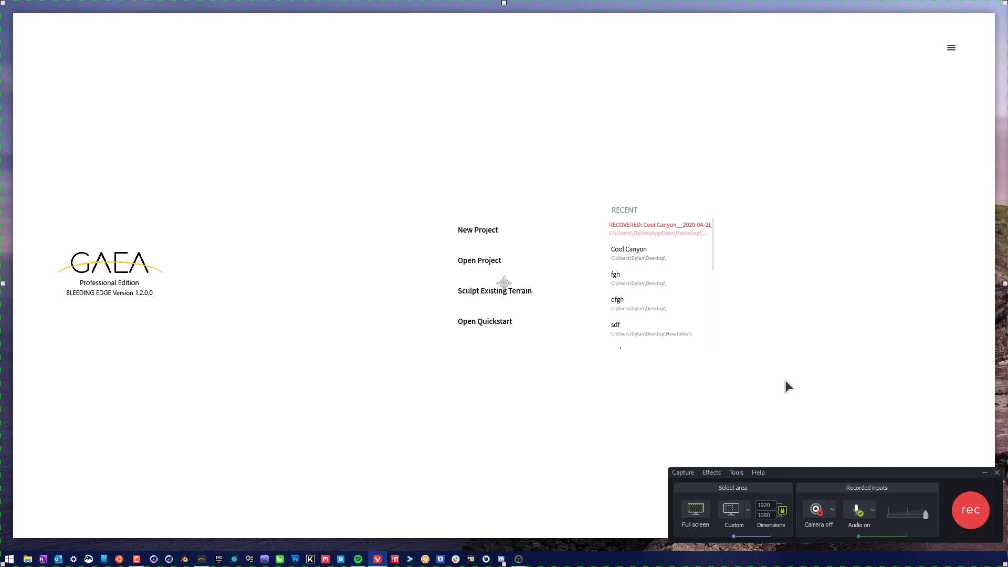
Create a new project and fit its window to the screen, clearing the recorder window away.
click(478, 227)
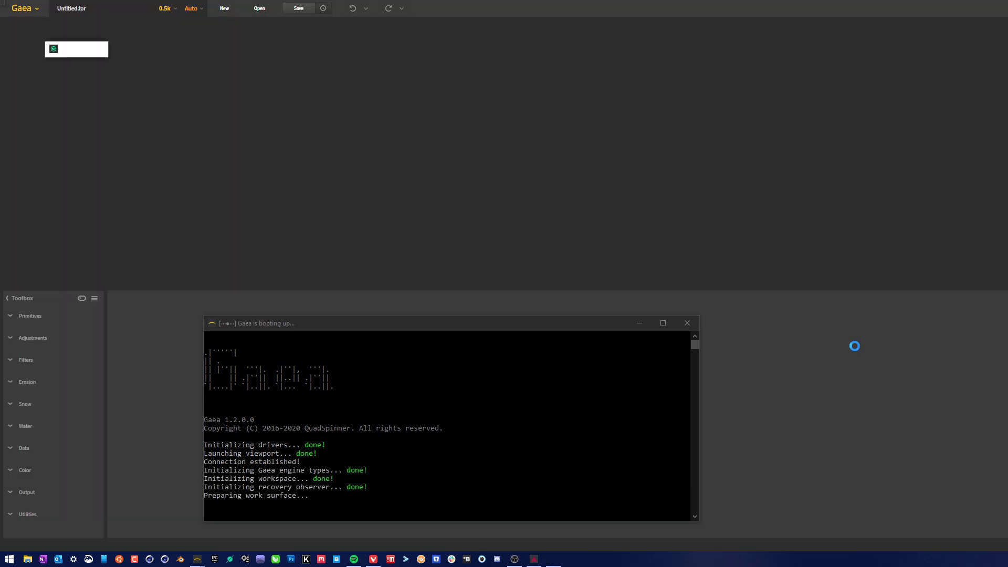
click(134, 559)
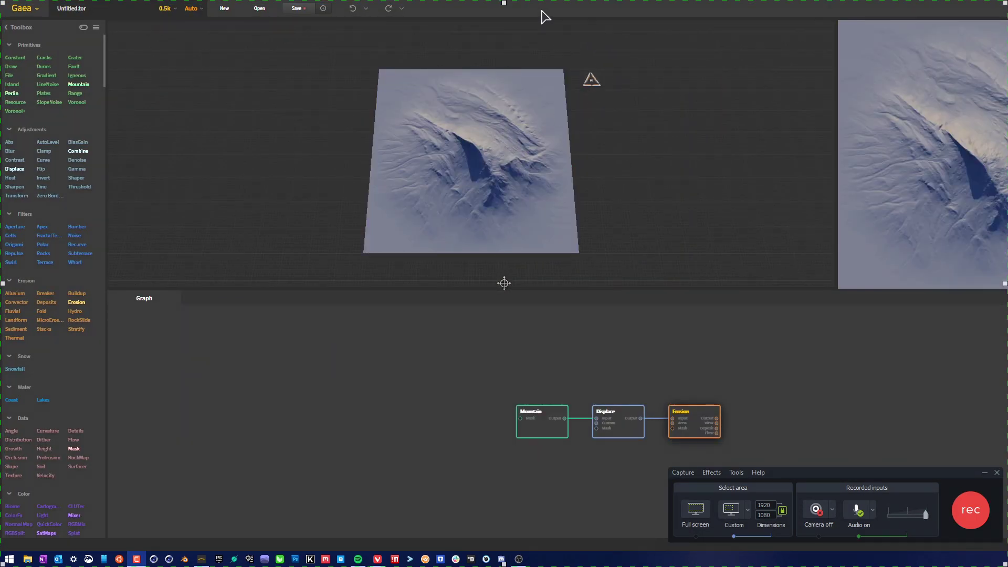
click(499, 86)
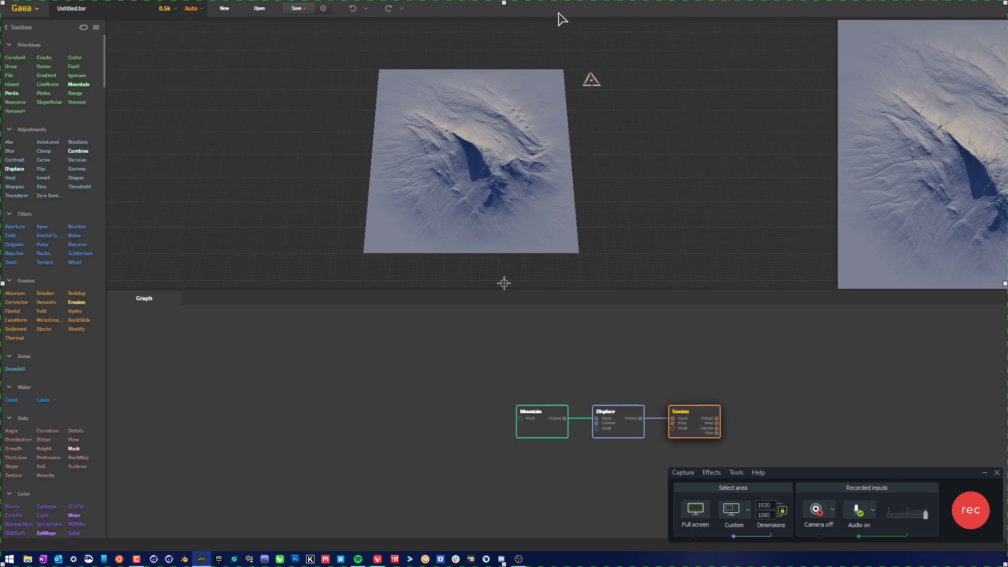
drag(562, 18, 990, 551)
right_click(17, 17)
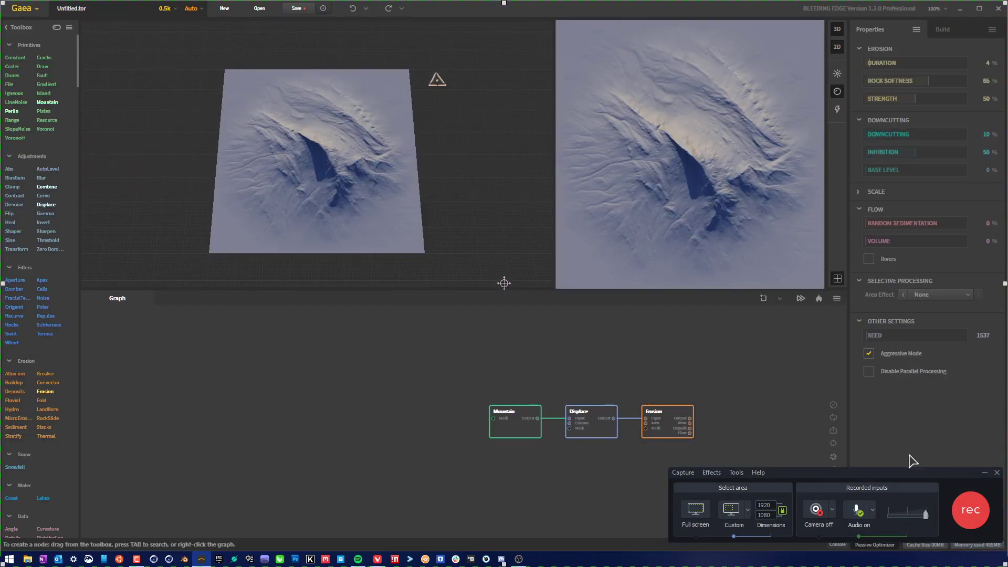
click(996, 473)
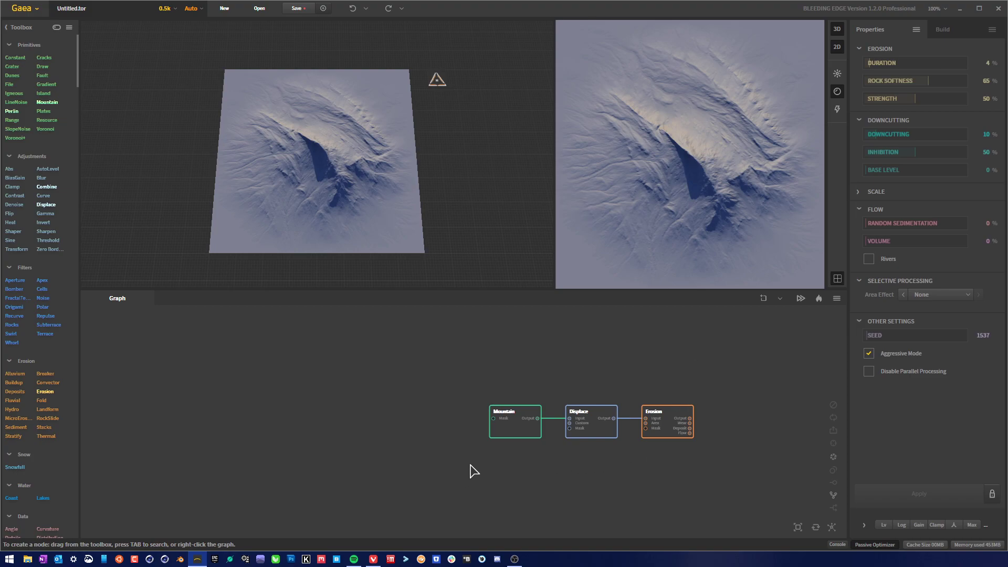
Delete the default Mountain, Displace and Erosion nodes from the graph and hide the 2D preview.
drag(438, 470, 773, 368)
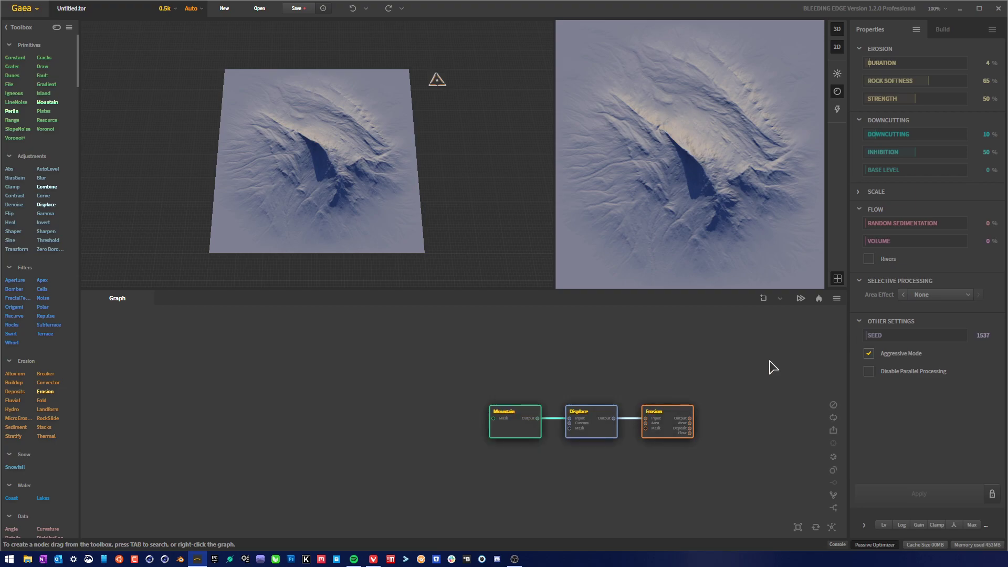
key(Delete)
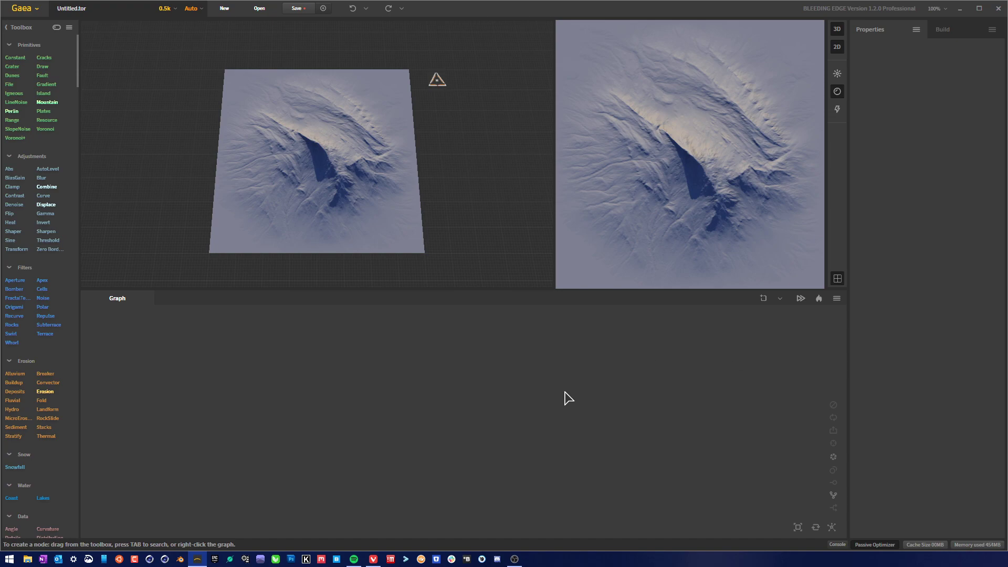
click(836, 47)
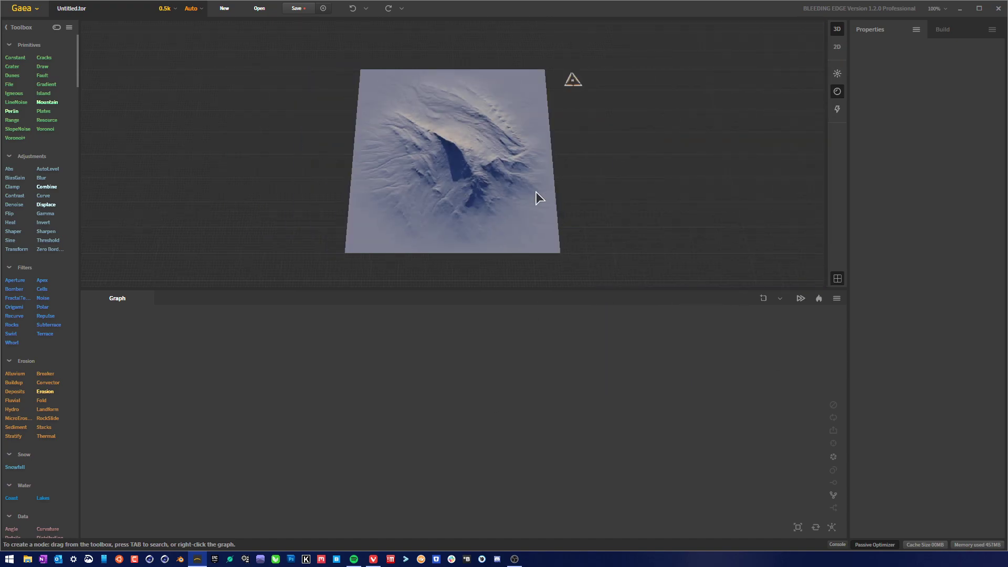
Add an Igneous primitive node to the empty graph and inspect its terrain in the 3D preview.
drag(535, 195, 441, 208)
scroll(459, 177, up, 5)
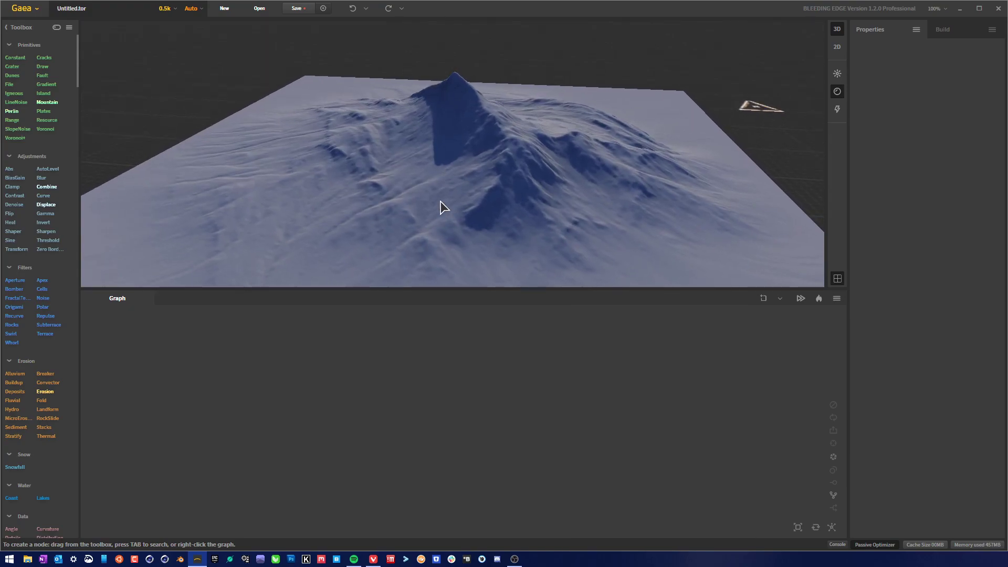
mouse_move(512, 214)
mouse_down()
mouse_move(468, 219)
mouse_move(553, 216)
mouse_up()
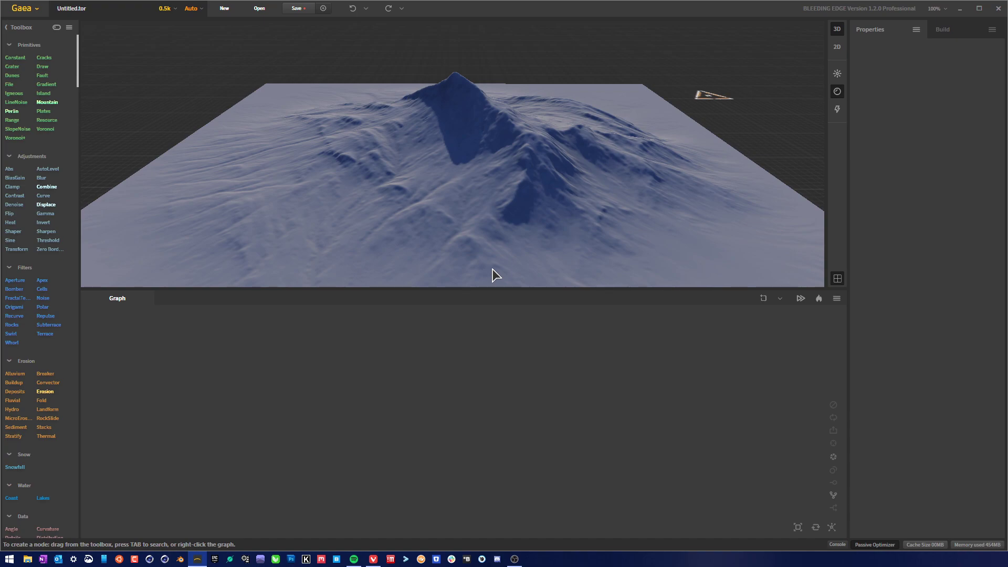
drag(499, 256, 515, 198)
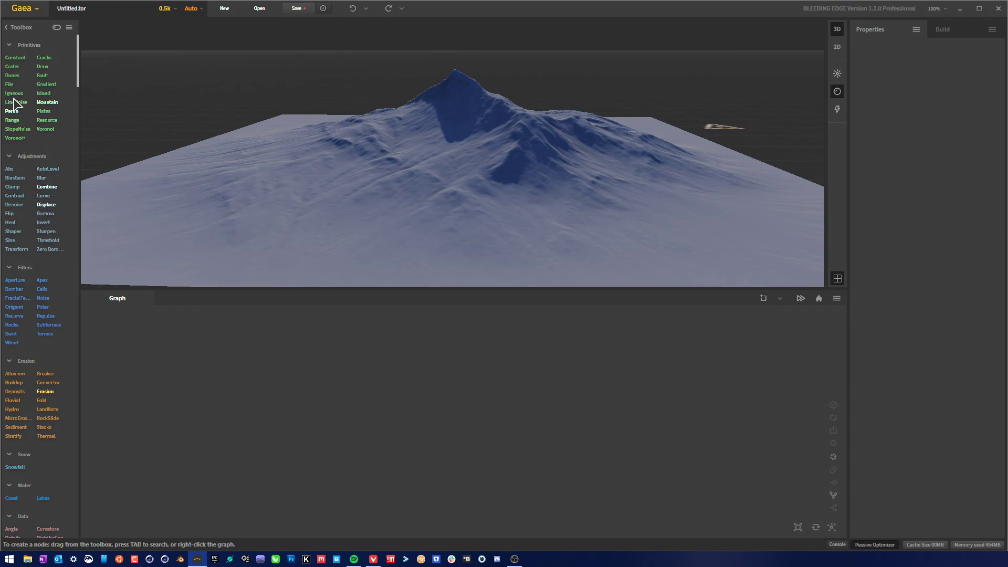
drag(14, 93, 289, 367)
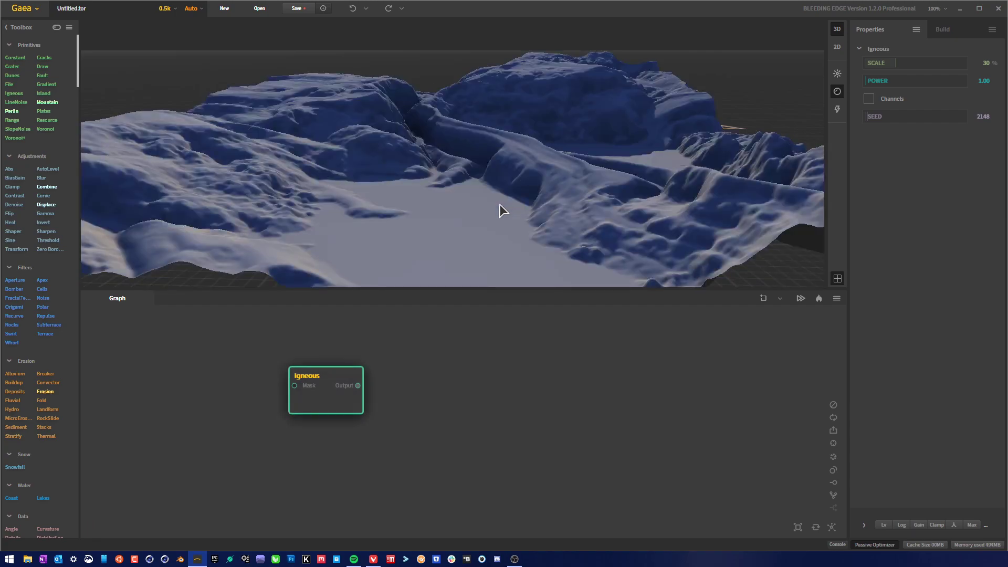
drag(500, 205, 360, 193)
scroll(398, 187, down, 3)
scroll(398, 187, up, 3)
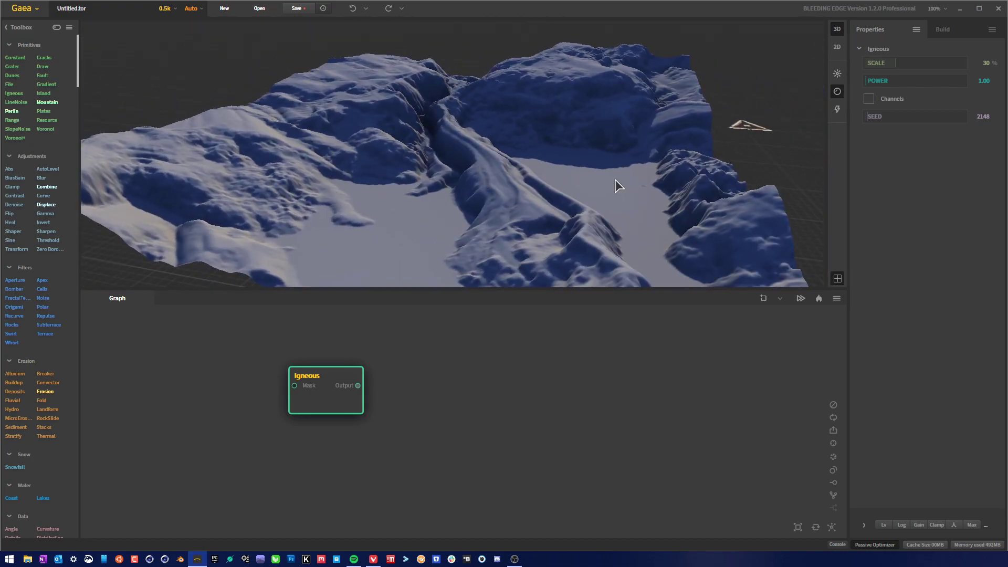
drag(615, 180, 502, 155)
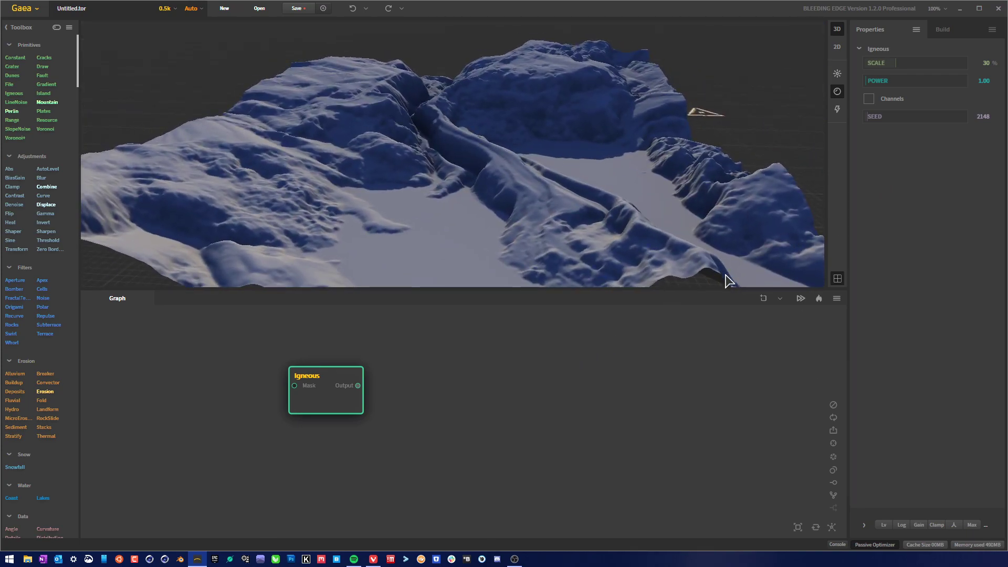
Enable Channels on the Igneous node and set its Scale to 50%.
click(868, 100)
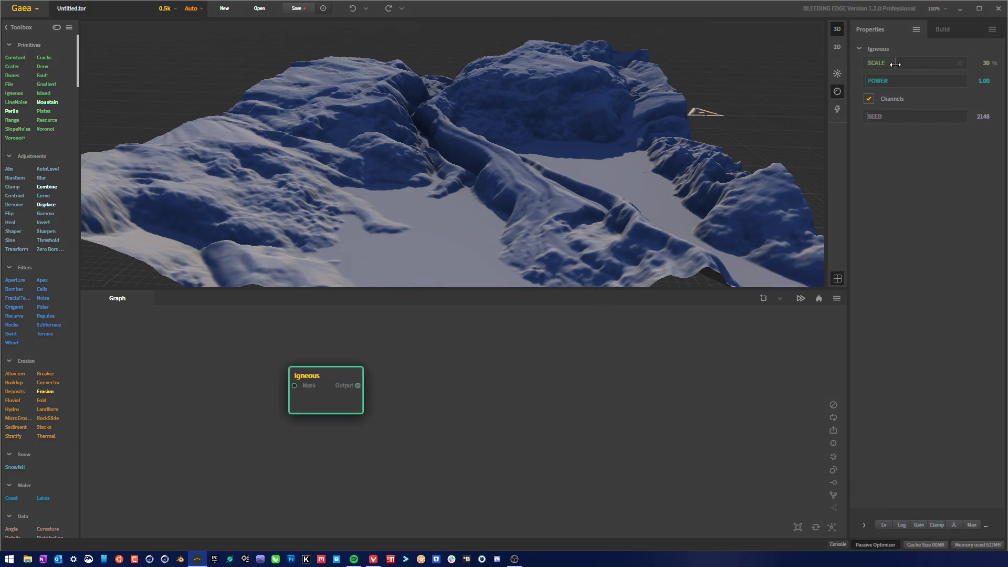
drag(896, 64, 915, 62)
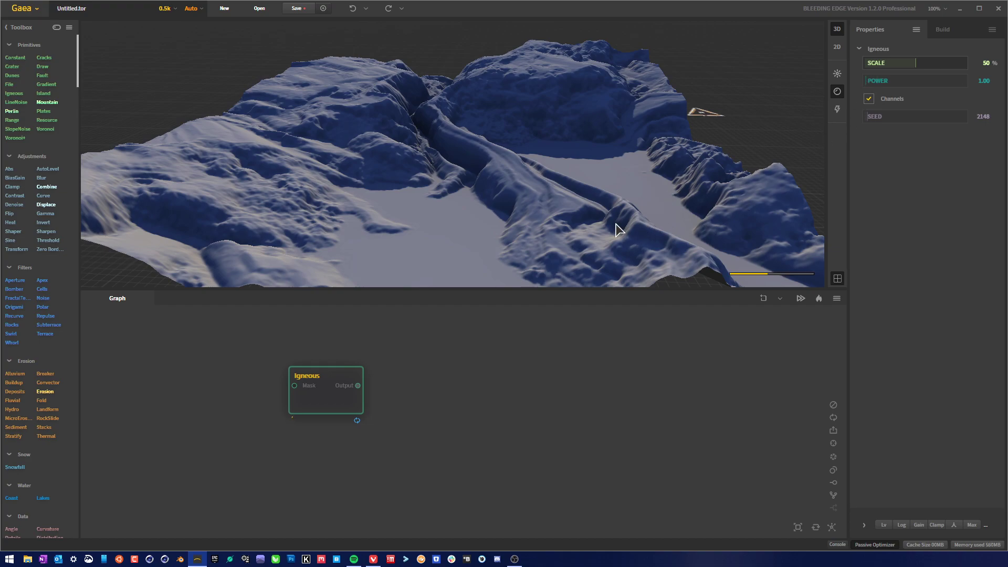
scroll(356, 227, up, 6)
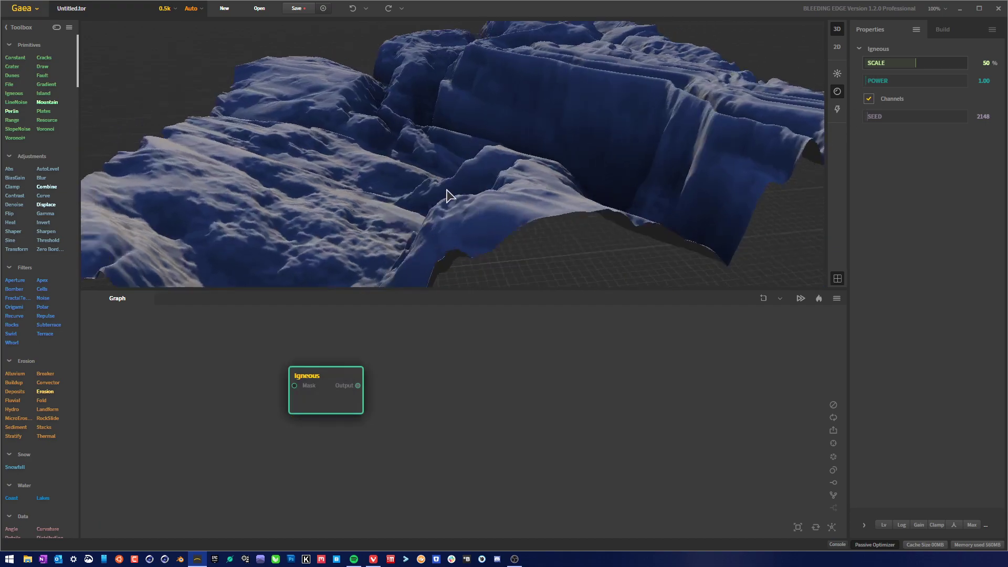
drag(284, 153, 394, 191)
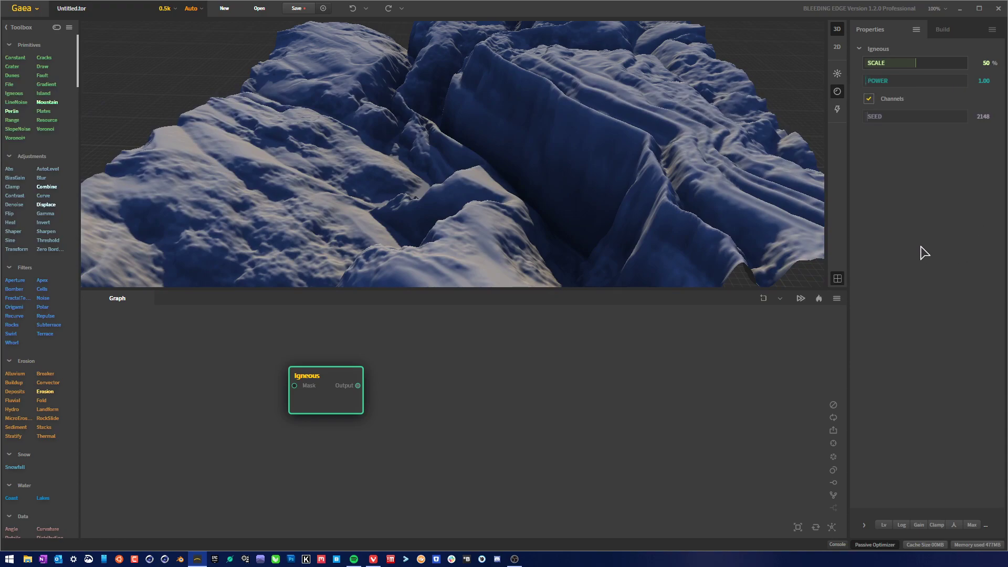
Set the Igneous node's Seed to 71924 and briefly try its Lv option.
click(921, 116)
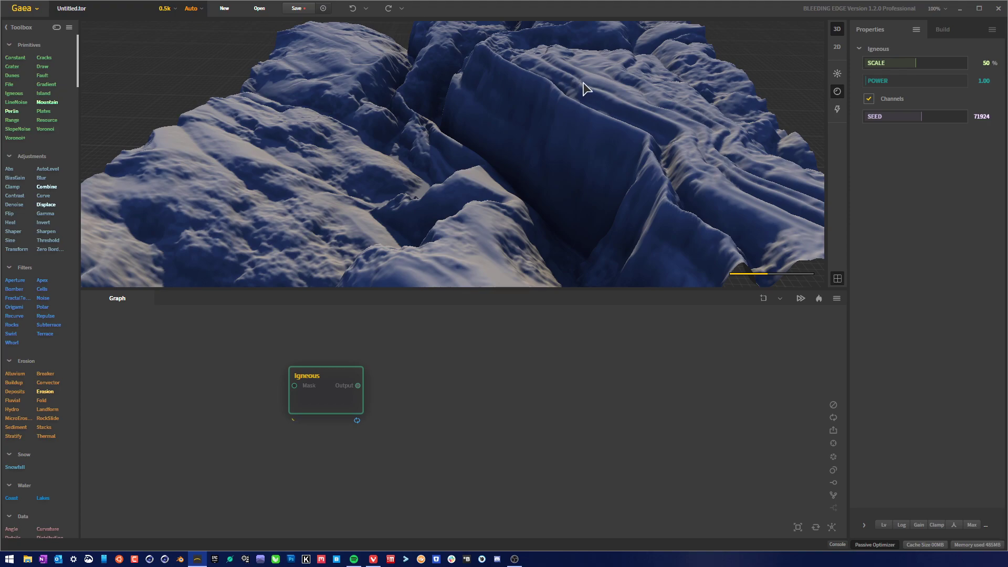
drag(424, 212, 503, 236)
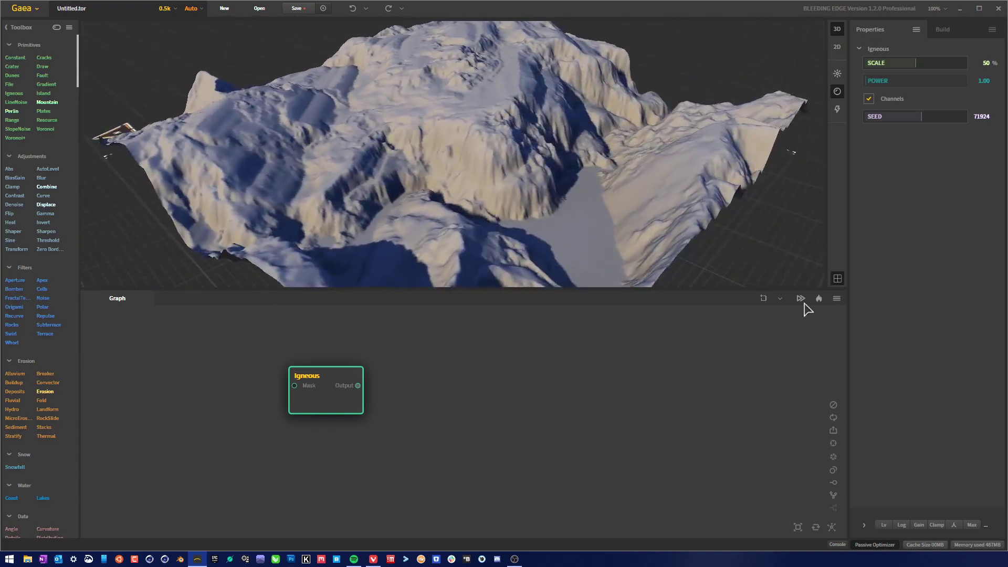
click(883, 525)
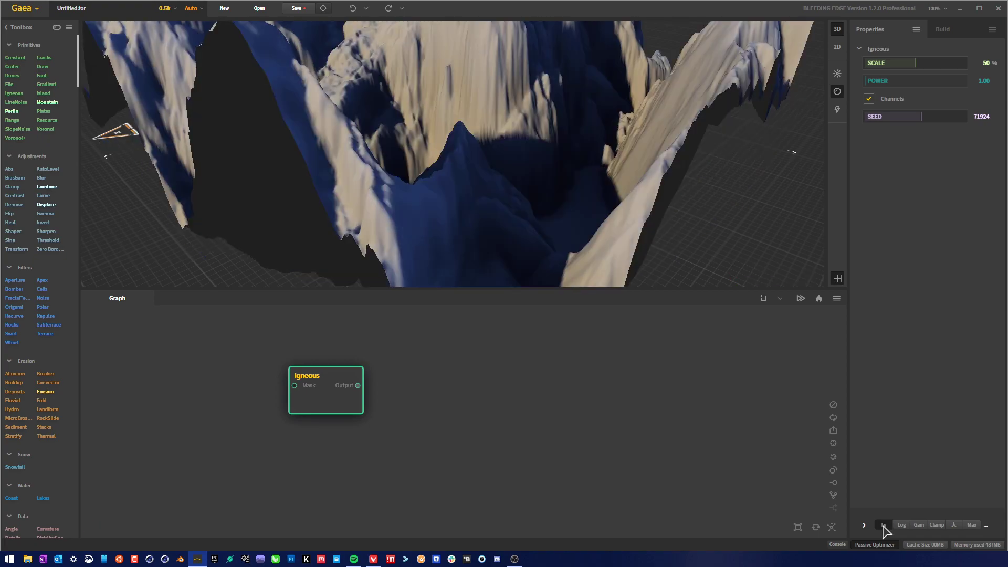
click(883, 525)
Turn on Clamp for the Igneous node and set Clamp Max to 25%.
click(936, 525)
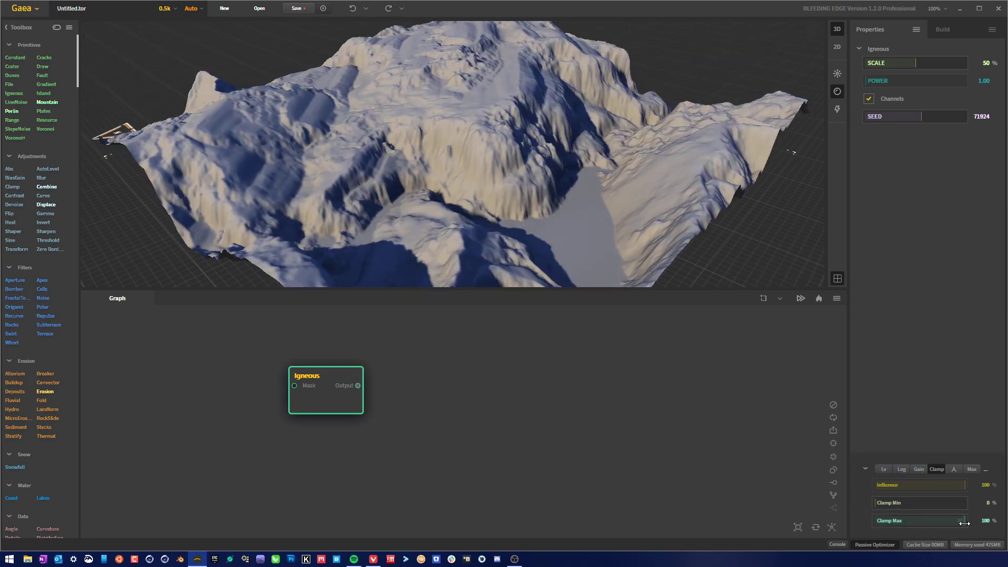
drag(966, 523, 902, 522)
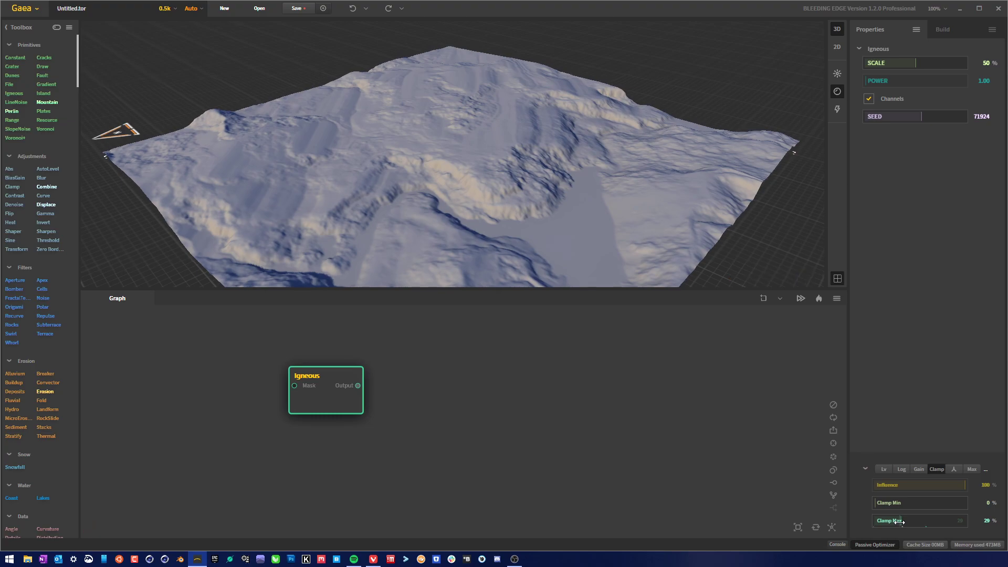
drag(898, 522, 896, 522)
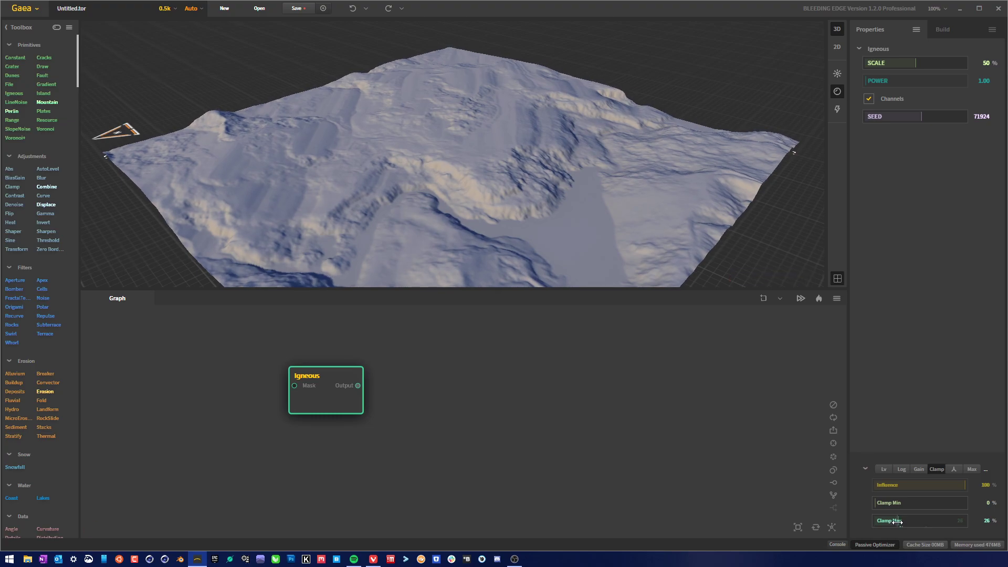
Examine the clamped Igneous terrain from several angles, both up close and as a whole.
drag(559, 157, 287, 248)
scroll(493, 184, up, 5)
scroll(520, 203, down, 3)
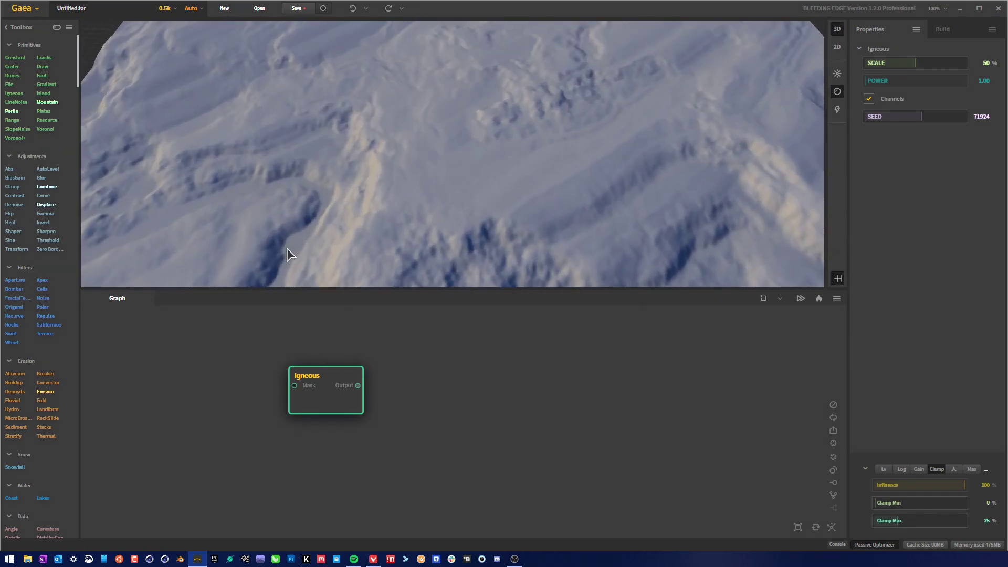
drag(329, 199, 400, 308)
drag(442, 211, 243, 151)
scroll(243, 151, down, 5)
drag(360, 146, 370, 210)
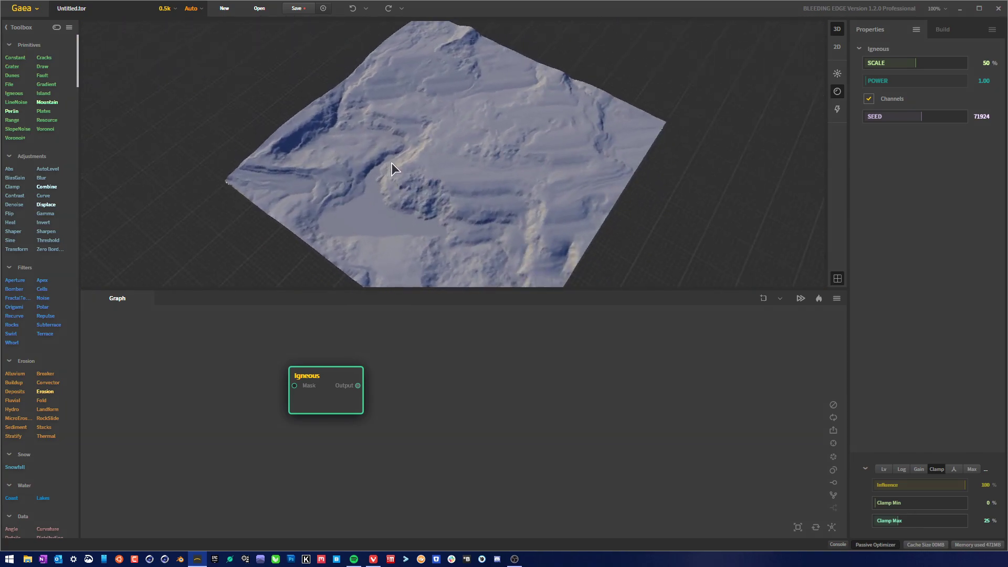
drag(392, 166, 456, 213)
drag(562, 217, 471, 198)
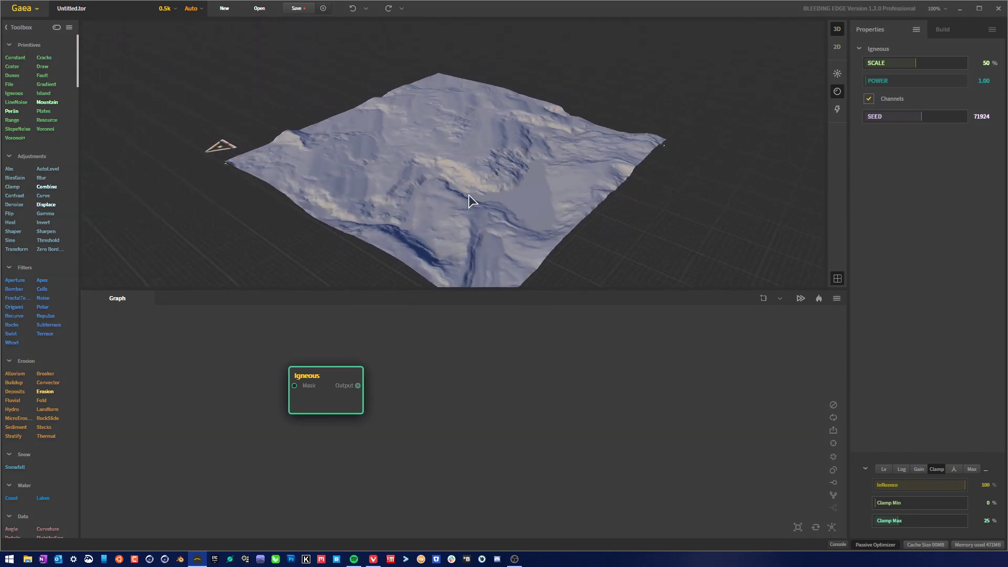
Flatten the Igneous terrain further by setting its Clamp Max to 15%.
scroll(473, 191, up, 5)
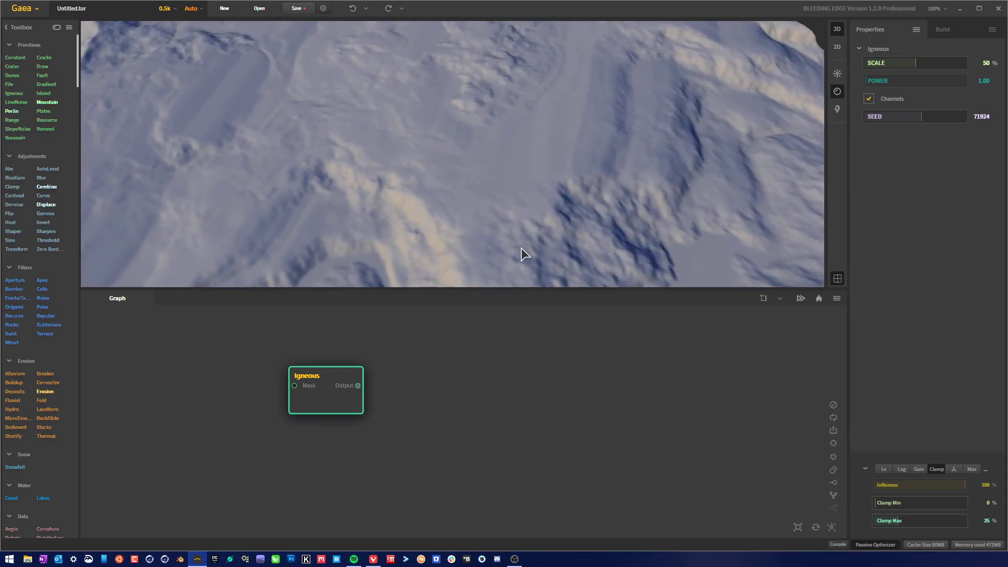
drag(523, 254, 924, 404)
scroll(530, 233, down, 5)
scroll(491, 176, up, 5)
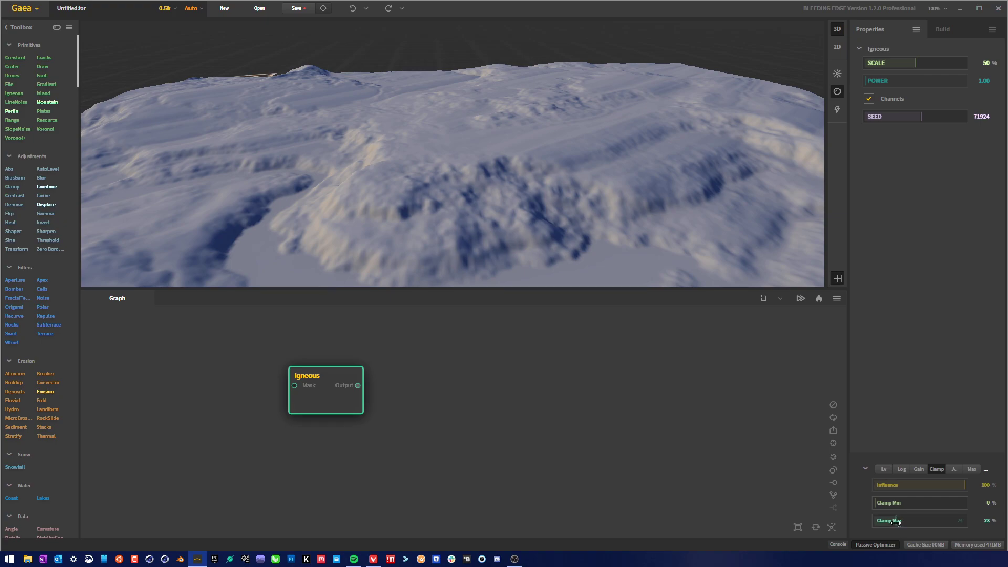
drag(889, 525, 888, 525)
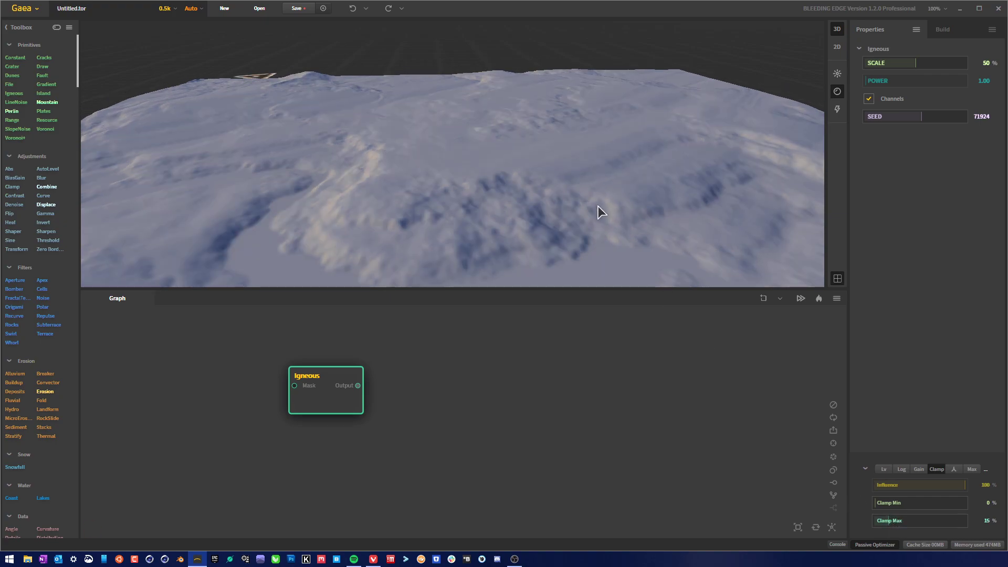
drag(598, 206, 467, 189)
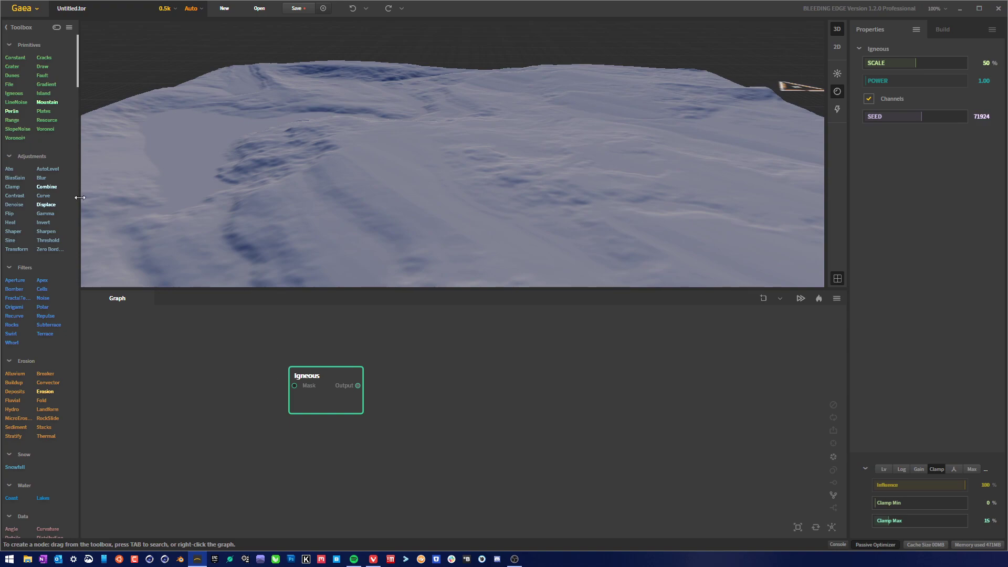
Add a Swirl node connected to the Igneous output and align it beside the Igneous node.
right_click(449, 390)
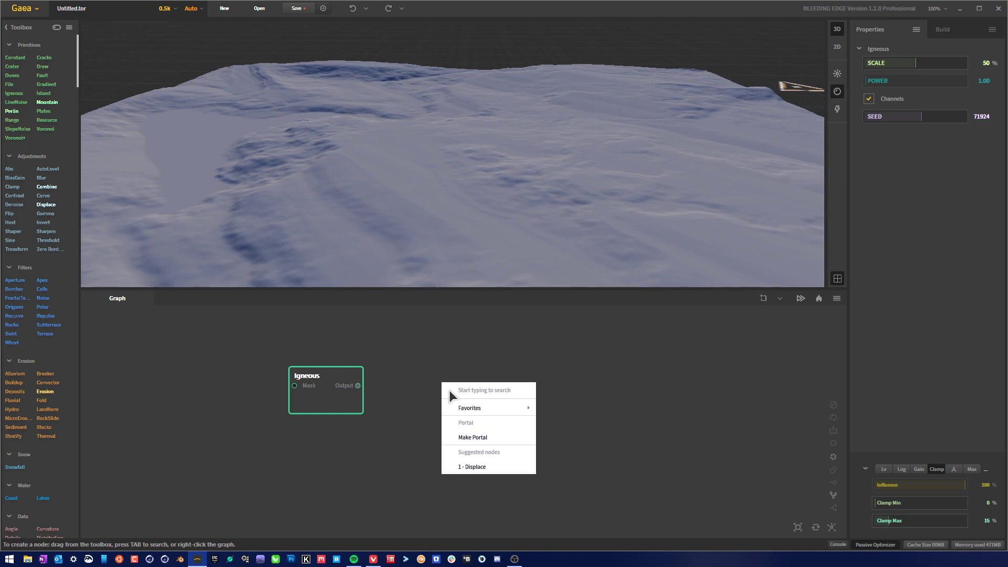
text(swirl)
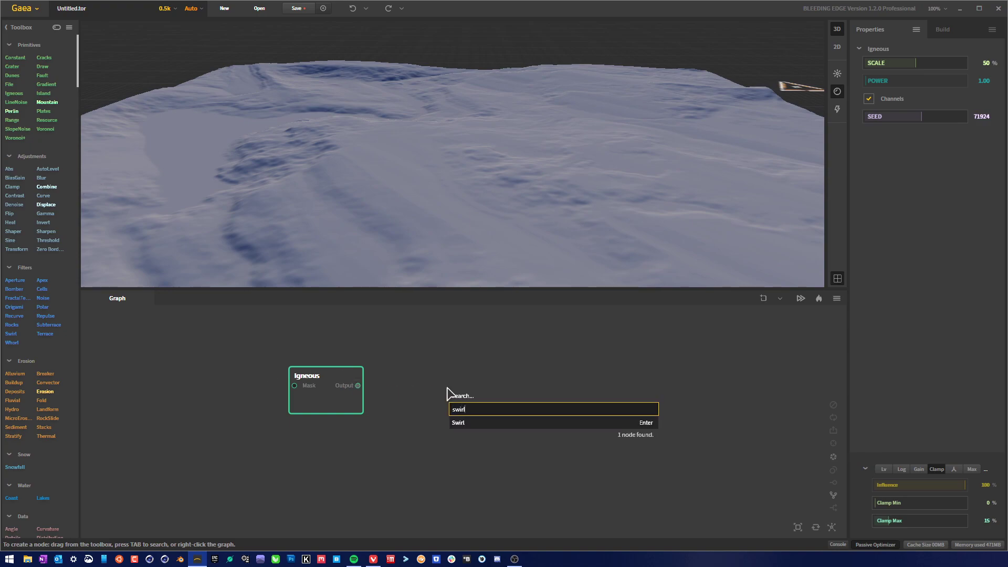
click(484, 427)
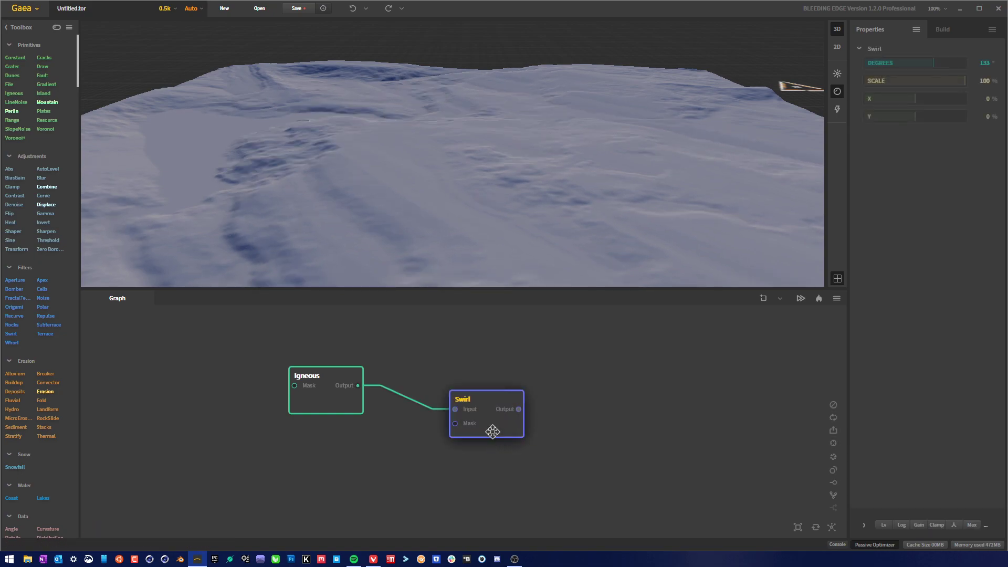
drag(490, 427, 454, 415)
drag(435, 139, 422, 169)
scroll(430, 131, down, 5)
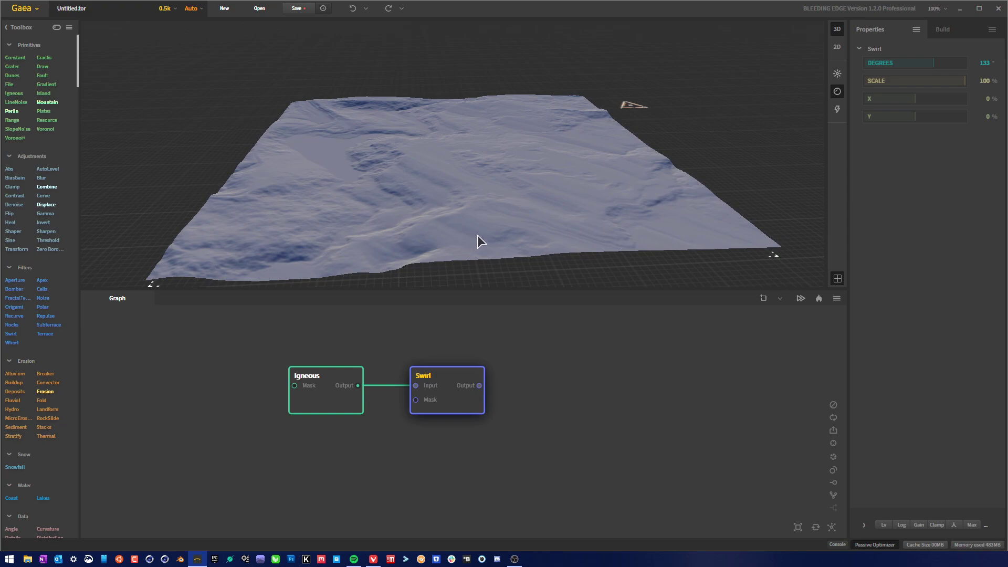
Set the Swirl node's Degrees to 129 and check the twisted terrain.
drag(366, 124, 458, 183)
scroll(494, 178, up, 5)
drag(525, 168, 490, 184)
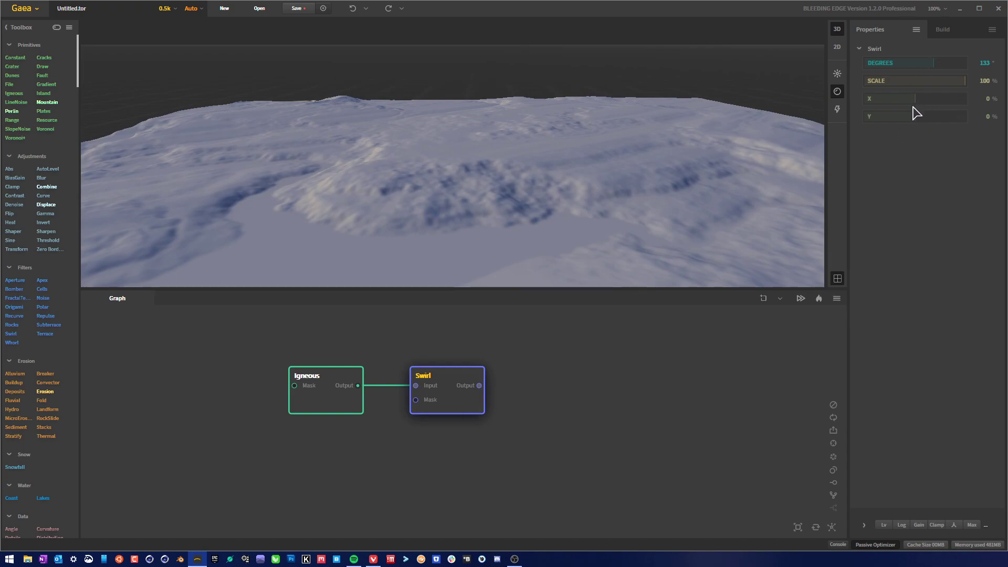
drag(933, 64, 950, 63)
drag(567, 169, 469, 146)
scroll(465, 140, down, 3)
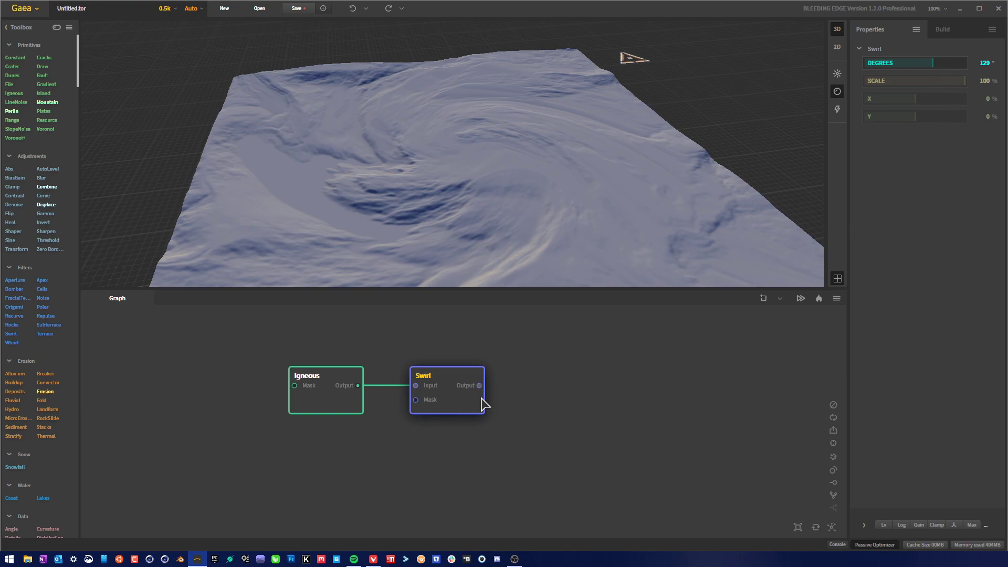
Duplicate the Swirl node, align the copy below the original, and connect the Igneous output to its input.
key(ctrl+d)
drag(538, 488, 467, 487)
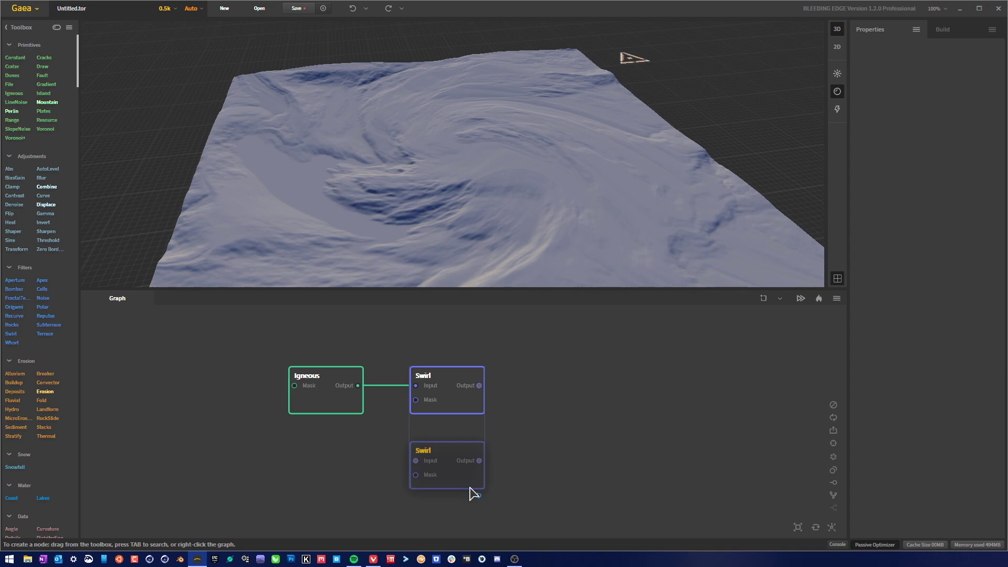
drag(415, 460, 358, 386)
drag(414, 180, 531, 191)
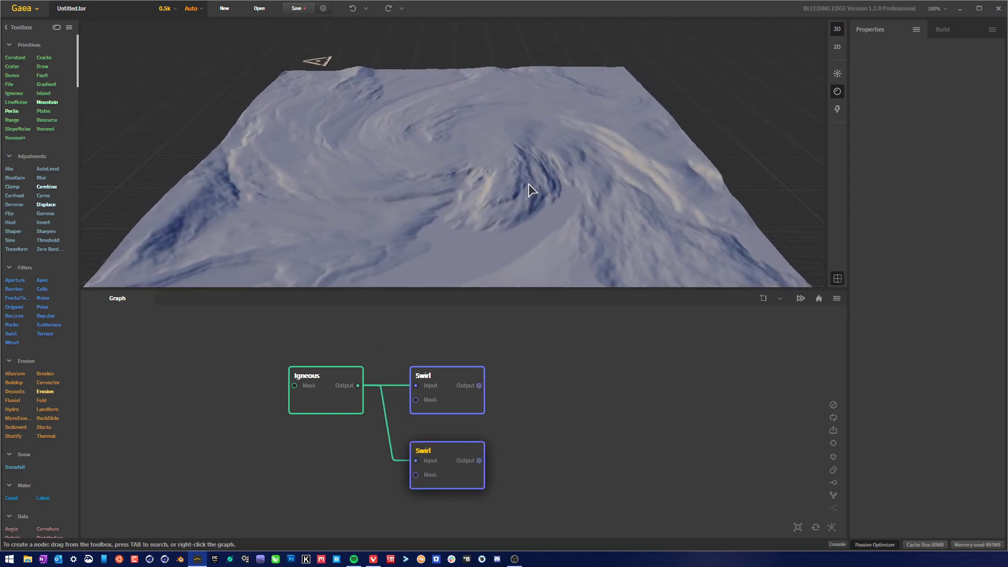
drag(790, 52, 483, 182)
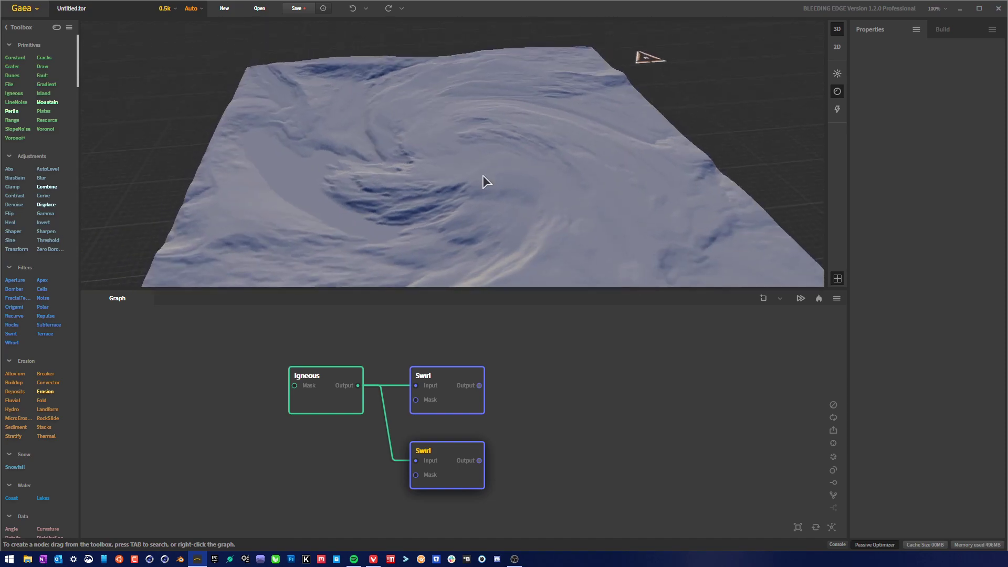
Shift the upper Swirl's center by setting its X to 56% and Y to 55%.
click(452, 405)
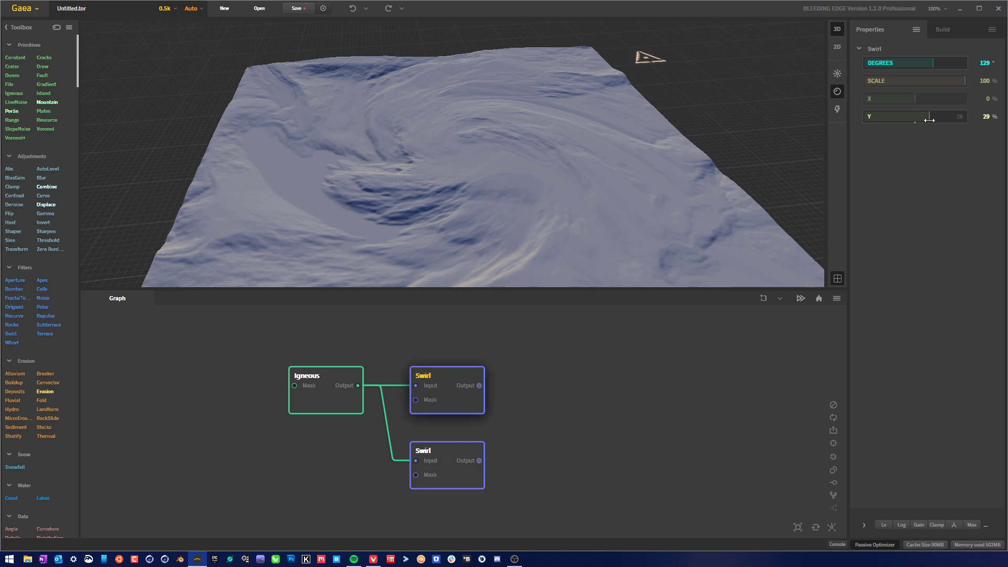
drag(929, 120, 942, 119)
drag(591, 263, 592, 222)
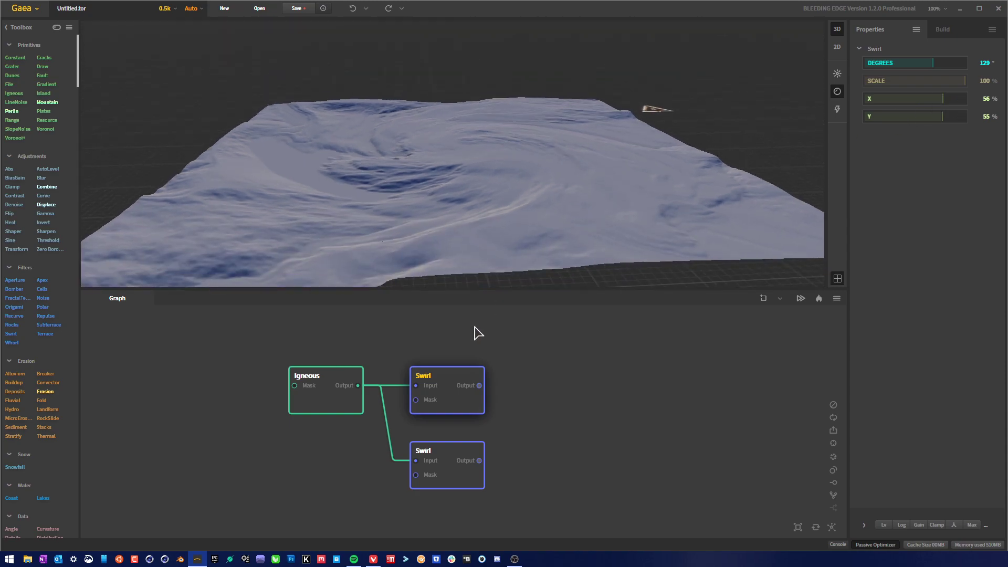
Give the lower Swirl a Scale of 68%, an X of 86% and a Y of 100%.
click(472, 473)
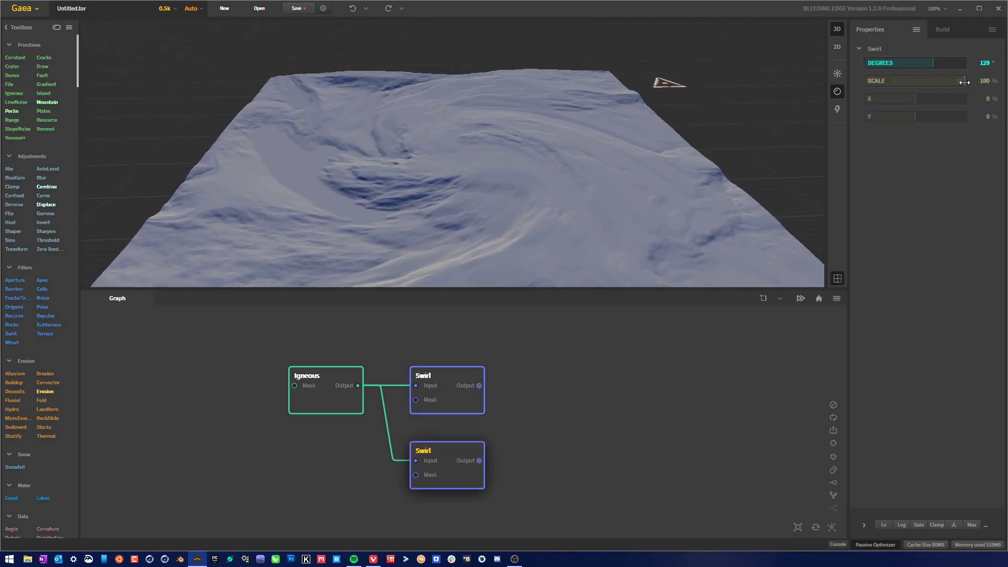
drag(963, 83, 933, 86)
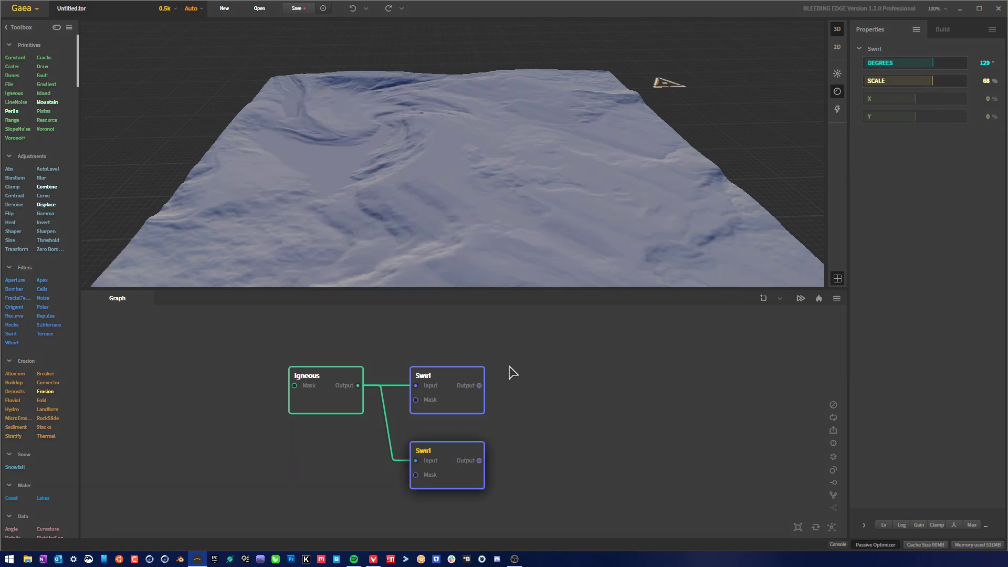
click(462, 394)
click(461, 479)
drag(932, 99, 957, 100)
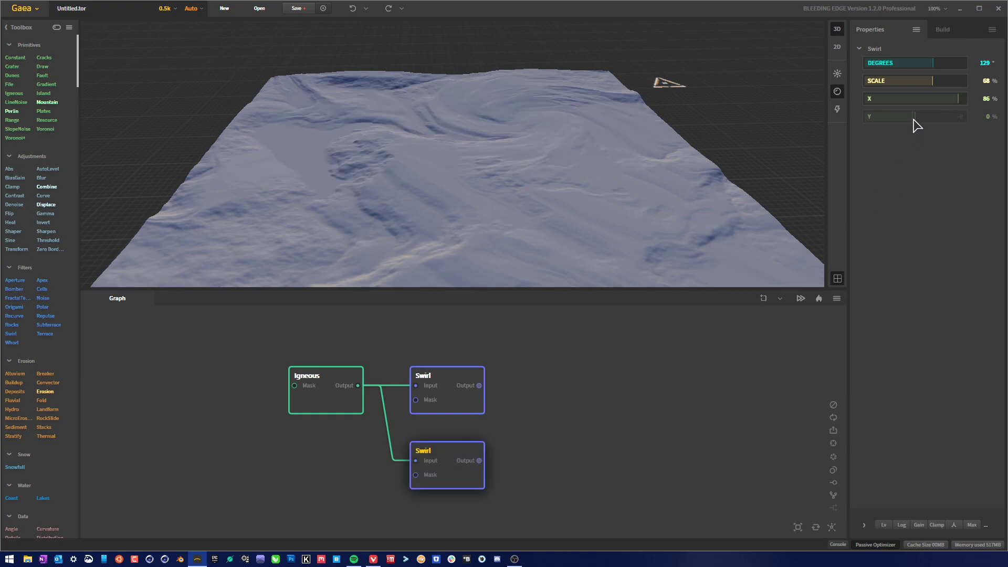
drag(916, 117, 956, 120)
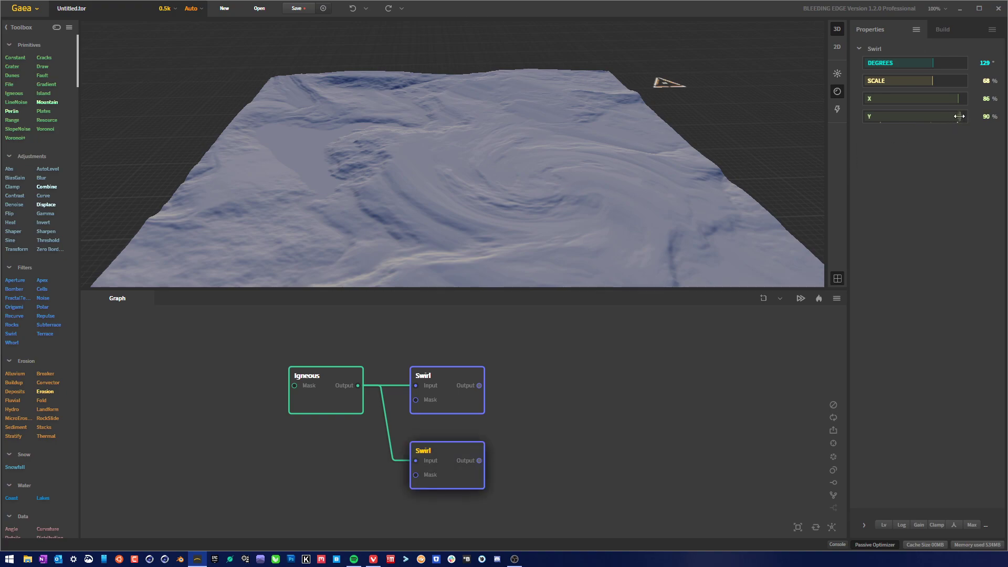
mouse_move(641, 200)
mouse_down()
mouse_move(556, 189)
mouse_move(684, 175)
mouse_up()
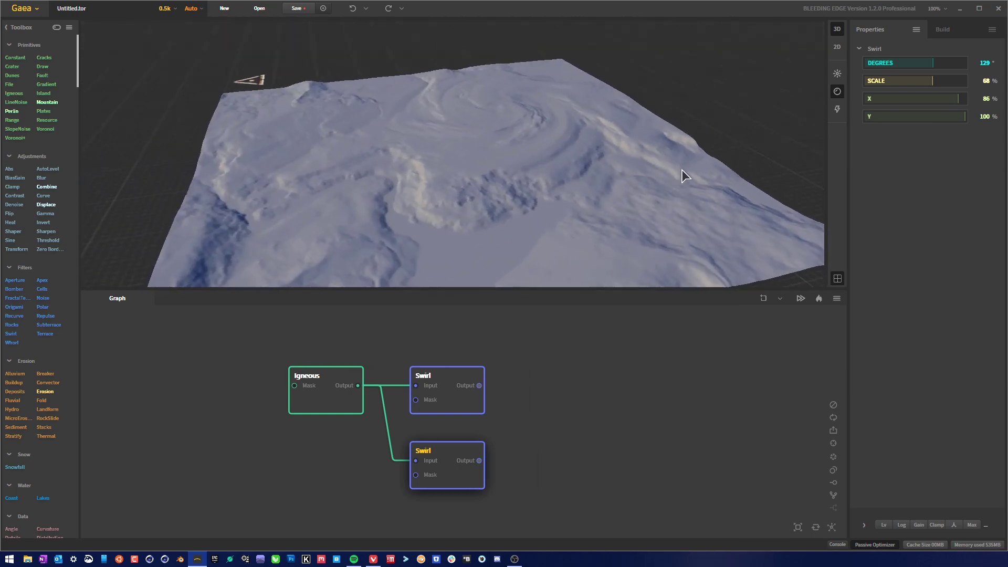
Compare both swirled terrains and set the lower Swirl's X to -18%.
click(460, 401)
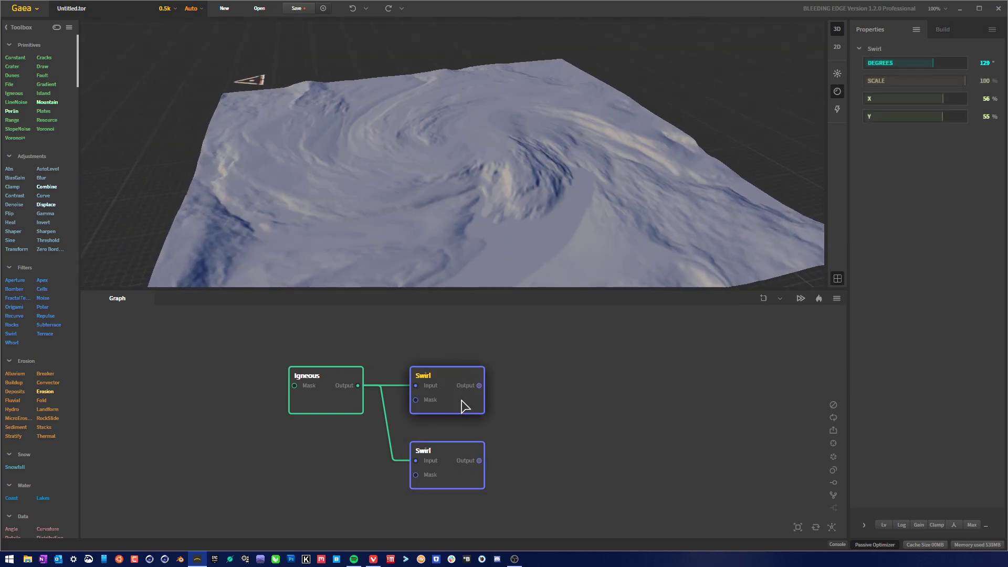
click(465, 476)
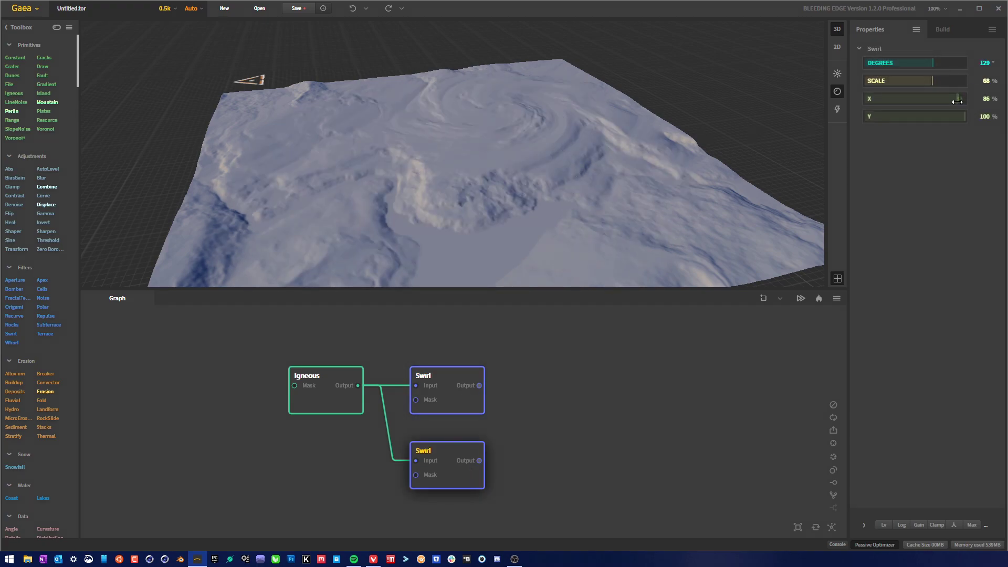
drag(957, 101, 905, 99)
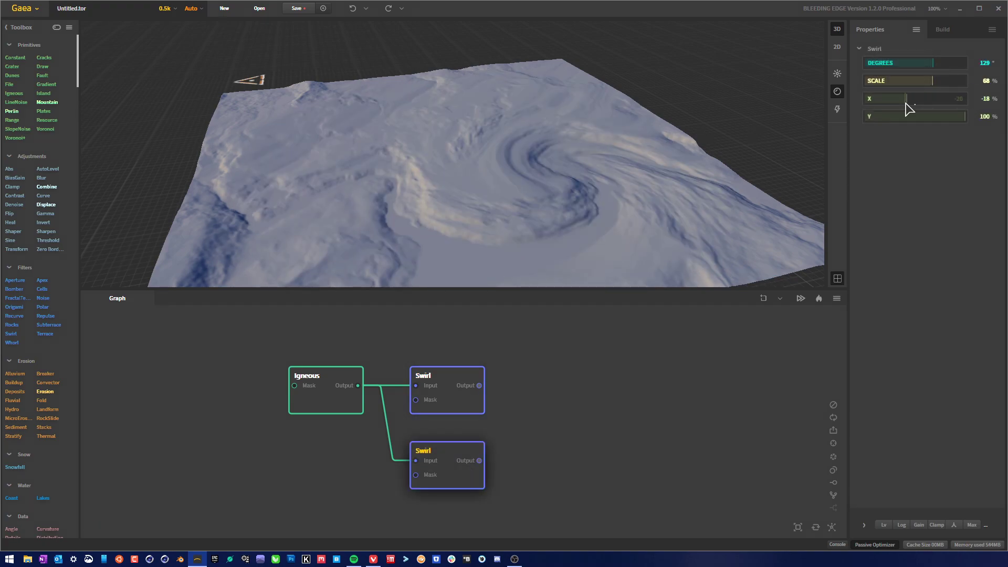
drag(517, 283, 339, 209)
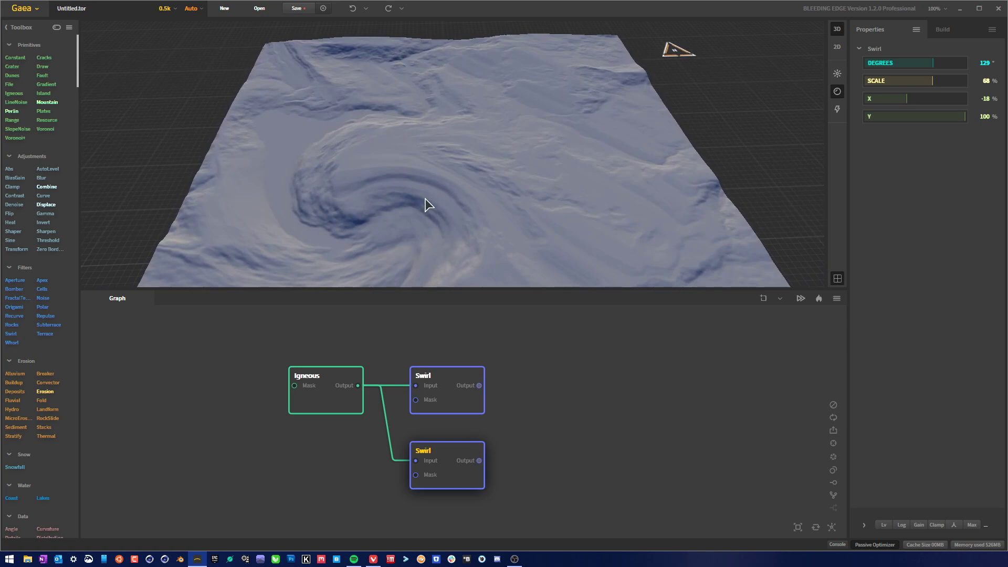
Add a Combine node fed by the upper Swirl and connect the lower Swirl's output to its Input2.
click(475, 400)
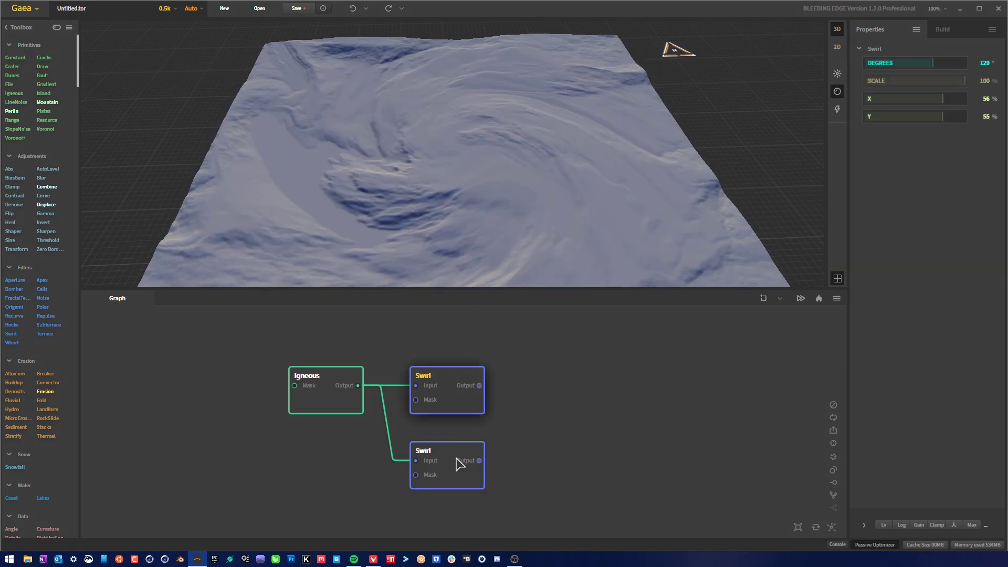
drag(479, 386, 619, 393)
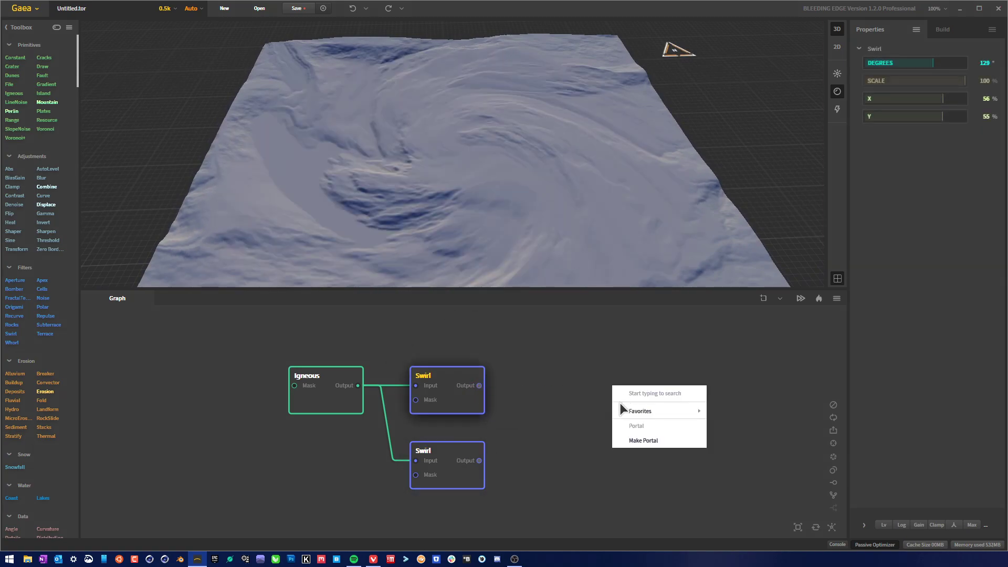
text(com)
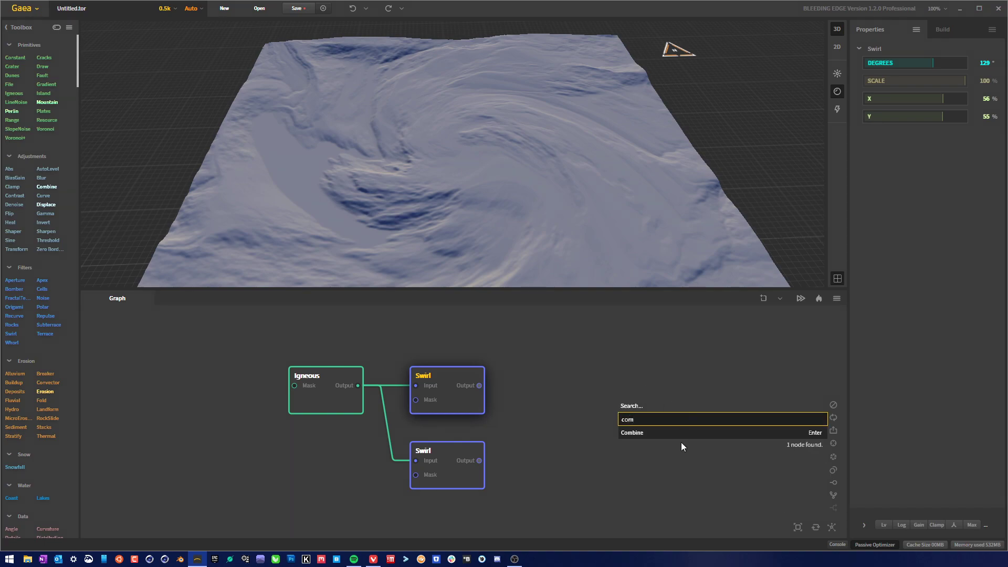
click(670, 433)
drag(479, 460, 596, 417)
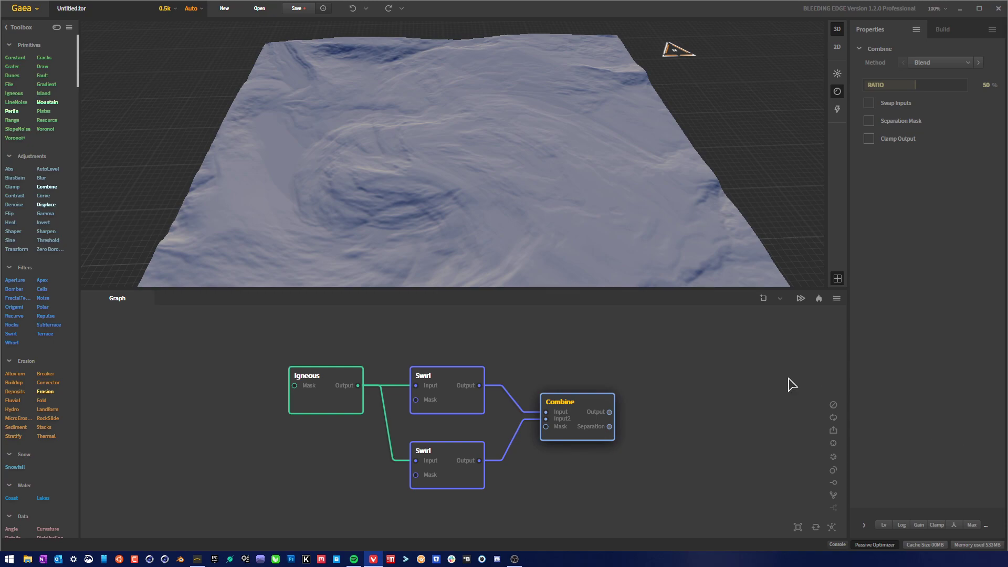
Rearrange the graph so the two Swirl nodes branch symmetrically between the Igneous and Combine nodes.
drag(461, 387, 458, 365)
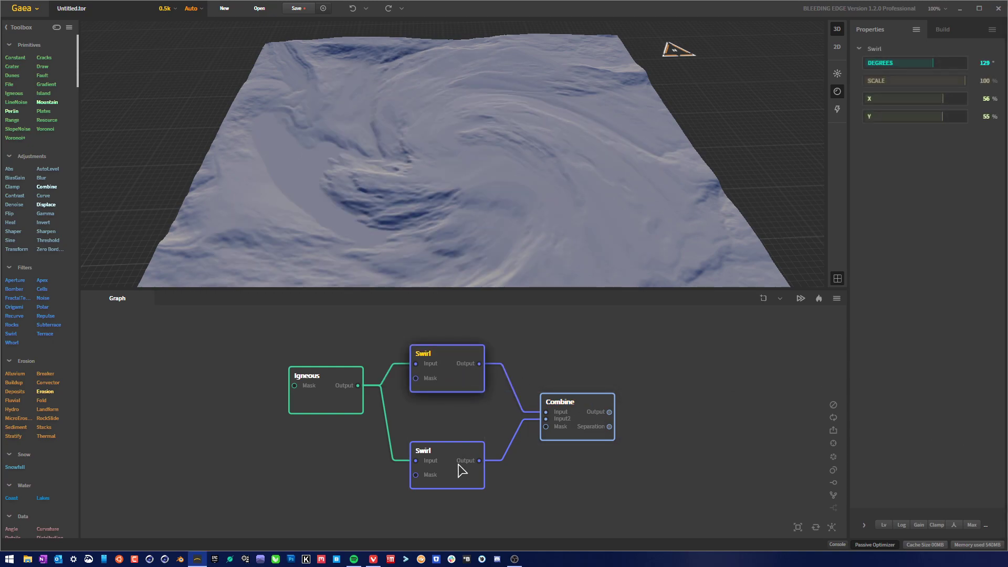
mouse_move(457, 479)
mouse_down()
mouse_move(456, 512)
mouse_move(454, 475)
mouse_up()
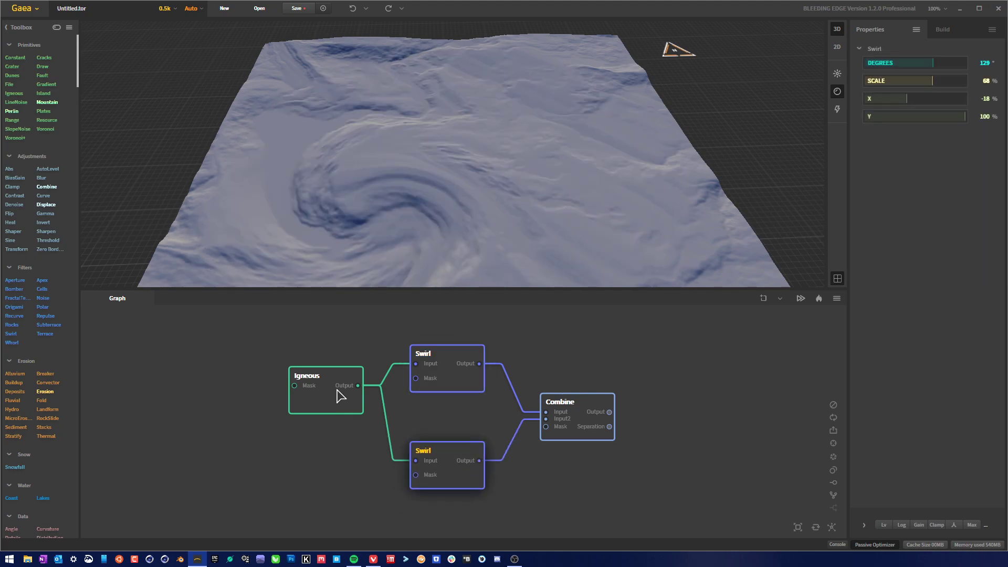
drag(334, 404, 331, 431)
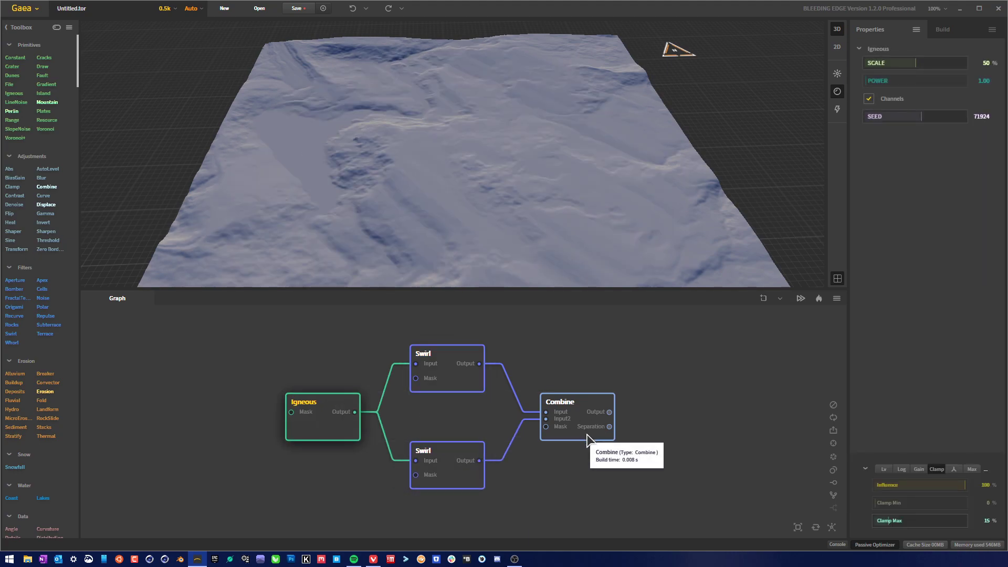
drag(587, 439, 580, 440)
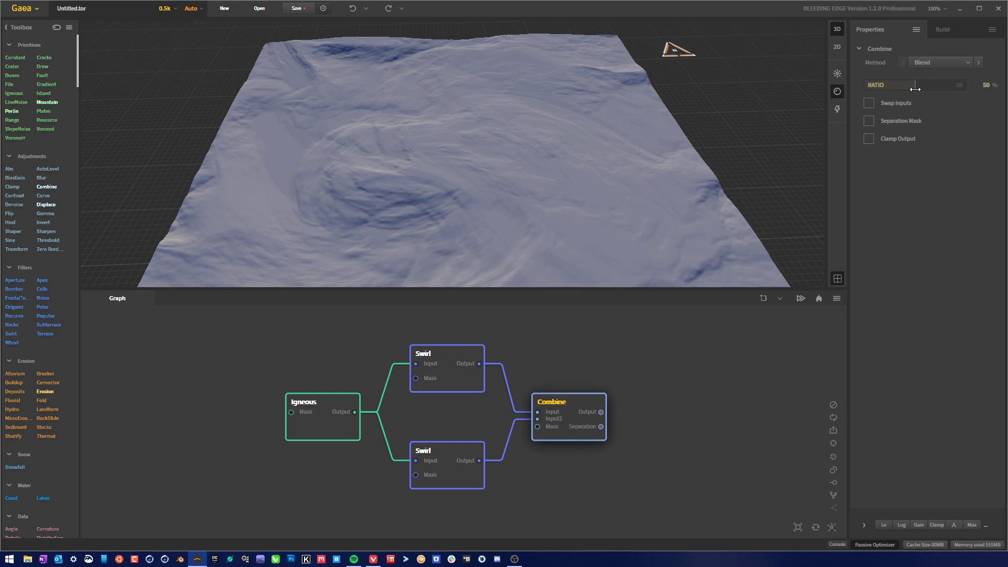
Set the Combine method to Add with a Ratio of 100% and compare the result with the Igneous terrain.
click(968, 64)
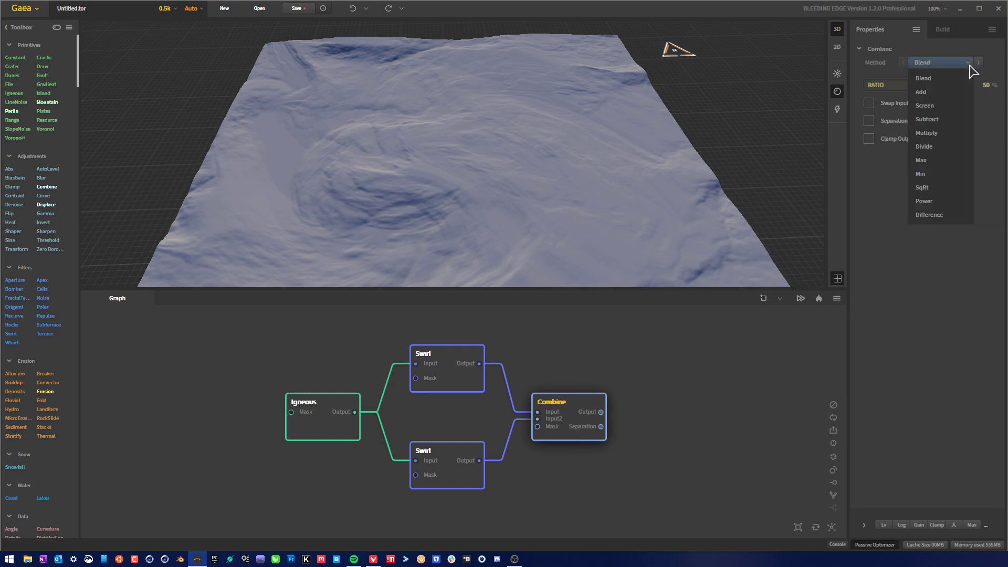
click(965, 84)
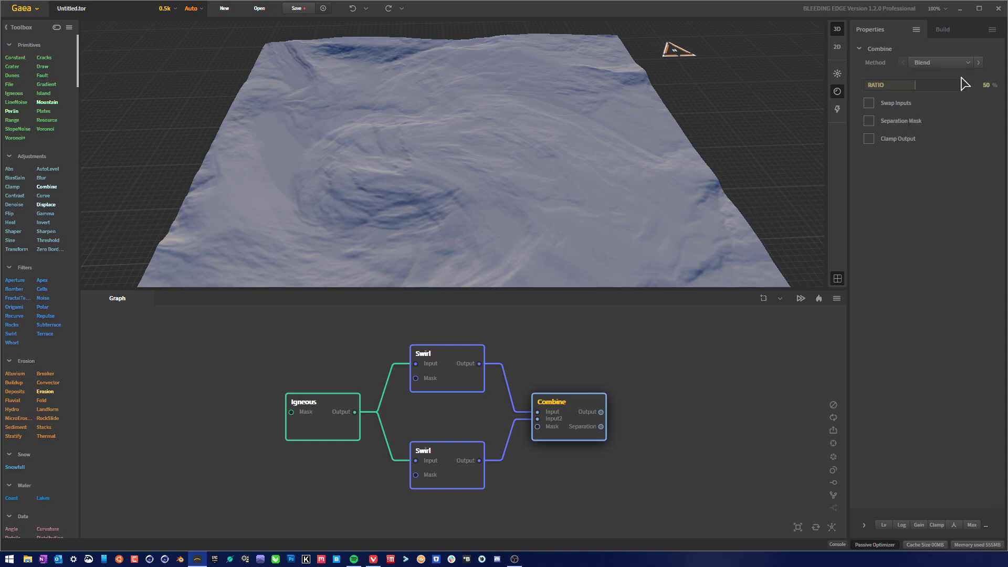
click(963, 63)
click(953, 87)
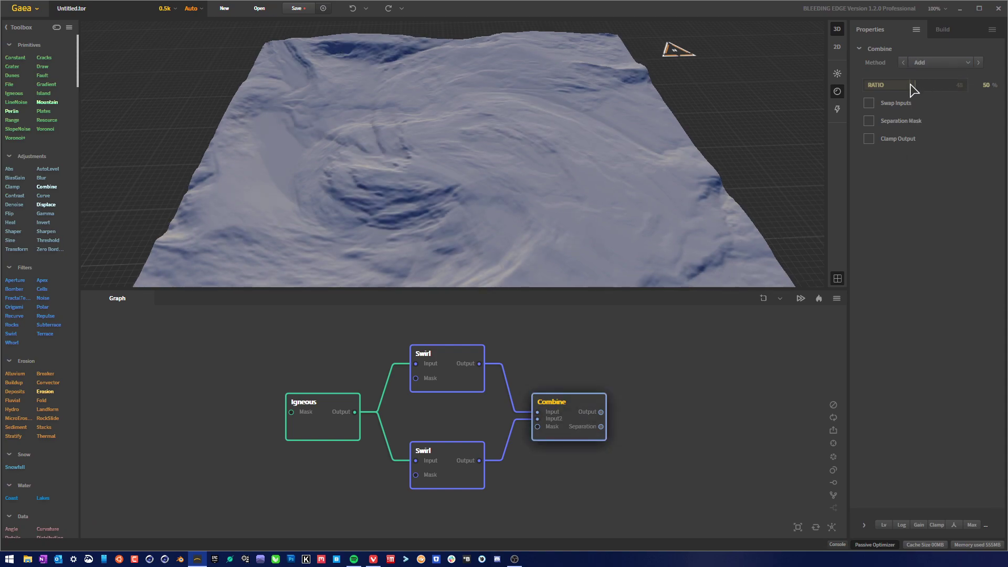
drag(917, 87, 966, 86)
drag(430, 141, 536, 167)
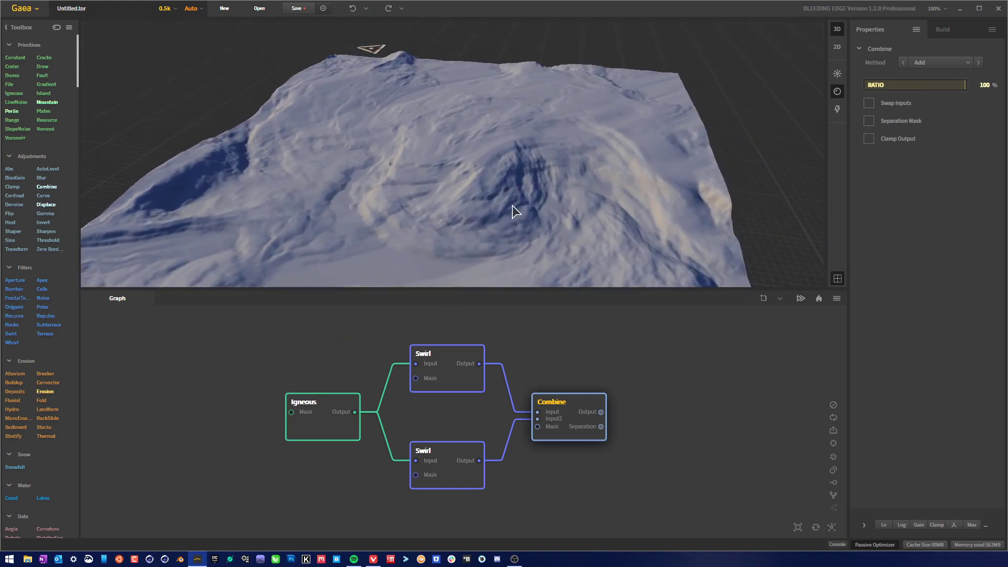
drag(512, 209, 560, 164)
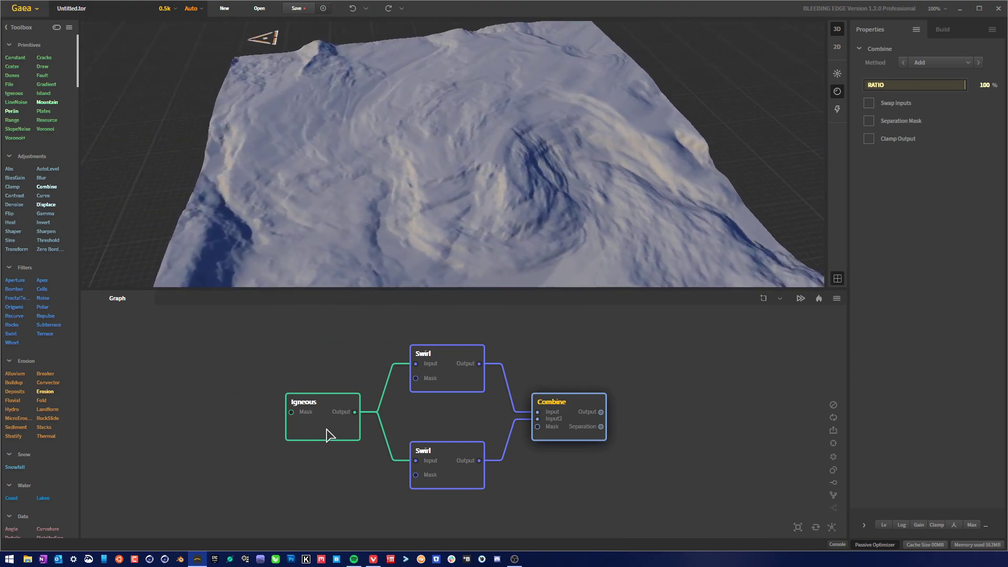
click(330, 434)
drag(473, 200, 476, 231)
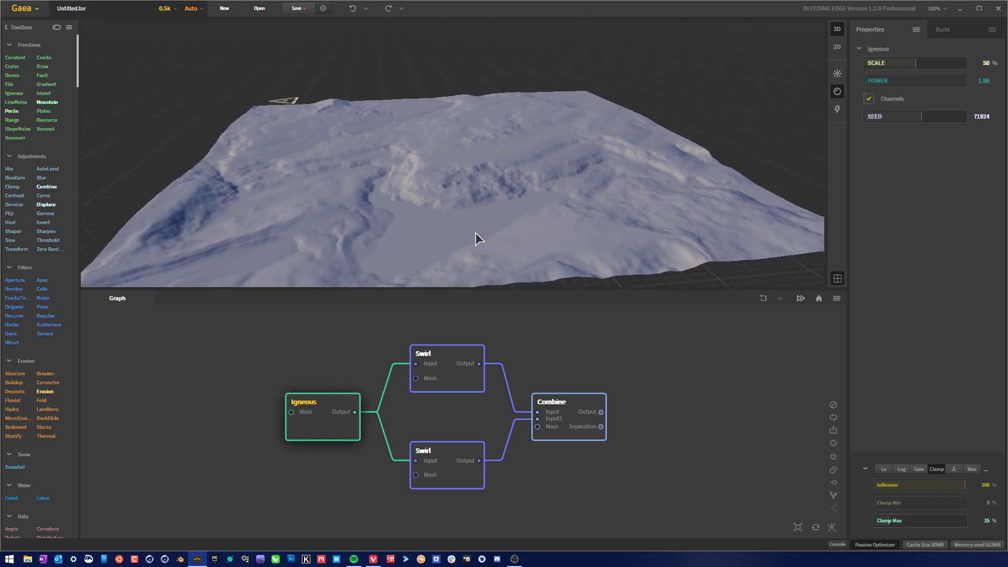
click(566, 415)
drag(539, 275, 533, 196)
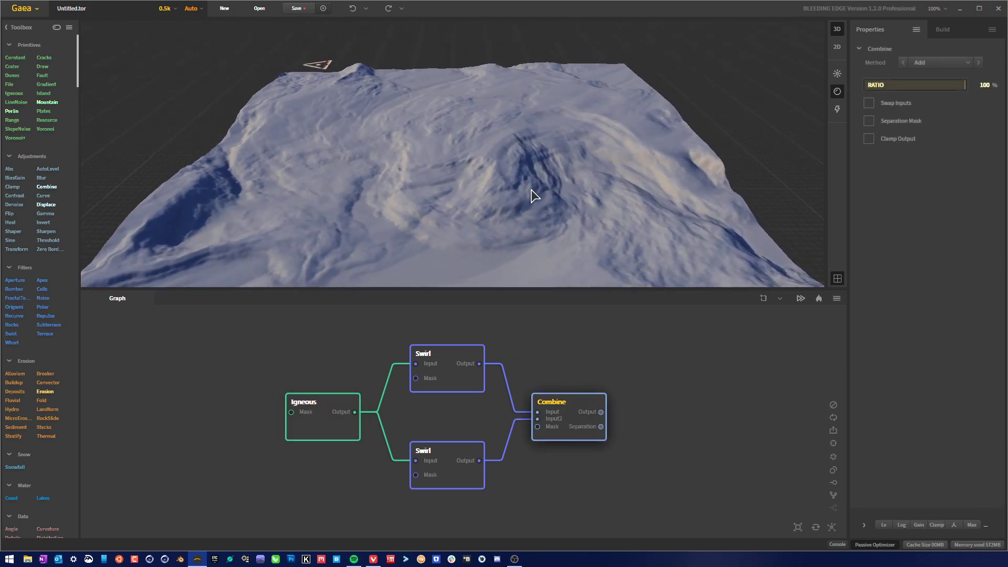
Try the Screen and Subtract methods on the Combine node and inspect the terrain from several angles.
click(945, 63)
click(939, 109)
key(Up)
key(Down)
key(Down)
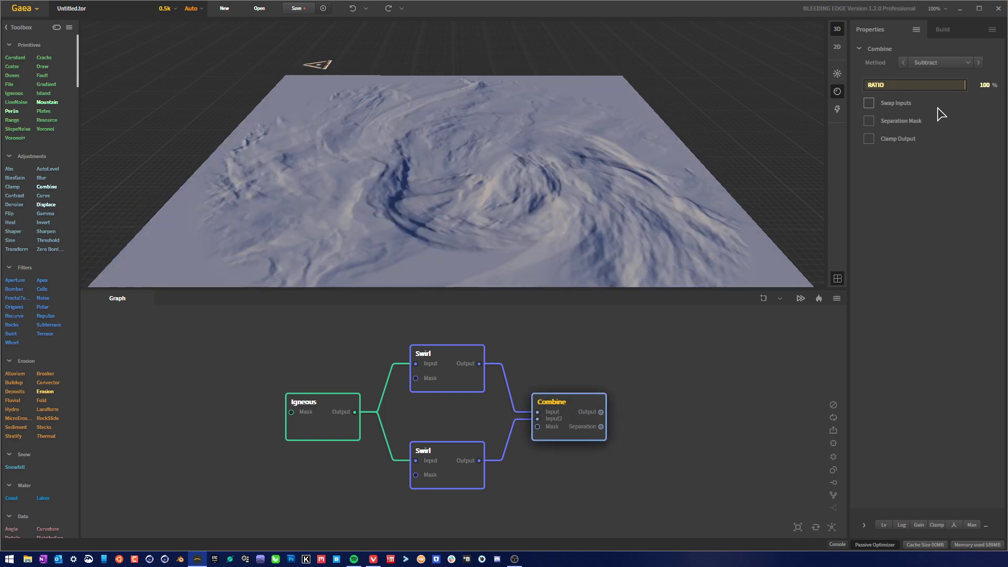
drag(776, 127, 689, 233)
drag(354, 54, 456, 213)
Set the Combine method to Max and inspect the merged swirls.
click(945, 62)
click(948, 77)
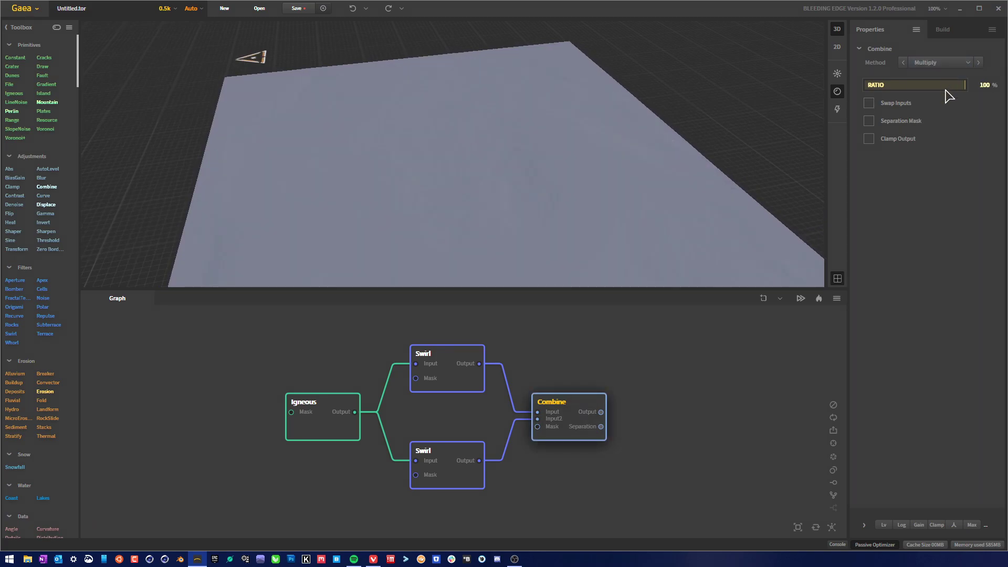
key(Down)
key(Down)
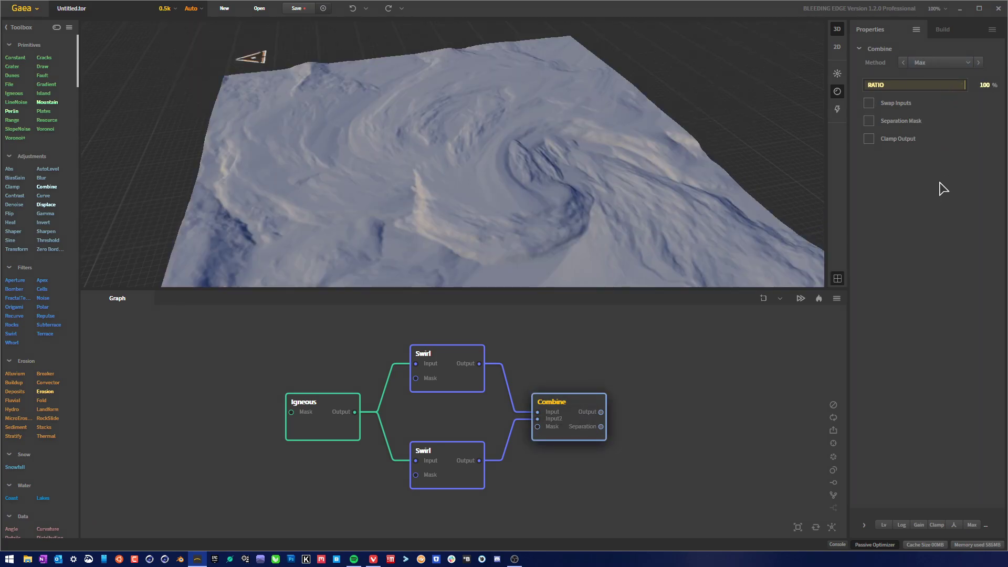
drag(624, 184, 587, 178)
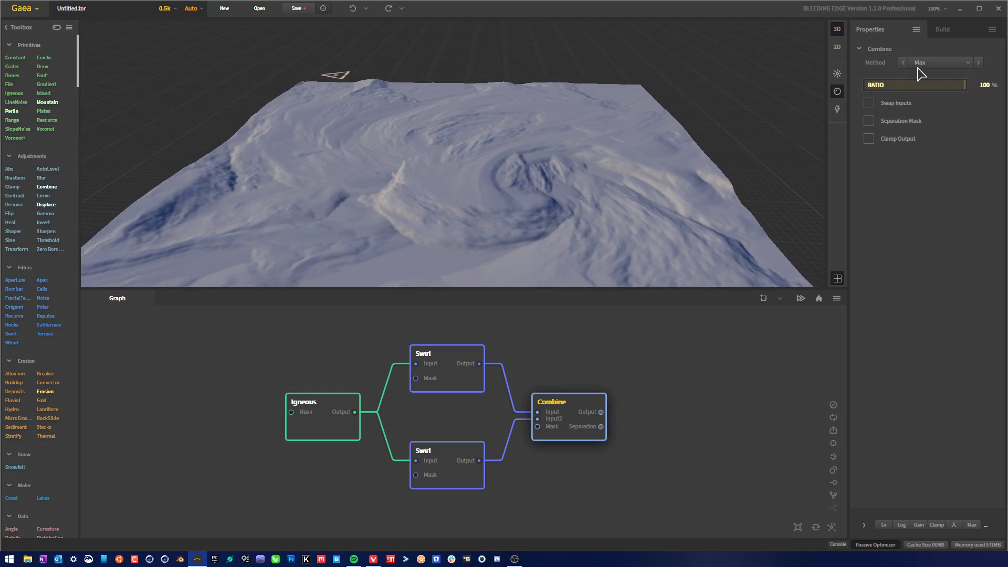
Try the Min, Power, Difference and Blend methods on the Combine node.
click(944, 61)
click(943, 61)
key(Down)
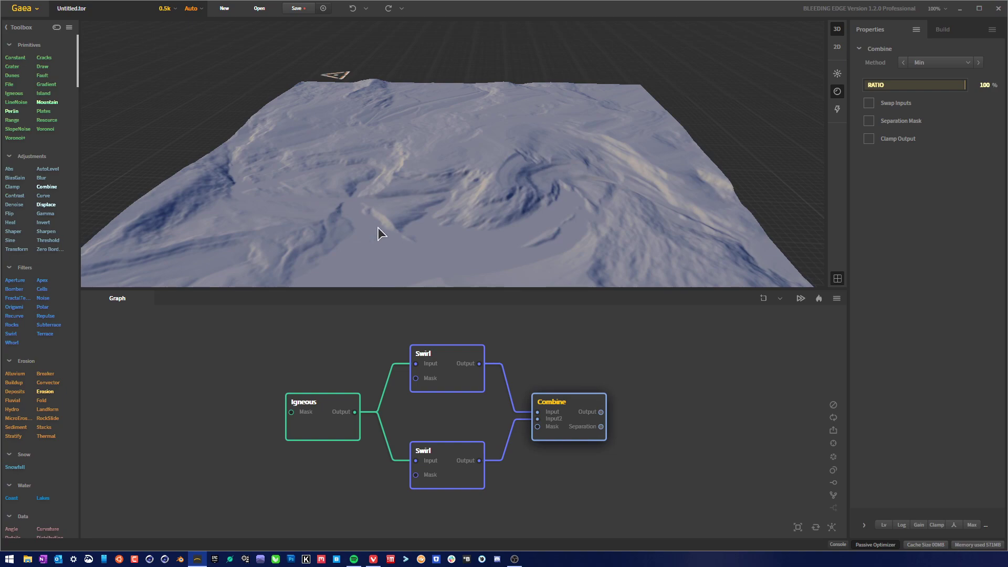
key(Down)
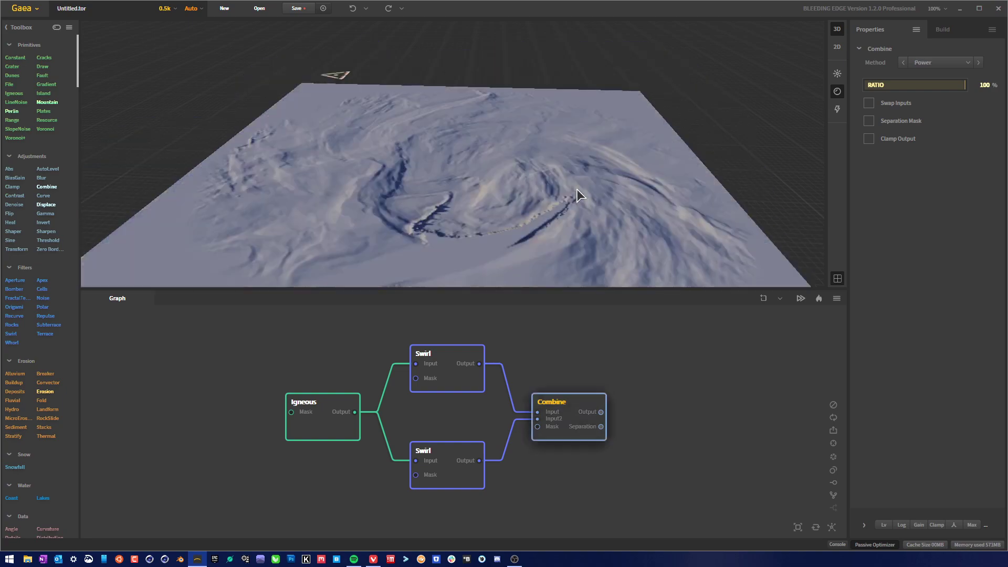
key(Down)
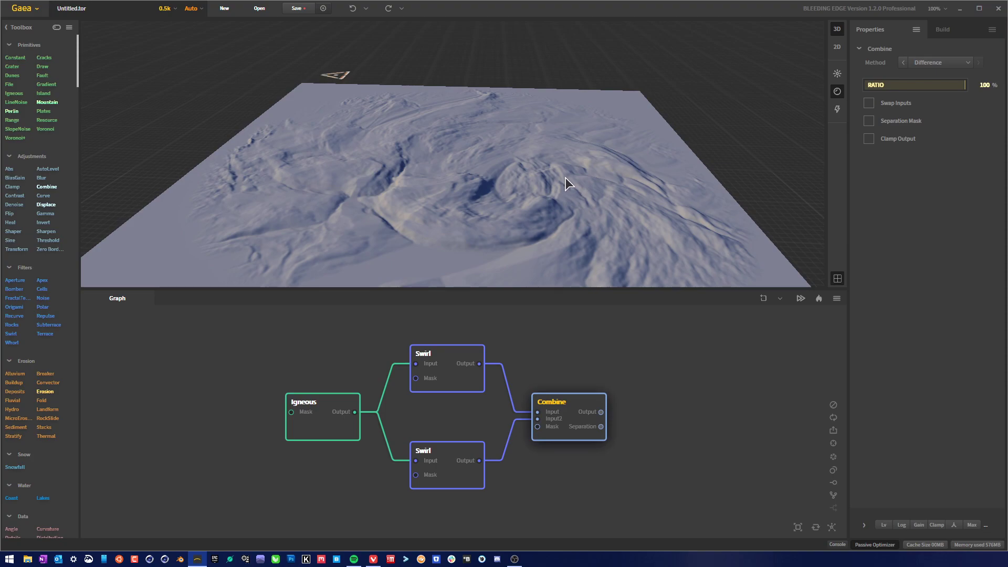
key(Down)
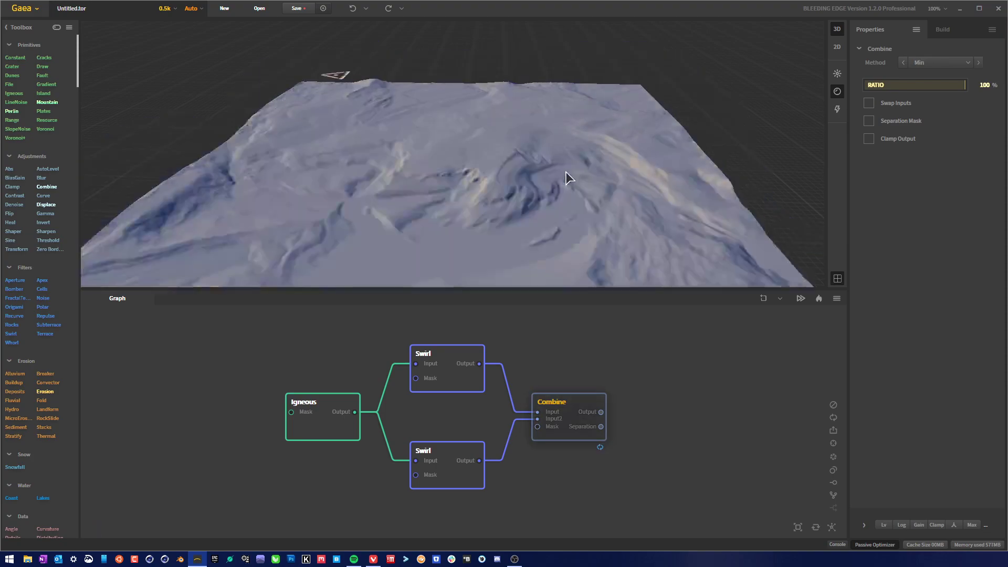
key(Down)
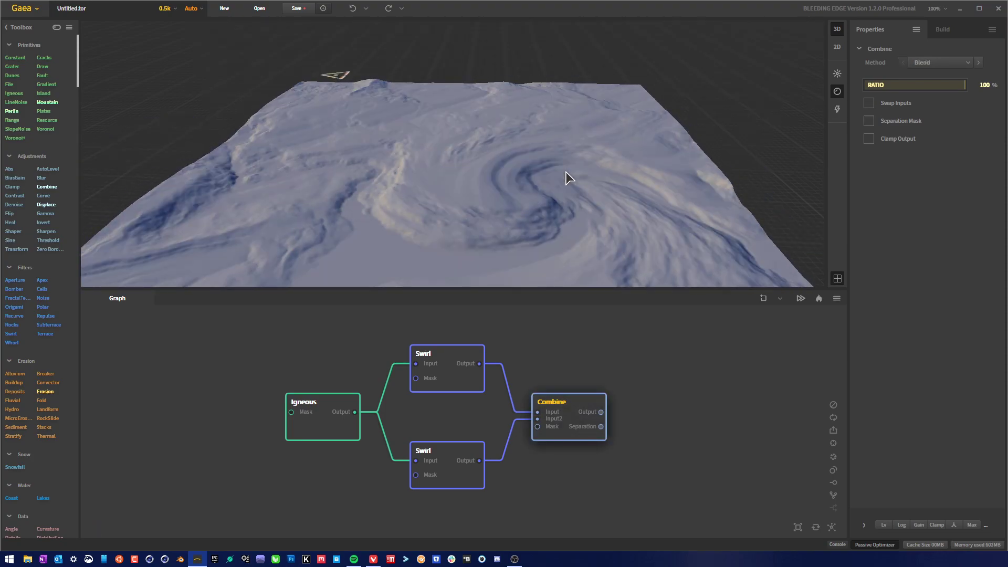
Set the Combine method to Add, inspect the terrain from several angles and compare it with the Igneous terrain.
key(Down)
drag(566, 171, 602, 210)
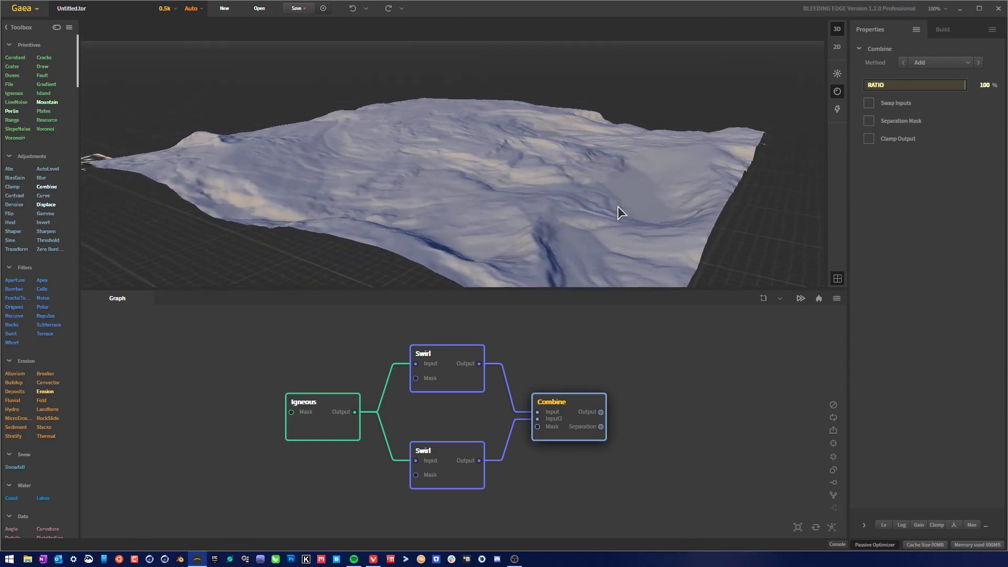
drag(618, 206, 576, 172)
mouse_move(477, 222)
mouse_down()
mouse_move(484, 199)
mouse_move(490, 223)
mouse_move(502, 165)
mouse_move(474, 223)
mouse_up()
scroll(484, 199, up, 4)
scroll(487, 195, down, 8)
scroll(483, 181, up, 5)
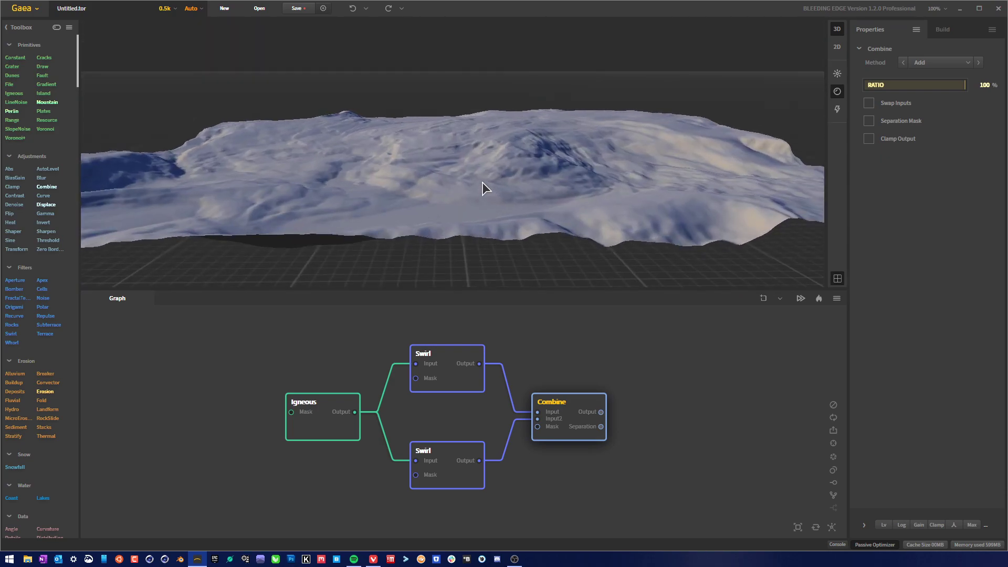
click(315, 438)
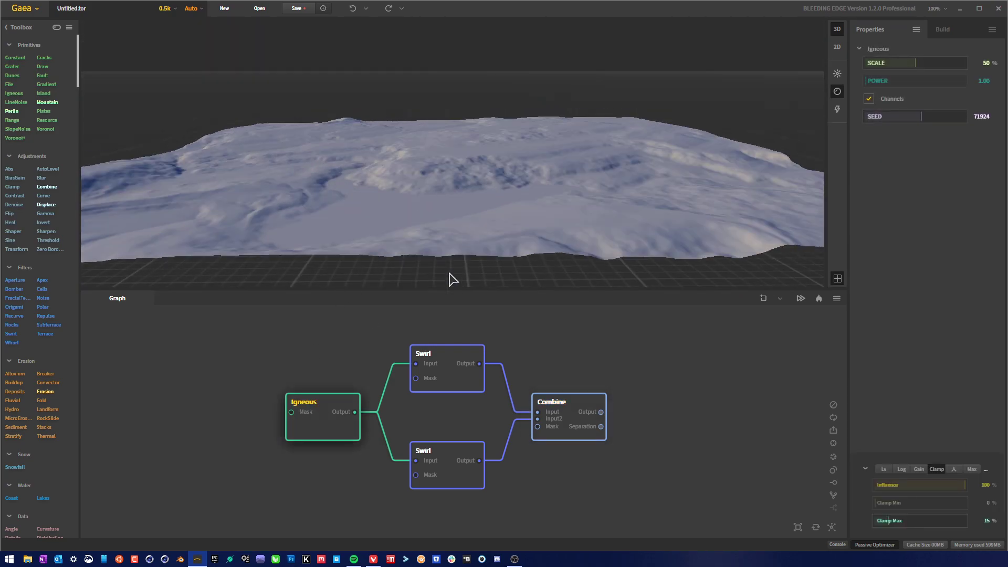
click(564, 439)
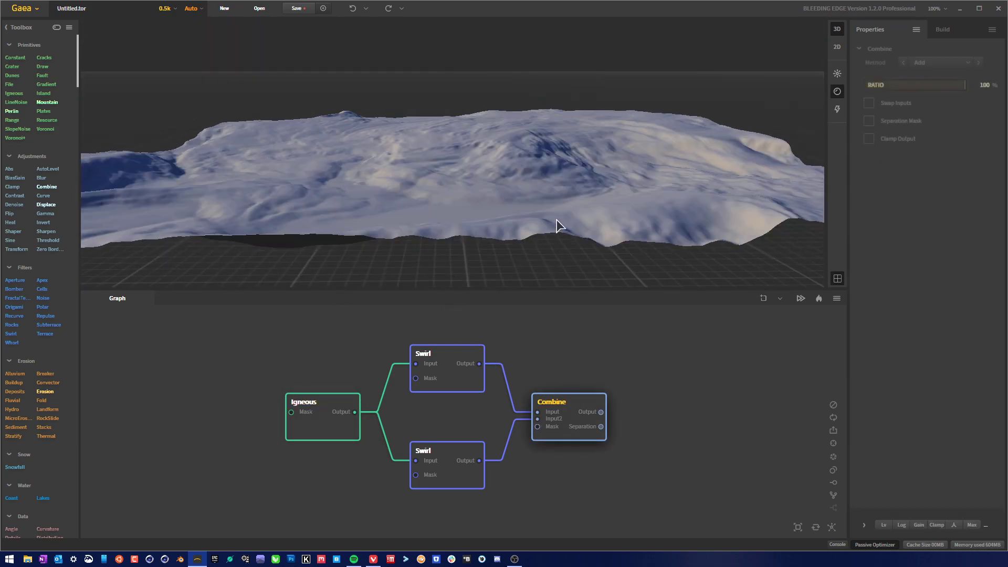
Enable the Clamp and Shaper modifiers on the Combine node and try Shaper values of 87% and -35%.
click(938, 525)
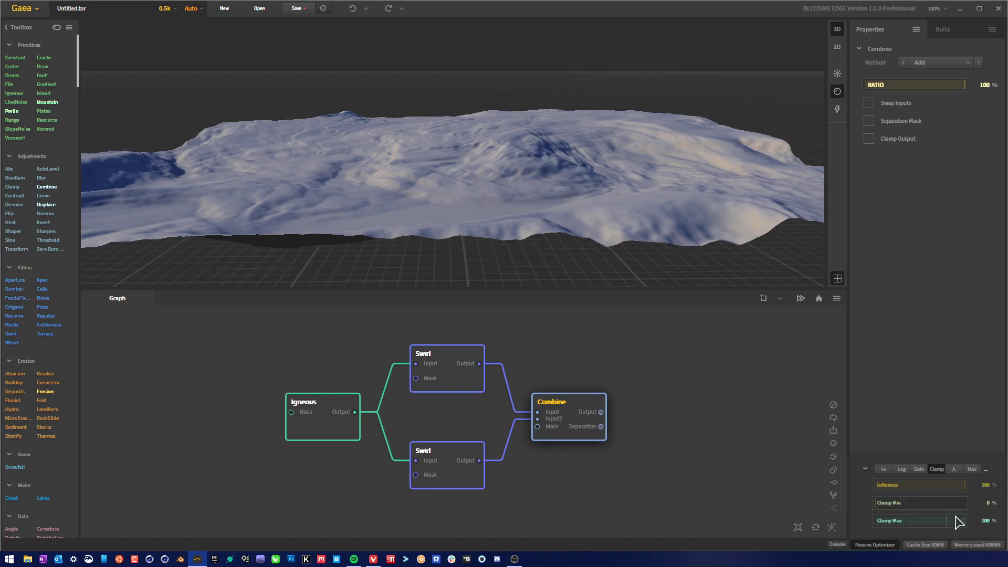
click(955, 470)
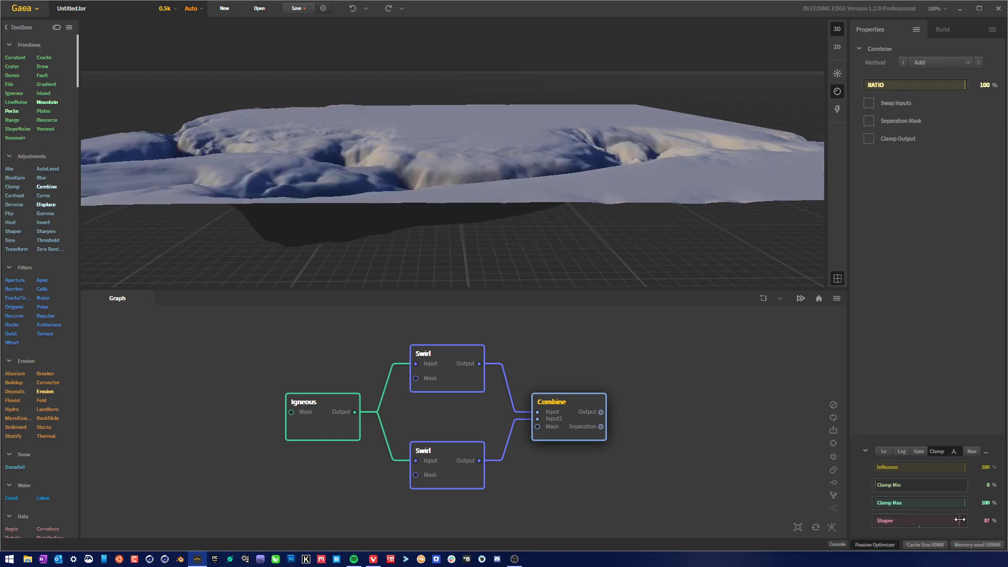
drag(899, 522, 903, 520)
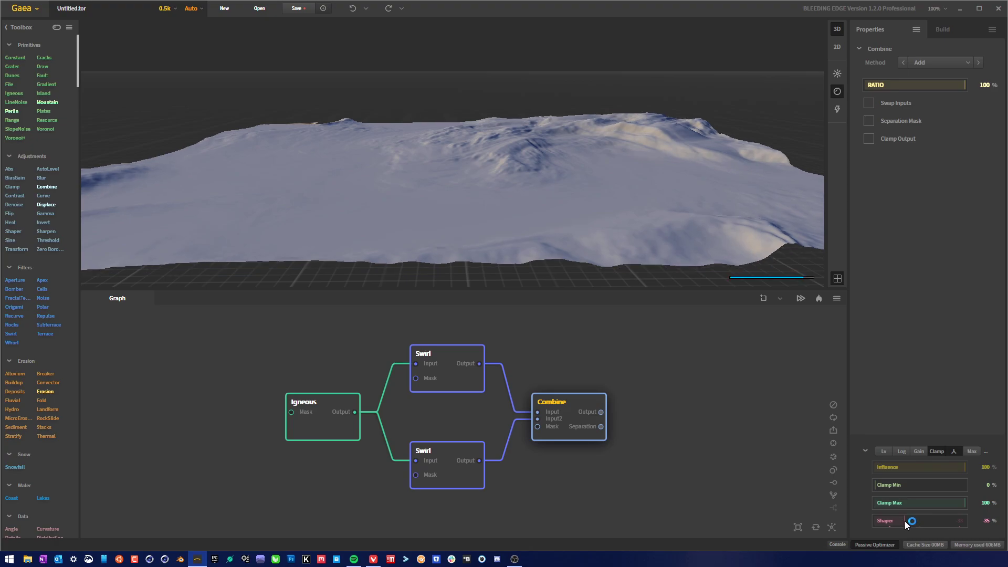
drag(525, 184, 439, 197)
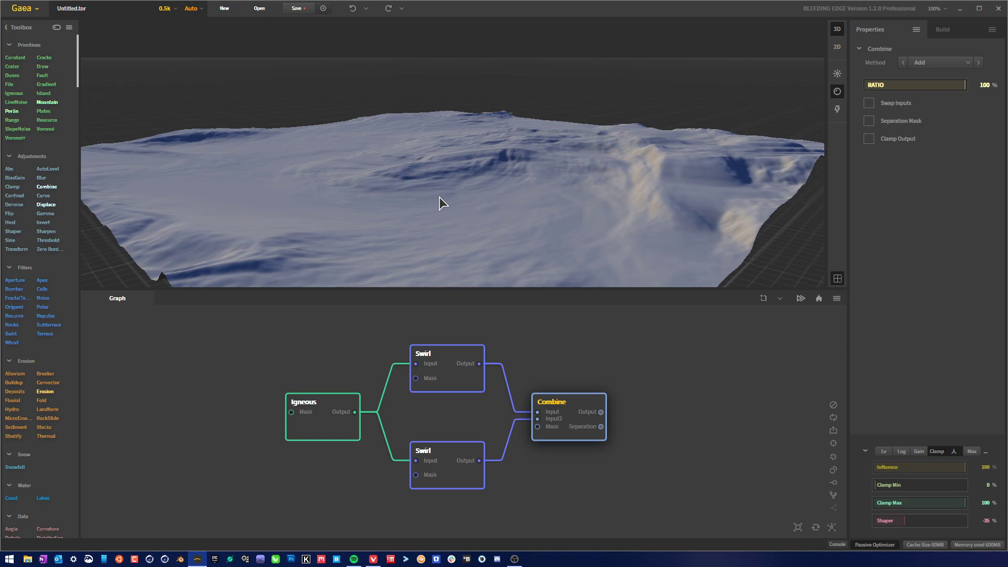
drag(357, 221, 490, 186)
scroll(525, 207, down, 5)
scroll(490, 185, up, 7)
scroll(483, 204, down, 7)
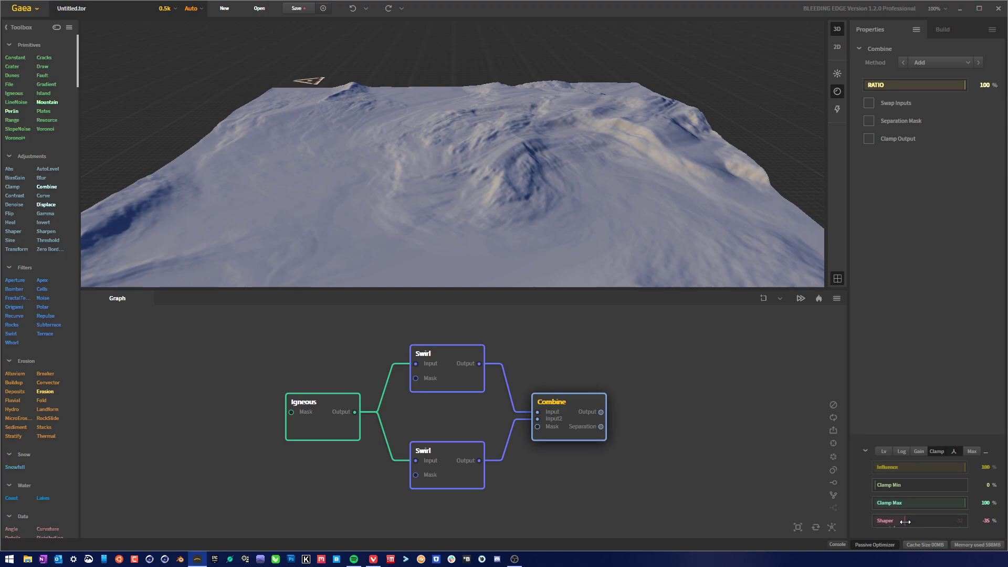
Compare the Combine result with the Igneous terrain and set the Combine node's Shaper modifier to 23%.
drag(541, 223, 469, 197)
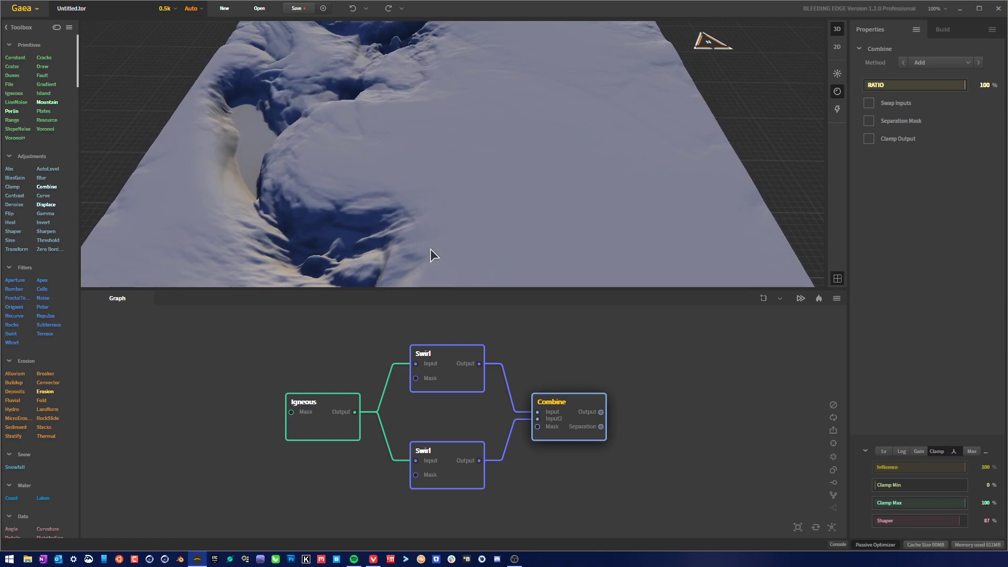
click(341, 437)
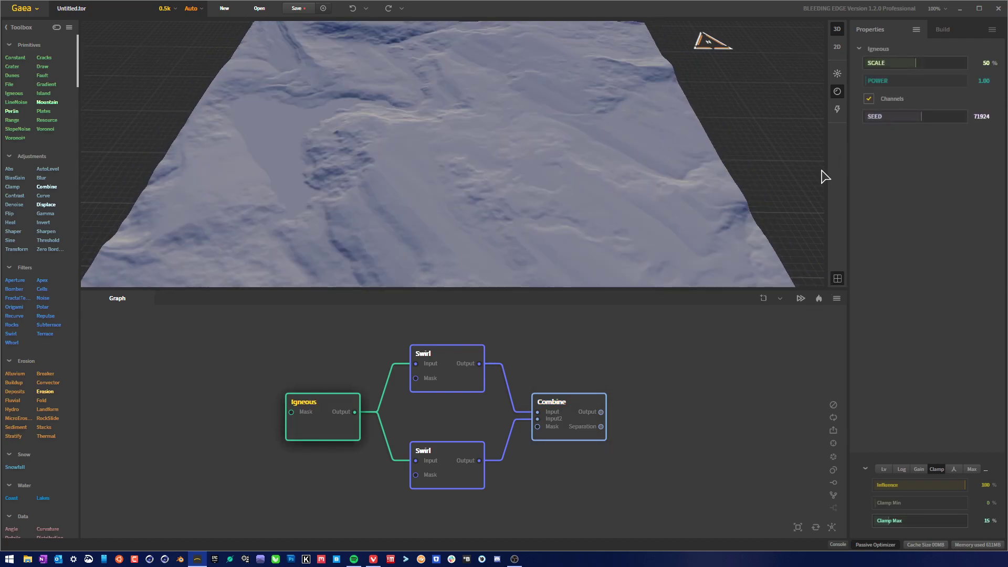
click(578, 436)
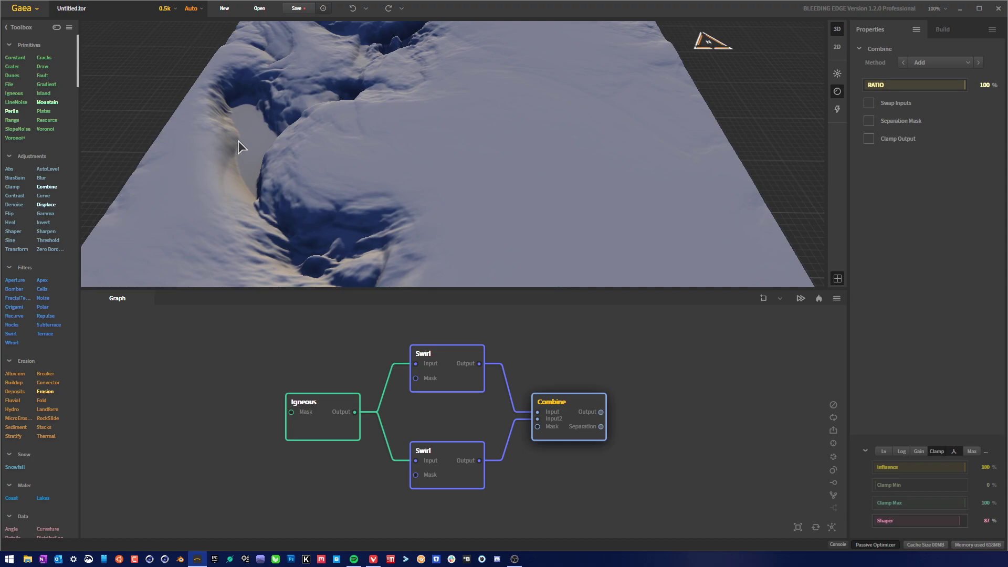
drag(236, 146, 326, 197)
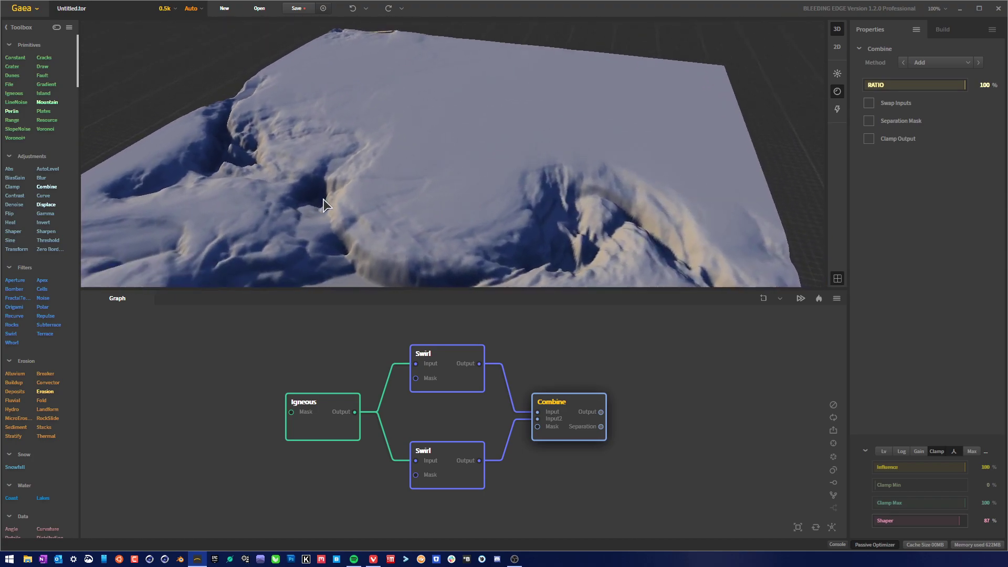
drag(952, 526, 949, 524)
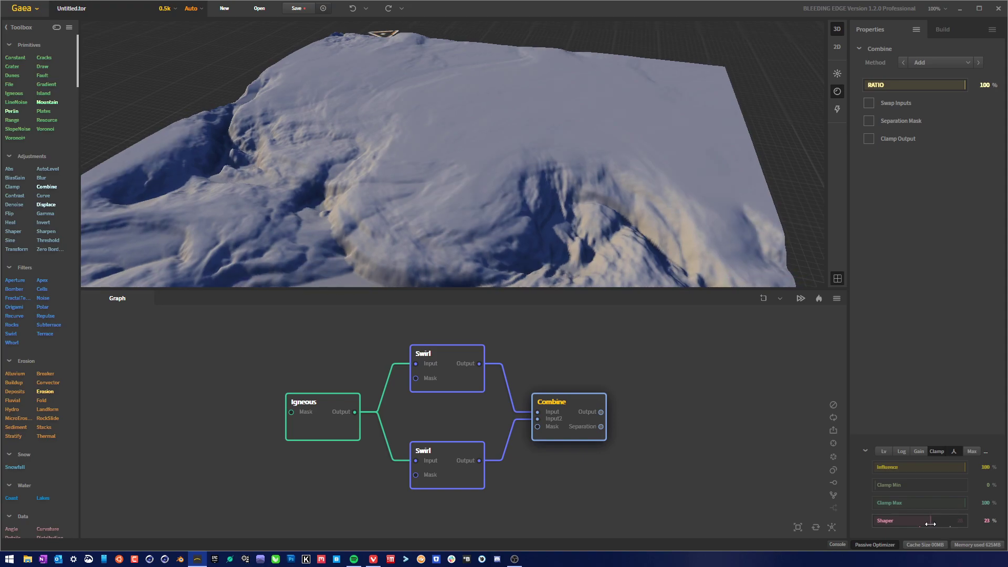
drag(555, 140, 584, 124)
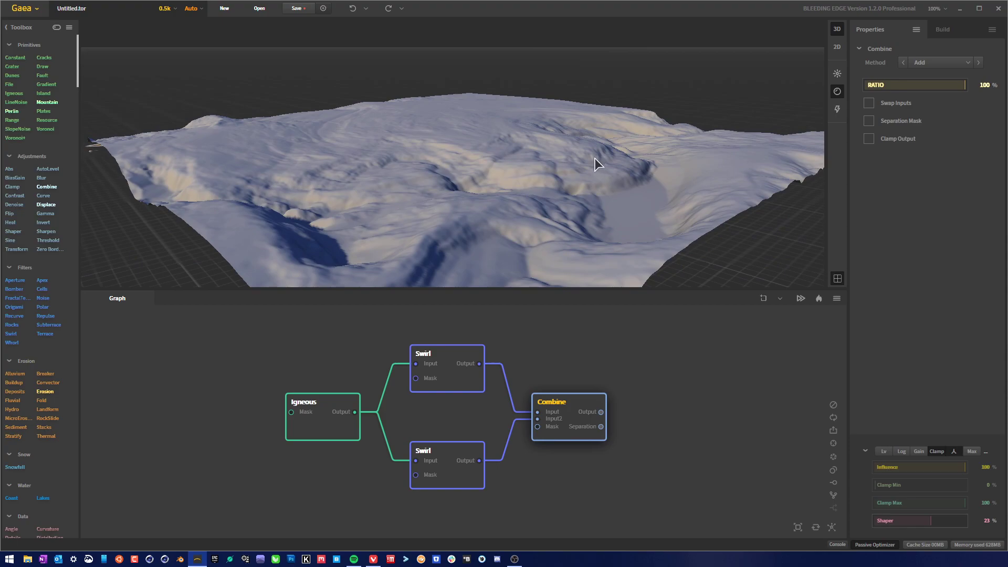
drag(594, 158, 597, 260)
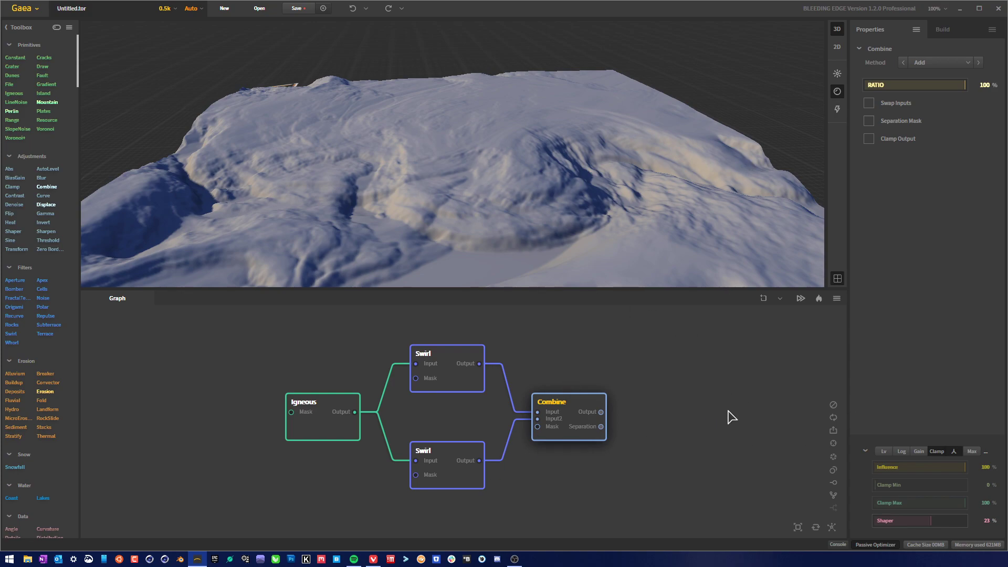
Remove the Clamp modifier from the Combine node and inspect the shaped terrain from several angles.
click(952, 451)
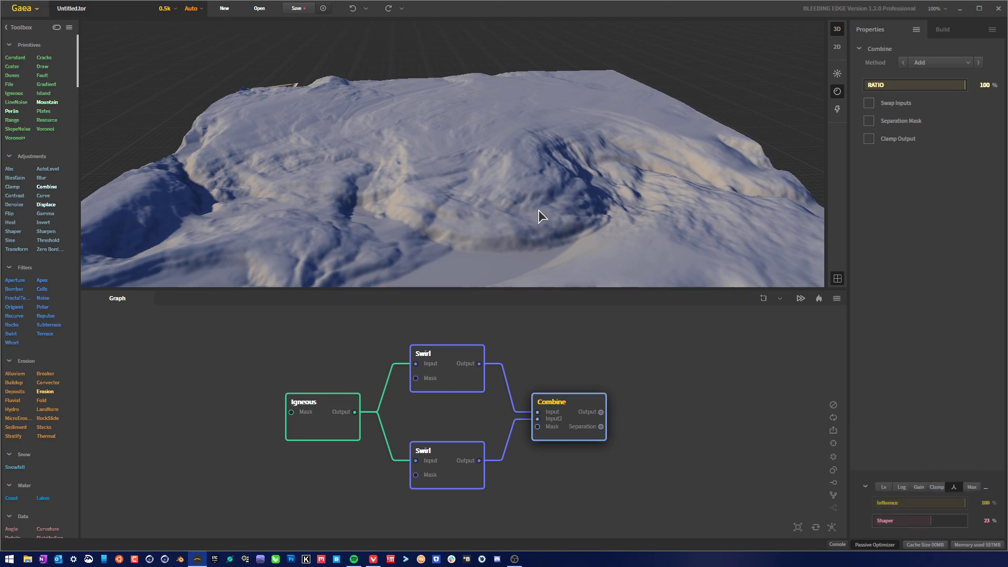
drag(540, 216, 412, 179)
drag(527, 207, 572, 227)
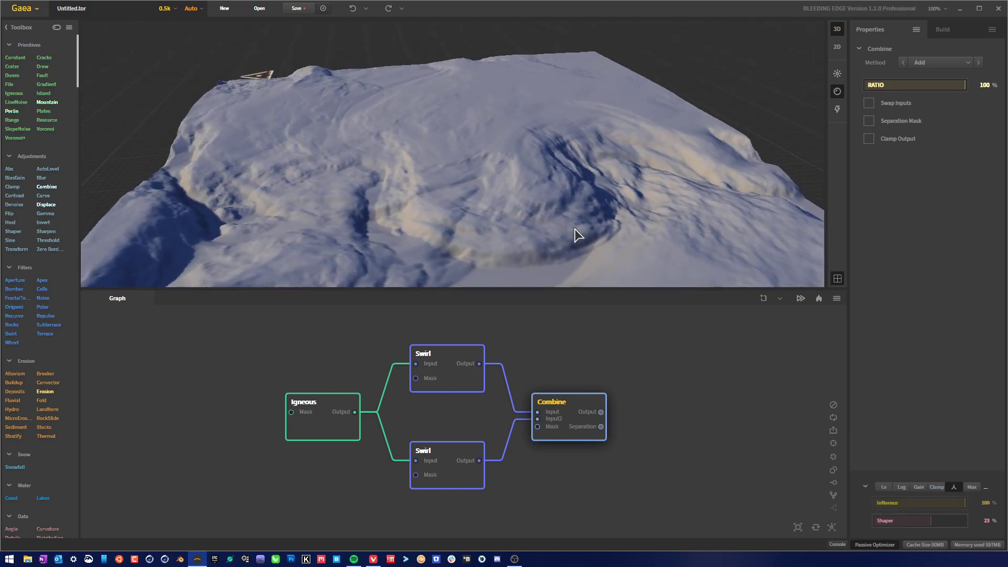
drag(568, 182, 562, 203)
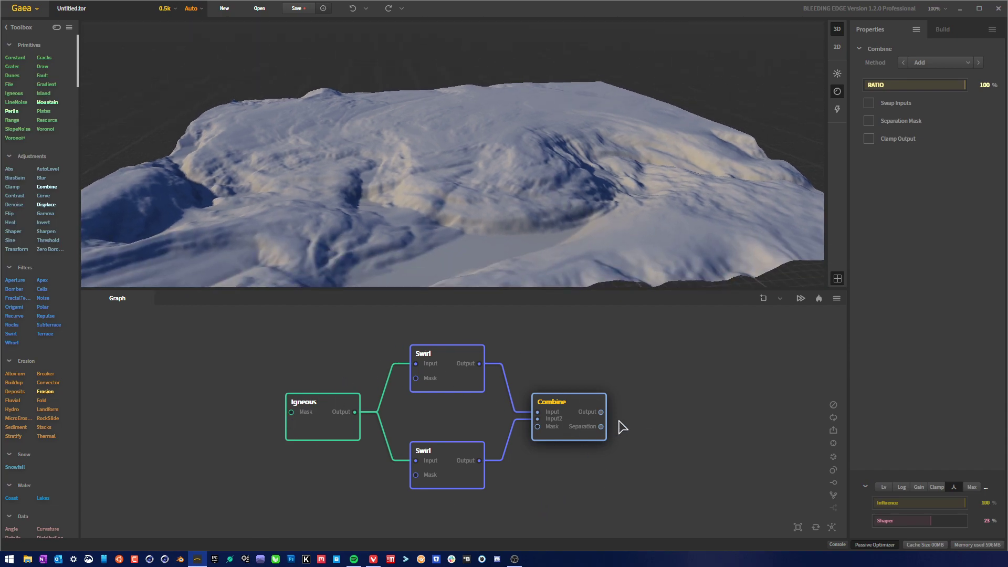
drag(581, 168, 465, 194)
drag(412, 211, 466, 211)
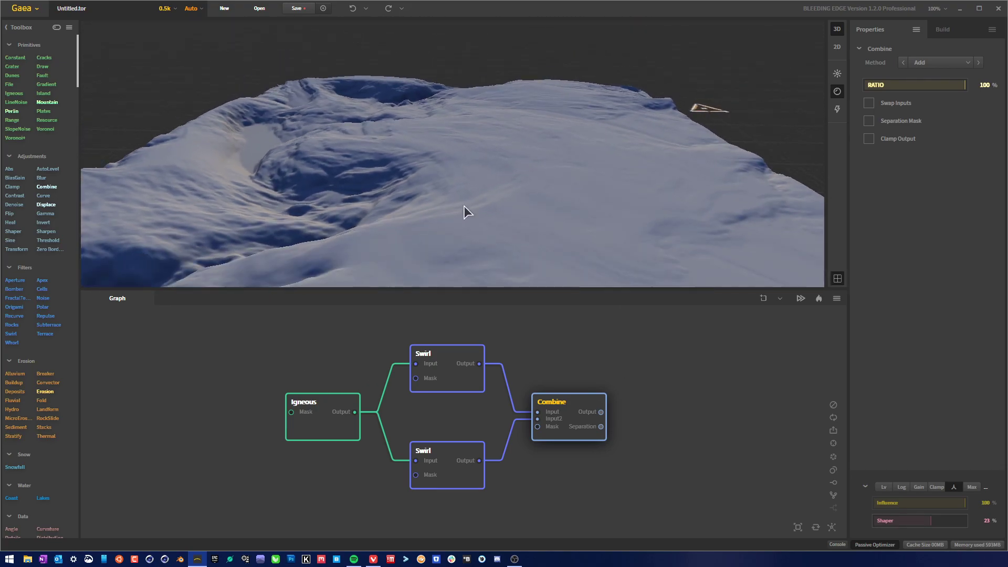
click(954, 488)
Try adding a separate Shaper node to the Combine node's output and delete it.
drag(601, 412, 657, 409)
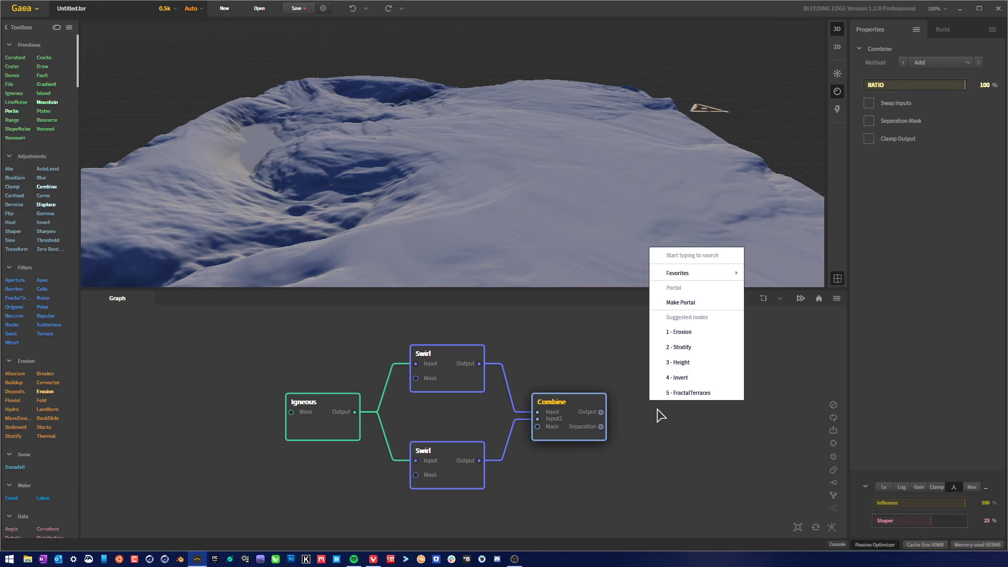
text(shaper)
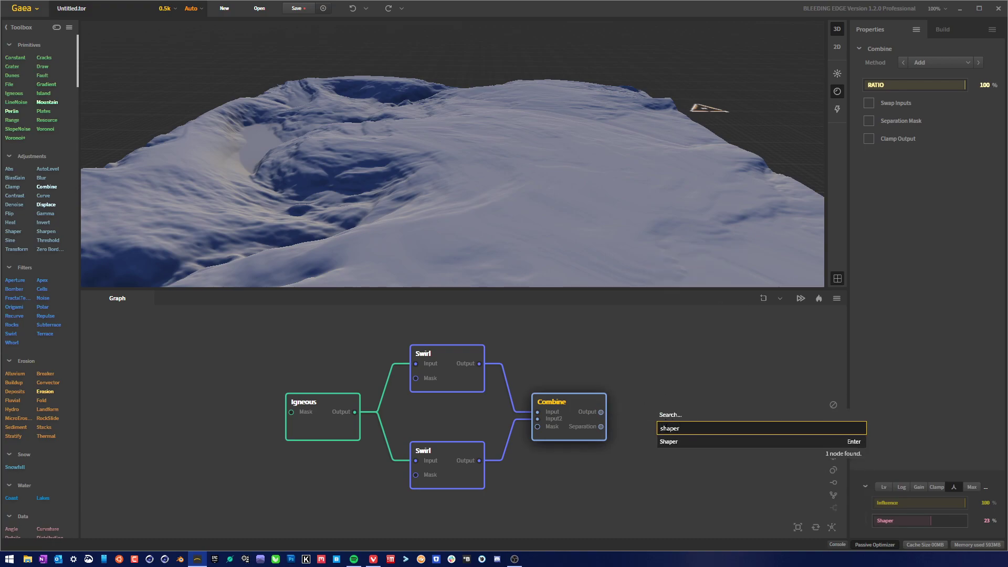
click(668, 441)
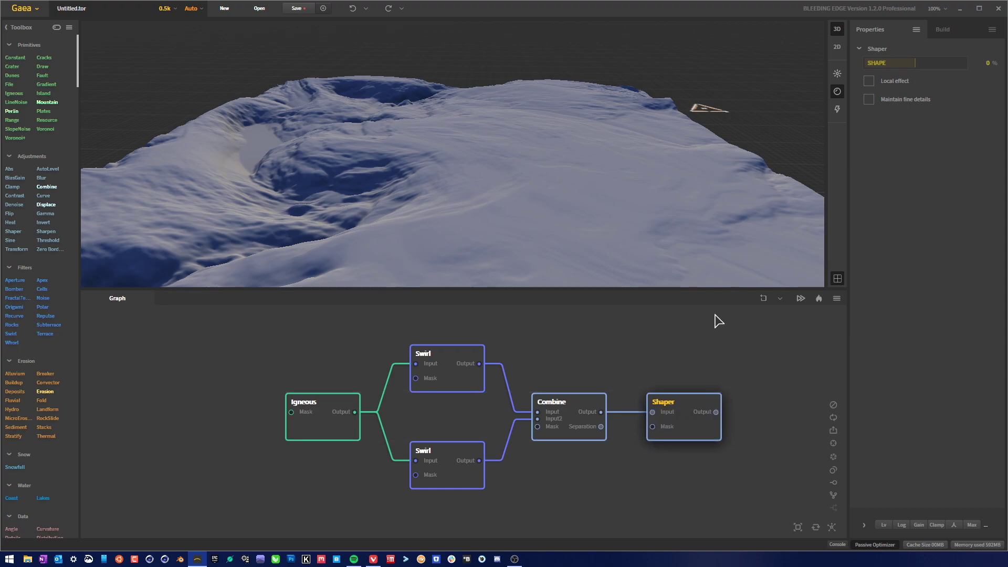
drag(770, 487, 638, 351)
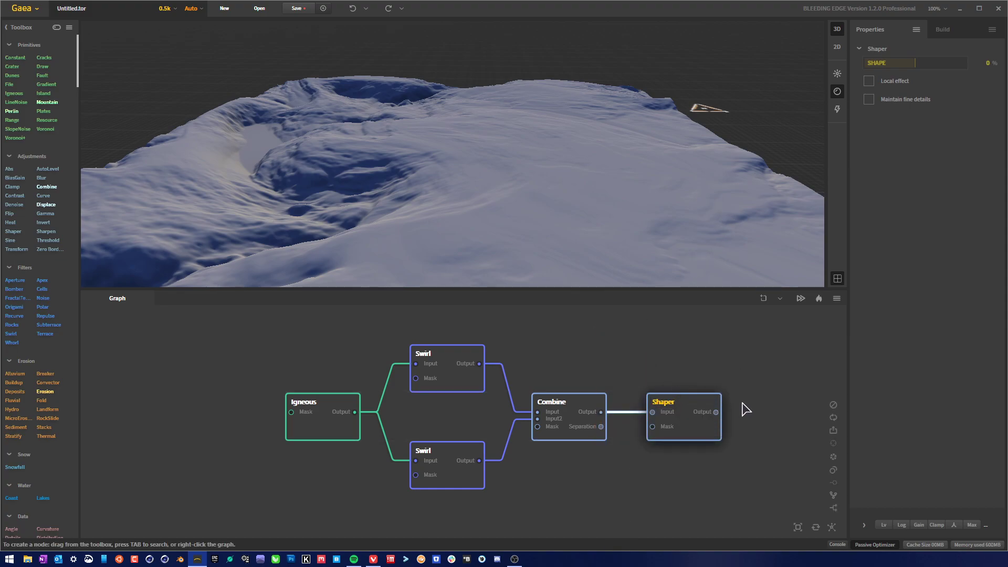
drag(785, 476, 634, 364)
key(Delete)
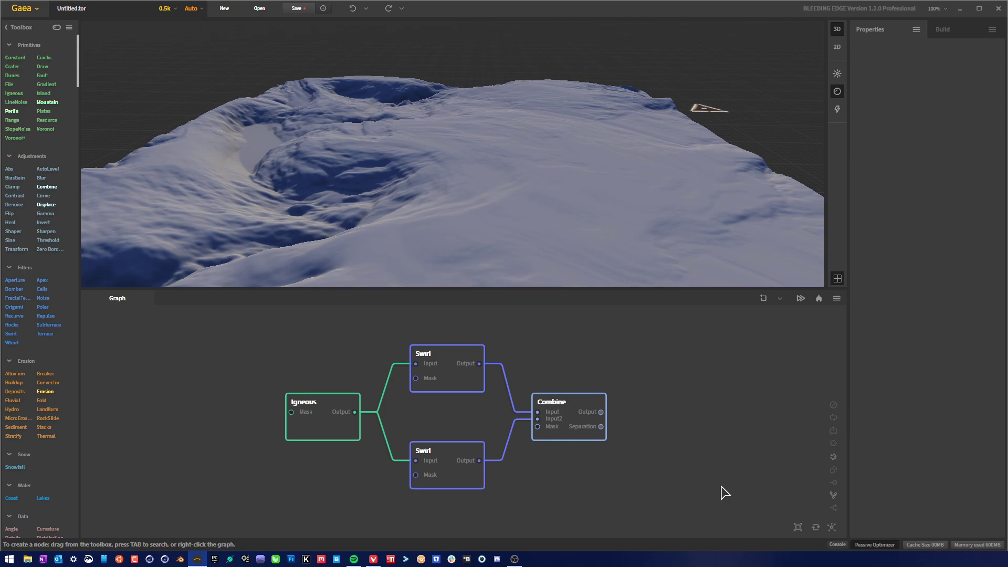
Examine the Combine node's terrain from several angles, looking at the basin and the raised swirl.
click(578, 438)
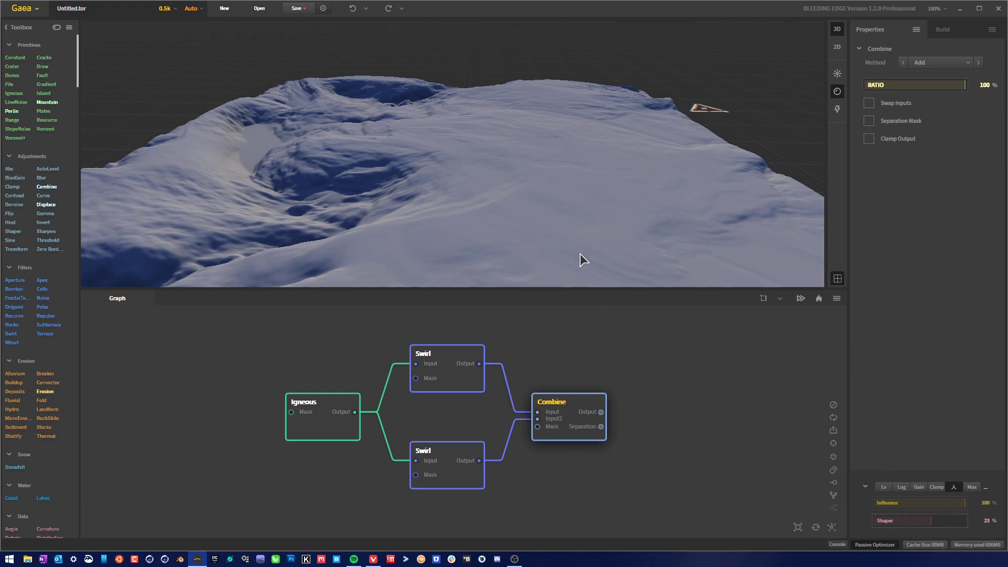
drag(580, 258, 659, 259)
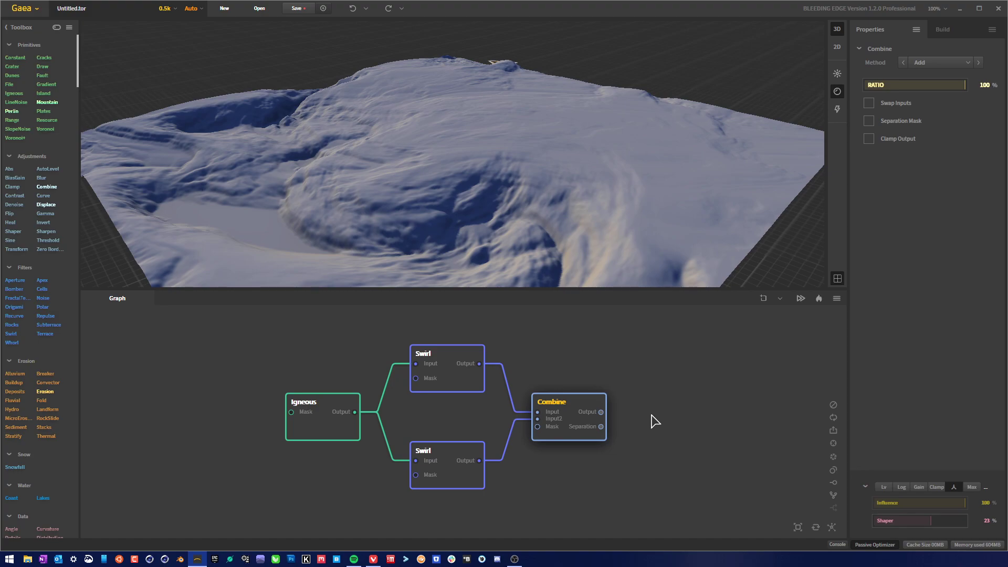
drag(684, 507, 219, 313)
click(241, 328)
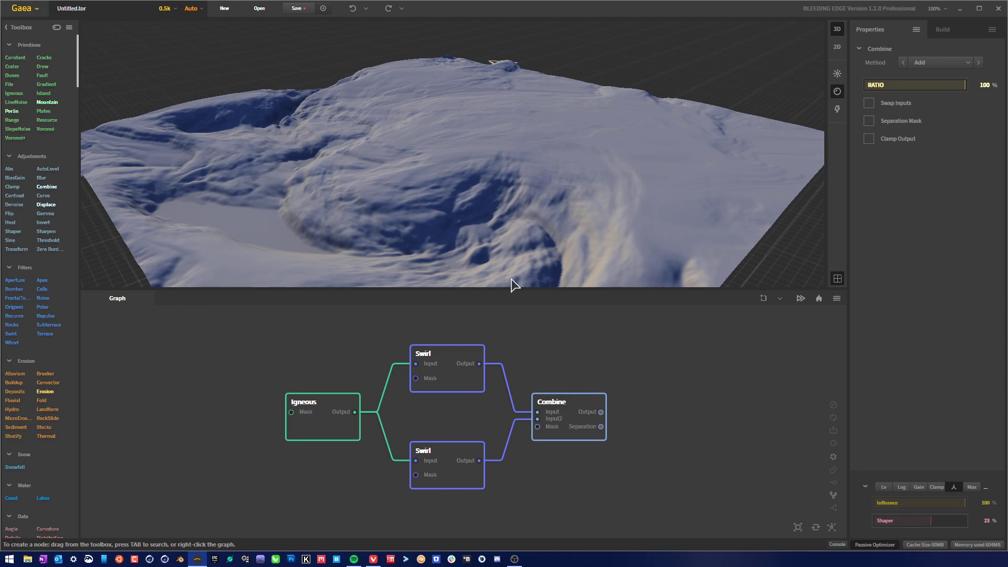
drag(720, 176, 635, 177)
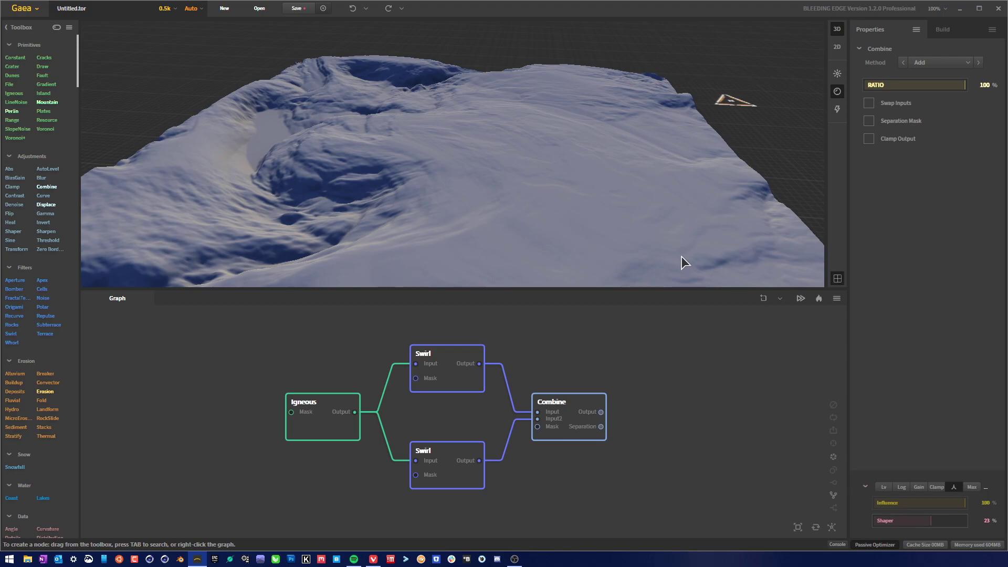
drag(527, 194, 550, 162)
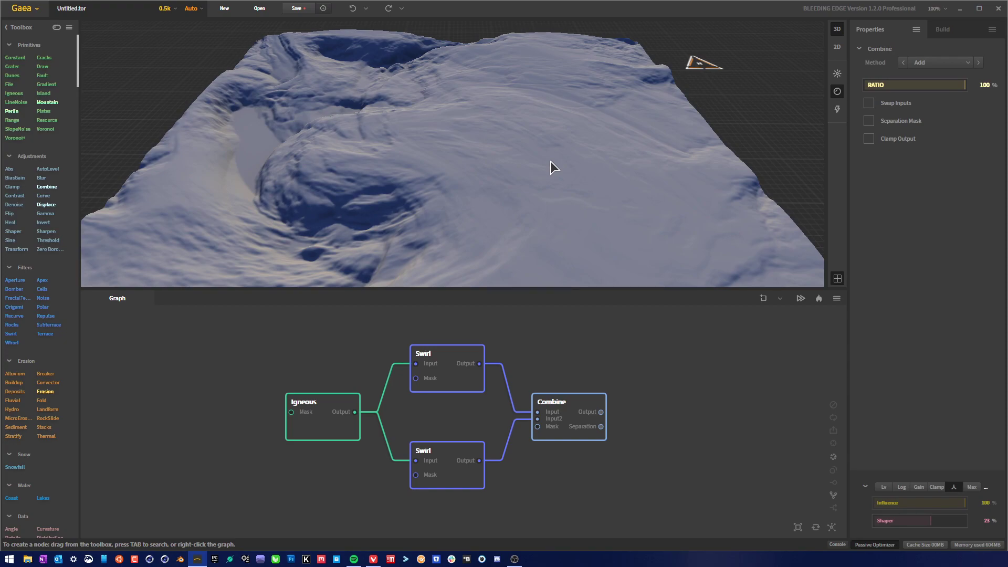
Add a Breaker erosion node connected to the Combine node's output.
drag(594, 145, 628, 200)
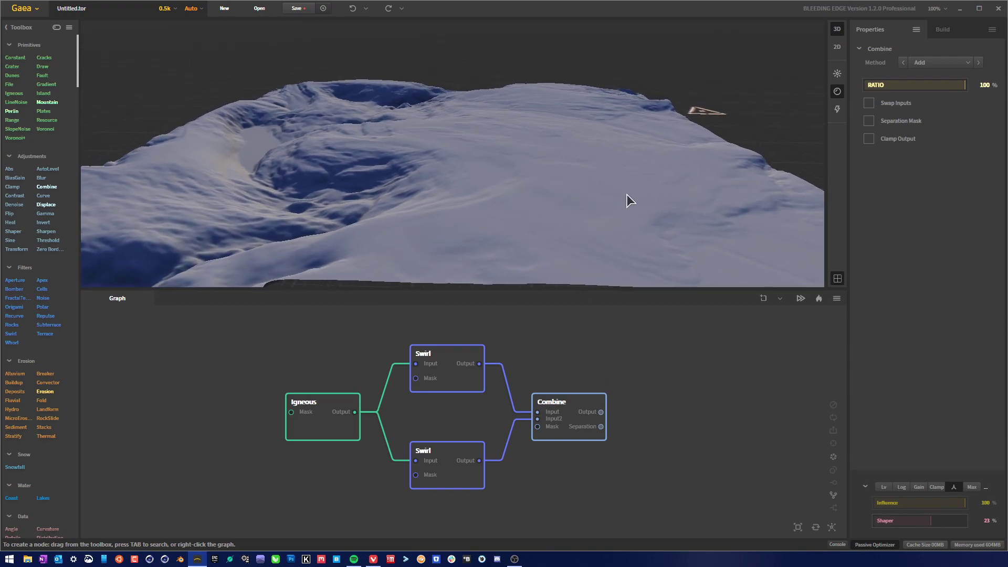
click(569, 436)
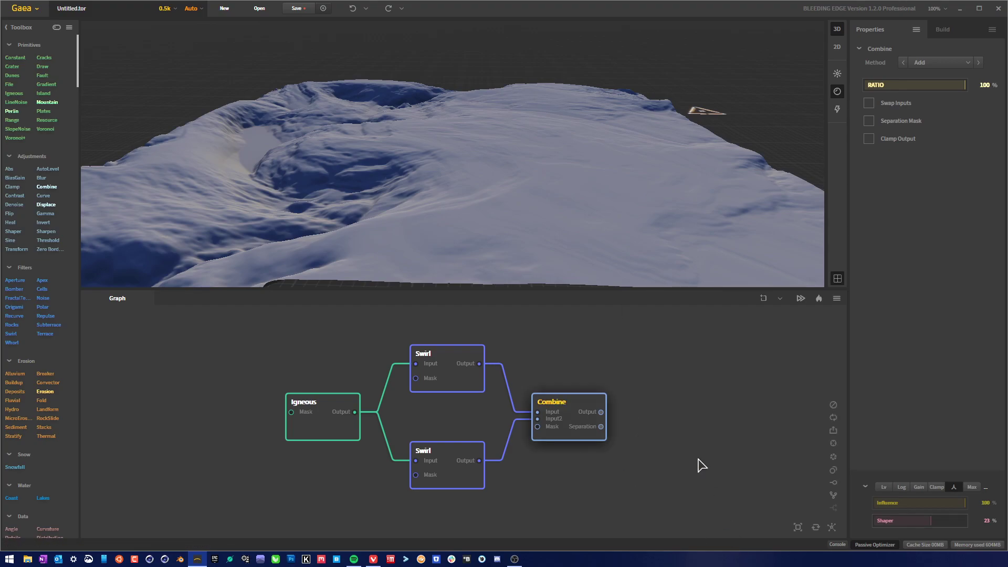
click(740, 446)
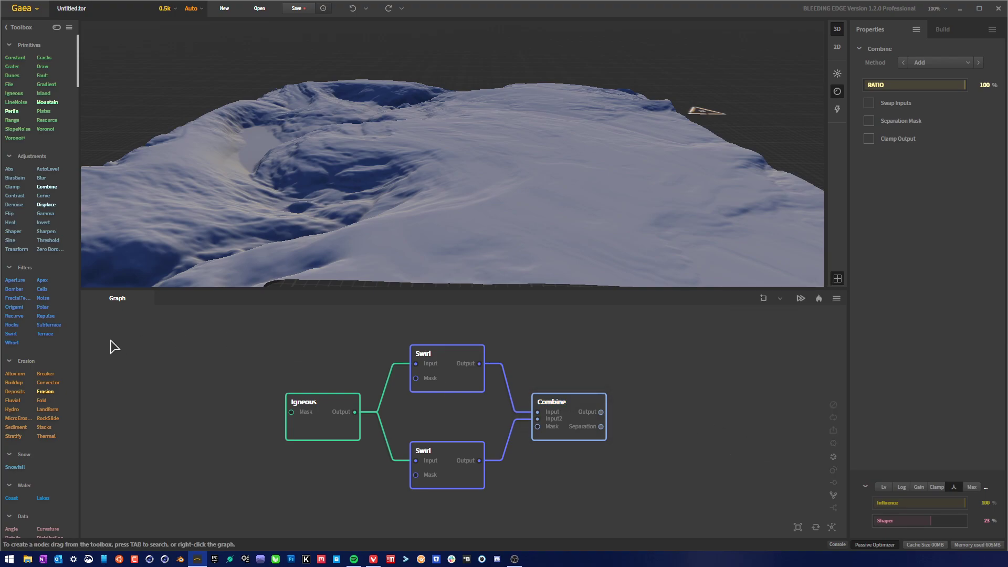
click(582, 437)
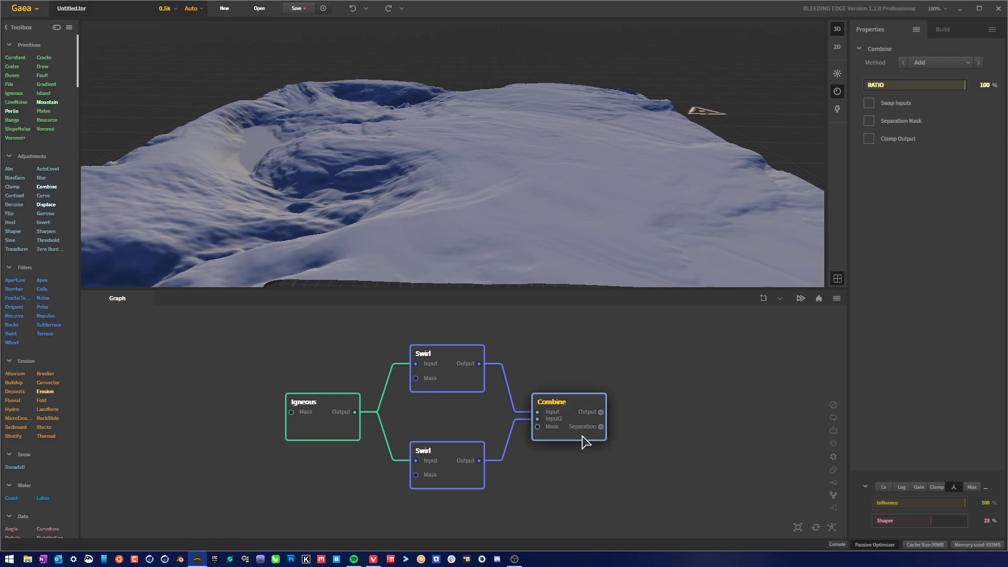
drag(554, 181, 356, 172)
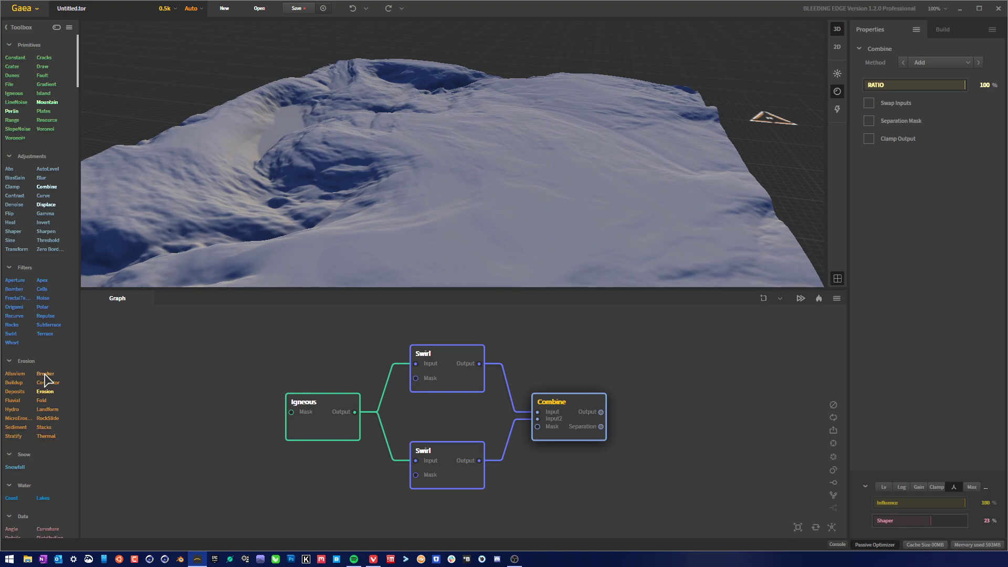
drag(46, 374, 654, 416)
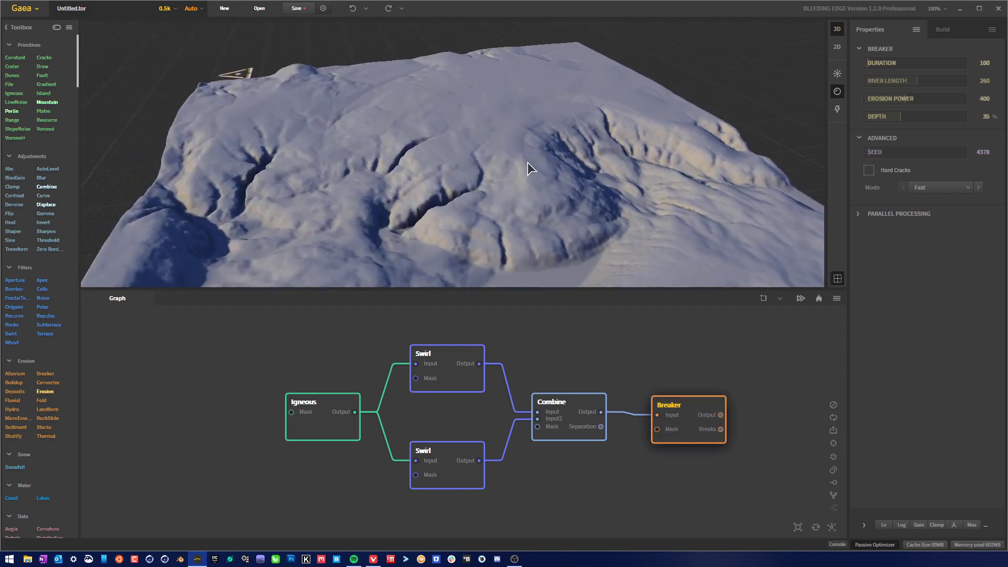
Inspect the Breaker terrain from several angles and align the Breaker node level with the Combine node.
drag(531, 164, 294, 202)
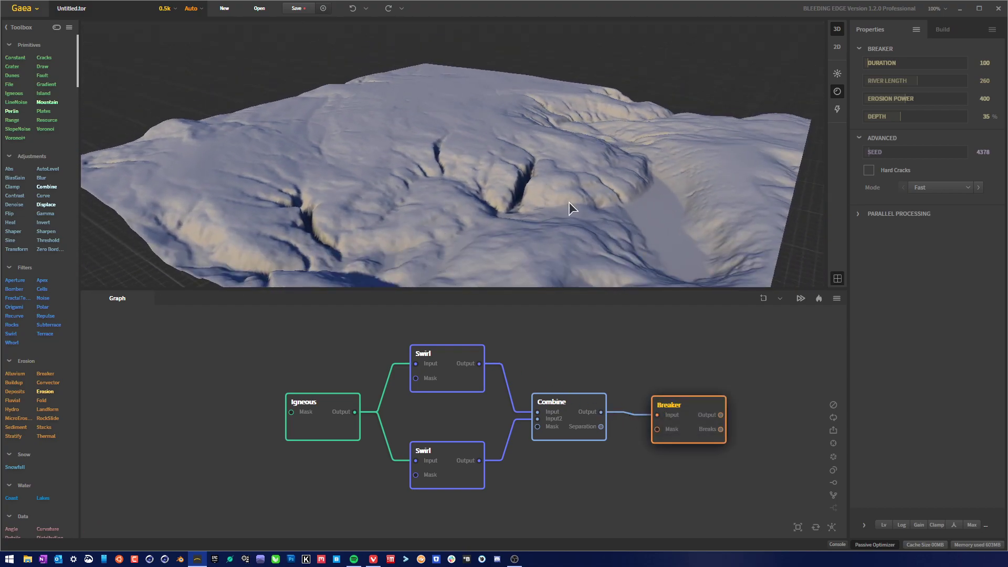
drag(635, 202, 540, 203)
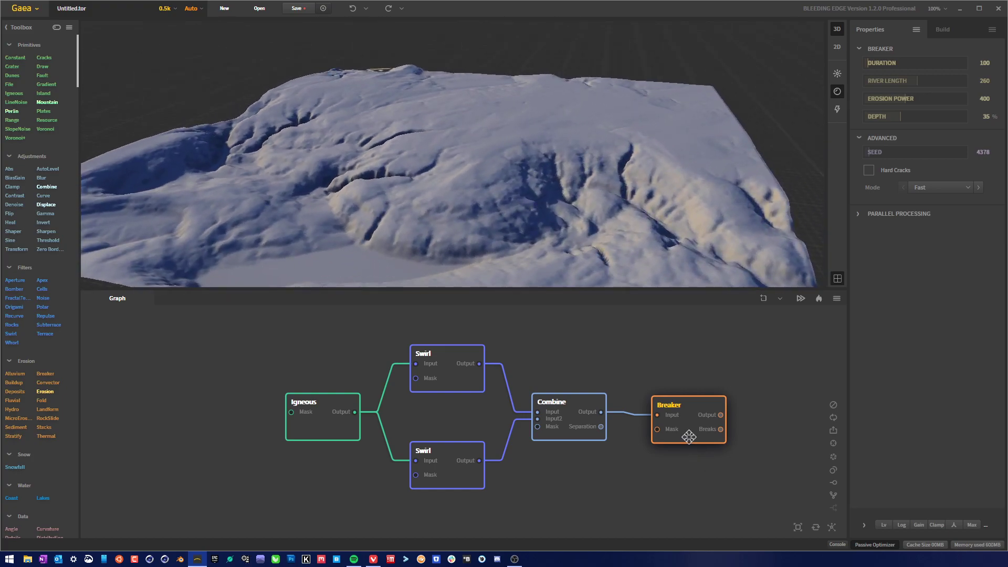
drag(688, 436, 690, 434)
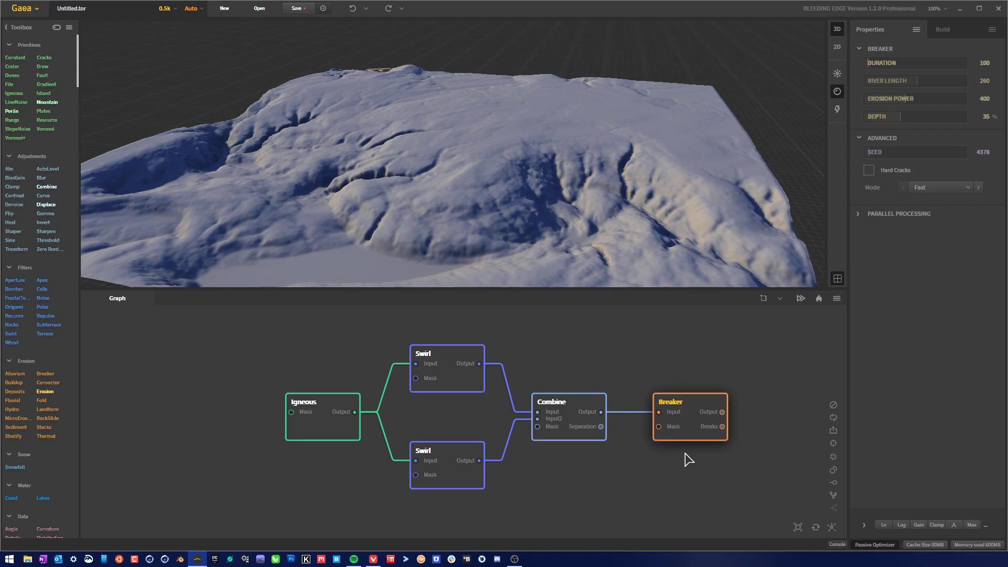
mouse_move(691, 436)
mouse_down()
mouse_move(682, 427)
mouse_move(689, 436)
mouse_up()
middle_drag(769, 460, 603, 455)
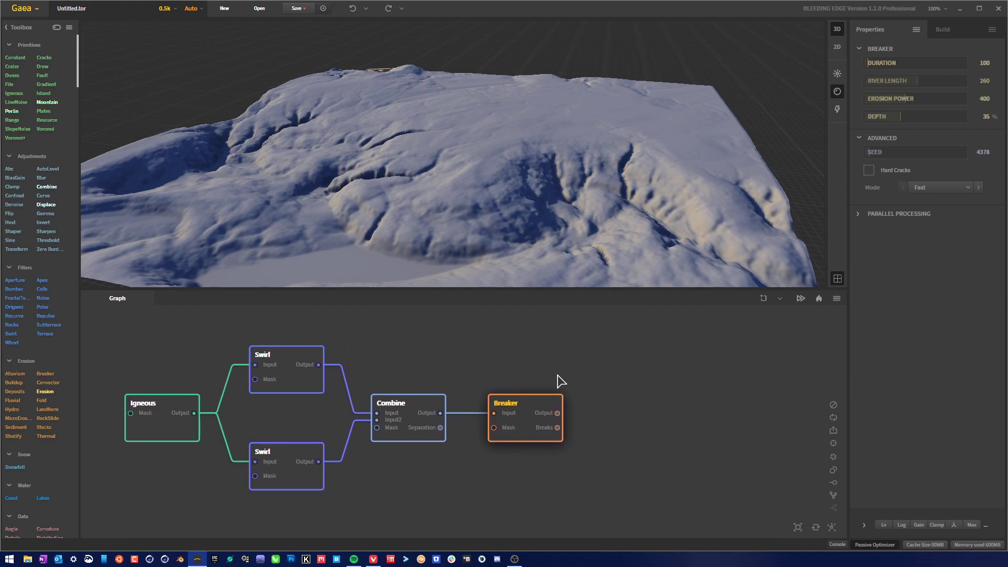
Enable Hard Cracks on the Breaker node, set its mode to Accurate, and inspect the cracks from several angles.
click(868, 170)
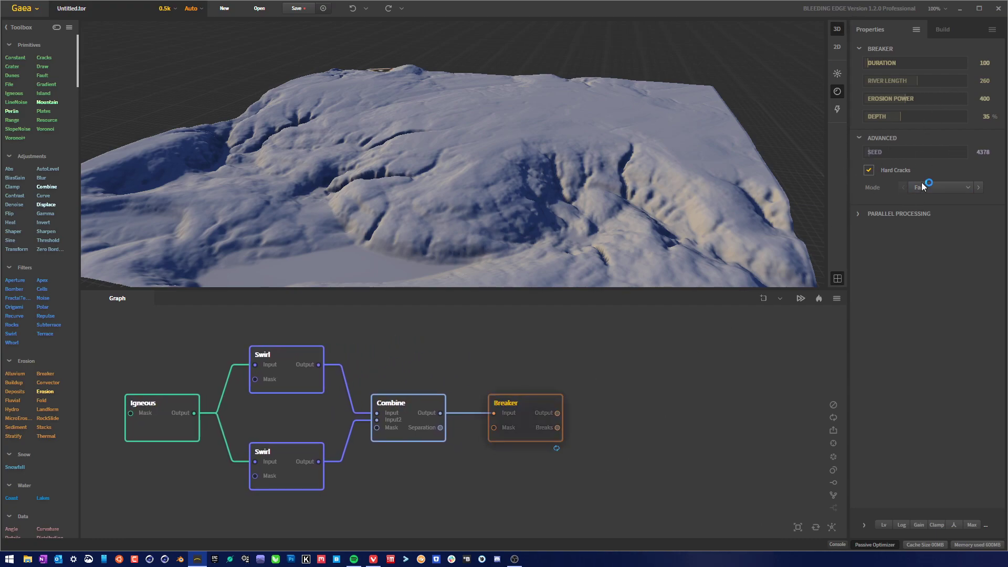
click(947, 188)
click(933, 213)
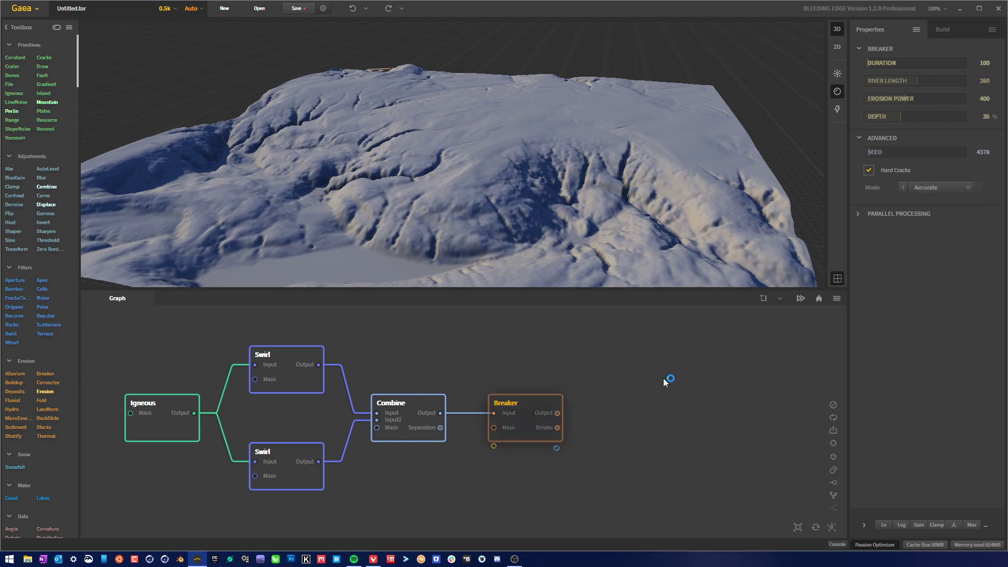
drag(548, 227, 587, 208)
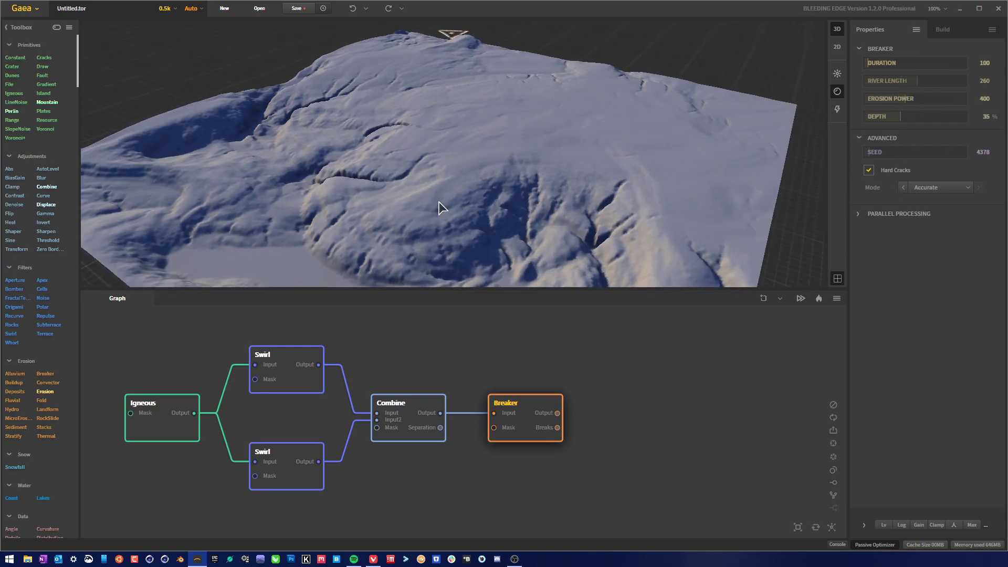
drag(439, 201, 460, 217)
drag(359, 205, 439, 170)
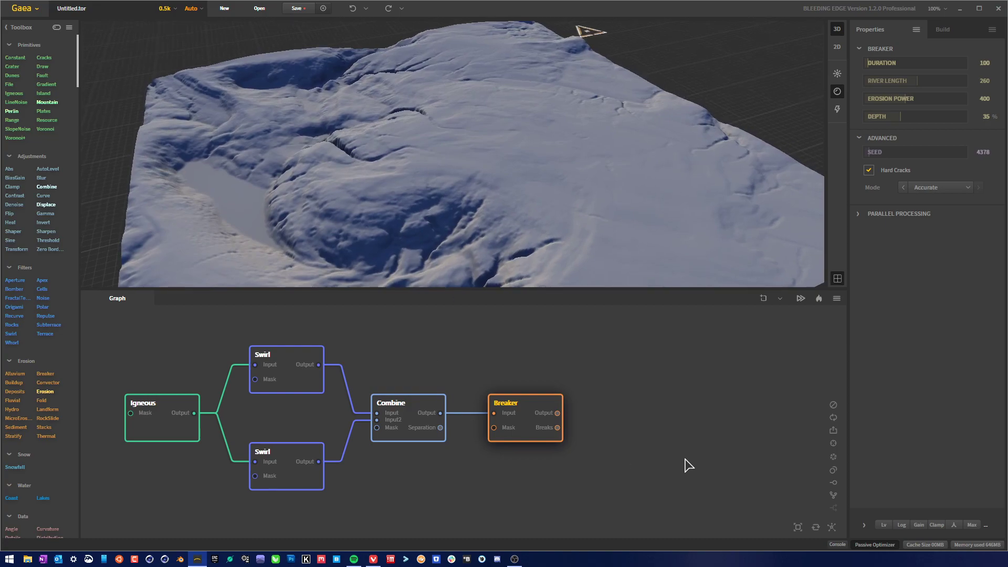
drag(431, 218, 512, 218)
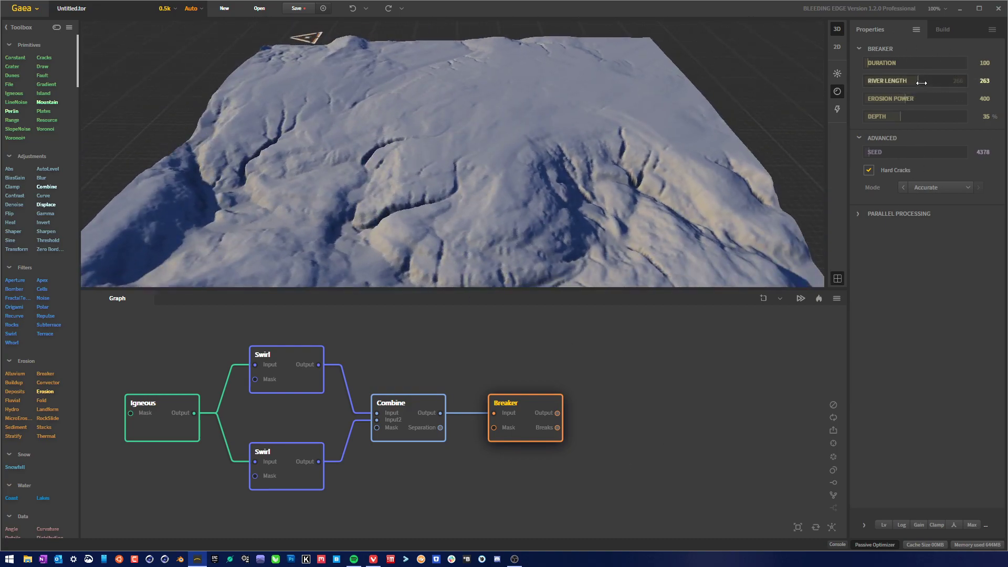
Set the Breaker node's river length to 459 and its depth to 81%, checking the terrain from several angles.
drag(917, 83, 956, 82)
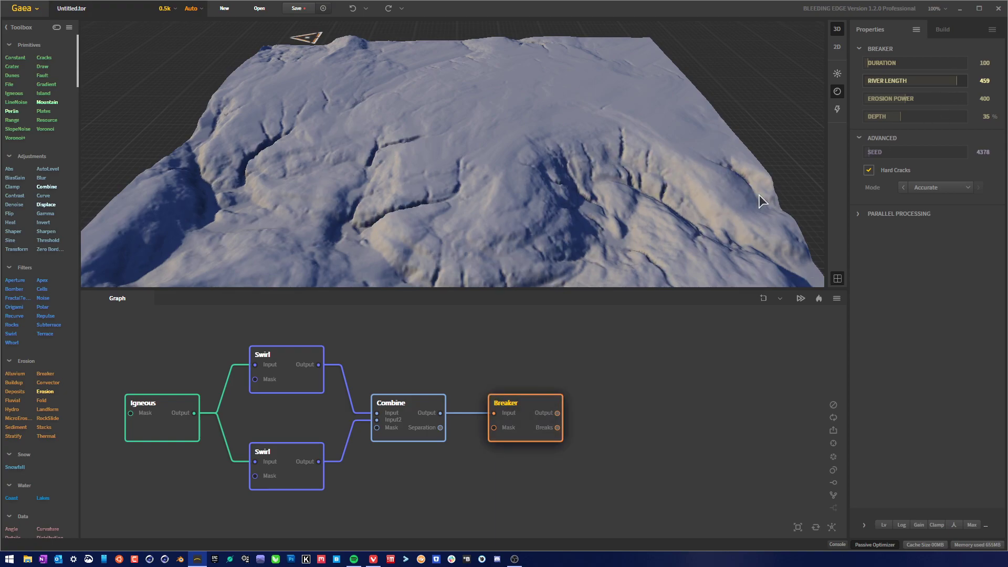
drag(565, 202, 512, 209)
click(898, 116)
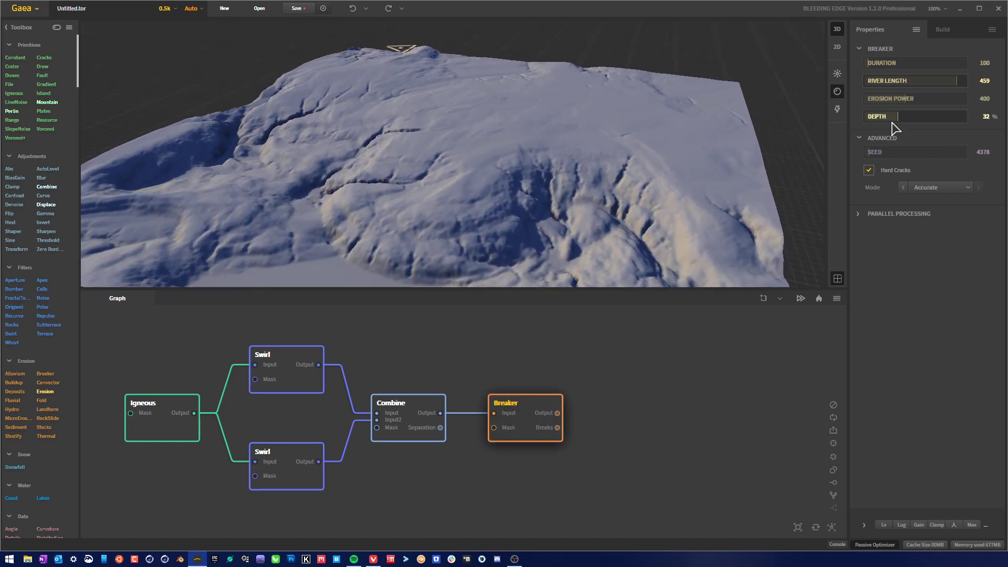
drag(898, 117, 945, 116)
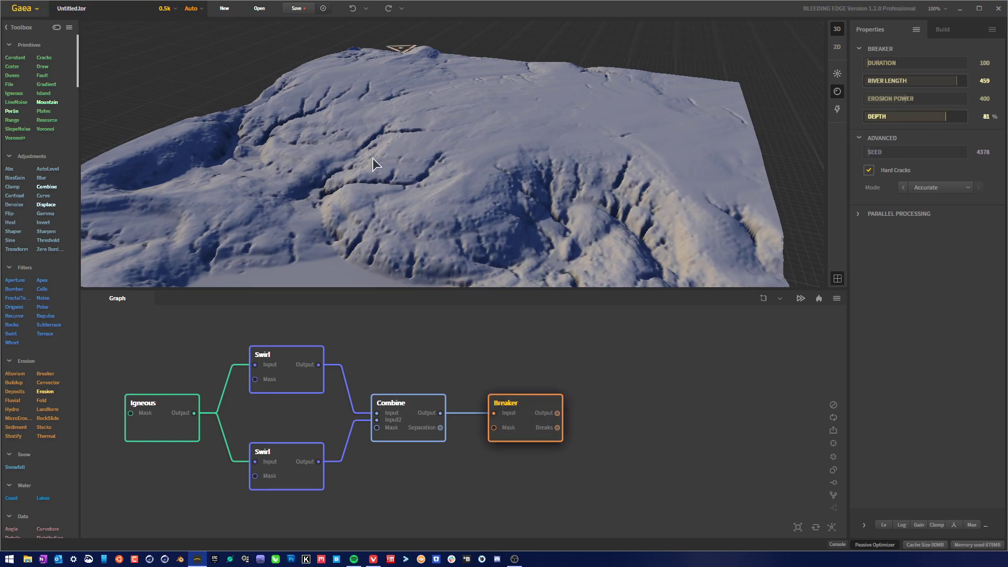
drag(372, 158, 407, 184)
drag(643, 182, 615, 164)
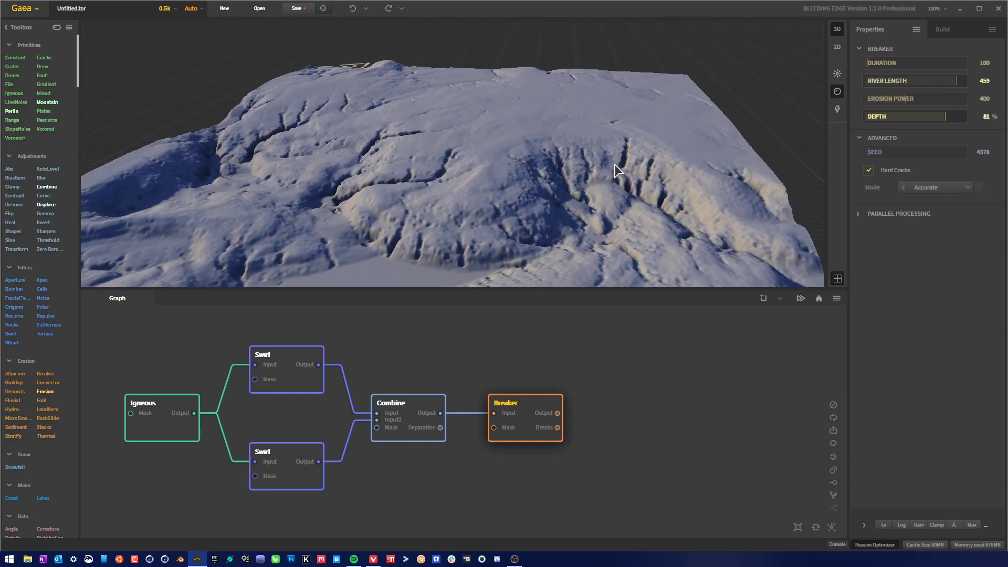
drag(530, 194, 408, 213)
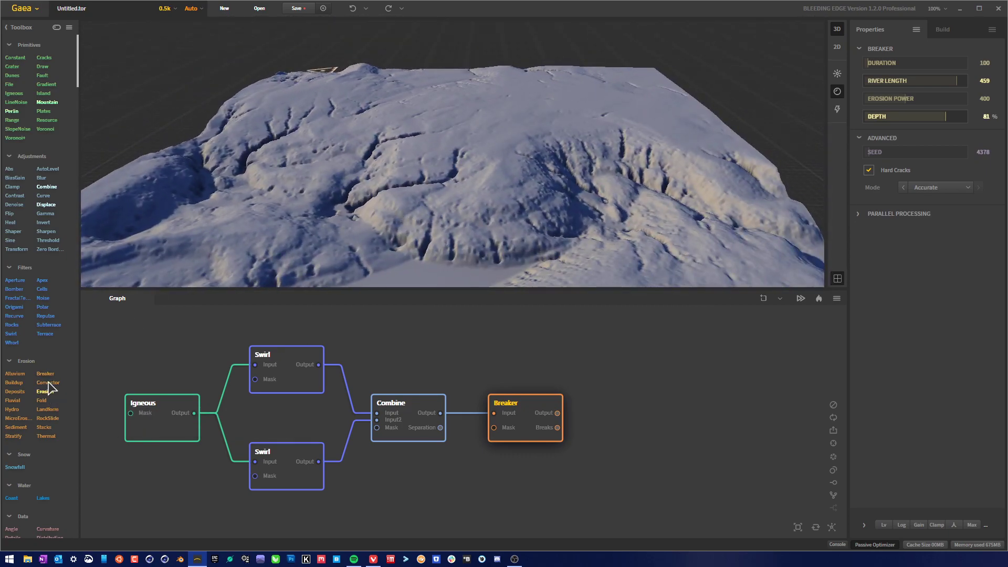
Add a second Breaker node after the first, with seed 56347, Hard Cracks enabled and the mode set to Accurate.
drag(47, 375, 644, 440)
click(909, 152)
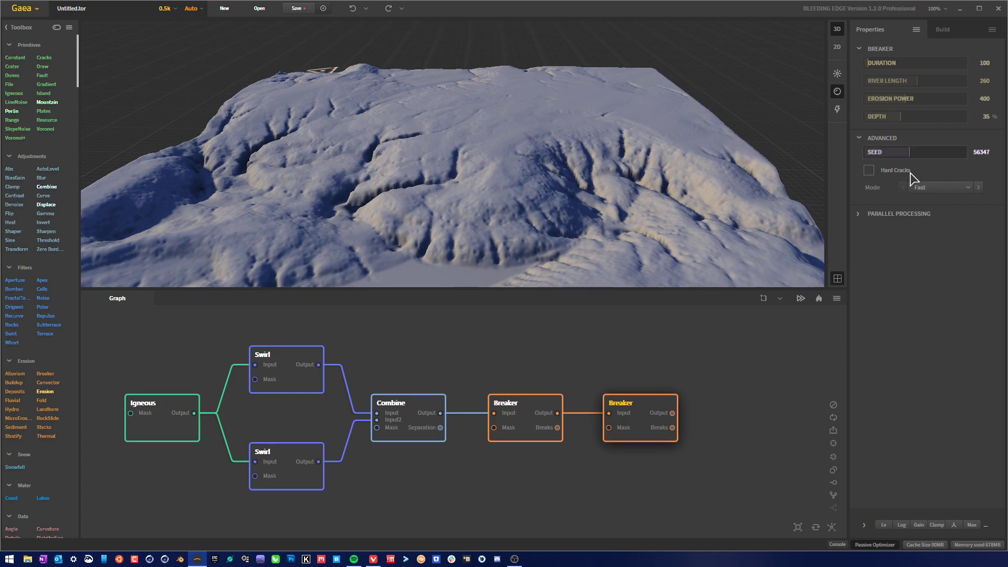
click(869, 170)
click(940, 188)
click(938, 221)
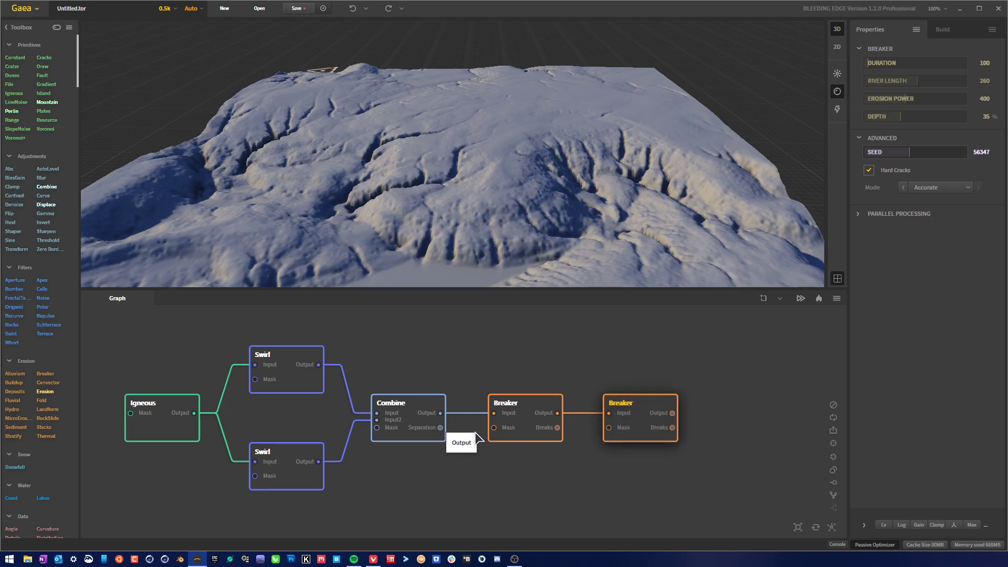
Try using the Combine node's output as the second Breaker's mask and remove that connection.
drag(442, 415, 609, 428)
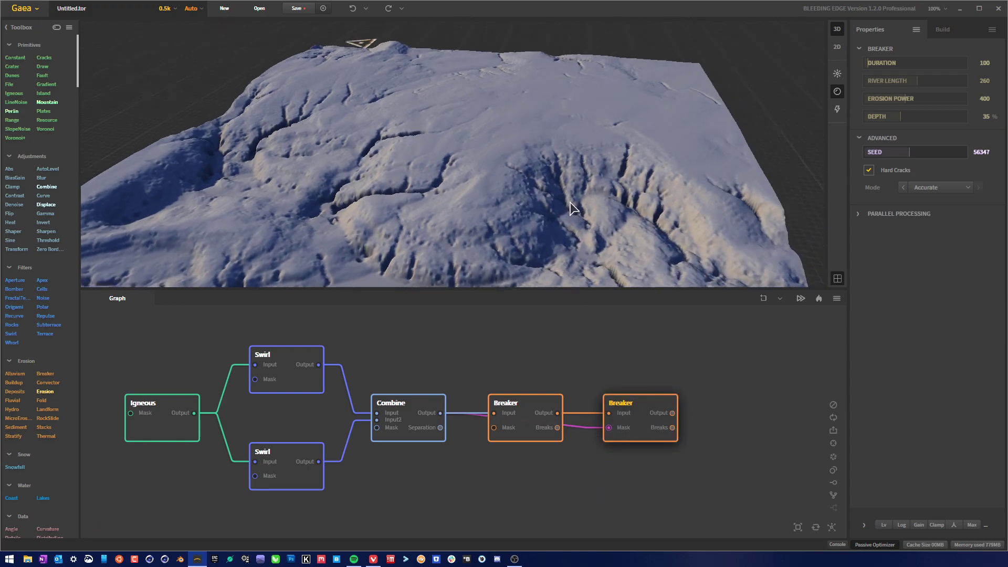
click(536, 431)
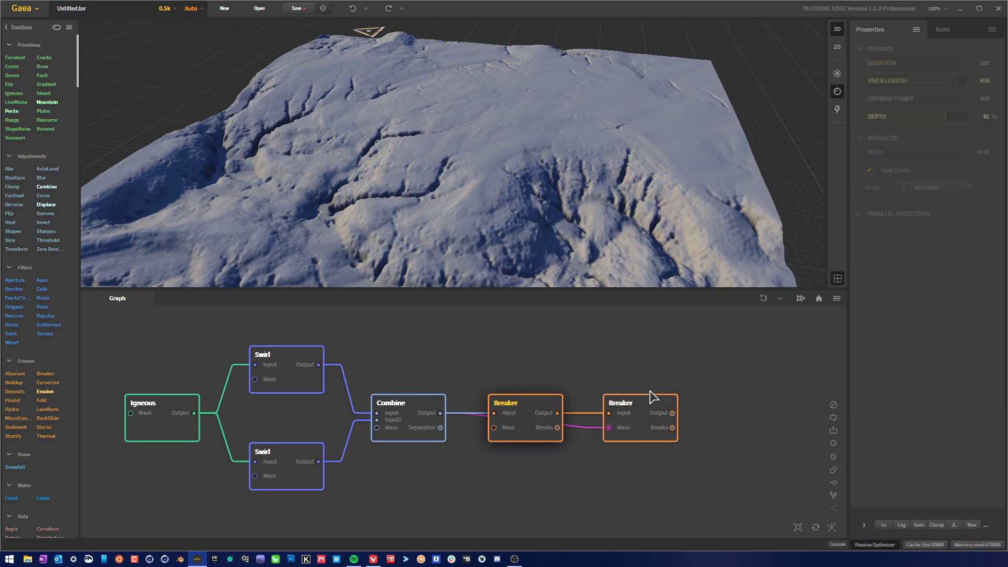
click(589, 431)
key(Delete)
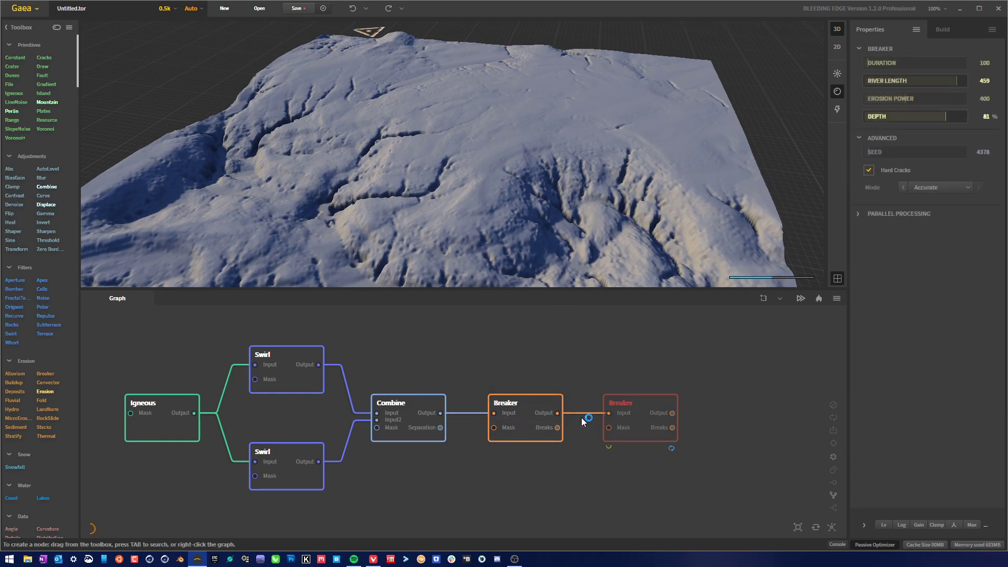
Feed the second Breaker from the Combine node's output and arrange the two Breakers as parallel branches.
drag(591, 485, 591, 485)
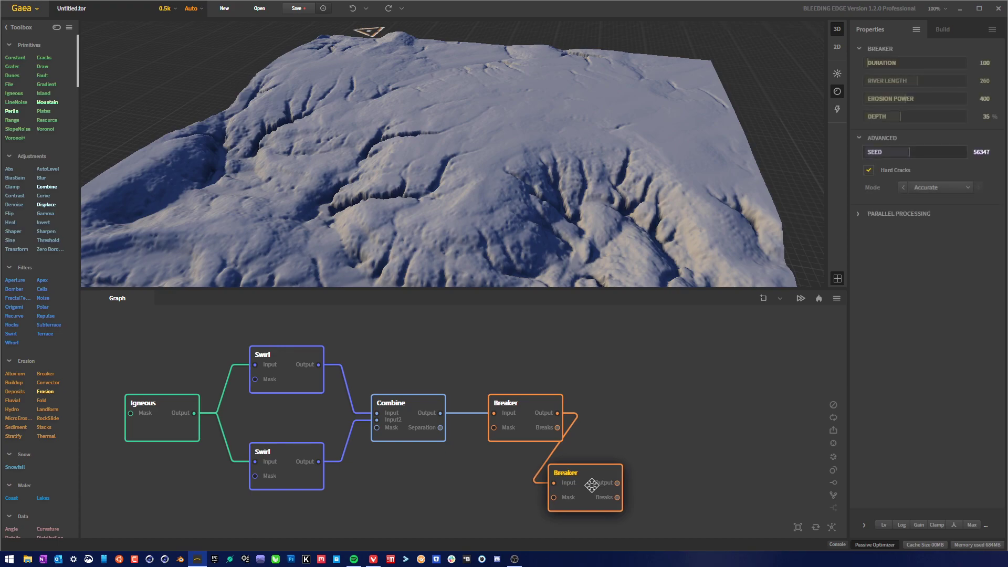
drag(440, 414, 522, 482)
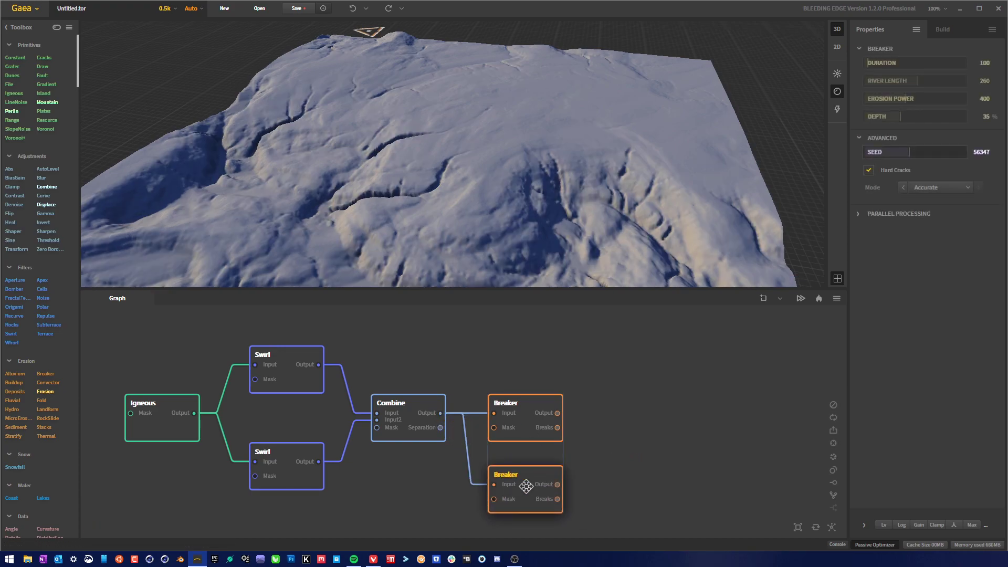
drag(523, 417, 522, 369)
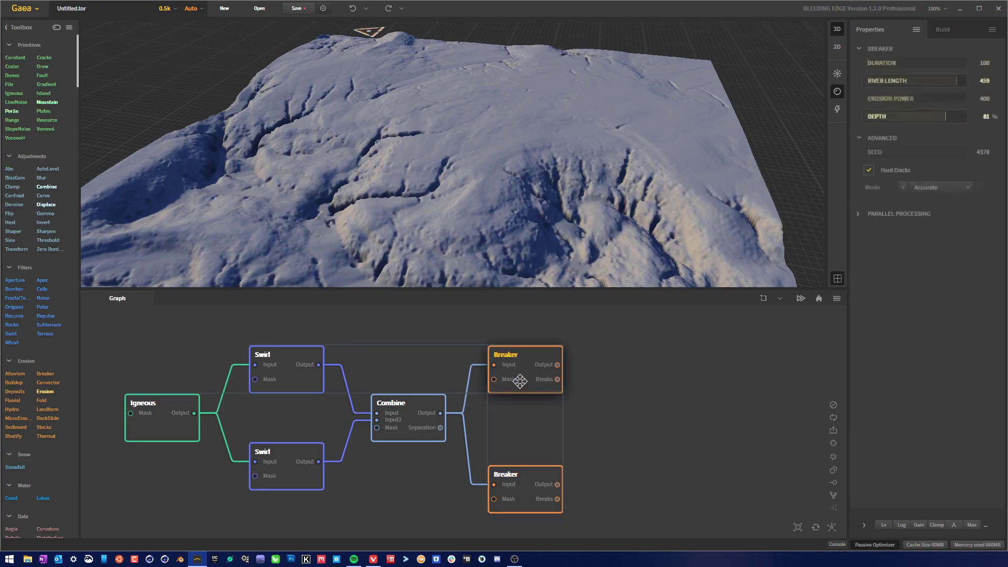
drag(534, 474, 534, 451)
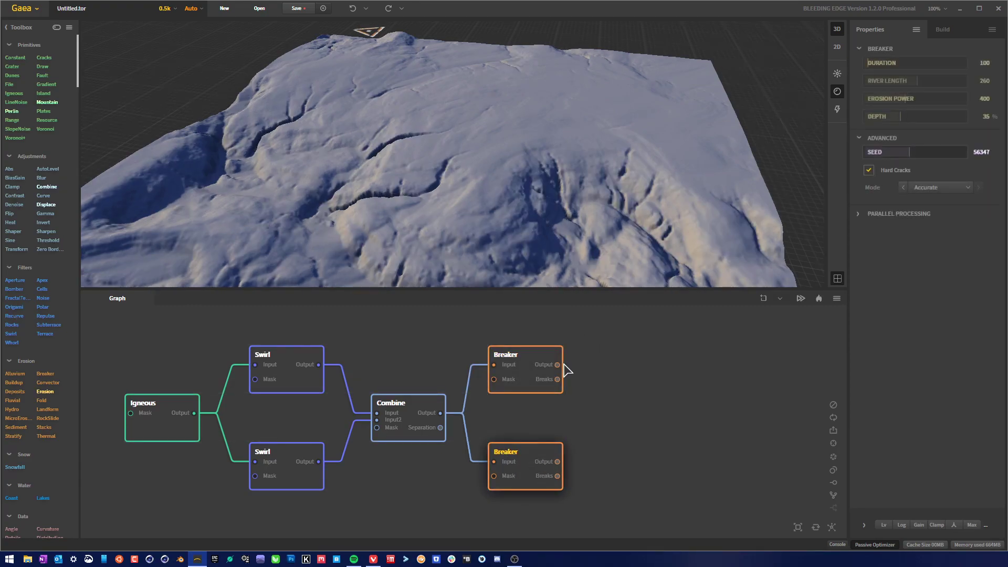
Add a new Combine node that takes the outputs of both Breaker nodes as its two inputs.
drag(557, 365, 673, 423)
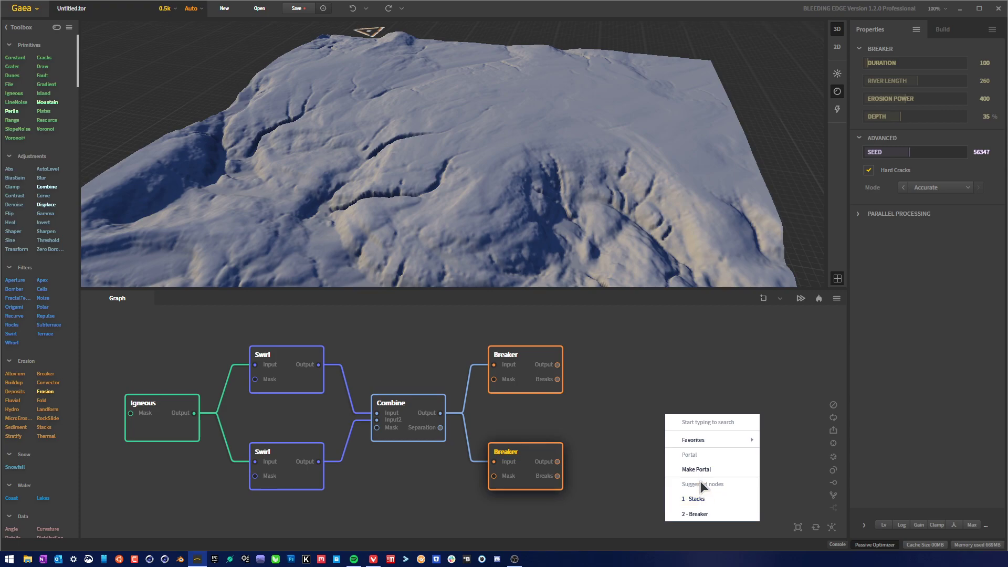
text(com)
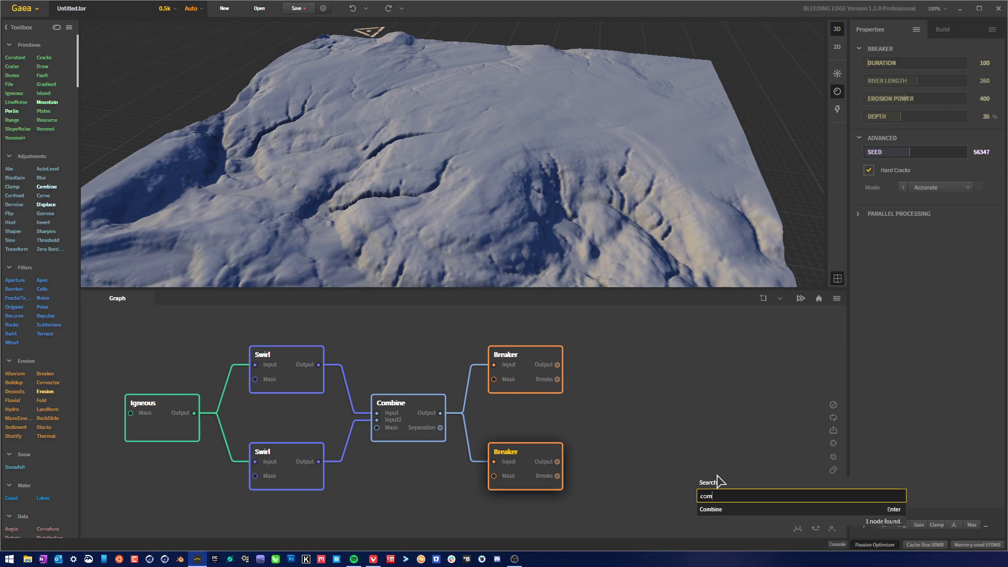
click(717, 512)
drag(590, 468, 641, 408)
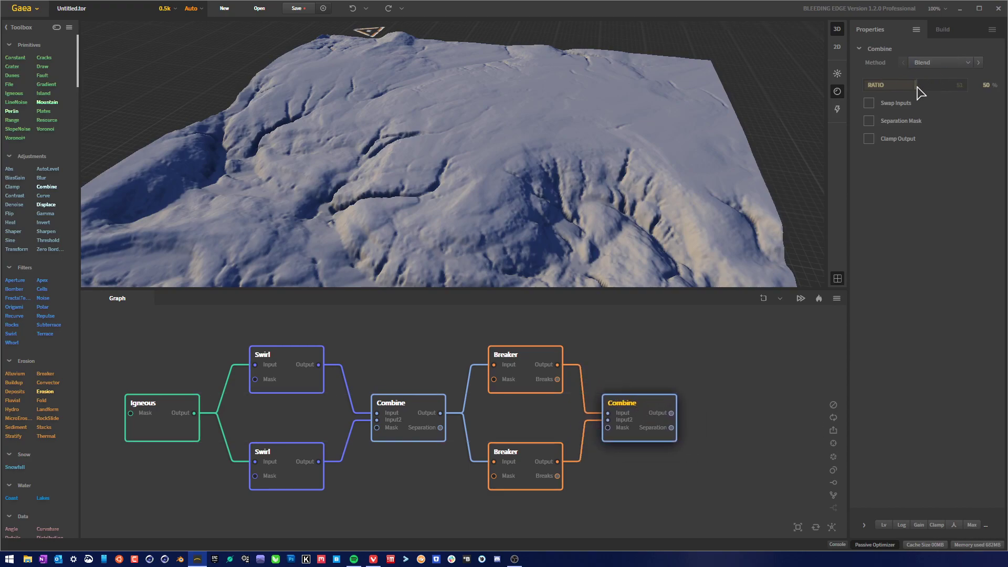
Set the second Combine node's ratio to 100% and try several blend methods, finishing on Min.
drag(920, 93, 994, 94)
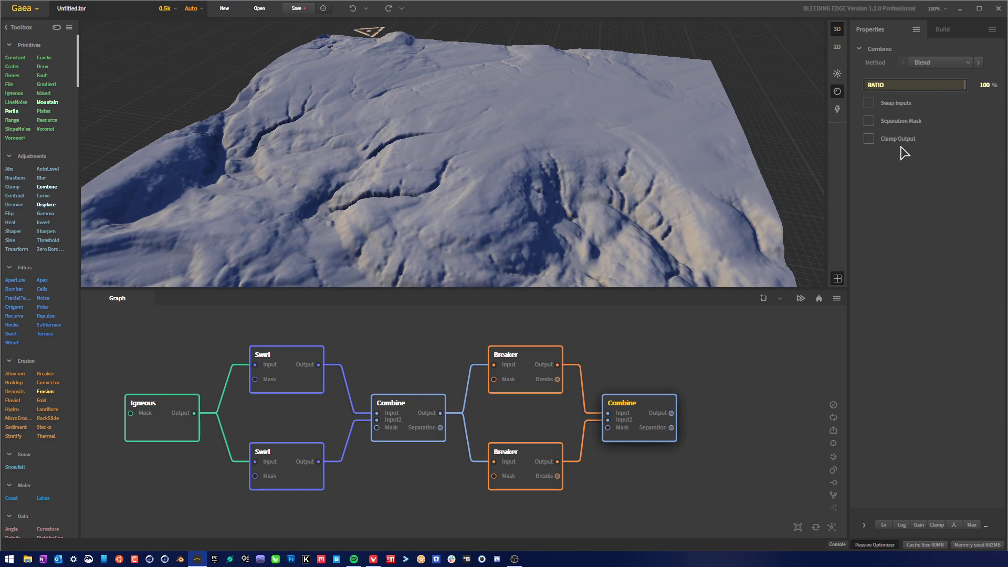
click(933, 70)
click(932, 105)
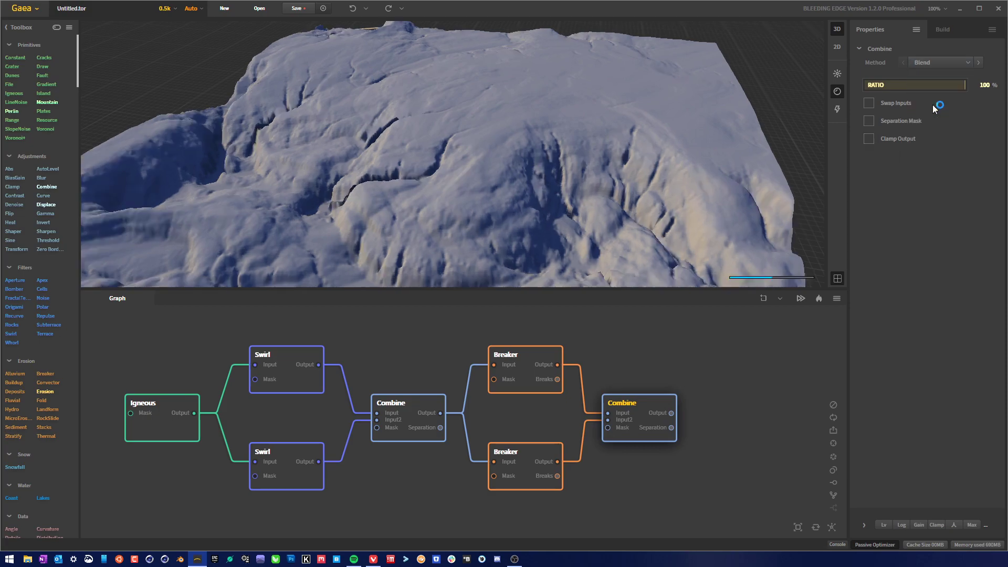
click(934, 64)
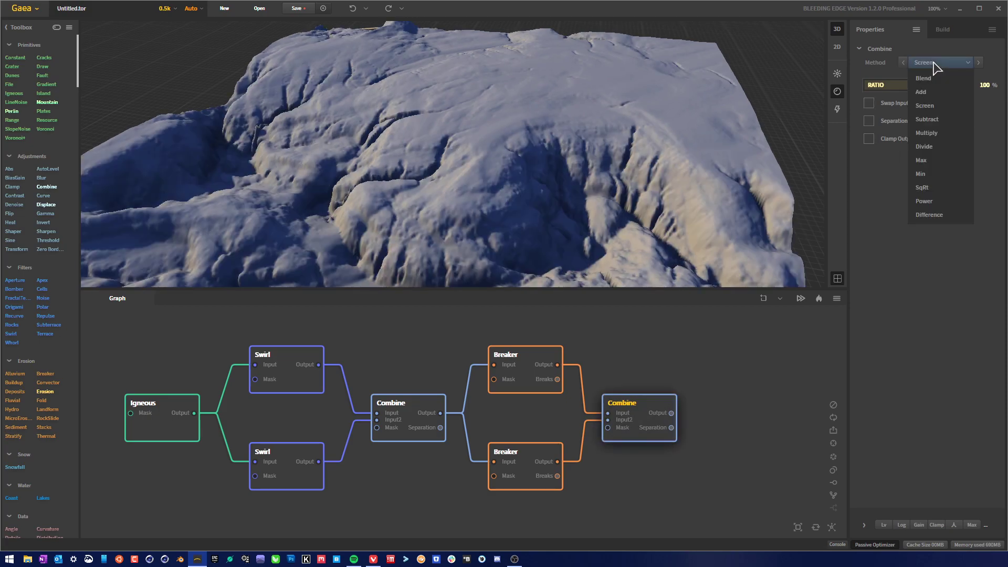
click(931, 120)
key(Down)
key(Down)
key(Down)
key(Down)
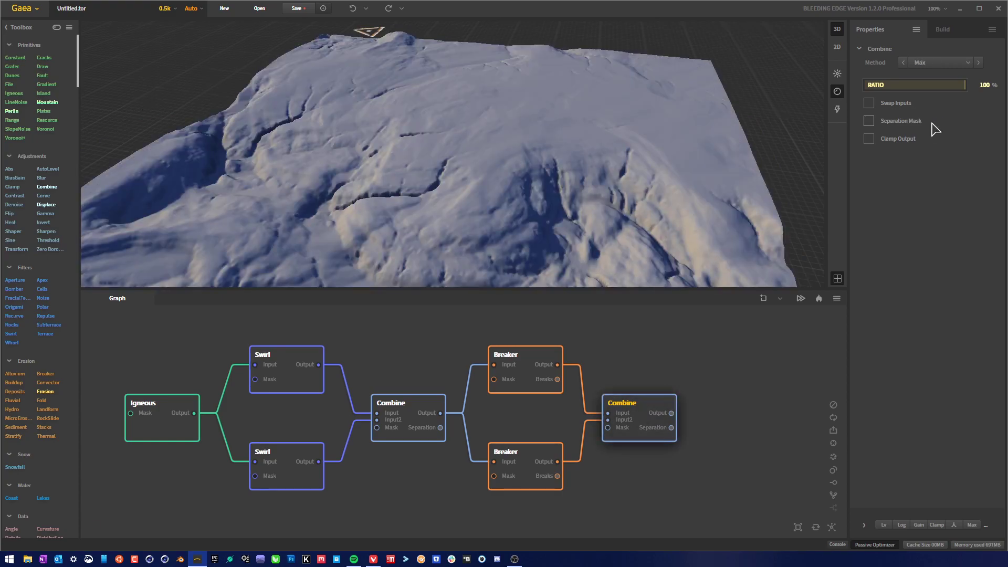
key(Down)
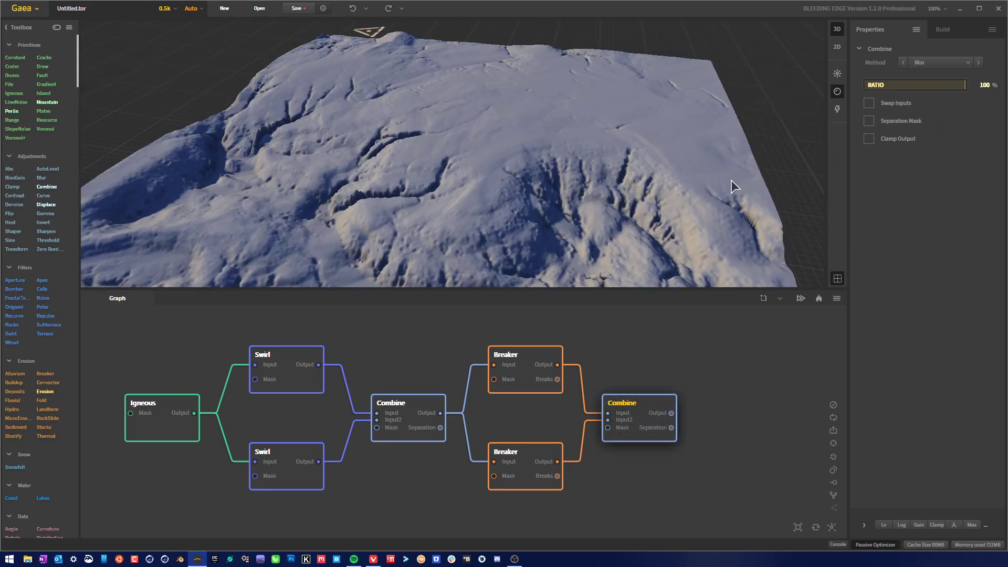
Try using the first Combine's Separation output as the second Combine's mask and remove that connection.
click(545, 372)
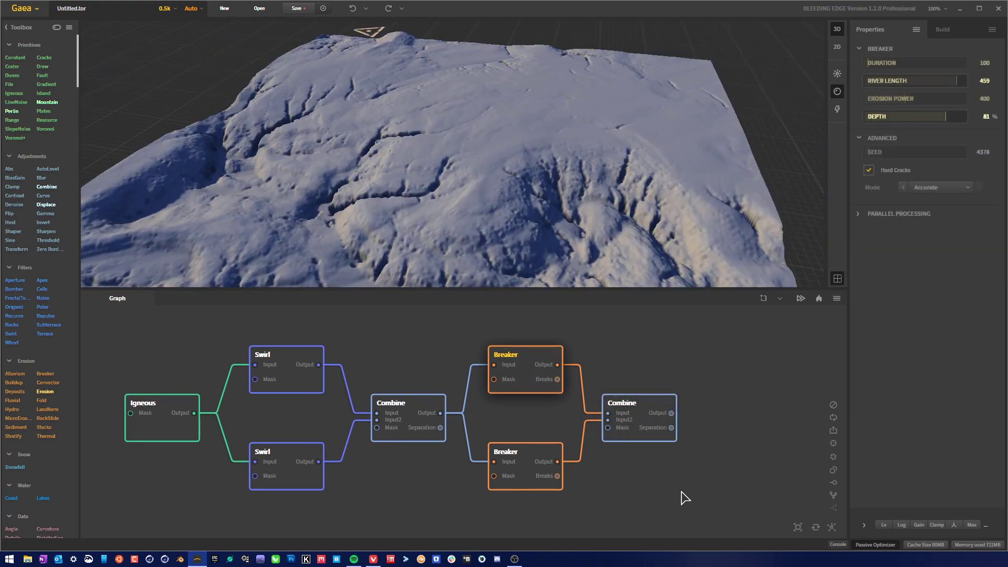
click(526, 479)
drag(440, 427, 607, 427)
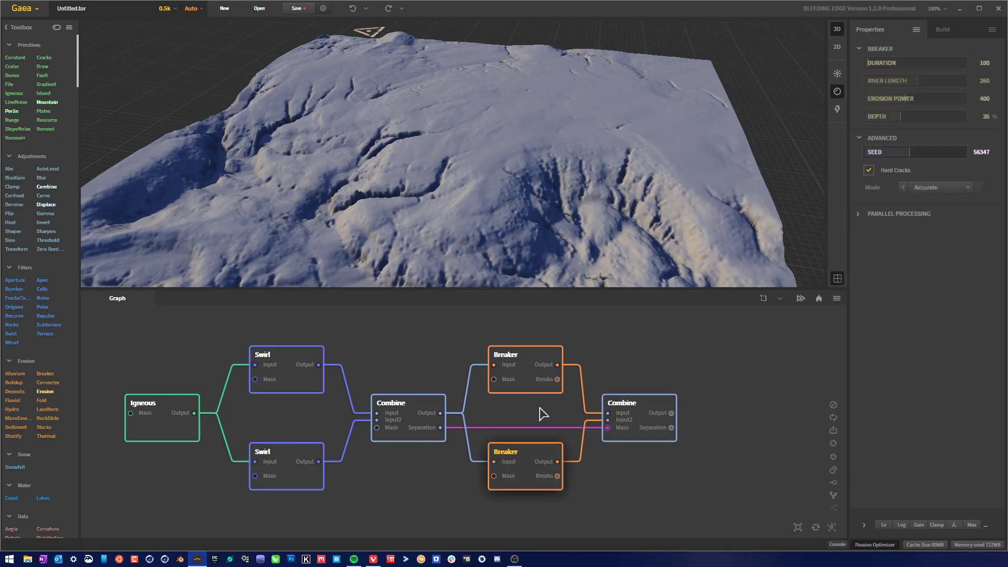
drag(577, 231, 551, 231)
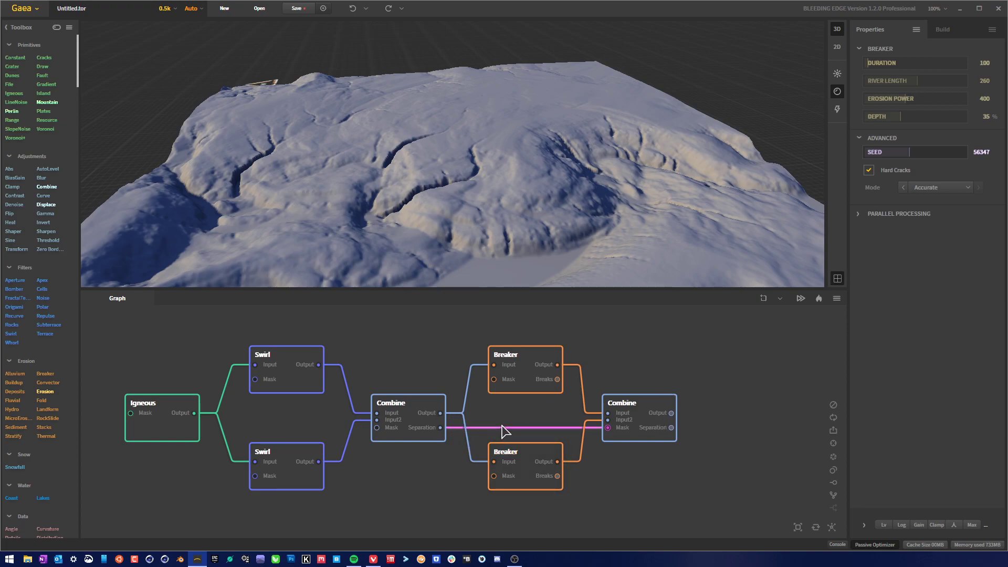
key(Delete)
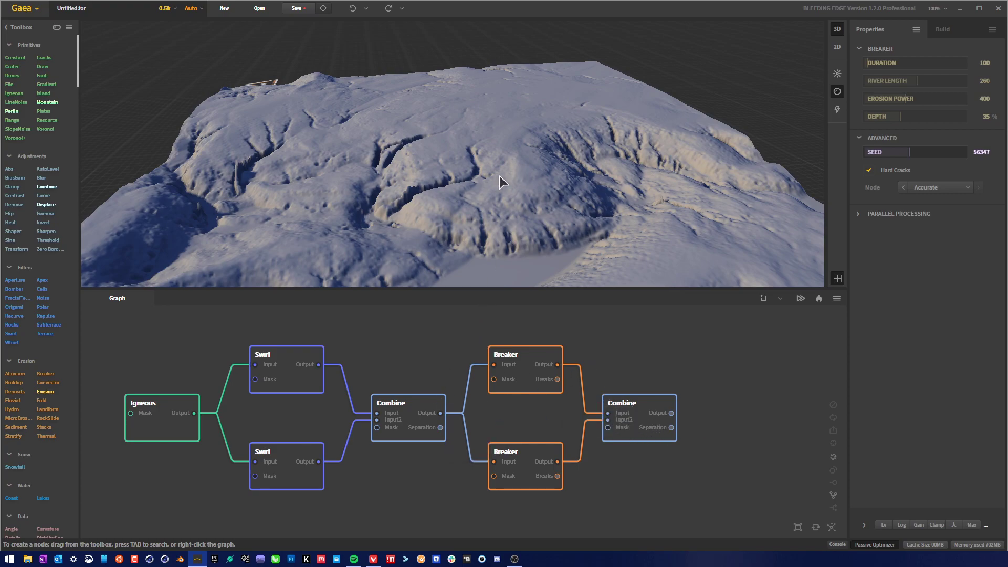
Add an Erosion node after the second Combine node, fed by its output.
drag(543, 204, 434, 153)
drag(385, 245, 524, 198)
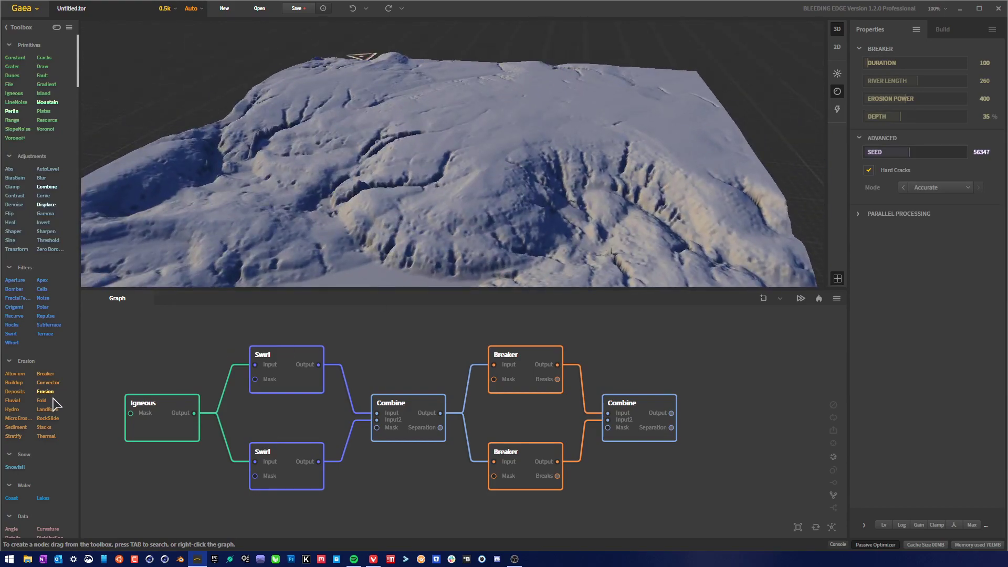
drag(48, 393, 760, 418)
Examine the cracks, ridges and slopes of the eroded terrain from several angles and distances.
drag(493, 220, 551, 198)
drag(513, 146, 481, 143)
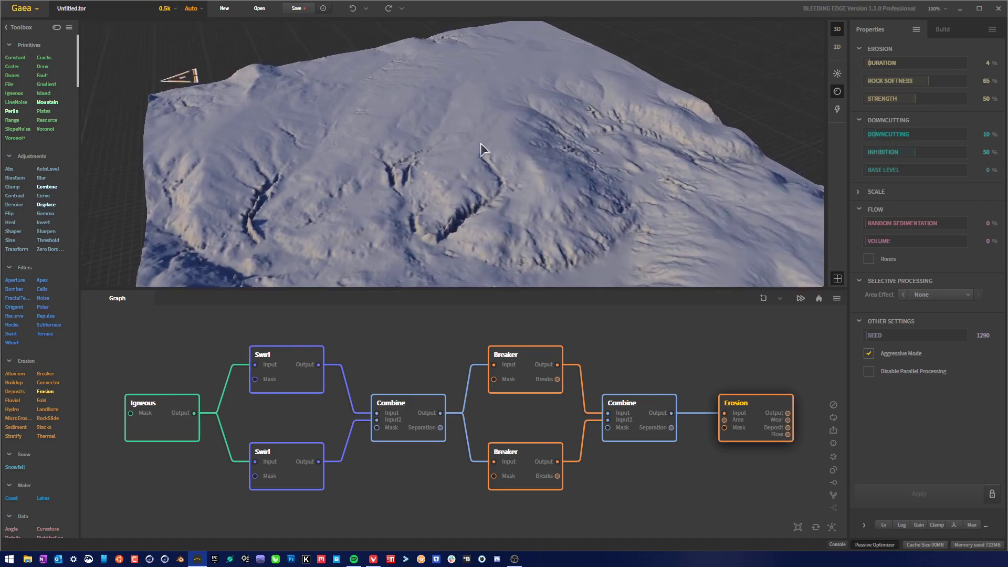
drag(464, 222, 373, 258)
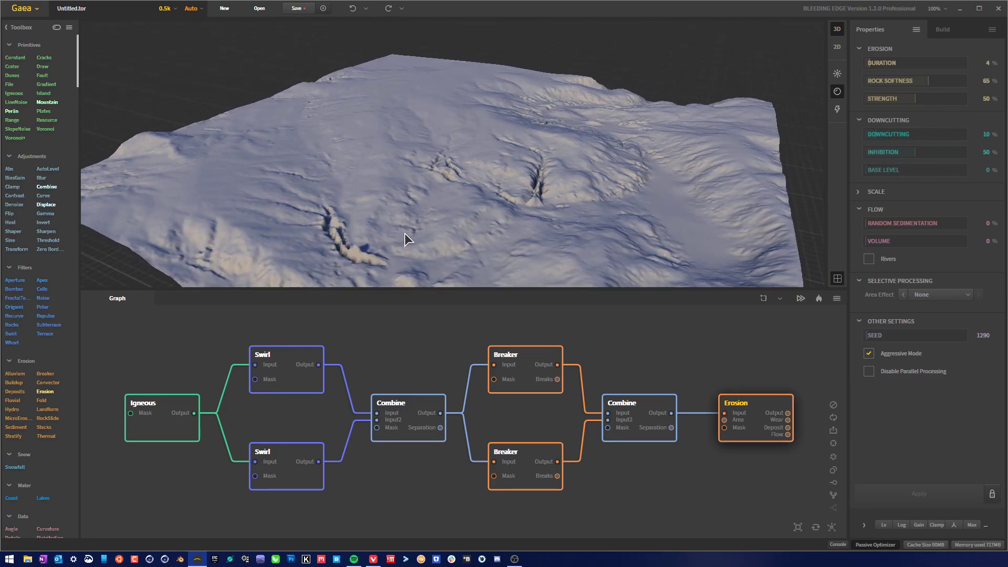
drag(424, 238, 309, 155)
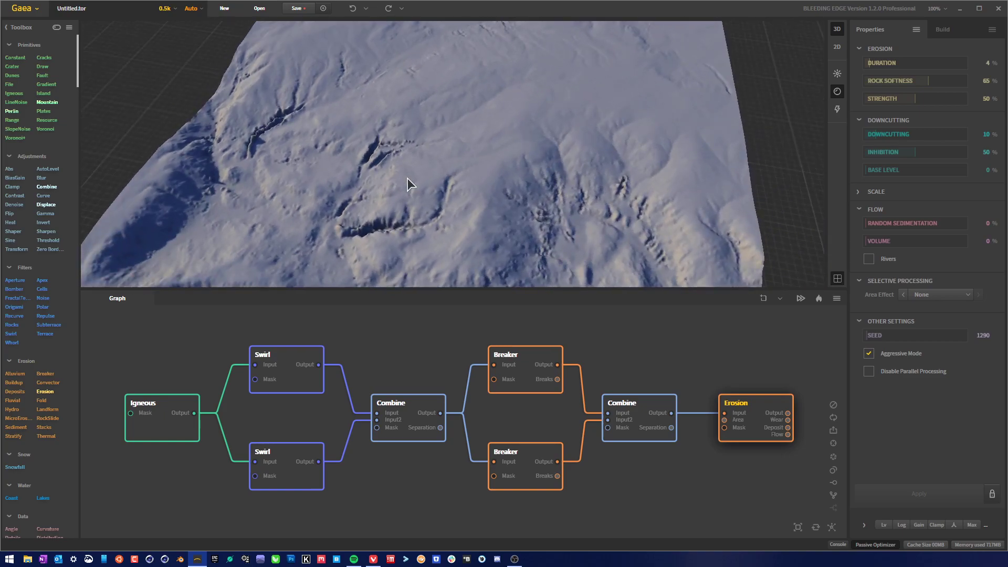
drag(407, 178, 645, 126)
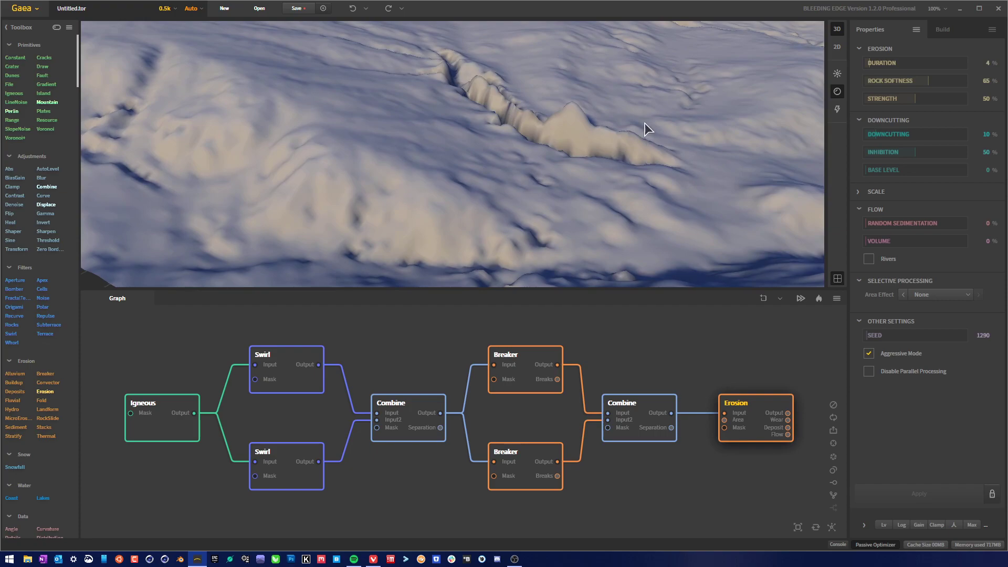
drag(542, 105, 512, 90)
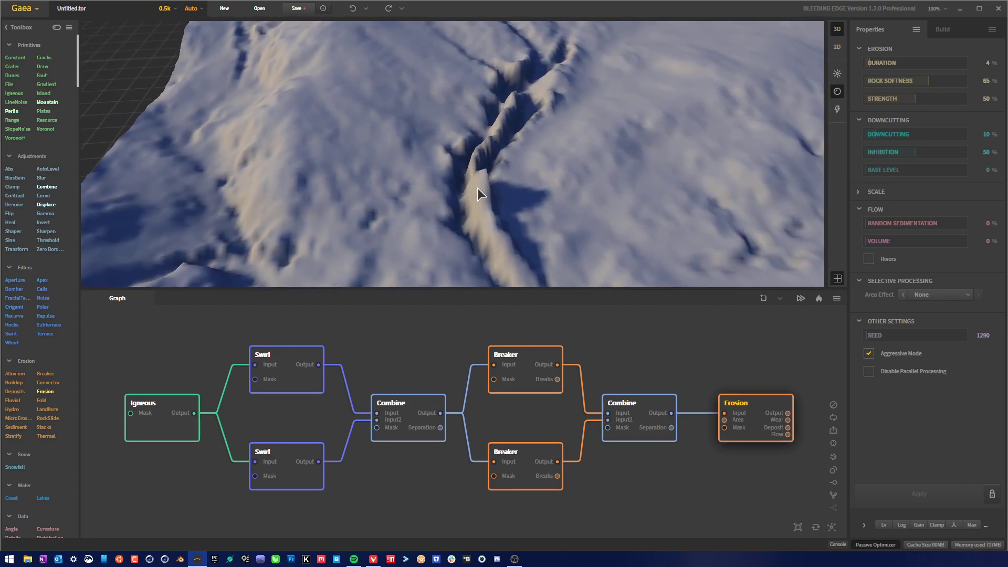
drag(504, 279, 669, 182)
scroll(538, 188, down, 6)
middle_drag(669, 183, 607, 152)
drag(607, 151, 462, 213)
scroll(439, 185, up, 5)
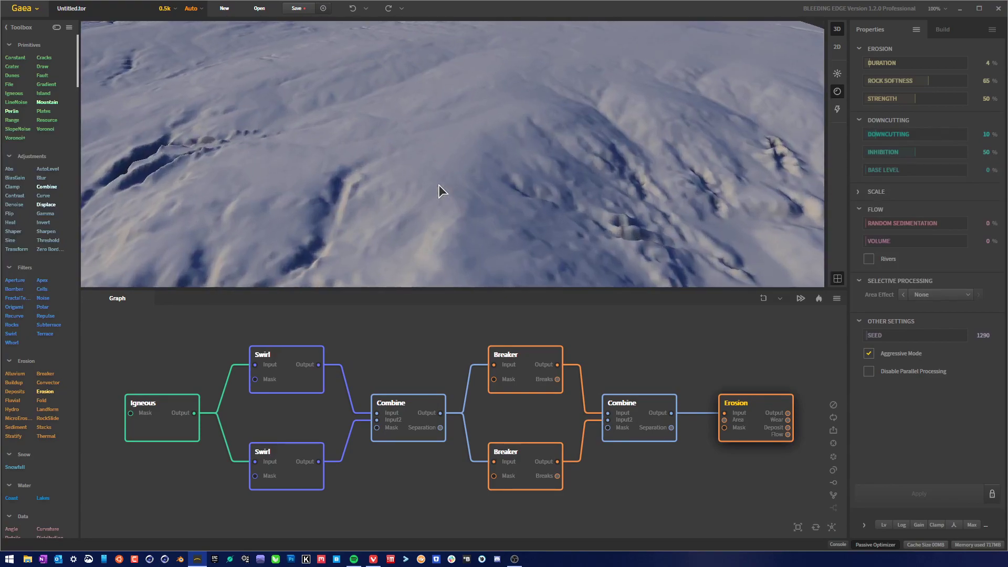
scroll(439, 185, down, 4)
drag(439, 180, 452, 146)
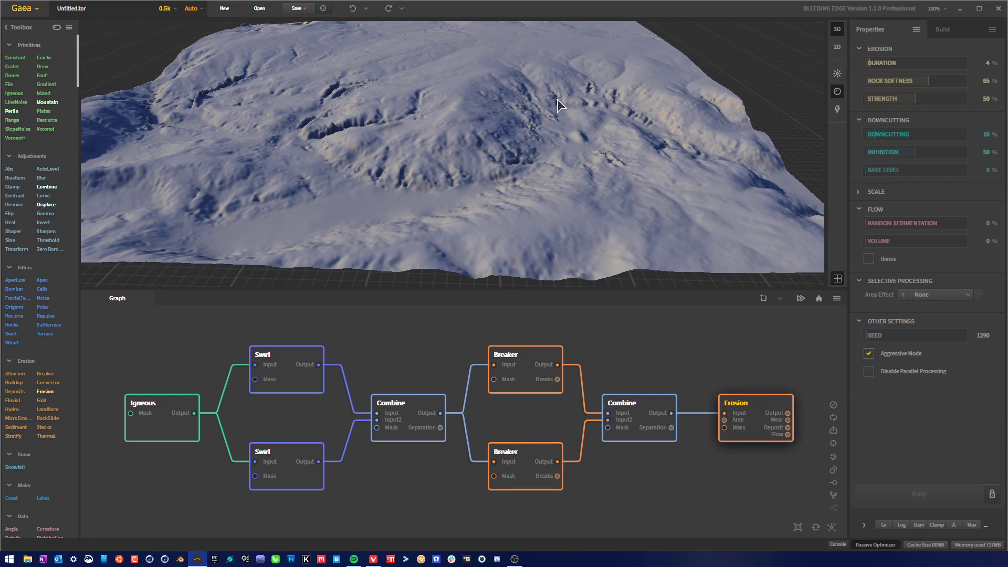
drag(557, 99, 434, 87)
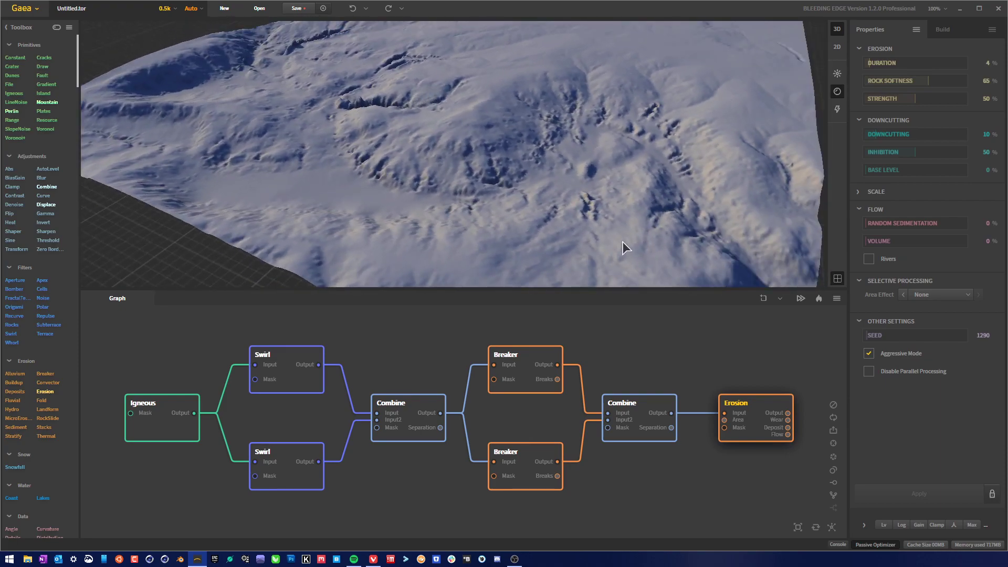
Delete the lower Breaker and the second Combine node, and feed the Erosion node directly from the remaining Breaker.
click(519, 468)
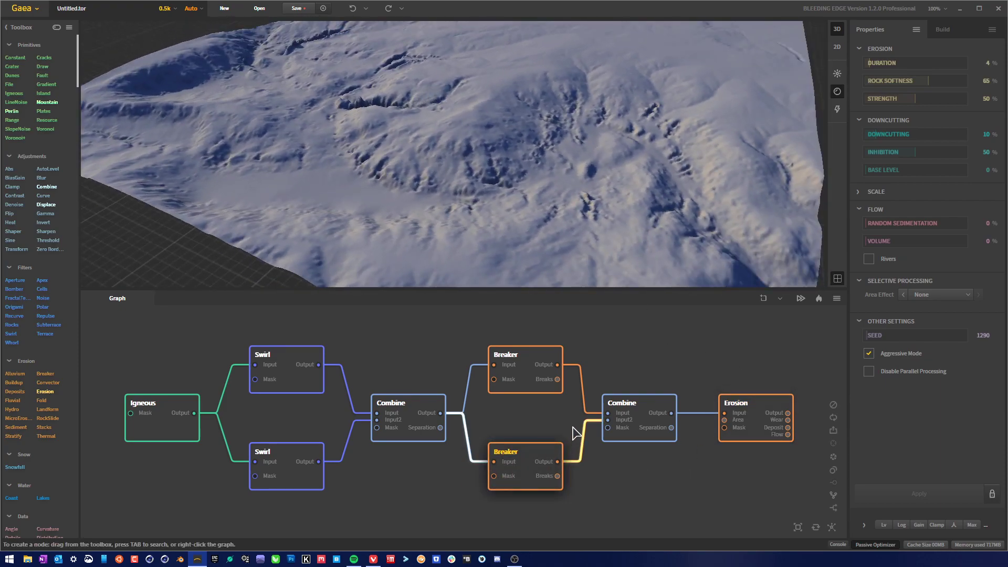
key(Delete)
drag(569, 481, 702, 393)
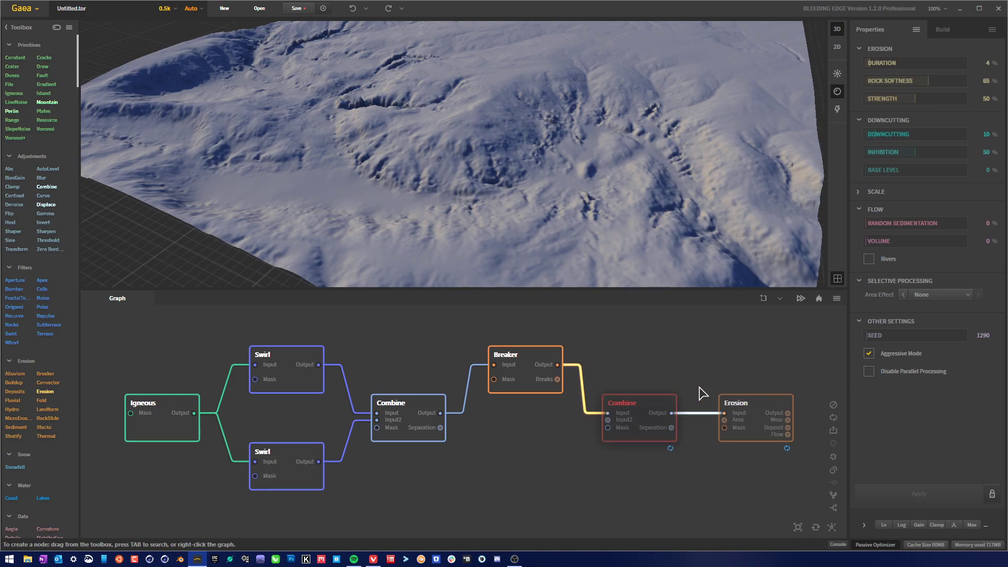
key(Delete)
drag(533, 393, 539, 440)
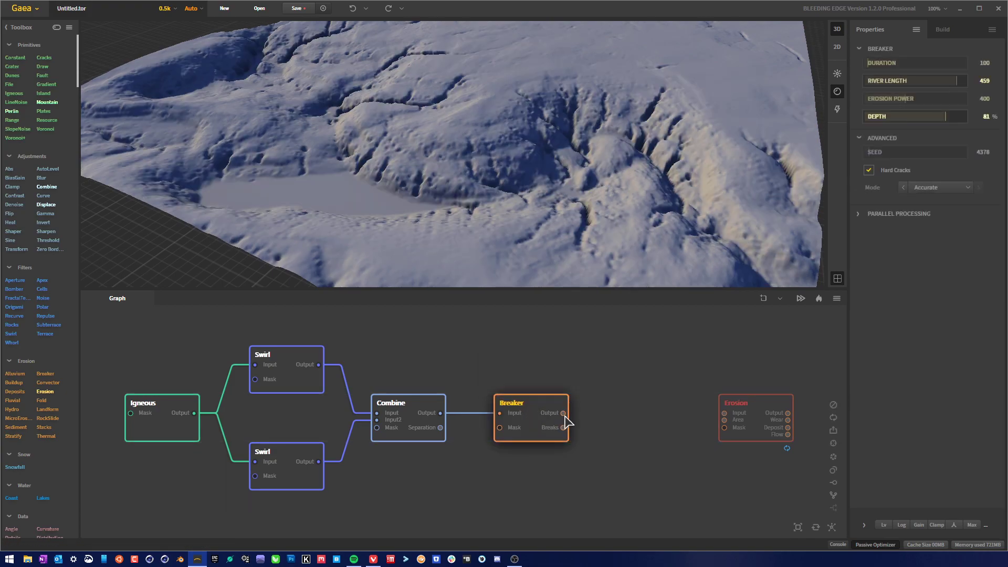
drag(725, 413, 562, 413)
drag(754, 418, 671, 417)
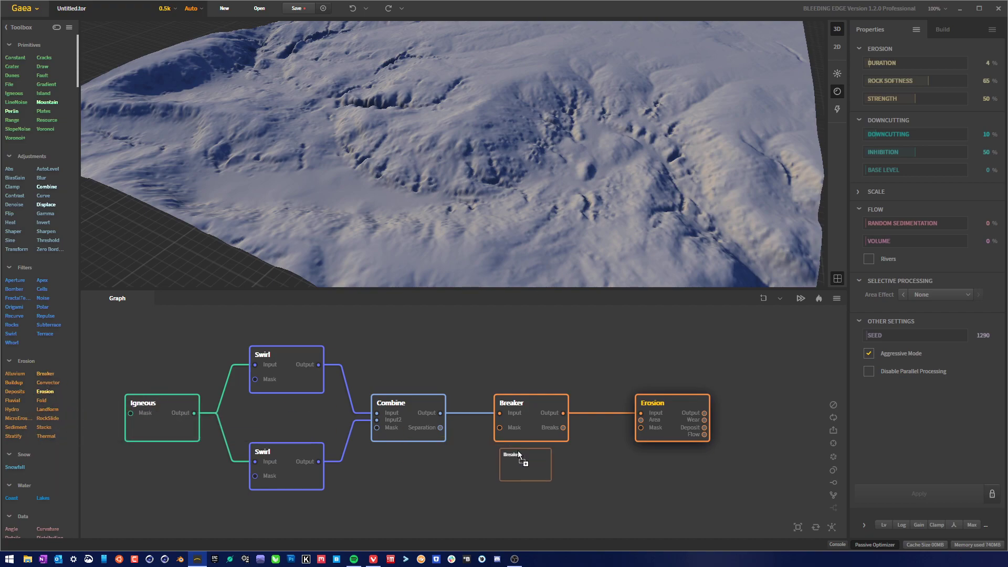
Add a new Breaker fed by the Combine output, with Hard Cracks enabled and the mode set to Accurate.
drag(517, 452, 446, 431)
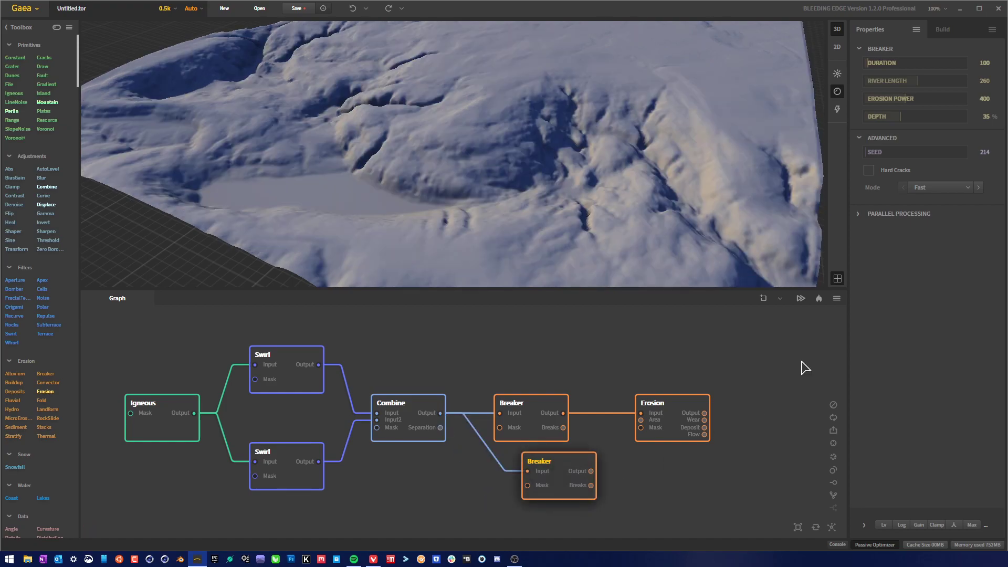
click(869, 170)
click(944, 187)
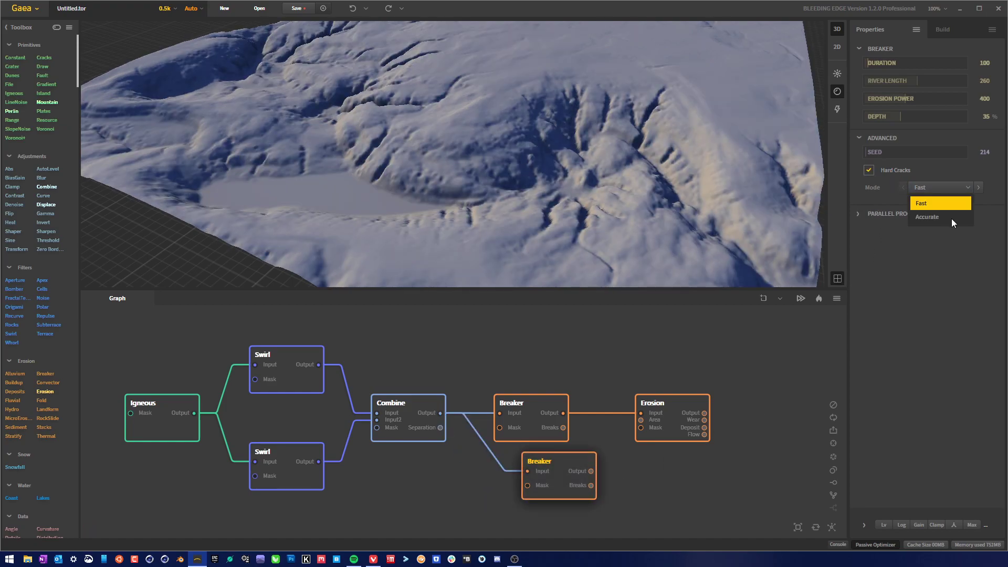
click(940, 217)
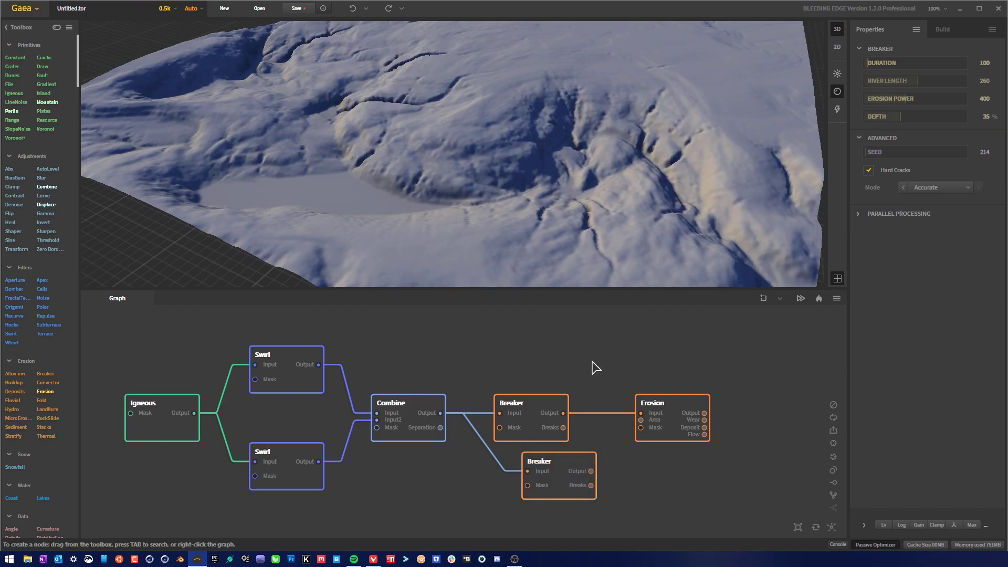
Delete the old Breaker, connect the new one to the Erosion input, and align both nodes in a row after Combine.
click(533, 423)
key(Delete)
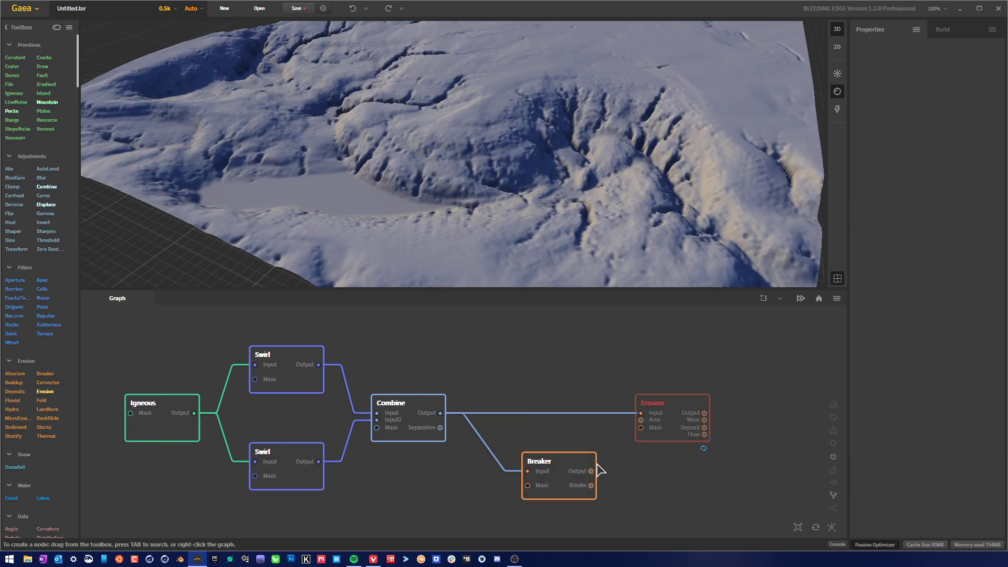
drag(592, 471, 640, 413)
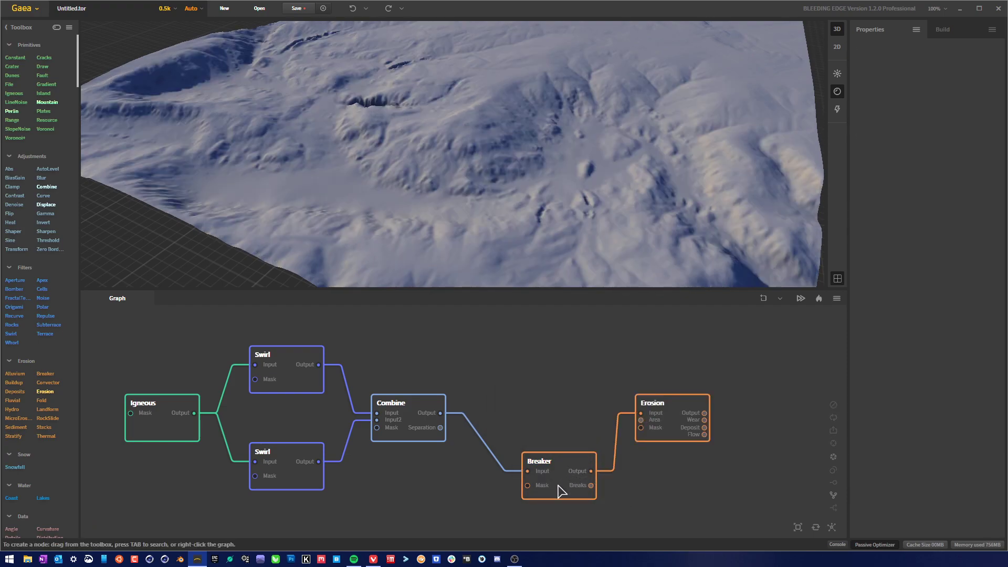
drag(558, 487, 523, 426)
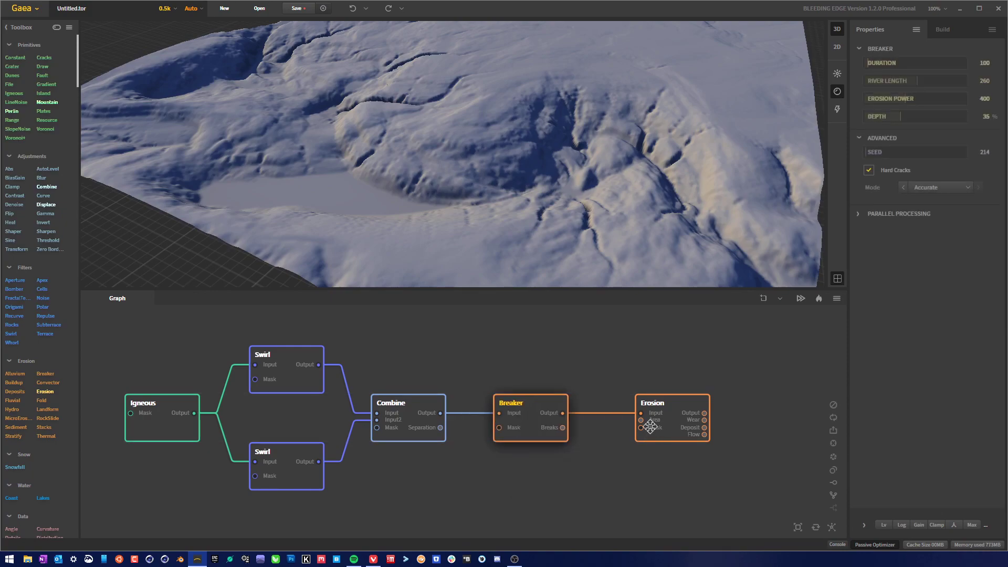
drag(677, 427, 650, 426)
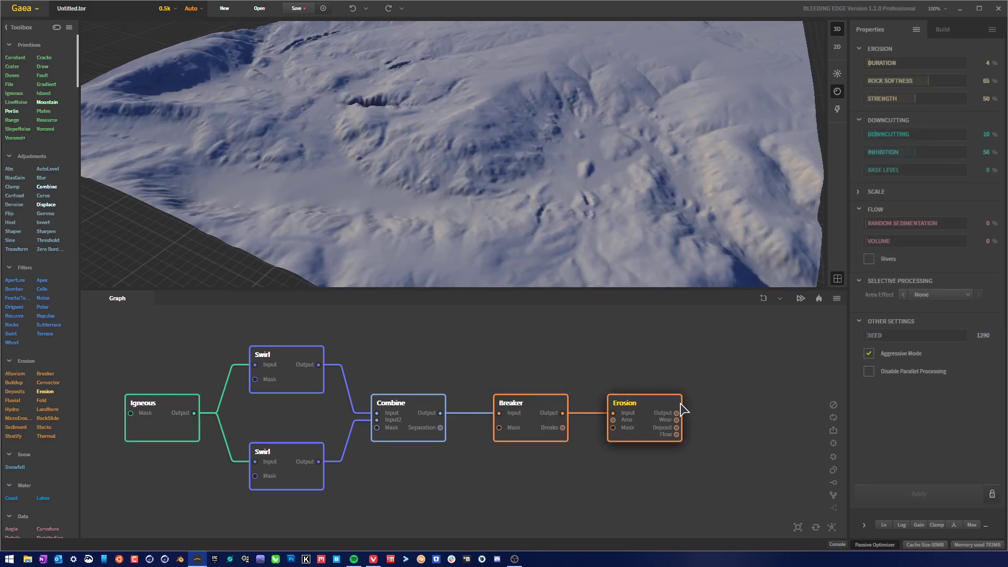
Set the Erosion node's duration to 2% and apply the change.
drag(409, 242, 257, 241)
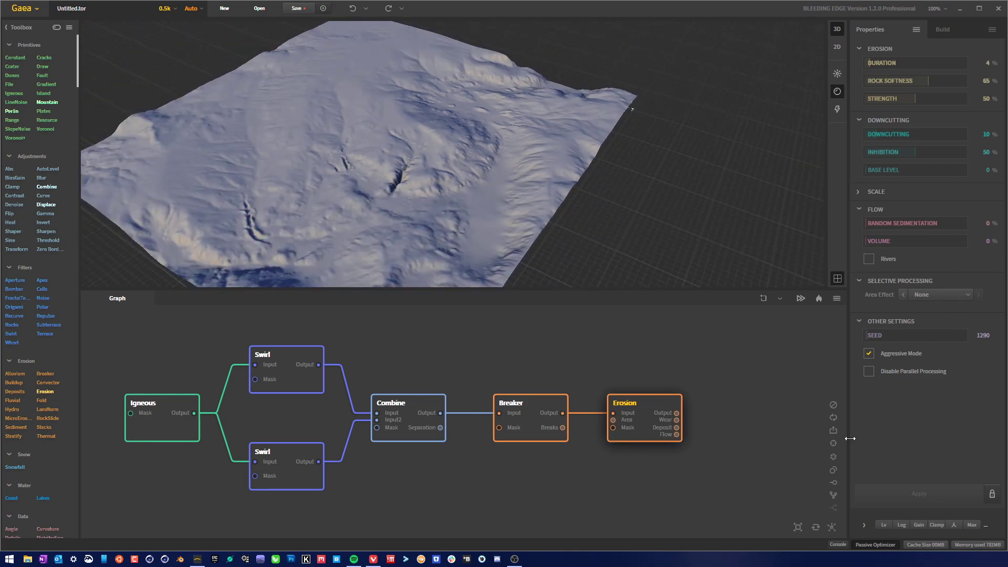
drag(531, 266, 460, 272)
scroll(451, 176, up, 6)
drag(452, 175, 498, 162)
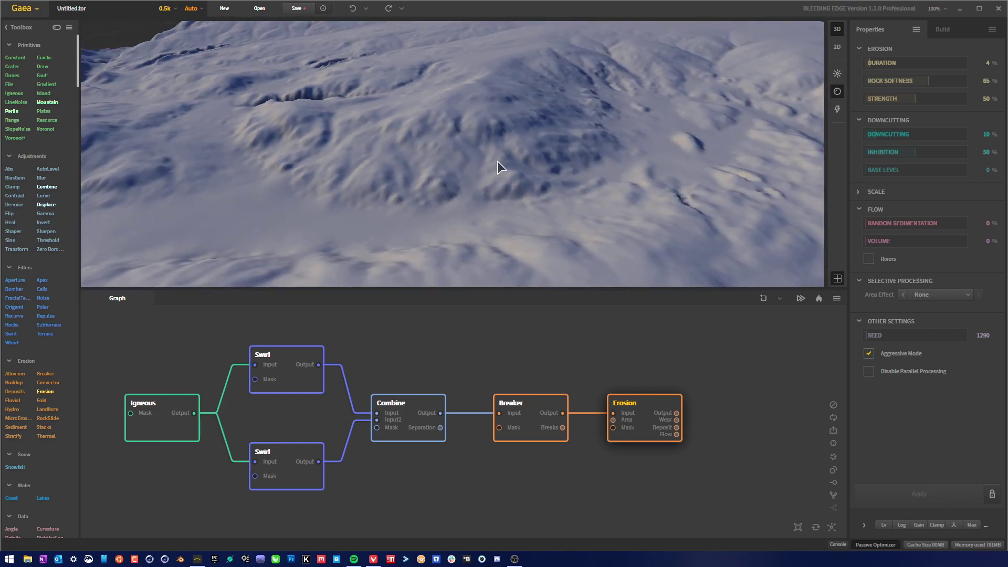
click(869, 65)
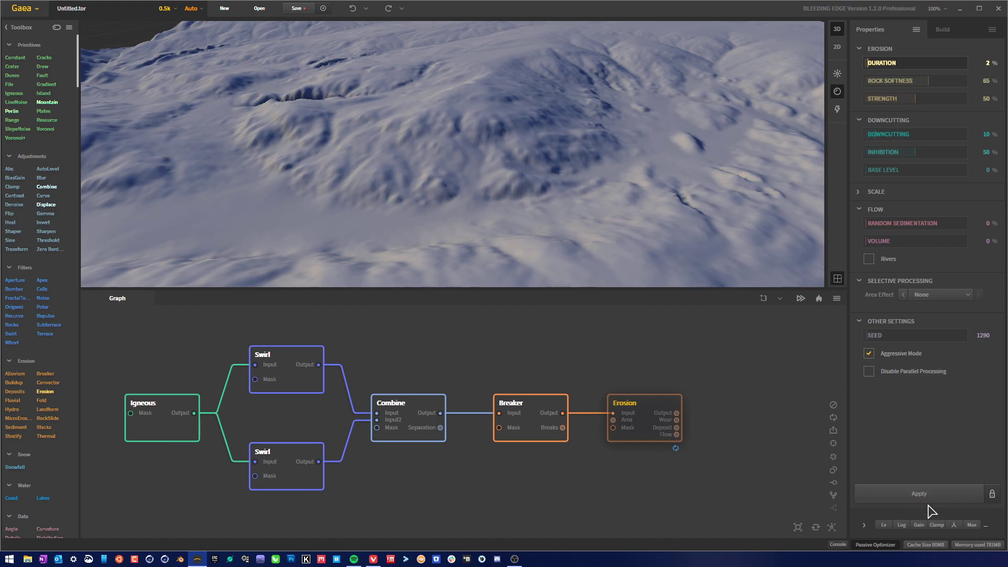
click(913, 494)
Inspect how the shorter erosion shapes the terrain's cracks and slopes from different angles and zoom levels.
drag(438, 171, 447, 149)
scroll(442, 172, down, 3)
scroll(448, 149, up, 5)
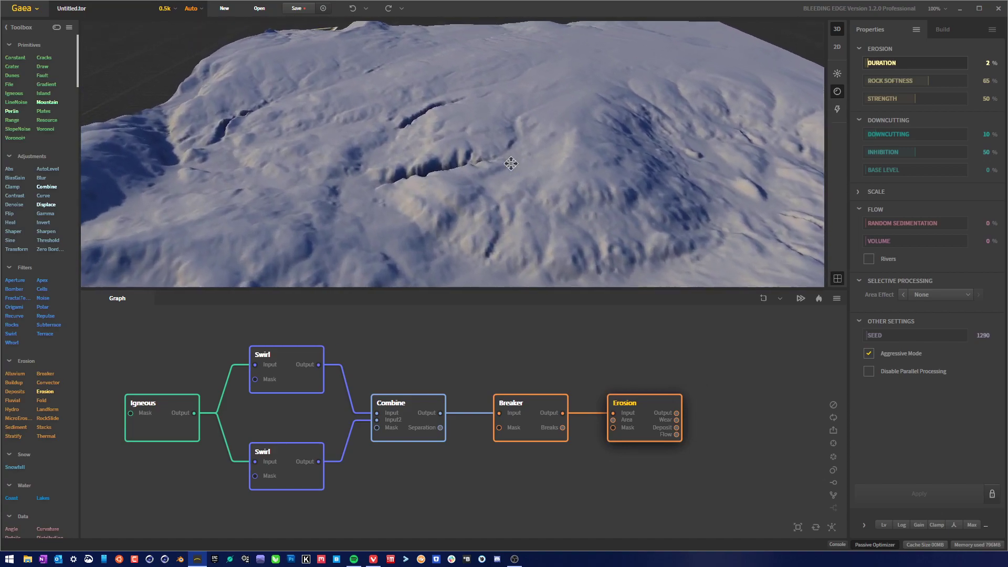
scroll(511, 165, down, 2)
drag(522, 181, 424, 128)
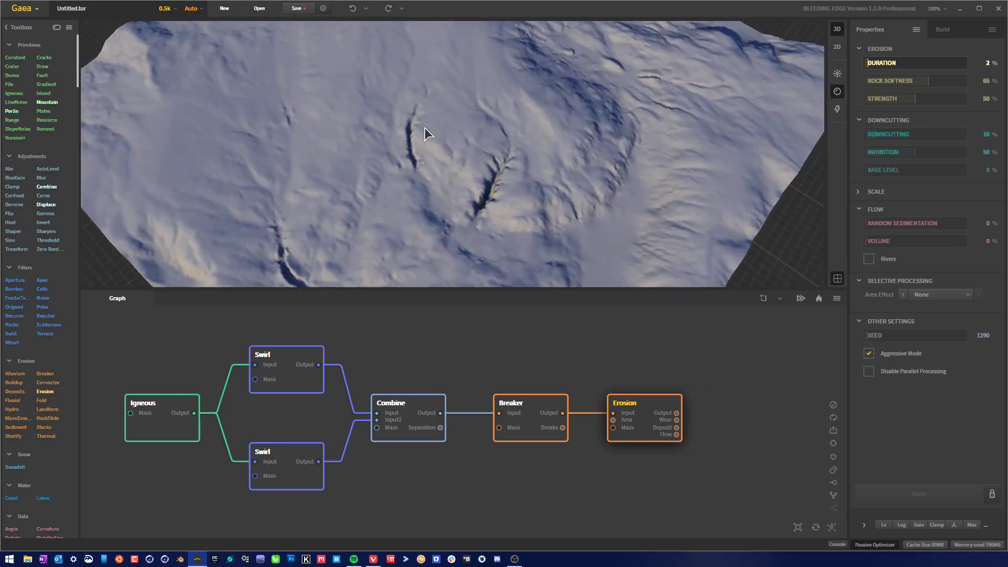
drag(496, 166, 358, 169)
drag(545, 188, 639, 157)
scroll(612, 168, down, 5)
scroll(467, 184, up, 5)
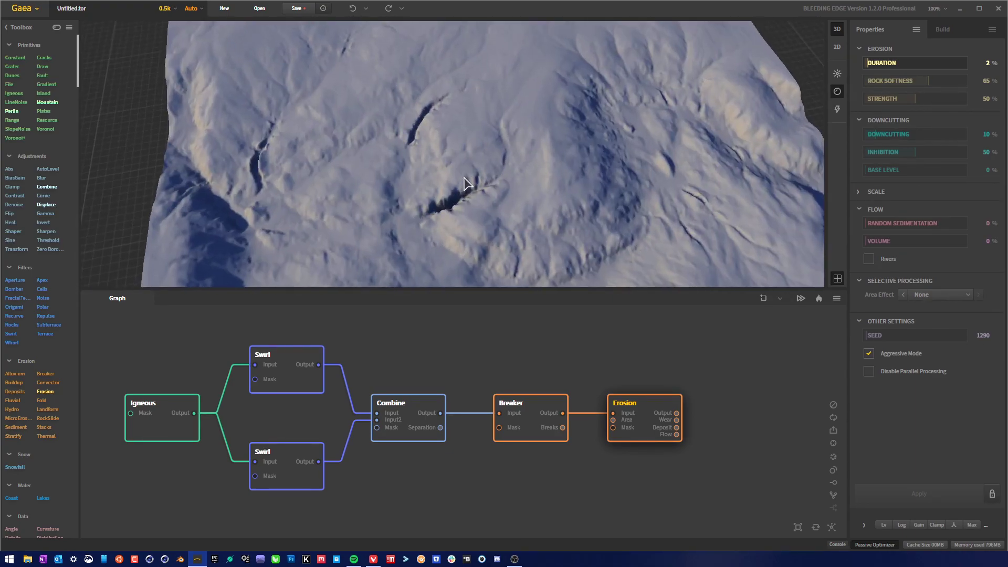
drag(497, 207, 590, 232)
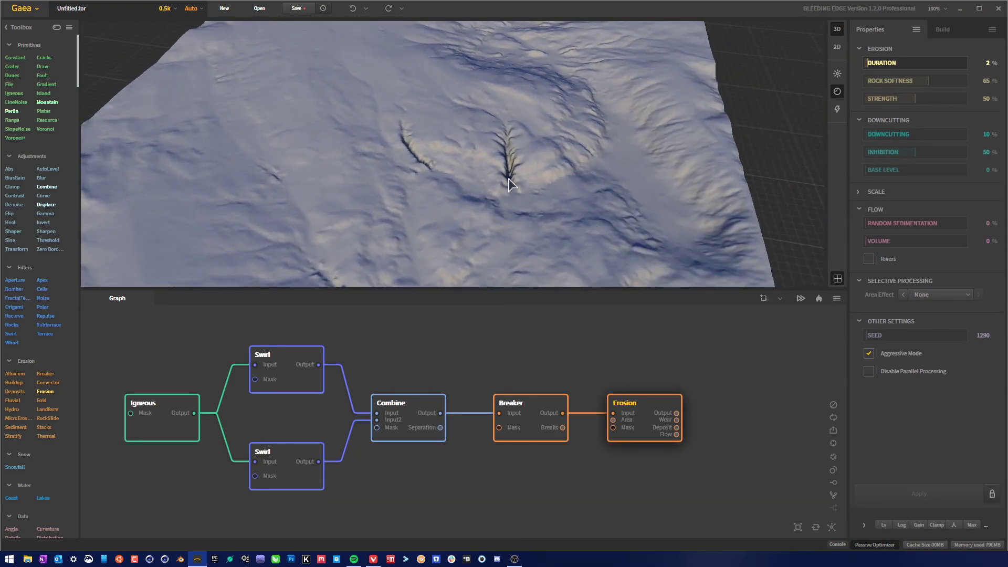
drag(508, 179, 343, 125)
drag(692, 166, 778, 78)
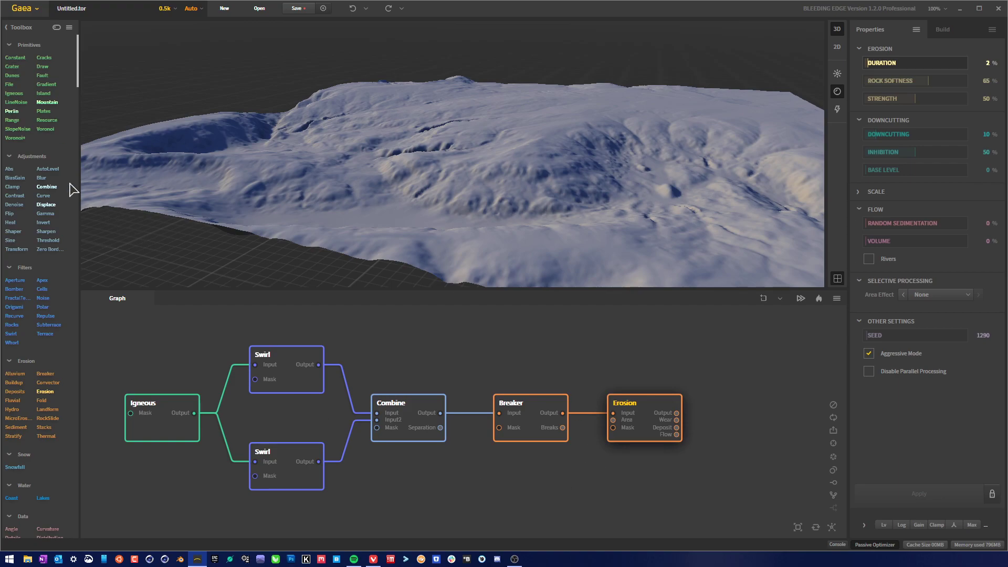
Try an unconnected Perlin node with Billowy noise and a scale of 79%.
drag(12, 111, 502, 497)
drag(573, 471, 574, 474)
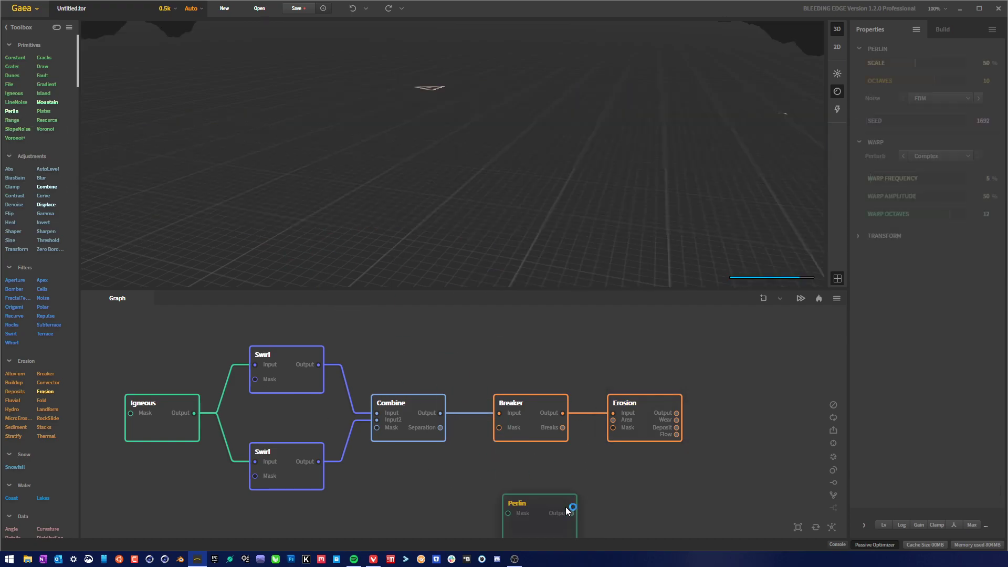
click(969, 99)
click(939, 141)
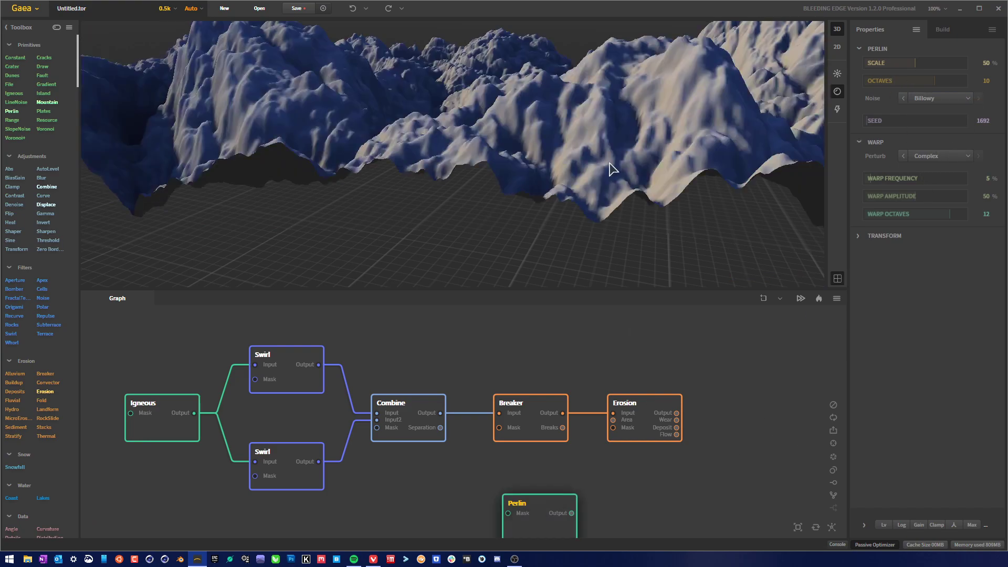
scroll(609, 164, up, 3)
drag(920, 63, 945, 63)
scroll(545, 138, down, 5)
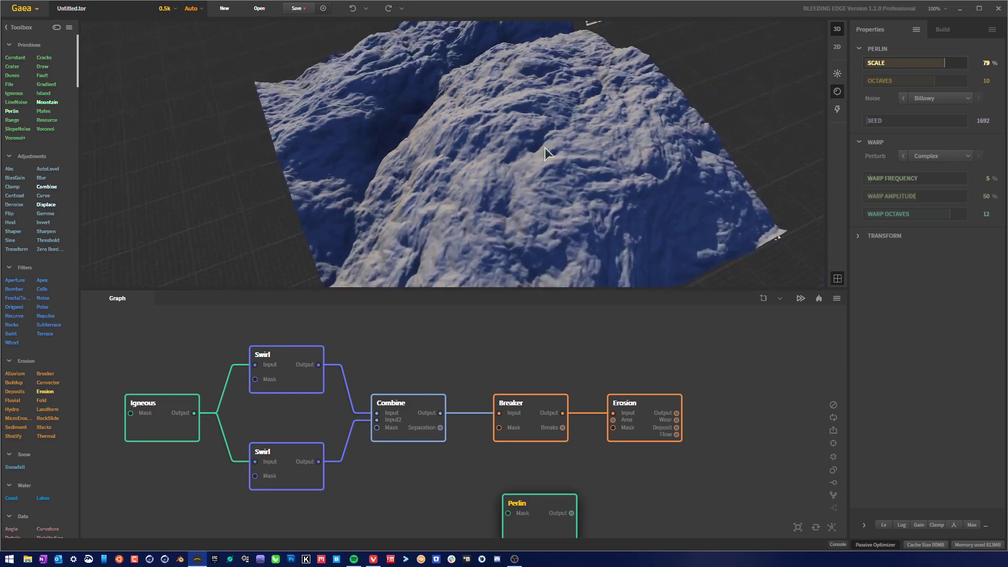
drag(545, 147, 546, 175)
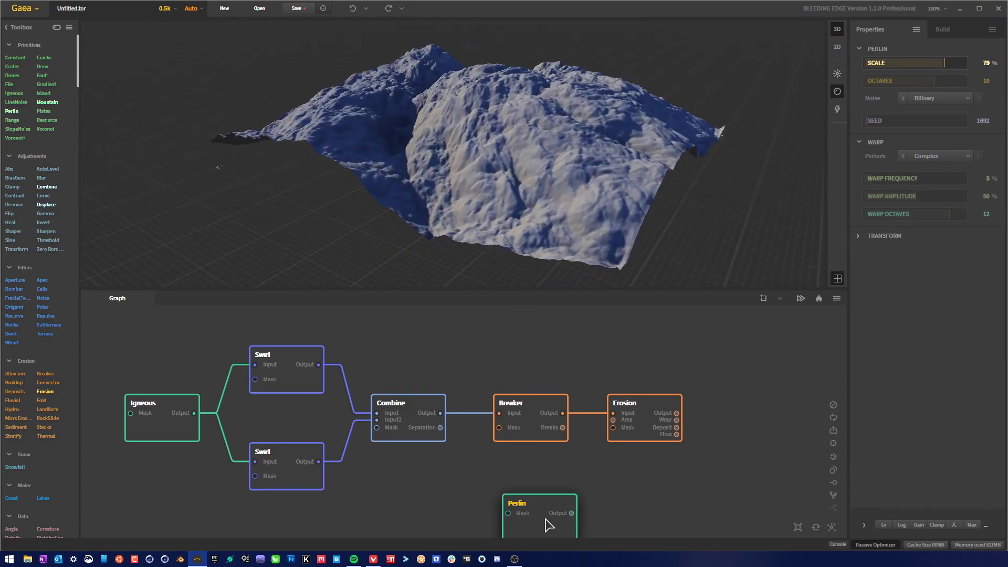
Move the Perlin node aside and delete it from the graph.
drag(546, 523, 455, 497)
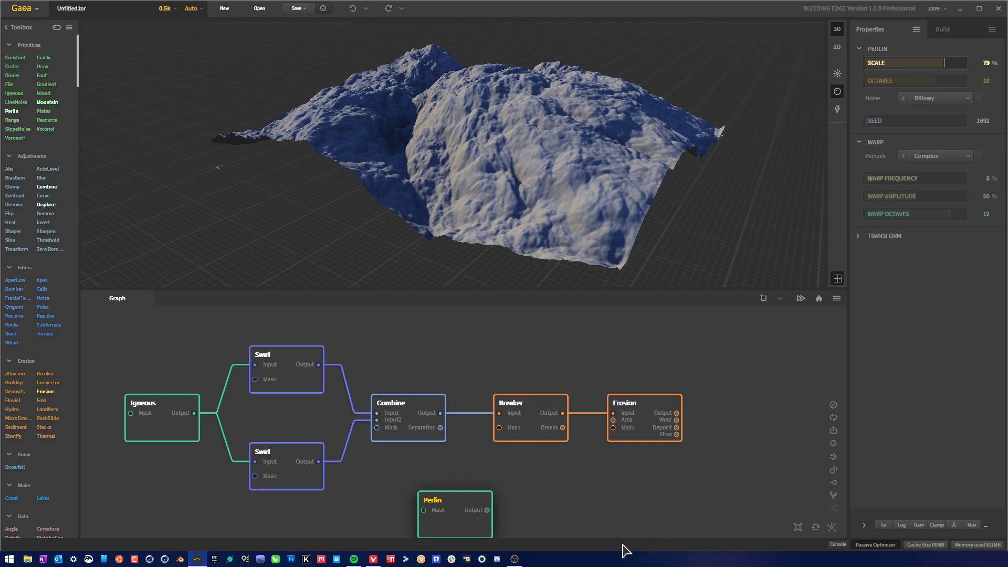
middle_drag(541, 501, 546, 461)
drag(577, 508, 402, 430)
key(Delete)
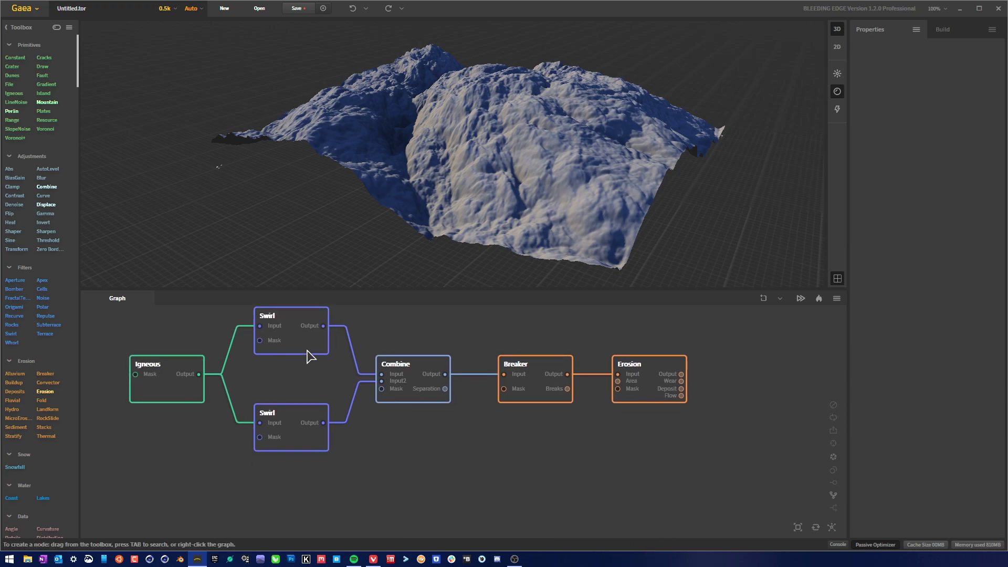
Review each node's output in turn, from the two Swirls through Combine and Breaker to Erosion.
click(307, 351)
click(311, 444)
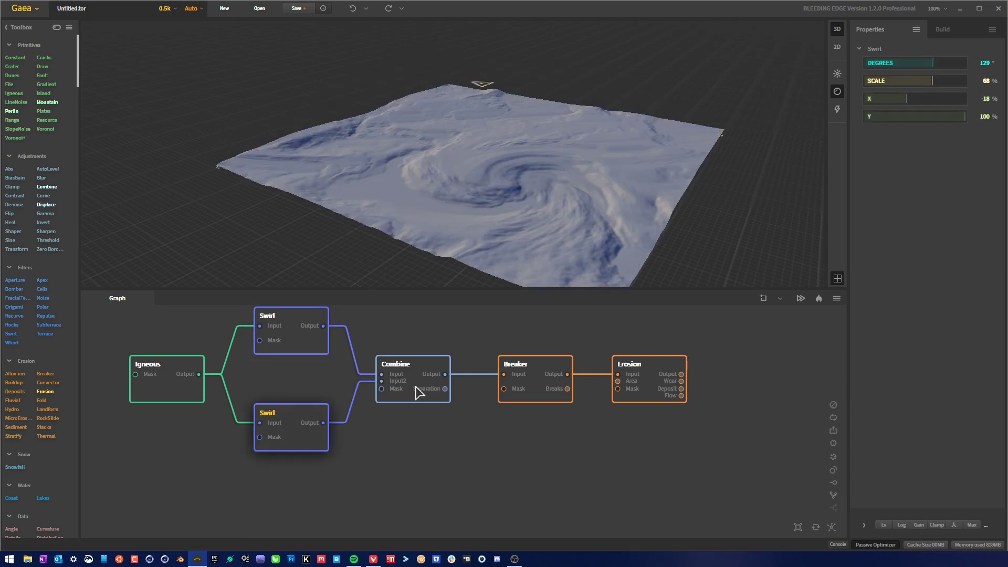
click(422, 360)
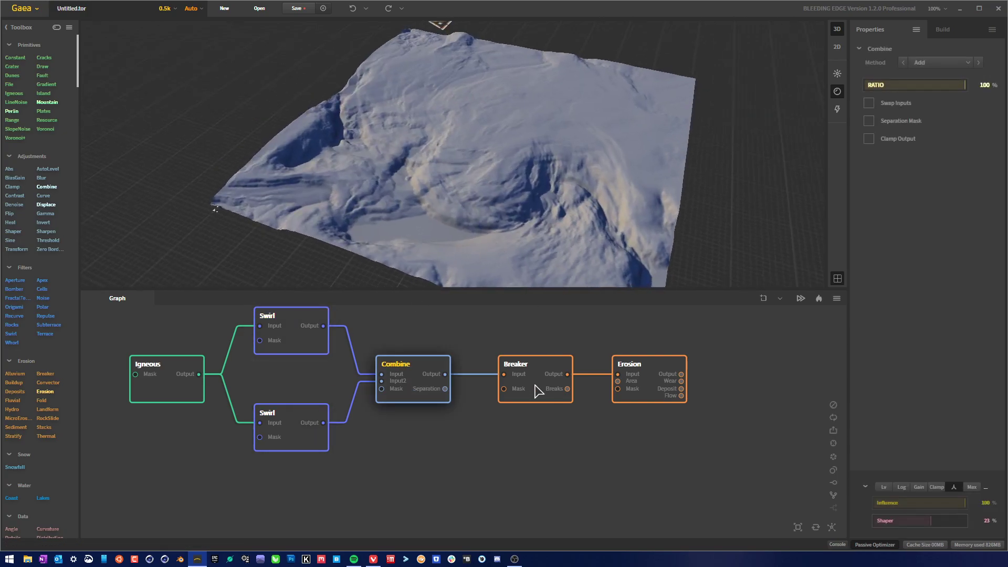
click(540, 389)
click(649, 376)
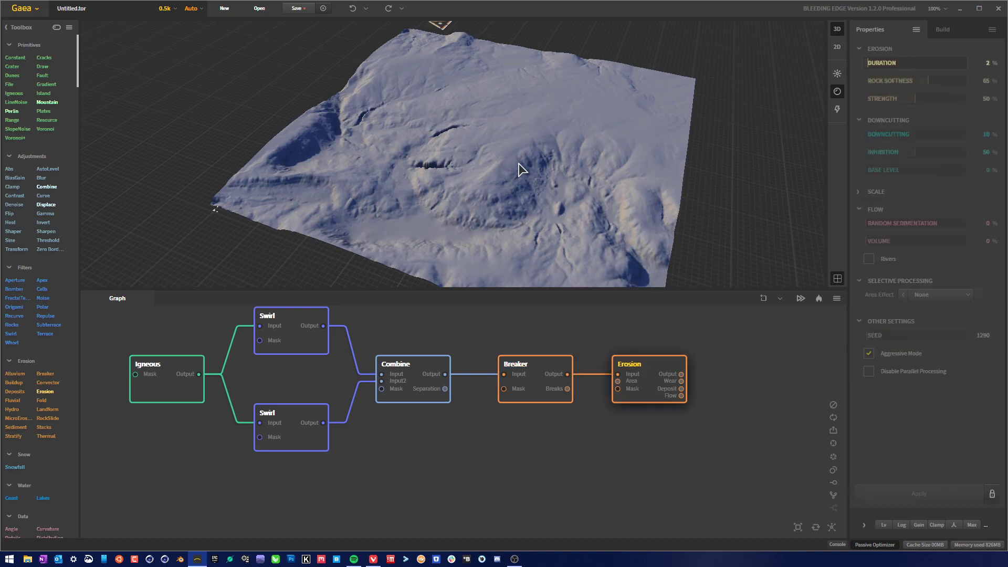
Examine the eroded terrain's cracks and slopes up close and from several angles.
drag(521, 167, 564, 226)
scroll(509, 171, up, 5)
drag(508, 171, 445, 184)
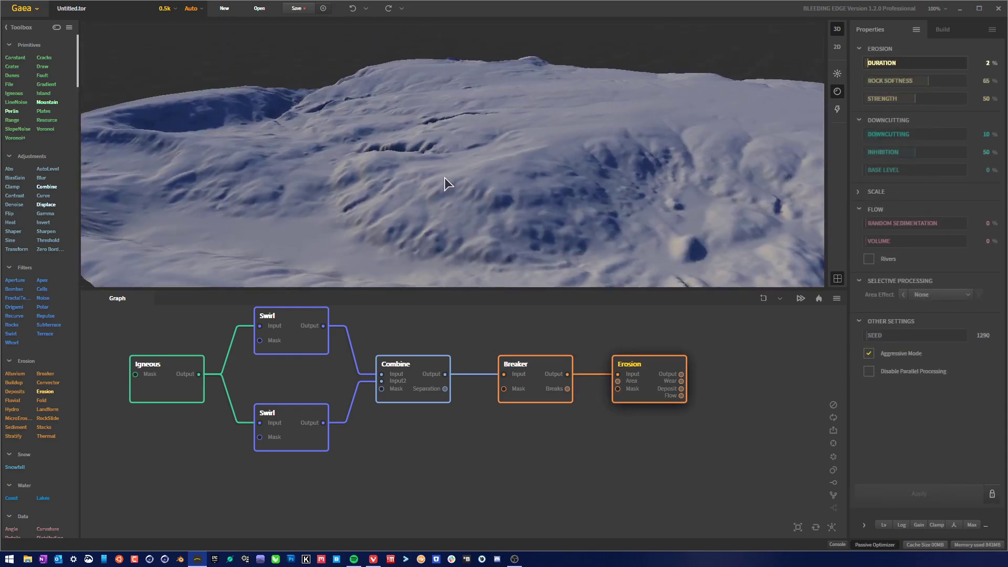
drag(716, 216, 624, 187)
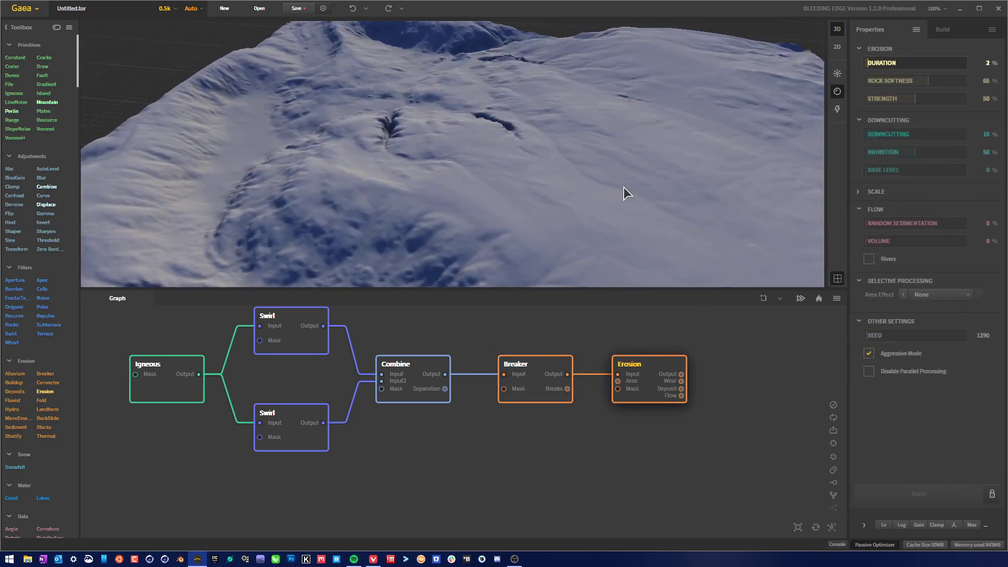
scroll(623, 187, down, 5)
drag(498, 197, 640, 199)
scroll(539, 191, up, 5)
scroll(540, 191, down, 3)
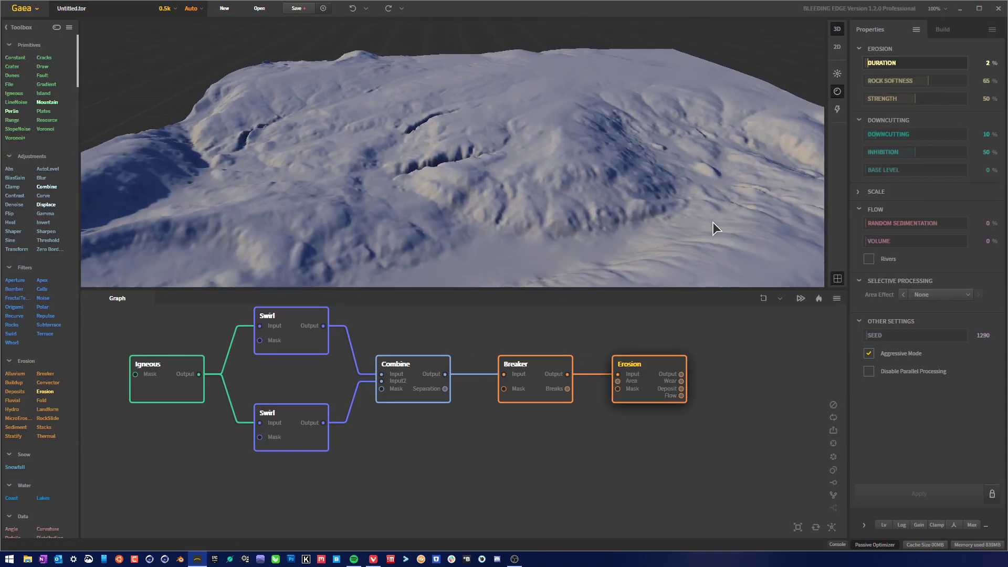
Set the Erosion node's strength to 35% and apply the change.
drag(614, 220, 603, 517)
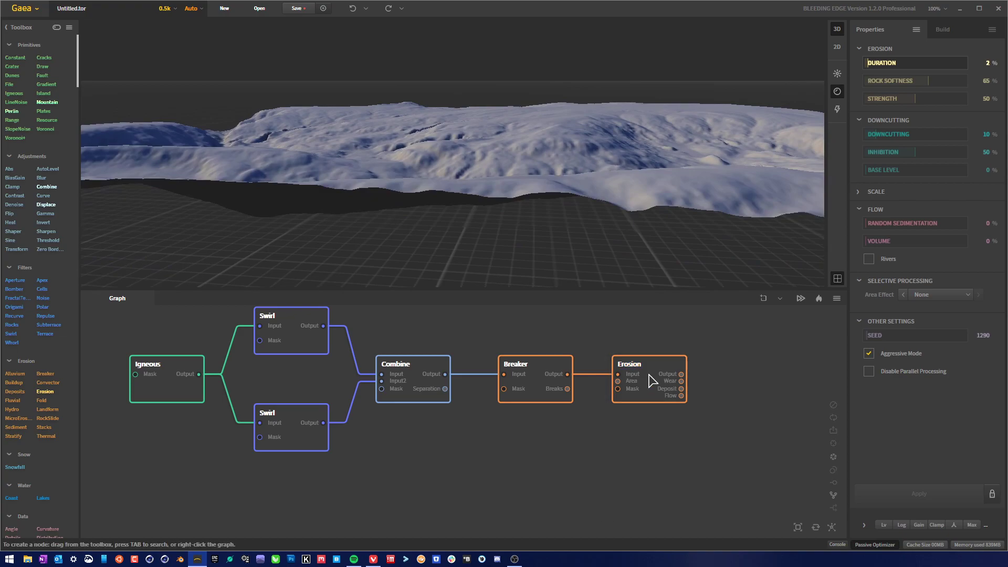
drag(707, 190, 723, 156)
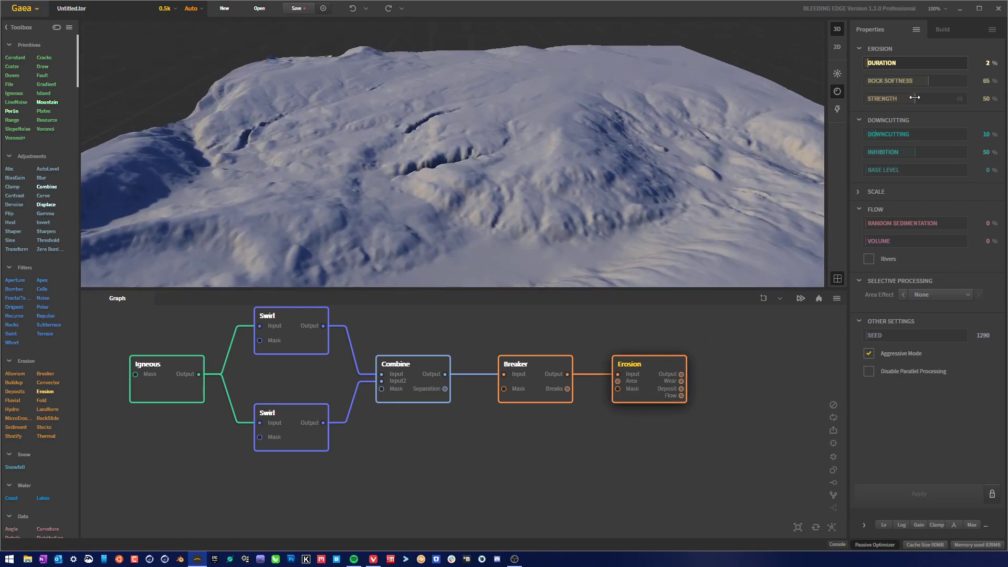
drag(914, 97, 903, 99)
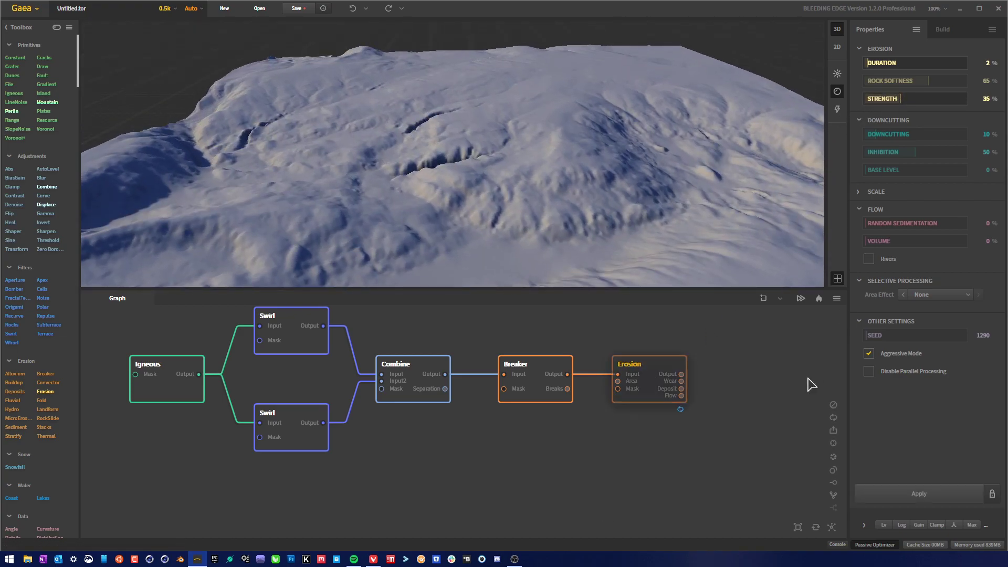
click(922, 496)
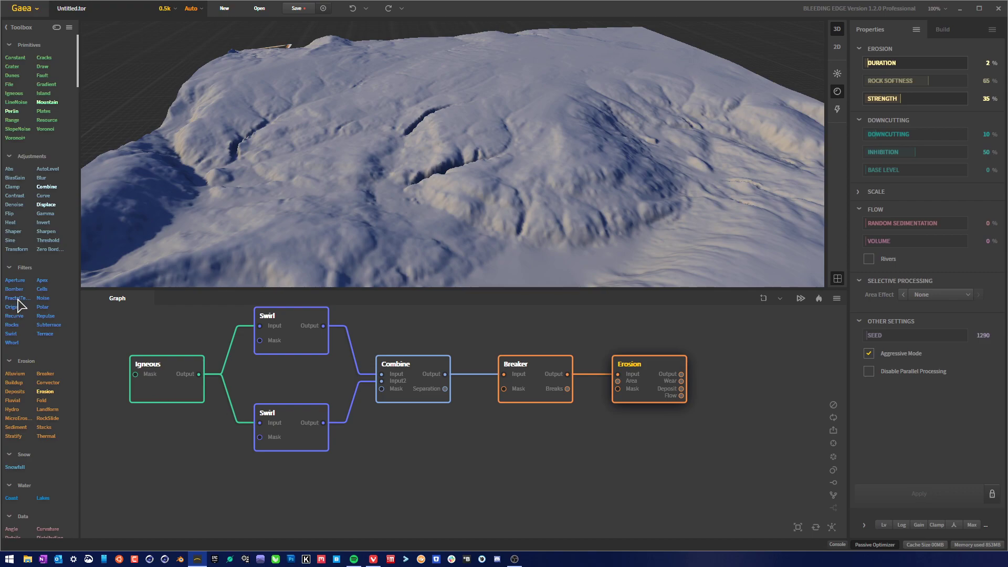
Add a FractalTerraces node fed by the Erosion output and align it in the row after Erosion.
drag(17, 299, 732, 380)
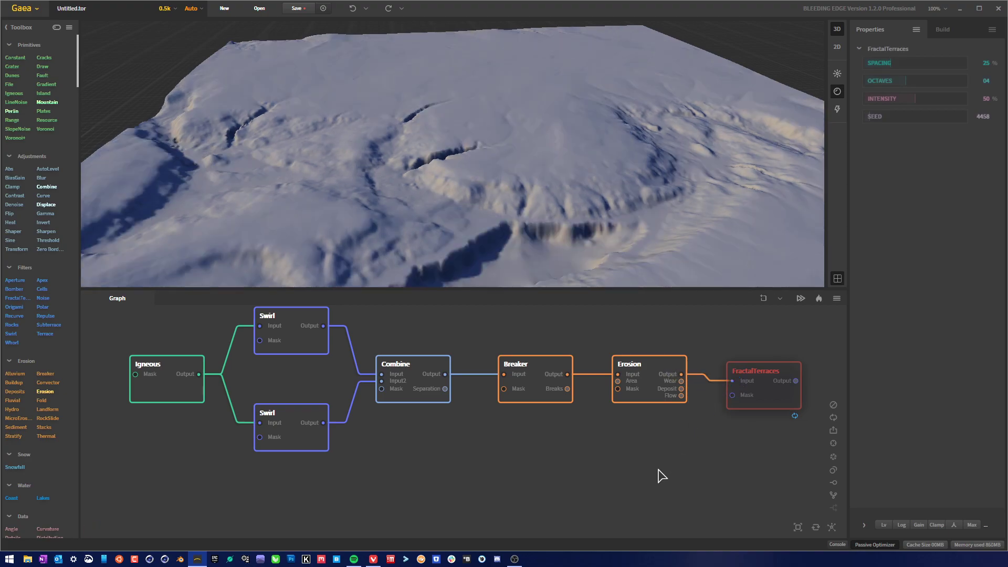
drag(608, 224, 542, 214)
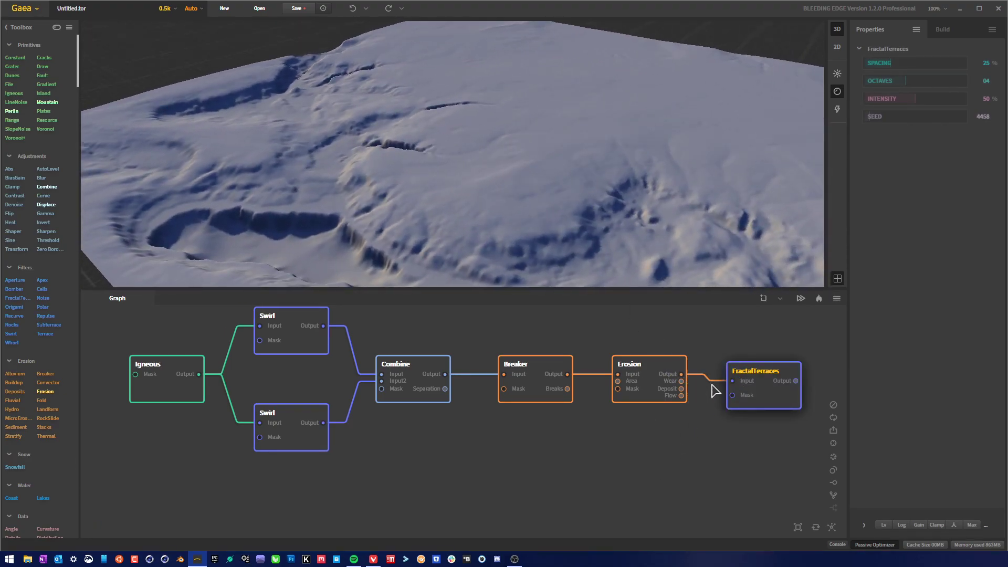
mouse_move(781, 403)
mouse_down()
mouse_move(769, 388)
mouse_move(777, 397)
mouse_up()
drag(637, 249, 650, 328)
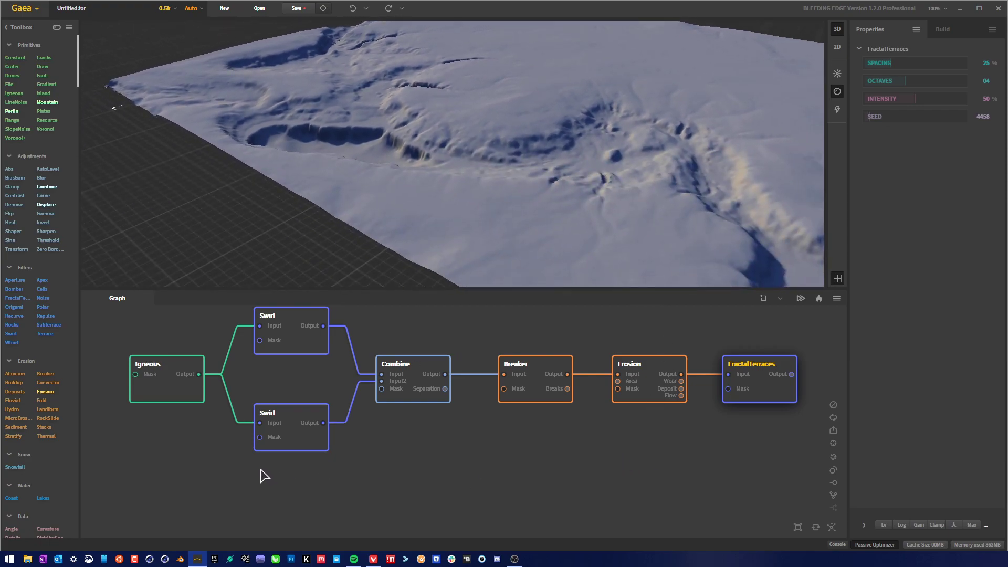
Branch a Height node off the Erosion output and connect its output to the FractalTerraces mask.
drag(681, 373, 665, 491)
text(height)
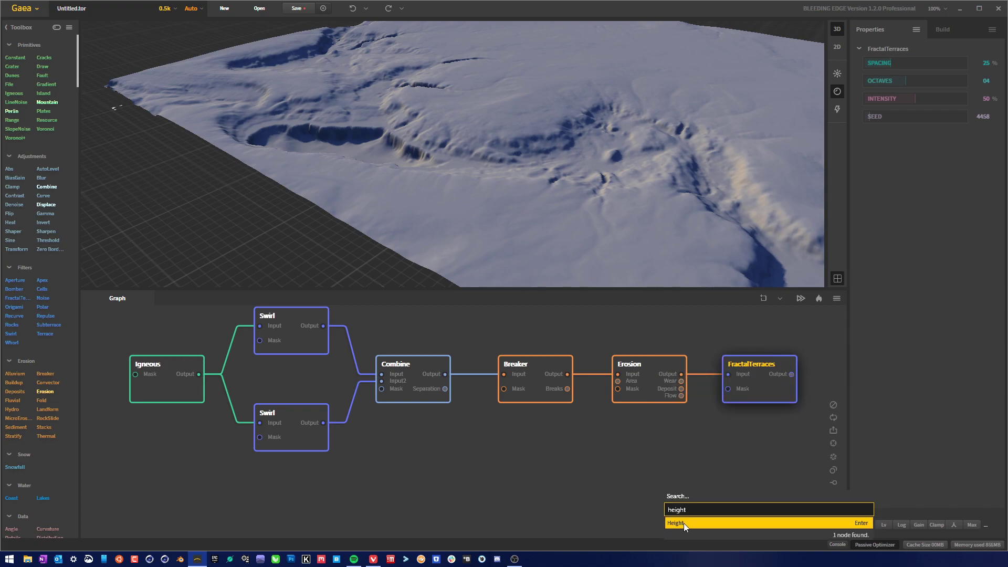
click(684, 523)
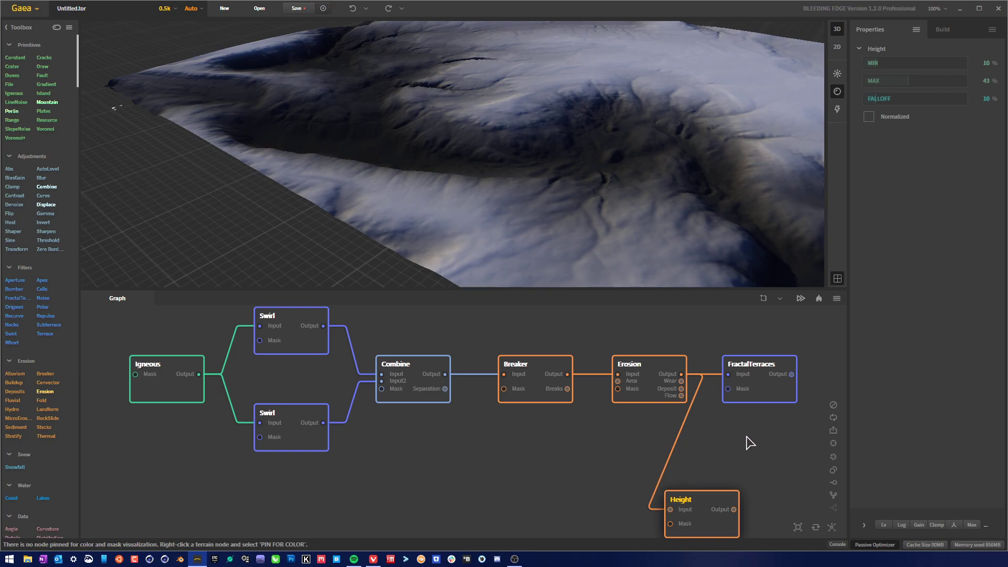
drag(759, 383, 822, 383)
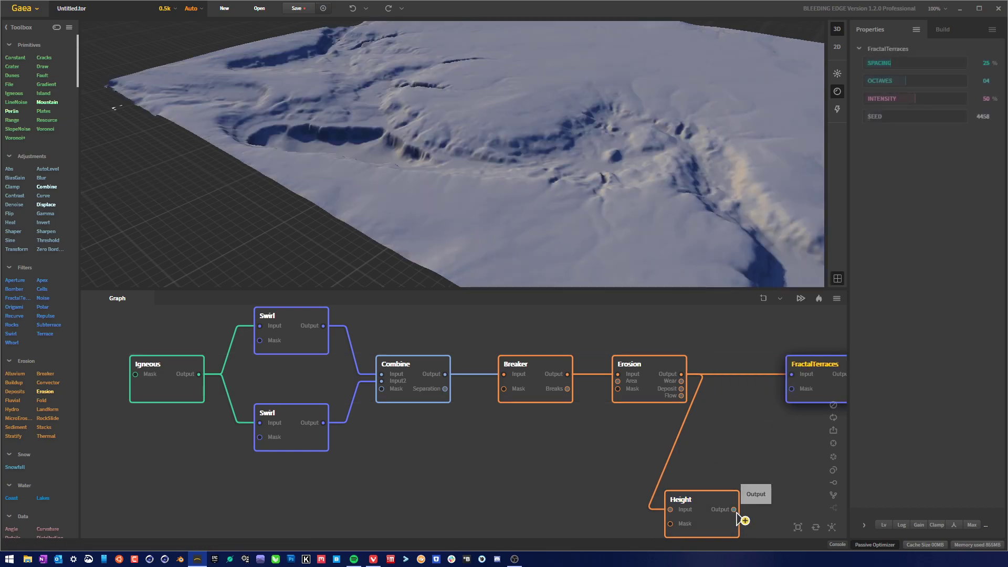
drag(733, 509, 791, 389)
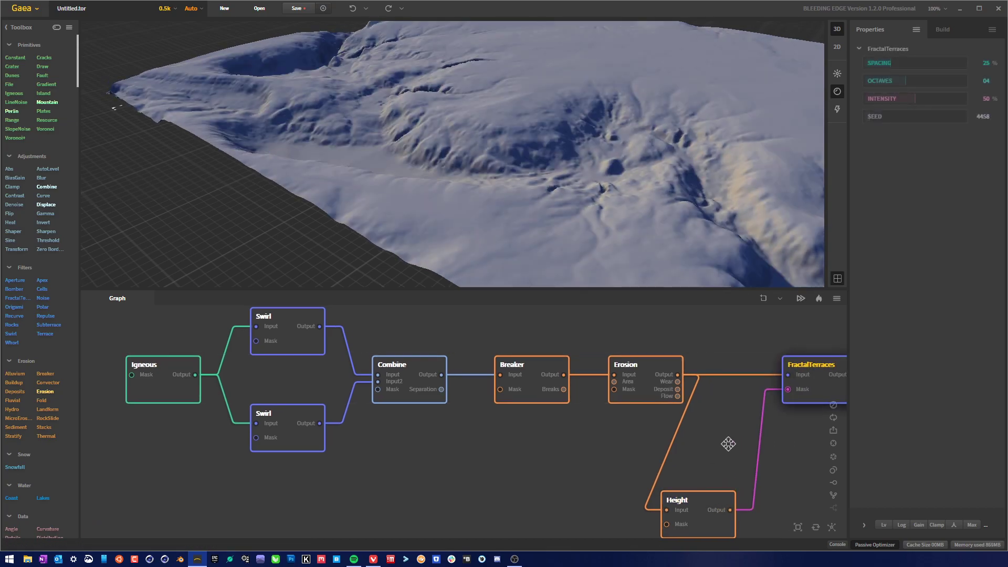
Arrange the Height node just below and between Erosion and FractalTerraces, moving FractalTerraces farther along its row.
drag(641, 490, 641, 419)
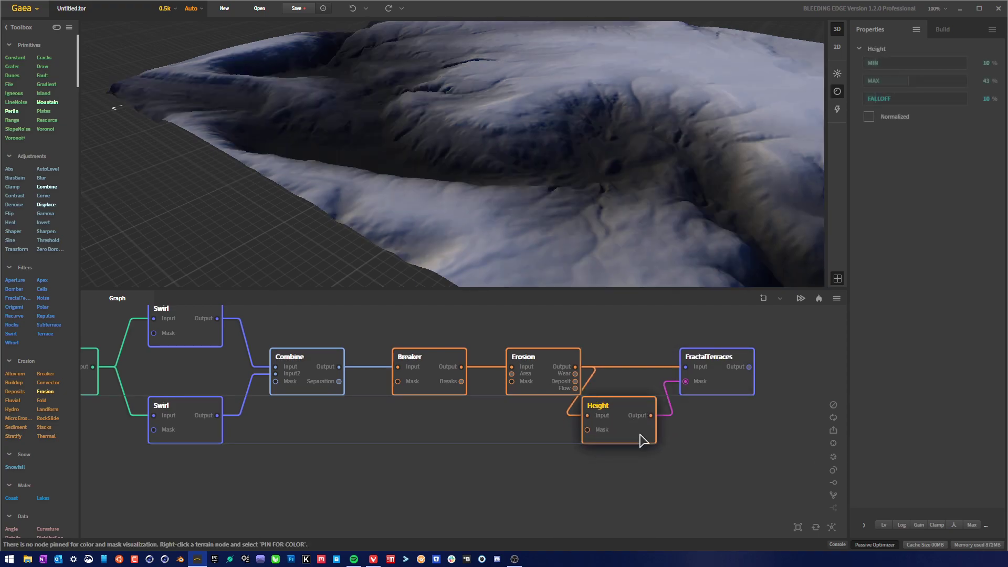
drag(738, 374, 748, 374)
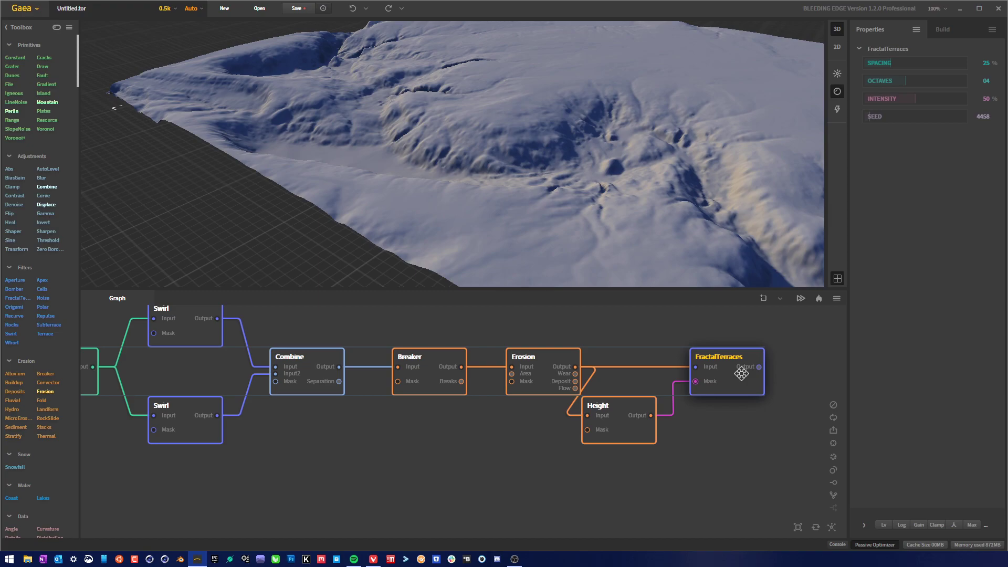
click(644, 428)
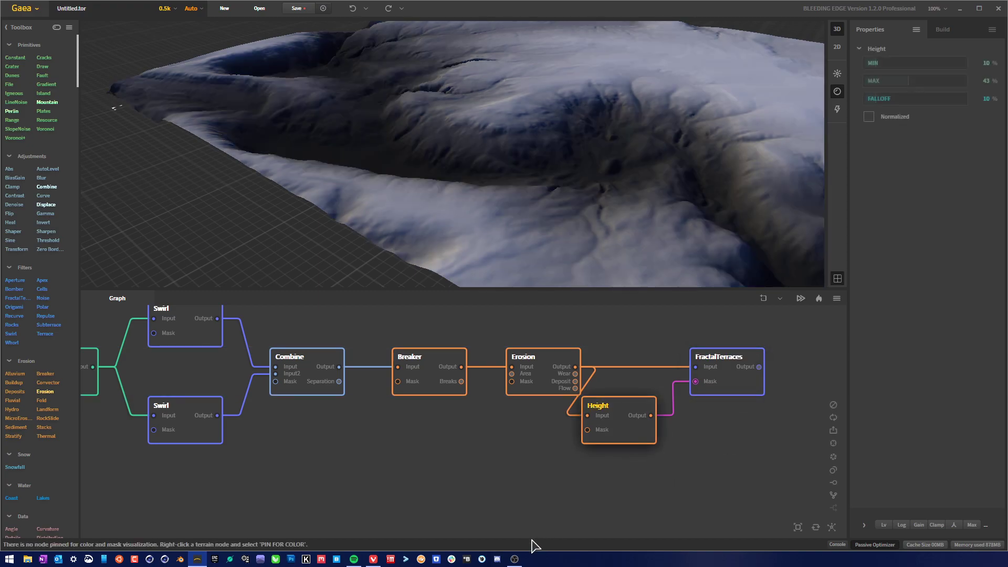
drag(633, 429, 648, 427)
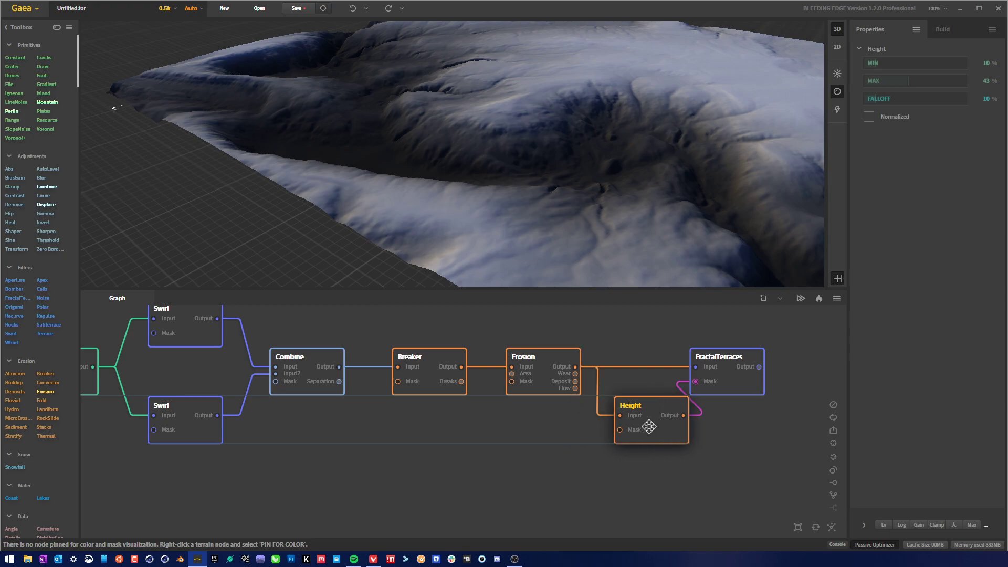
drag(745, 374, 769, 380)
click(720, 467)
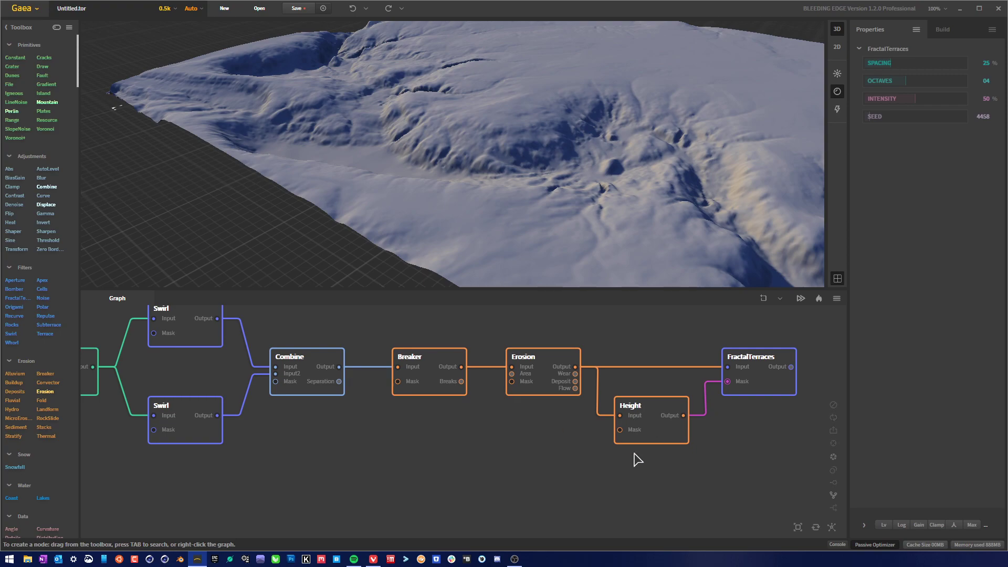
Enable Normalized on the Height node and set Min to 48%, Max to 58% and Falloff to 20%, then select FractalTerraces.
drag(630, 456, 685, 459)
scroll(538, 445, down, 1)
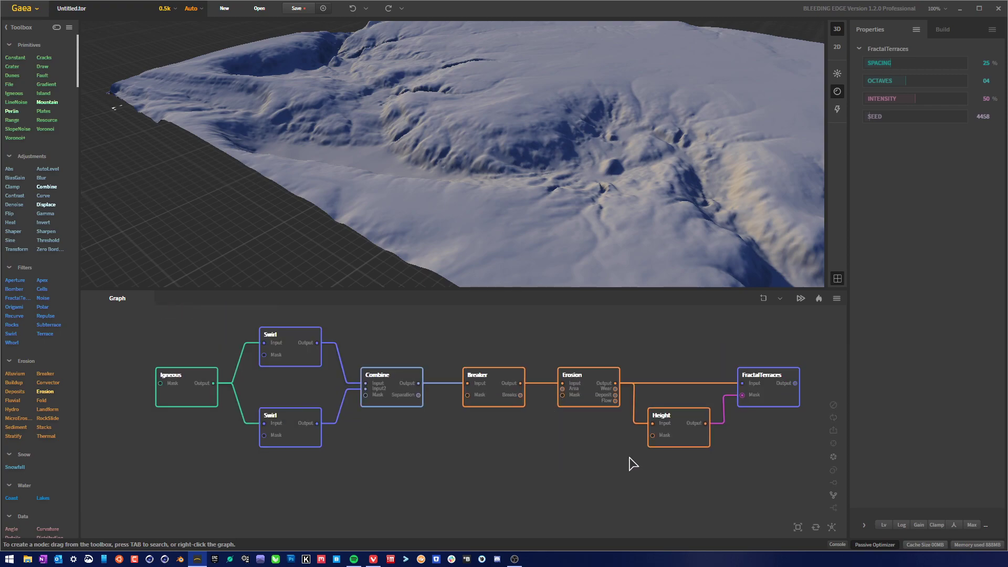
drag(588, 468, 483, 467)
scroll(534, 459, up, 3)
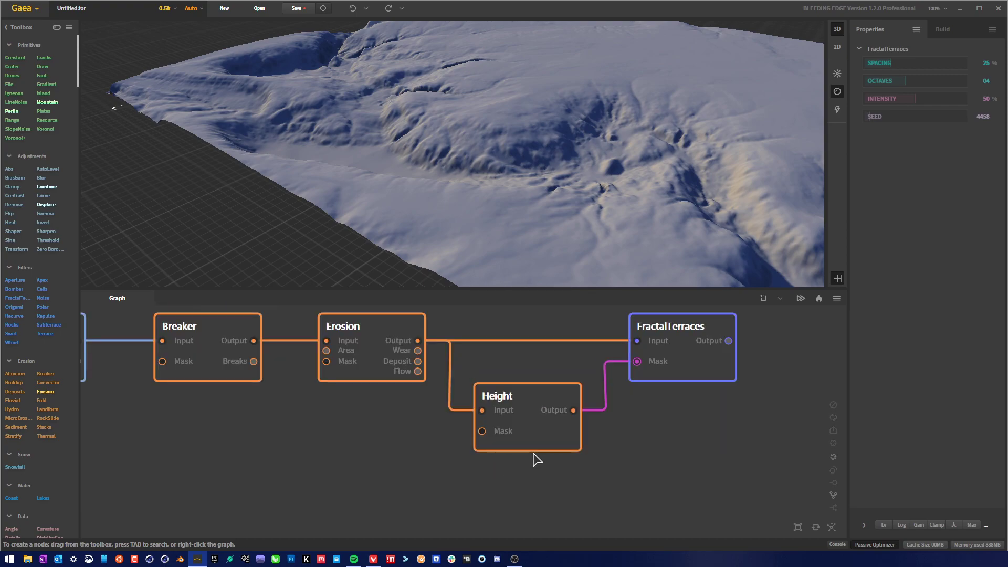
click(552, 423)
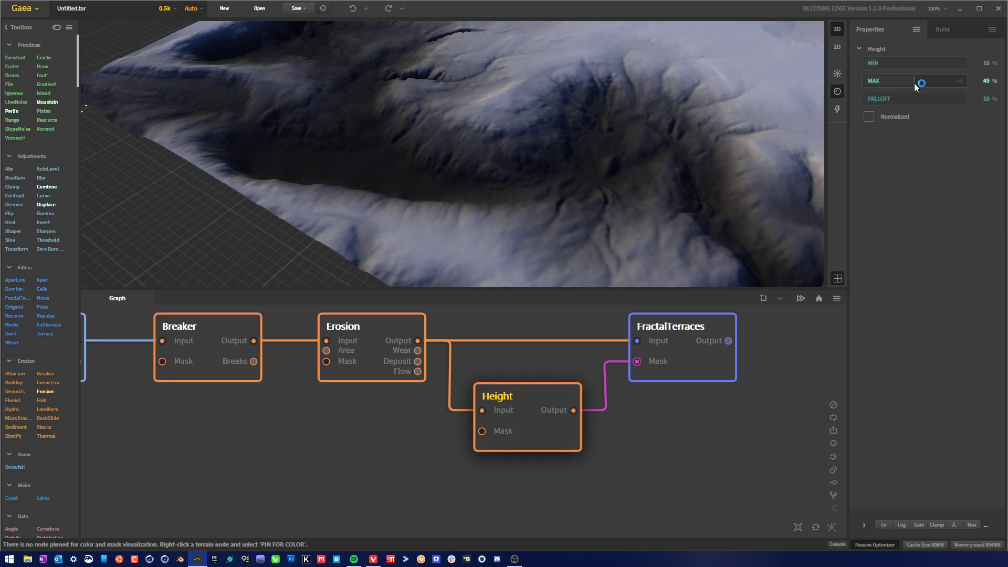
click(916, 86)
click(869, 116)
scroll(641, 236, down, 5)
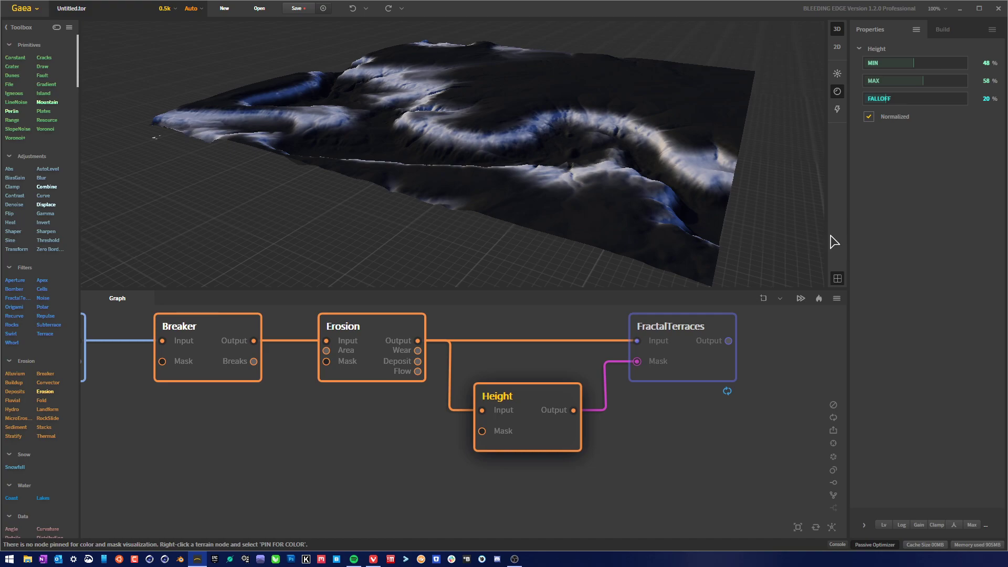
drag(638, 105, 638, 126)
click(703, 378)
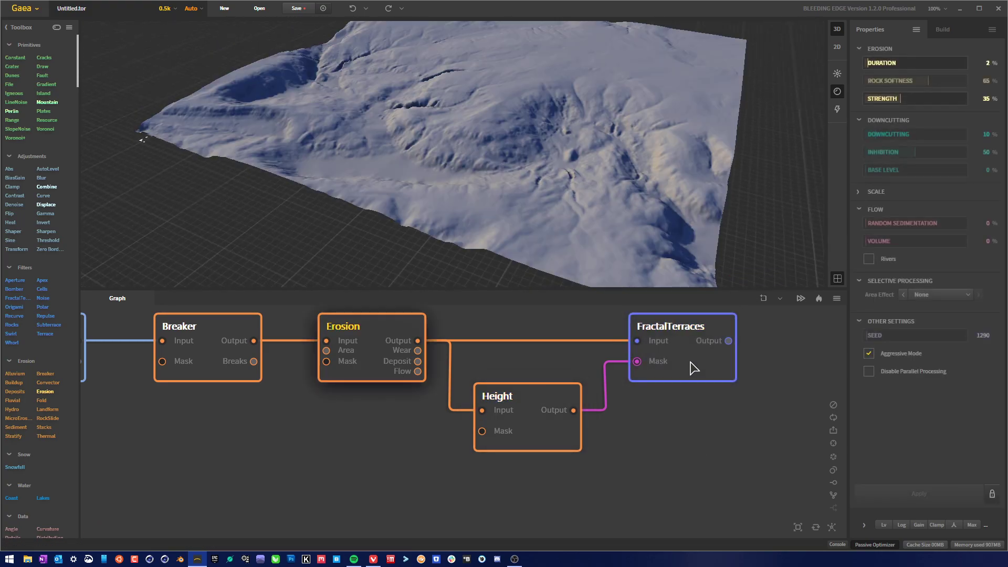
Examine the terrain with FractalTerraces applied, viewing the cliffs and winding valley up close and from several angles.
scroll(443, 187, up, 3)
scroll(441, 180, up, 3)
drag(441, 180, 441, 155)
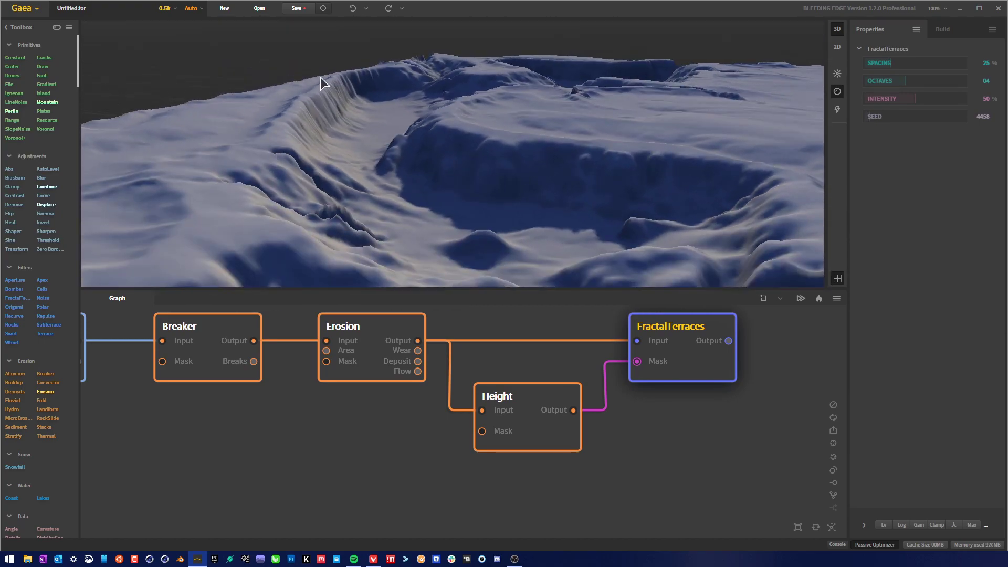
drag(320, 77, 519, 150)
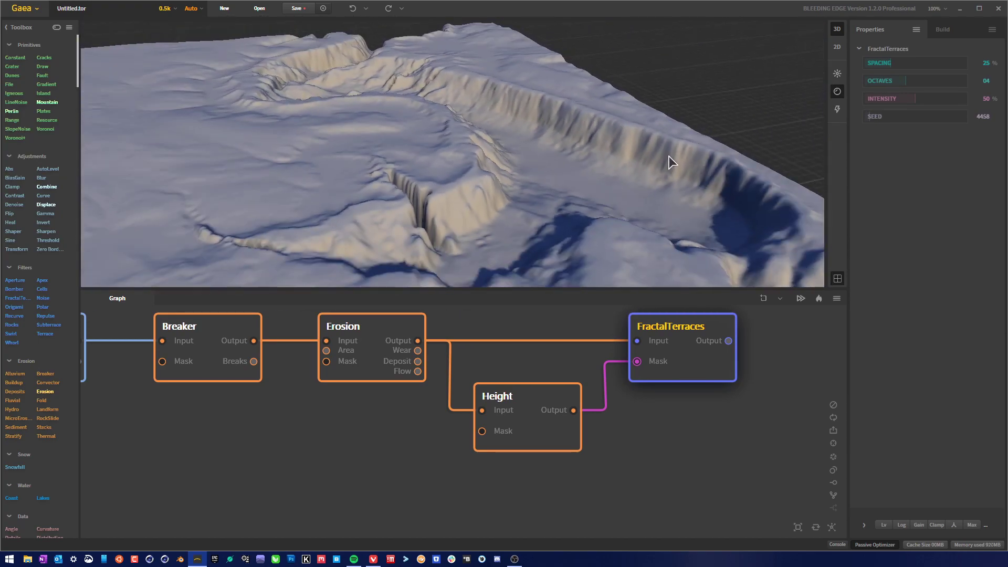
drag(669, 156, 627, 131)
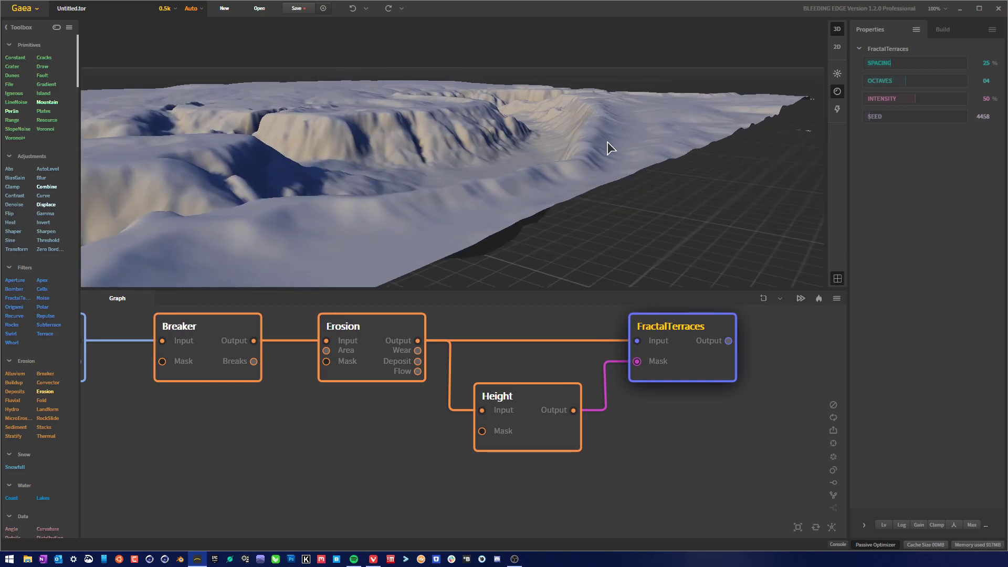
mouse_move(542, 158)
mouse_down()
mouse_move(435, 139)
mouse_move(482, 151)
mouse_move(336, 81)
mouse_move(339, 136)
mouse_move(430, 214)
mouse_move(468, 213)
mouse_move(464, 252)
mouse_move(523, 165)
mouse_move(424, 193)
mouse_up()
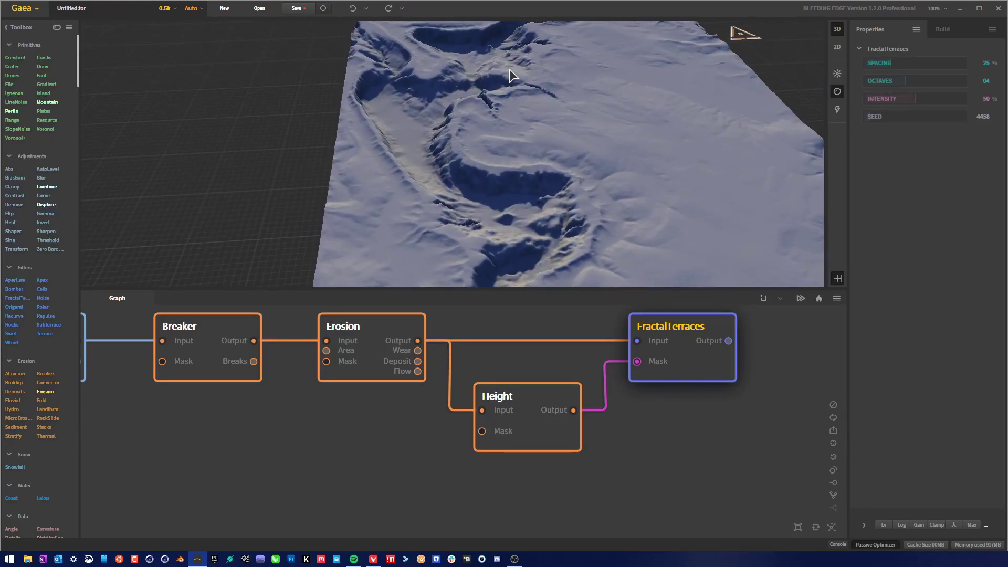
mouse_move(509, 73)
mouse_down()
mouse_move(499, 67)
mouse_move(658, 112)
mouse_up()
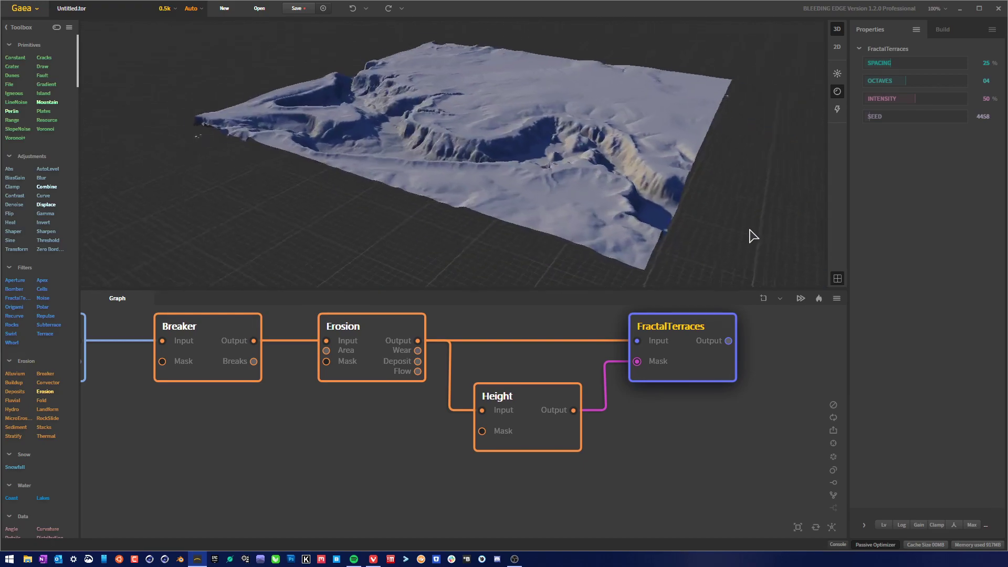
drag(753, 234, 576, 88)
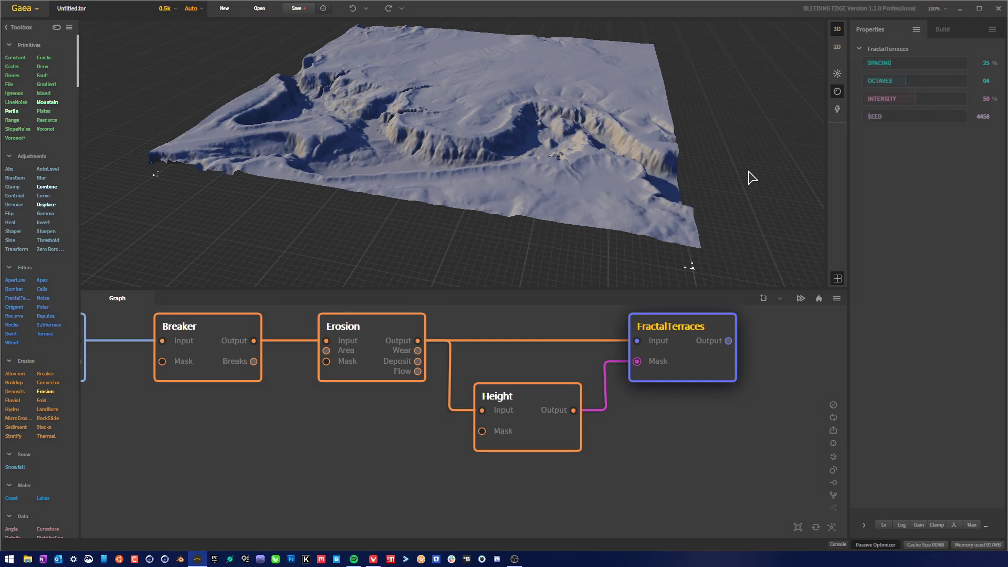
Change the FractalTerraces Seed to 58379 and inspect the new terrace pattern.
click(911, 115)
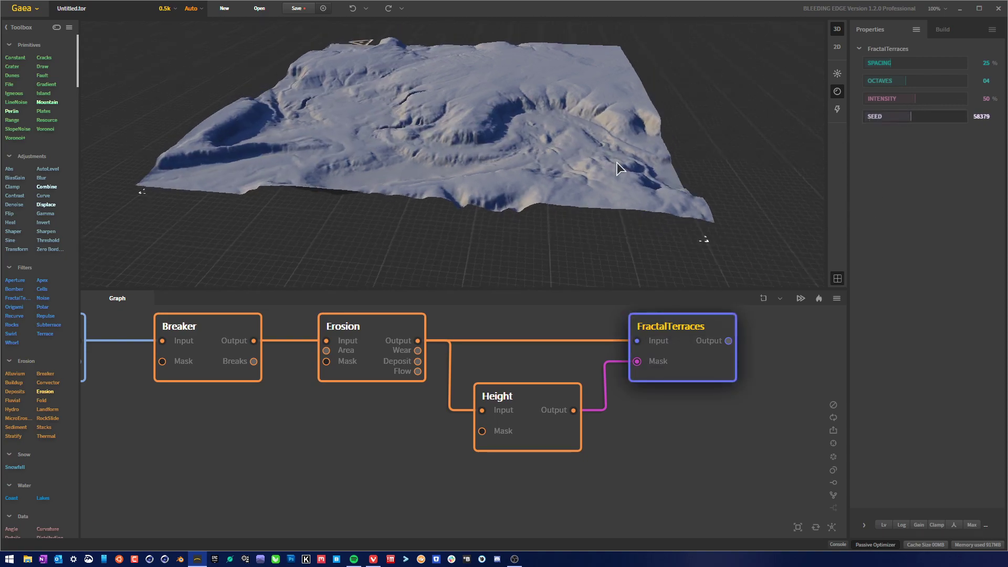
scroll(477, 173, up, 10)
drag(421, 95, 408, 161)
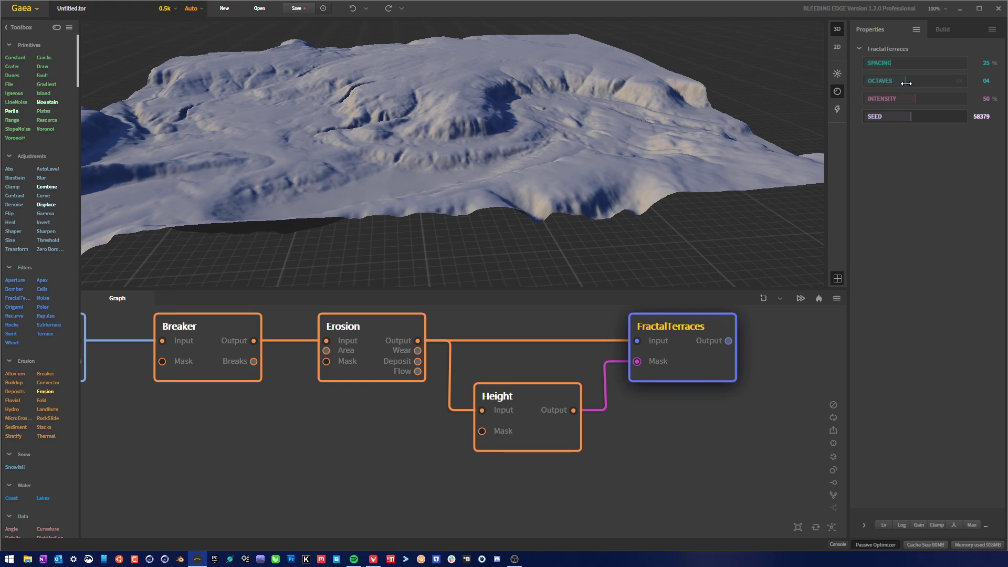
Compare low and high Octaves values on FractalTerraces and settle on 8.
drag(905, 82, 873, 85)
drag(498, 124, 529, 180)
click(954, 82)
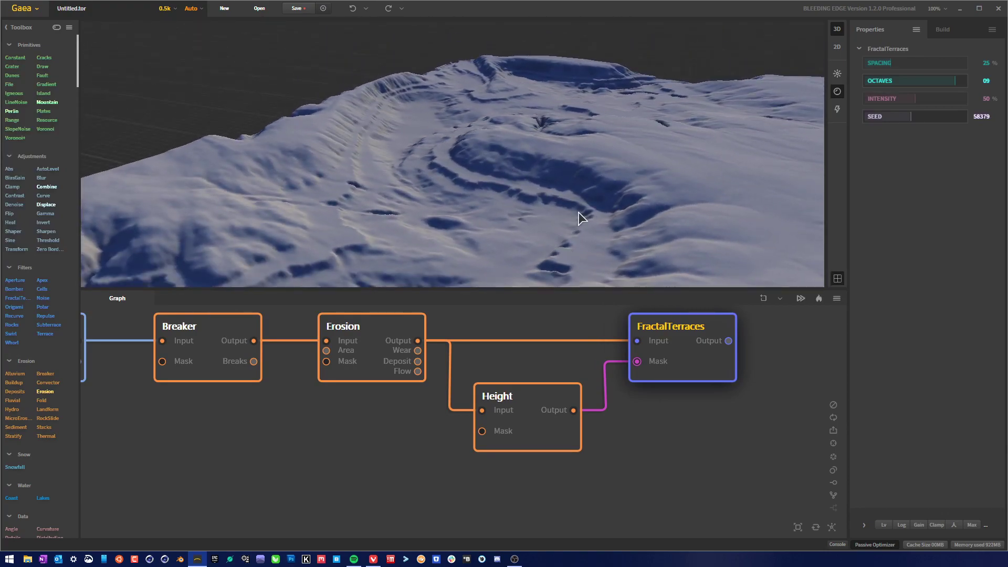
drag(416, 168, 479, 150)
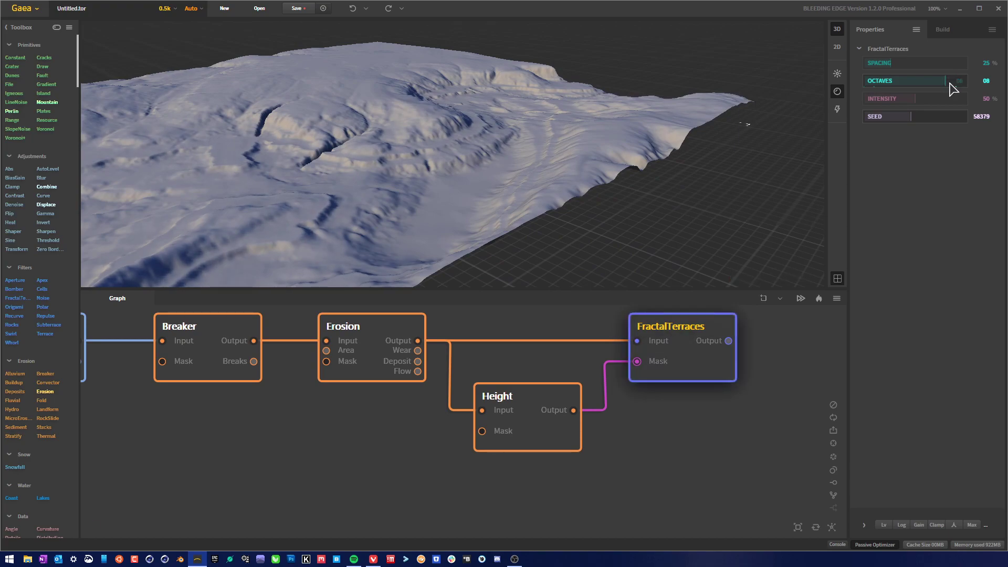
drag(575, 150, 569, 145)
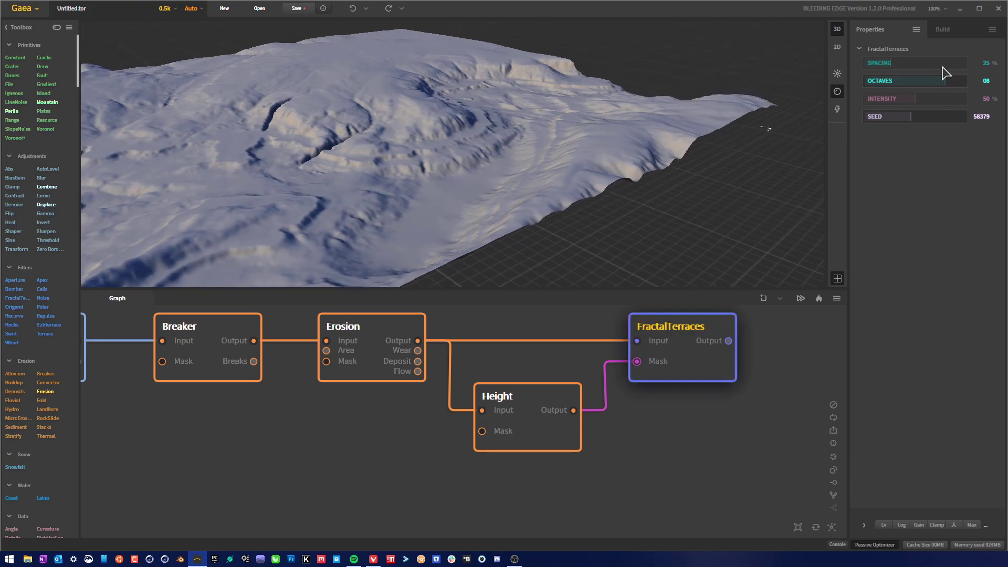
drag(648, 155, 845, 82)
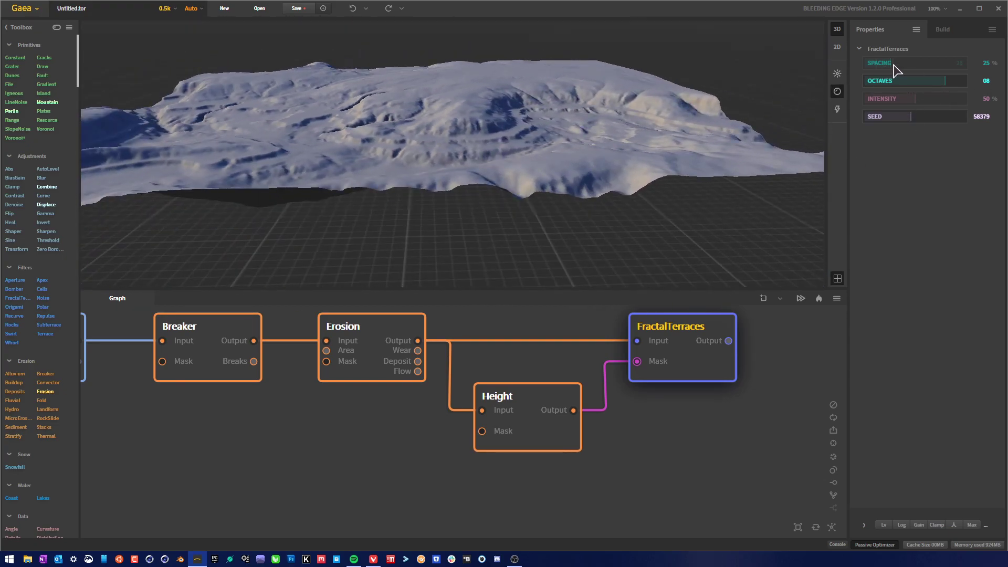
Try FractalTerraces Spacing at 68%, 11%, 84% and 96%, comparing the terraces along the valley each time.
drag(578, 145, 561, 122)
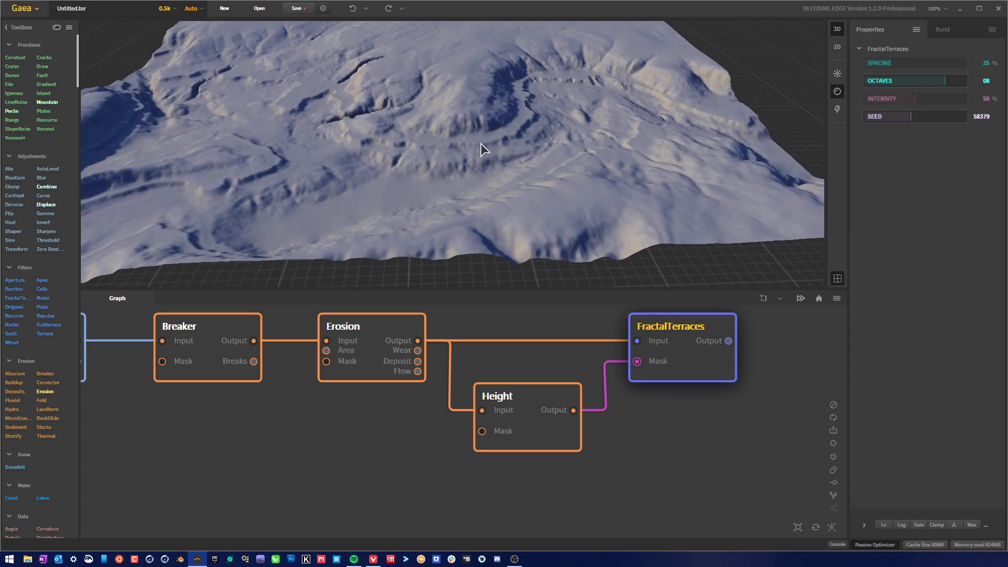
drag(922, 68, 932, 63)
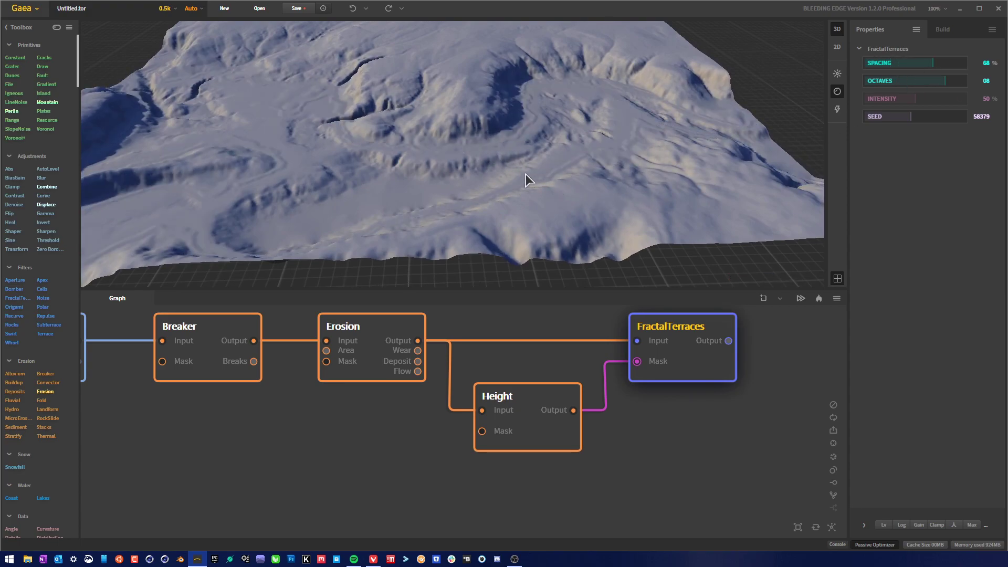
drag(525, 175, 547, 187)
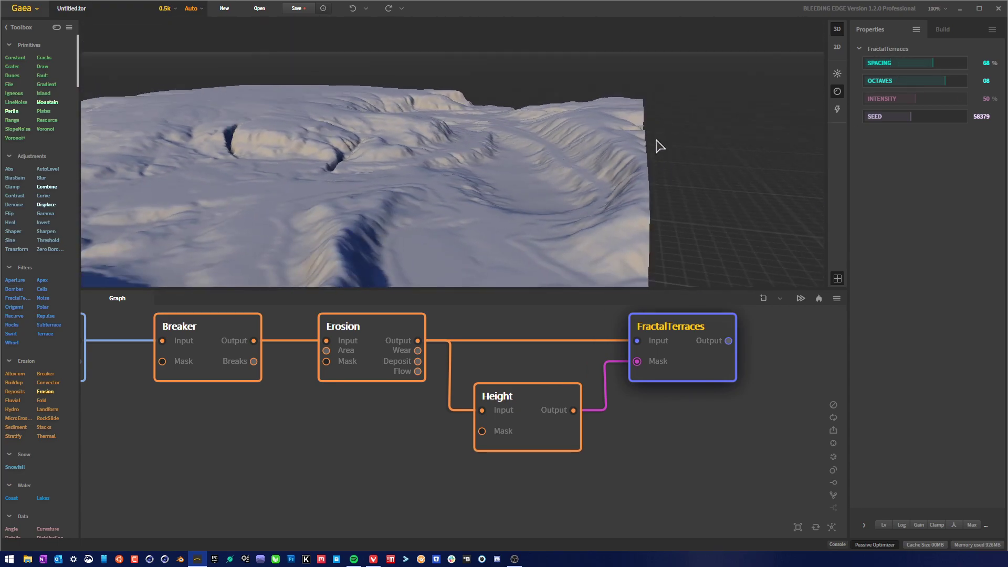
drag(882, 65, 876, 62)
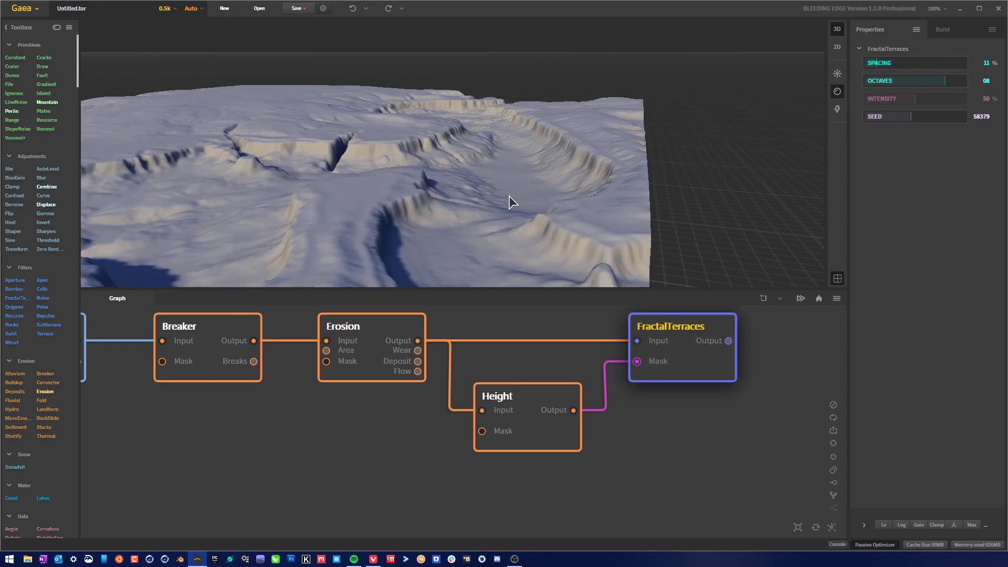
drag(508, 197, 560, 121)
drag(906, 66, 951, 67)
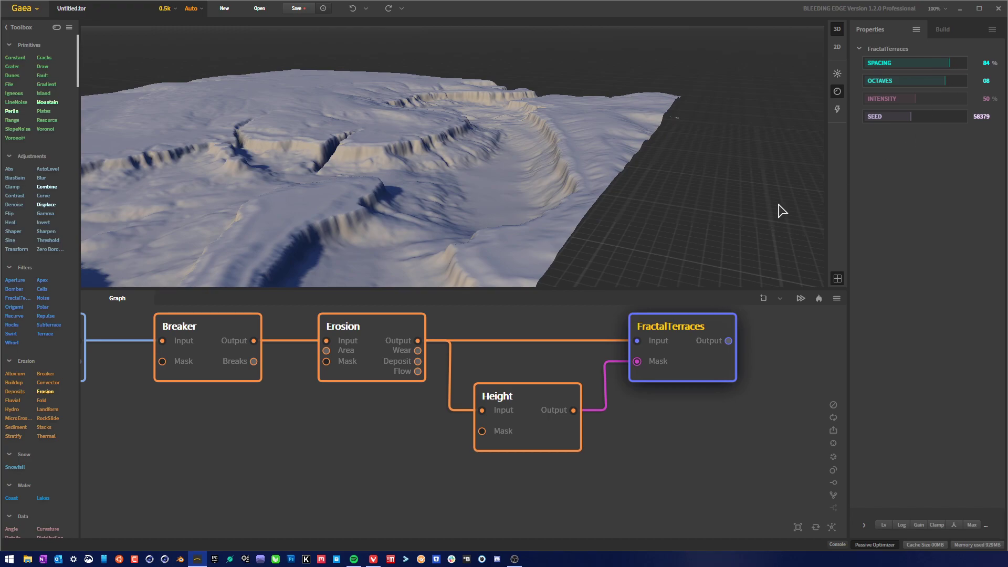
drag(455, 166, 410, 147)
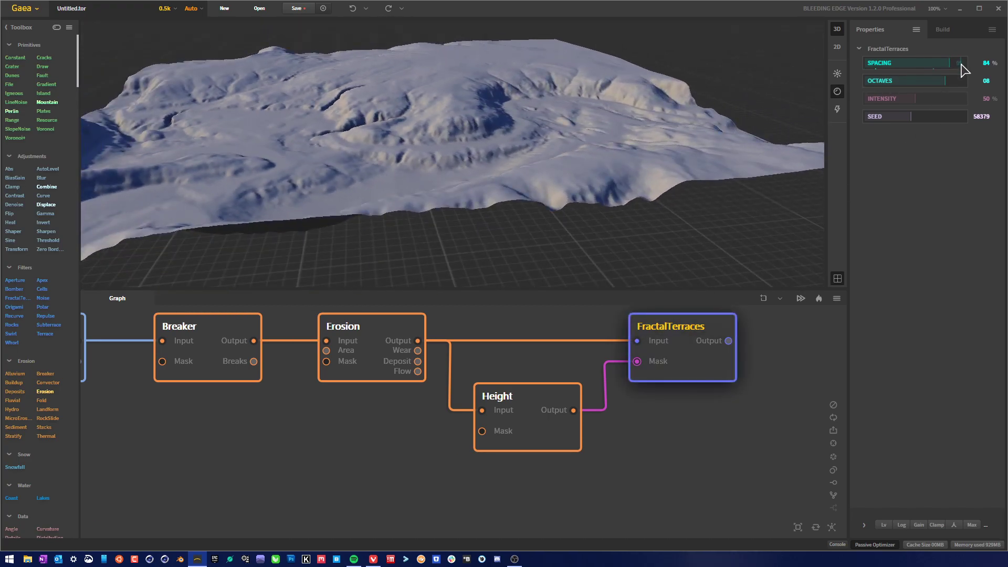
click(961, 63)
drag(523, 141, 597, 146)
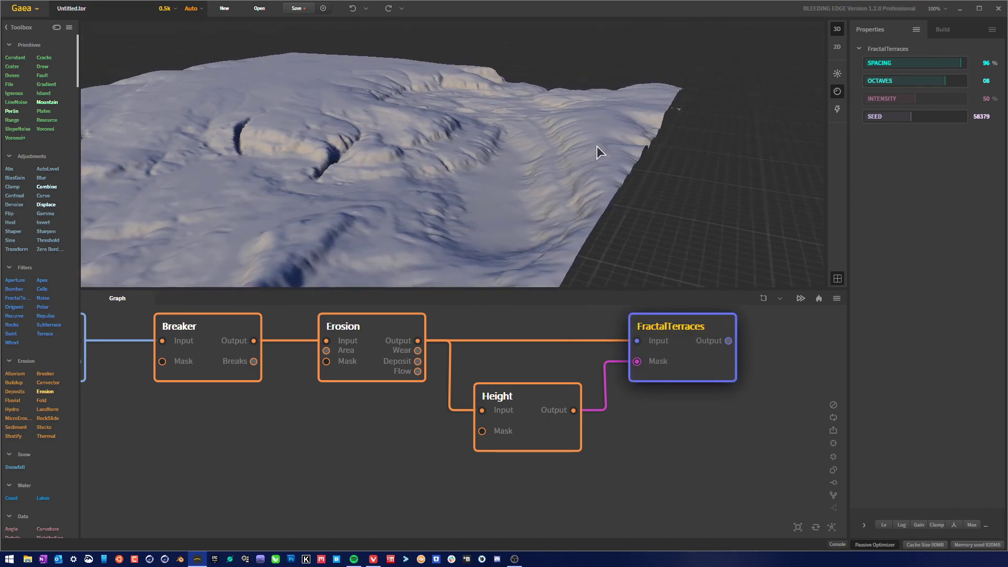
drag(476, 181, 545, 143)
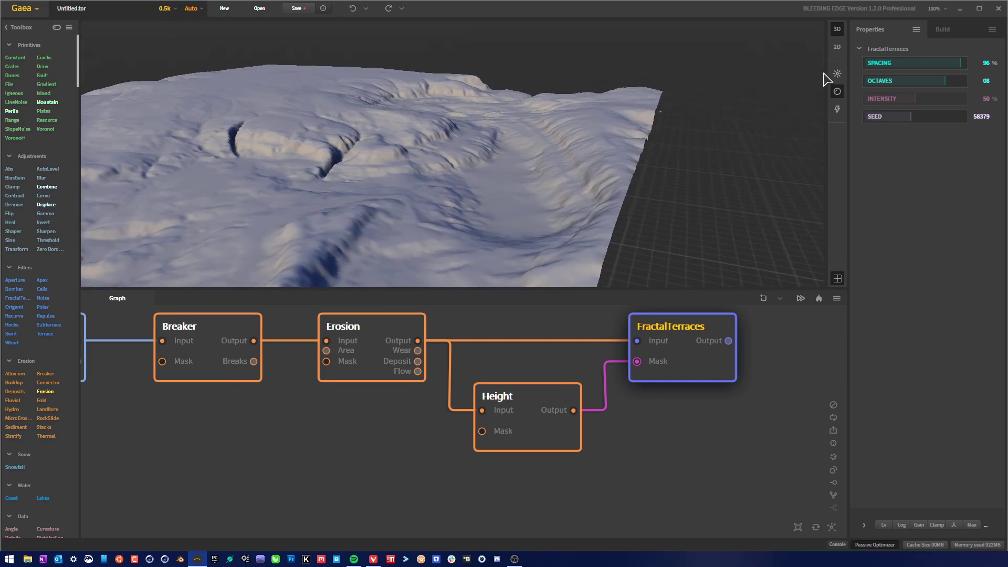
Set the FractalTerraces Spacing to 59% and Intensity to 82%, checking the effect on the valley slopes.
click(932, 64)
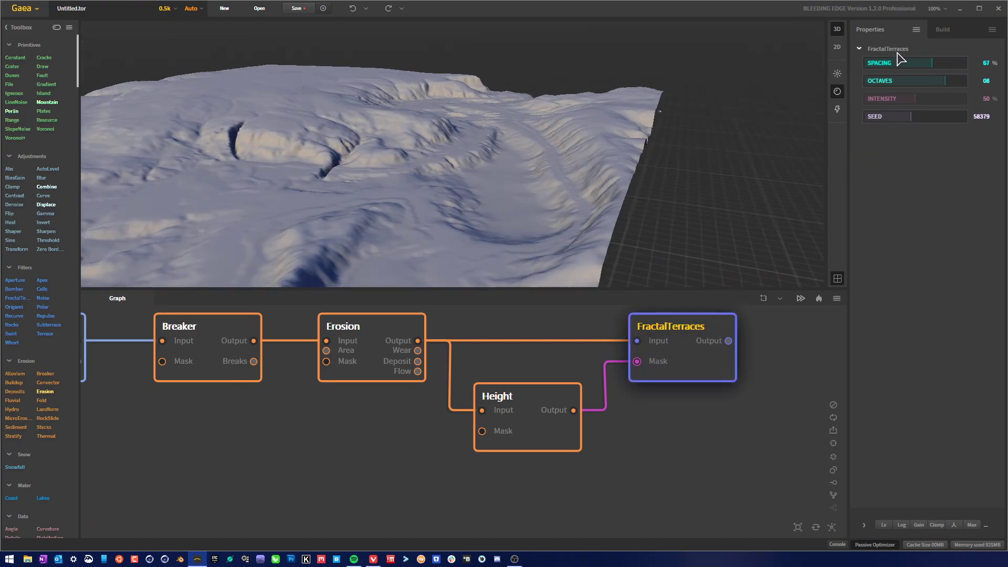
drag(731, 105, 609, 152)
click(946, 99)
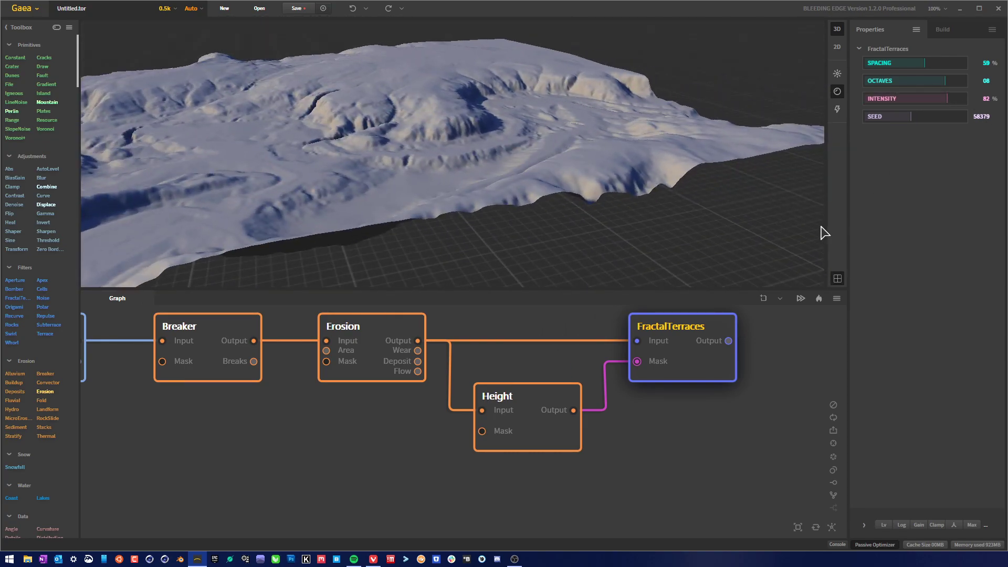
drag(769, 218, 515, 152)
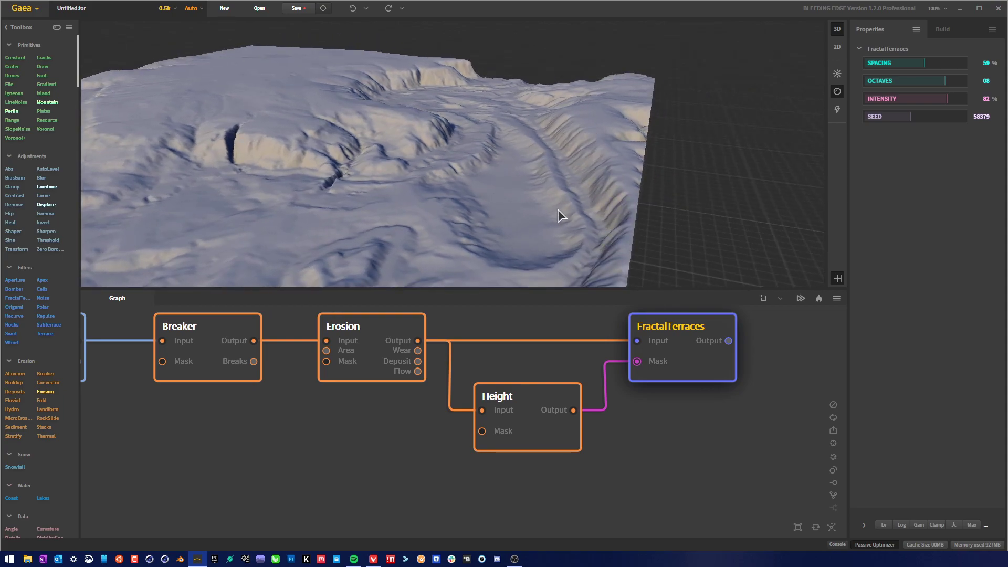
mouse_move(558, 210)
mouse_down()
mouse_move(517, 243)
mouse_move(546, 194)
mouse_up()
Try FractalTerraces Octaves at 9 and 2, and return it to 8.
click(956, 82)
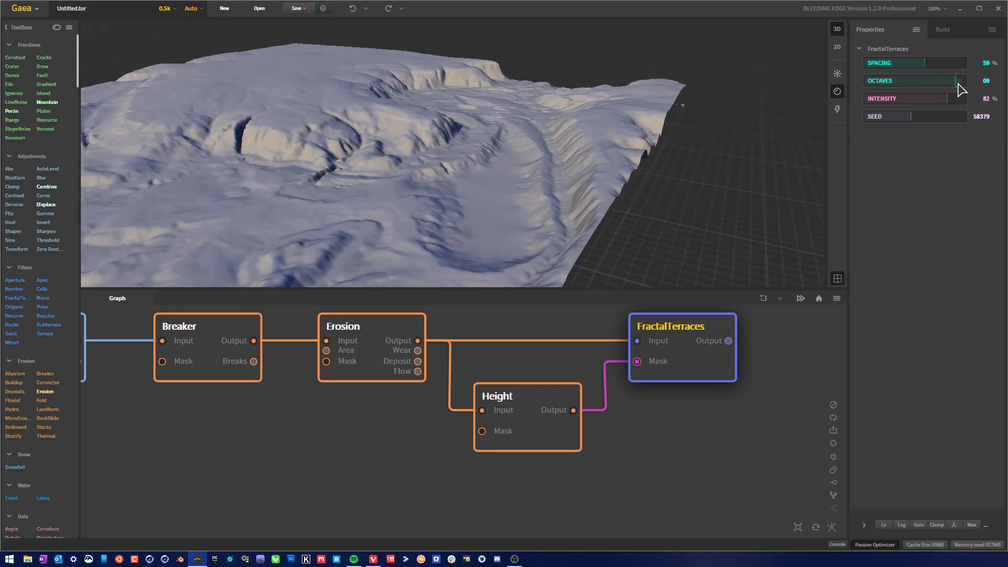
click(890, 82)
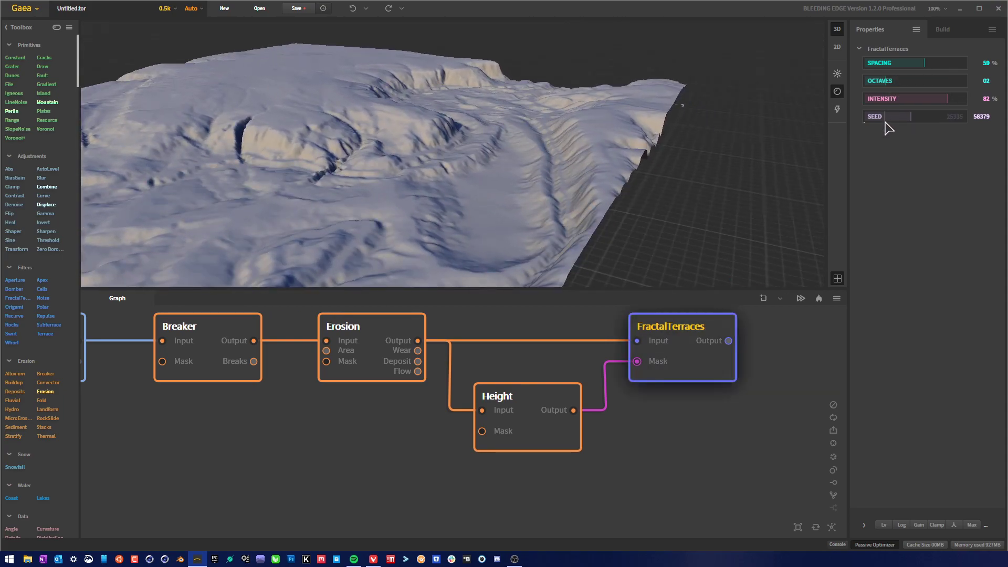
click(944, 81)
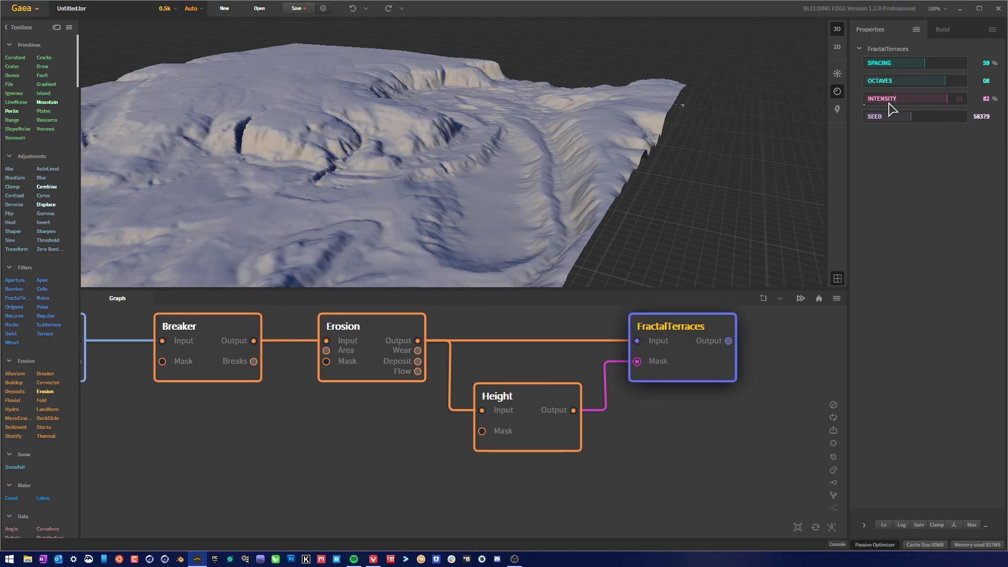
Compare FractalTerraces Intensity at 23% and 73% on the valley slopes and settle on 31%.
click(889, 101)
drag(565, 175, 562, 168)
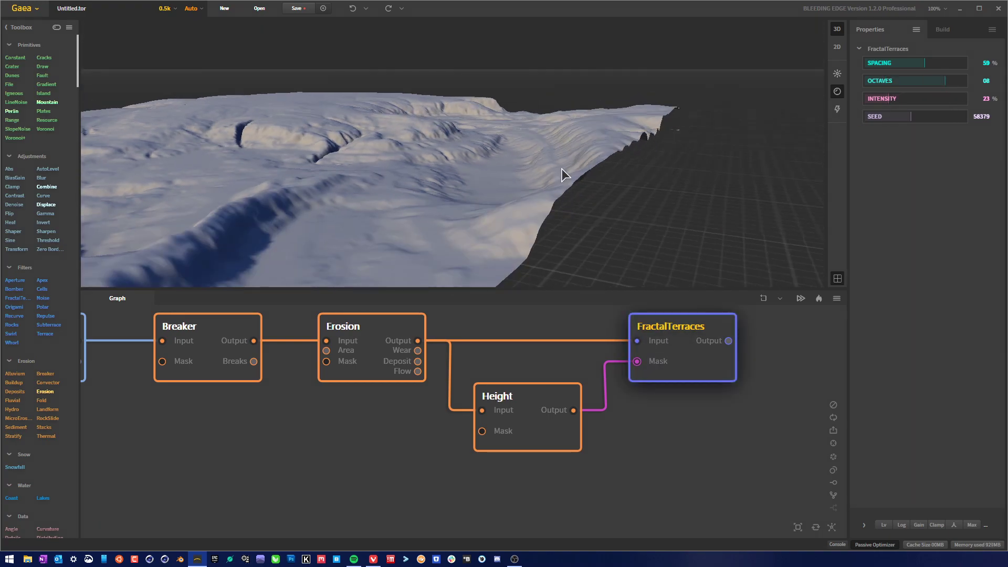
scroll(561, 168, up, 5)
mouse_move(624, 166)
mouse_down()
mouse_move(604, 168)
mouse_move(680, 180)
mouse_move(626, 186)
mouse_up()
scroll(679, 180, down, 3)
scroll(679, 180, up, 2)
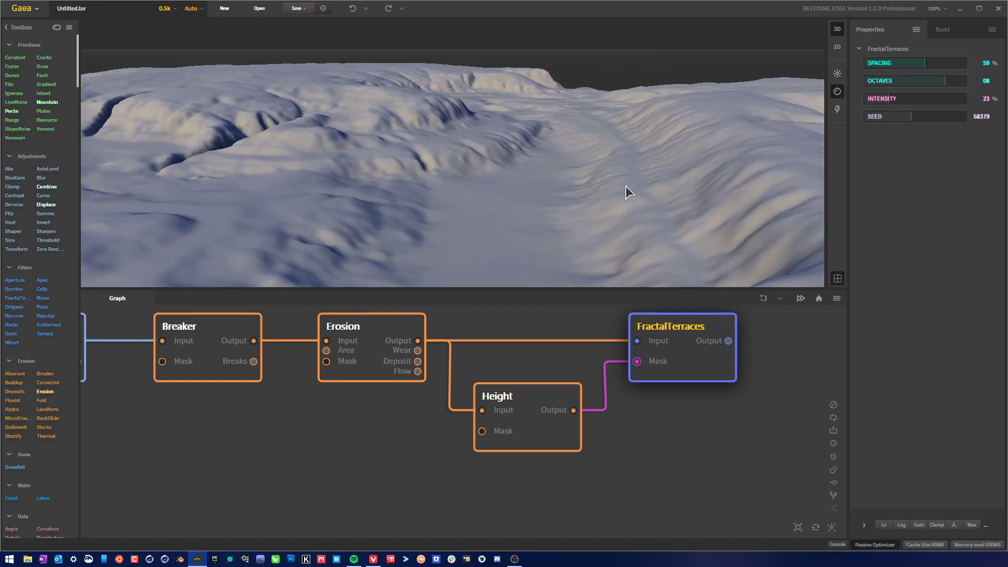
click(938, 99)
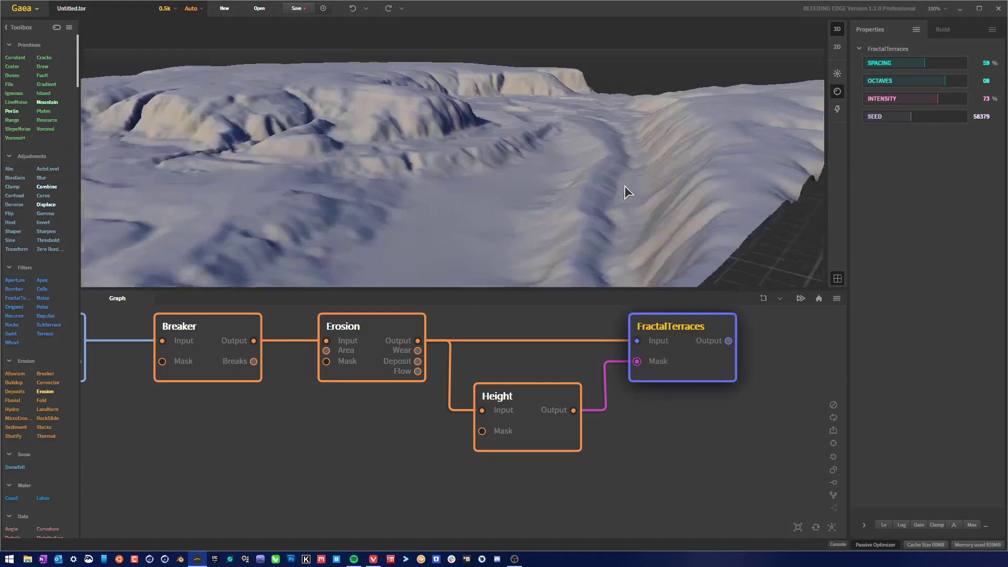
click(897, 102)
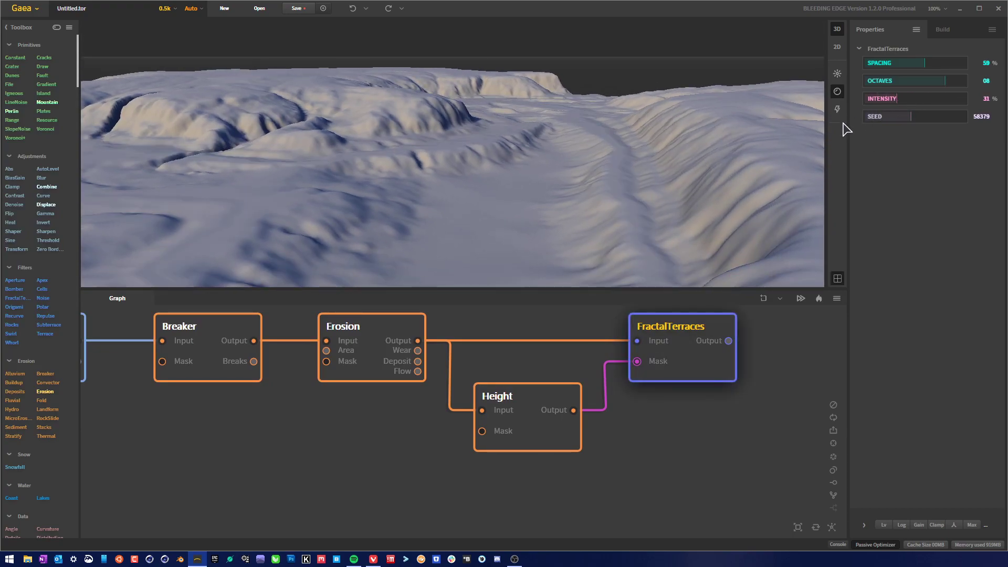
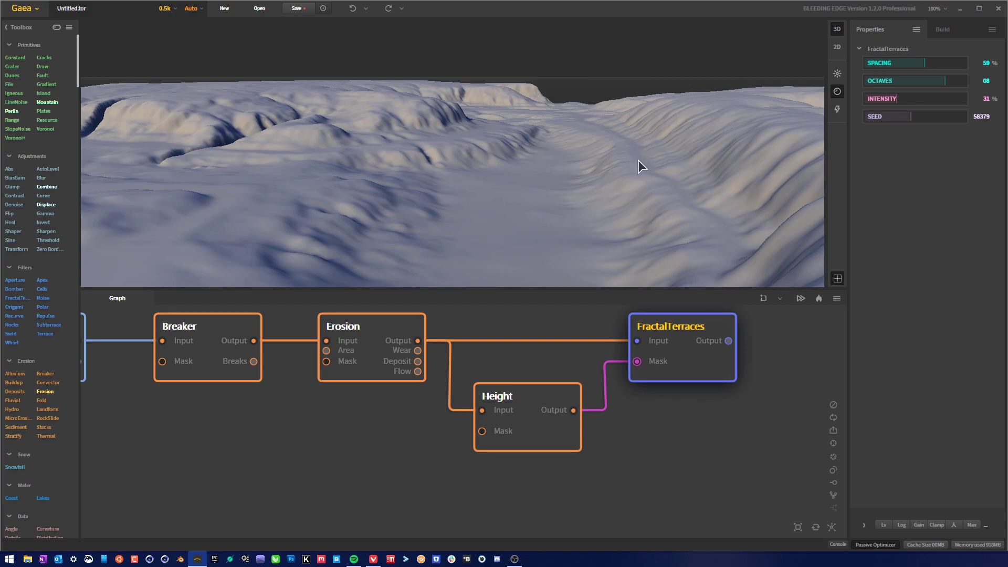
Examine the subtly terraced valley and cliffs up close and across the whole terrain.
drag(635, 242, 597, 123)
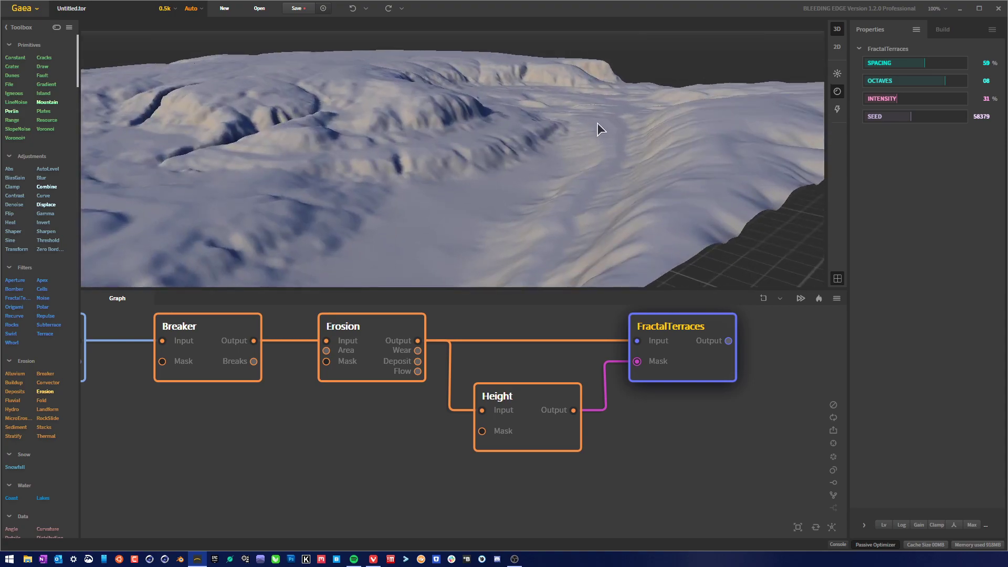
drag(565, 218, 600, 258)
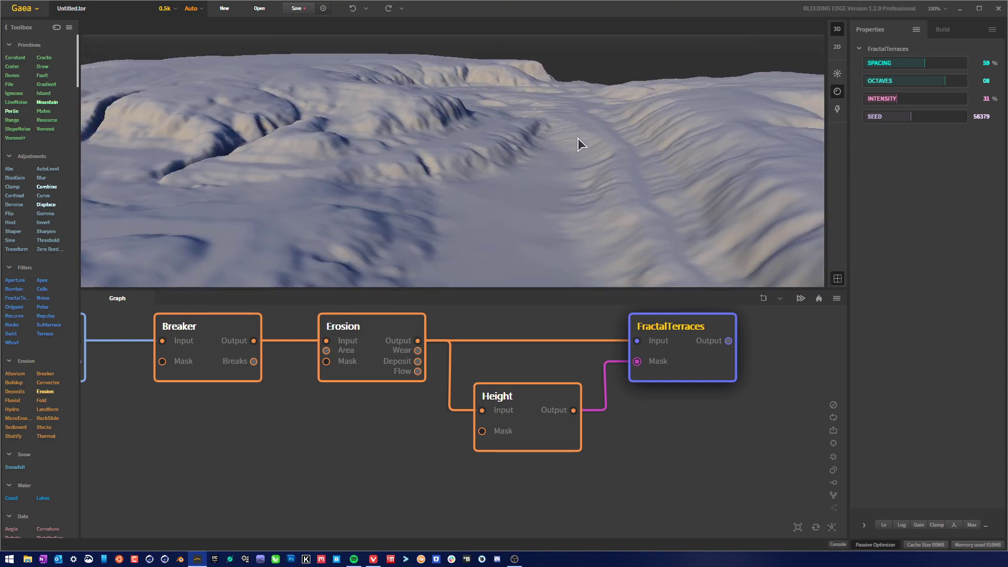
drag(582, 159, 571, 184)
scroll(464, 137, down, 5)
scroll(502, 149, up, 4)
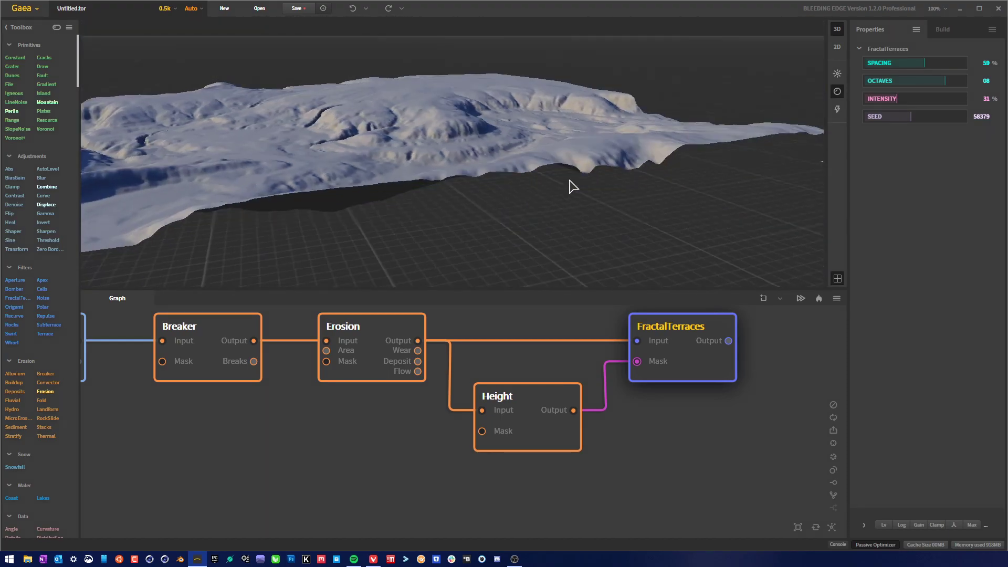
drag(468, 174, 632, 243)
scroll(592, 239, down, 5)
drag(702, 423, 494, 424)
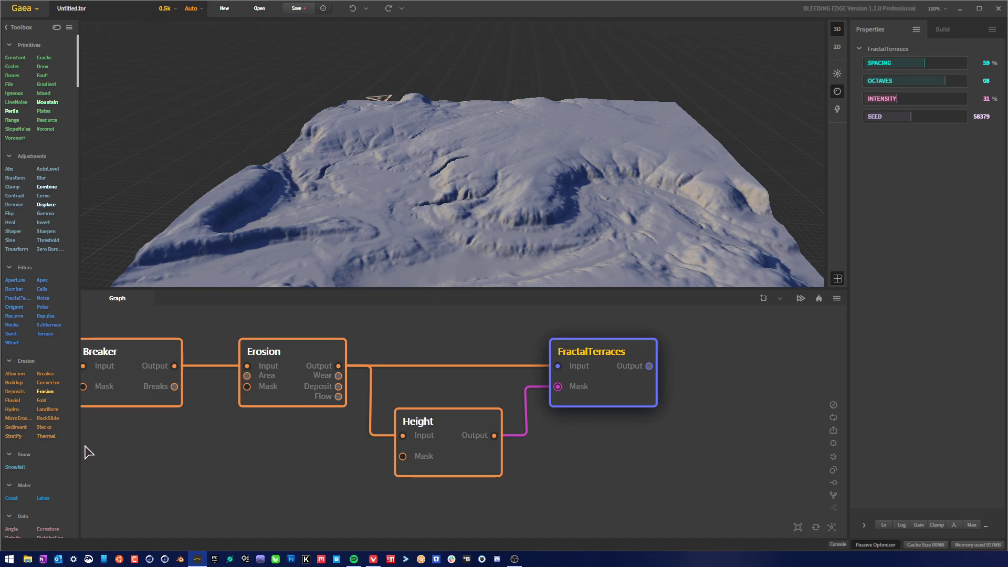
Add a Sediment node after FractalTerraces, line it up with the chain, and check how it fills the valley.
drag(17, 427, 714, 380)
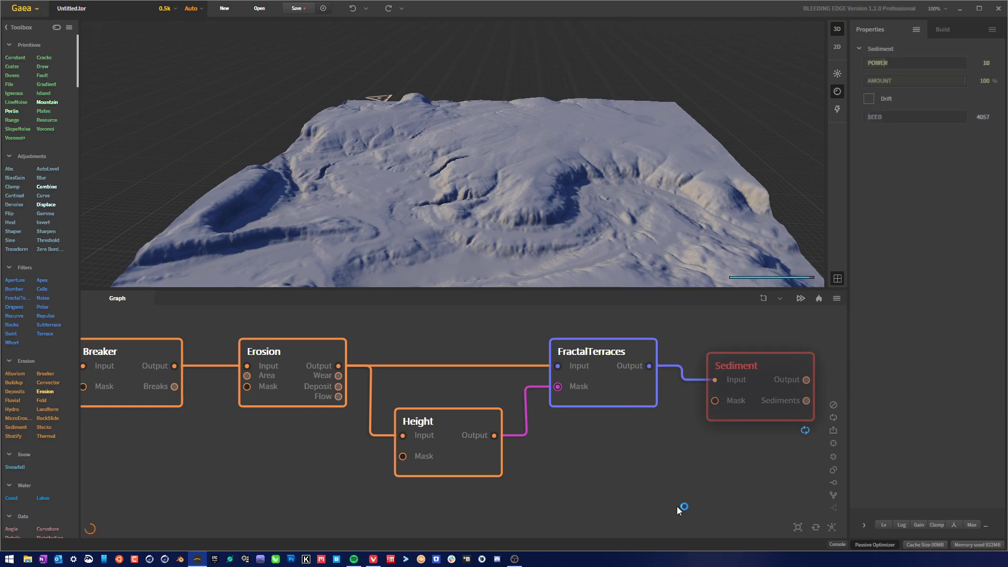
drag(764, 410, 751, 395)
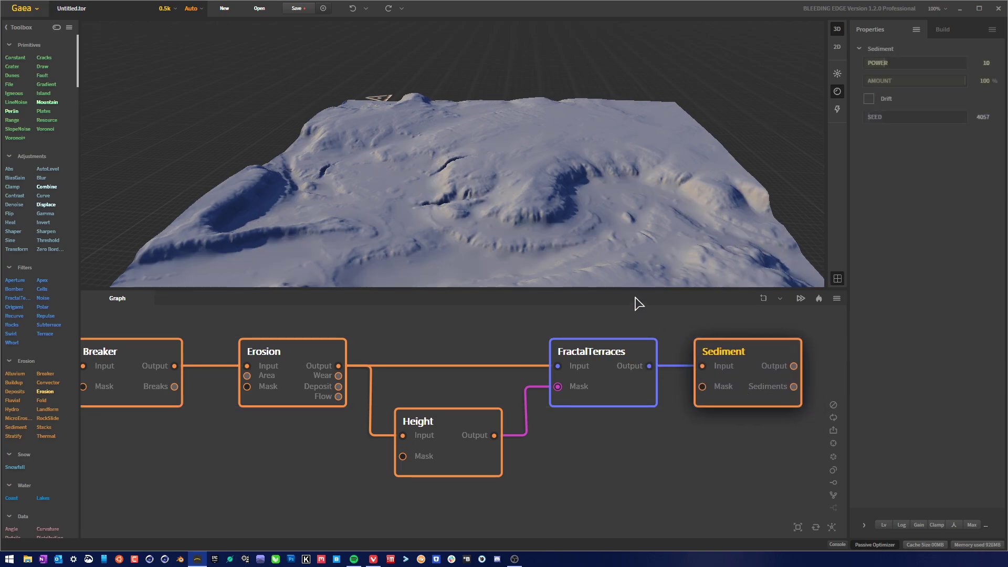
drag(611, 286, 526, 188)
drag(648, 199, 614, 196)
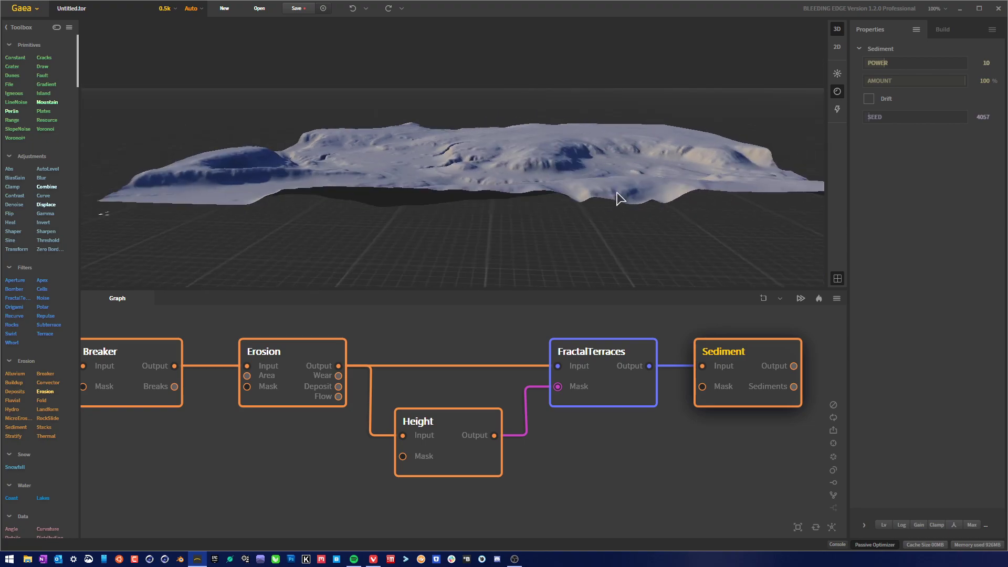
scroll(600, 232, up, 5)
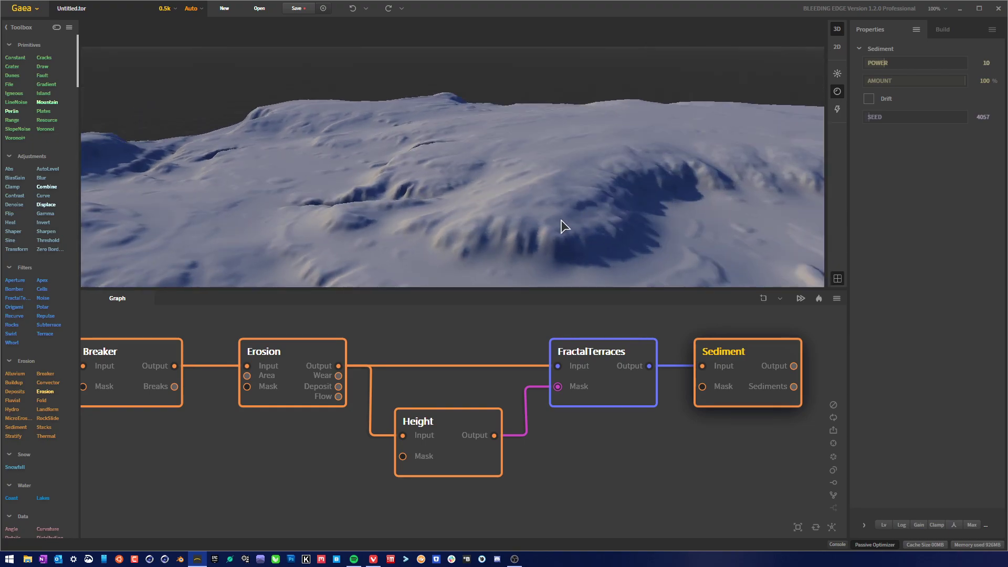
drag(562, 224, 551, 209)
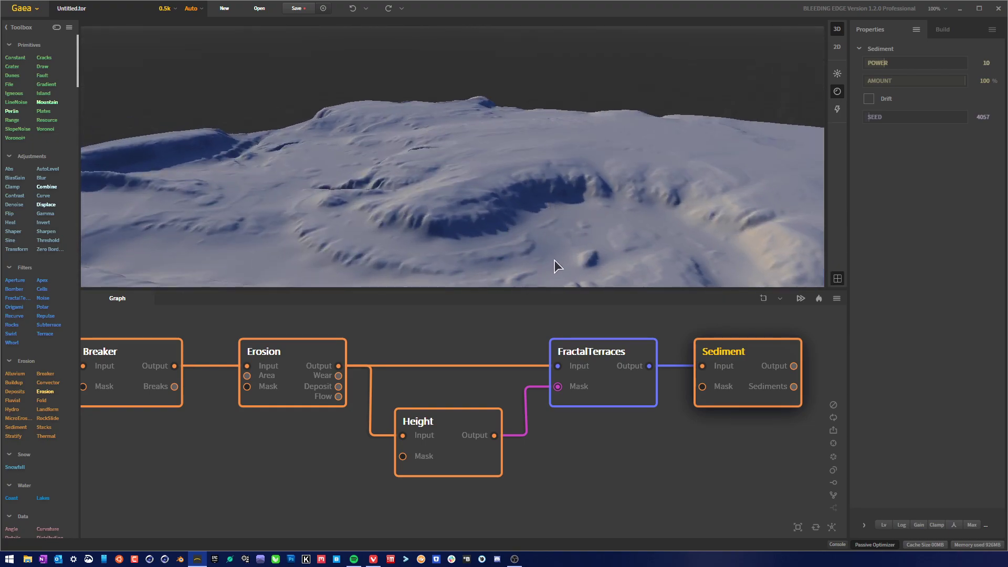
Try the Sediment node's Drift option at 20% Strength, inspect the terrain, and turn Drift off again.
click(869, 99)
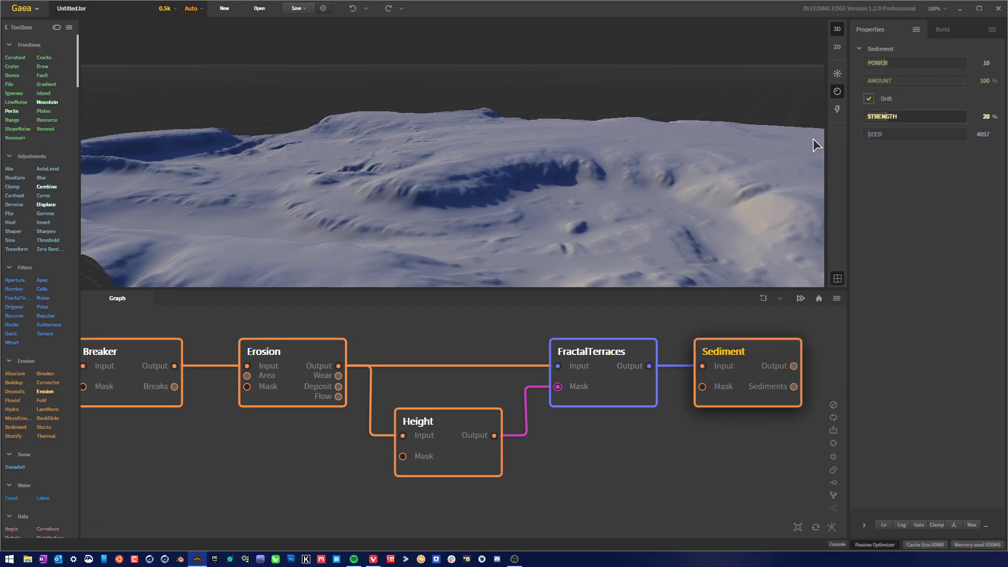
scroll(559, 211, down, 3)
scroll(551, 212, down, 3)
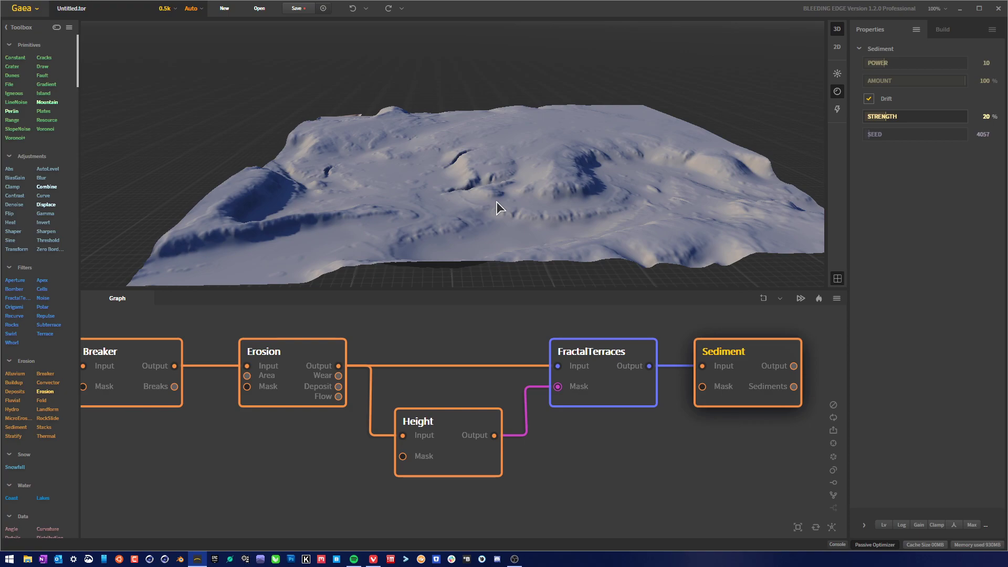
drag(603, 221, 561, 156)
scroll(600, 228, up, 3)
scroll(568, 218, down, 2)
scroll(579, 185, down, 3)
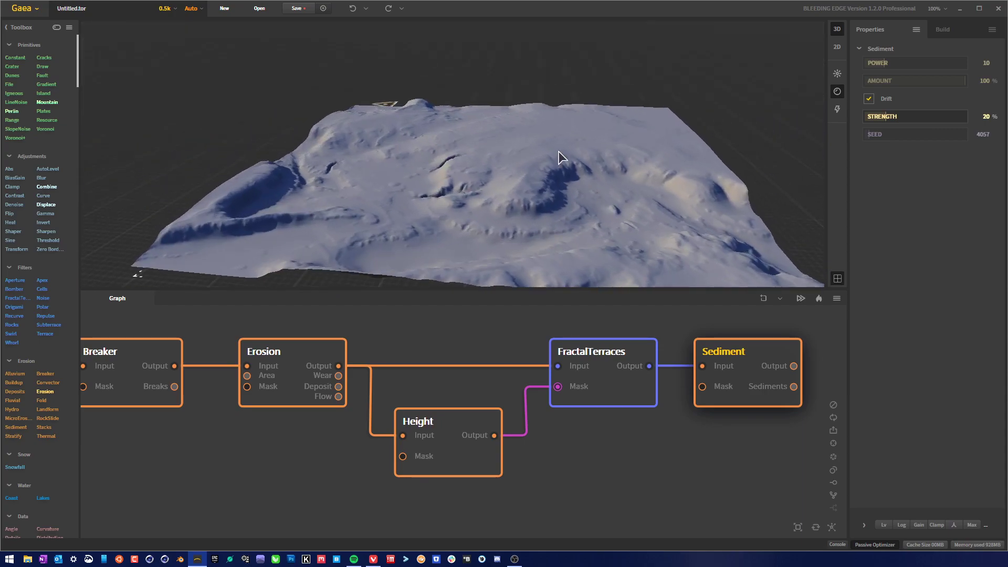
click(869, 100)
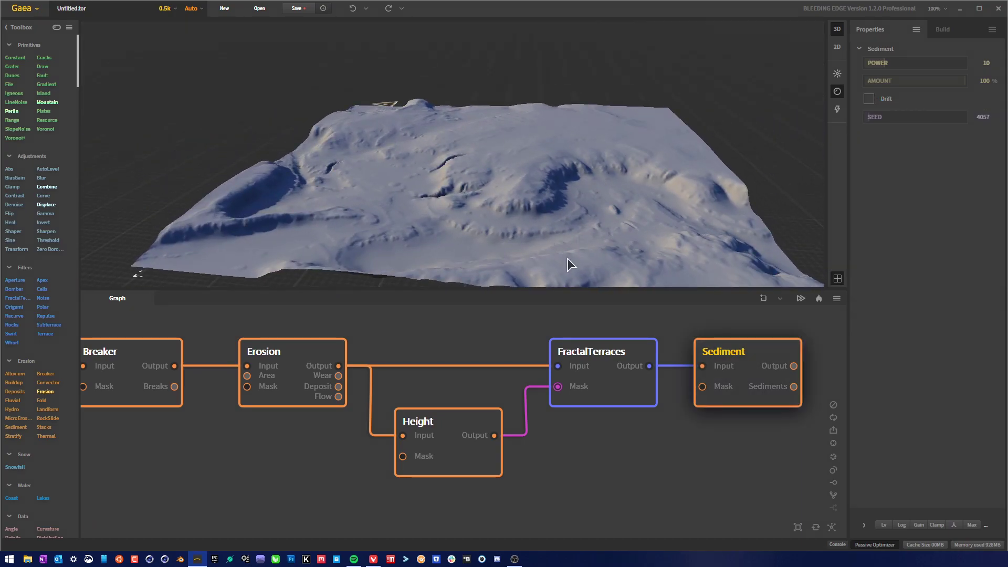
Delete the Sediment node from the end of the graph.
mouse_move(606, 188)
mouse_down()
mouse_move(609, 149)
mouse_move(611, 205)
mouse_up()
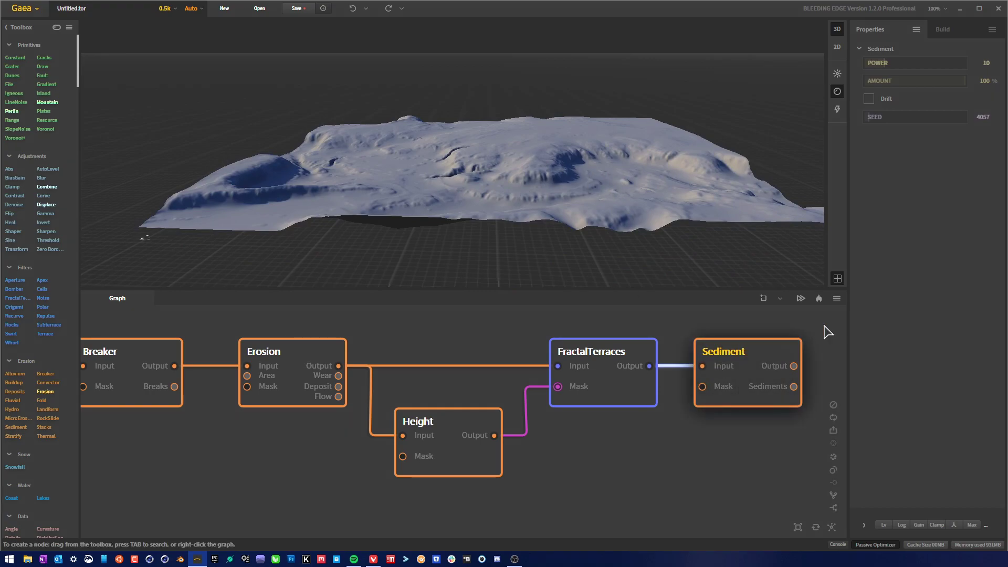
key(Delete)
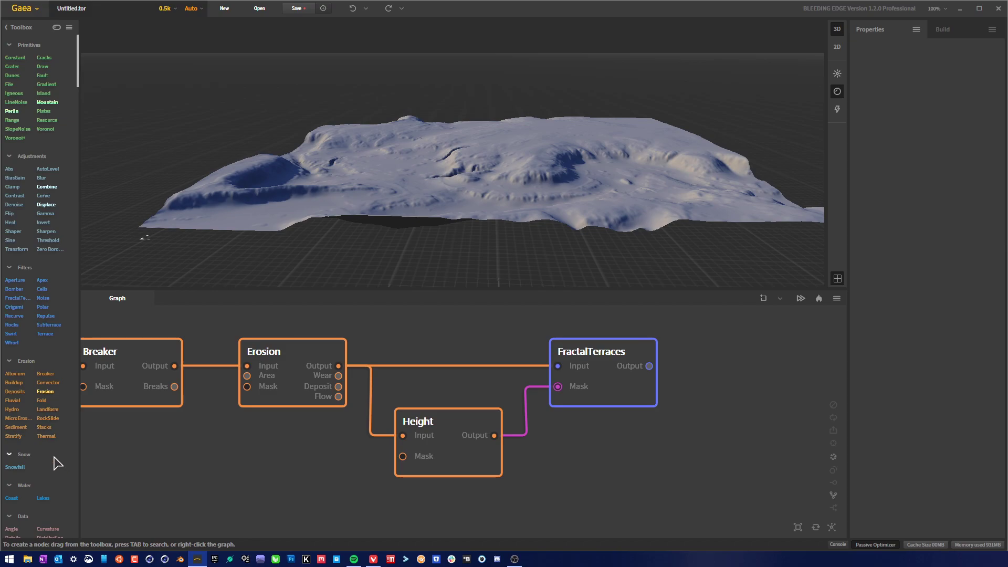
scroll(514, 205, up, 5)
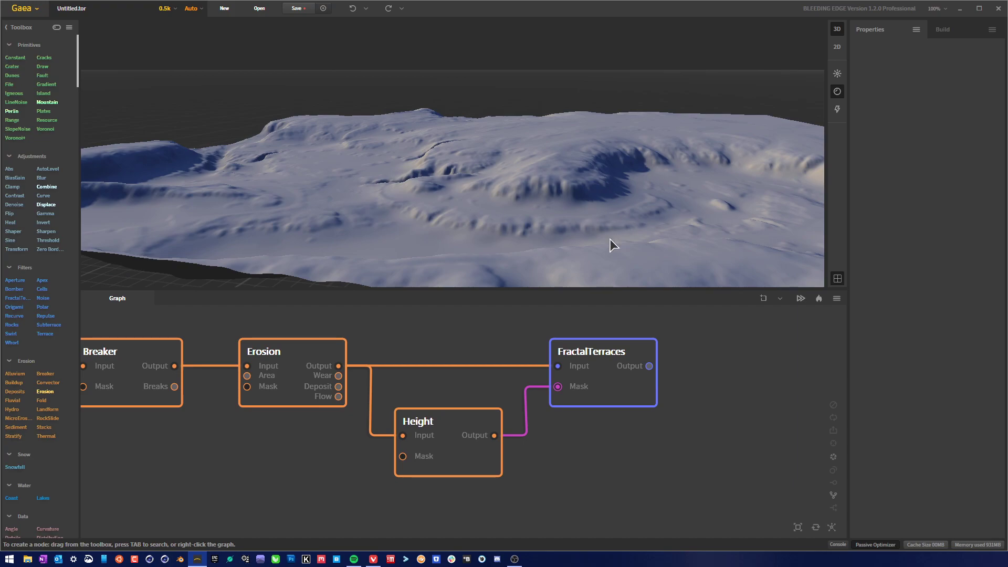
drag(610, 238, 454, 264)
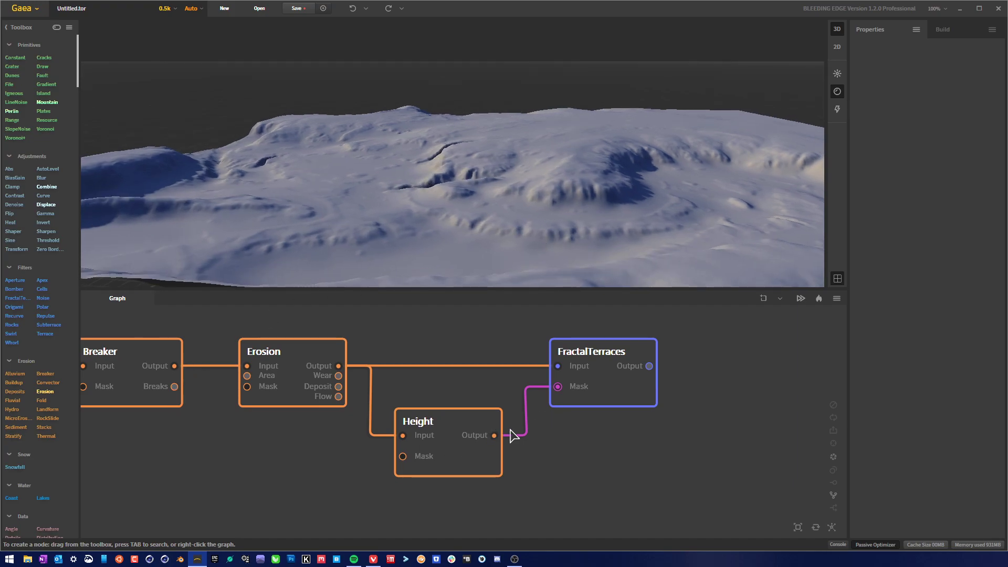
Add a MicroErosion node after FractalTerraces, aligned with it, and check the fine erosion on the terrain.
click(617, 381)
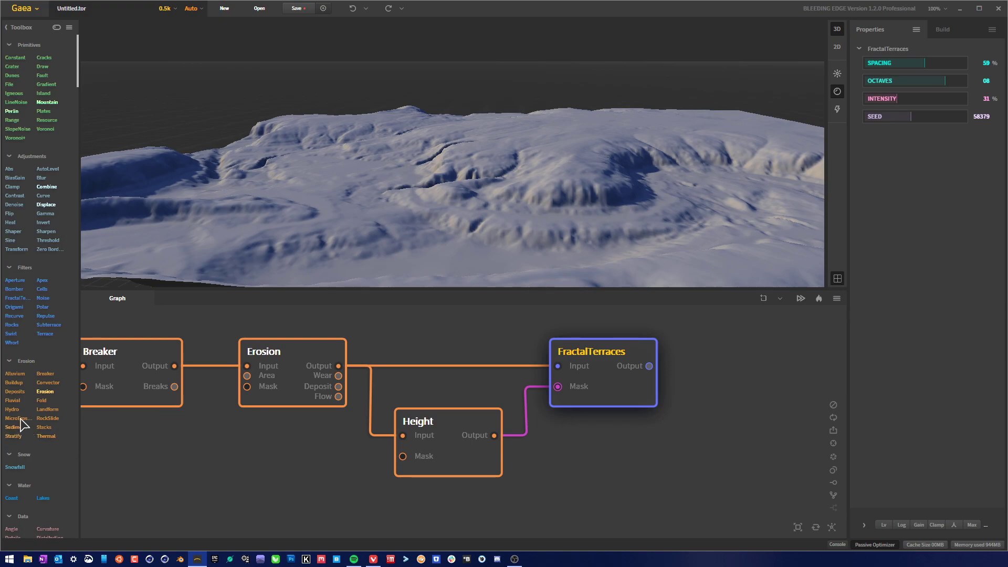
drag(17, 418, 714, 383)
drag(779, 409, 766, 394)
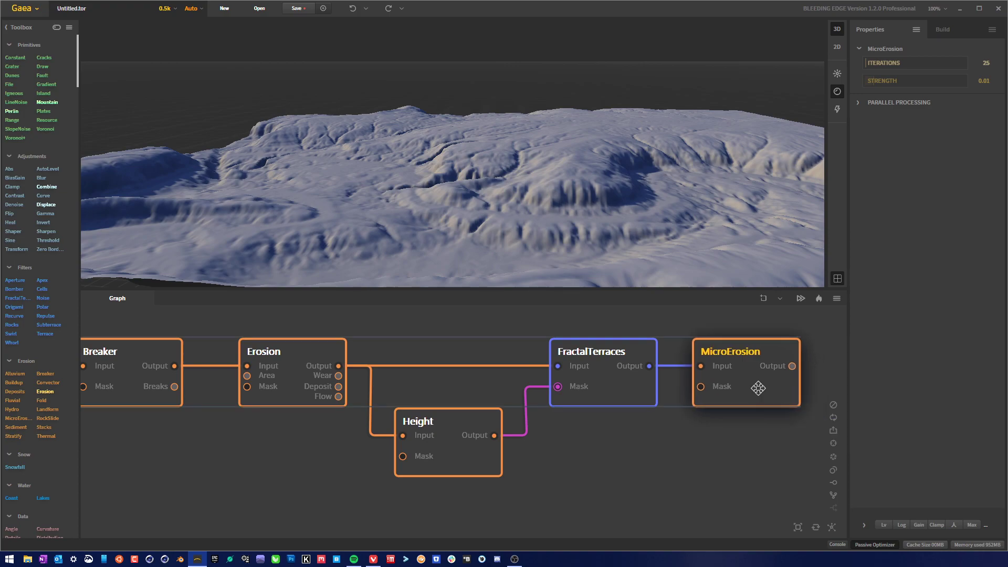
drag(636, 228, 626, 190)
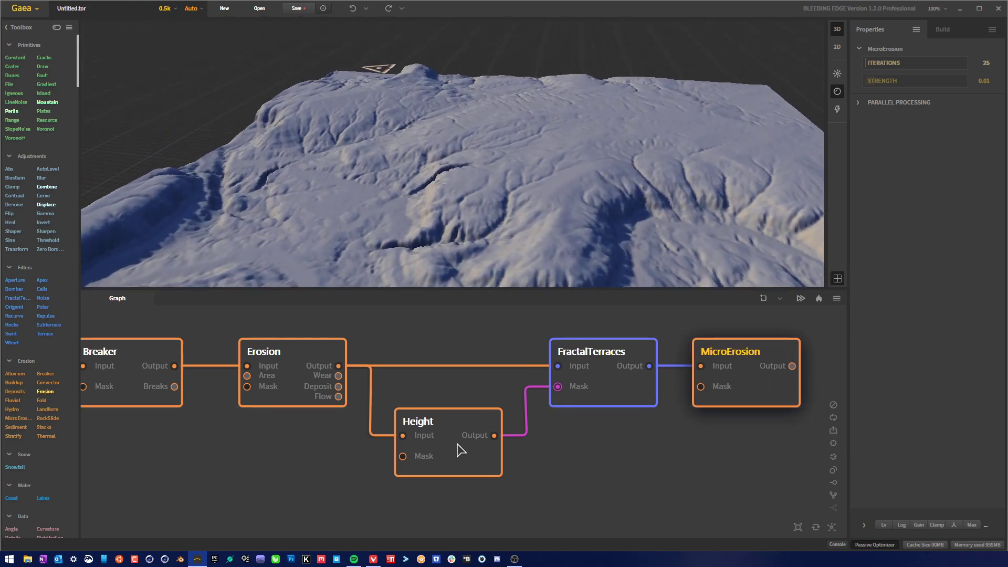
Feed the Height output into the MicroErosion mask and compare the result with the FractalTerraces output.
drag(495, 436, 700, 386)
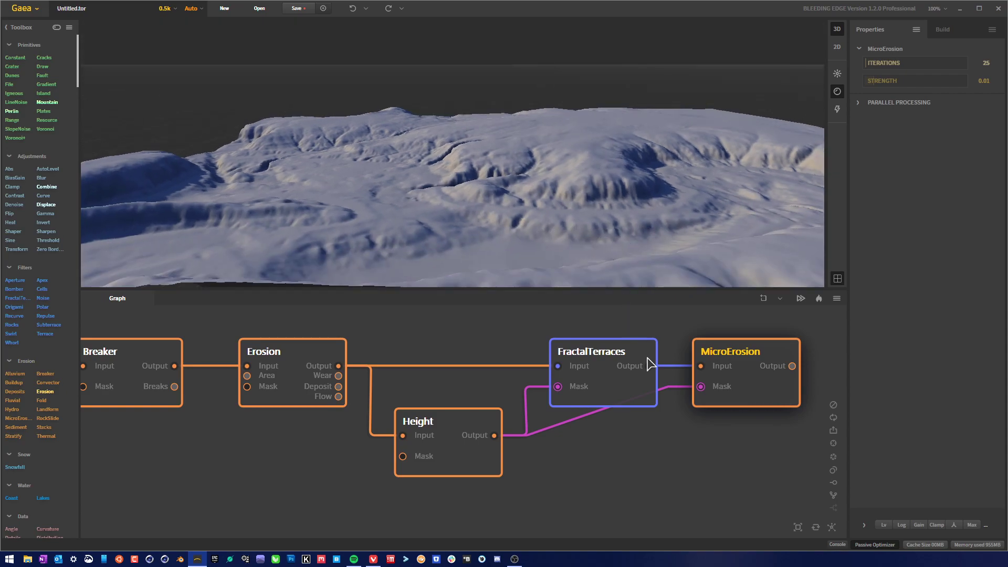
click(624, 386)
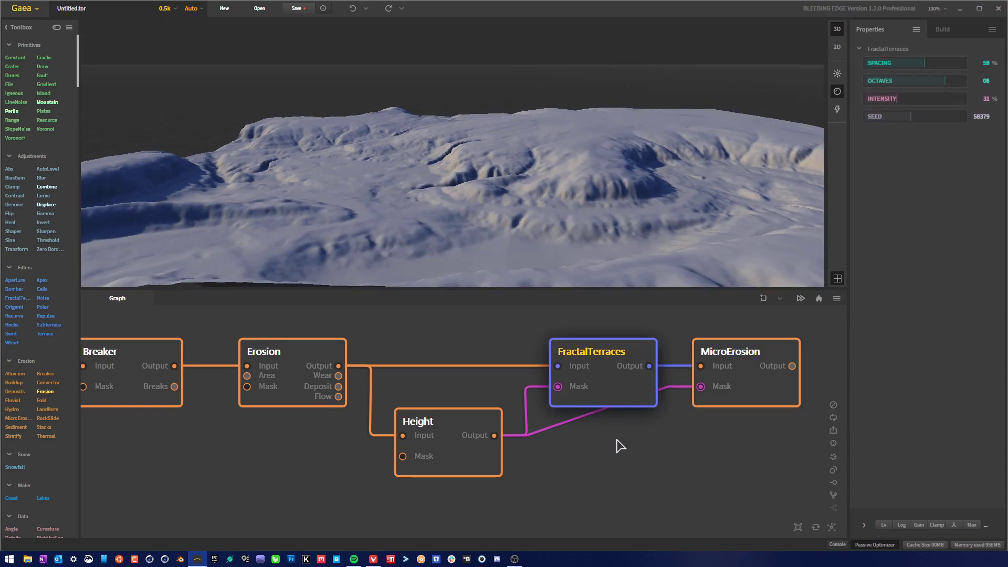
click(751, 391)
Examine the height-masked MicroErosion on the cliffs and valley slopes, up close and across the whole terrain.
drag(630, 227, 604, 217)
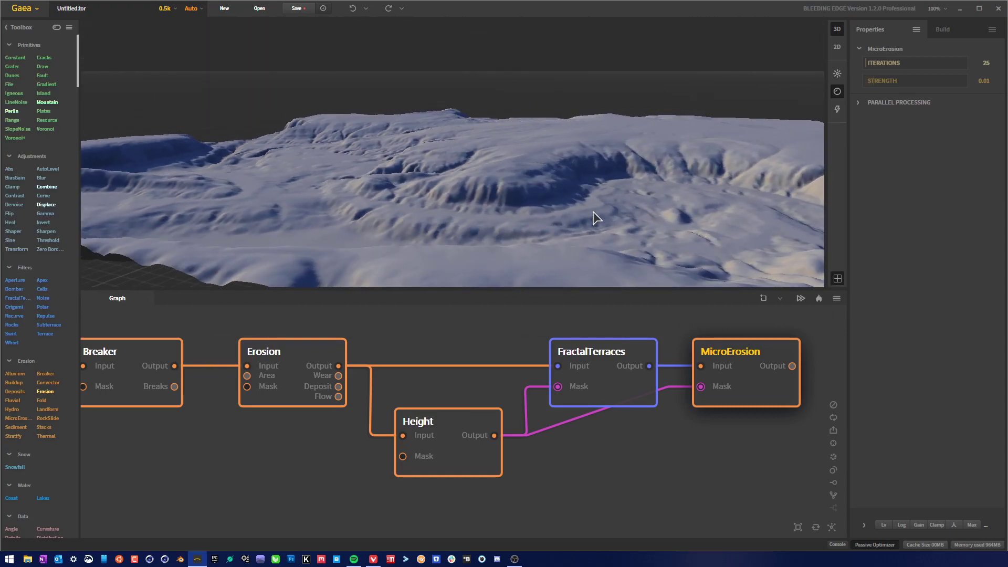
scroll(624, 221, up, 3)
scroll(622, 219, down, 3)
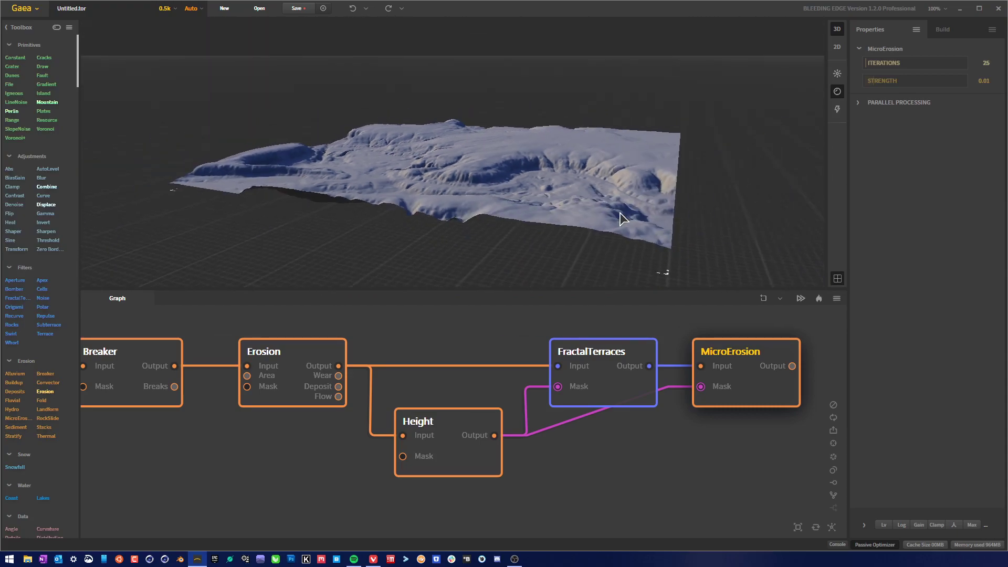
drag(621, 218, 740, 177)
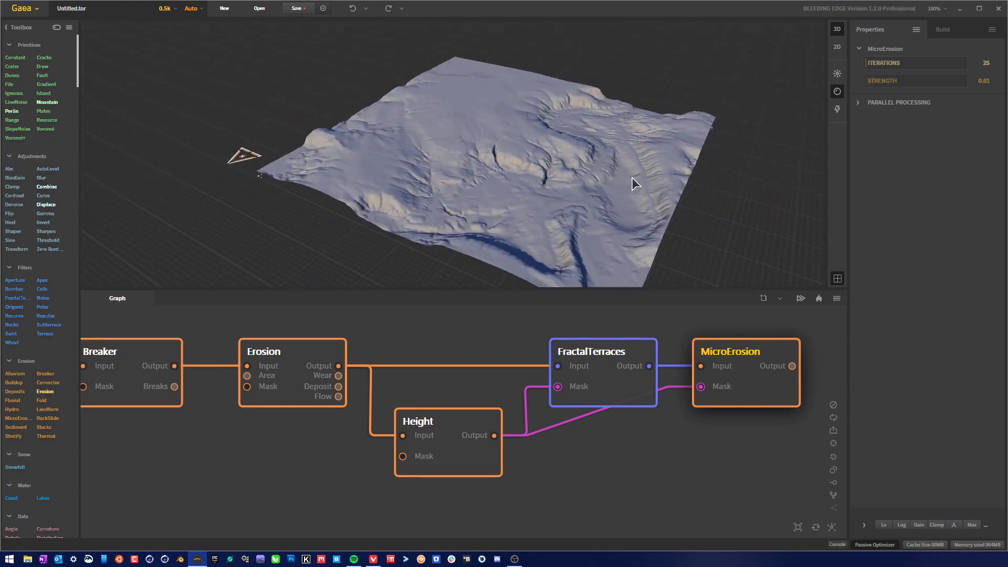
drag(632, 178, 587, 237)
scroll(582, 219, up, 3)
scroll(520, 232, up, 3)
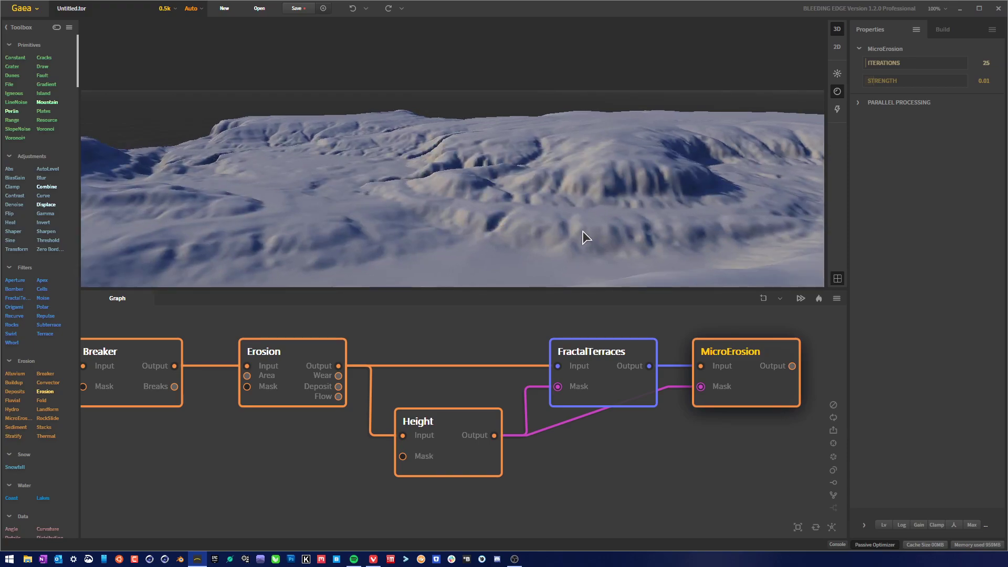
drag(703, 225, 635, 199)
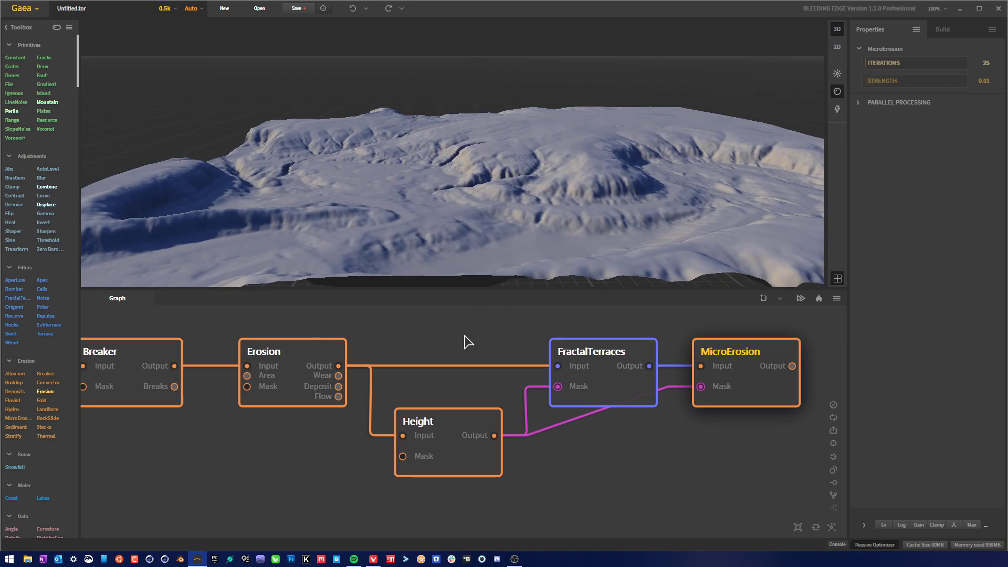
Set the preview resolution to 1k and inspect the recomputed cliffs and valley from several angles.
scroll(524, 352, down, 4)
scroll(492, 336, down, 1)
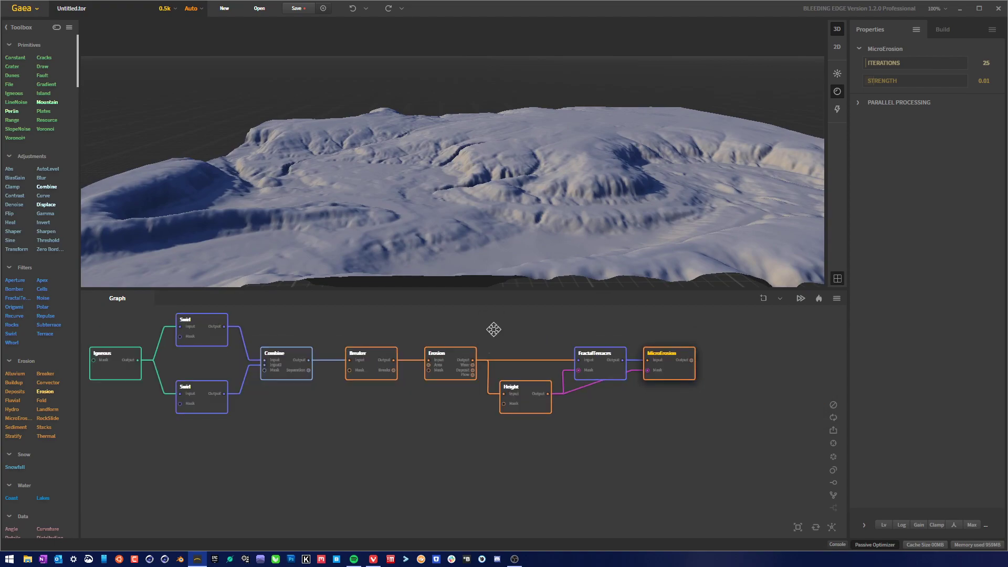
middle_drag(494, 329, 508, 371)
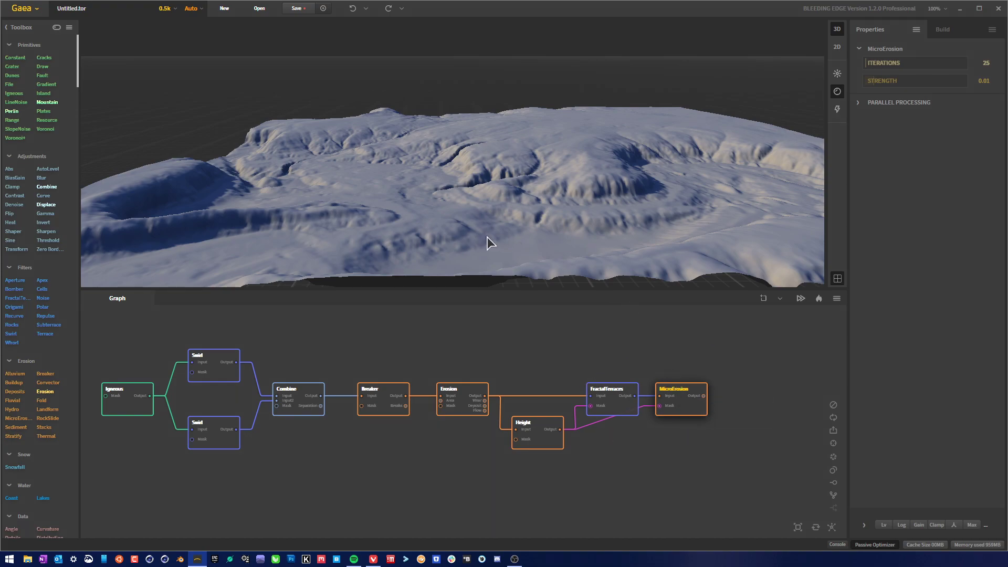
drag(690, 190, 618, 203)
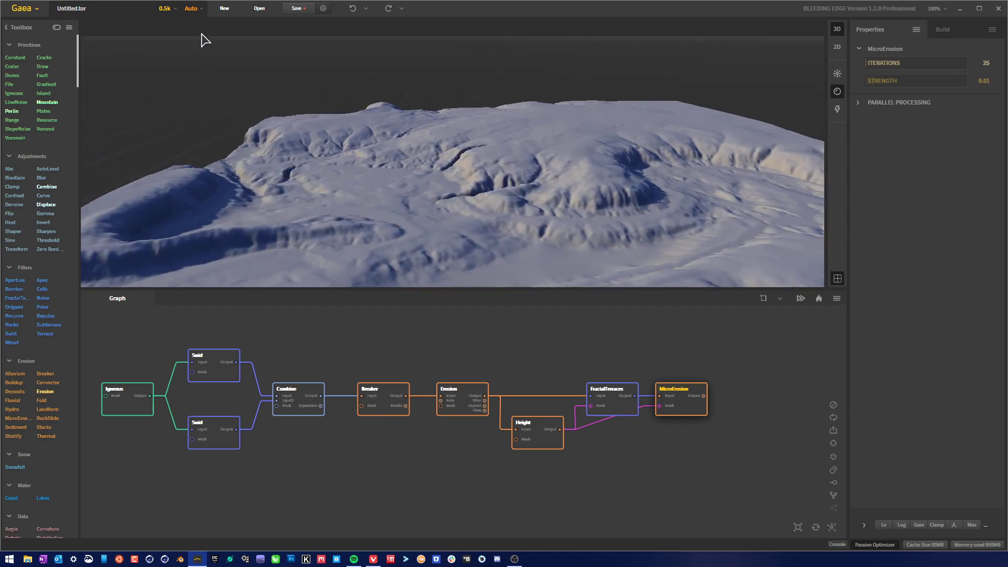
click(173, 6)
click(164, 36)
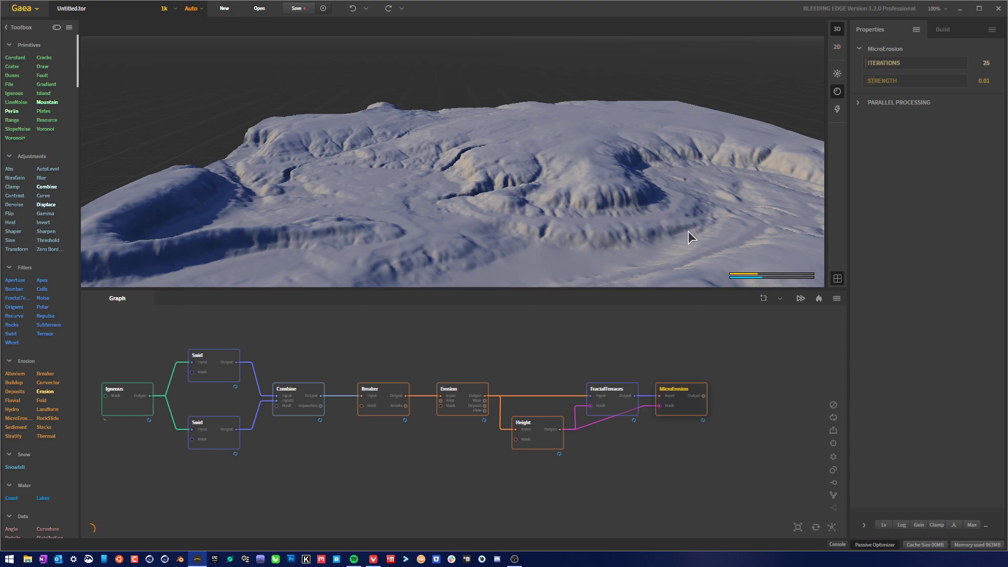
drag(624, 229, 416, 227)
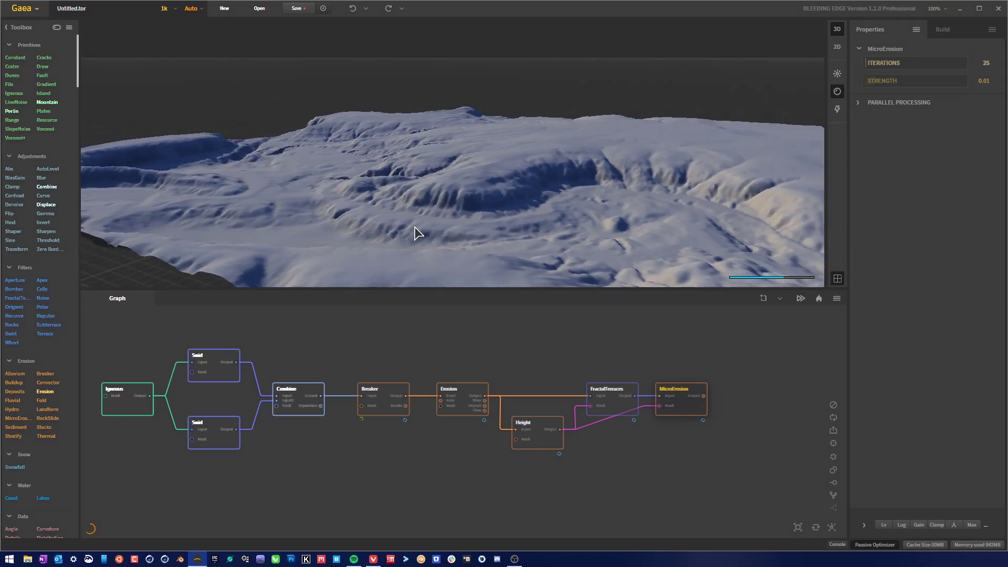
drag(525, 227, 572, 203)
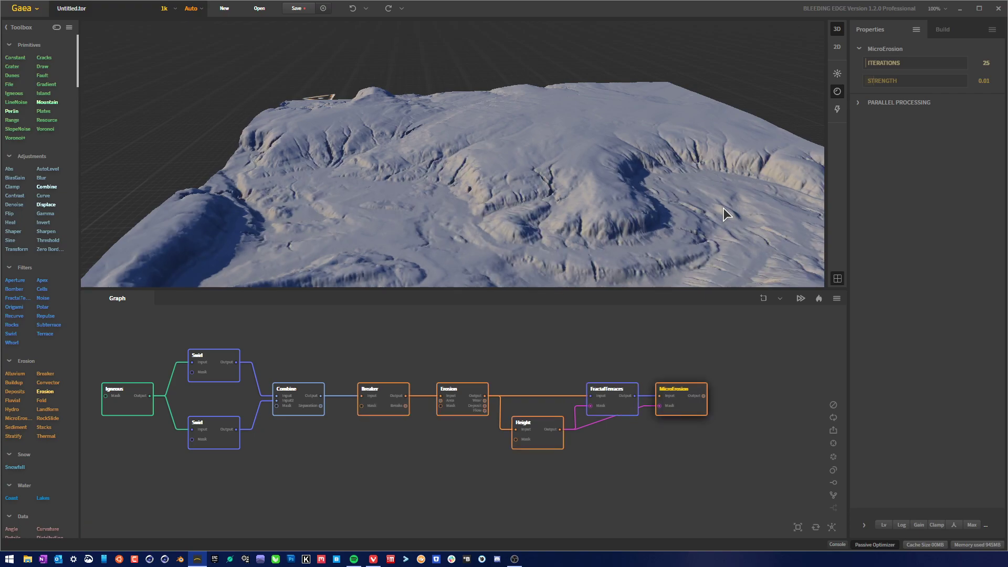
drag(724, 208, 554, 230)
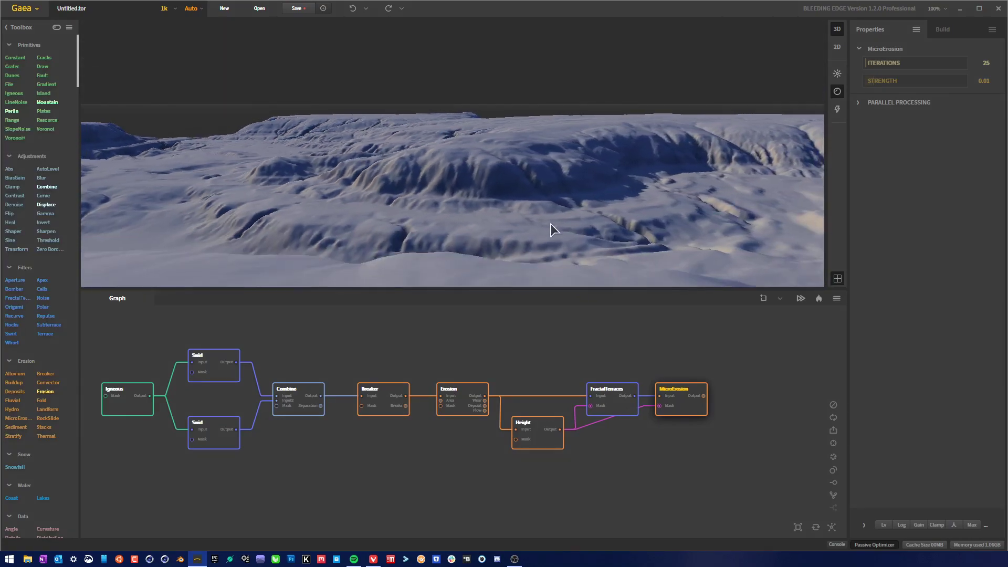
drag(488, 221, 507, 220)
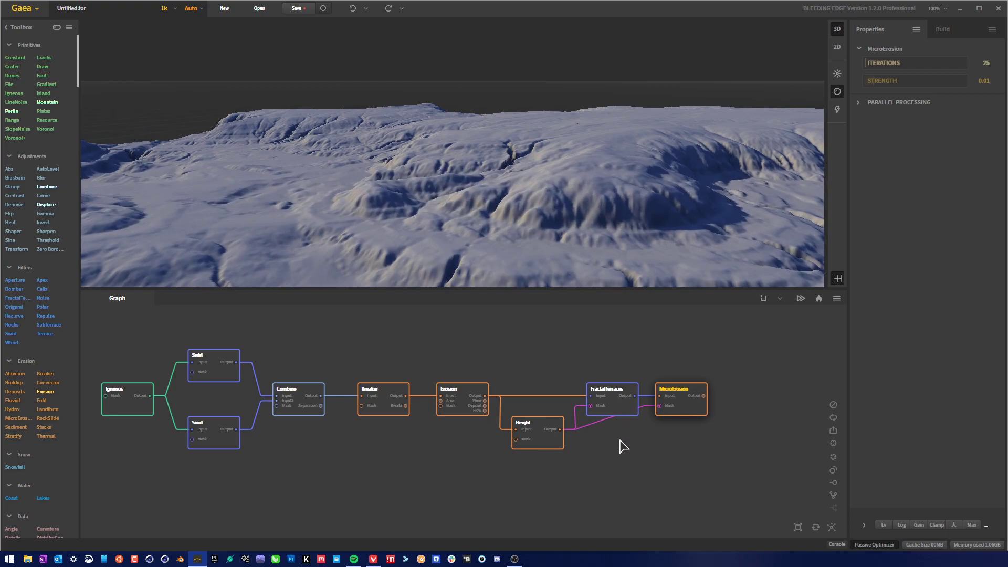
Compare the terrain before and after MicroErosion by switching between the FractalTerraces and MicroErosion outputs.
click(613, 400)
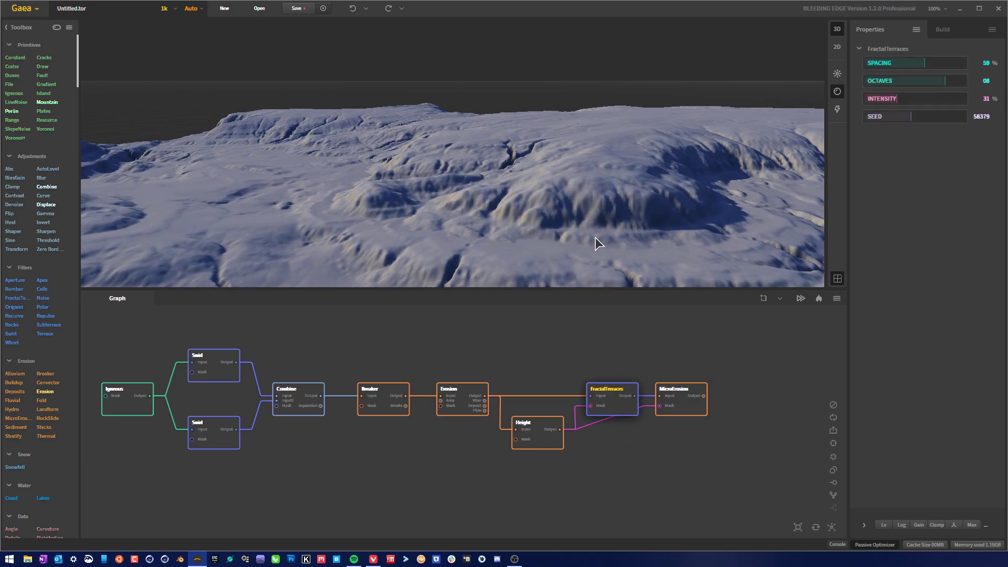
click(692, 408)
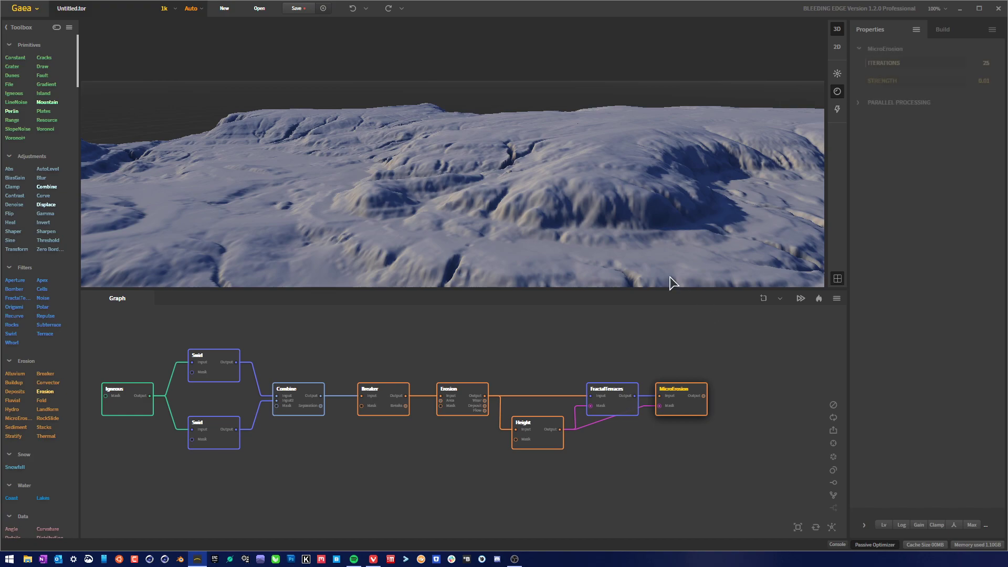
click(601, 413)
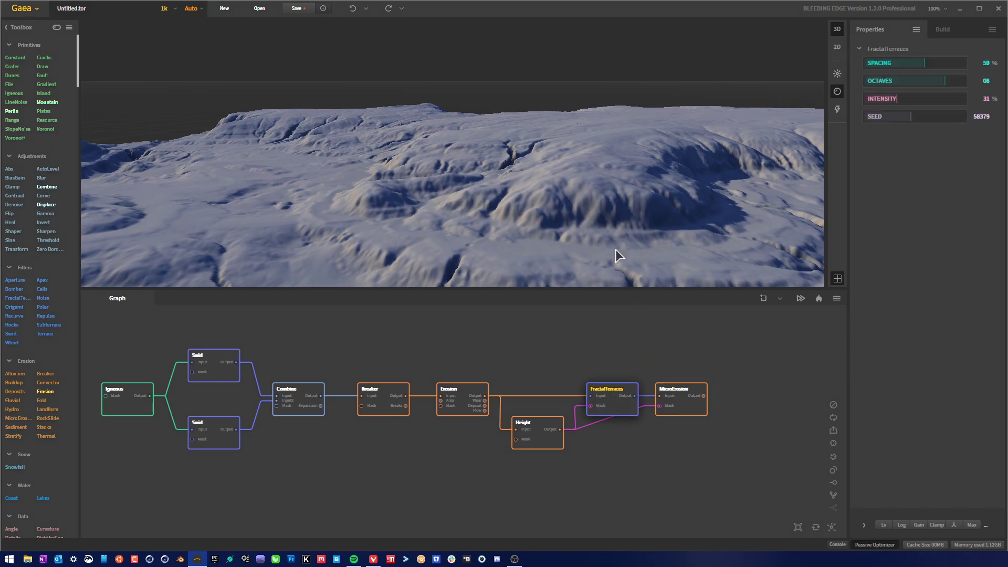
click(692, 413)
drag(635, 230, 492, 189)
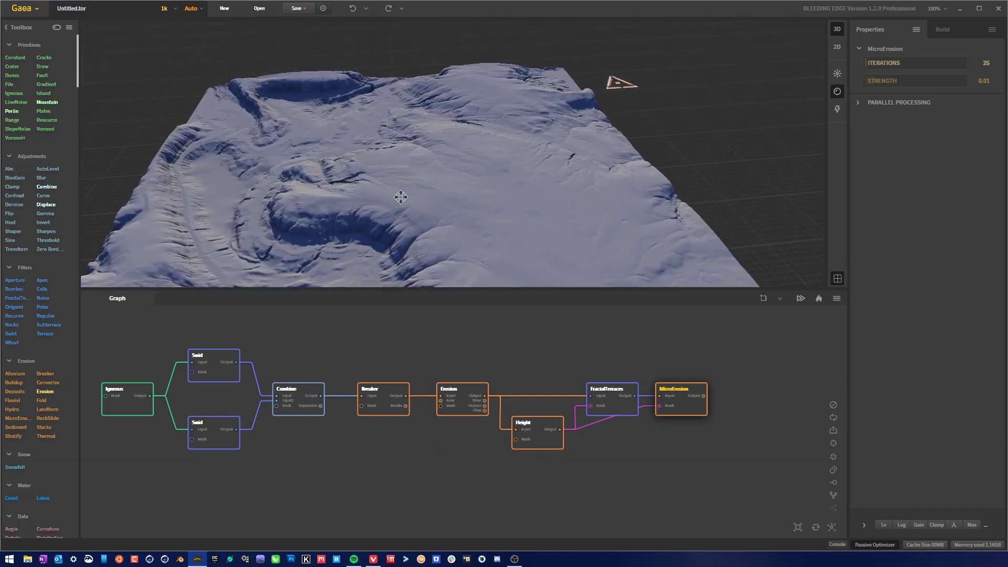
Examine the finished MicroErosion terrain all around, from the curved valley and cliffs up close to the whole landscape.
drag(401, 197, 497, 159)
drag(434, 256, 409, 272)
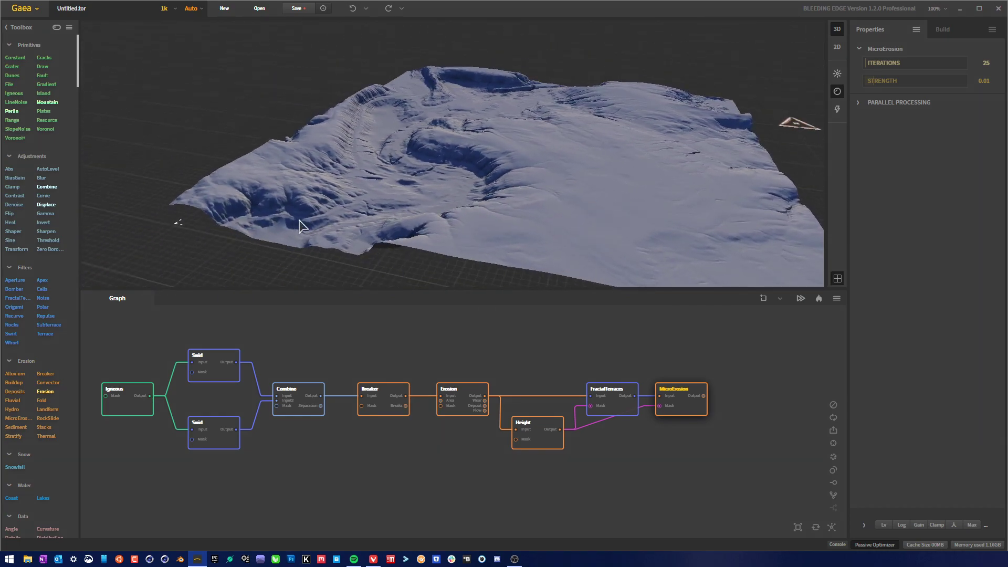
drag(446, 185, 414, 197)
drag(480, 76, 391, 200)
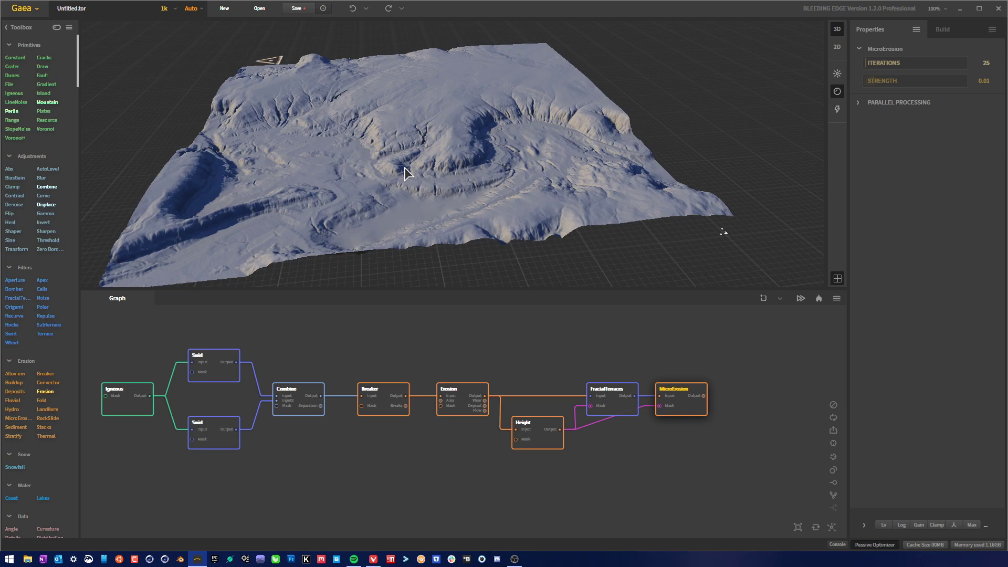
mouse_move(406, 167)
mouse_down()
mouse_move(506, 167)
mouse_move(410, 177)
mouse_up()
scroll(410, 177, up, 5)
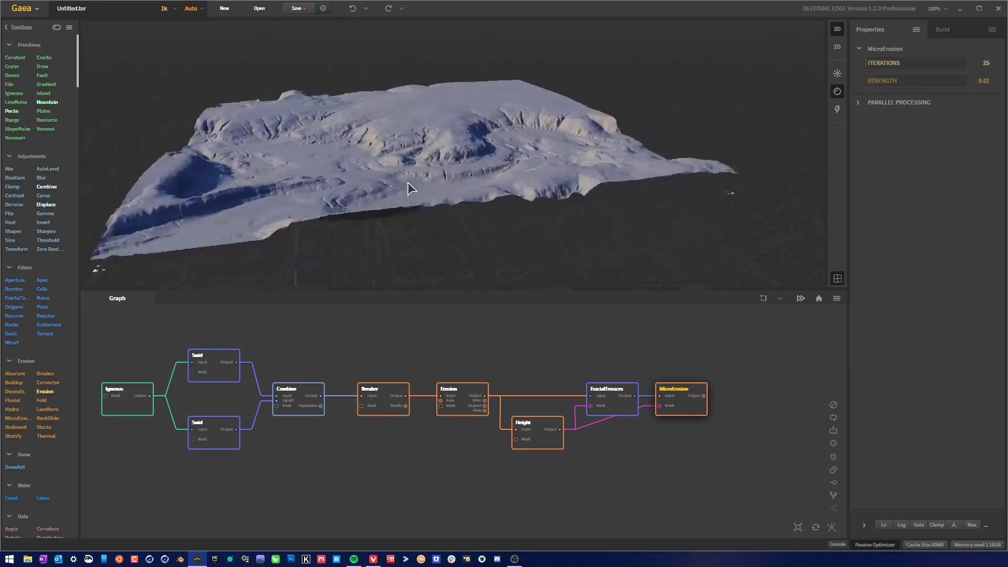
scroll(495, 165, up, 5)
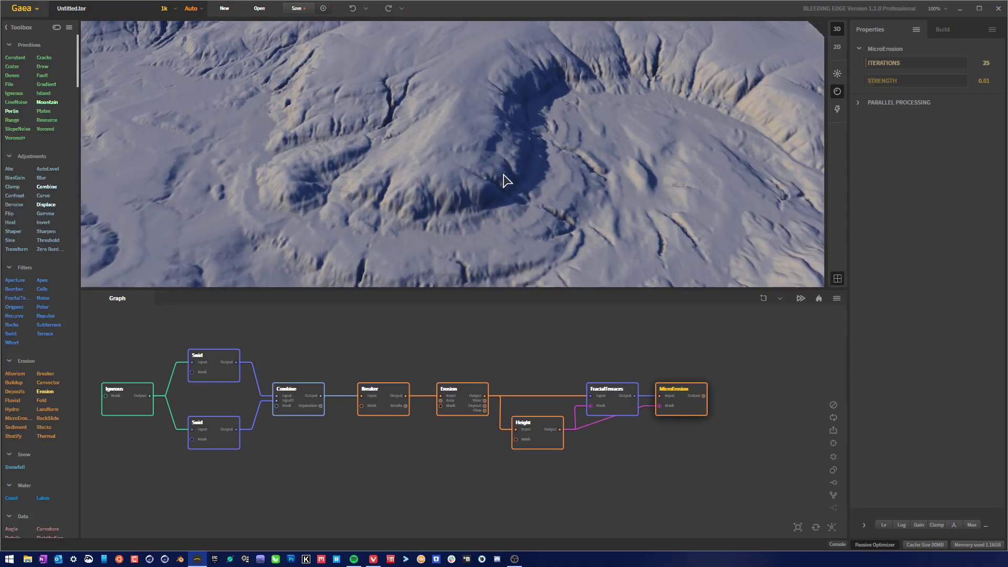
drag(501, 174, 553, 175)
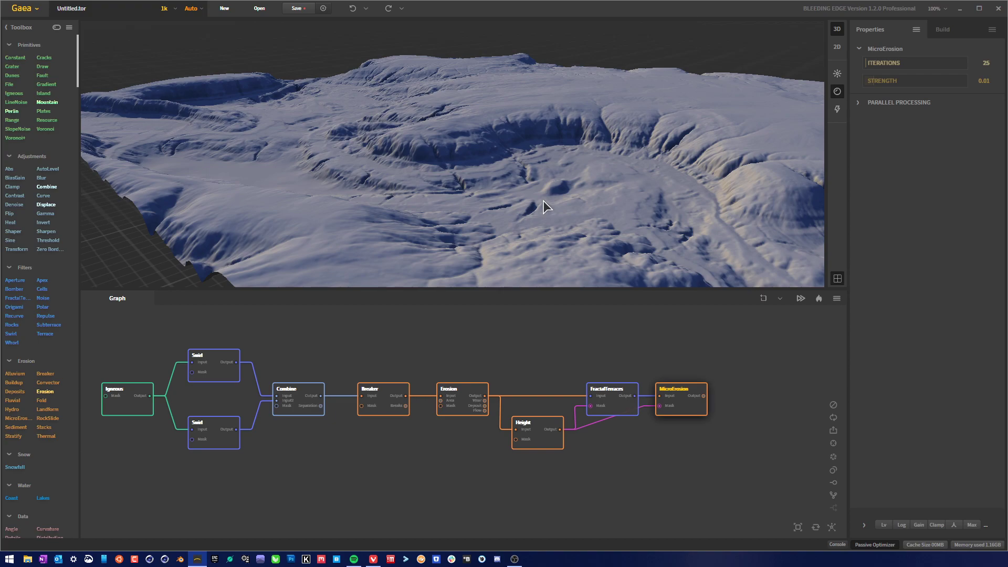
drag(543, 201, 650, 153)
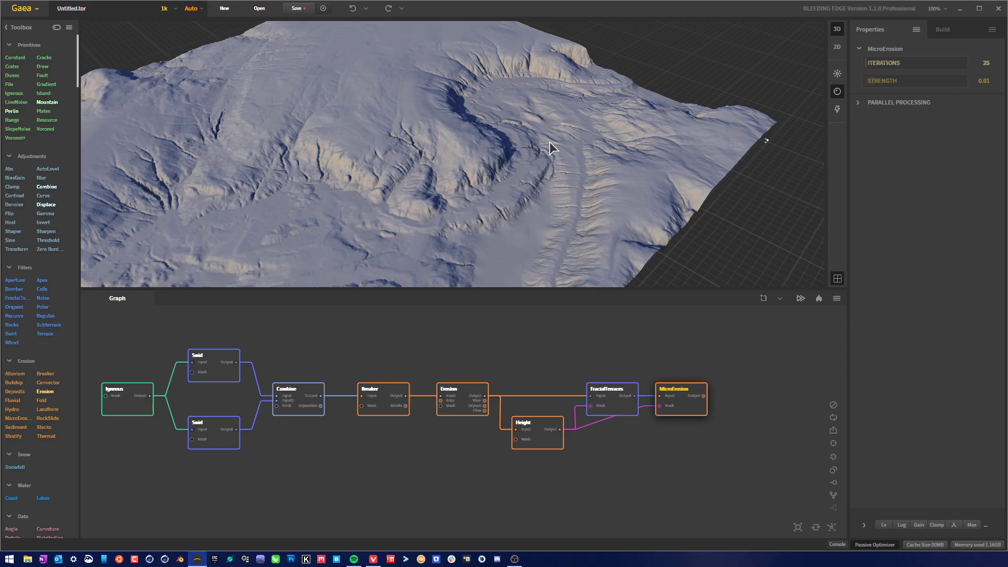
drag(549, 143, 488, 162)
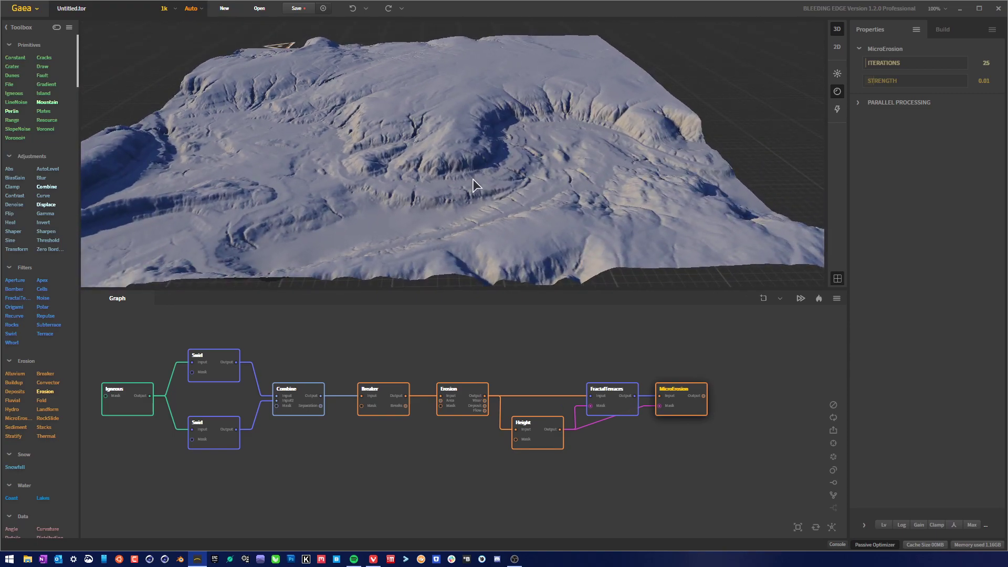
drag(499, 172, 581, 213)
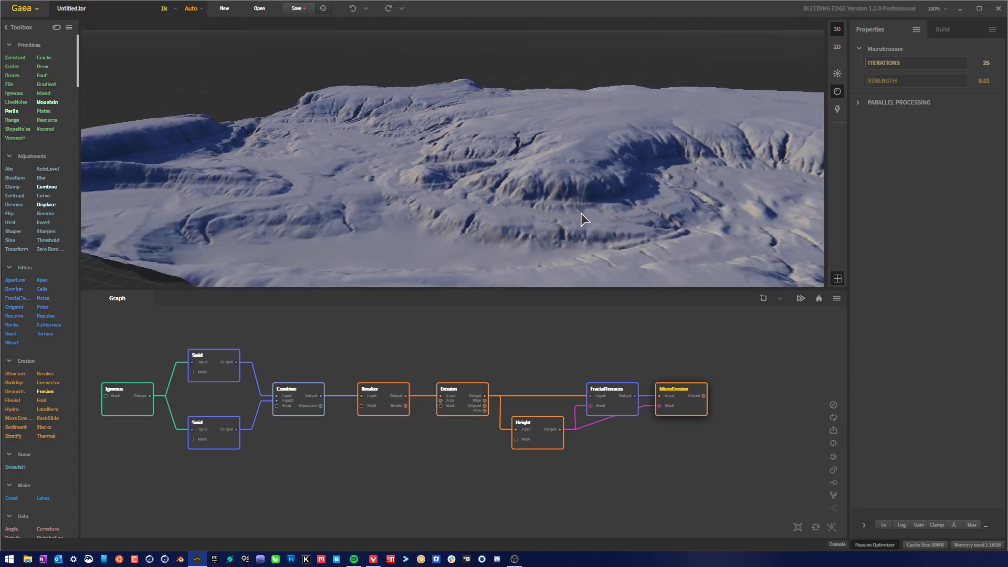
drag(622, 239, 505, 195)
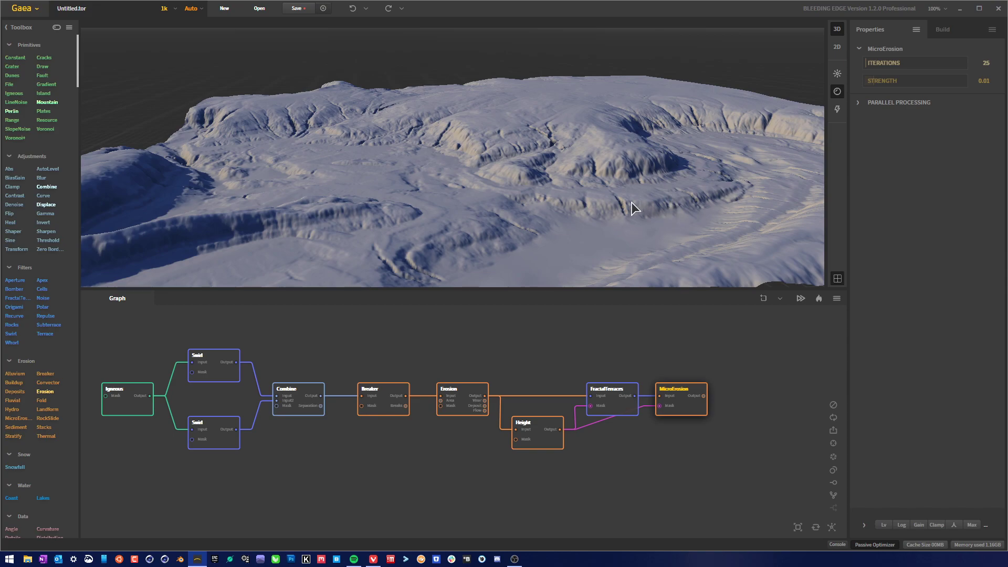
mouse_move(631, 201)
mouse_down()
mouse_move(531, 210)
mouse_move(652, 172)
mouse_move(642, 192)
mouse_up()
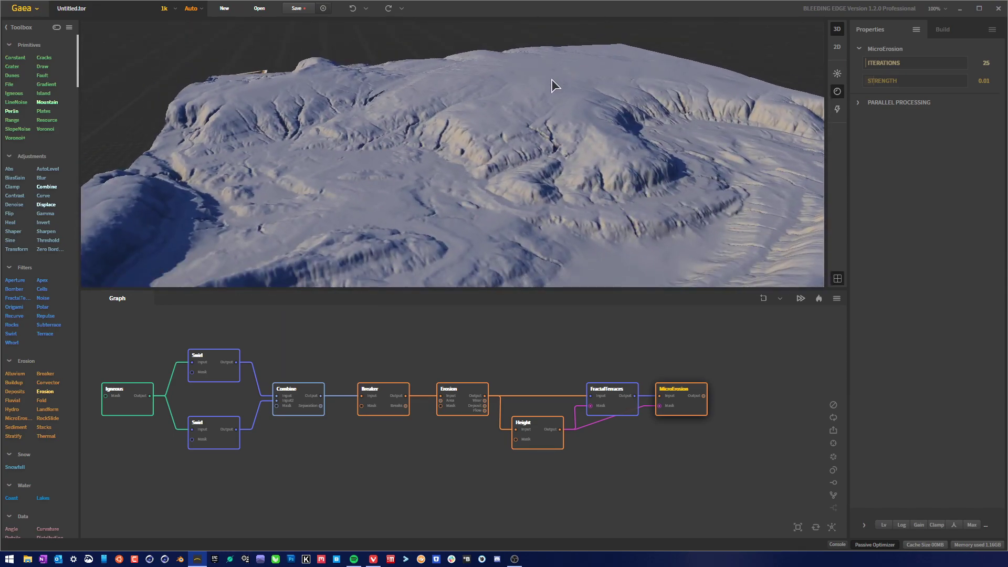
drag(596, 67, 542, 178)
scroll(582, 148, down, 3)
Add a Mask node fed by the MicroErosion output and place it in line beside MicroErosion.
click(703, 464)
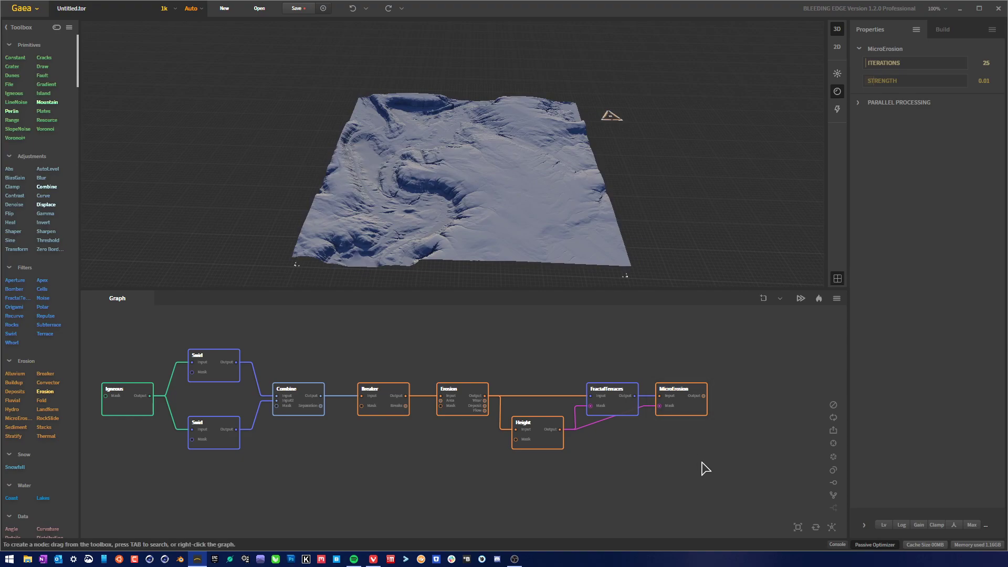
middle_drag(697, 465, 560, 463)
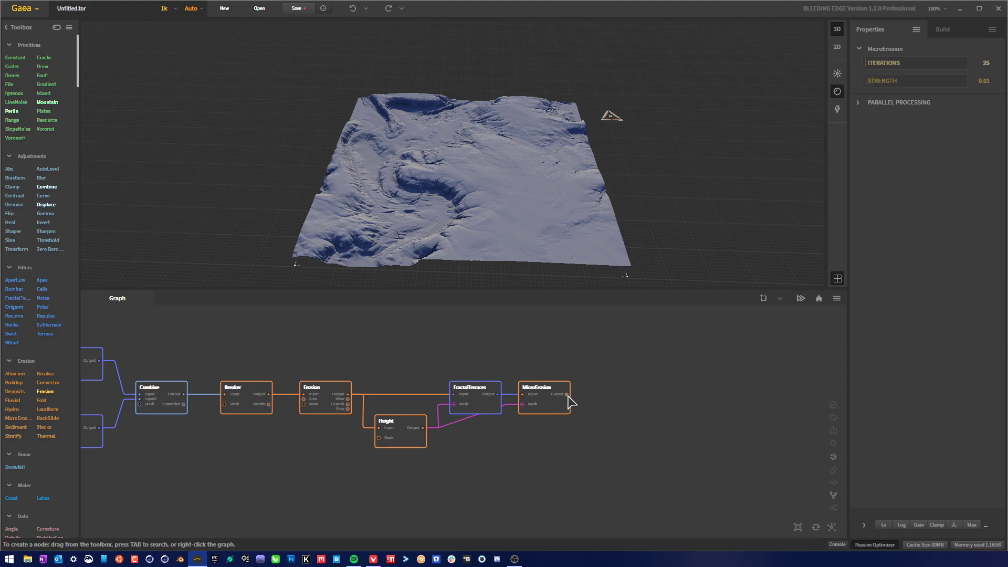
drag(566, 394, 638, 371)
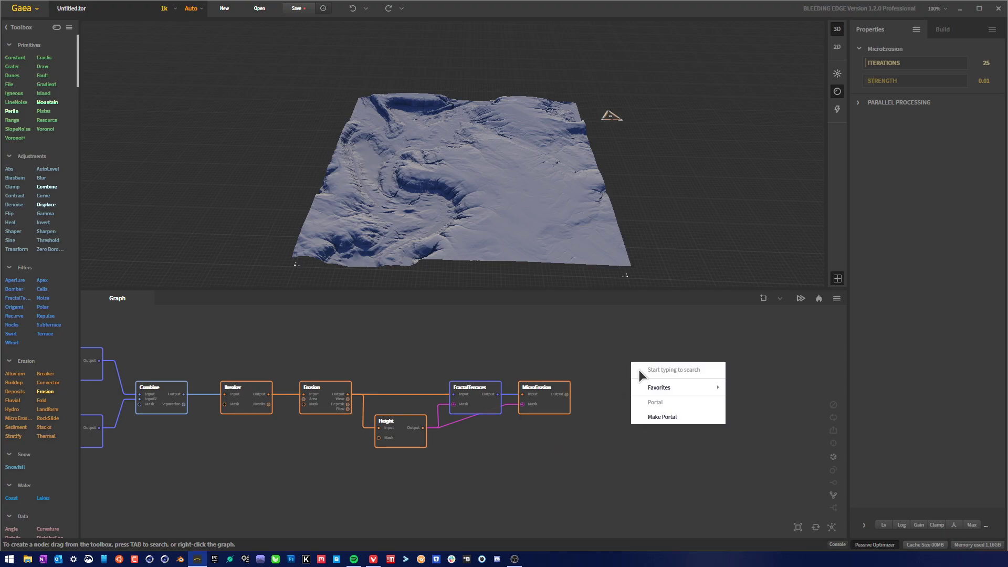
text(mask)
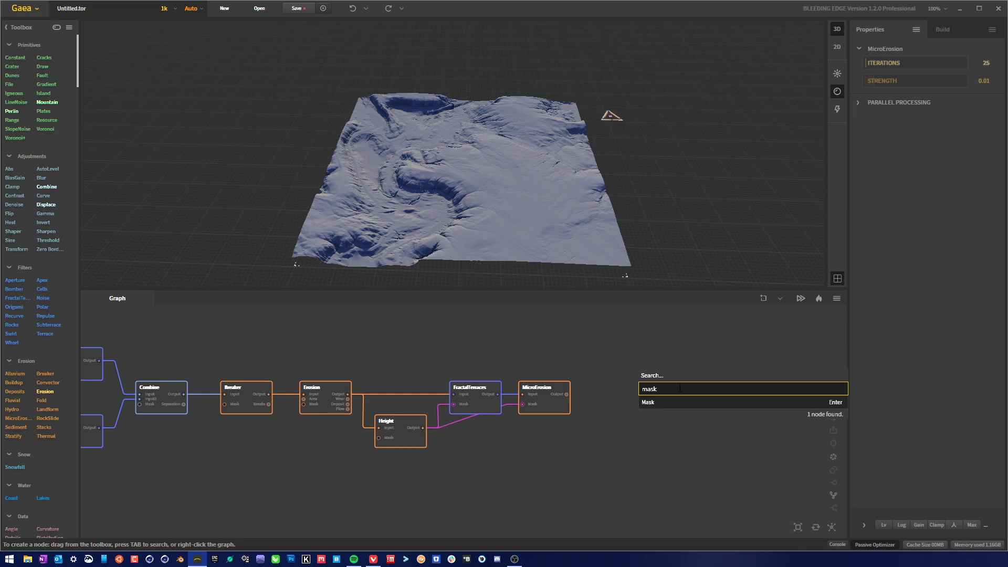
click(666, 404)
drag(672, 398, 641, 405)
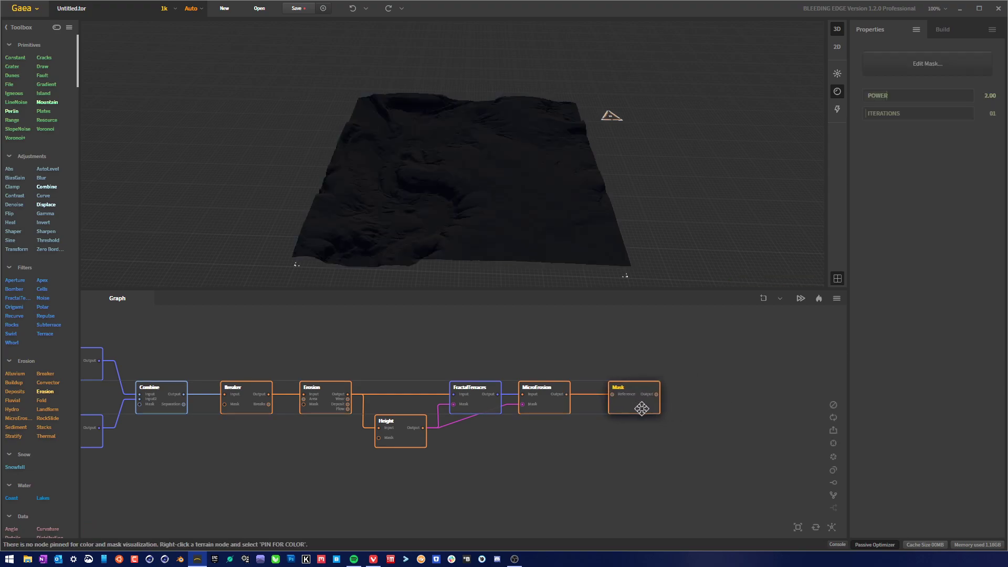
Open the mask editor and paint a round patch on the plateau near the terrain's lower-right corner with brush size 145.
click(913, 71)
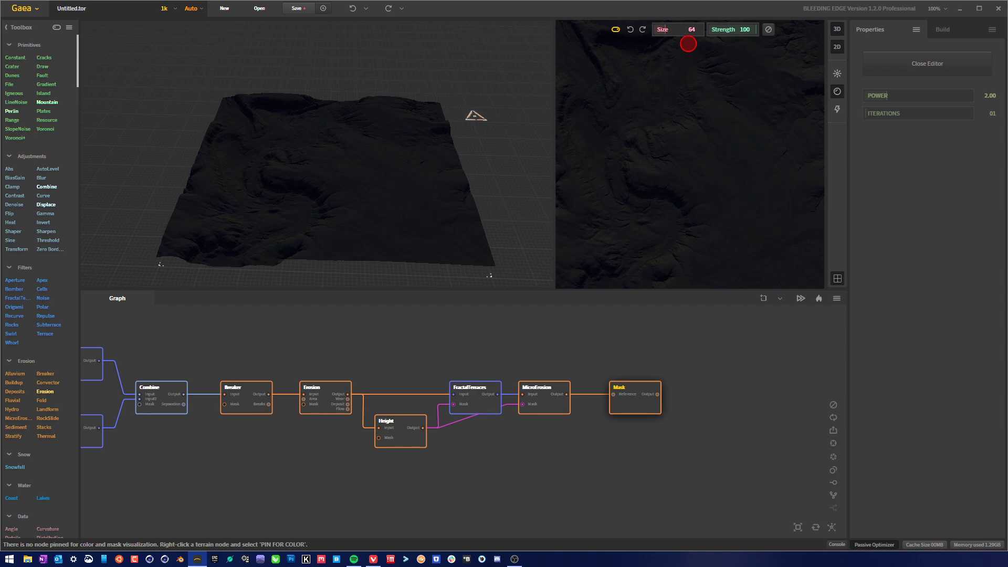
drag(660, 39, 686, 34)
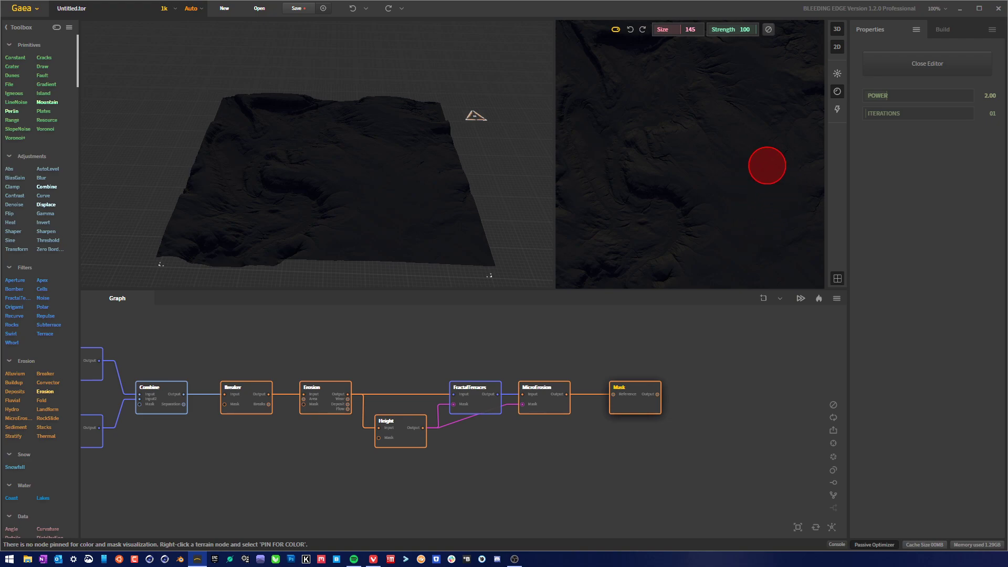
mouse_move(774, 202)
mouse_down()
mouse_move(755, 234)
mouse_move(780, 204)
mouse_move(763, 229)
mouse_move(780, 198)
mouse_move(744, 229)
mouse_move(796, 225)
mouse_move(769, 188)
mouse_move(763, 207)
mouse_up()
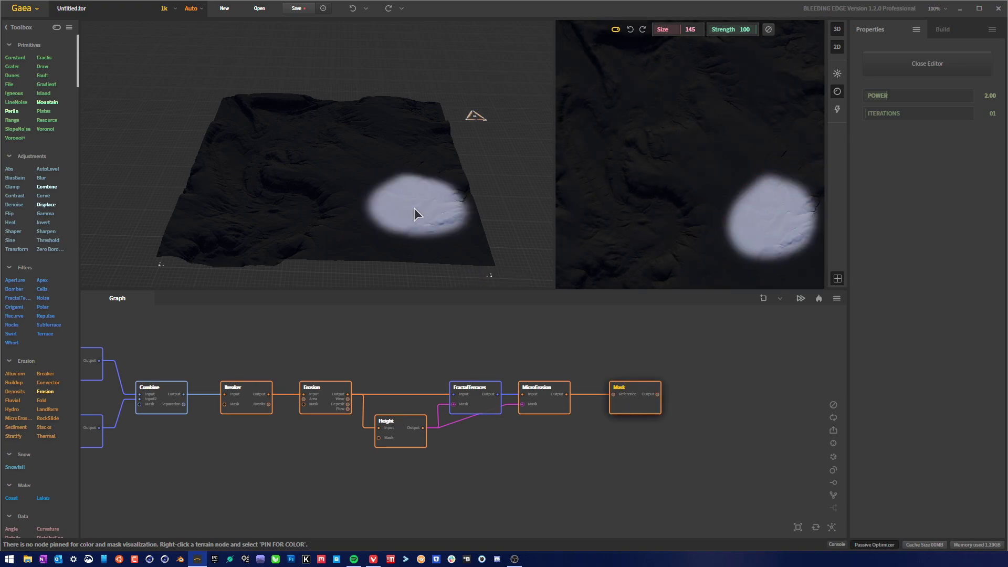
drag(632, 403, 640, 404)
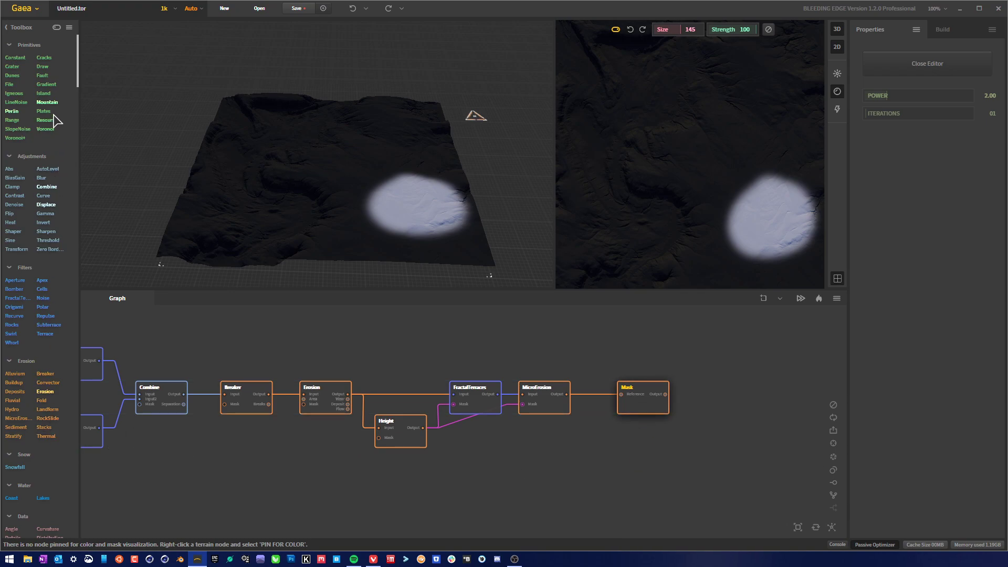
Add a Mountain node, feed the Mask output into its mask input, and line it up beside the Mask node.
drag(50, 103, 589, 392)
drag(760, 402, 665, 394)
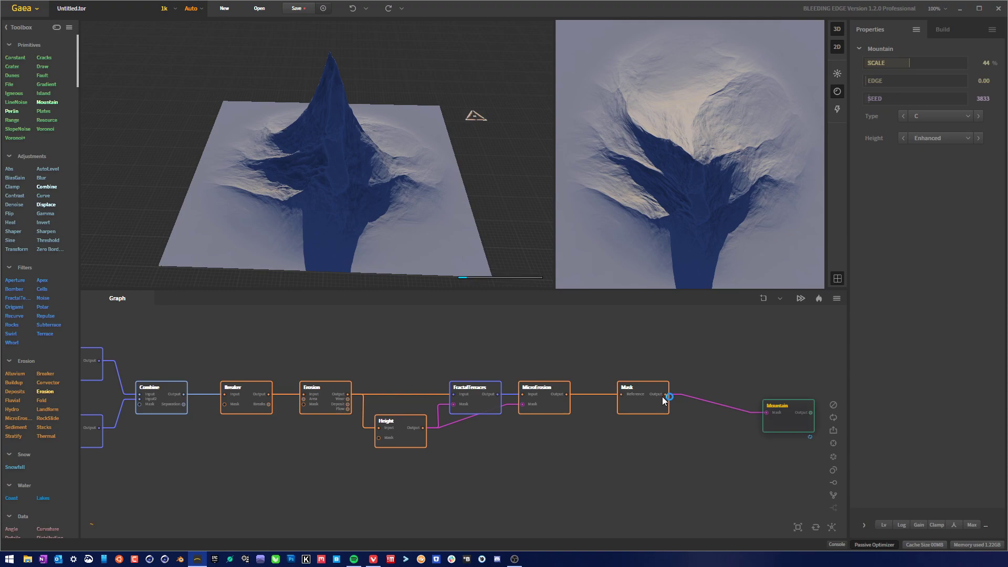
mouse_move(751, 195)
mouse_down()
mouse_move(746, 259)
mouse_move(746, 192)
mouse_move(745, 213)
mouse_up()
drag(463, 32, 985, 531)
drag(787, 429, 753, 411)
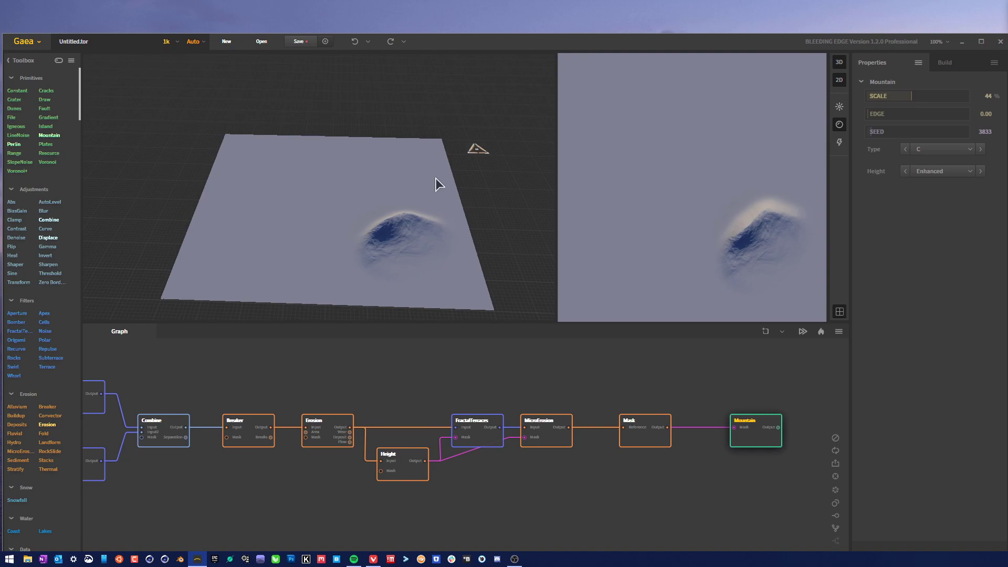
drag(448, 50, 985, 531)
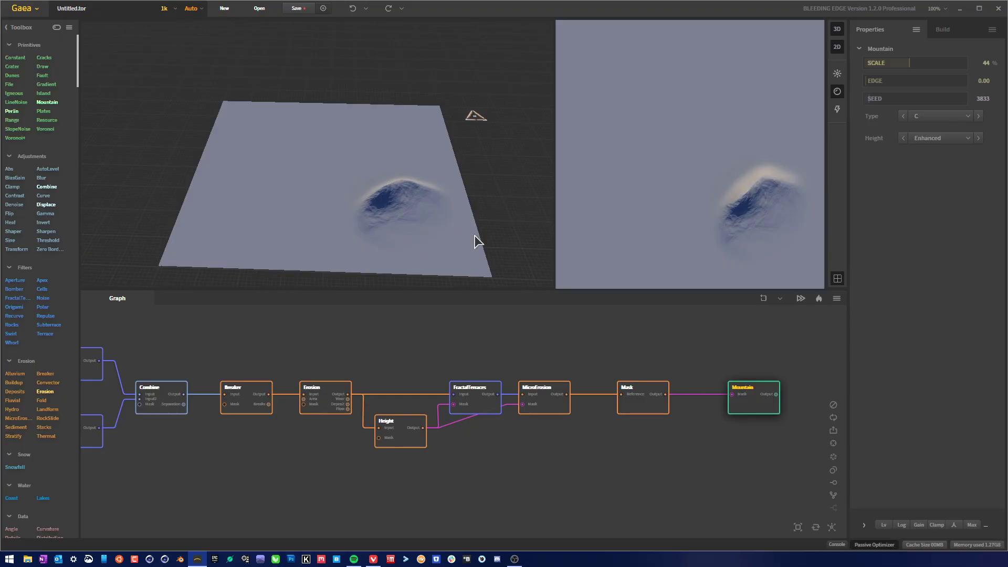
drag(414, 246, 456, 233)
drag(749, 413, 725, 407)
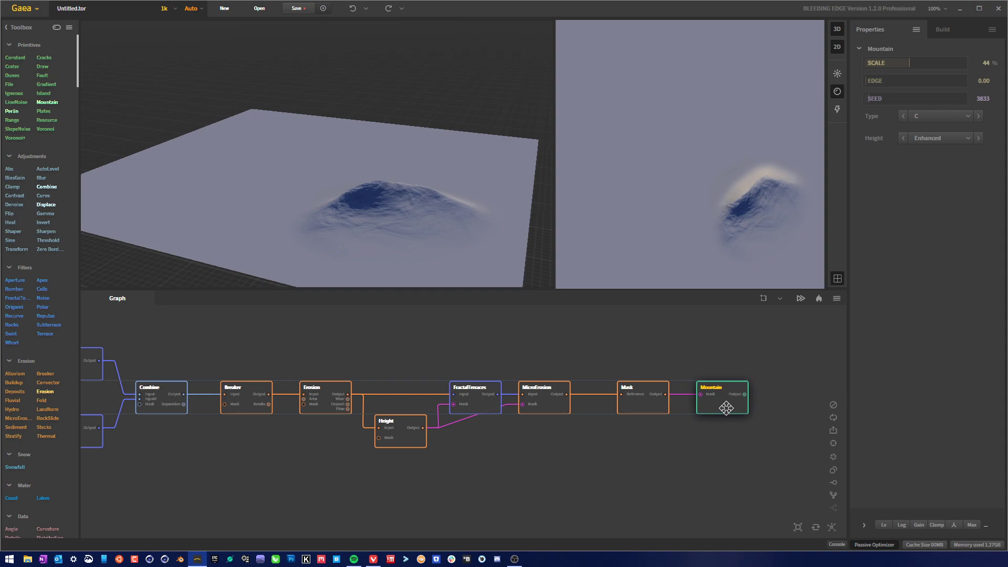
Set the Mask node's Iterations to 4 and try a Power of 7.17 on the painted patch.
click(641, 415)
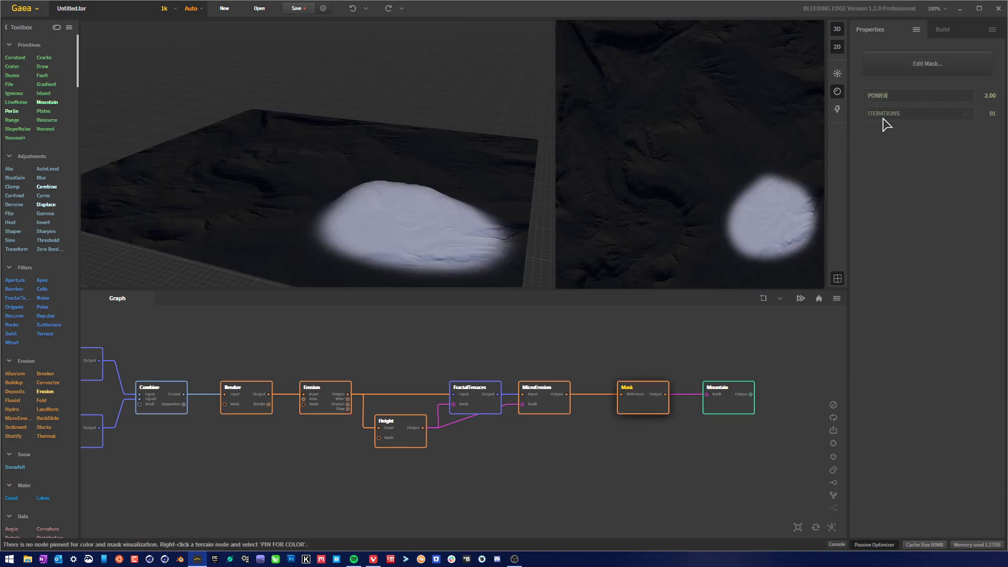
drag(883, 119, 900, 120)
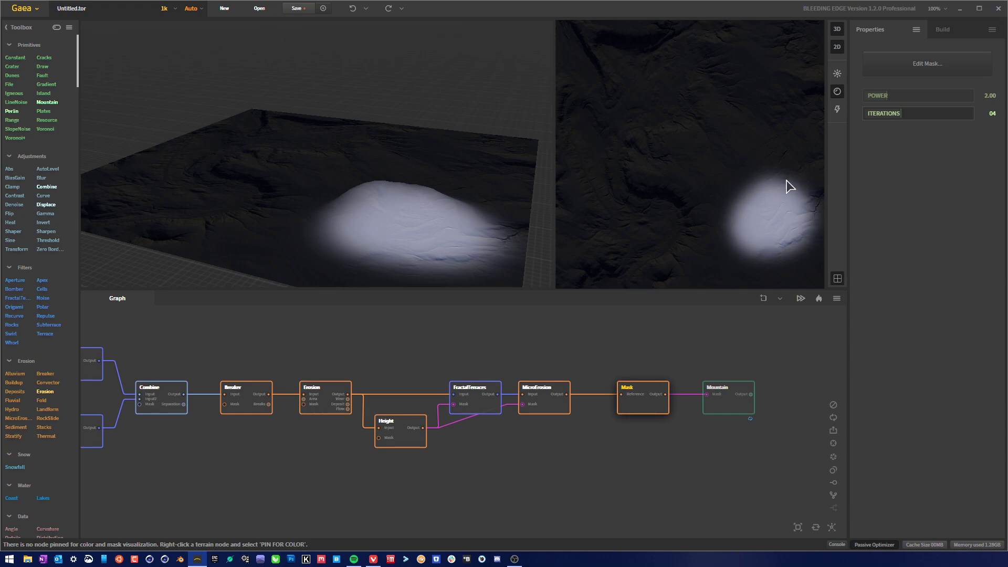
drag(946, 103, 942, 173)
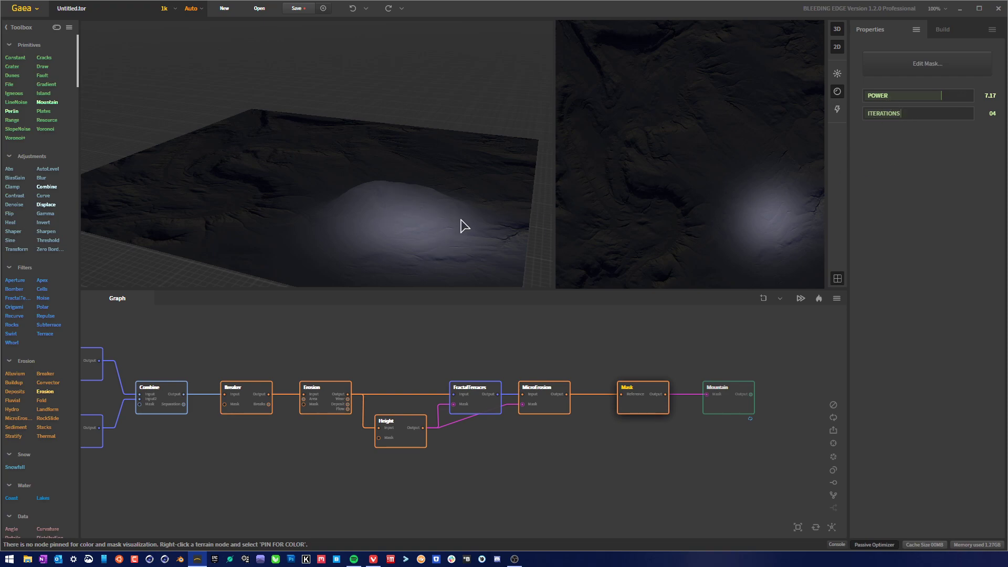
drag(461, 219, 458, 173)
Set the Mask node's Power to 1.00 and check the edge of the painted patch.
click(879, 96)
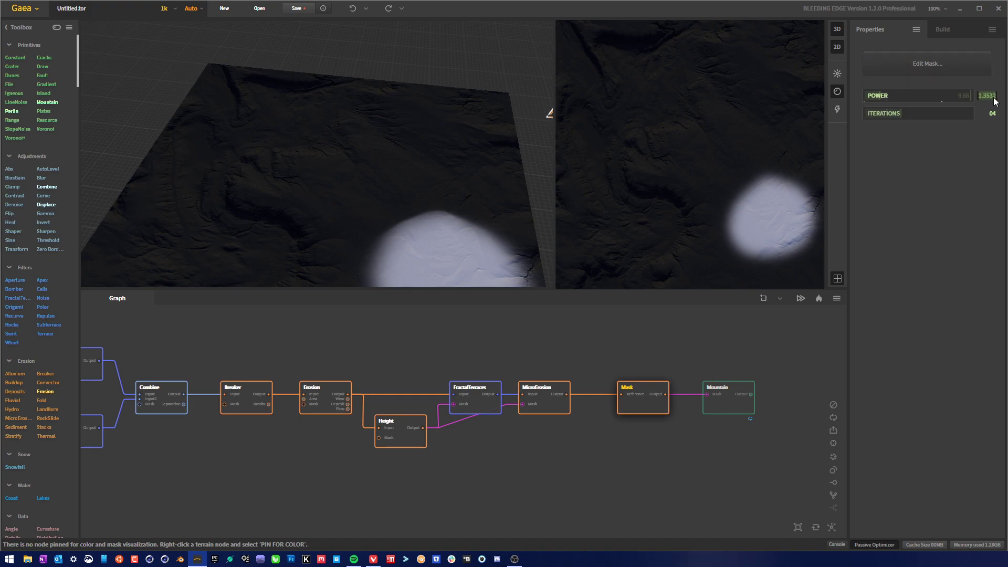
click(933, 175)
click(943, 226)
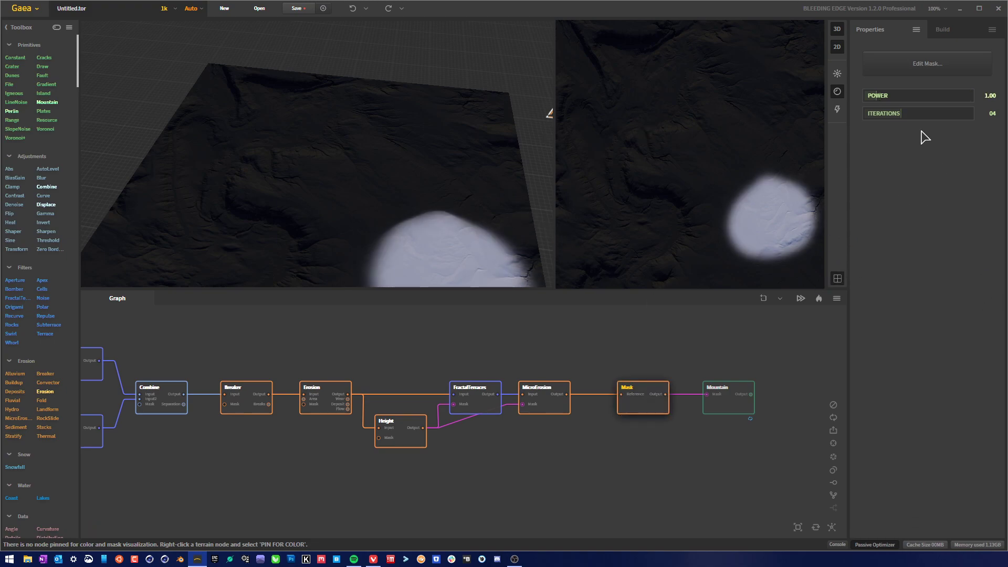
drag(481, 207, 416, 207)
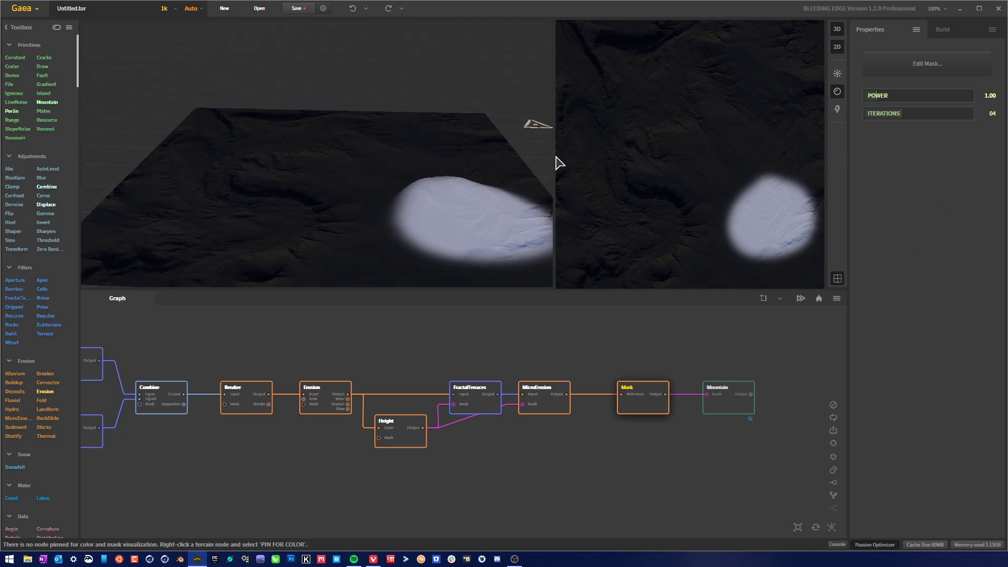
drag(548, 165, 446, 191)
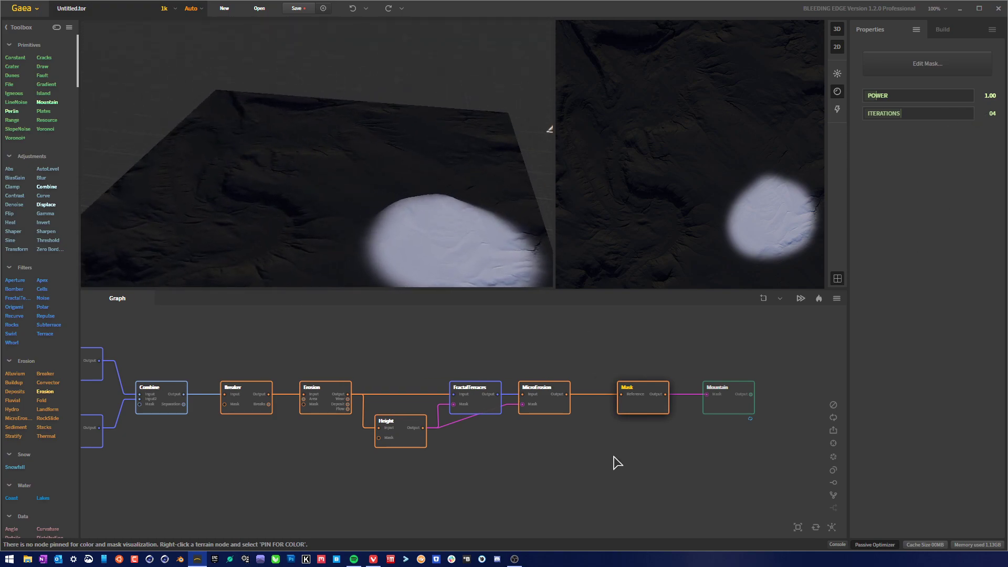
Preview the masked Mountain and move the Mask and Mountain nodes closer to MicroErosion.
click(732, 409)
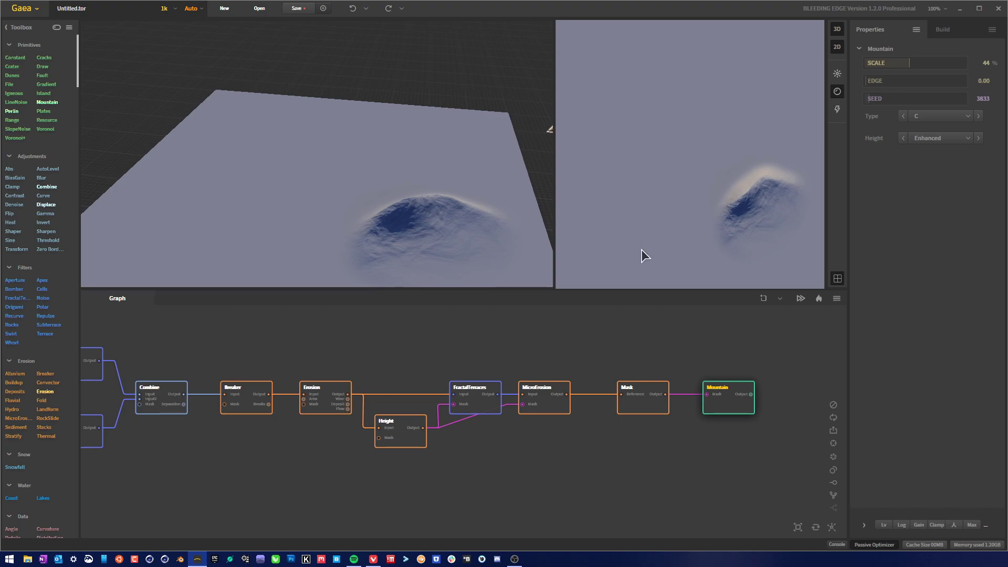
drag(647, 408, 636, 410)
drag(719, 416, 683, 414)
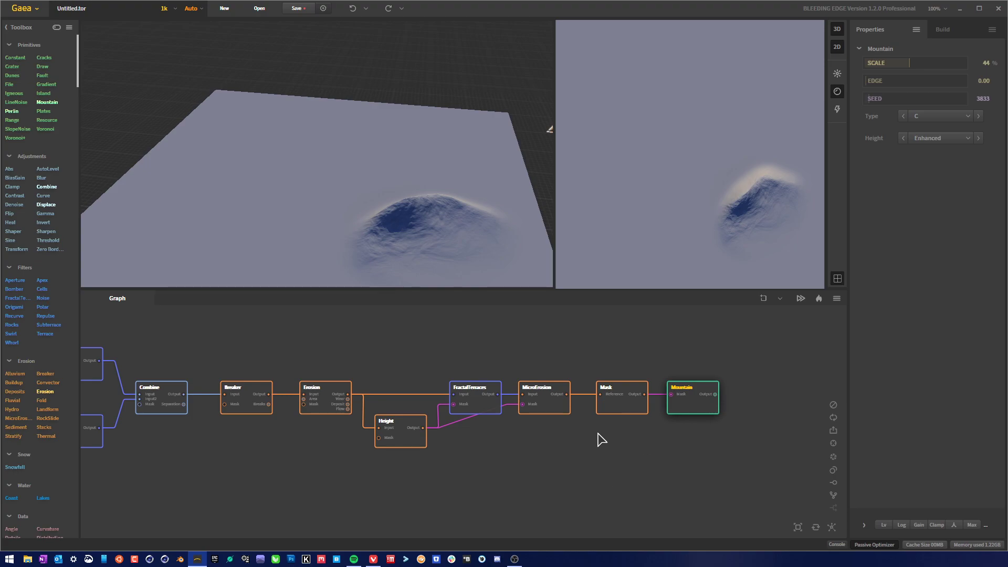
Add a Combine node fed by MicroErosion's output.
drag(567, 395, 650, 506)
click(614, 500)
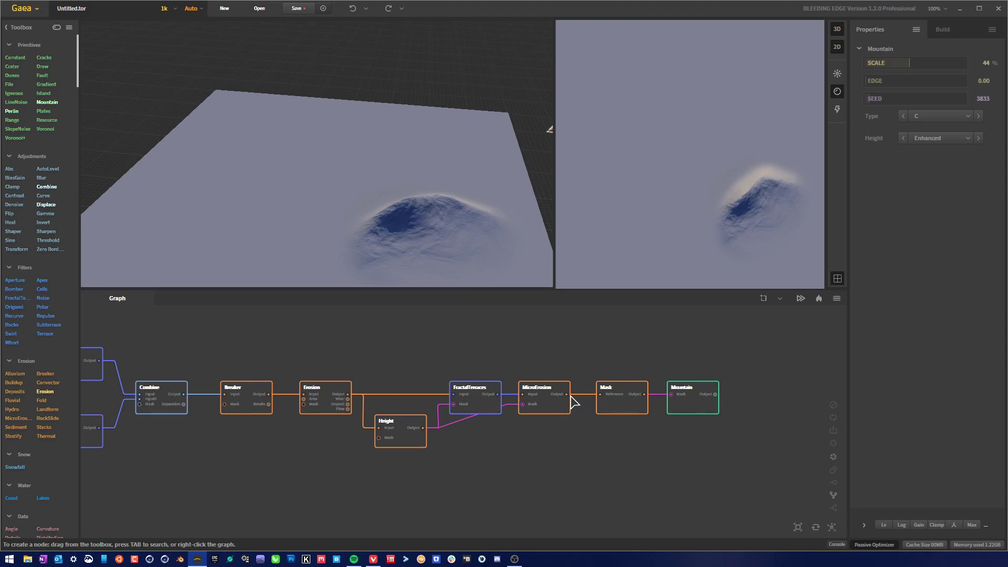
drag(566, 394, 625, 522)
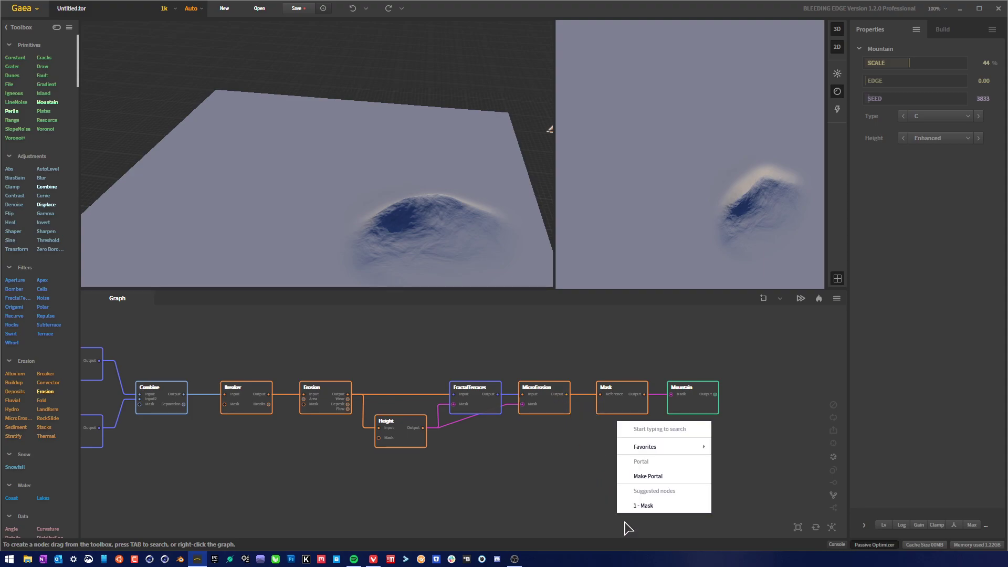
text(comb)
click(651, 505)
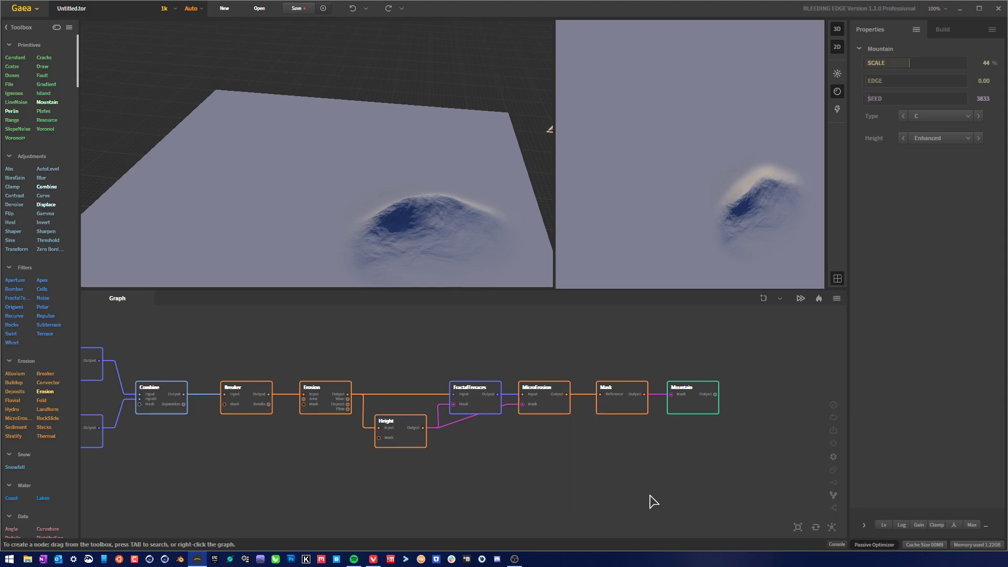
drag(655, 529, 615, 460)
Move the Mask and Mountain nodes below the main chain and place the new Combine node in line after MicroErosion.
drag(628, 413, 603, 514)
drag(612, 457, 630, 348)
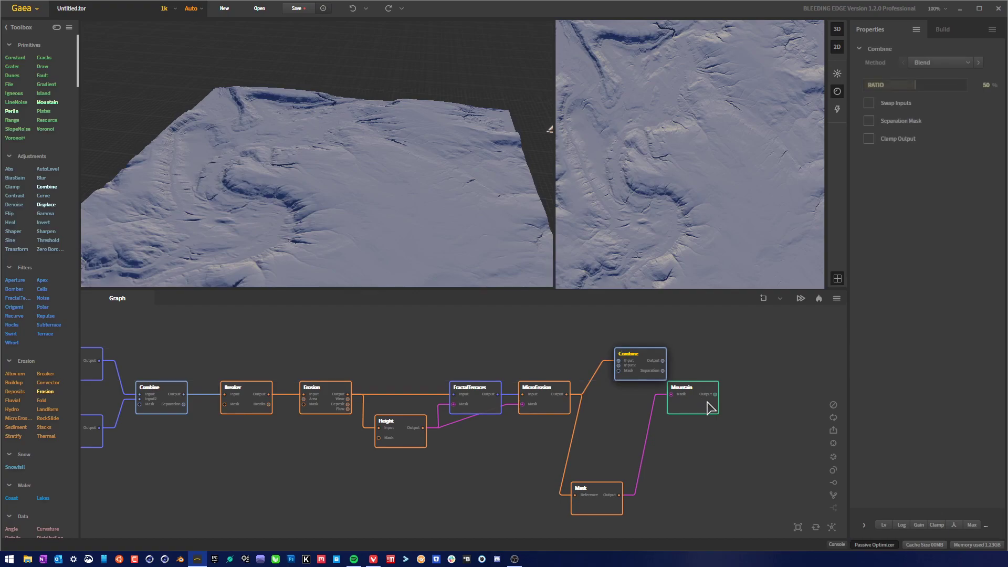
drag(708, 405, 674, 501)
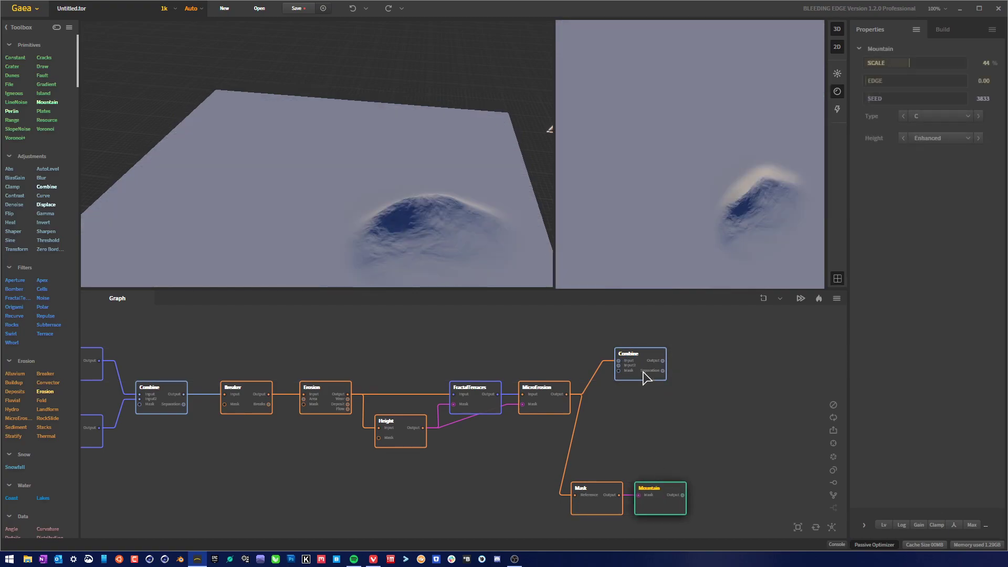
drag(646, 377, 664, 410)
drag(601, 490, 601, 446)
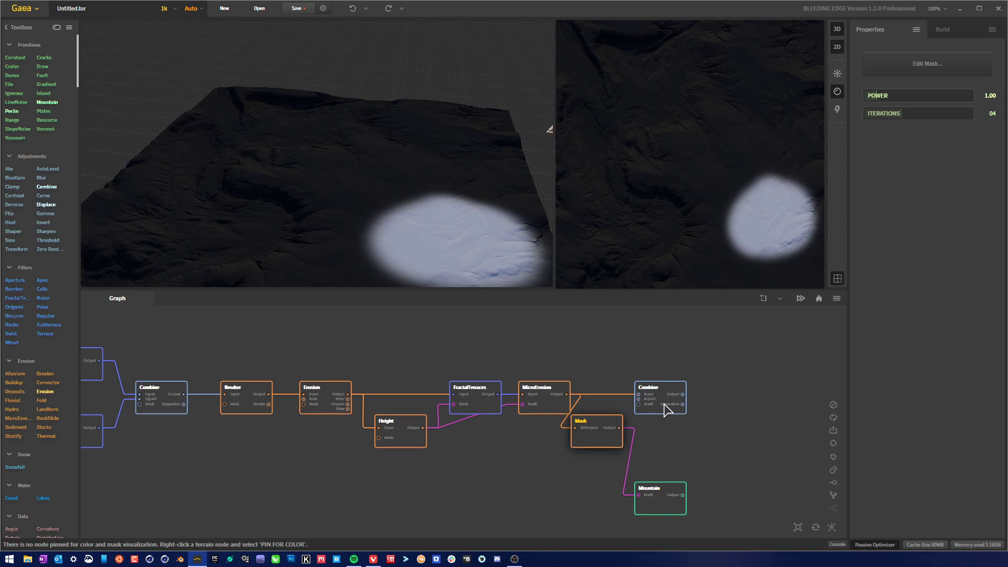
drag(666, 408, 718, 407)
drag(605, 439, 620, 439)
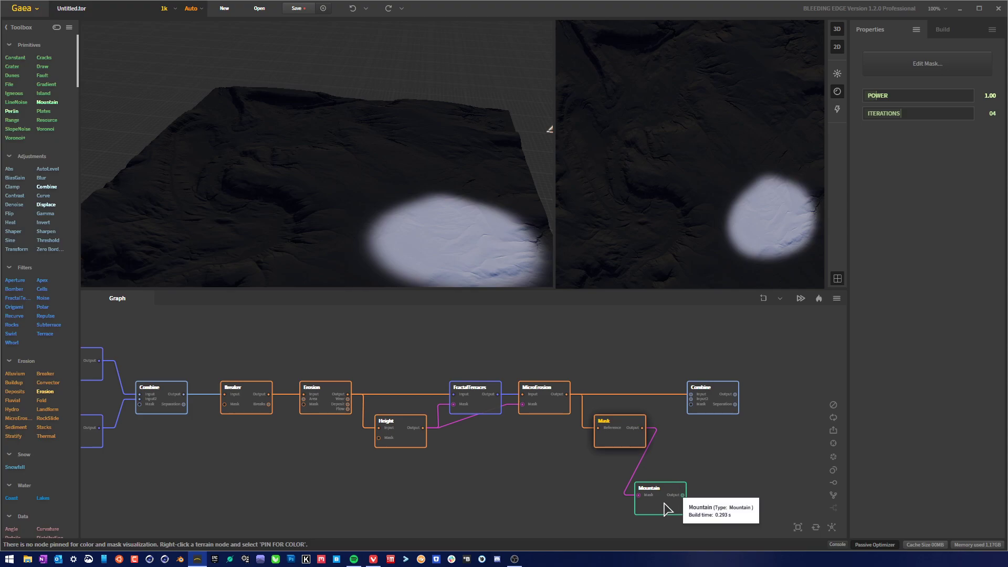
Align Mountain beside Mask, feed its output into the second input of Combine, and space Combine further along the chain.
drag(674, 506, 743, 404)
click(712, 410)
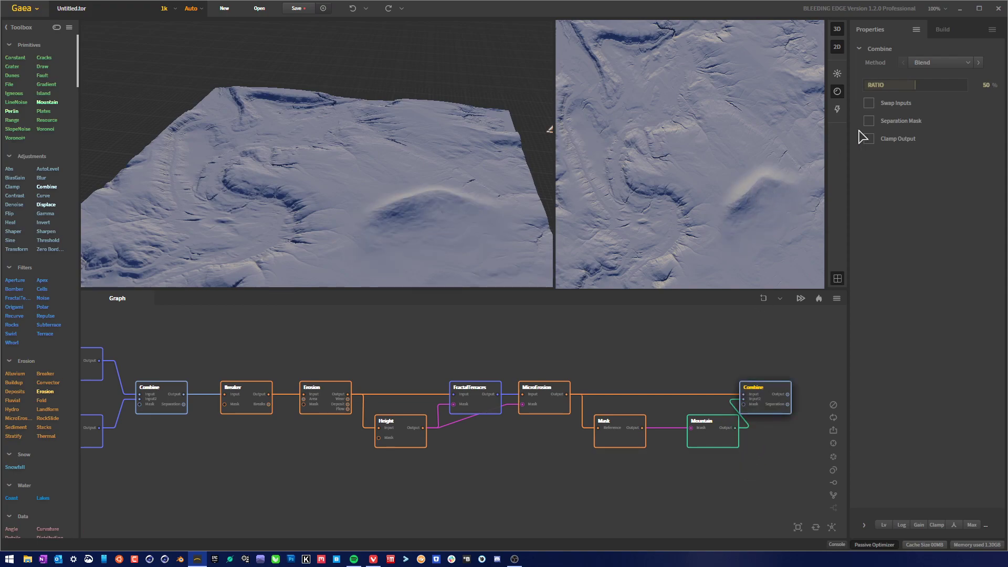
drag(775, 397, 798, 398)
drag(435, 234, 416, 230)
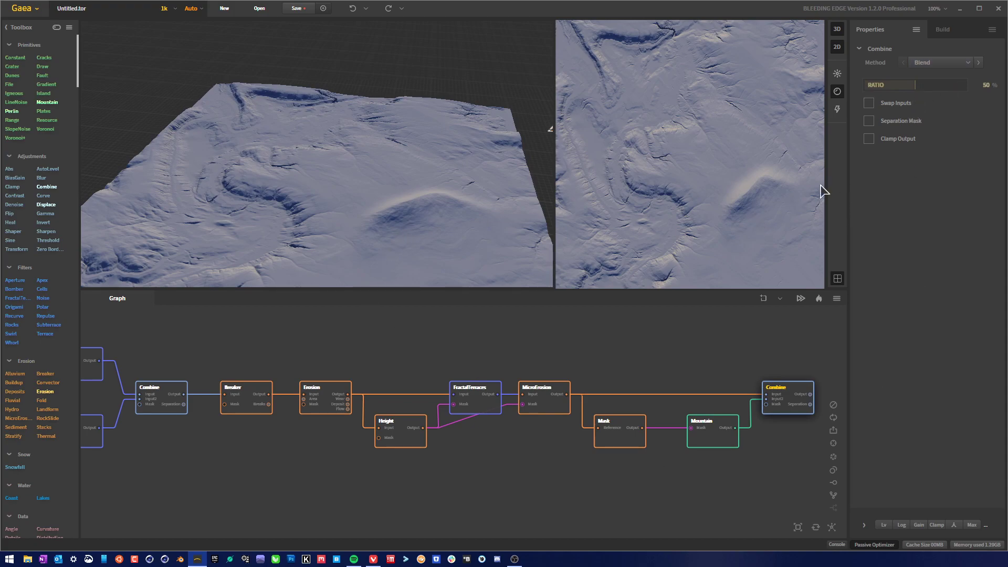
Set the new Combine node's Method to Add and its Ratio to 100%.
click(951, 64)
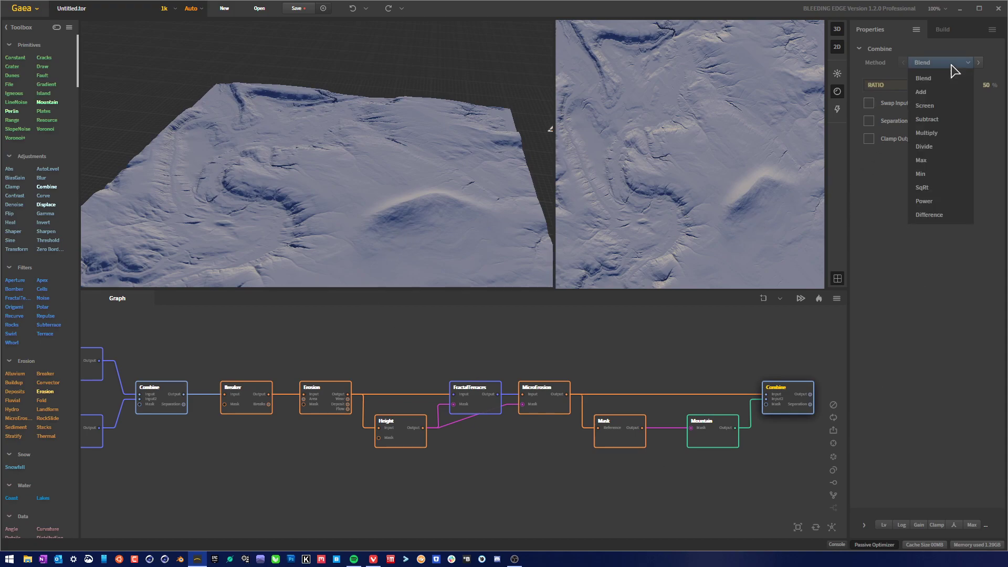
click(940, 93)
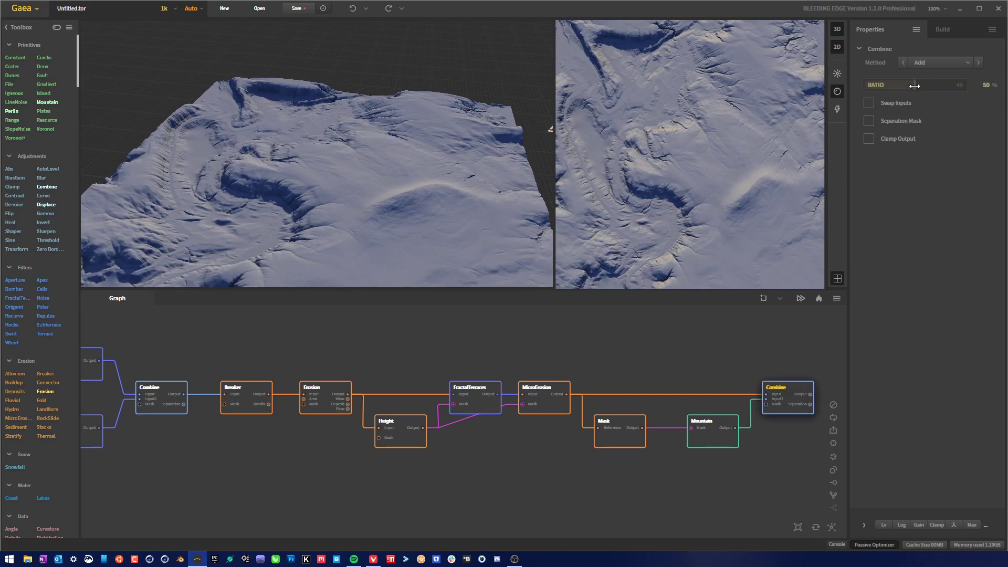
drag(914, 85, 990, 83)
Try the Max method on the new Combine node and return it to Add.
click(948, 64)
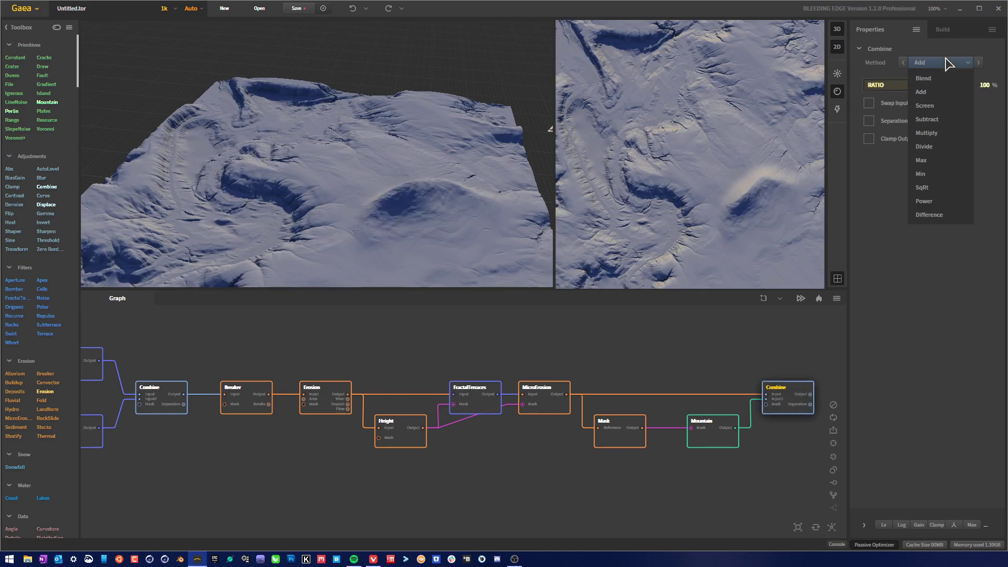
click(937, 160)
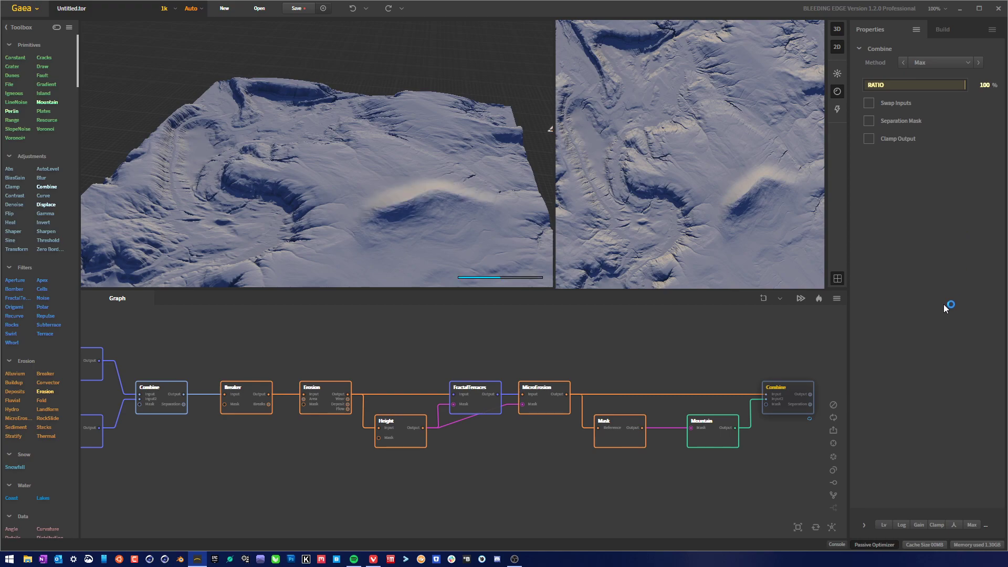
click(944, 64)
click(940, 92)
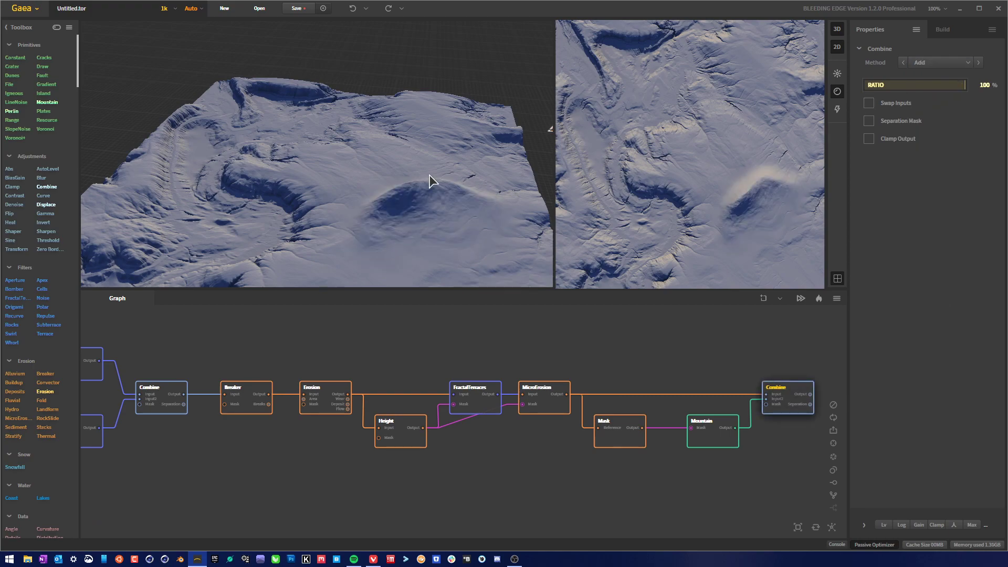
Examine how the mountain sits on the combined terrain from several angles, comparing the Combine and MicroErosion outputs.
drag(429, 181, 569, 190)
scroll(477, 181, up, 3)
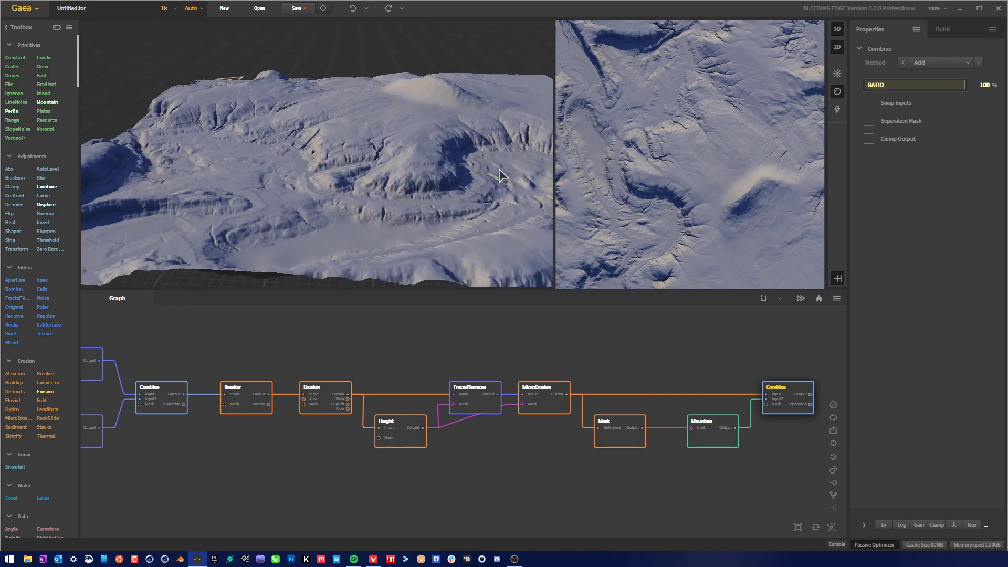
drag(478, 176, 486, 202)
click(538, 409)
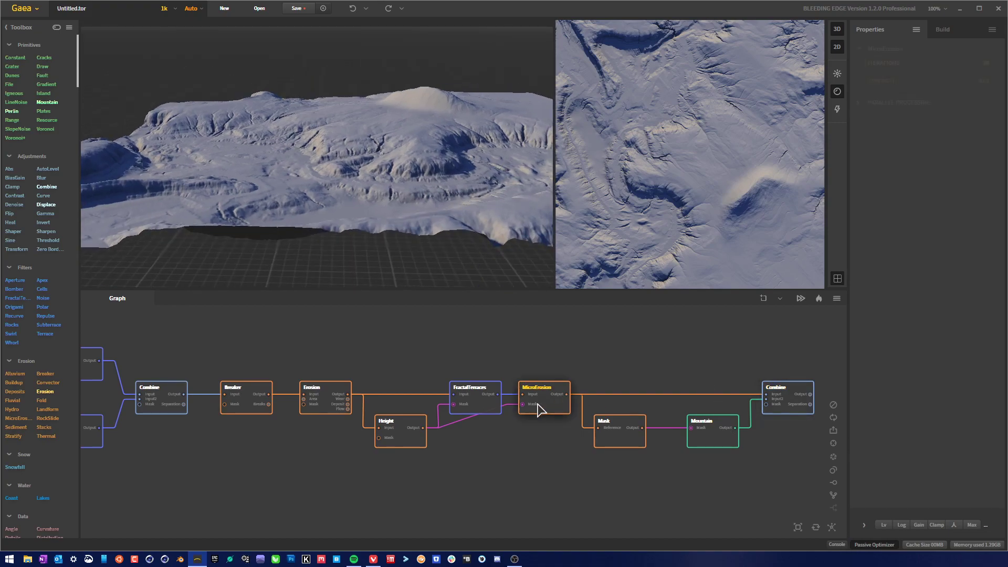
click(787, 406)
drag(475, 130, 409, 132)
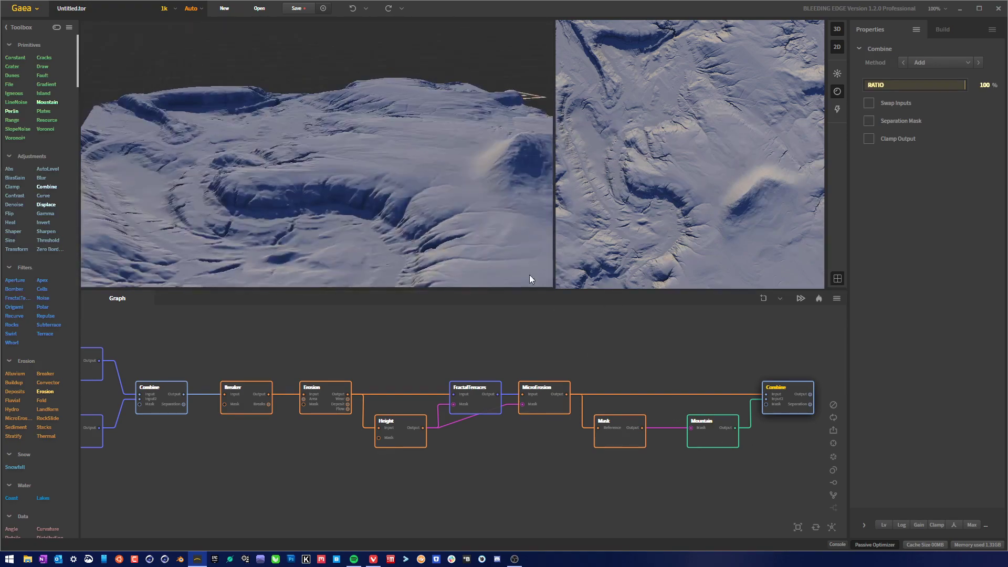
drag(529, 275, 341, 257)
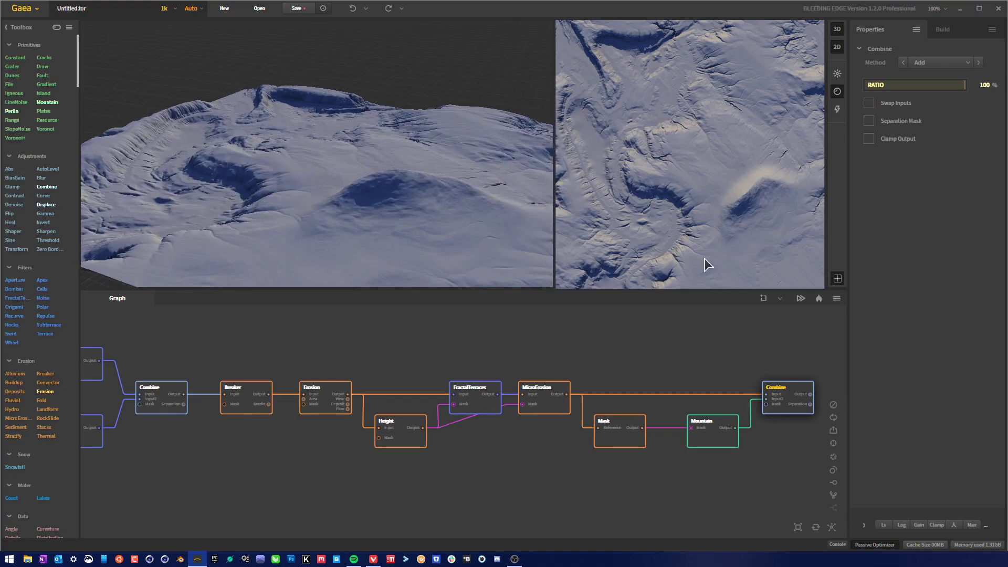
drag(368, 189, 462, 183)
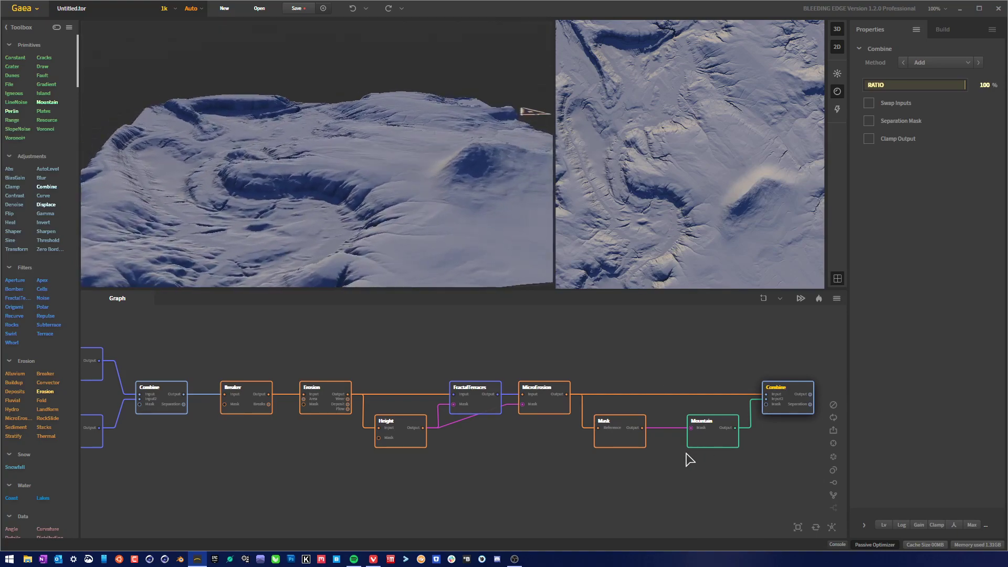
Set the Mountain node's Type to A and review the new mountain shape.
click(726, 435)
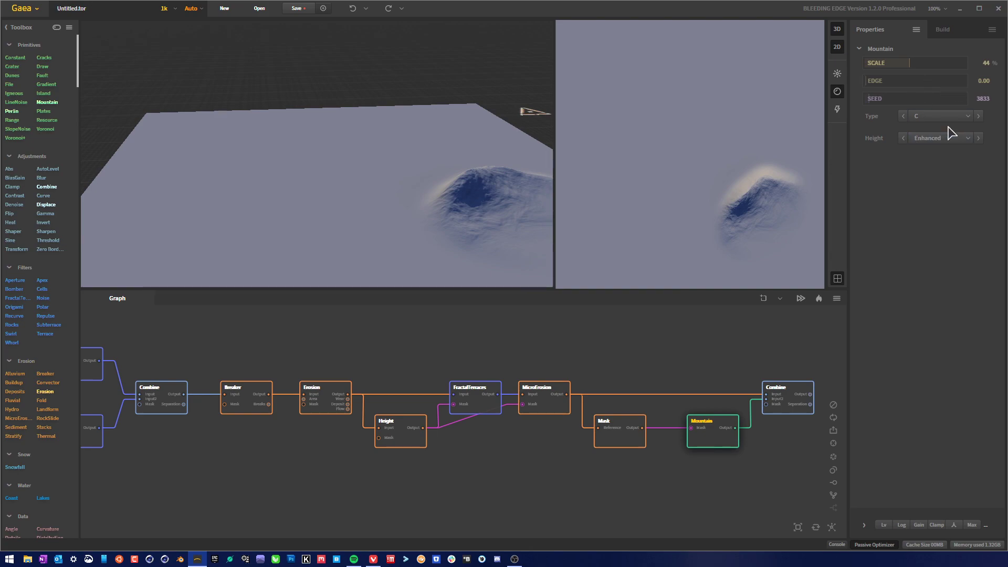
click(947, 117)
click(942, 130)
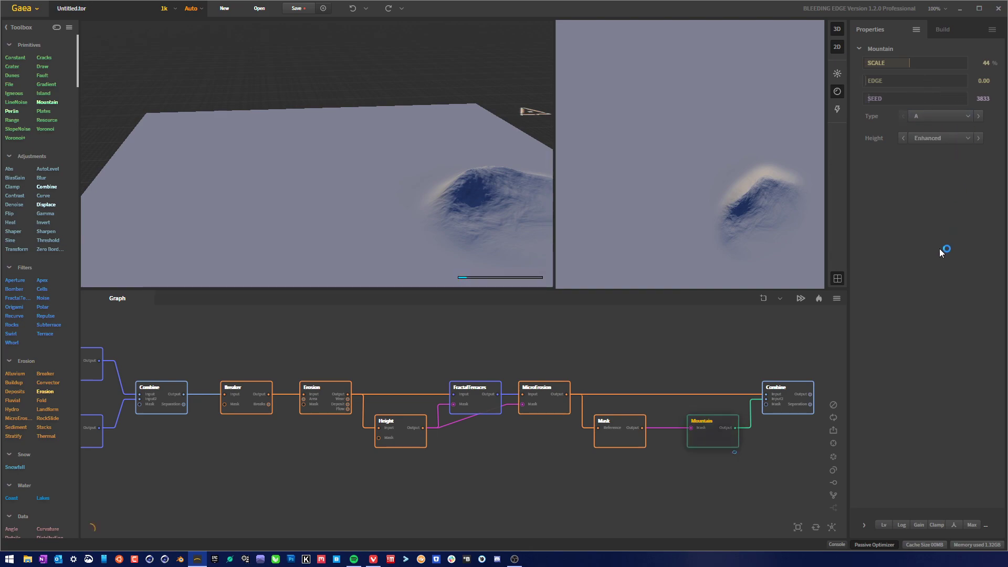
drag(440, 188, 403, 194)
click(943, 117)
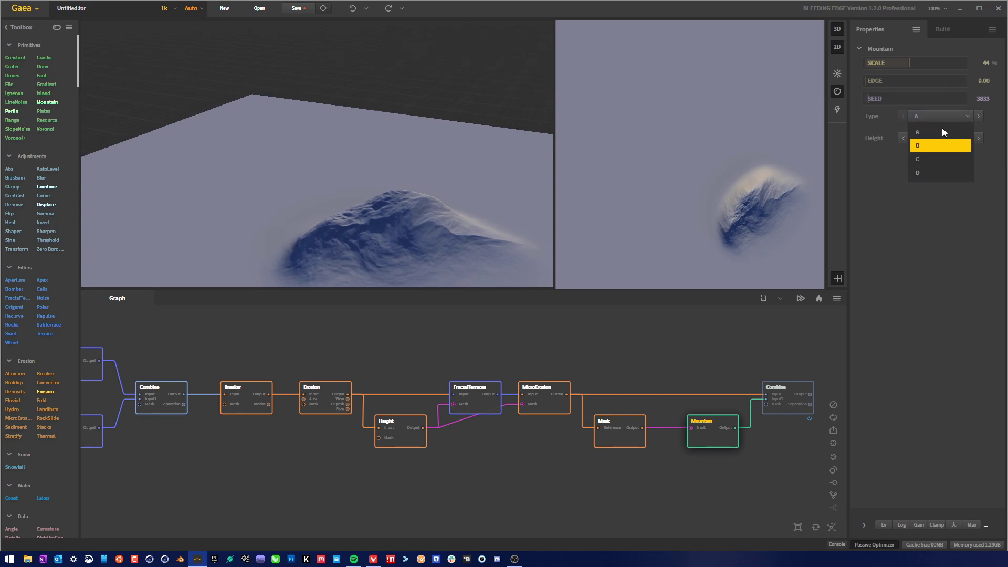
click(917, 265)
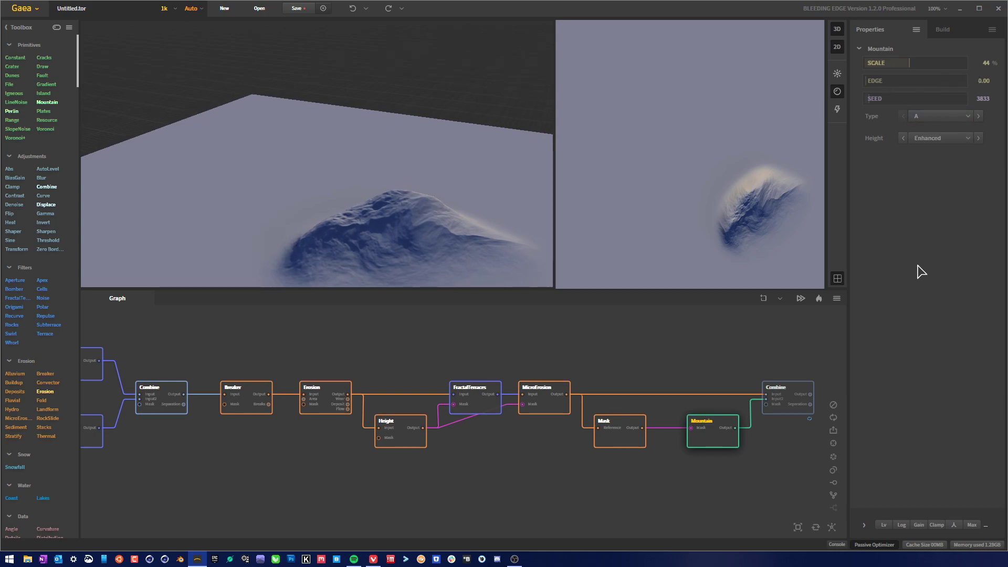
Check the Mountain node's Height options, keep Enhanced, and set its Scale to 72%.
click(961, 141)
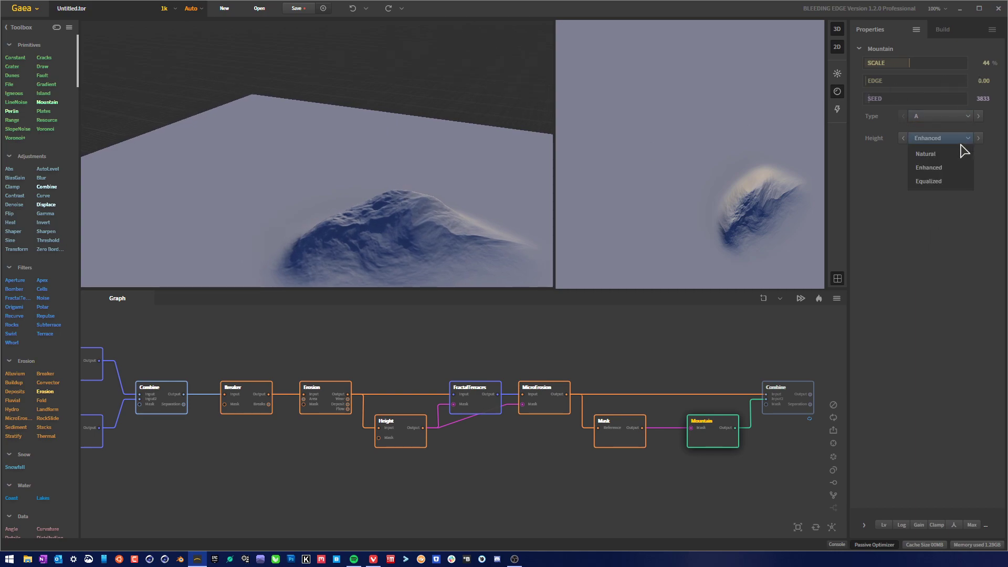
click(907, 276)
drag(525, 231, 675, 126)
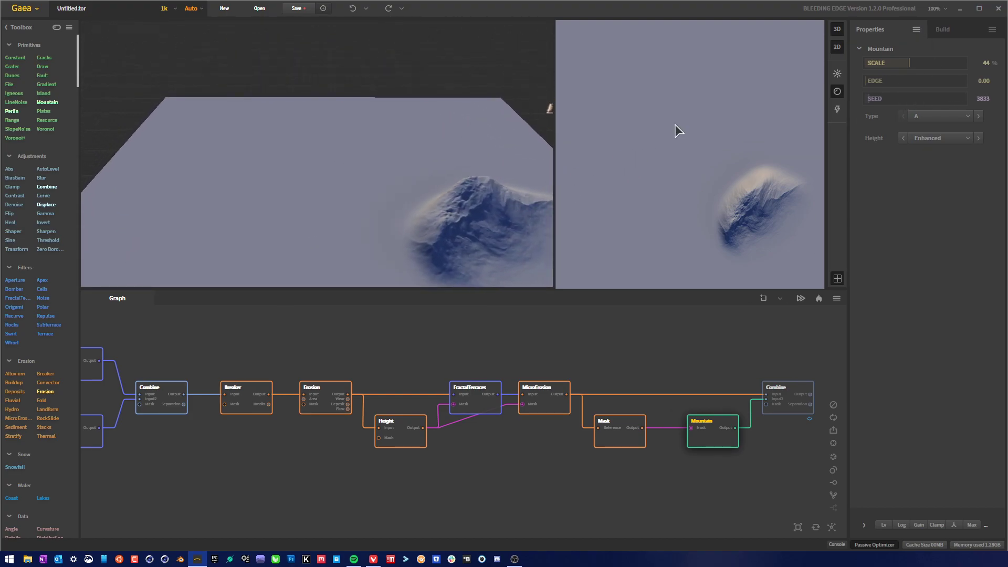
click(939, 63)
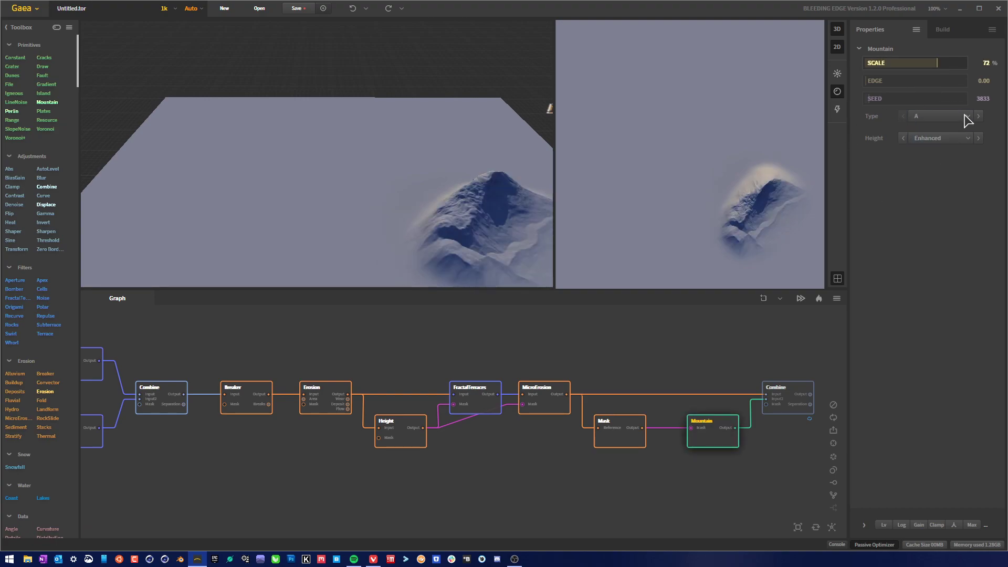
mouse_move(503, 243)
mouse_down()
mouse_move(418, 263)
mouse_move(527, 263)
mouse_move(593, 238)
mouse_move(513, 246)
mouse_up()
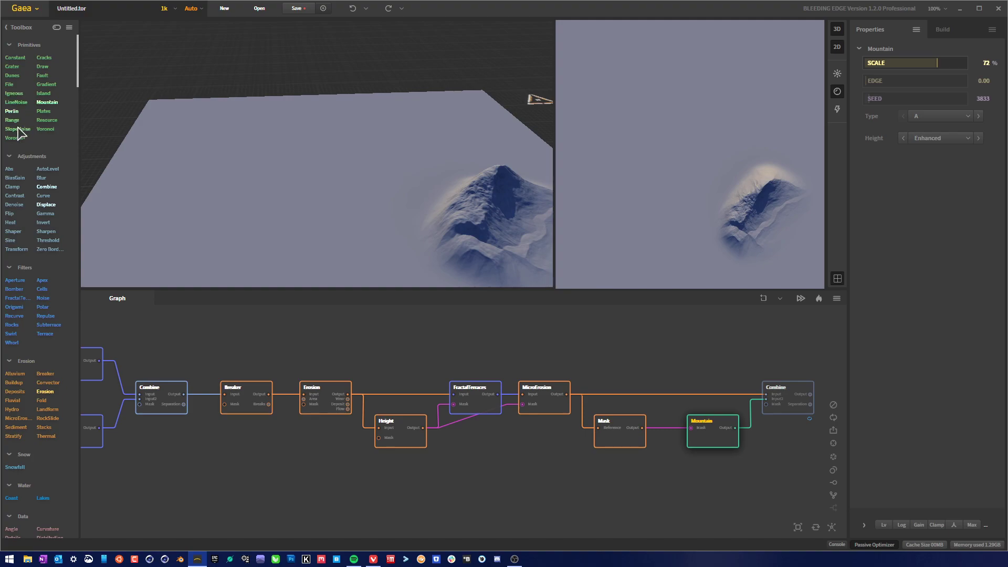
Add a Draw node below Mountain, connect the Mask output to its input, and open its guides for editing.
mouse_move(45, 69)
mouse_down()
mouse_move(581, 369)
mouse_move(698, 480)
mouse_move(695, 472)
mouse_up()
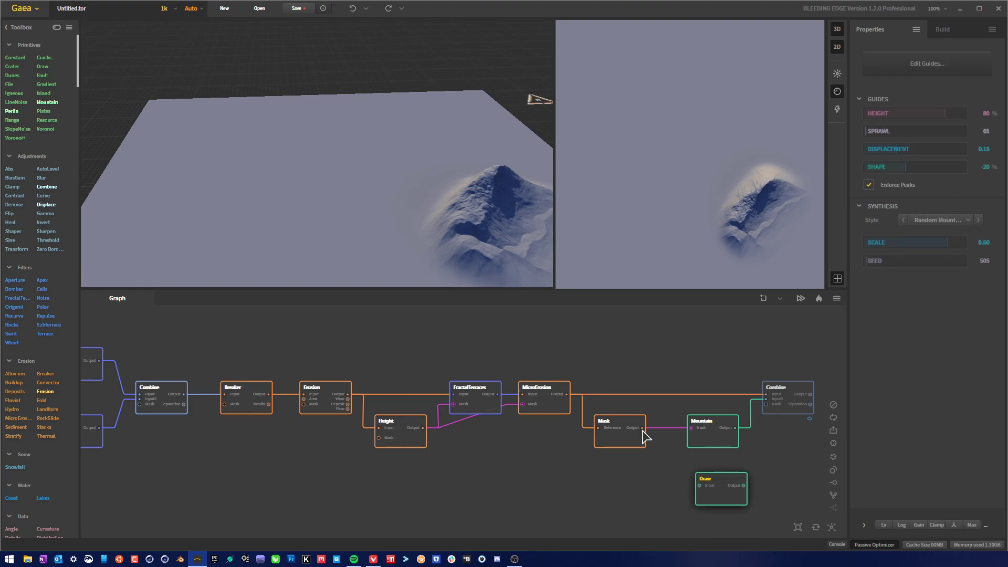
mouse_move(642, 431)
mouse_down()
mouse_move(691, 492)
mouse_move(706, 494)
mouse_move(699, 486)
mouse_up()
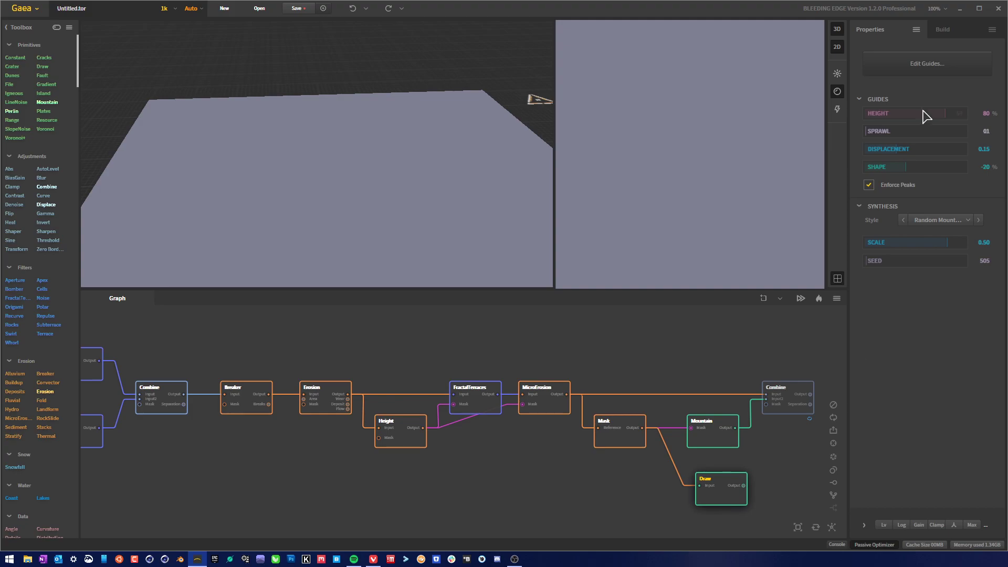
click(930, 64)
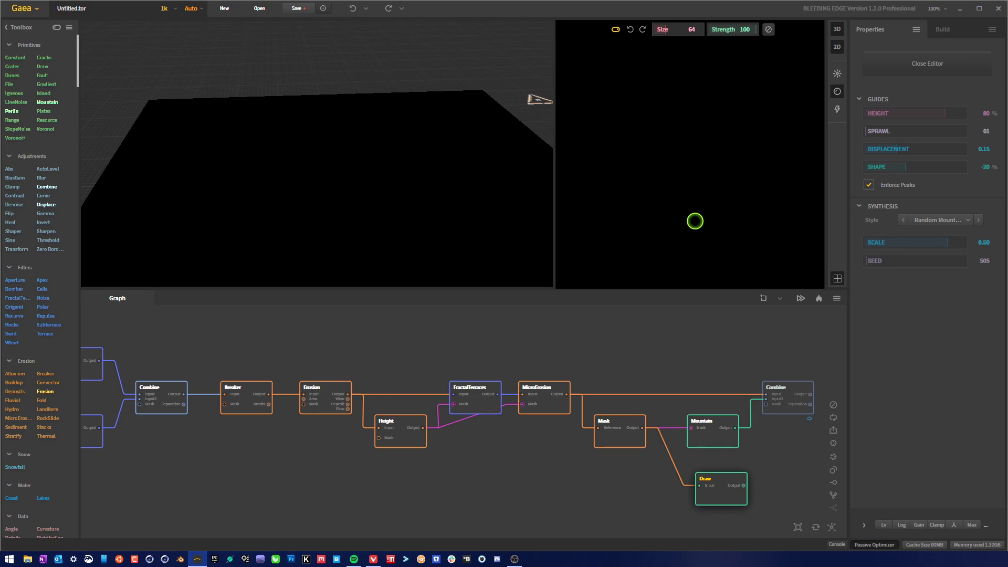
drag(732, 498, 723, 496)
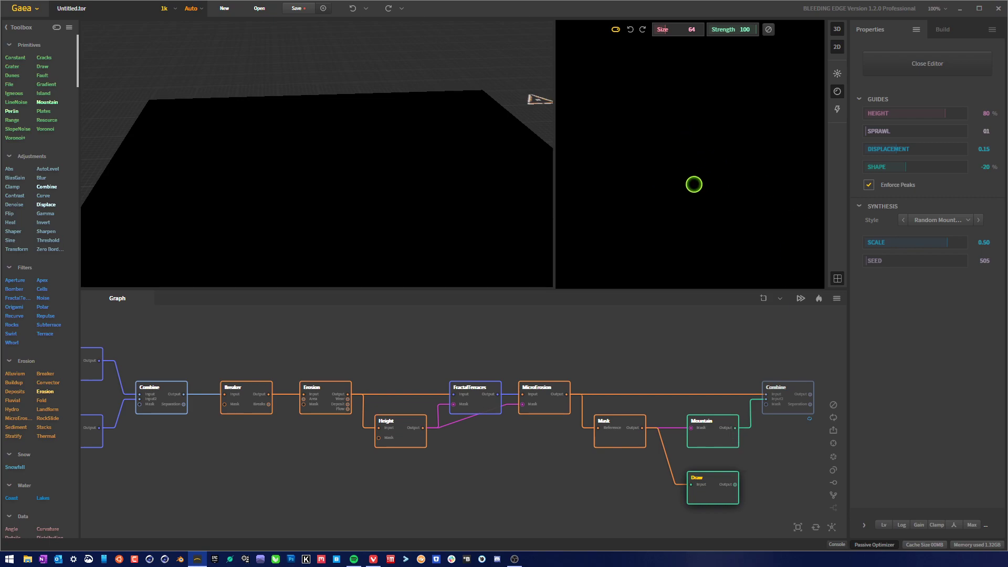
Paint a ridge guide over the former mountain area and branch it toward the terrain's centre with brush size 64.
drag(755, 163, 756, 241)
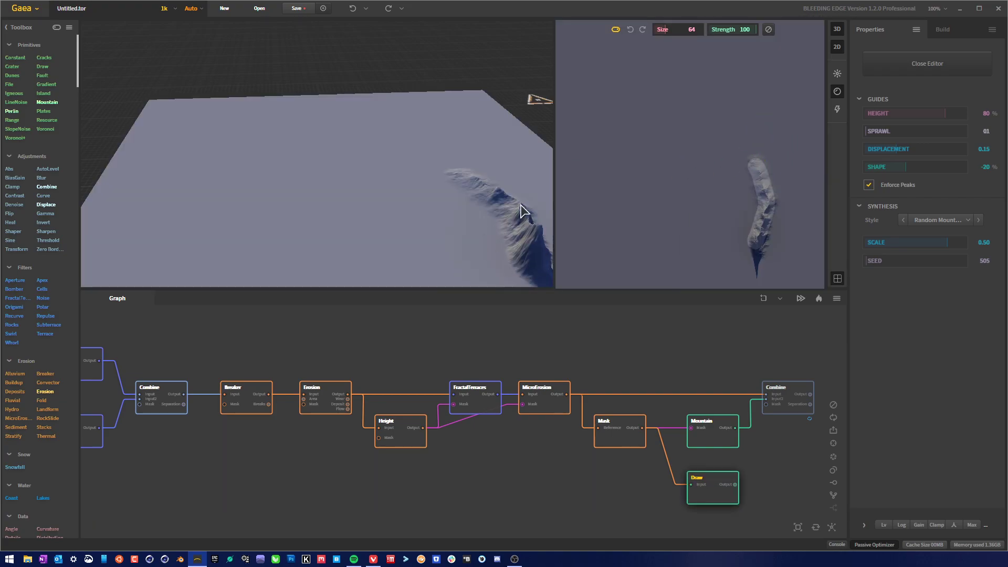
mouse_move(522, 218)
mouse_down()
mouse_move(490, 244)
mouse_move(446, 230)
mouse_move(388, 233)
mouse_move(431, 217)
mouse_move(420, 223)
mouse_up()
mouse_move(756, 189)
mouse_down()
mouse_move(719, 188)
mouse_move(685, 139)
mouse_up()
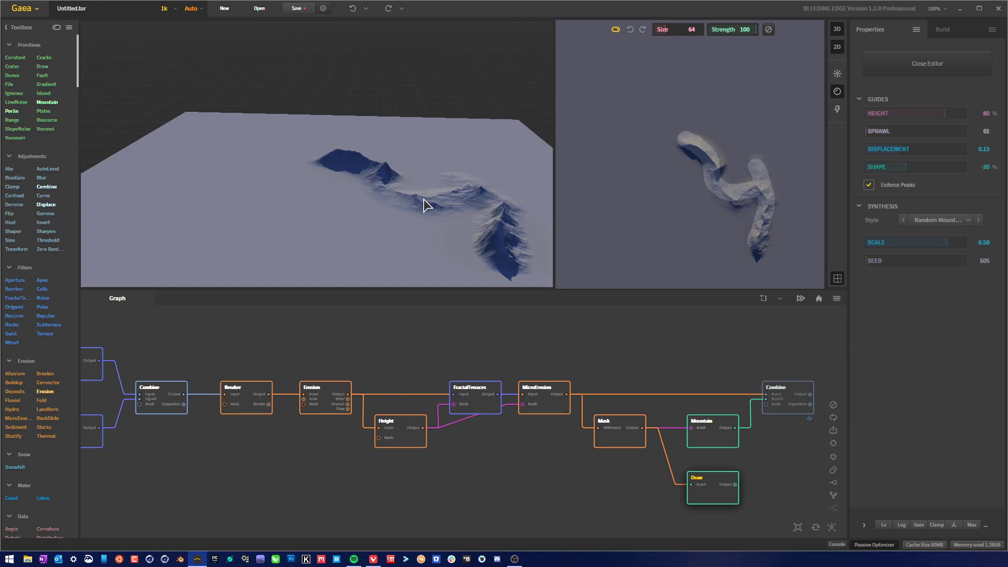
mouse_move(426, 205)
mouse_down()
mouse_move(345, 183)
mouse_move(433, 187)
mouse_up()
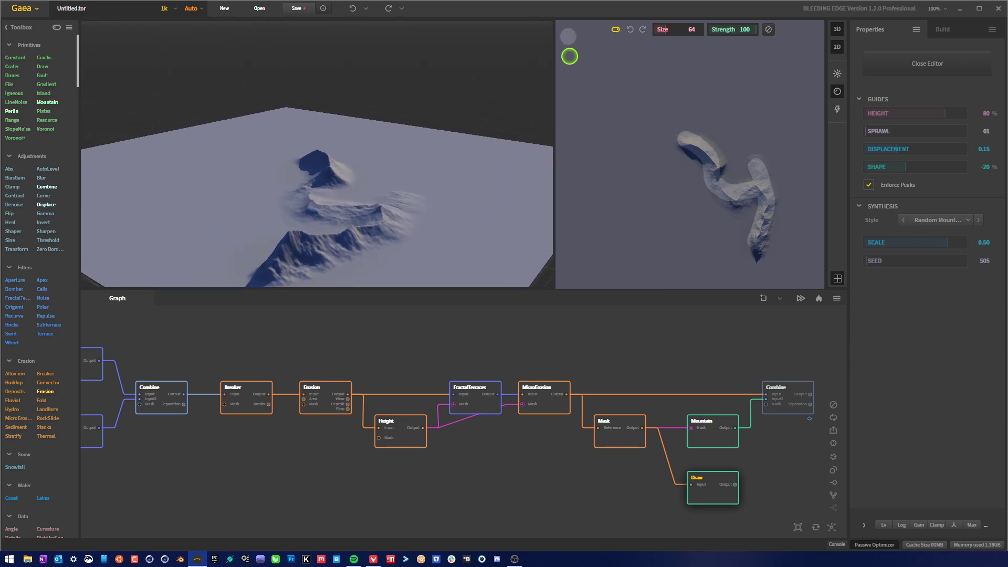
Paint a closed guide band around the terrain's border, widen it with brush size 139, and check the generated mountains.
mouse_move(573, 36)
mouse_down()
mouse_move(652, 275)
mouse_move(798, 169)
mouse_move(761, 49)
mouse_move(571, 32)
mouse_up()
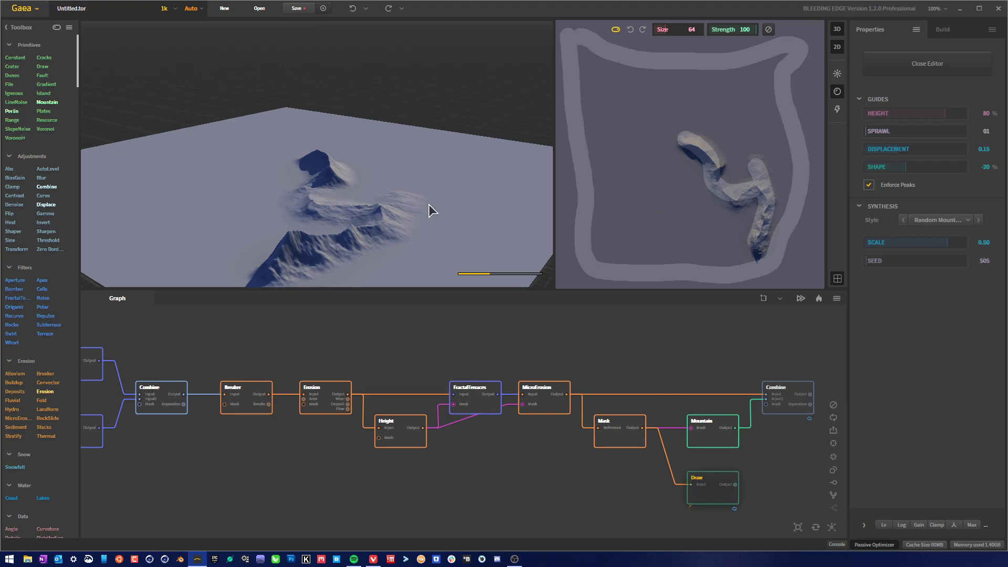
mouse_move(449, 189)
mouse_down()
mouse_move(311, 181)
mouse_move(304, 158)
mouse_move(399, 181)
mouse_move(474, 173)
mouse_move(505, 157)
mouse_move(498, 171)
mouse_up()
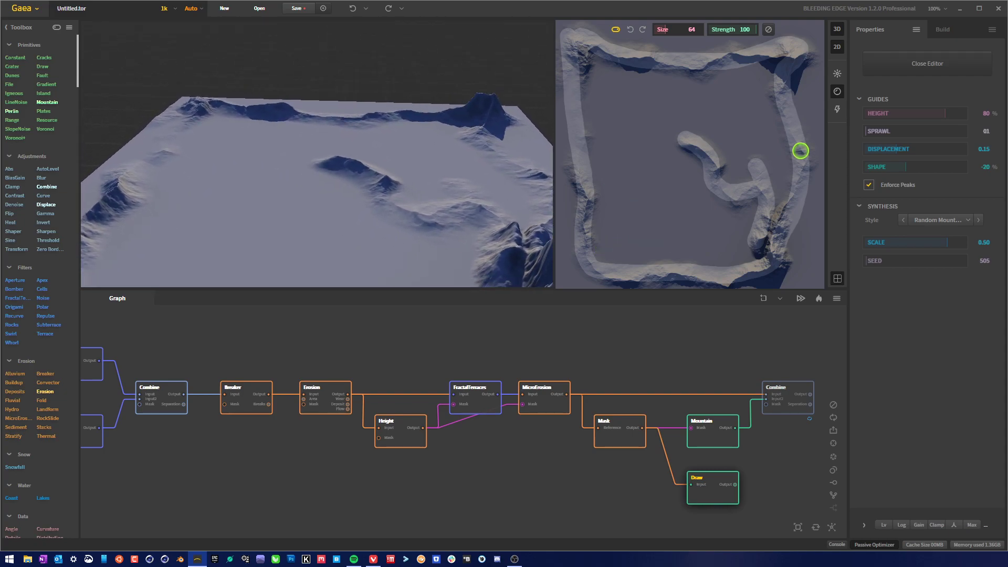
click(679, 31)
mouse_move(560, 277)
mouse_down()
mouse_move(609, 286)
mouse_move(566, 217)
mouse_move(581, 77)
mouse_move(574, 31)
mouse_move(858, 30)
mouse_move(808, 103)
mouse_move(814, 193)
mouse_move(801, 297)
mouse_move(777, 251)
mouse_move(814, 272)
mouse_move(622, 266)
mouse_up()
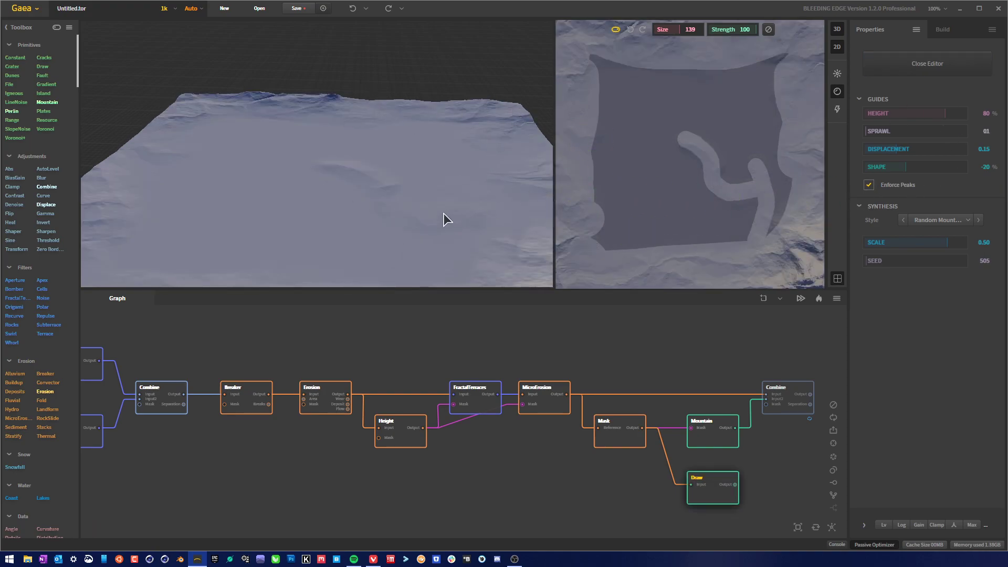
drag(443, 218, 660, 218)
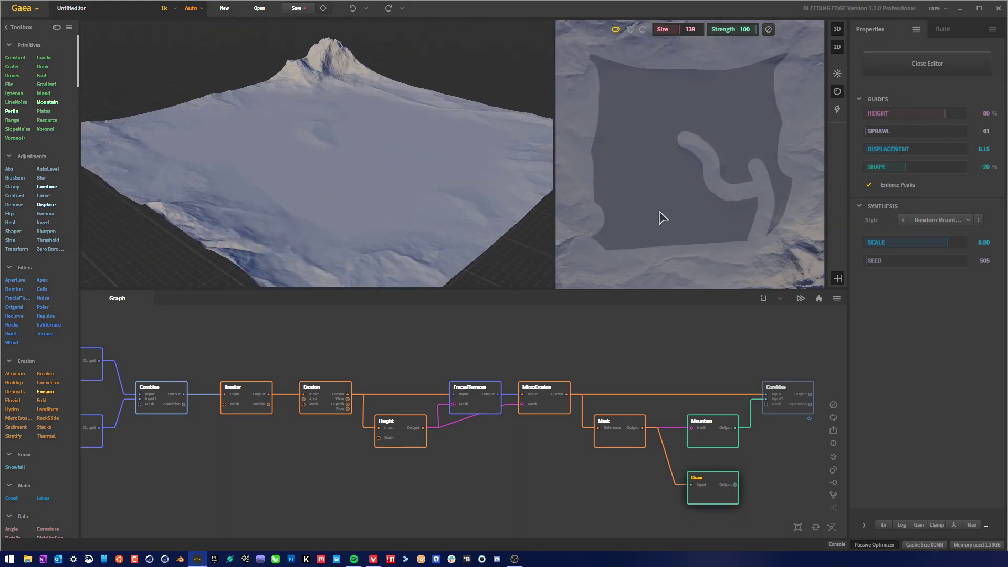
drag(337, 58, 326, 85)
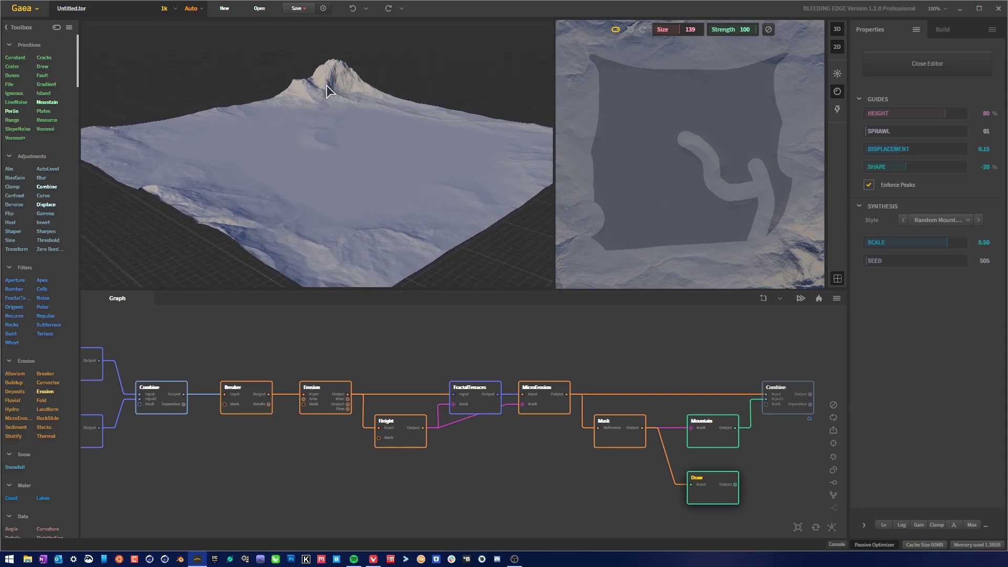
drag(365, 175, 354, 187)
drag(454, 201, 398, 173)
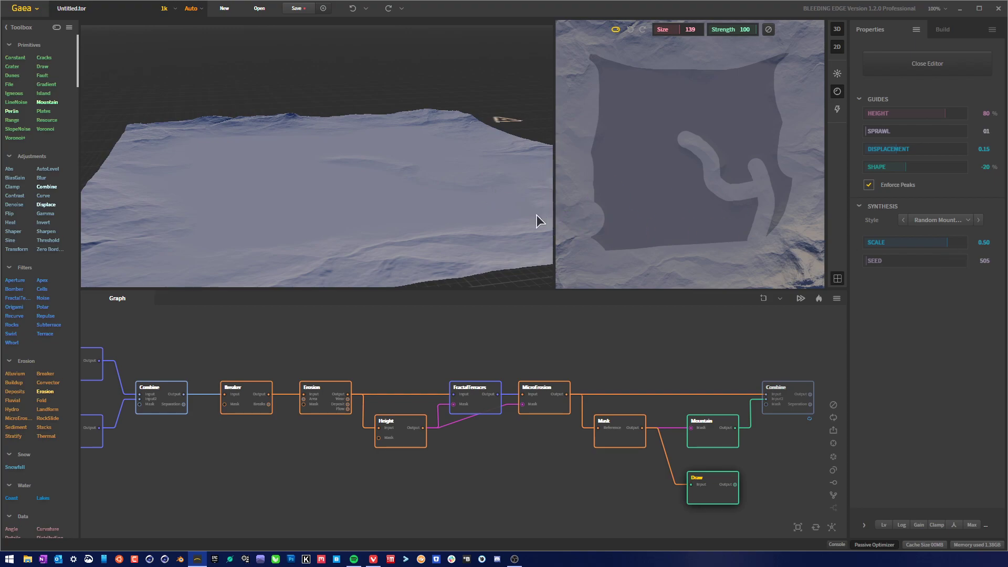
Clear all painted strokes from the Draw node and delete the node from the graph.
drag(537, 215, 419, 153)
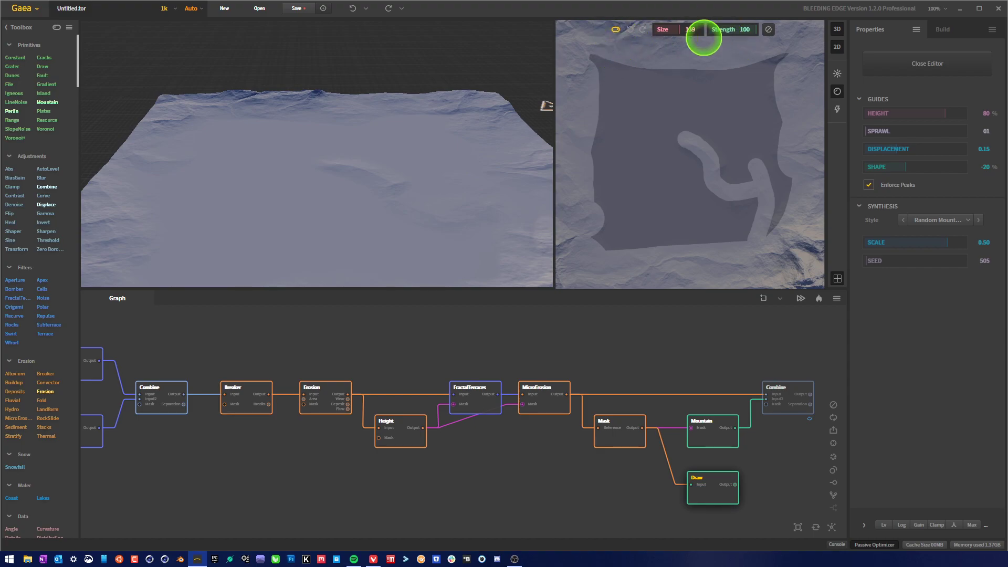
click(767, 29)
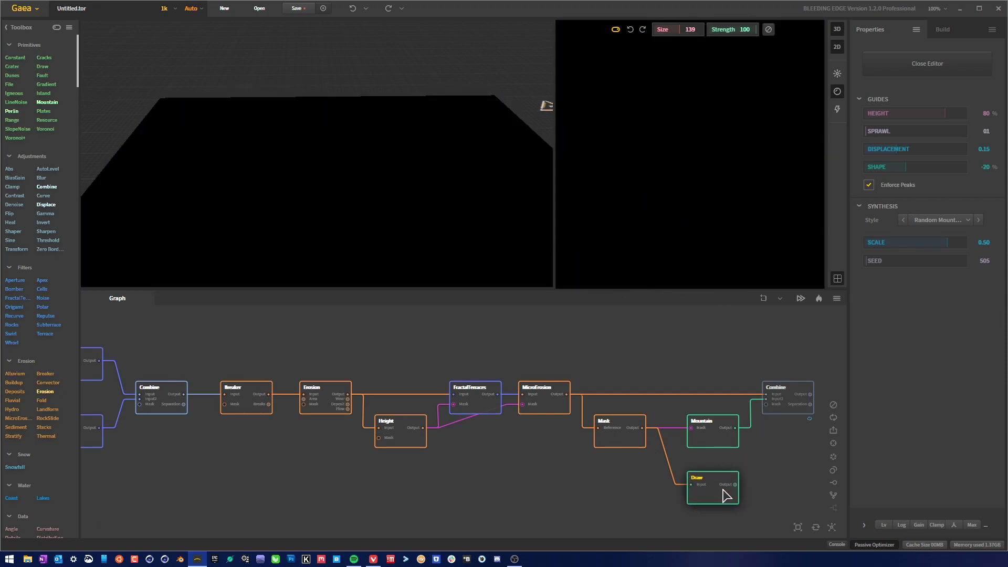
key(Delete)
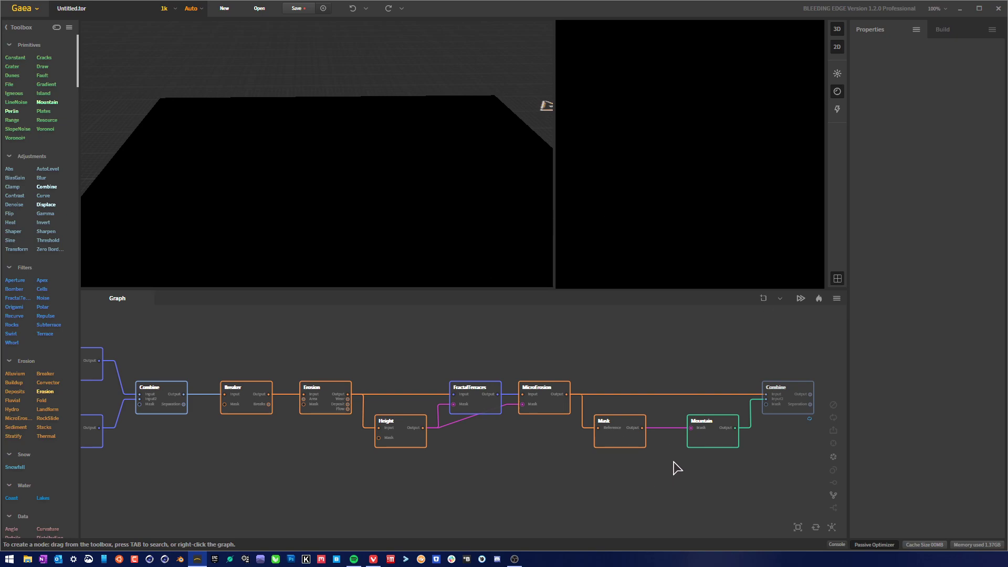
Extend the Mask node's round painted area with four short arms reaching out diagonally, using brush size 64 and strength 100.
click(633, 444)
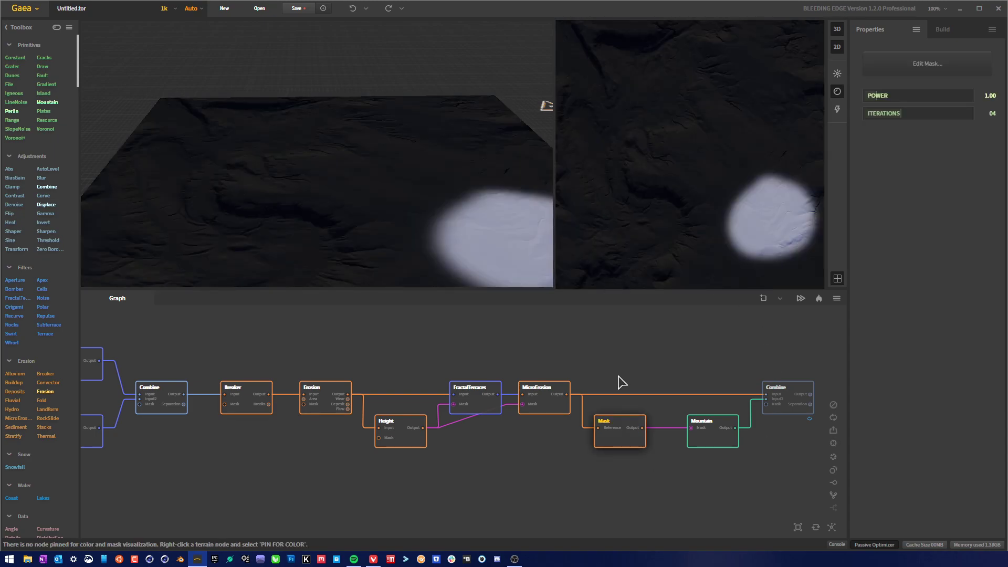
click(708, 442)
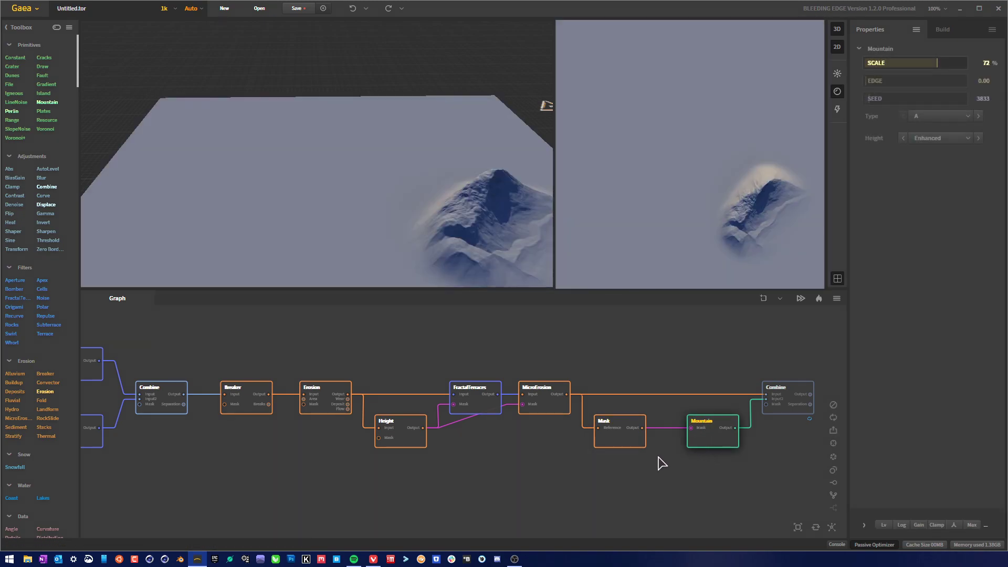
click(629, 446)
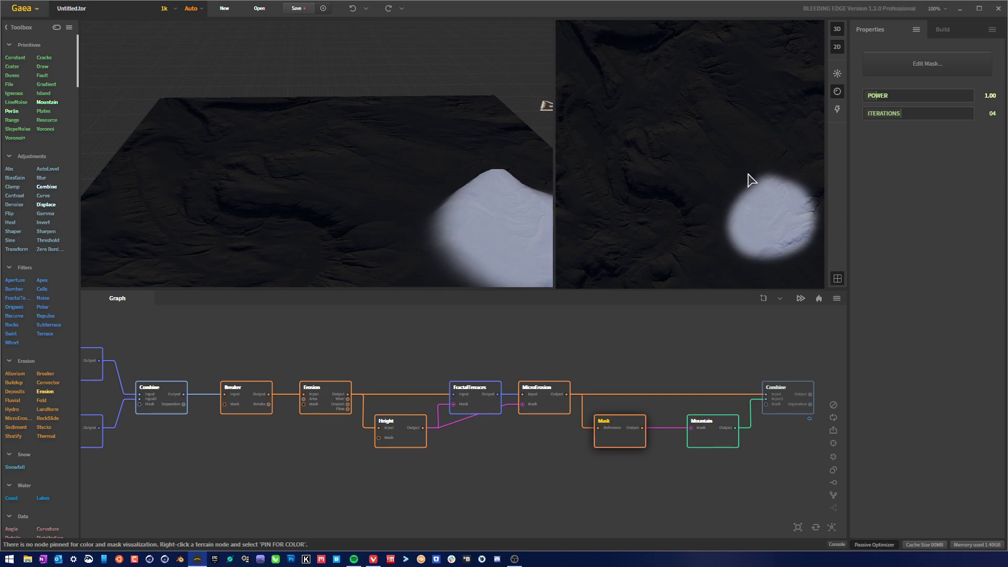
click(915, 72)
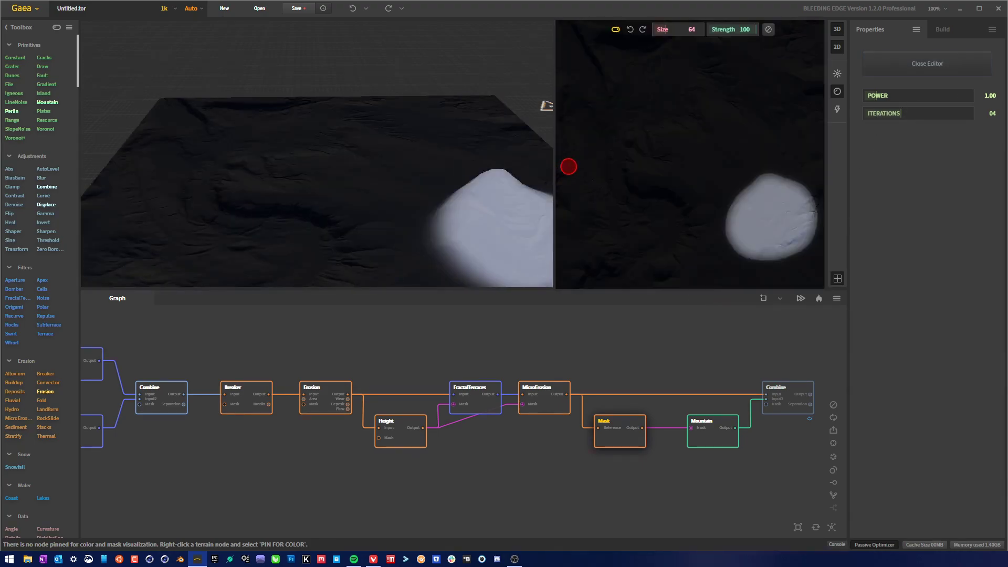
drag(735, 212, 731, 182)
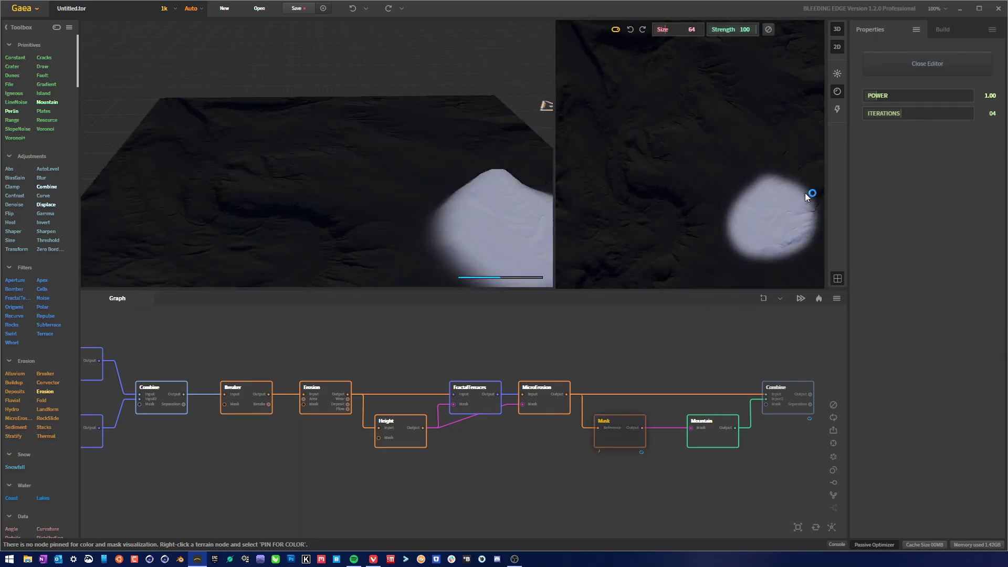
mouse_move(805, 193)
mouse_down()
mouse_move(796, 189)
mouse_move(807, 181)
mouse_up()
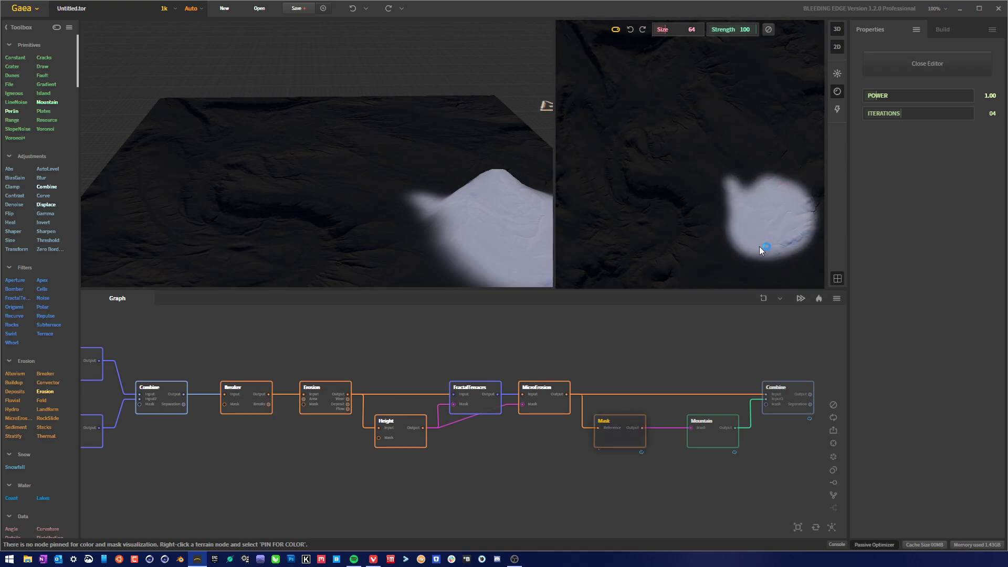
mouse_move(761, 247)
mouse_down()
mouse_move(763, 227)
mouse_move(753, 273)
mouse_up()
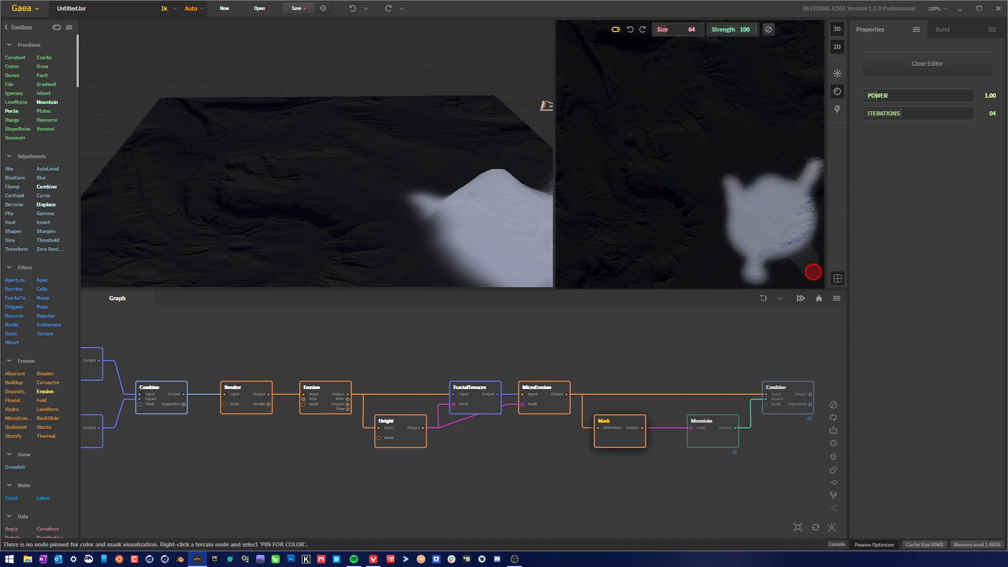
drag(813, 270, 811, 283)
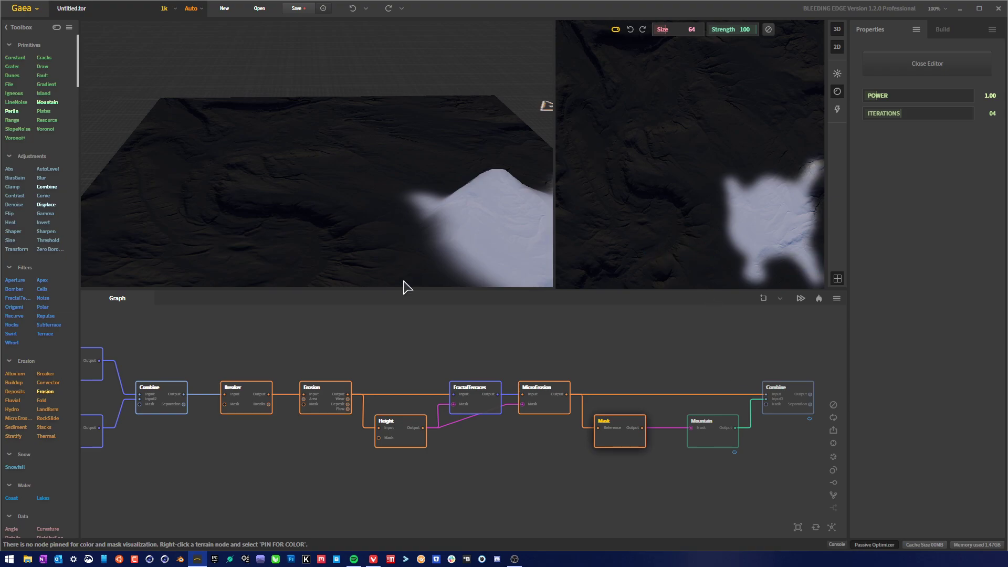
Set the Mountain node's Edge to 0.28 and preview the terrain at the final Combine node.
click(725, 445)
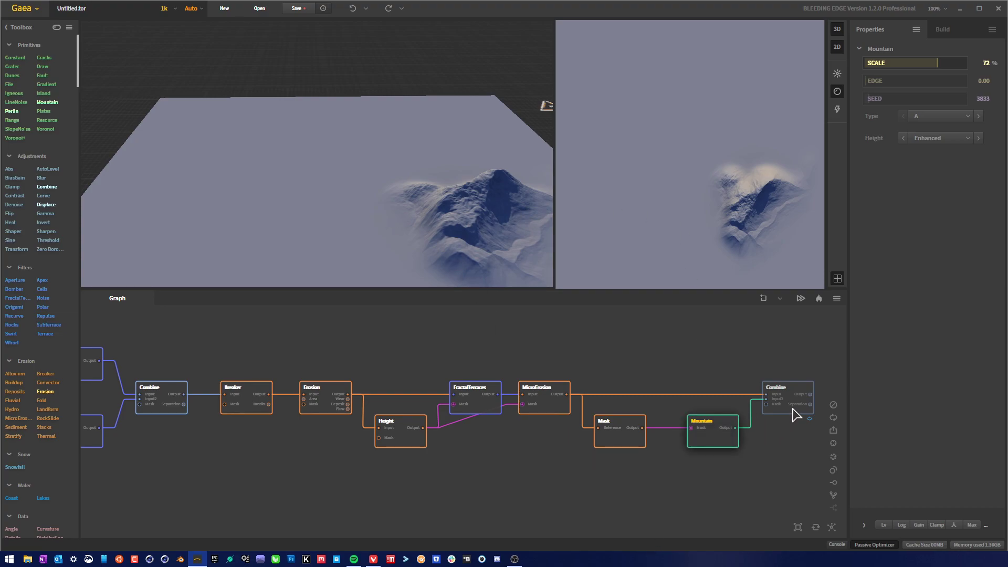
click(921, 80)
drag(608, 210, 601, 237)
drag(494, 50, 320, 168)
drag(987, 465, 990, 541)
mouse_move(427, 159)
mouse_down()
mouse_move(540, 218)
mouse_move(551, 124)
mouse_move(525, 139)
mouse_move(322, 181)
mouse_move(353, 212)
mouse_move(362, 183)
mouse_move(653, 201)
mouse_up()
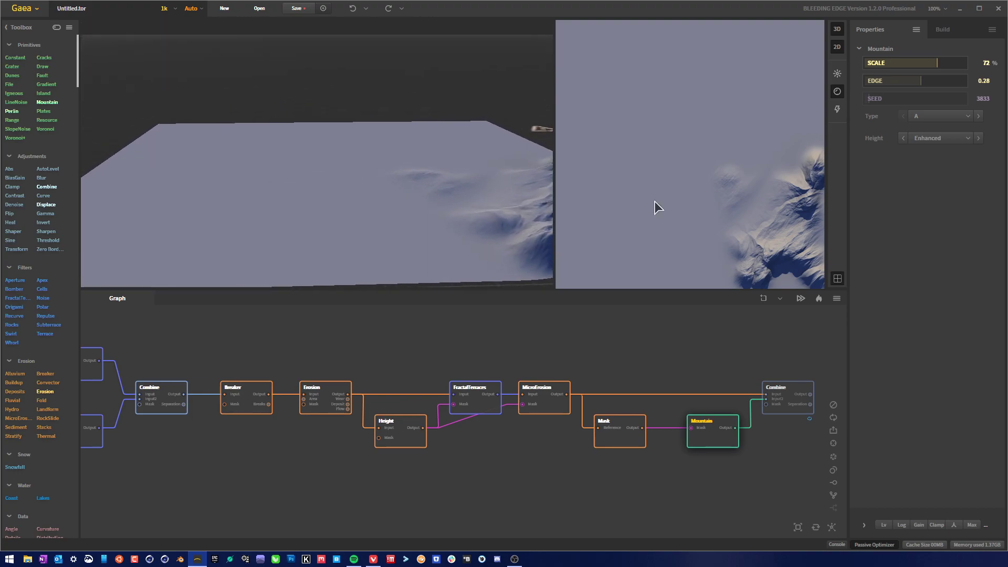
click(797, 406)
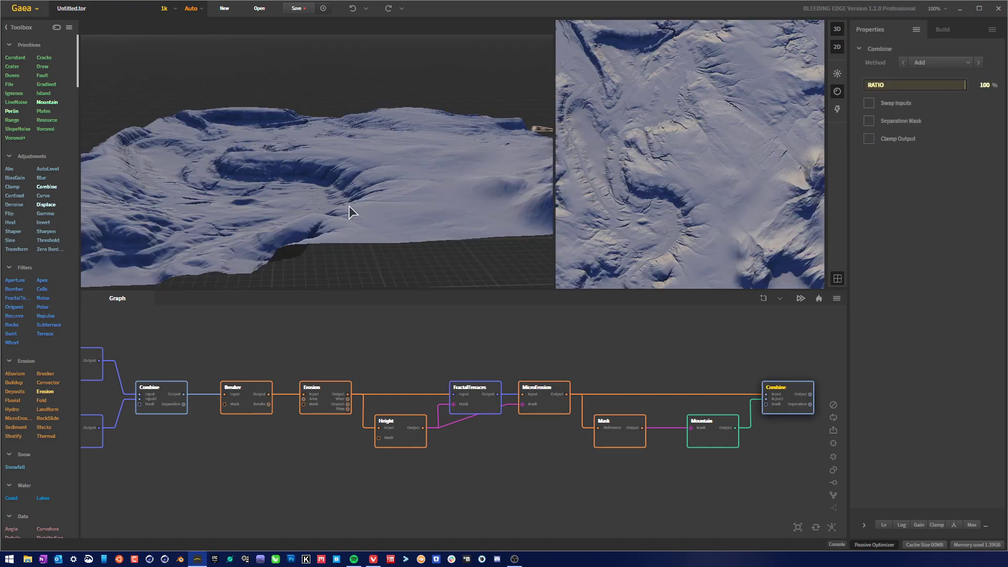
drag(351, 212, 522, 171)
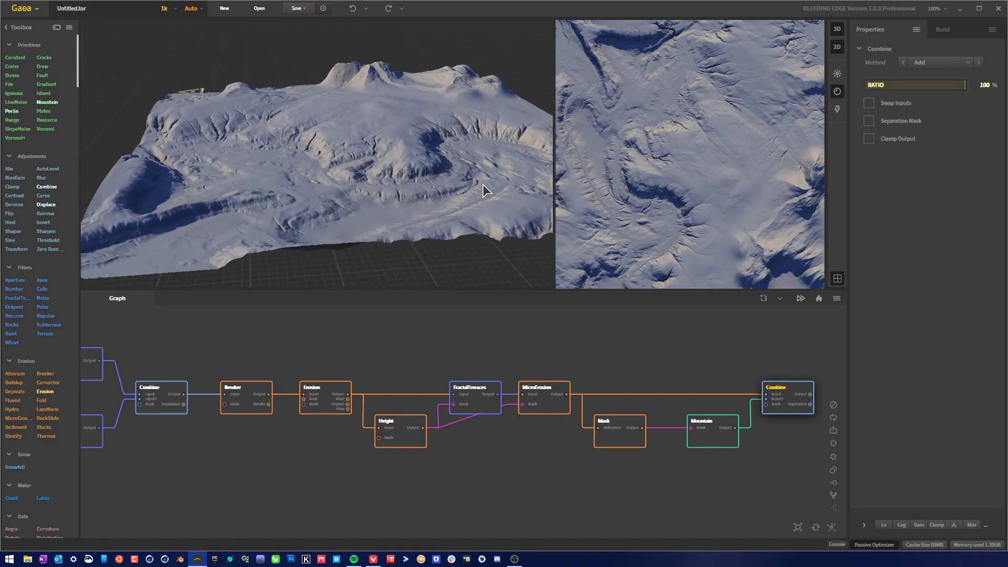
Set the Mountain node's Seed to 102400 and its Scale to 68%.
click(724, 437)
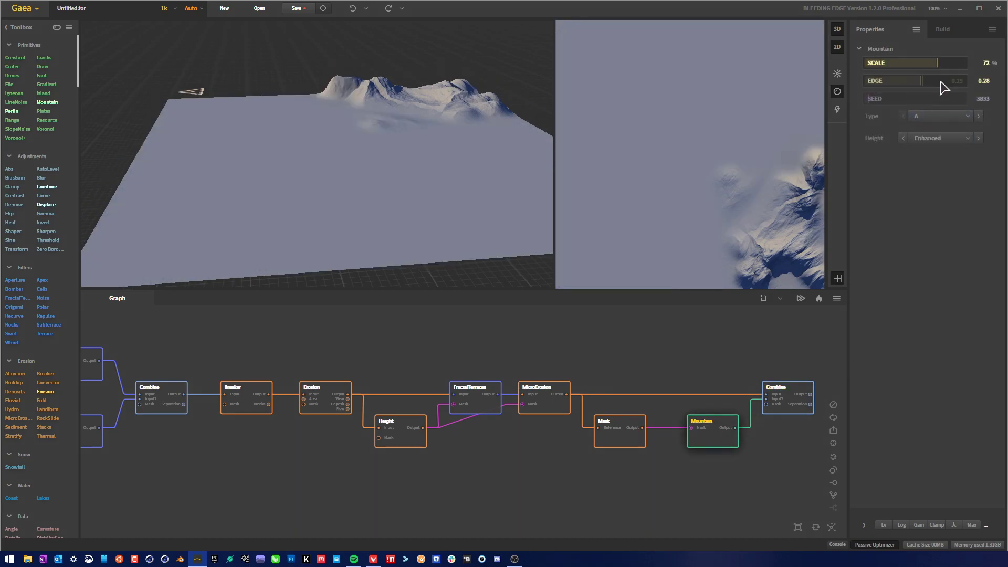
click(924, 99)
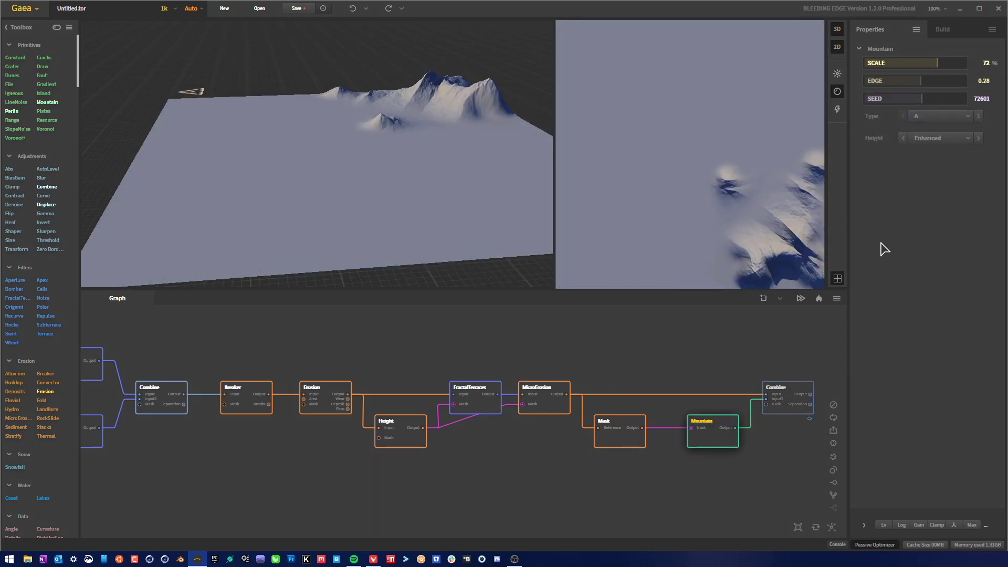
click(945, 99)
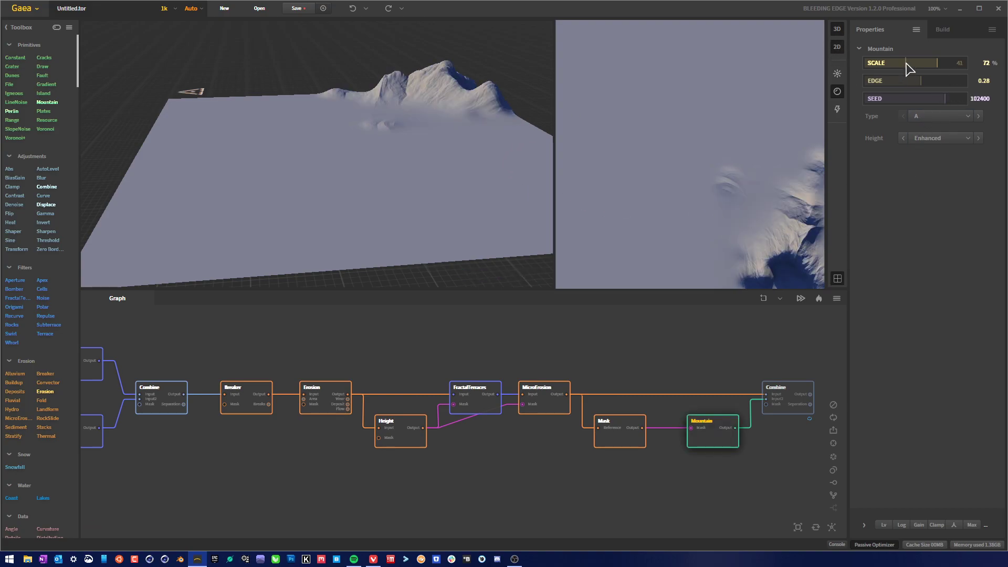
drag(942, 67, 894, 65)
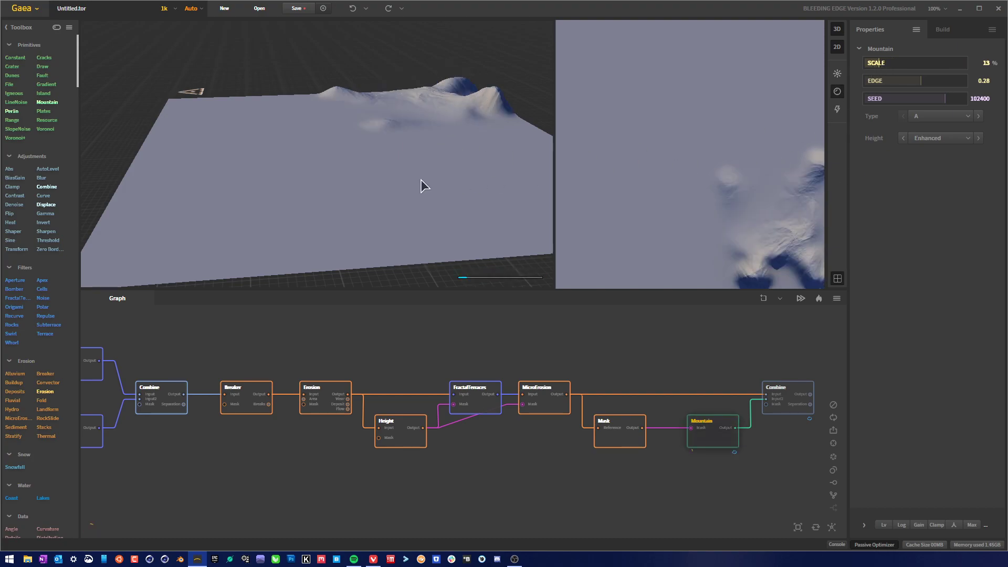
drag(945, 69, 941, 68)
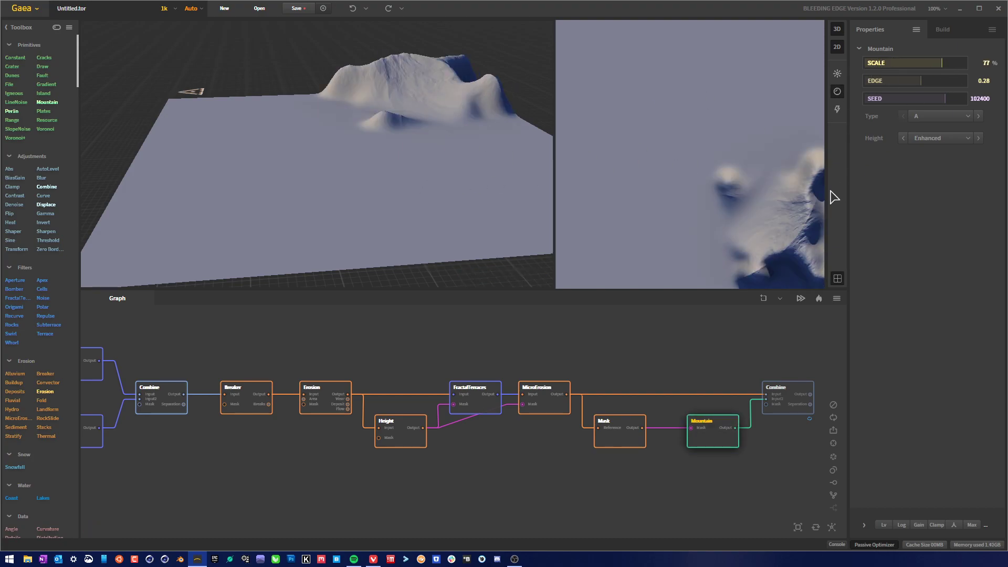
mouse_move(489, 117)
mouse_down()
mouse_move(419, 121)
mouse_move(489, 119)
mouse_up()
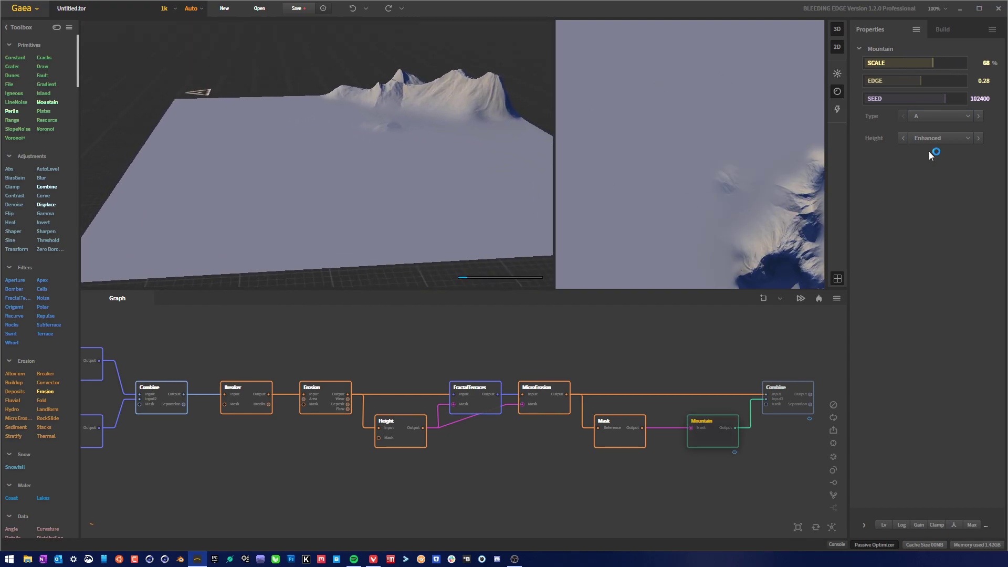
Add a Plates node masked by the Mask output and feed it into the final Combine node in place of Mountain.
click(719, 474)
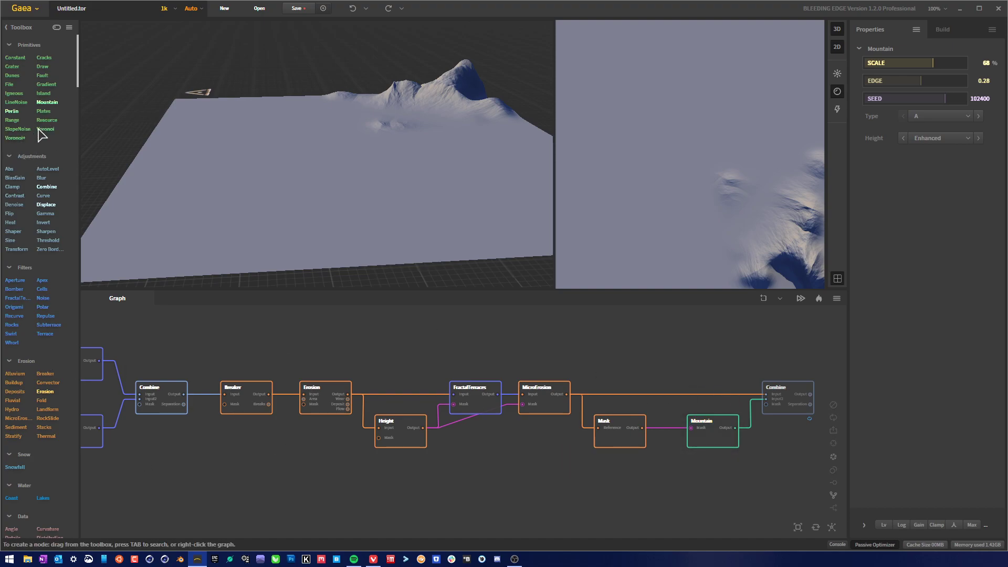
drag(45, 111, 722, 473)
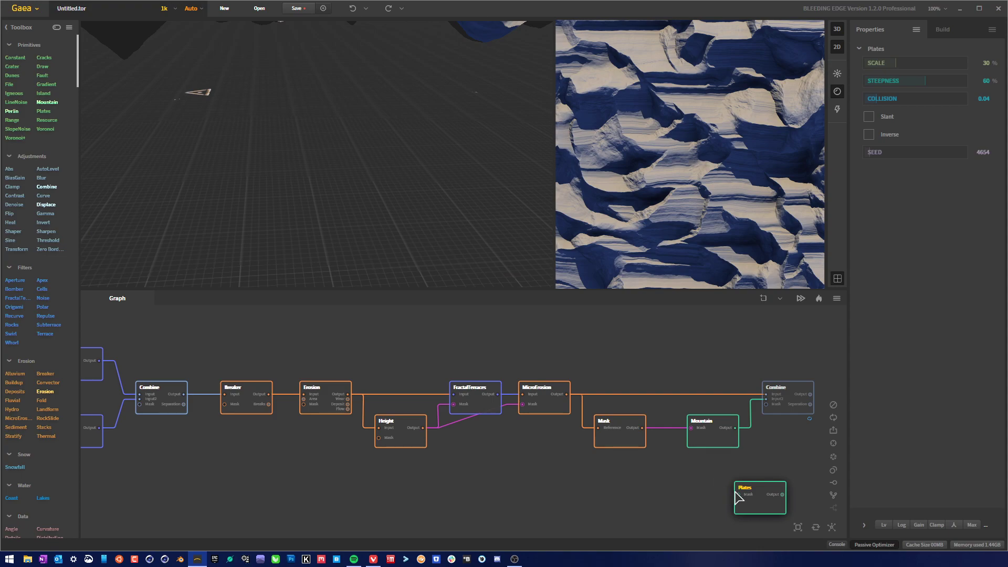
drag(740, 499, 643, 430)
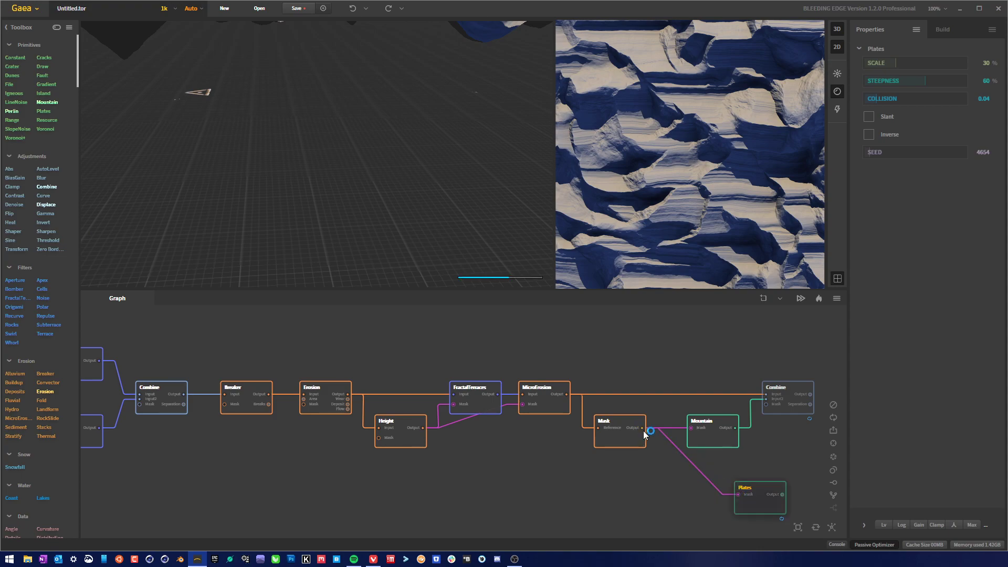
drag(761, 503, 765, 399)
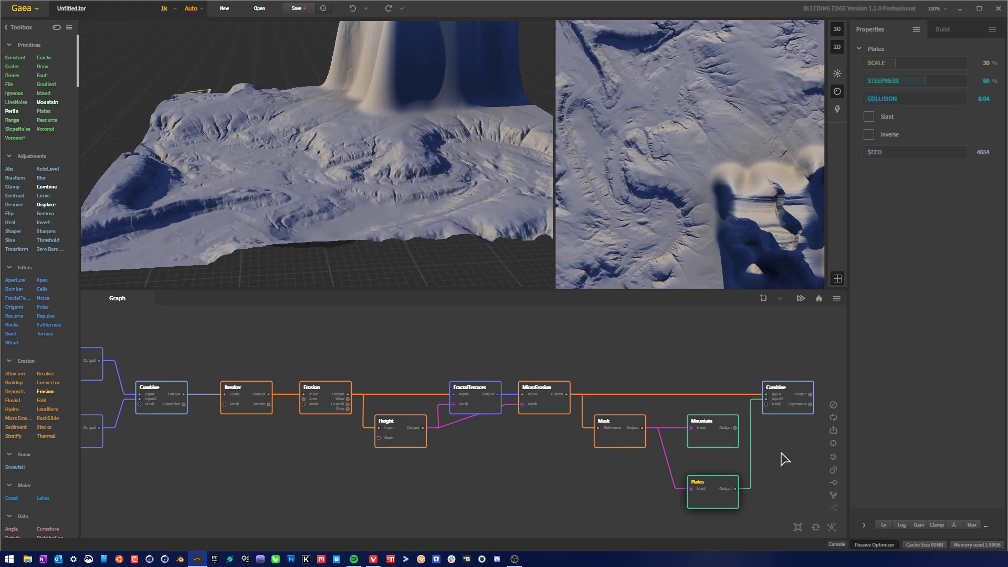
Add a Clamp modifier to the Plates node with Clamp Max at 14%.
drag(465, 165, 442, 151)
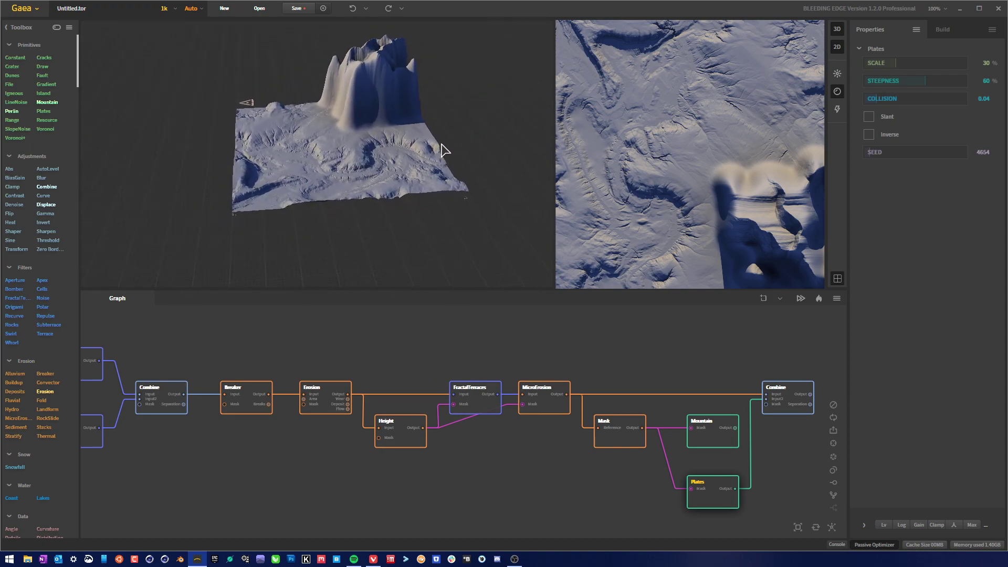
click(936, 524)
click(911, 522)
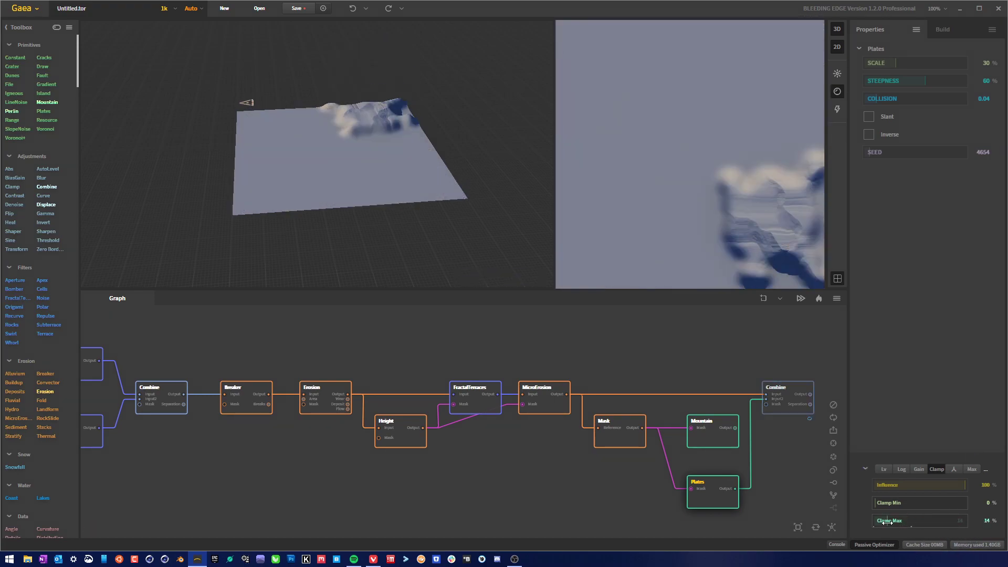
Enable Slant on the Plates node, set its Seed to 50252 and its Scale to 8%.
click(869, 116)
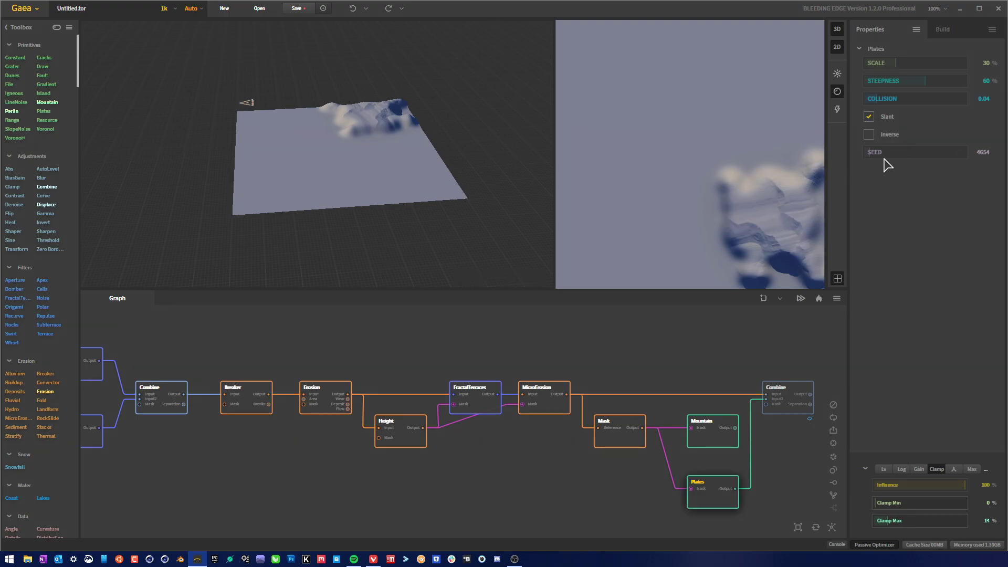
click(903, 152)
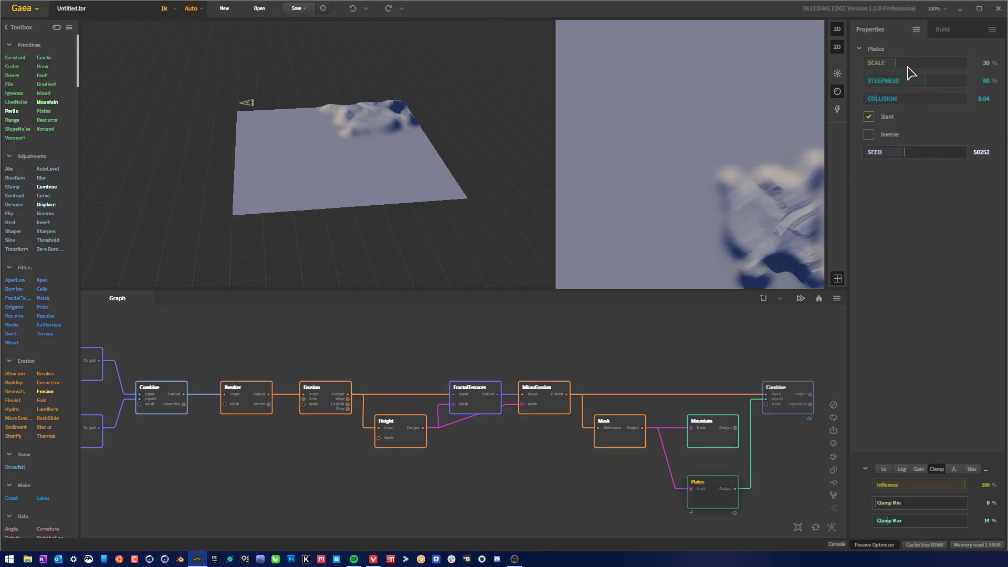
drag(916, 69, 959, 64)
click(876, 63)
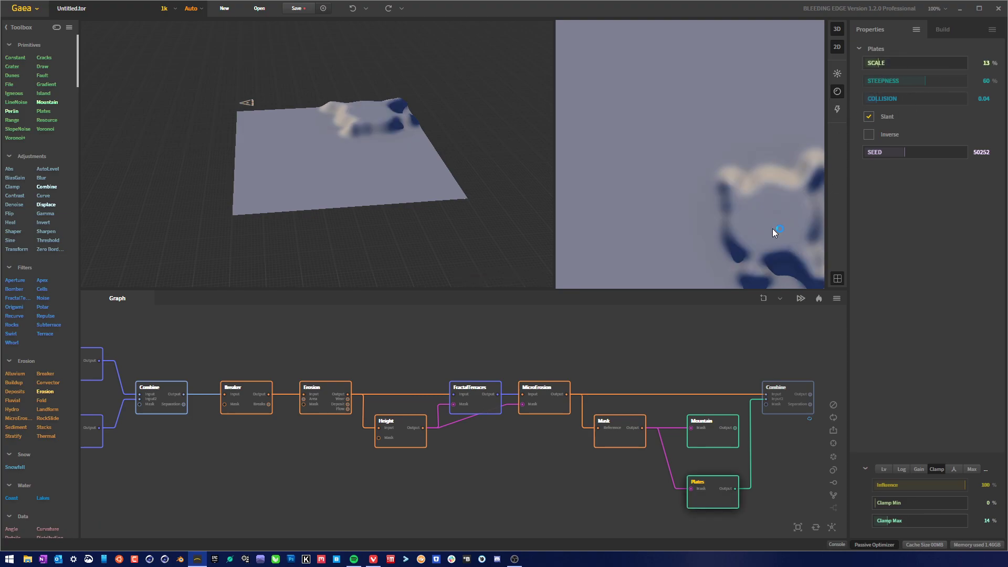
click(873, 63)
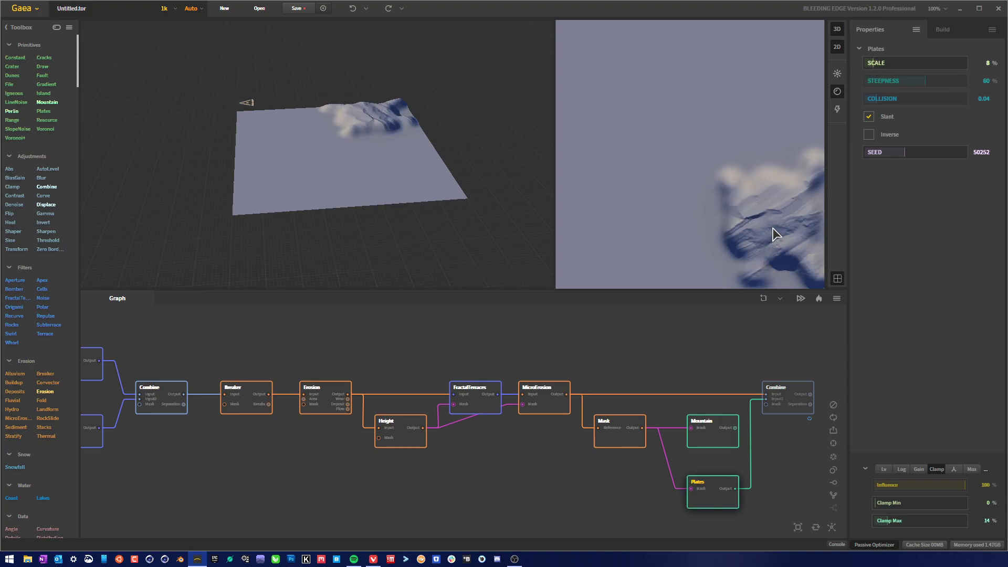
drag(414, 149, 299, 161)
scroll(438, 155, up, 5)
scroll(299, 161, down, 5)
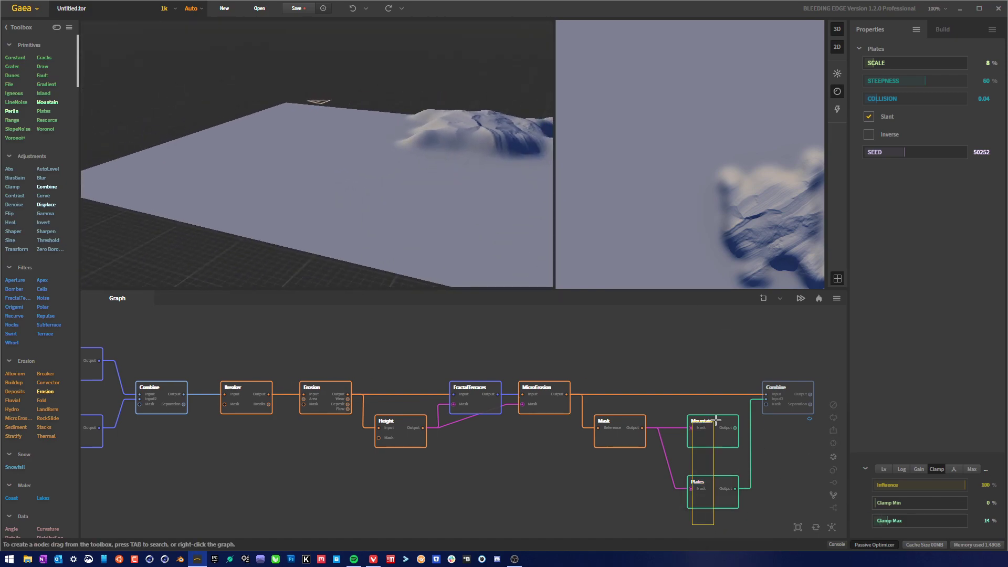
Delete the Mountain and Plates nodes together from the graph.
drag(673, 528, 754, 410)
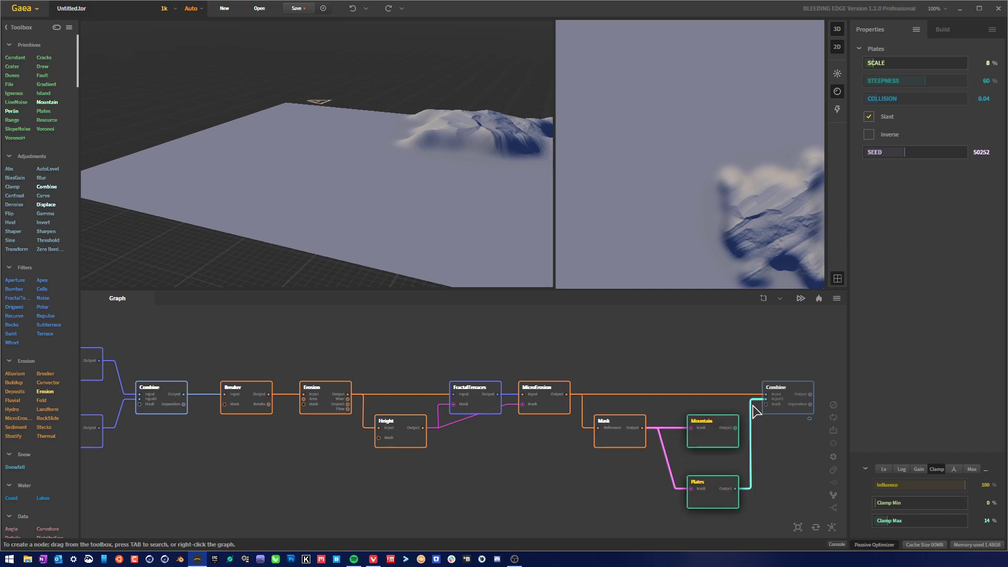
key(Delete)
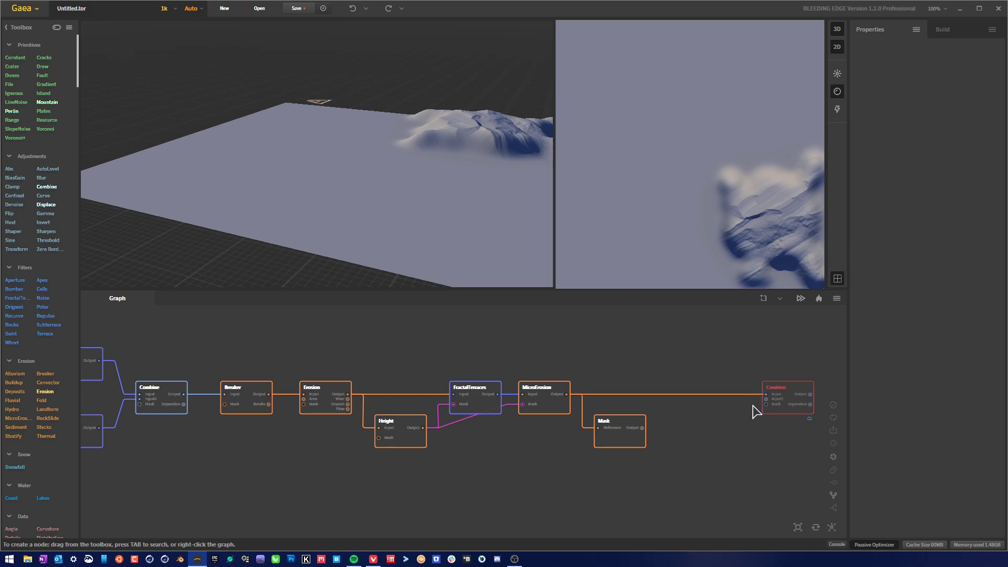
Open the Mask node's editor and erase the whole painted area at brush size 64 and strength 100.
click(626, 443)
click(871, 71)
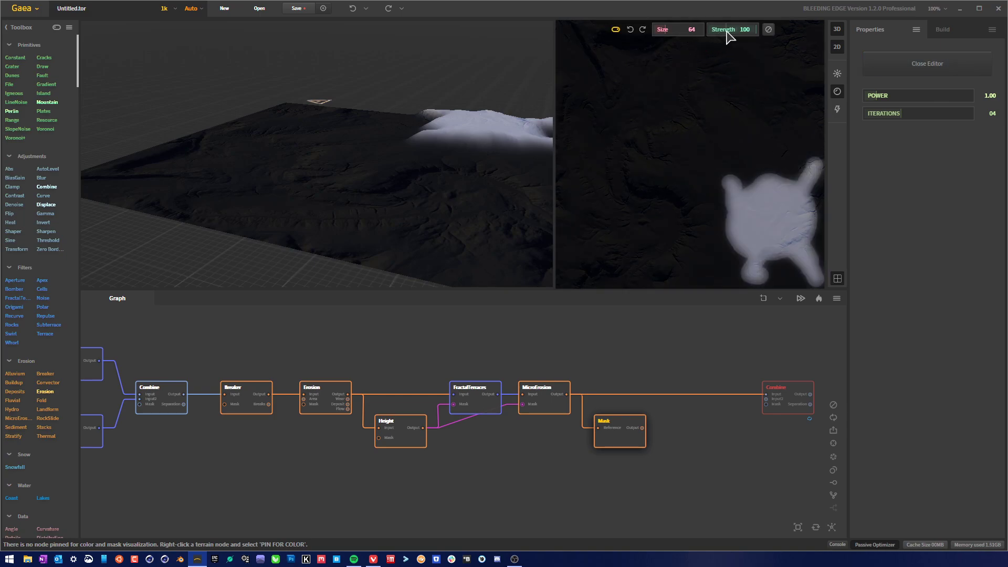
click(615, 30)
click(759, 209)
click(788, 207)
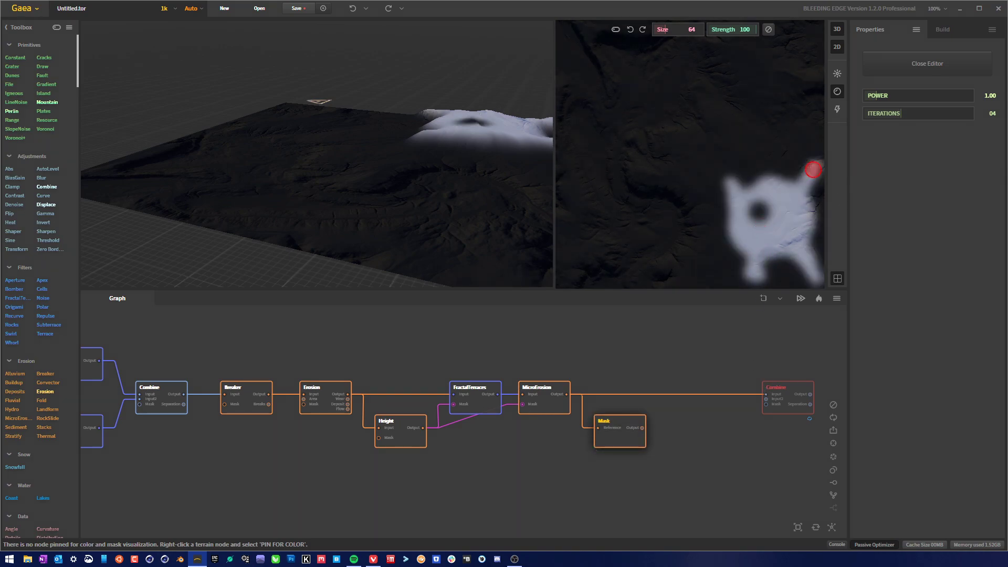
mouse_move(763, 193)
mouse_down()
mouse_move(720, 232)
mouse_move(783, 163)
mouse_move(837, 162)
mouse_move(727, 206)
mouse_move(829, 217)
mouse_move(742, 277)
mouse_move(814, 268)
mouse_up()
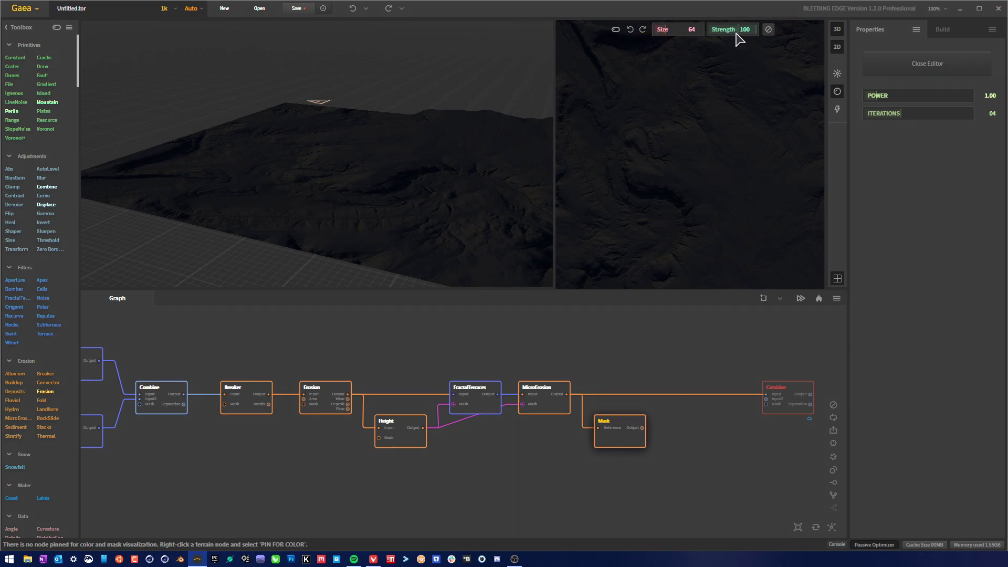
Paint branching, root-like mask strokes inland from the terrain's lower-right corner at brush size 64, adding the last branches at size 44.
click(616, 30)
drag(820, 287, 711, 249)
mouse_move(799, 247)
mouse_down()
mouse_move(758, 210)
mouse_move(719, 148)
mouse_up()
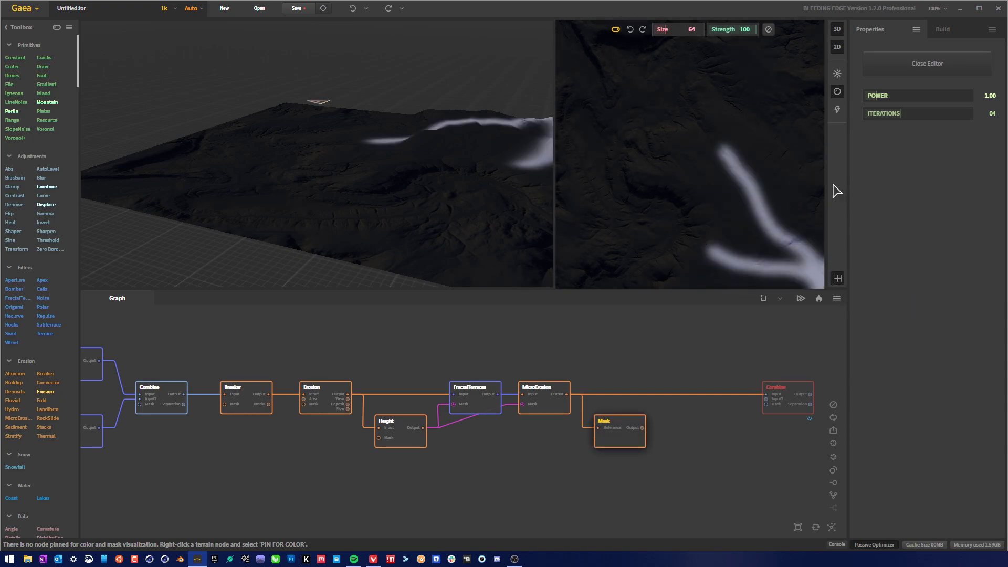
mouse_move(830, 199)
mouse_down()
mouse_move(803, 163)
mouse_move(812, 201)
mouse_up()
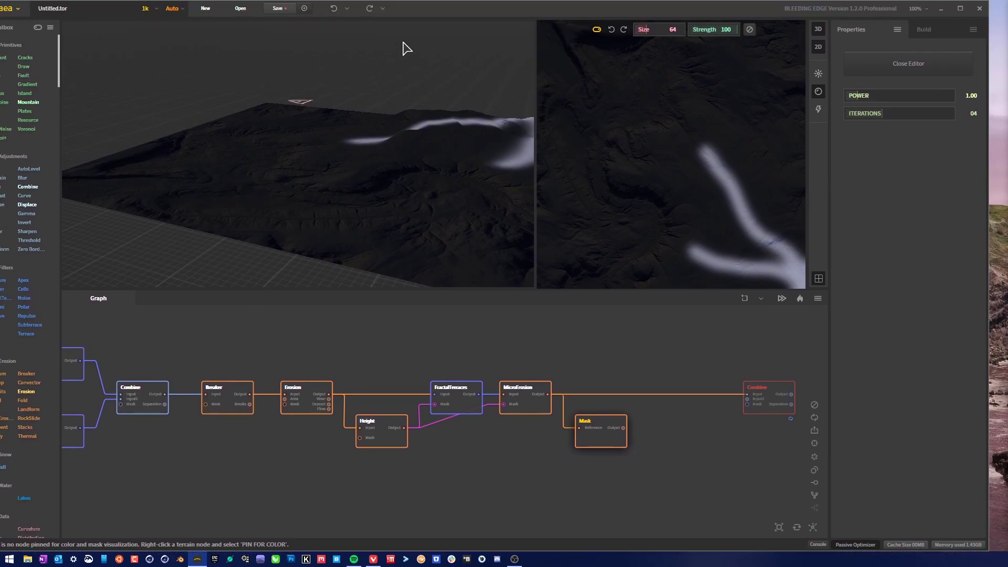
mouse_move(117, 8)
mouse_down()
mouse_move(127, 40)
mouse_move(16, 11)
mouse_move(758, 387)
mouse_move(989, 536)
mouse_up()
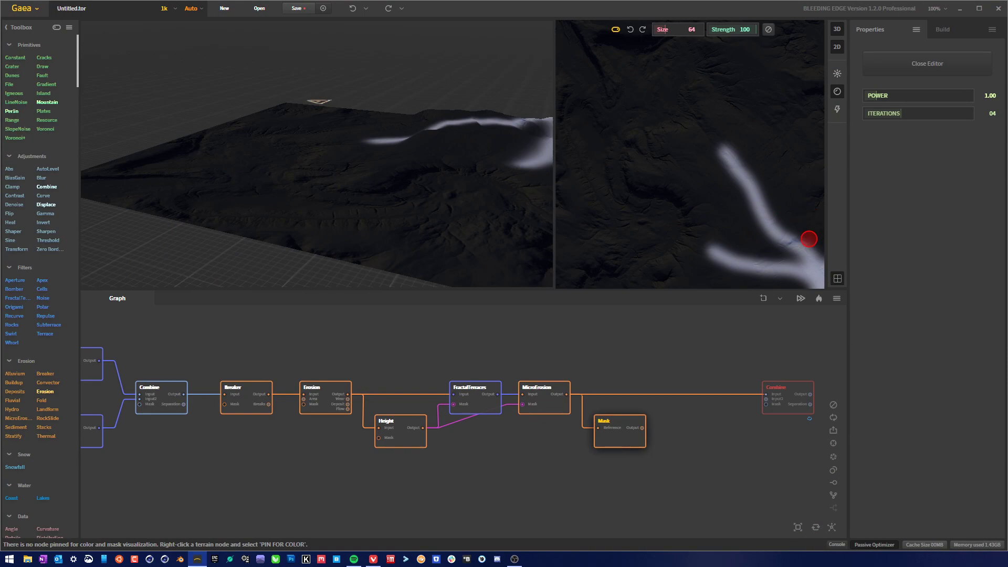
mouse_move(817, 247)
mouse_down()
mouse_move(780, 161)
mouse_move(779, 105)
mouse_up()
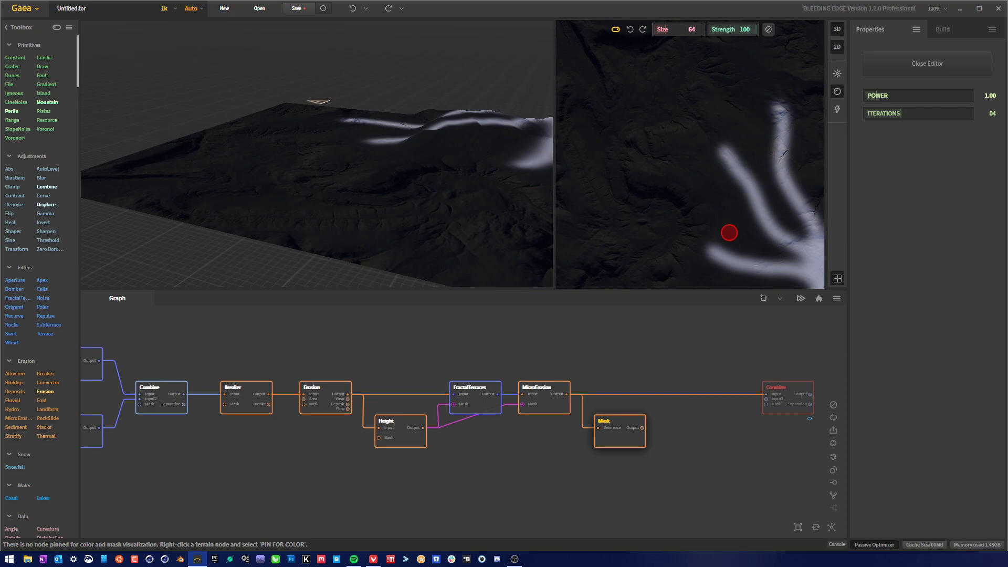
drag(743, 260, 738, 232)
drag(733, 171, 709, 167)
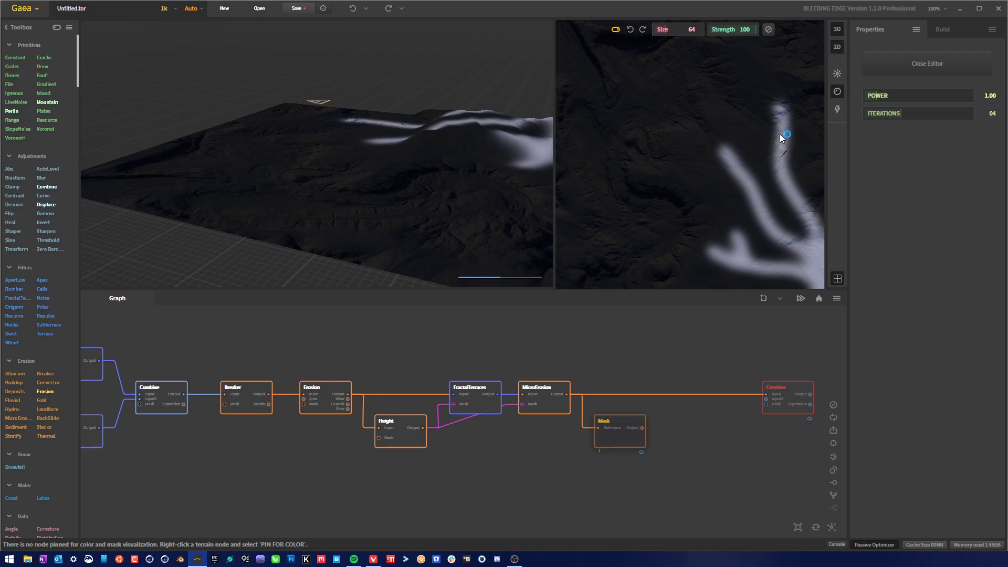
drag(777, 128, 748, 112)
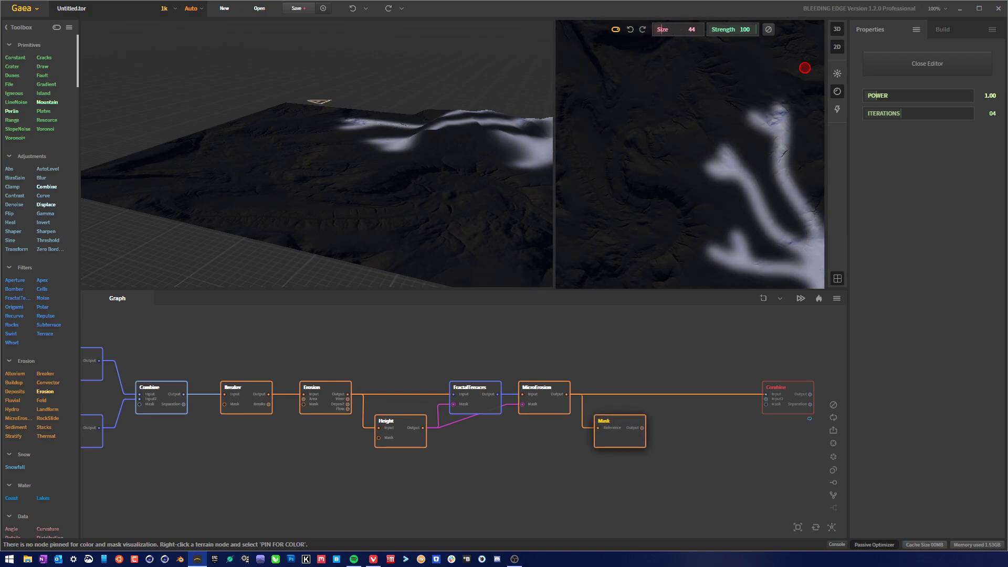
mouse_move(755, 192)
mouse_down()
mouse_move(764, 156)
mouse_move(798, 147)
mouse_move(820, 182)
mouse_up()
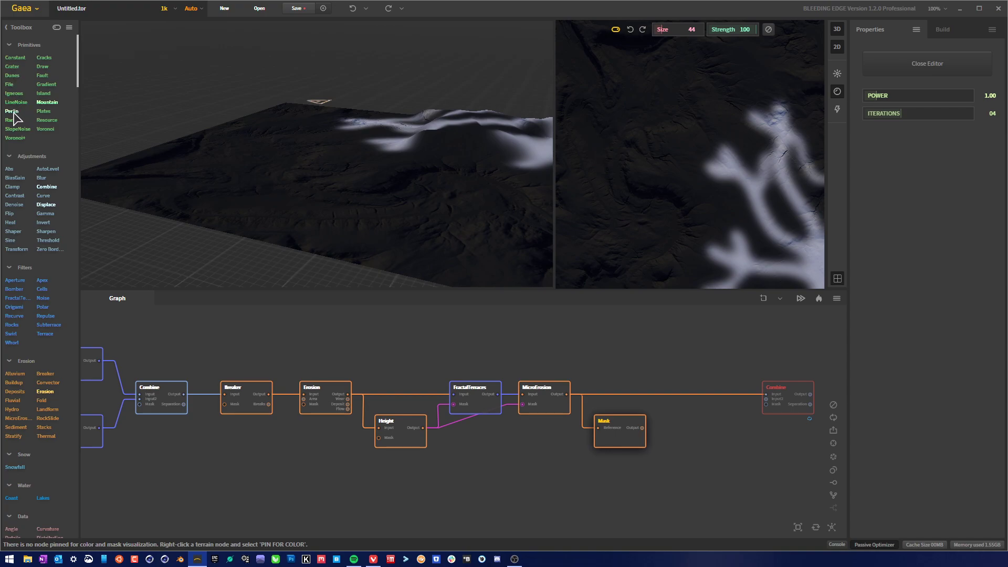
Add a Perlin node masked by the Mask output and give it a Clamp modifier with Clamp Max at 22%.
drag(12, 111, 689, 441)
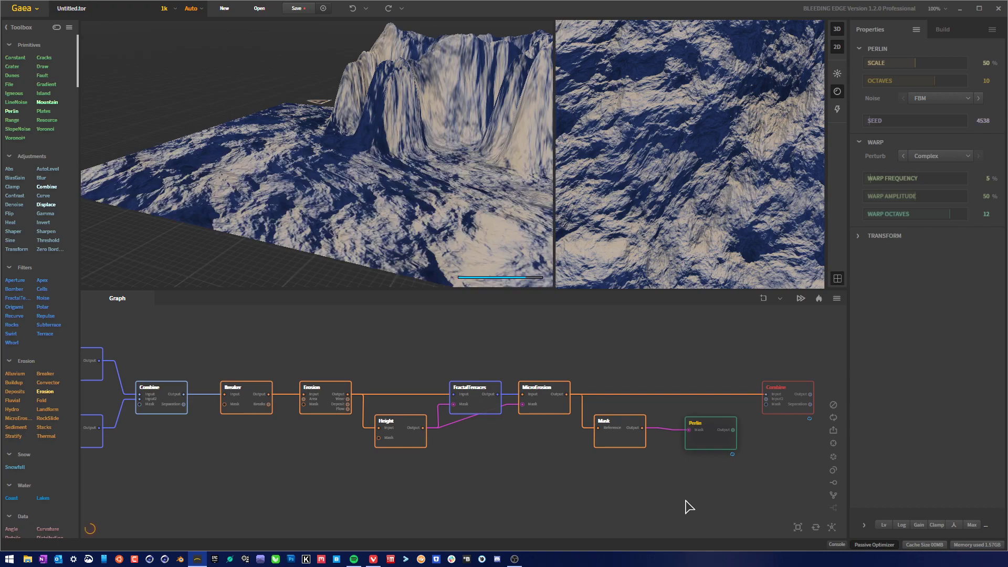
click(936, 524)
click(898, 520)
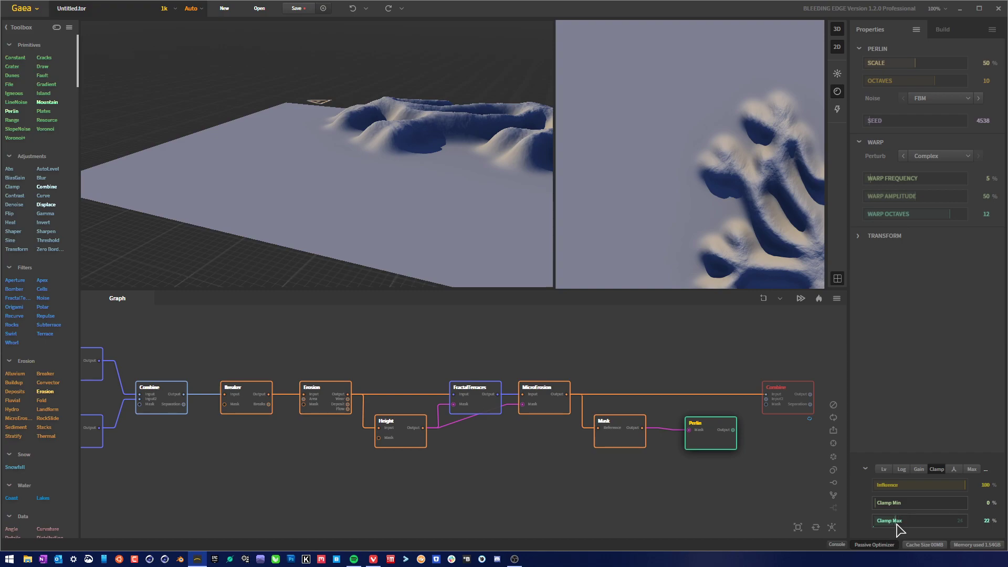
Feed the Perlin output into the final Combine node's second input and align the Perlin node with the Mask node.
drag(734, 431, 768, 404)
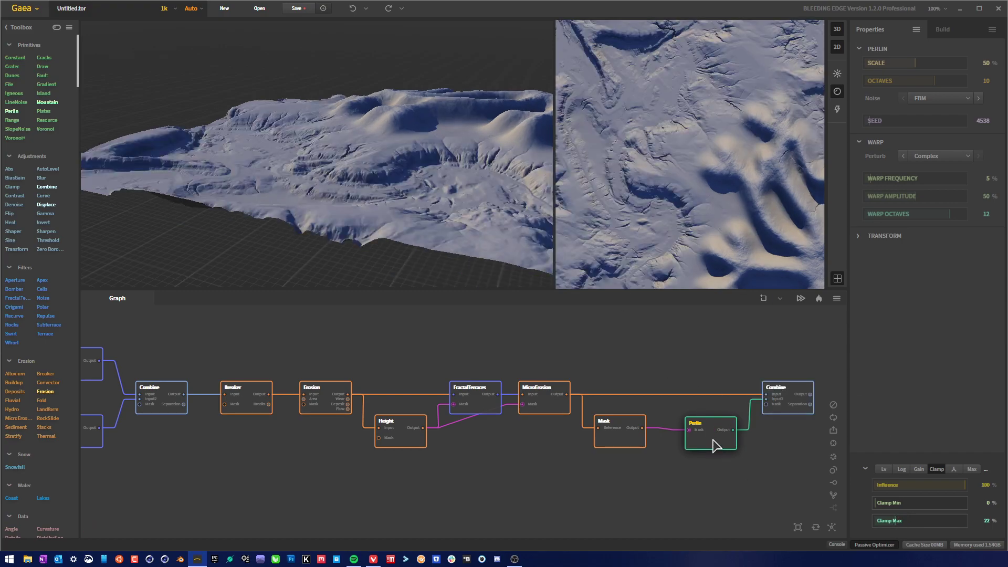
drag(713, 439, 715, 436)
drag(383, 182, 443, 161)
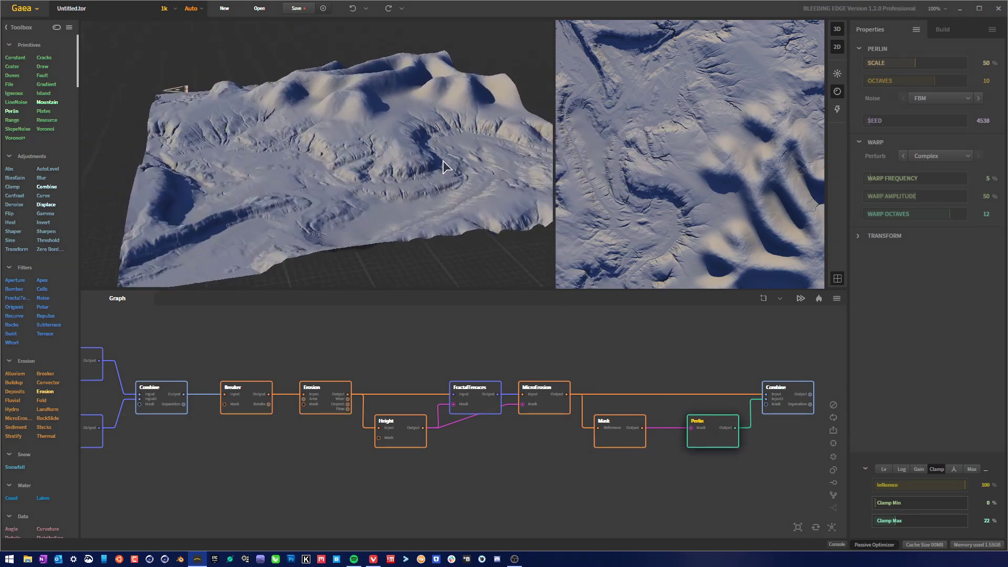
drag(450, 79, 263, 106)
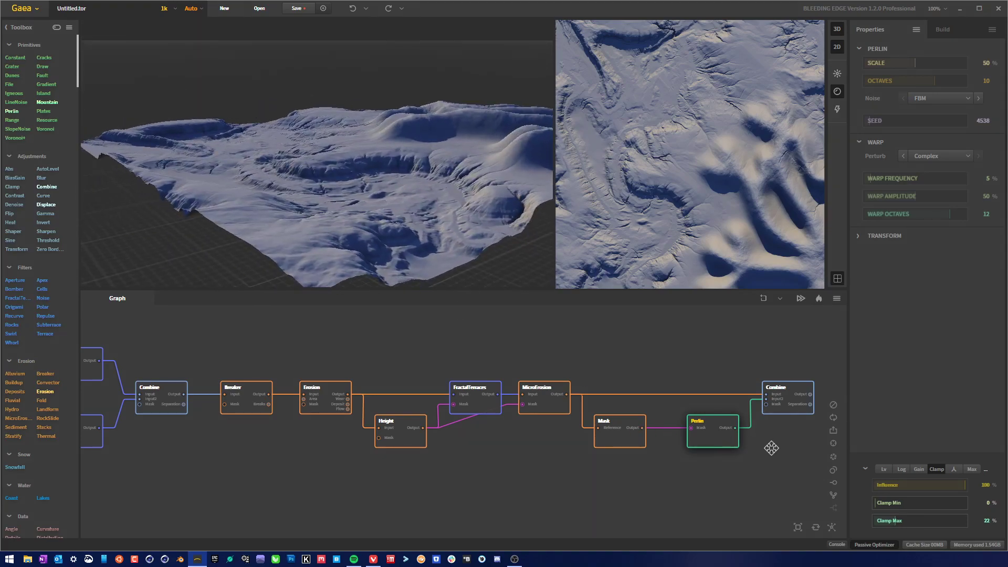
middle_drag(772, 448, 634, 466)
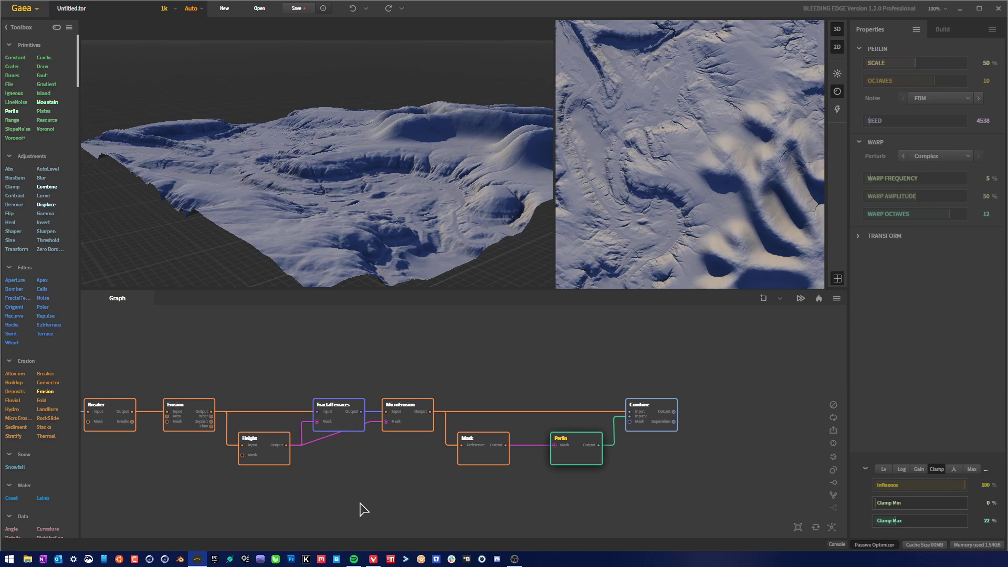
drag(525, 158, 392, 137)
Fill the gaps between the painted mask branches at brush size 64, and preview the terrain at the final Combine node.
click(491, 462)
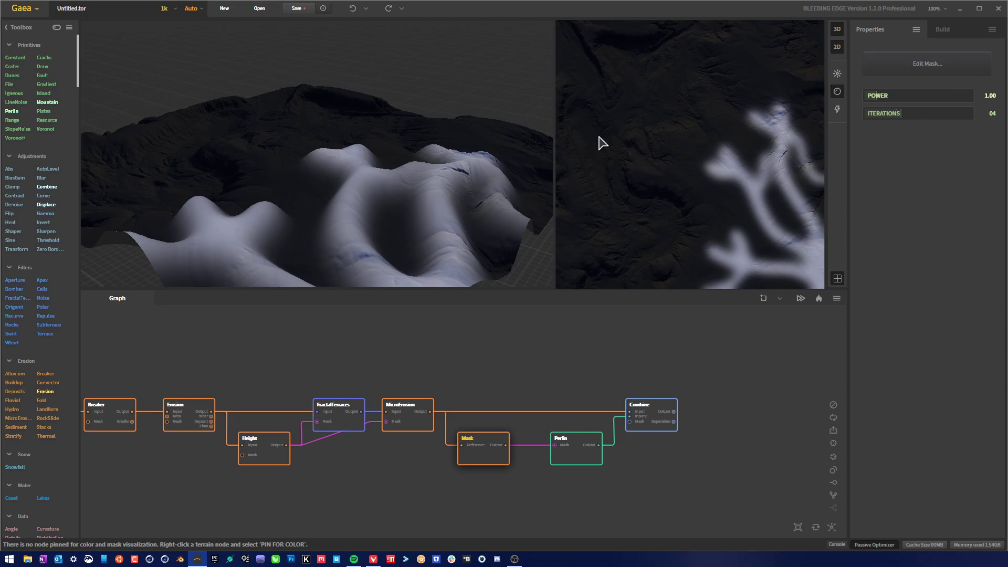
click(934, 69)
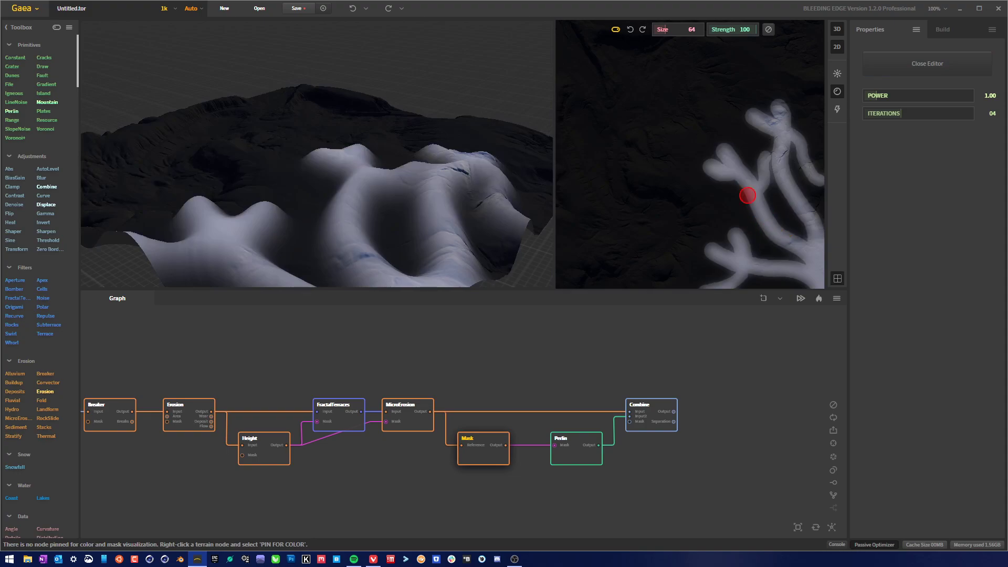
mouse_move(802, 225)
mouse_down()
mouse_move(806, 240)
mouse_move(773, 209)
mouse_move(773, 168)
mouse_move(769, 187)
mouse_move(813, 231)
mouse_up()
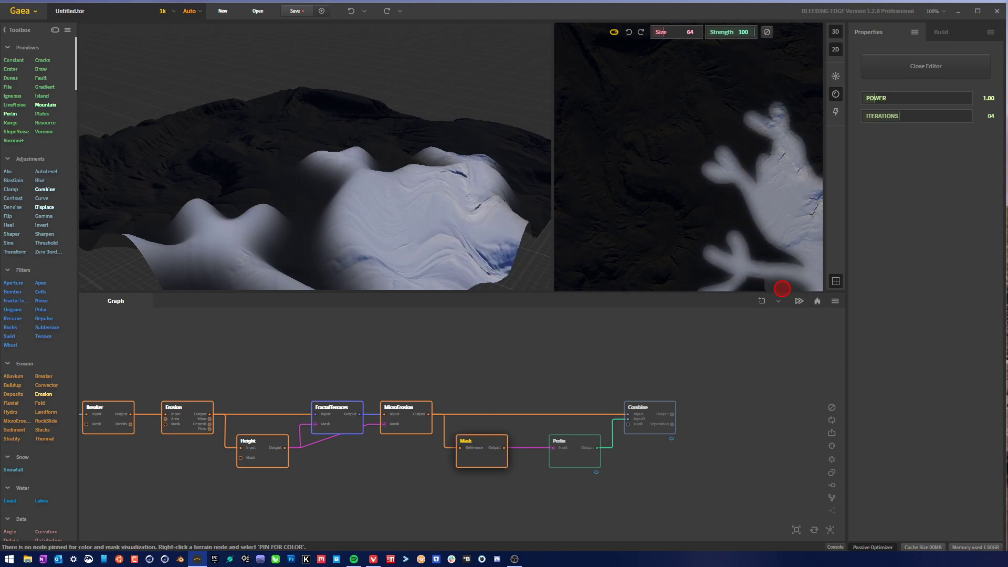
mouse_move(758, 276)
mouse_down()
mouse_move(737, 285)
mouse_move(747, 287)
mouse_up()
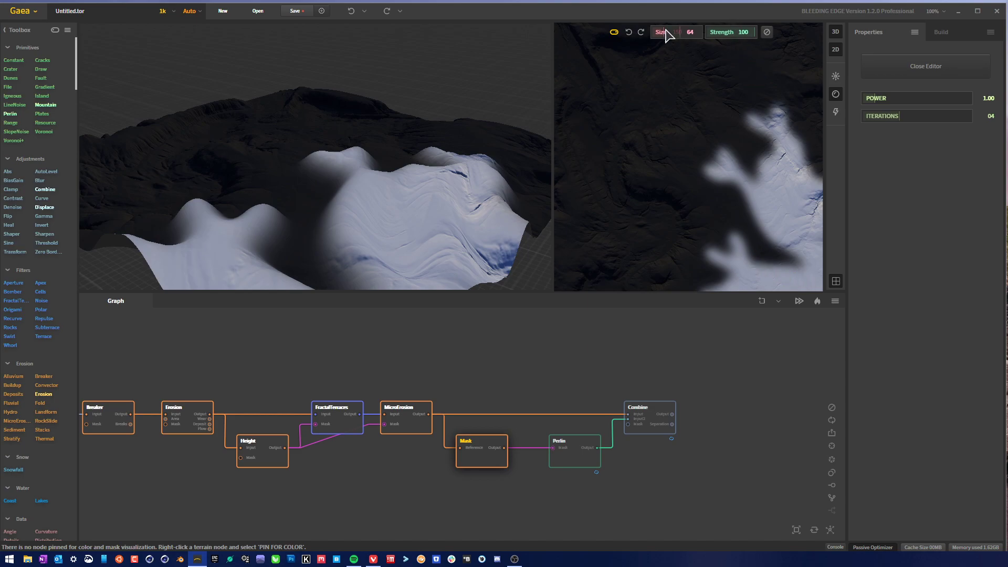
drag(587, 16, 990, 531)
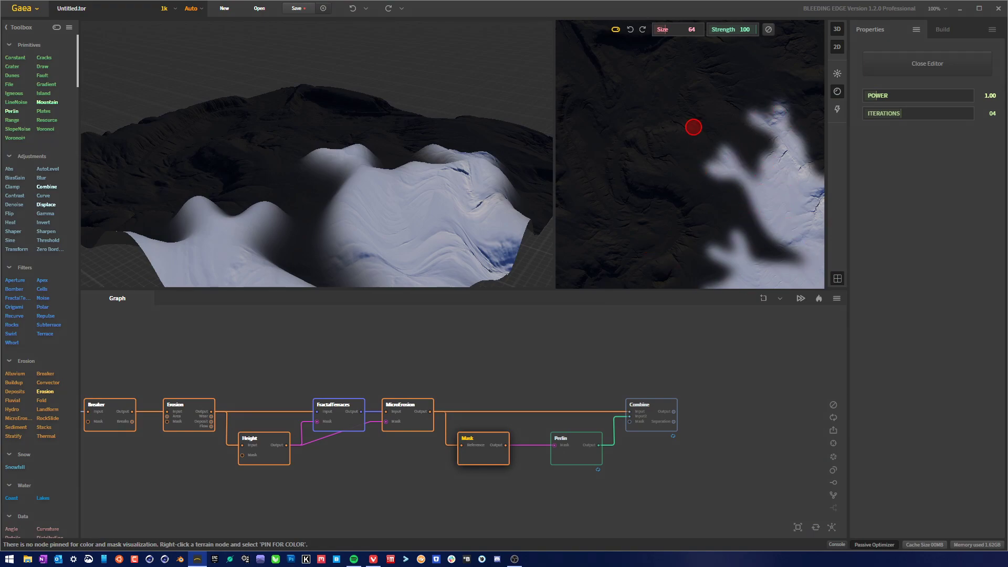
click(650, 420)
drag(411, 266, 254, 82)
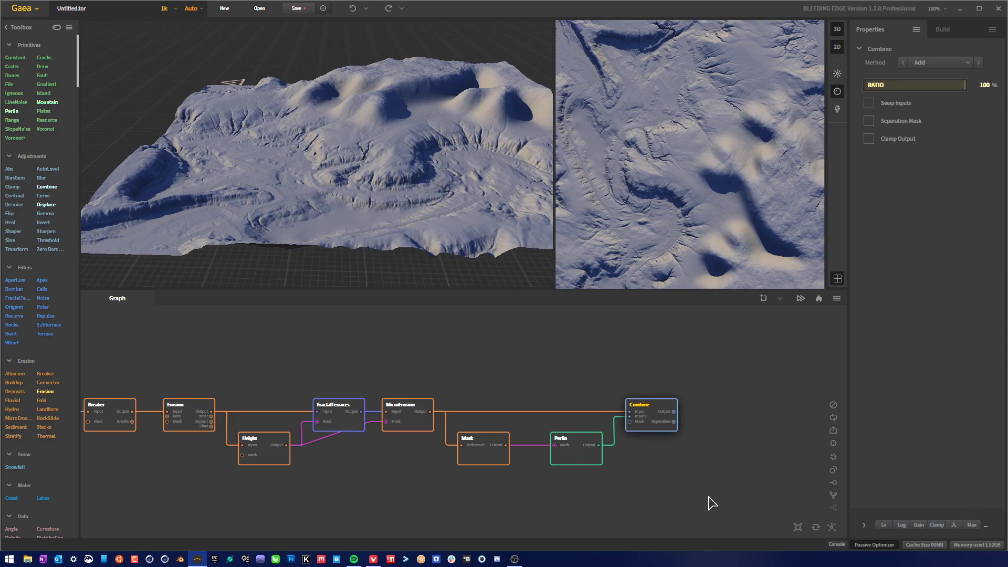
Add a Shaper modifier to the Perlin node and set it to -31%.
click(578, 452)
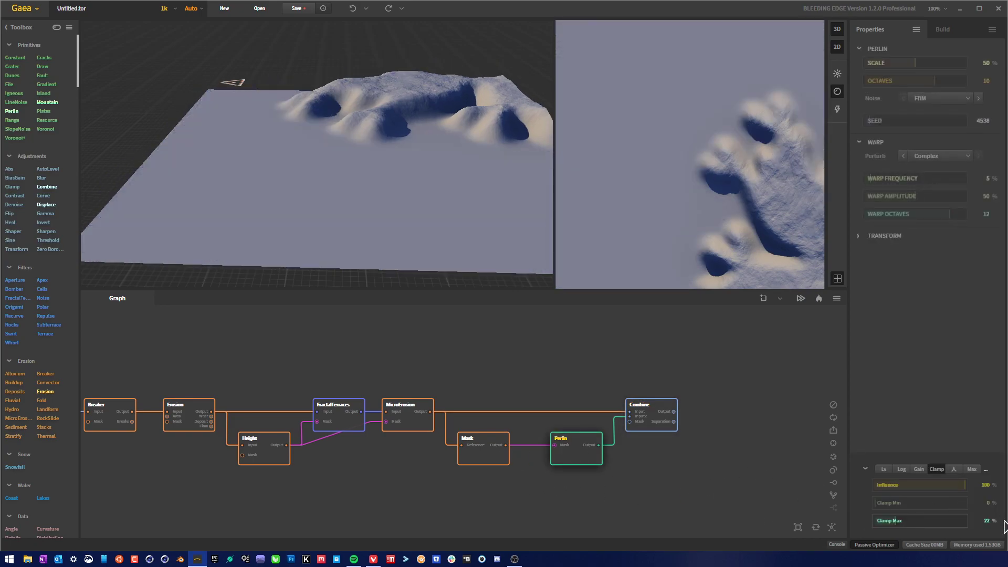
click(954, 471)
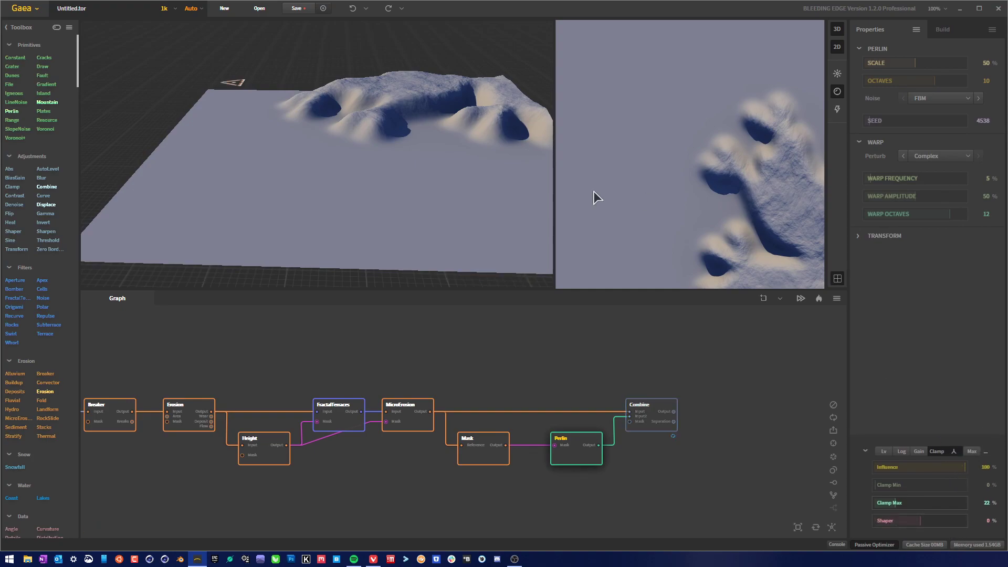
click(936, 451)
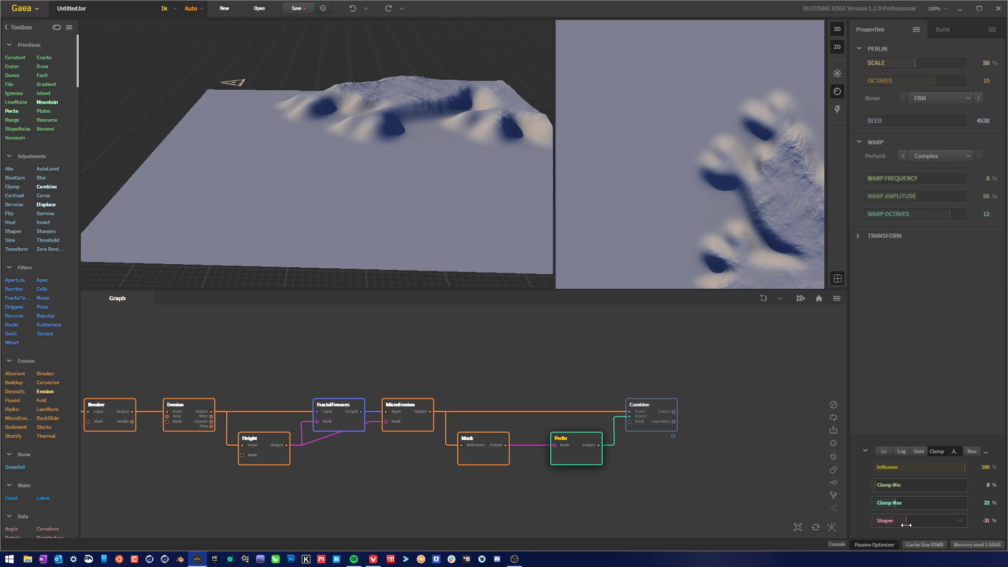
scroll(487, 156, up, 5)
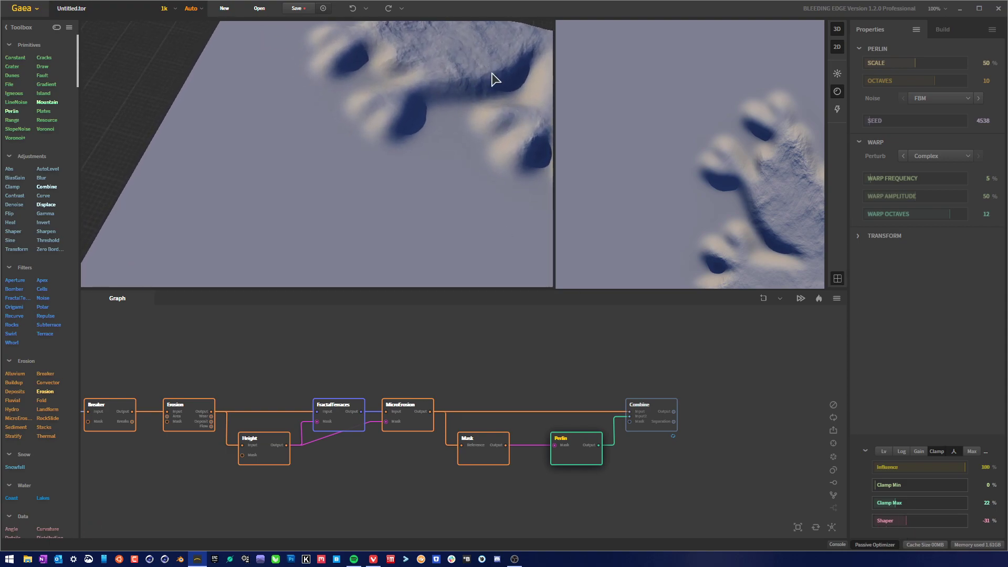
drag(496, 80, 465, 246)
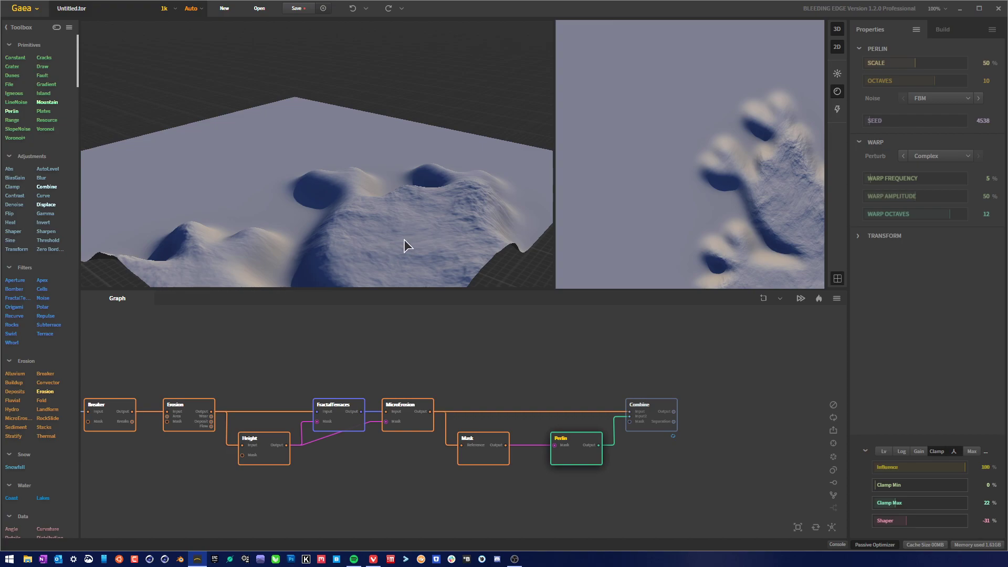
drag(405, 243, 484, 212)
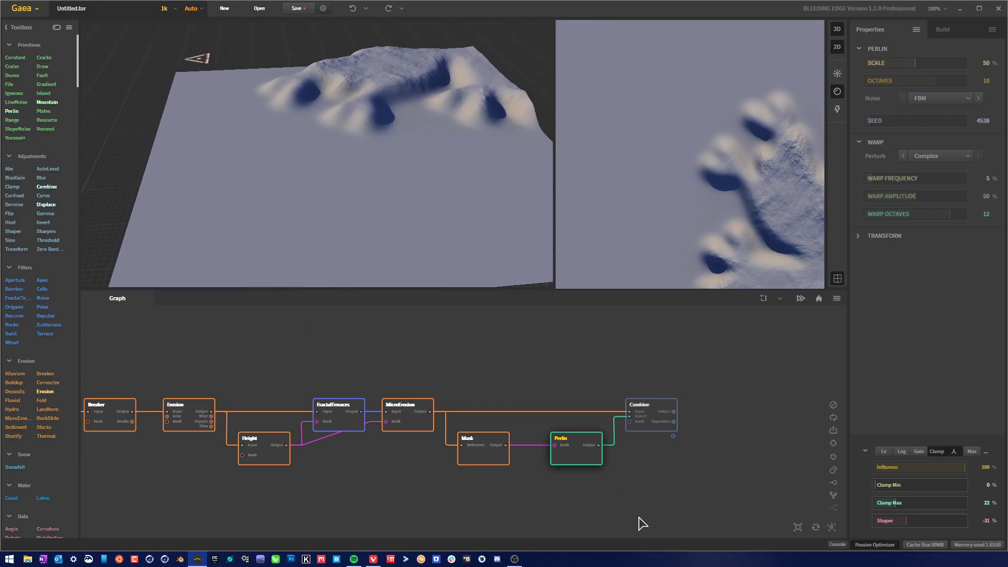
Move the final Combine node aside, then add a Noise node fed by Perlin and masked by the Mask output.
drag(658, 431, 777, 365)
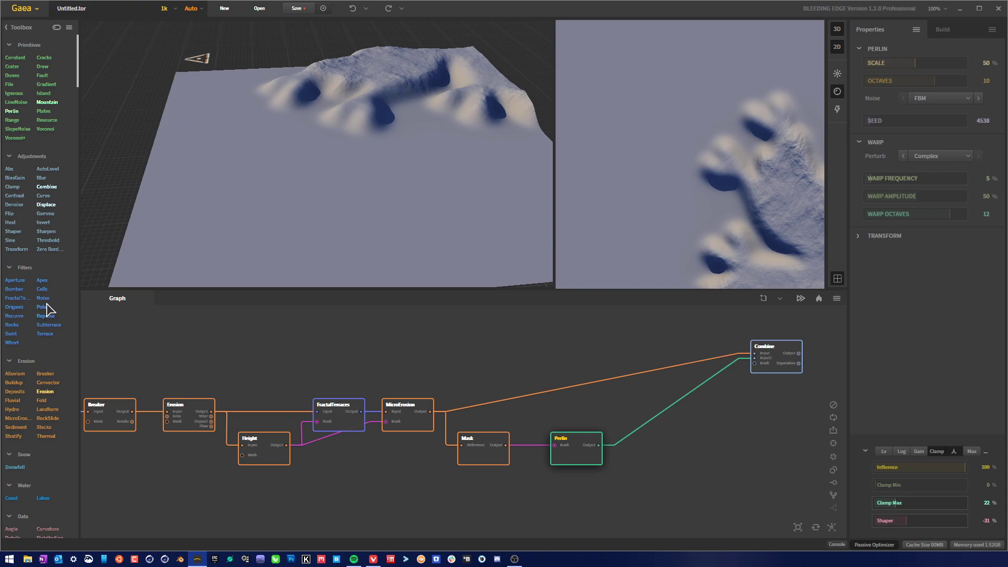
drag(583, 466, 584, 436)
drag(612, 510, 613, 507)
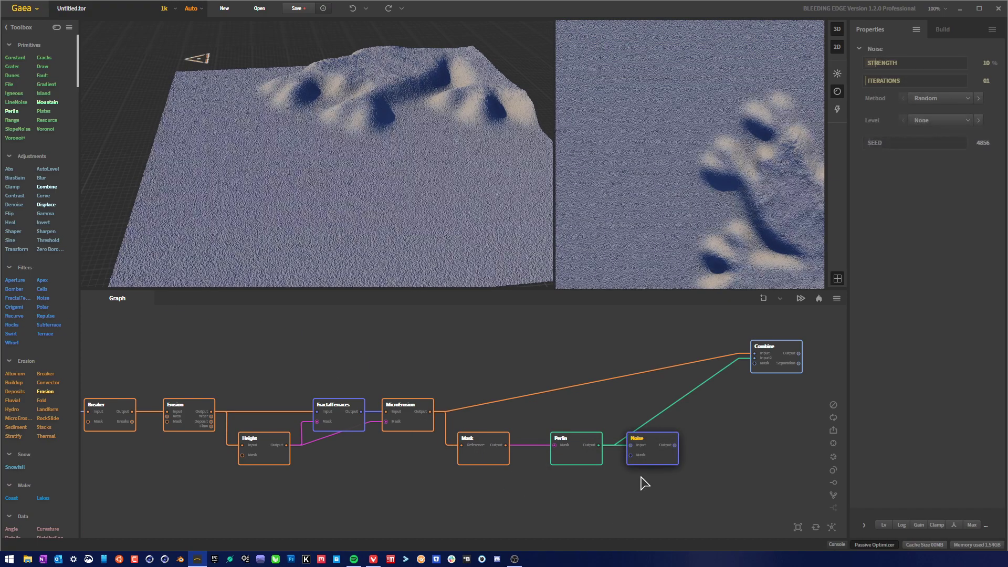
drag(667, 464, 686, 462)
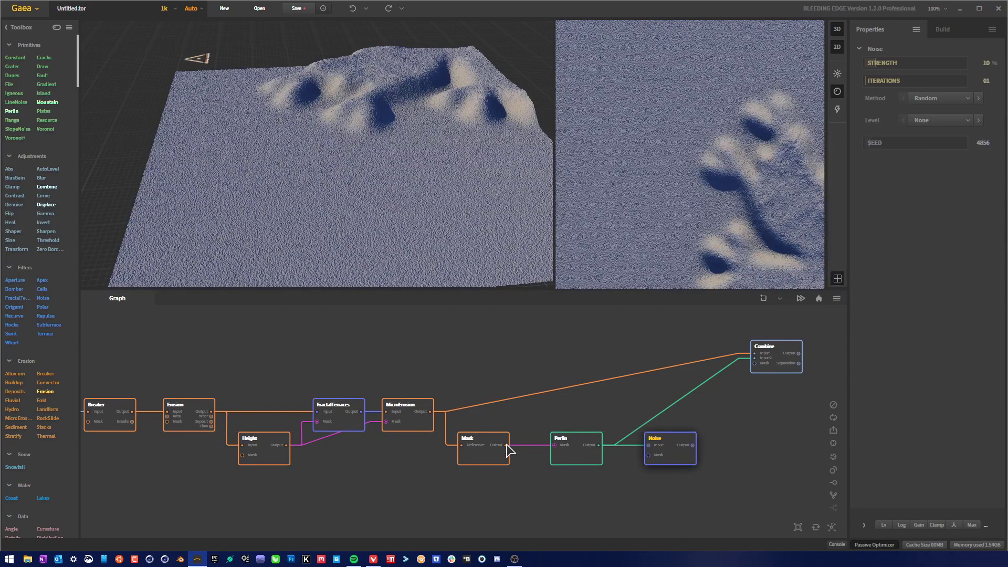
drag(508, 451, 649, 454)
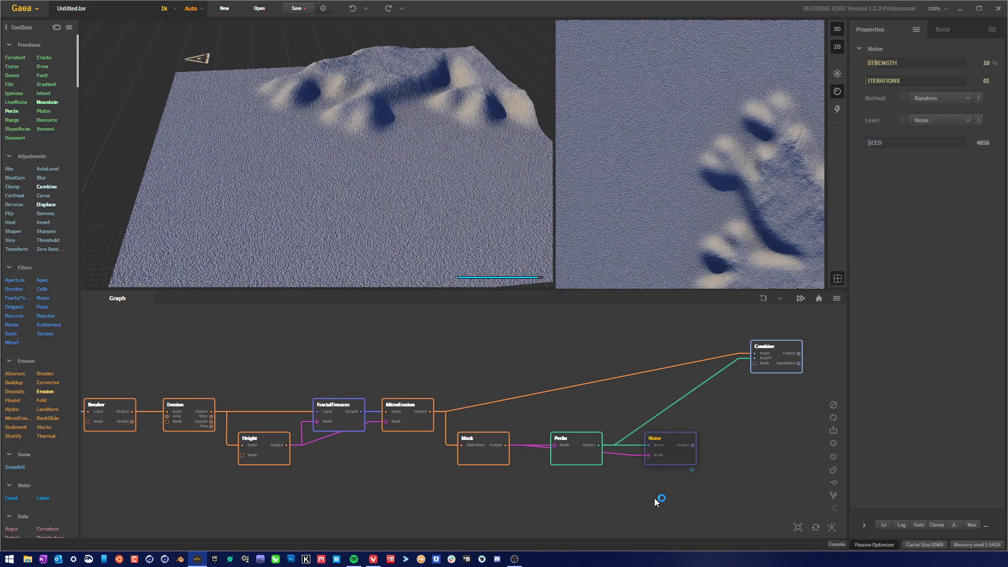
Inspect the noise detail on the masked landform and check the Noise node's available methods.
scroll(421, 105, up, 6)
middle_drag(423, 79, 424, 140)
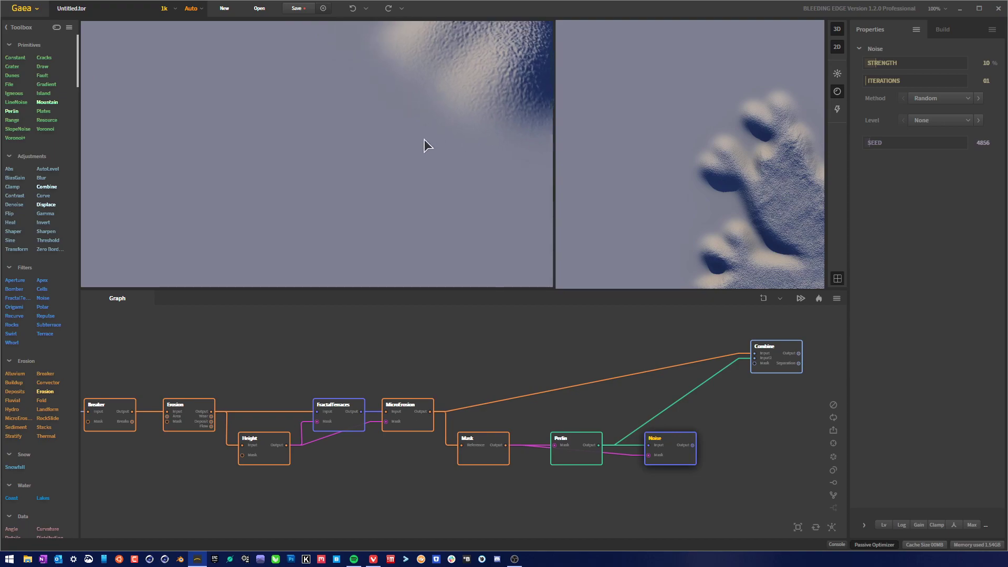
drag(425, 140, 511, 135)
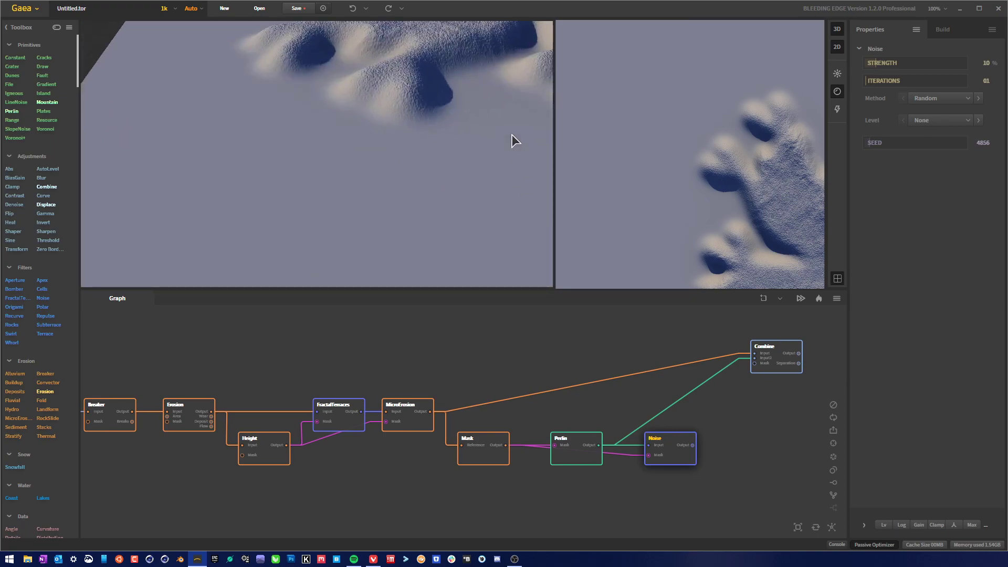
click(953, 100)
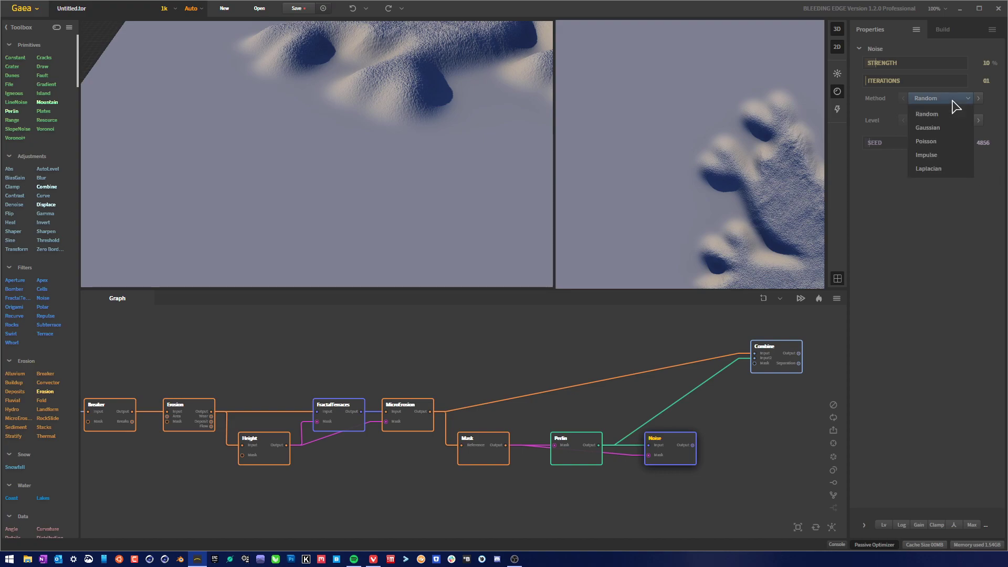
click(954, 99)
drag(525, 184, 426, 140)
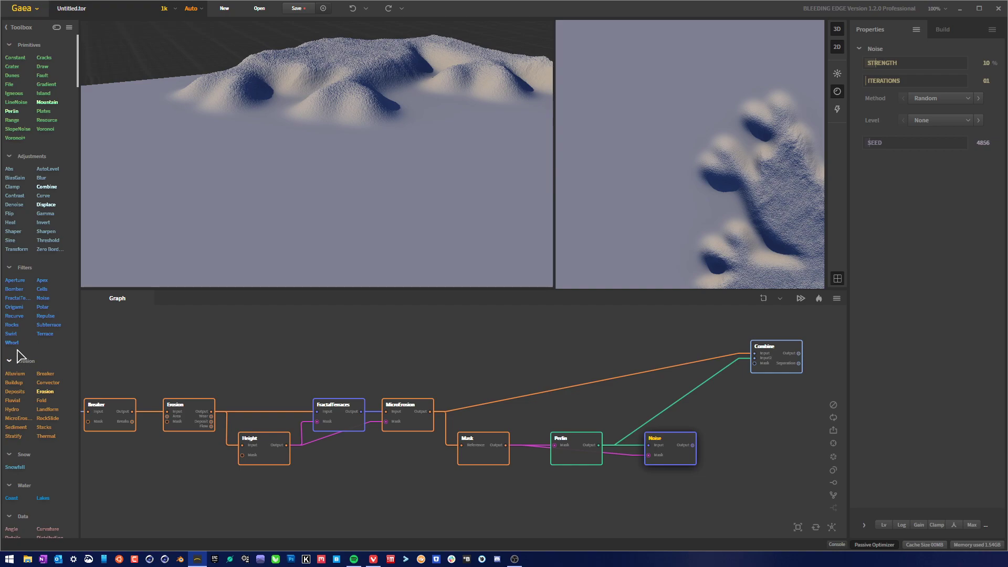
Add a Rocks node fed by the Noise output and masked by the Mask node's output.
drag(12, 324, 722, 436)
drag(613, 458, 727, 449)
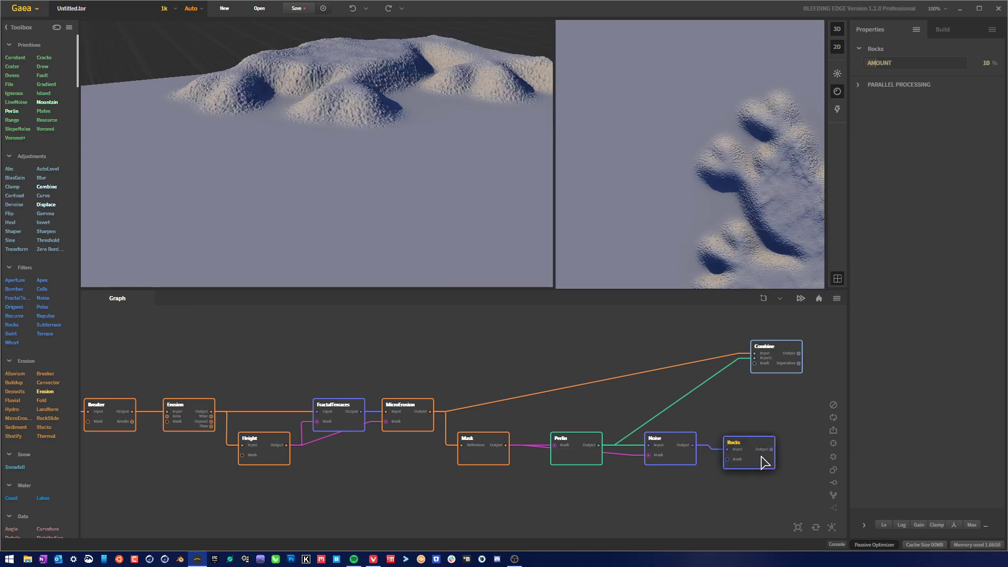
drag(746, 449, 505, 445)
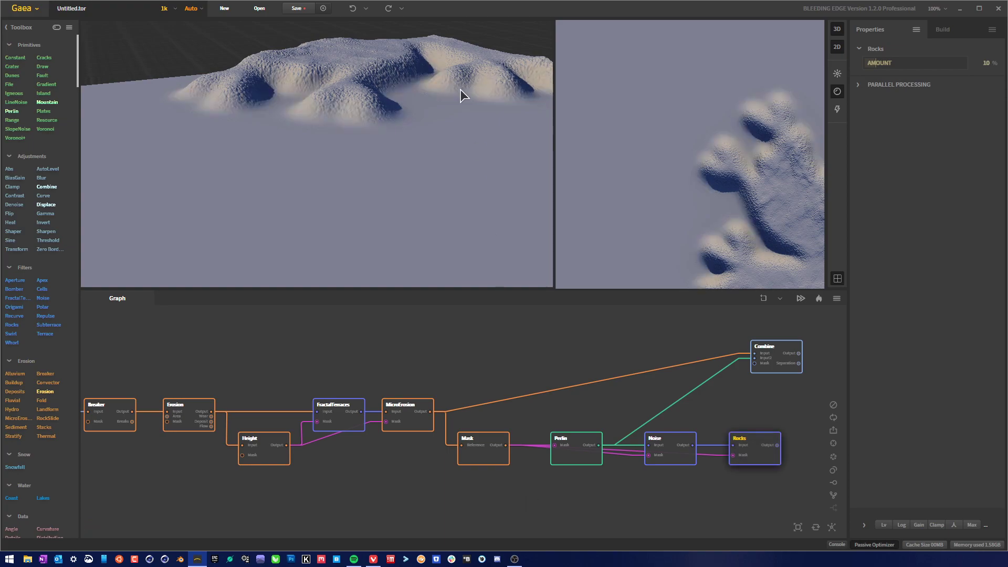
Examine the rocky surface on the landform's slopes up close and from several angles.
scroll(420, 68, up, 5)
middle_drag(437, 112, 307, 229)
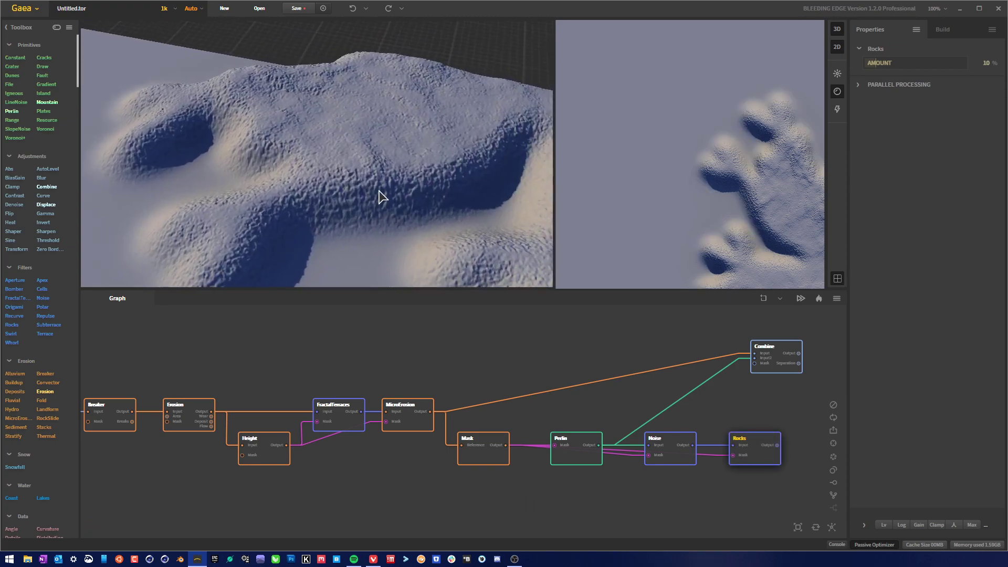
scroll(379, 191, up, 5)
drag(379, 190, 279, 259)
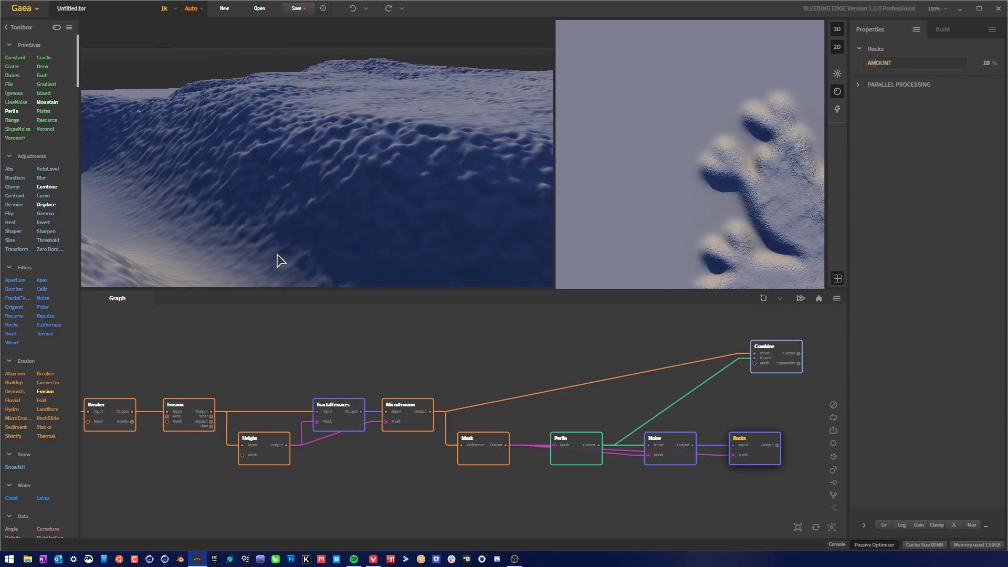
drag(290, 191, 250, 211)
scroll(377, 179, down, 5)
drag(377, 179, 413, 197)
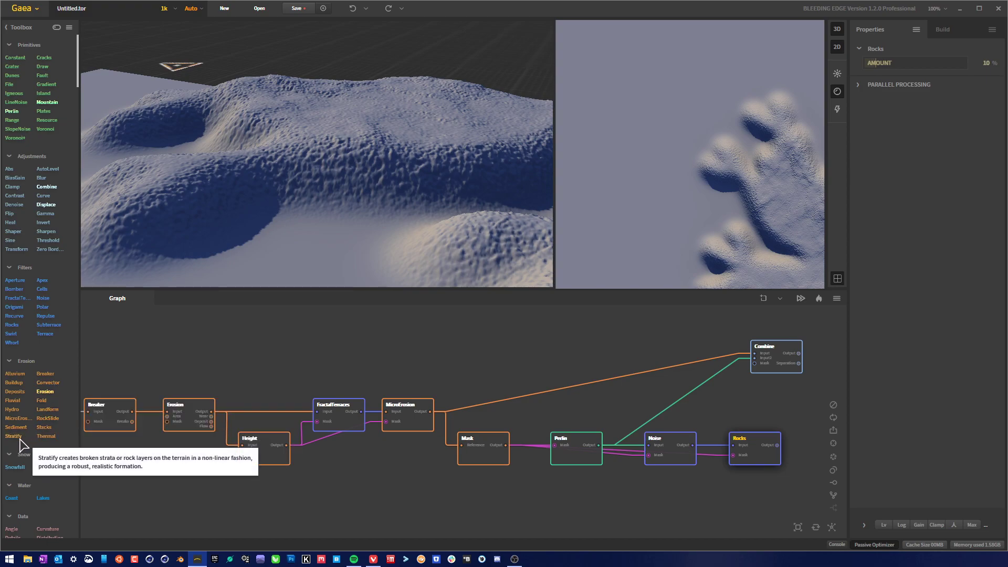
Add a Stacks node fed by Rocks, trying the Mask output on its mask input and disconnecting it again.
drag(44, 428, 696, 489)
middle_drag(700, 495, 573, 505)
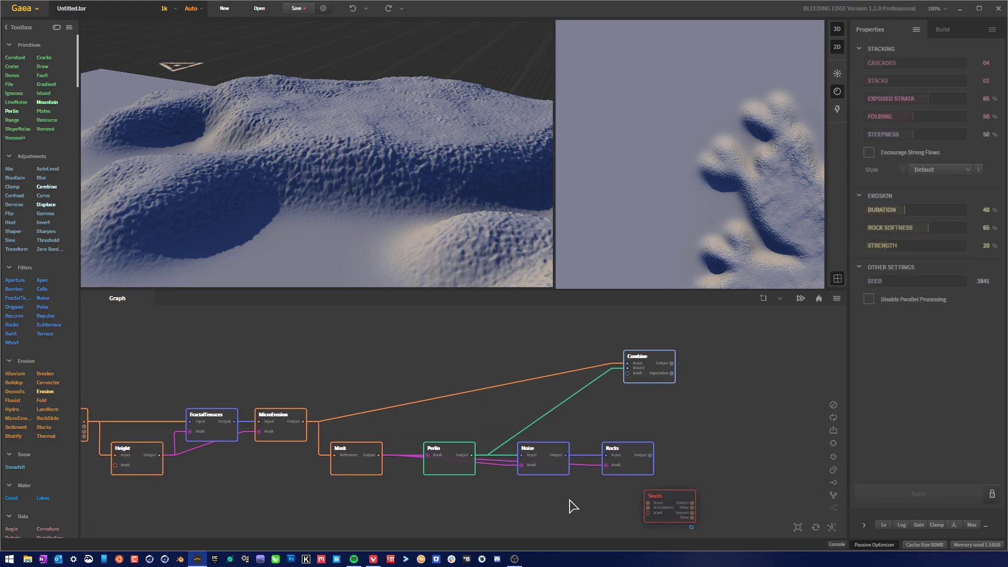
drag(666, 513, 652, 458)
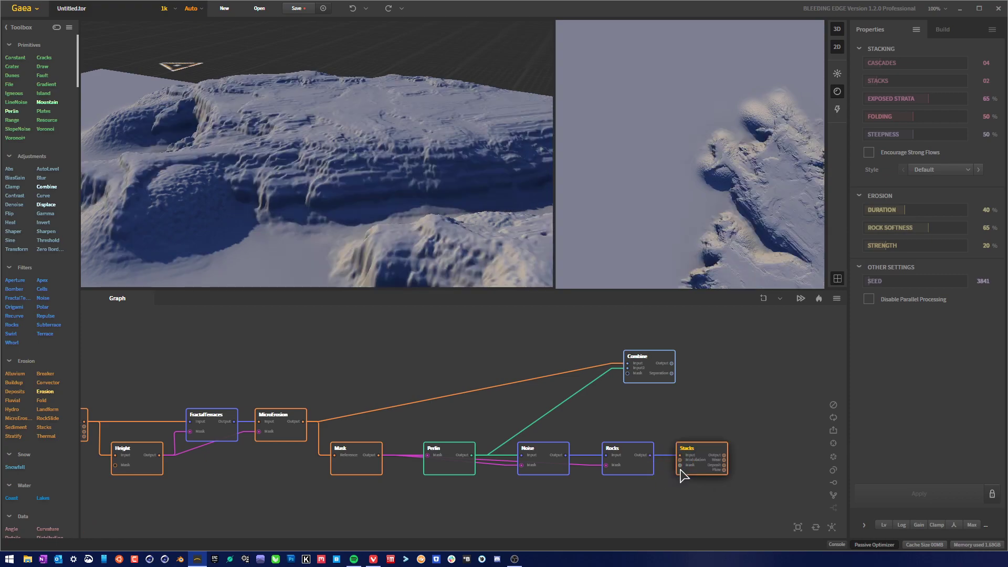
drag(679, 465, 472, 456)
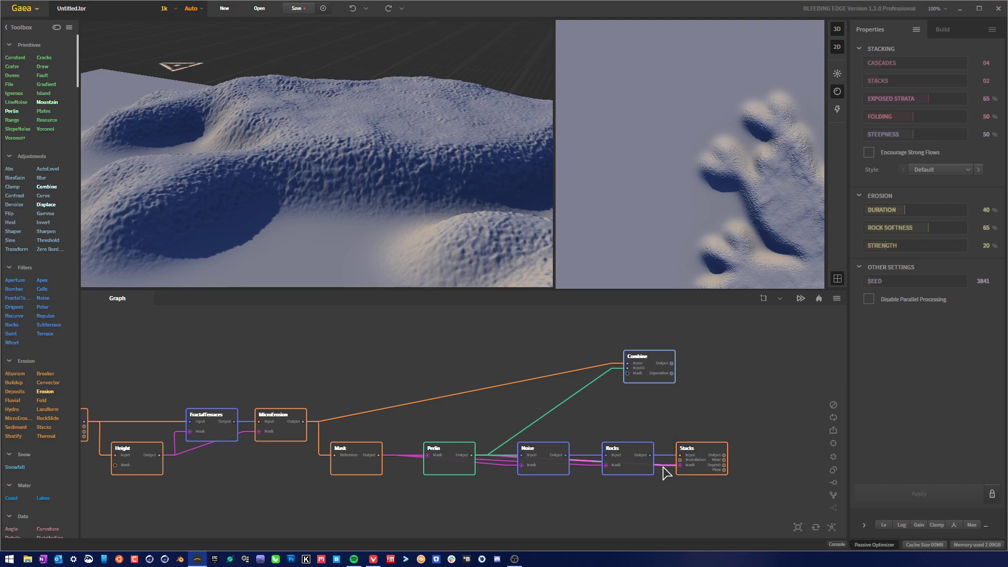
drag(663, 466, 648, 493)
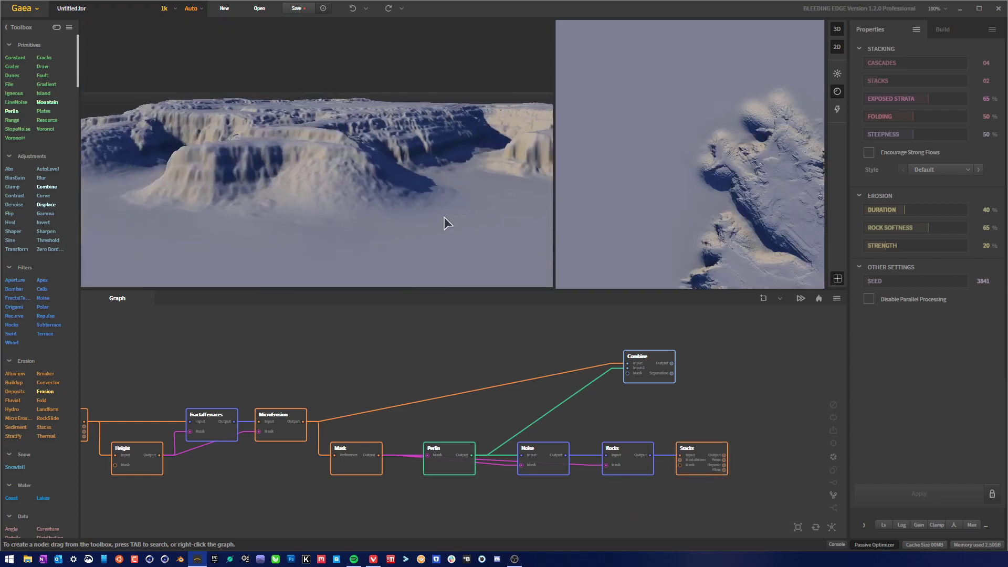
Examine the cliffs and strata that Stacks forms on the landform from several angles.
drag(444, 217, 493, 210)
scroll(413, 201, up, 3)
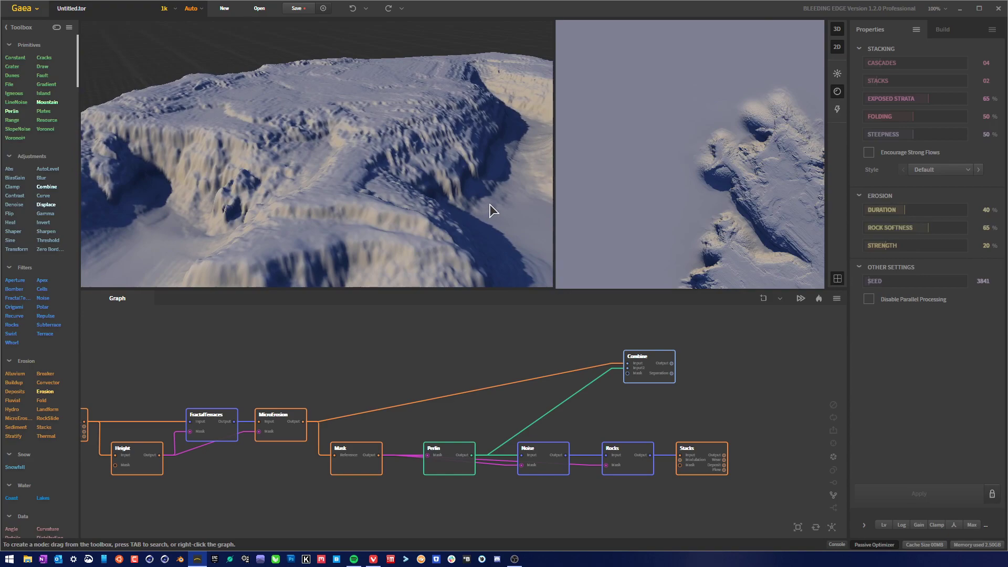
drag(501, 131, 283, 212)
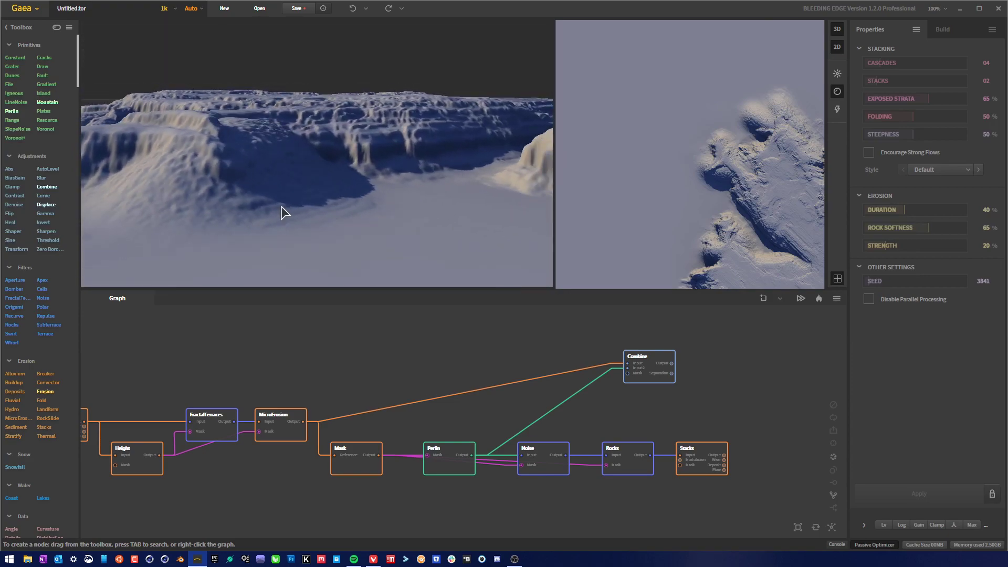
drag(437, 146, 352, 192)
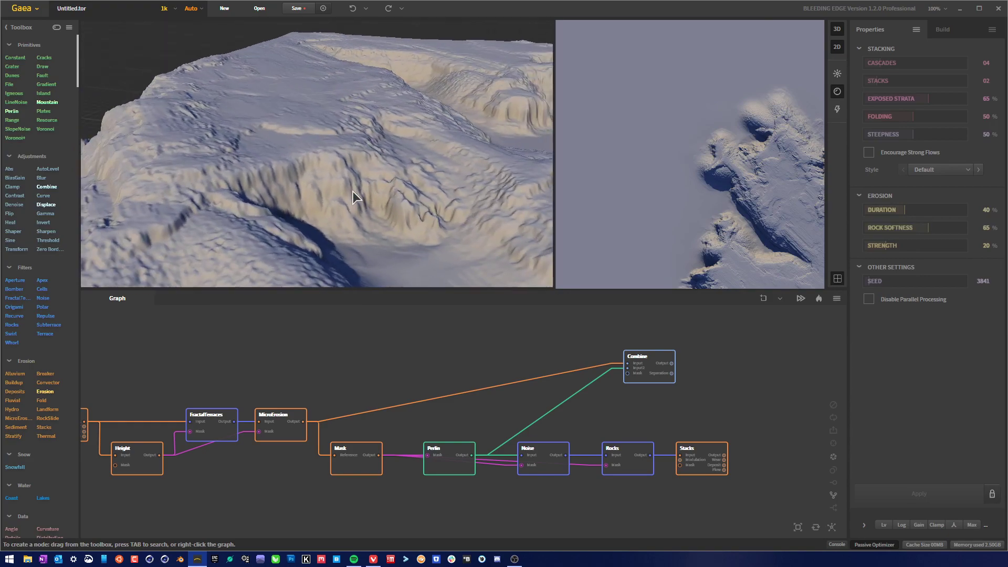
drag(425, 221, 347, 225)
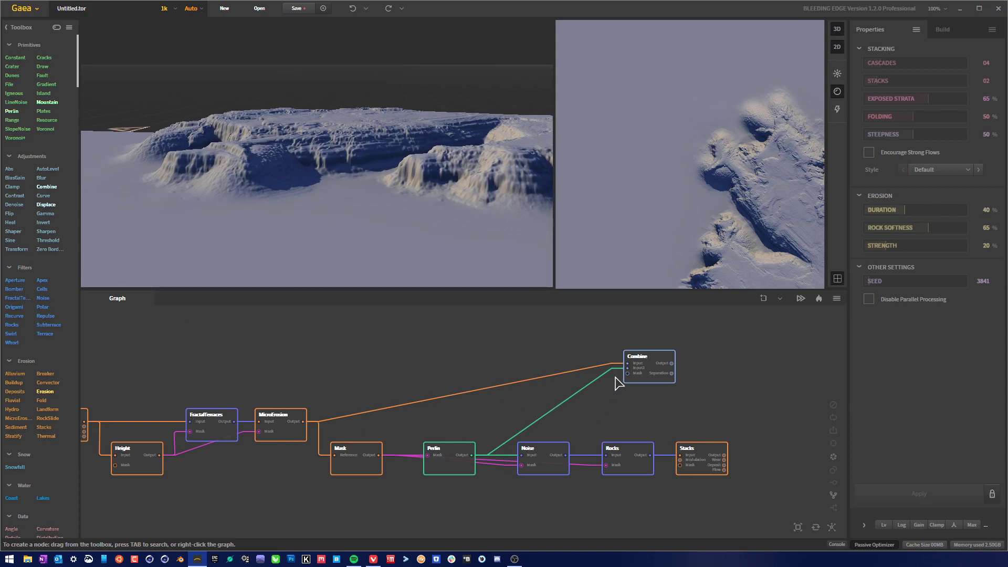
drag(473, 252, 394, 209)
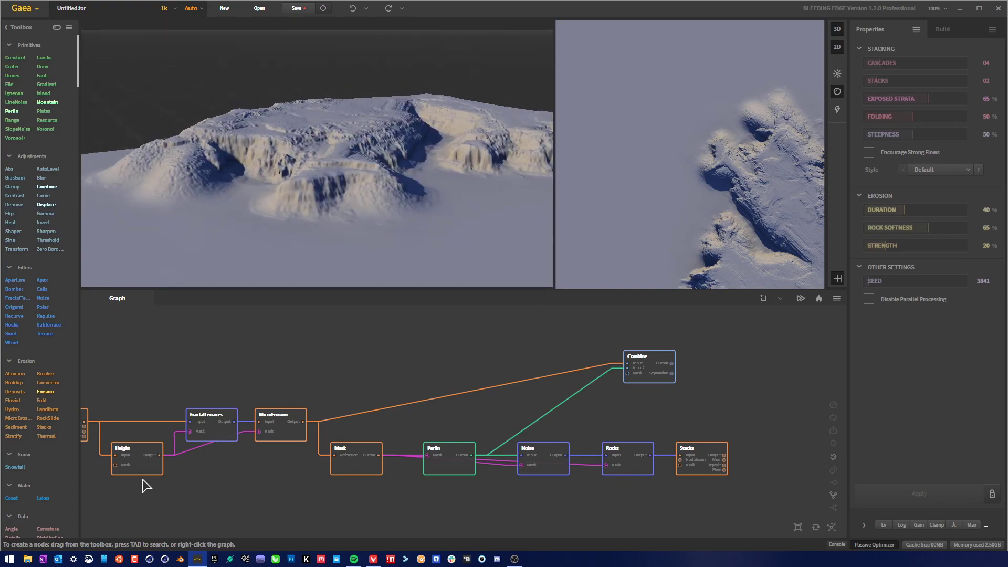
Add a Thermal node after Stacks and feed its output into the final Combine node's second input, placing Combine beyond Thermal.
drag(46, 436, 761, 458)
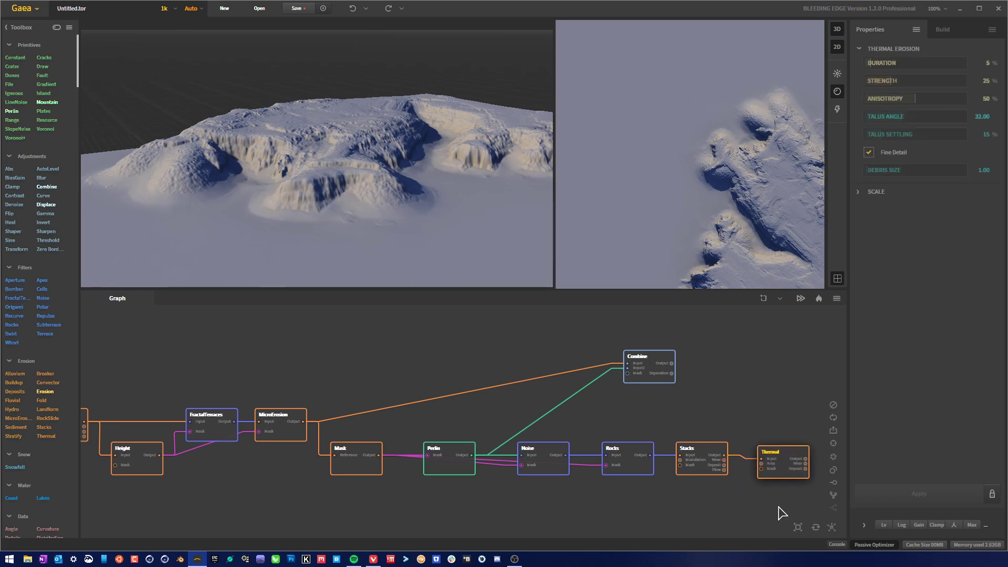
drag(785, 473, 782, 467)
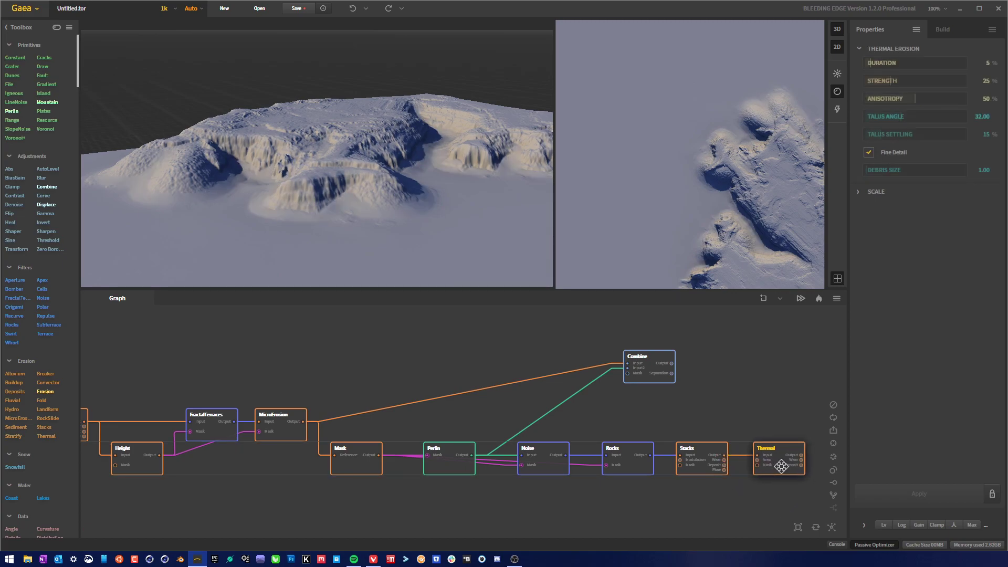
middle_drag(671, 407, 616, 414)
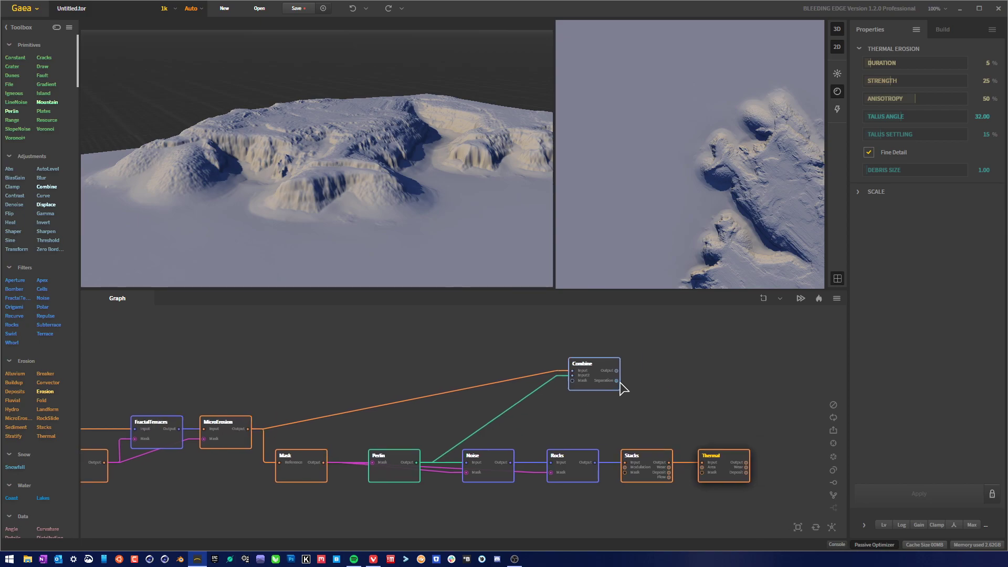
drag(574, 375, 746, 462)
drag(597, 376, 786, 436)
Examine how the new landform merges with the eroded terrain at the final Combine node.
drag(462, 210, 433, 177)
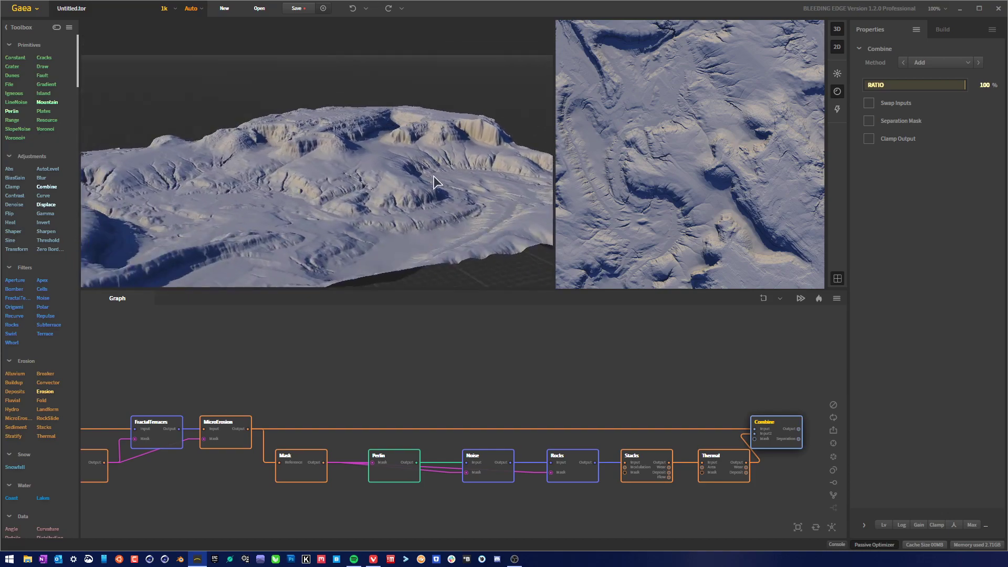
drag(390, 239, 433, 204)
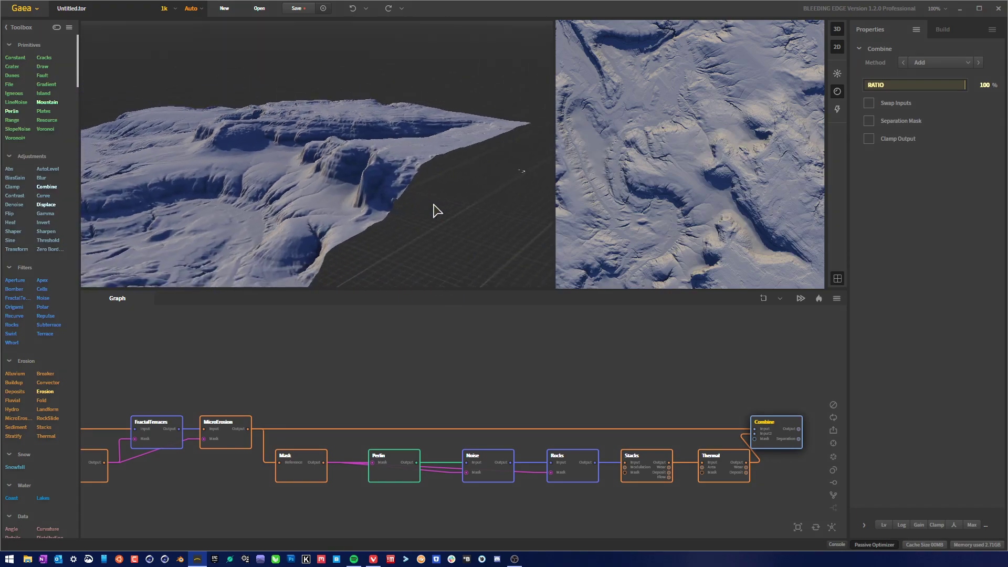
drag(343, 197, 385, 199)
scroll(383, 177, up, 5)
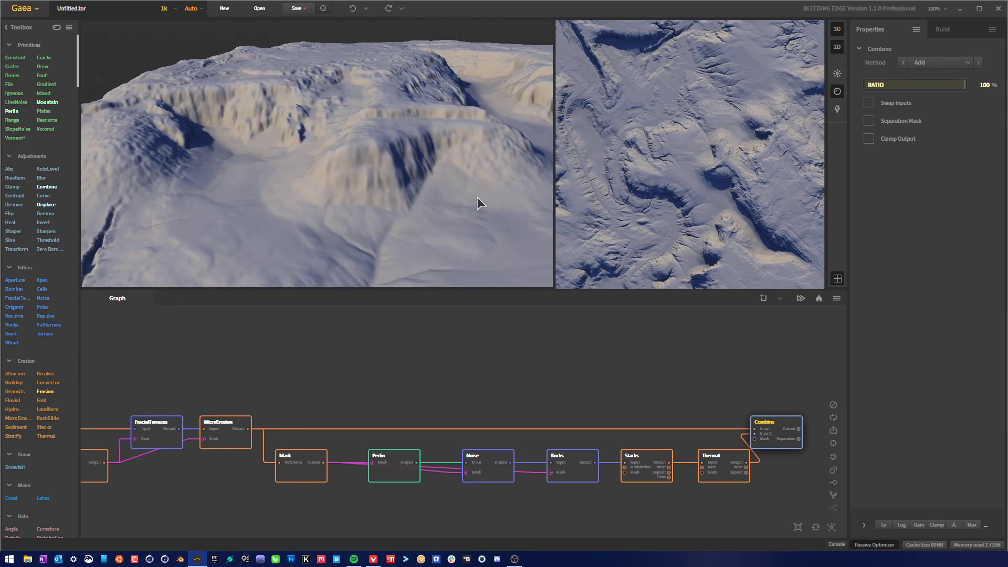
key(super+Down)
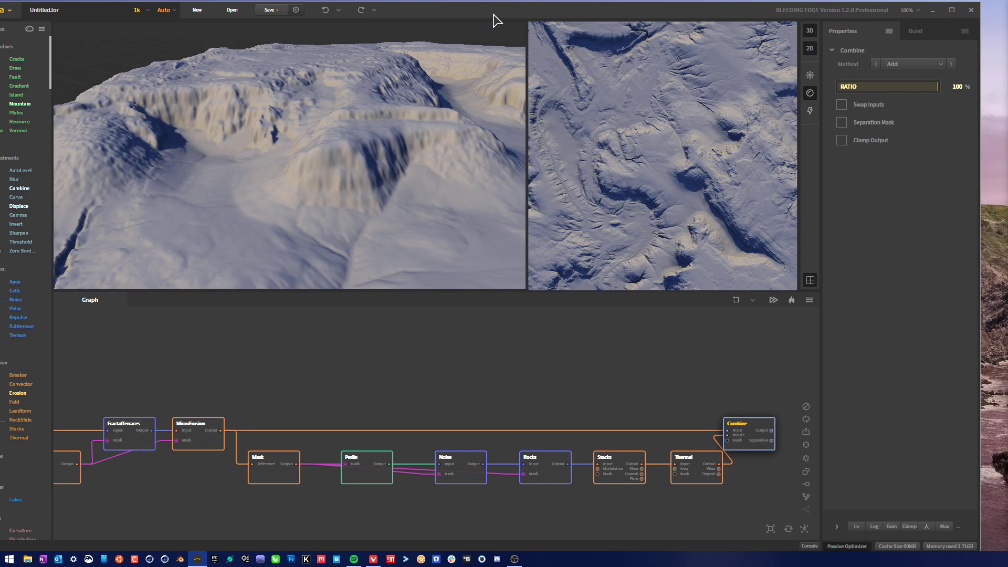
drag(494, 14, 975, 523)
drag(420, 166, 400, 176)
Try the Blend, Screen, Multiply, Max and Min methods on the final Combine node.
click(929, 67)
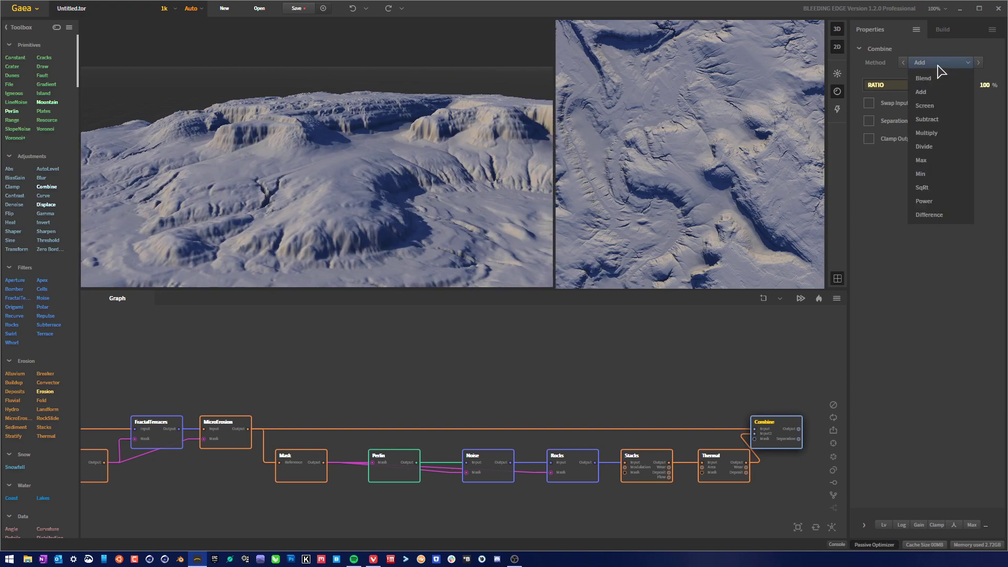
click(937, 76)
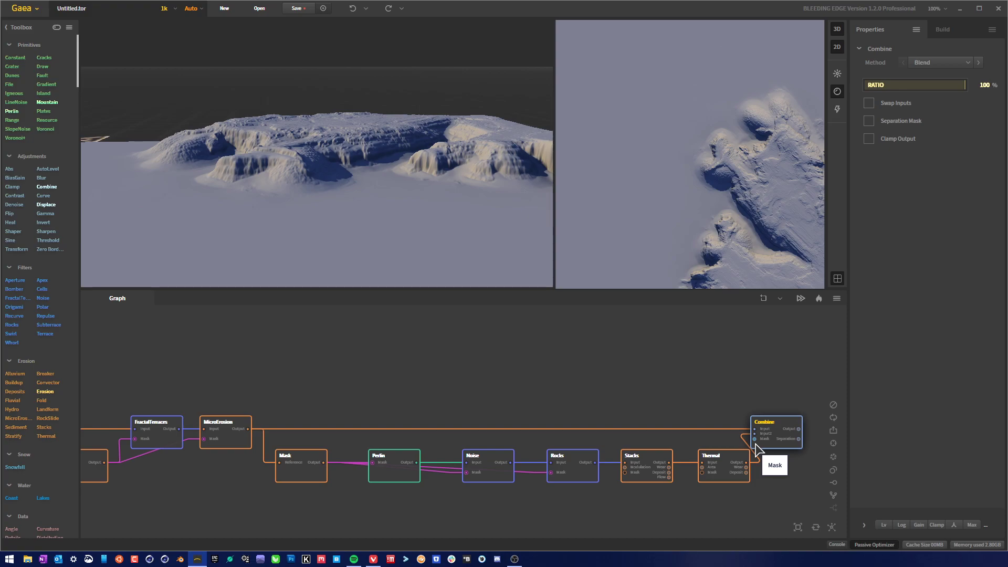
key(ctrl+z)
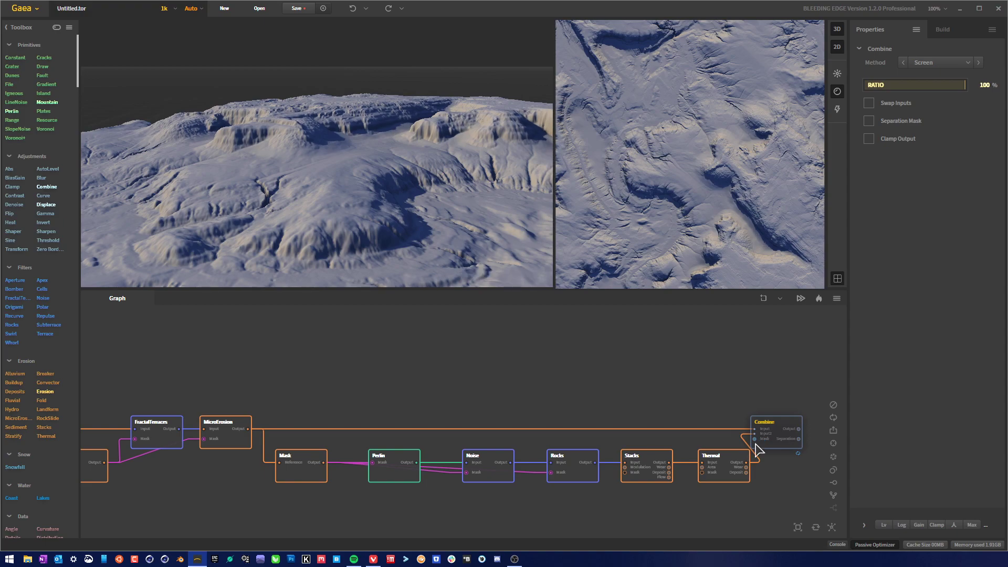
key(ctrl+z)
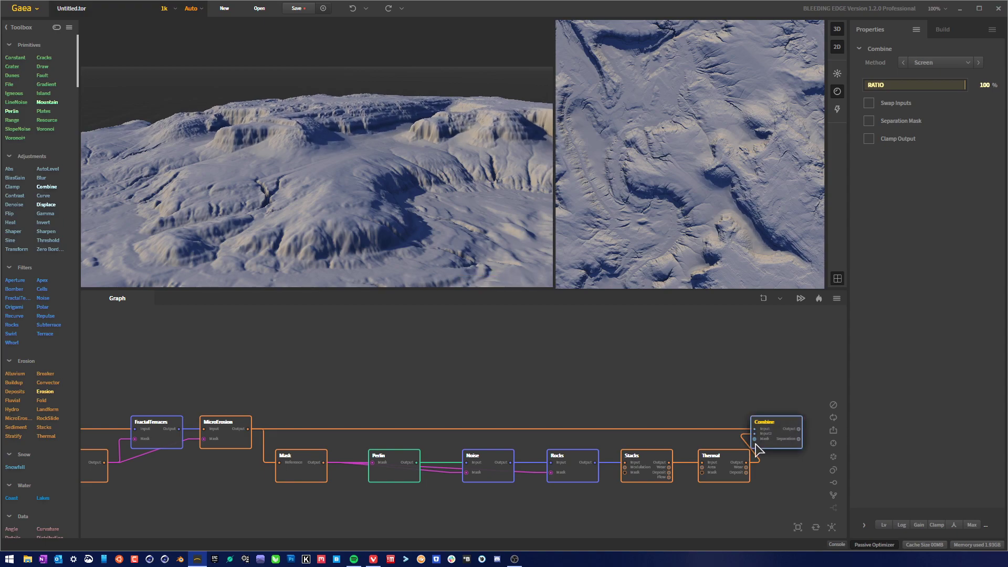
key(ctrl+z)
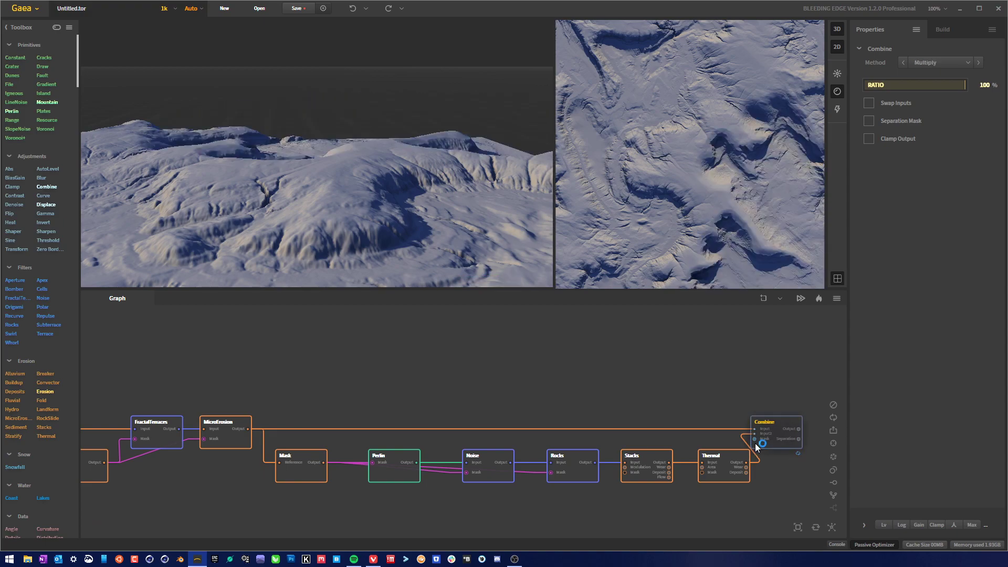
key(ctrl+z)
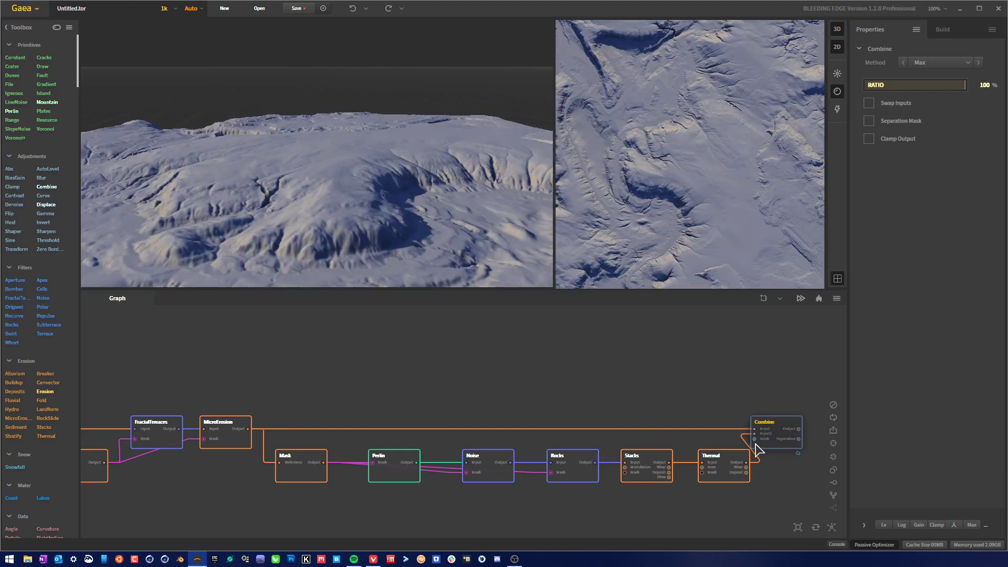
key(ctrl+z)
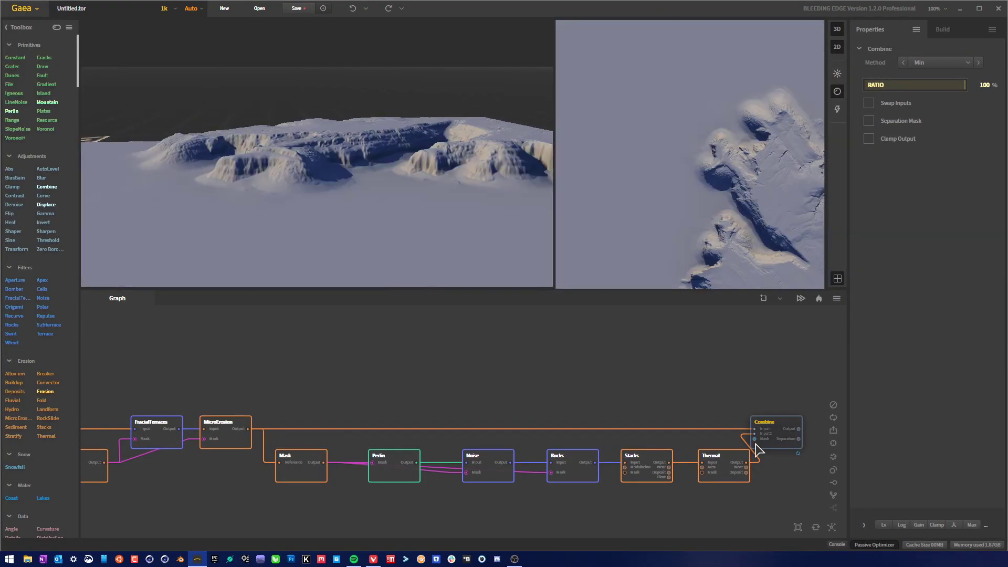
Set the final Combine node's method to SqRt and inspect the combined terrain.
key(ctrl+z)
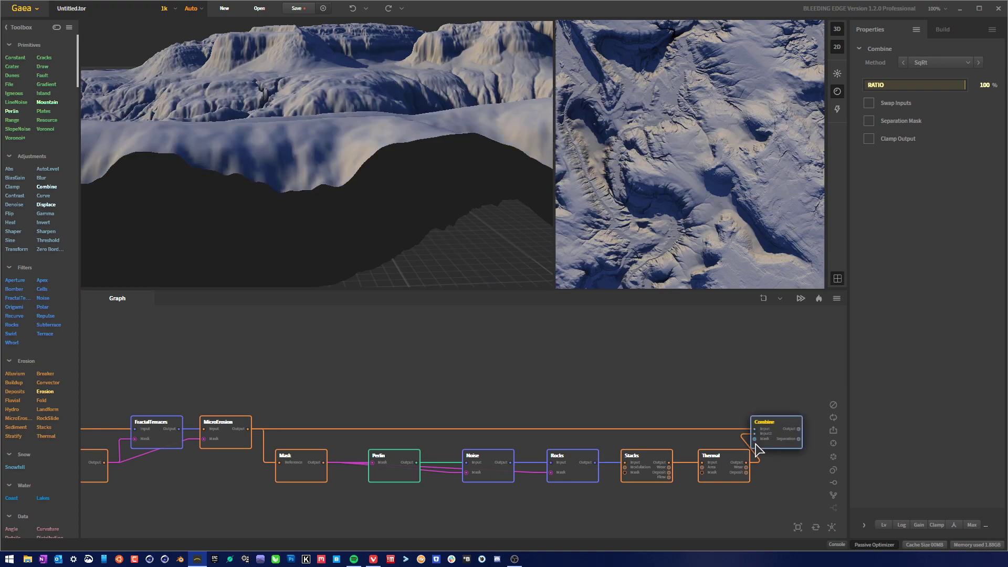
drag(326, 168, 361, 168)
scroll(379, 126, down, 4)
scroll(361, 169, up, 5)
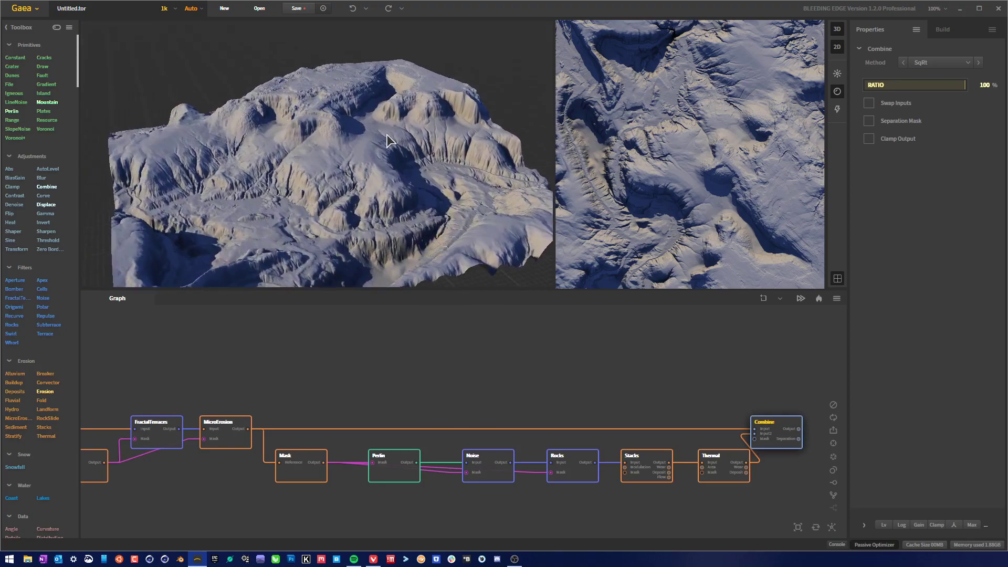
mouse_move(386, 214)
mouse_down()
mouse_move(403, 204)
mouse_move(387, 201)
mouse_up()
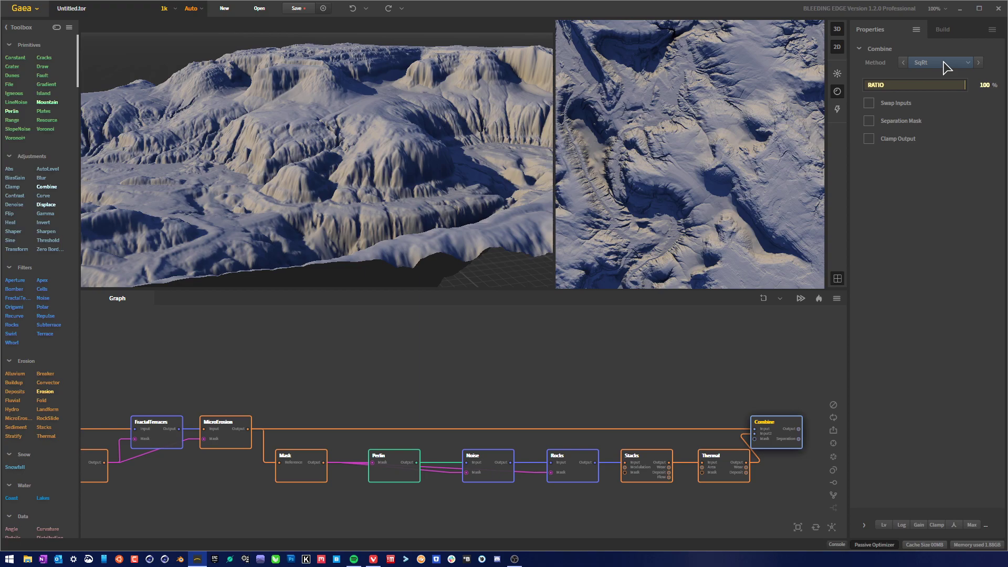
Try the Difference method on the final Combine node, followed by Add with the ratio at 63%.
scroll(943, 66, down, 2)
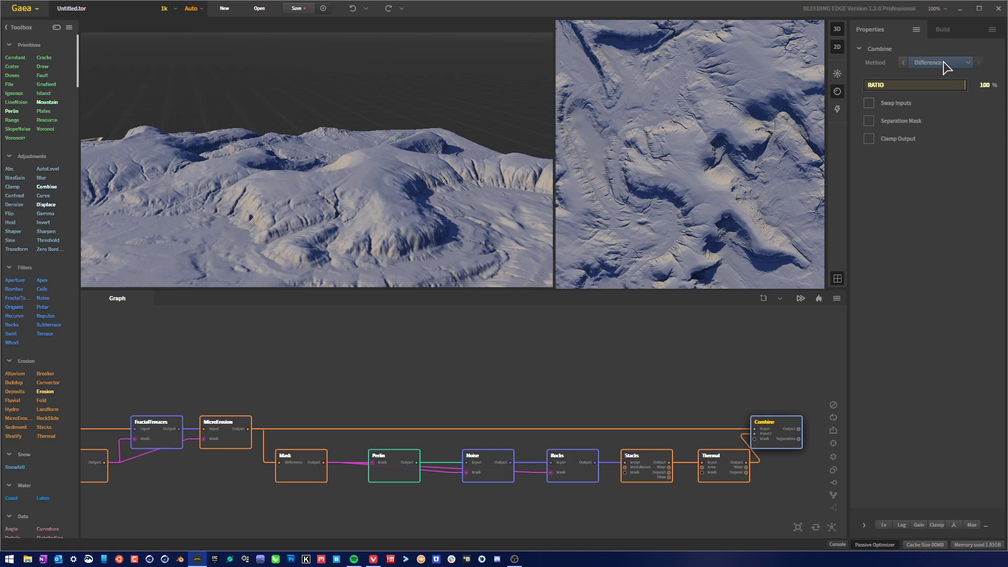
click(946, 67)
click(946, 87)
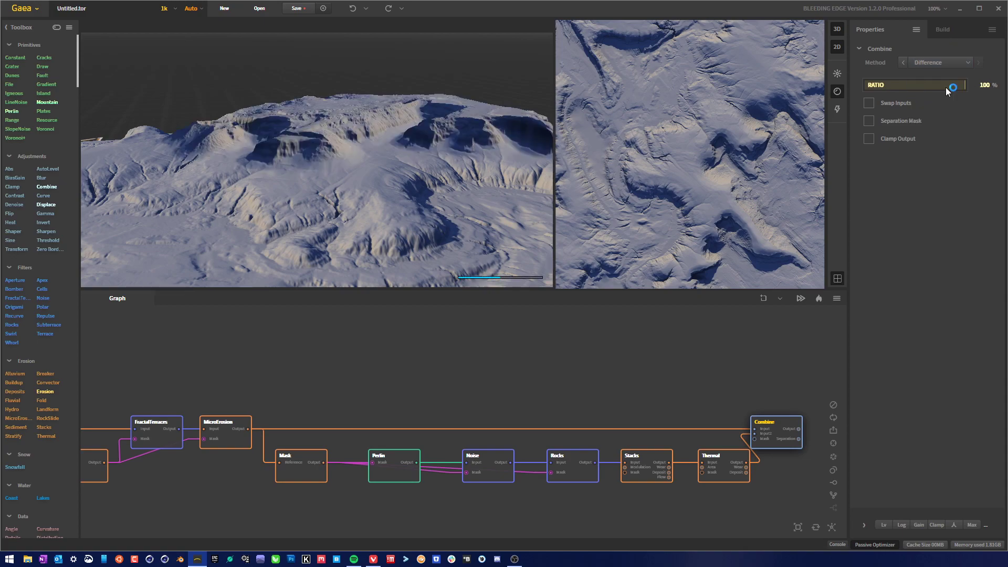
click(928, 87)
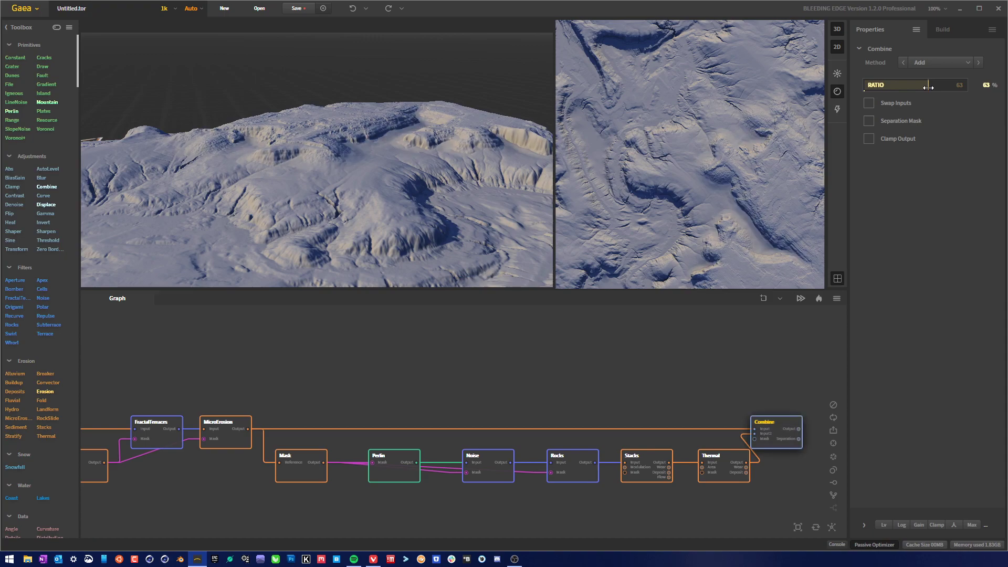
Set the final Combine node's method to Screen with a 60% ratio and inspect the combined terrain.
click(939, 63)
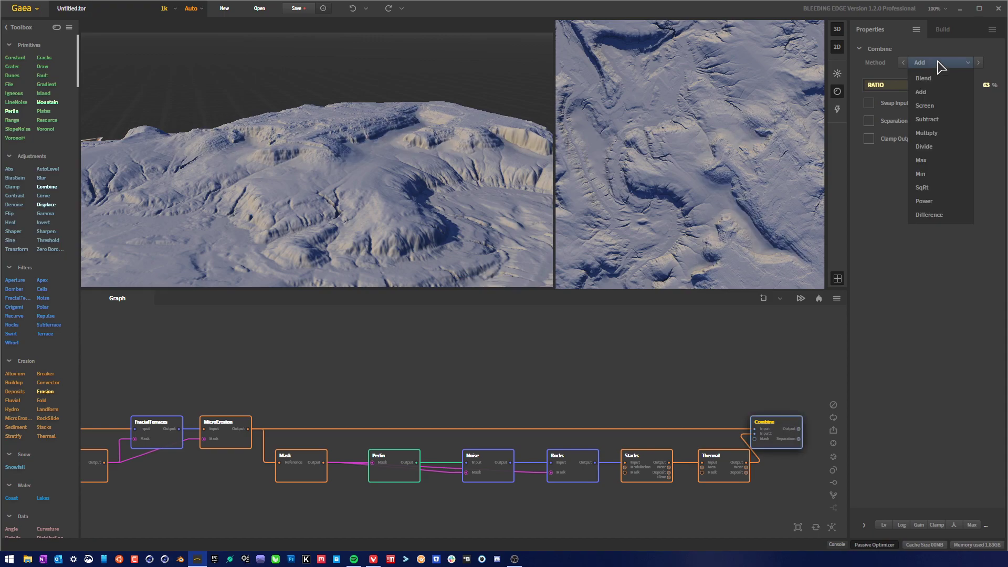
click(934, 103)
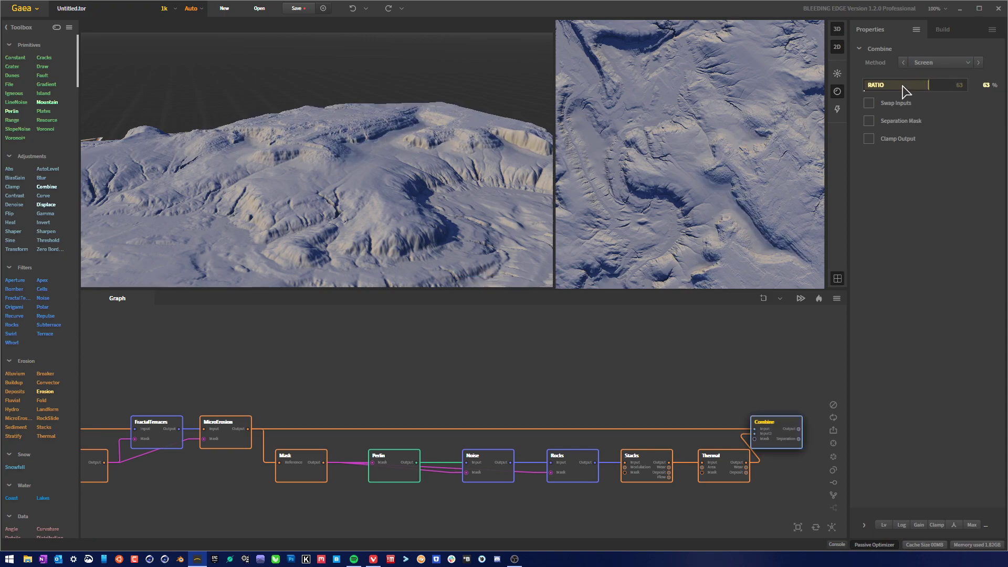
drag(520, 158, 404, 184)
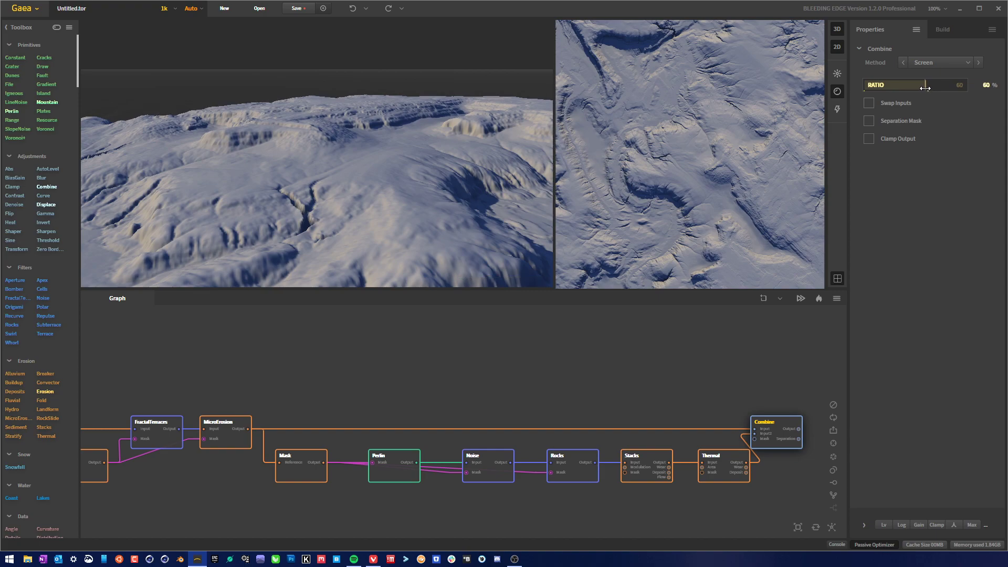
drag(464, 175, 341, 168)
scroll(344, 176, down, 5)
Inspect the terrain at the MicroErosion node, before the new landform is blended in.
drag(379, 388, 413, 383)
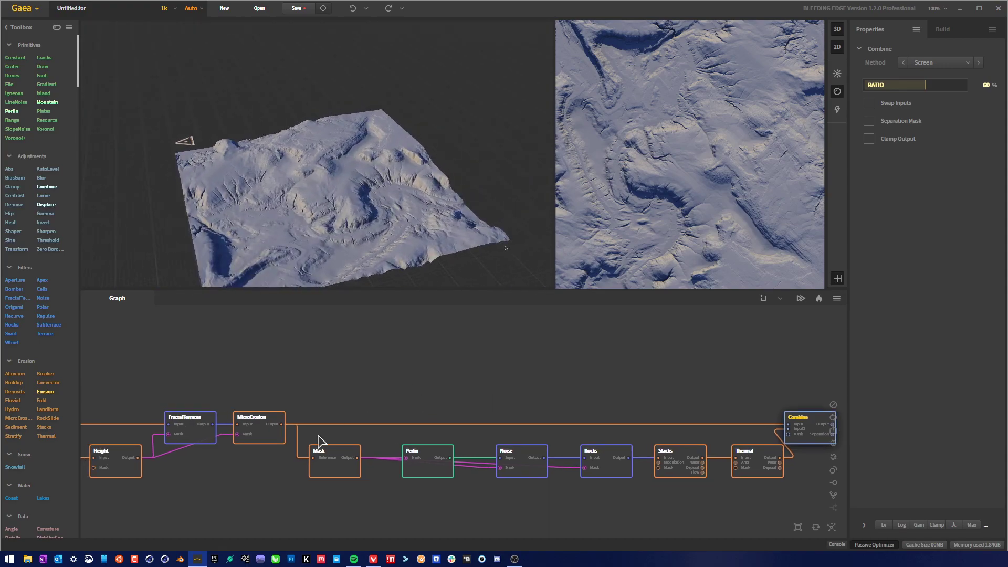
click(275, 435)
drag(421, 224, 378, 223)
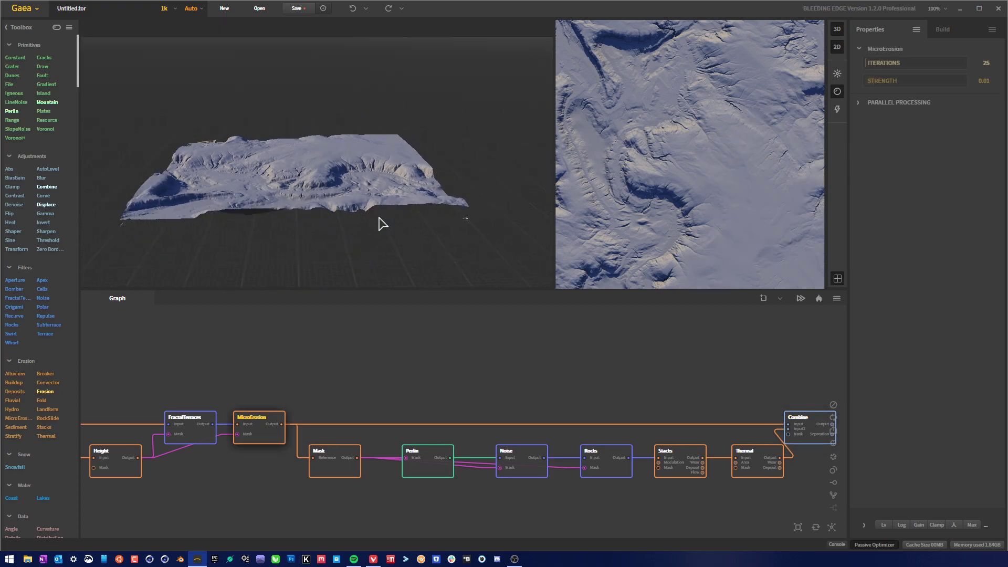
scroll(326, 187, up, 5)
scroll(326, 186, down, 5)
drag(320, 183, 383, 173)
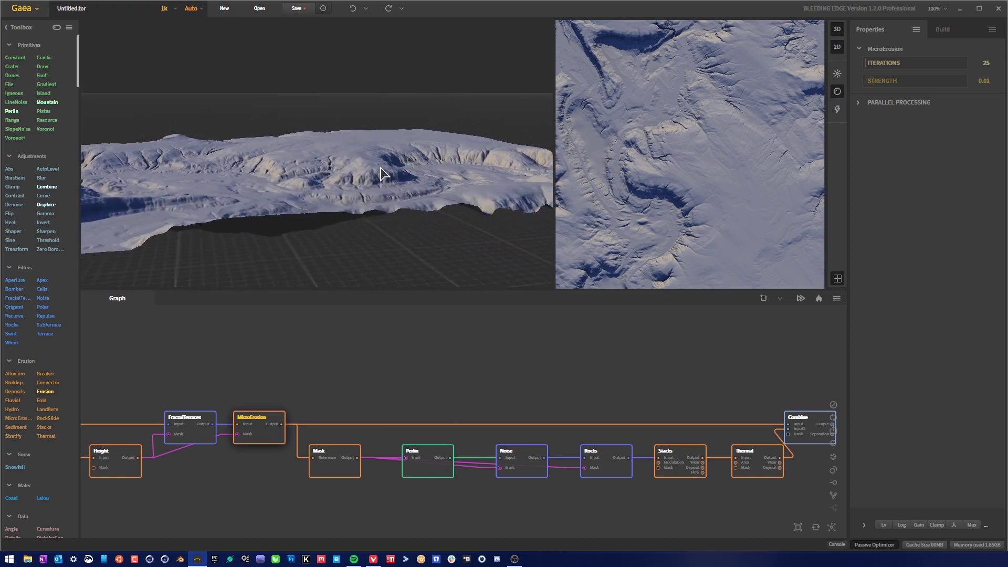
Place the final Combine node further beyond Thermal and examine its blended terrain from several angles.
drag(731, 382, 572, 383)
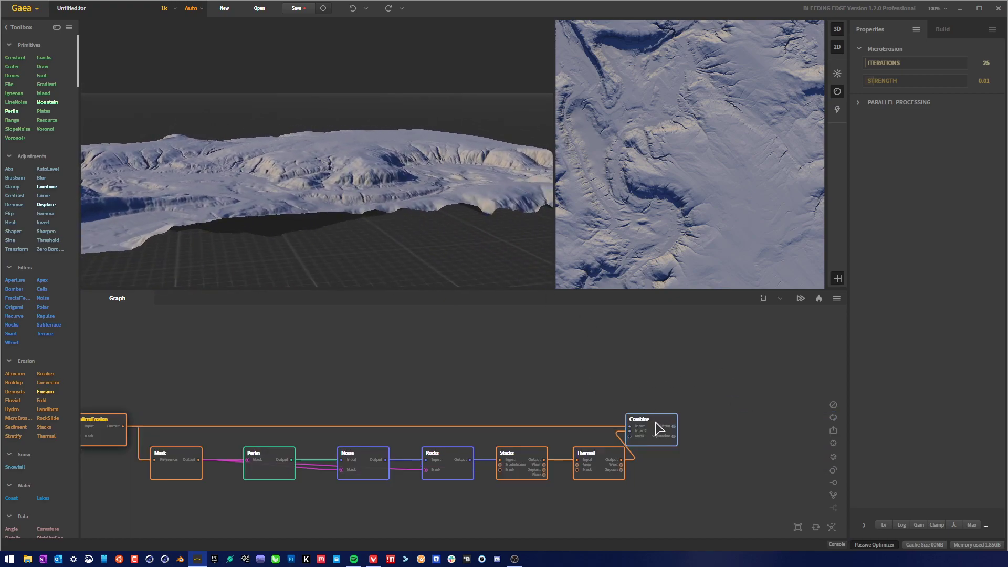
click(660, 433)
drag(660, 432, 683, 433)
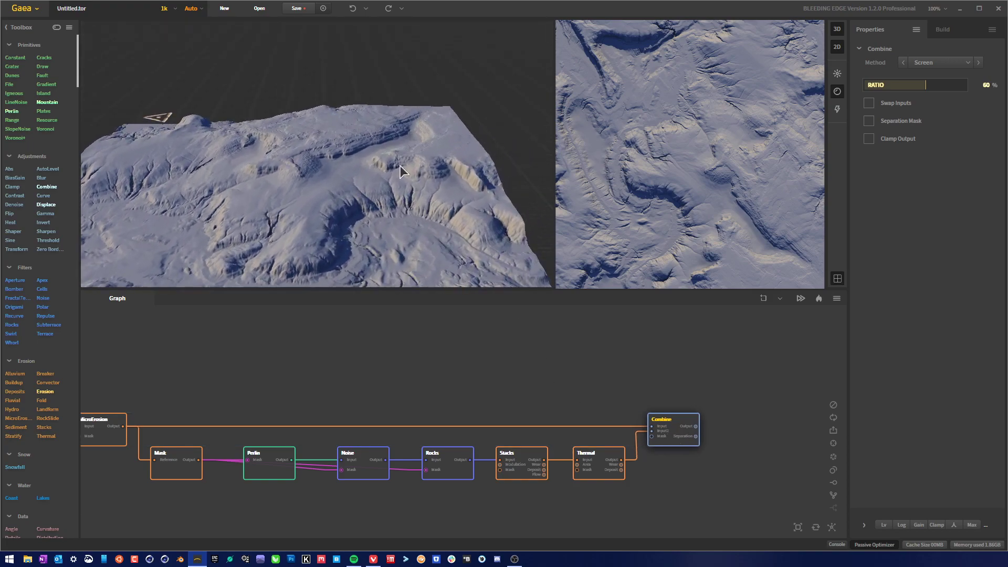
drag(321, 171, 395, 153)
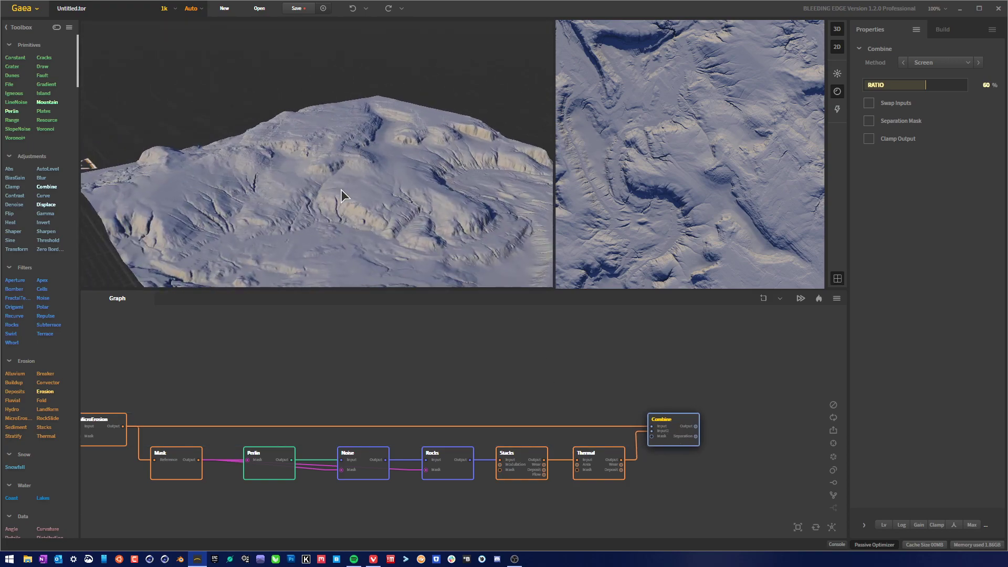
drag(341, 190, 362, 137)
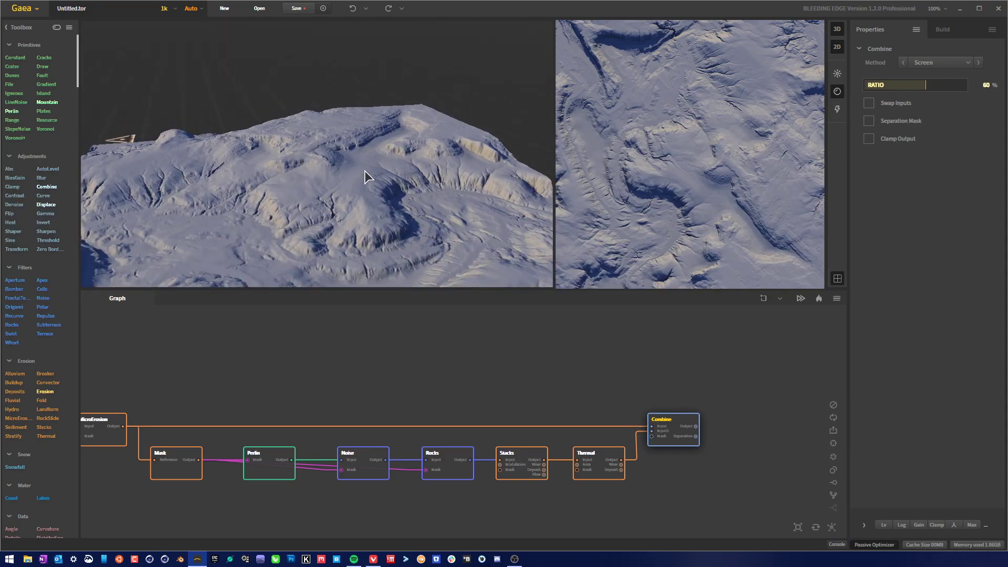
drag(381, 174, 366, 148)
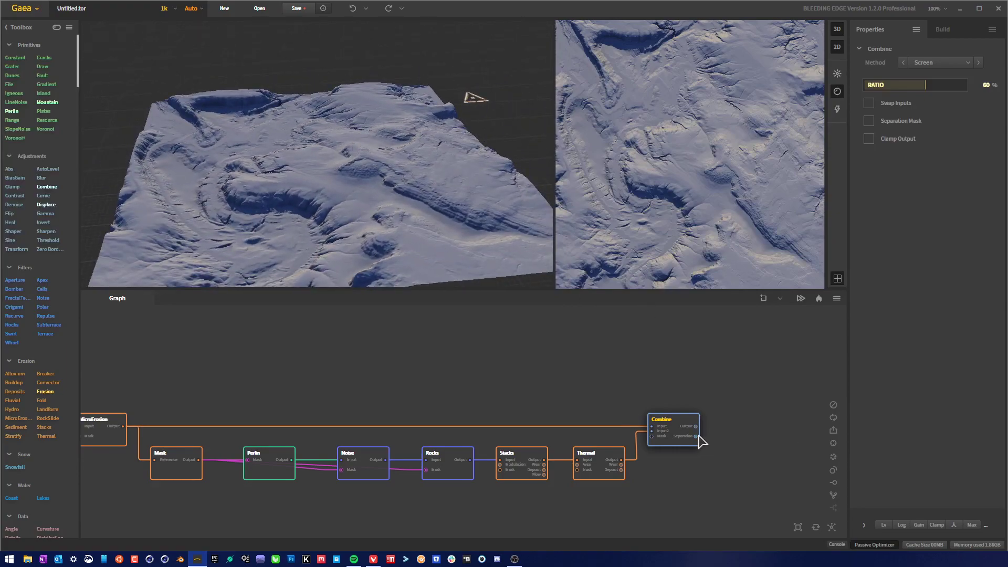
Add two Texture nodes beyond the final Combine node, feeding Combine into the upper one, and show only the 3D view.
drag(717, 464, 616, 478)
click(649, 470)
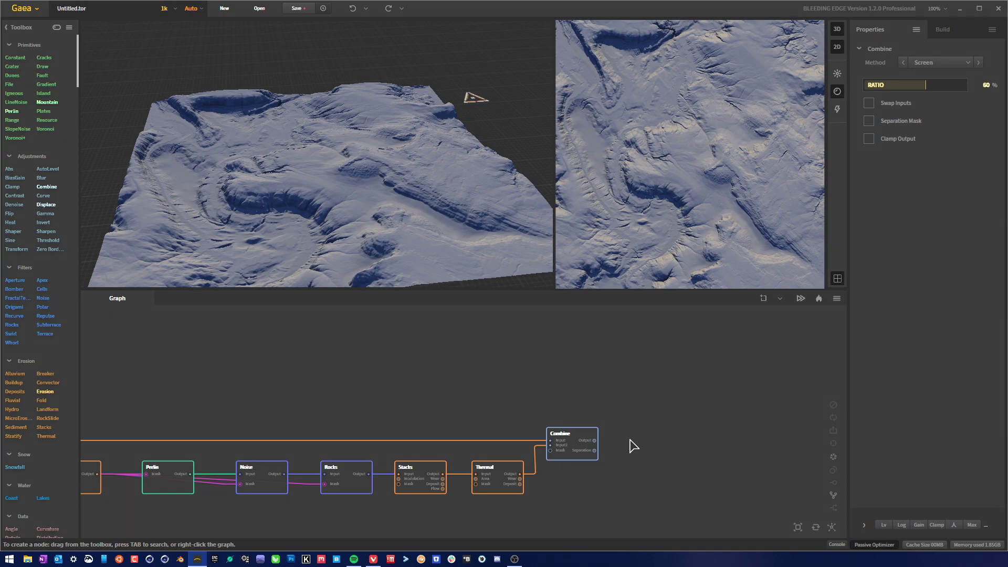
scroll(33, 405, down, 7)
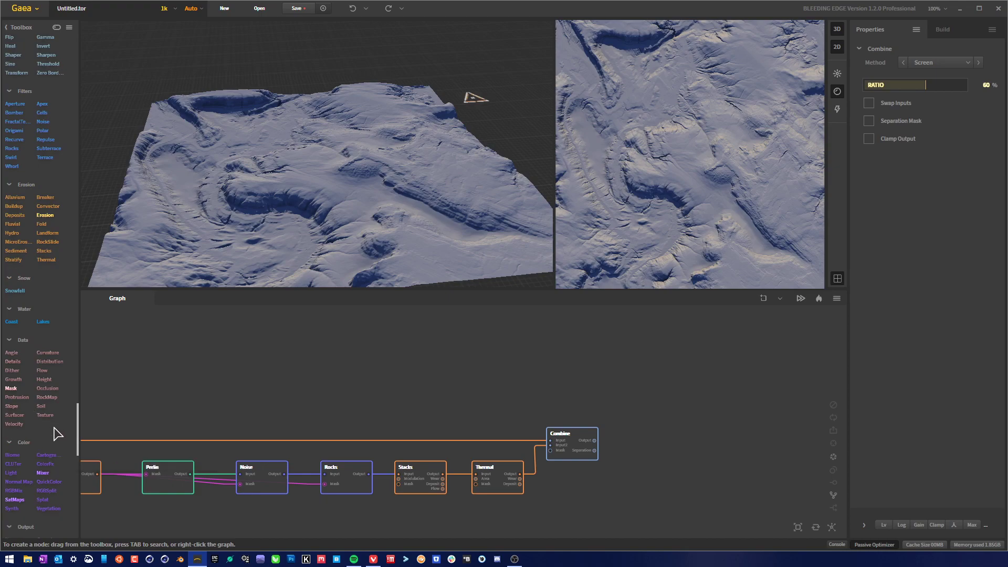
drag(46, 415, 655, 407)
drag(47, 415, 649, 407)
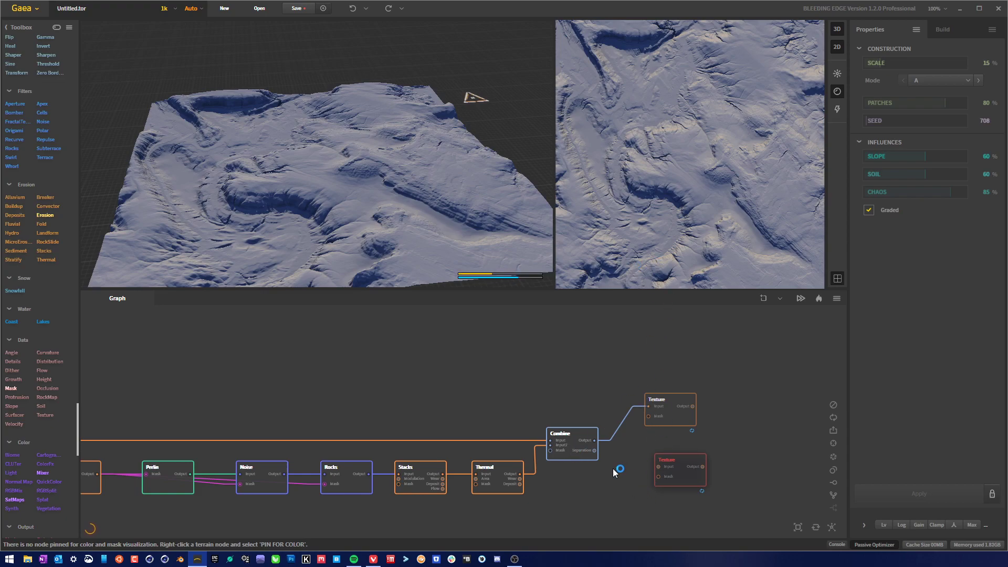
click(837, 47)
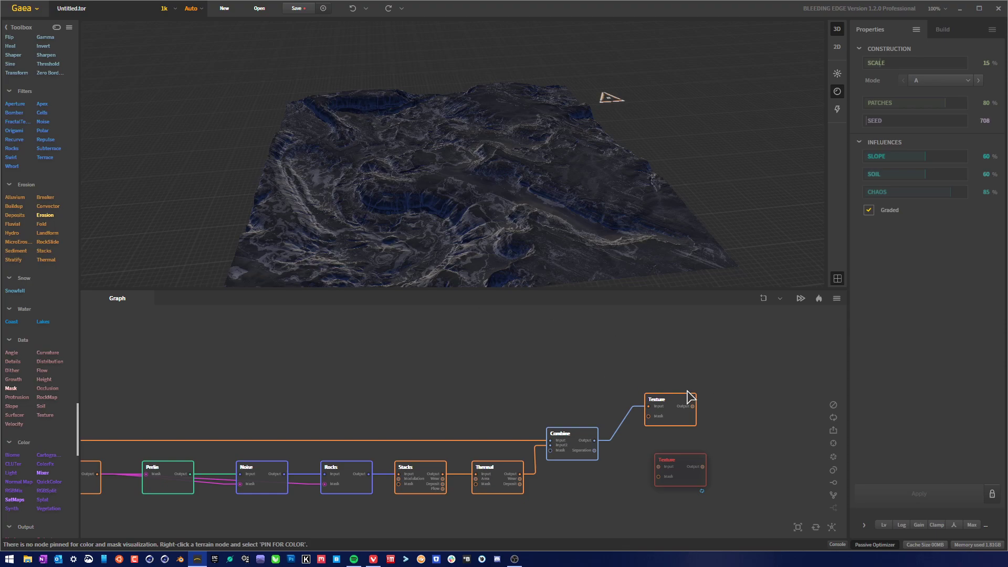
Align the two Texture nodes in a column and feed the final Combine node's output into the lower one.
drag(689, 480, 678, 503)
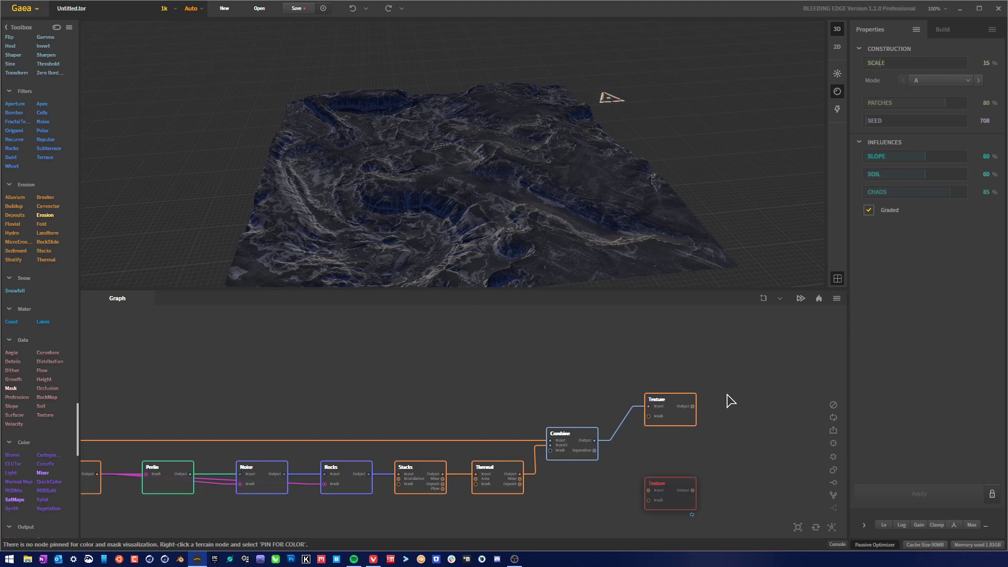
drag(688, 422, 689, 460)
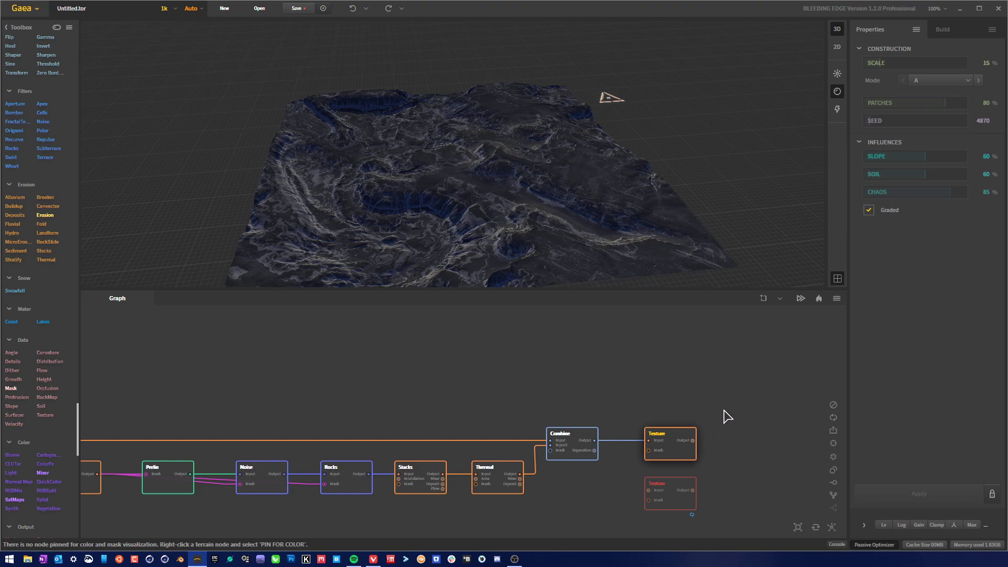
click(673, 503)
drag(673, 503, 672, 487)
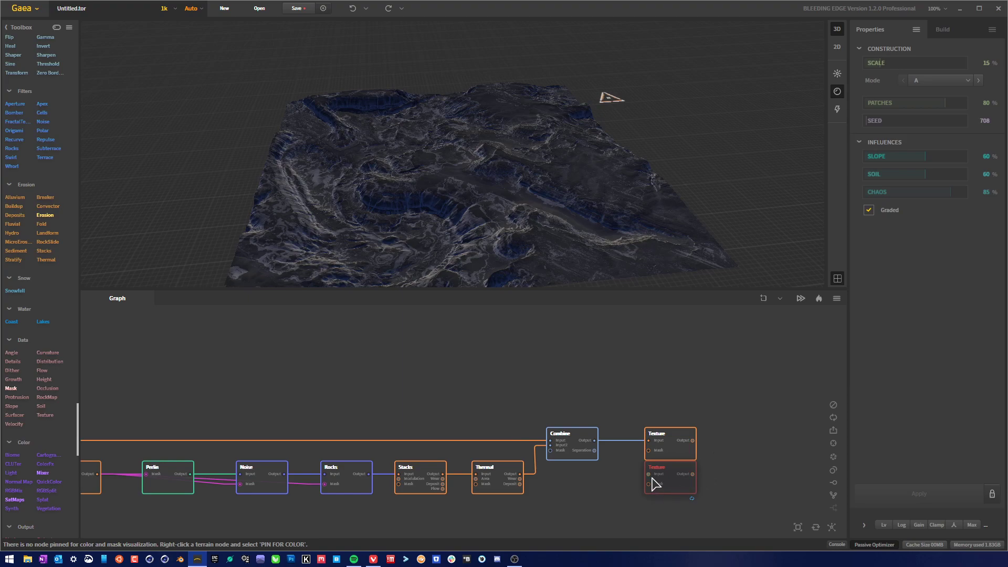
drag(649, 474, 598, 441)
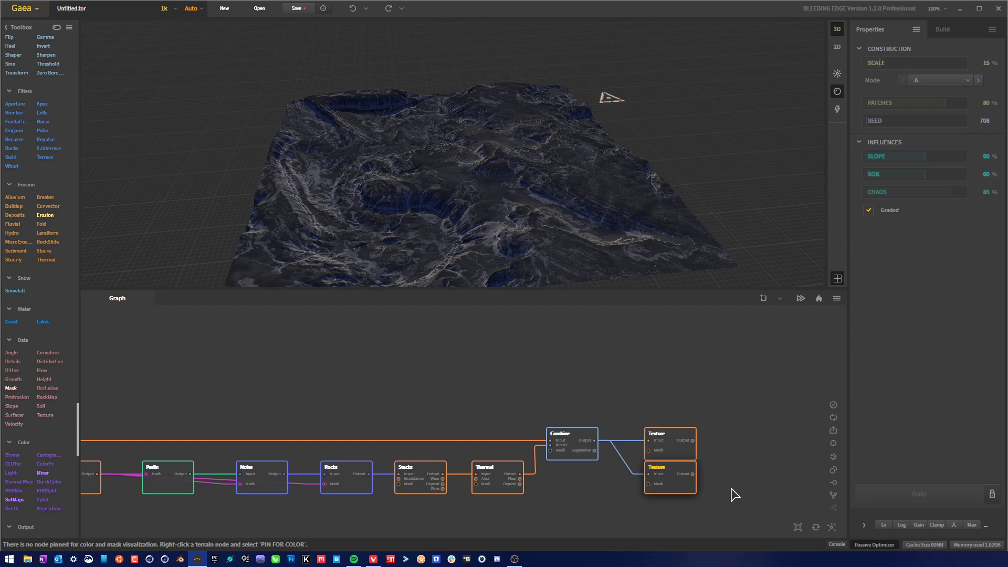
Space the upper Texture node away from the lower one and compare the masks the two nodes produce.
click(681, 450)
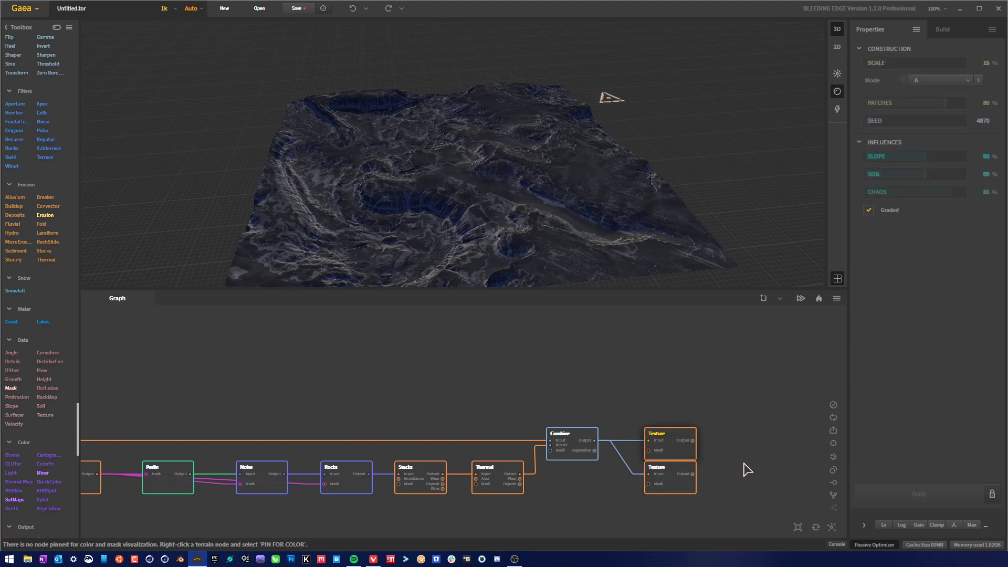
drag(677, 457, 676, 423)
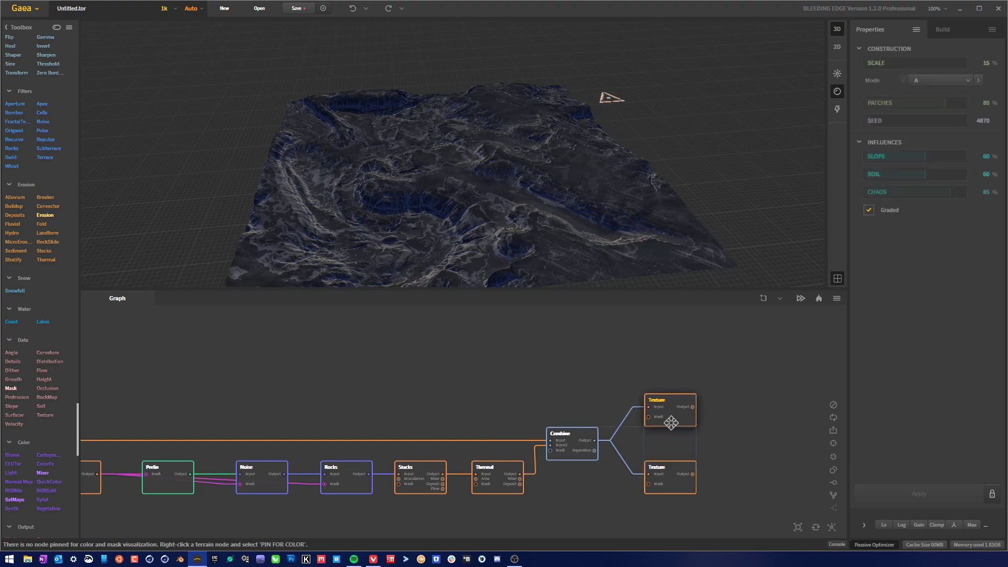
click(668, 489)
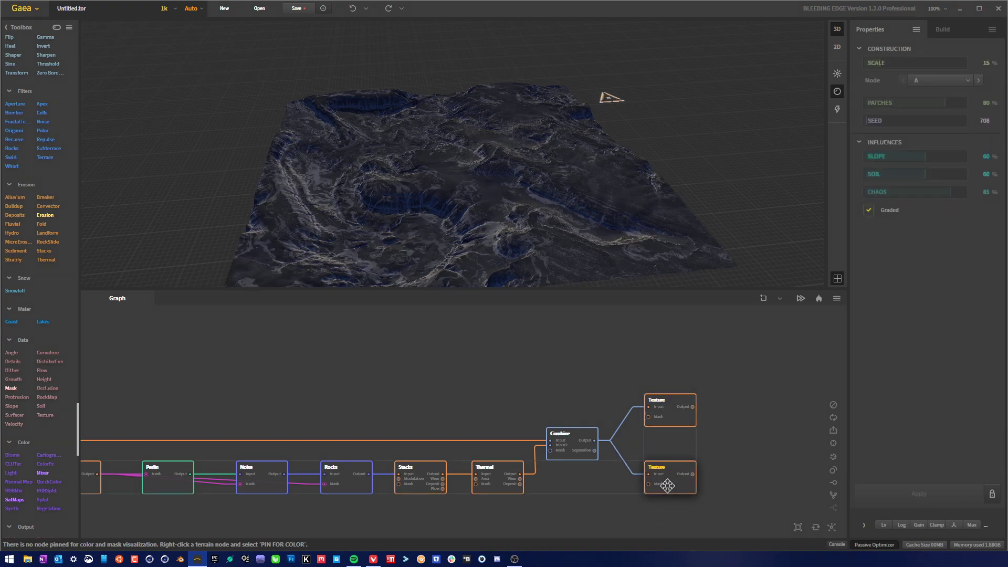
click(682, 419)
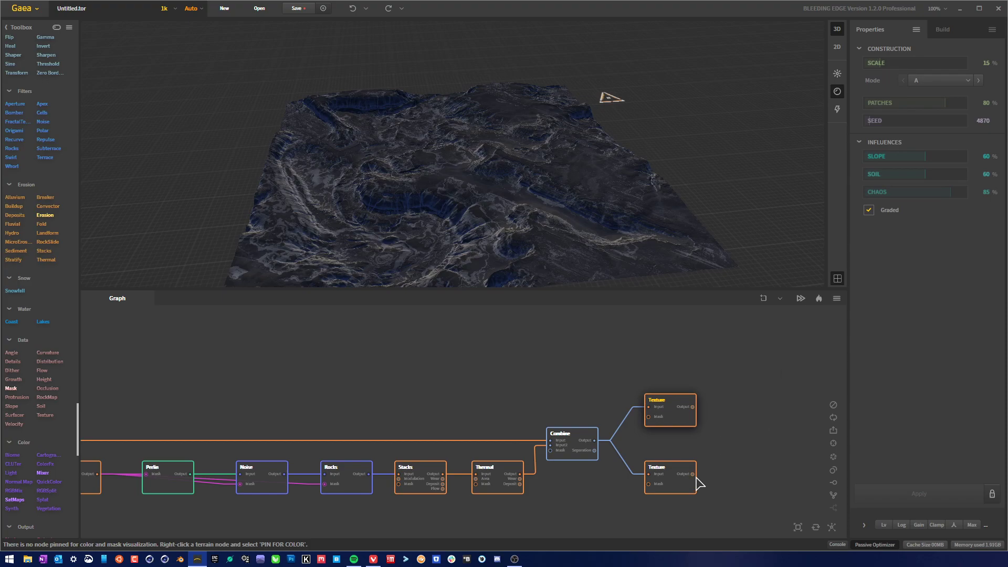
Set the lower Texture node's mode to B and its seed to 69215, and apply the changes.
click(692, 481)
click(955, 81)
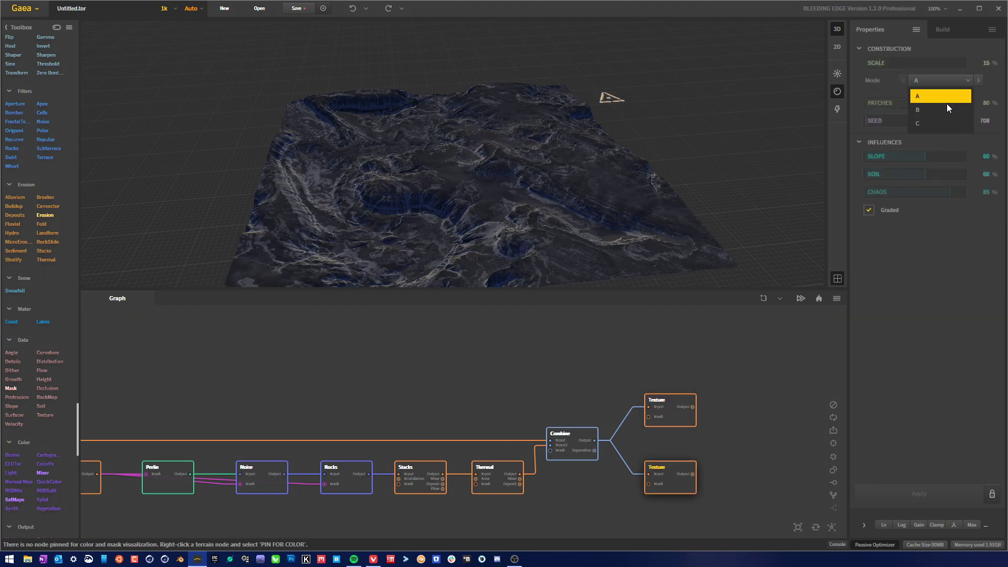
click(947, 109)
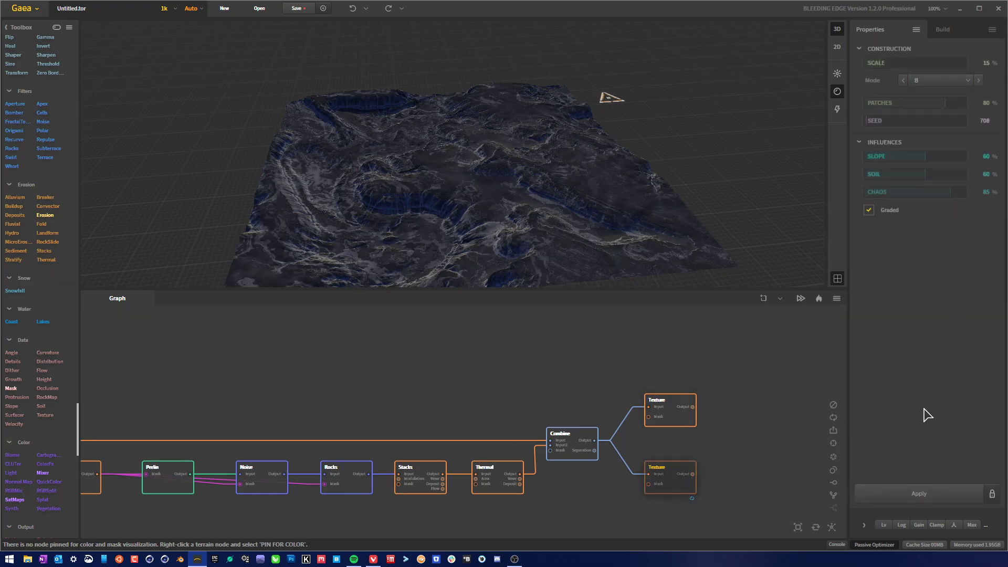
click(918, 121)
click(942, 496)
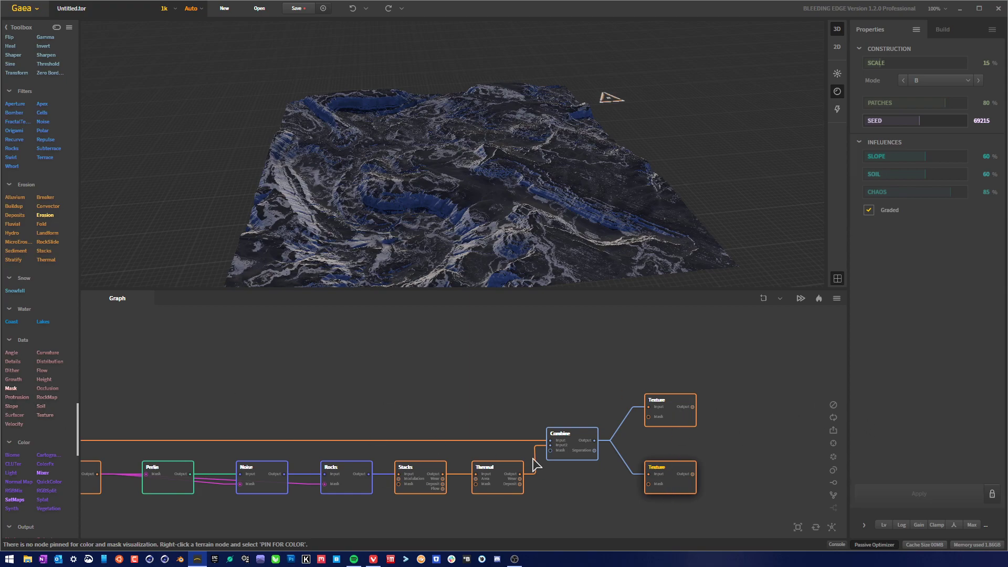
Review the whole node graph and mark the Erosion node that follows Breaker for export.
middle_drag(397, 386, 707, 381)
scroll(638, 393, down, 3)
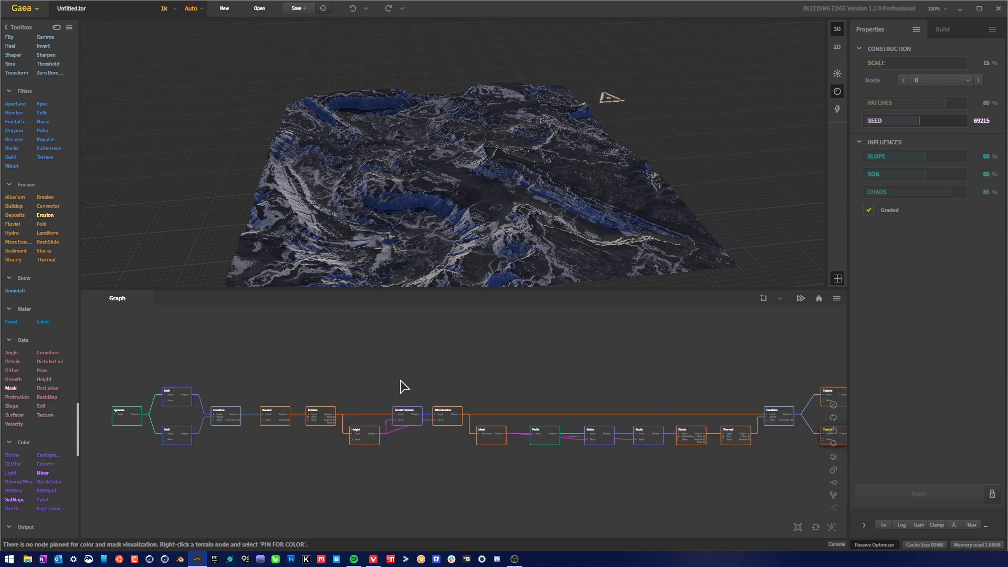
middle_drag(401, 385, 544, 382)
middle_drag(688, 387, 423, 401)
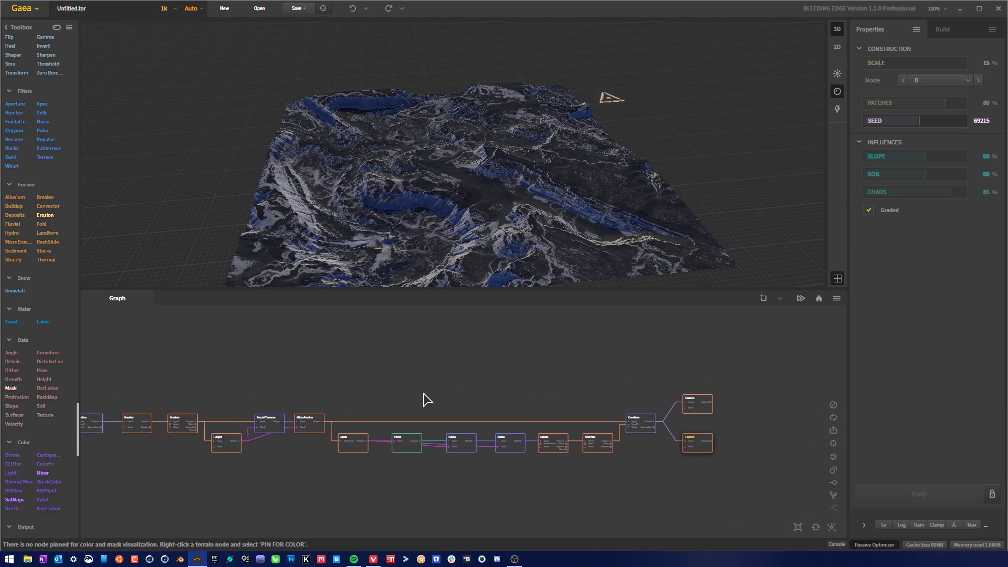
scroll(629, 410, up, 3)
middle_drag(624, 406, 558, 378)
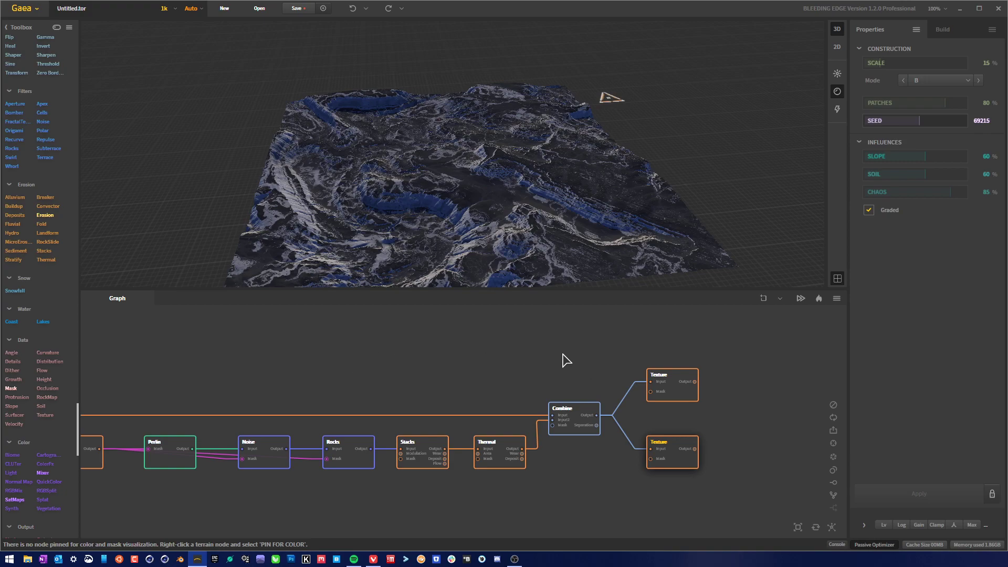
right_drag(349, 362, 509, 357)
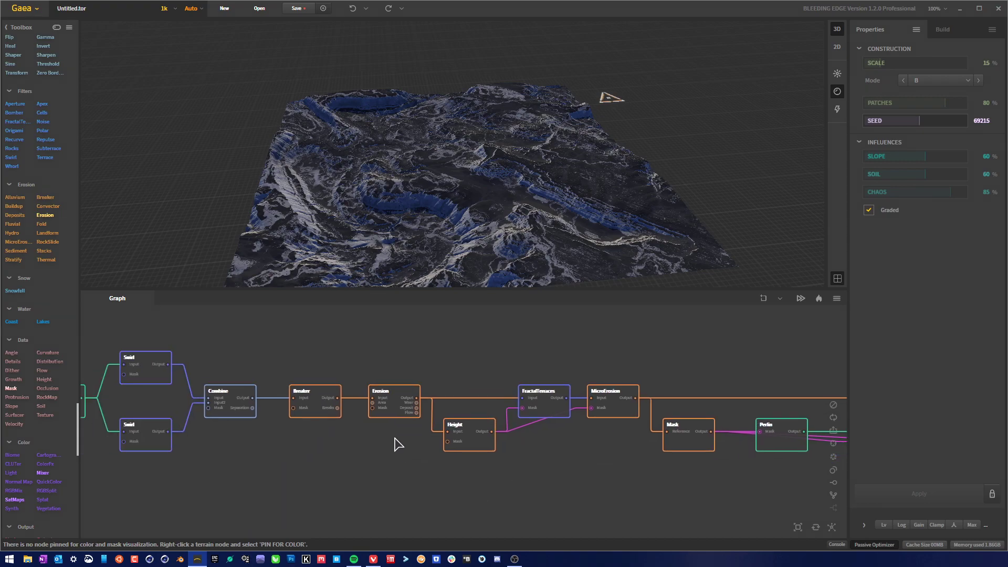
click(402, 416)
right_click(402, 415)
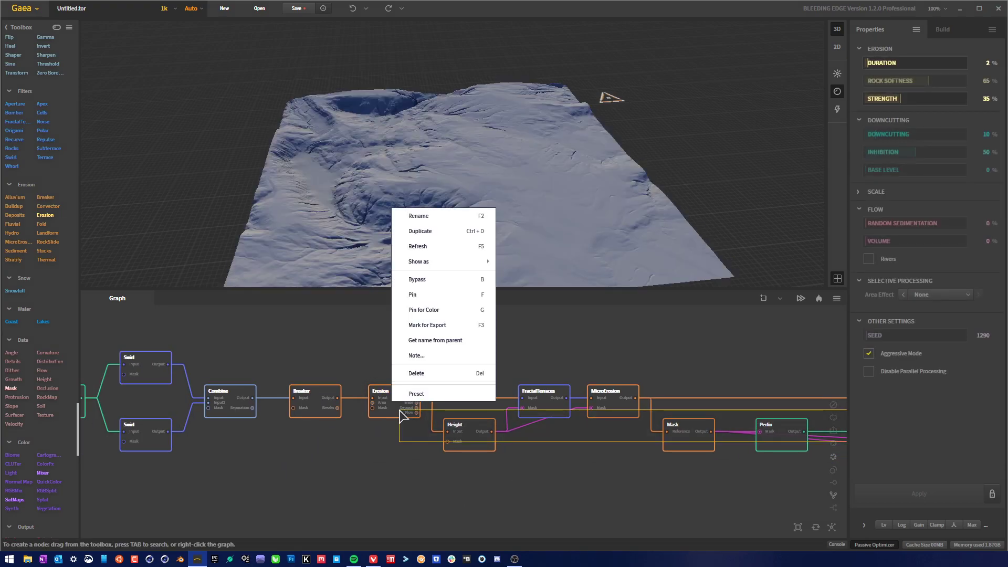
click(455, 325)
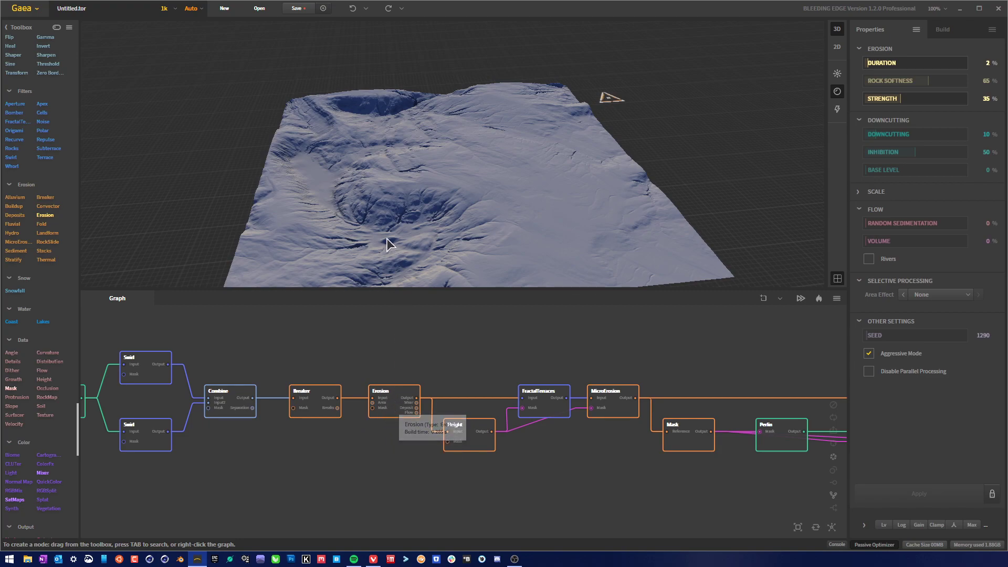
Review the node graph from the Erosion node after Breaker to the Texture nodes and inspect the final Combine node's terrain.
drag(386, 240, 438, 279)
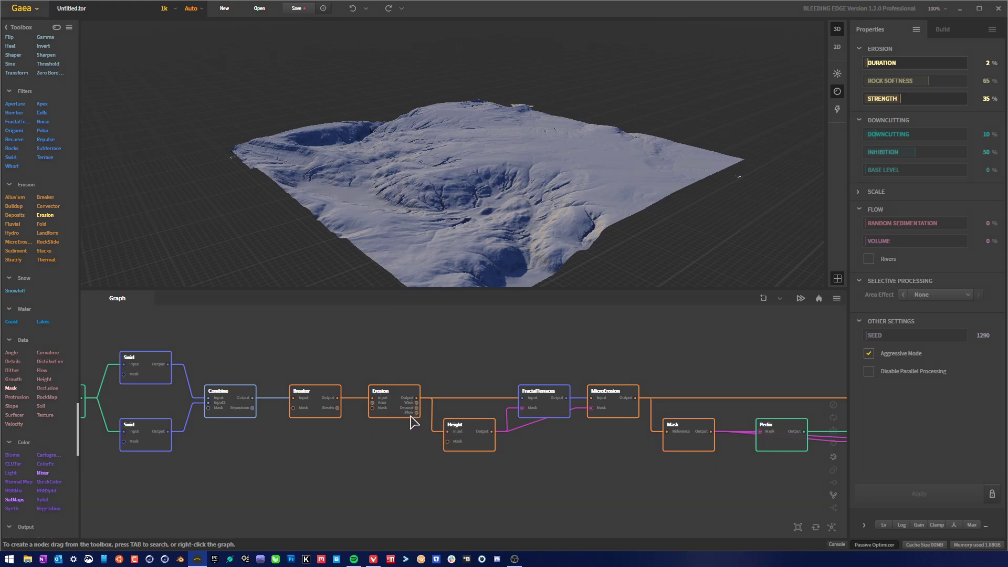
middle_drag(513, 439, 351, 442)
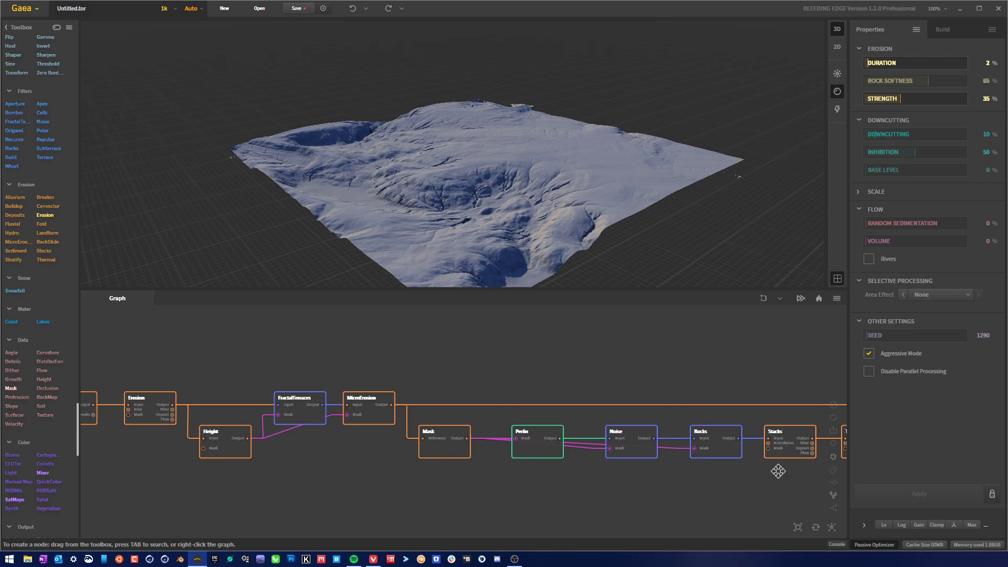
middle_drag(777, 473, 516, 473)
middle_drag(196, 472, 533, 473)
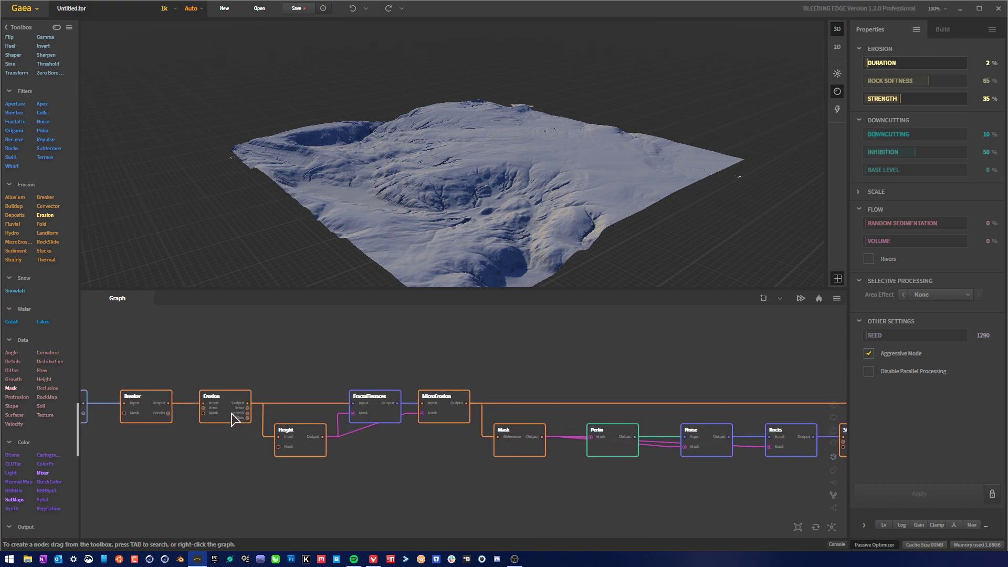
middle_drag(577, 480, 234, 480)
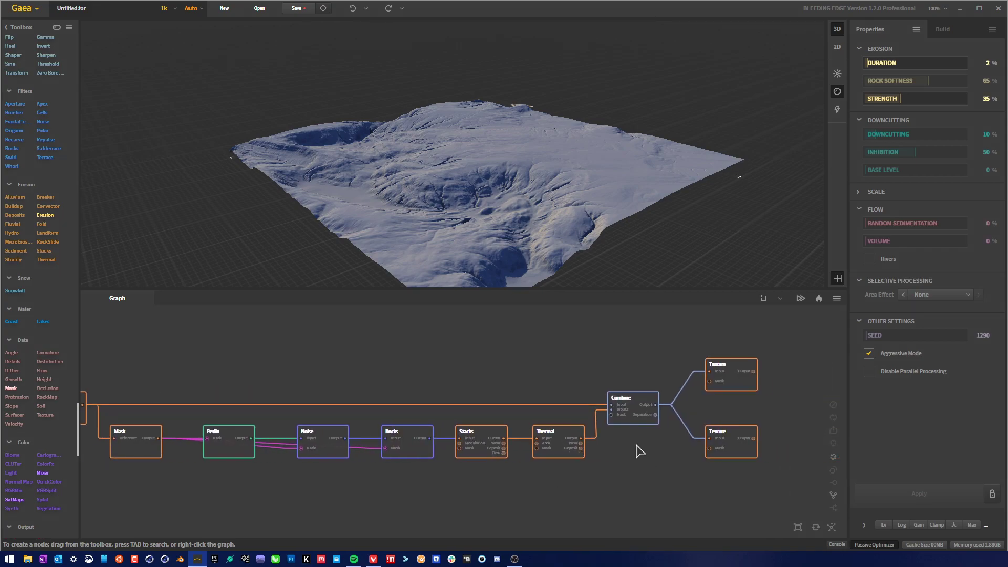
click(641, 402)
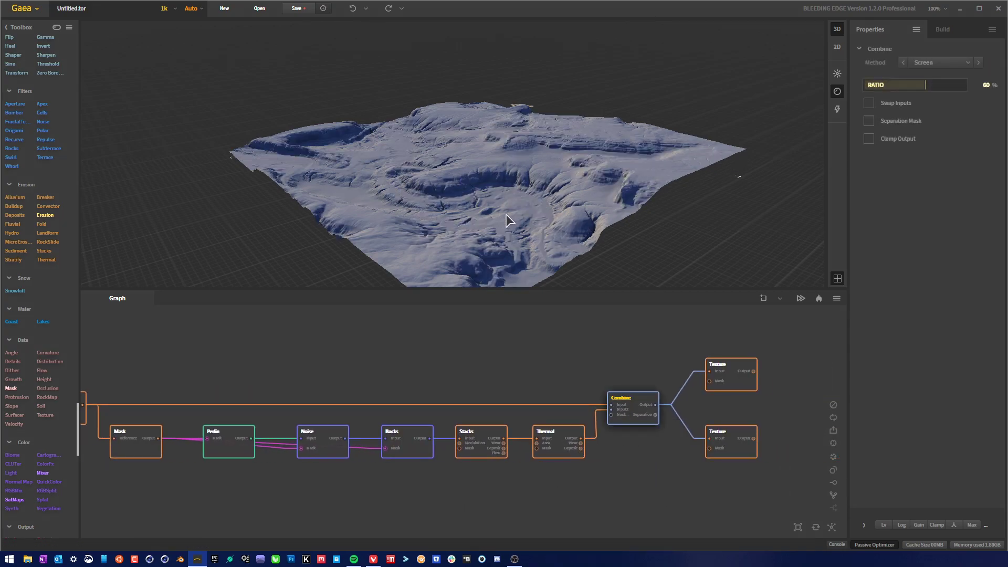
mouse_move(506, 214)
mouse_down()
mouse_move(568, 212)
mouse_move(508, 197)
mouse_up()
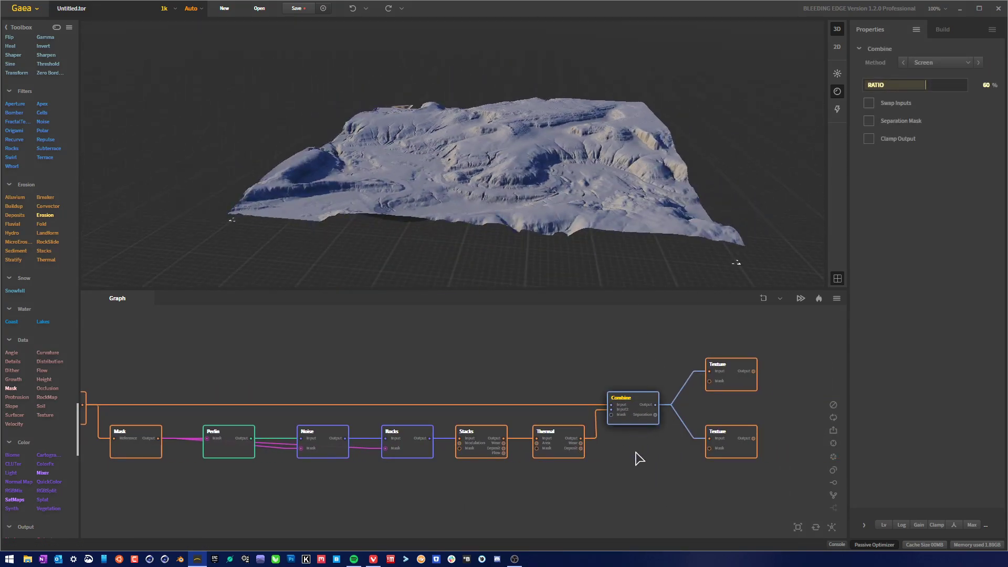
middle_drag(283, 476, 574, 479)
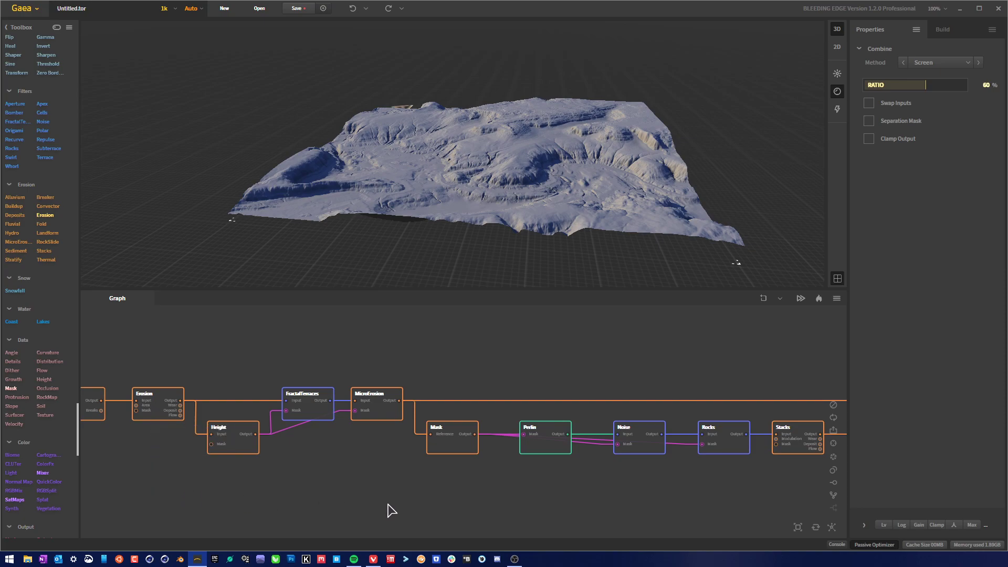
middle_drag(304, 479, 435, 486)
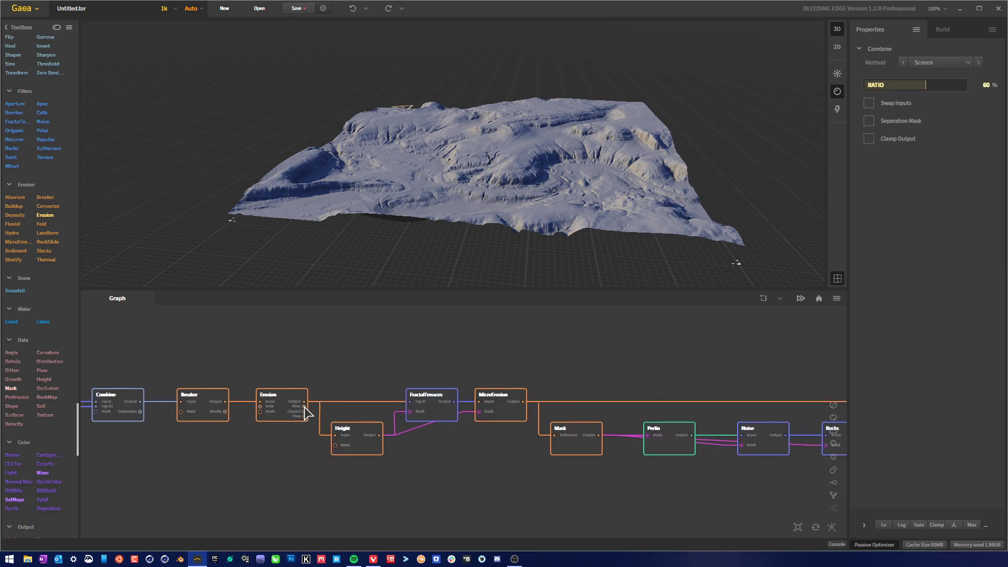
Add a Mesher node, place it below the two Texture nodes, and feed the final Combine node's output into it.
right_click(576, 483)
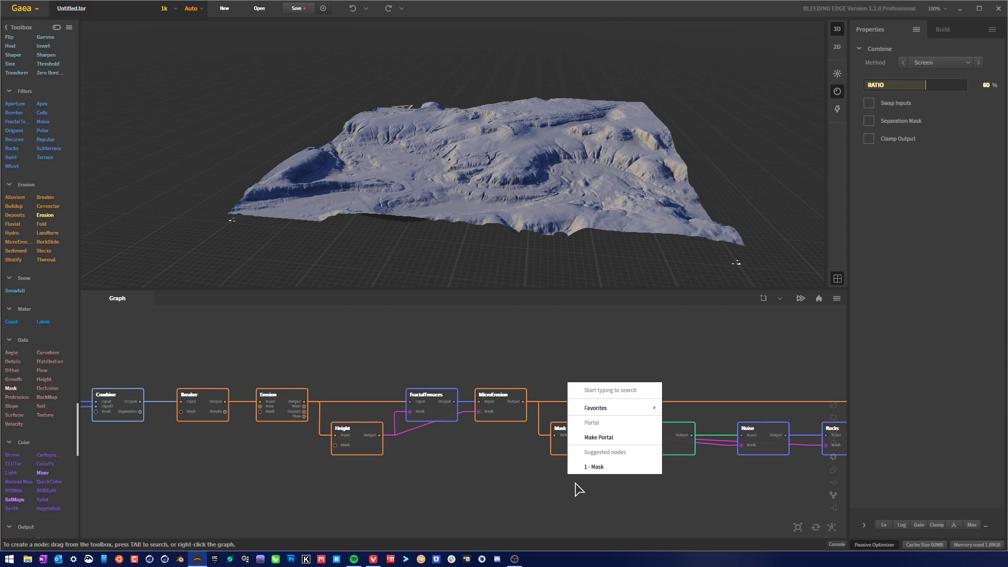
text(mesh)
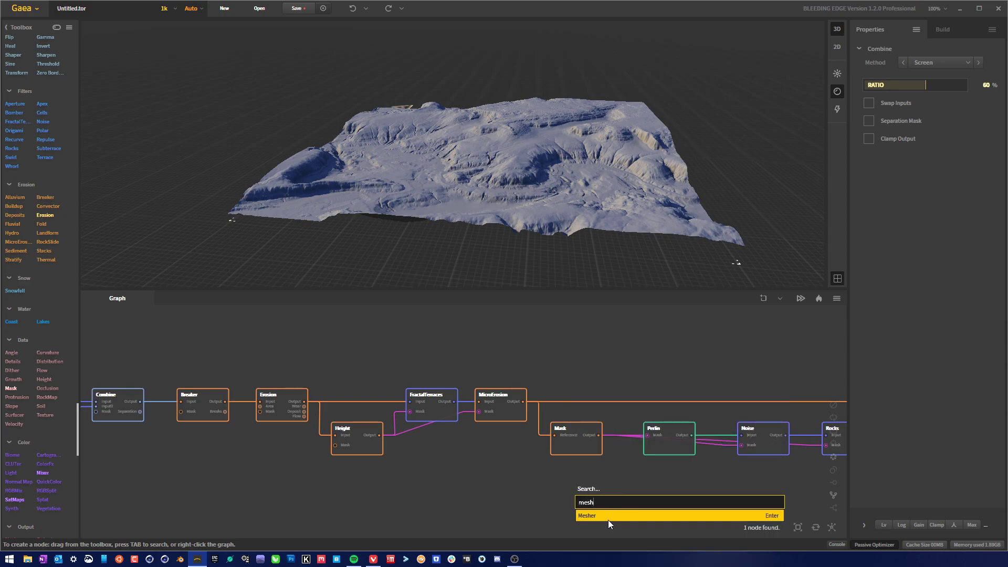
click(608, 520)
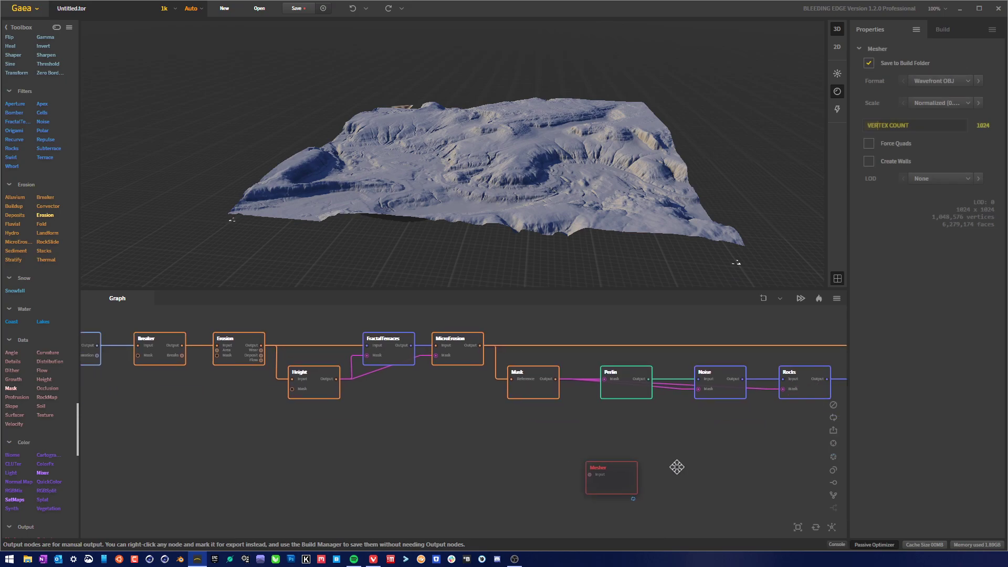
drag(677, 467, 827, 463)
middle_drag(746, 460, 528, 489)
drag(617, 499, 806, 495)
middle_drag(769, 497, 572, 495)
drag(574, 487, 637, 373)
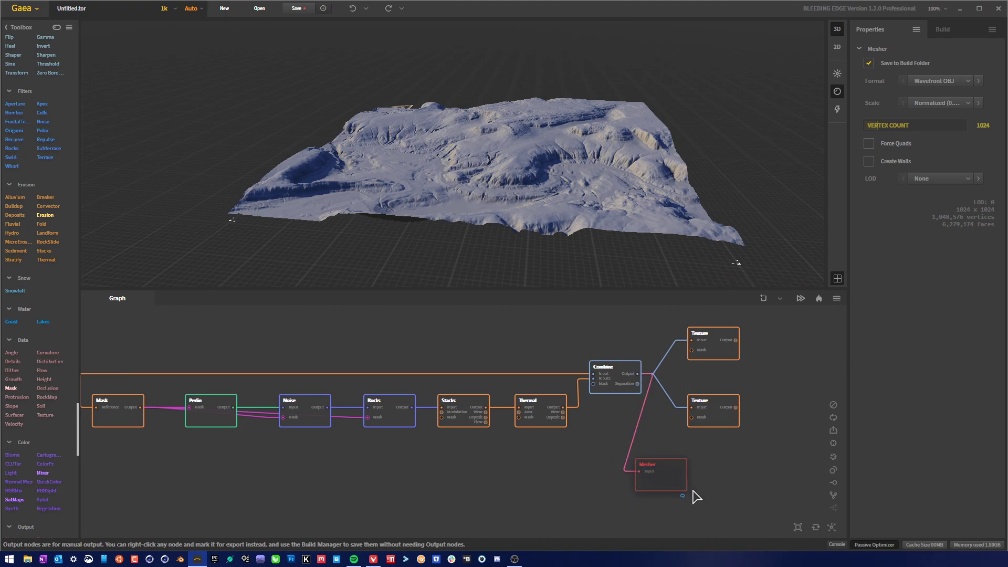
drag(664, 479, 694, 478)
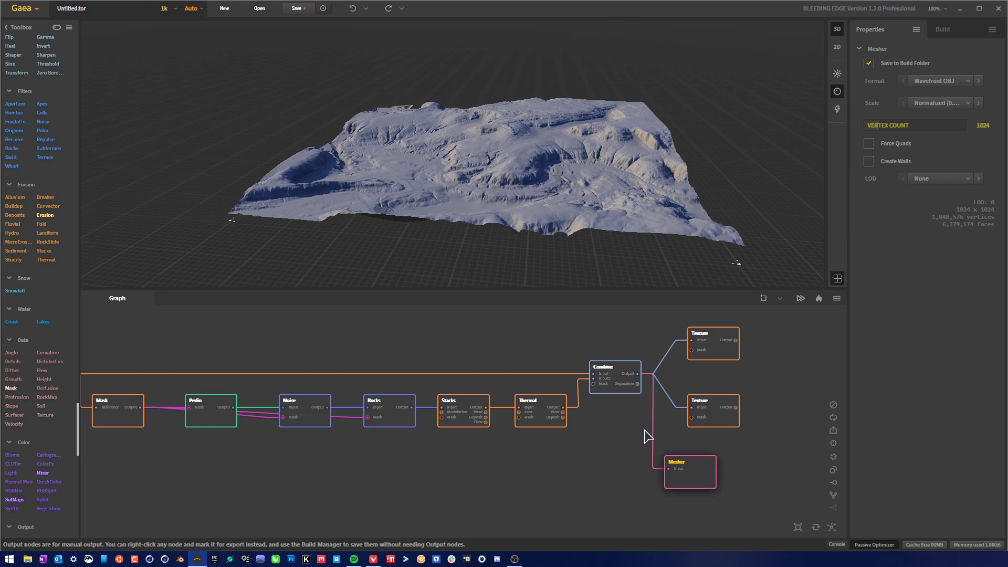
Mark the final Combine node for export and enable Force Quads on the Mesher node.
right_click(619, 383)
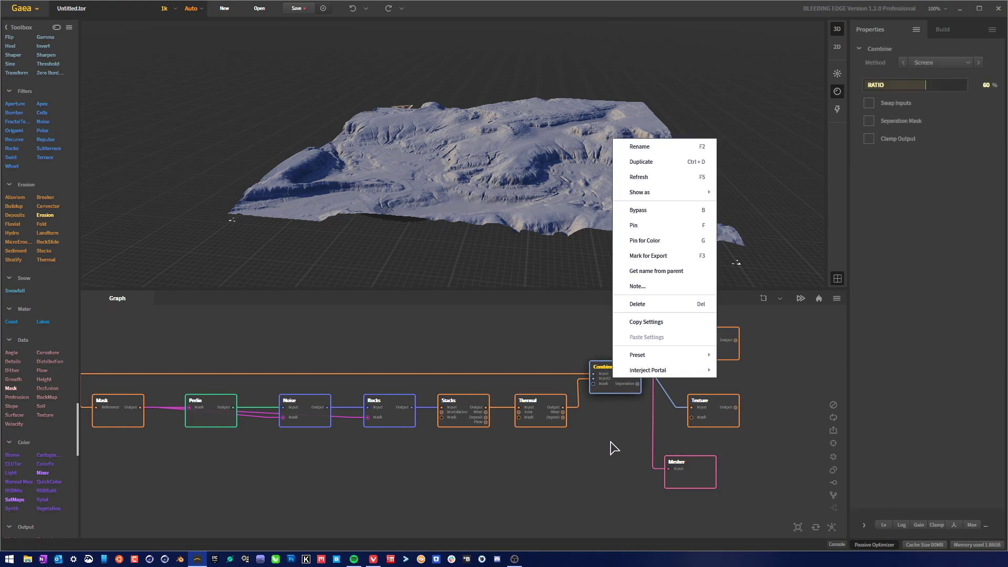
click(663, 256)
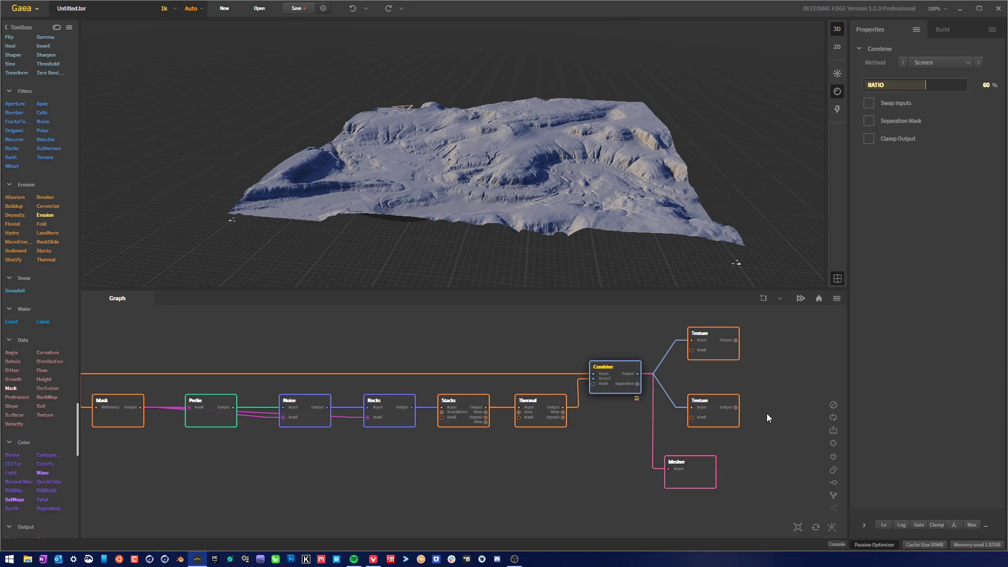
click(702, 481)
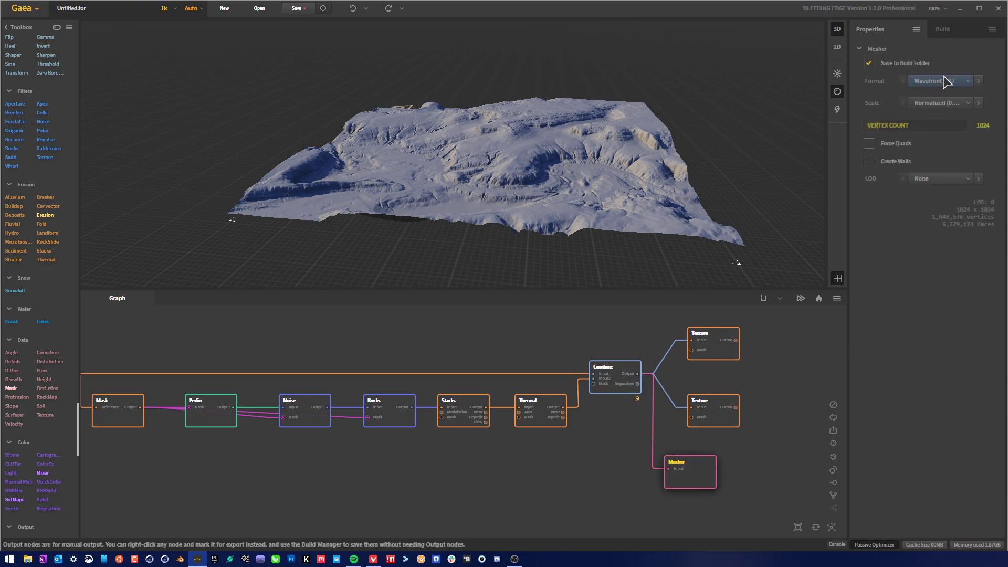
click(868, 143)
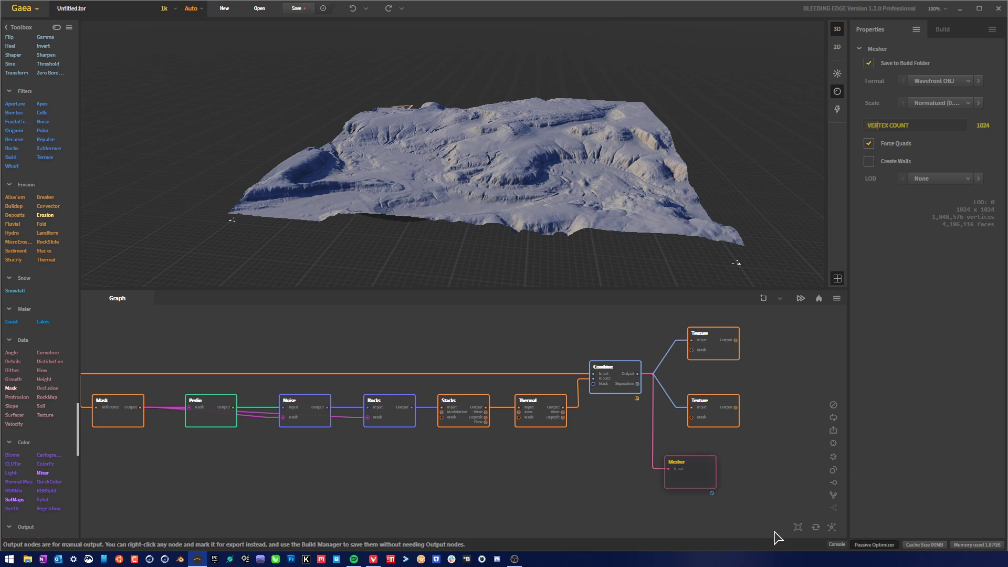
Open the build settings and check the files to save, format and resolution.
click(751, 510)
click(945, 31)
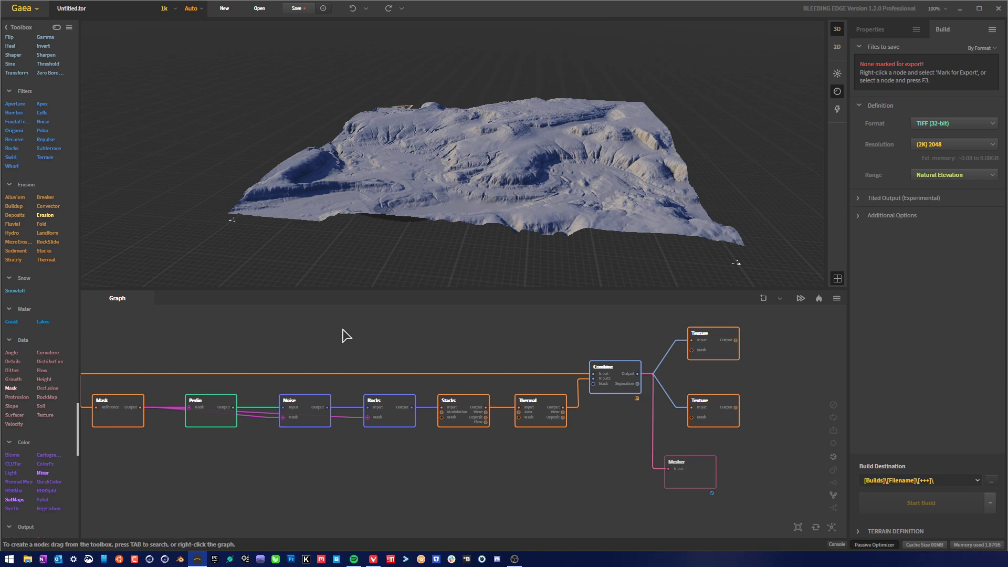
click(703, 478)
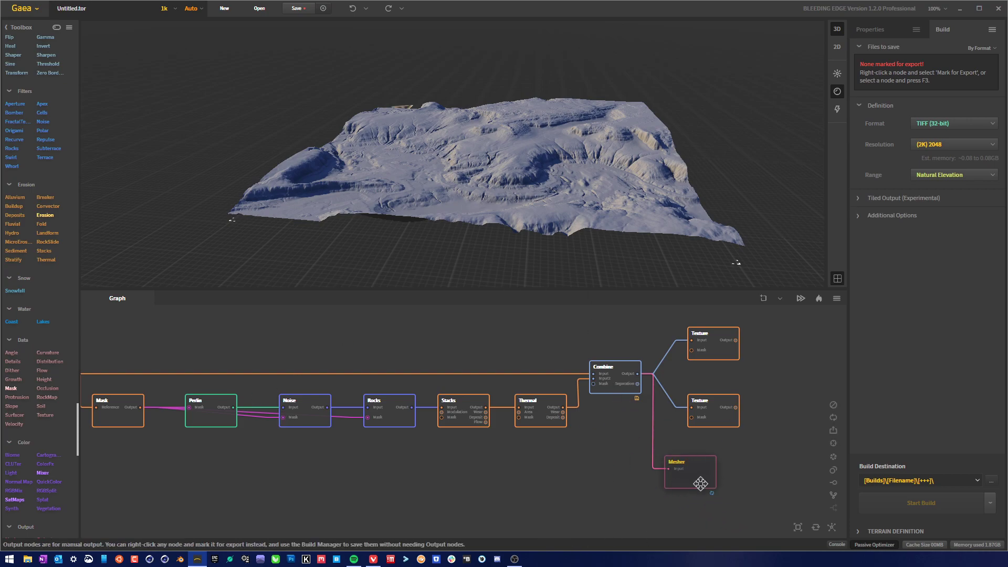
Remove the export mark from the final Combine node and delete the Mesher node.
drag(700, 482, 700, 496)
right_click(618, 391)
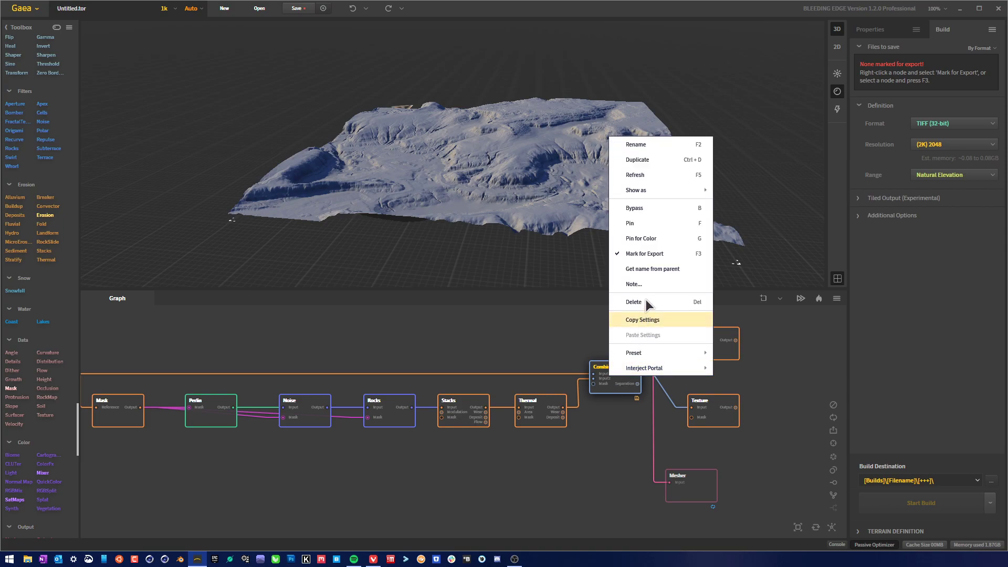
click(616, 254)
drag(699, 490, 698, 468)
drag(748, 506, 642, 444)
key(Delete)
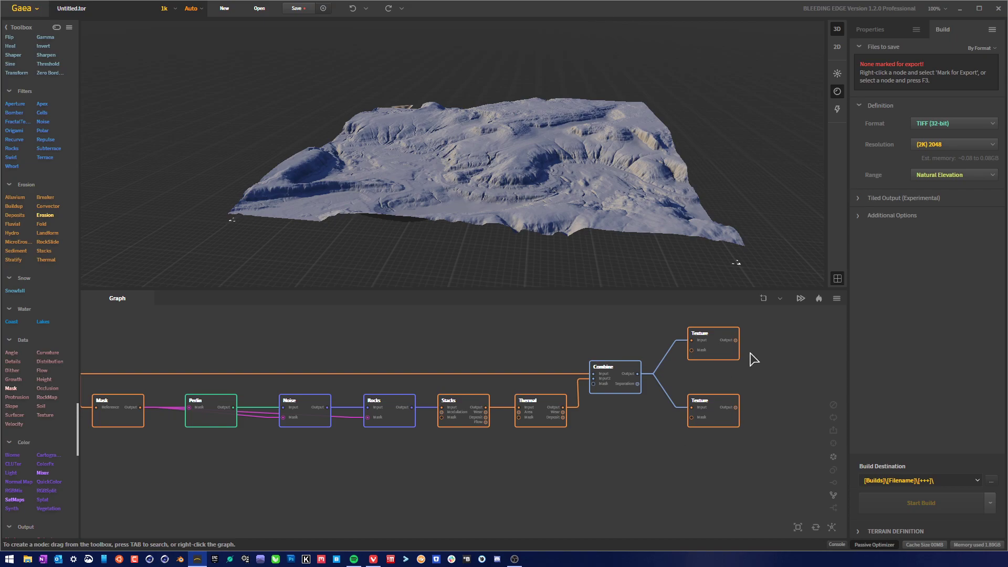
Move both Texture nodes closer to the final Combine node, keeping them aligned in a column.
mouse_move(694, 347)
mouse_down()
mouse_move(671, 343)
mouse_move(700, 342)
mouse_up()
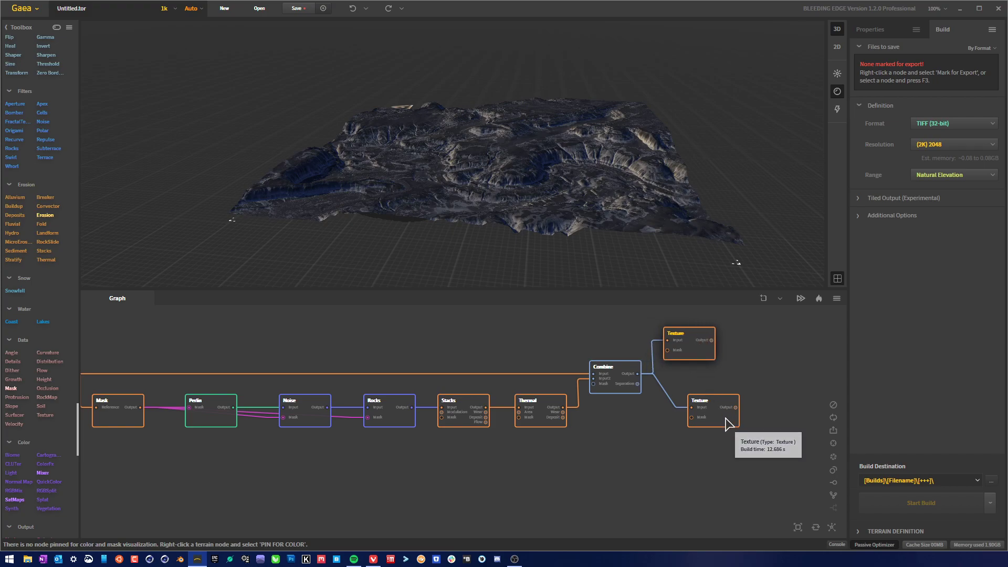
drag(728, 415, 705, 415)
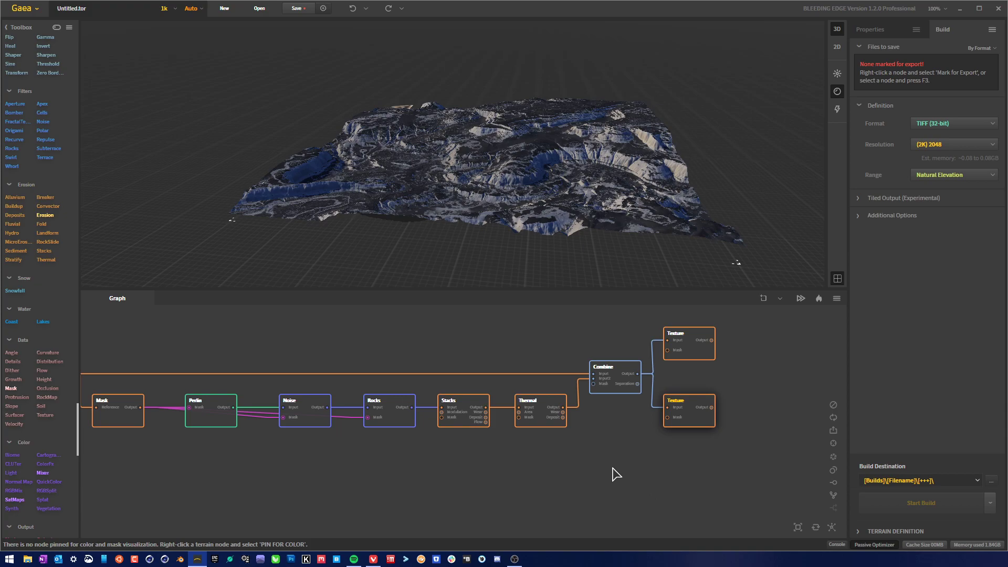
Review the graph and examine the lower Texture node's mask on the terrain from several angles.
middle_drag(661, 460, 606, 469)
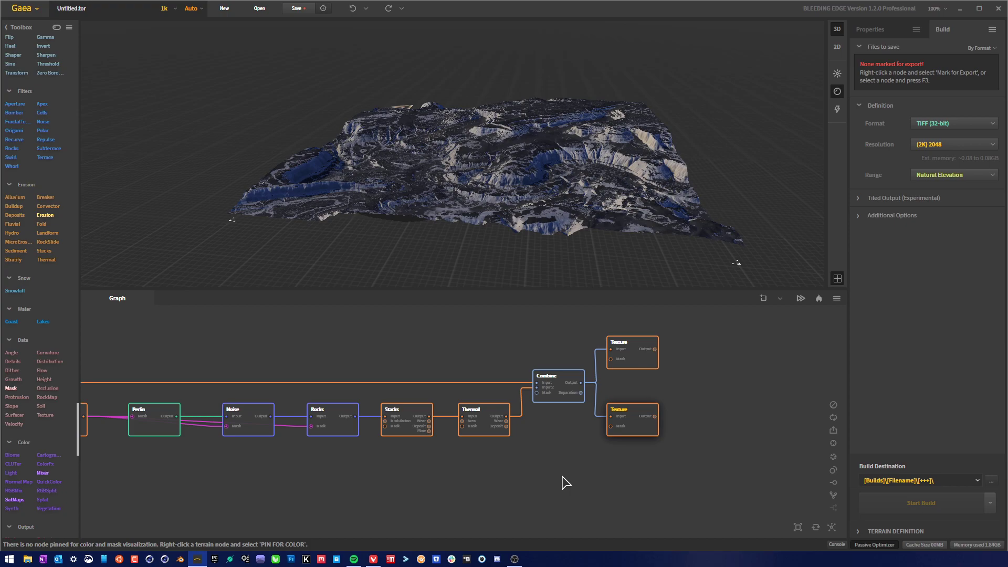
middle_drag(360, 490, 621, 467)
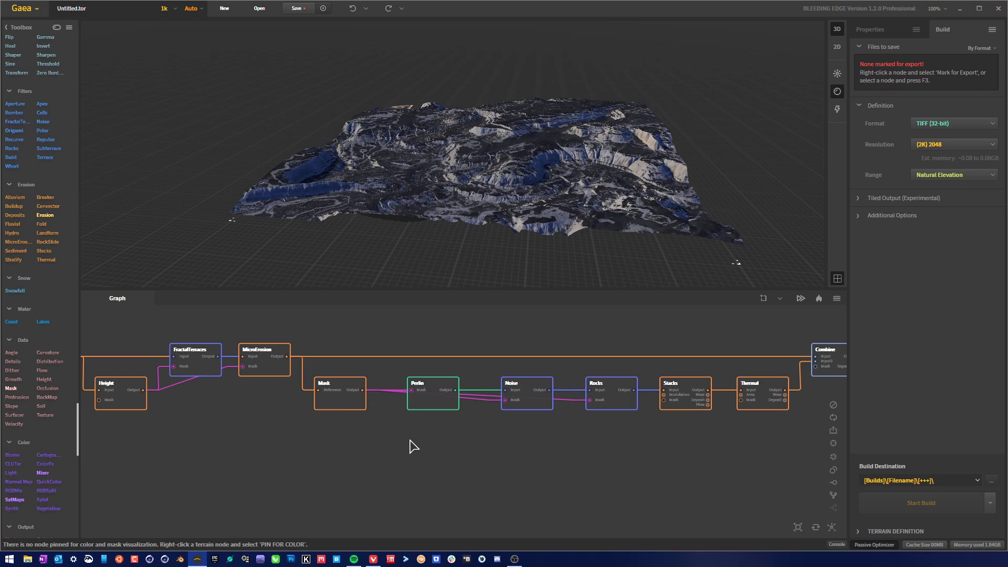
middle_drag(416, 444, 422, 459)
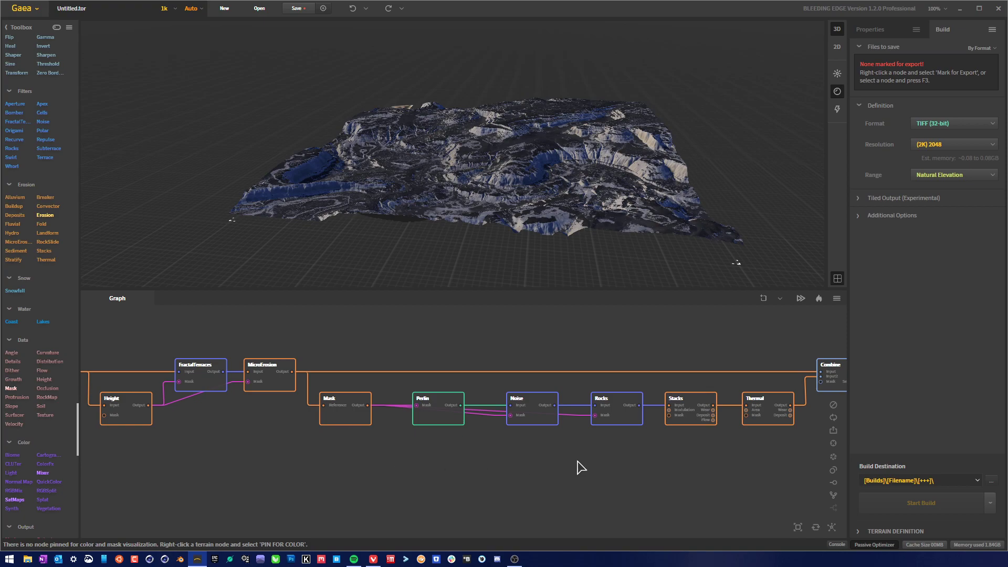
middle_drag(576, 467, 458, 472)
mouse_move(534, 219)
mouse_down()
mouse_move(562, 164)
mouse_move(542, 220)
mouse_move(543, 211)
mouse_up()
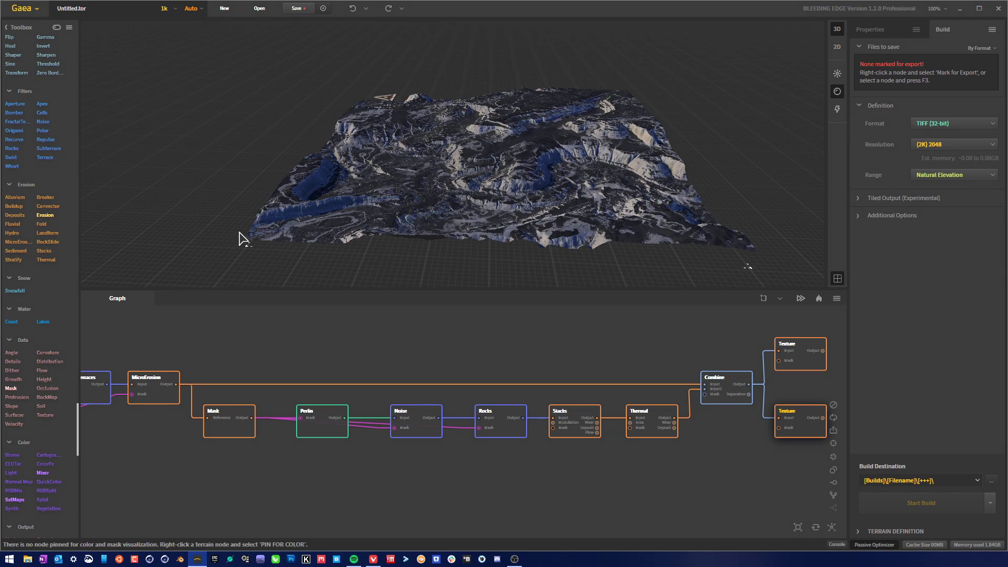
mouse_move(525, 201)
mouse_down()
mouse_move(528, 146)
mouse_move(530, 188)
mouse_up()
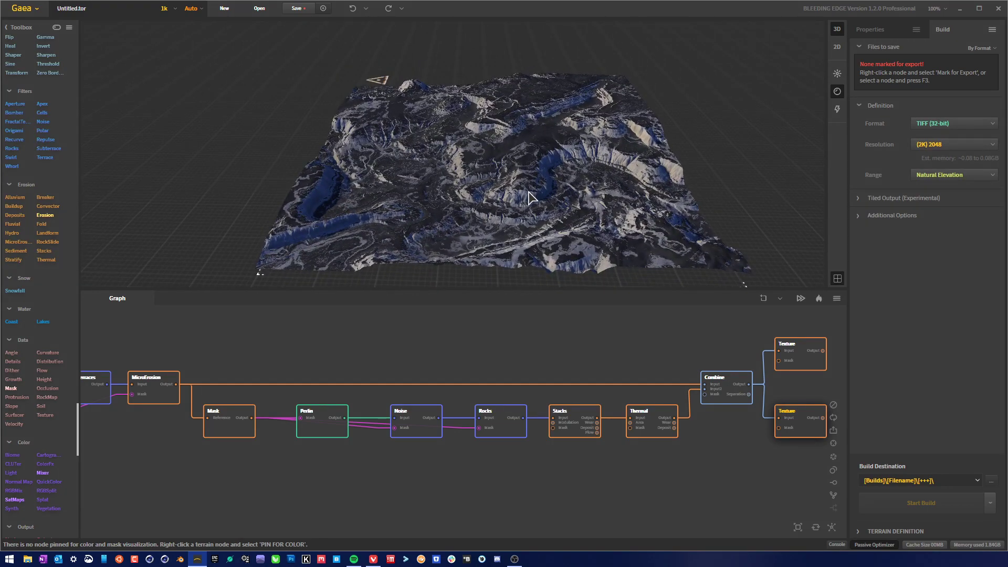
mouse_move(530, 200)
mouse_down()
mouse_move(583, 189)
mouse_move(584, 205)
mouse_move(535, 207)
mouse_move(547, 203)
mouse_move(532, 192)
mouse_up()
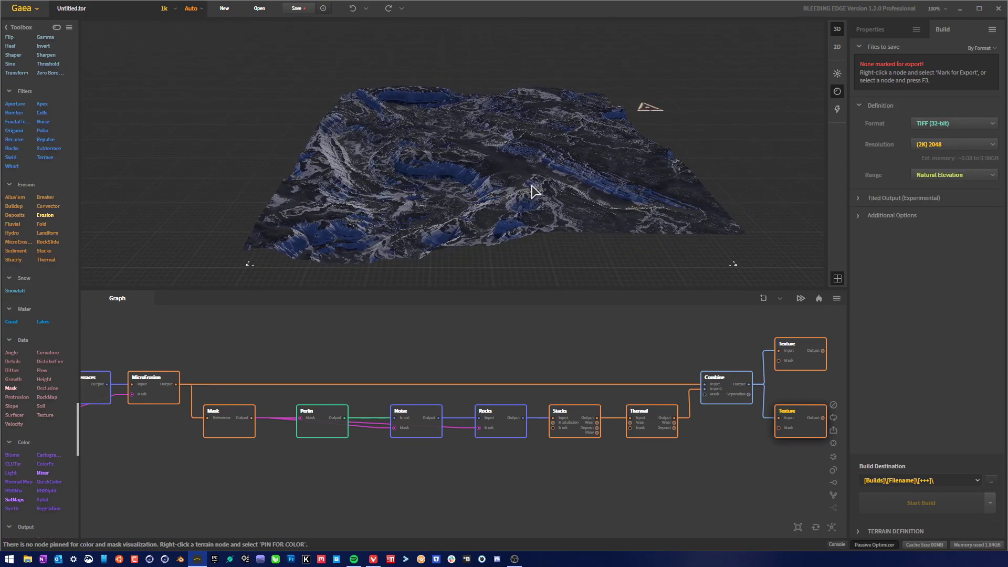
drag(531, 185, 529, 186)
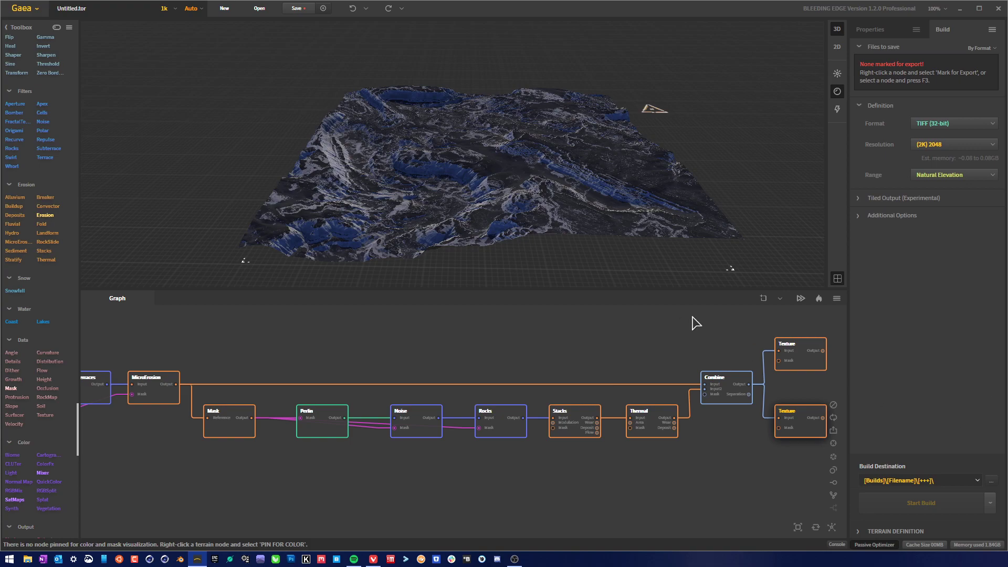
Add a SatMaps node to the output of each of the two Texture nodes.
middle_drag(725, 495, 530, 491)
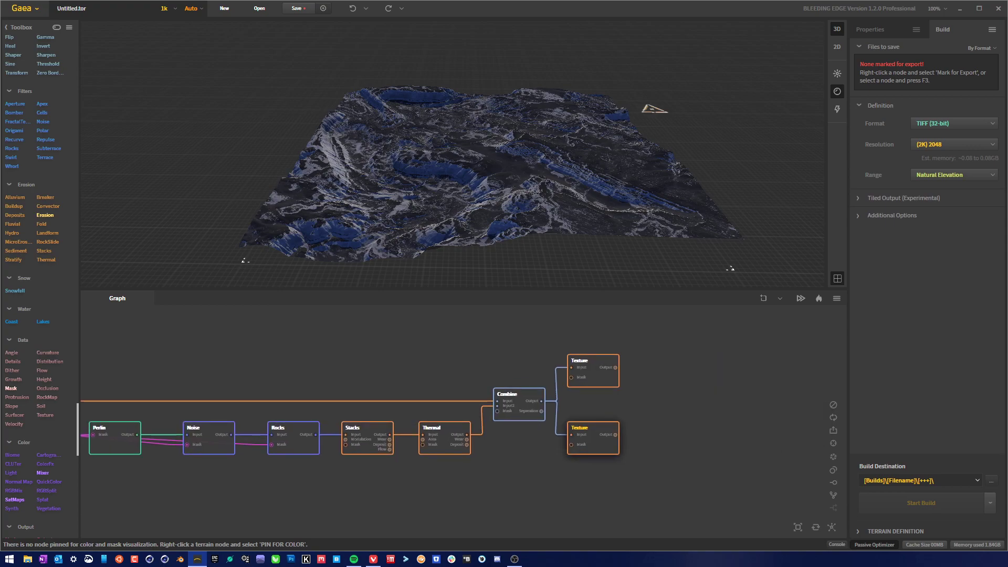
drag(615, 367, 706, 379)
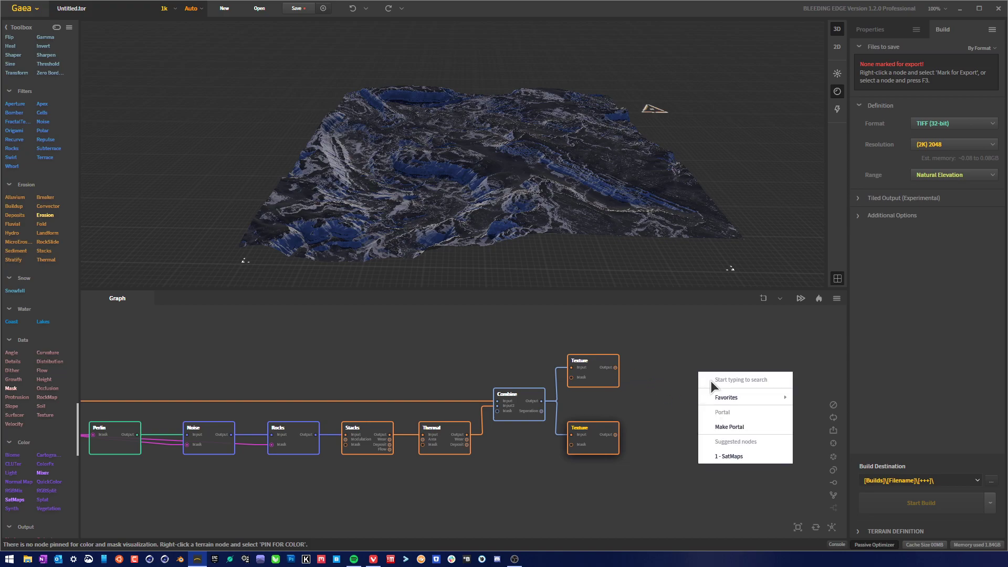
click(733, 456)
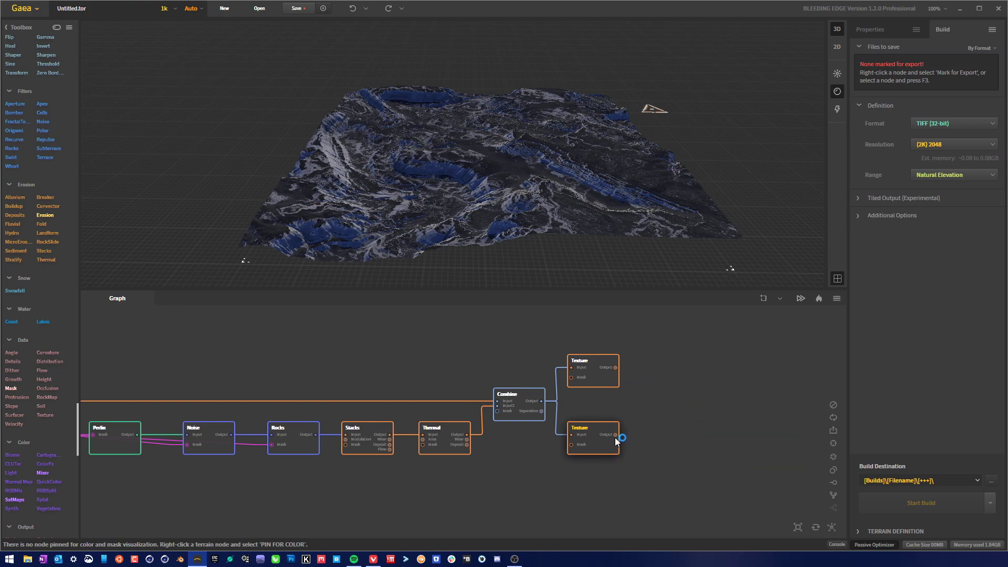
drag(615, 436, 665, 452)
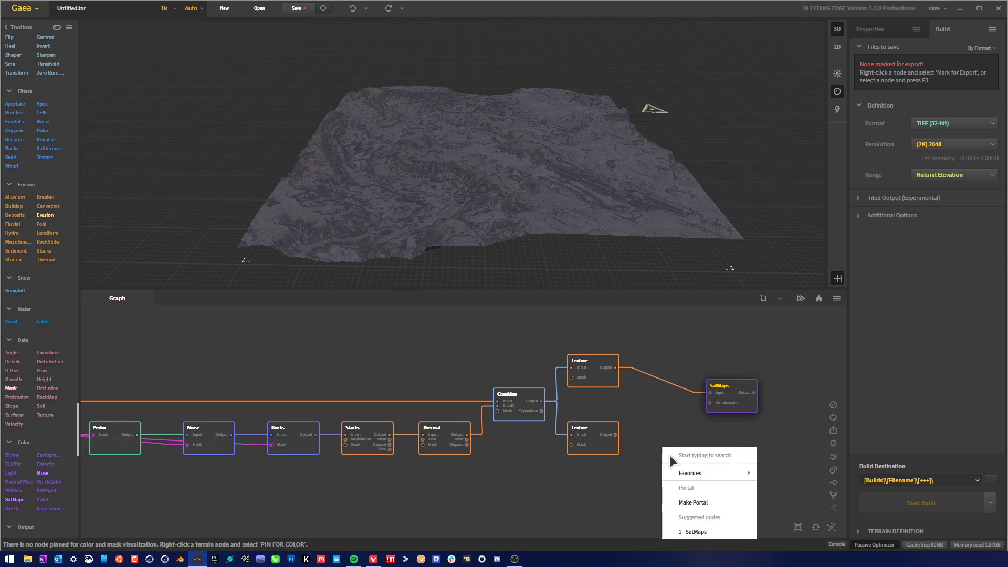
click(706, 531)
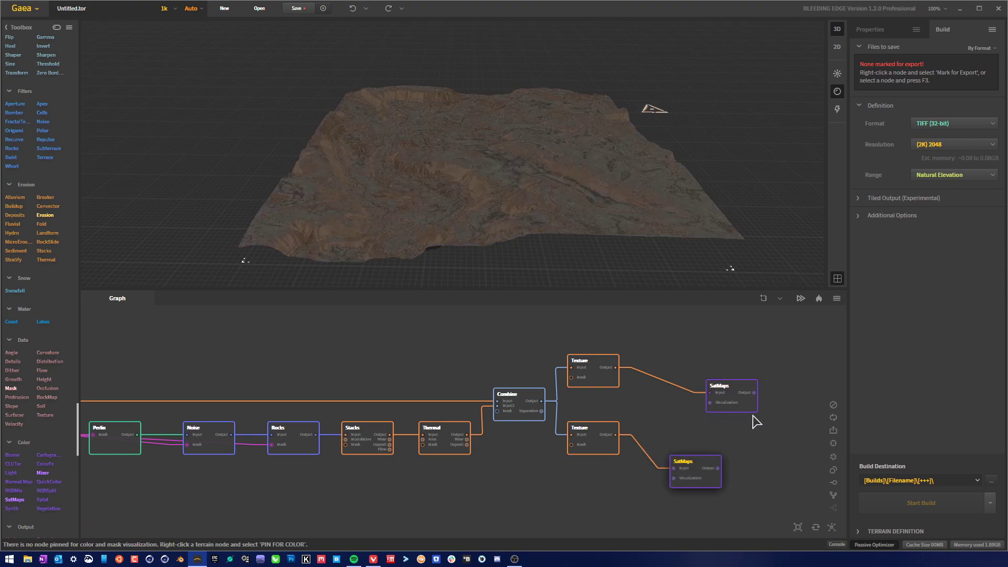
Line up the two SatMaps nodes in a column, each level with and close to its Texture node.
drag(734, 391, 697, 366)
drag(714, 479, 714, 443)
drag(782, 481, 662, 338)
drag(700, 383, 681, 376)
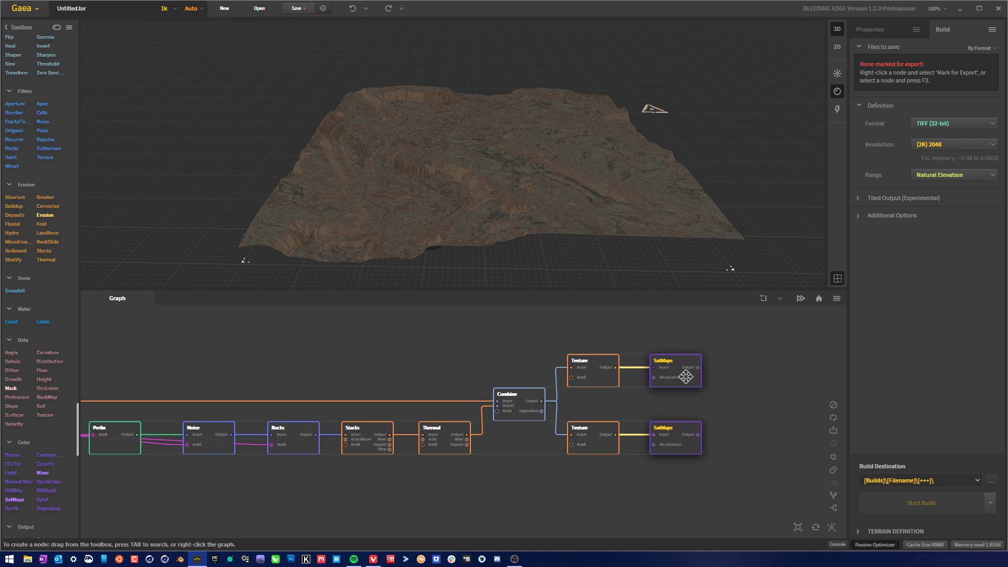
click(768, 405)
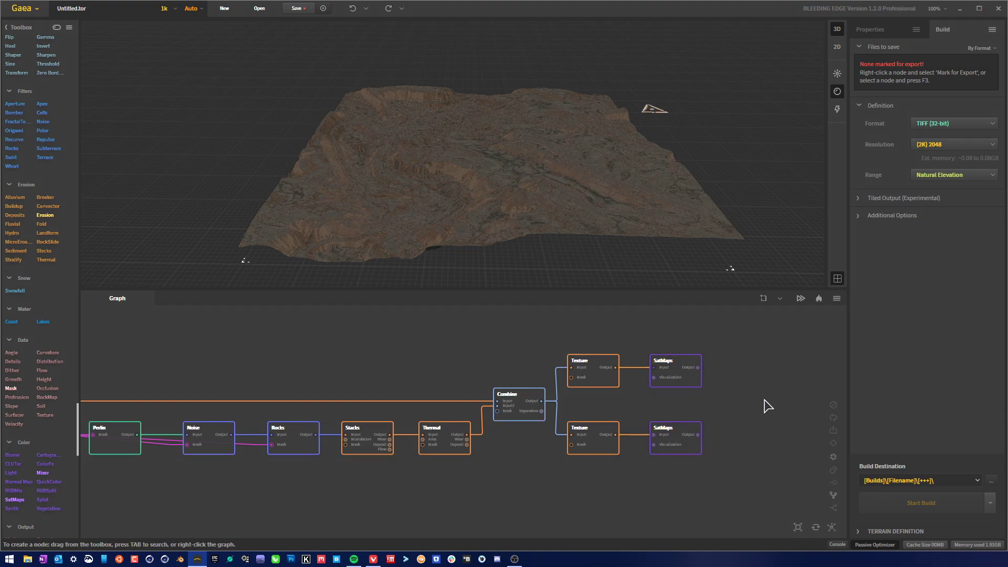
Examine the upper SatMaps node's colouring on the terrain, from the whole landform down to the cliff slopes.
drag(555, 175, 592, 187)
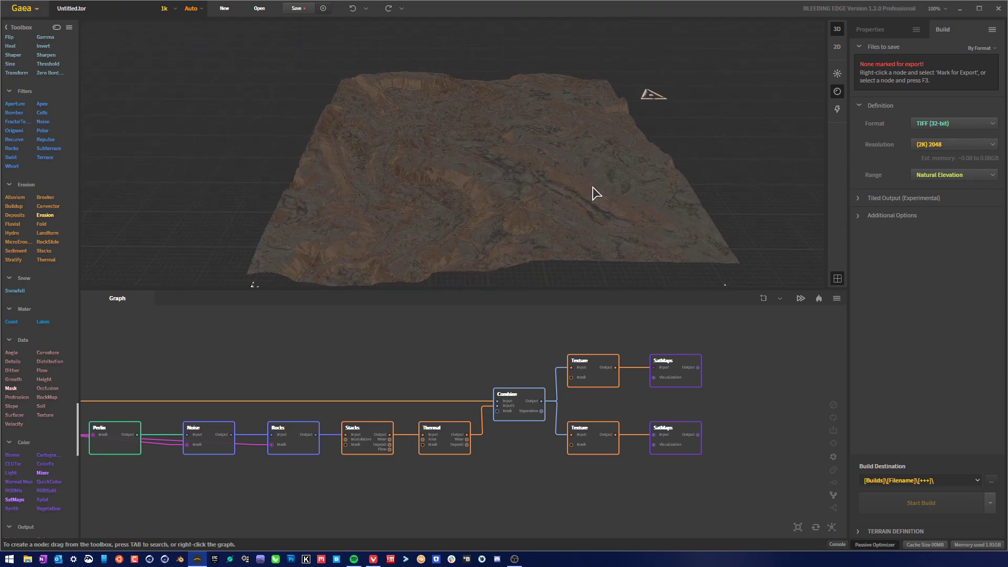
click(692, 381)
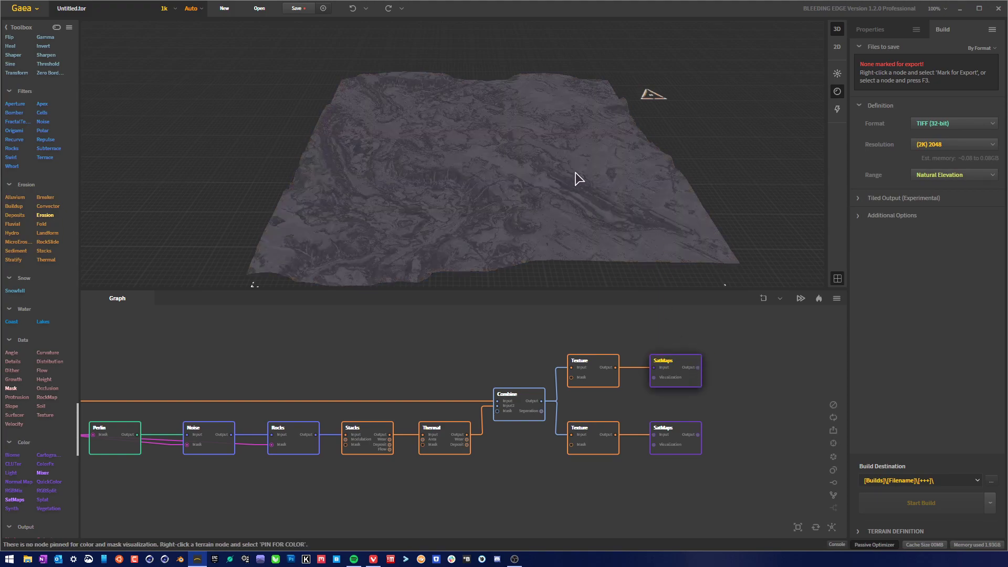
drag(576, 178, 505, 114)
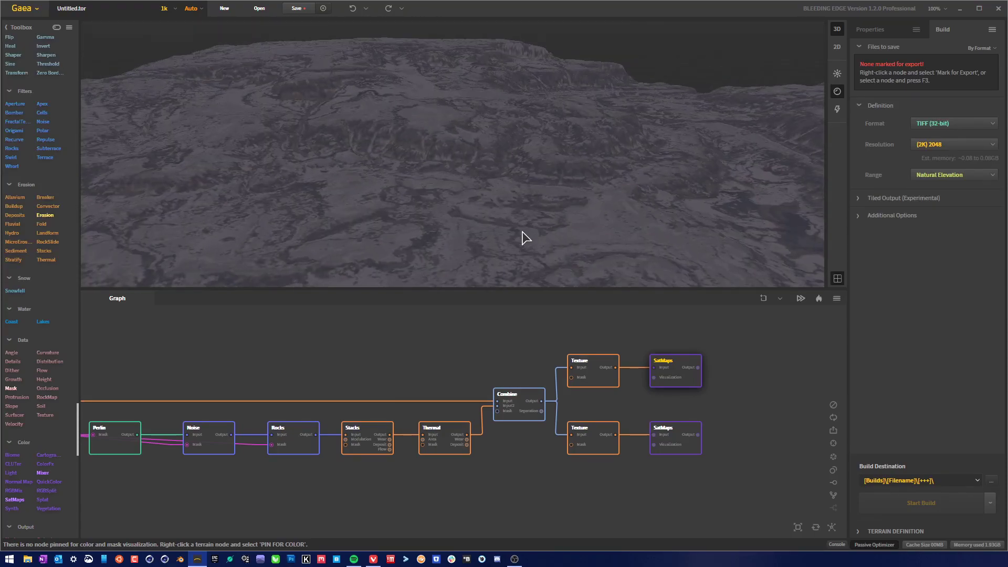
drag(524, 236, 389, 153)
drag(560, 220, 414, 158)
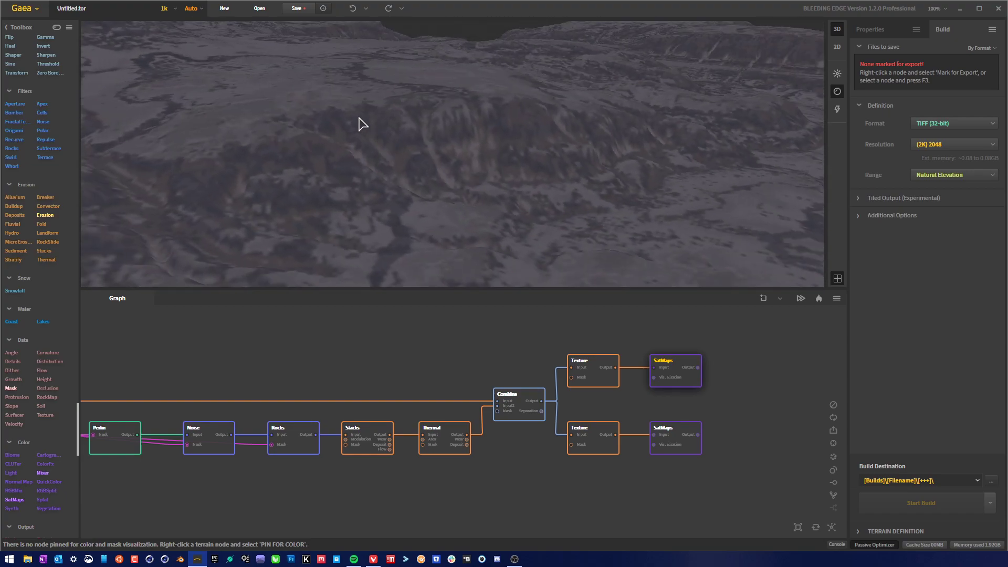
drag(585, 173, 522, 195)
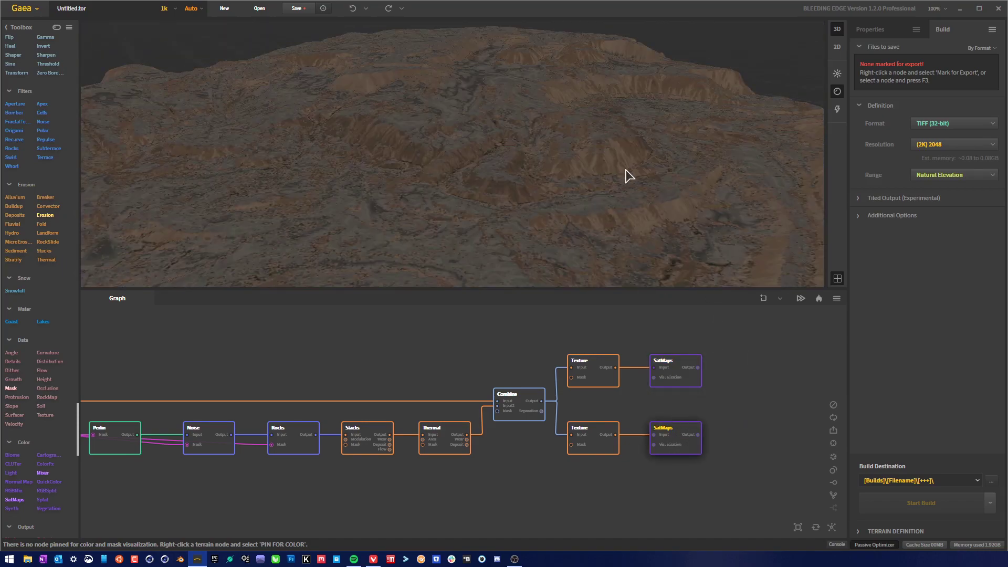
Compare the lower SatMaps node's colouring with the upper one, viewing the terrain from close up and far away.
mouse_move(623, 174)
mouse_down()
mouse_move(551, 182)
mouse_move(512, 121)
mouse_move(618, 159)
mouse_up()
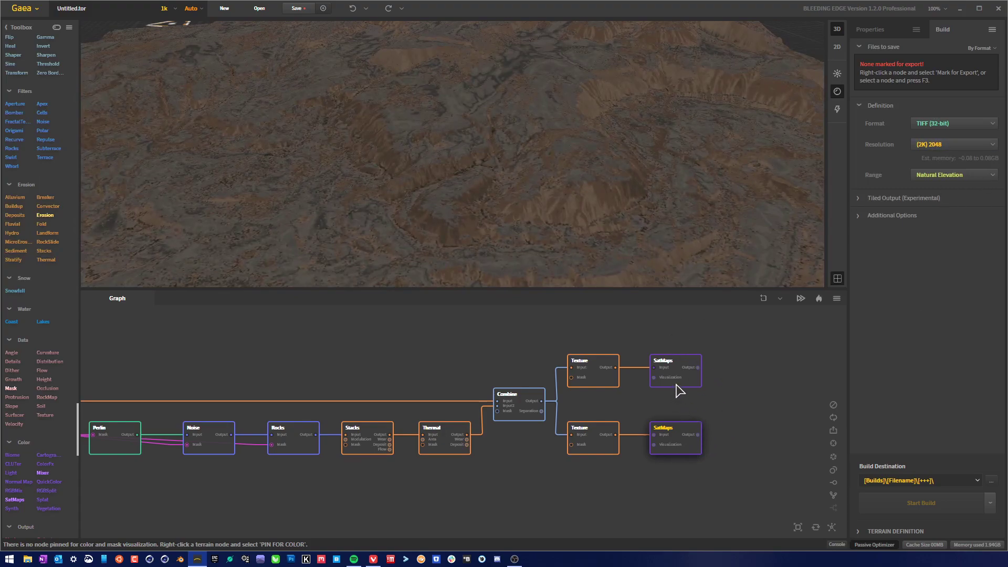
click(669, 368)
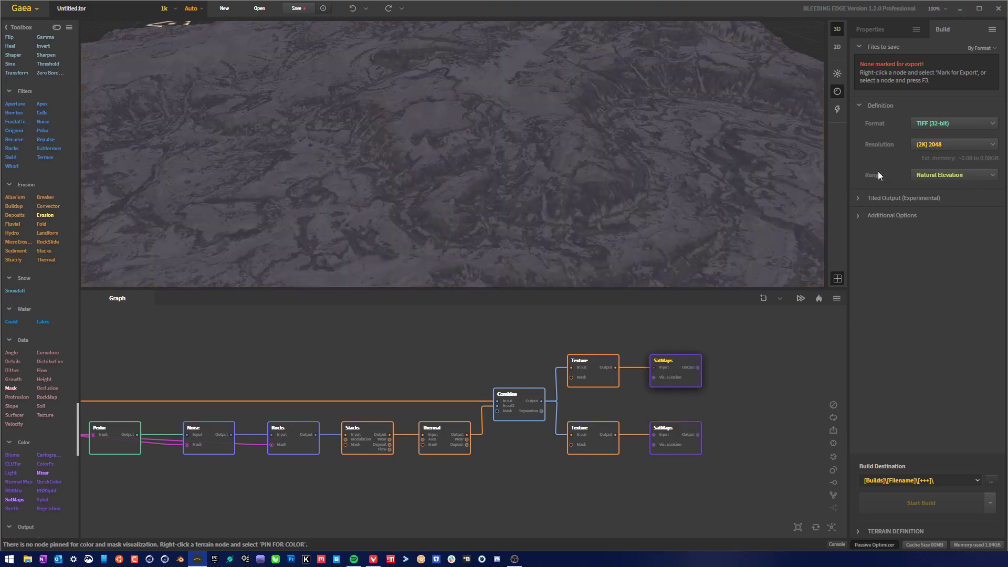
click(693, 449)
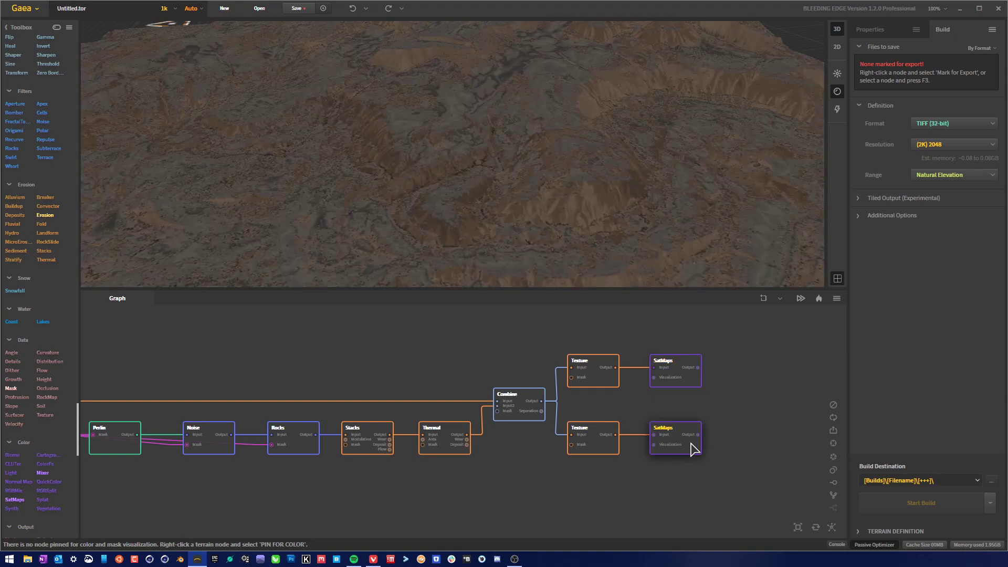
drag(592, 272, 565, 248)
scroll(565, 251, down, 3)
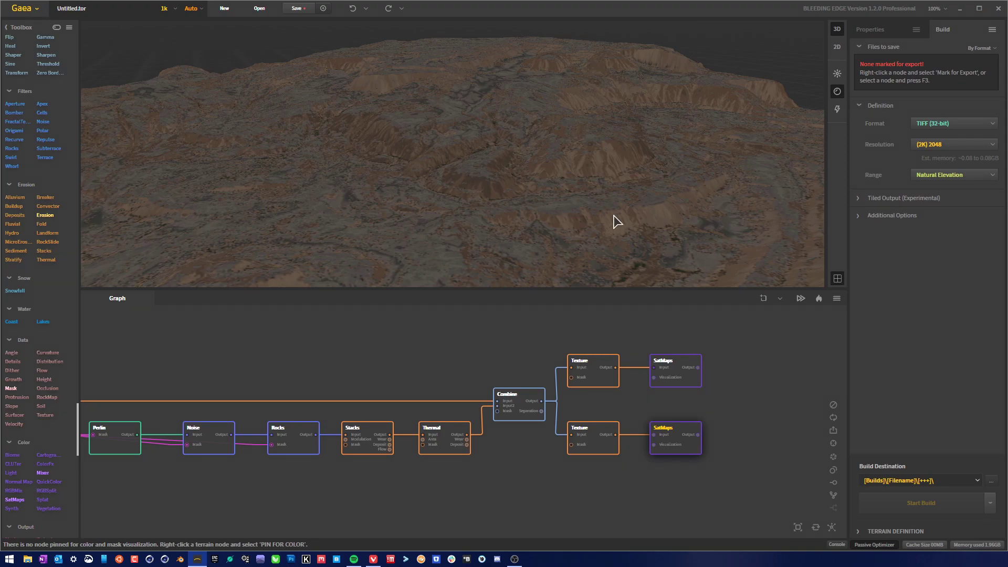
drag(614, 220, 593, 239)
scroll(585, 238, down, 5)
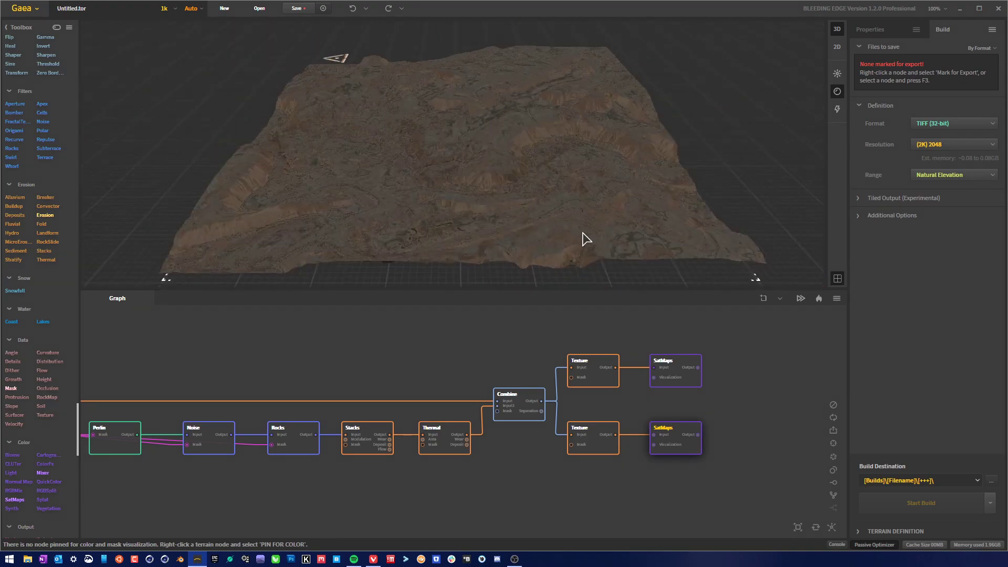
drag(612, 198, 501, 189)
scroll(501, 189, up, 5)
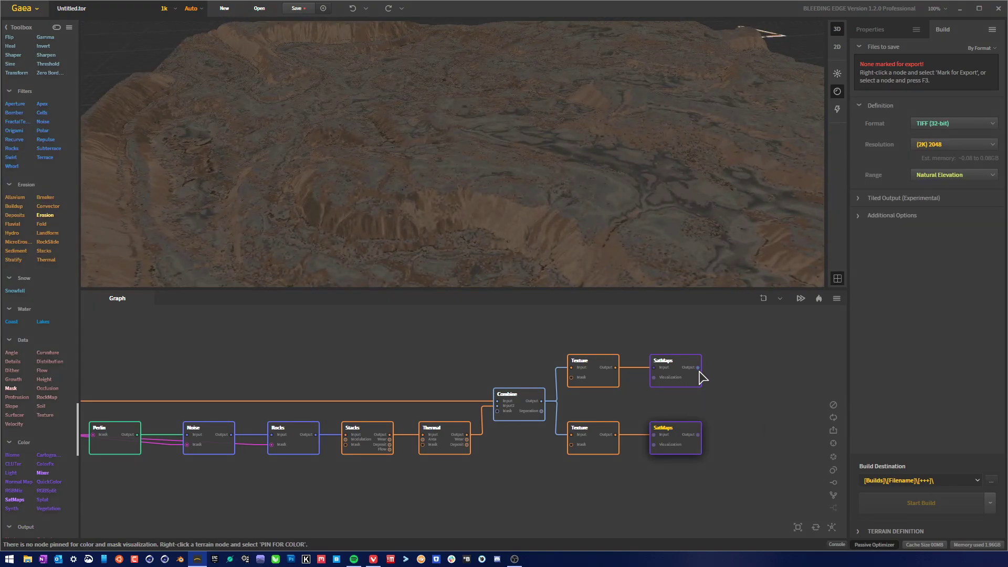
Add a Mixer node fed by the upper SatMaps output and connect the lower SatMaps output to its second input.
drag(698, 368, 744, 380)
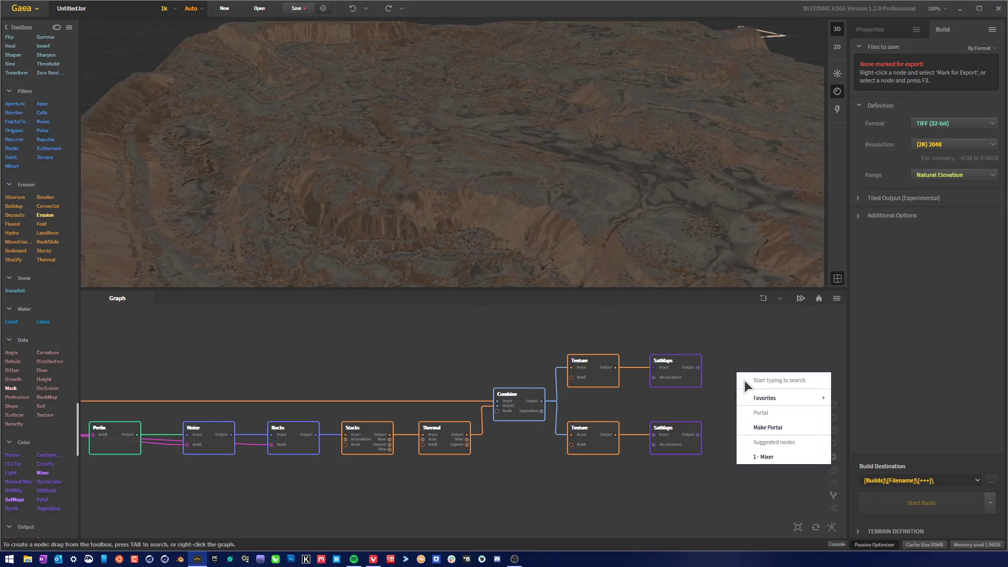
click(765, 457)
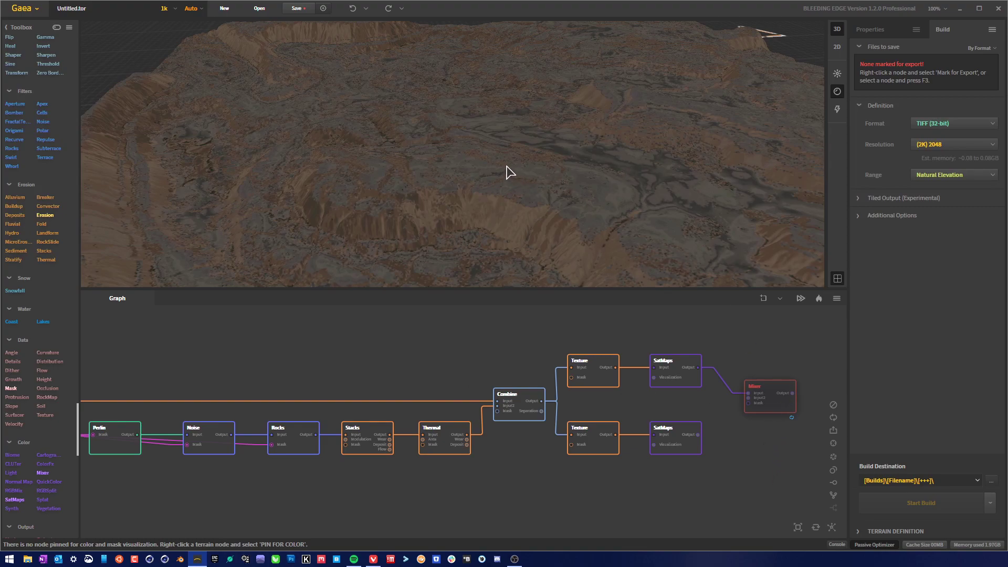
drag(777, 400, 774, 408)
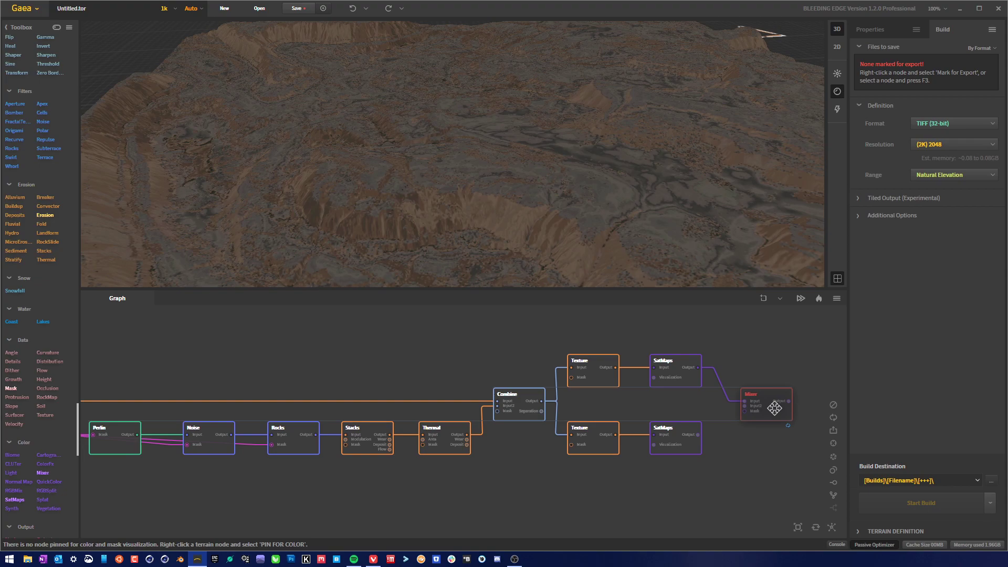
drag(698, 434, 745, 406)
drag(537, 200, 566, 228)
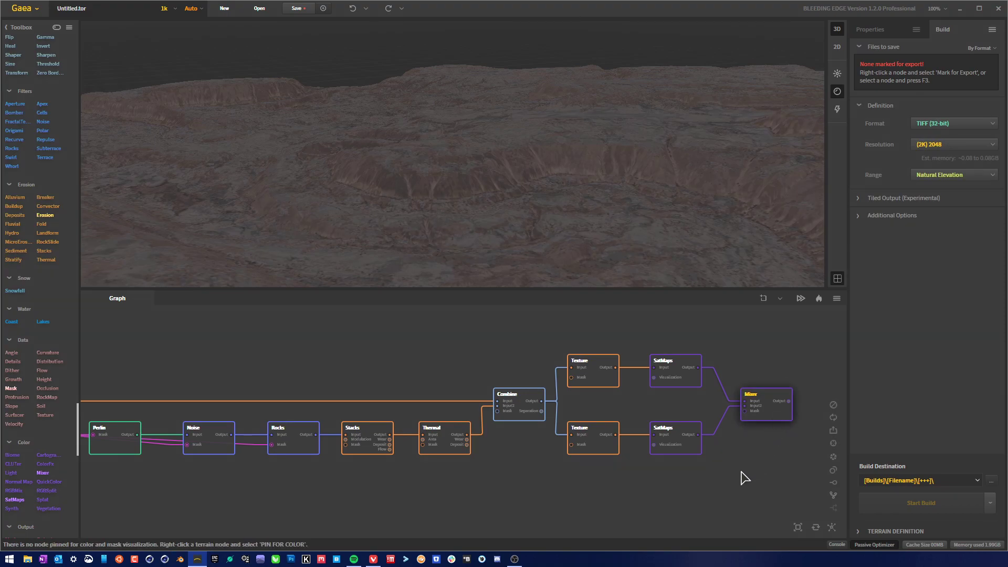
Review the Mixer's blending methods, keep Blend, and move the Mixer node closer to the two SatMaps nodes.
click(898, 31)
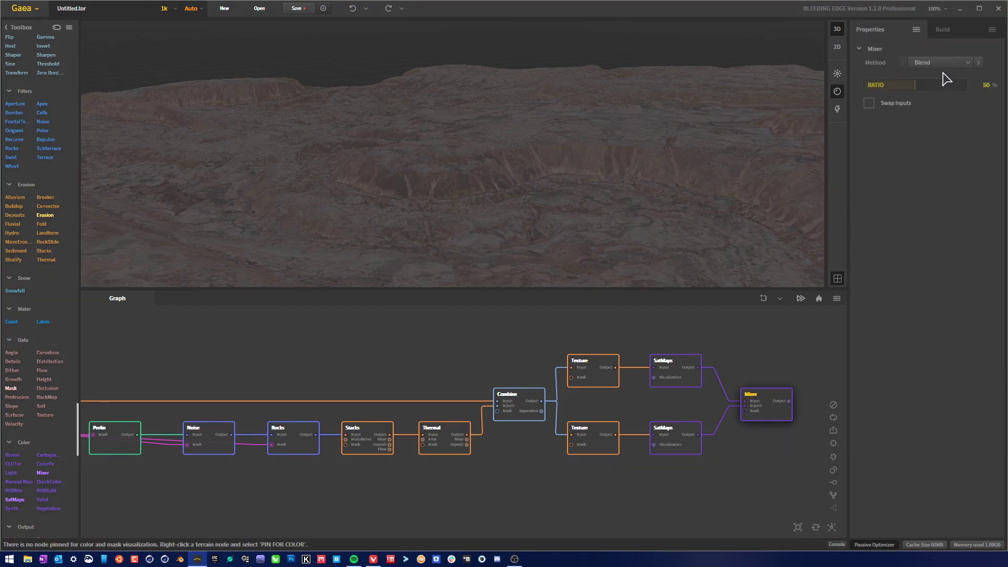
click(942, 69)
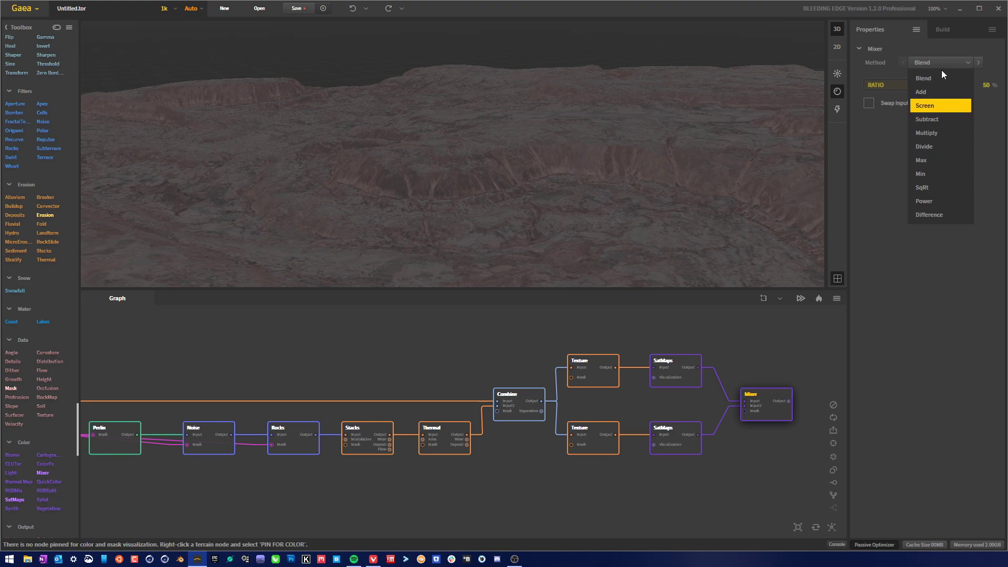
click(939, 302)
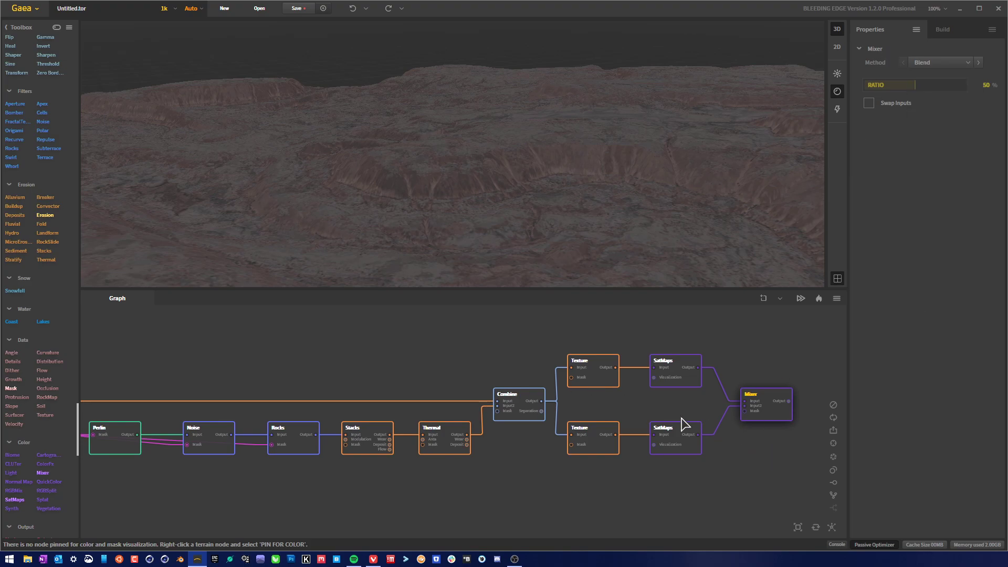
drag(780, 415, 764, 414)
Inspect the Mixer's blended colours on the terrain and compare them with each SatMaps node's own colouring.
drag(455, 212, 496, 160)
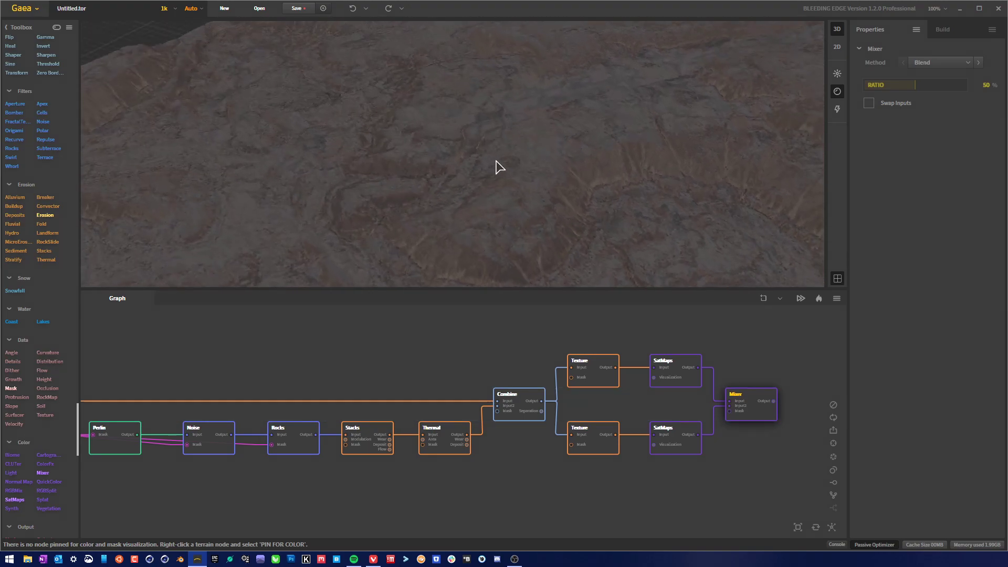
drag(651, 198, 553, 241)
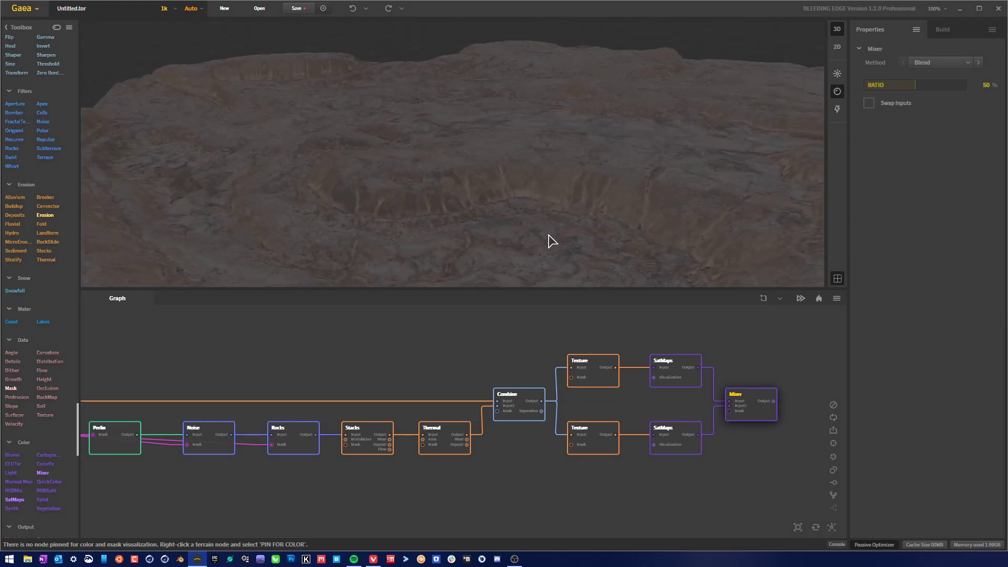
scroll(550, 234, down, 3)
drag(508, 213, 483, 208)
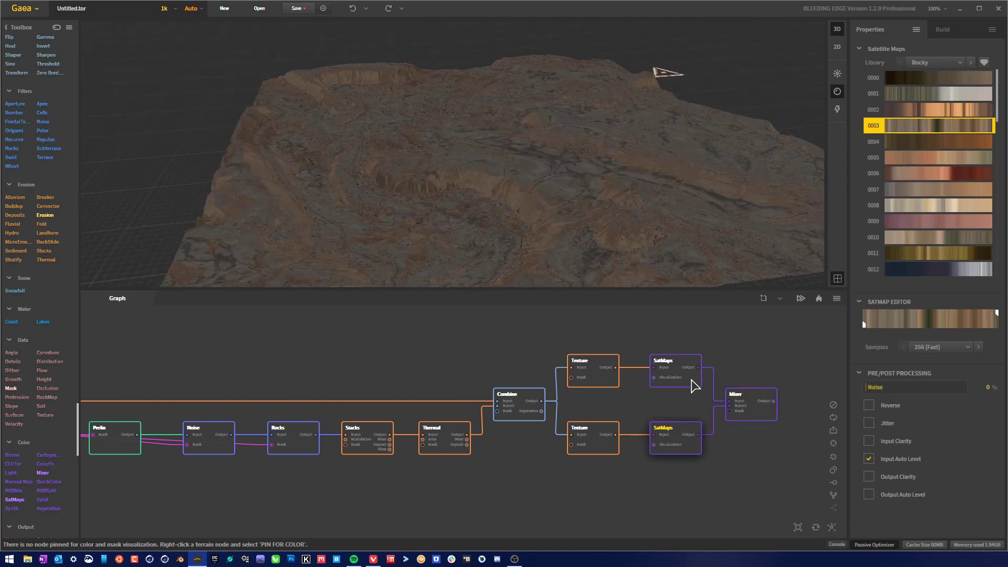
click(677, 361)
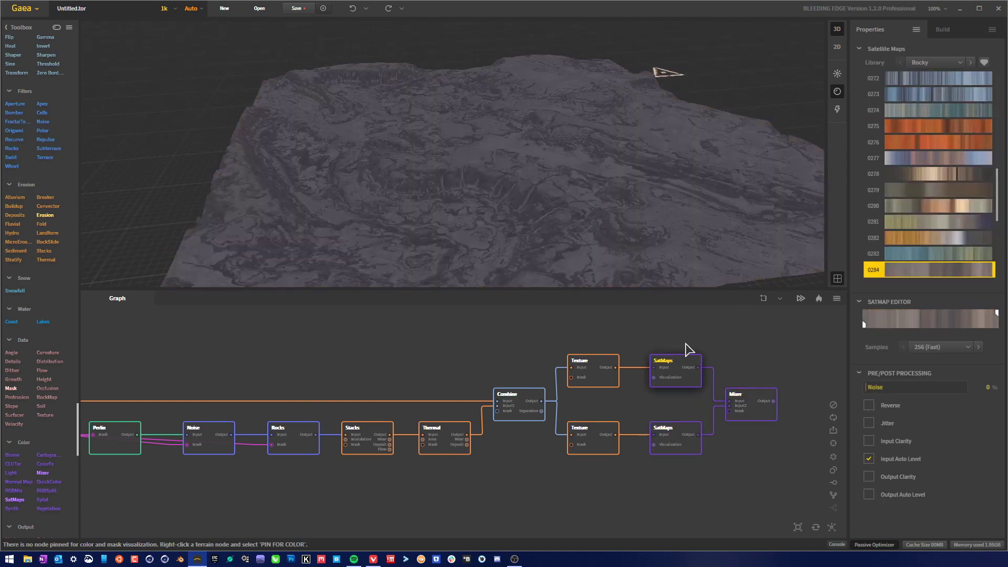
Connect the lower Texture node's output to the Mixer's mask input and check the masked blend on the terrain.
click(761, 423)
drag(729, 411, 615, 434)
drag(542, 214, 584, 217)
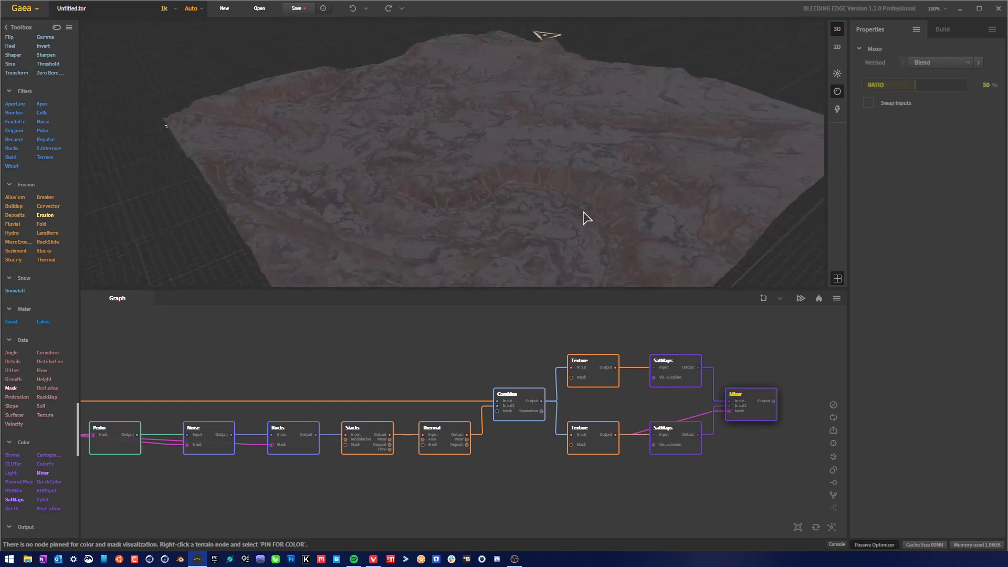
drag(526, 192, 652, 133)
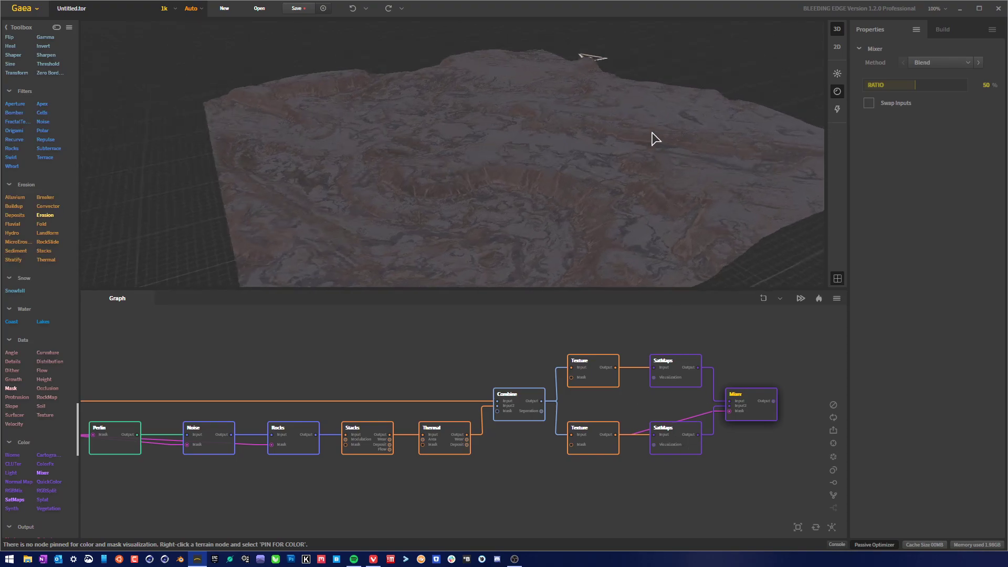
Set the Mixer's ratio to 100% and check the stronger blend on the terrain.
drag(915, 87, 968, 87)
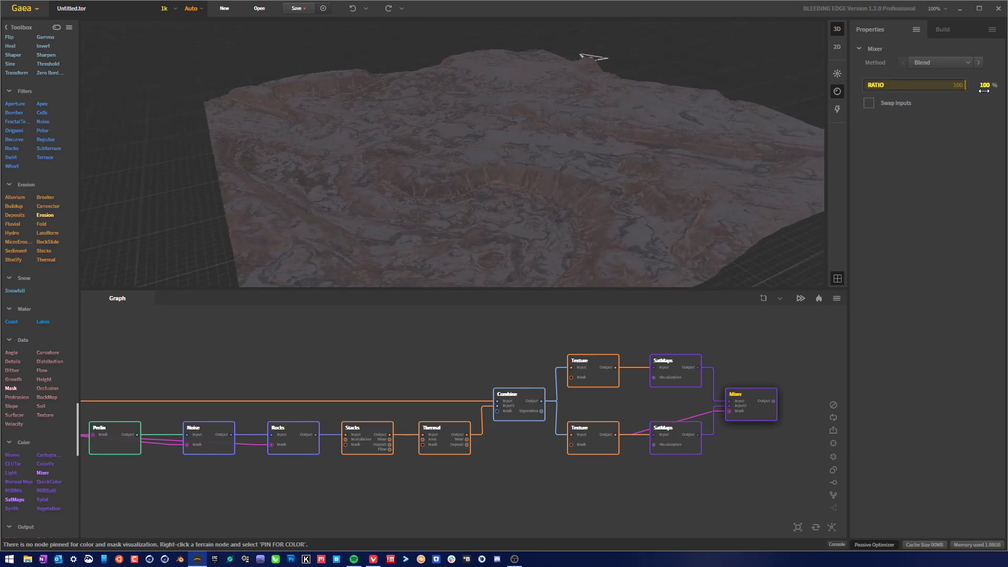
drag(598, 235, 633, 180)
drag(564, 199, 564, 236)
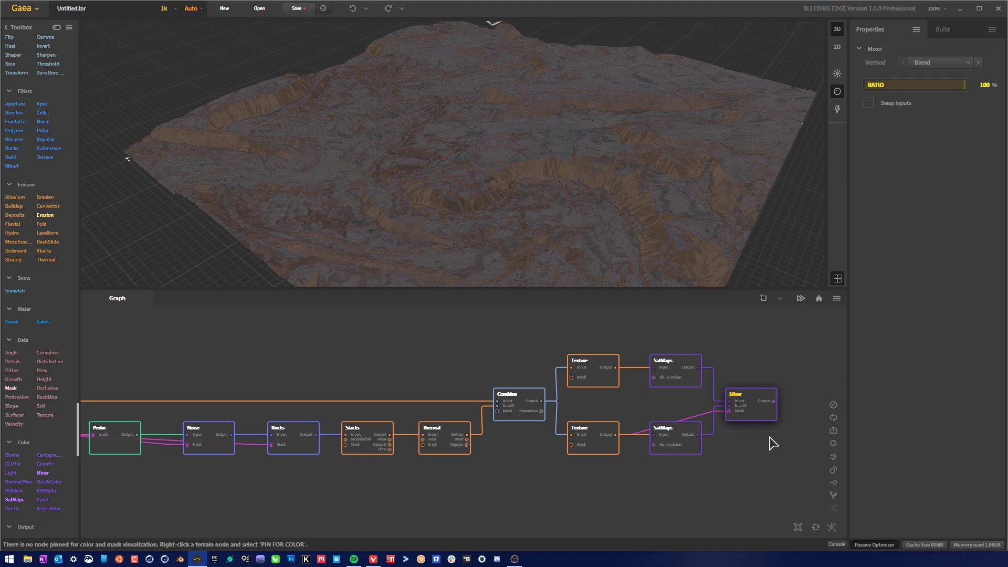
drag(625, 200, 604, 225)
Compare the masked Mixer result with the upper SatMaps colouring and examine its cliffs and plateaus from several angles.
click(688, 384)
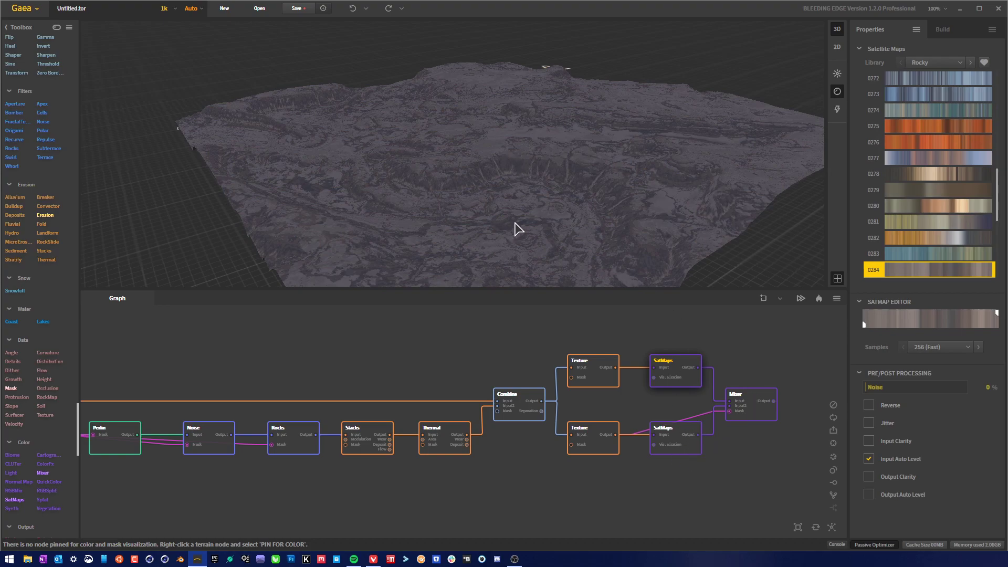
click(765, 418)
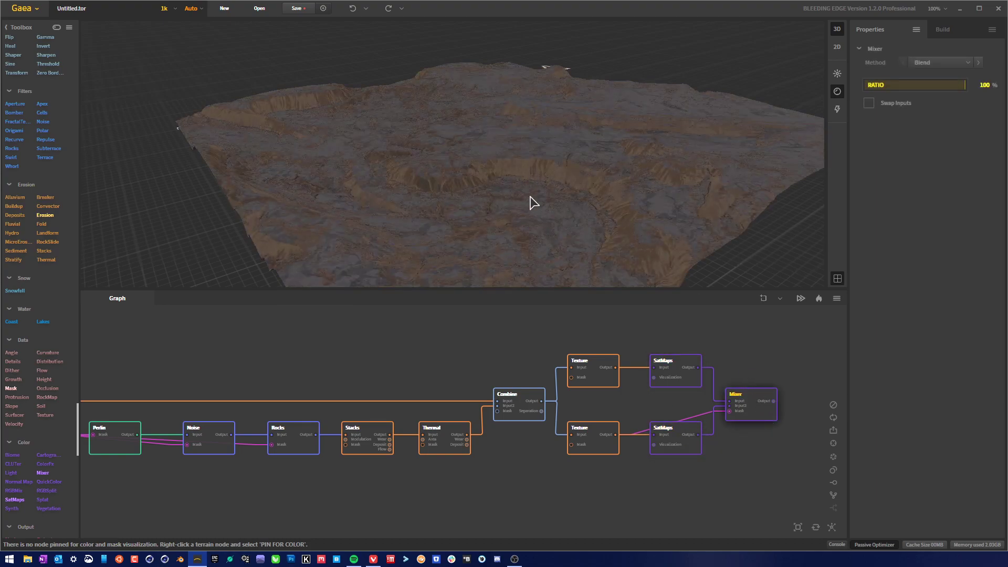
drag(573, 223, 472, 179)
scroll(473, 179, up, 5)
drag(552, 131, 504, 160)
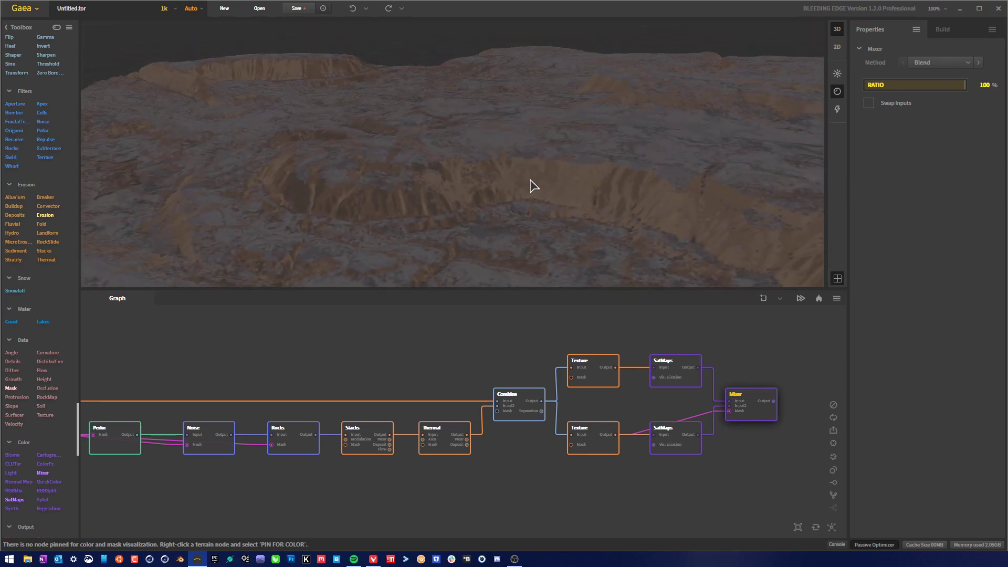
mouse_move(530, 186)
mouse_down()
mouse_move(574, 160)
mouse_move(698, 172)
mouse_move(520, 175)
mouse_up()
drag(440, 201, 539, 183)
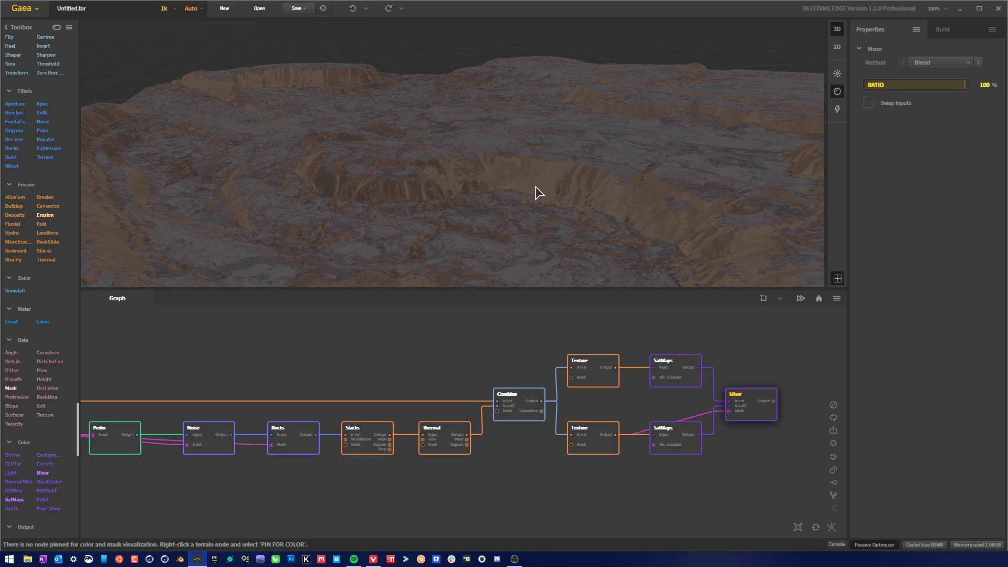
drag(535, 191, 530, 229)
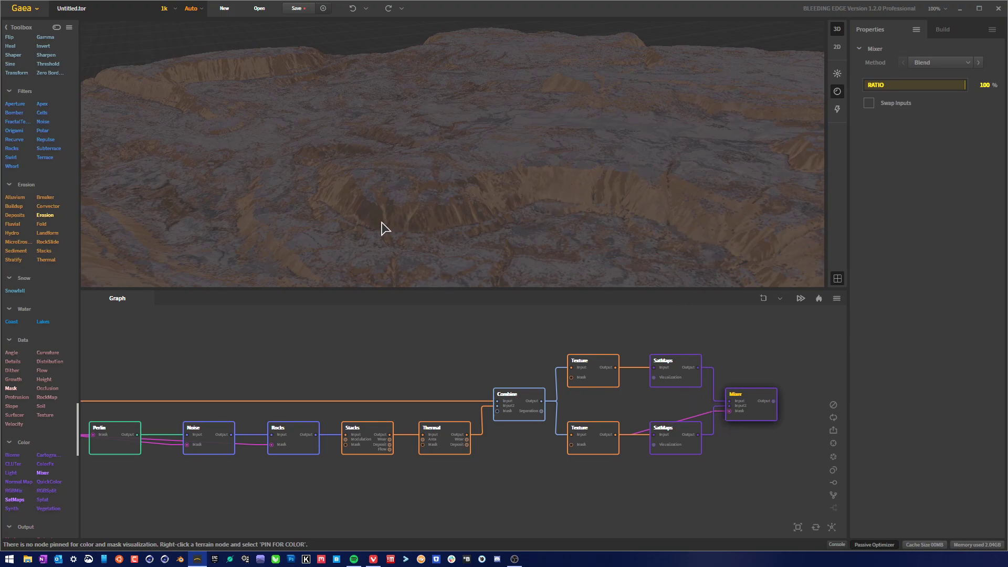
Switch the Mixer's mask source to the upper Texture node's output, then bring up the upper SatMaps node's colour maps.
drag(728, 412, 616, 368)
drag(498, 190, 589, 195)
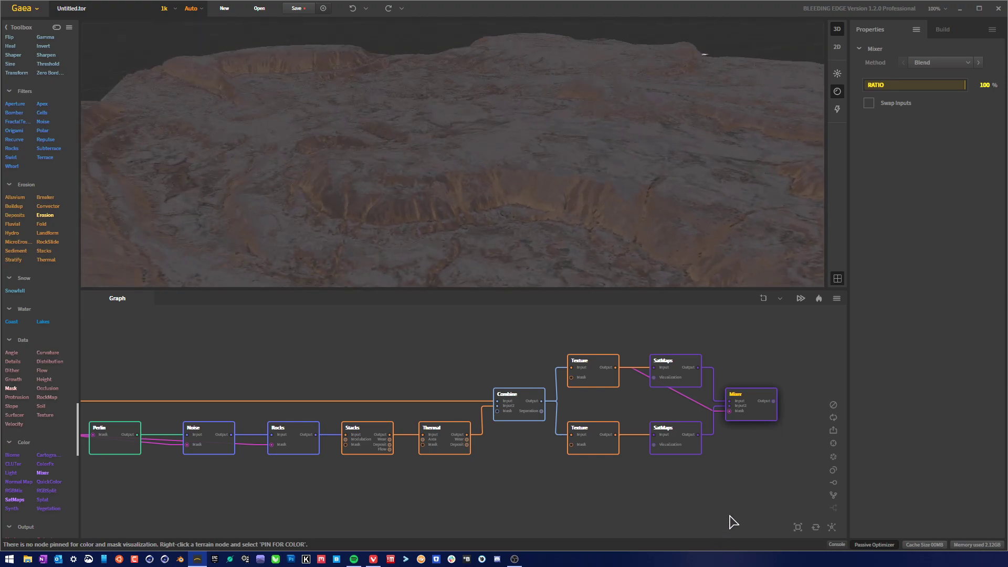
click(671, 382)
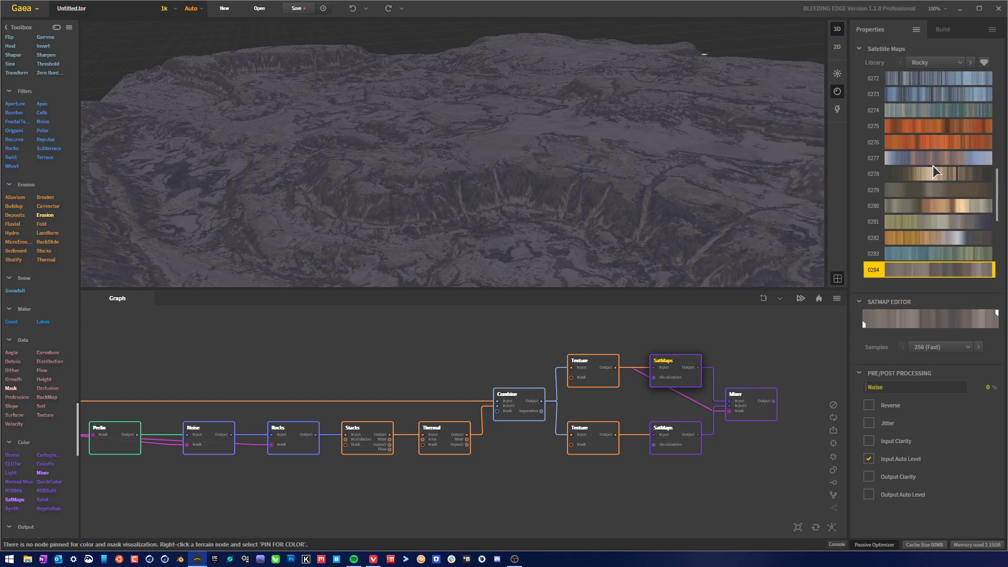
Try the Rocky colour maps 0282, 0284 and 0285 on the upper SatMaps node.
scroll(954, 239, down, 1)
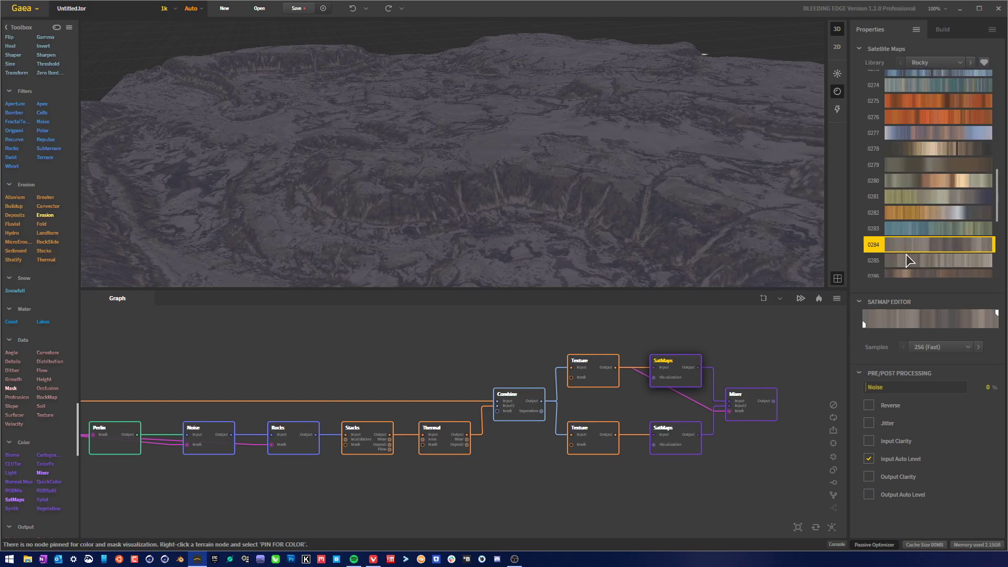
click(938, 213)
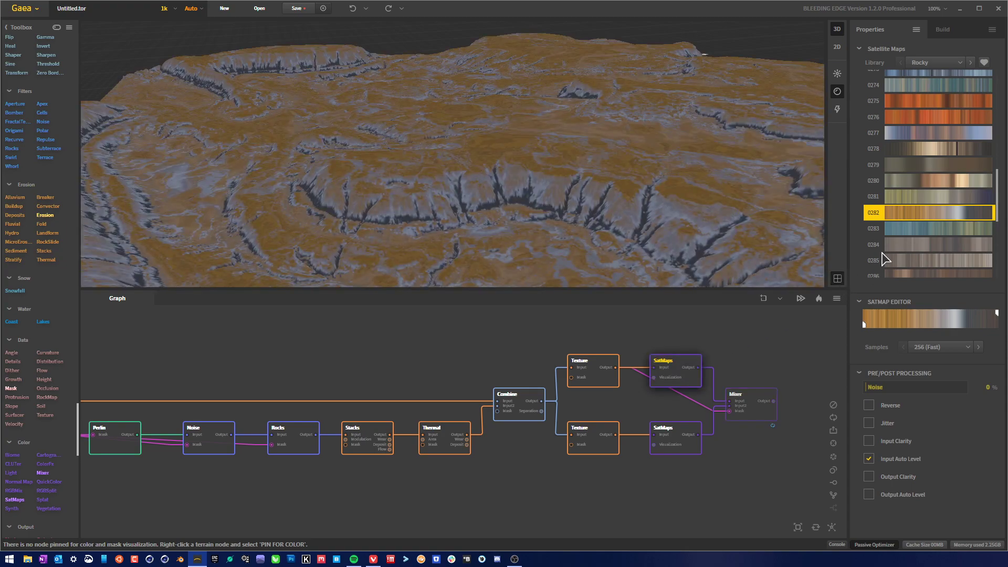
scroll(903, 236, down, 2)
click(916, 220)
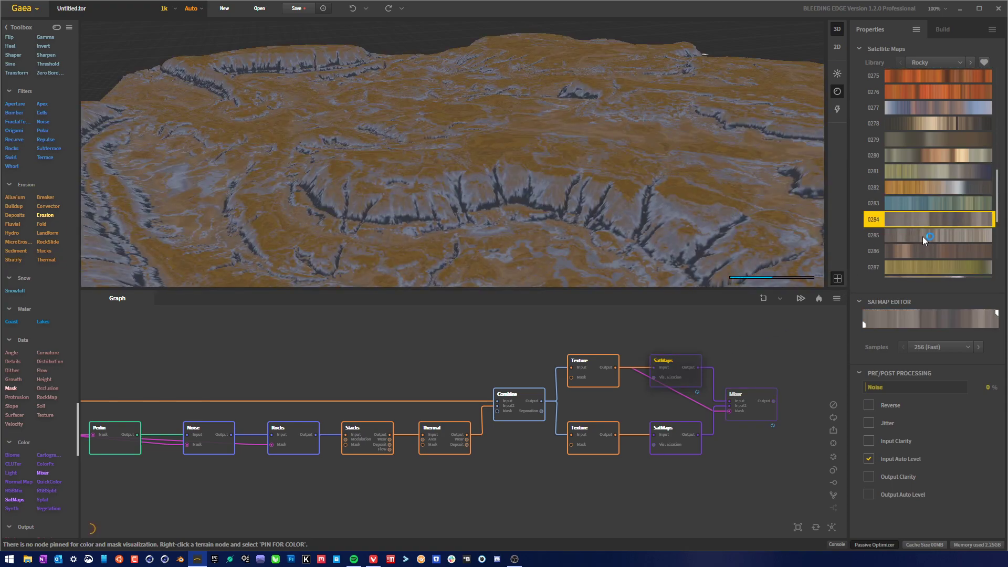
click(924, 237)
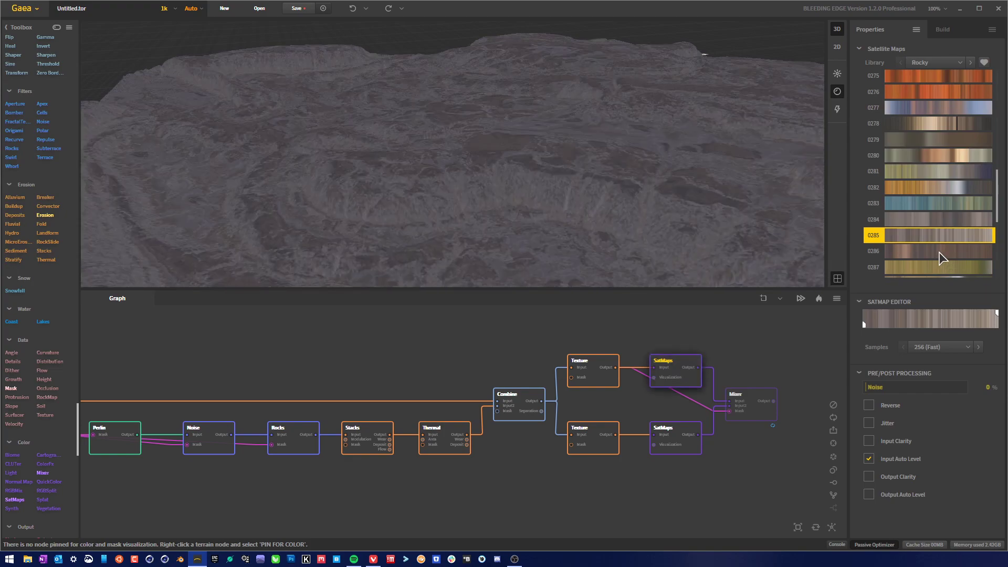
click(935, 221)
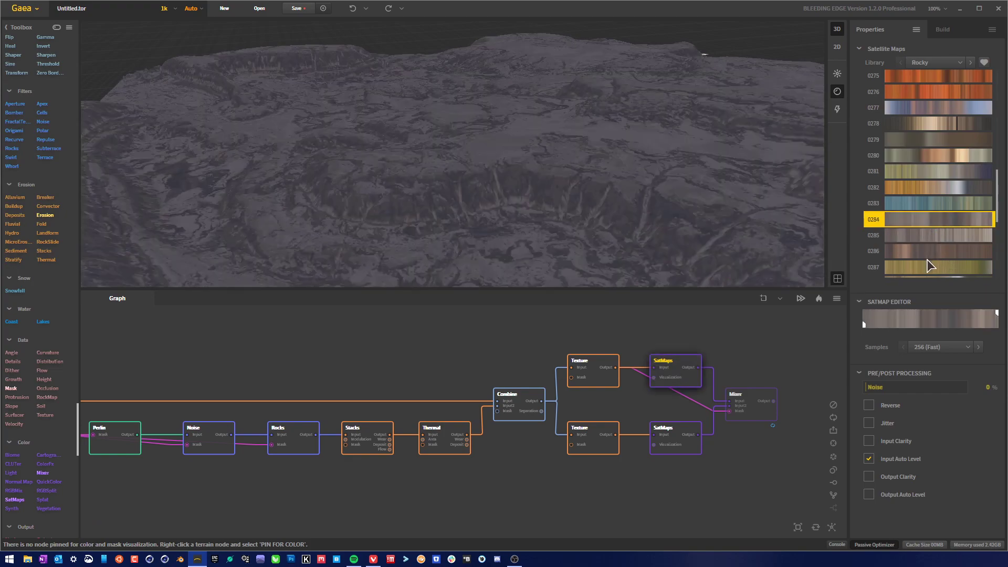
Compare Rocky colour maps 0286 and 0285 on the upper SatMaps node, then keep 0286.
click(927, 252)
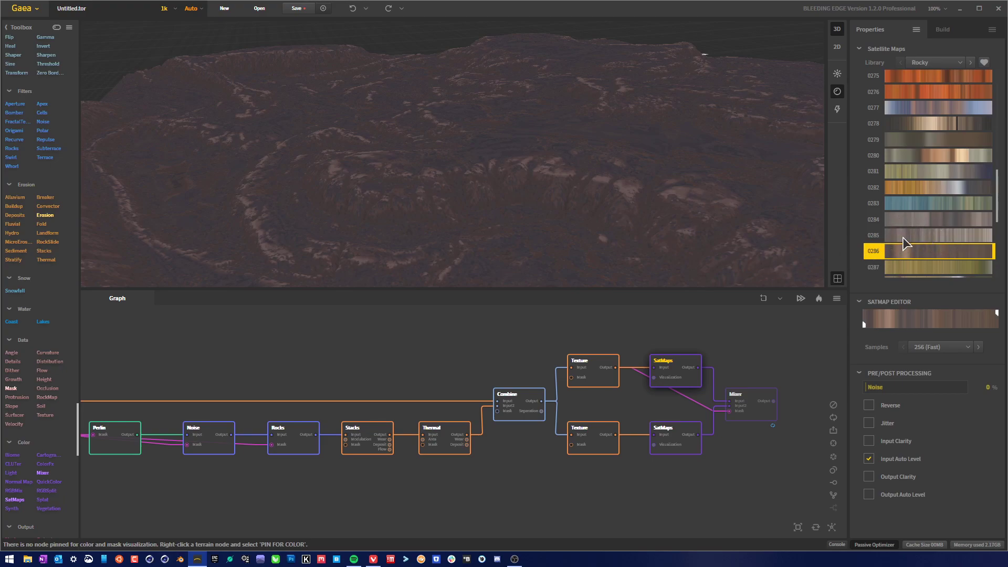
mouse_move(527, 167)
mouse_down()
mouse_move(590, 119)
mouse_move(522, 180)
mouse_move(527, 170)
mouse_up()
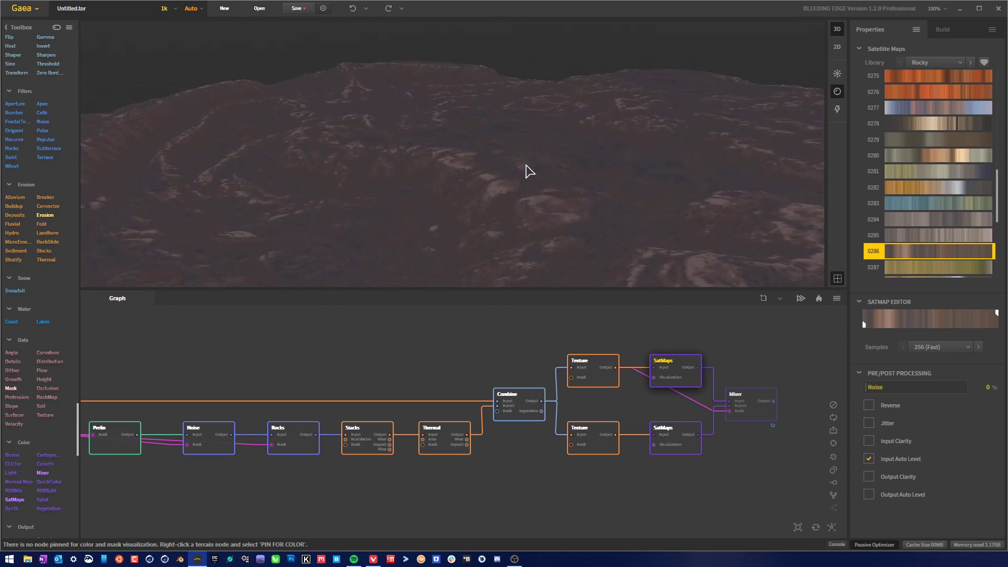
click(919, 235)
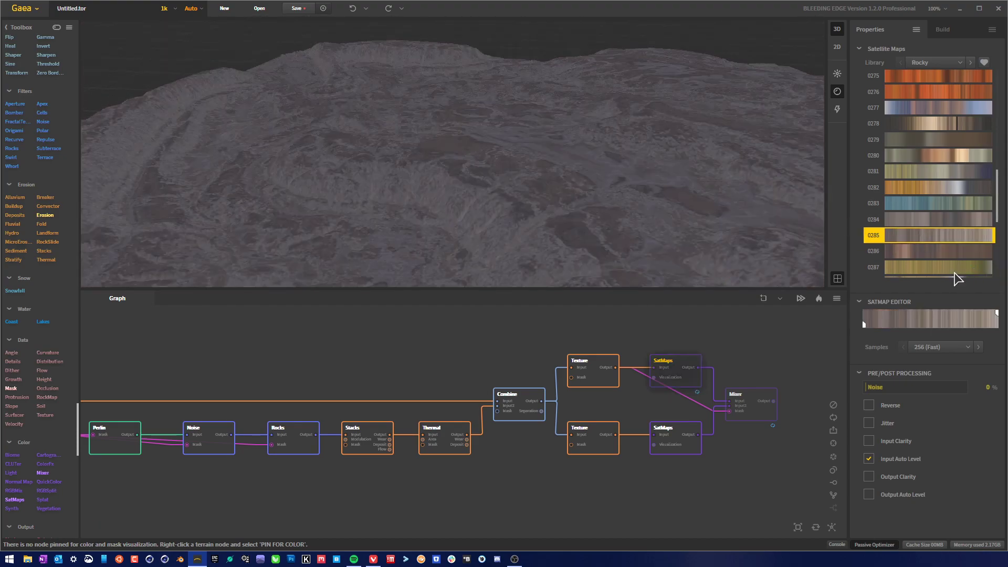
drag(675, 198, 695, 203)
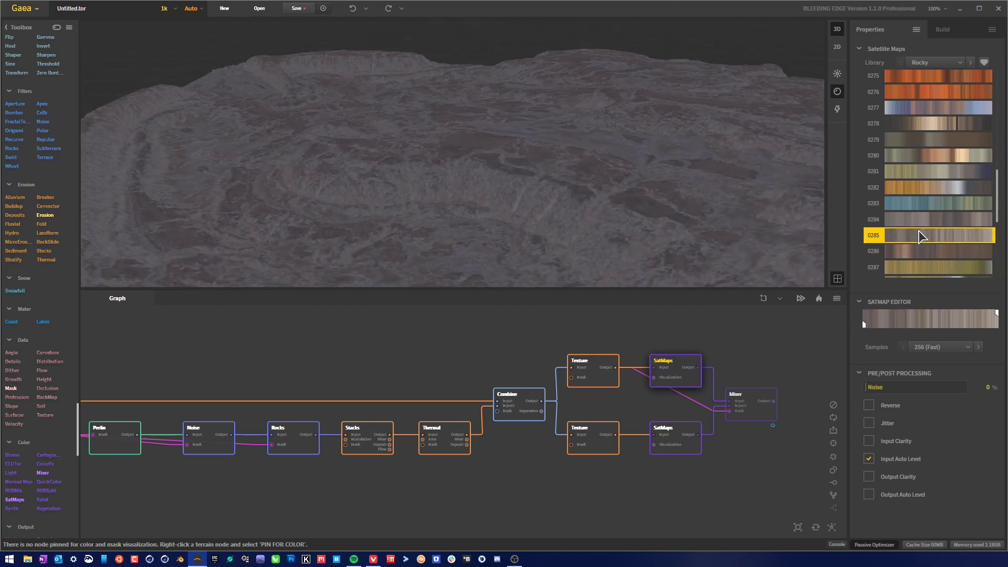
click(910, 250)
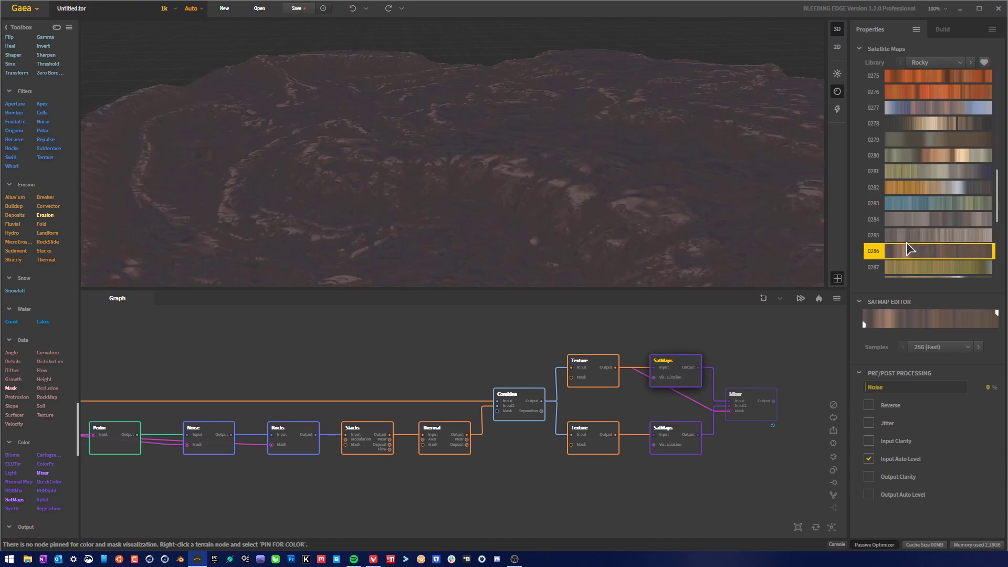
drag(636, 191, 667, 202)
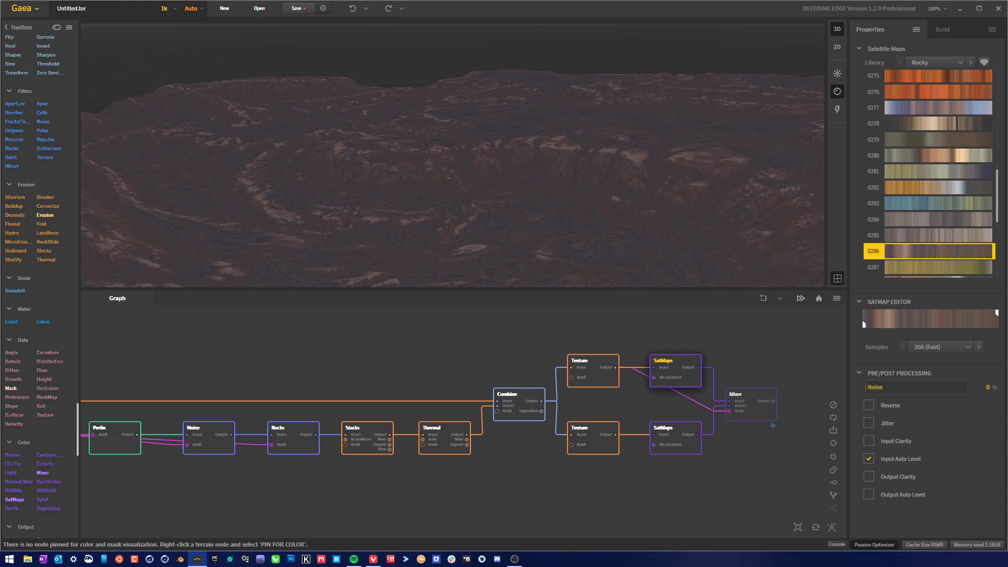
Review the whole node graph, from the first node through the landform branch to the Mixer.
key(alt+Tab)
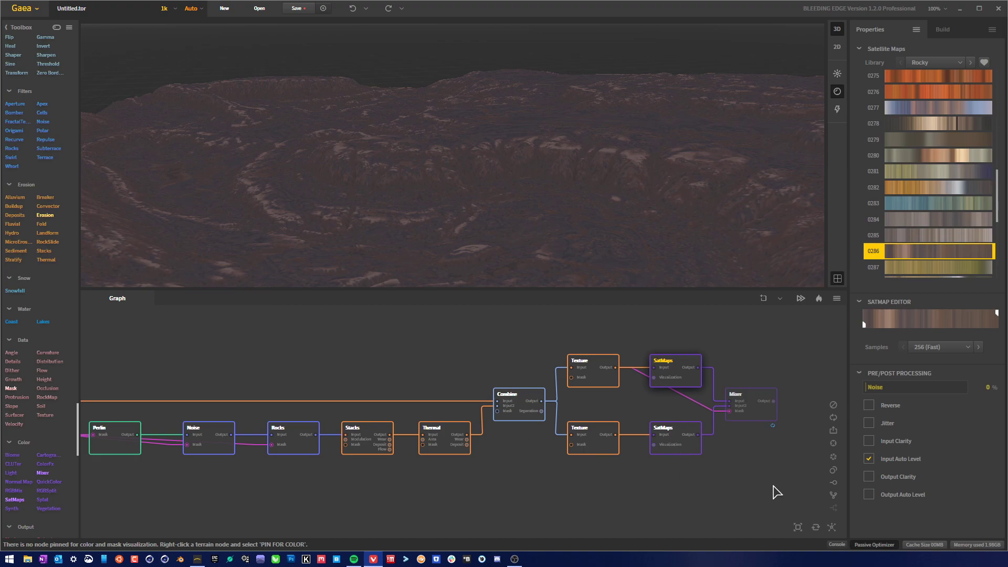
middle_drag(432, 471, 536, 465)
scroll(532, 465, down, 3)
scroll(398, 483, down, 2)
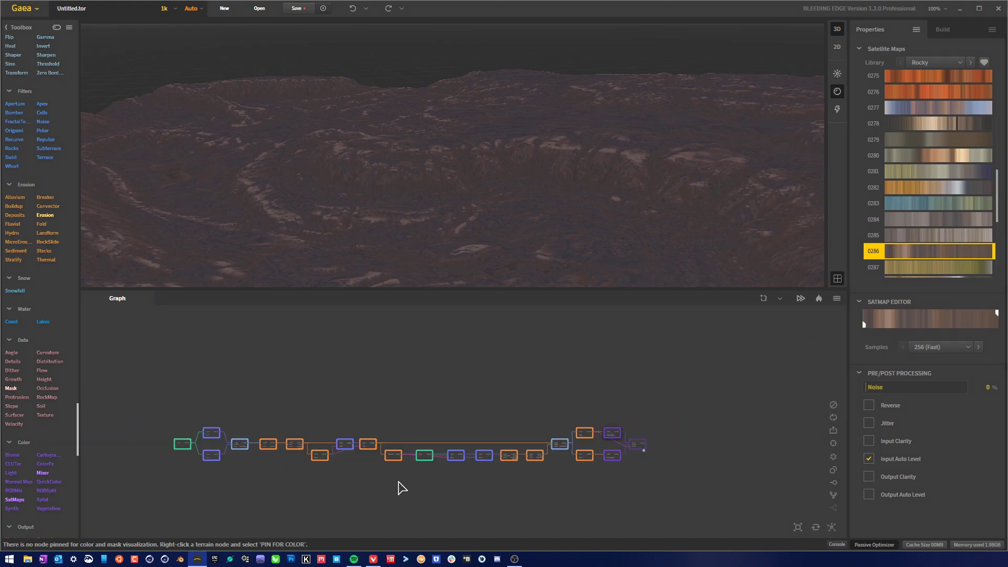
middle_drag(398, 483, 483, 449)
scroll(470, 473, up, 3)
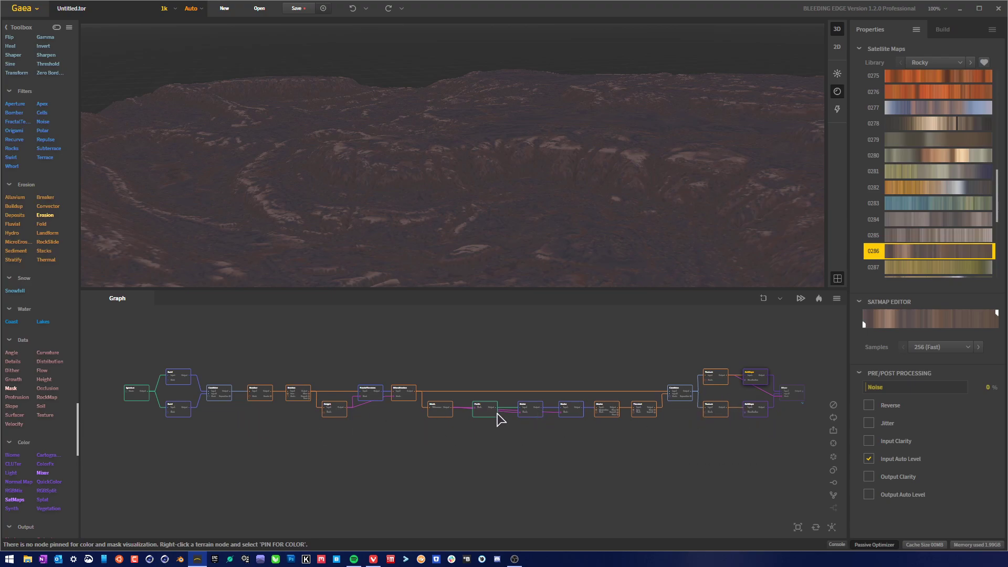
middle_drag(763, 455, 621, 455)
scroll(726, 423, up, 2)
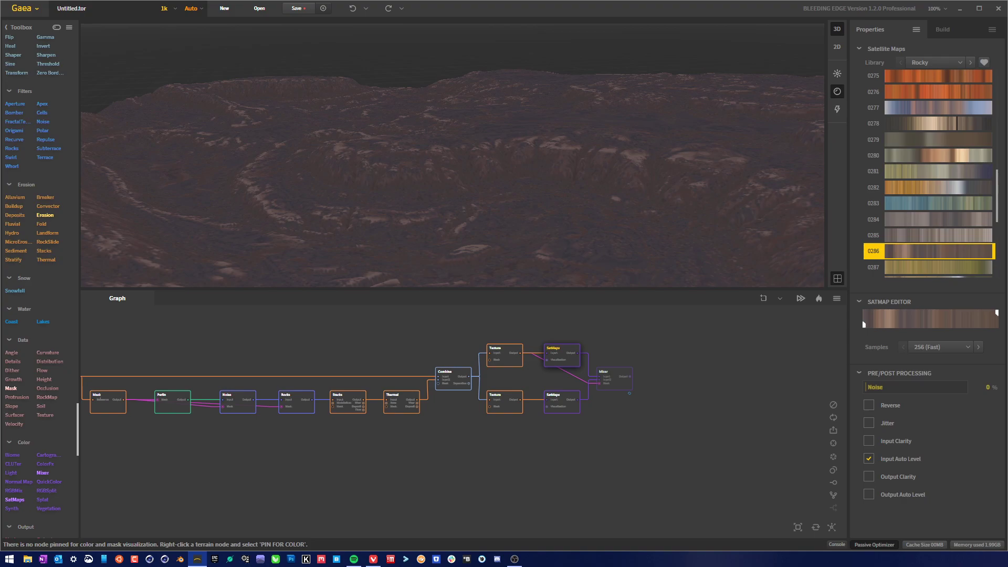
Preview the MicroErosion node's terrain and examine its cliffs from several angles.
middle_drag(387, 468, 578, 449)
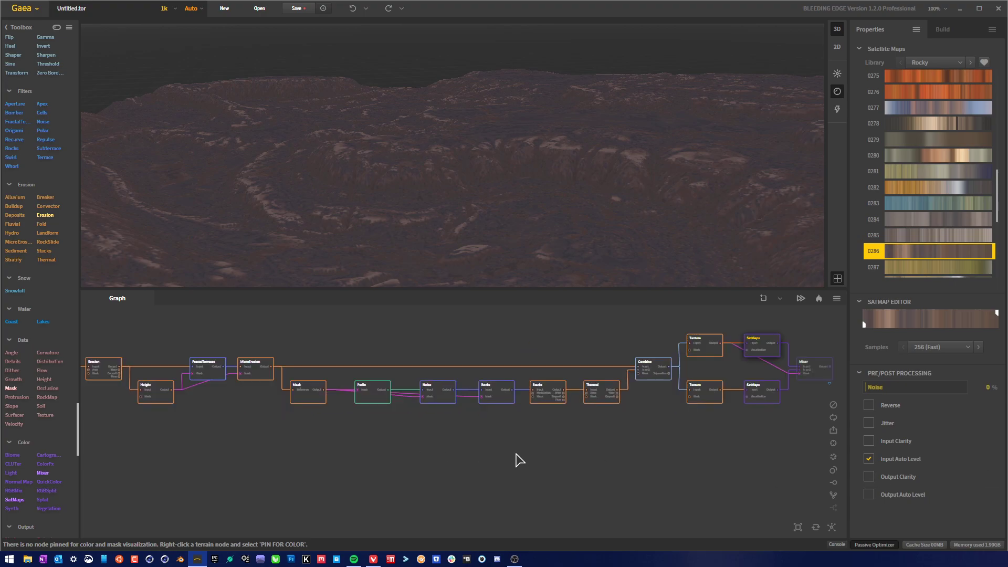
scroll(499, 454, up, 2)
middle_drag(335, 424, 480, 479)
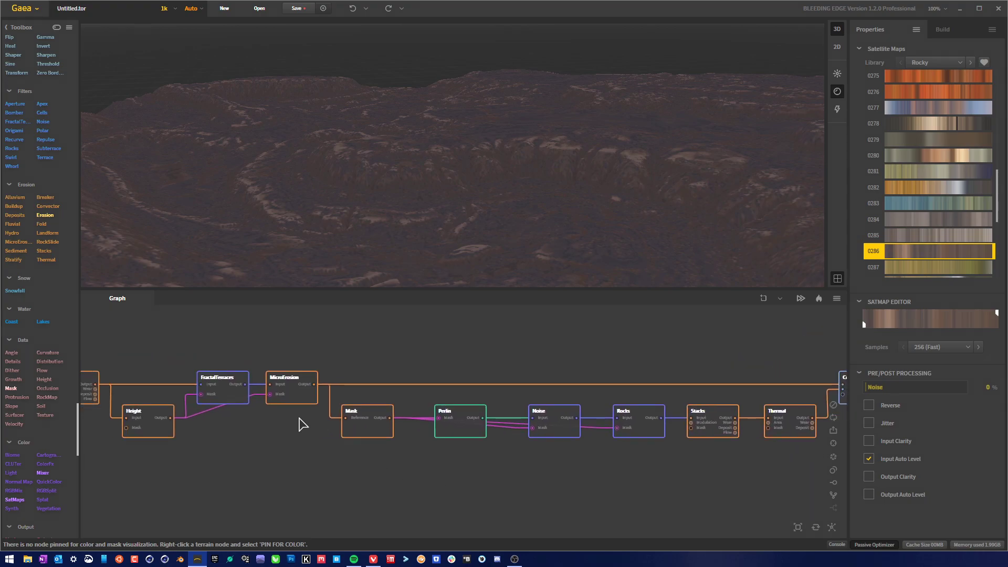
click(302, 401)
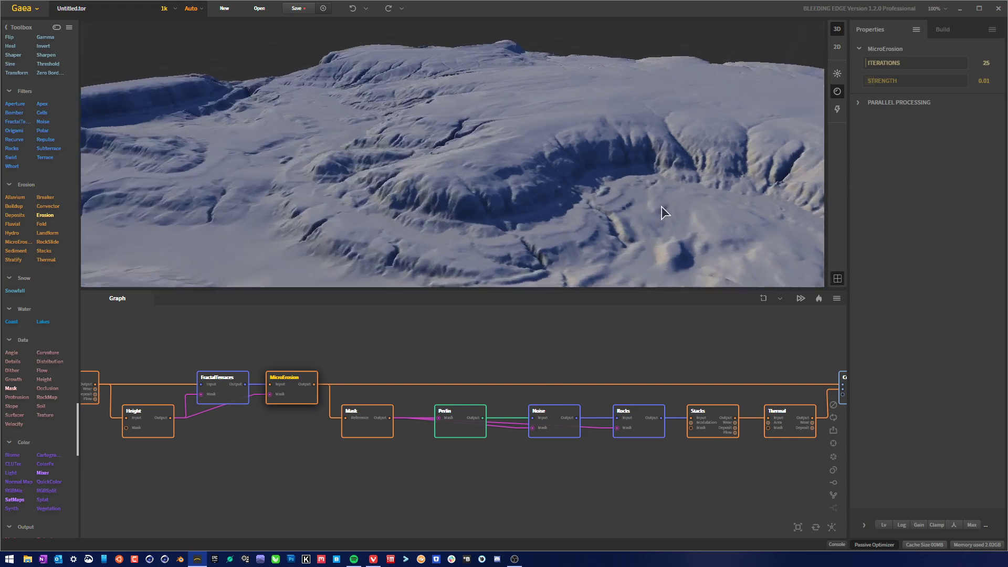
drag(661, 206, 572, 199)
drag(598, 231, 471, 194)
drag(512, 123, 478, 197)
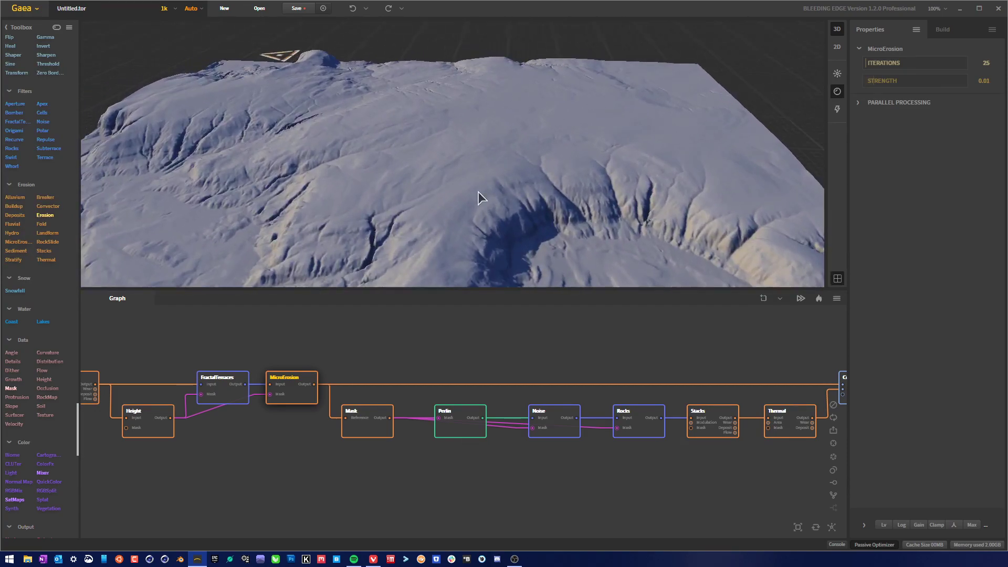
Preview the Mask, Perlin, Noise, Rocks and Stacks nodes in order to trace how the masked landform builds up.
click(387, 431)
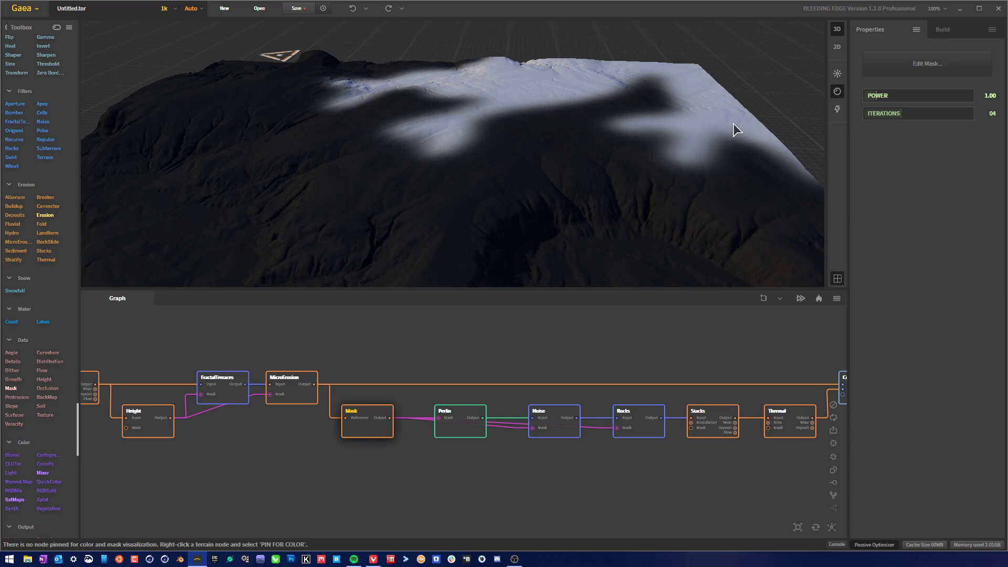
click(480, 433)
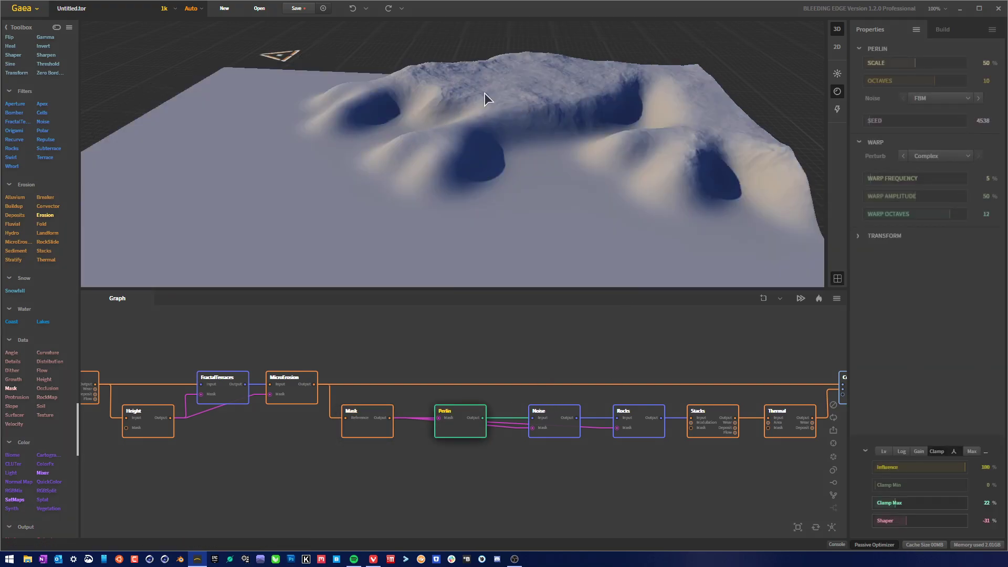
click(560, 428)
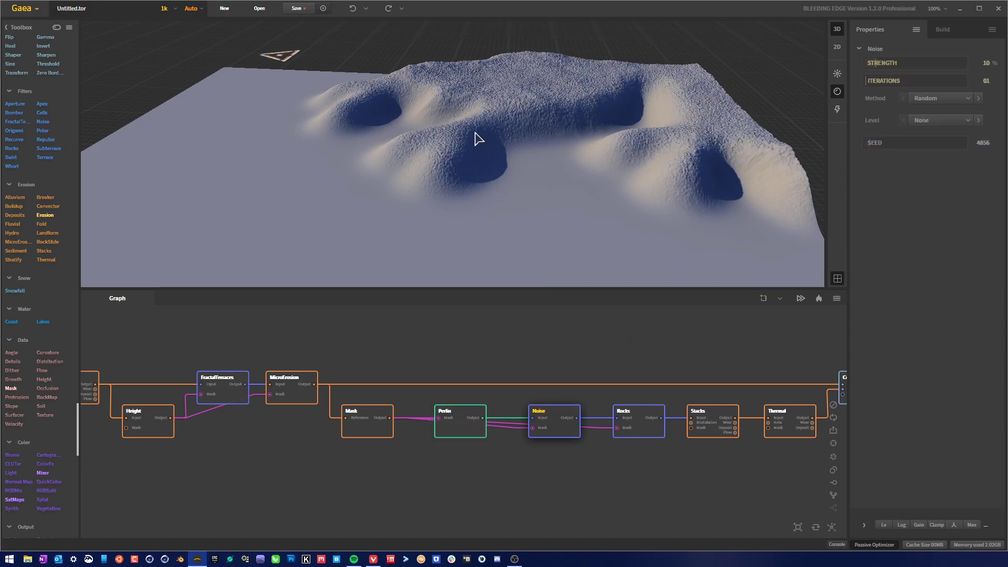
click(645, 426)
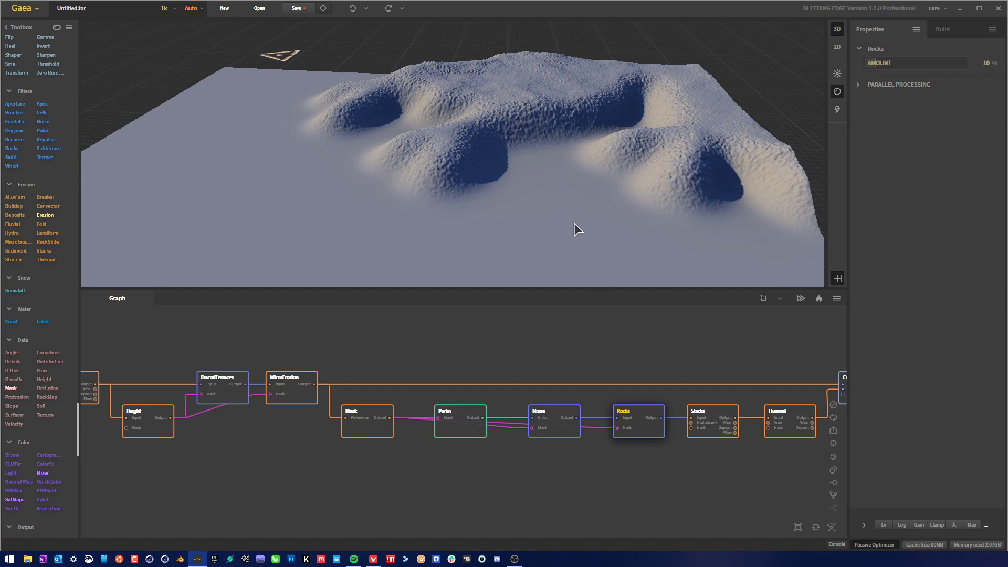
click(712, 420)
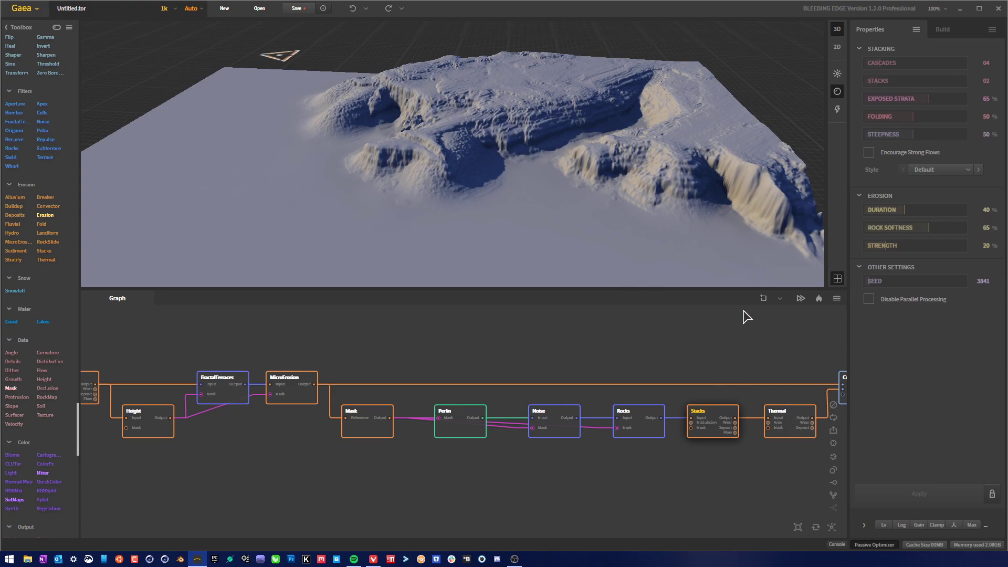
Set the Thermal node's debris size to 12.36, apply it, and check the debris around the cliff bases.
click(788, 420)
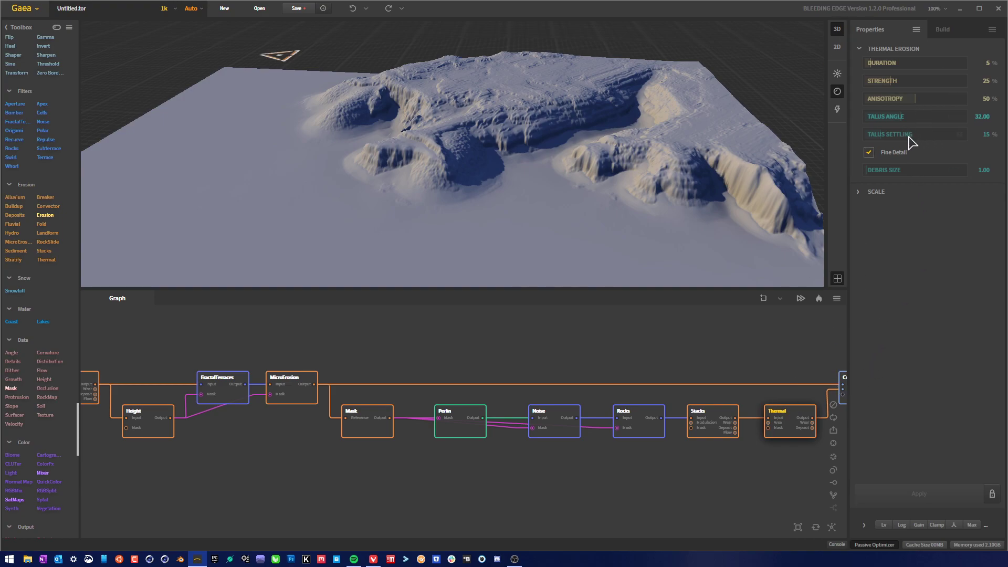
click(879, 170)
click(928, 496)
scroll(691, 226, up, 5)
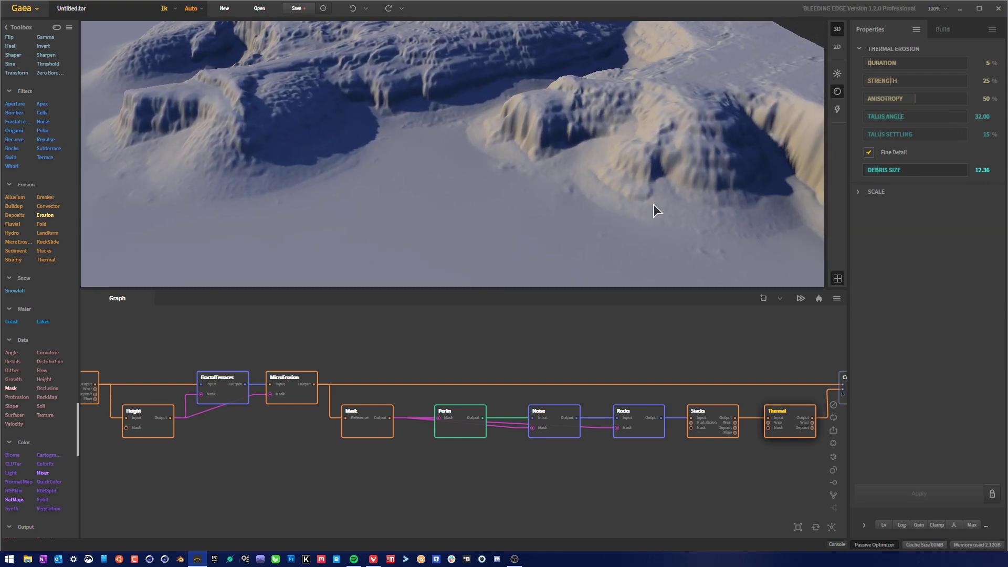
middle_drag(768, 201, 678, 198)
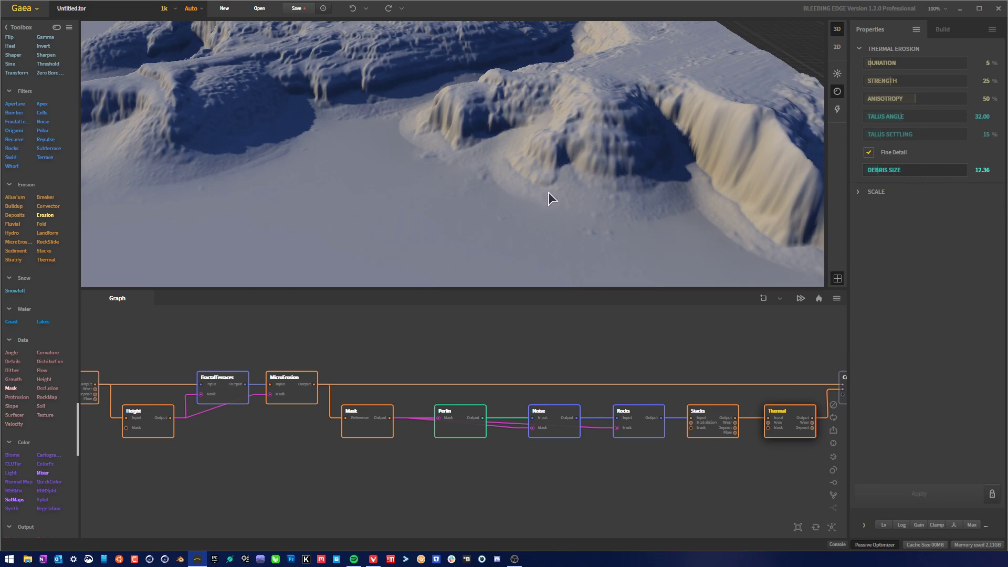
drag(648, 216, 468, 181)
drag(404, 171, 661, 210)
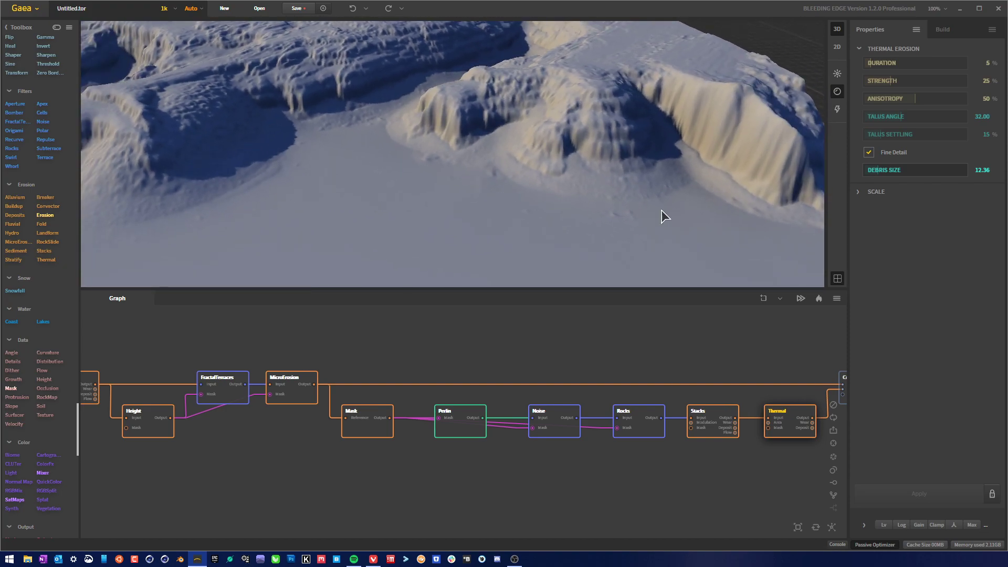
Preview the Combine node's result and examine how the landform blends into the eroded terrain from several angles.
middle_drag(716, 418, 621, 427)
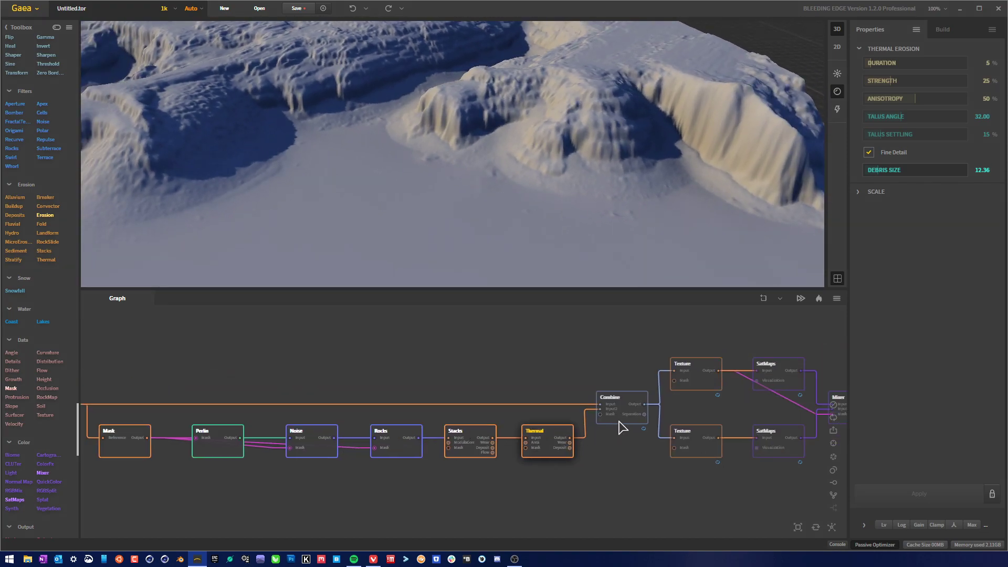
click(623, 401)
drag(569, 173, 557, 200)
drag(439, 112, 394, 109)
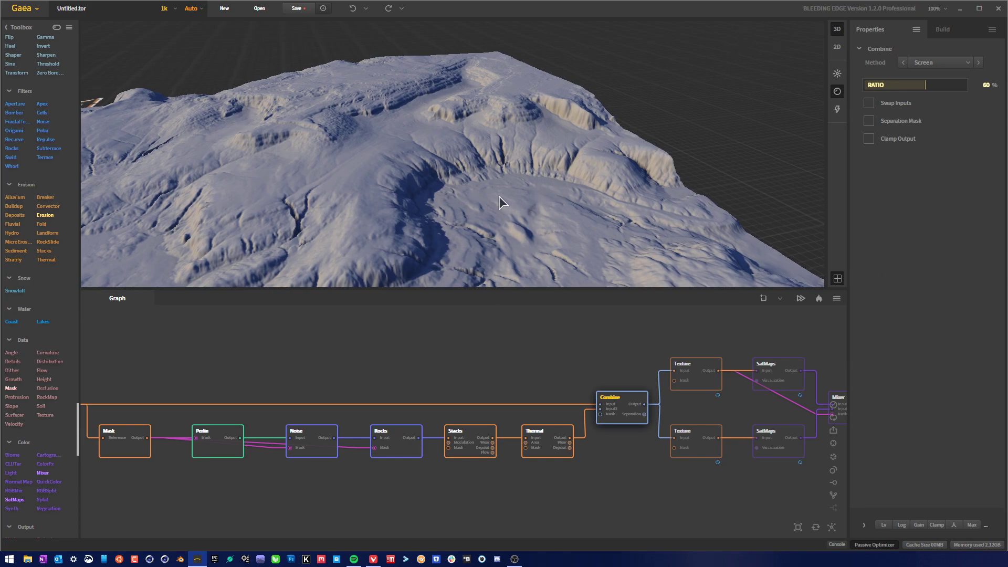
drag(499, 198, 522, 149)
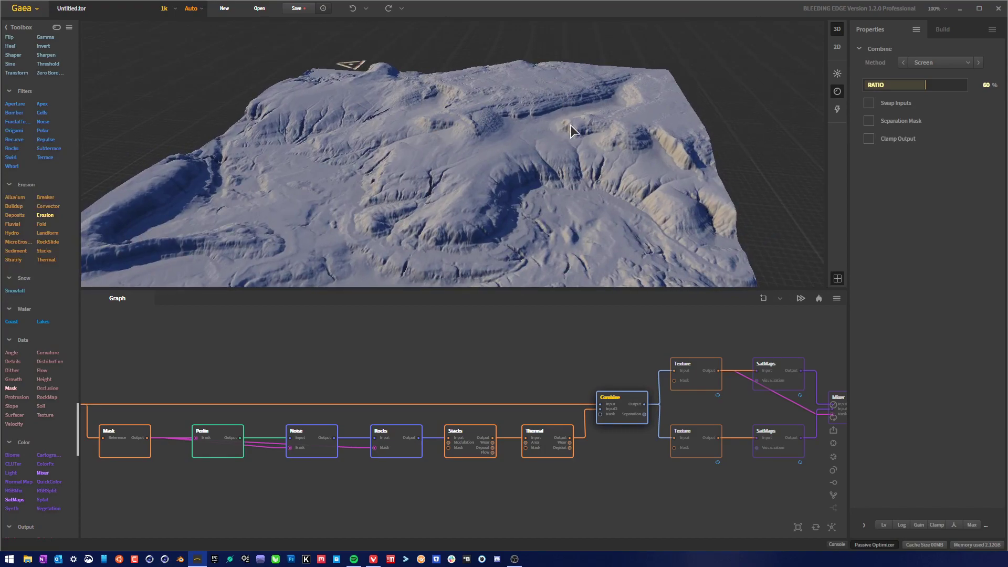
drag(572, 128, 464, 125)
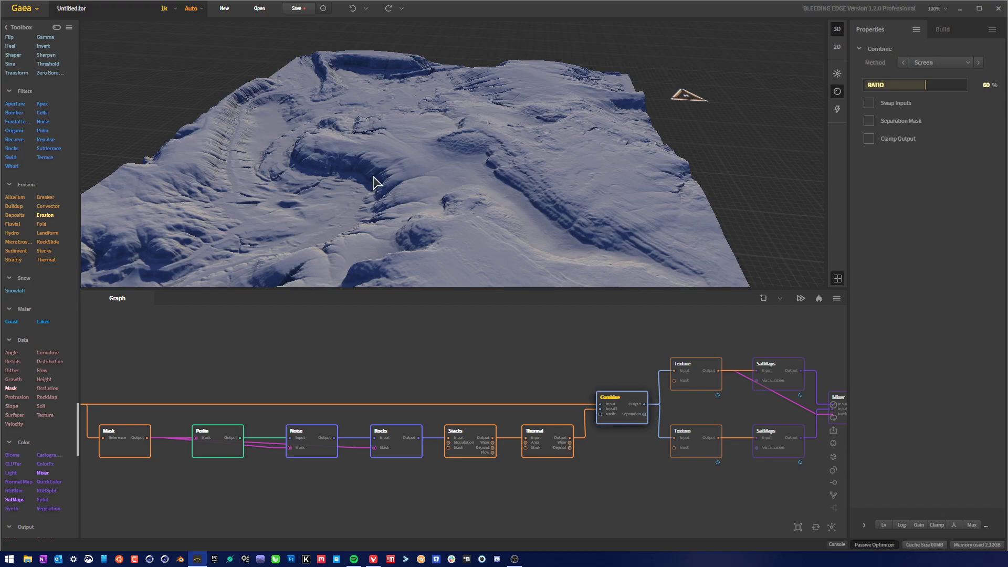
drag(376, 181, 789, 198)
drag(517, 125, 440, 175)
scroll(482, 232, up, 5)
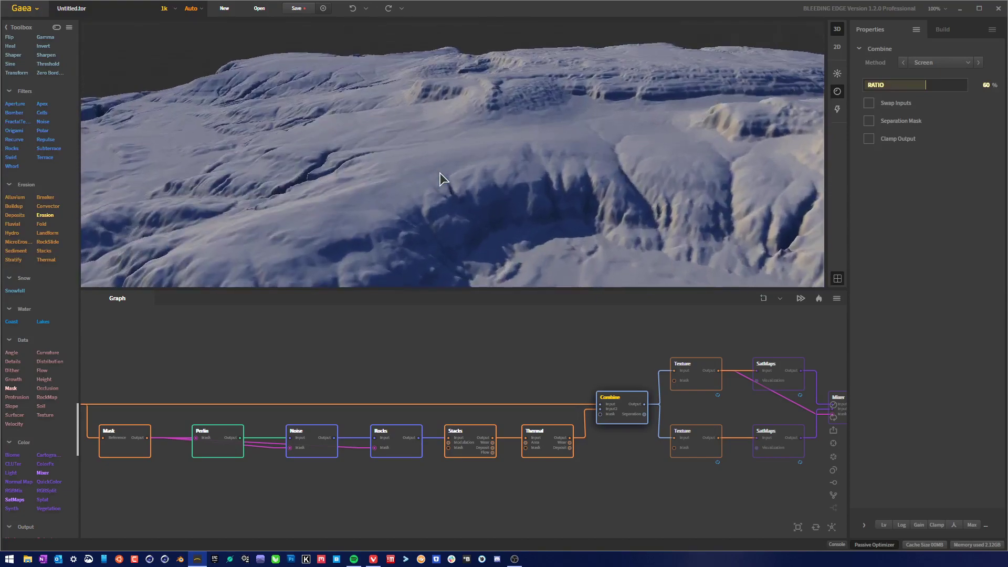
Bring up the Mixer node to rebuild the final coloured terrain with the updated inputs.
drag(581, 478, 284, 467)
drag(628, 363, 636, 409)
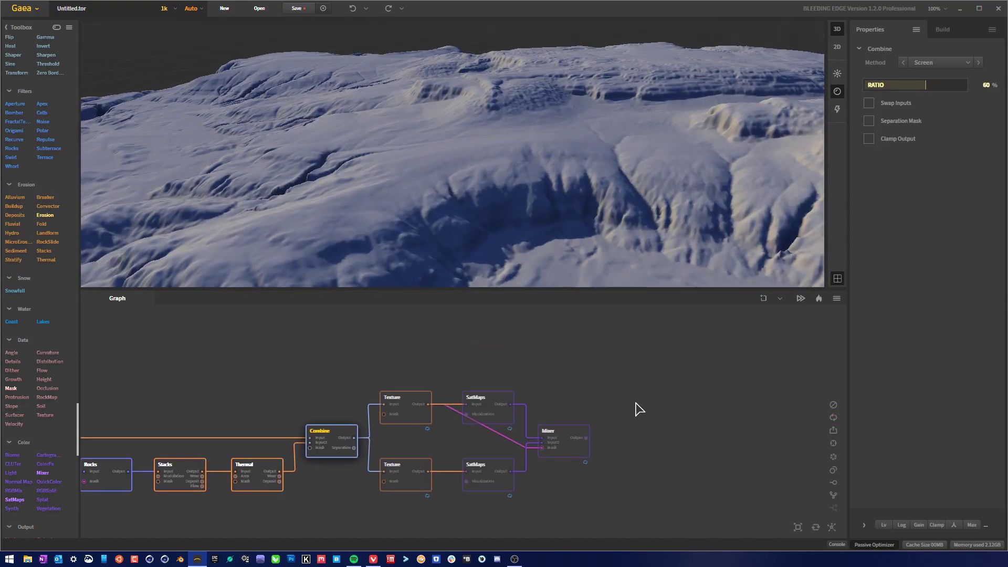
click(577, 450)
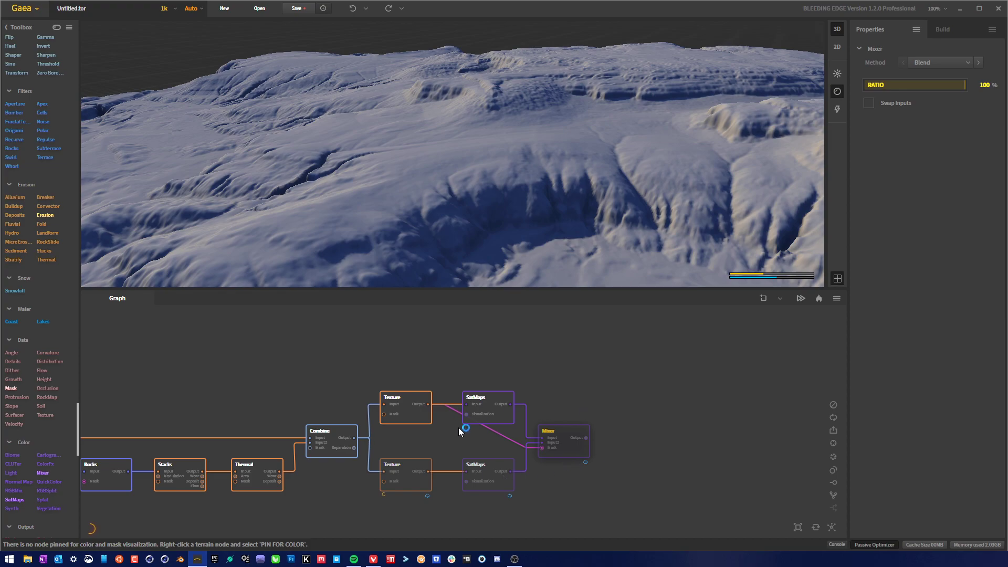
Review the whole node graph from the Mixer back to the first nodes.
middle_drag(361, 382, 511, 368)
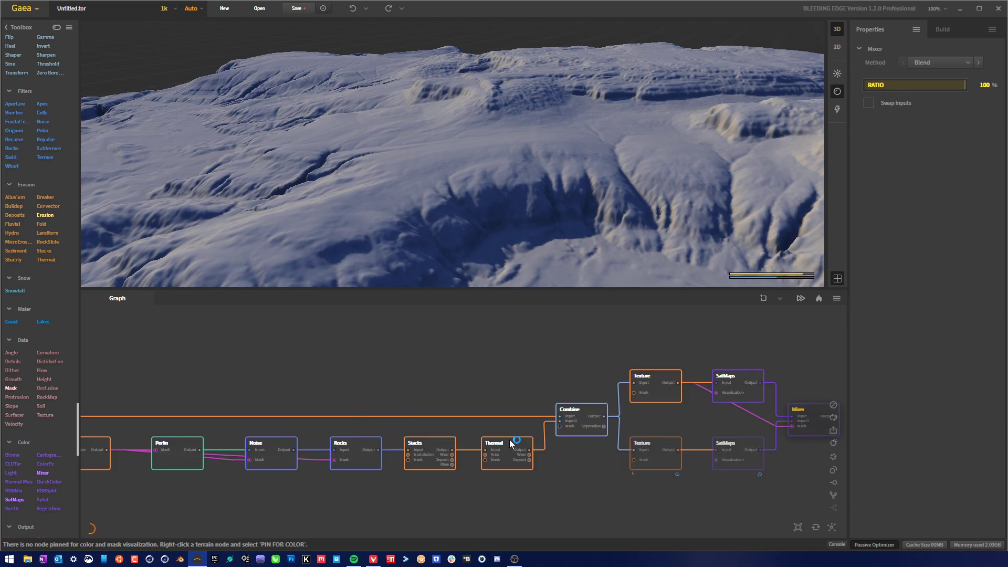
scroll(546, 420, down, 1)
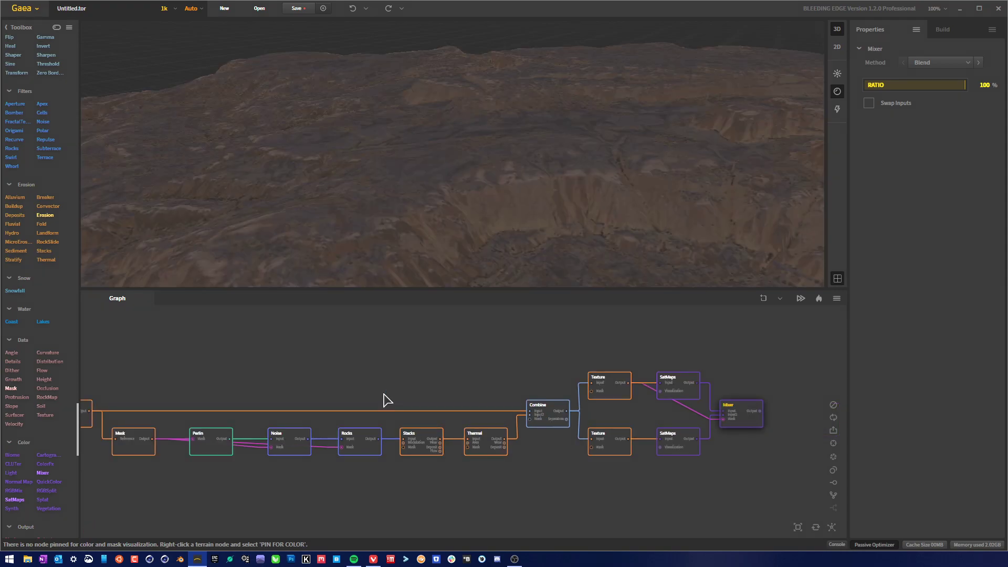
middle_drag(410, 395, 537, 371)
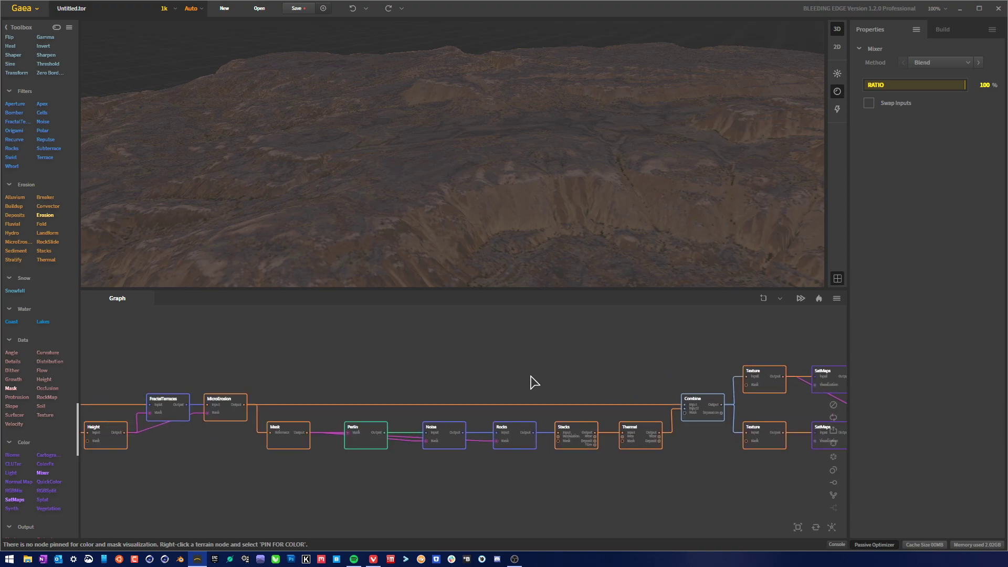
scroll(533, 383, down, 1)
scroll(492, 380, down, 1)
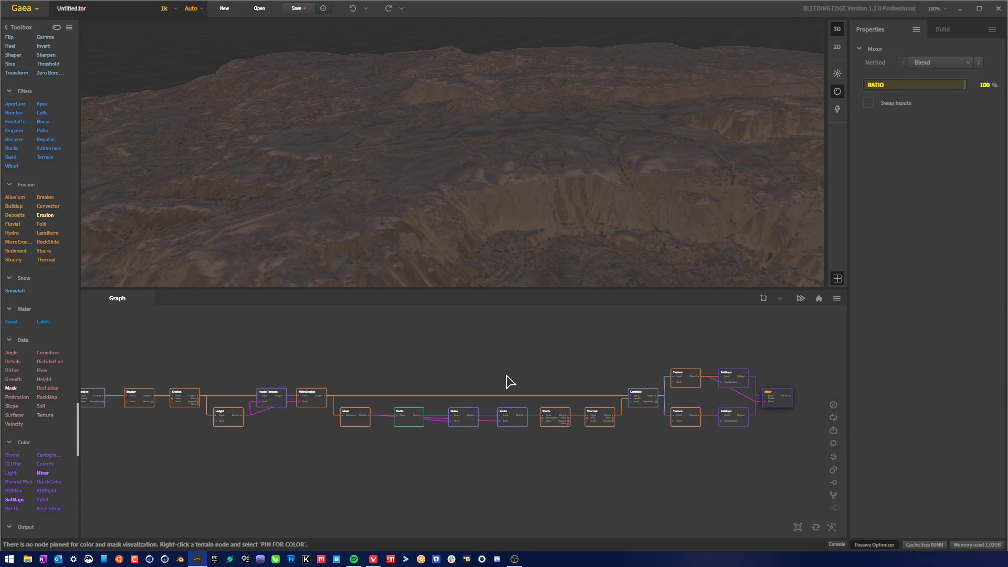
middle_drag(506, 380, 557, 373)
scroll(524, 387, down, 1)
scroll(493, 385, down, 1)
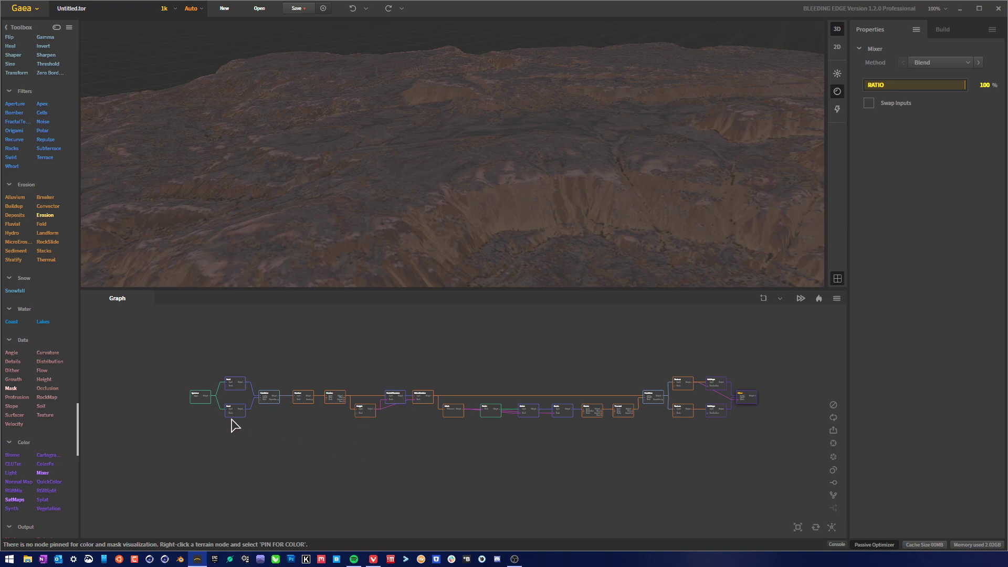
Set the viewport light to a sun azimuth of 50 and a sun elevation of 59 degrees.
drag(649, 236, 427, 191)
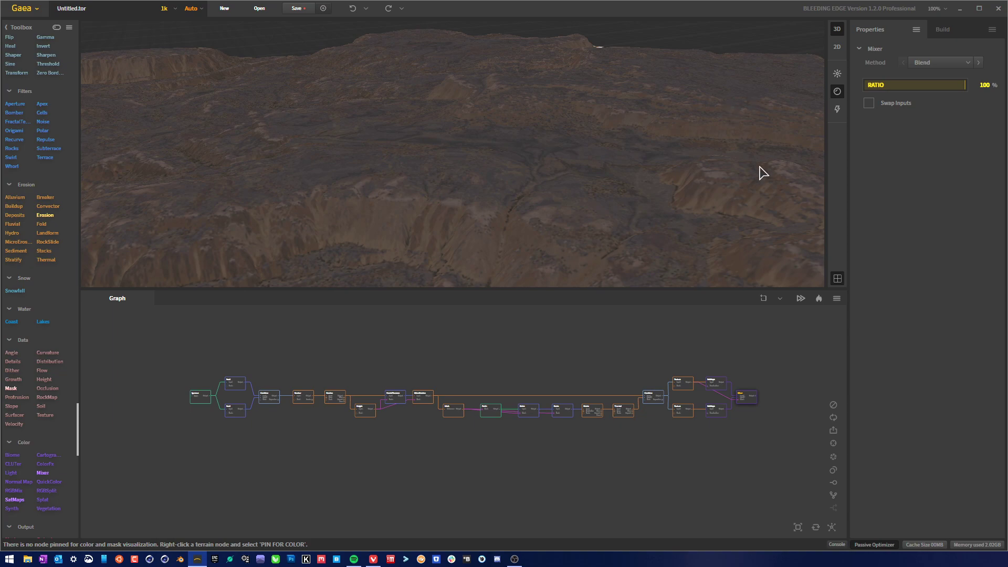
click(836, 73)
mouse_move(755, 66)
mouse_down()
mouse_move(740, 68)
mouse_move(761, 73)
mouse_up()
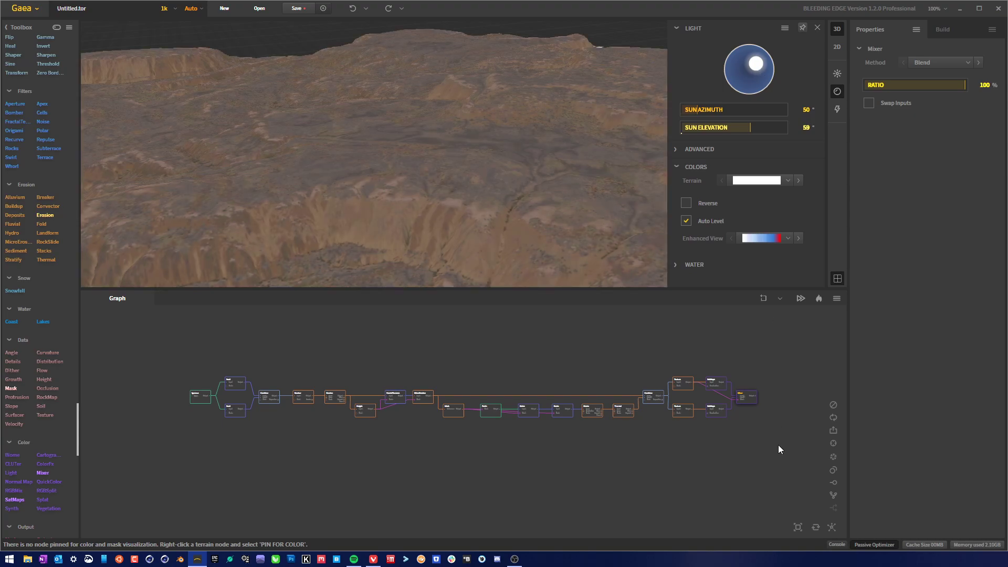
click(722, 480)
drag(638, 231, 679, 236)
Disconnect the lower SatMaps input and the upper Texture's mask link from the Mixer node.
middle_drag(755, 434, 640, 446)
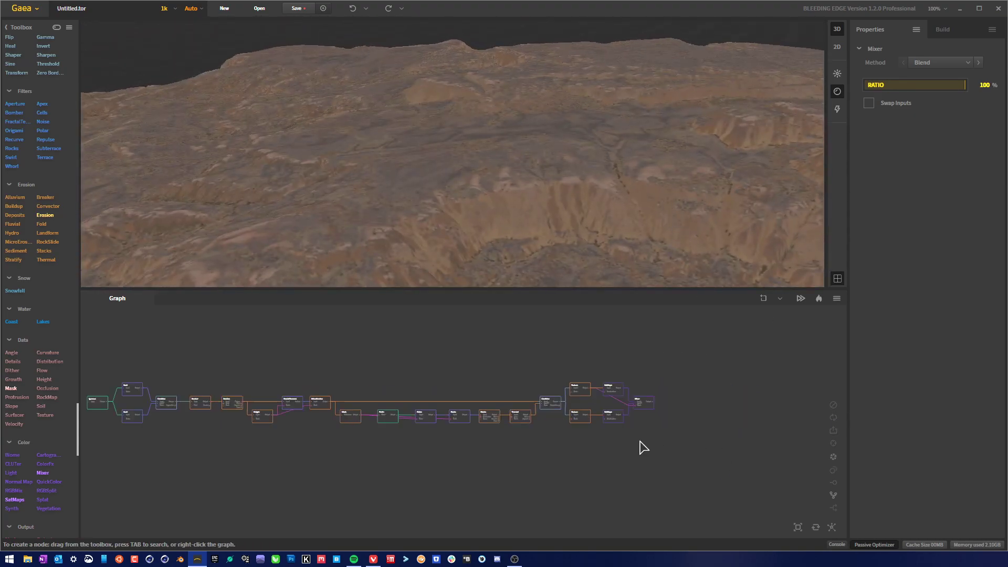
scroll(684, 404, up, 2)
scroll(682, 404, up, 1)
scroll(602, 439, up, 1)
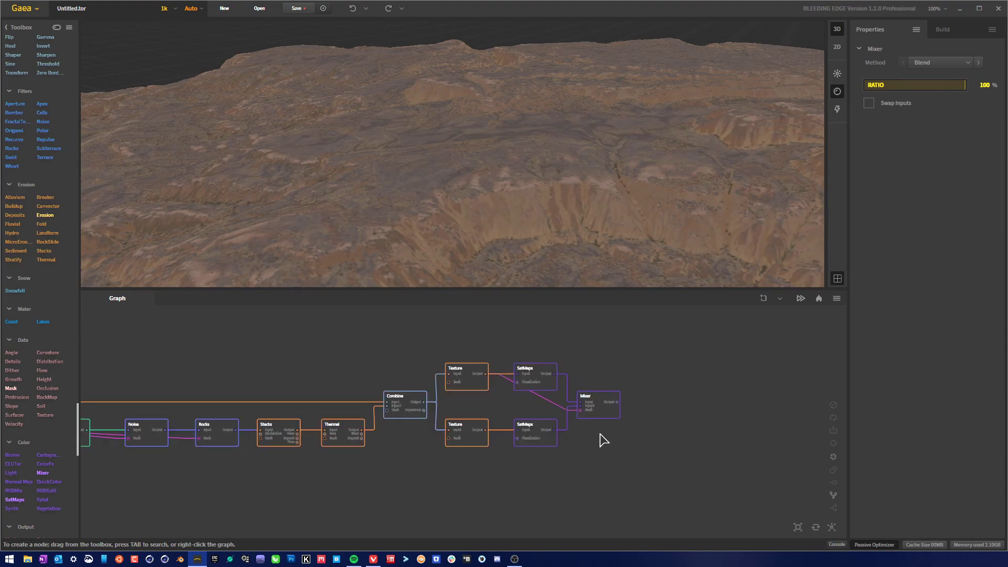
scroll(622, 407, up, 1)
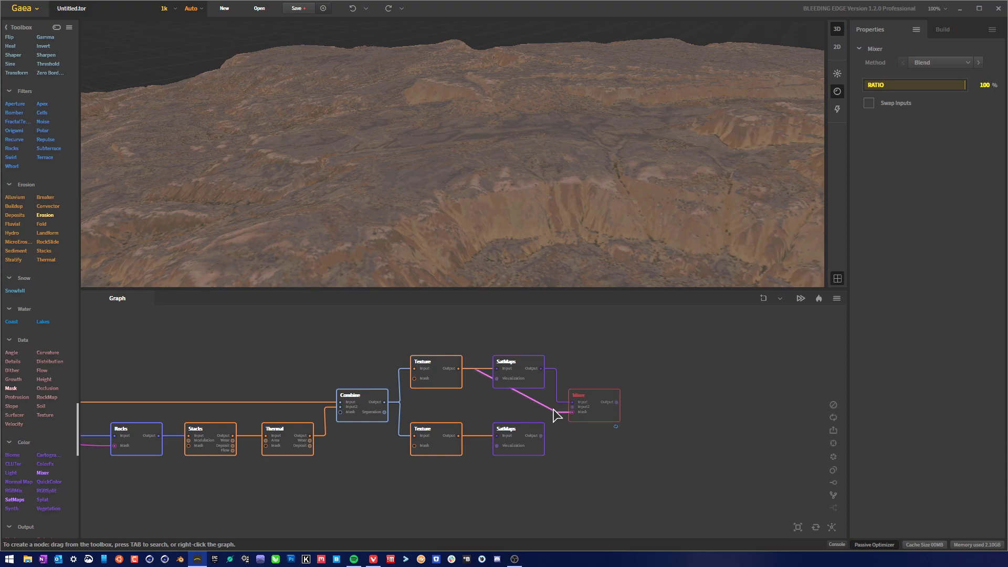
key(Delete)
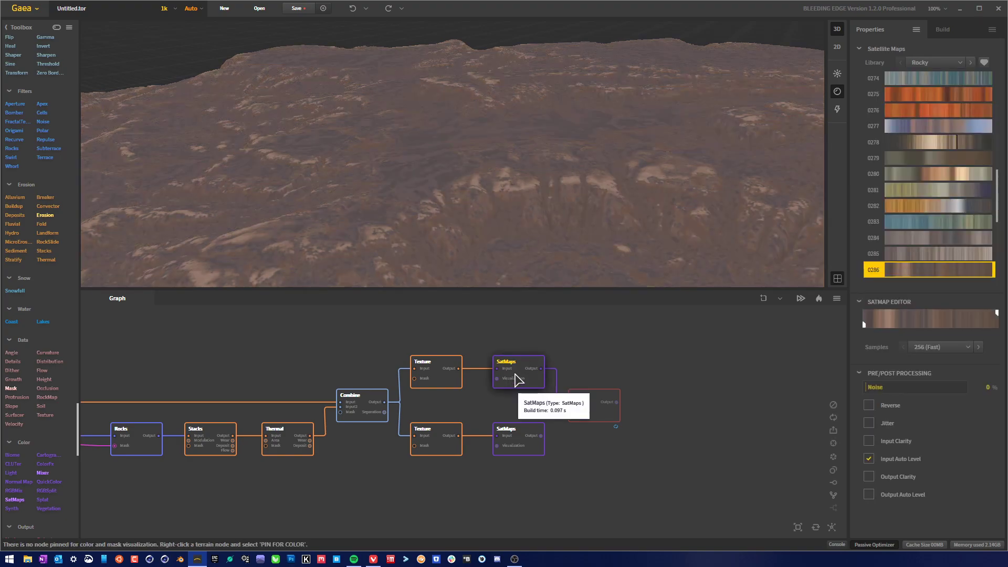
Inspect the upper SatMaps colouring, try gradient 0309 and set the node to gradient 0310 from the Rocky library.
scroll(601, 167, up, 2)
scroll(598, 159, up, 1)
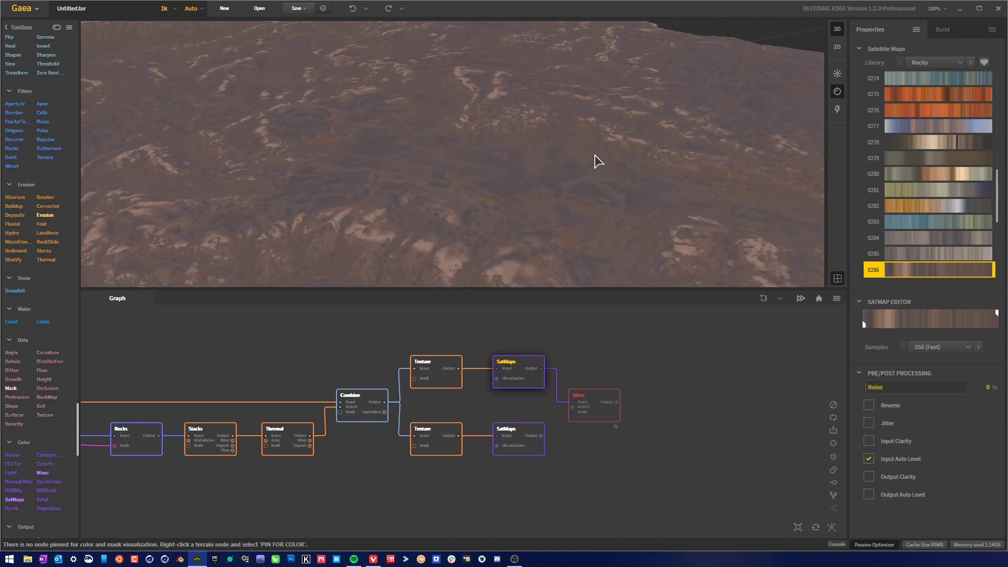
drag(596, 157, 630, 173)
scroll(595, 169, down, 1)
scroll(547, 185, down, 2)
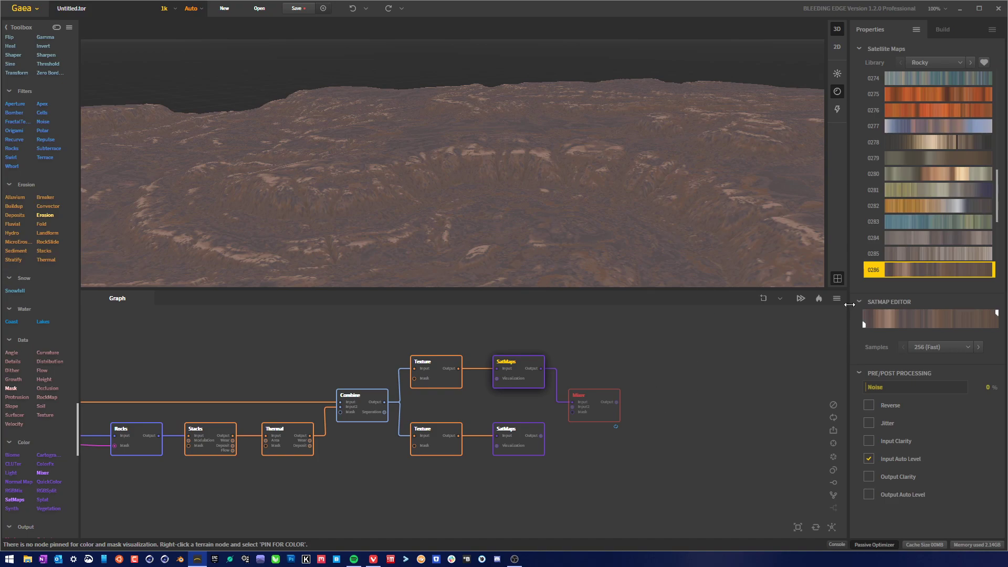
scroll(947, 242, down, 8)
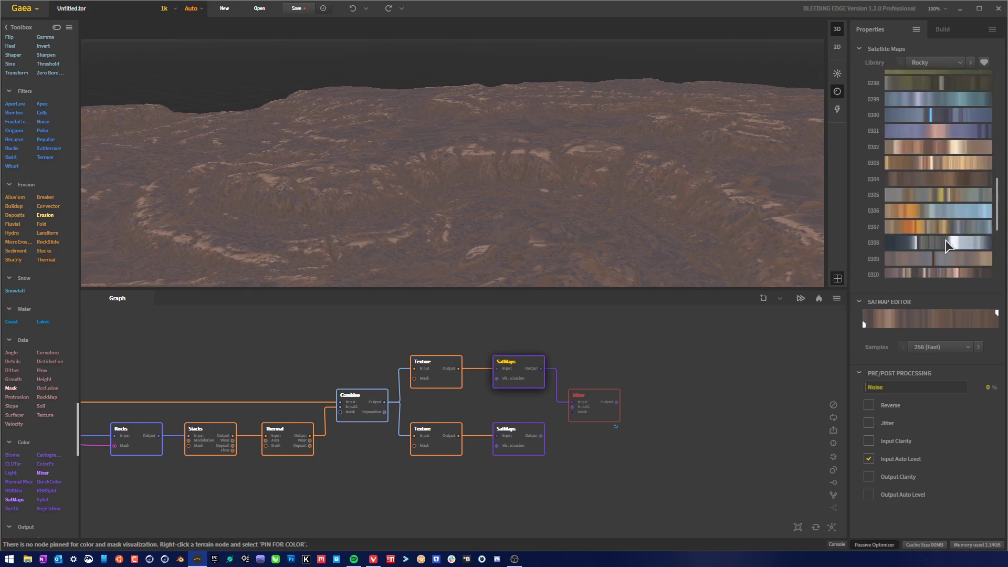
scroll(948, 244, down, 3)
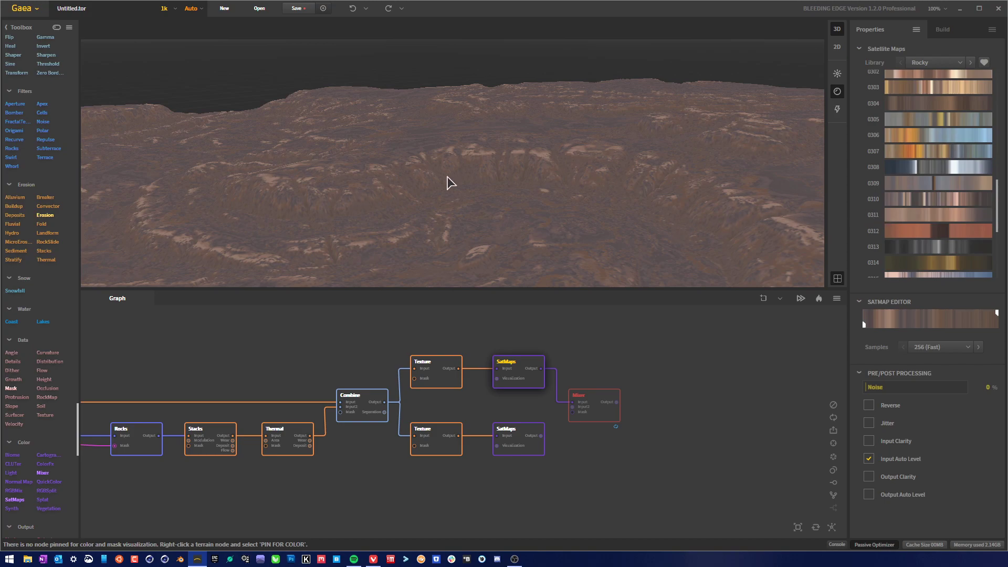
click(947, 184)
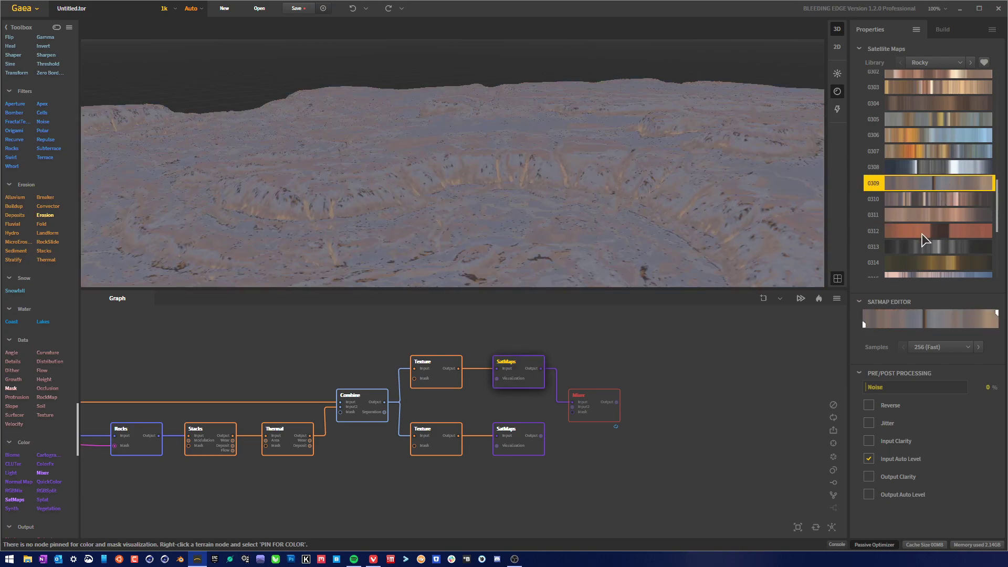
click(950, 200)
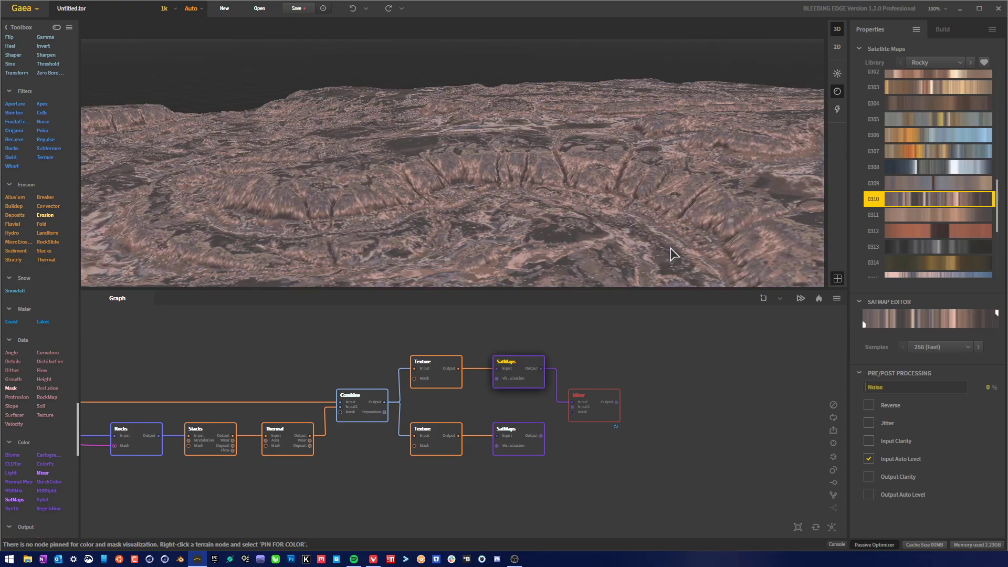
Compare the upper SatMaps node's new colouring with the lower SatMaps node's colouring from several angles.
drag(649, 226, 631, 202)
scroll(631, 203, down, 2)
scroll(518, 225, up, 4)
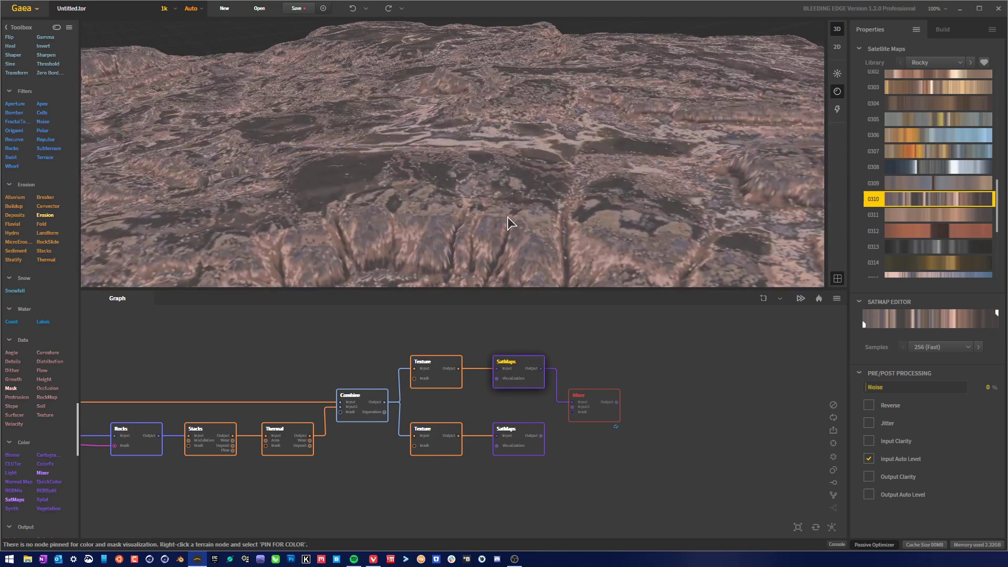
drag(508, 223, 568, 234)
drag(628, 204, 478, 237)
scroll(478, 237, down, 3)
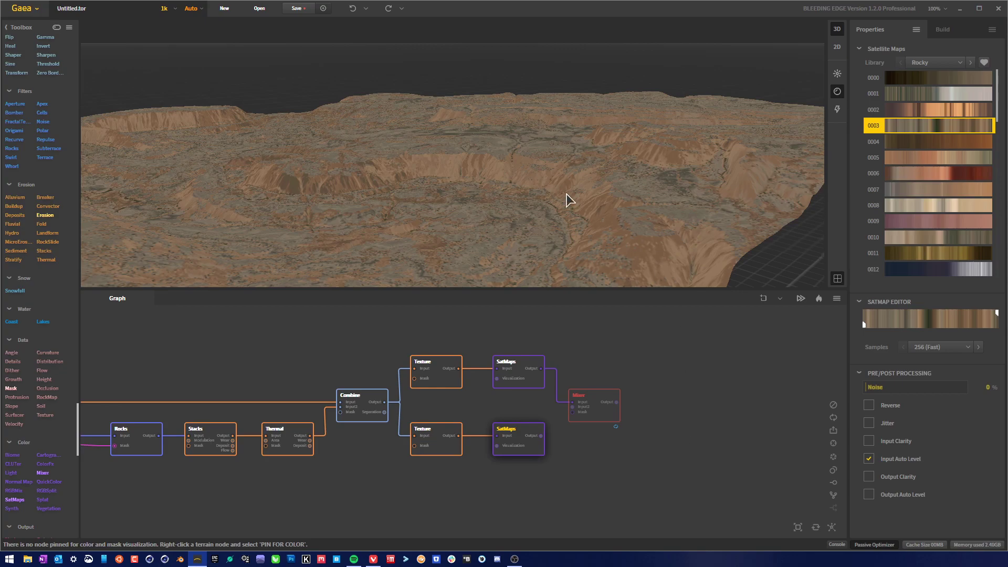
drag(598, 202, 619, 180)
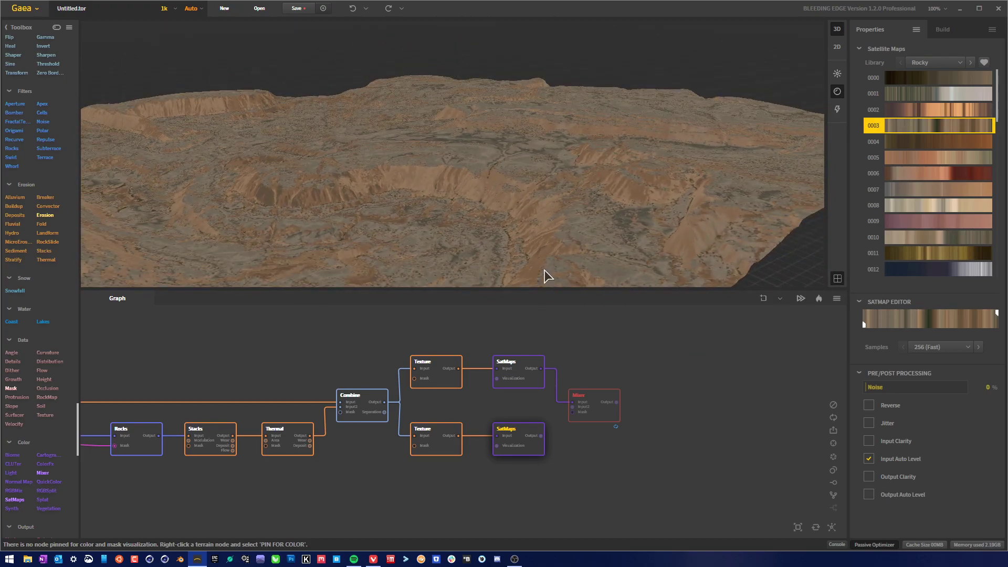
drag(553, 239, 641, 231)
Try sun elevations of 72, 32 and 48 degrees, and set the elevation to 61 and the azimuth to 113.
click(837, 91)
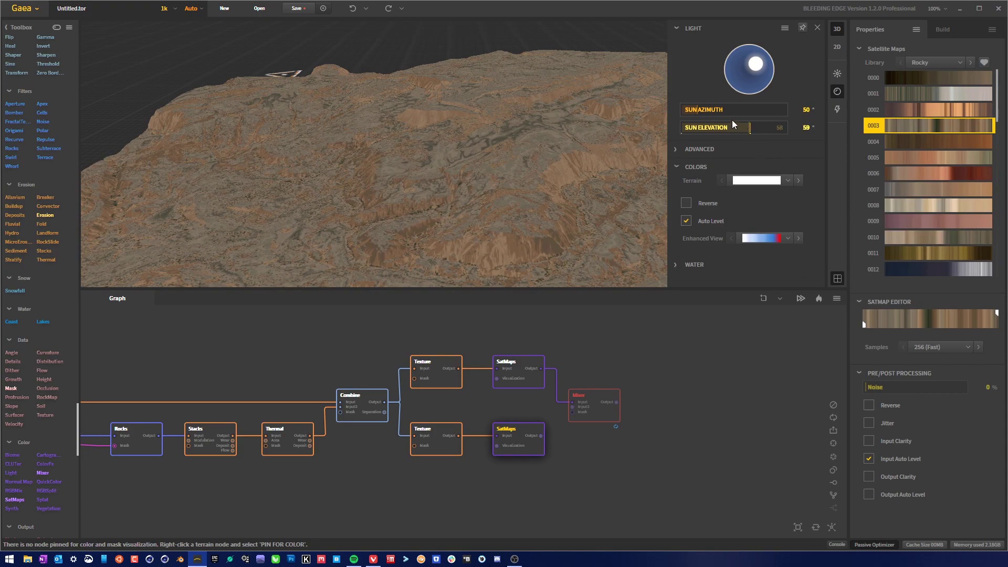
click(764, 131)
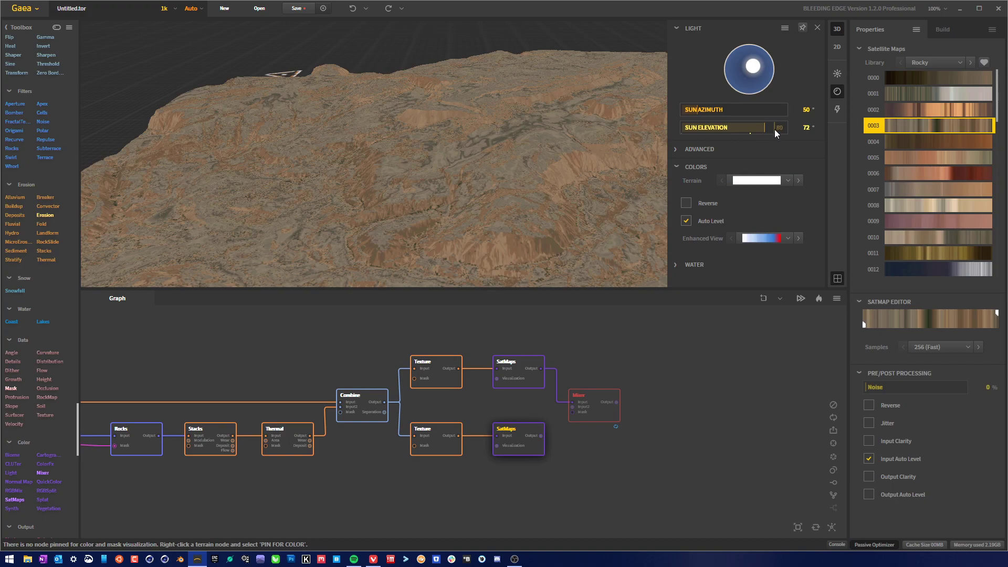
click(719, 129)
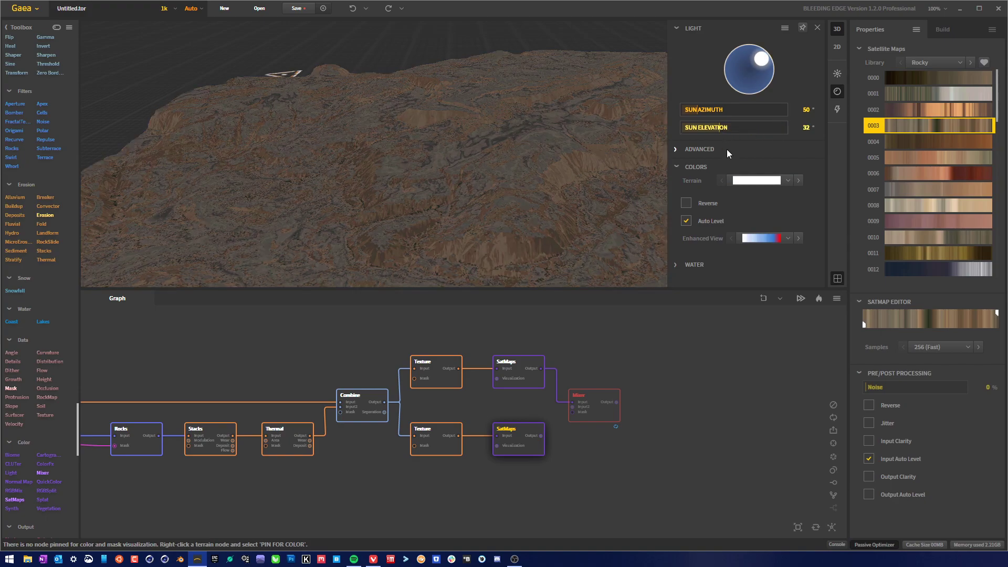
click(737, 129)
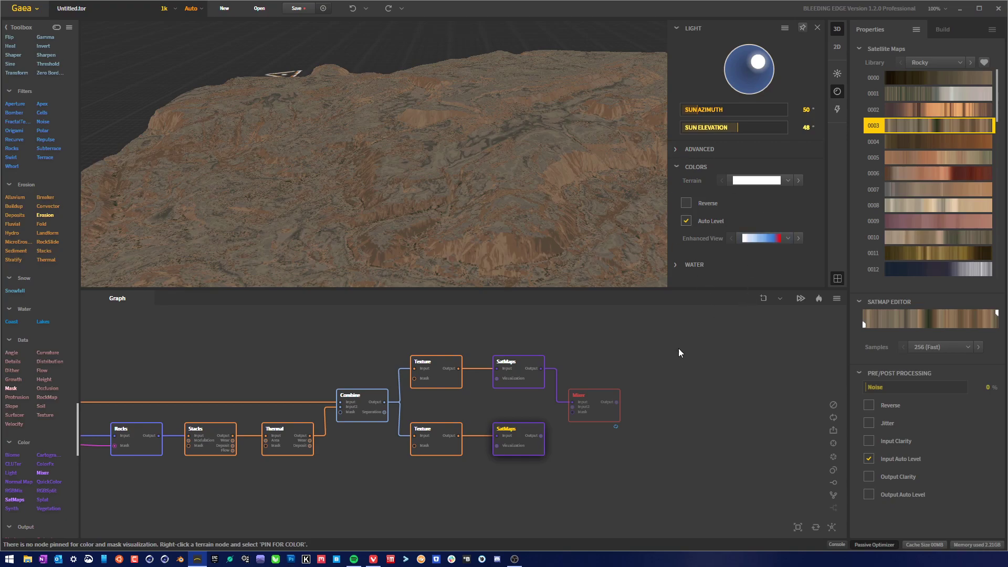
click(752, 129)
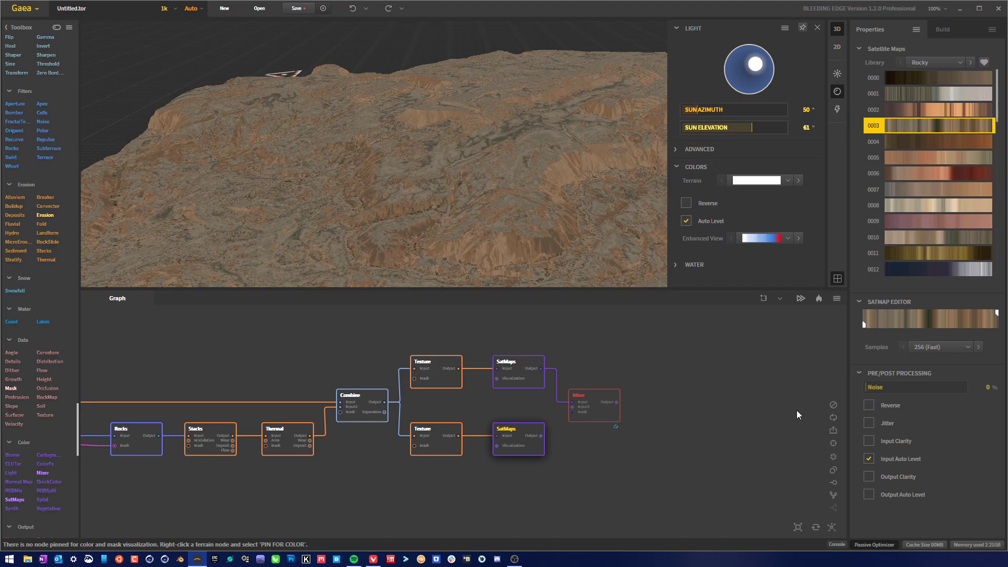
click(715, 111)
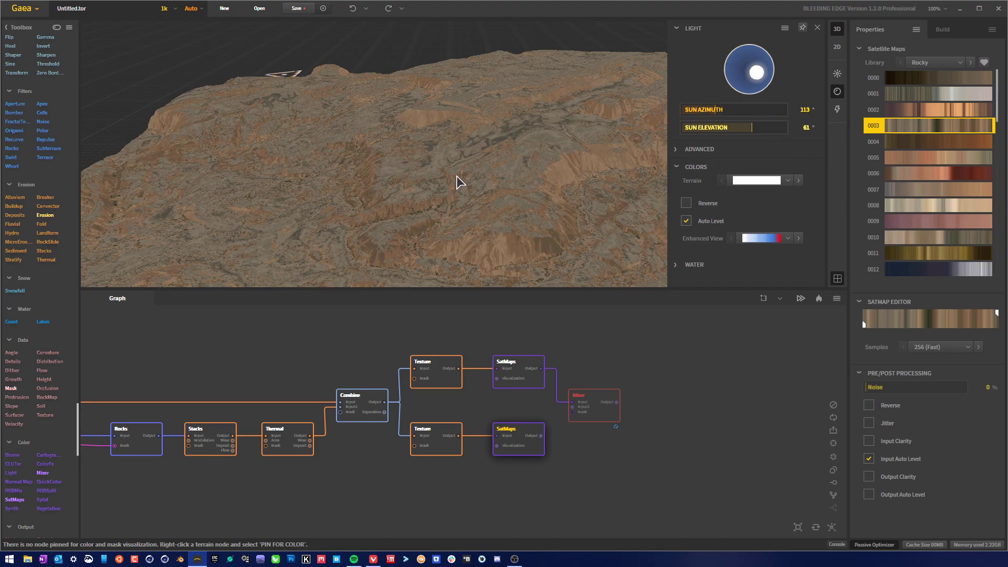
drag(456, 175, 491, 204)
Add a Light node to the graph and place it beyond the lower SatMaps node.
right_click(721, 490)
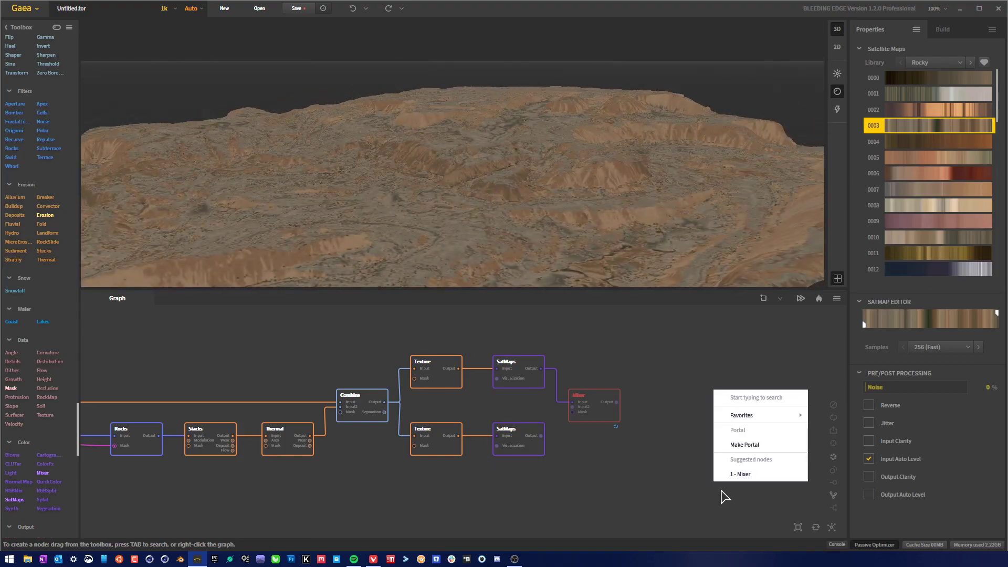
text(light)
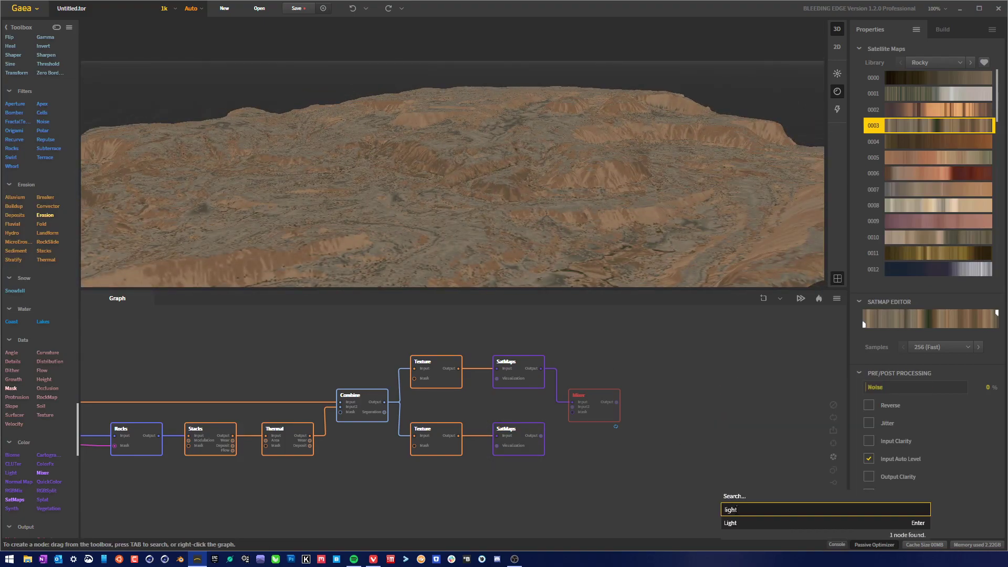
click(746, 524)
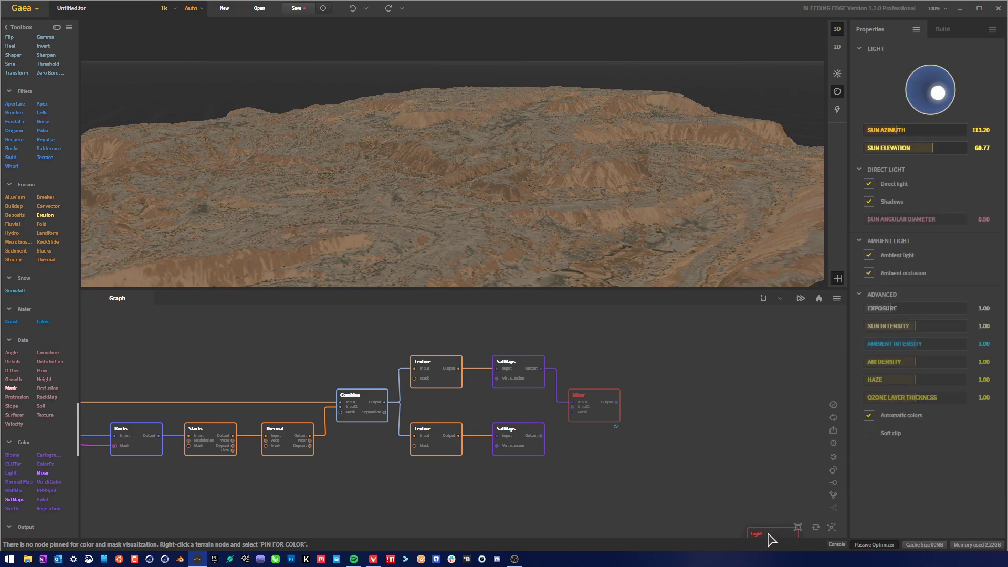
drag(768, 538, 714, 433)
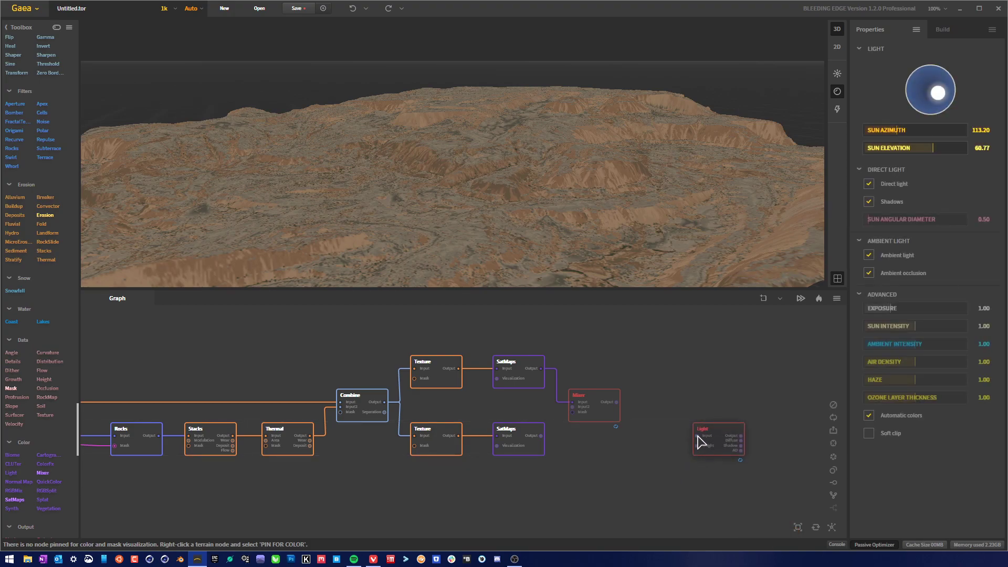
Connect the upper SatMaps output to the Light node's input and the Combine output to its height input.
drag(698, 438, 616, 402)
drag(694, 437, 541, 369)
drag(697, 446, 385, 402)
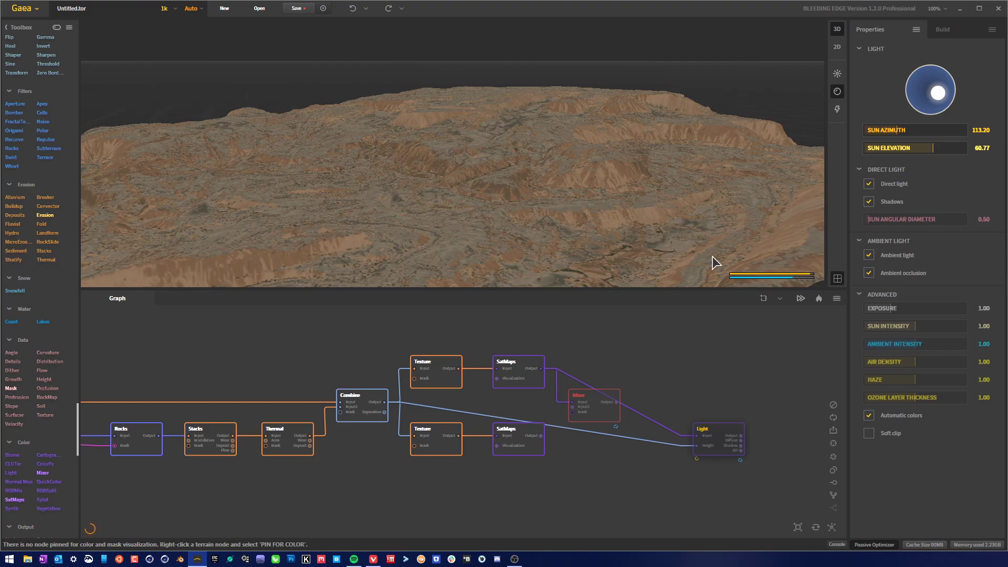
Move the unused Mixer node below the graph and bring the Light node closer to the SatMaps nodes.
drag(600, 208, 791, 149)
drag(727, 444, 687, 388)
drag(597, 418, 594, 520)
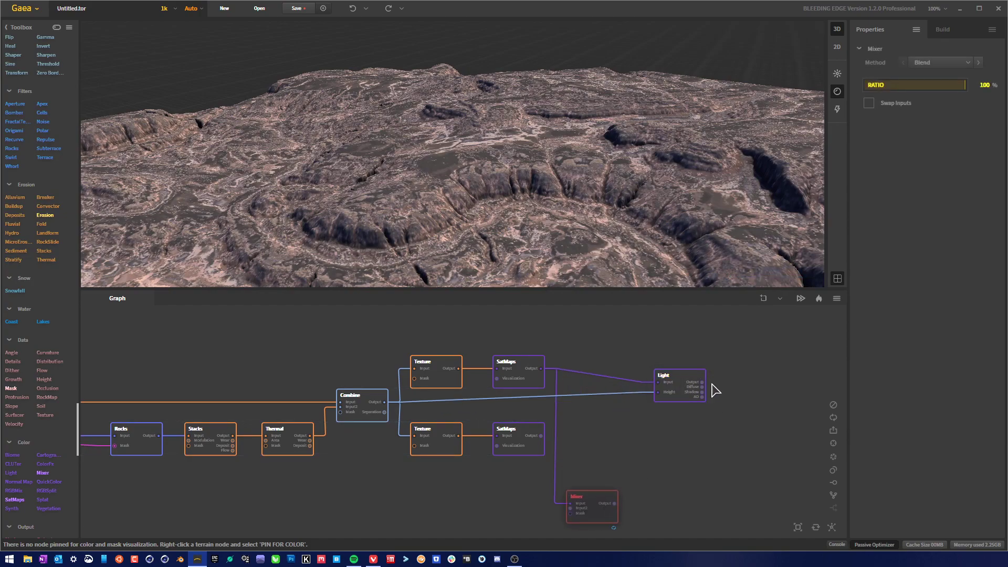
drag(677, 381, 632, 402)
Compare the Light node's baked lighting with the plain colouring of the upper SatMaps node.
mouse_move(664, 183)
mouse_down()
mouse_move(655, 206)
mouse_move(664, 185)
mouse_up()
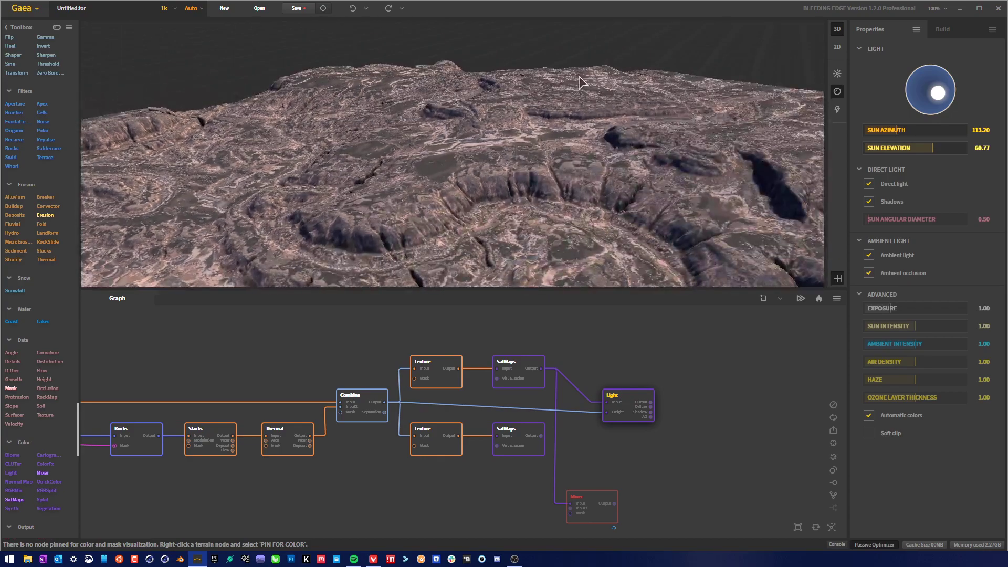
drag(534, 217, 572, 195)
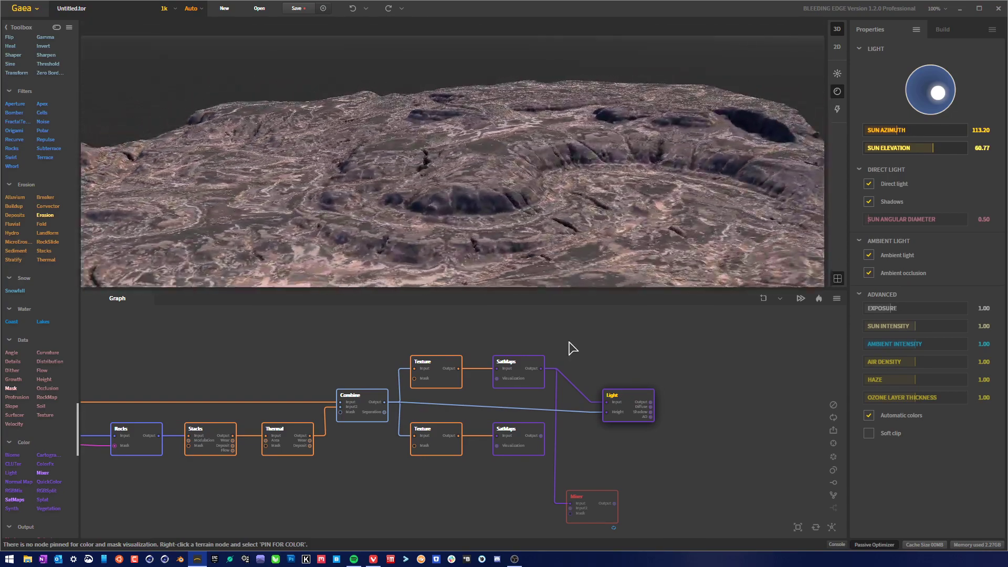
click(528, 373)
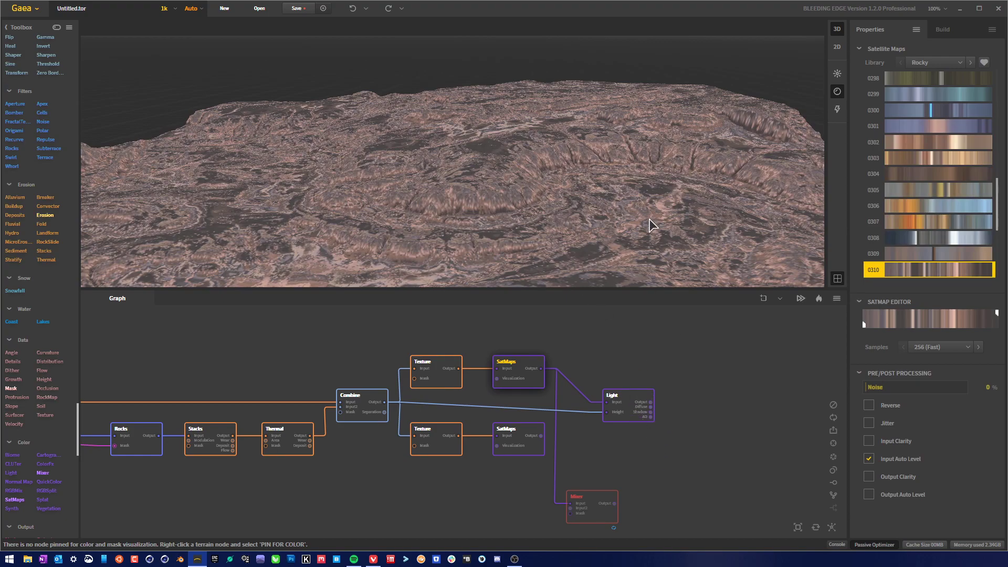
Inspect the Light node's baked shading on the terrain's cliffs up close and from further away.
click(627, 408)
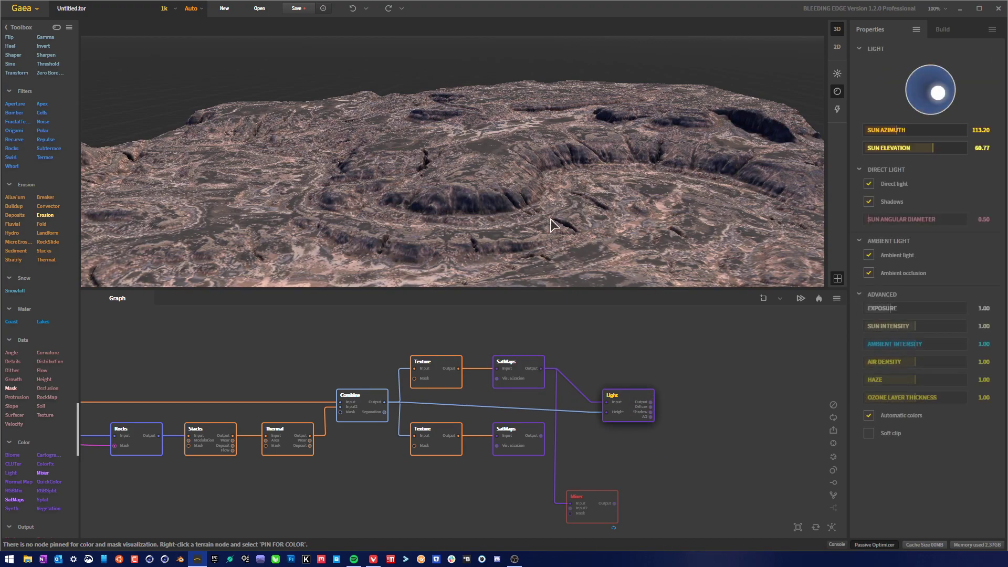
scroll(480, 162, up, 5)
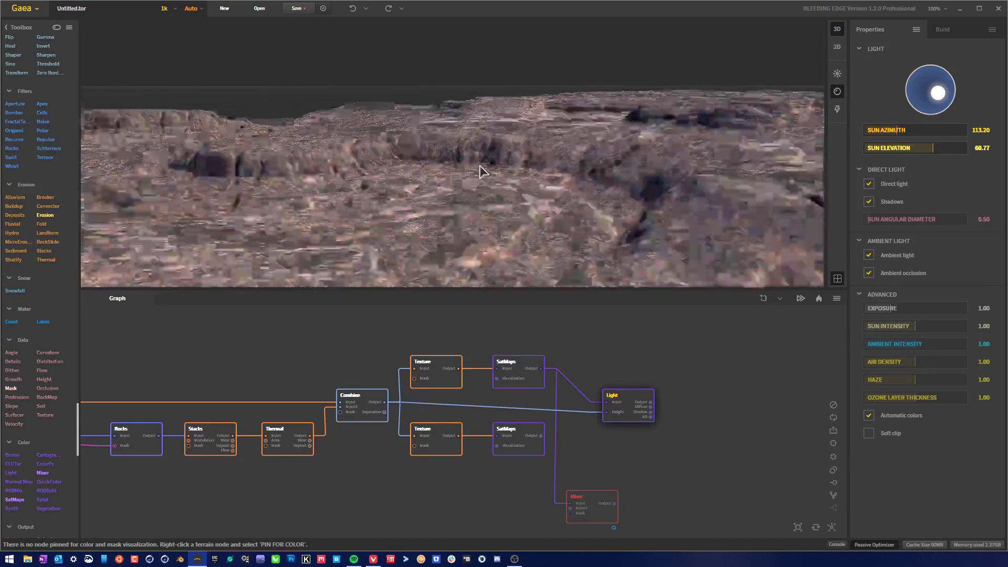
scroll(499, 202, down, 5)
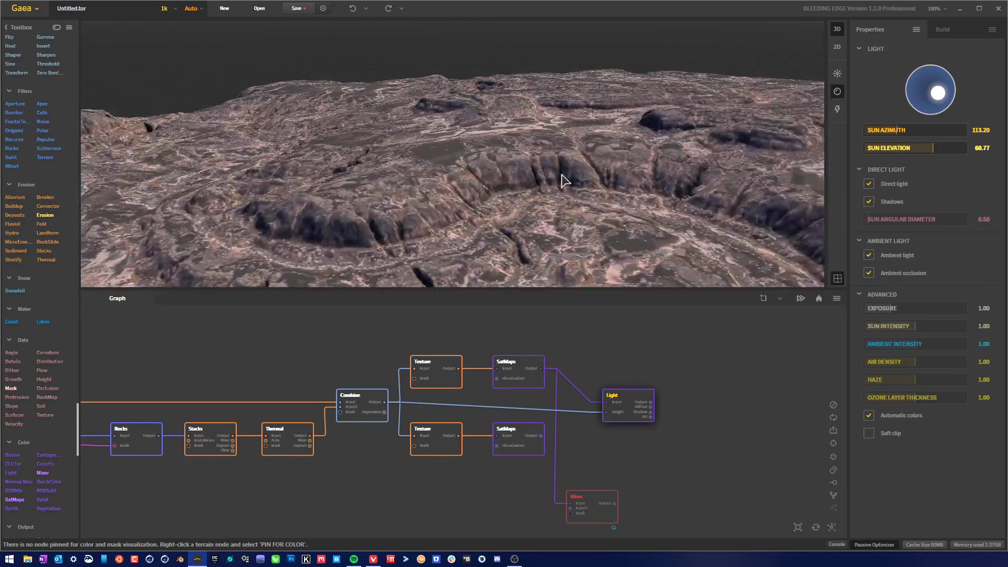
Try Rocky satellite map 0013 on the lower SatMaps node and browse the rest of that library.
click(519, 438)
scroll(947, 212, down, 4)
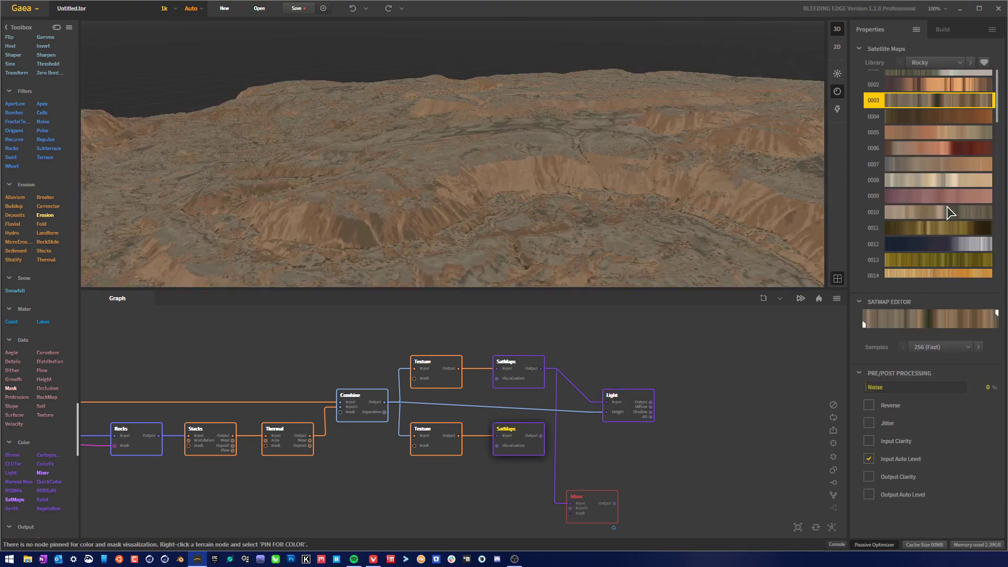
click(950, 234)
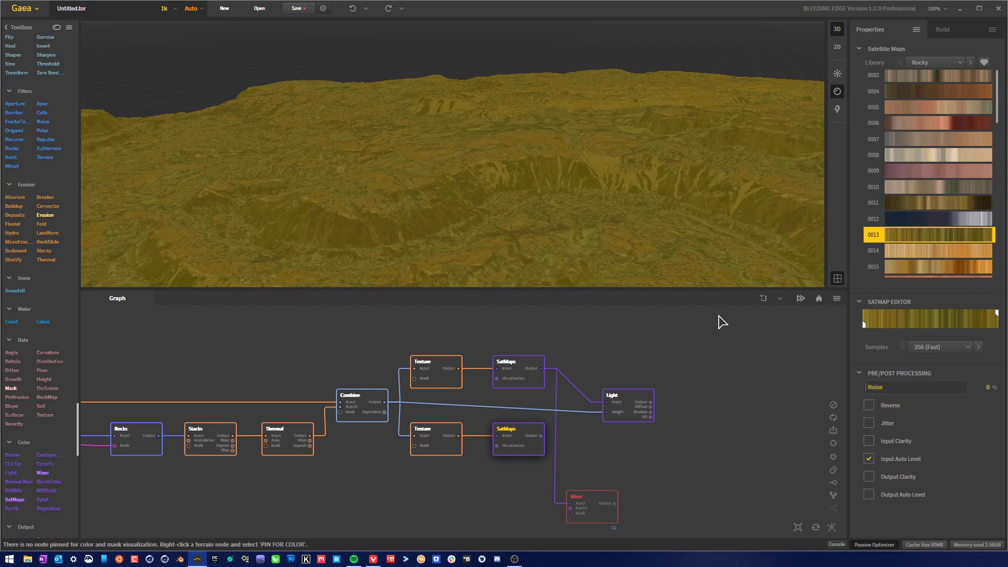
scroll(975, 173, down, 5)
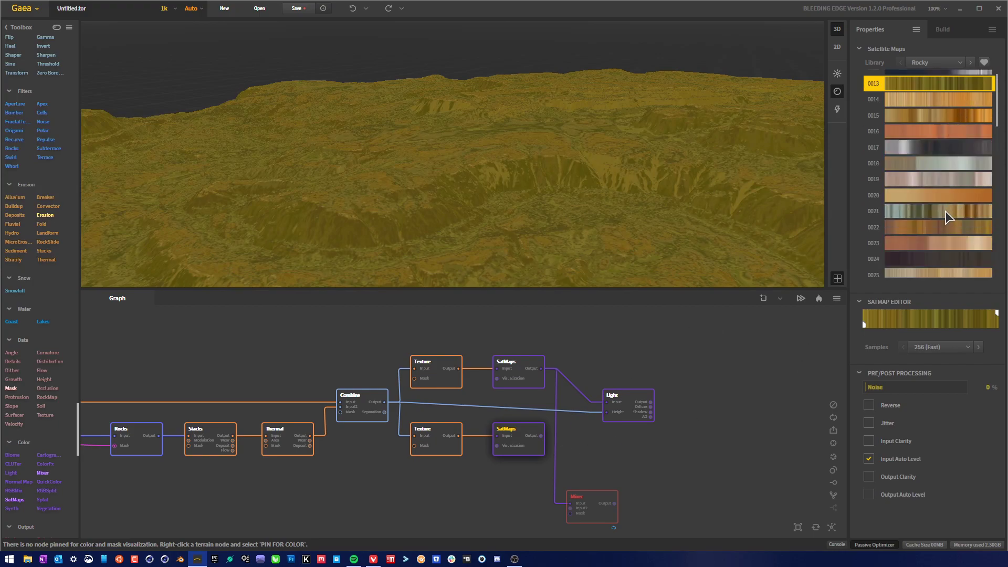
scroll(955, 211, down, 2)
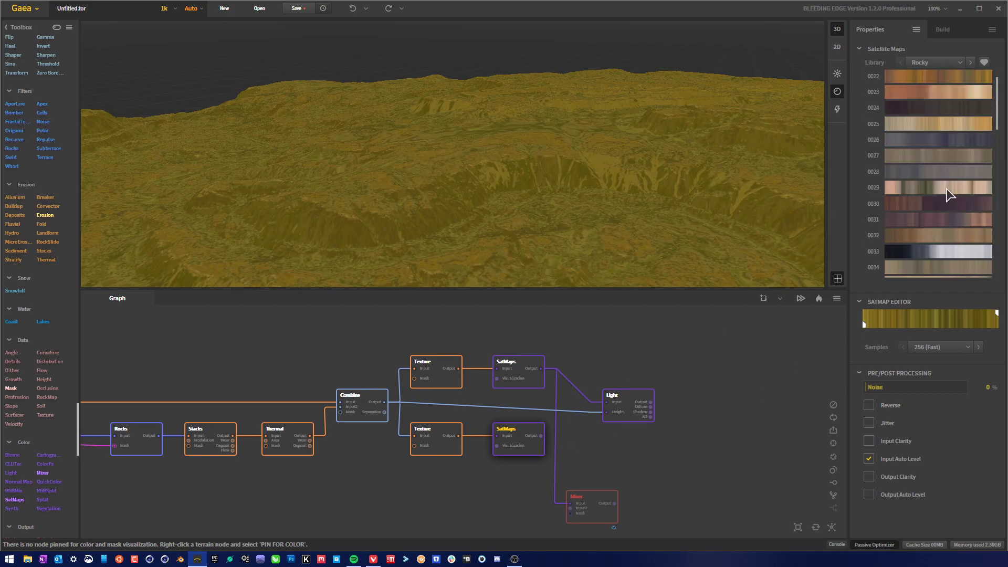
Switch the lower SatMaps node's library to Green and try maps 0035 and 0036.
click(927, 63)
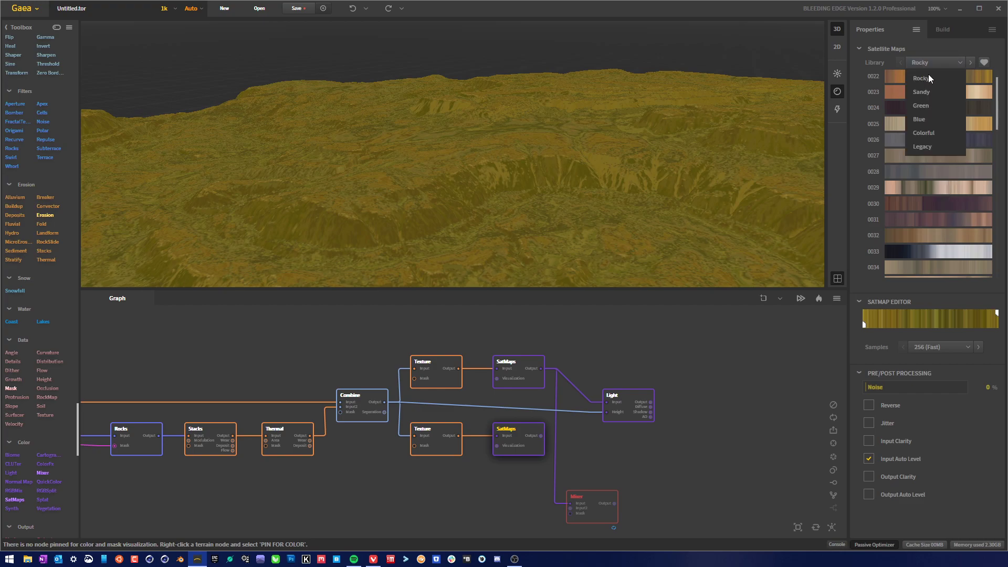
click(930, 107)
scroll(949, 212, down, 1)
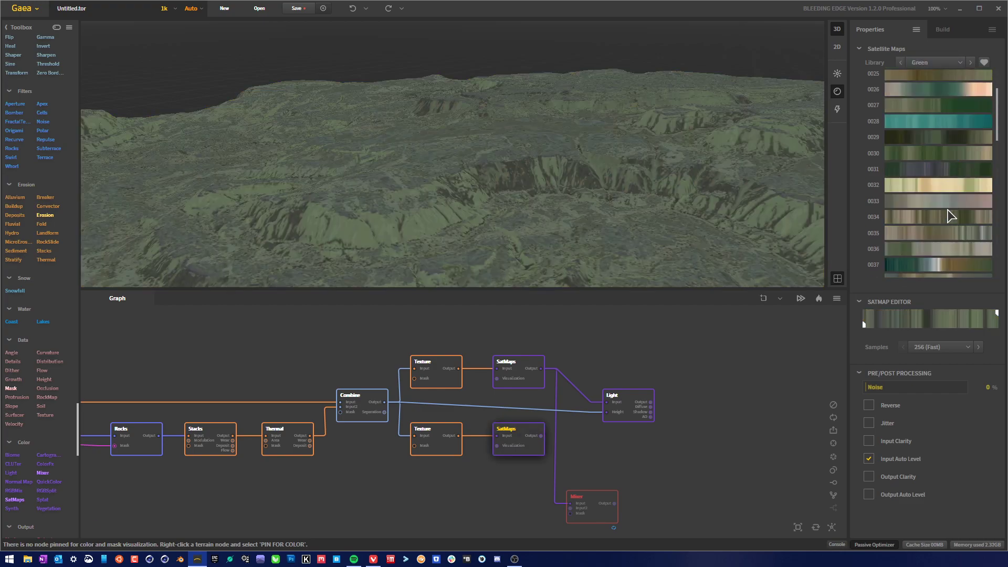
scroll(949, 215, down, 1)
click(941, 208)
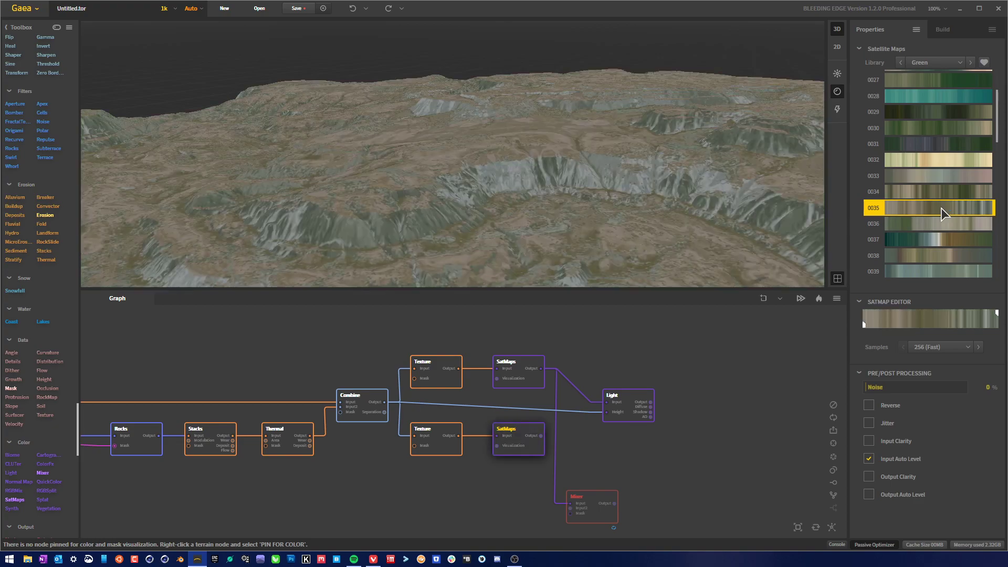
scroll(942, 207, down, 1)
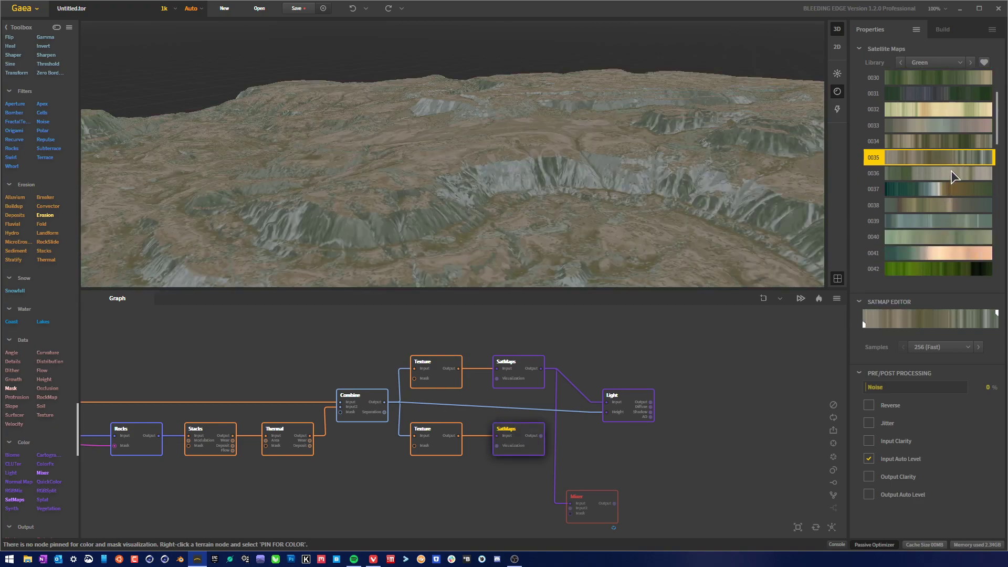
click(953, 174)
scroll(951, 173, down, 1)
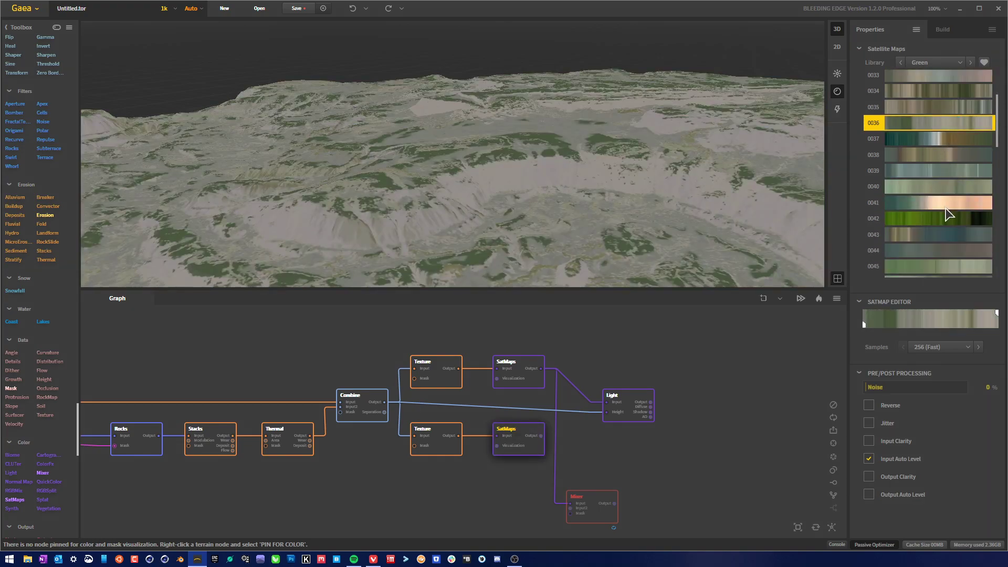
Try Green maps 0064 and 0073, settle on 0072 for the lower SatMaps node, and check it on the cliffs.
scroll(946, 210, down, 6)
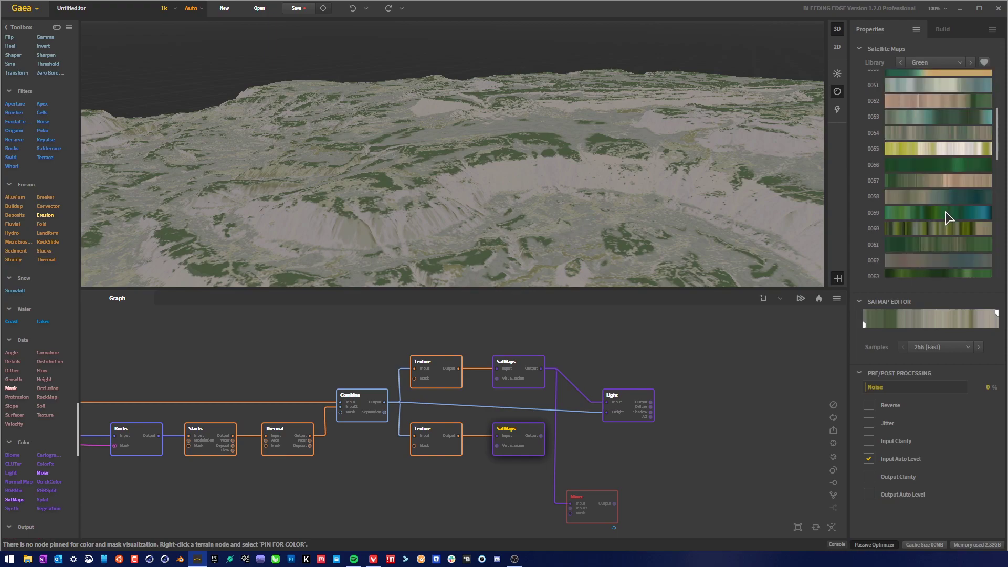
scroll(942, 205, down, 1)
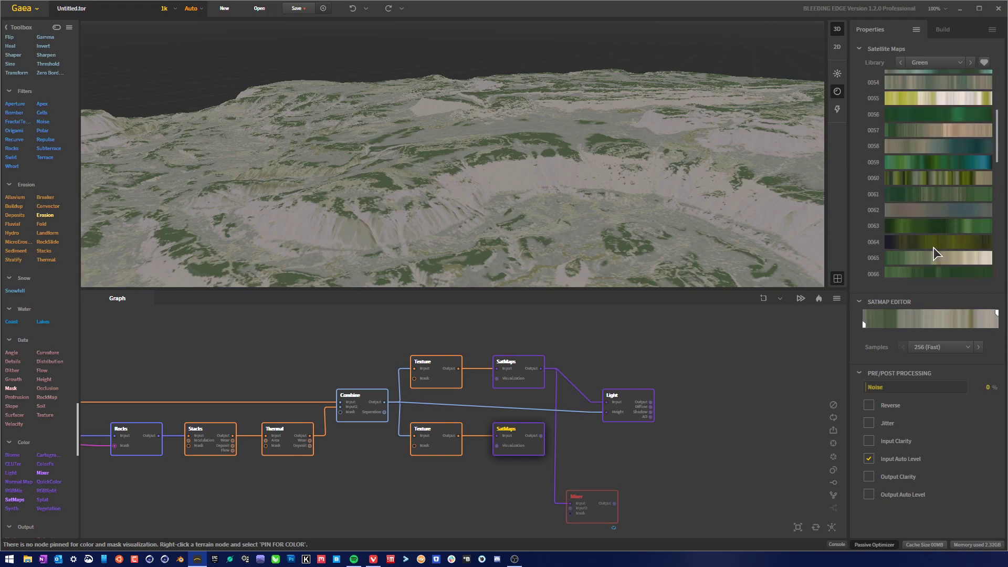
click(938, 244)
scroll(944, 190, down, 4)
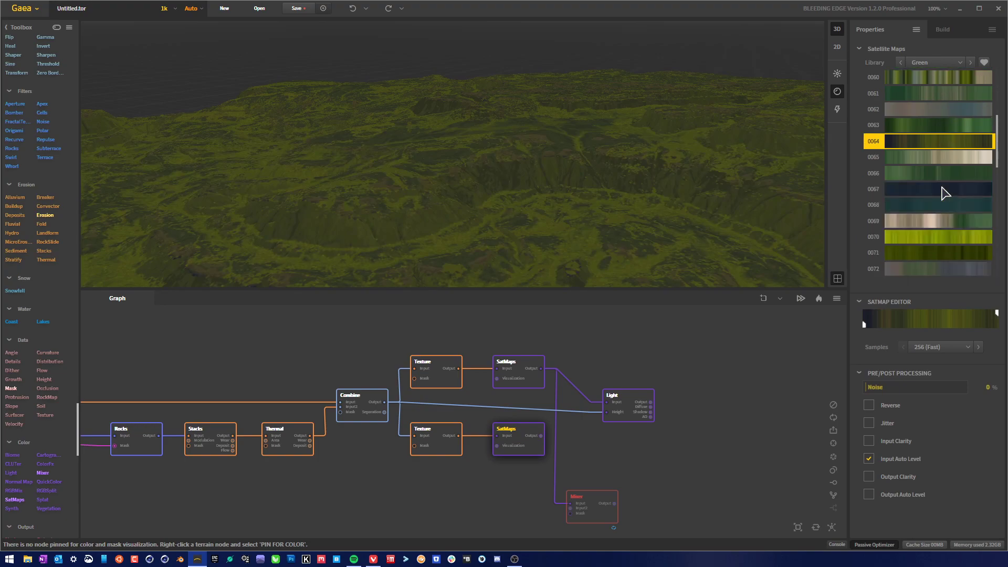
click(945, 210)
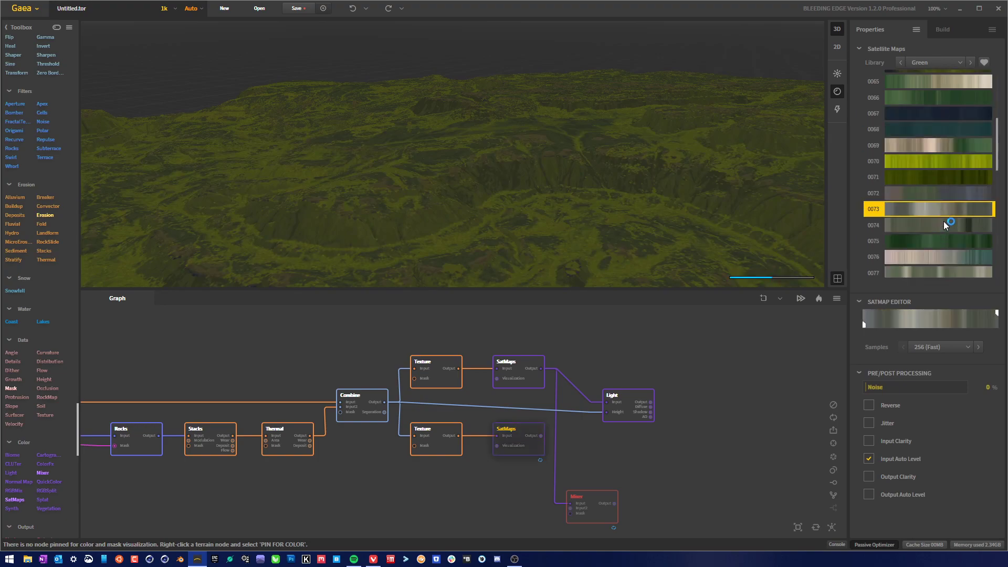
click(946, 198)
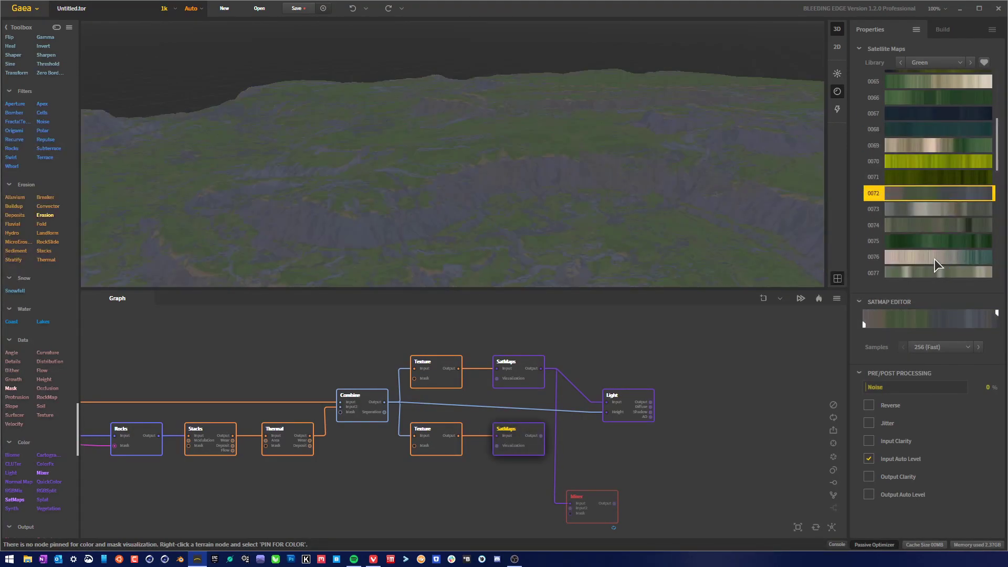
drag(593, 168, 547, 204)
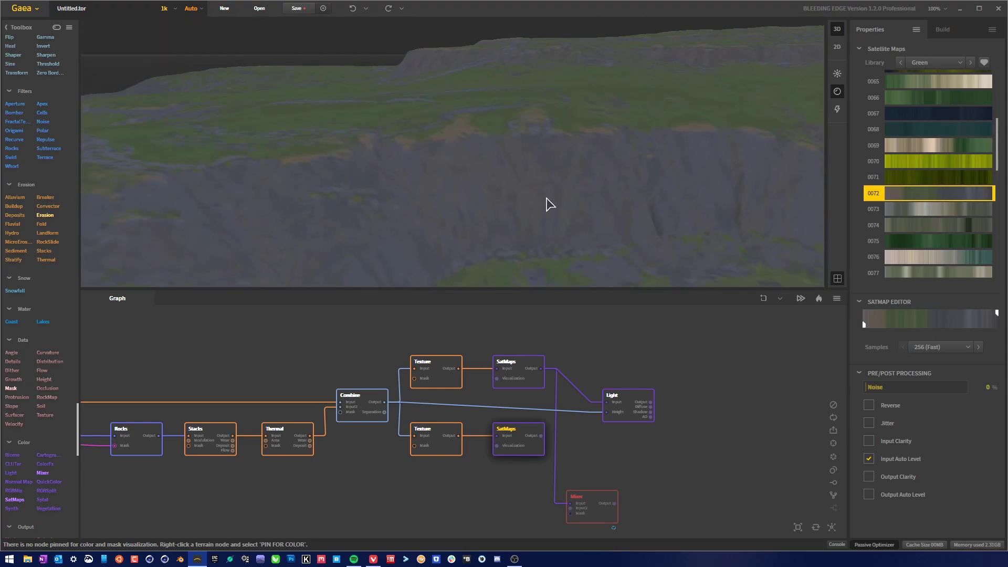
Connect the lower SatMaps output to the Light node's input and inspect the lit green terrain.
drag(539, 438, 606, 406)
drag(615, 483, 617, 475)
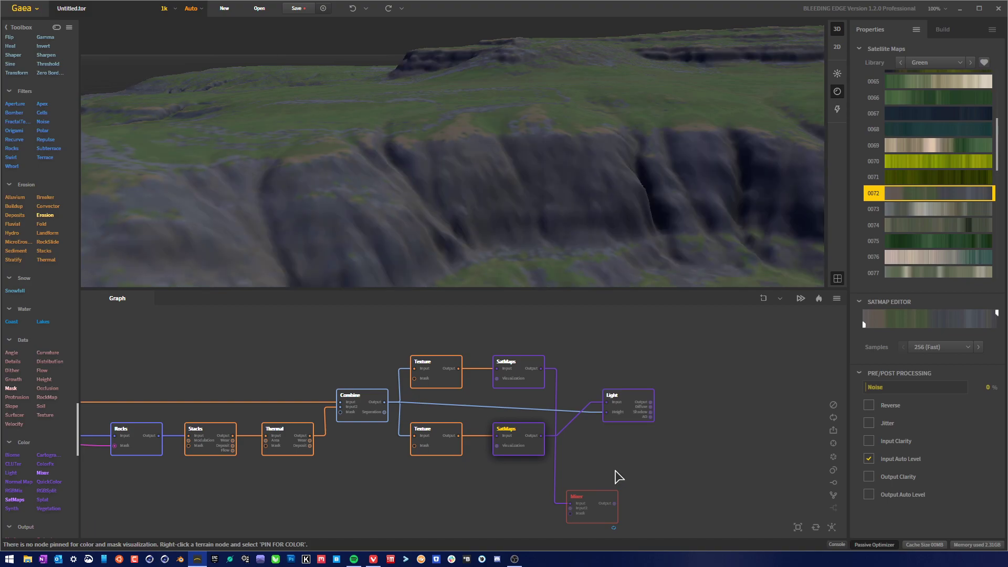
drag(620, 286, 589, 274)
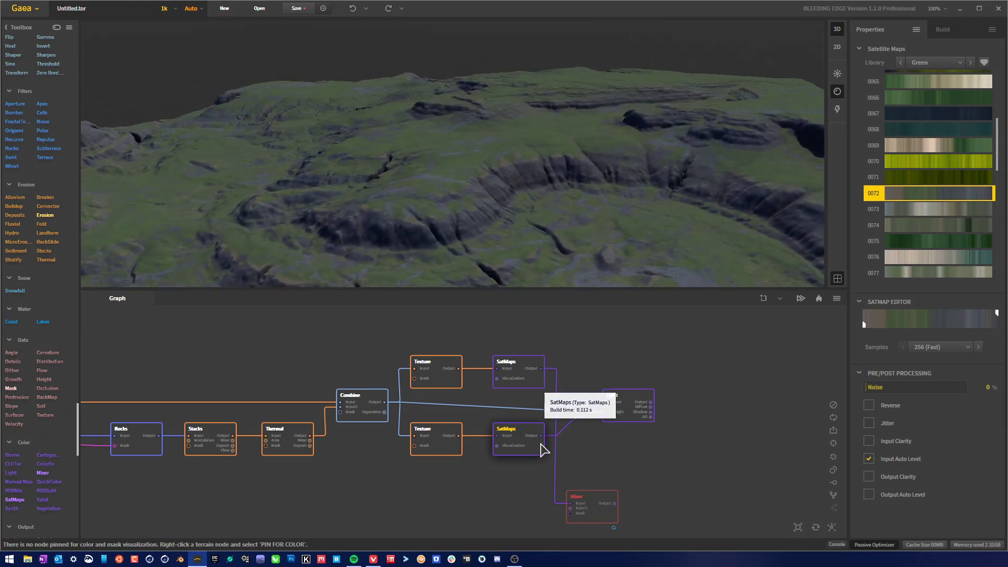
Swap the two Texture and SatMaps branches in the graph so the green branch sits above the rocky one.
drag(546, 388, 540, 506)
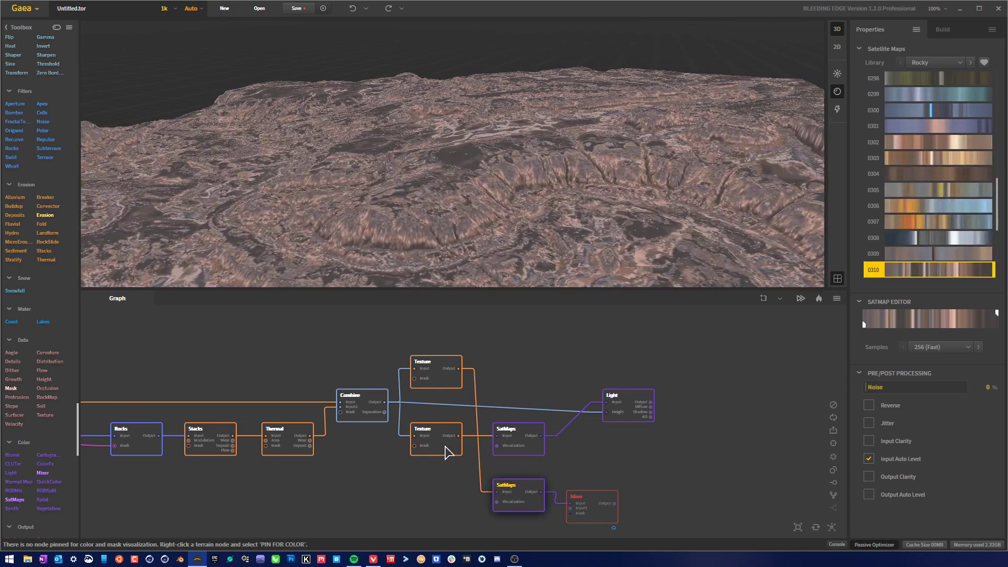
drag(445, 452, 450, 321)
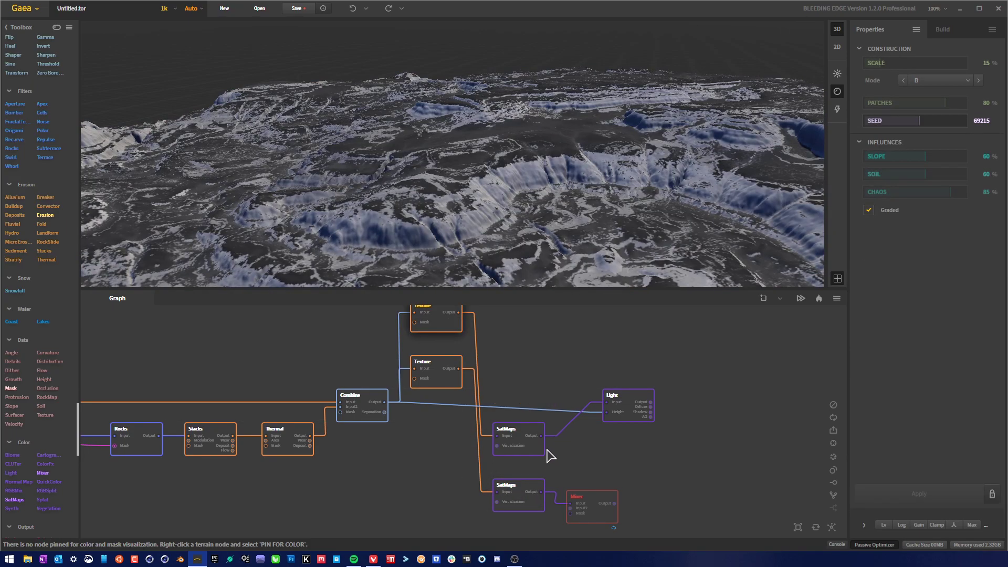
drag(544, 450, 540, 349)
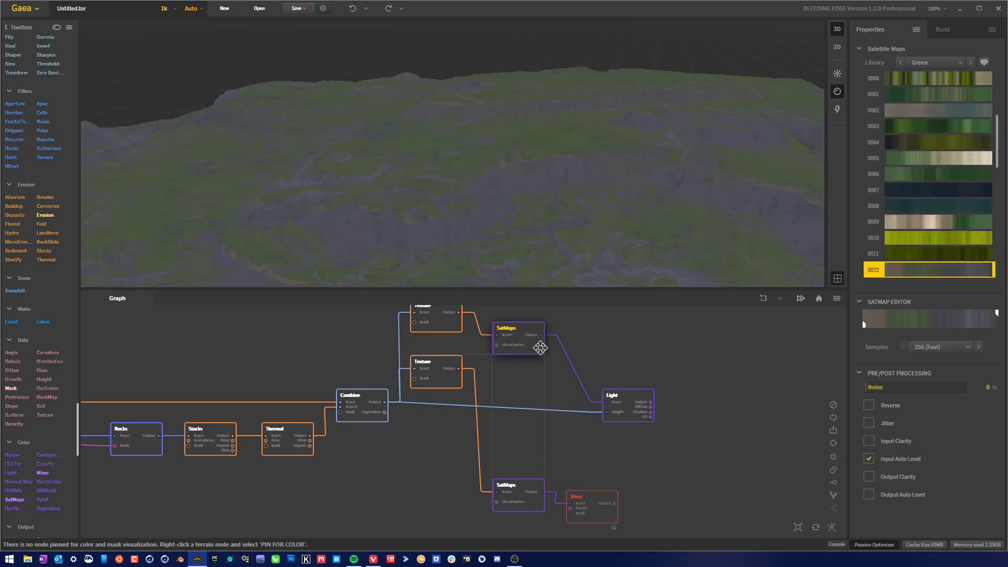
click(452, 454)
drag(448, 379, 448, 447)
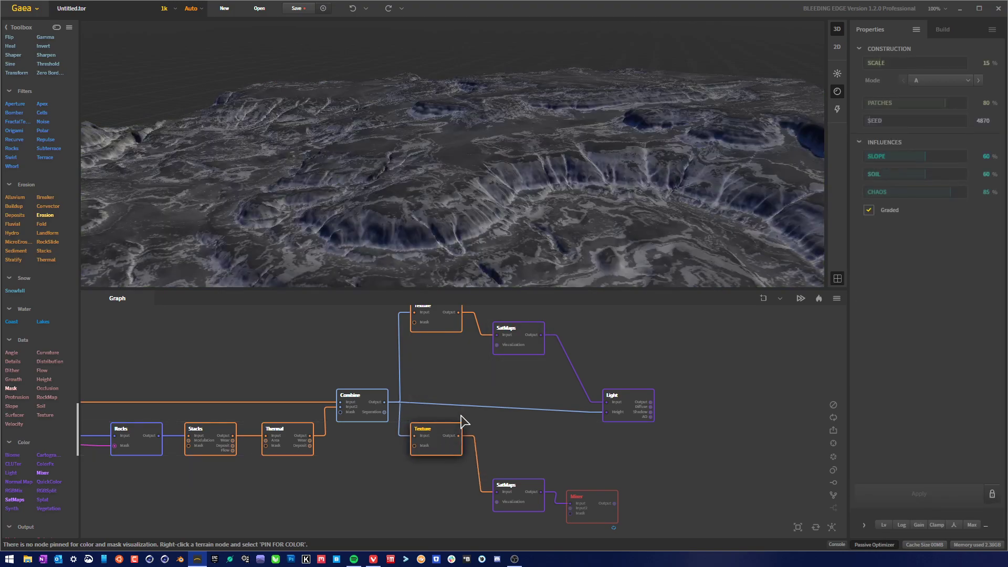
drag(437, 323, 437, 373)
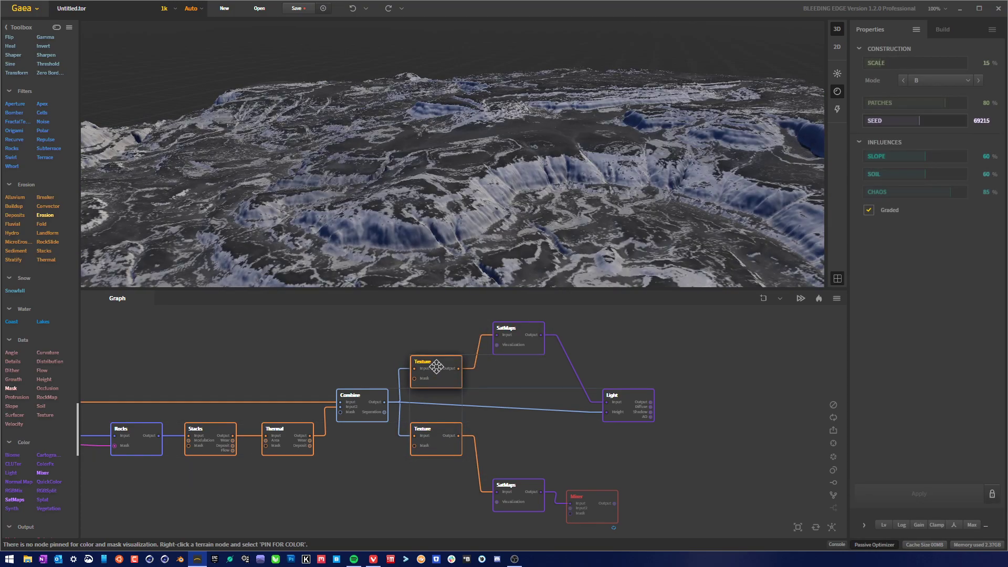
drag(531, 344, 524, 366)
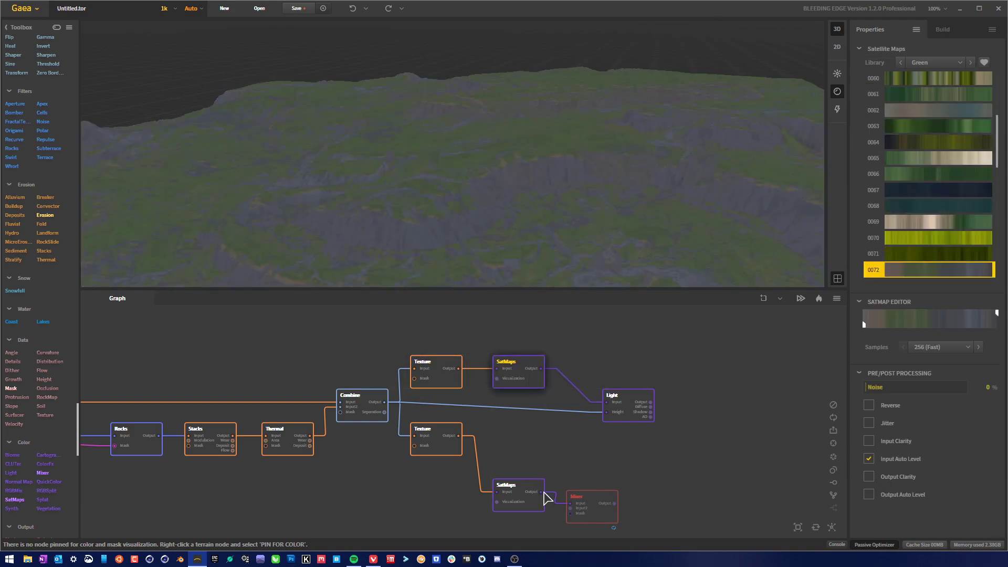
drag(523, 471, 522, 457)
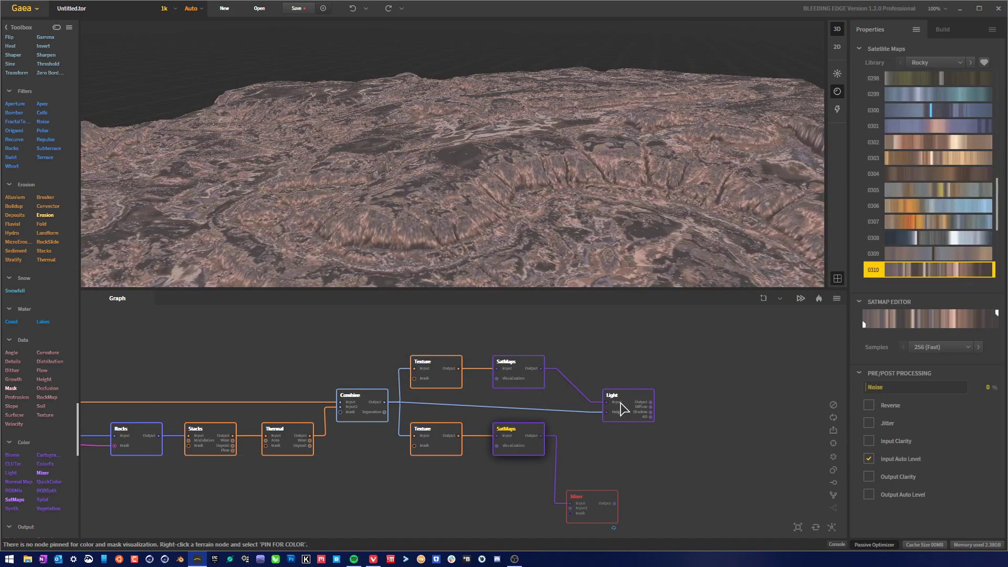
Compare the Light node's lit green terrain with the rocky colouring of the lower SatMaps node.
click(628, 404)
drag(603, 203, 538, 201)
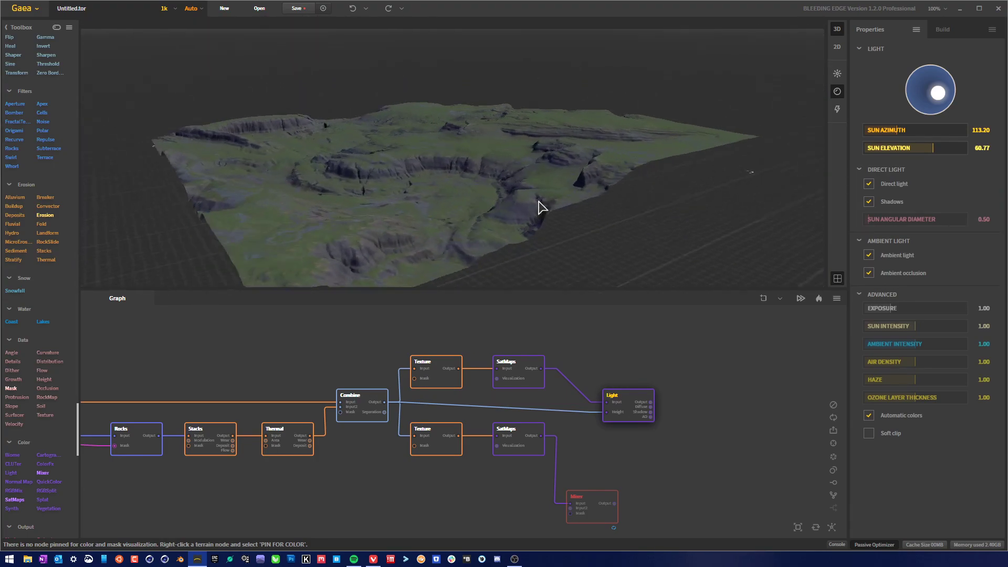
scroll(494, 195, up, 5)
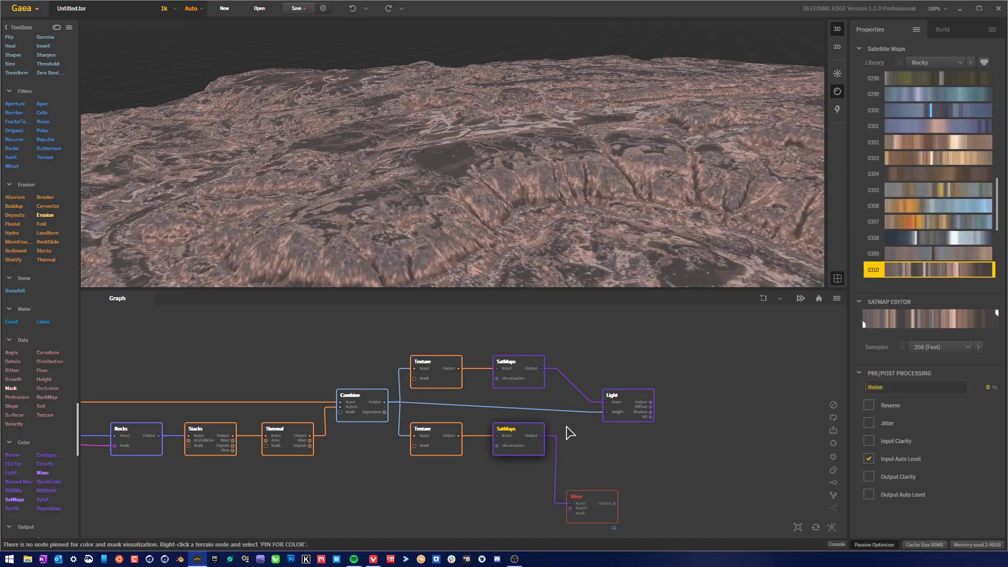
Move the Light node above the graph and place the Mixer node just beyond the two SatMaps nodes.
drag(611, 514, 624, 480)
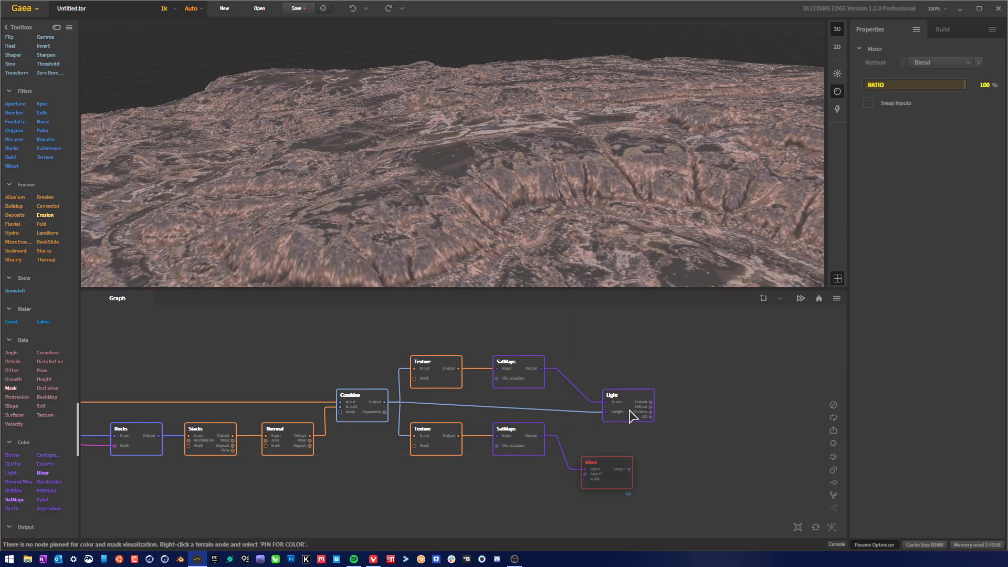
drag(633, 415, 664, 348)
drag(619, 460, 633, 392)
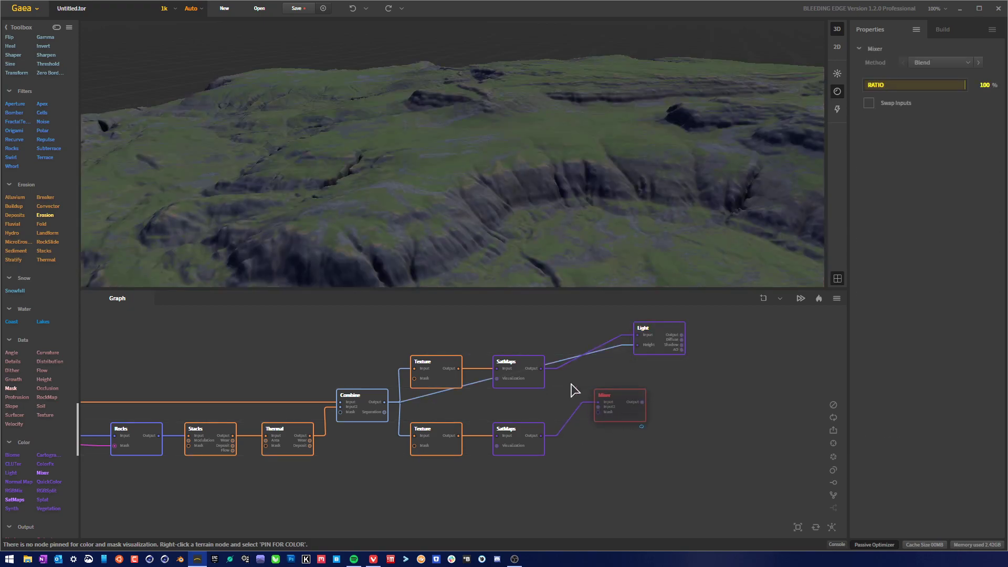
Wire the upper and lower SatMaps outputs into the Mixer's two inputs, mask it with the lower Texture output, and inspect the blend.
drag(541, 369, 598, 405)
drag(541, 436, 458, 435)
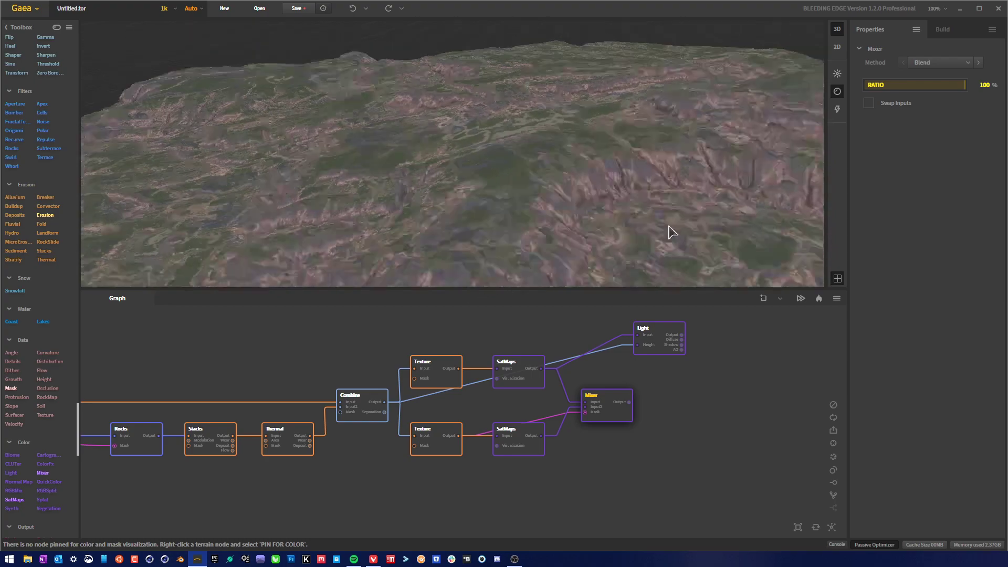
drag(669, 226, 532, 208)
scroll(571, 206, down, 3)
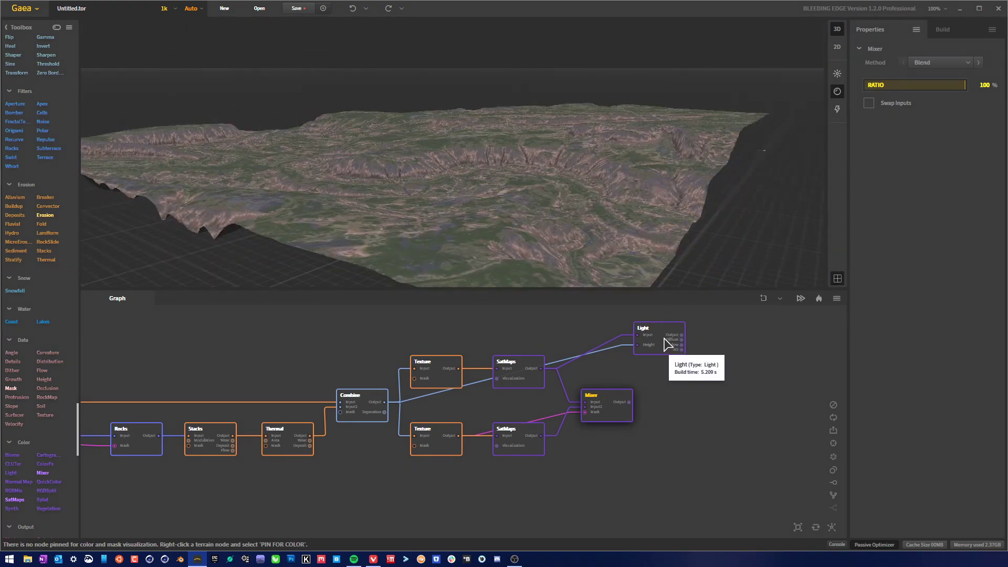
Move the Light node beyond the Mixer node, level with the upper SatMaps node.
drag(671, 342, 687, 389)
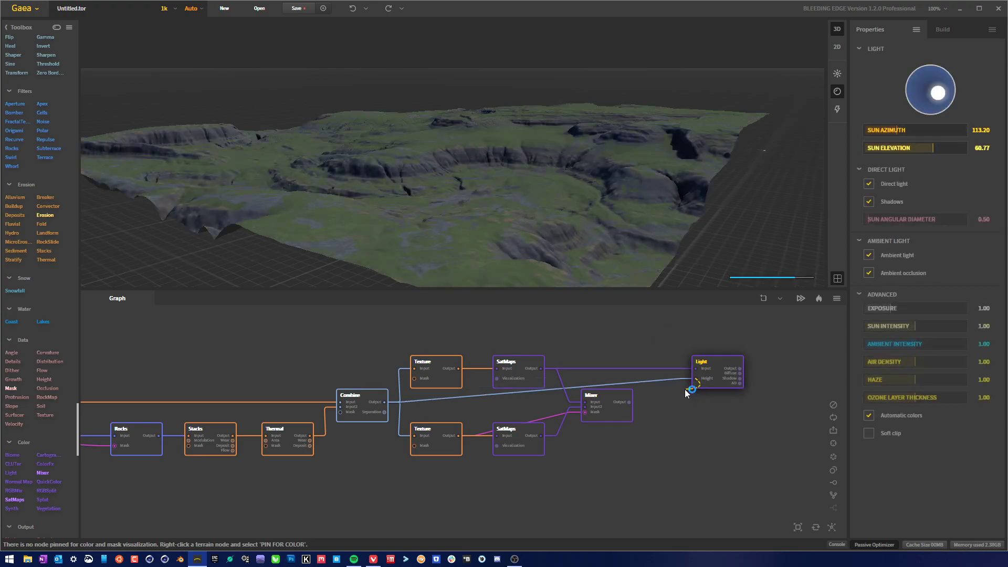
click(713, 461)
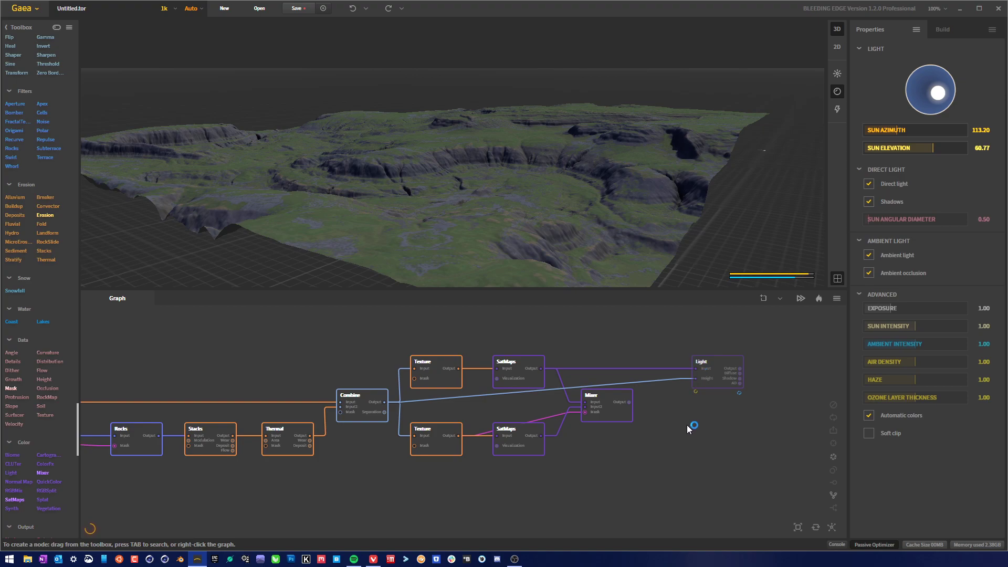
Feed the Mixer output into the Light node's input and examine the lit, blended colouring on the cliffs and plateau.
drag(696, 370, 630, 402)
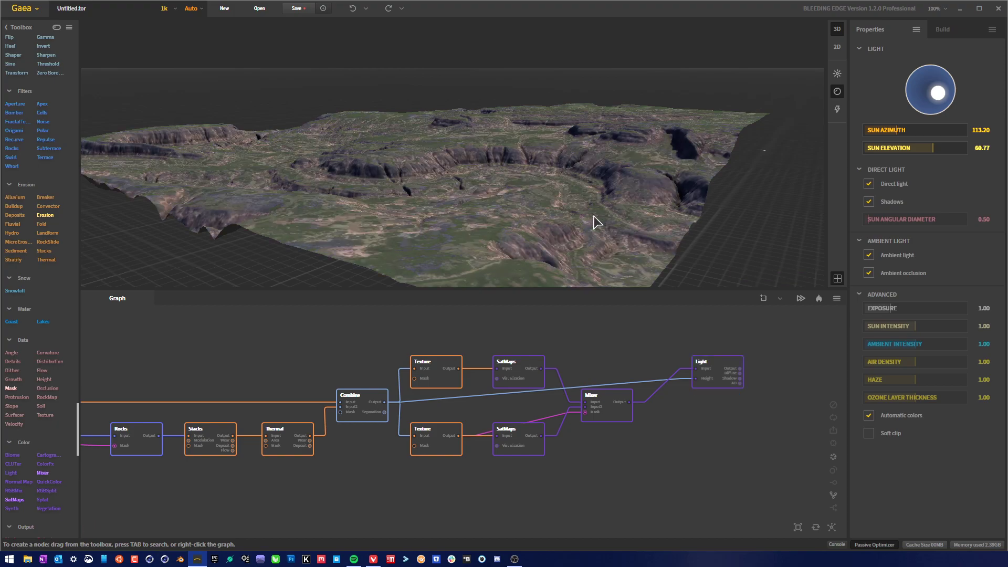
drag(529, 228, 461, 213)
scroll(550, 204, up, 3)
drag(260, 215, 471, 267)
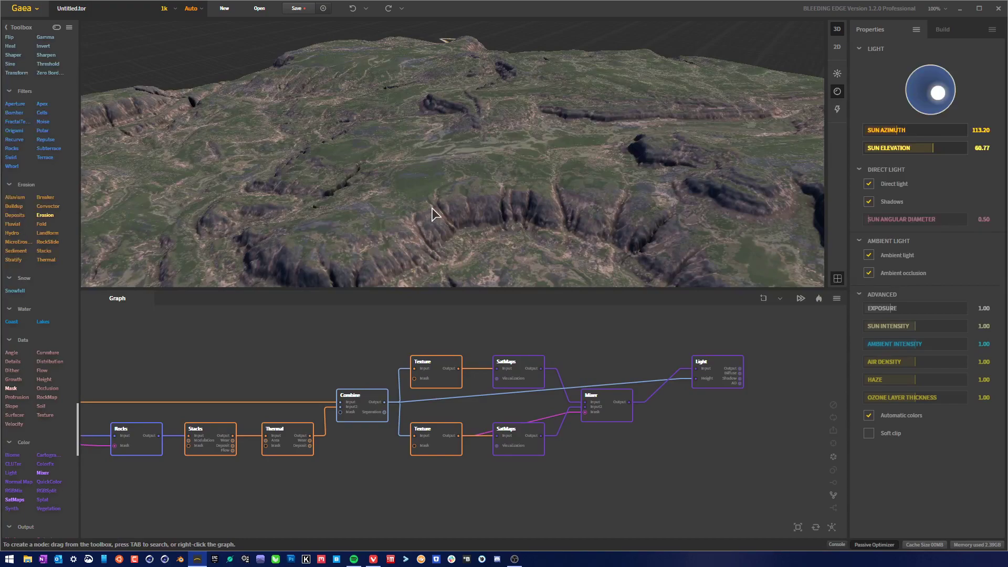
drag(430, 184, 554, 172)
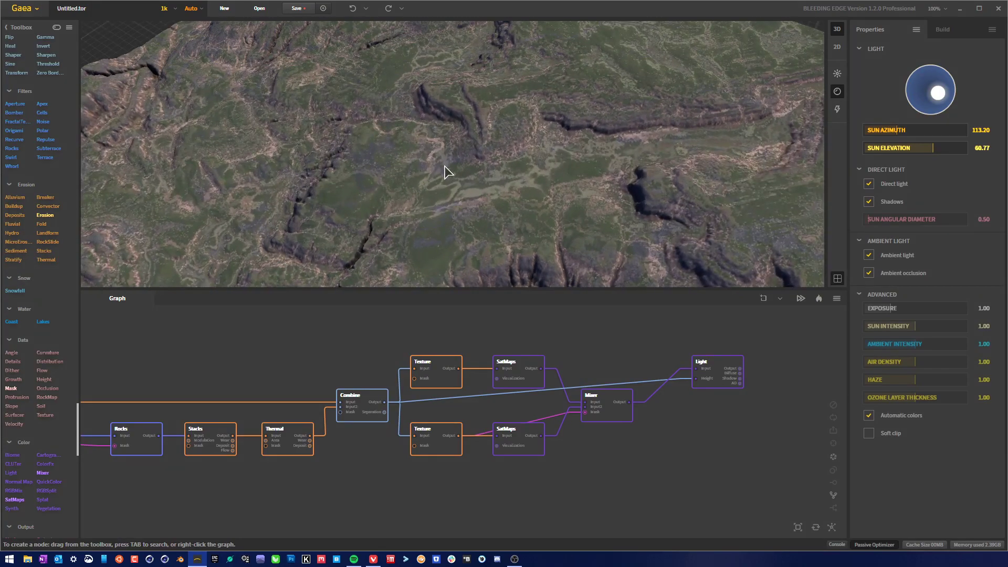
drag(445, 172, 663, 230)
drag(755, 241, 560, 254)
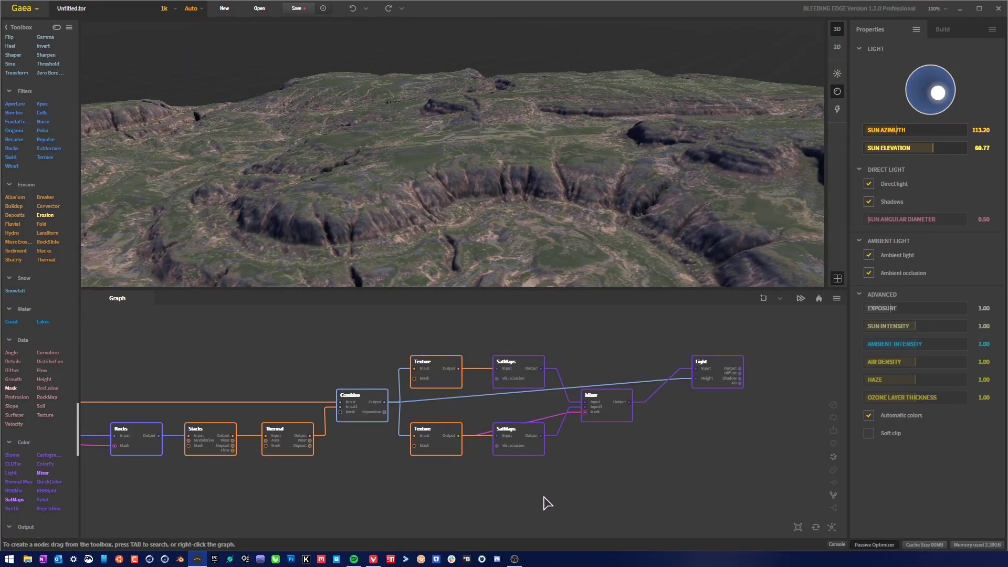
Add a Protrusion node below the lower Texture node, fed by the output of the second Combine node.
middle_drag(543, 503, 591, 488)
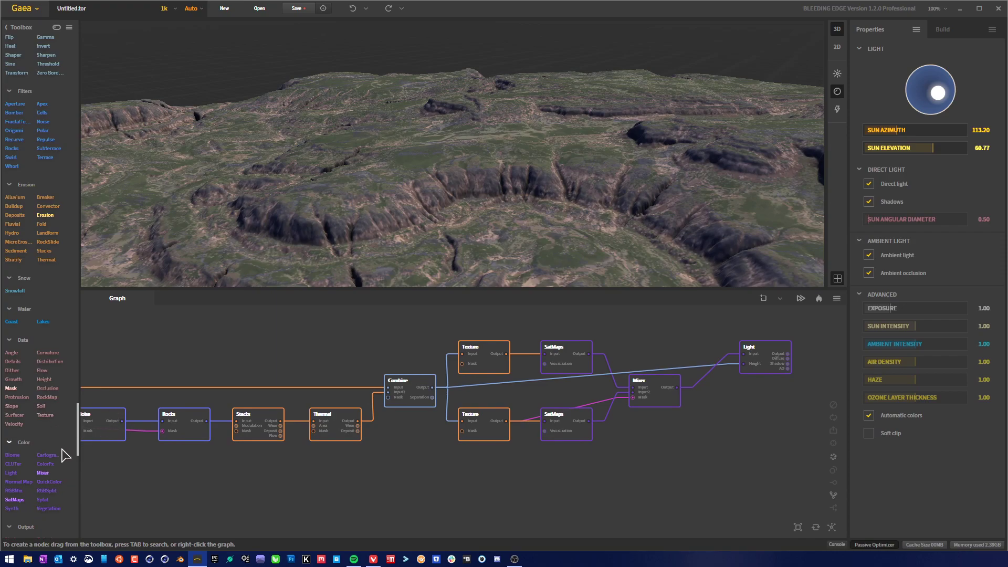
scroll(48, 472, down, 1)
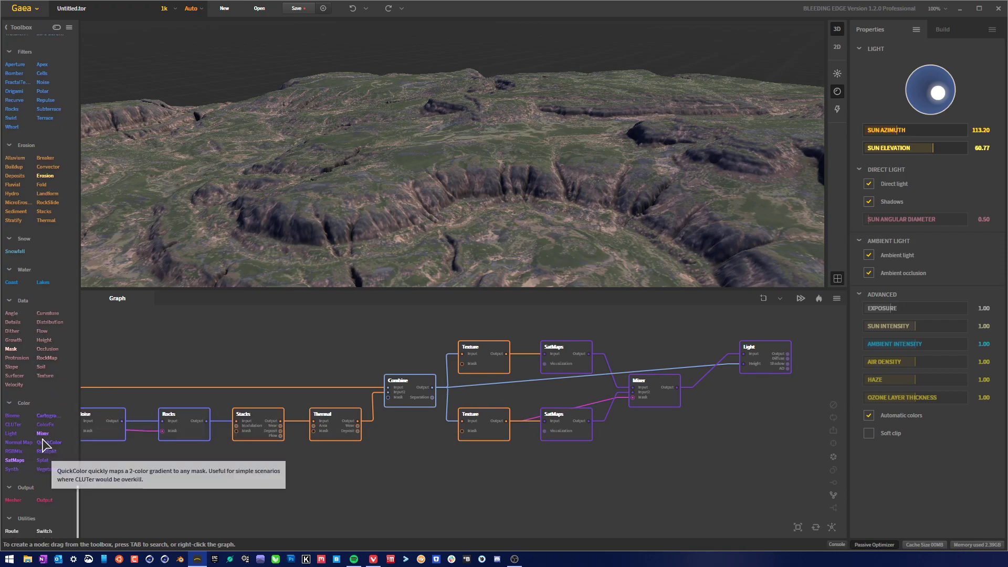
drag(18, 358, 432, 387)
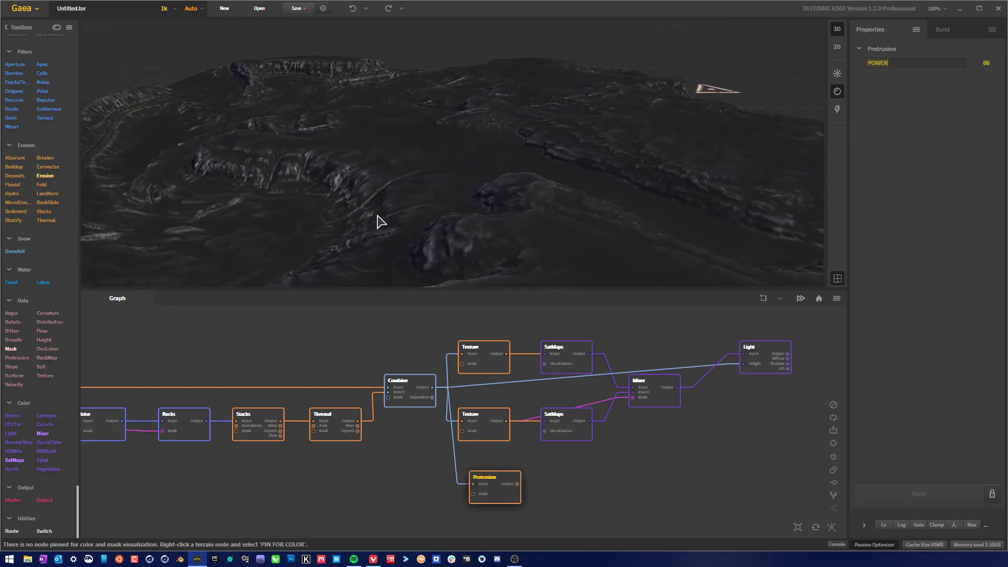
Examine the Protrusion mask across the whole terrain and up close on the cliff edges.
drag(564, 194, 574, 148)
scroll(546, 152, down, 5)
drag(421, 182, 485, 171)
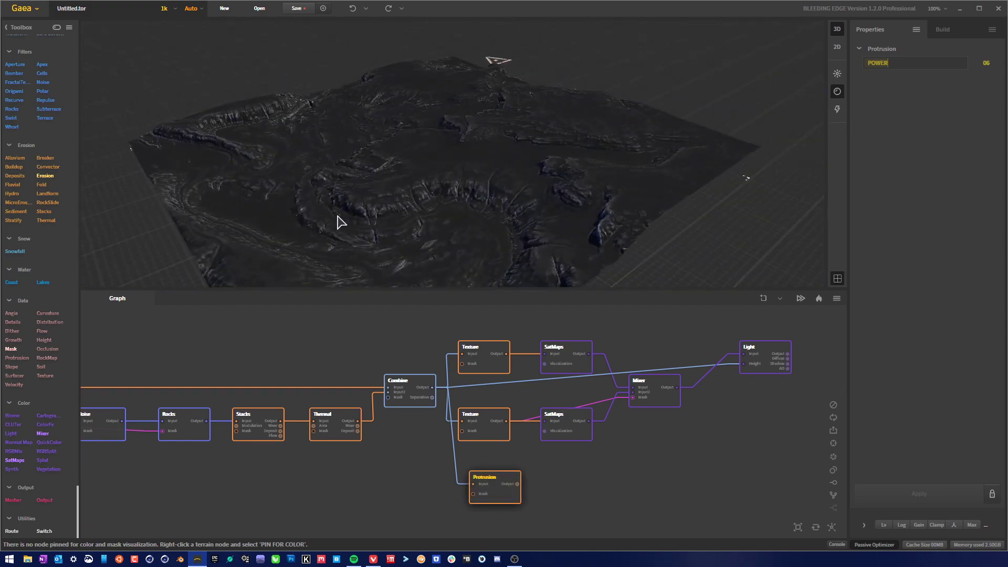
drag(318, 173, 494, 219)
scroll(534, 198, up, 5)
scroll(430, 206, up, 4)
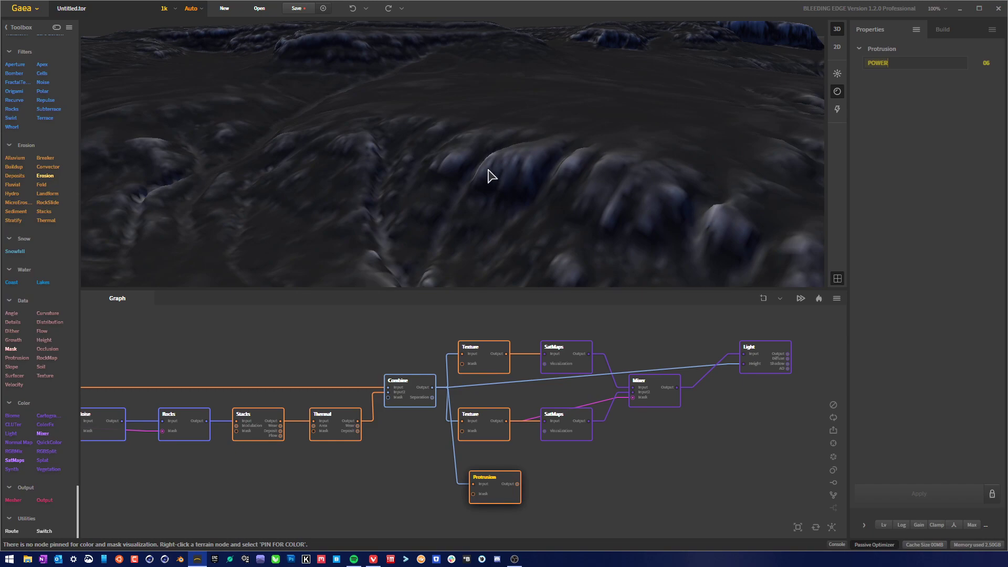
drag(713, 213, 635, 218)
scroll(615, 237, down, 4)
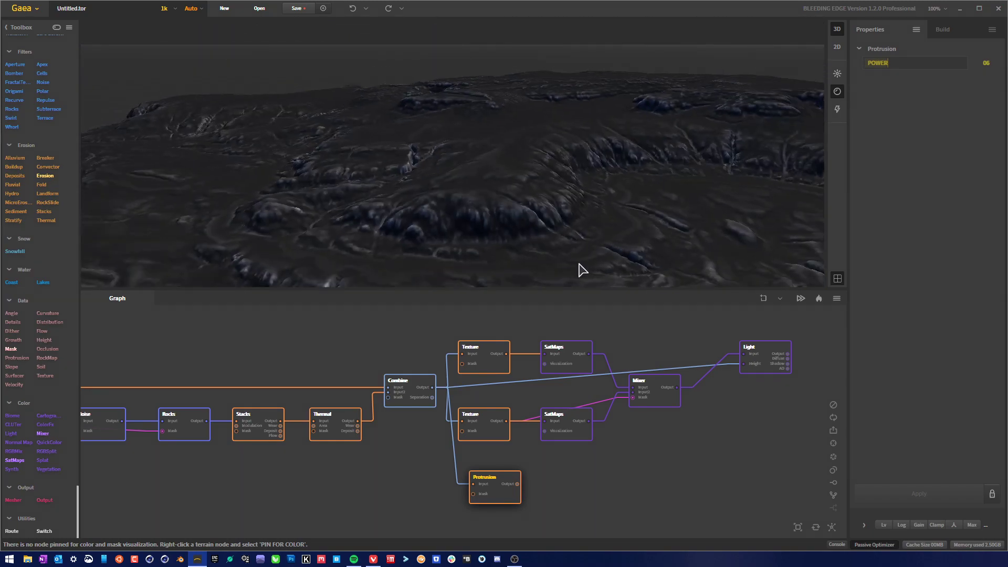
Align the Protrusion node beneath the Texture nodes and attach a SatMaps node to its output, beneath the other SatMaps.
drag(485, 484, 596, 493)
click(622, 476)
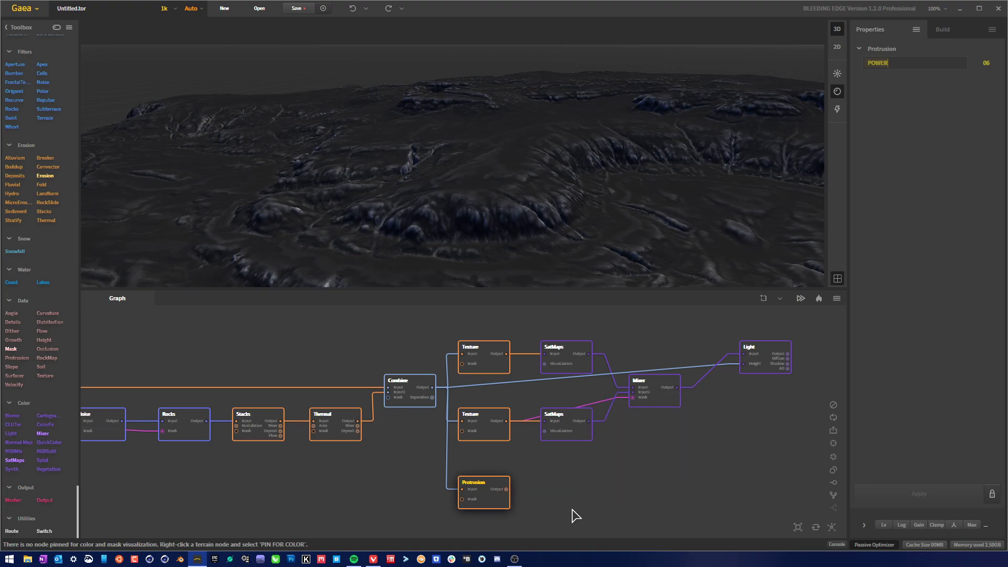
drag(588, 499, 565, 499)
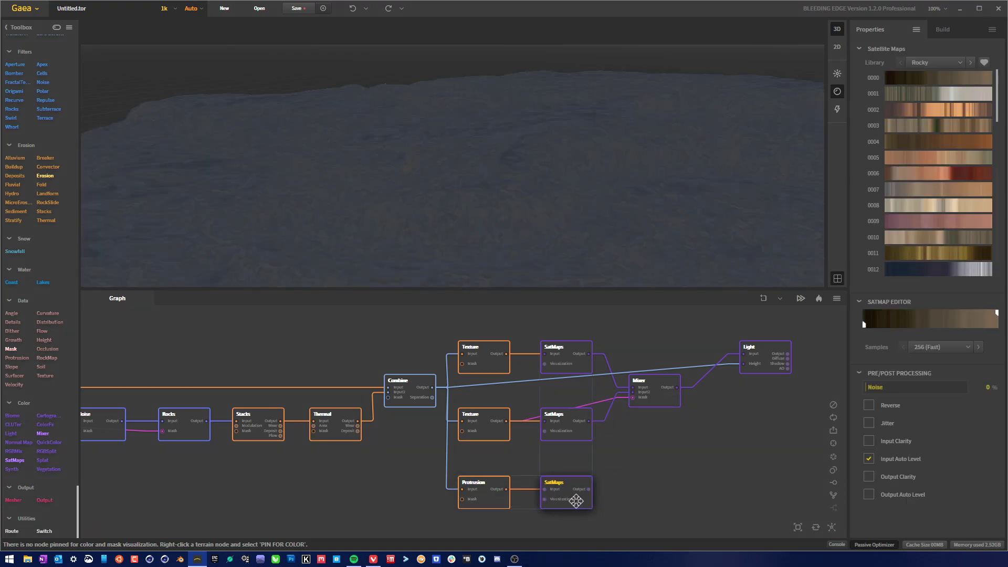
Duplicate the Mixer node, place the copy below the original, and connect the original Mixer's output to the copy's first input.
click(674, 409)
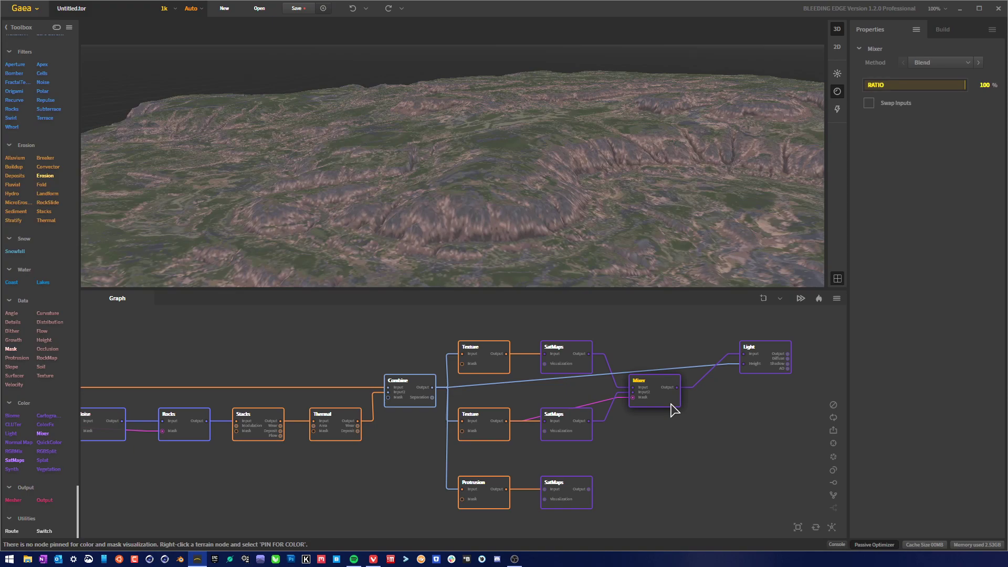
key(ctrl+d)
drag(712, 453, 672, 497)
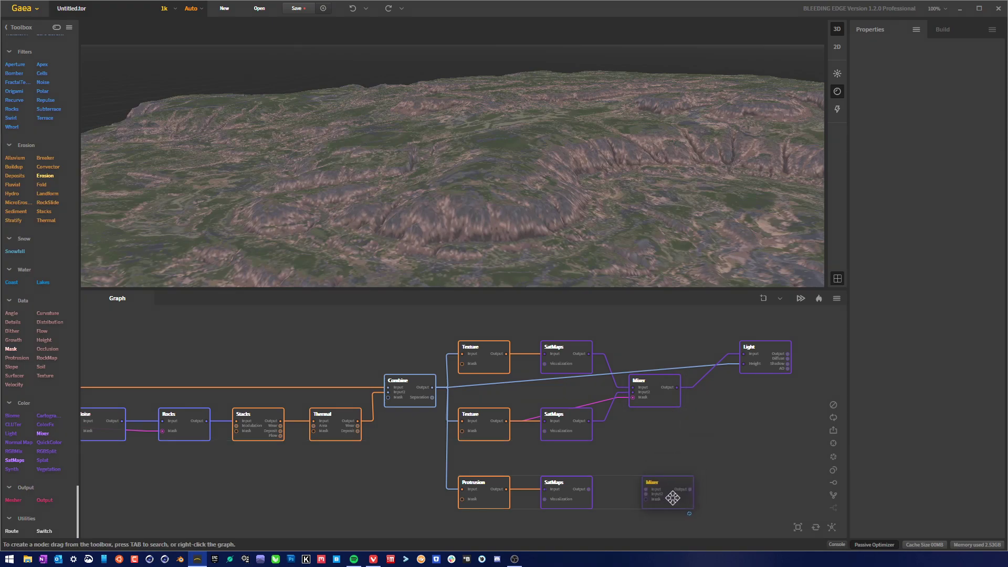
drag(677, 388, 715, 473)
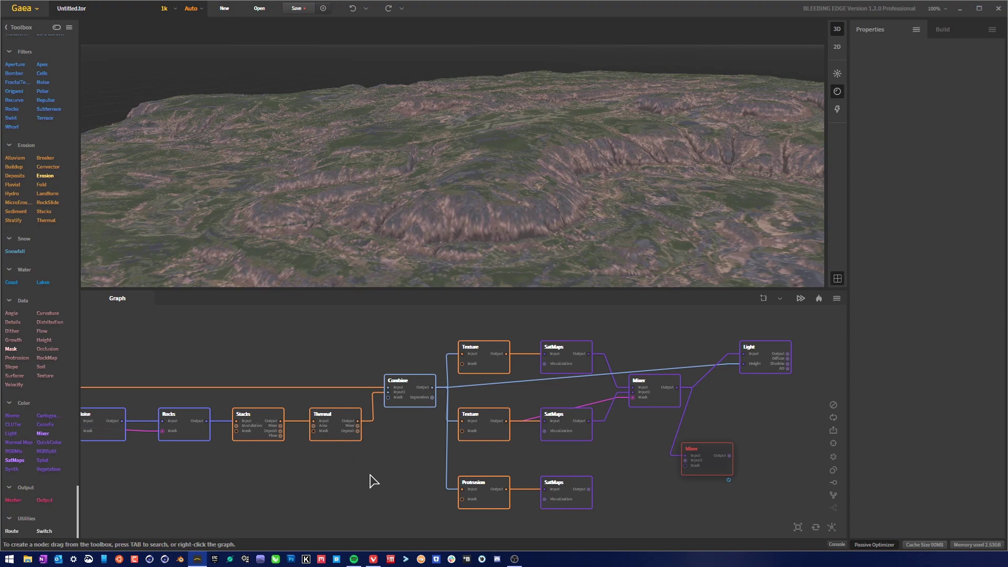
Review the node graph from the Igneous node through the erosion chain to the Texture, Protrusion, SatMaps and Mixer colour branches.
scroll(488, 461, down, 5)
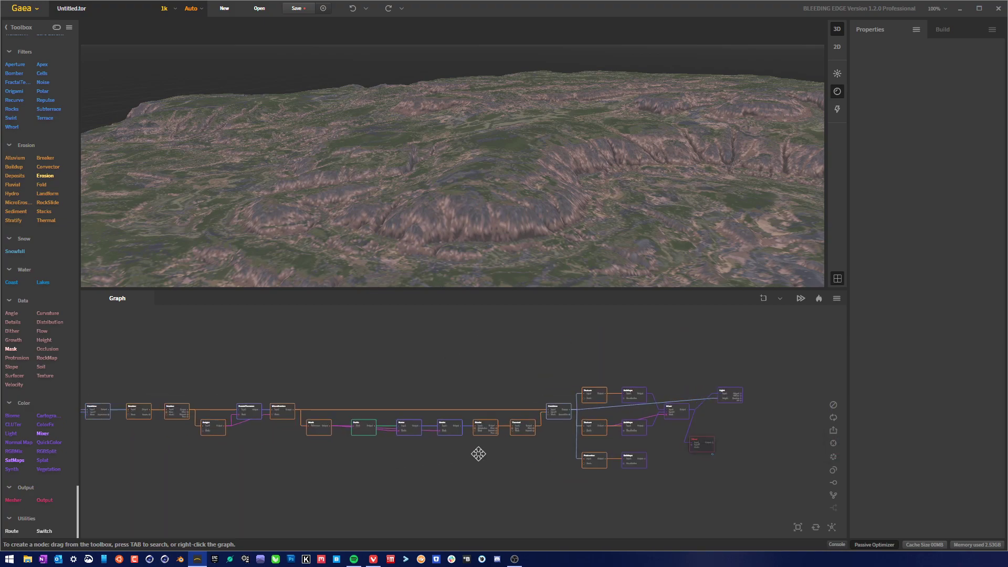
scroll(525, 452, up, 1)
scroll(225, 466, up, 3)
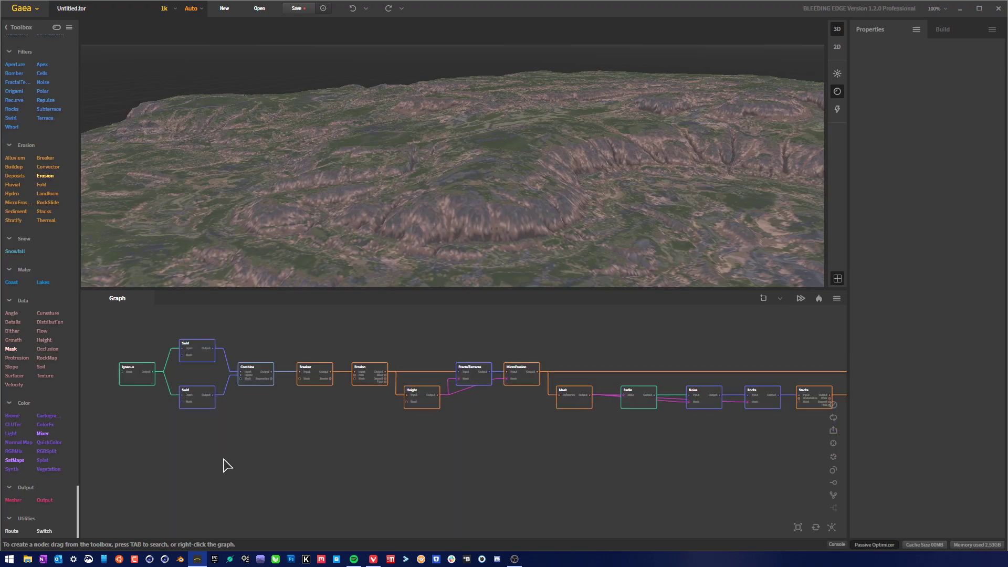
scroll(223, 458, down, 1)
middle_drag(616, 465, 341, 472)
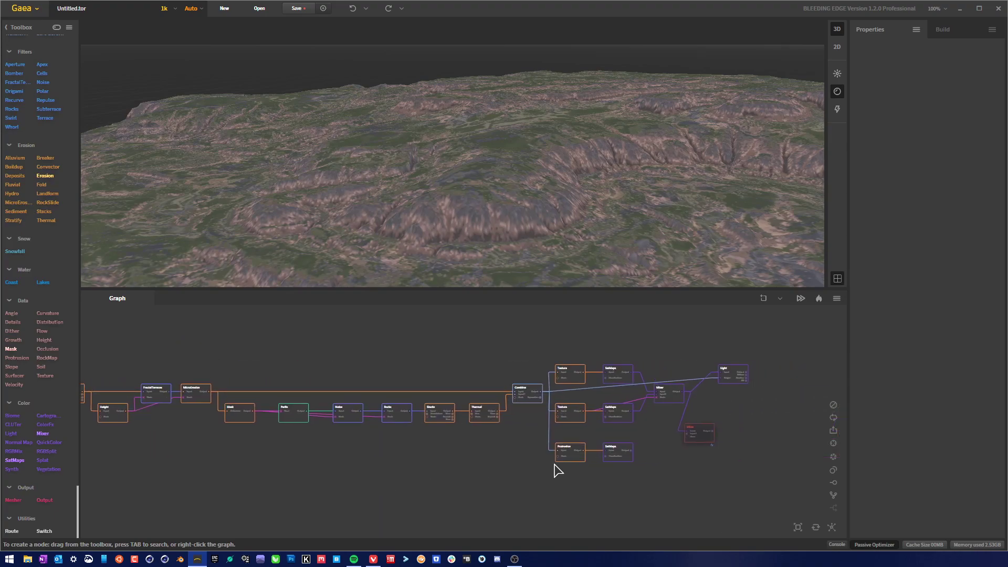
scroll(546, 467, up, 2)
scroll(498, 466, down, 2)
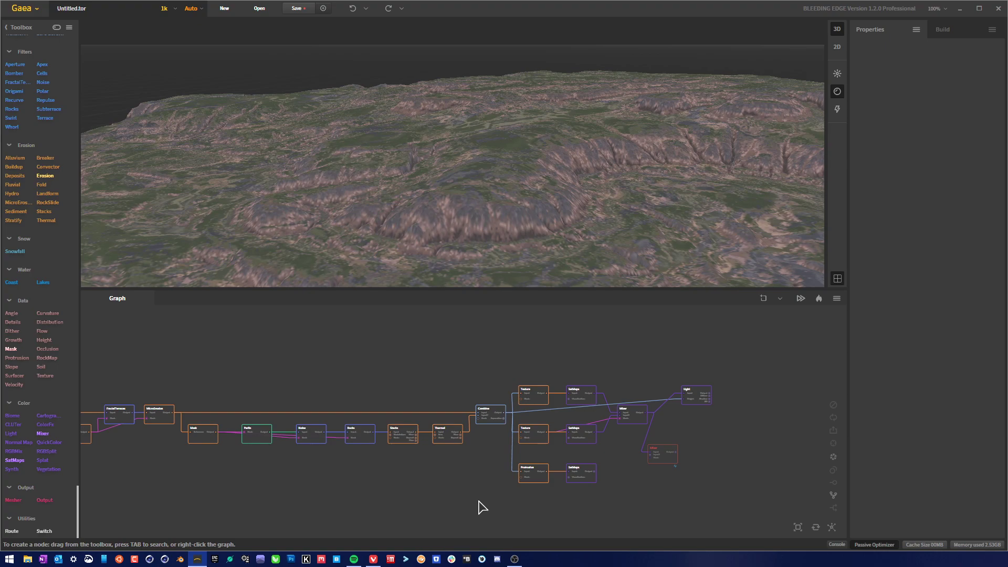
drag(510, 500, 717, 365)
mouse_move(539, 439)
mouse_down()
mouse_move(540, 410)
mouse_move(540, 420)
mouse_up()
scroll(540, 421, up, 3)
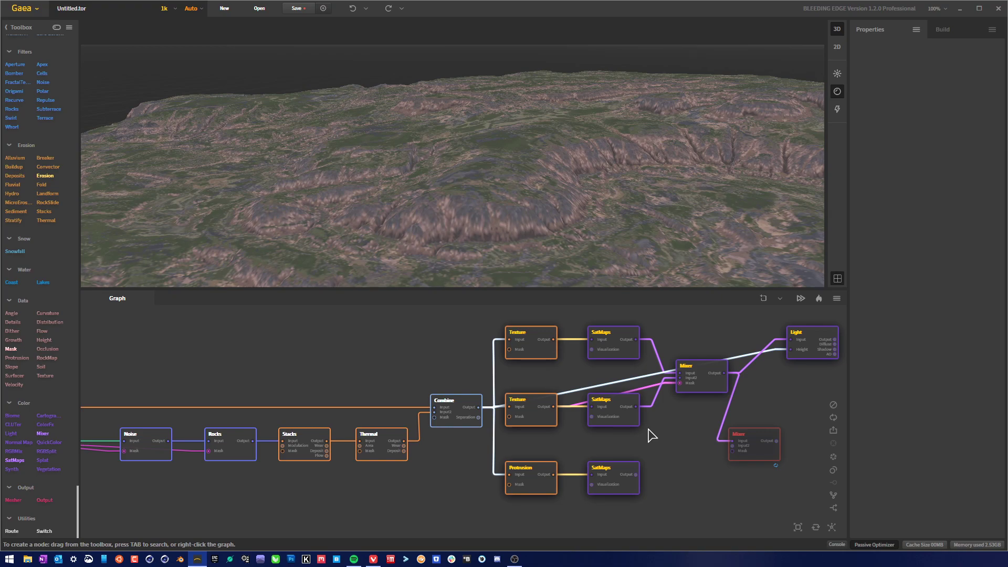
click(690, 503)
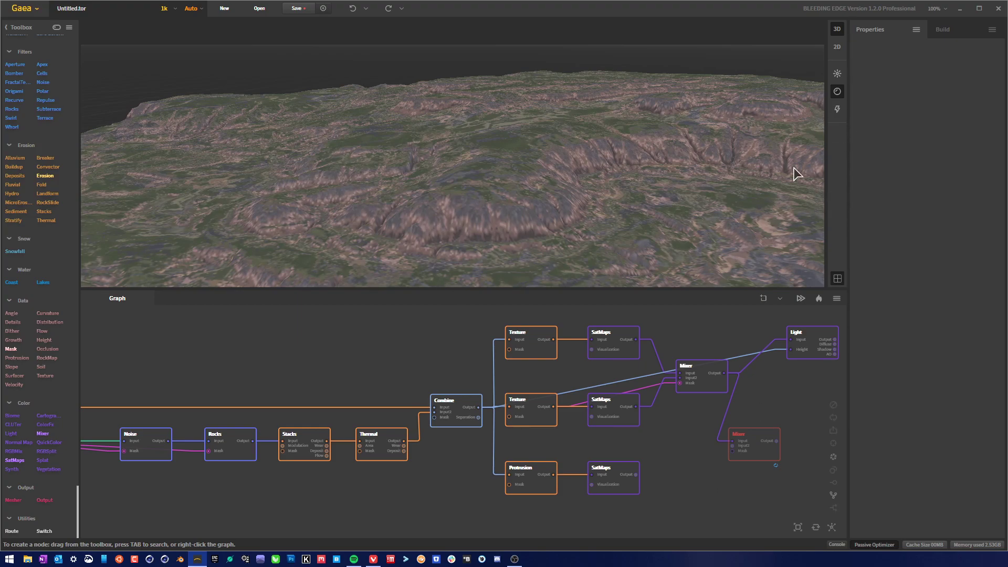
Look over the viewport's light settings, its quick display options and the preview resolution choices.
click(842, 75)
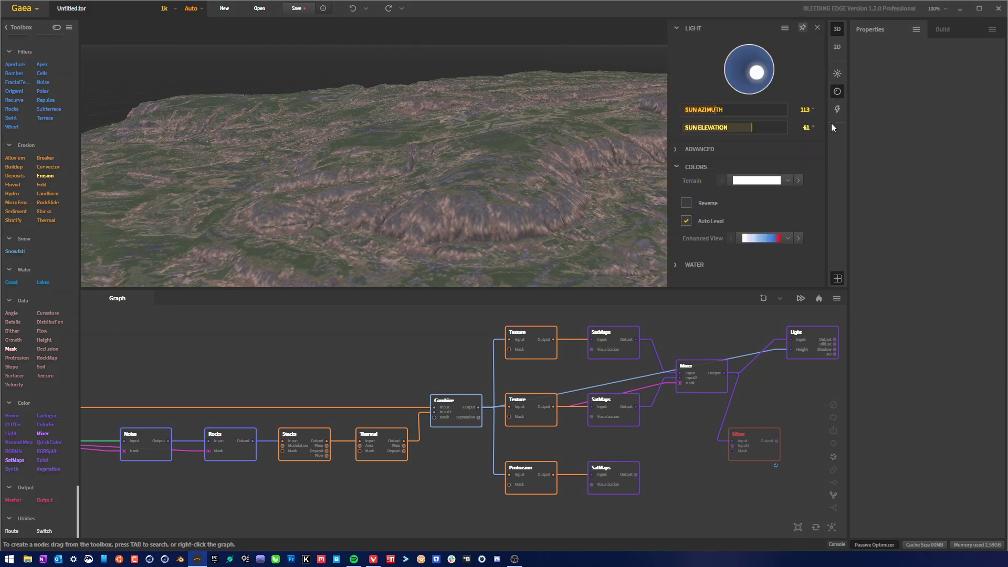
click(838, 111)
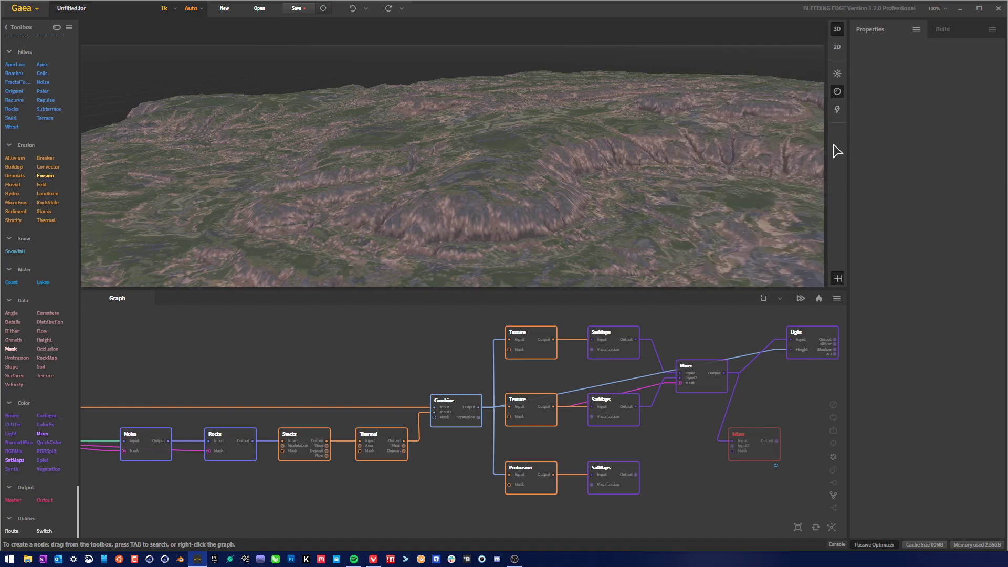
click(837, 112)
click(174, 10)
Save the terrain to the Desktop as gfthjty in the Gaea Terrain (*.tor) format.
click(294, 9)
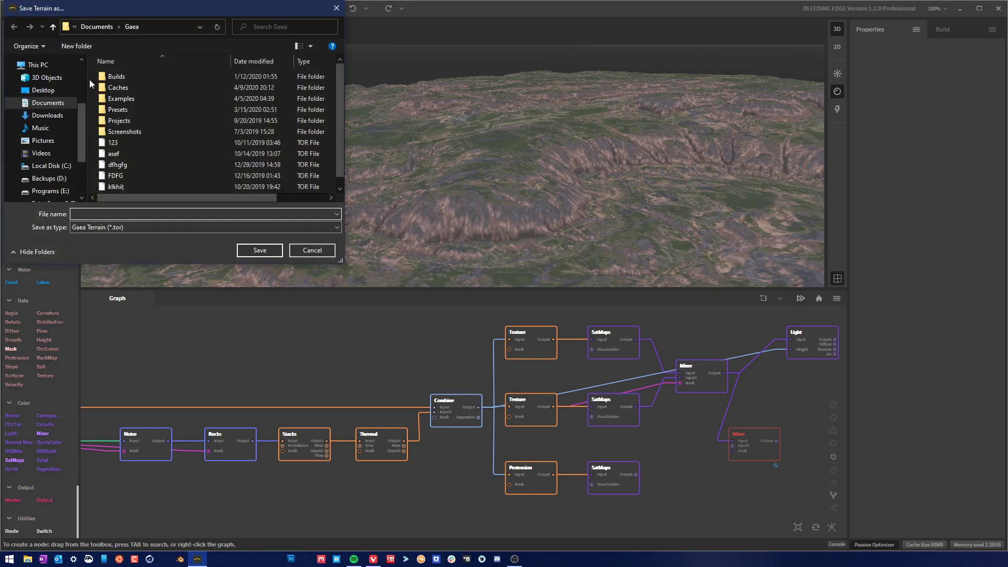
click(47, 91)
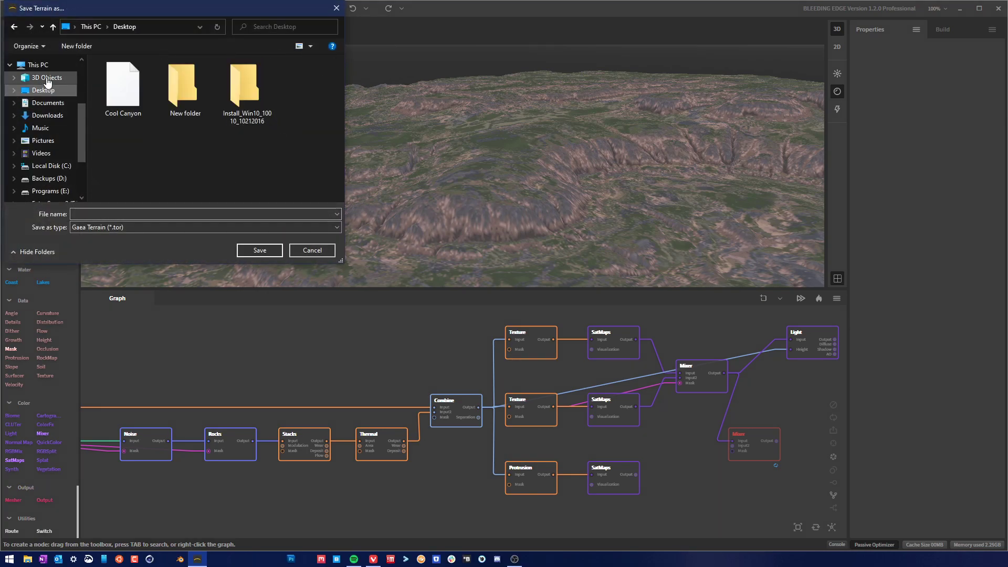
click(231, 215)
click(259, 250)
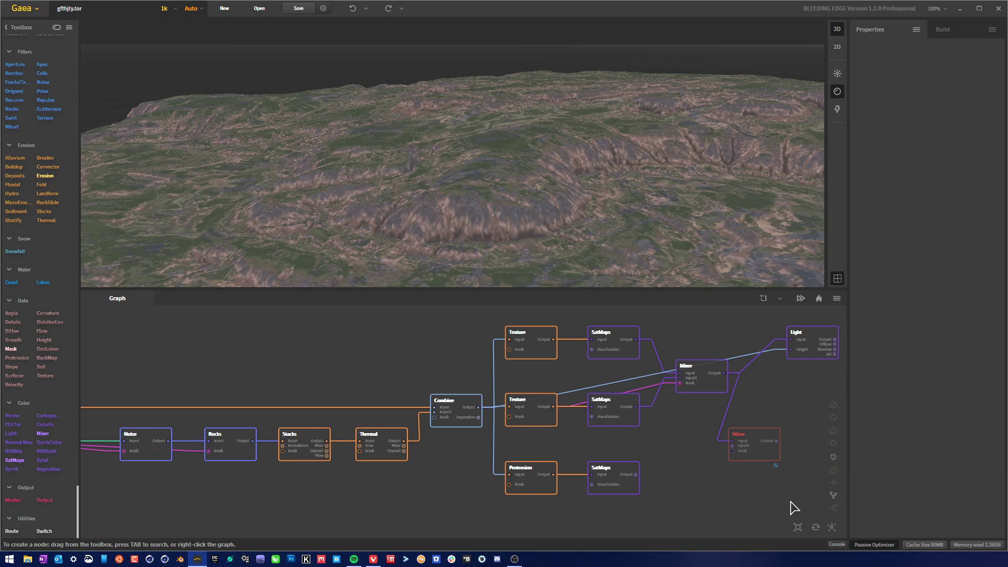
Review the Water and Advanced sections of the viewport light settings.
click(837, 82)
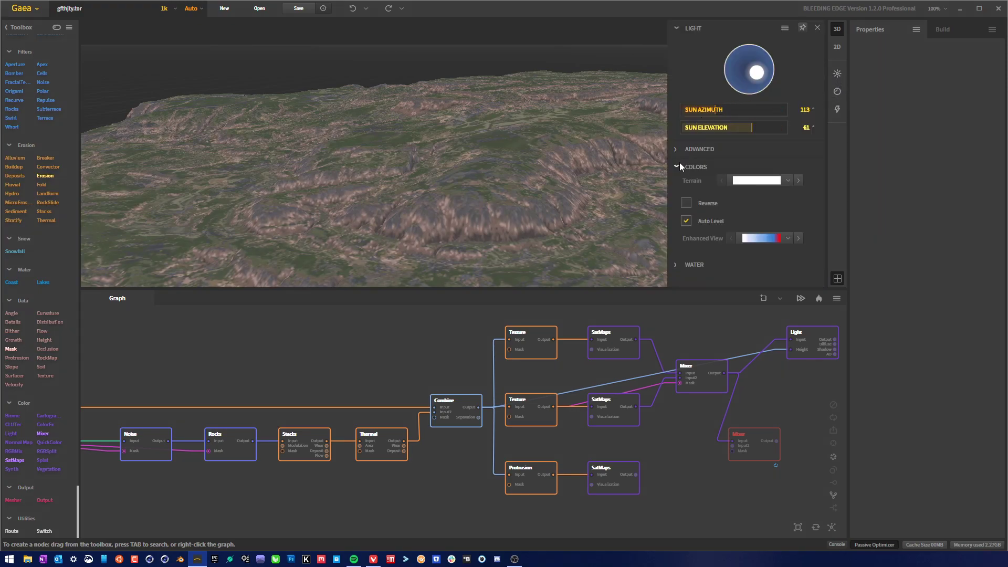
click(679, 266)
scroll(748, 250, down, 1)
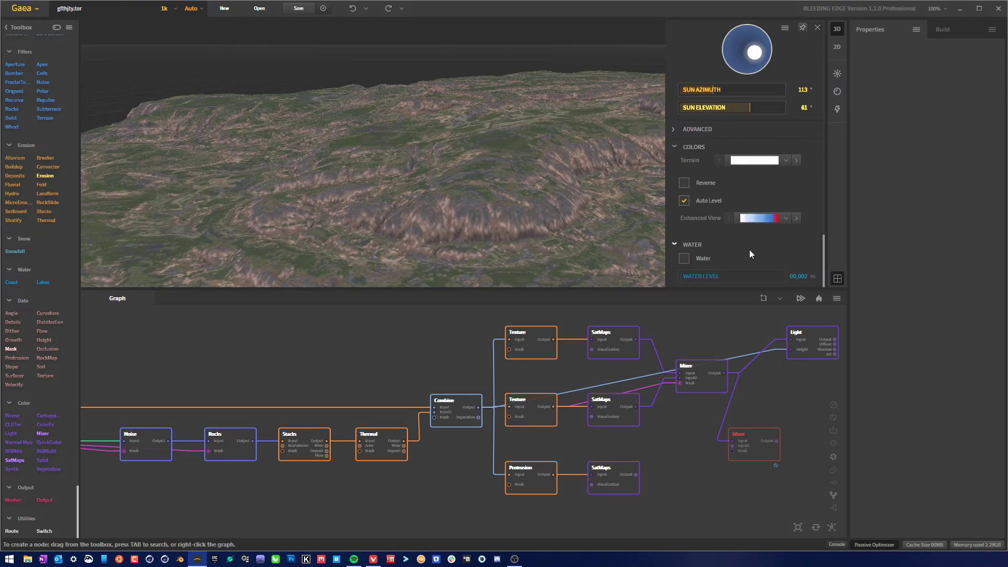
click(674, 129)
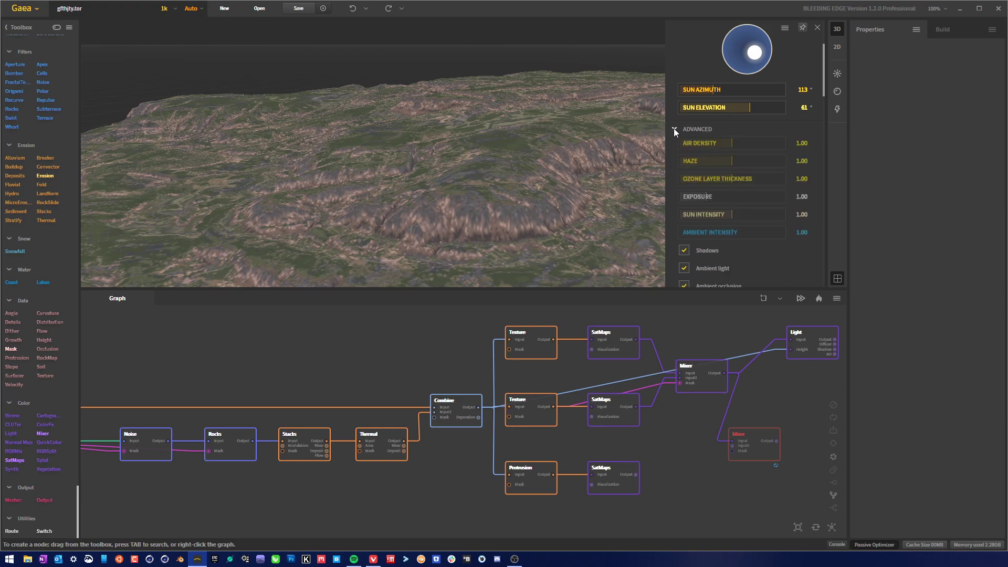
scroll(776, 207, down, 5)
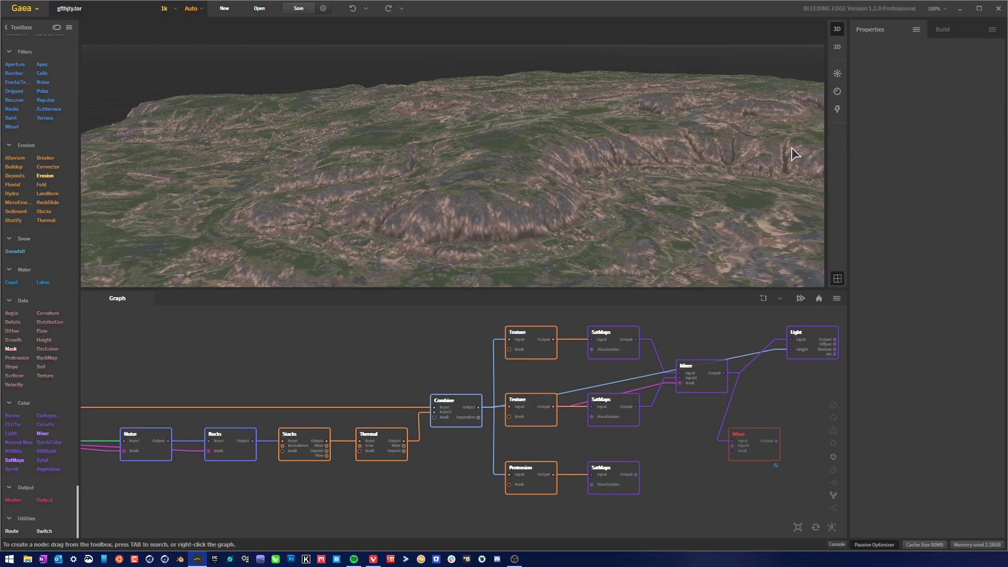
Look through the application's file and export commands and the graph's import, snapping and screenshot options.
click(35, 9)
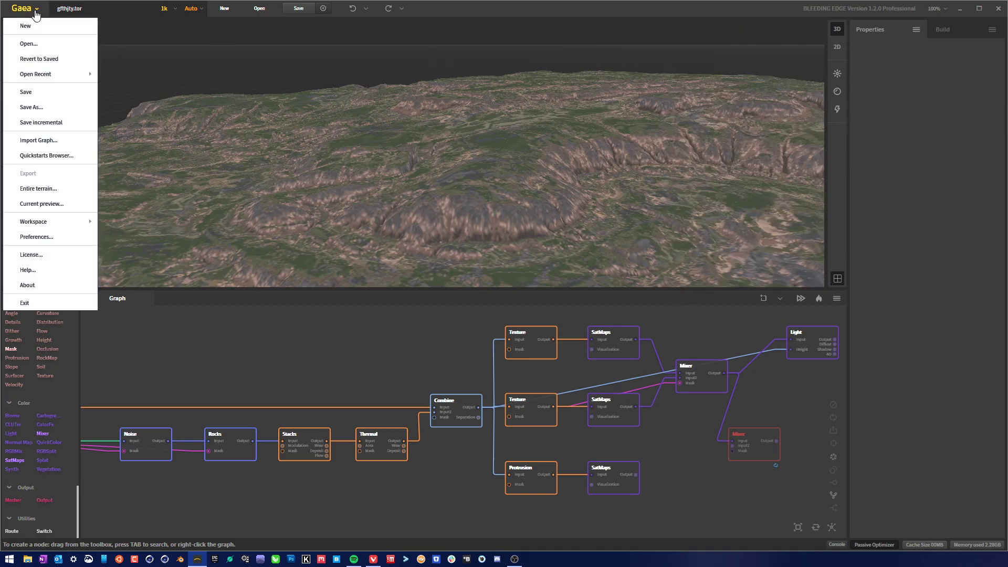
click(213, 119)
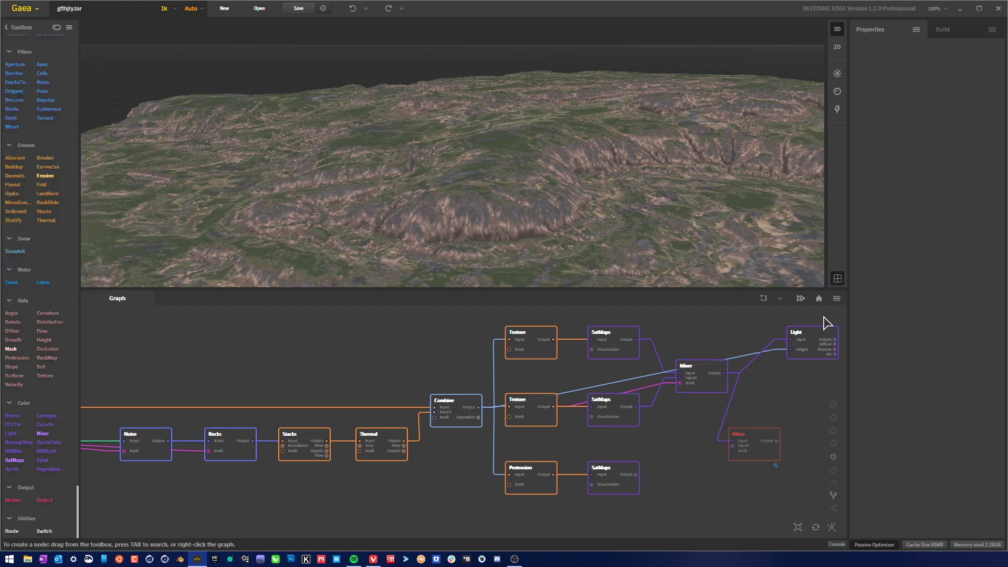
click(836, 300)
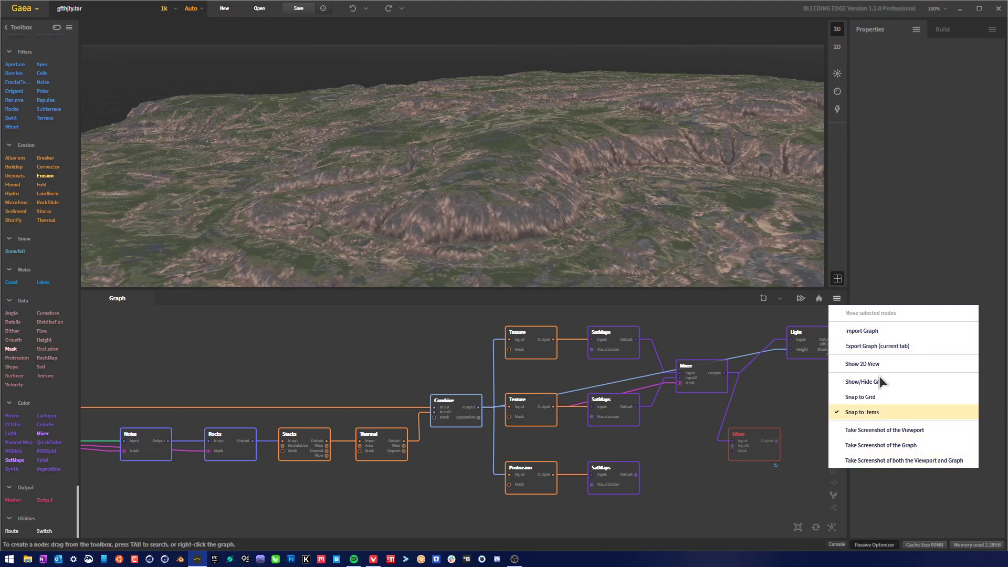
click(762, 497)
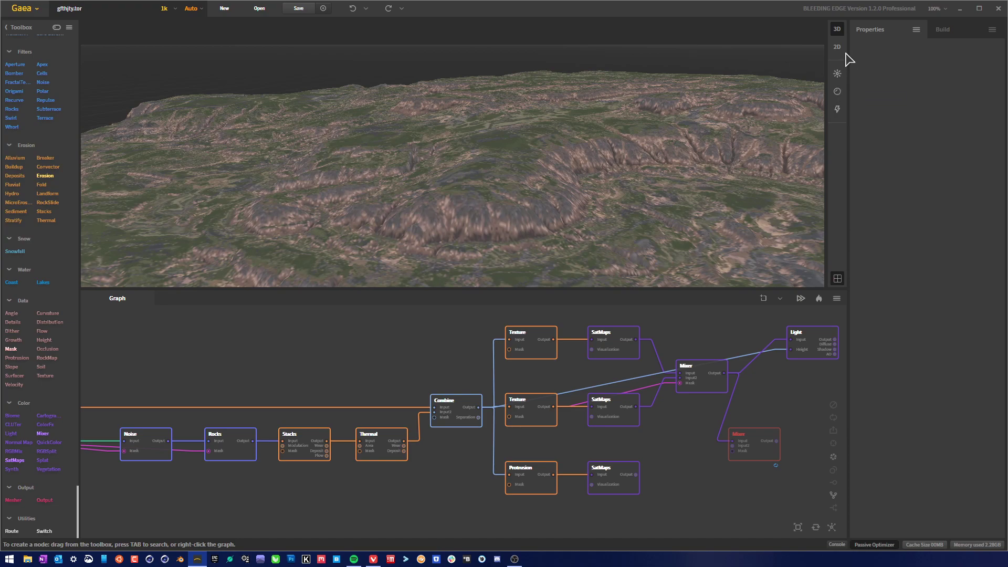
Check the viewport shading and 2D display toggles, the list of node primitives, and the graph's additional tab options.
click(836, 92)
click(839, 49)
click(839, 49)
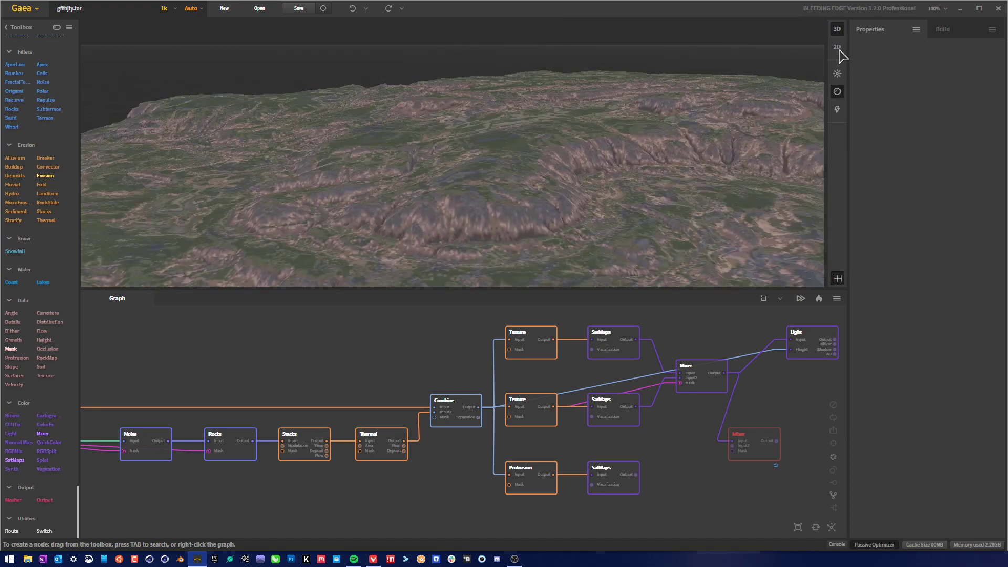
click(838, 50)
click(839, 49)
scroll(50, 149, up, 5)
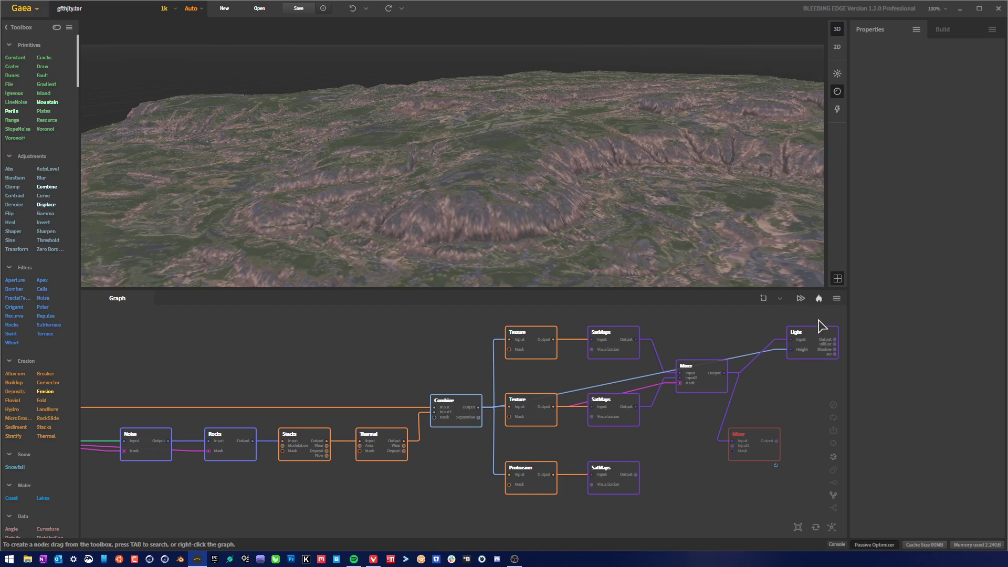
click(780, 298)
click(780, 298)
Move the duplicate Mixer node farther from the third SatMaps node and select the Protrusion node.
middle_drag(718, 480, 611, 482)
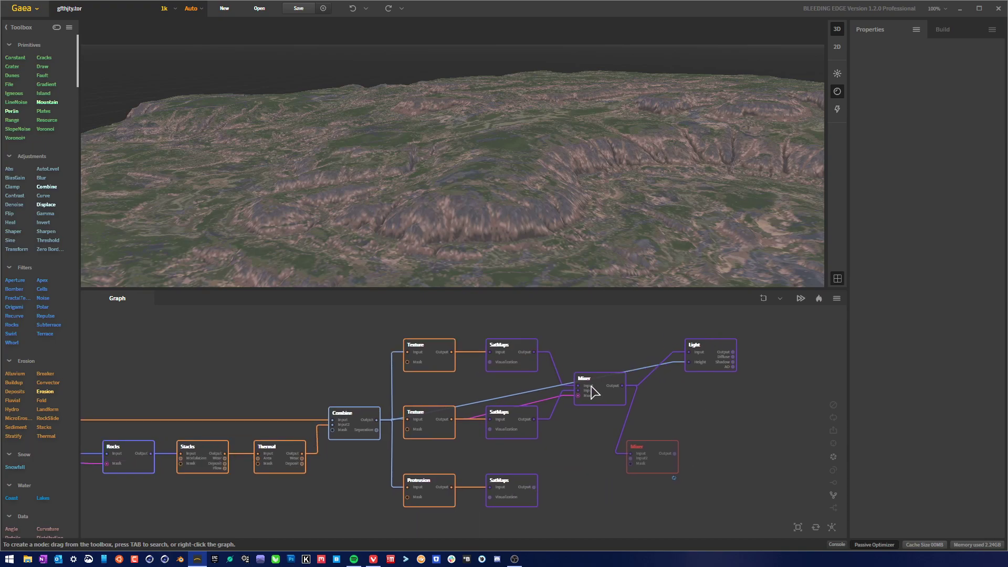
drag(657, 467, 677, 466)
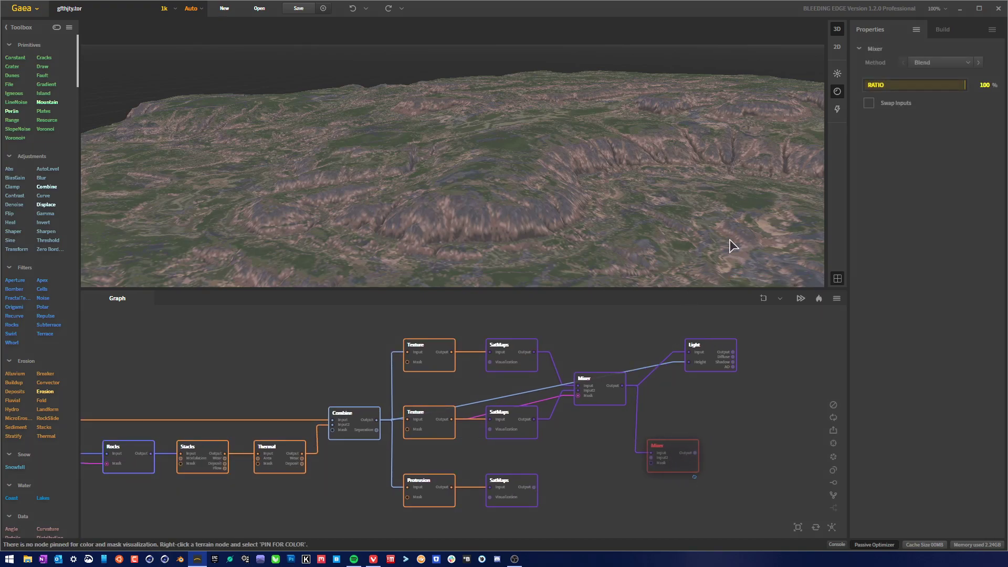
click(425, 499)
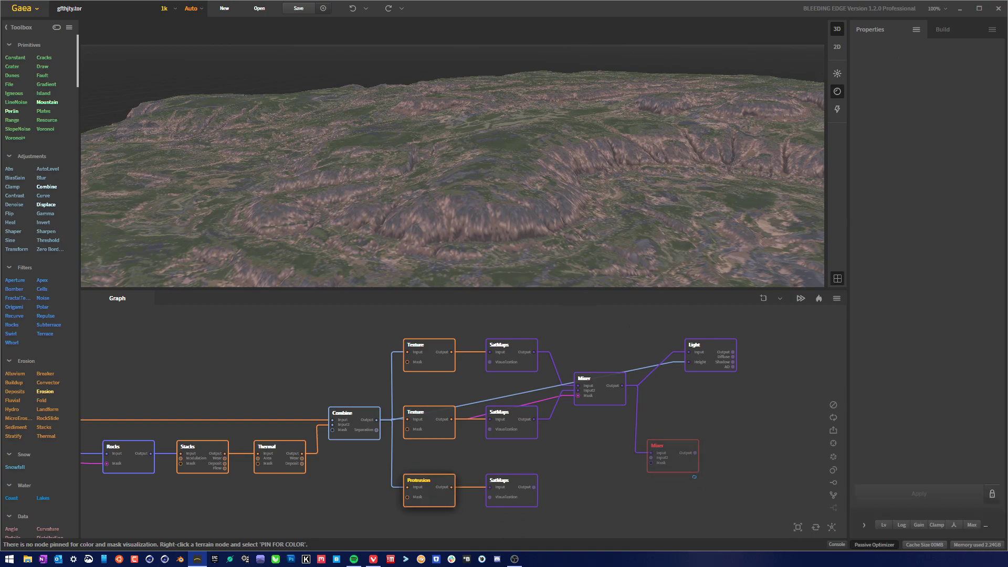
Connect the Protrusion branch's SatMaps output to the second Mixer's Input2 and the Protrusion output to that Mixer's mask.
click(525, 503)
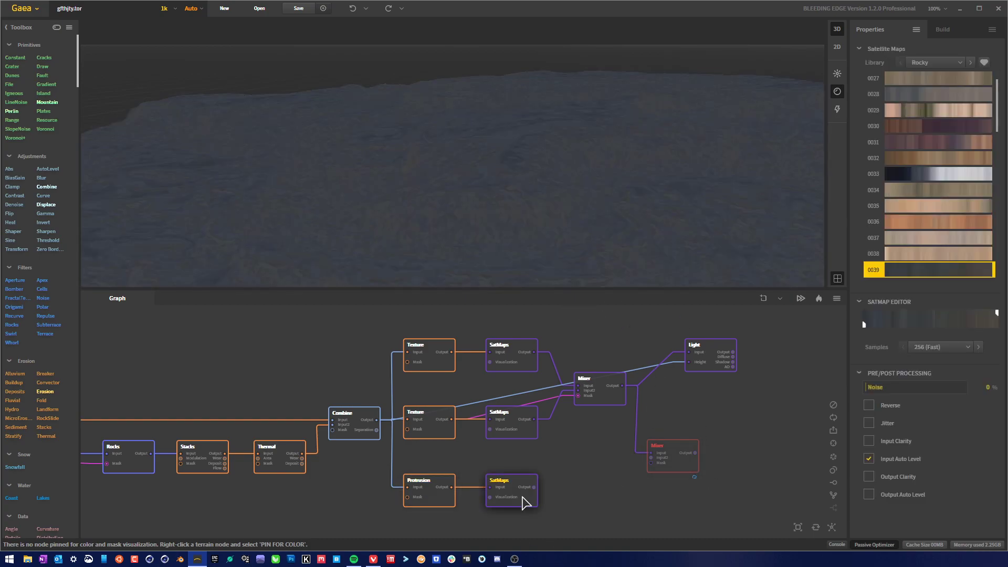
click(437, 502)
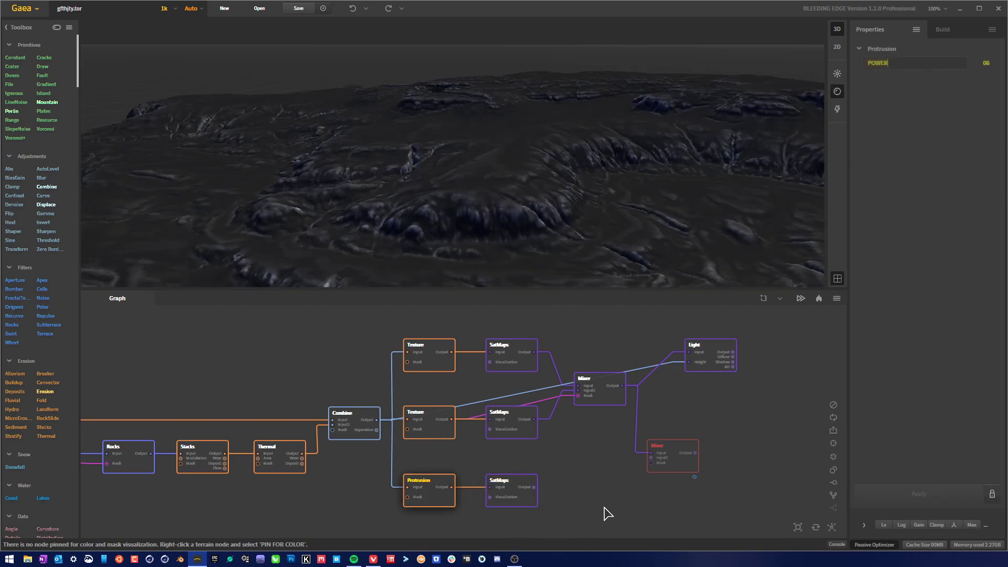
click(504, 488)
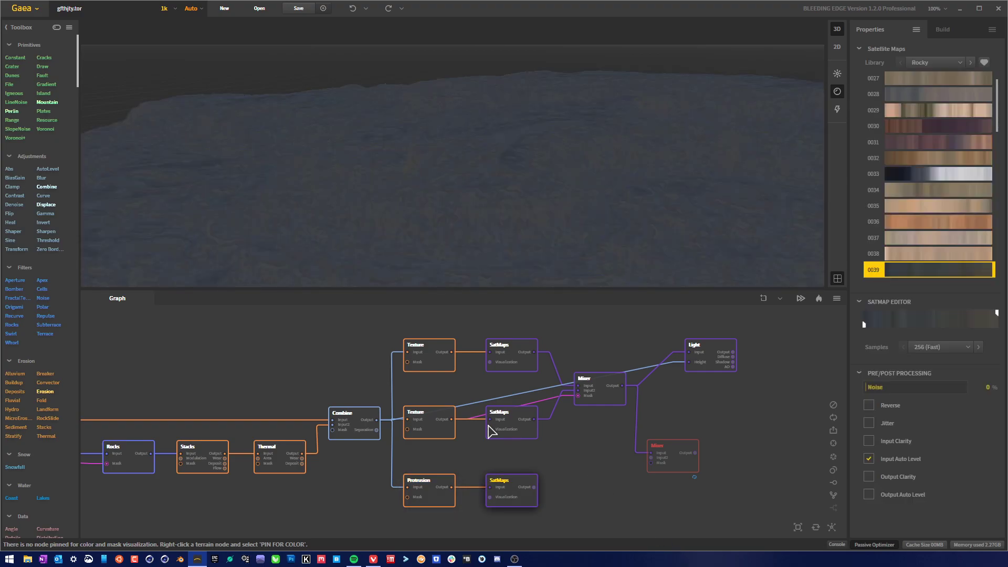
click(678, 469)
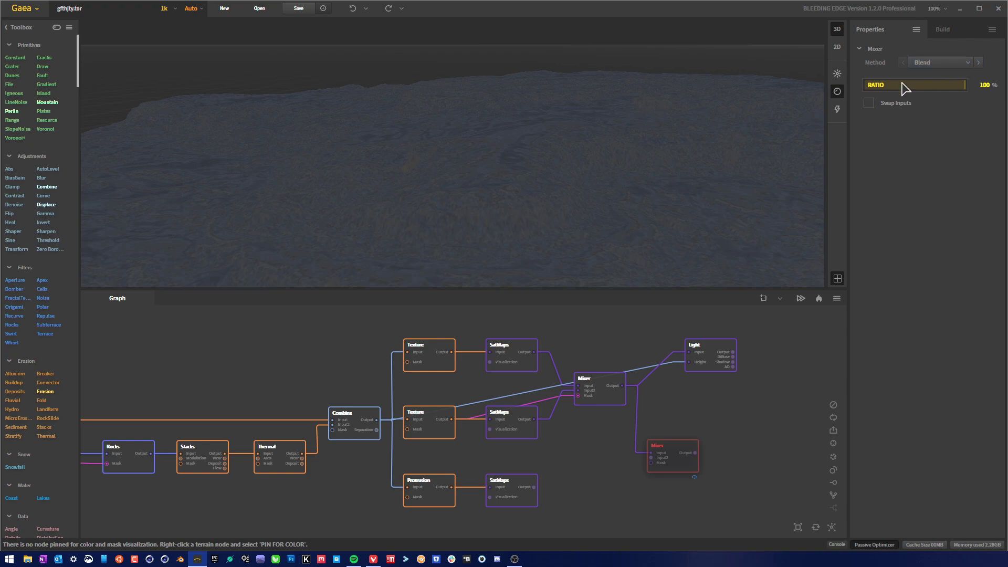
drag(539, 490, 651, 458)
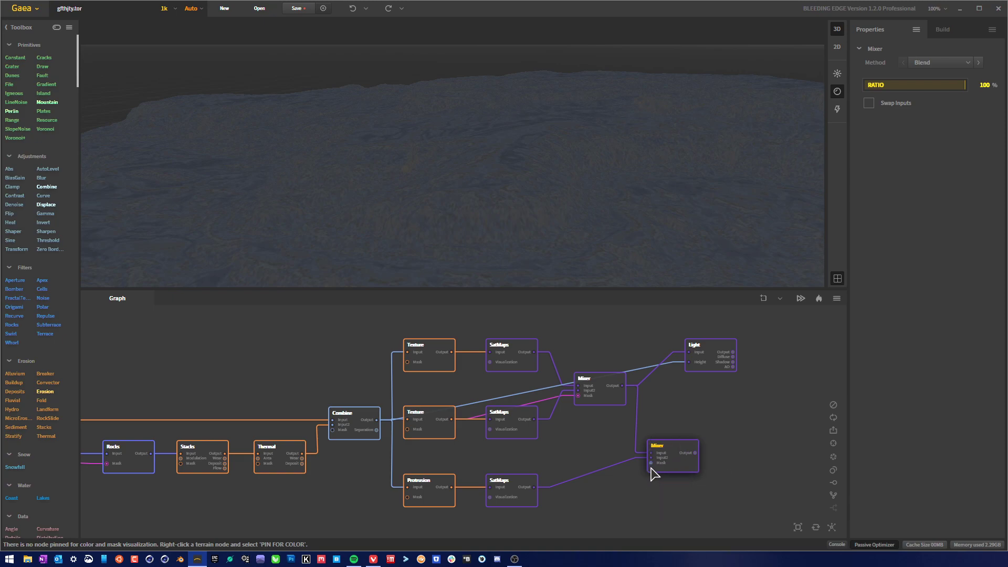
drag(651, 463, 451, 487)
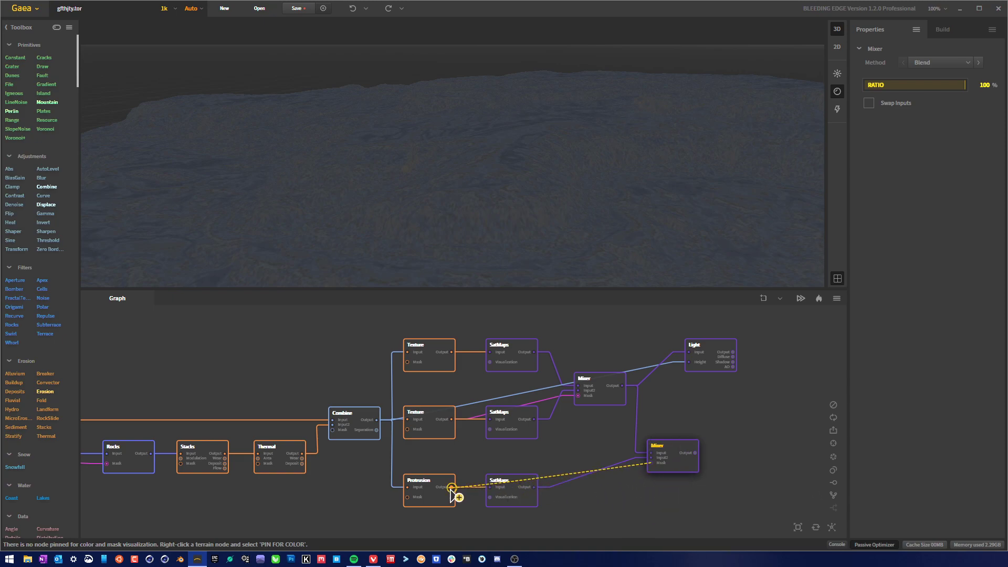
Compare the terrain colouring produced by the first Mixer with that of the second Mixer.
click(609, 403)
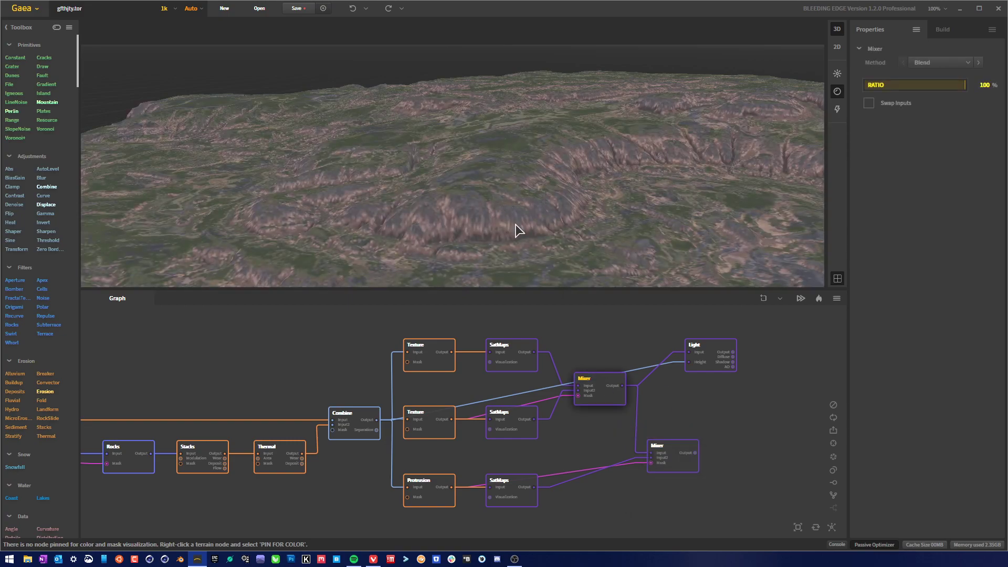
click(687, 464)
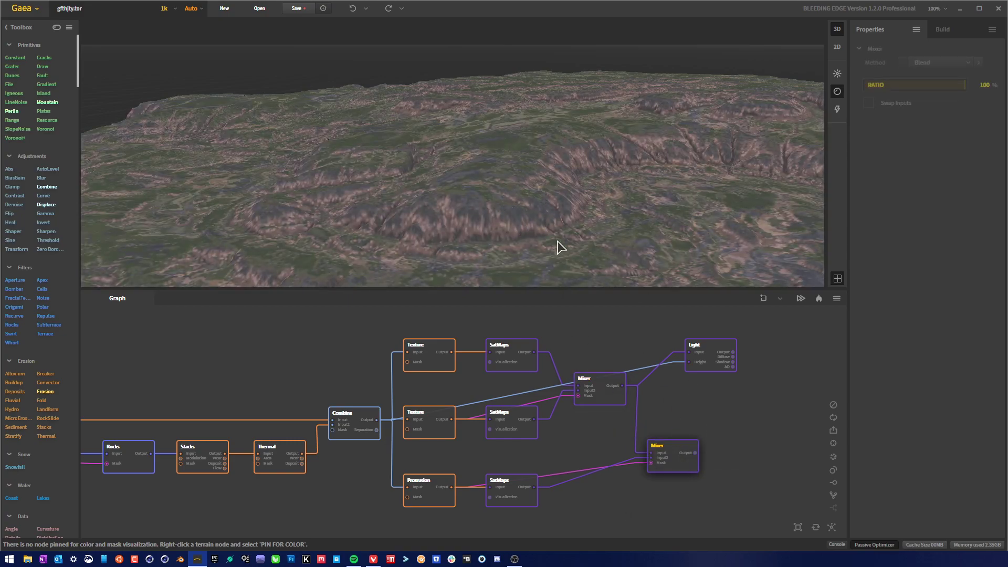
click(610, 403)
click(678, 466)
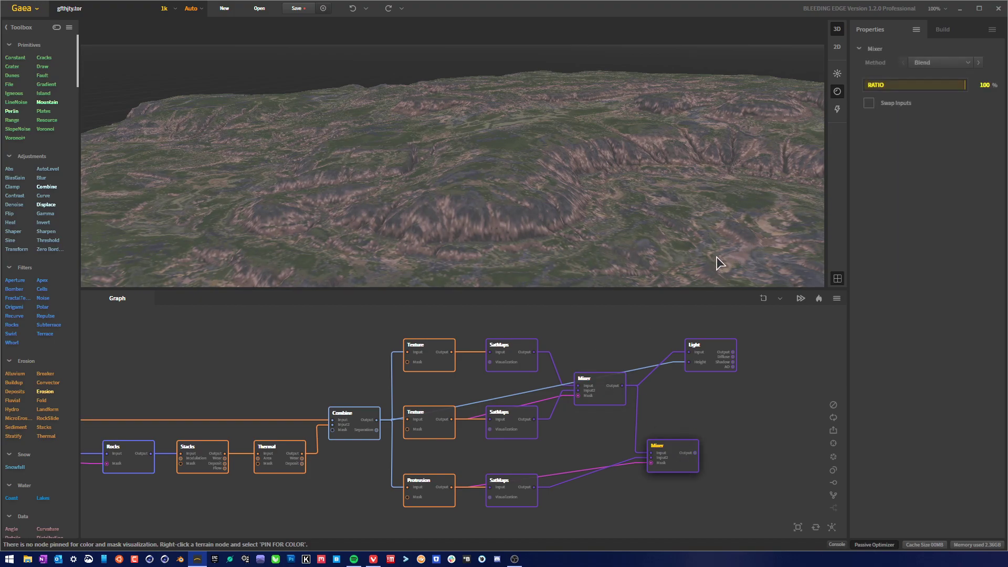
Try Rocky satellite map 0070 on the Protrusion branch's SatMaps node and compare the two Mixers' results.
click(531, 501)
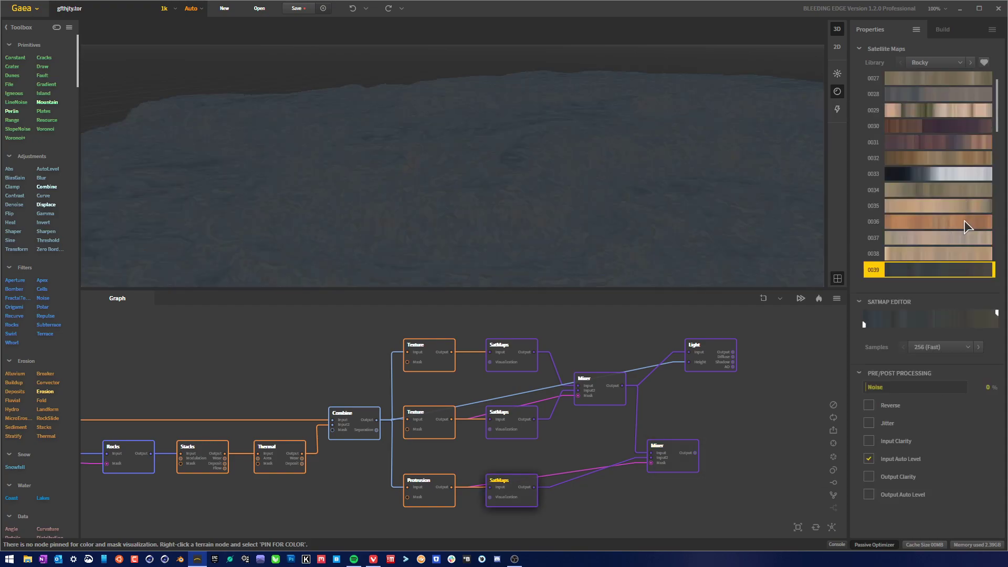
scroll(964, 221, down, 10)
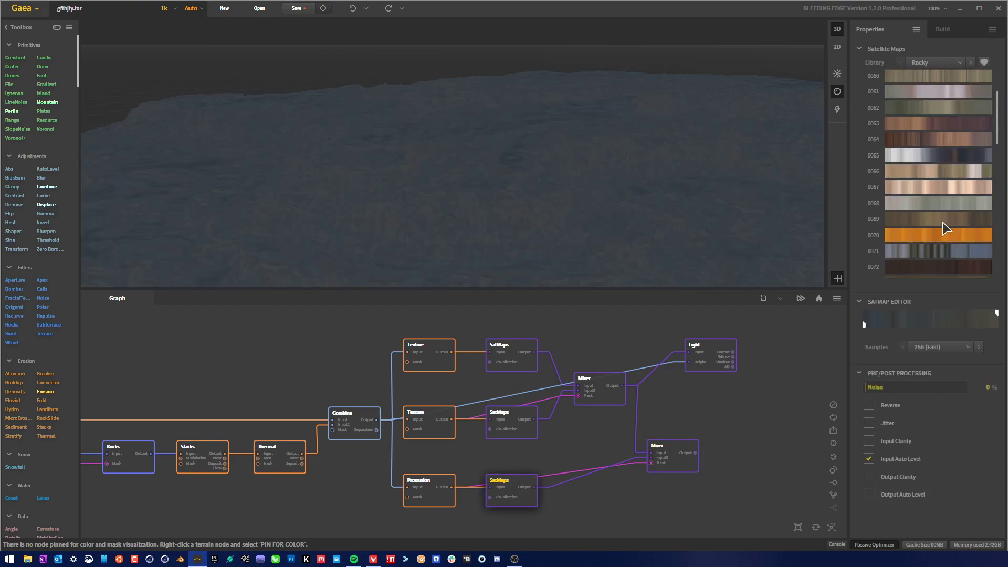
scroll(942, 222, down, 1)
click(944, 189)
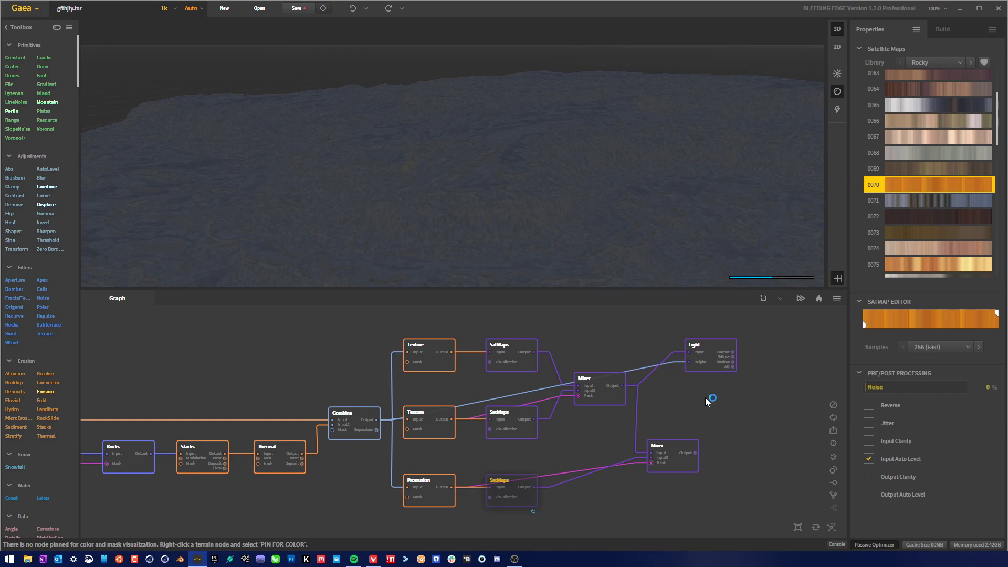
click(680, 456)
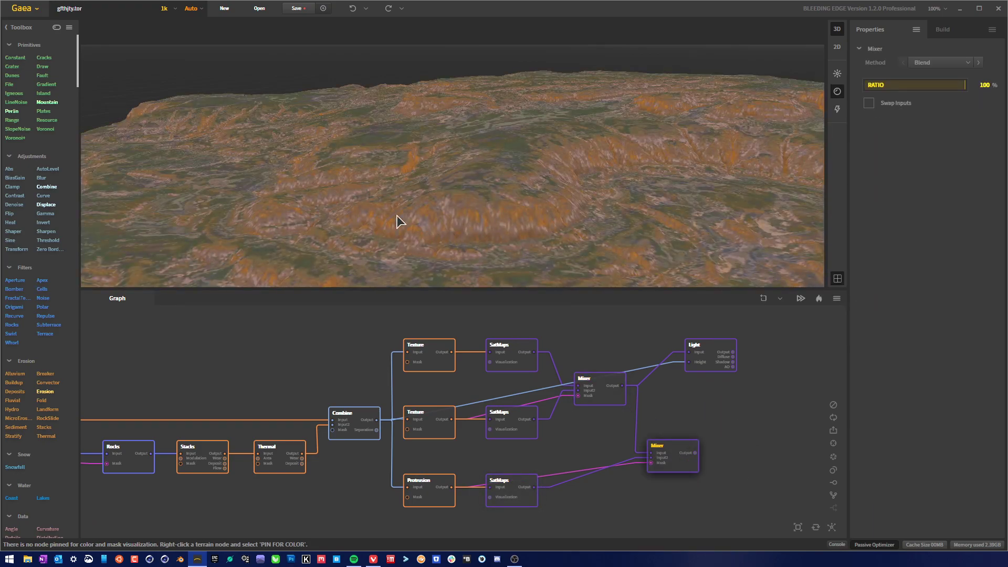
click(623, 401)
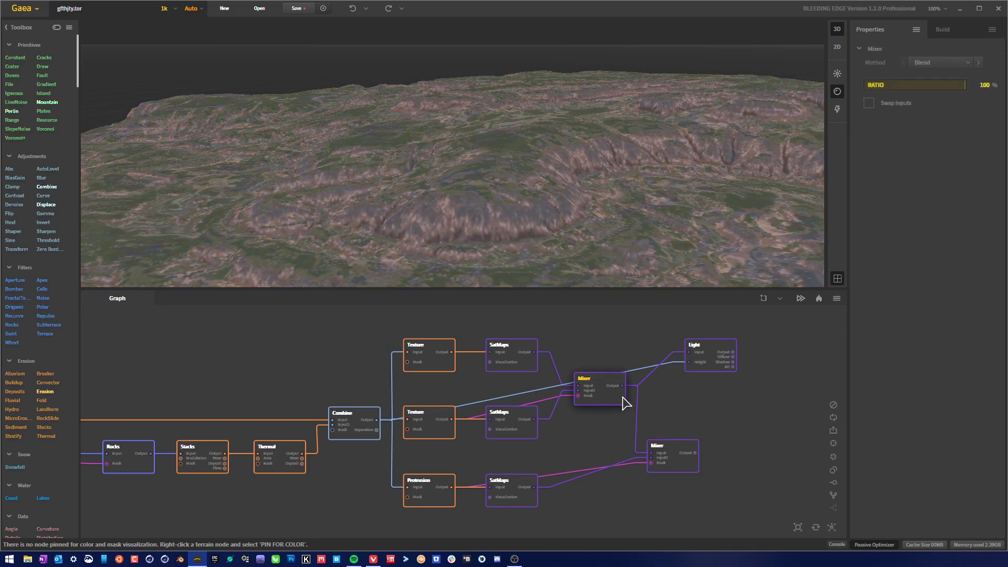
click(687, 467)
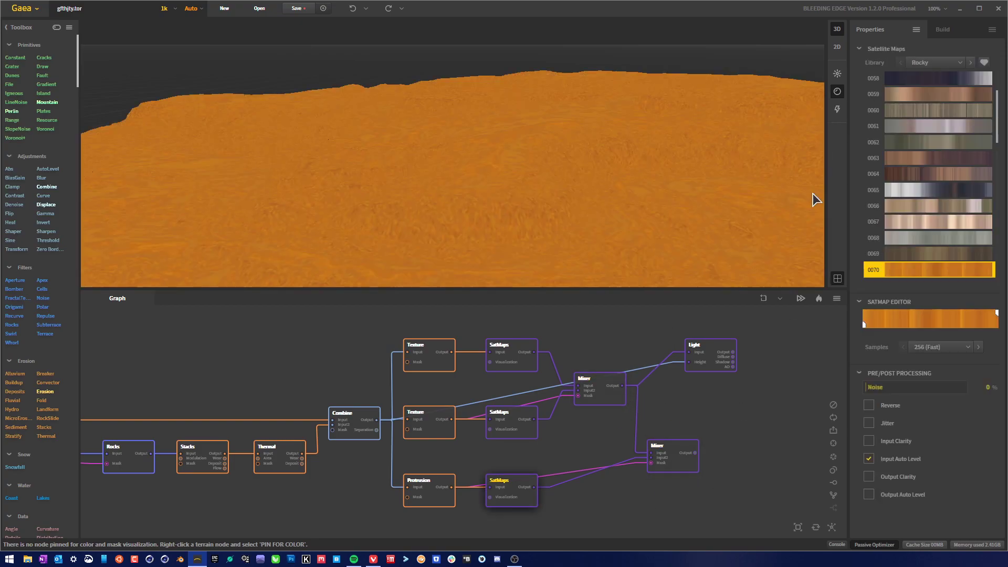
Set the Protrusion branch's SatMaps node to Rocky satellite map 0093.
scroll(899, 219, down, 3)
scroll(959, 211, down, 3)
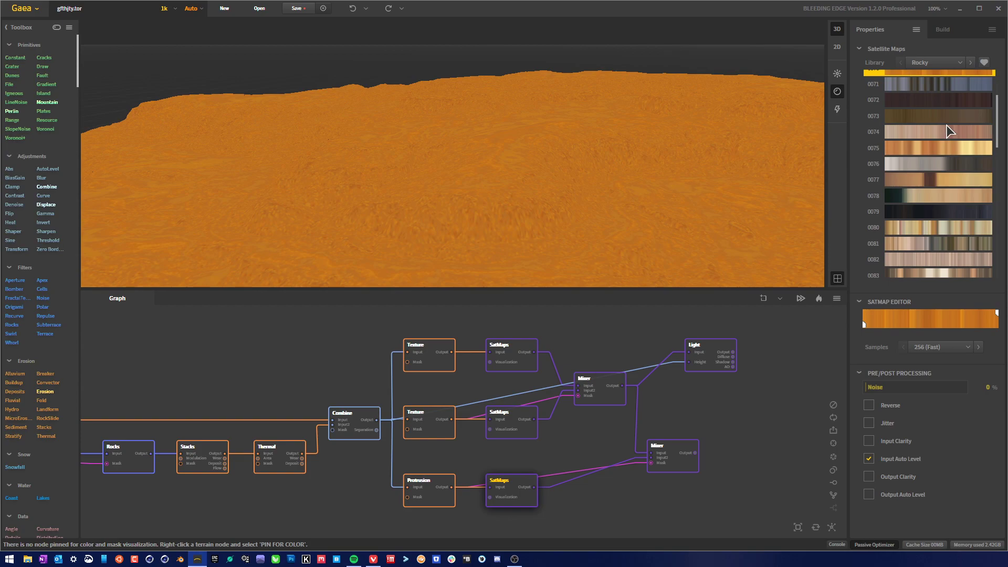
scroll(954, 152, down, 15)
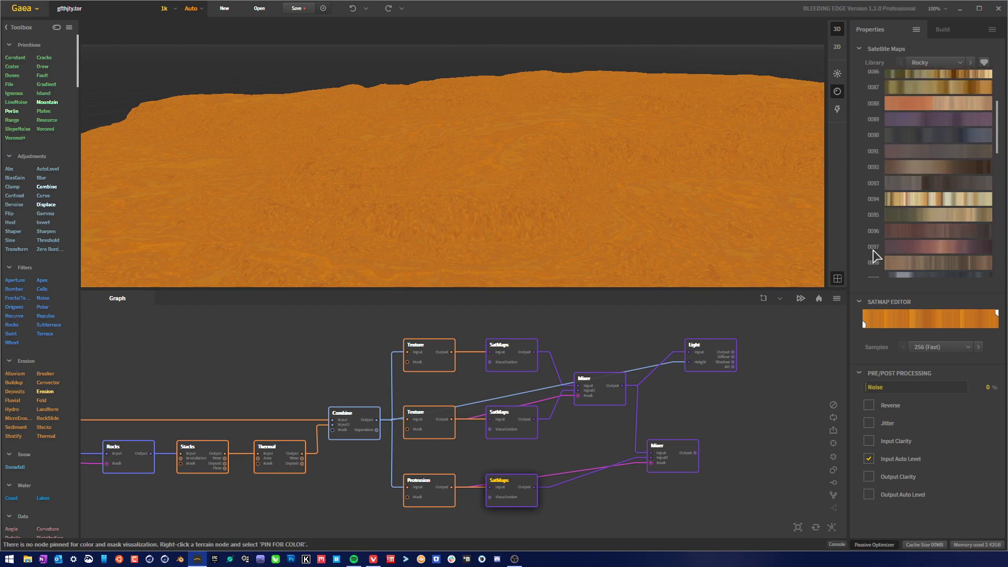
click(937, 155)
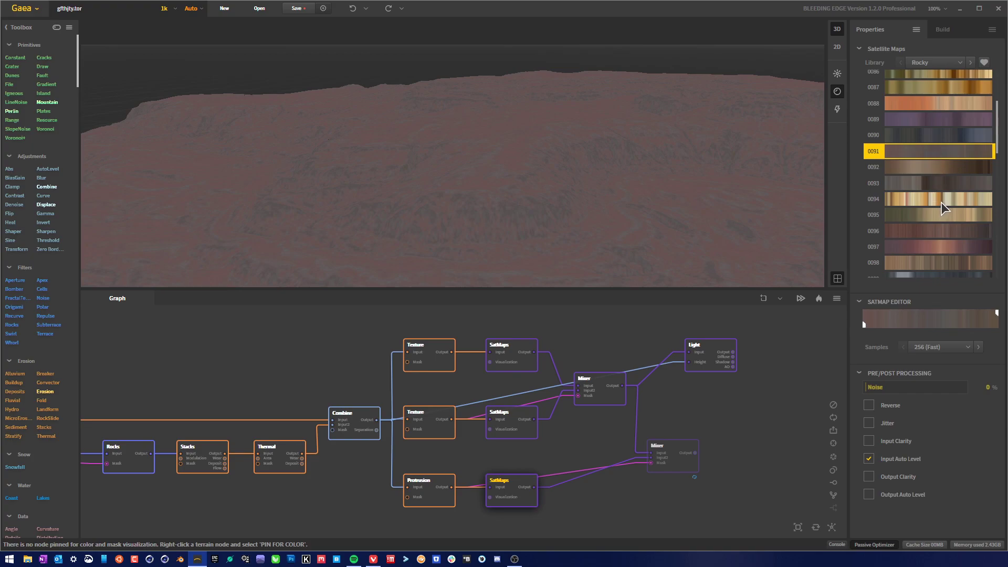
click(943, 185)
drag(542, 491, 514, 497)
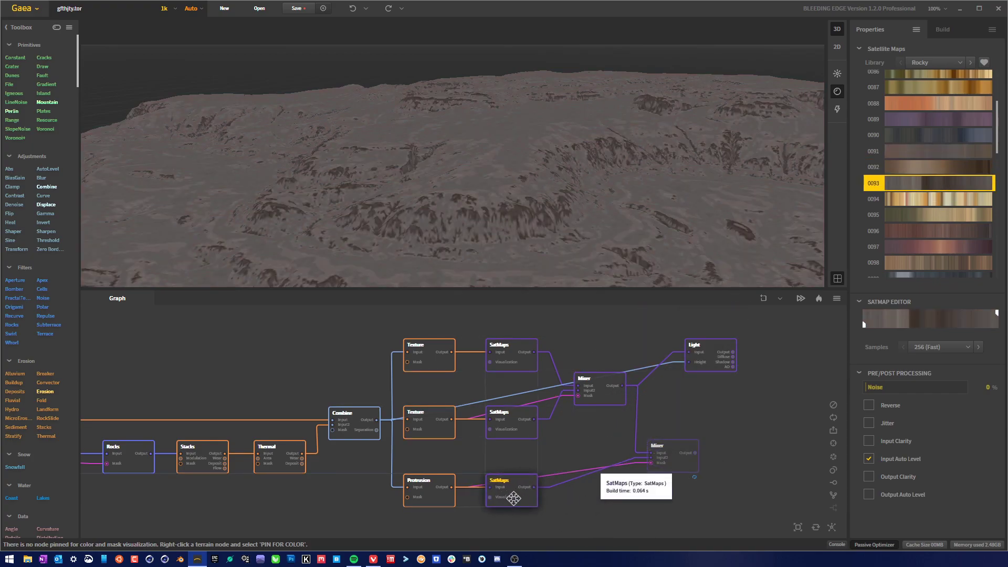
Preview the Mixer results and examine the colouring of the cliffs and plains from several angles and distances.
click(681, 460)
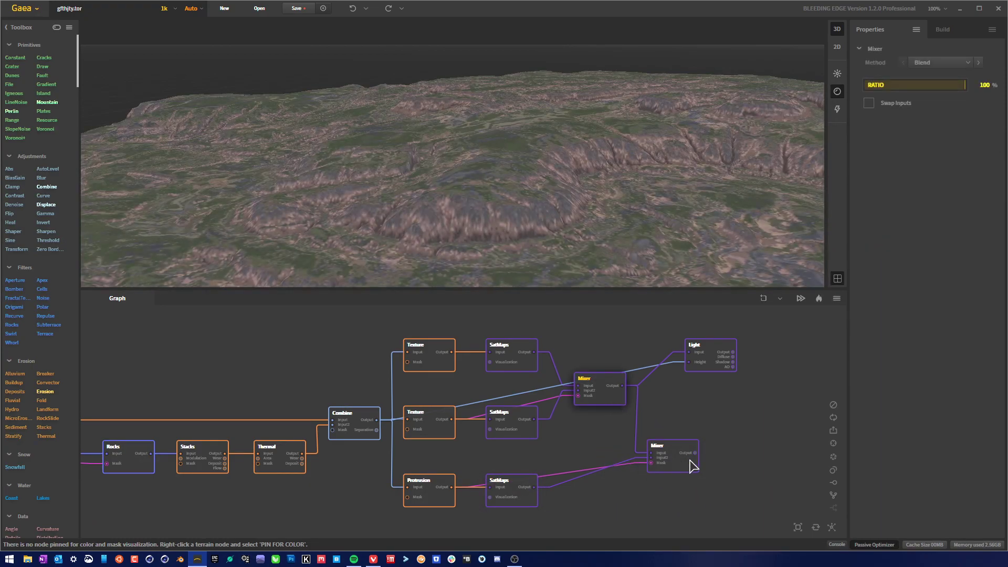
drag(619, 253, 562, 225)
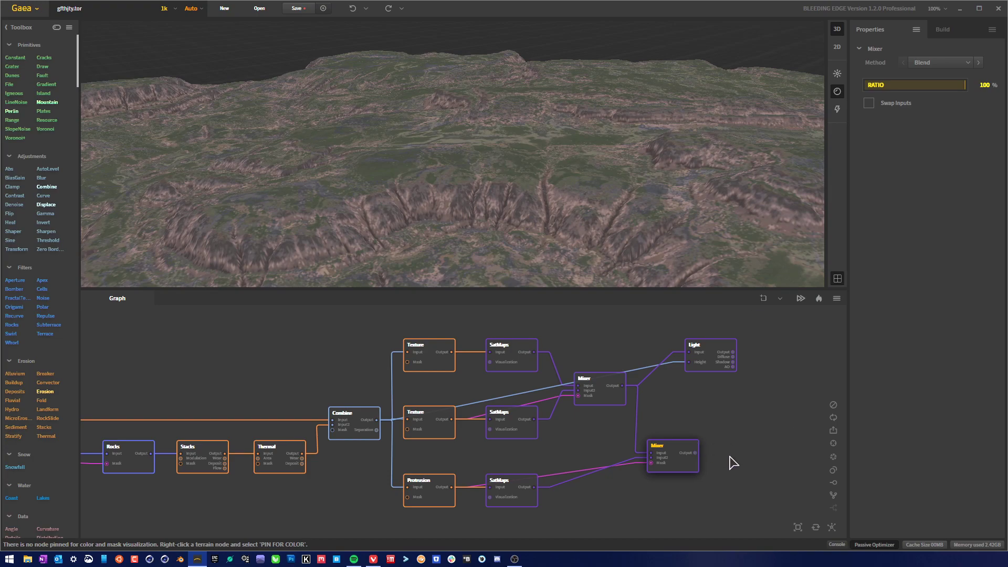
drag(519, 166, 545, 175)
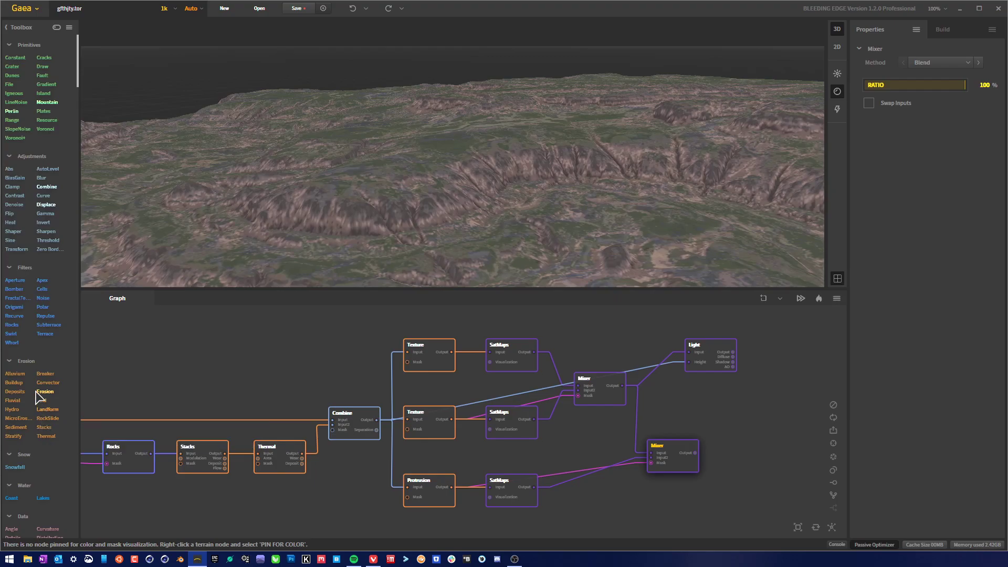
scroll(469, 163, up, 3)
drag(466, 158, 512, 151)
scroll(499, 188, down, 5)
scroll(491, 197, up, 5)
drag(495, 205, 459, 277)
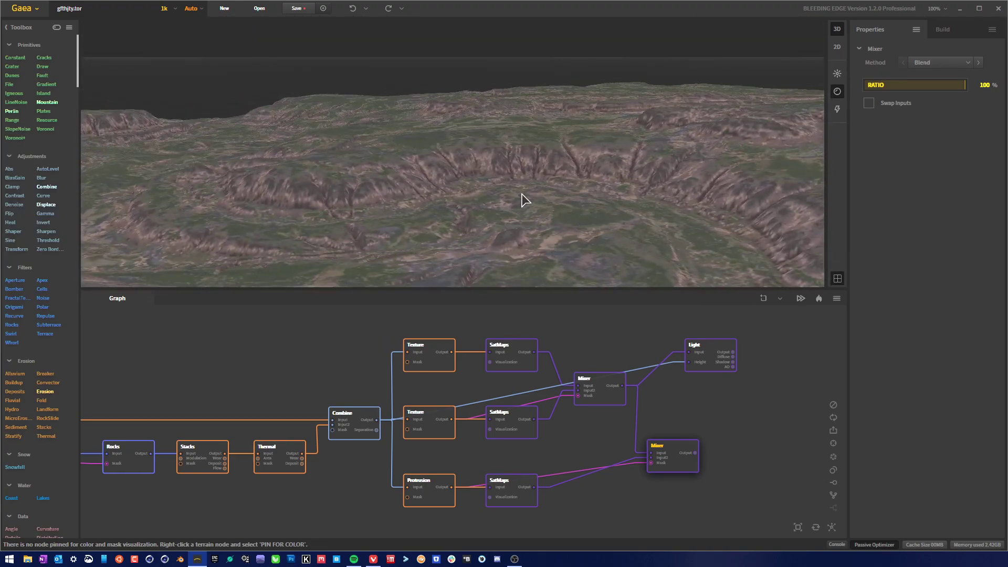
drag(531, 220, 532, 230)
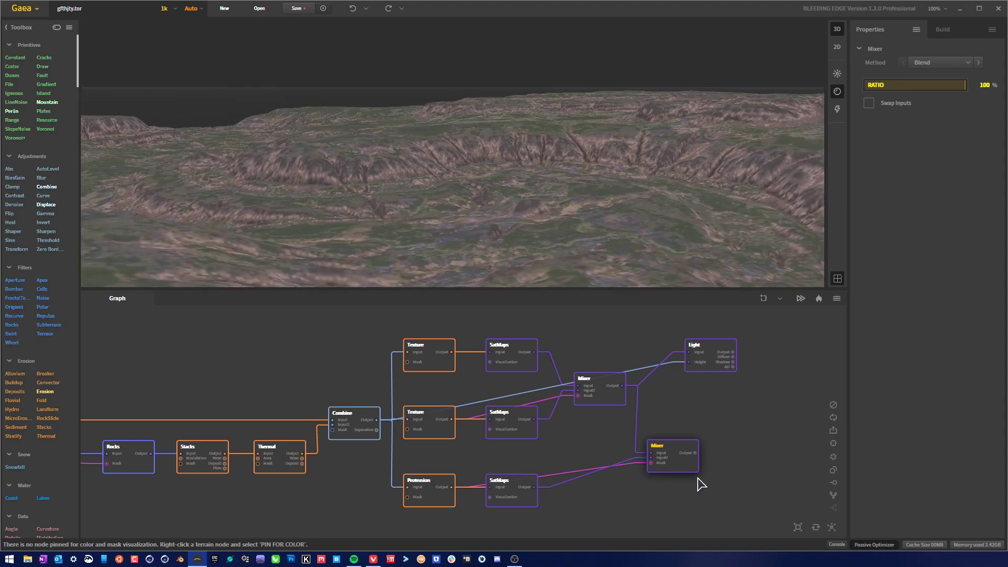
Add a Velocity data node to the graph below the Protrusion node.
middle_drag(699, 499, 705, 479)
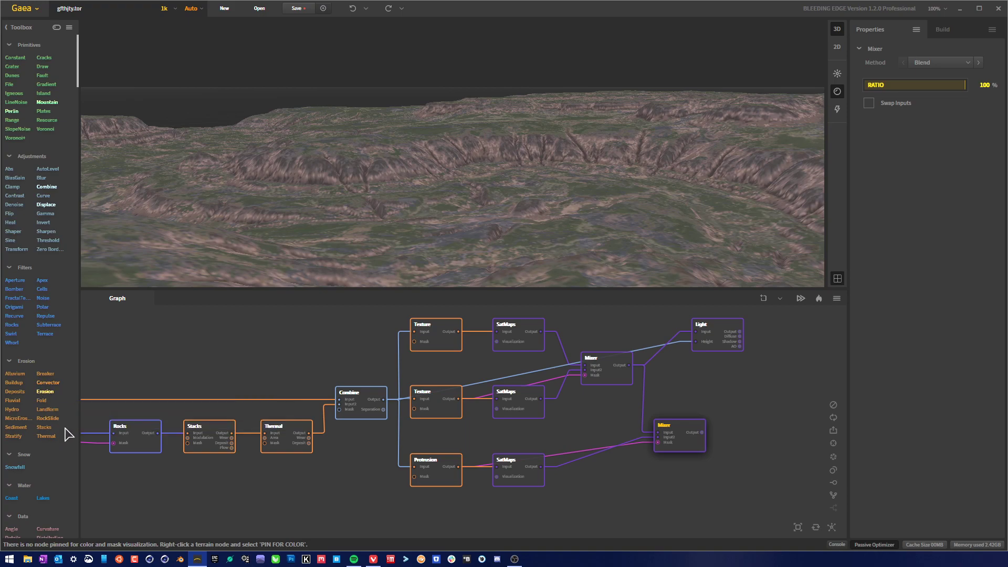
scroll(34, 363, down, 1)
scroll(35, 367, down, 5)
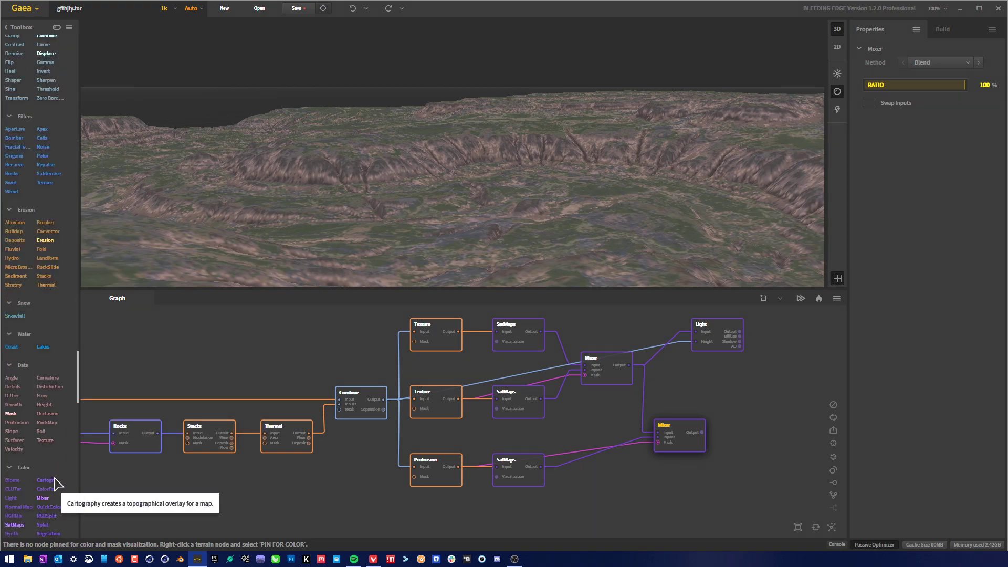
drag(209, 488, 420, 512)
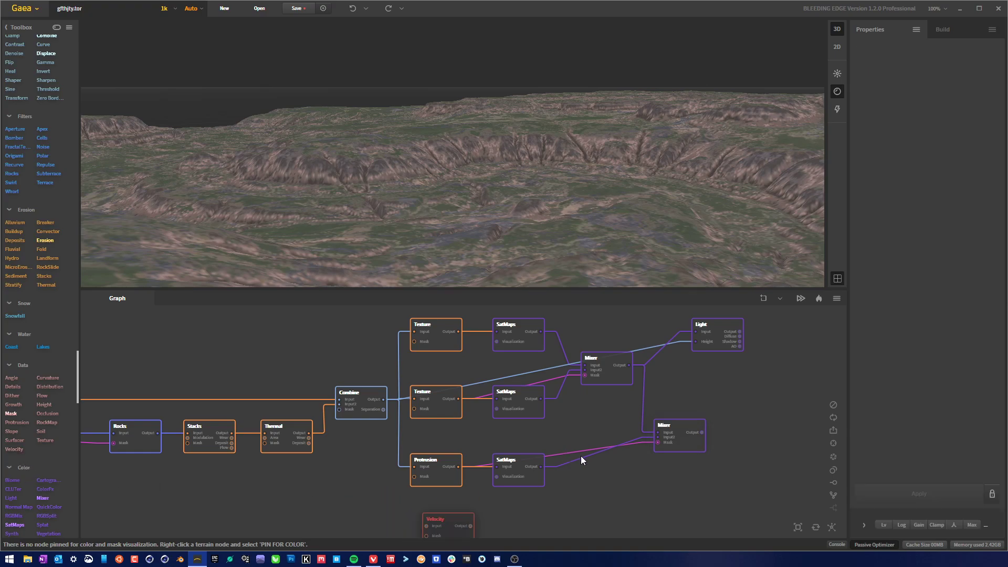
middle_drag(603, 497, 629, 458)
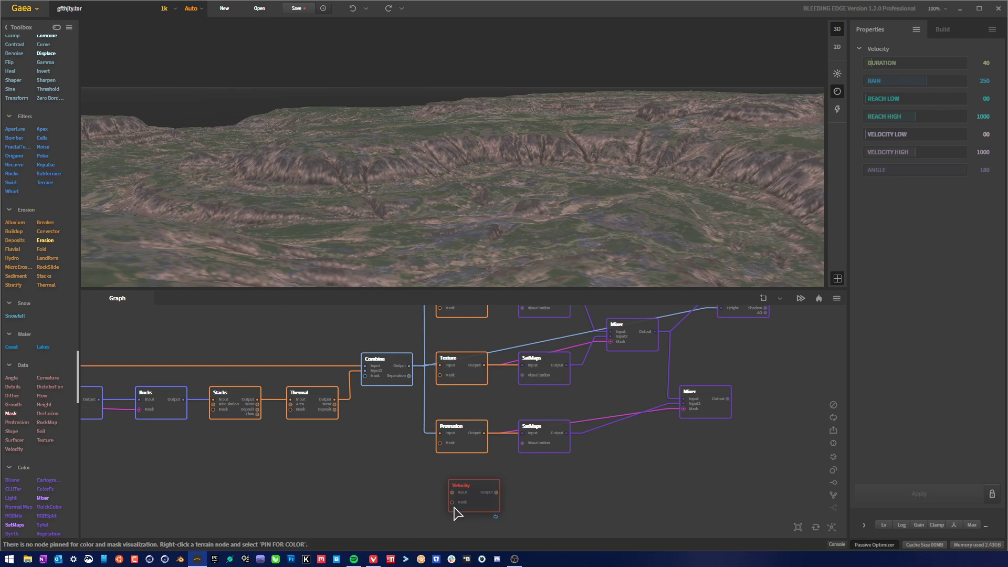
drag(485, 508, 474, 510)
Delete the Light node from the graph.
middle_drag(606, 457, 602, 506)
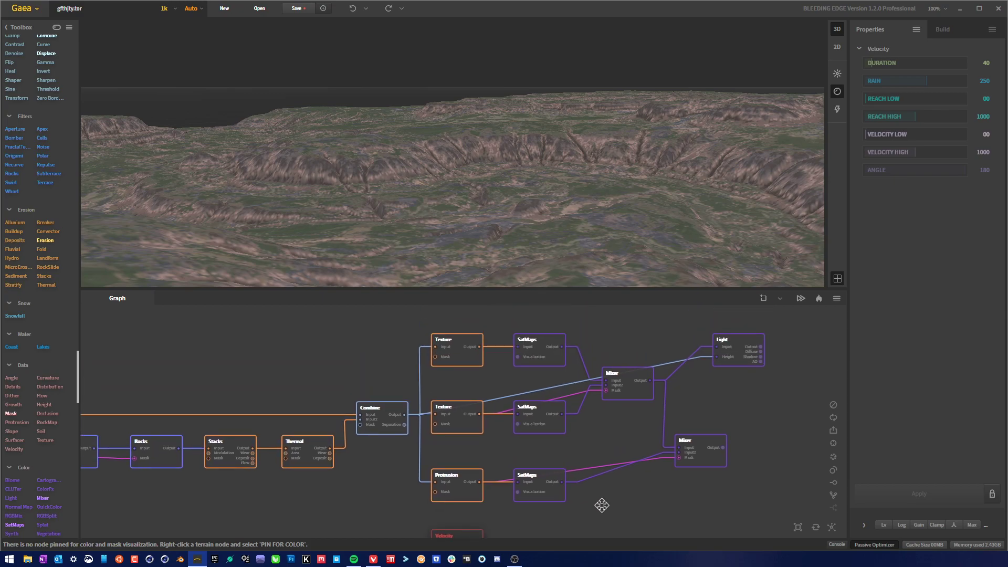
click(746, 357)
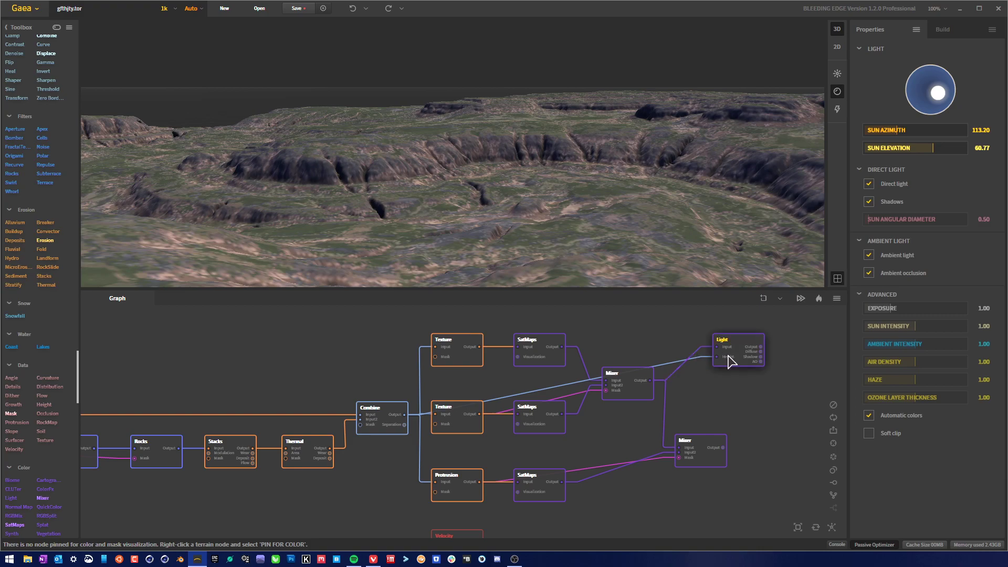
key(Delete)
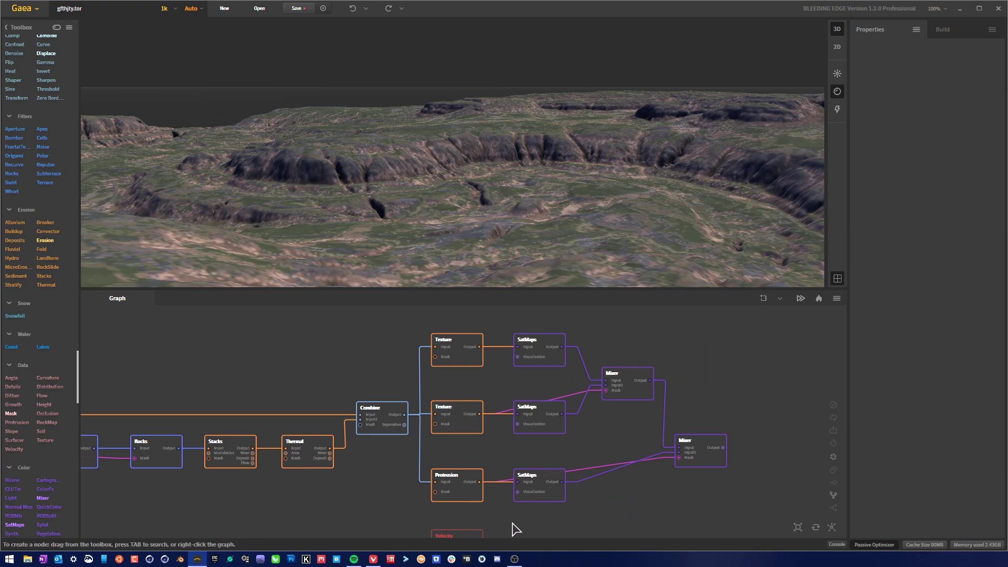
Examine the whole terrain from different sides and the node chain leading up to the Combine node.
middle_drag(522, 506, 535, 501)
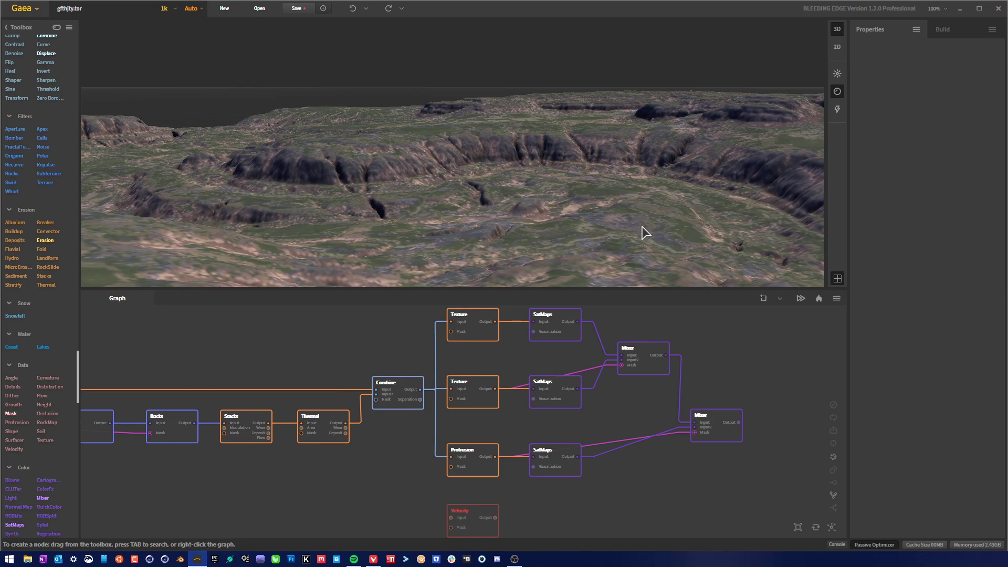
drag(643, 229, 725, 261)
drag(697, 115, 682, 135)
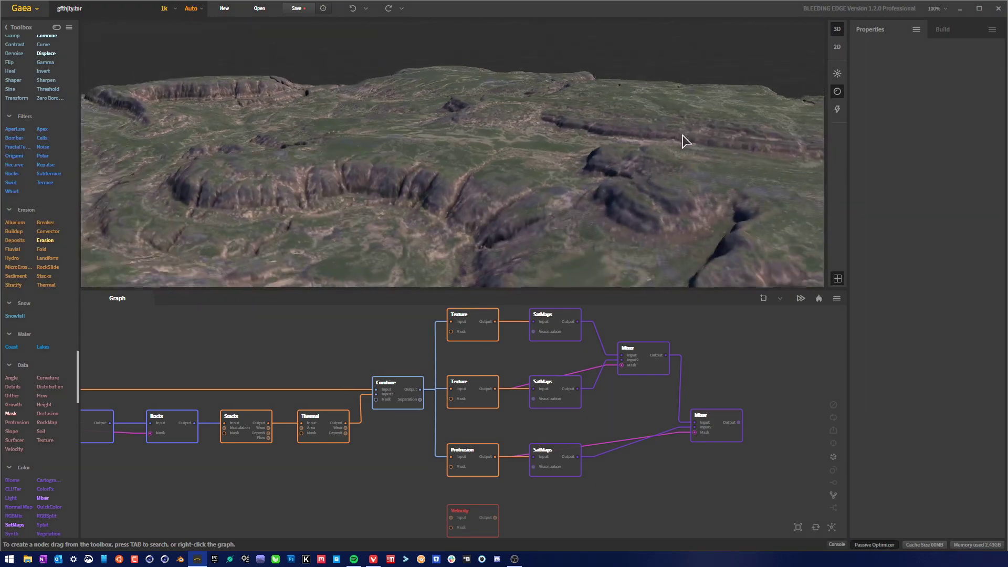
drag(504, 208, 489, 195)
scroll(489, 194, down, 5)
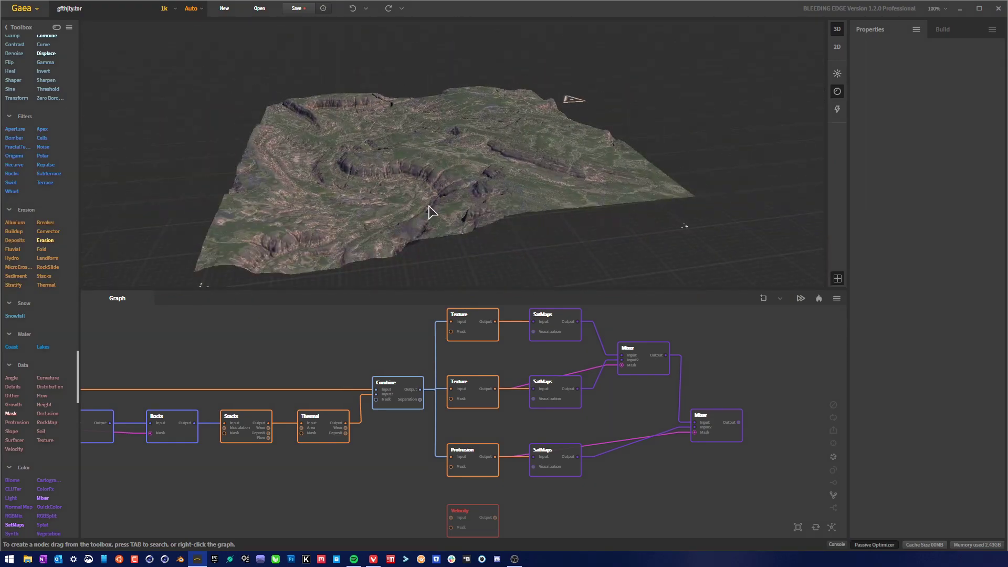
drag(360, 187, 473, 189)
middle_drag(456, 472, 688, 467)
scroll(427, 465, down, 2)
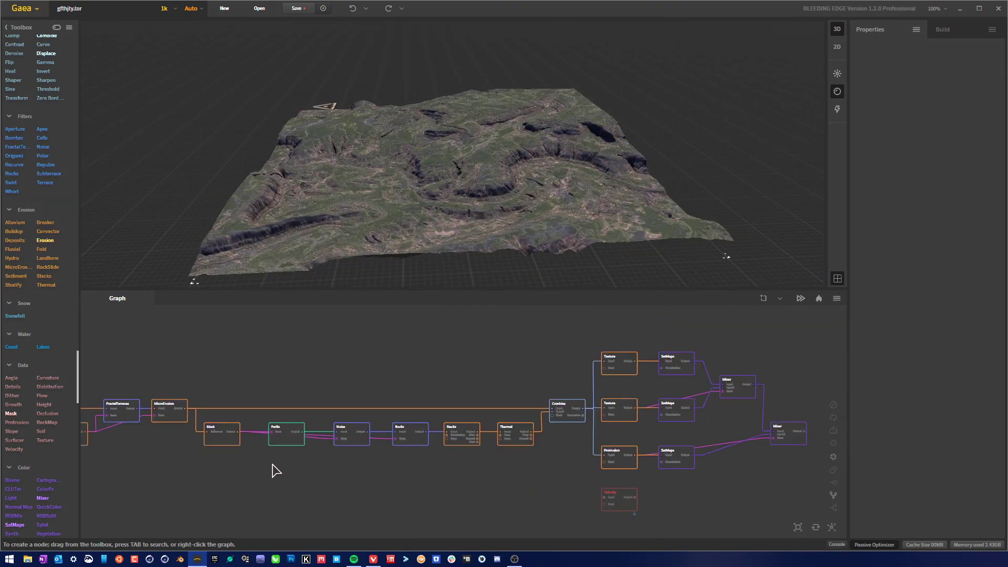
Connect the Combine node's output to the Velocity node's input so the velocity data is built from the combined terrain.
middle_drag(252, 465, 536, 456)
middle_drag(316, 441, 260, 454)
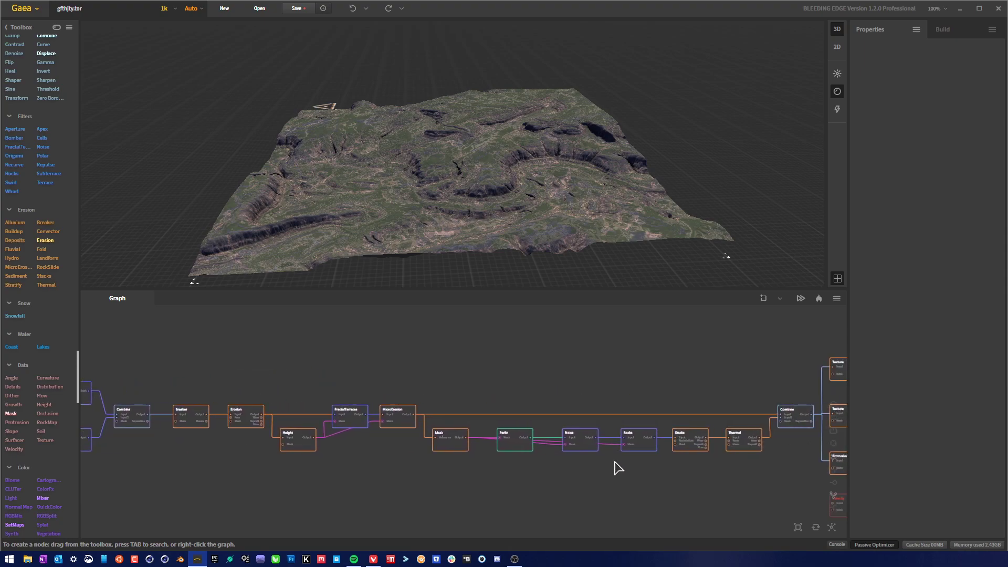
middle_drag(738, 479, 413, 457)
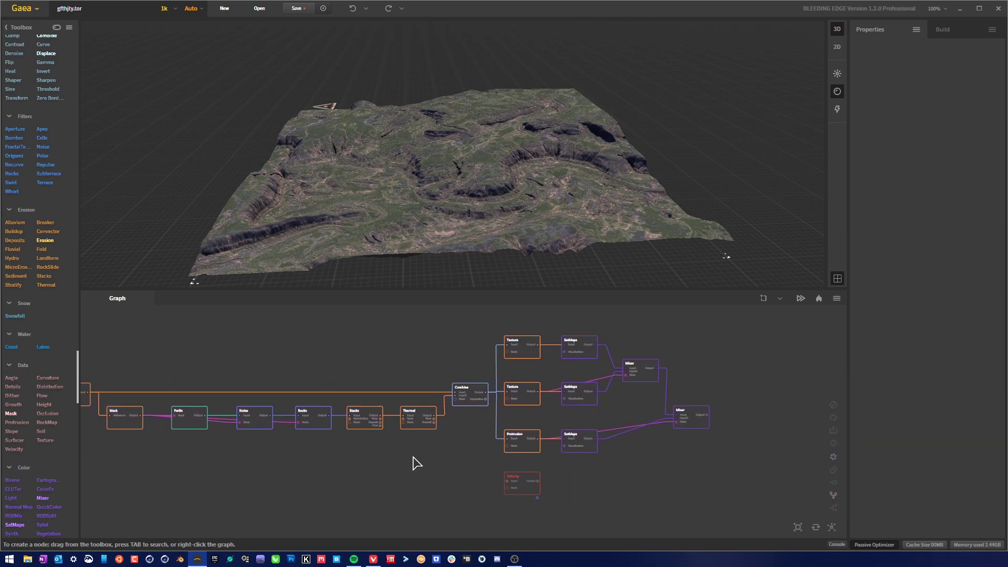
scroll(457, 459, up, 2)
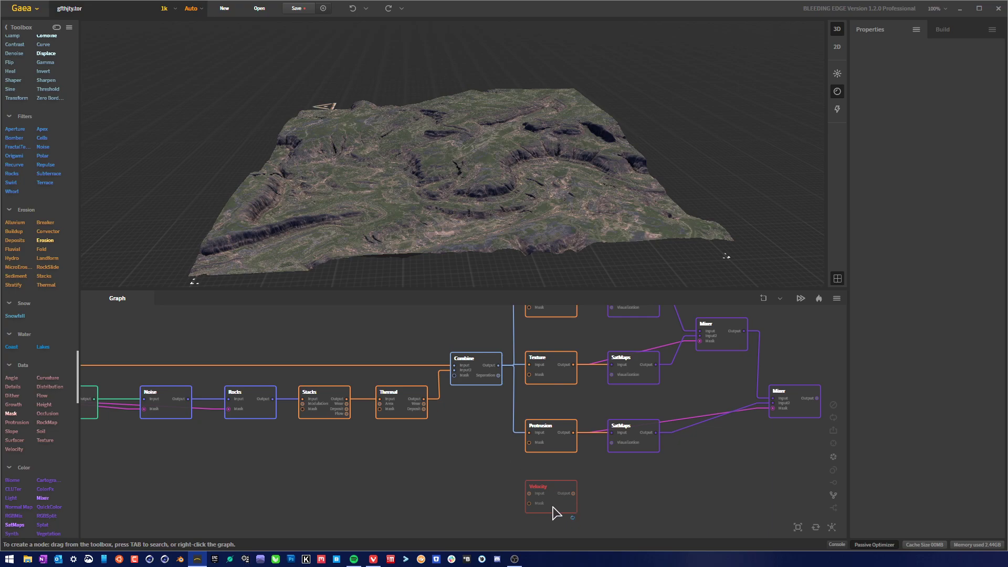
drag(556, 506, 557, 509)
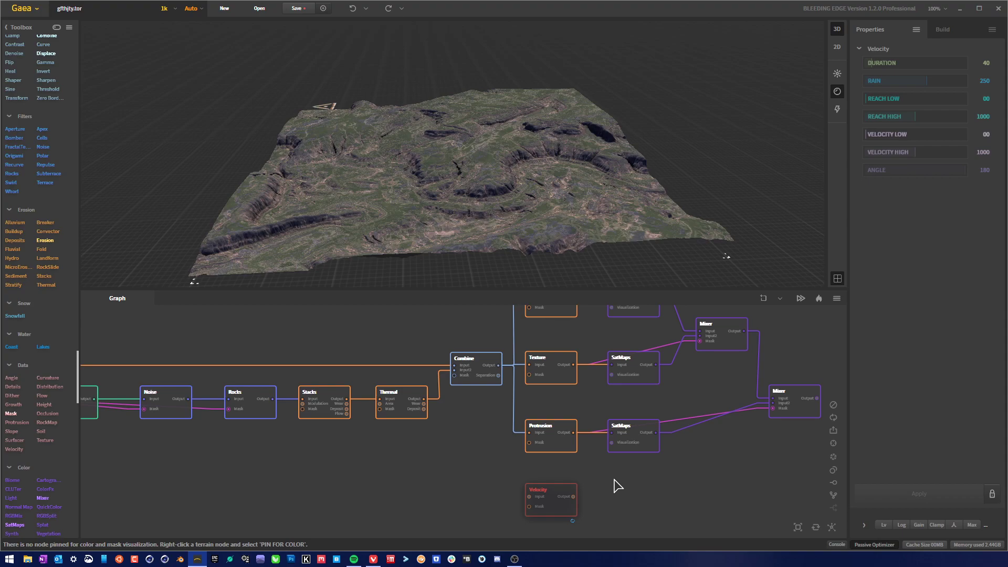
middle_drag(646, 466, 638, 482)
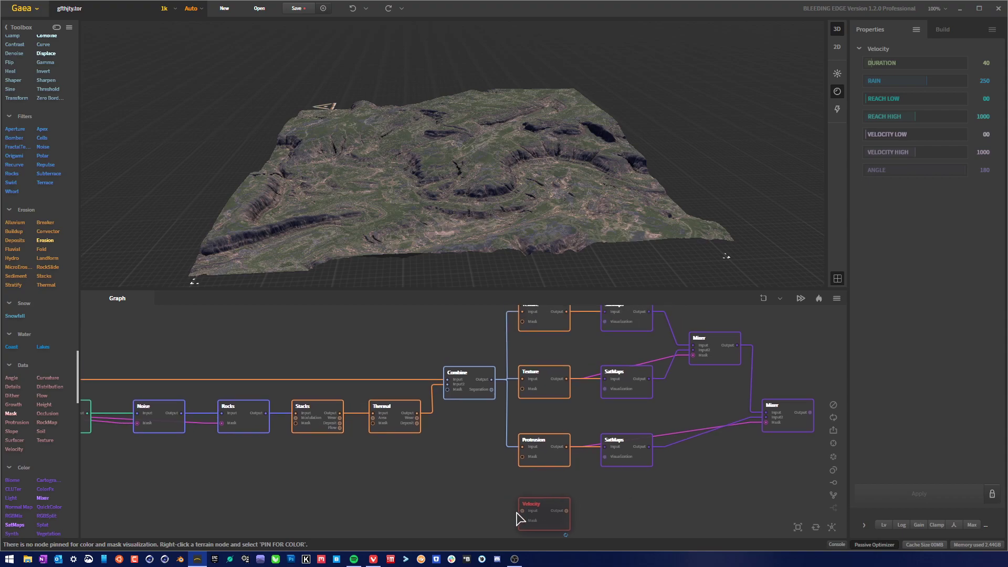
drag(522, 510, 492, 378)
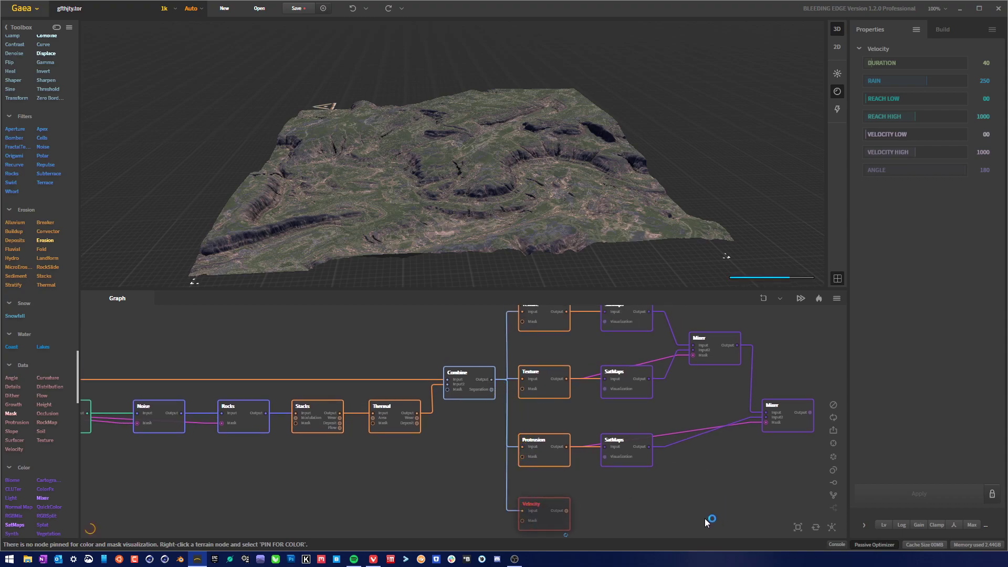
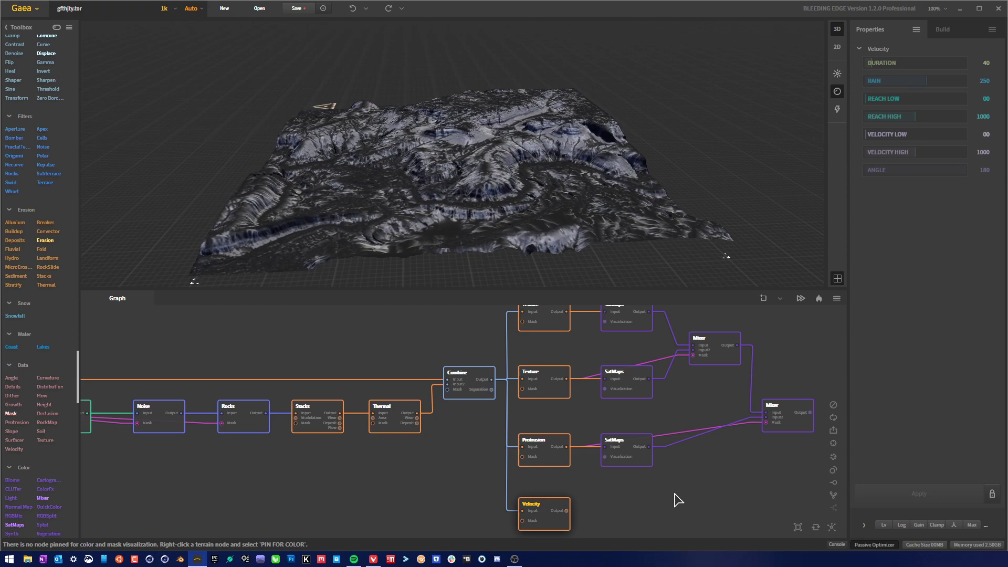
Inspect the Velocity result up close on the terrain, raise its Rain to 387 and apply the change.
drag(561, 202, 534, 184)
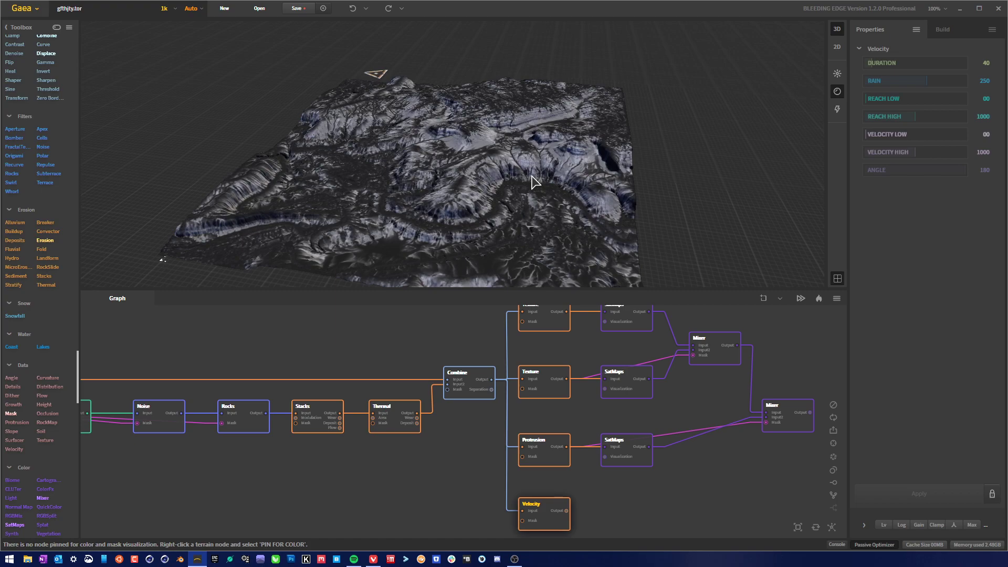
drag(533, 181, 565, 222)
scroll(497, 189, up, 5)
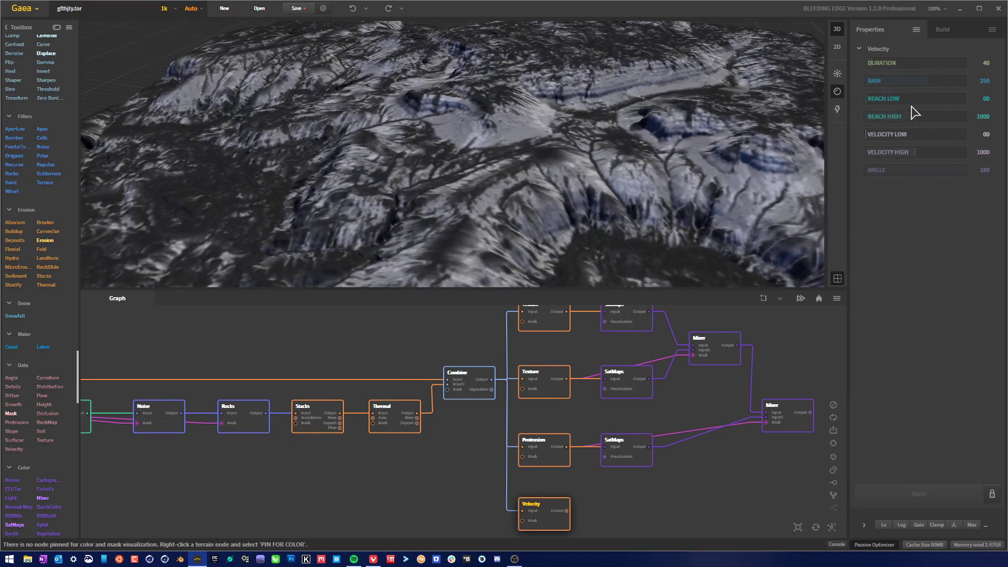
drag(929, 83, 943, 79)
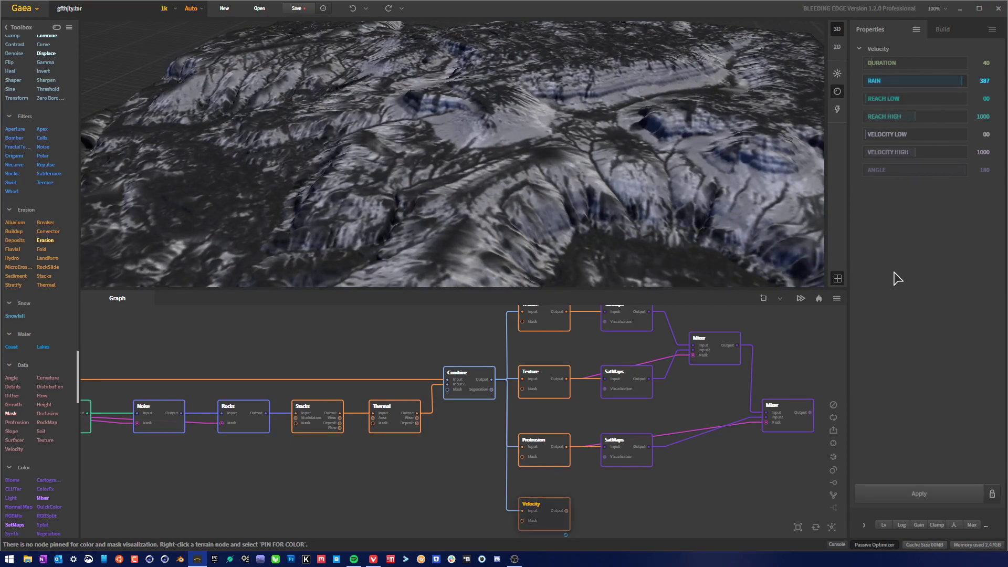
click(916, 493)
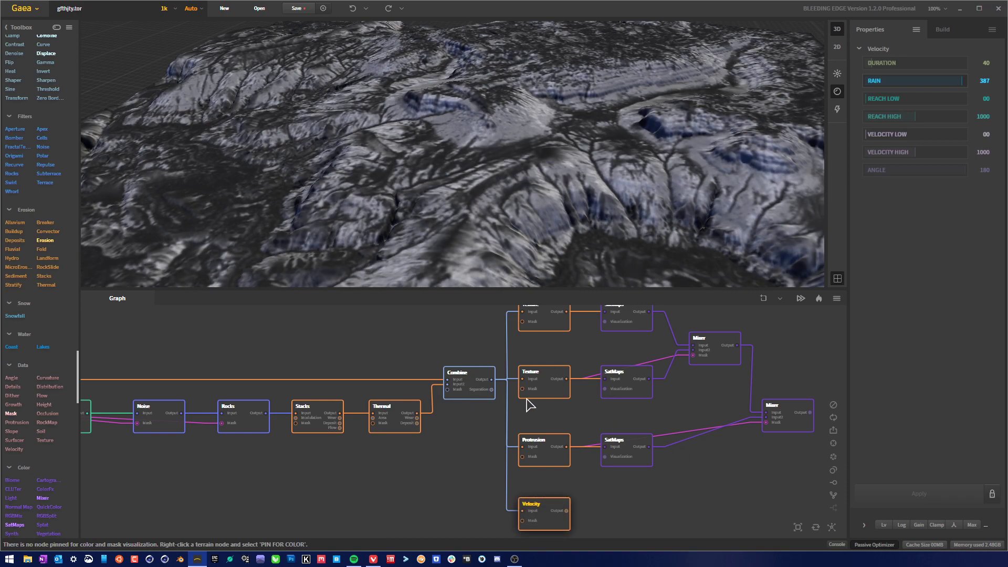
Make a portal on the Protrusion node's output and select that node.
right_click(446, 477)
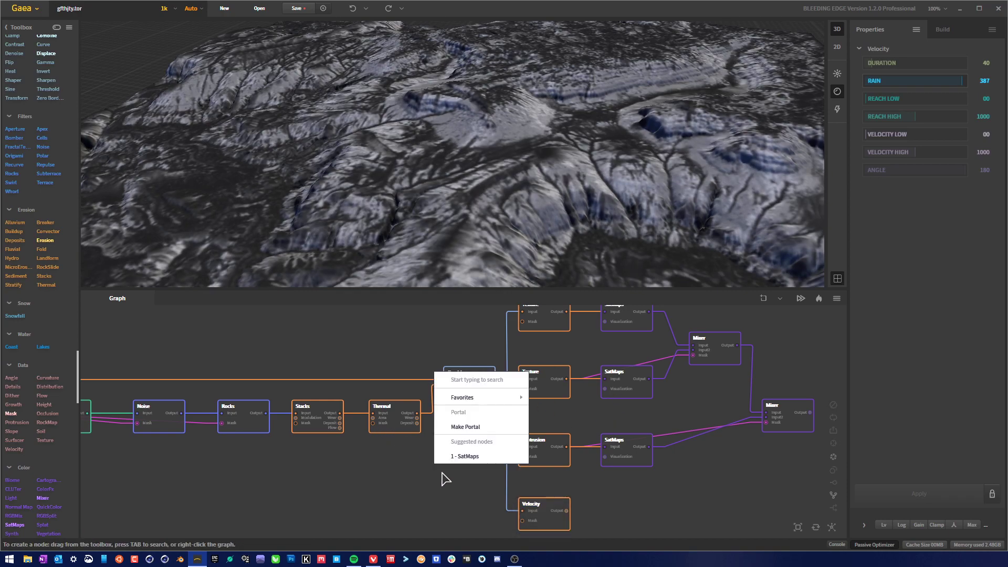
click(484, 432)
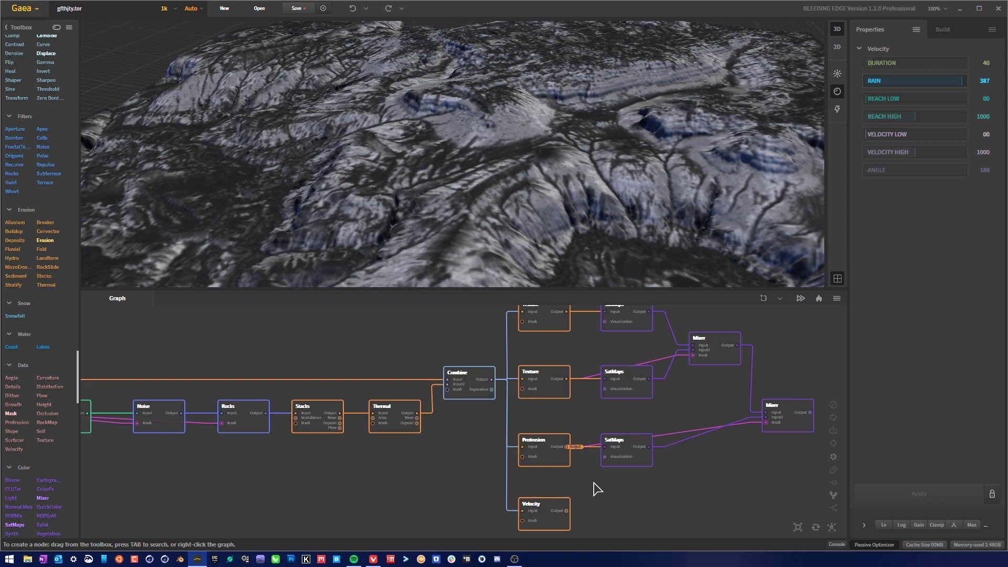
click(557, 461)
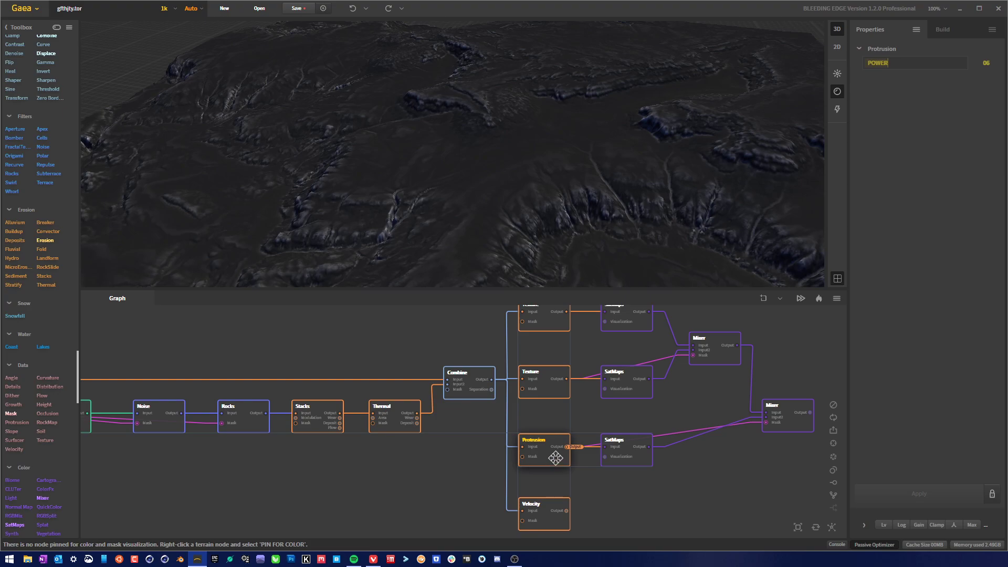
click(626, 476)
right_click(559, 462)
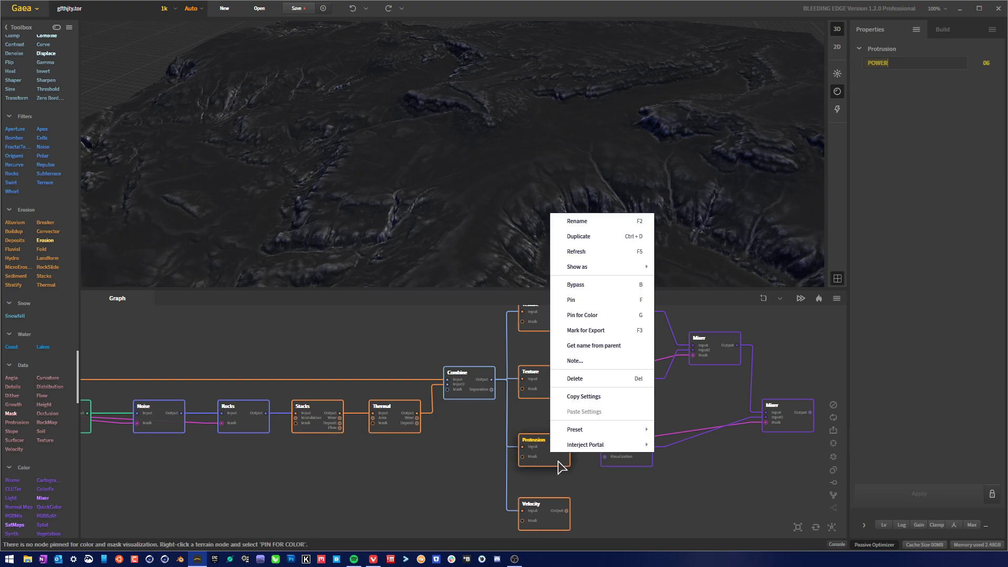
click(623, 499)
right_click(625, 499)
click(624, 509)
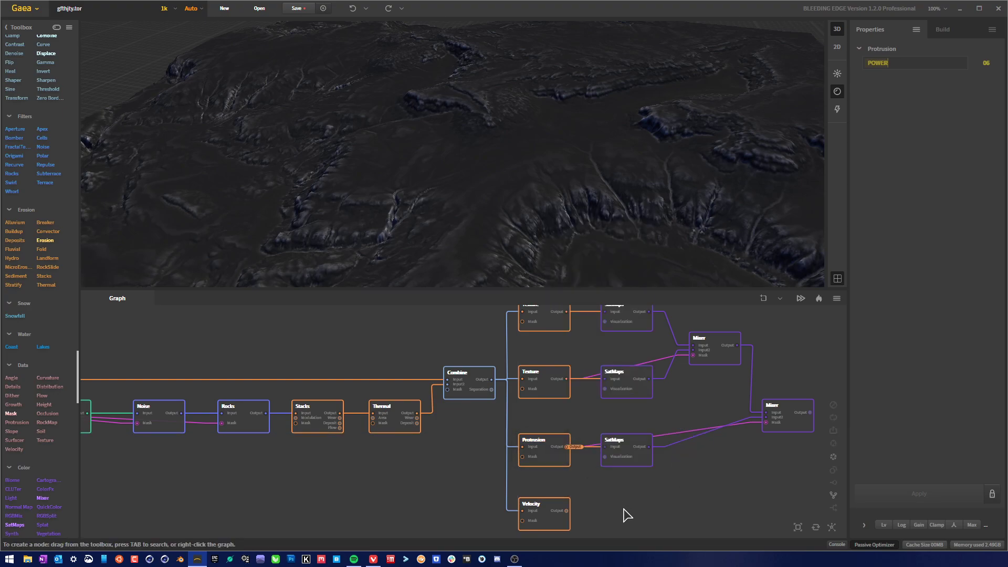
scroll(653, 504, down, 3)
right_click(655, 490)
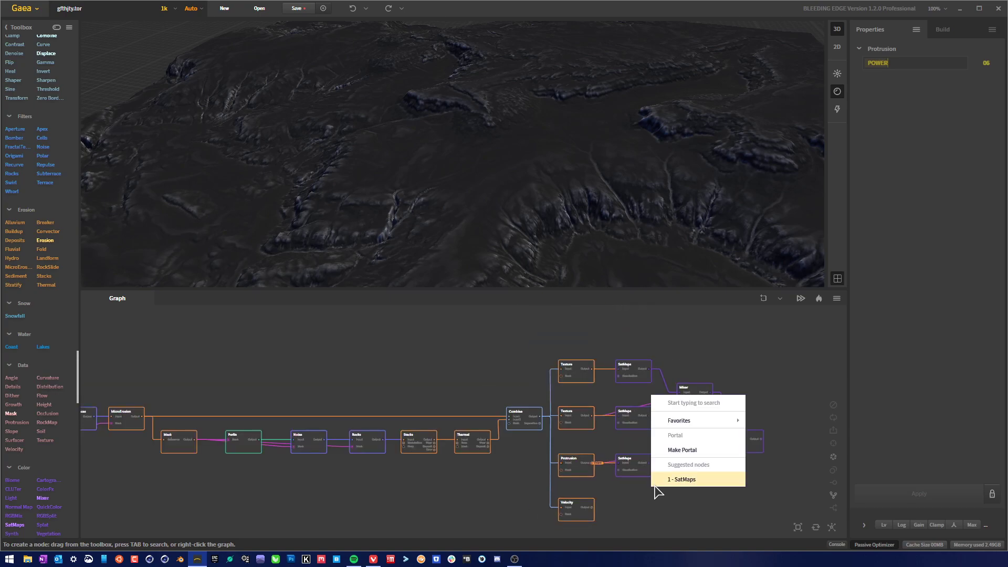
click(657, 491)
key(Tab)
text(port)
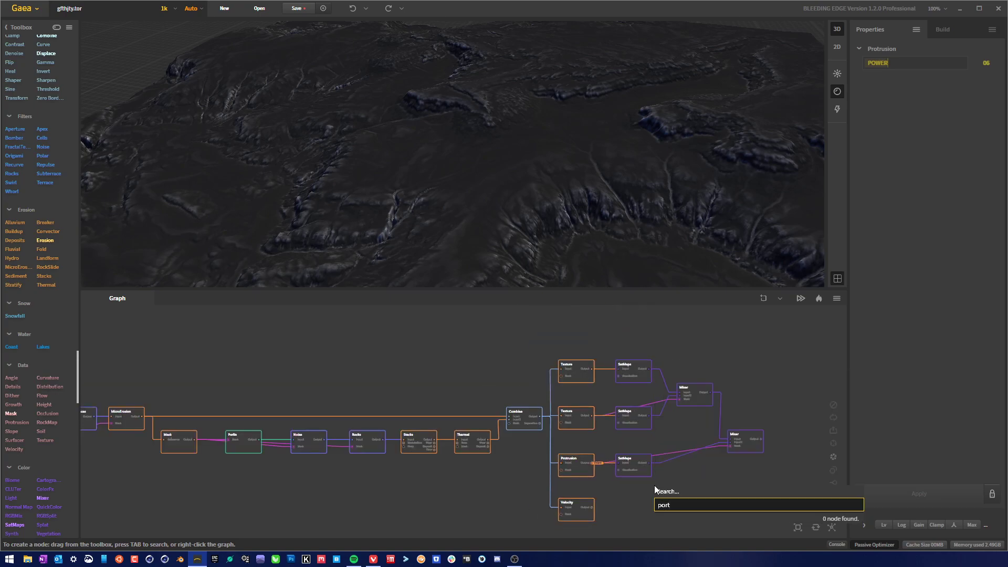
key(BackSpace)
key(BackSpace)
key(BackSpace)
key(BackSpace)
drag(640, 498, 626, 501)
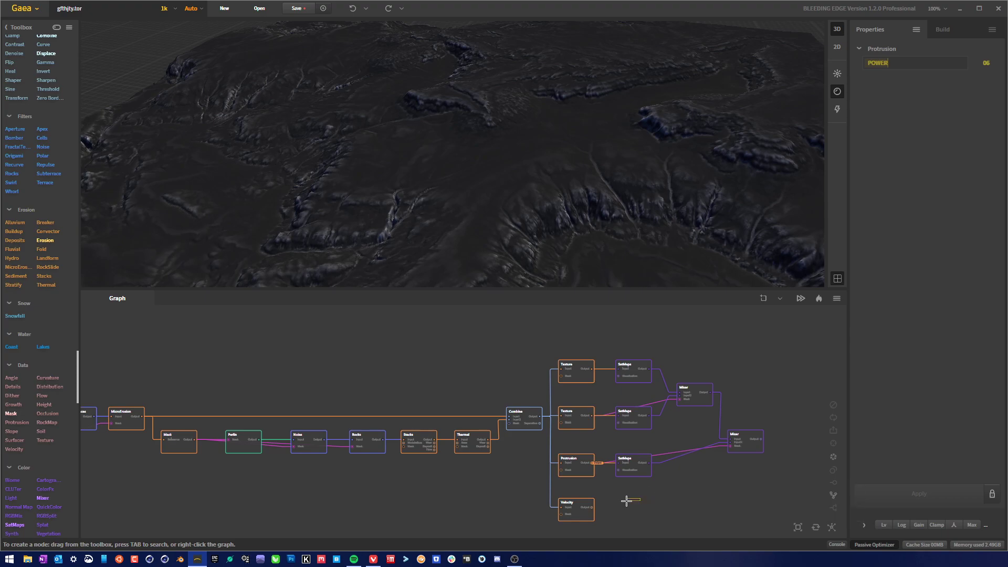
Interject a portal on the Combine node's Output so its long connections to the data nodes are replaced.
click(529, 418)
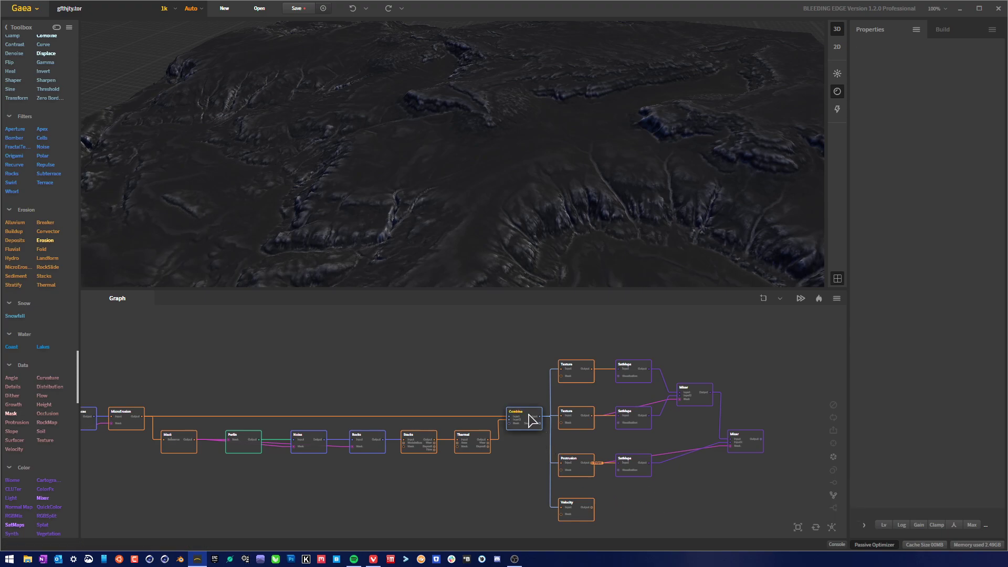
right_click(530, 419)
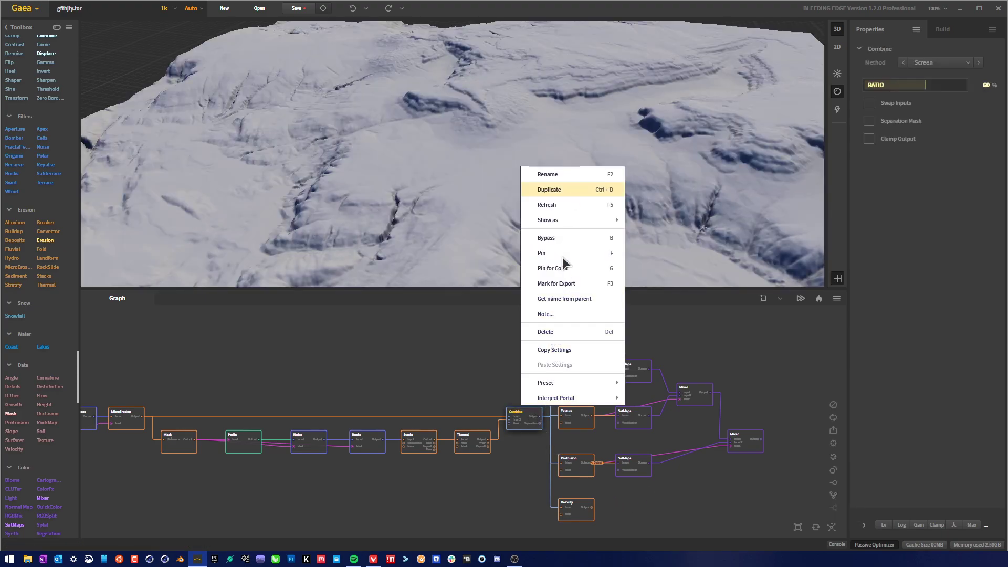
click(554, 349)
right_click(467, 366)
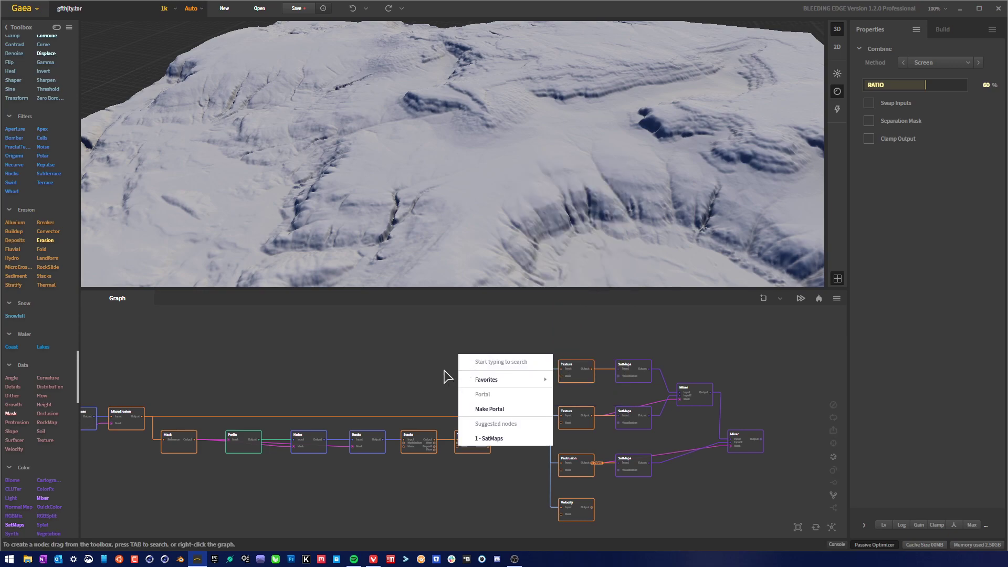
click(447, 377)
right_click(541, 419)
mouse_move(552, 407)
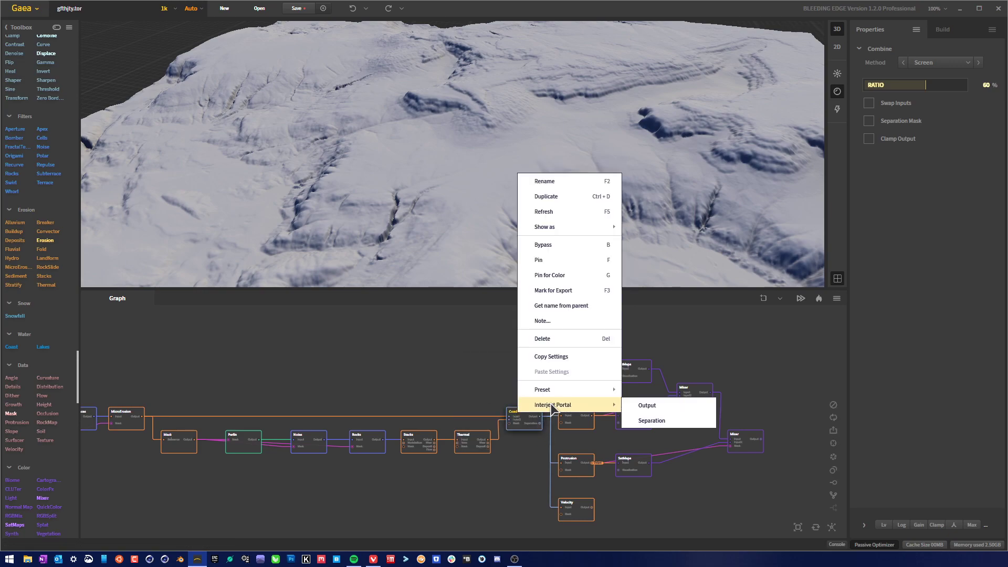
click(694, 400)
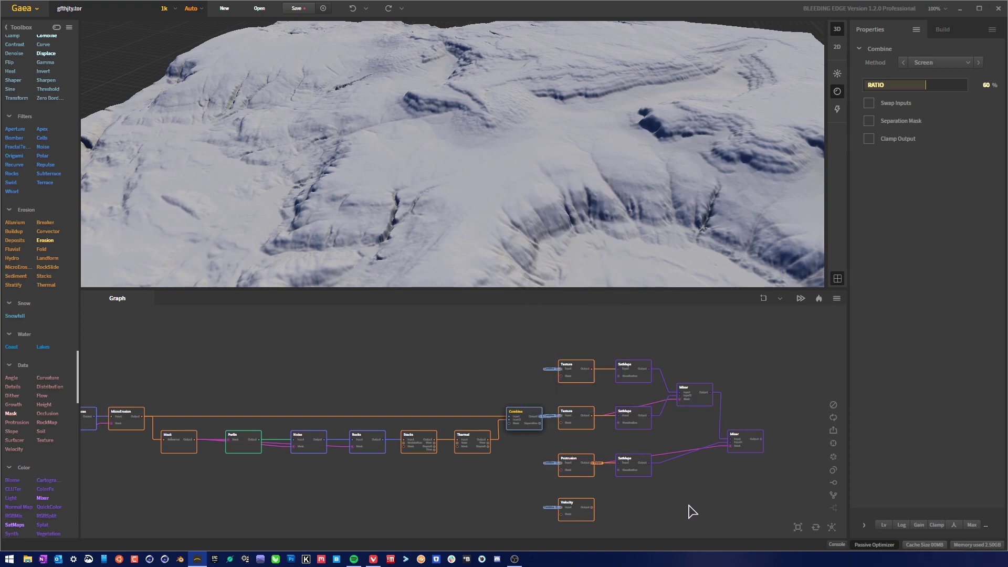
Move the whole group of data, SatMaps and Mixer nodes farther to the right of the Combine node.
drag(553, 533, 783, 329)
drag(582, 419, 645, 414)
click(558, 420)
scroll(558, 419, up, 3)
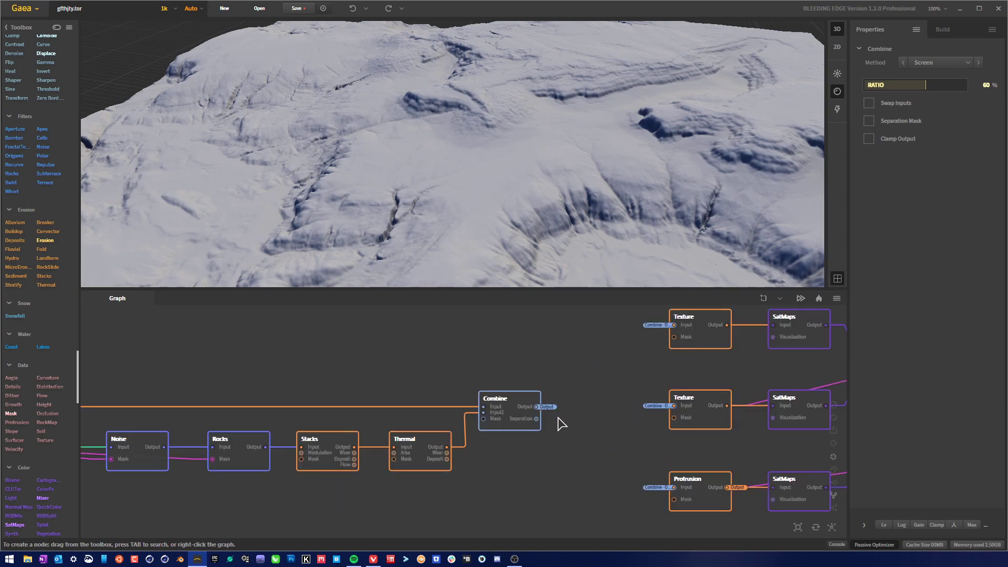
Preview the final Mixer node's colouring on the terrain.
middle_drag(643, 450, 538, 400)
scroll(564, 448, down, 3)
scroll(550, 403, down, 2)
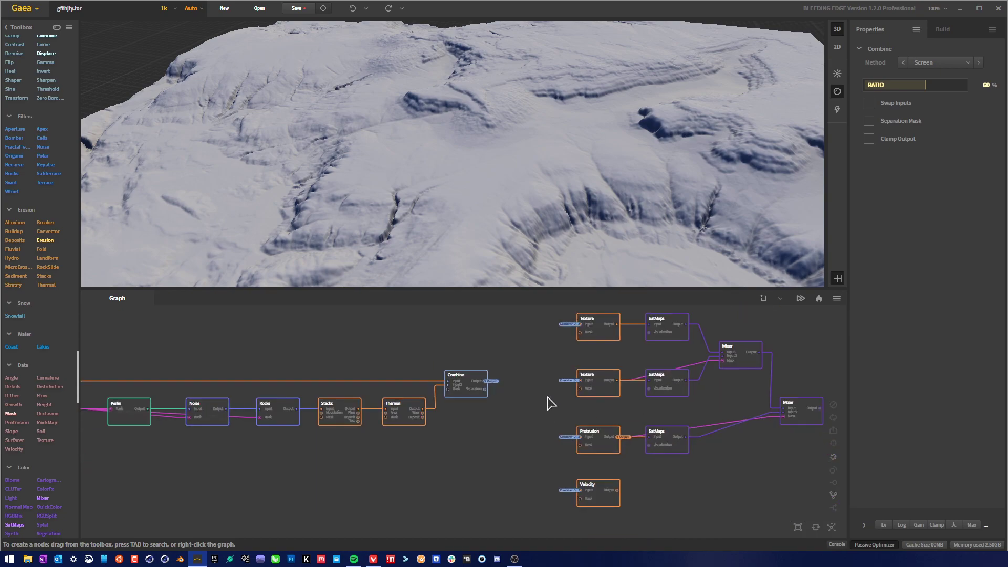
drag(530, 513, 748, 306)
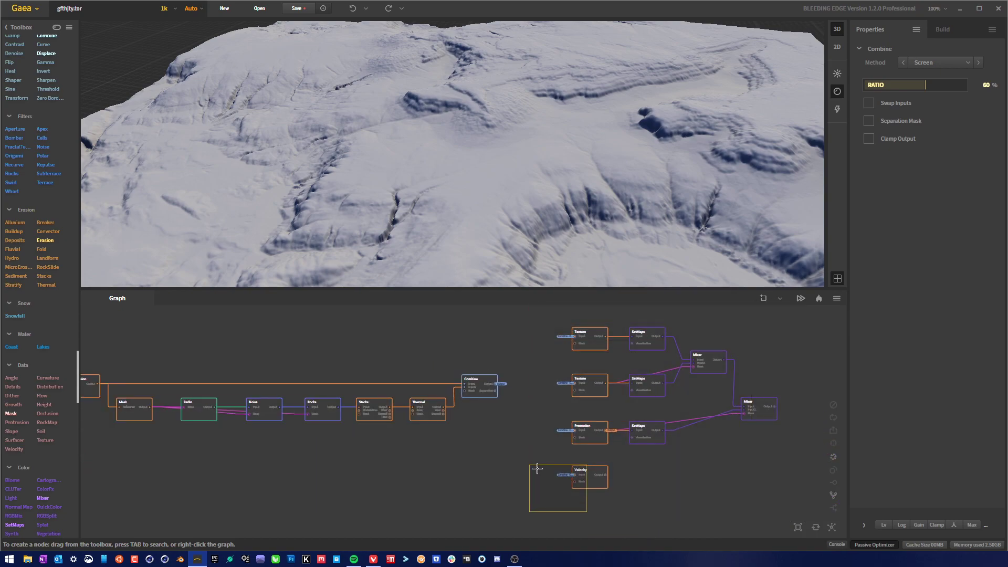
click(767, 413)
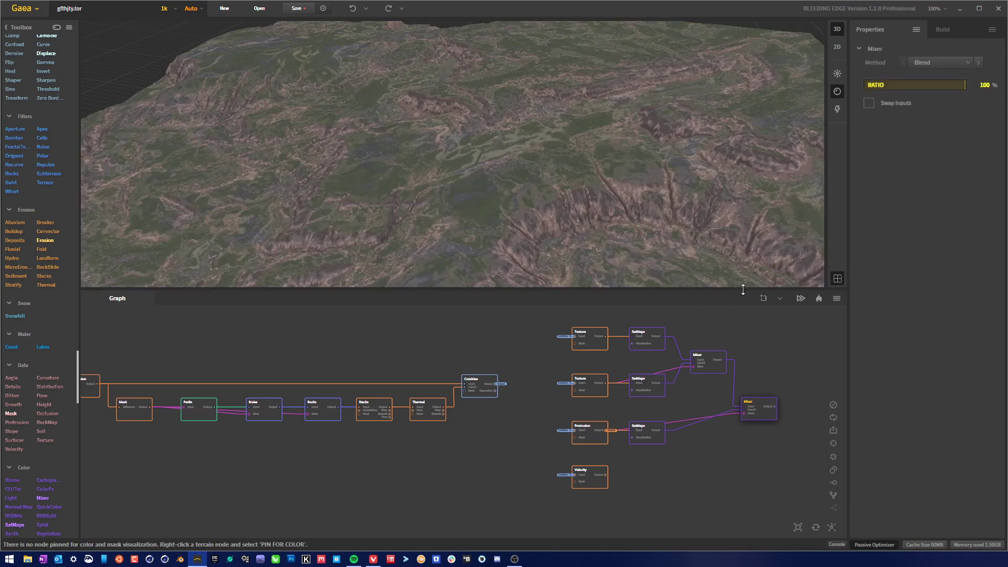
Select all data, SatMaps and Mixer nodes and move them below the middle of the terrain node chain.
drag(550, 525, 792, 326)
scroll(693, 417, down, 2)
middle_drag(398, 438, 514, 430)
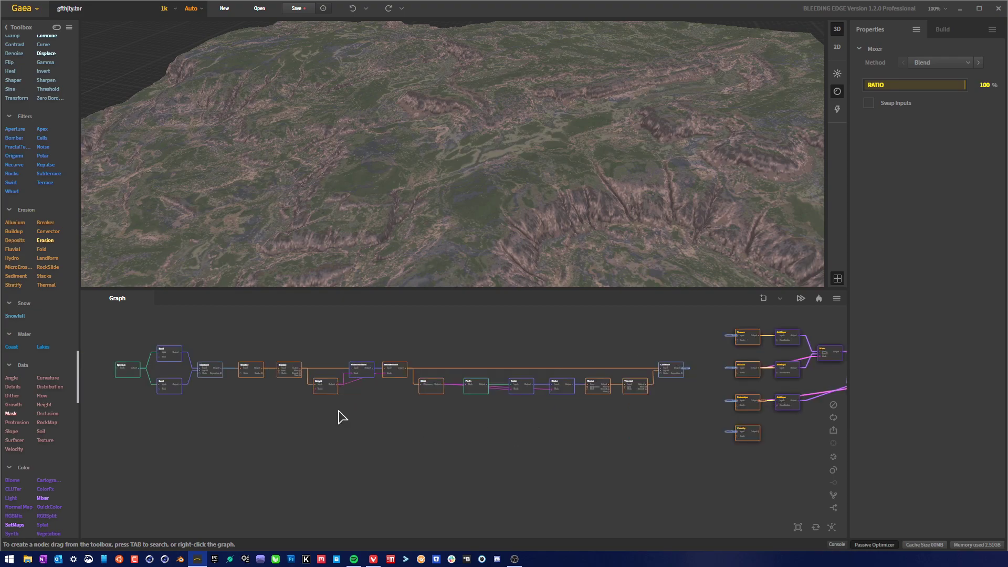
drag(751, 373, 478, 473)
click(696, 467)
middle_drag(629, 472, 670, 433)
drag(659, 498, 441, 381)
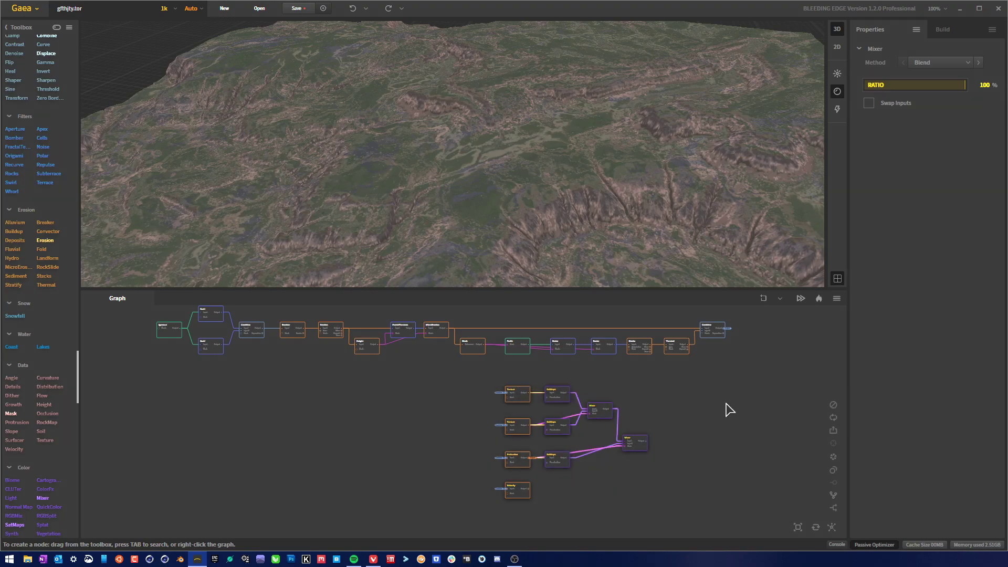
click(727, 403)
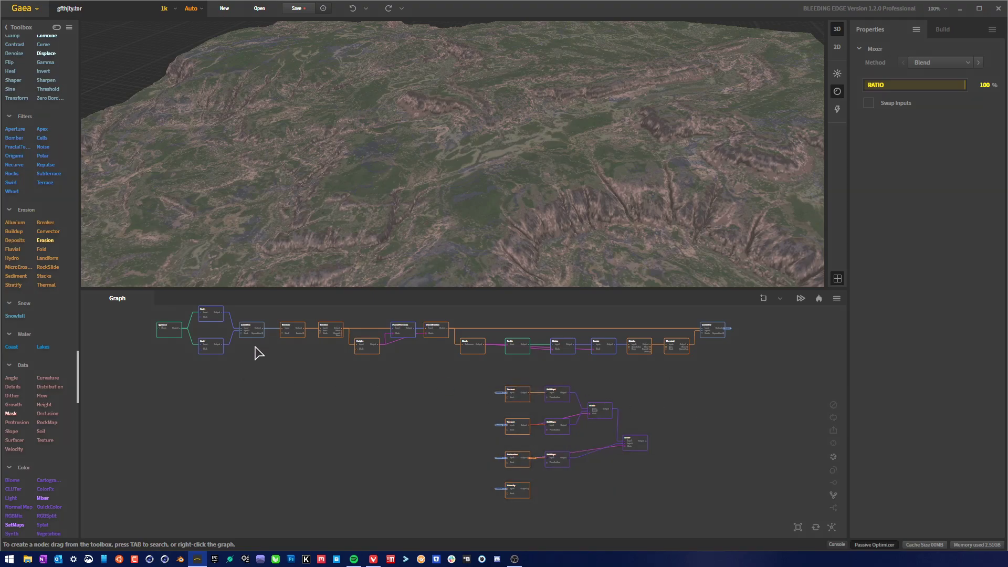
Move the complete group of data, SatMaps and Mixer nodes directly beneath the Combine node.
drag(456, 521, 740, 382)
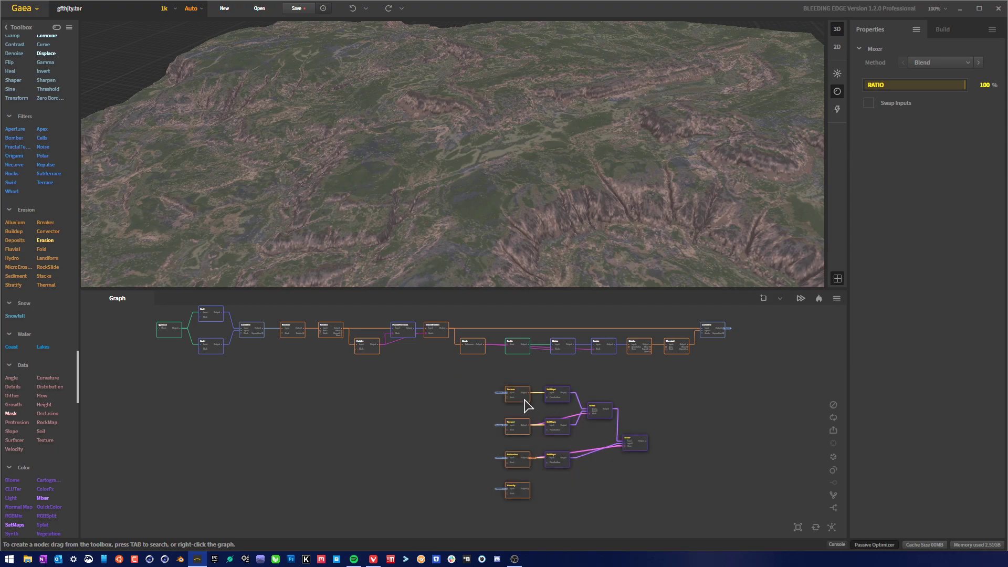
drag(523, 398, 715, 382)
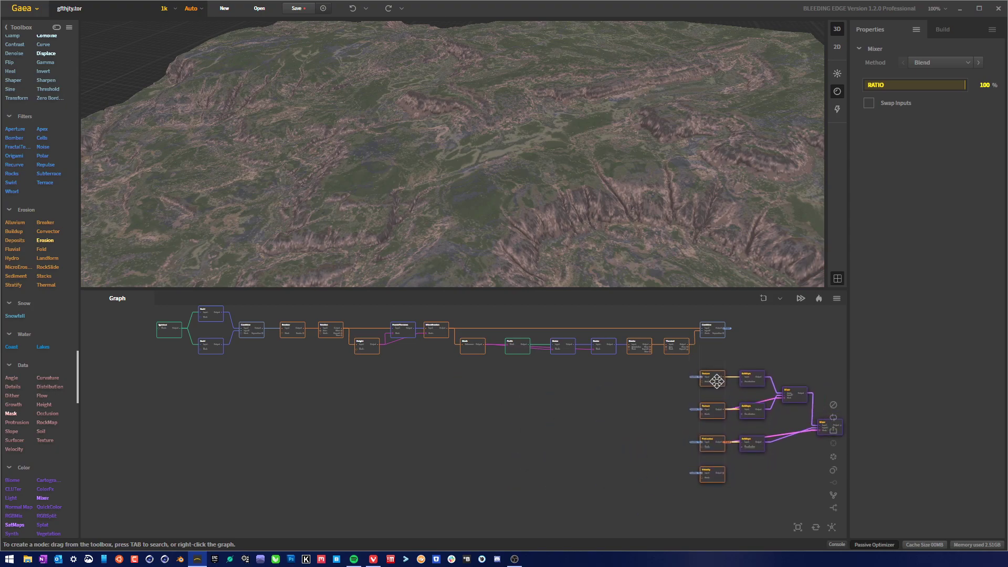
click(756, 360)
middle_drag(632, 381, 598, 386)
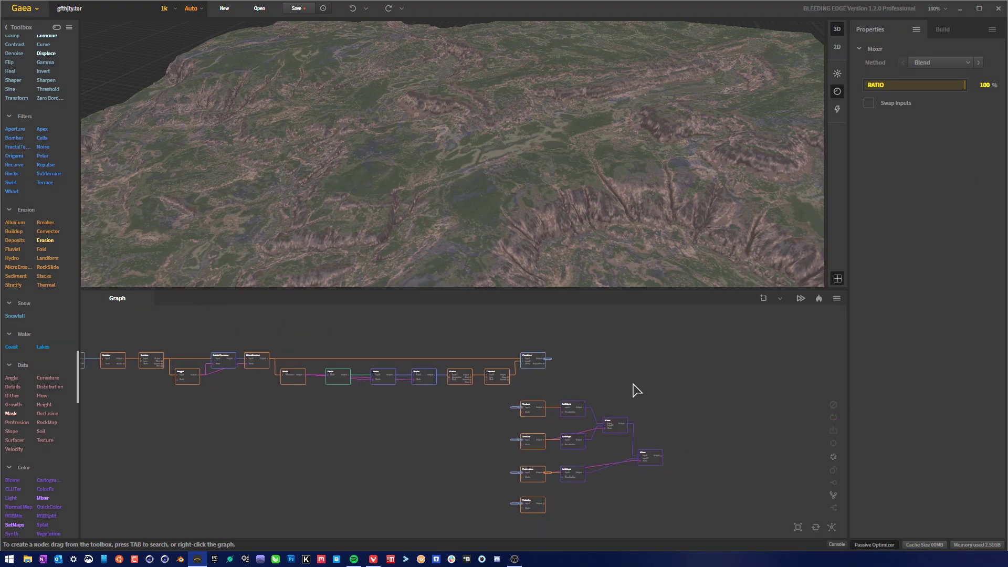
scroll(624, 391, up, 2)
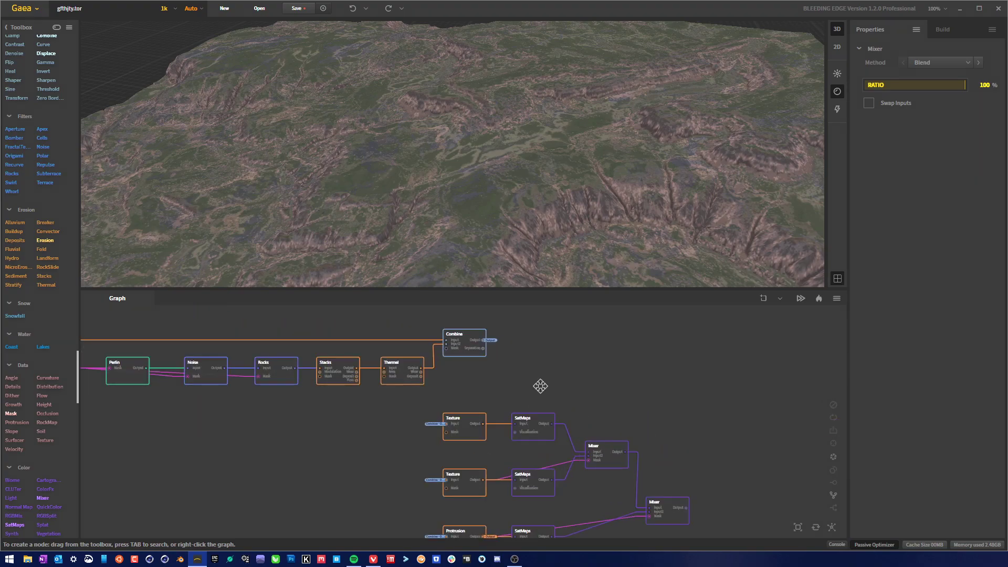
Select all data, SatMaps and Mixer nodes below the terrain chain and move them to the right of the Combine node.
middle_drag(544, 392, 547, 358)
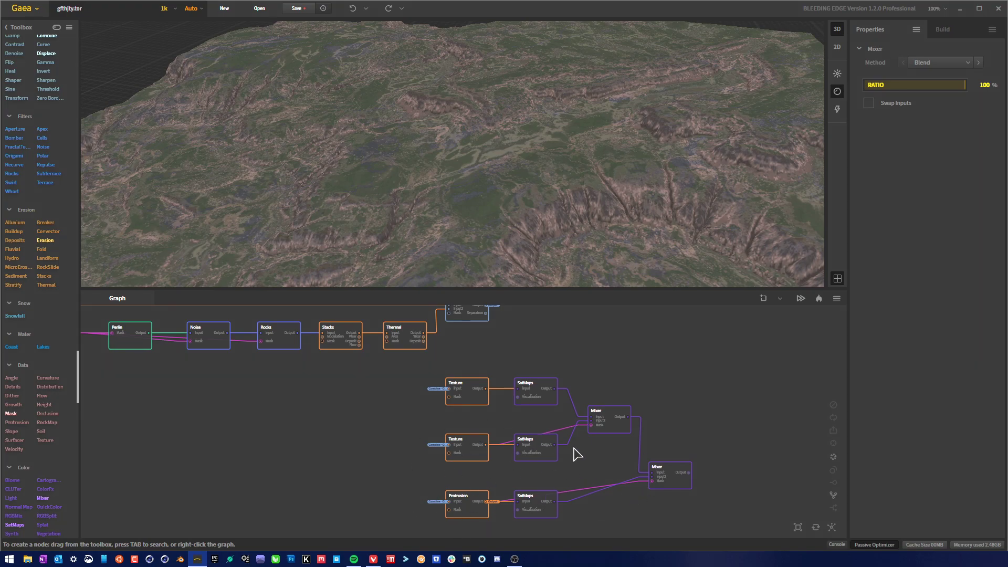
middle_drag(580, 347, 575, 370)
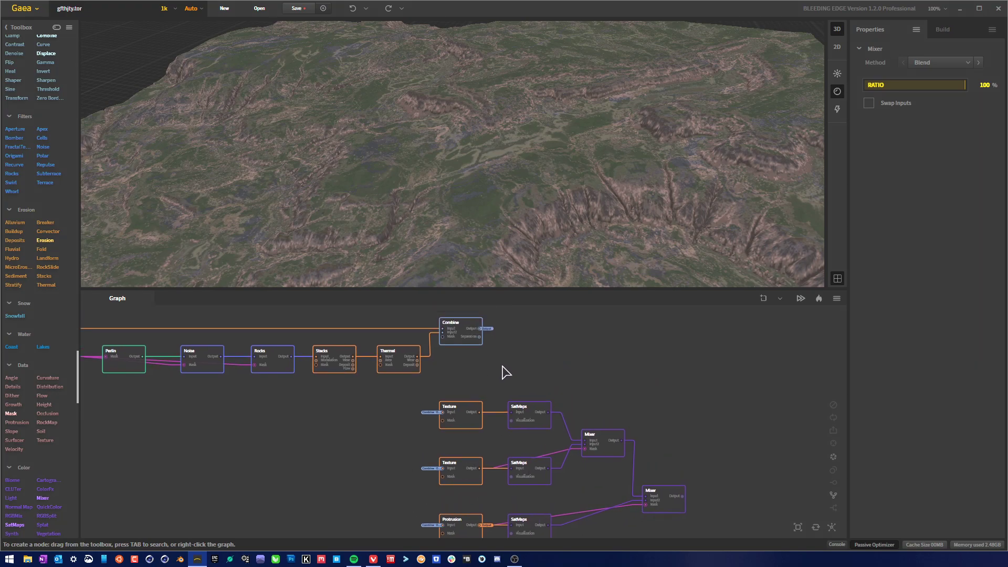
middle_drag(593, 375, 622, 337)
scroll(381, 460, down, 2)
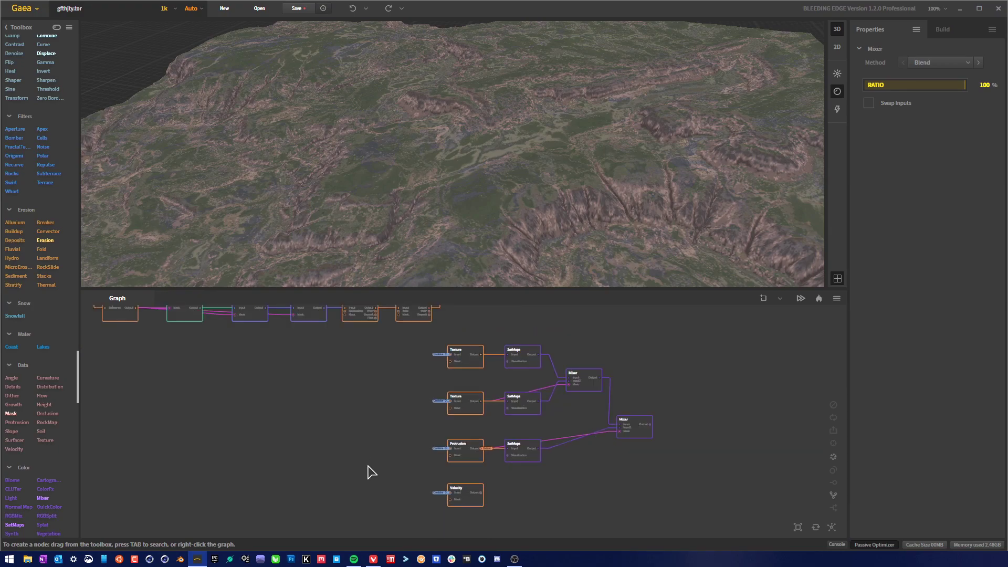
drag(377, 525, 675, 341)
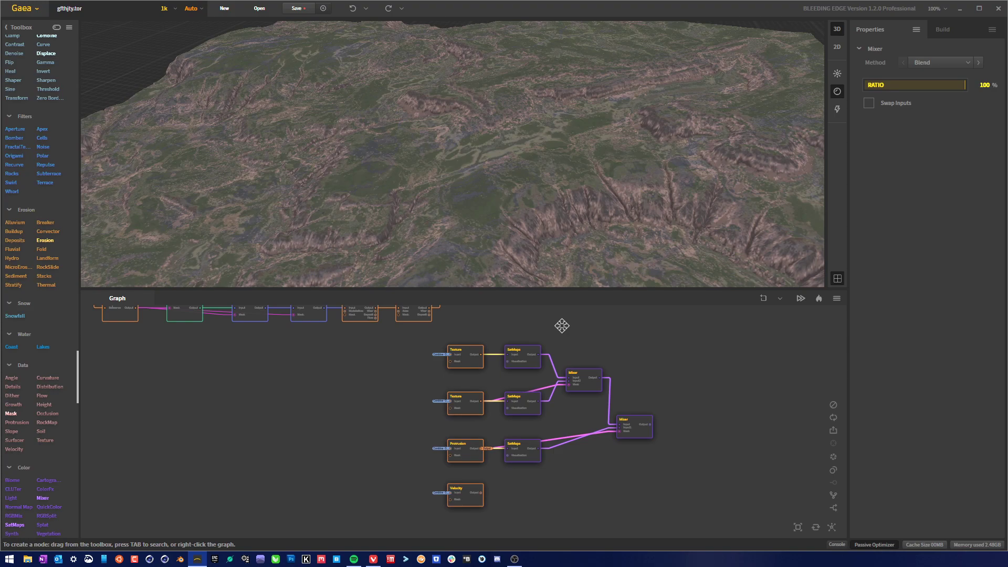
middle_drag(438, 320, 439, 375)
drag(471, 420, 631, 367)
click(501, 432)
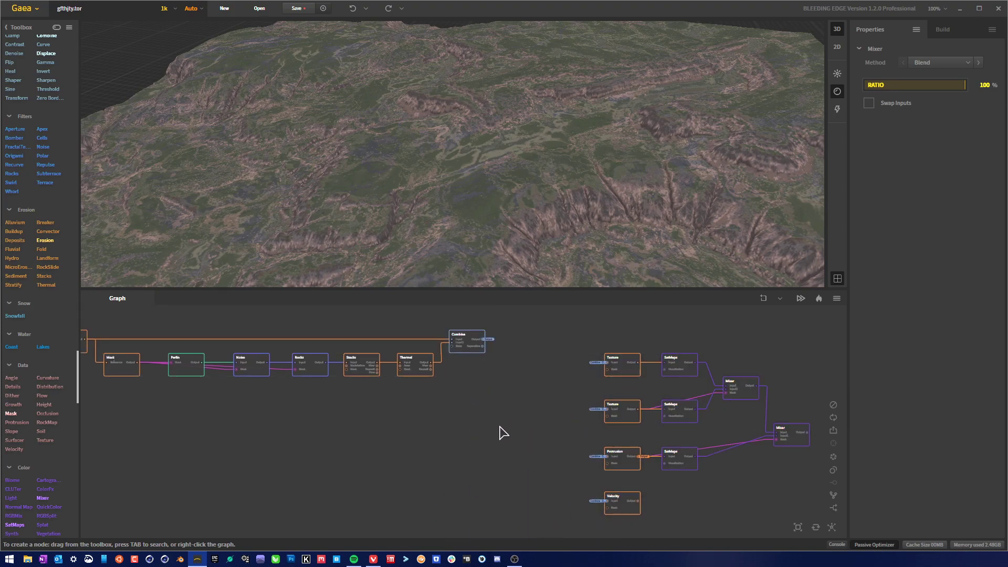
middle_drag(502, 450, 461, 425)
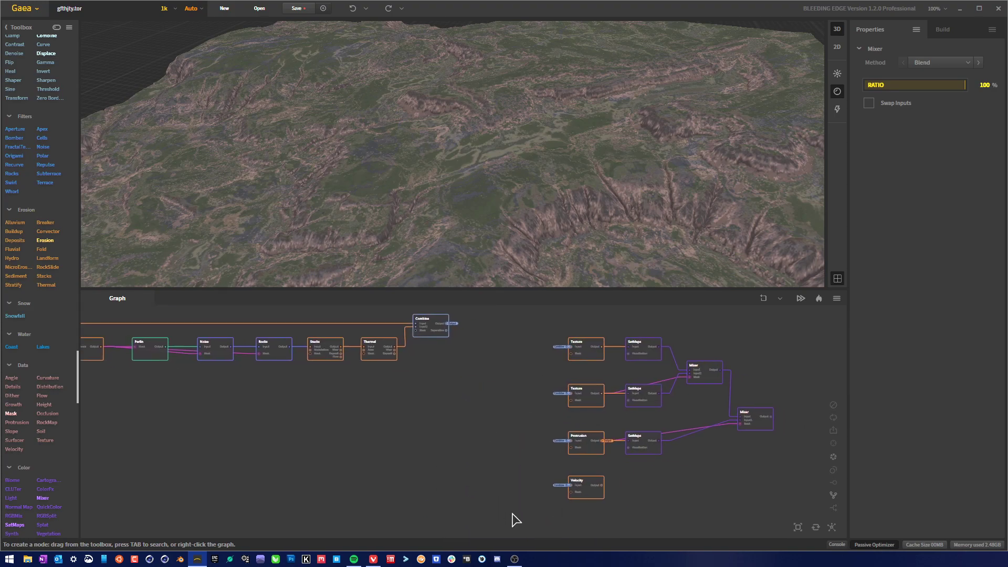
Shift the complete group of data, SatMaps and Mixer nodes slightly upward, keeping it to the right of Combine.
drag(512, 519, 776, 311)
drag(601, 490, 595, 444)
click(470, 467)
middle_drag(449, 434, 453, 447)
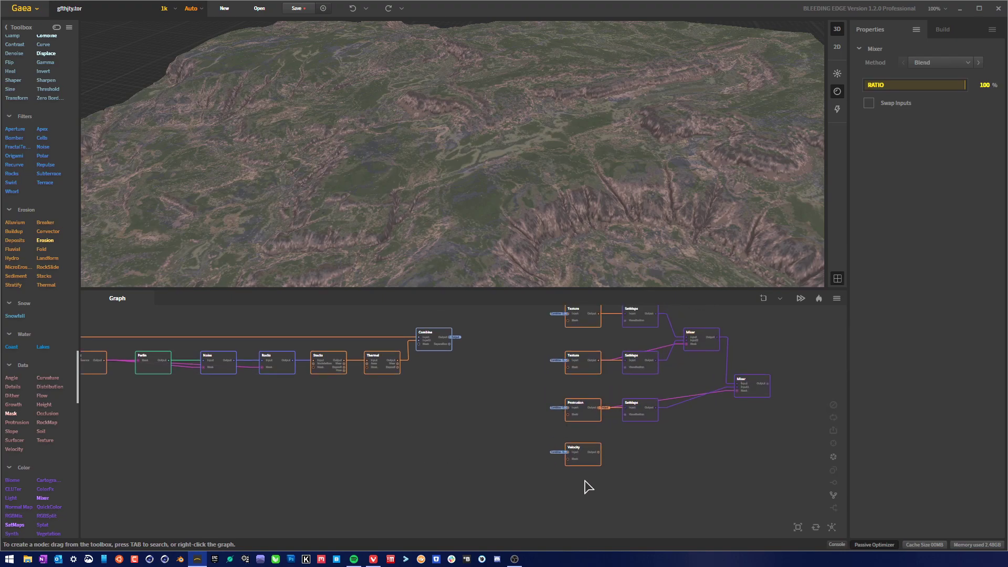
Add a SatMaps node connected to the Velocity node's output and align it beneath the Protrusion row's SatMaps node.
click(590, 461)
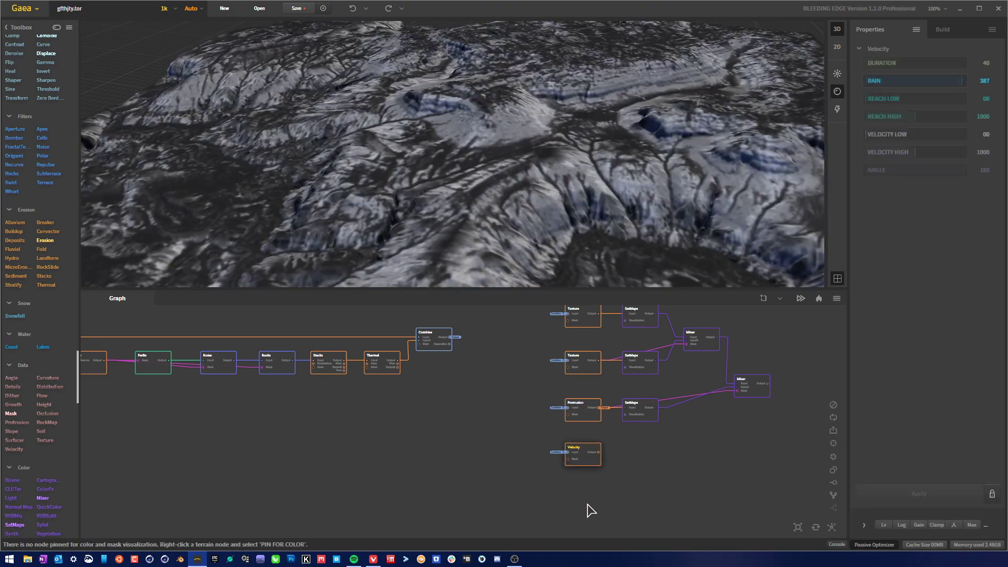
right_click(665, 450)
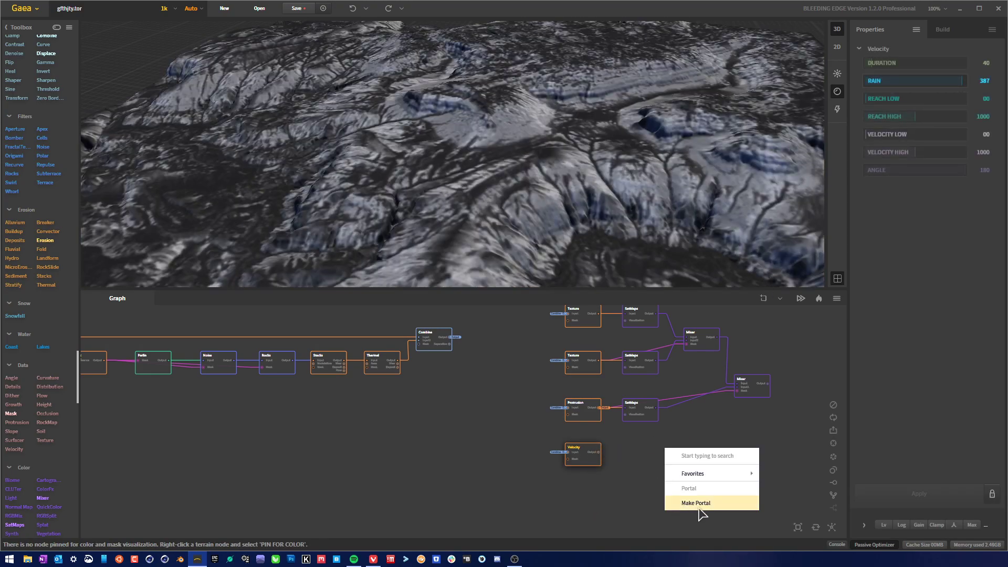
text(sat)
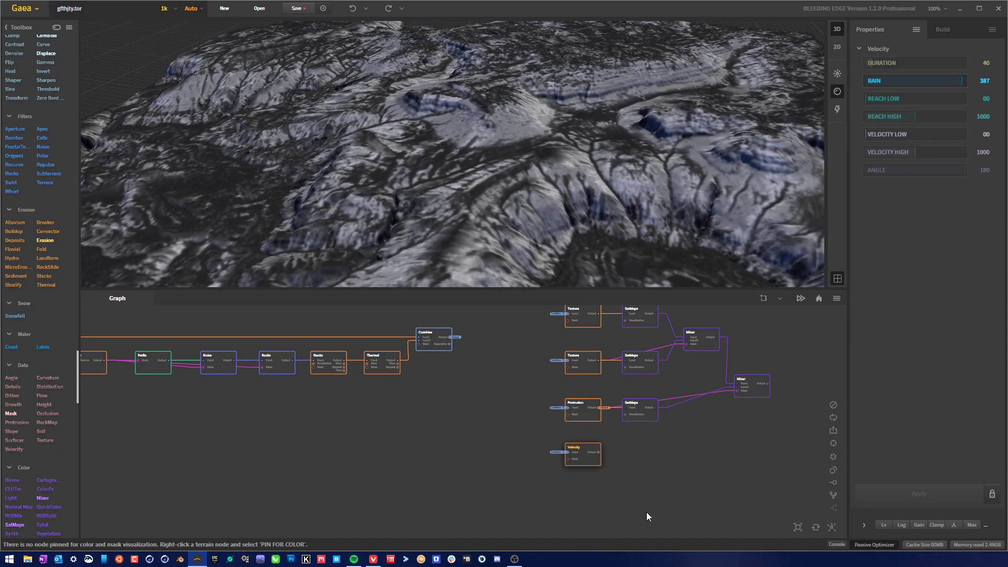
key(Return)
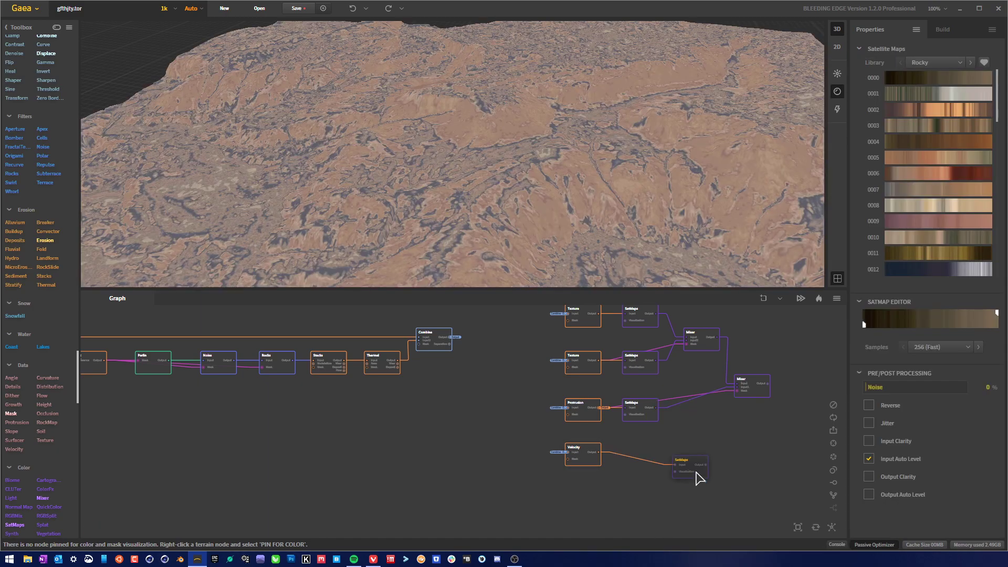
drag(698, 478, 648, 460)
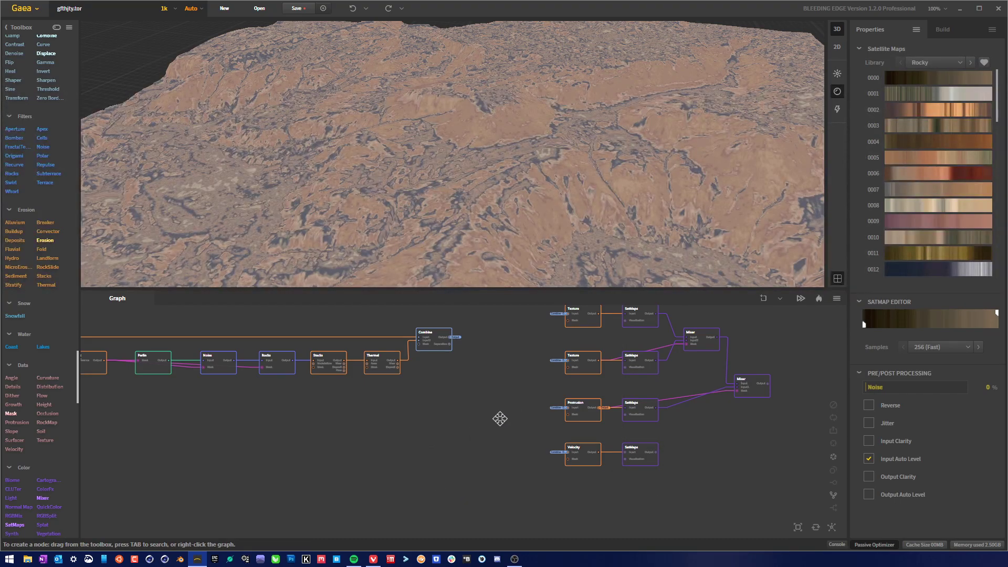
middle_drag(468, 427, 459, 440)
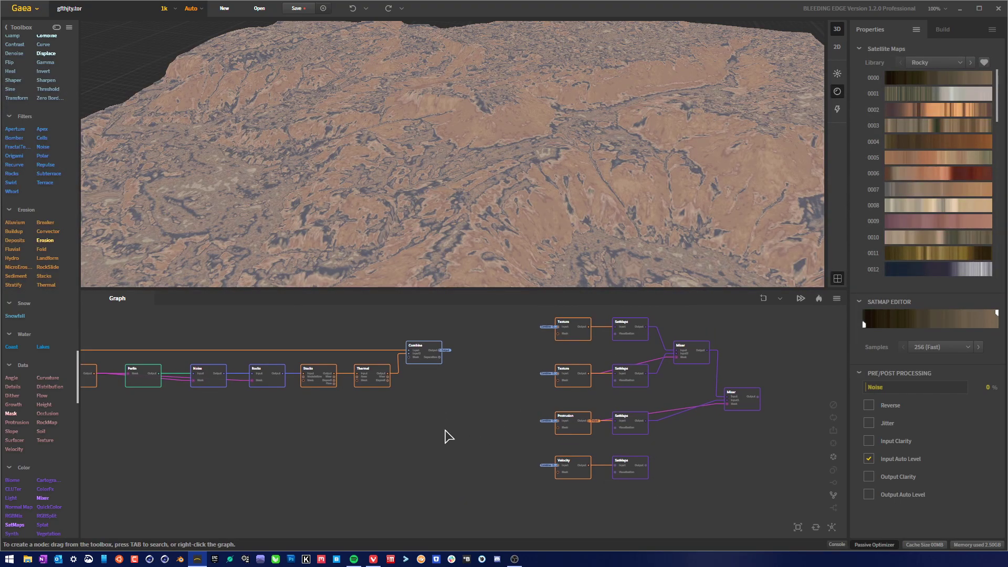
Examine the Interject Portal options of the Combine node and close them without choosing one.
click(430, 357)
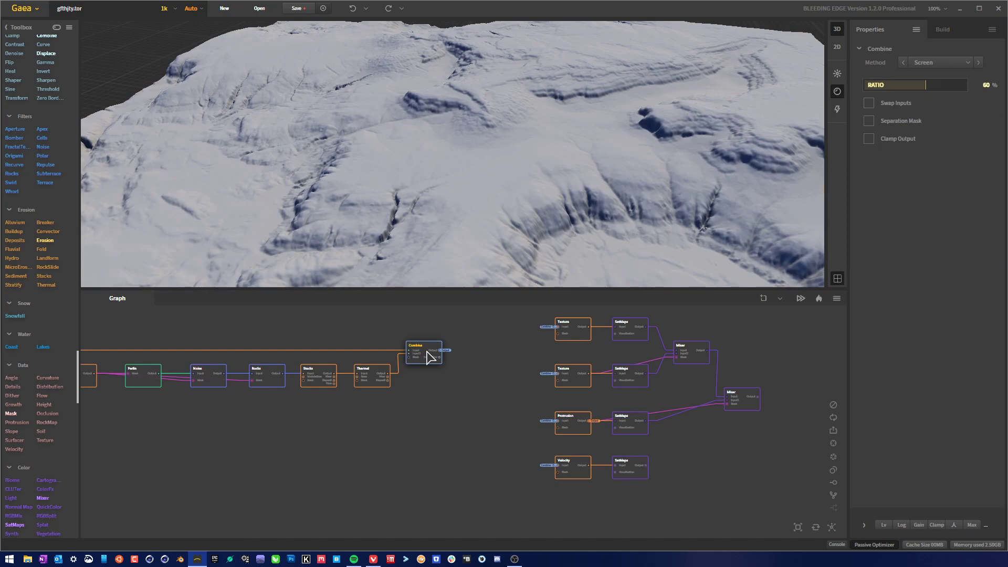
right_click(427, 355)
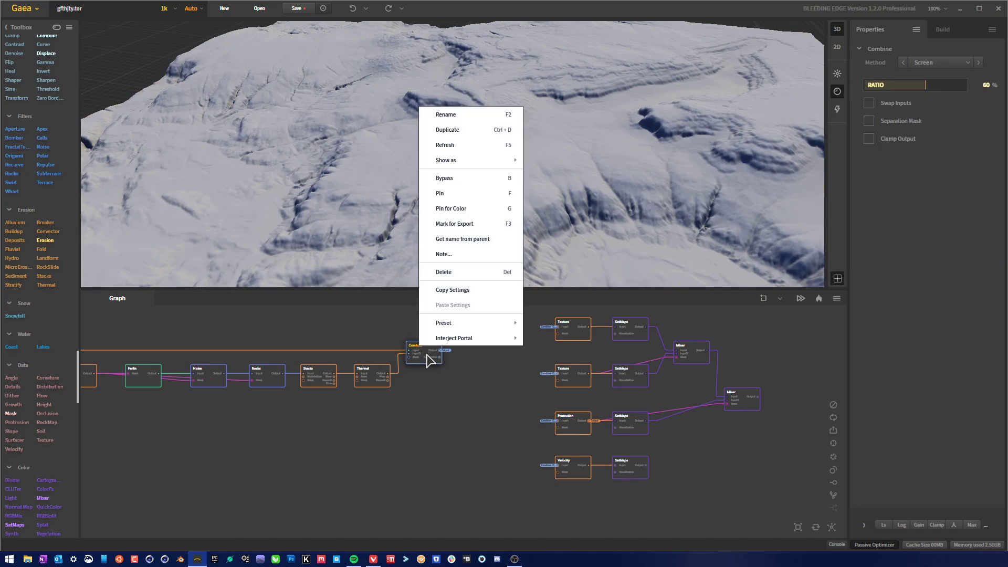
mouse_move(477, 338)
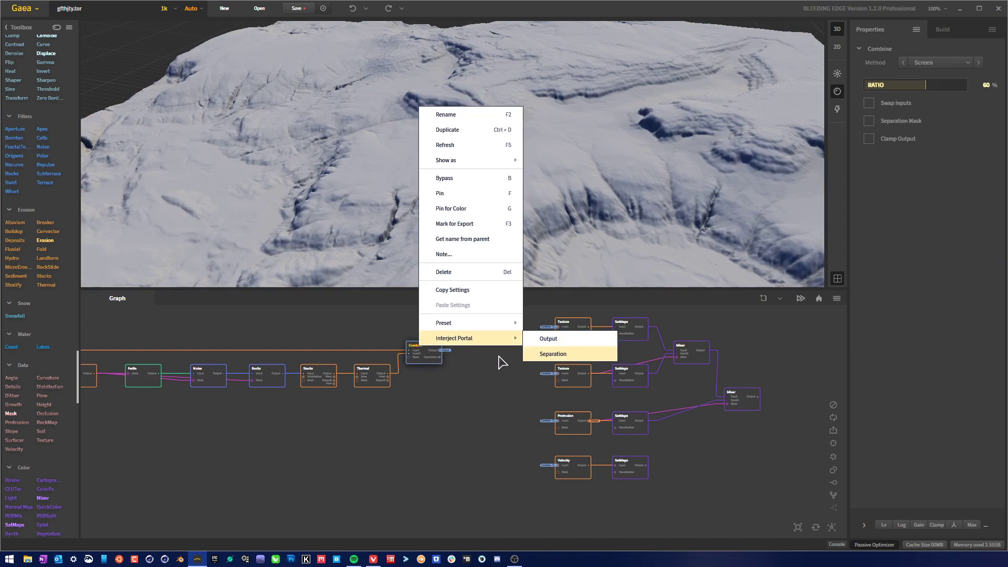
click(440, 359)
scroll(440, 354, up, 4)
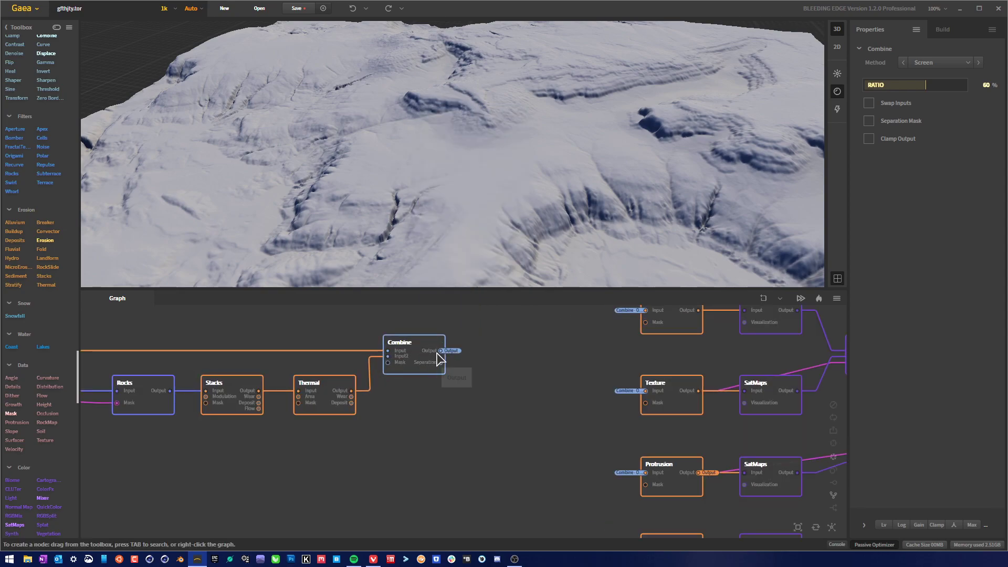
right_click(417, 342)
mouse_move(461, 327)
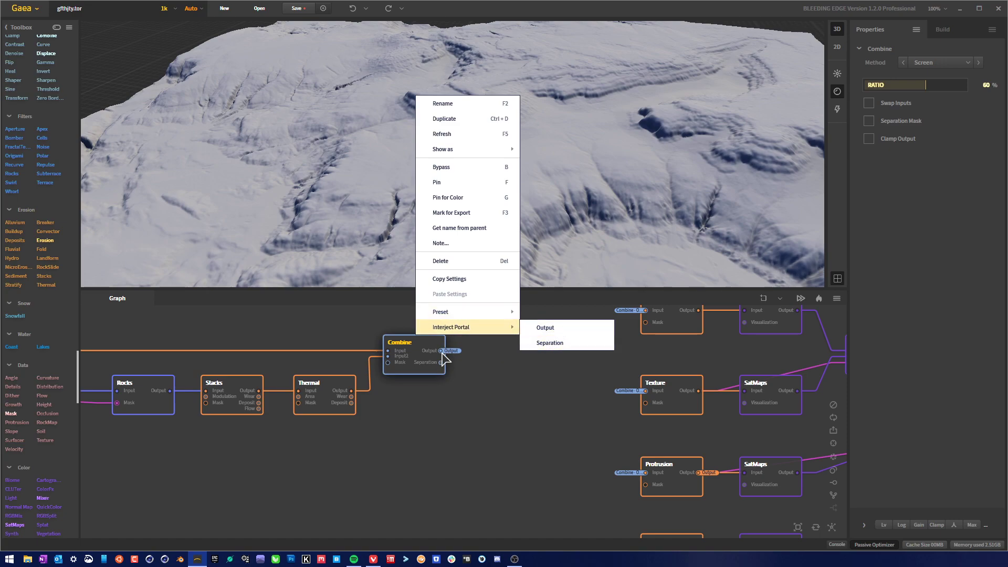
click(489, 428)
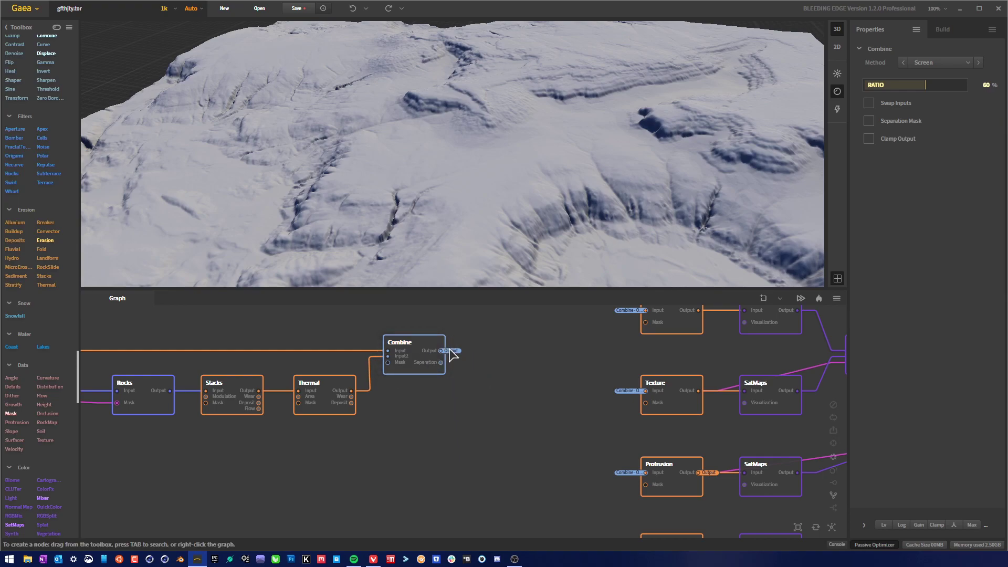
Set the Velocity node's Rain to 184 and inspect its flow pattern on the terrain.
scroll(447, 388, down, 2)
drag(467, 421, 458, 396)
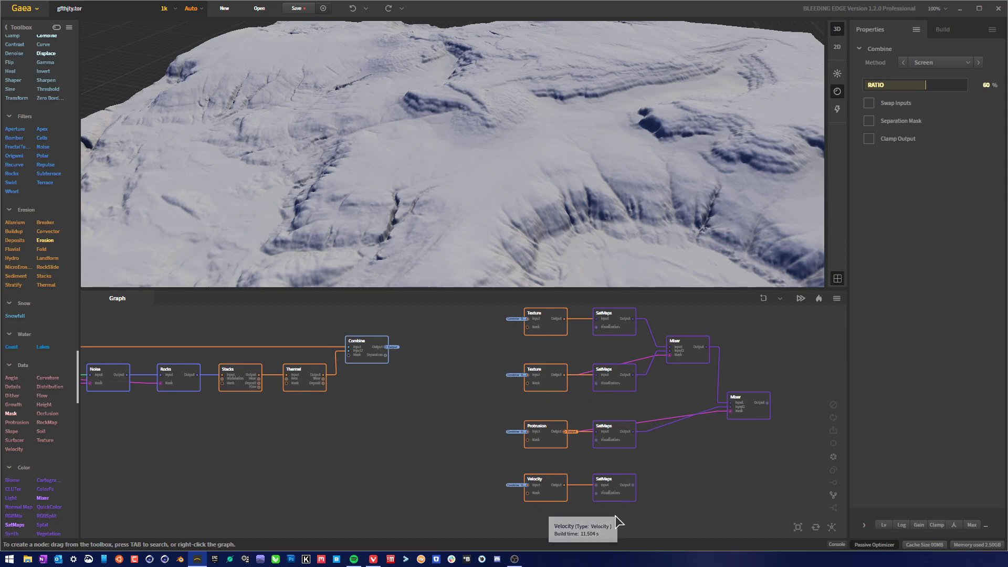
click(556, 496)
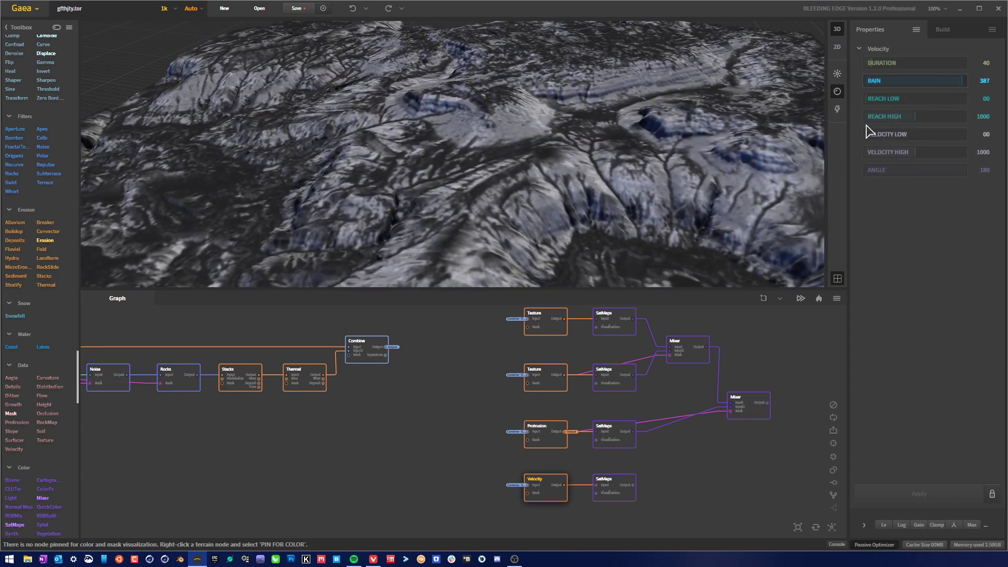
drag(745, 157, 613, 170)
drag(454, 187, 593, 183)
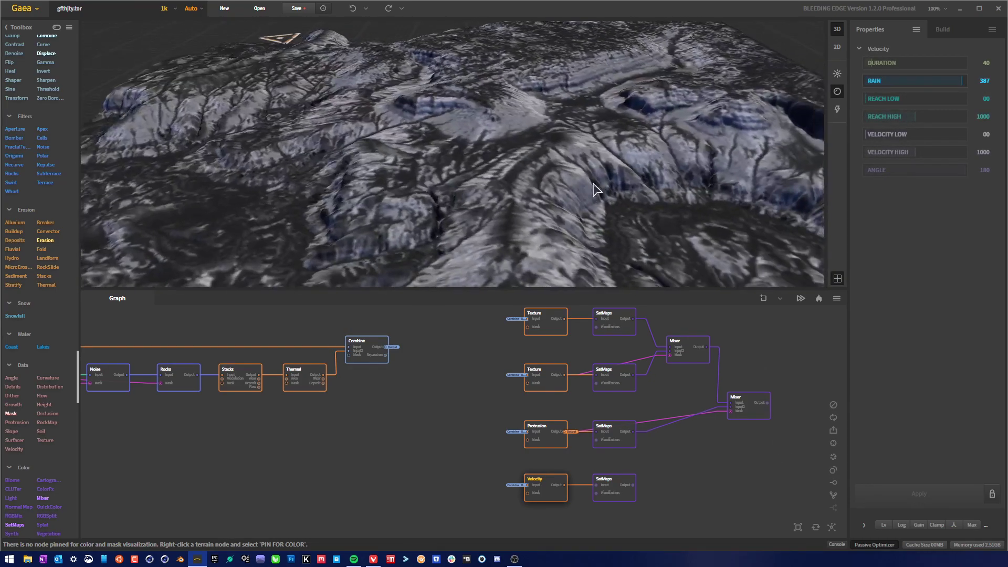
drag(542, 135, 499, 176)
scroll(499, 176, up, 5)
drag(724, 228, 613, 210)
scroll(492, 123, down, 5)
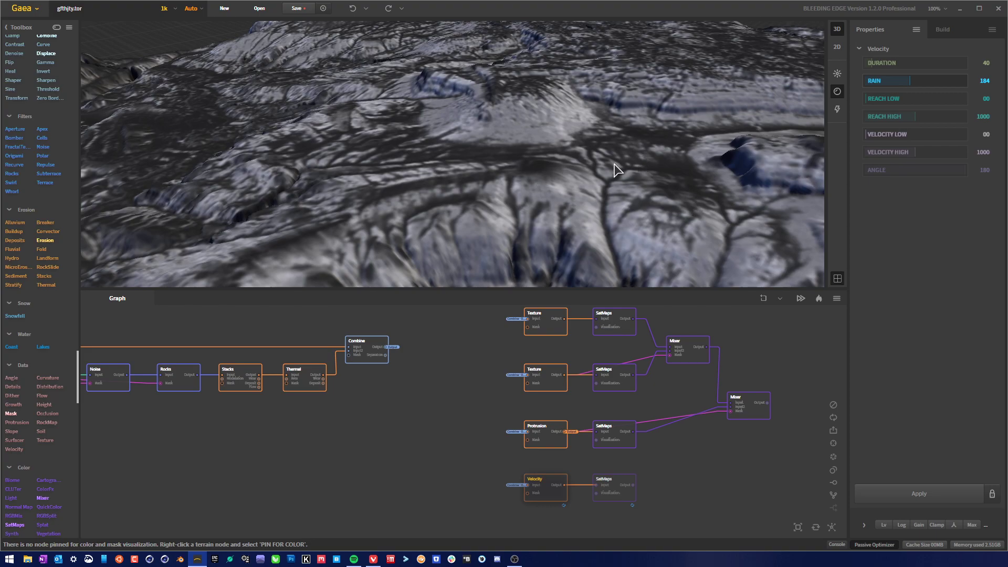
drag(646, 229, 627, 194)
drag(685, 231, 606, 213)
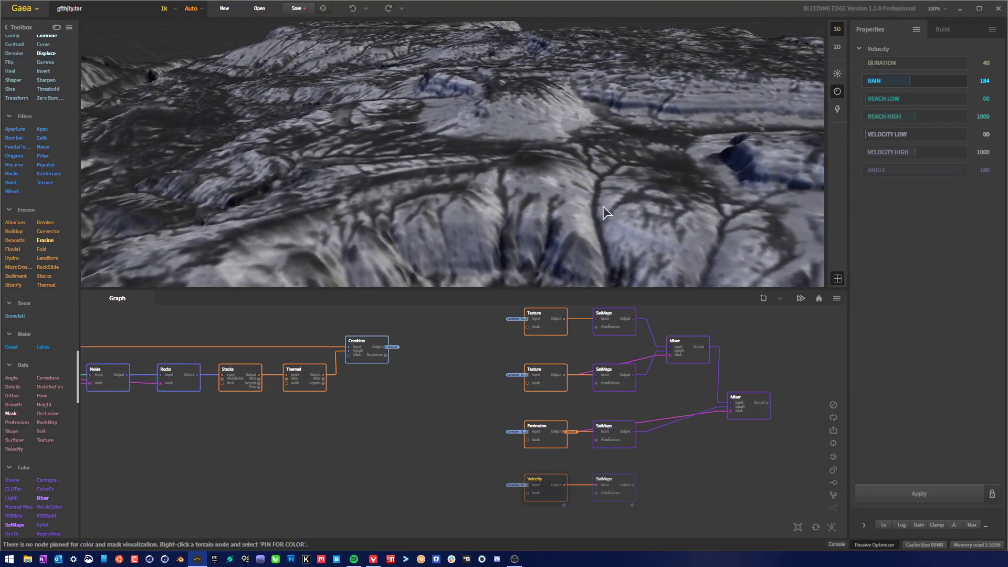
Try the Blue library on the SatMaps node fed by Velocity and inspect its colouring on the terrain.
click(620, 496)
click(937, 62)
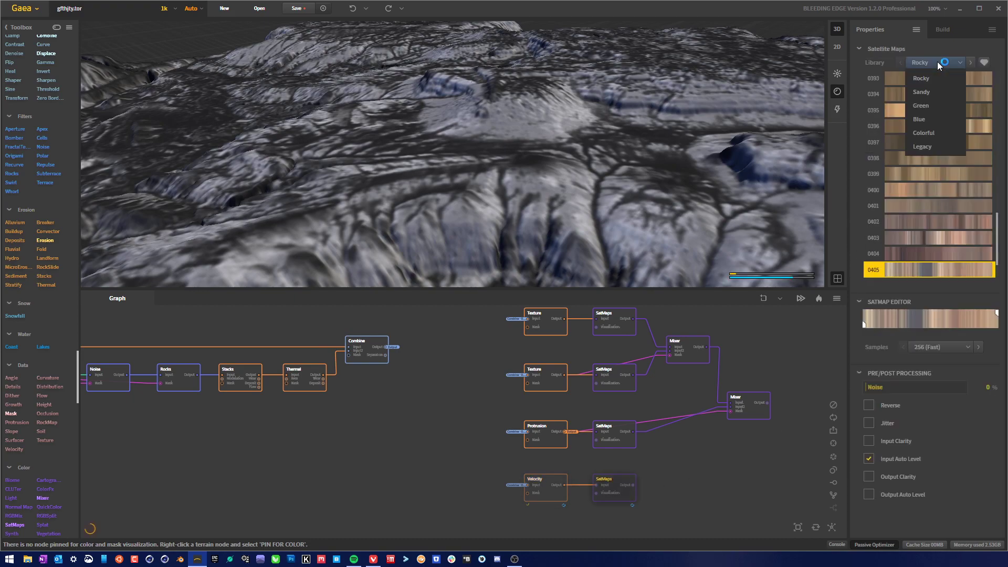
click(931, 118)
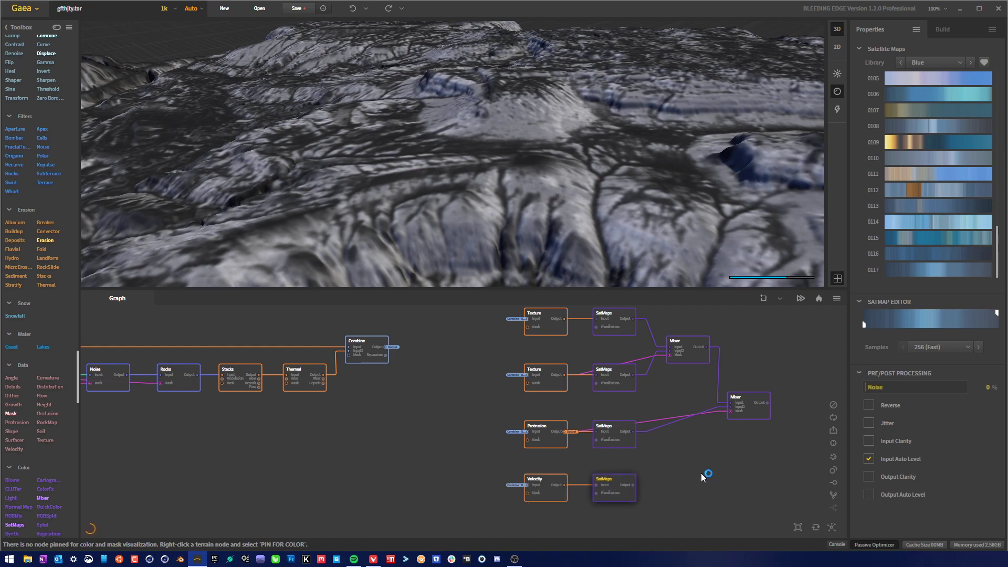
scroll(572, 195, down, 5)
mouse_move(573, 195)
mouse_down()
mouse_move(517, 206)
mouse_move(567, 213)
mouse_move(595, 242)
mouse_move(574, 186)
mouse_up()
scroll(532, 203, up, 5)
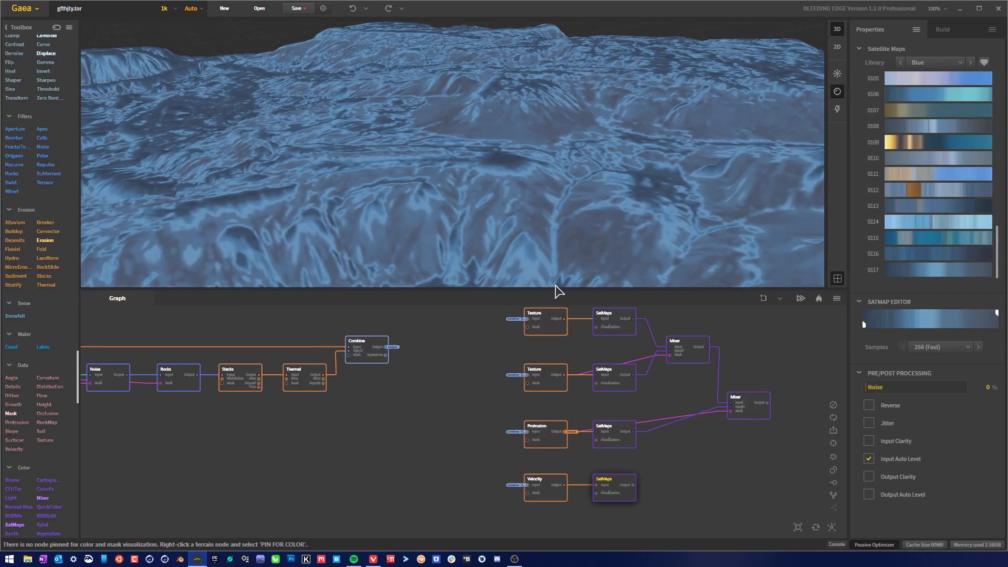
Compare with the Velocity data, then set its SatMaps node to the Green library and pick map 0005.
click(546, 484)
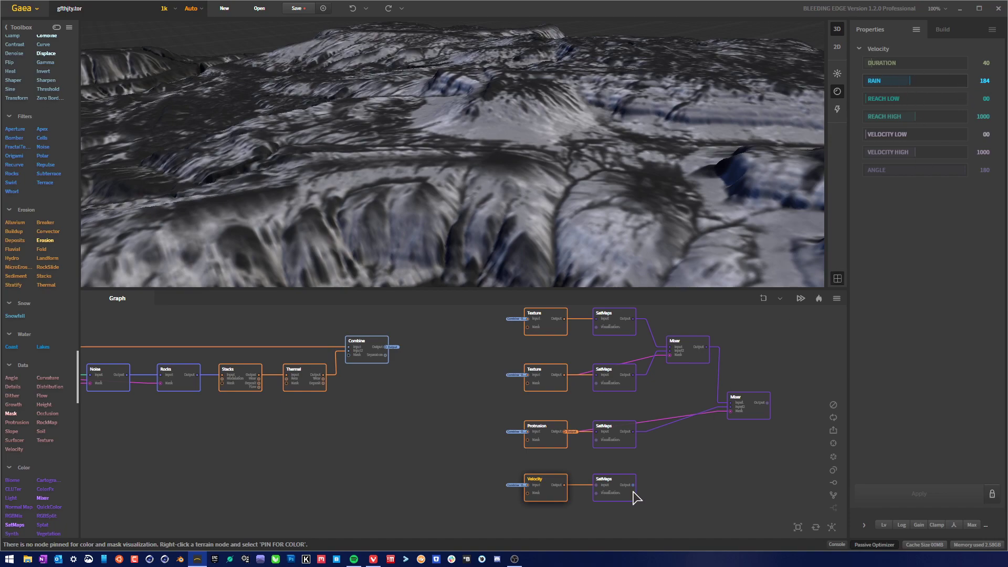
click(614, 487)
click(937, 63)
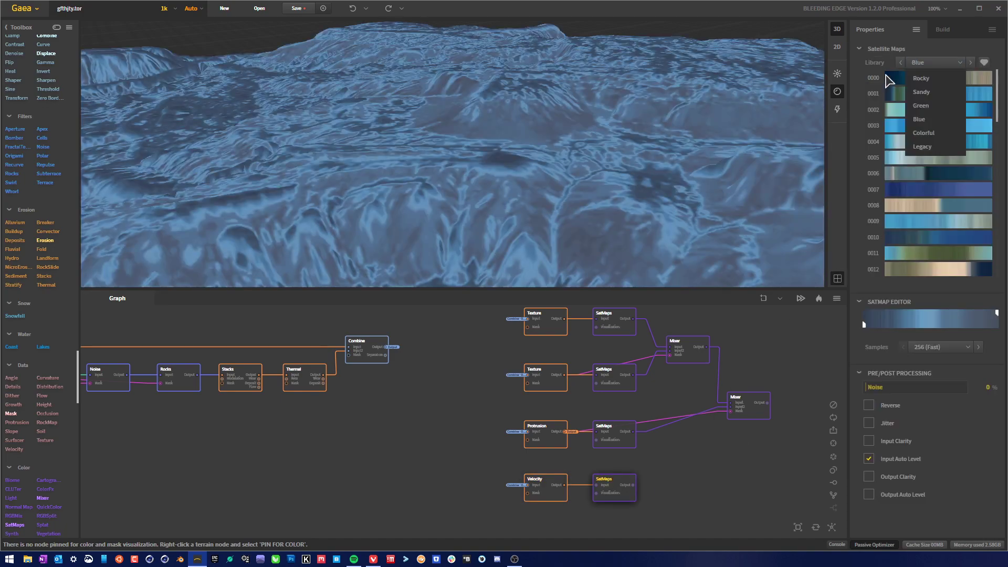
click(938, 106)
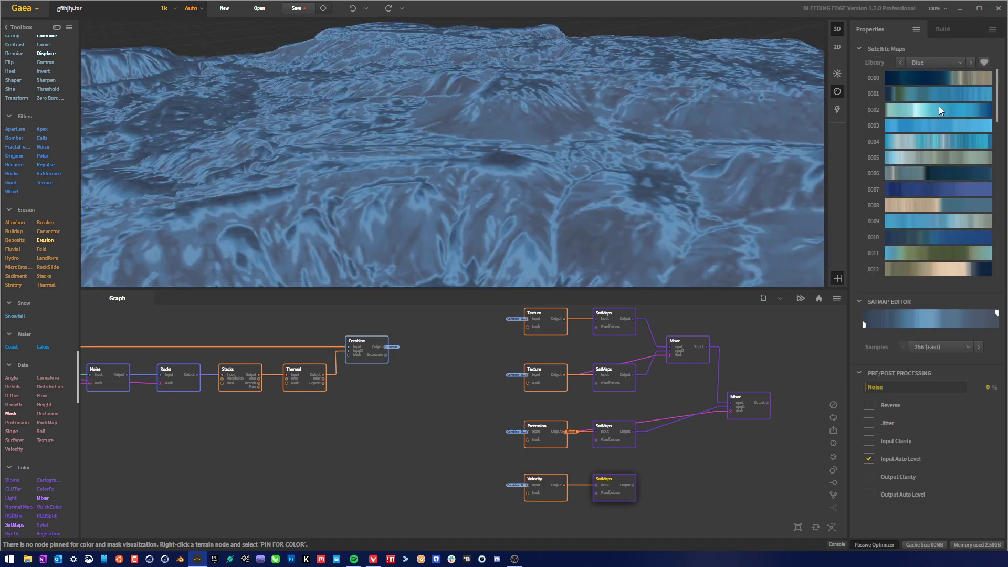
click(947, 159)
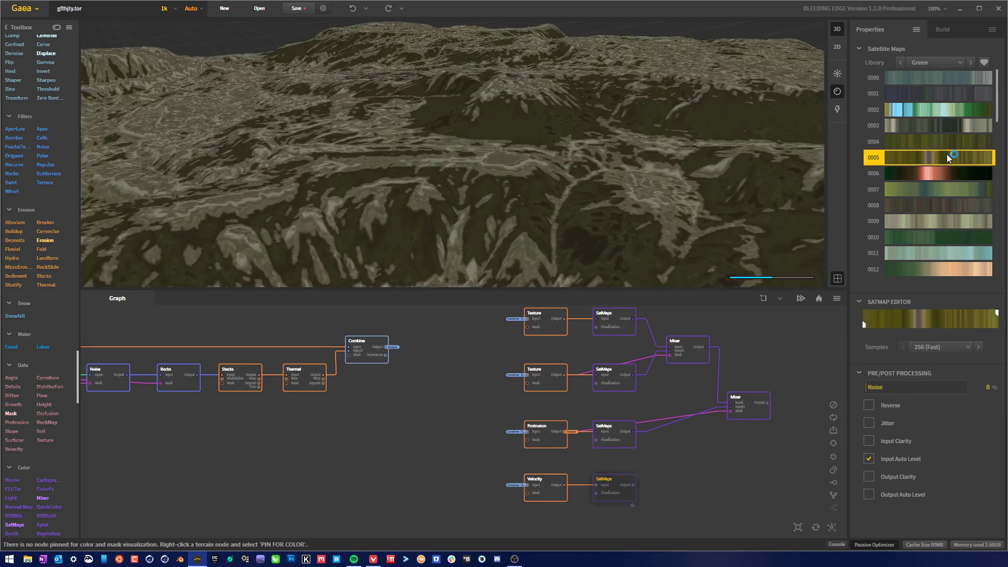
Try map 0084 from the Green library on the Velocity row's SatMaps node, then choose map 0085.
scroll(952, 141, down, 15)
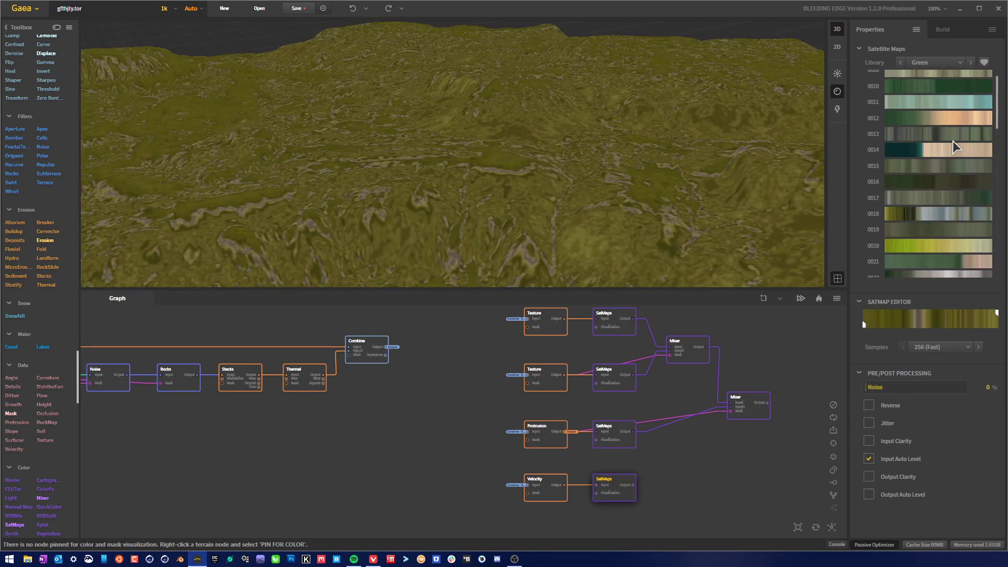
scroll(947, 167, down, 12)
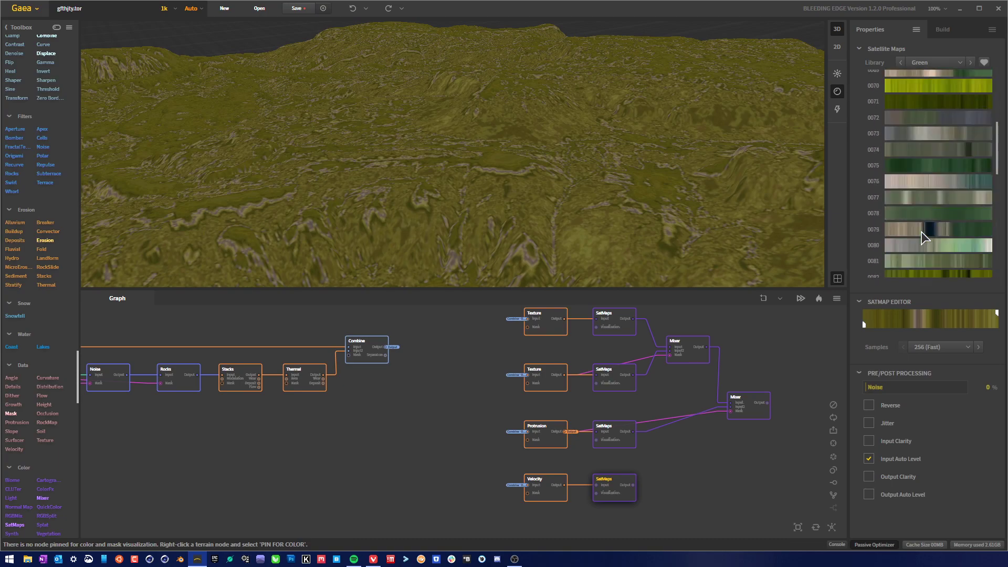
scroll(924, 238, down, 4)
click(952, 139)
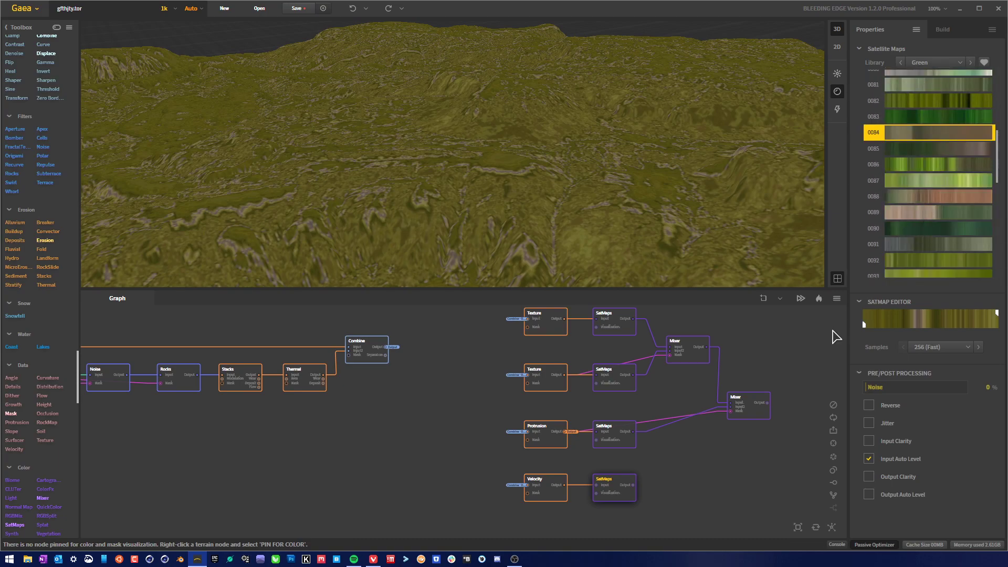
click(929, 150)
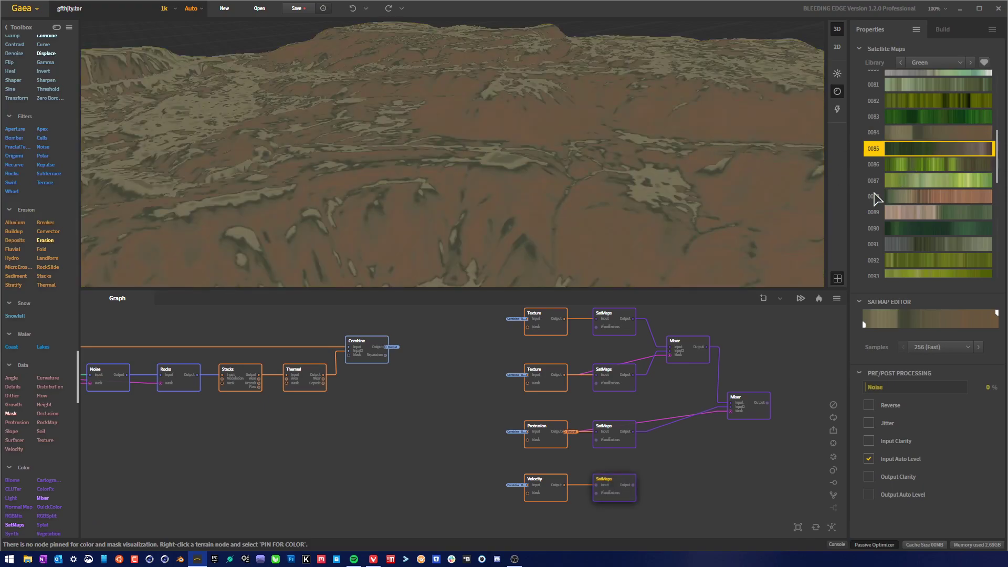
Try maps 0100, 0099 and 0117 from the Green library on the Velocity row's SatMaps node.
scroll(916, 205, down, 2)
scroll(918, 207, down, 2)
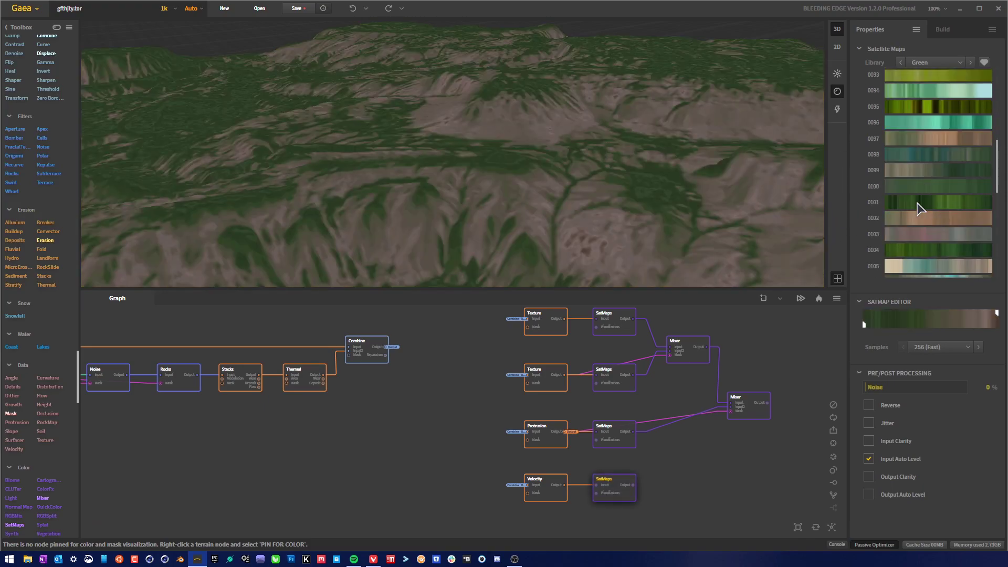
click(938, 189)
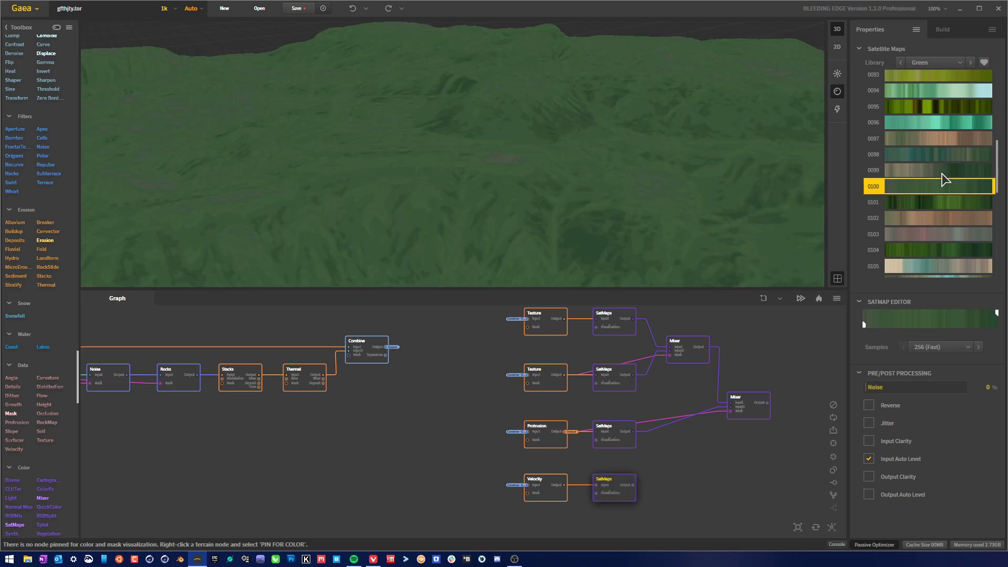
click(942, 172)
scroll(942, 174, down, 2)
scroll(943, 175, down, 5)
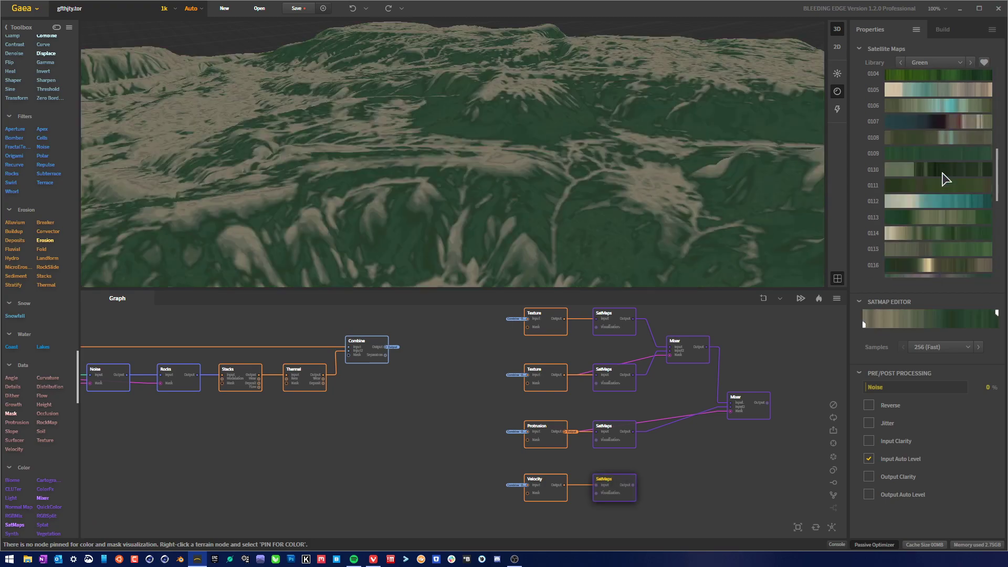
click(953, 135)
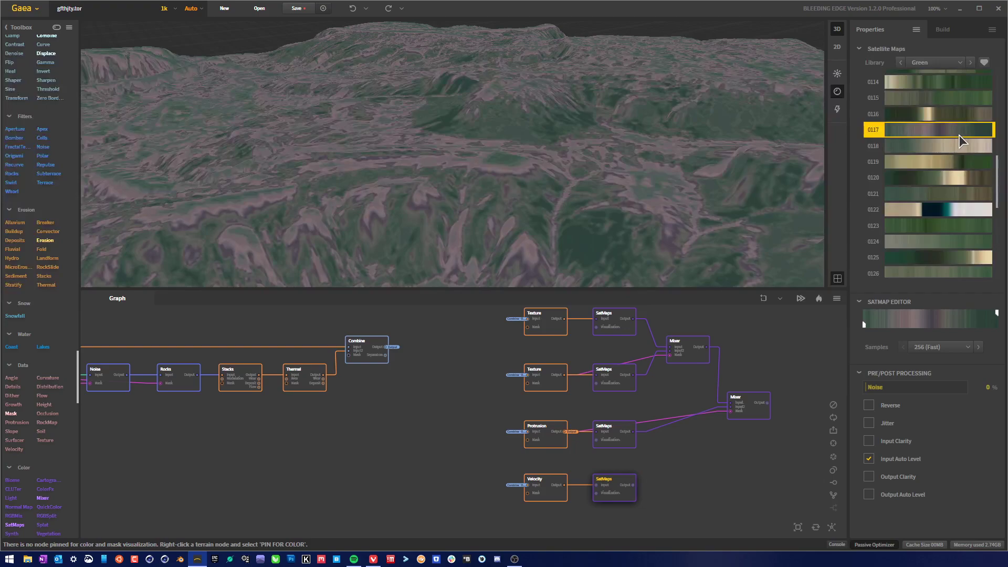
Try Green library map 0158 on the Velocity row's SatMaps node and browse the remaining gradients.
scroll(939, 181, down, 5)
scroll(937, 178, down, 5)
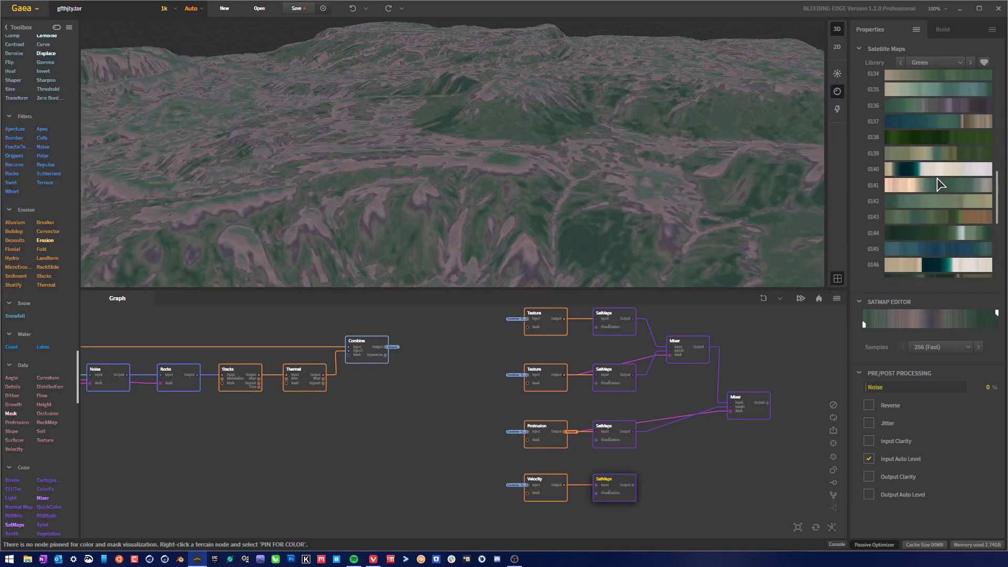
scroll(937, 224, down, 3)
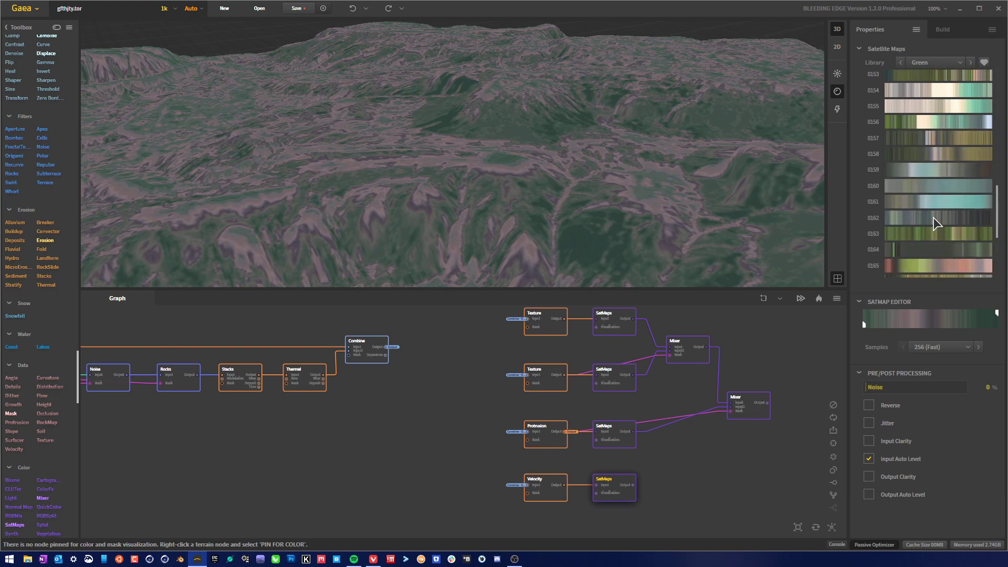
click(935, 156)
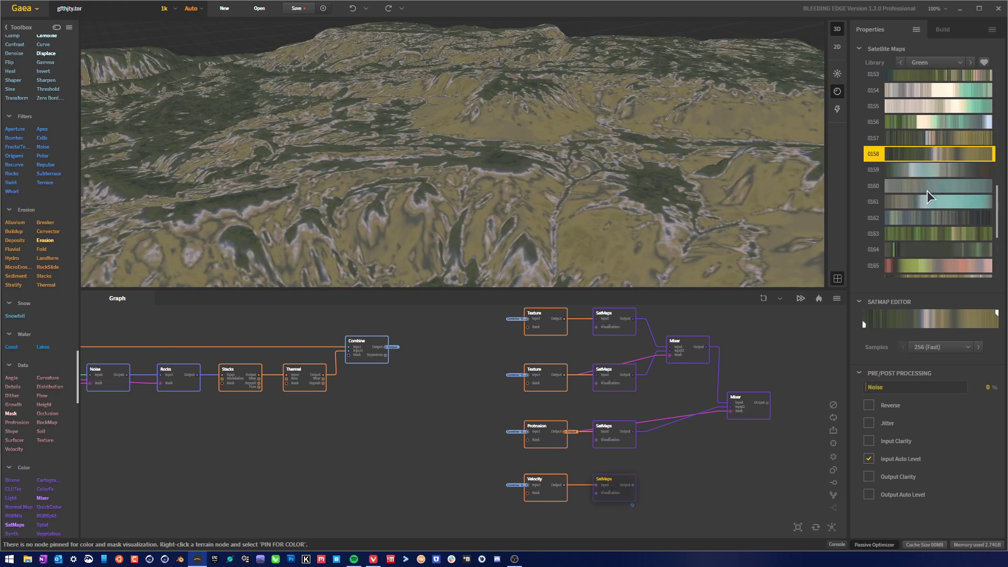
scroll(927, 193, down, 2)
scroll(927, 196, down, 15)
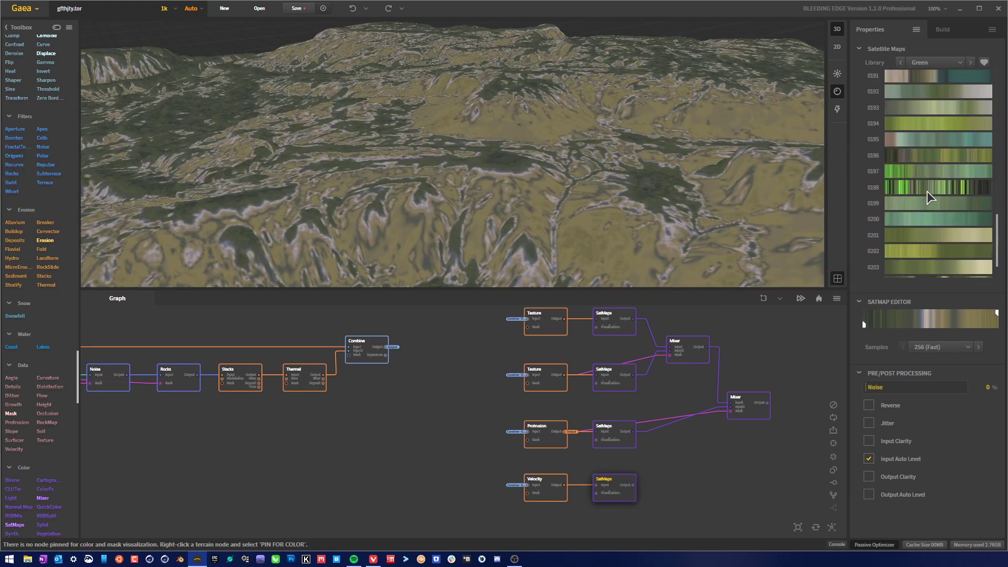
scroll(949, 157, down, 1)
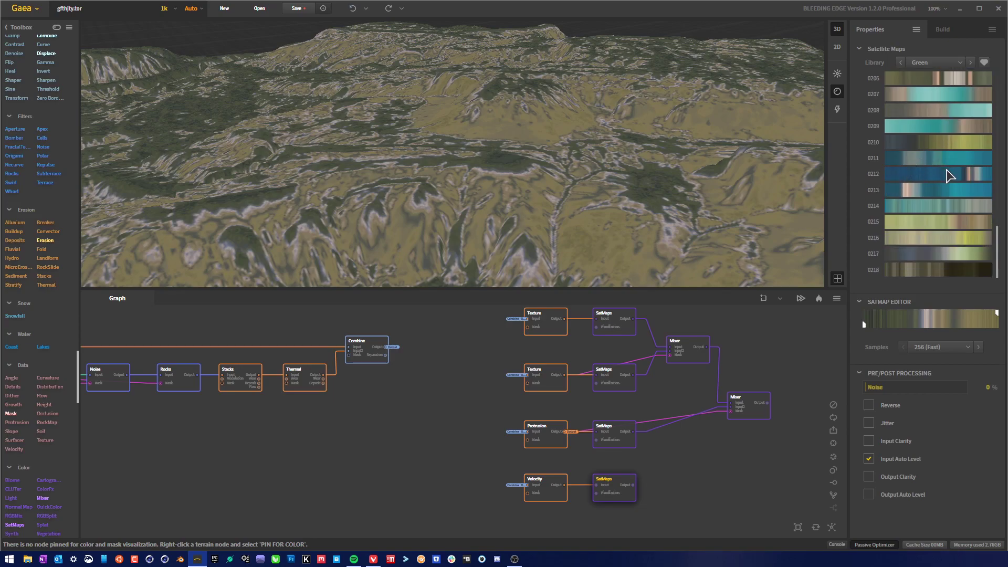
scroll(927, 229, up, 20)
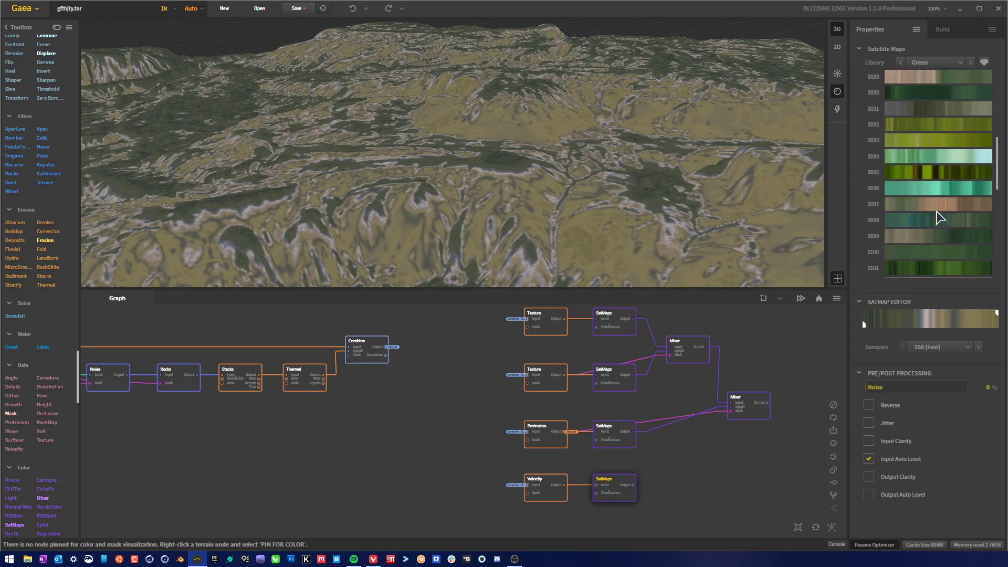
Try Green maps 0001 and 0005 on the Velocity row's SatMaps node and settle on map 0004.
click(941, 94)
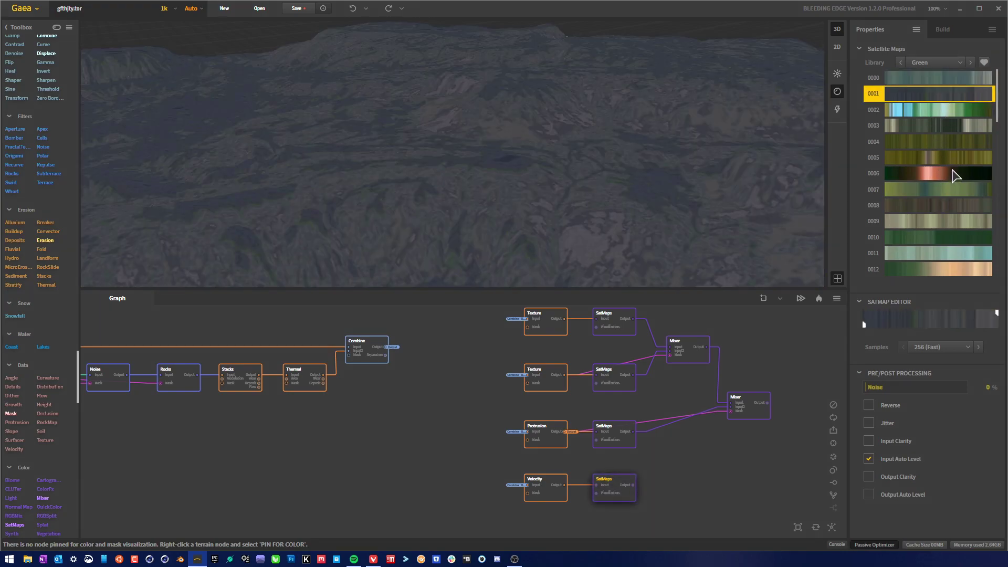
click(951, 158)
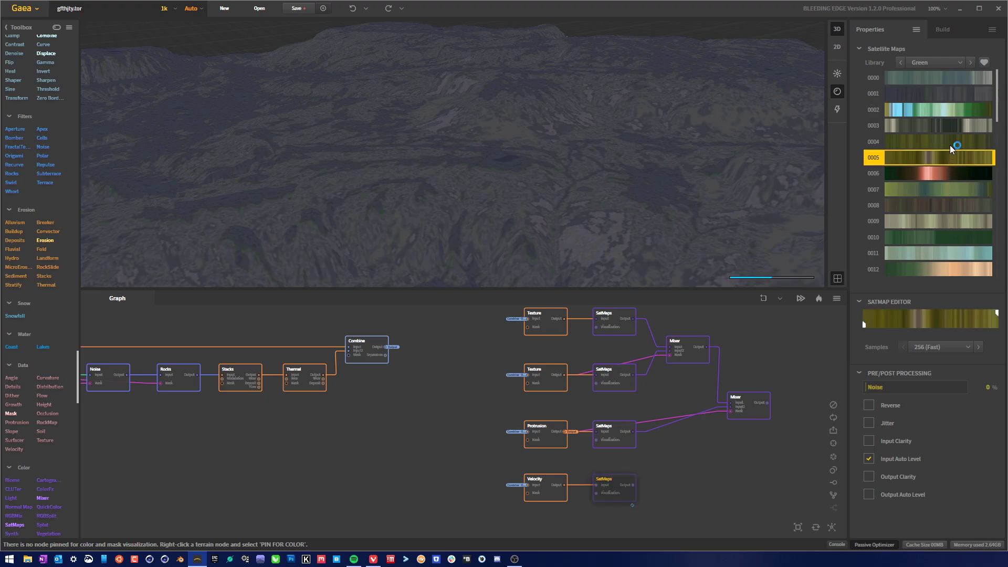
click(951, 145)
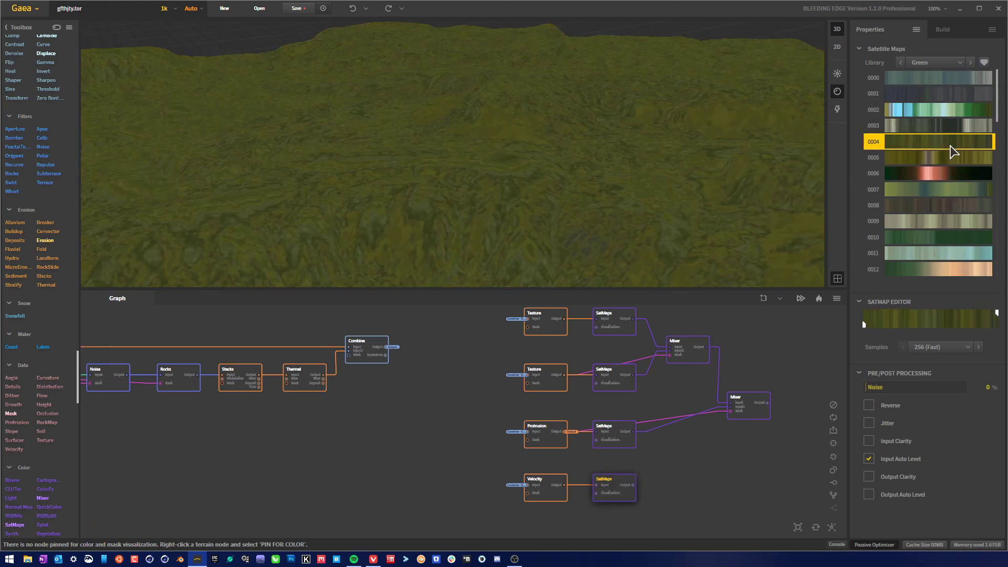
click(706, 462)
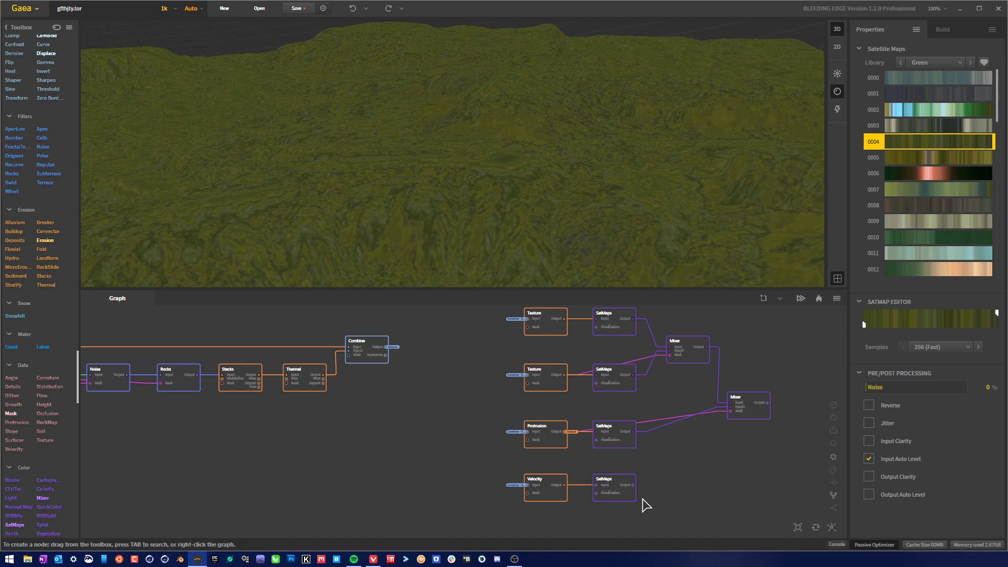
Duplicate the last Mixer to blend its output with the Velocity SatMaps, masked by Velocity, and align both Mixers with their rows.
click(756, 415)
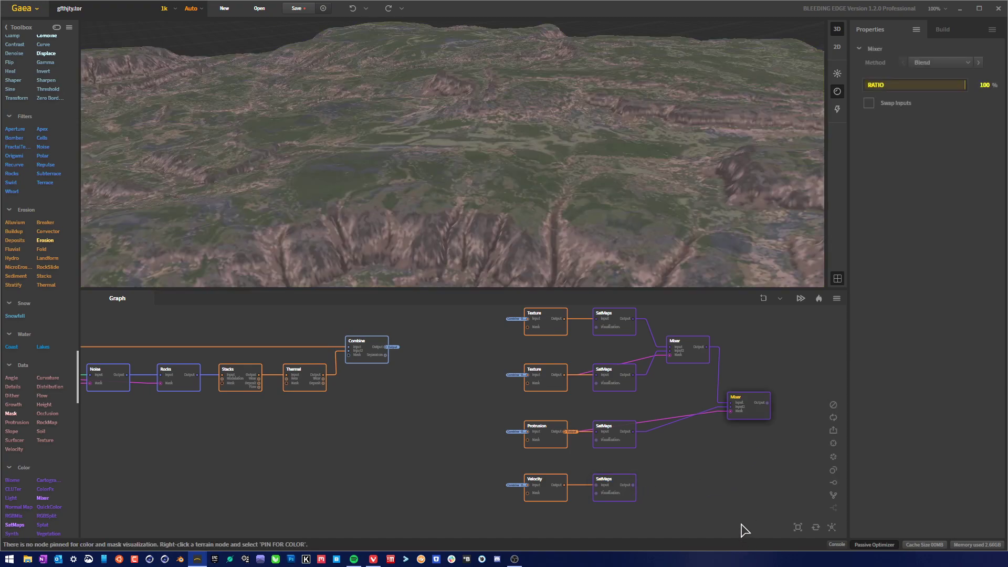
key(ctrl+d)
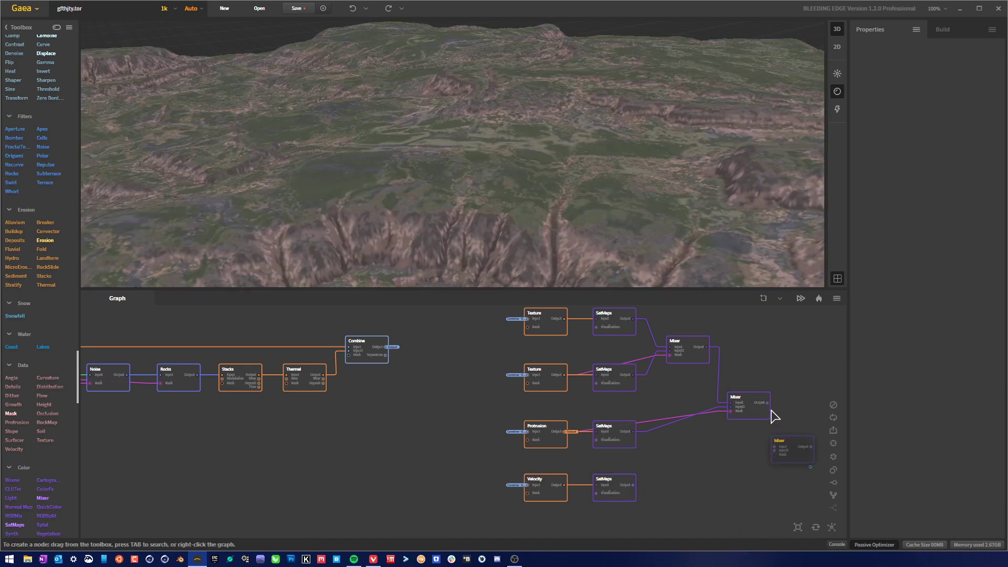
drag(768, 404, 634, 485)
drag(804, 458, 761, 482)
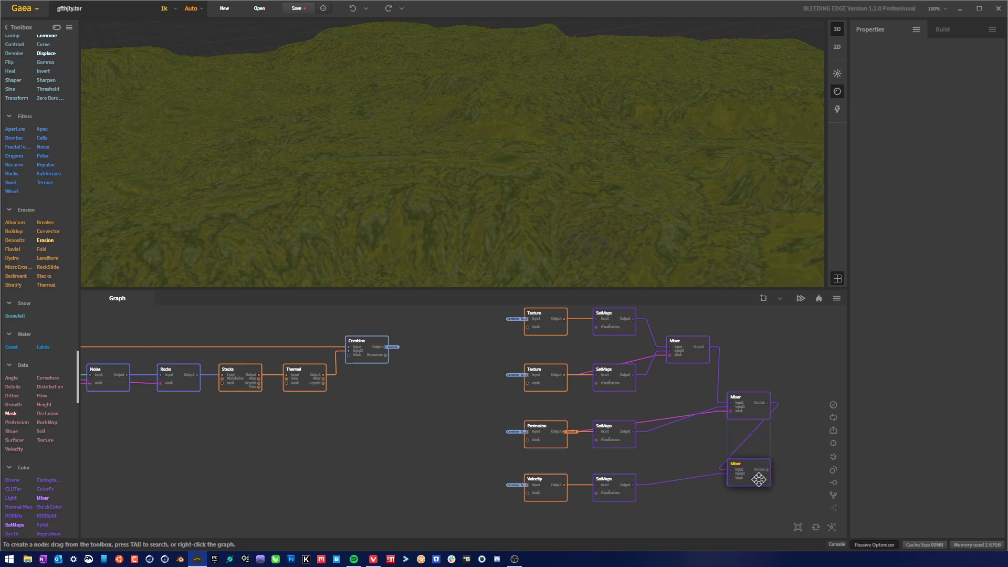
drag(753, 397, 691, 424)
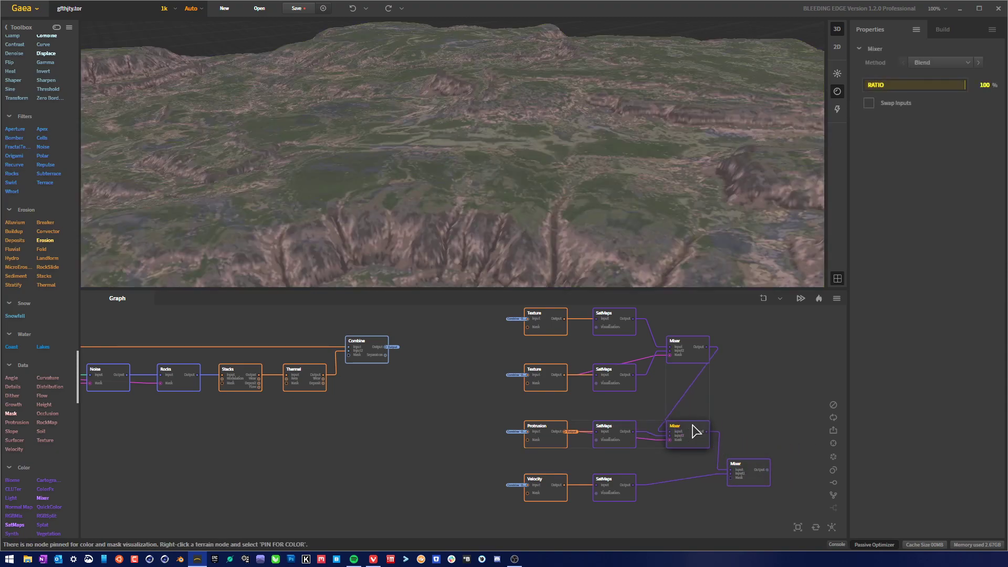
drag(761, 482, 565, 485)
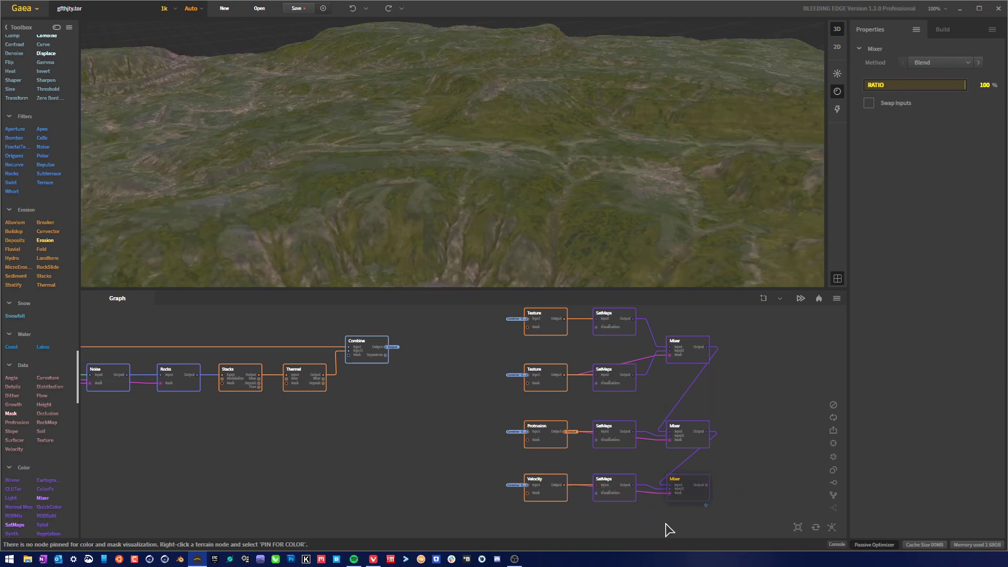
Compare the terrain colouring of the Protrusion row's Mixer with the Velocity row's Mixer, examining the cliffs up close.
scroll(590, 227, down, 4)
drag(593, 232, 641, 291)
click(702, 445)
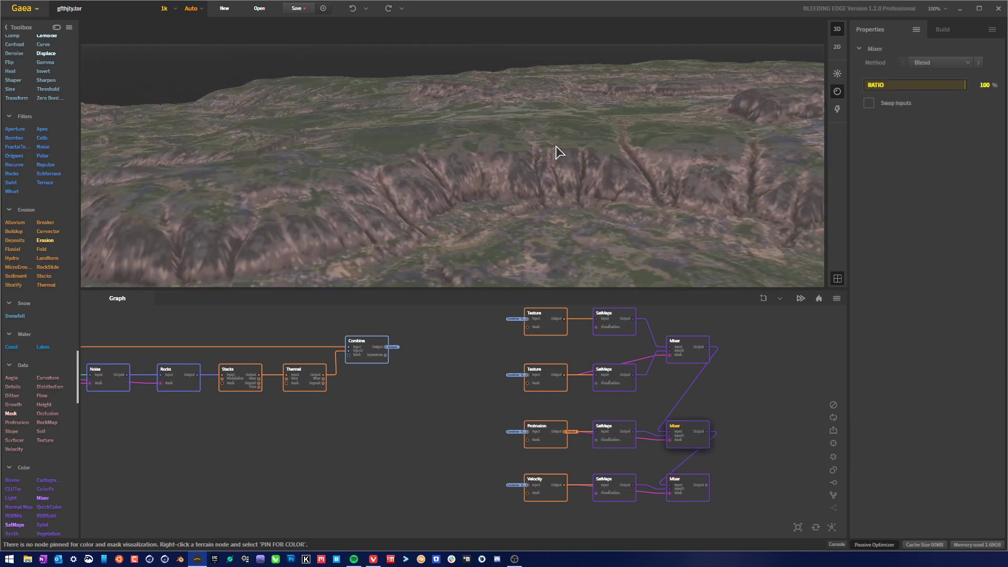
drag(555, 153, 612, 175)
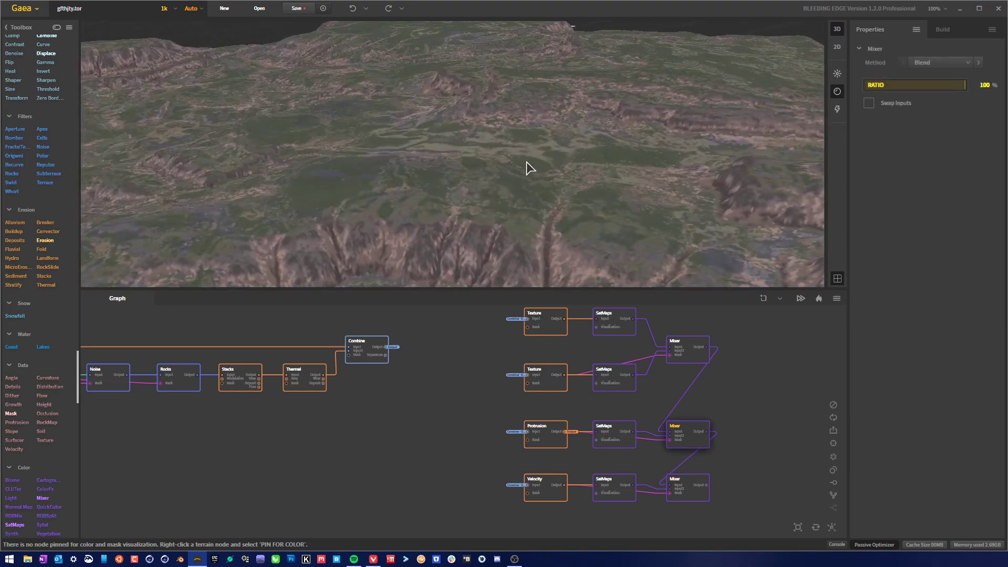
drag(507, 184, 507, 211)
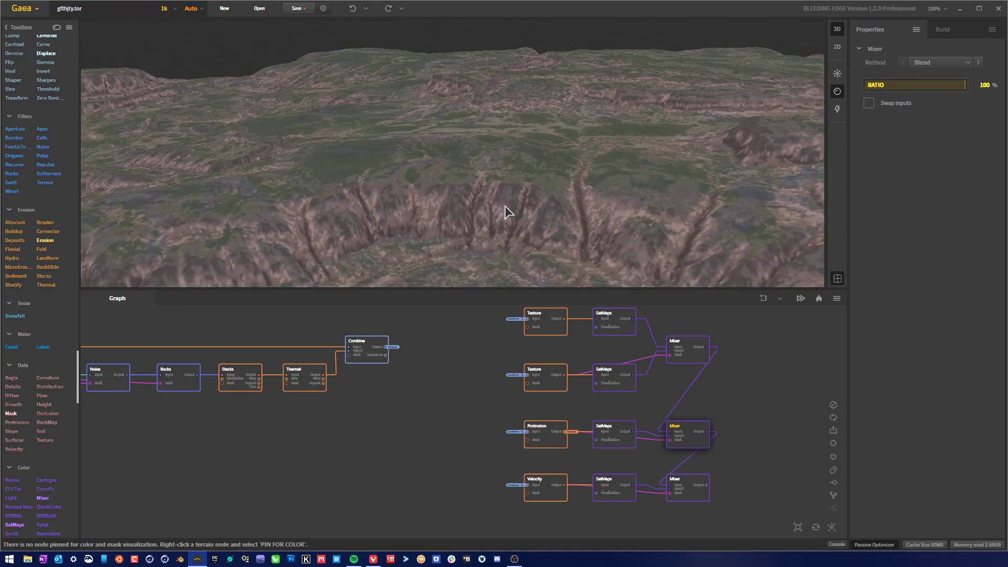
click(697, 497)
drag(598, 207, 413, 166)
scroll(606, 164, up, 3)
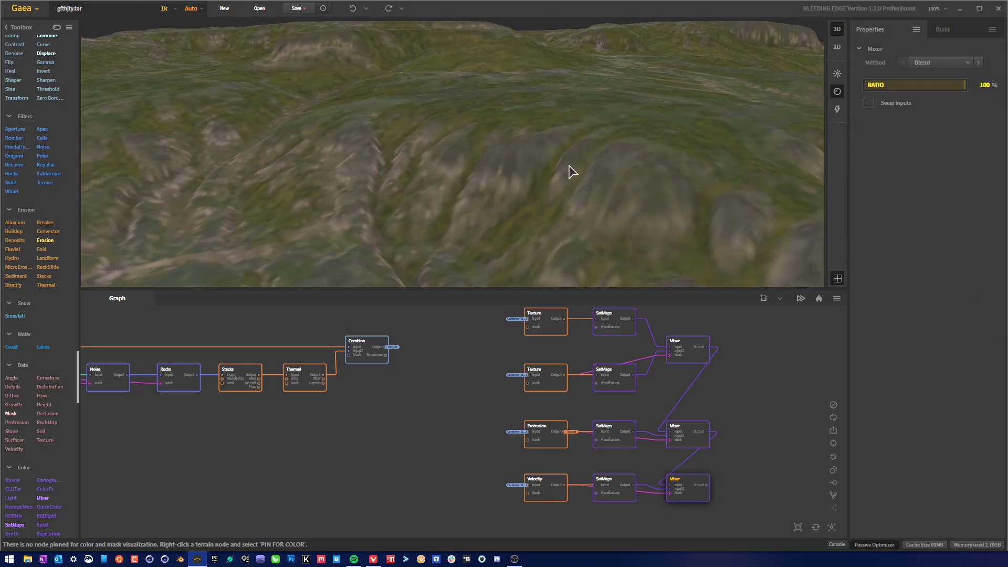
mouse_move(572, 171)
mouse_down()
mouse_move(609, 212)
mouse_move(470, 201)
mouse_move(578, 202)
mouse_move(517, 220)
mouse_move(581, 199)
mouse_move(524, 209)
mouse_move(540, 135)
mouse_move(536, 153)
mouse_move(551, 179)
mouse_move(508, 173)
mouse_move(565, 169)
mouse_up()
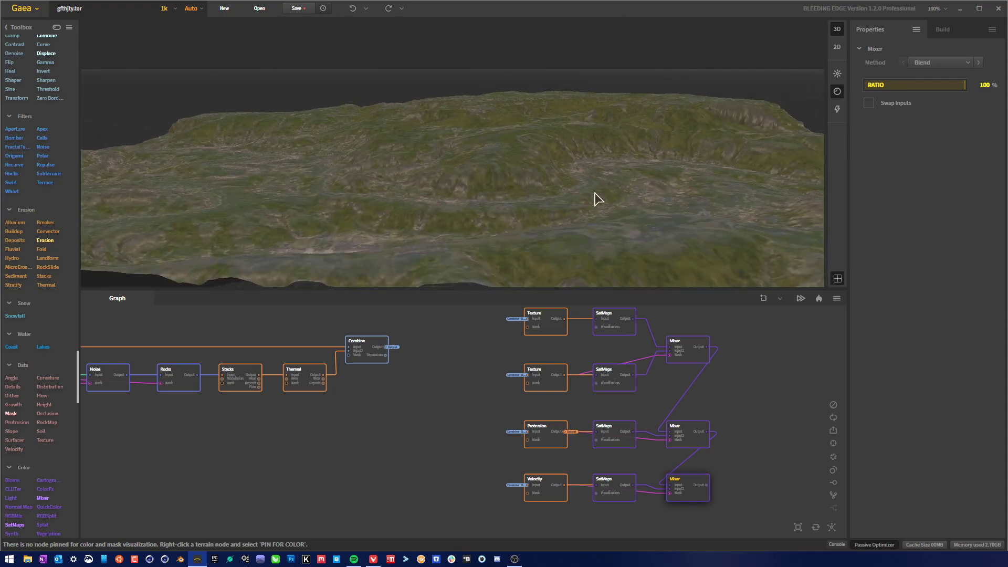
Check the Protrusion row's Mixer against the Velocity row's Mixer across the whole terrain and inspect the final blend from several angles.
middle_drag(427, 430, 421, 413)
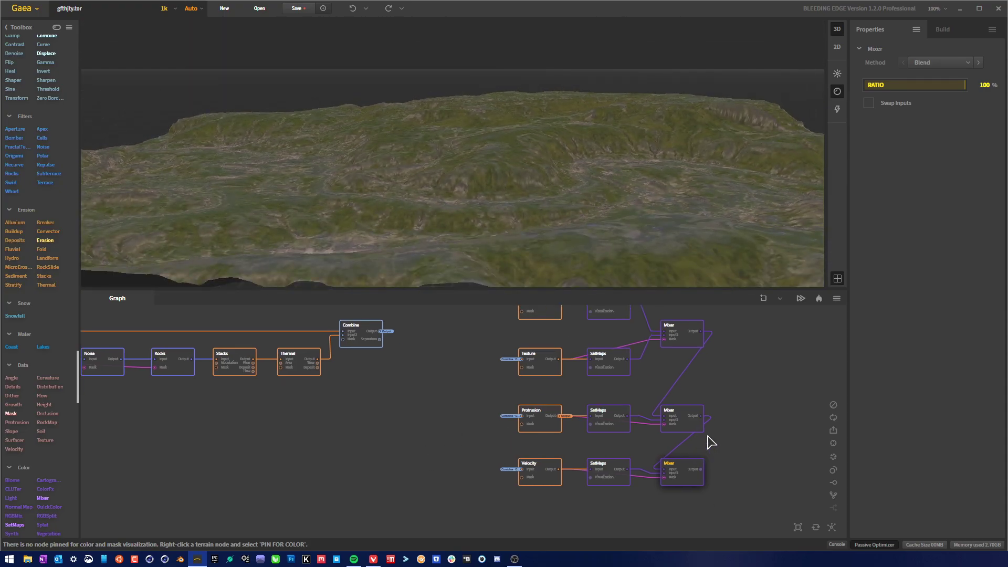
click(686, 427)
drag(616, 238, 569, 223)
drag(445, 209, 530, 202)
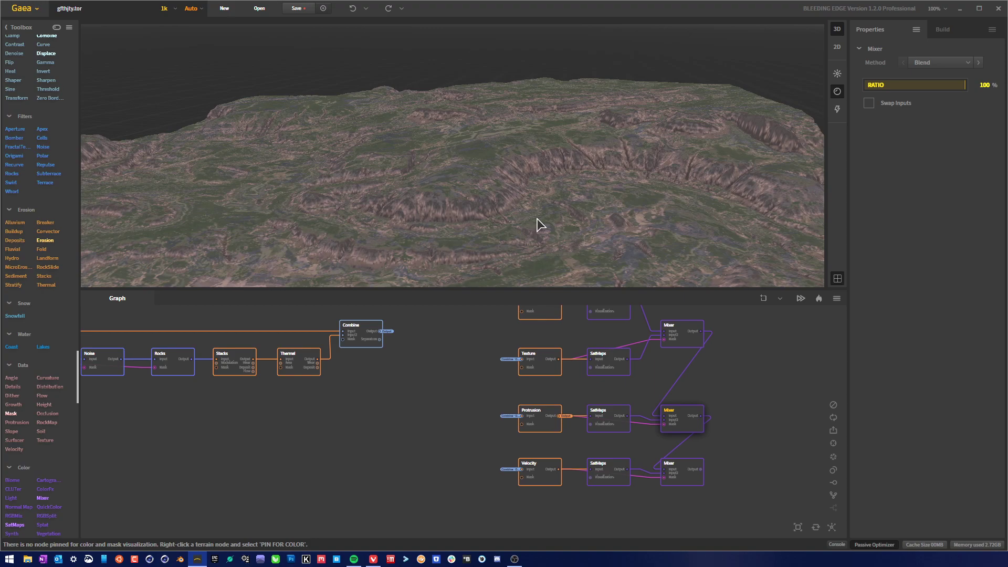
drag(495, 230, 374, 208)
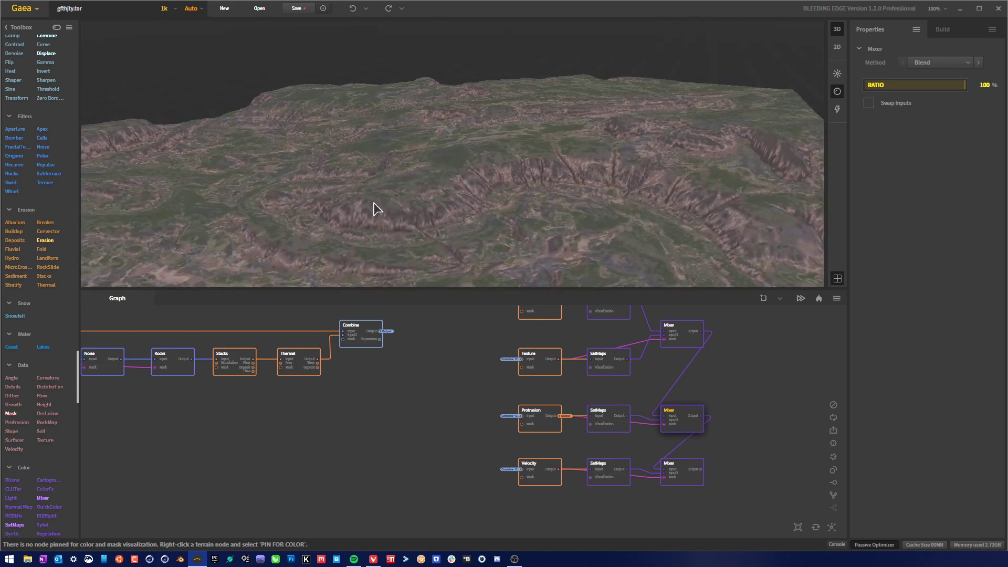
click(684, 483)
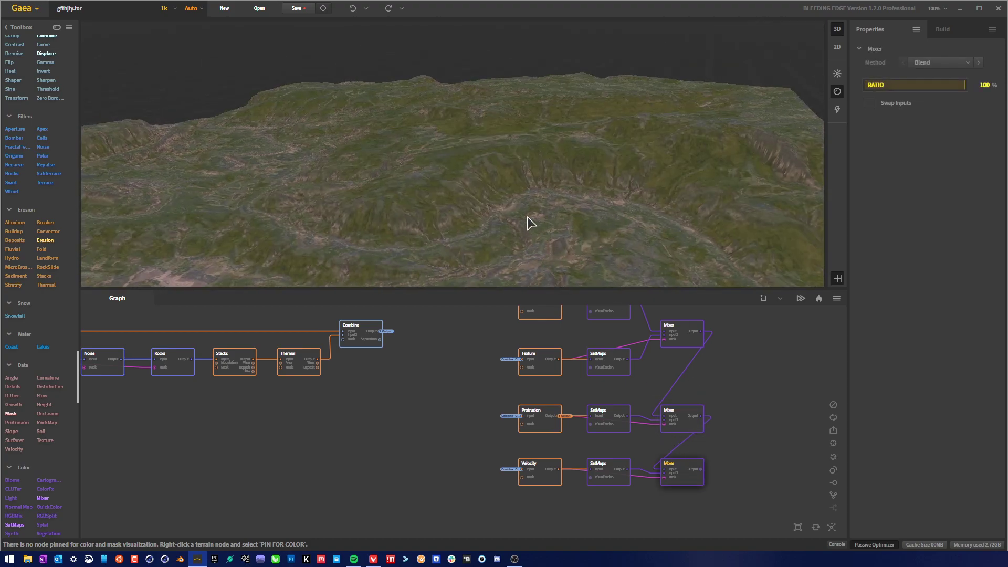
drag(528, 220, 673, 169)
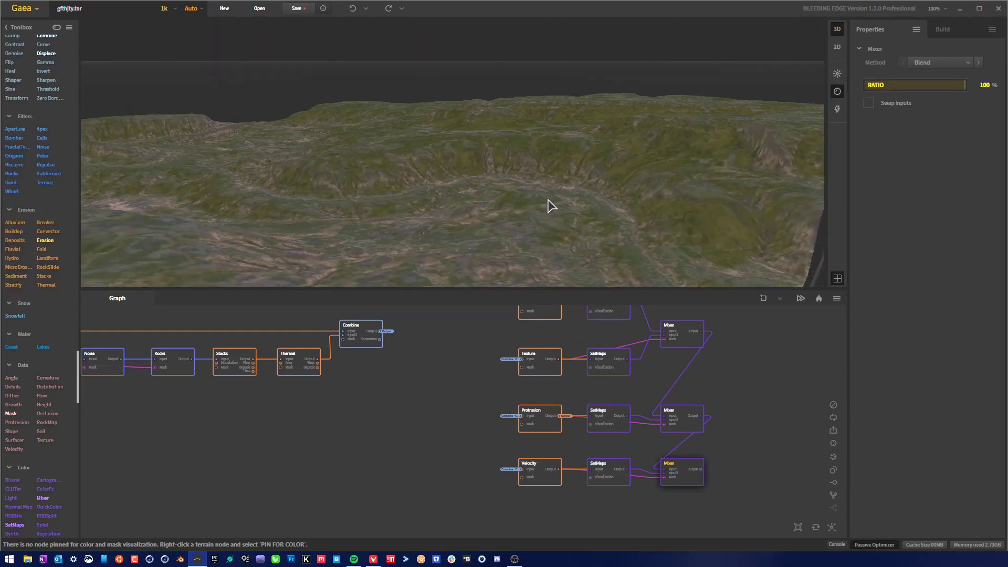
drag(549, 204, 558, 187)
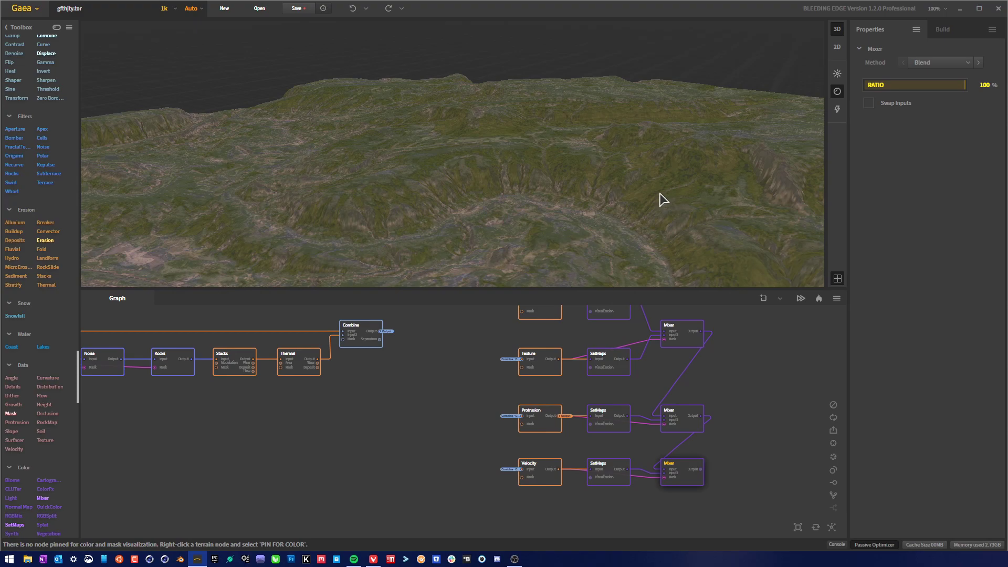
drag(661, 198, 452, 135)
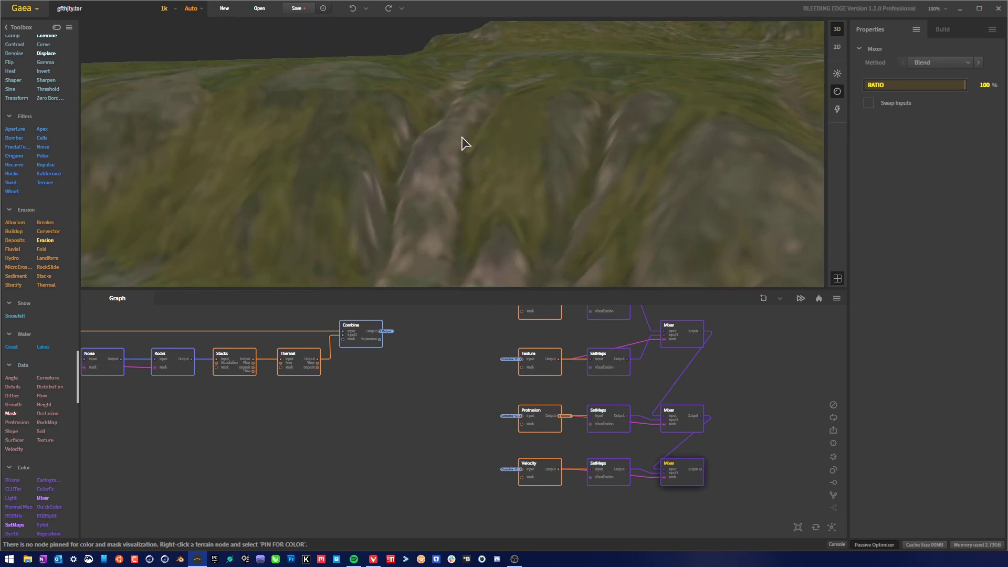
drag(453, 216, 621, 230)
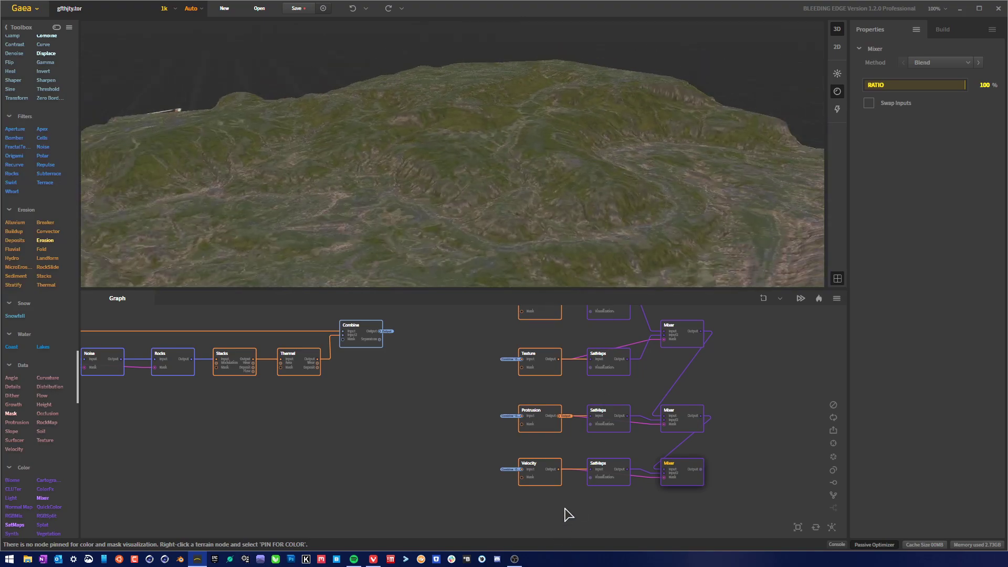
Add a Protrusion node fed by the Combine portal below the Velocity row and attach a SatMaps node to it.
click(145, 453)
drag(28, 424, 389, 341)
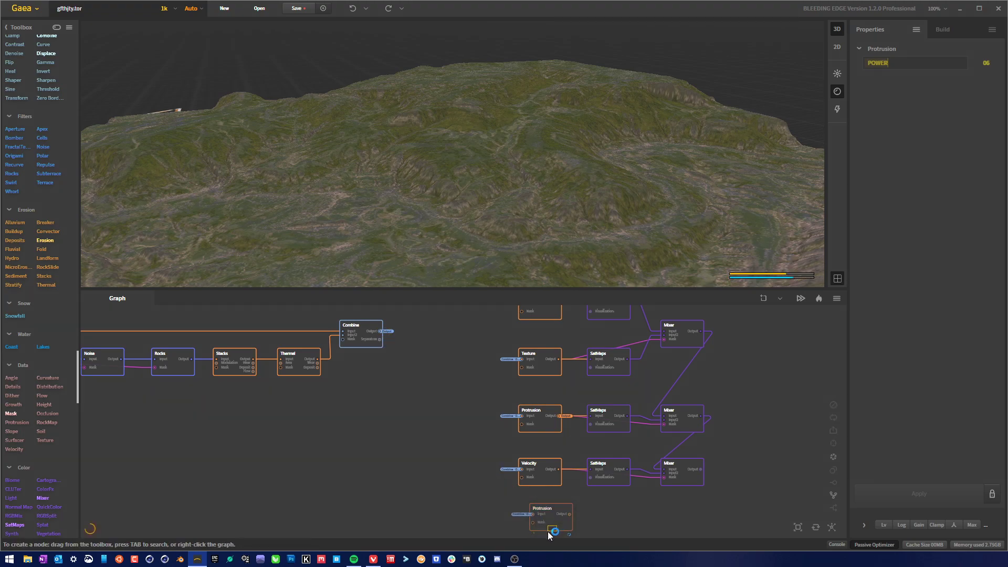
drag(560, 519, 550, 522)
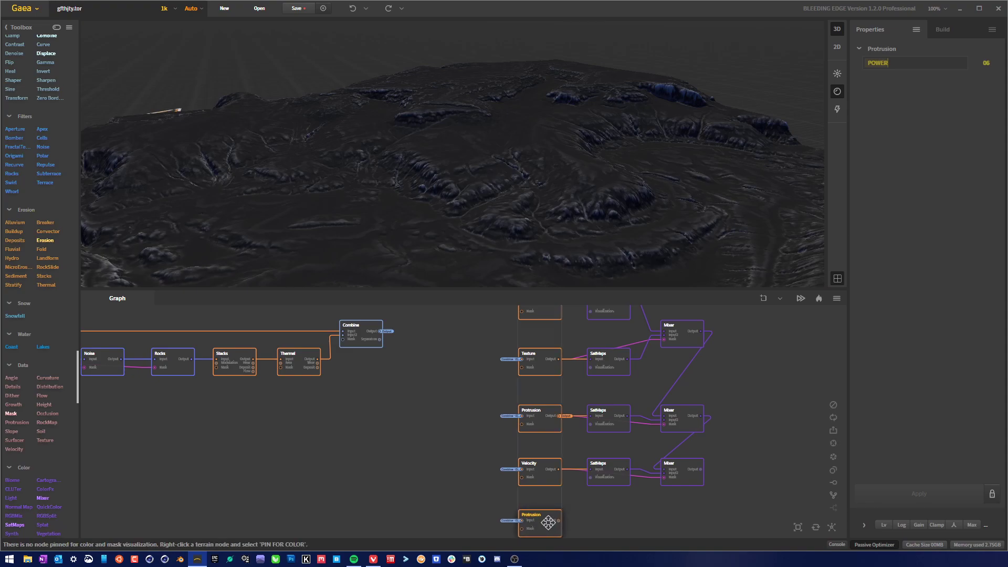
right_click(612, 519)
click(637, 499)
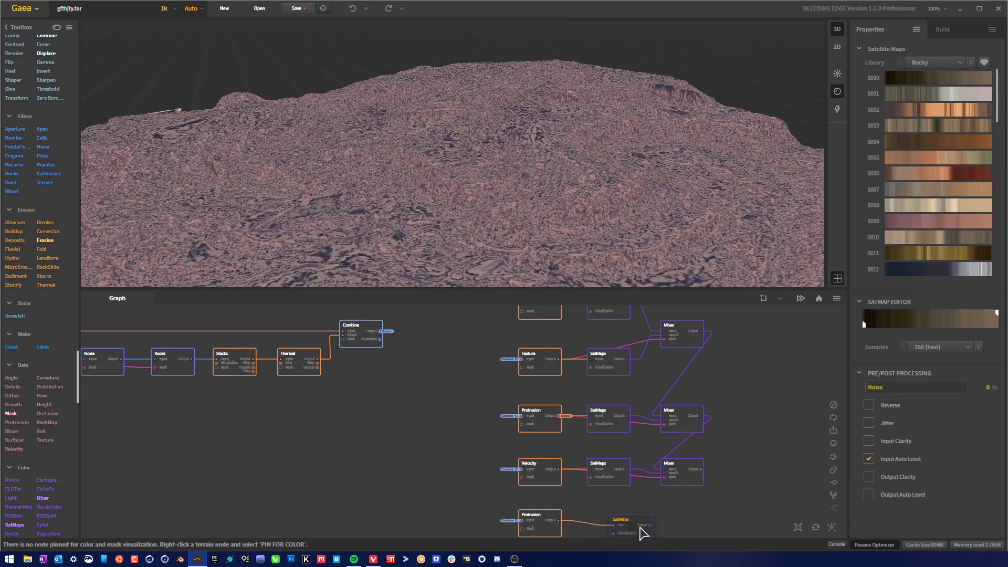
Align the new SatMaps node with the lowest Protrusion row and try Rocky satellite maps 0092 and 0095 on it, keeping 0095.
click(609, 520)
middle_drag(674, 516, 650, 487)
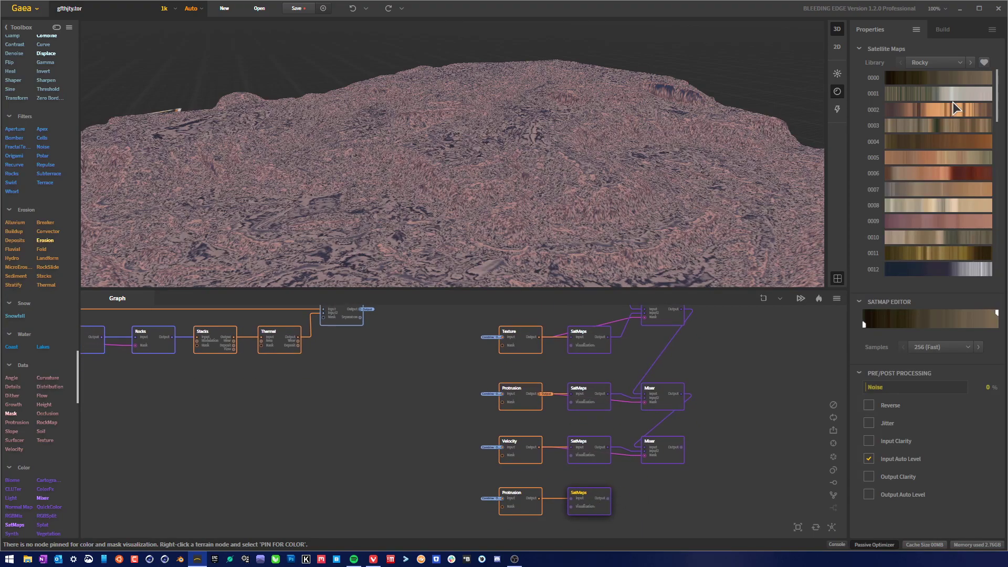
scroll(939, 153, down, 7)
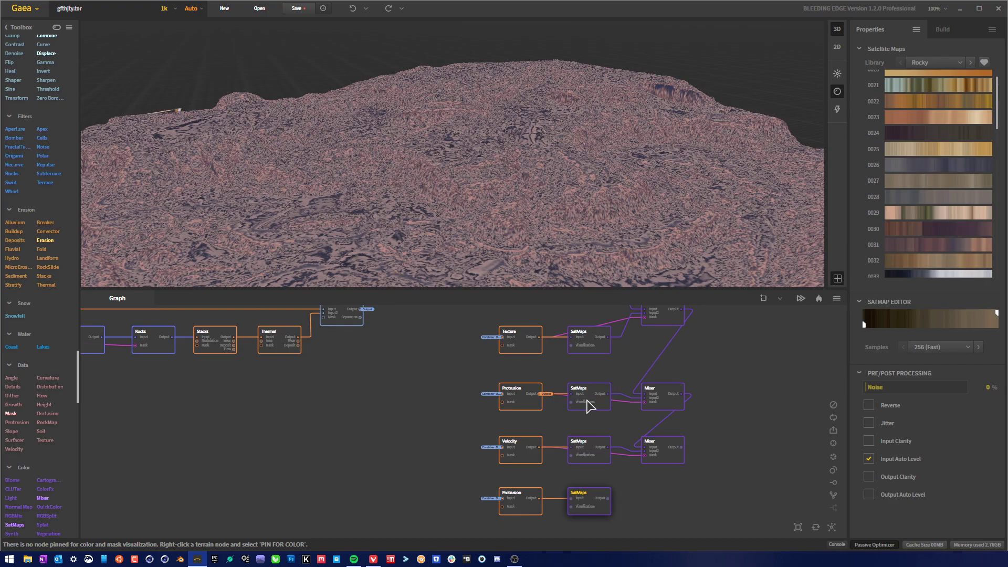
click(592, 411)
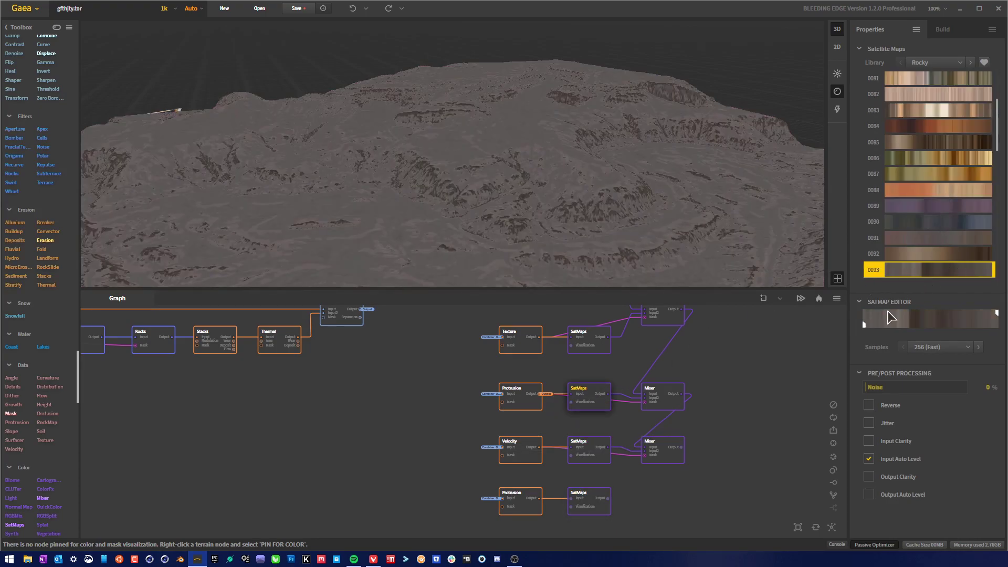
click(589, 501)
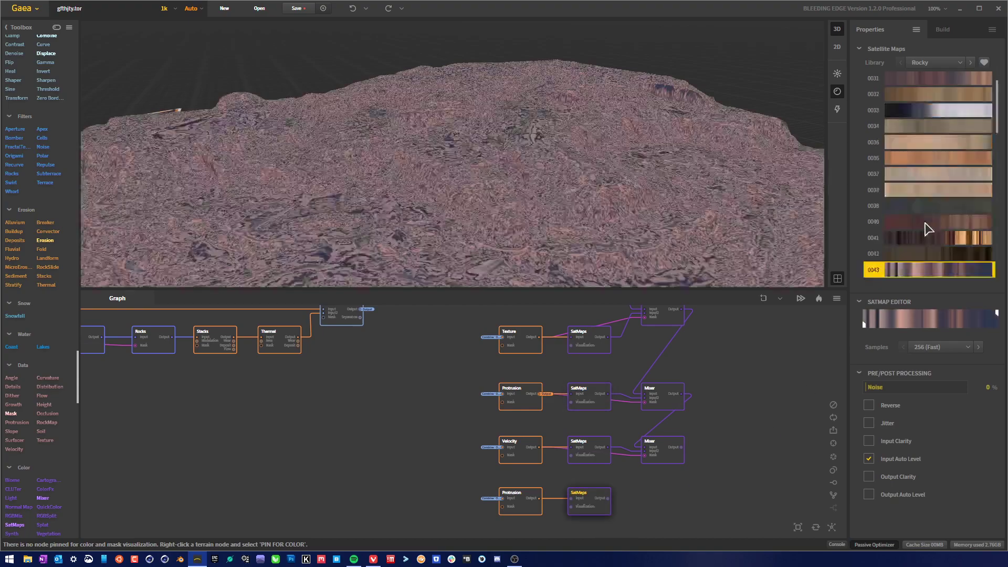
scroll(924, 236, down, 18)
scroll(927, 247, down, 5)
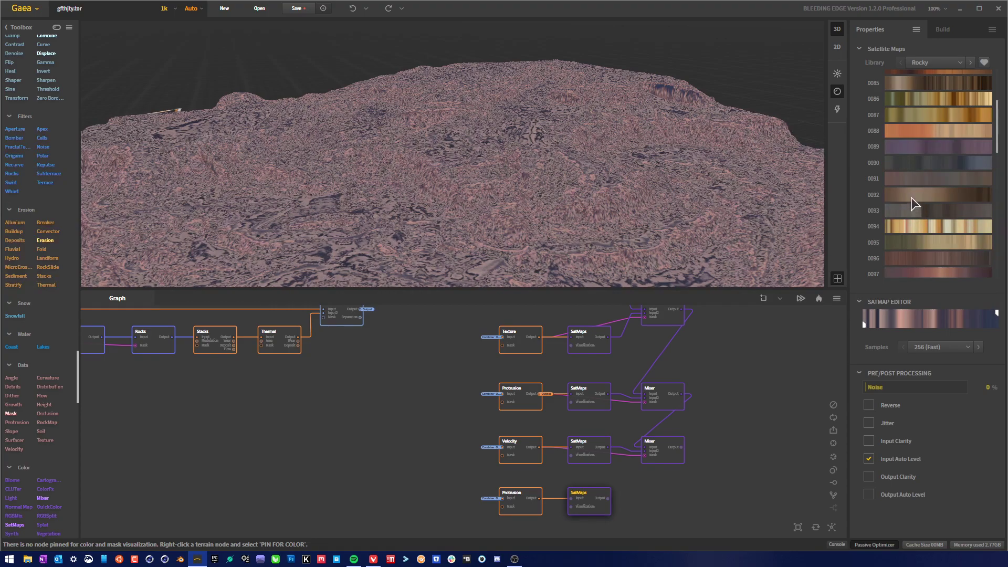
click(913, 199)
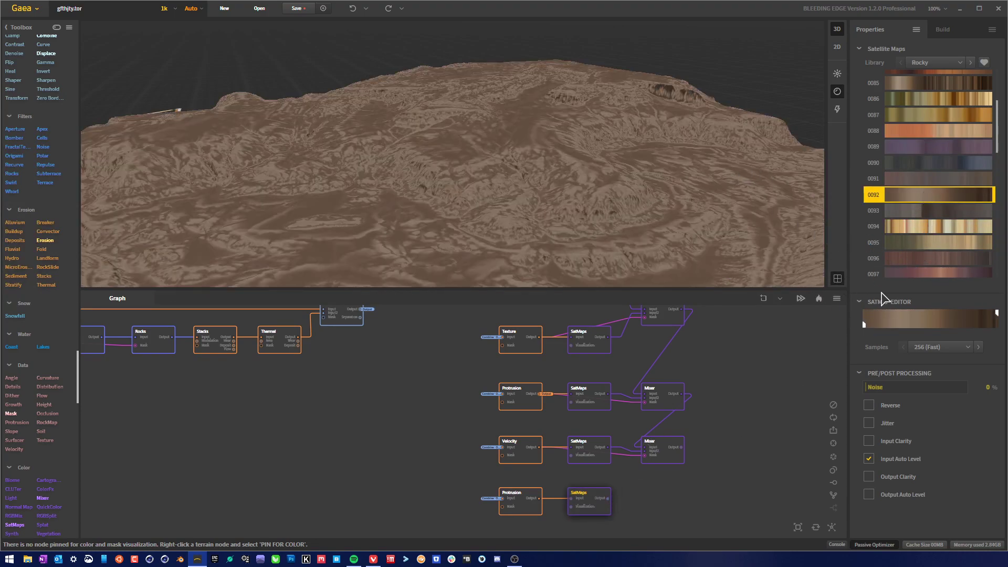
scroll(921, 256, down, 3)
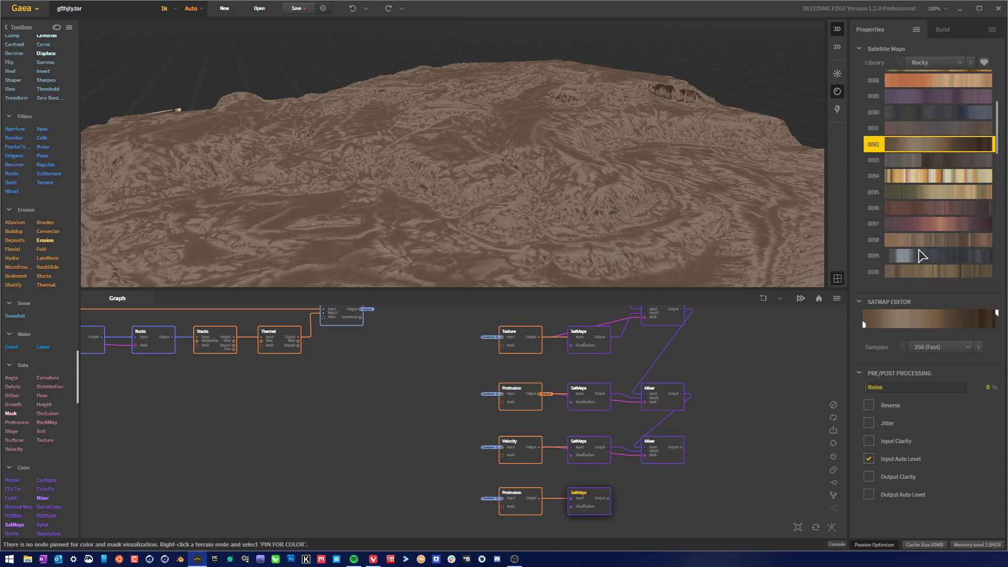
click(935, 195)
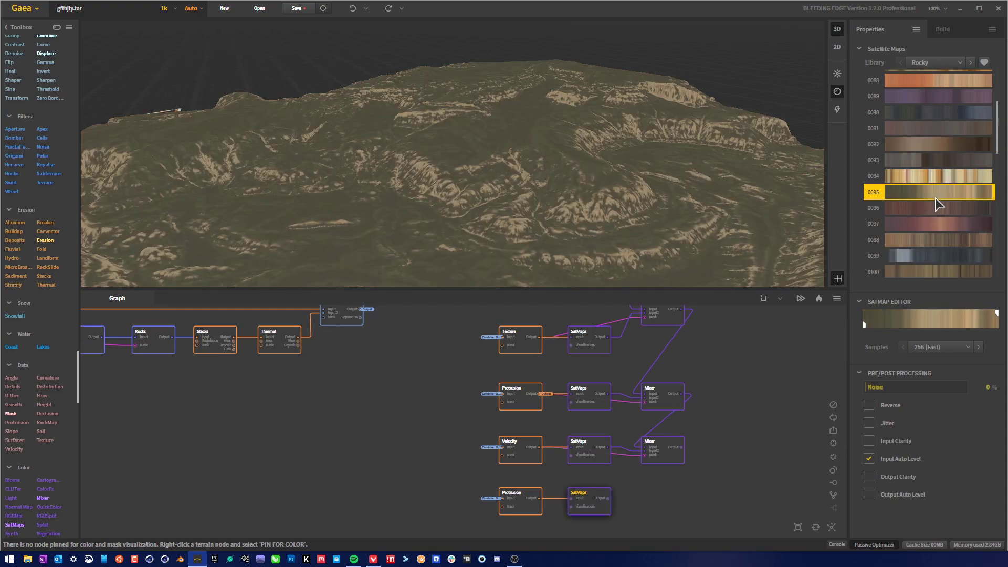
Duplicate the Velocity row's Mixer to blend its output with the lowest SatMaps, masked by the lowest Protrusion, and align it with that row.
click(681, 458)
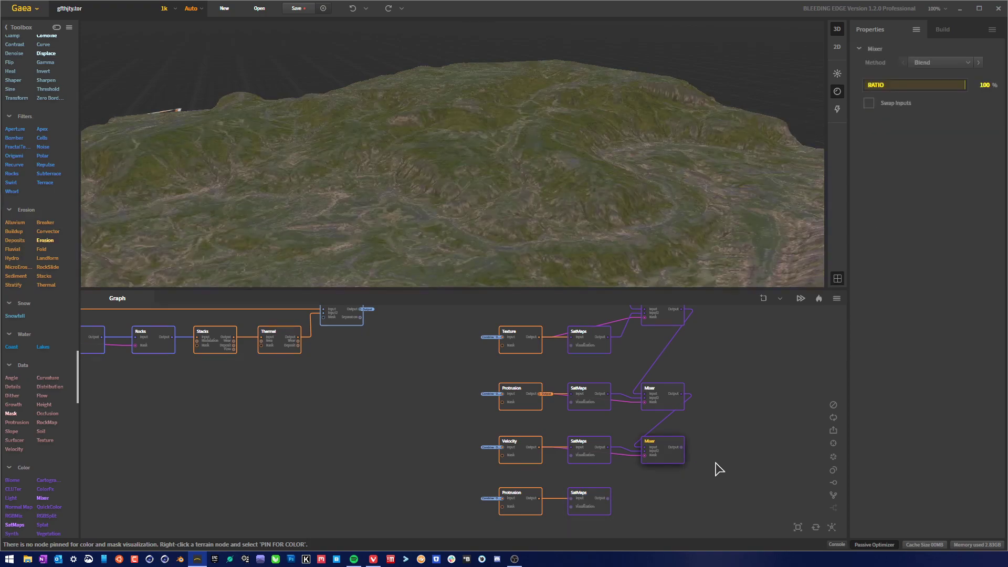
key(ctrl+d)
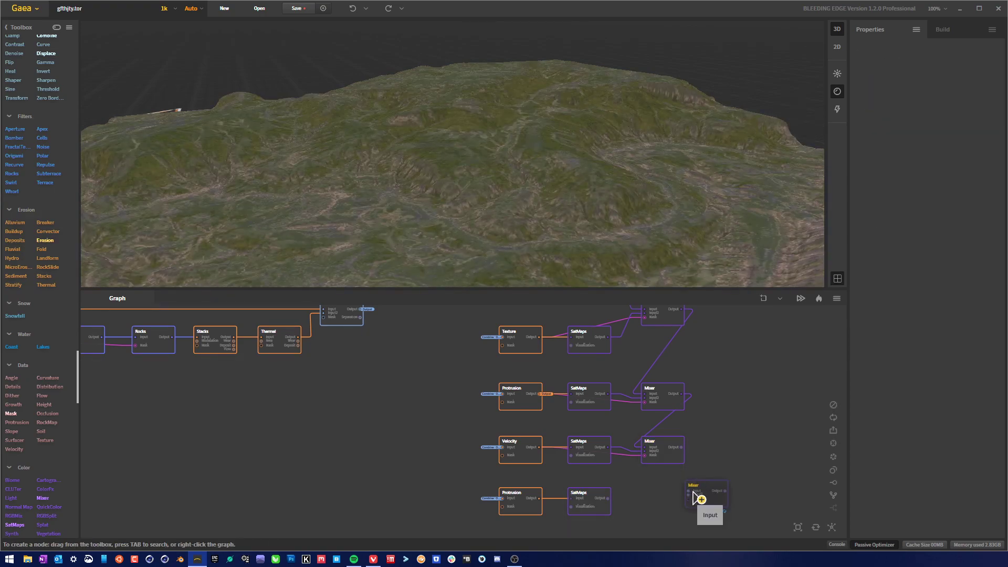
drag(695, 496, 681, 447)
drag(688, 495, 608, 499)
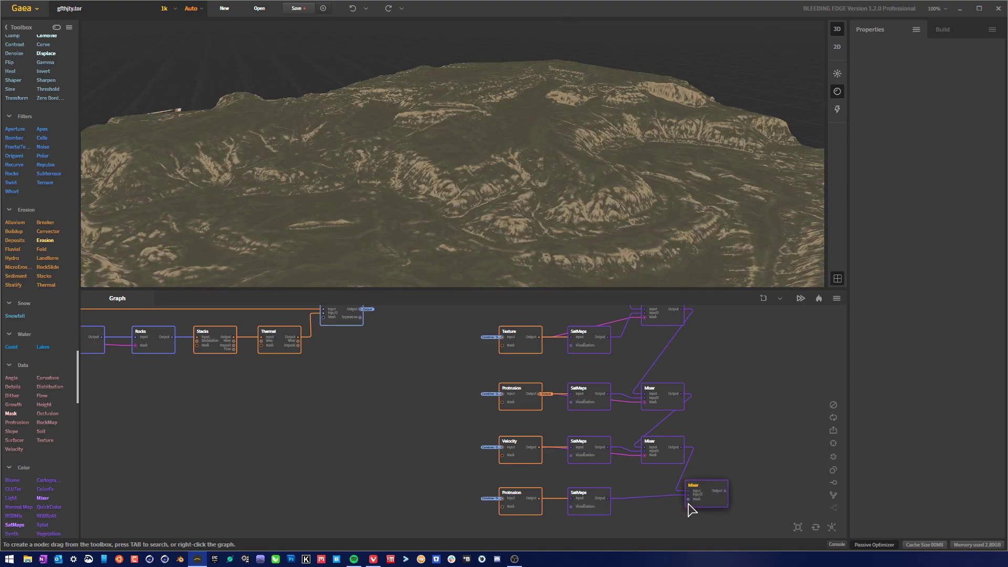
drag(688, 501, 541, 499)
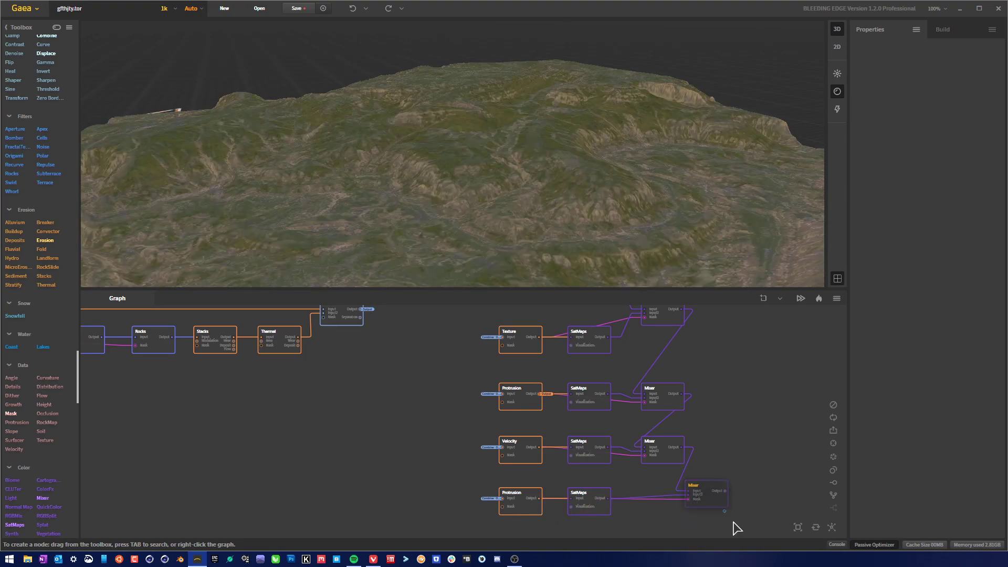
drag(709, 508, 668, 515)
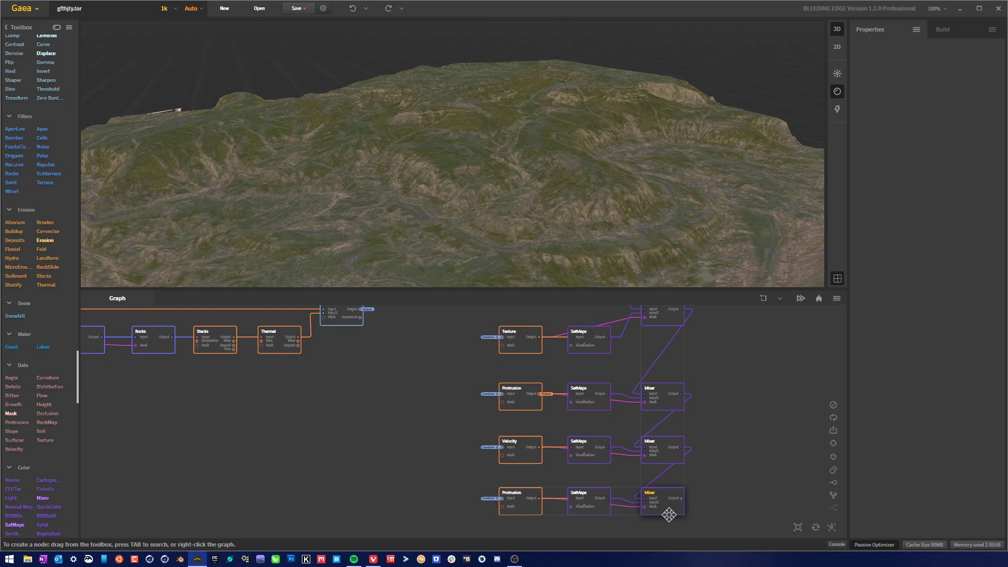
Compare the terrain colouring of the Velocity row's Mixer with the new lowest Mixer, examining the cliffs up close.
drag(724, 254, 687, 201)
click(667, 459)
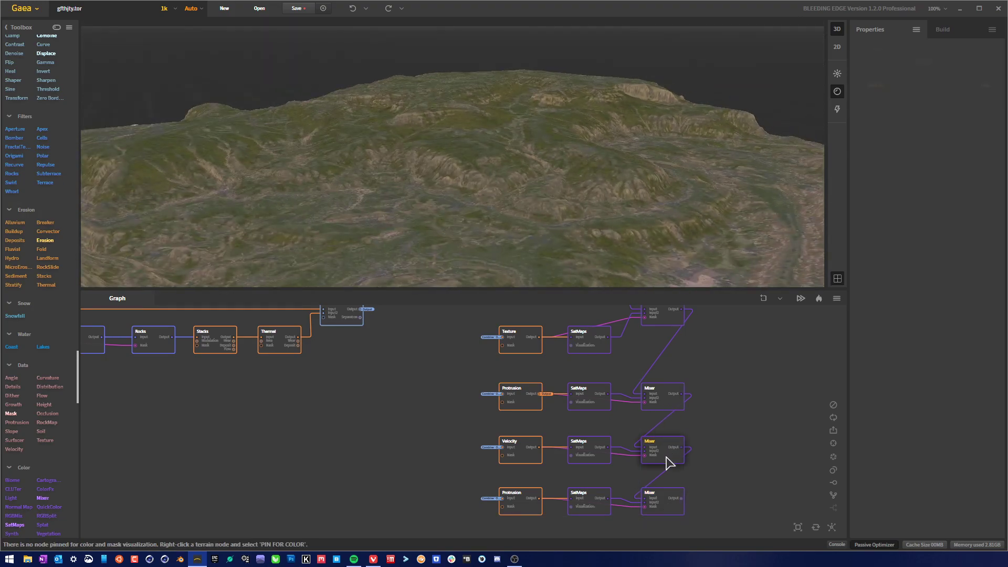
click(667, 512)
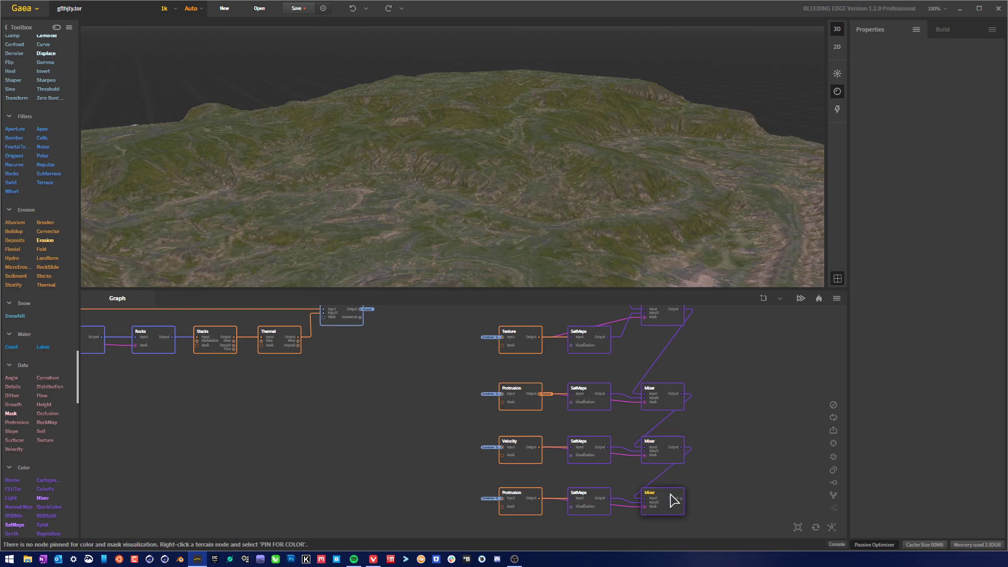
drag(542, 224, 513, 197)
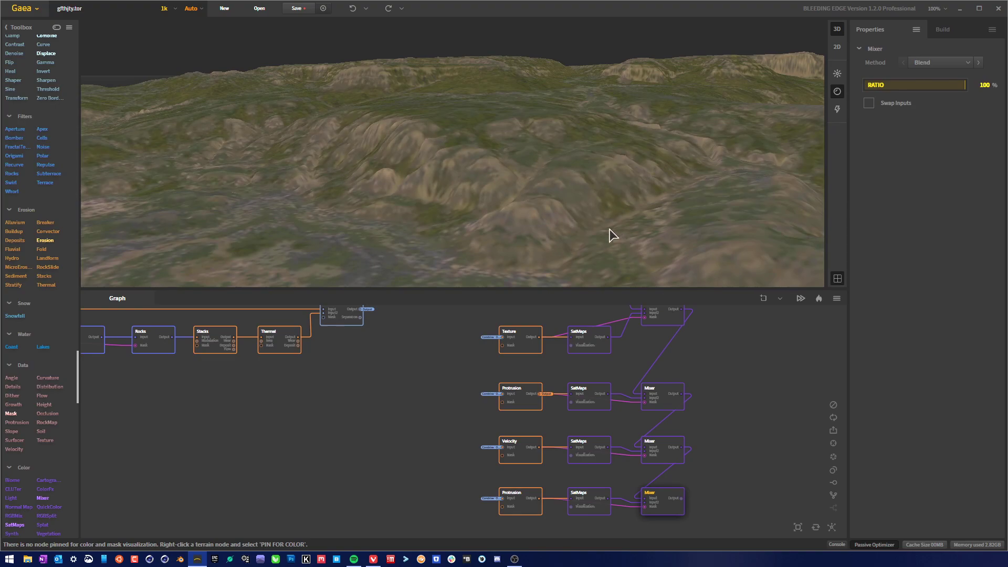
drag(613, 235, 595, 272)
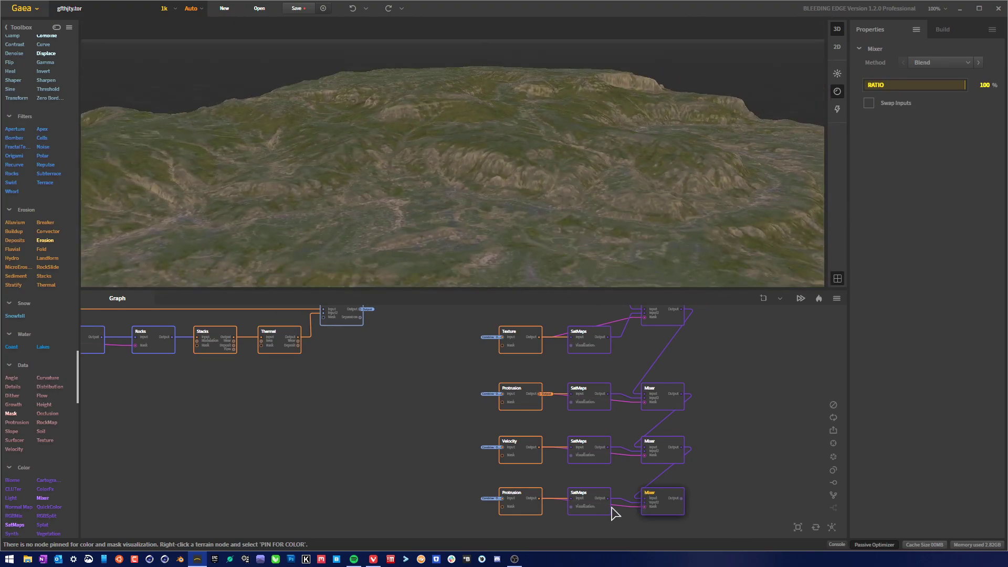
Set the lowest Protrusion node's power to 12 and apply it.
click(521, 502)
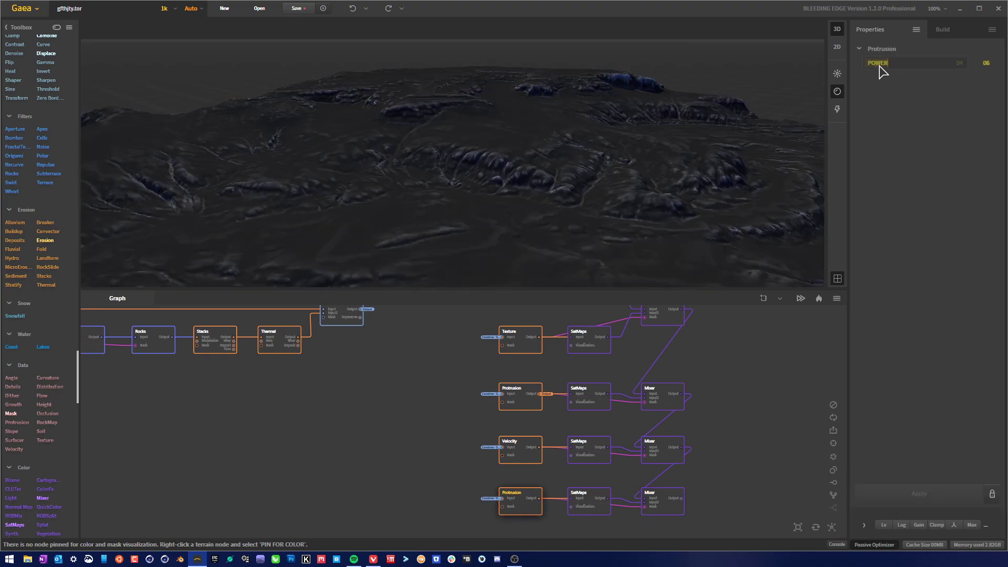
drag(887, 63, 918, 68)
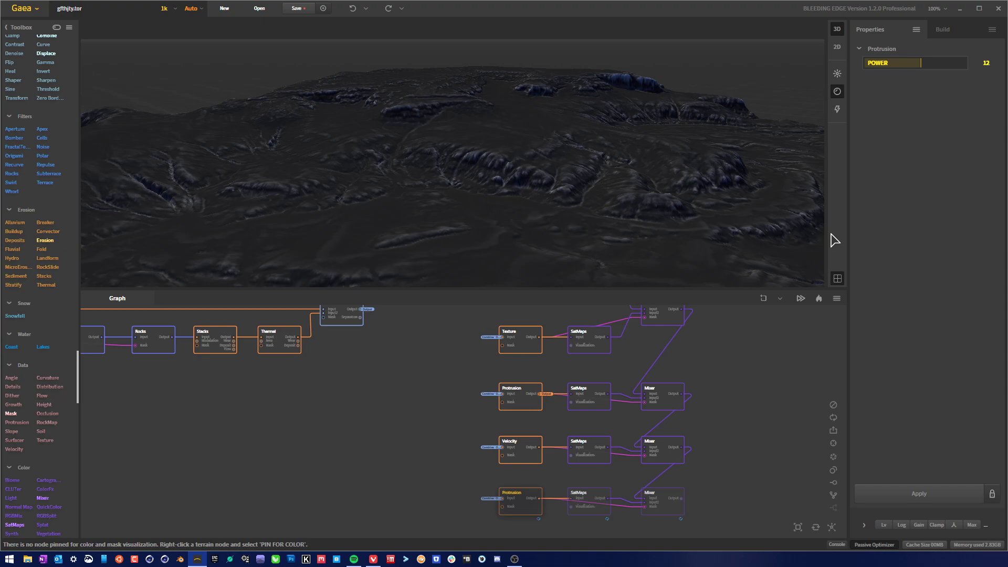
click(923, 496)
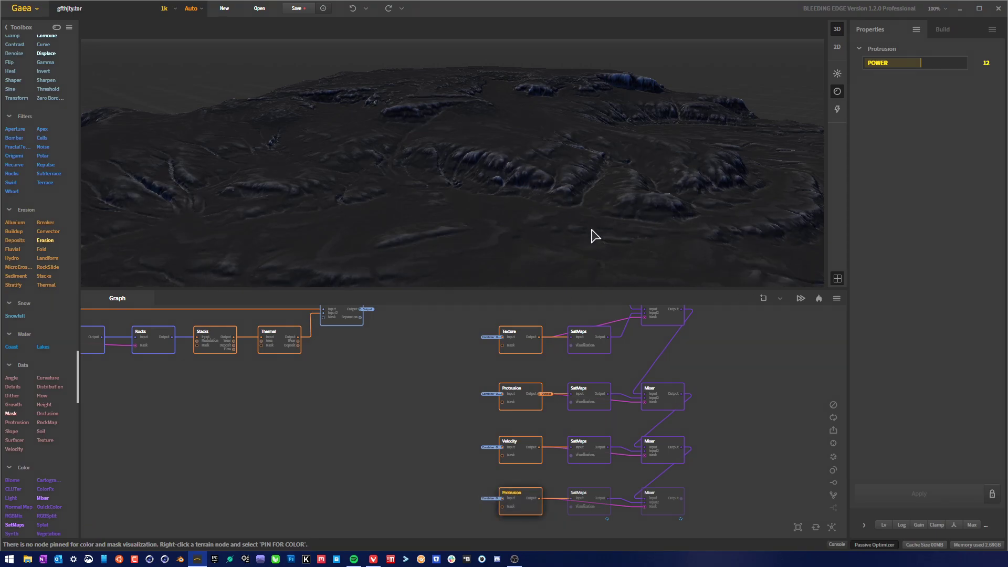
Check the lowest Mixer's blend against the Velocity row's Mixer and inspect the protruding rock areas up close.
click(675, 513)
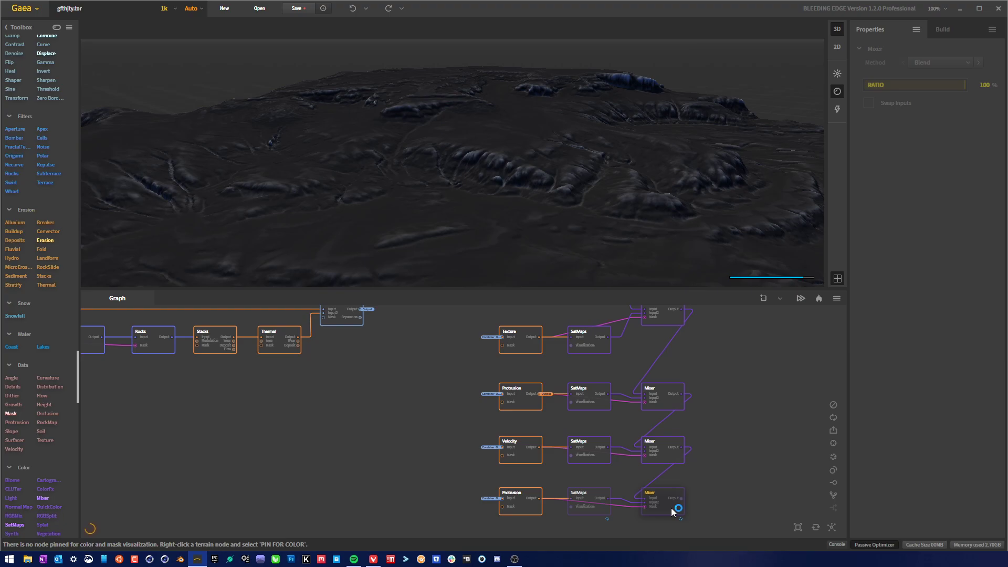
click(675, 458)
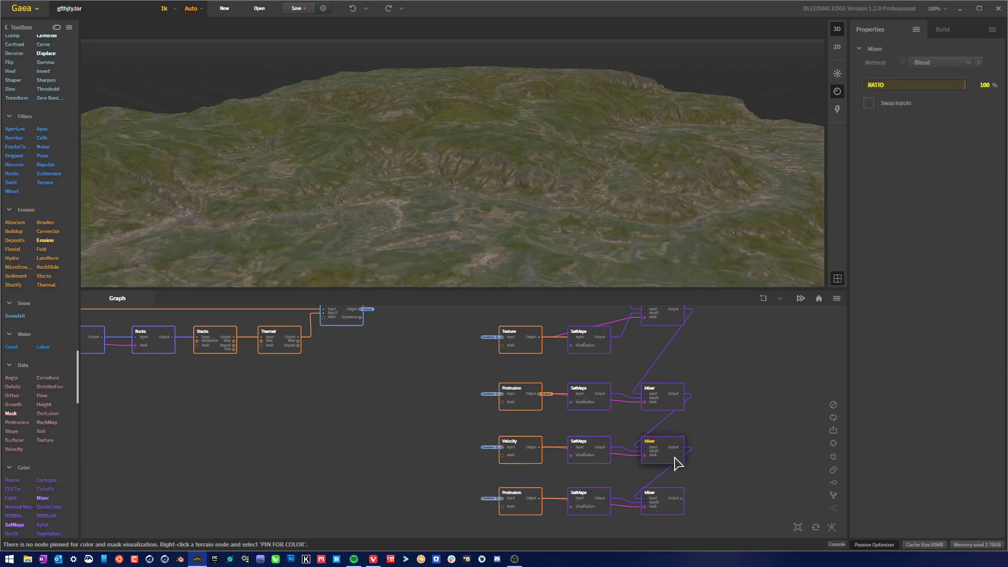
click(659, 506)
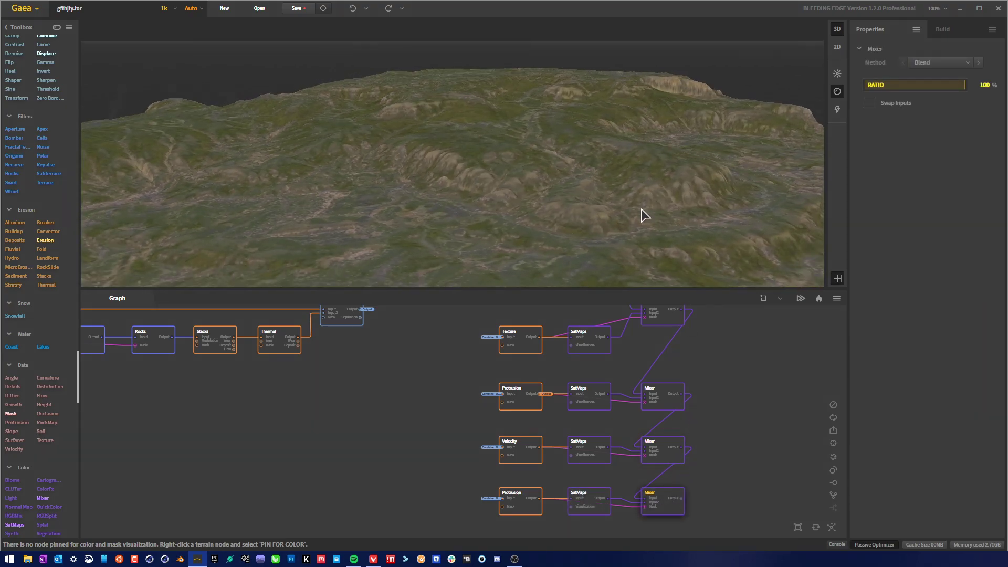
scroll(641, 213, up, 5)
mouse_move(464, 209)
mouse_down()
mouse_move(500, 213)
mouse_move(478, 210)
mouse_up()
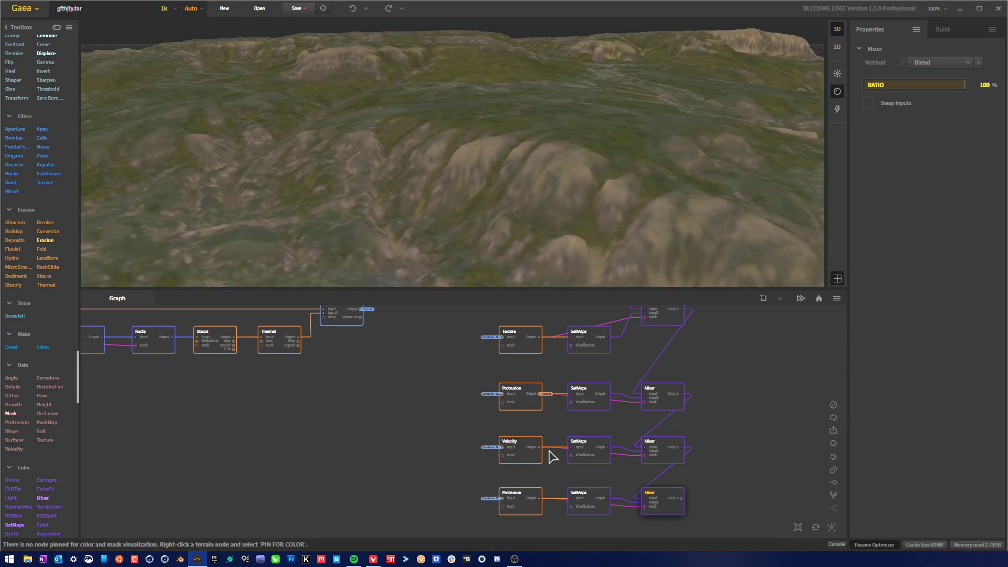
Apply a power of 12 to the upper Protrusion node and a power of 6 to the lowest Protrusion node.
click(535, 405)
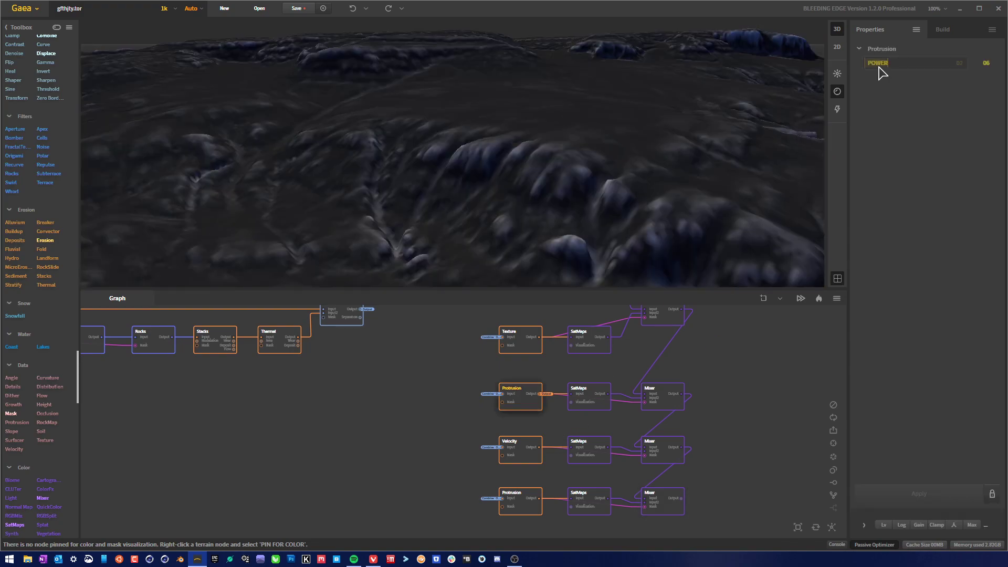
drag(887, 63, 921, 63)
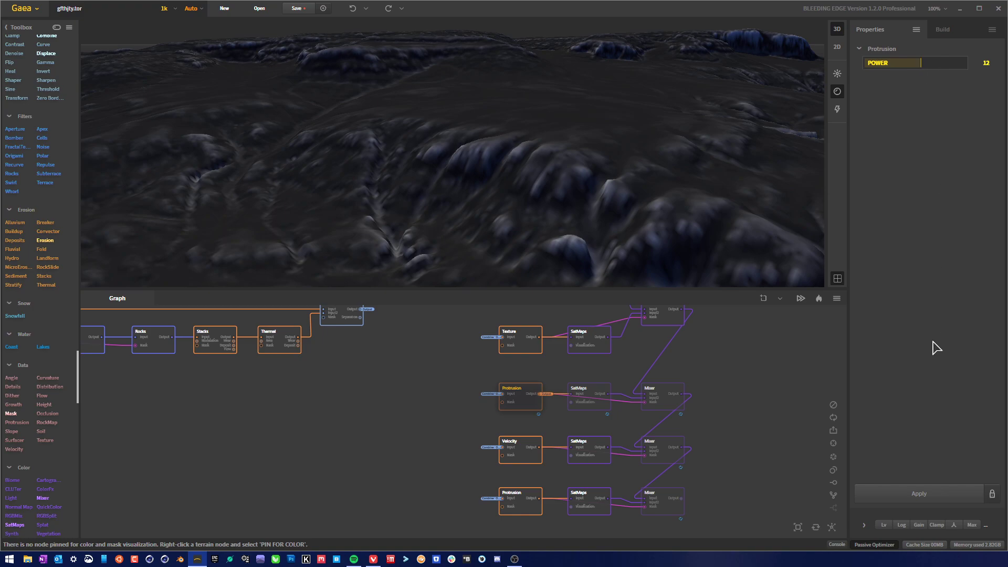
click(925, 502)
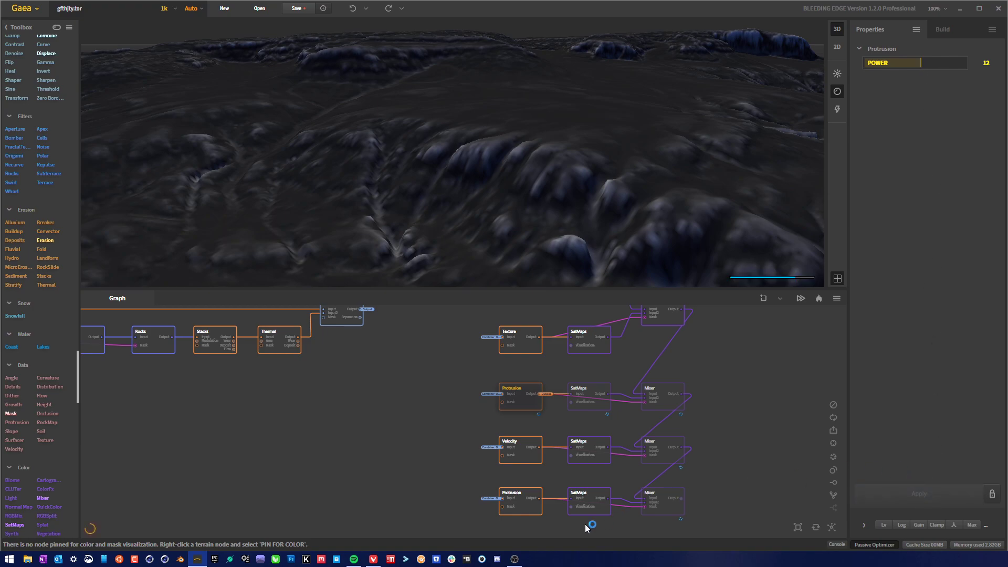
click(534, 513)
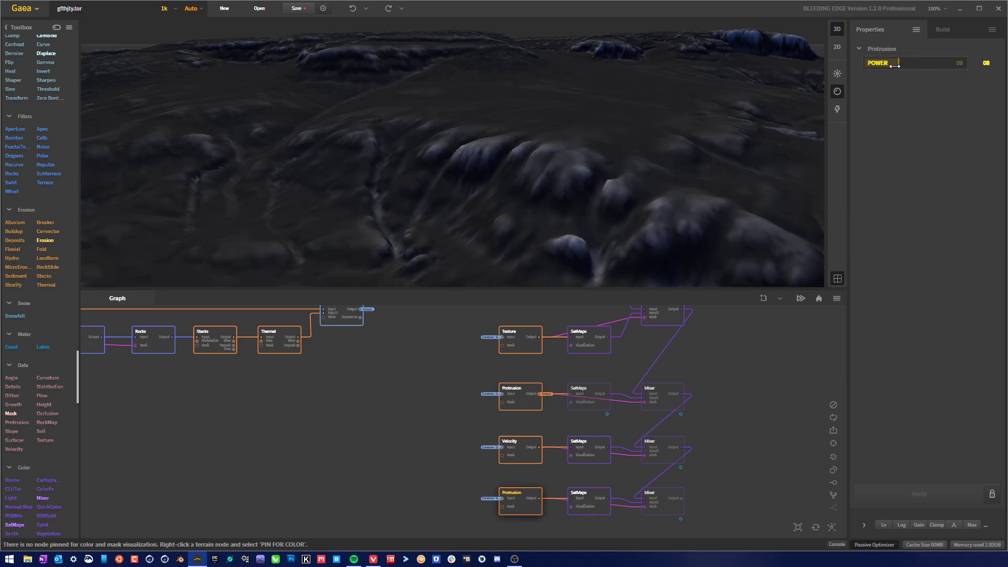
drag(895, 65, 886, 65)
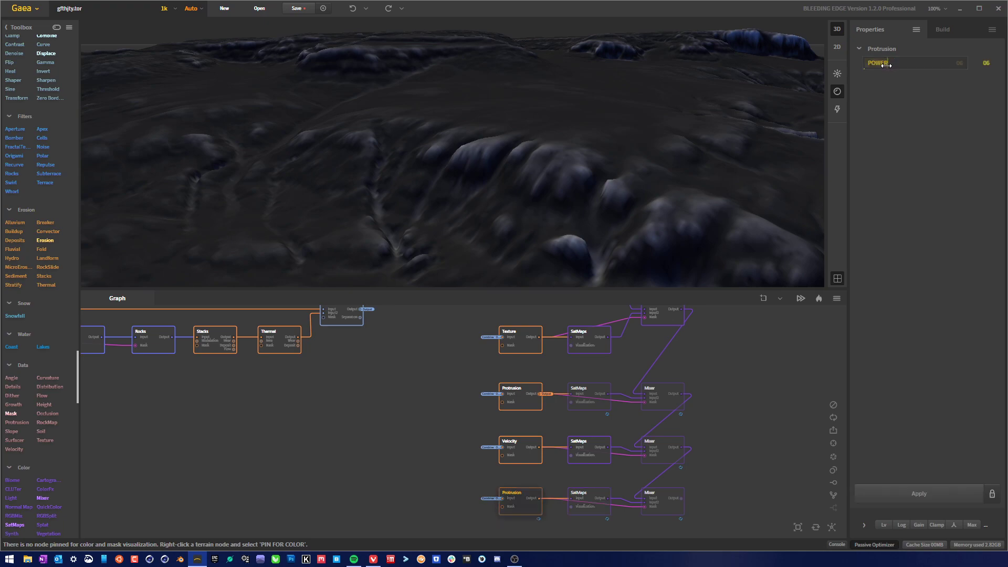
click(891, 496)
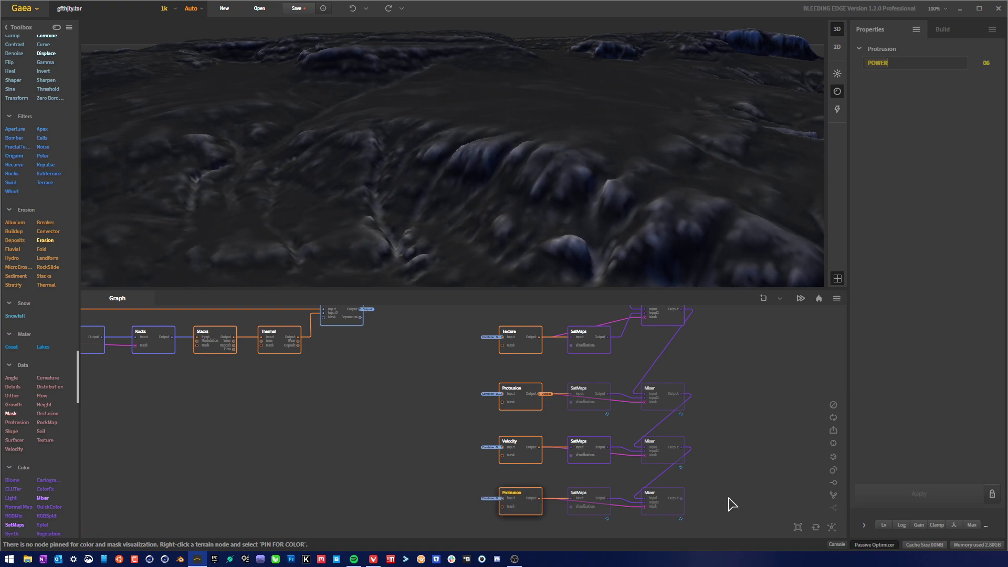
Inspect the lowest Mixer's recoloured cliffs from another angle and compare them with the Velocity row's Mixer.
click(674, 511)
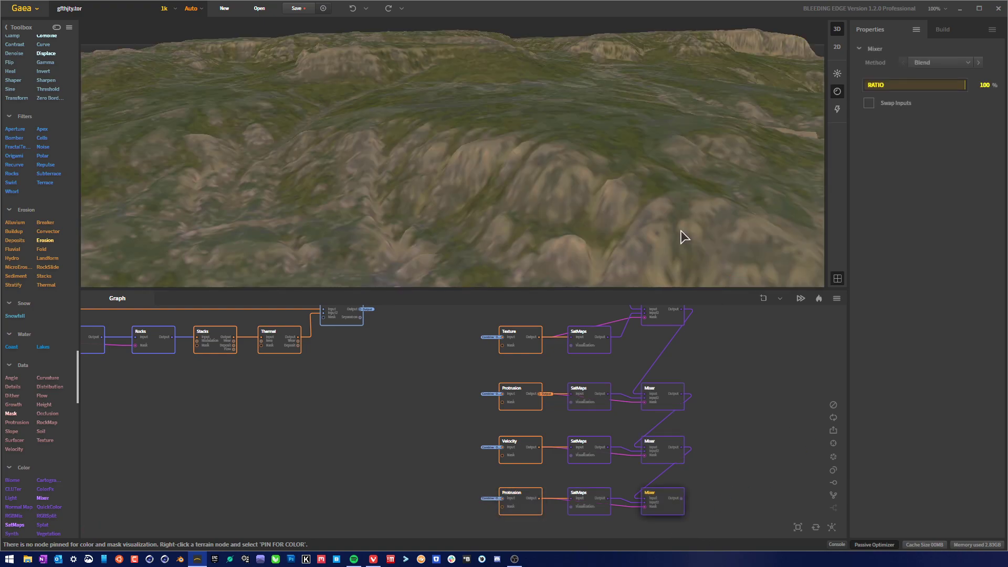
drag(674, 236, 696, 159)
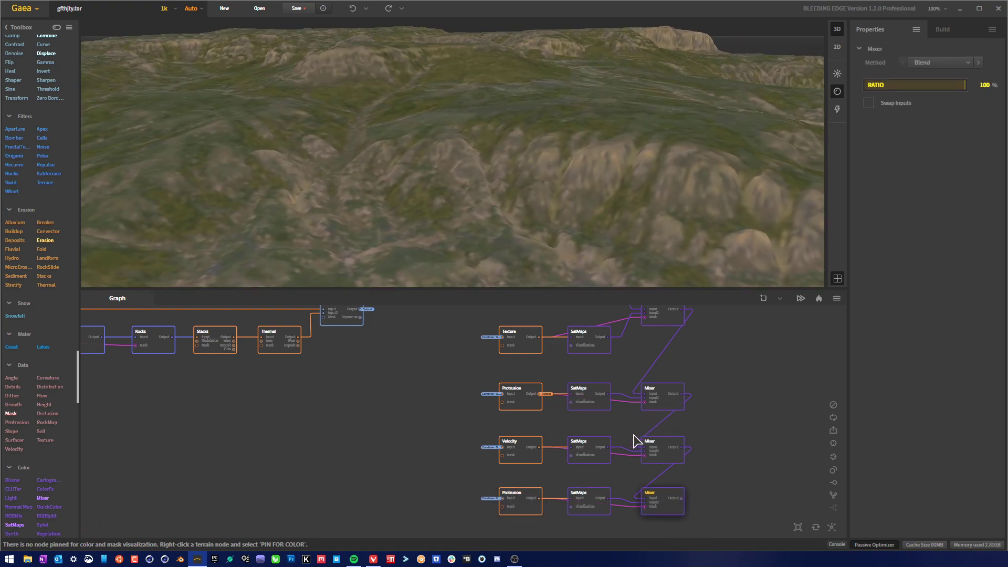
click(671, 457)
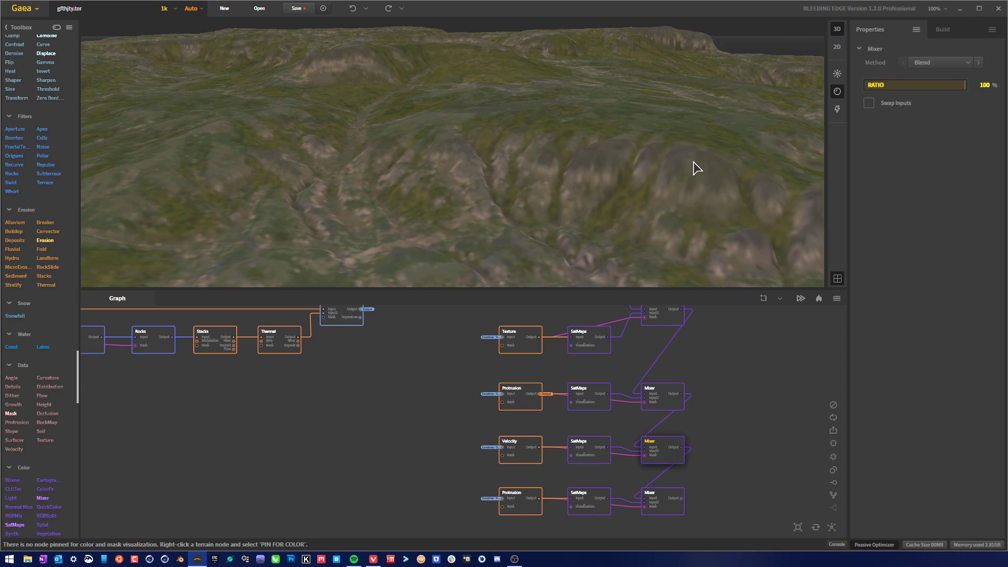
Change the lowest Protrusion row's SatMaps node to Rocky satellite map 0098.
click(670, 513)
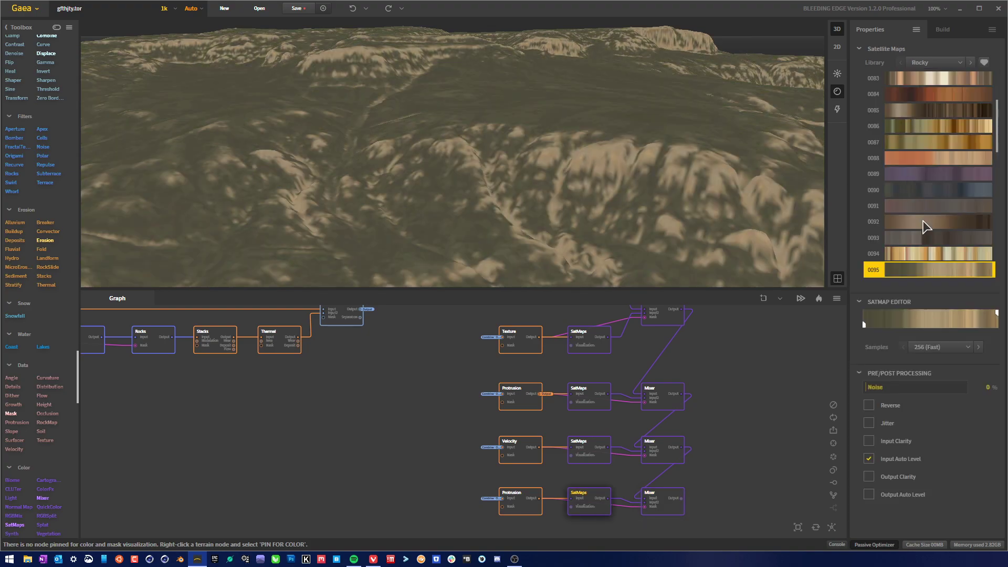
scroll(923, 223, down, 5)
click(931, 190)
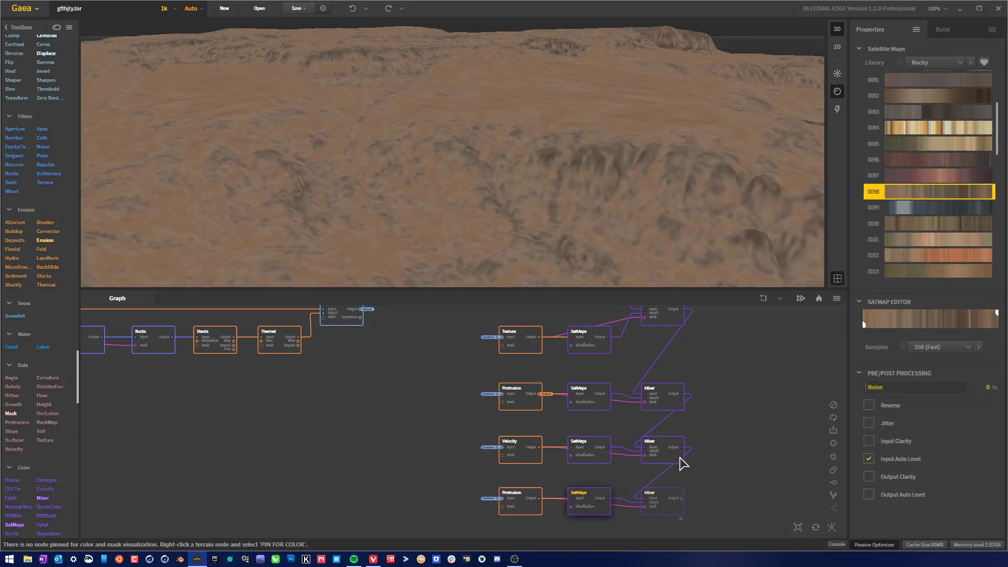
Compare the lowest Mixer's blend using Rocky satellite map 0098 with the Velocity row's Mixer.
click(679, 458)
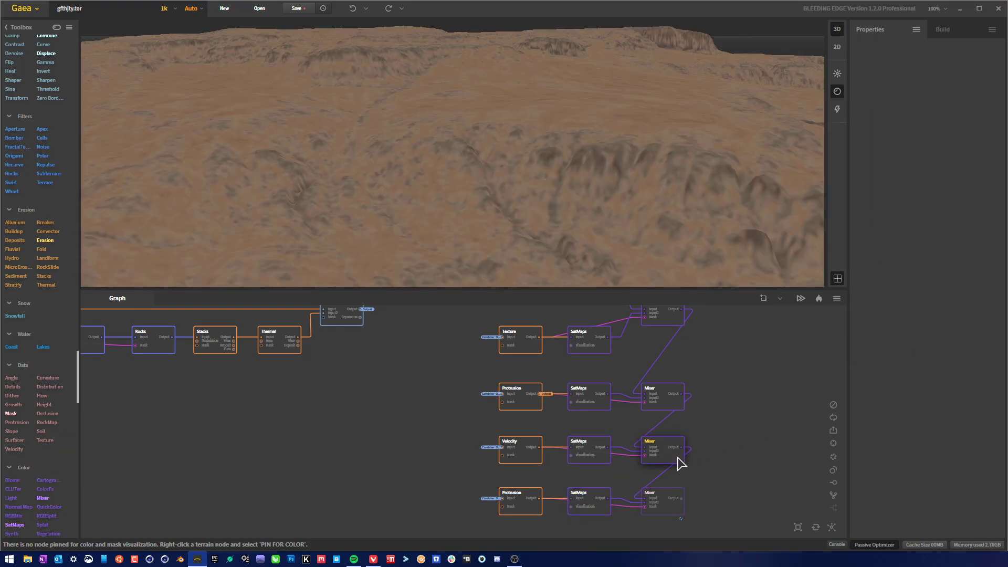
click(671, 505)
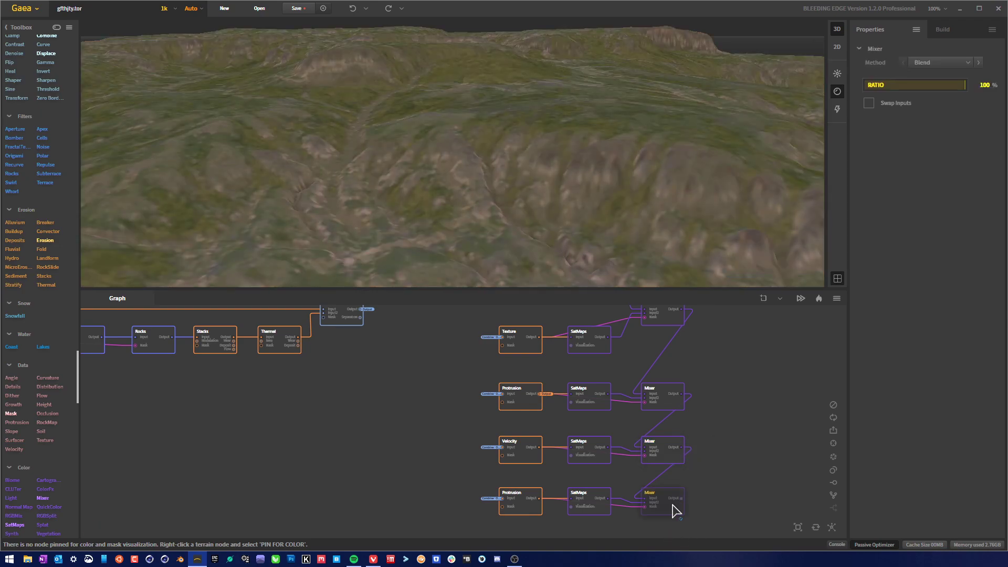
click(677, 458)
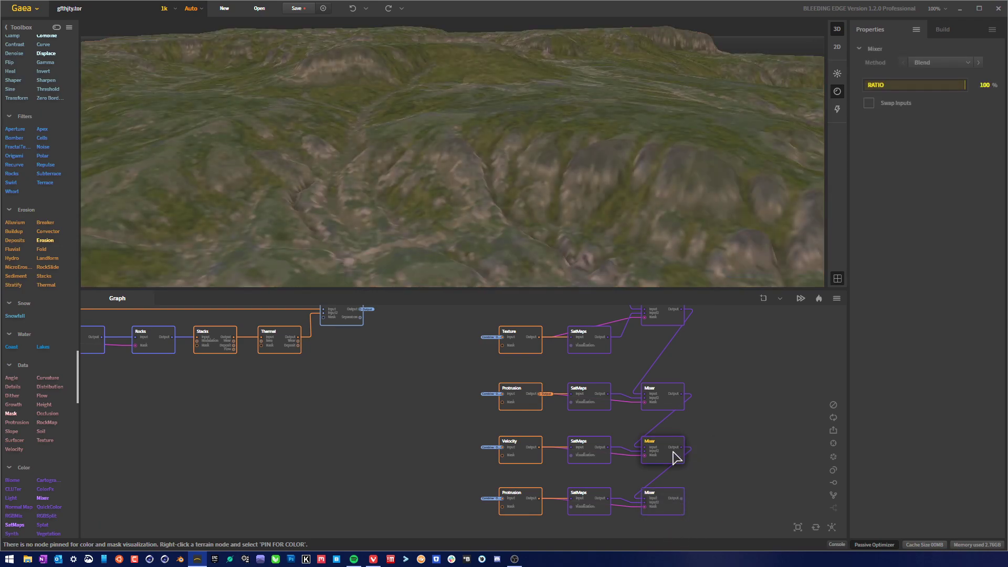
click(676, 510)
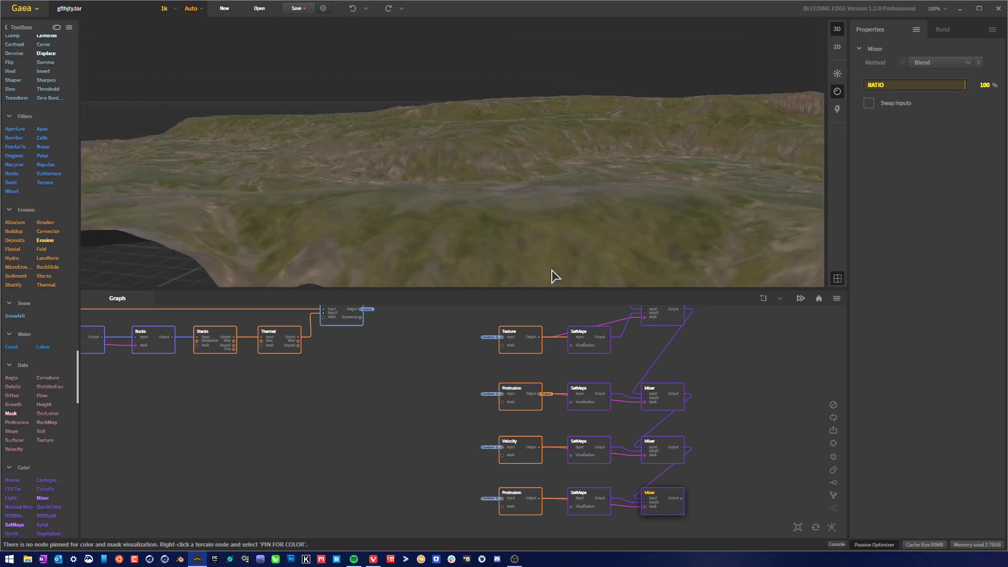
Examine the lowest Mixer's colouring across the whole terrain and along the cliff ridges from several angles.
scroll(565, 239, down, 5)
drag(565, 238, 652, 206)
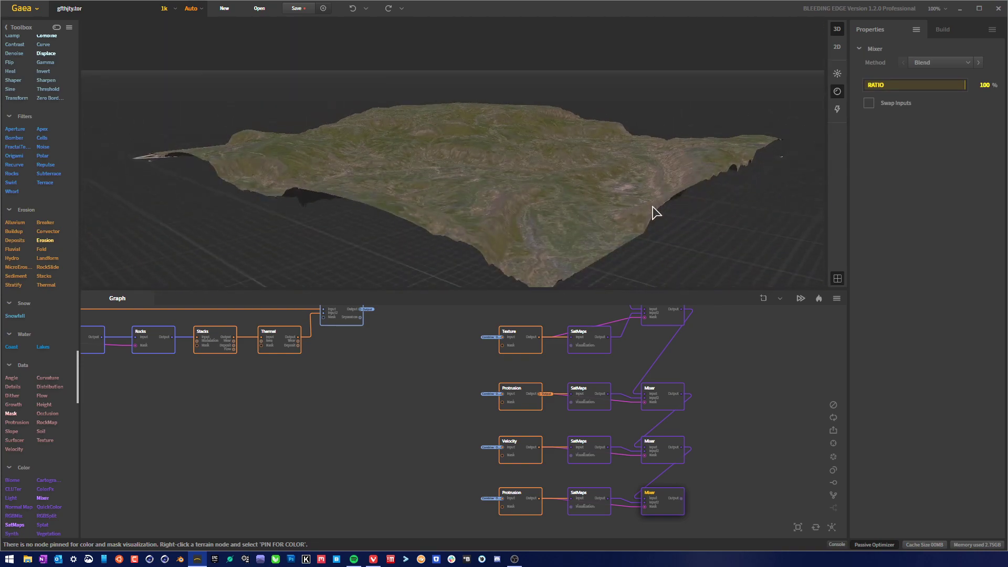
scroll(690, 160, up, 10)
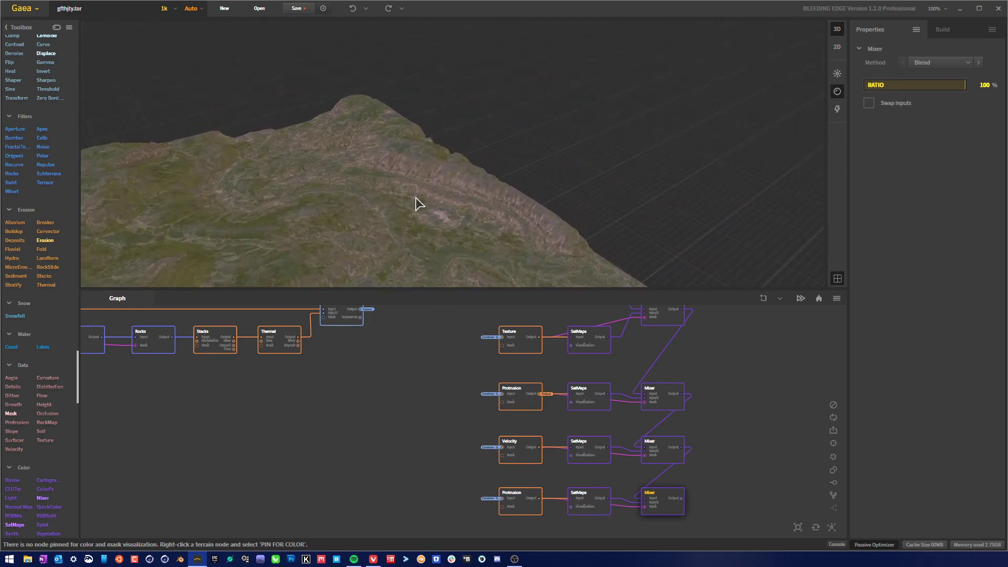
drag(420, 203, 324, 178)
scroll(475, 186, down, 8)
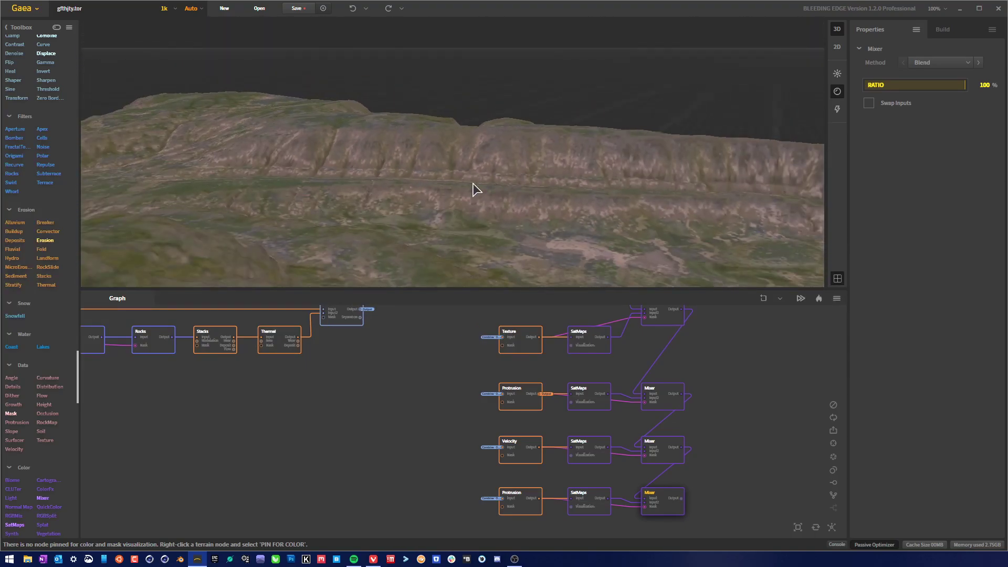
scroll(682, 204, up, 3)
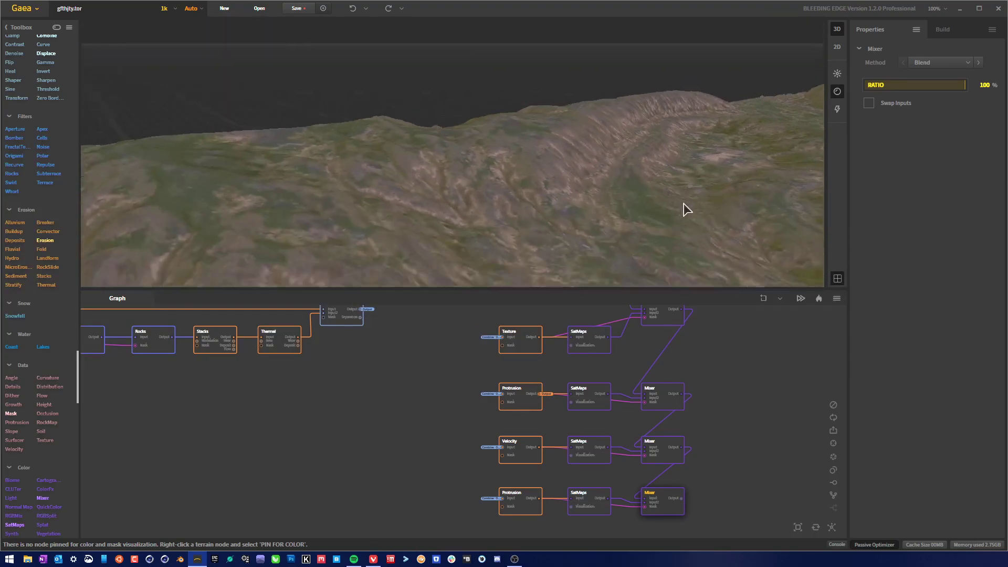
scroll(614, 182, up, 3)
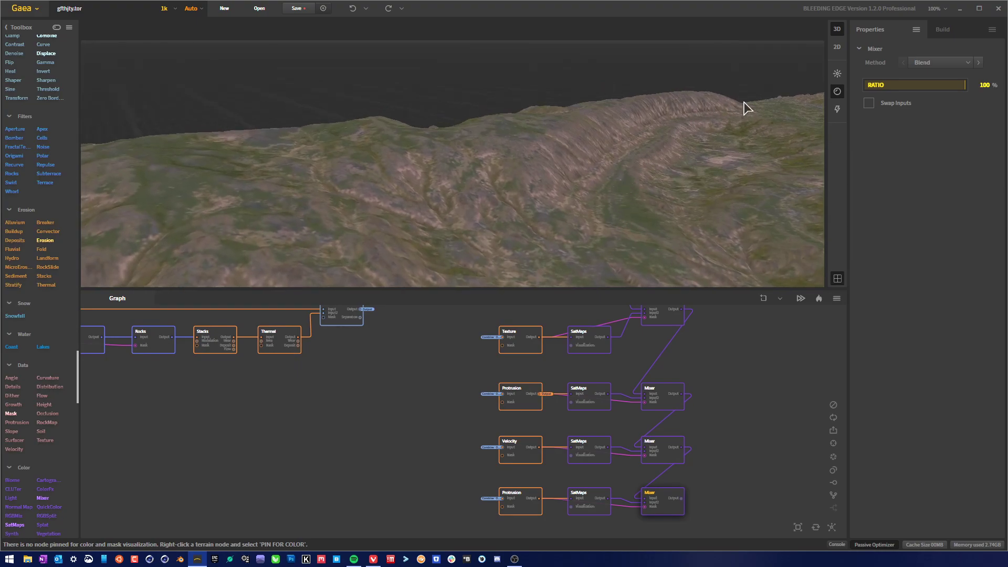
drag(687, 212, 374, 166)
middle_drag(584, 113, 562, 146)
scroll(583, 182, down, 5)
drag(582, 182, 605, 157)
scroll(604, 158, up, 4)
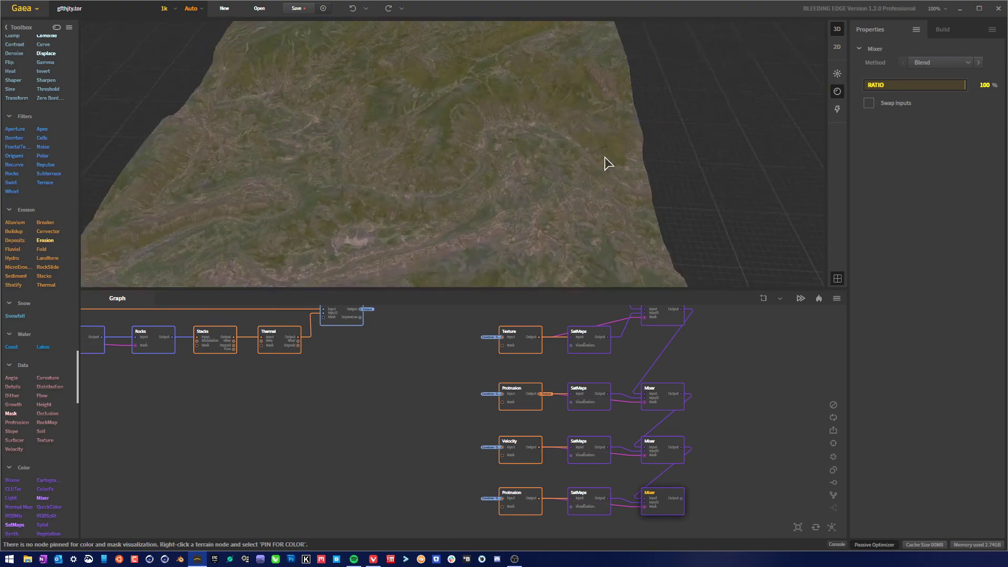
scroll(605, 163, down, 3)
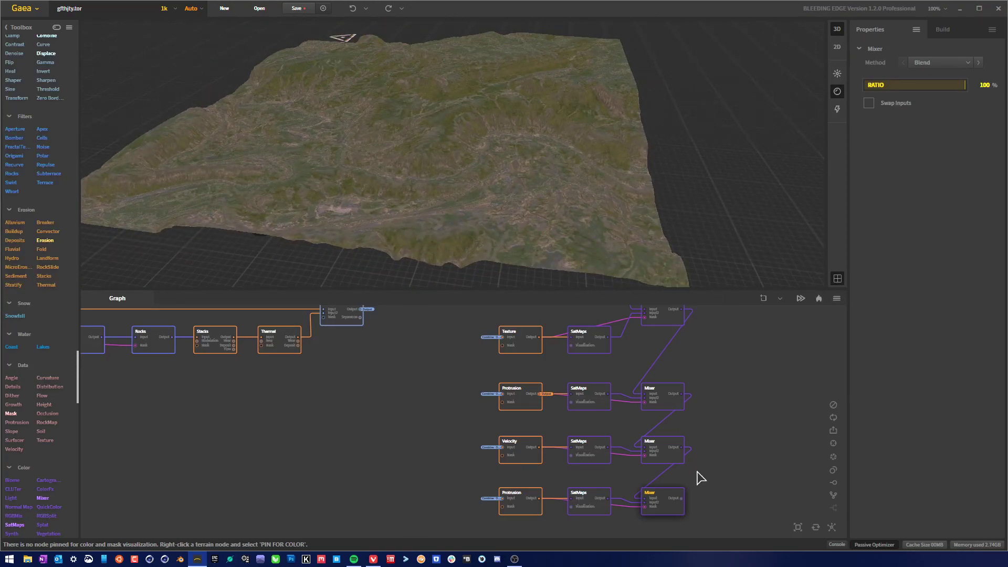
Add a Curvature node below the lowest Protrusion node and feed it from the Combine node's output.
middle_drag(781, 418, 756, 480)
middle_drag(685, 481, 704, 421)
scroll(711, 413, down, 2)
click(542, 493)
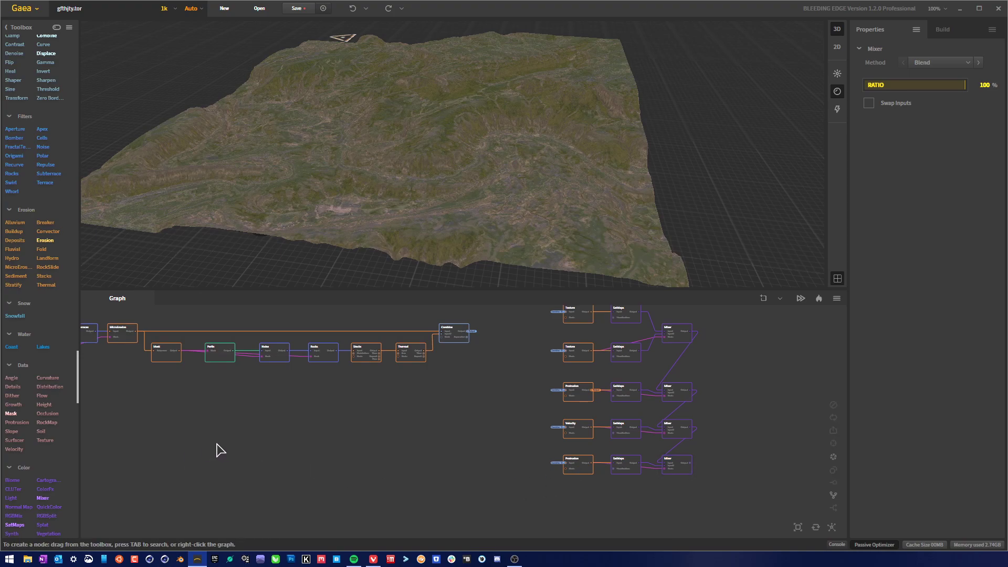
drag(53, 380, 567, 494)
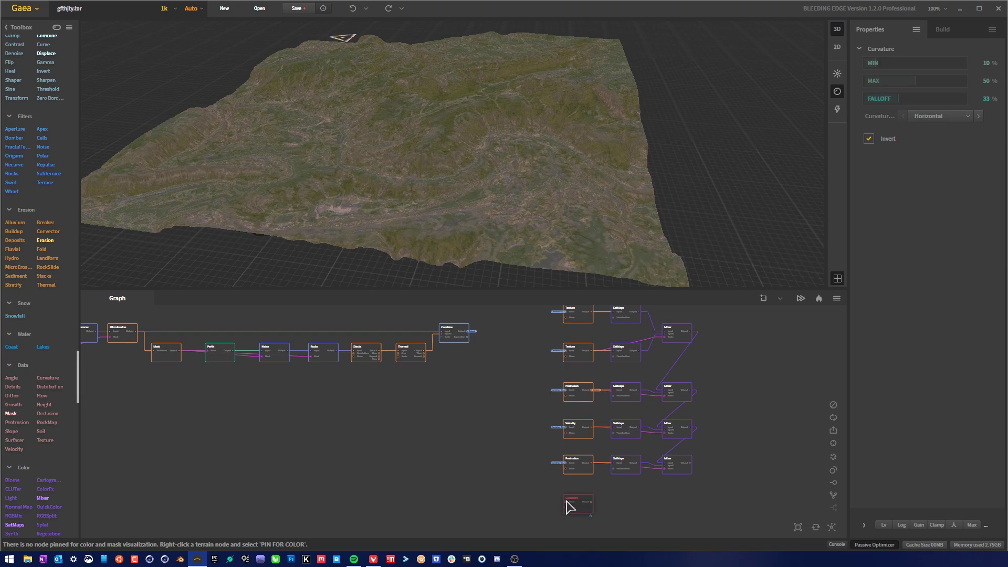
drag(566, 501, 467, 331)
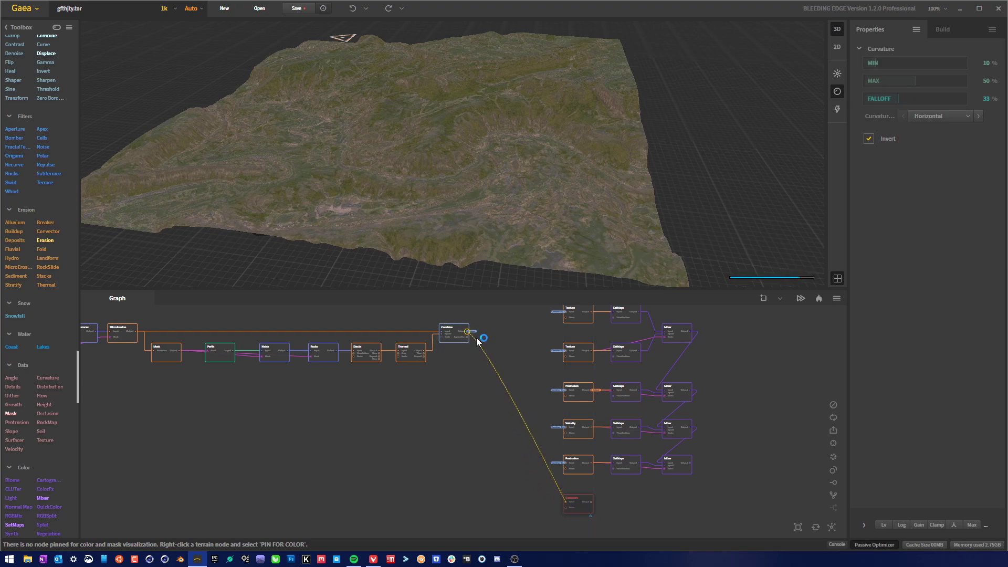
Examine the Curvature node's mask up close on the terrain's cliffs and ridges.
drag(531, 186, 558, 229)
scroll(451, 165, up, 5)
scroll(603, 226, up, 2)
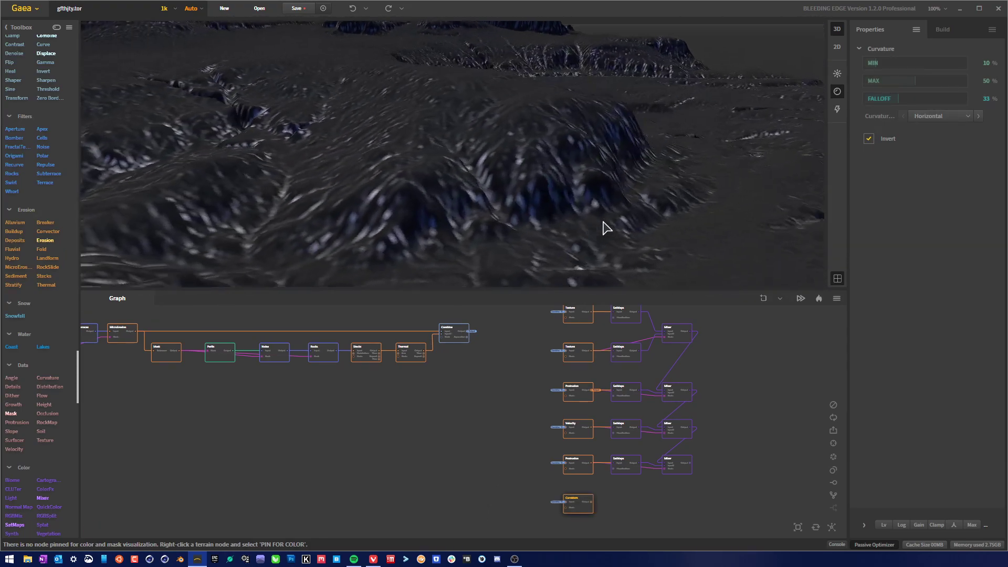
scroll(603, 227, down, 3)
scroll(427, 206, up, 1)
scroll(494, 154, up, 1)
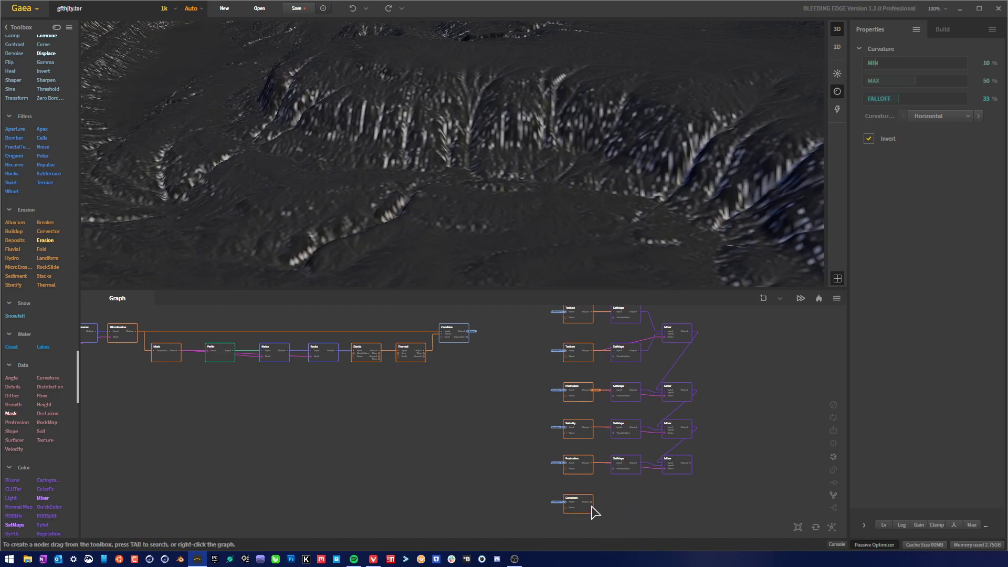
Add a SatMaps node fed by the Curvature node and line it up with the SatMaps column.
mouse_move(593, 513)
mouse_down()
mouse_move(624, 513)
mouse_move(590, 516)
mouse_up()
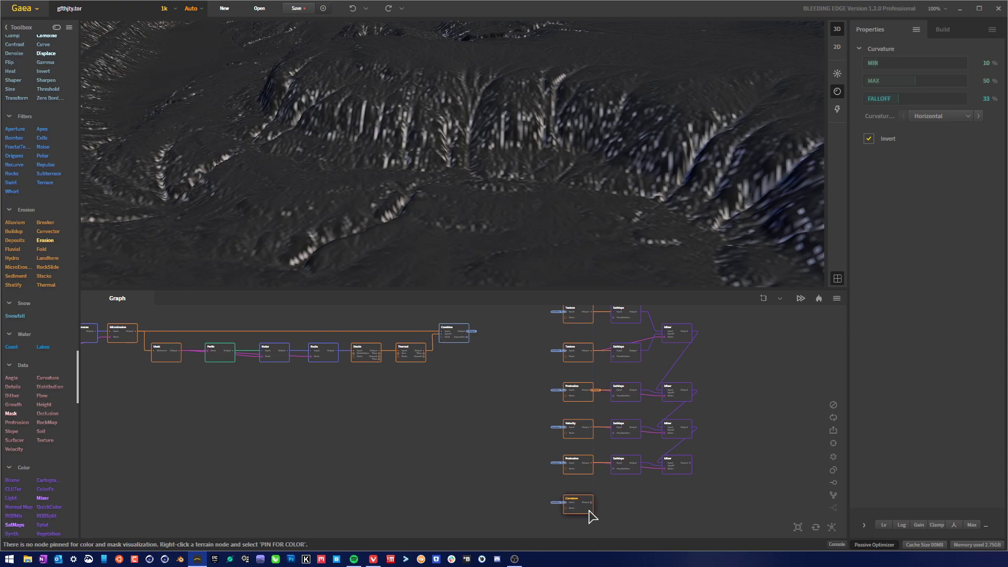
right_click(619, 508)
click(638, 504)
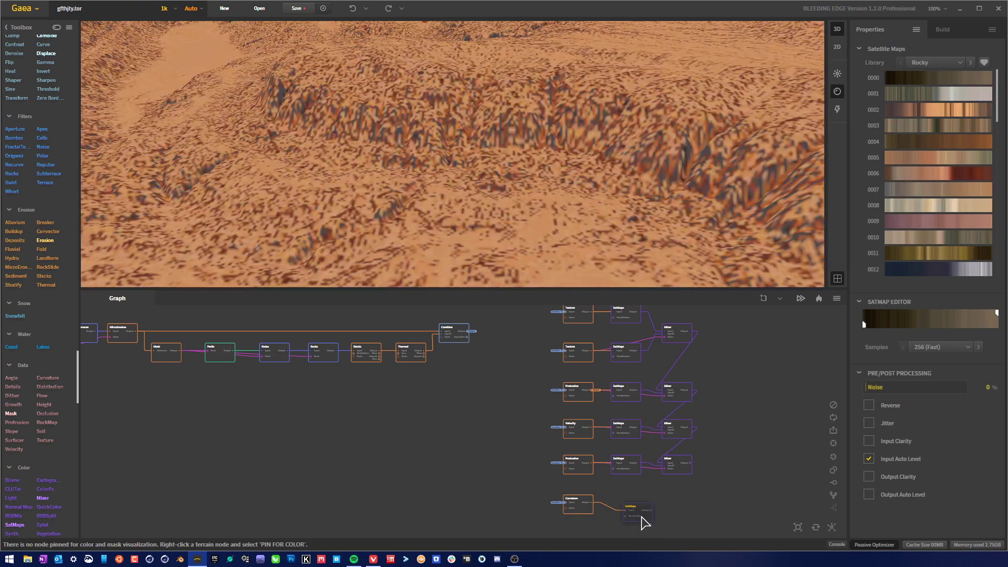
drag(643, 519, 634, 508)
scroll(921, 159, down, 4)
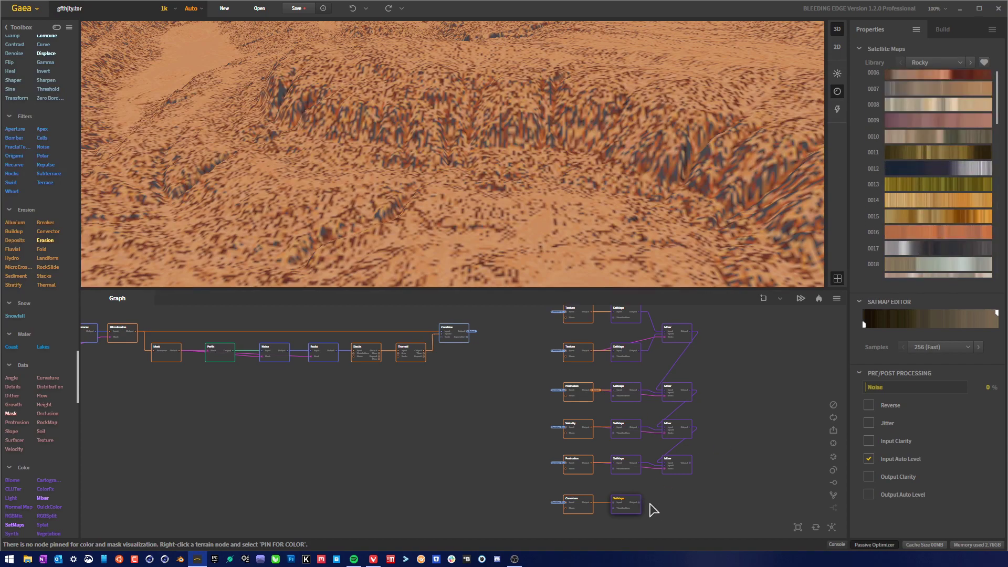
Duplicate the lowest Mixer and connect the previous Mixer as Input, the new SatMaps as Input2 and Curvature as Mask.
click(684, 472)
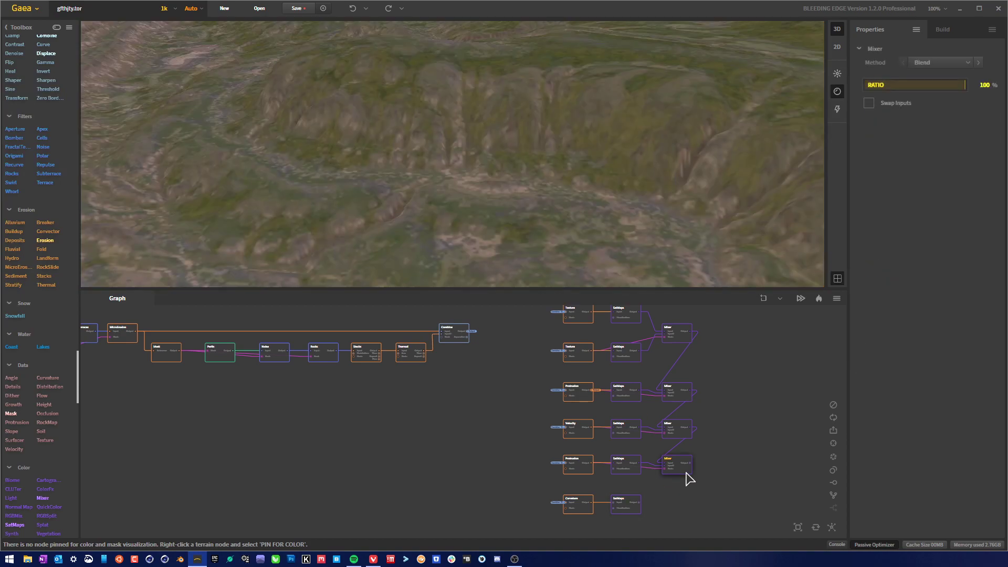
key(ctrl+v)
scroll(700, 481, up, 3)
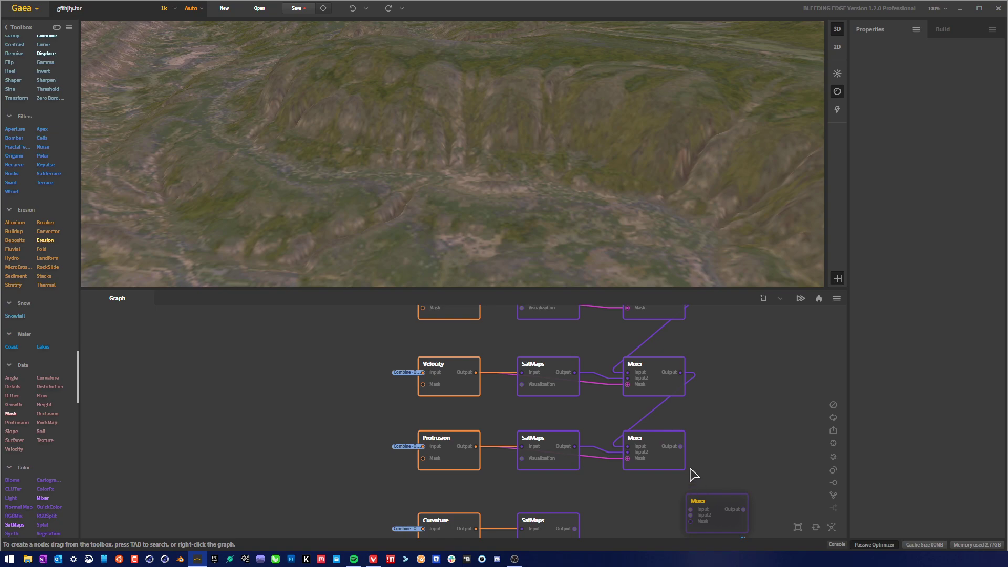
drag(681, 447, 691, 511)
middle_drag(640, 538, 657, 499)
drag(703, 479, 586, 492)
drag(703, 484, 587, 493)
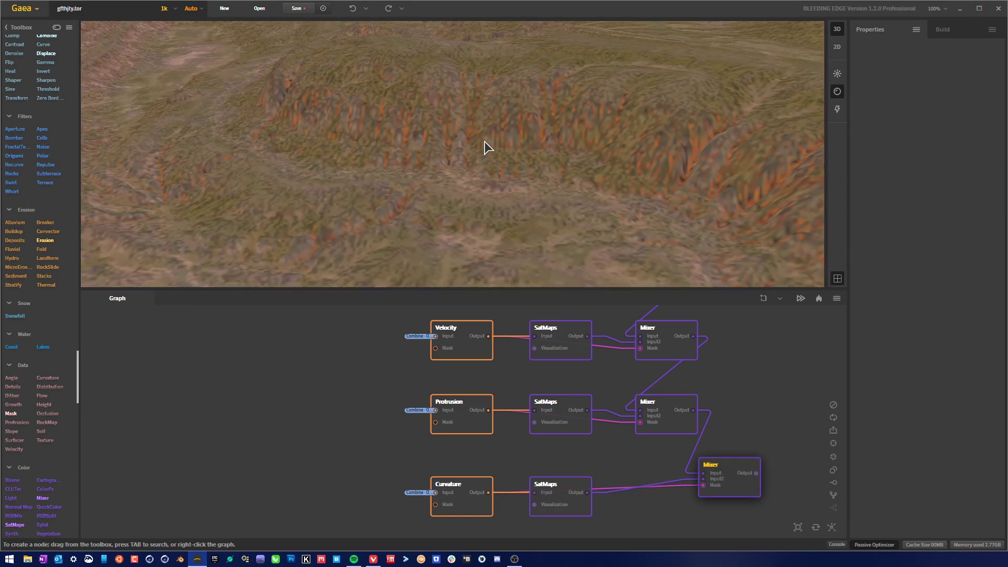
Align the new Mixer with the Curvature row and inspect its blend on the cliffs against the Protrusion row's Mixer.
drag(488, 147, 457, 194)
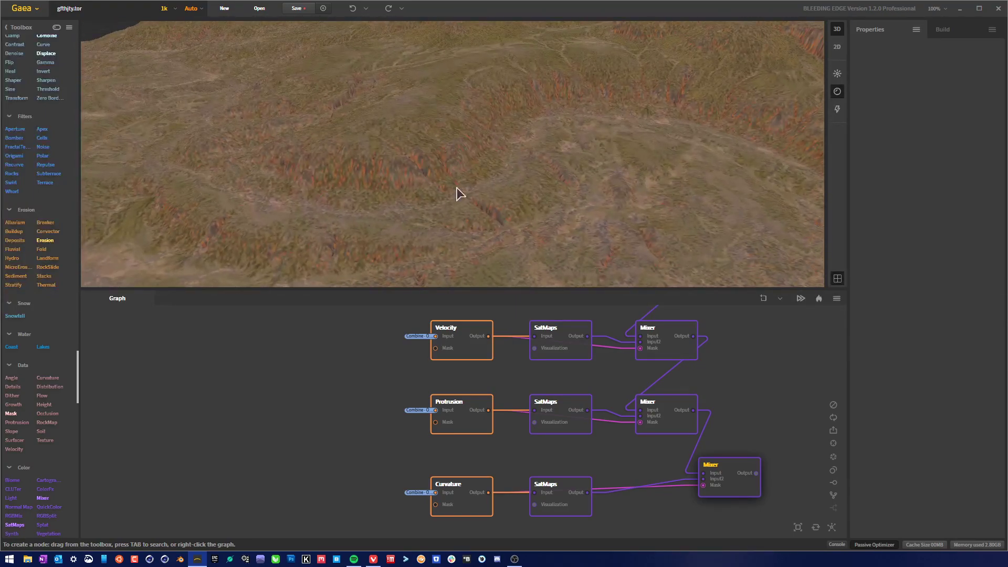
click(672, 429)
drag(741, 482, 685, 496)
scroll(531, 167, up, 6)
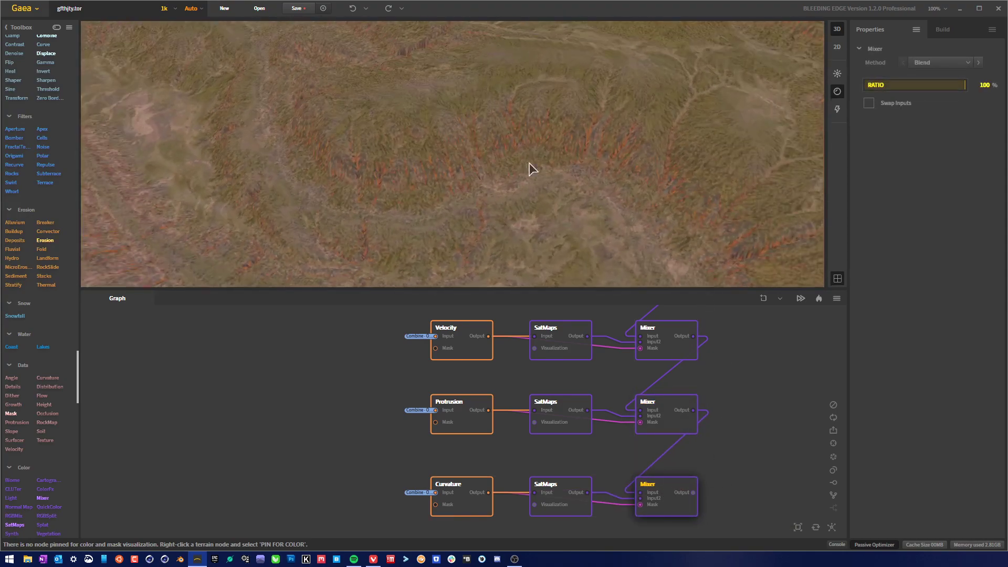
scroll(507, 173, down, 5)
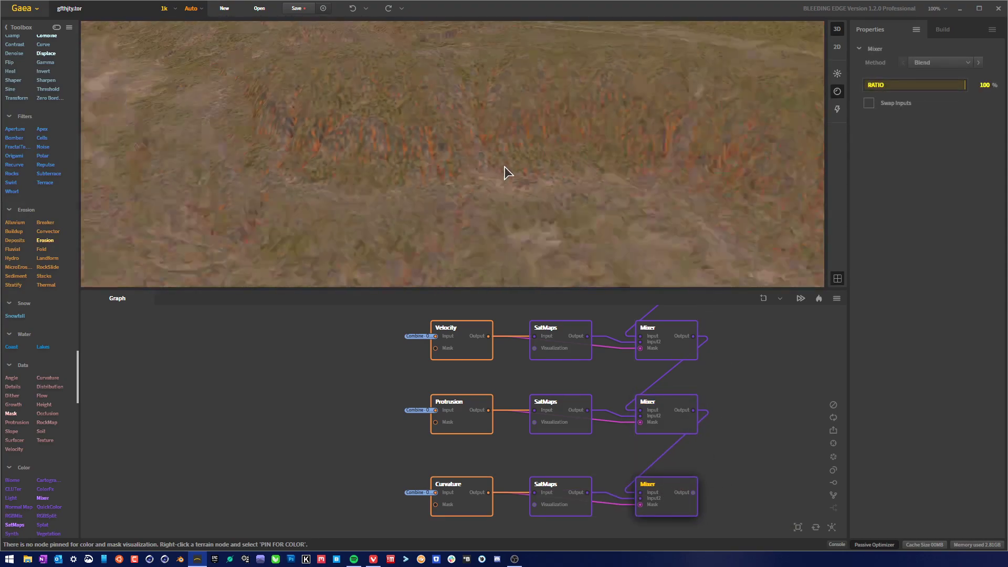
drag(506, 171, 575, 231)
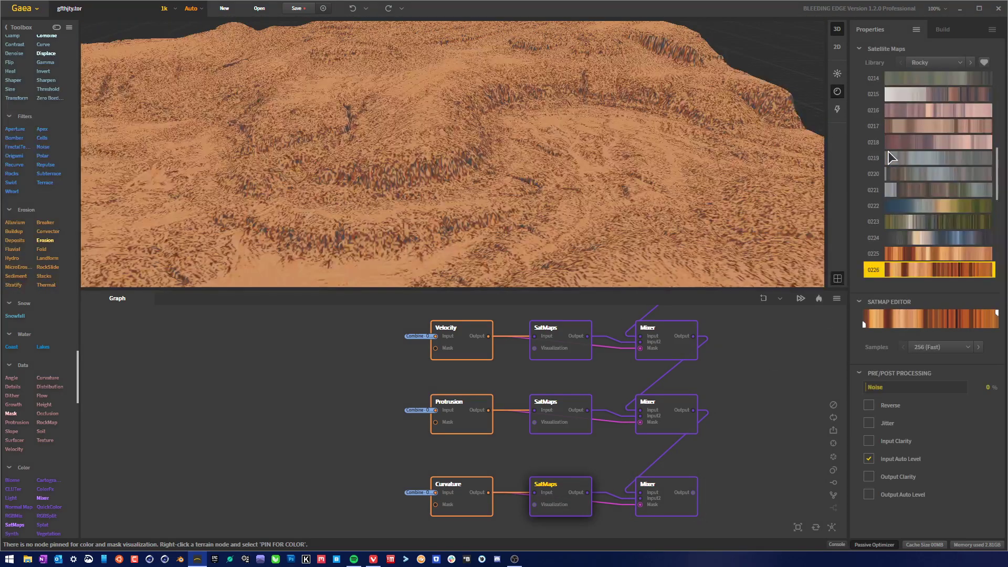
Try Rocky satellite maps 0218 and 0217 on the Curvature row's SatMaps node, and settle on 0215.
scroll(962, 169, down, 3)
scroll(928, 170, up, 3)
click(925, 142)
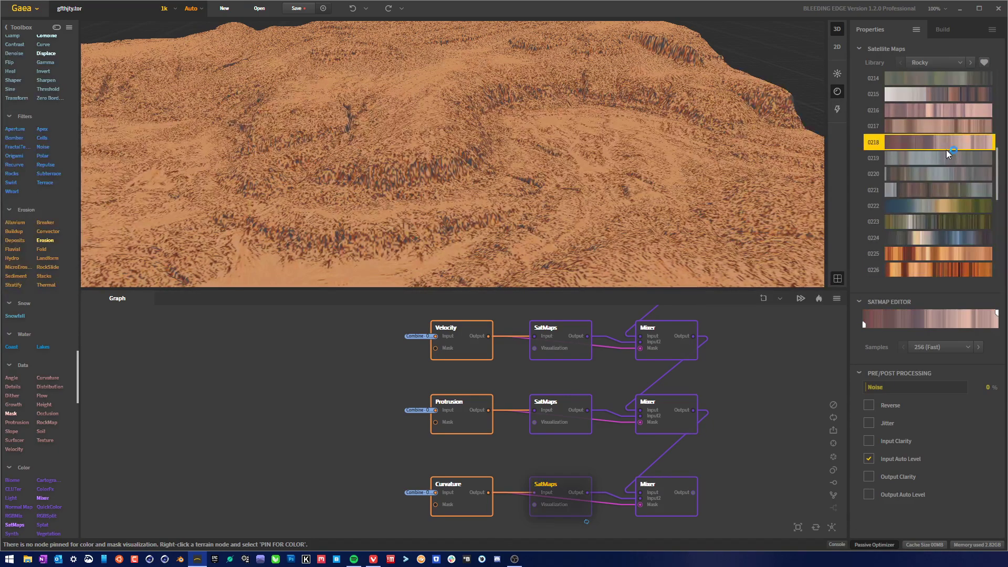
click(946, 127)
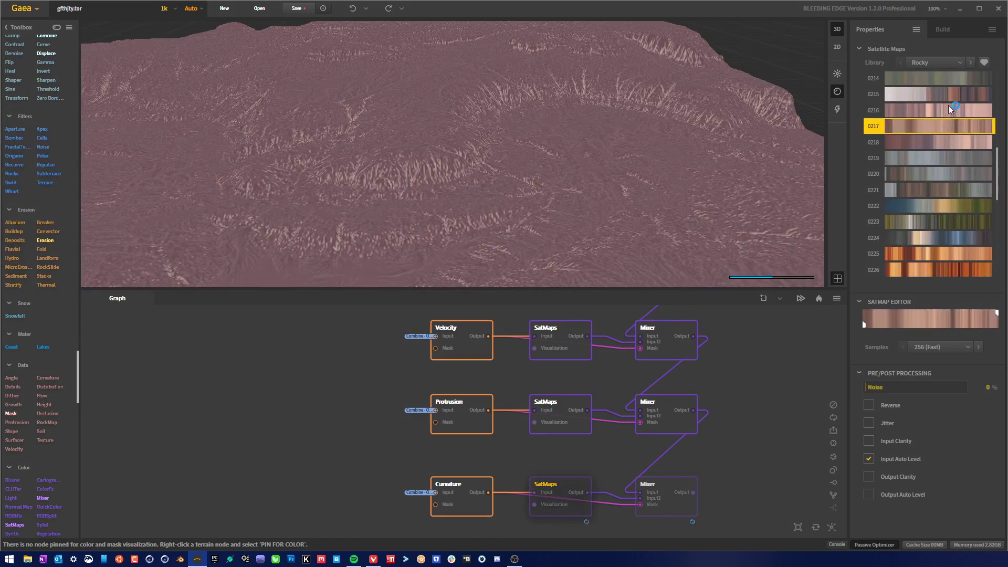
click(950, 96)
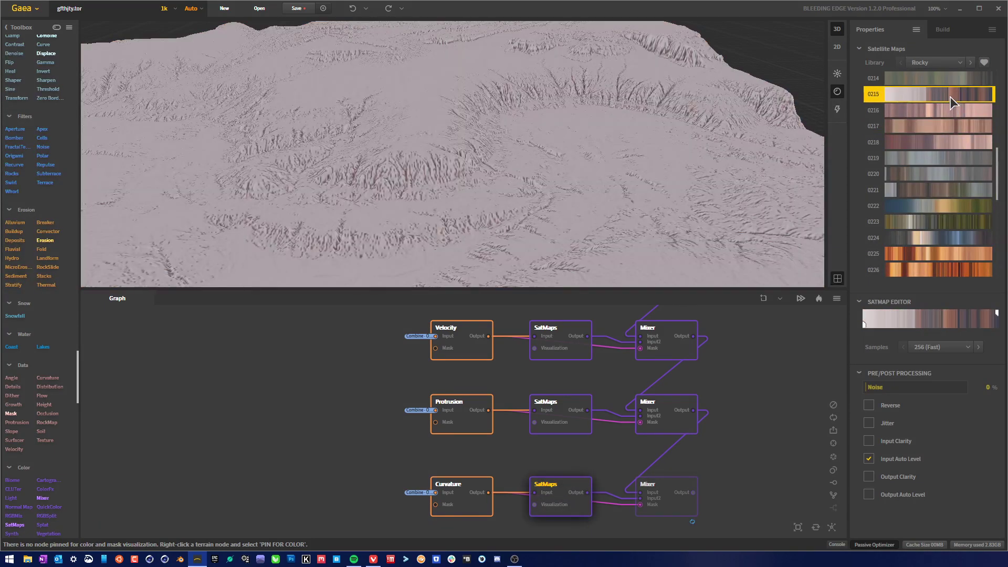
Compare the Curvature row's Mixer with the Protrusion row's Mixer and inspect the blended cliffs up close and from afar.
click(678, 482)
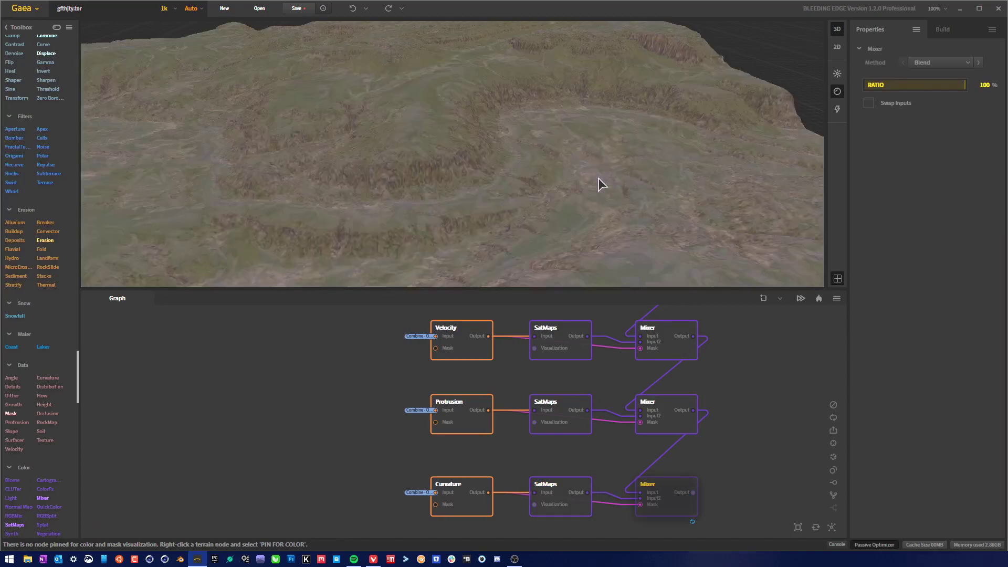
drag(504, 183, 412, 170)
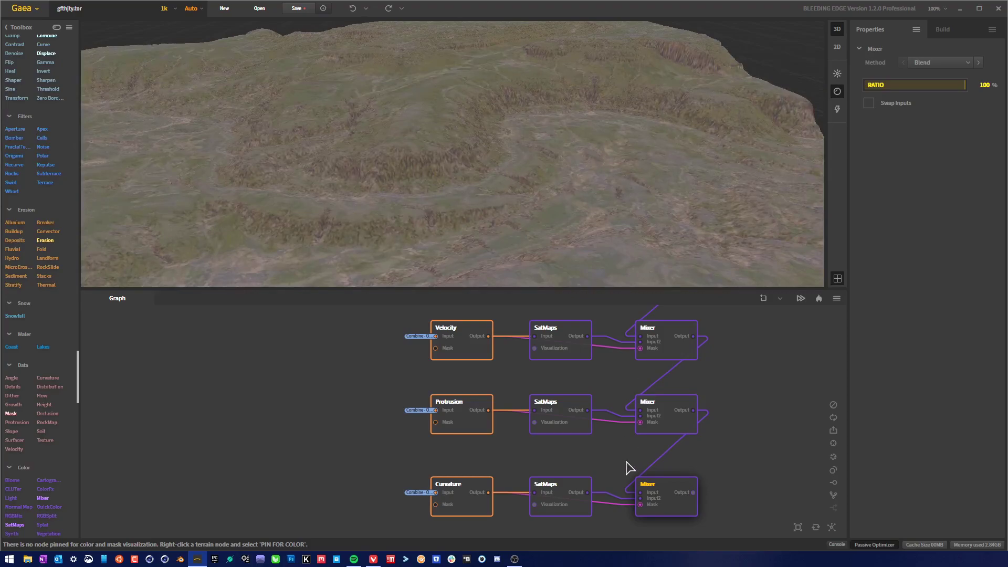
click(670, 426)
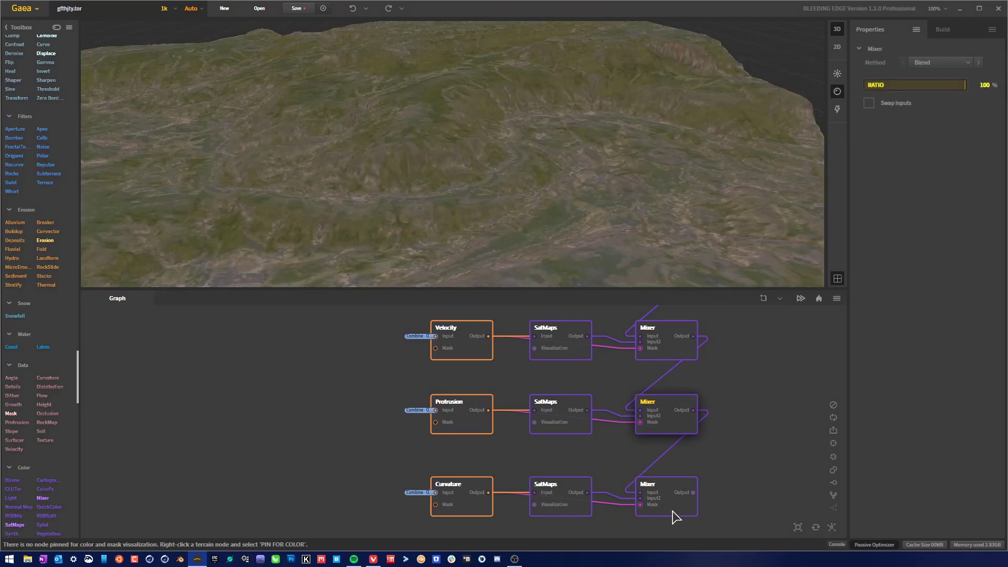
click(674, 515)
drag(467, 209, 495, 156)
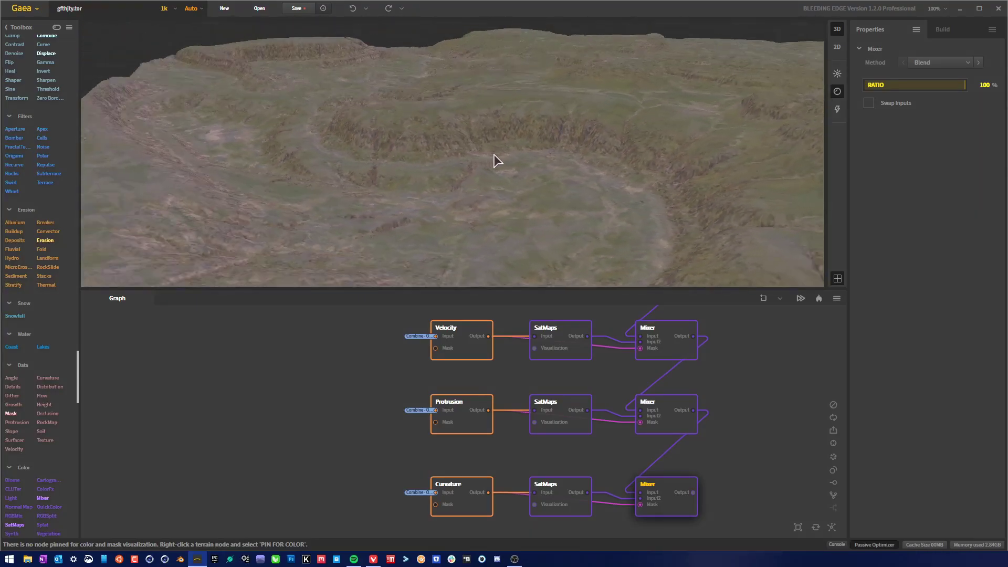
scroll(442, 140, up, 6)
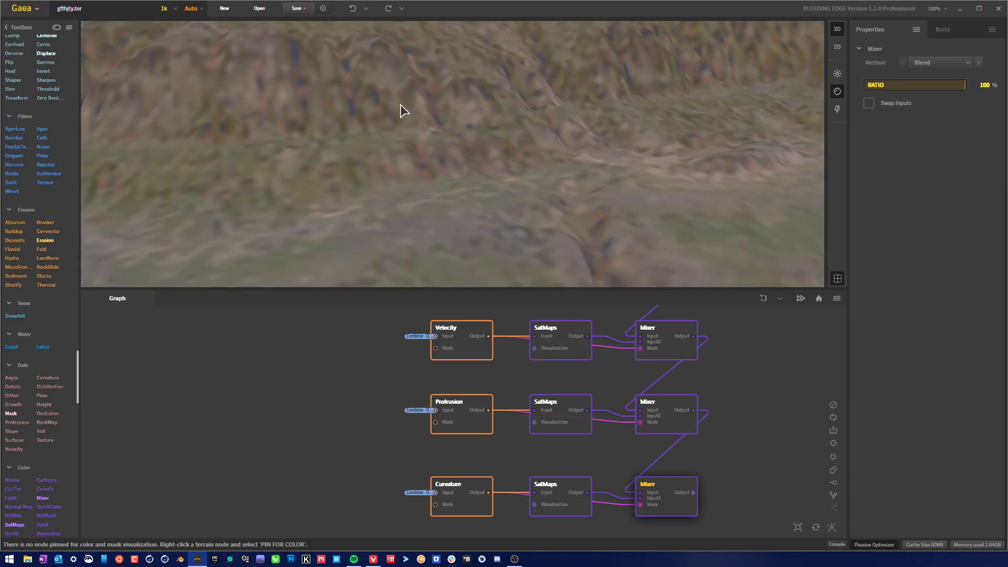
scroll(479, 124, down, 12)
drag(468, 185, 538, 125)
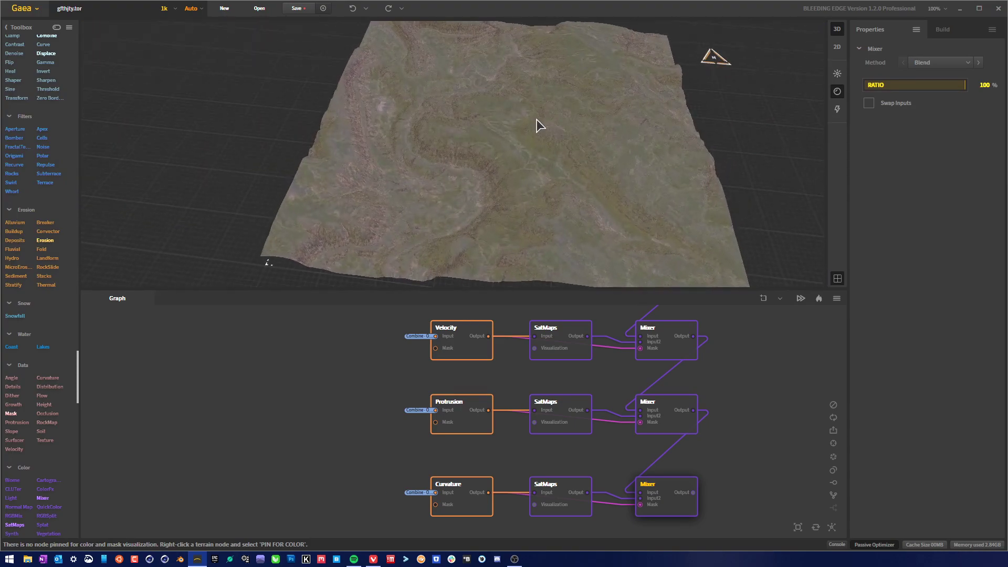
Inspect the Curvature row Mixer's blended colours on the cliffs, canyon floor and plateaus, up close and across the whole terrain.
scroll(546, 123, up, 2)
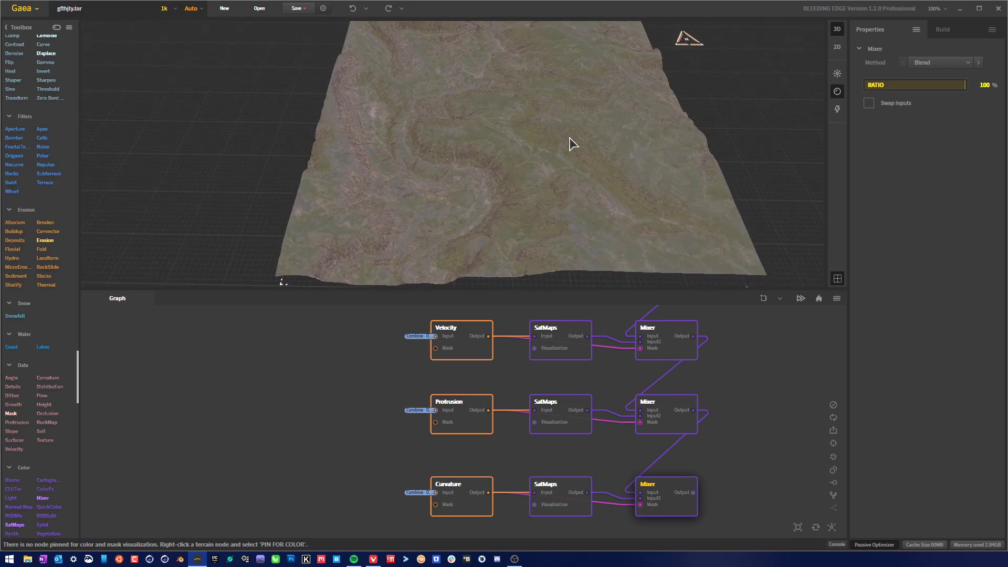
scroll(572, 143, up, 3)
drag(567, 150, 584, 204)
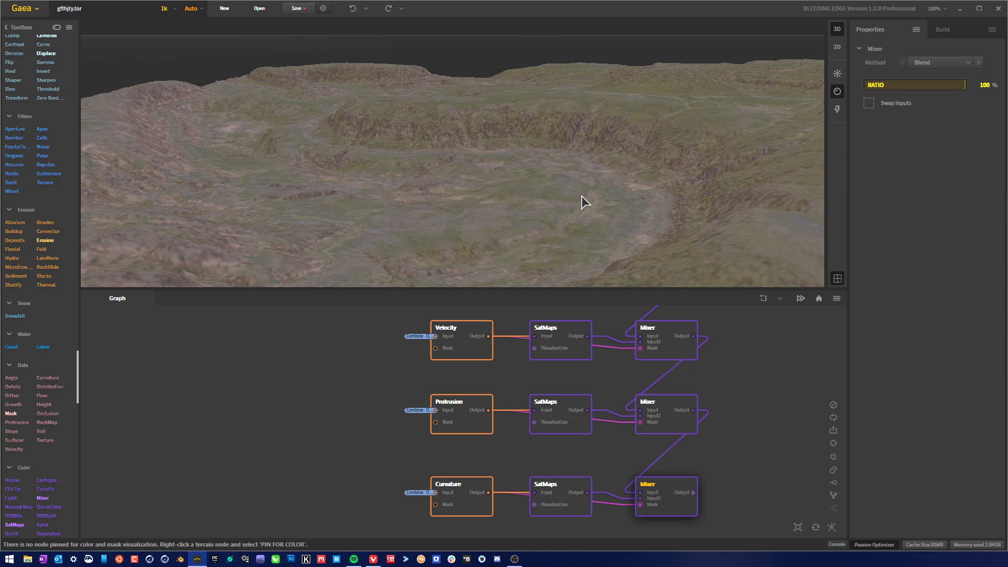
drag(536, 225, 542, 198)
drag(526, 238, 506, 240)
drag(614, 211, 660, 169)
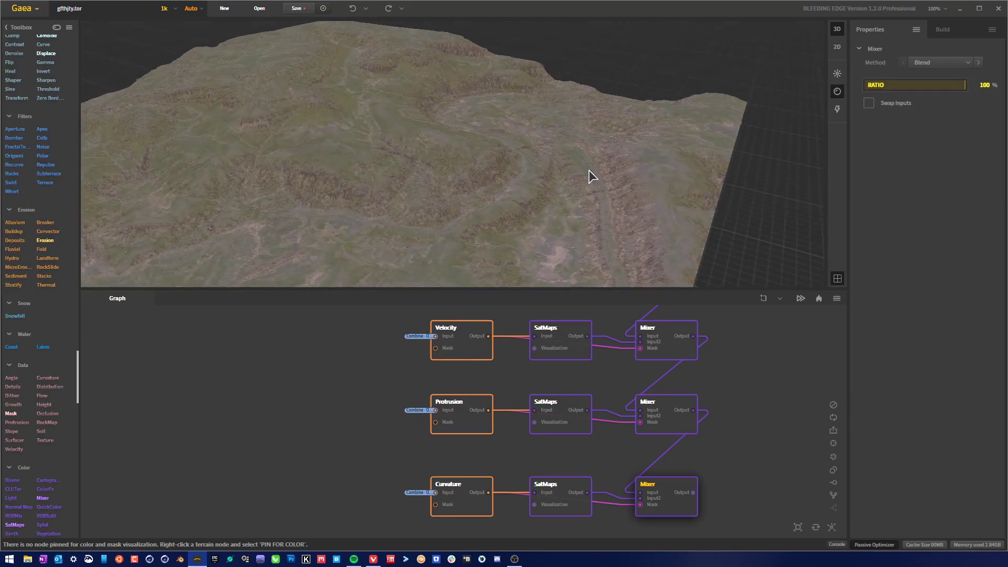
drag(435, 170, 374, 64)
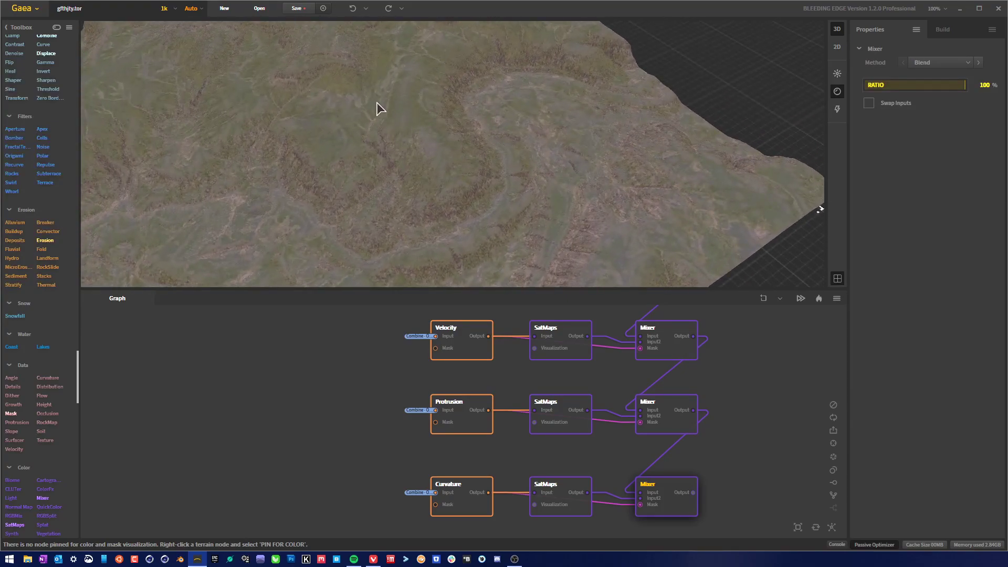
drag(380, 108, 377, 122)
drag(497, 162, 593, 204)
scroll(545, 207, down, 3)
scroll(600, 203, up, 5)
drag(681, 208, 533, 222)
mouse_move(332, 240)
mouse_down()
mouse_move(347, 224)
mouse_move(341, 231)
mouse_up()
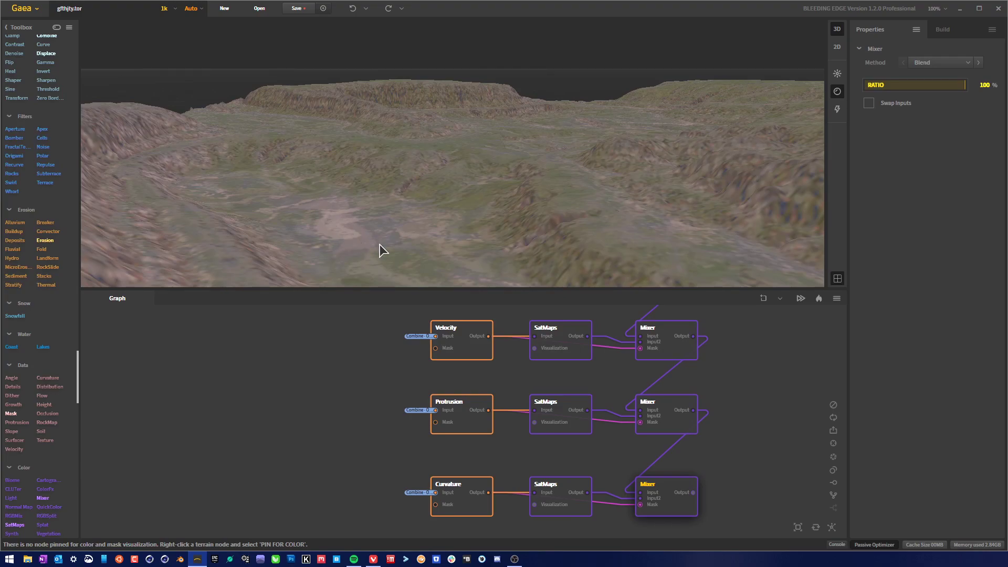
drag(411, 241, 603, 167)
scroll(603, 167, down, 3)
scroll(549, 136, down, 3)
drag(549, 135, 627, 124)
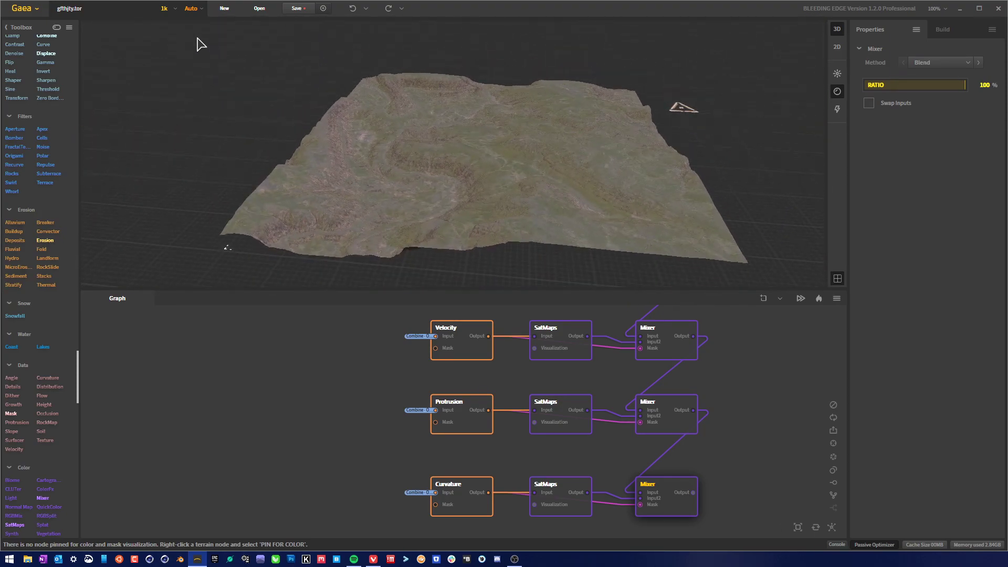
Set the terrain preview resolution to 2k and let the node graph rebuild.
click(165, 9)
click(165, 52)
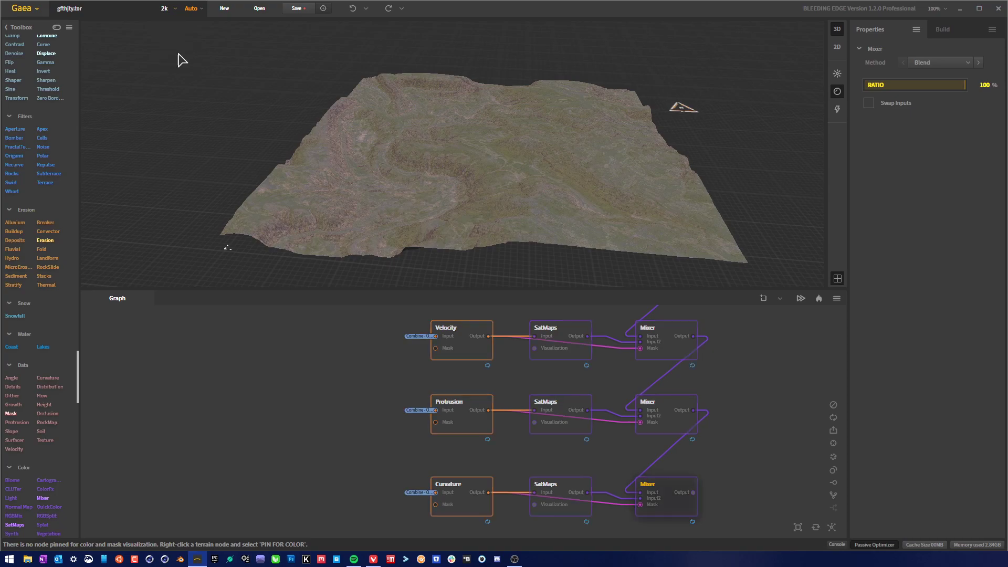
scroll(719, 408, down, 3)
scroll(717, 404, down, 1)
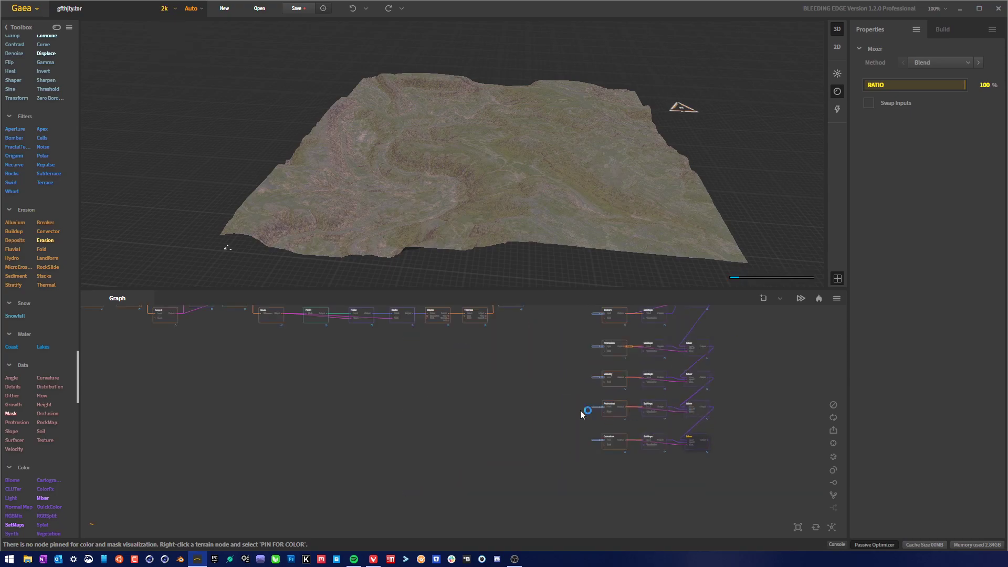
scroll(504, 430, down, 2)
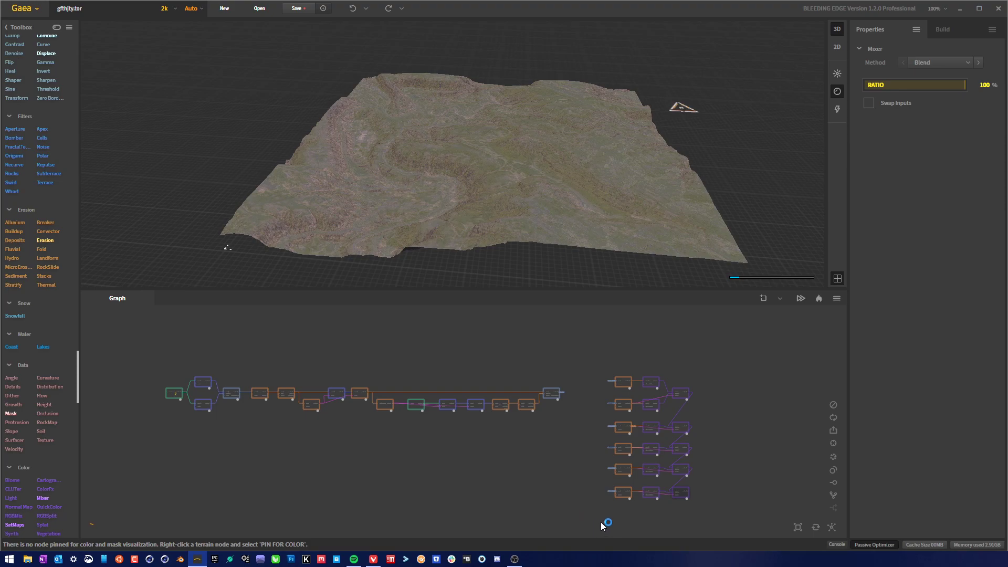
drag(601, 524, 726, 357)
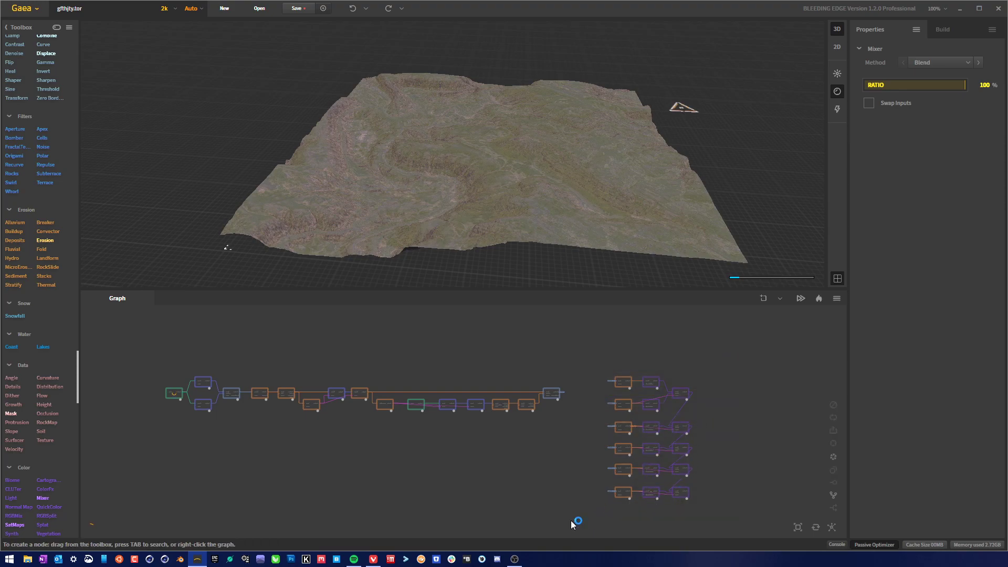
drag(571, 521, 714, 361)
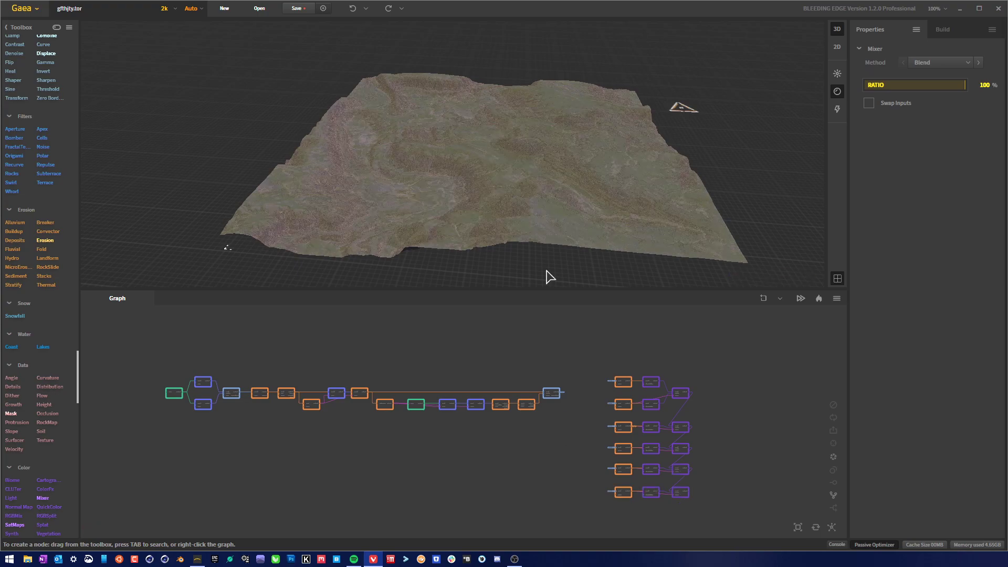
Examine the 2k preview's texture detail on the cliff faces and riverbeds, both up close and from farther away.
drag(511, 230, 565, 175)
scroll(564, 176, up, 5)
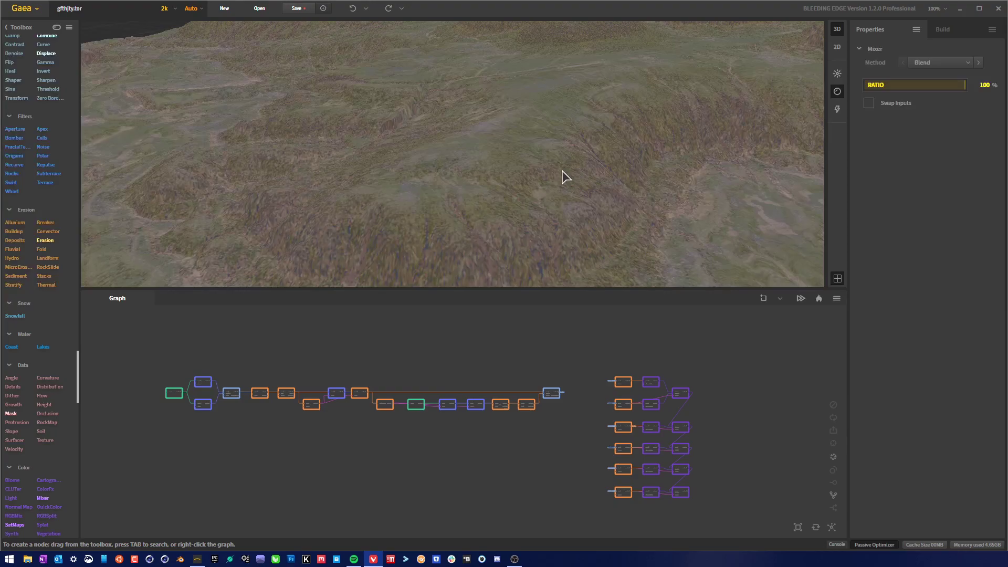
scroll(601, 196, up, 2)
scroll(602, 197, up, 2)
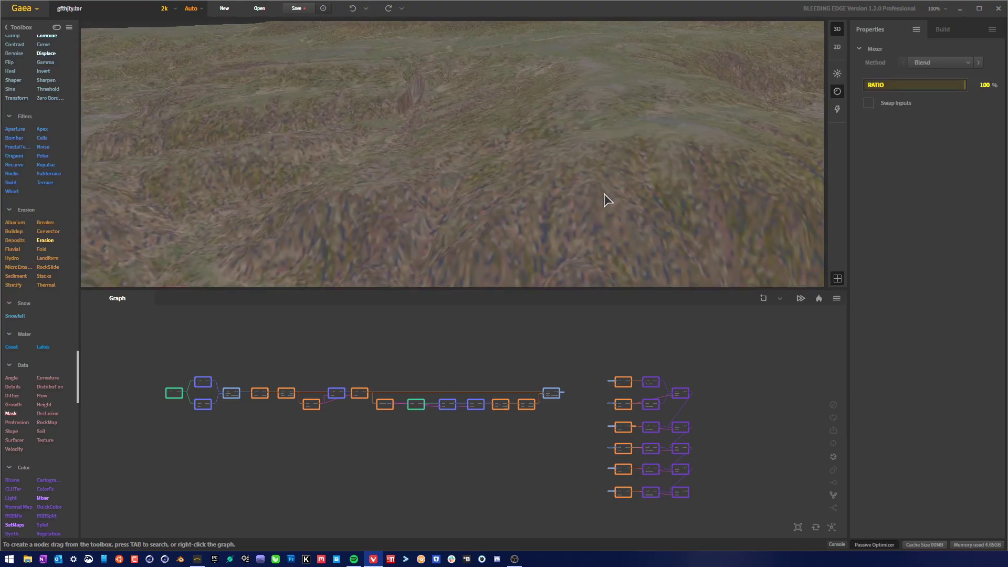
scroll(606, 200, down, 6)
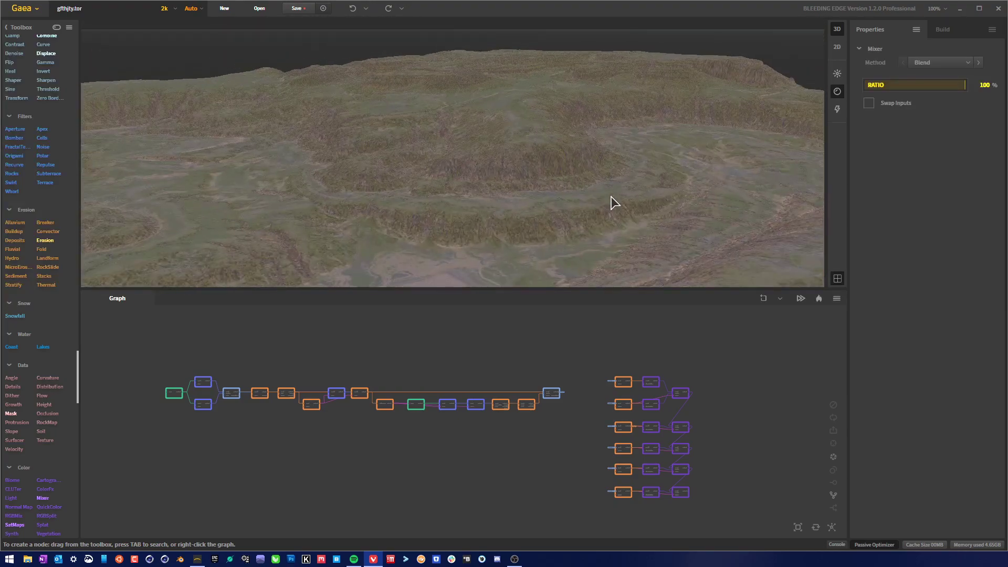
scroll(610, 196, down, 2)
drag(611, 196, 592, 185)
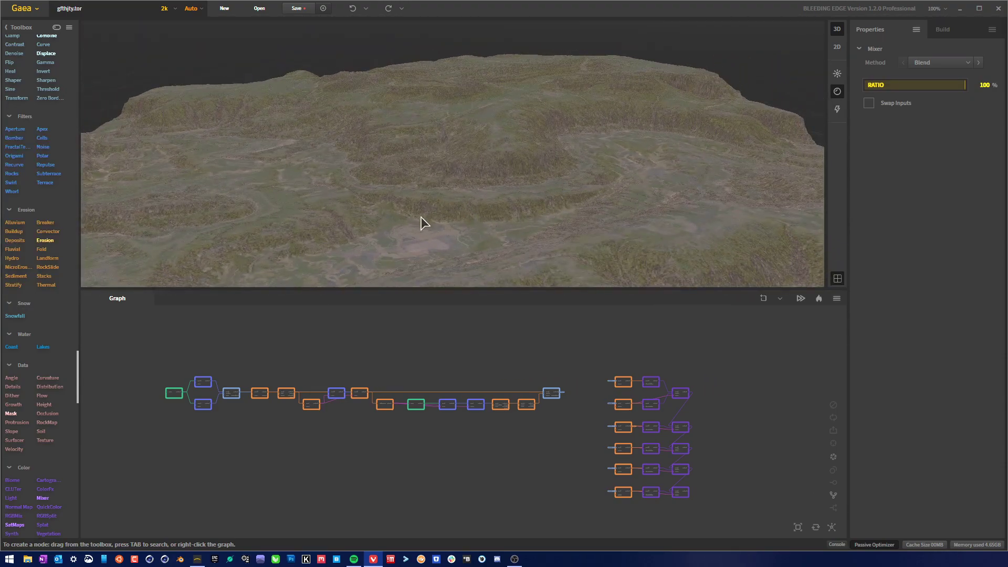
drag(309, 242, 294, 254)
drag(442, 214, 556, 214)
drag(692, 227, 715, 207)
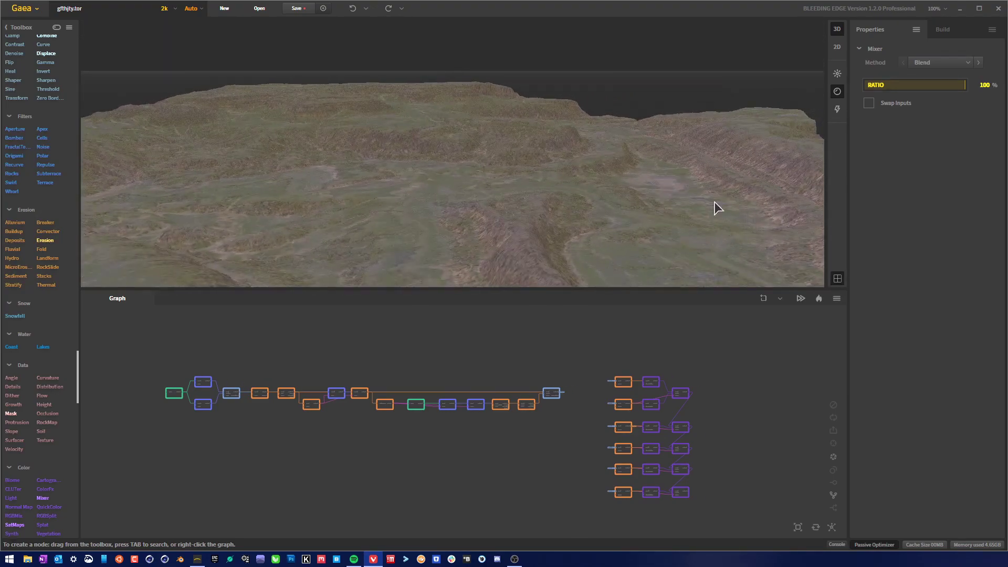
drag(532, 189, 577, 218)
scroll(570, 210, up, 4)
scroll(576, 218, down, 3)
drag(662, 234, 683, 252)
drag(677, 211, 555, 180)
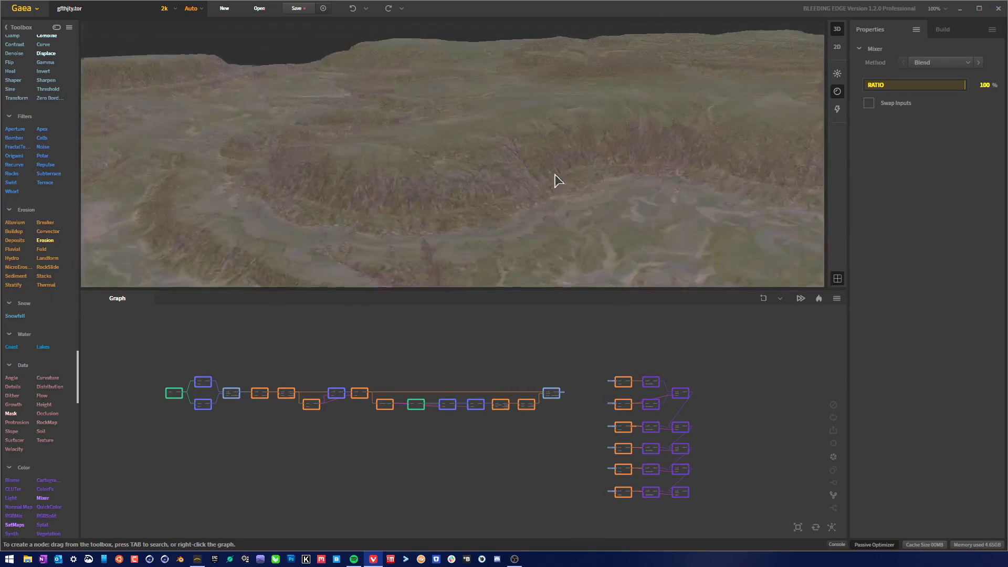
Review the 2k colour blend on the hillsides, the curved canyon wall and the terrain as a whole.
drag(670, 173, 663, 137)
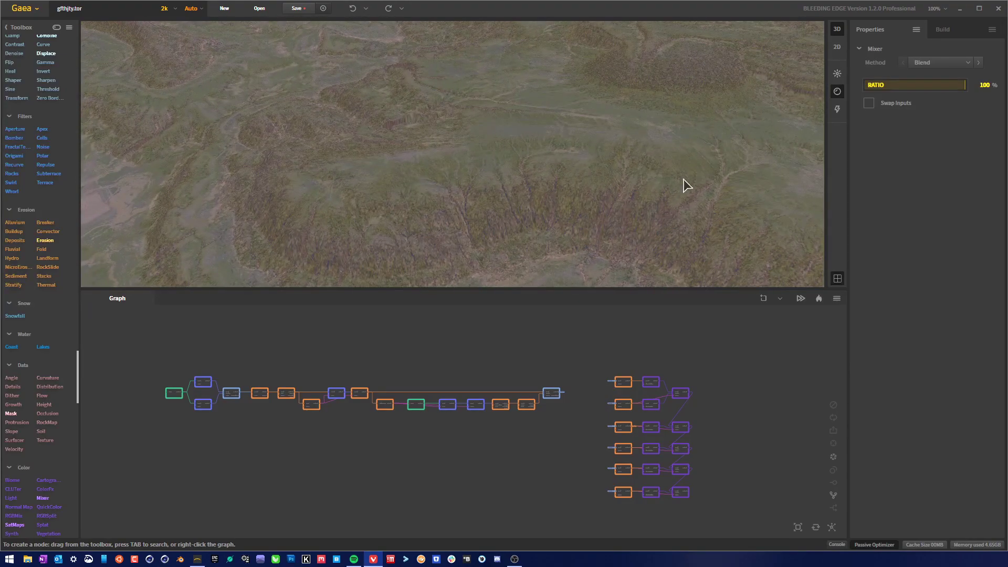
drag(657, 186, 607, 94)
drag(567, 134, 609, 216)
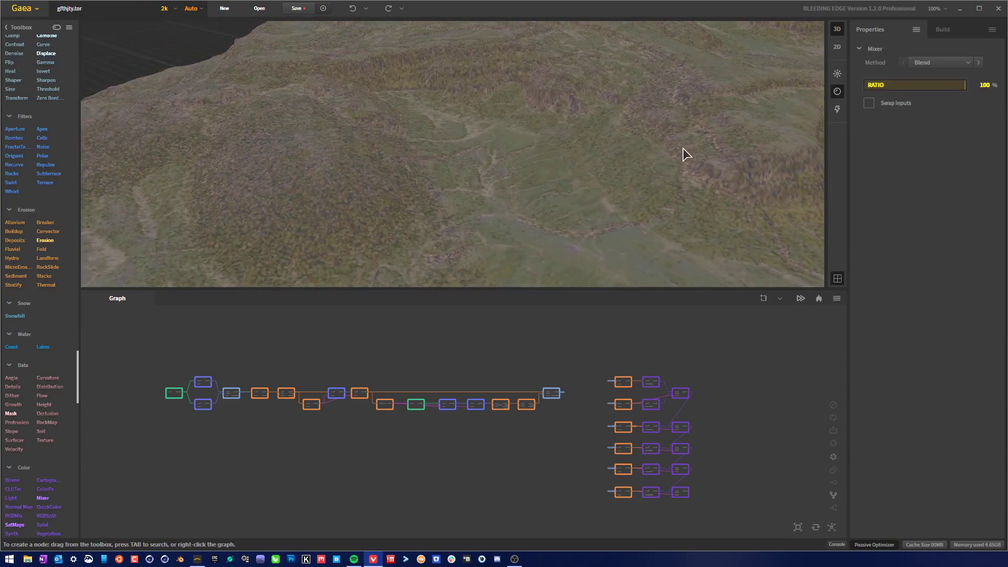
drag(684, 153, 533, 164)
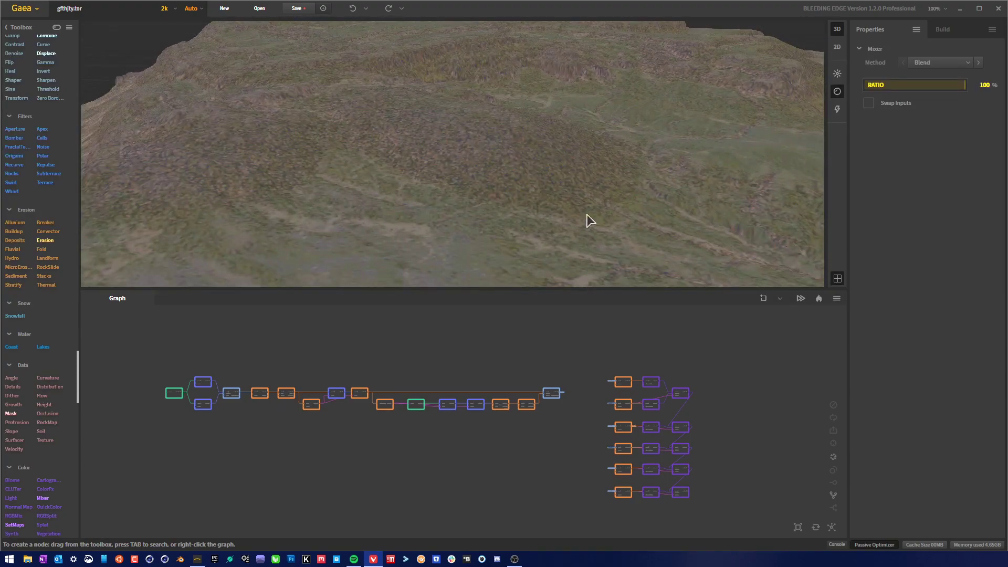
drag(587, 218, 501, 158)
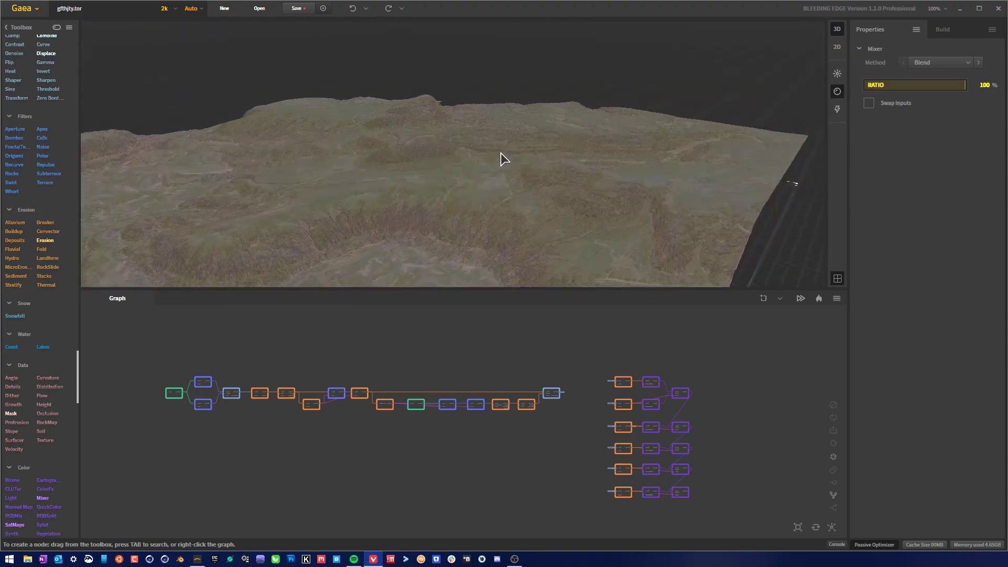
drag(543, 188, 575, 202)
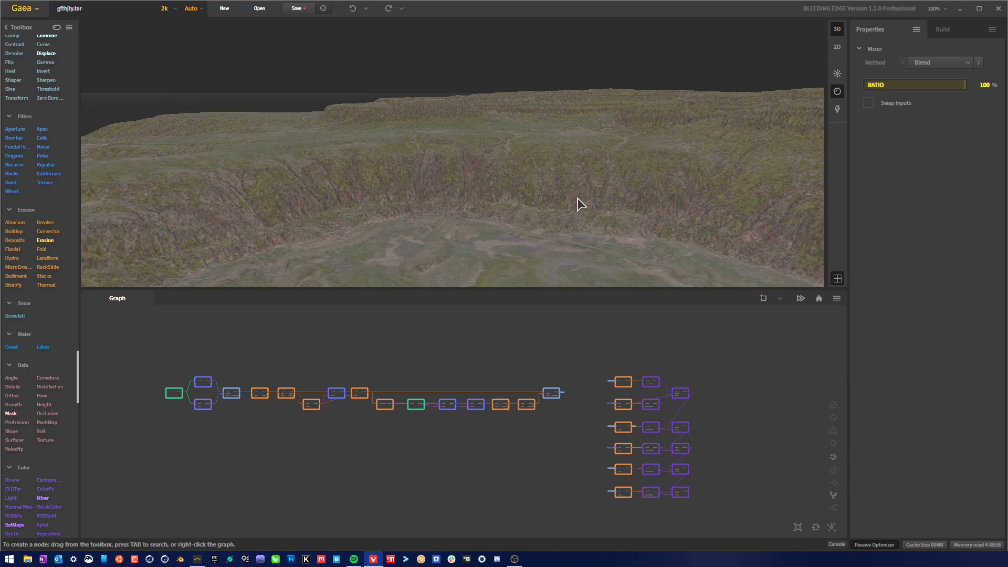
scroll(577, 199, down, 3)
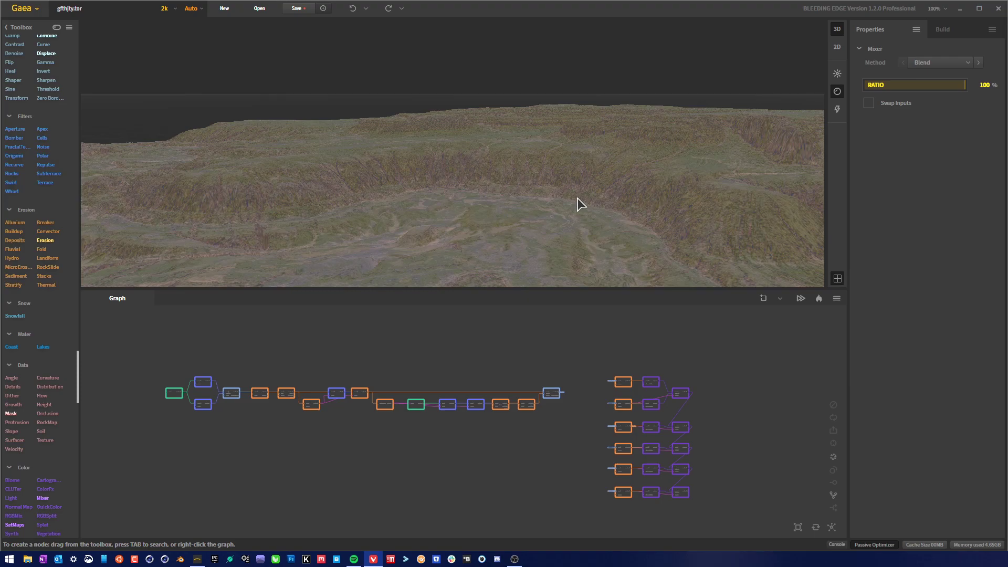
scroll(577, 198, down, 5)
drag(444, 196, 490, 165)
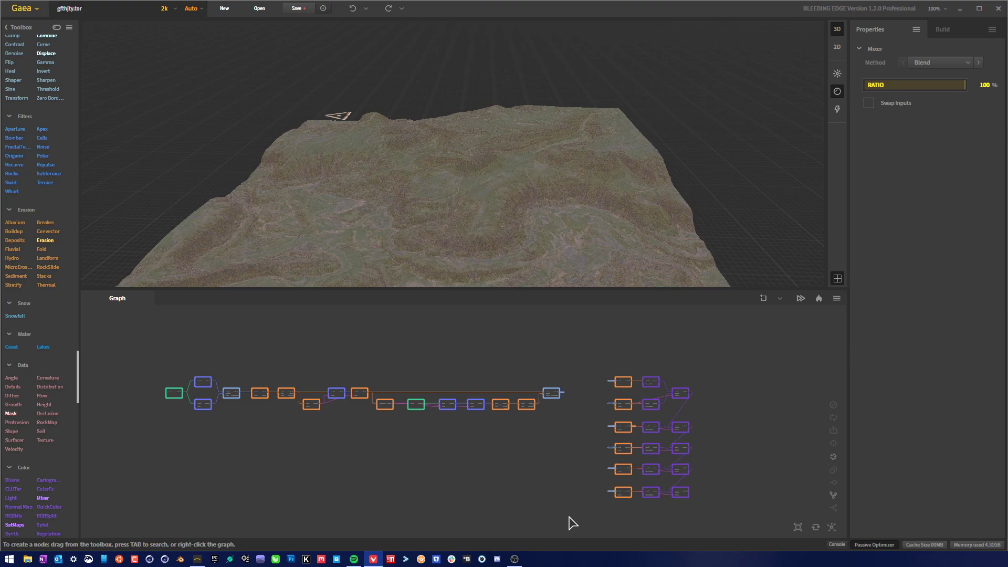
drag(609, 209, 598, 423)
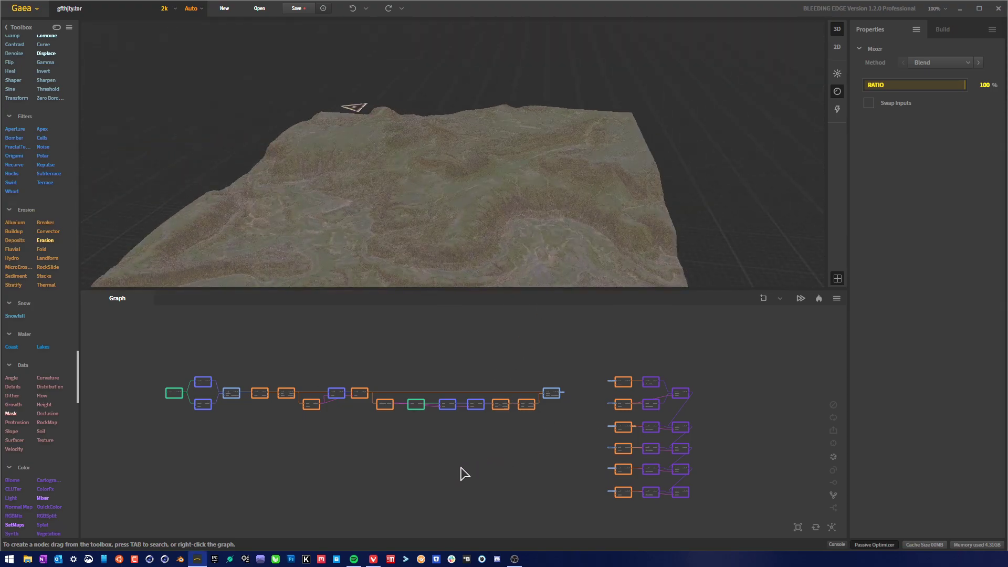
Add a File node below the main terrain chain and look at the image files available for it.
mouse_move(442, 478)
middle_down()
mouse_move(457, 466)
mouse_move(460, 474)
middle_up()
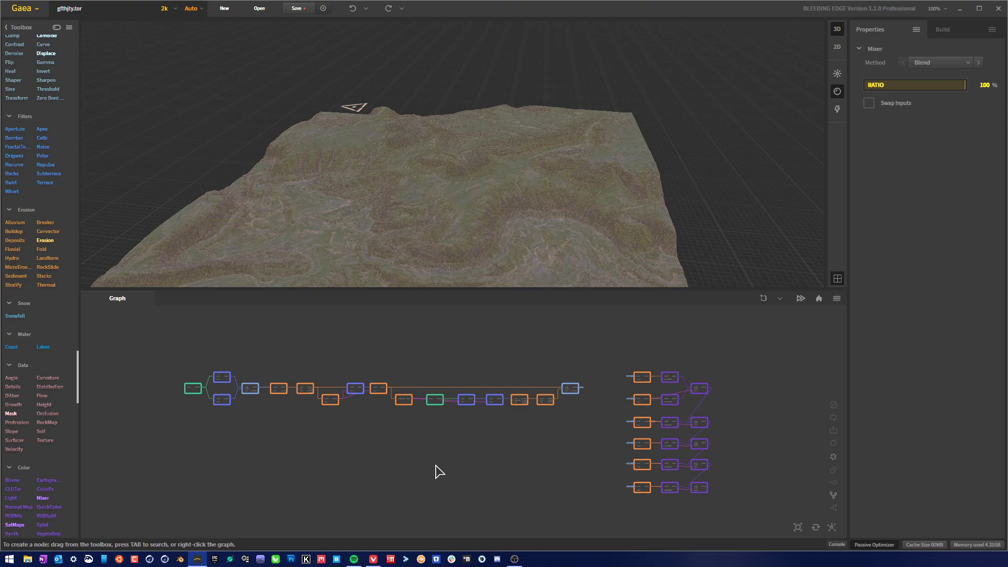
right_click(435, 469)
text(file)
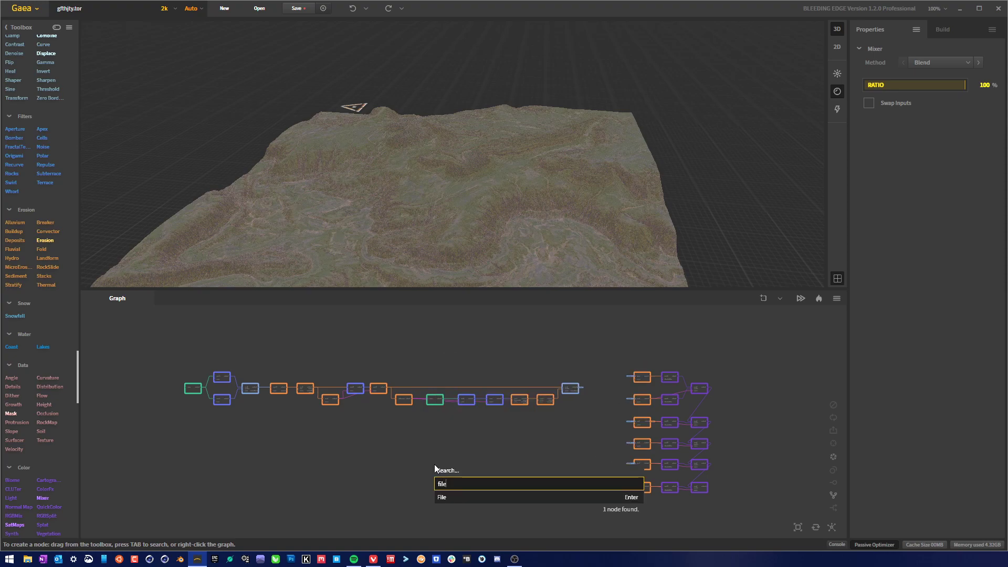
click(488, 495)
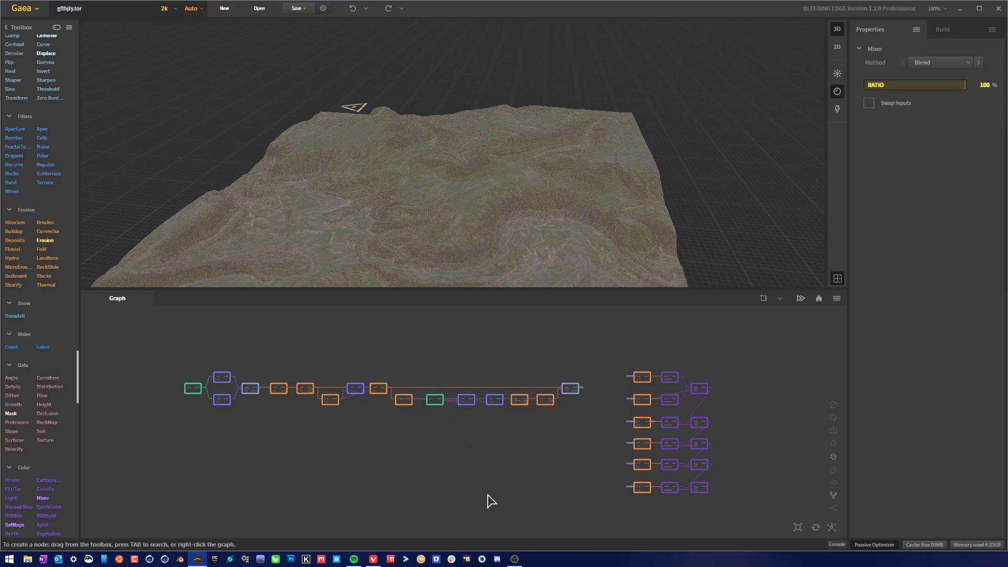
scroll(493, 507, up, 5)
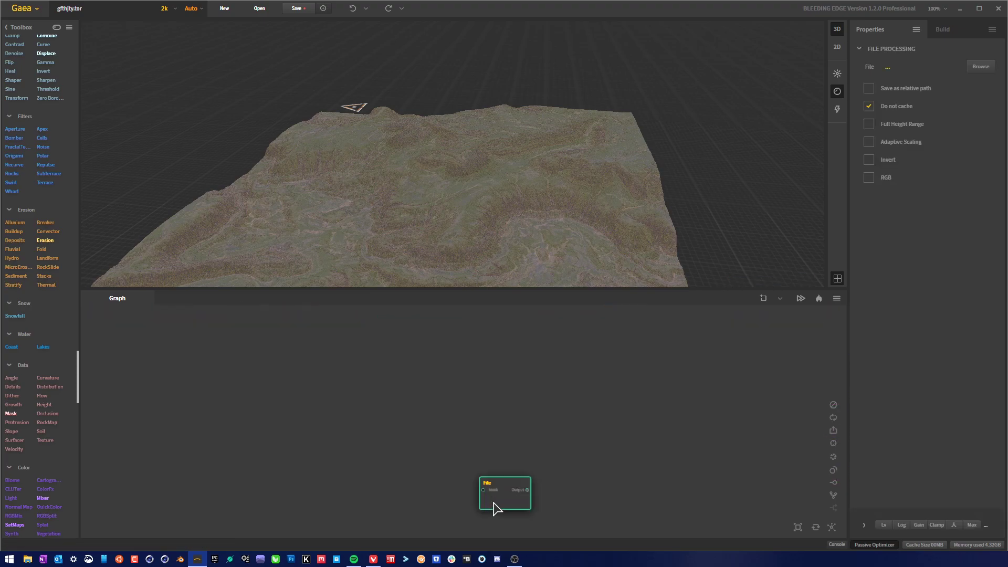
drag(492, 507, 474, 423)
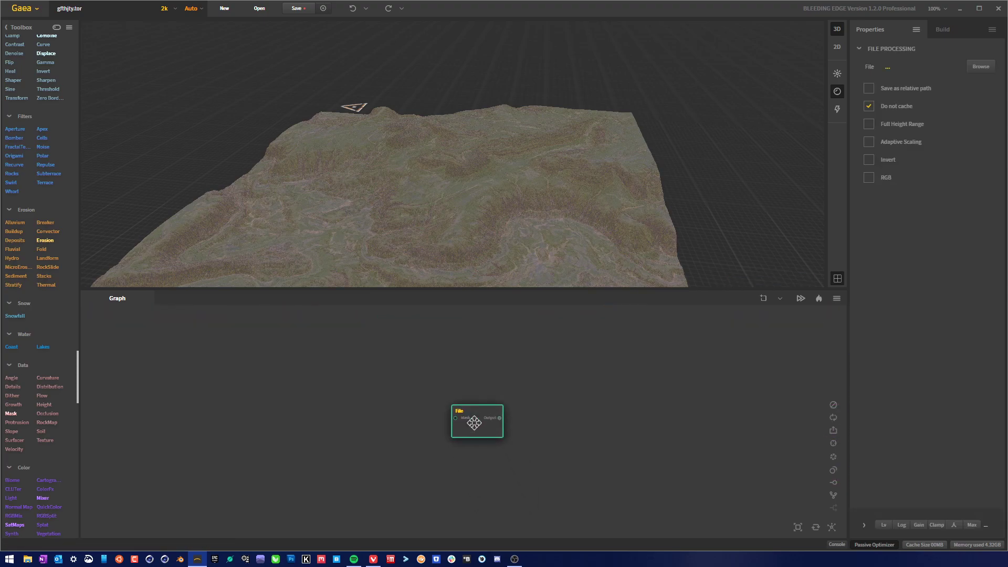
click(982, 69)
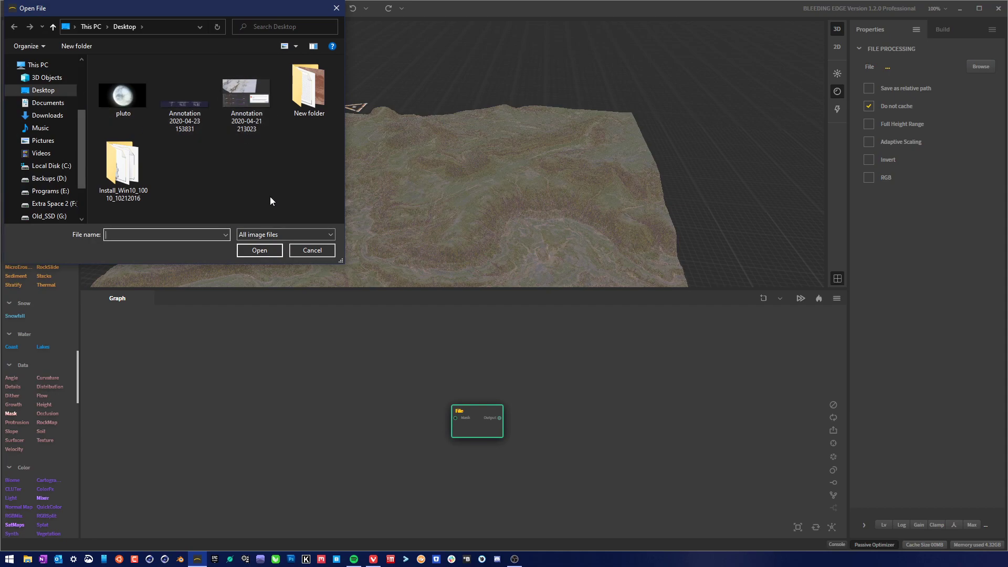
click(322, 253)
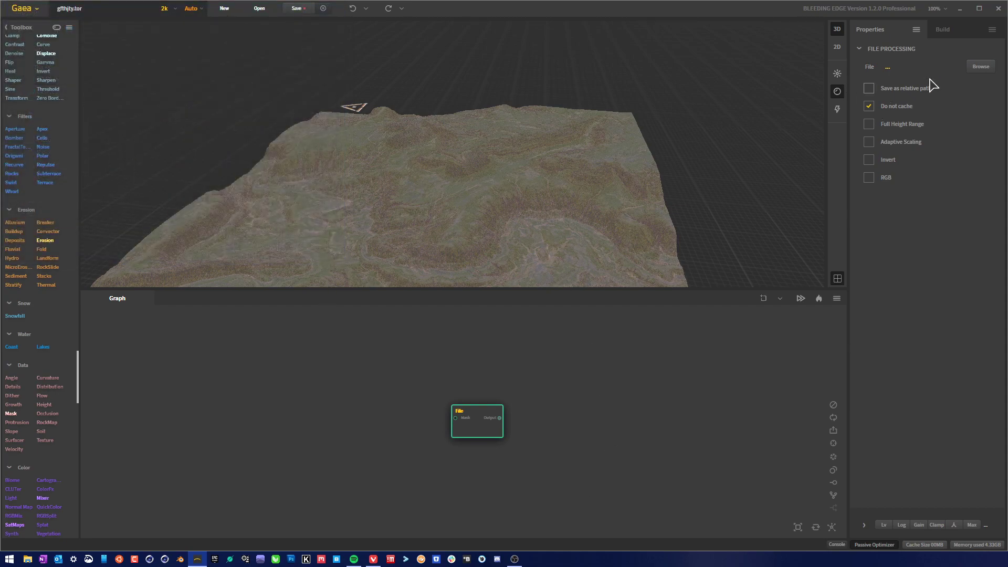
Delete the File node from the graph.
scroll(577, 425, down, 2)
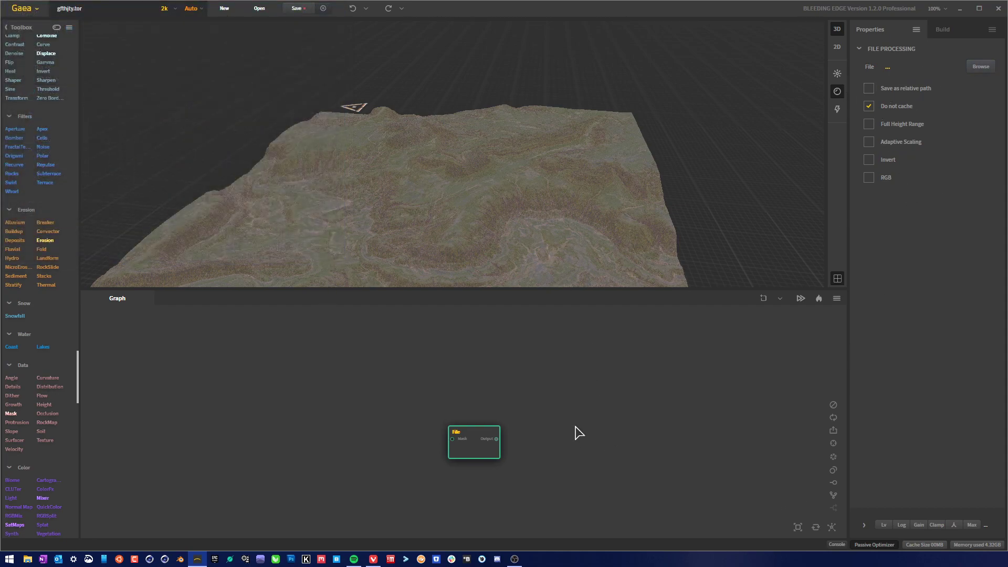
scroll(619, 440, down, 3)
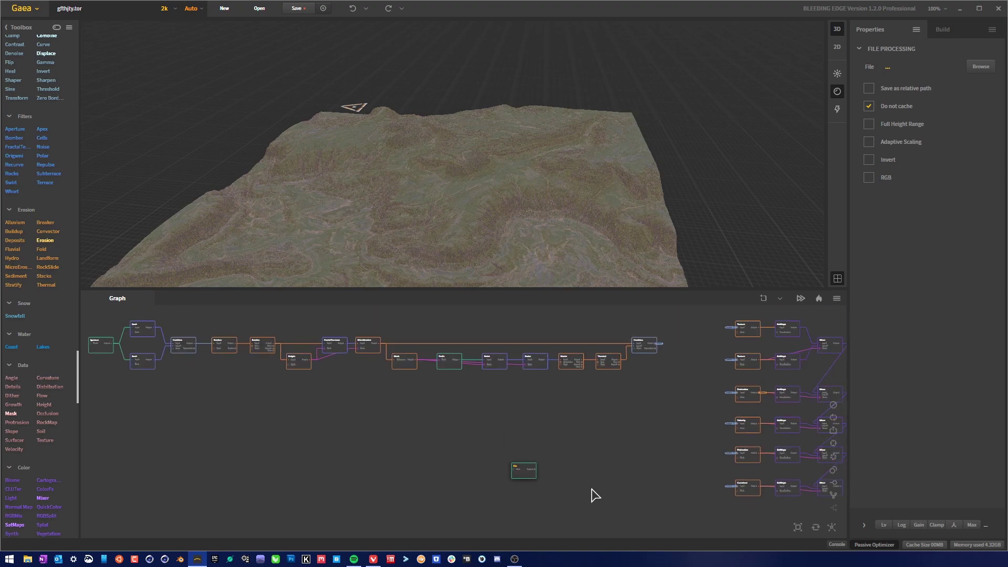
drag(590, 502, 467, 440)
key(Delete)
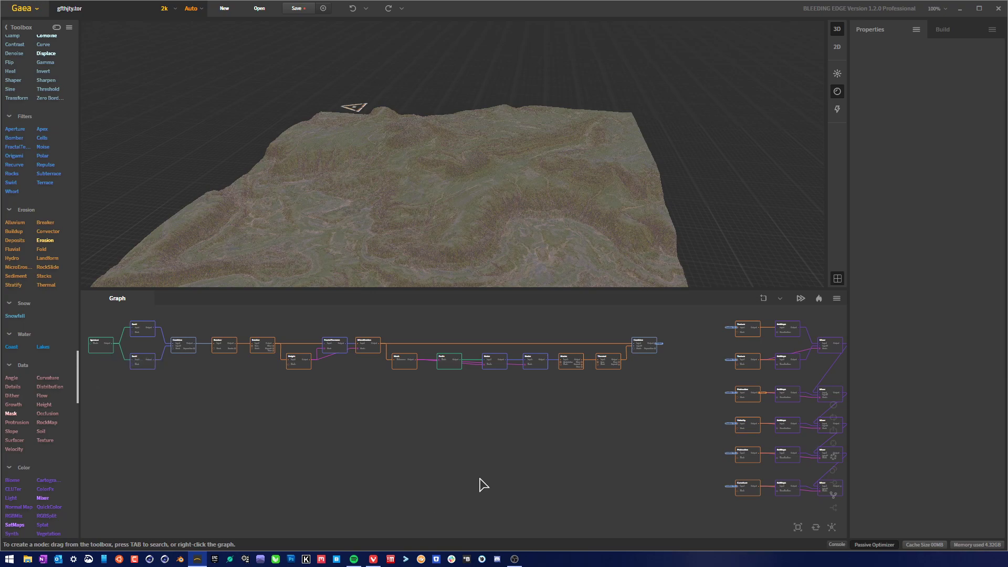
Move the whole group of data map, SatMaps and Mixer nodes up, level with the end of the main terrain chain.
middle_drag(642, 412, 533, 435)
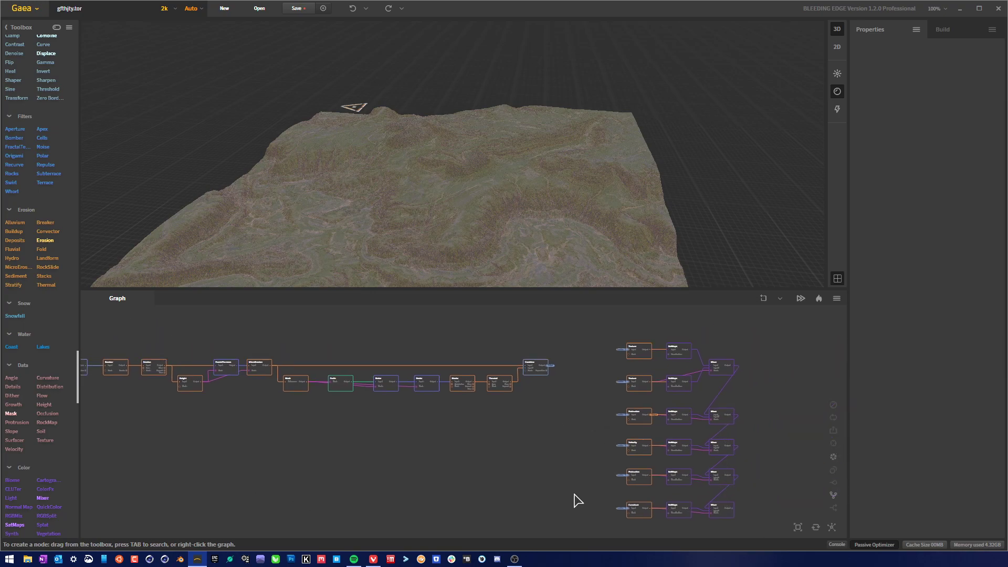
drag(609, 509, 782, 323)
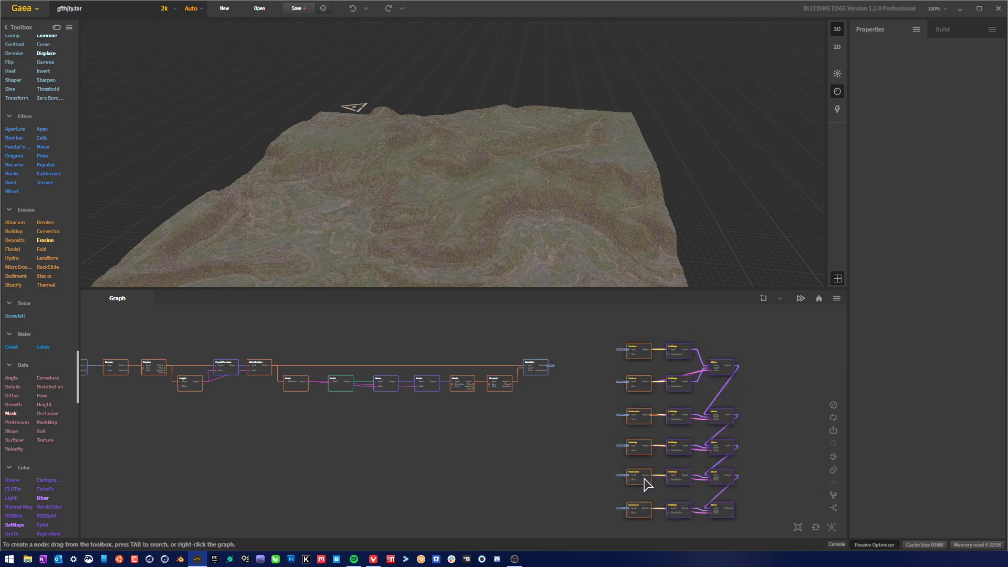
drag(647, 455, 636, 429)
click(525, 465)
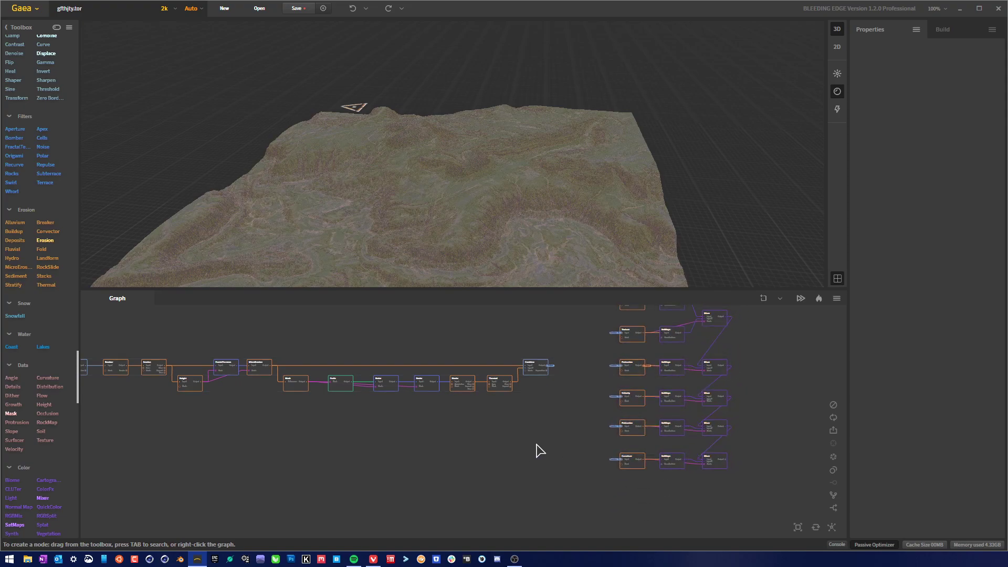
middle_drag(539, 428, 522, 449)
scroll(522, 450, down, 3)
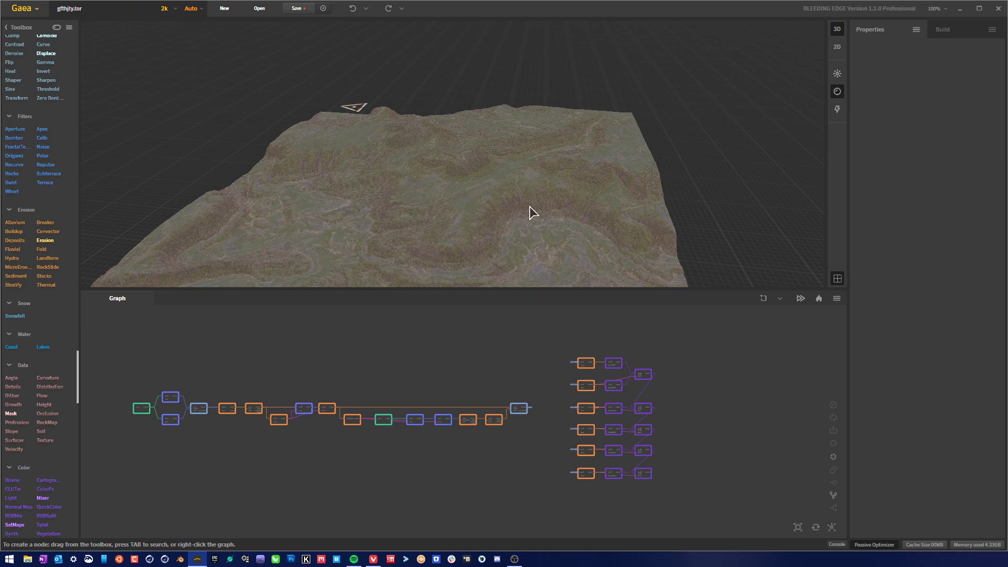
Examine the coloured terrain's cliffs, hillsides and flats up close and from farther away.
drag(529, 205, 614, 234)
scroll(586, 185, up, 5)
drag(689, 187, 634, 196)
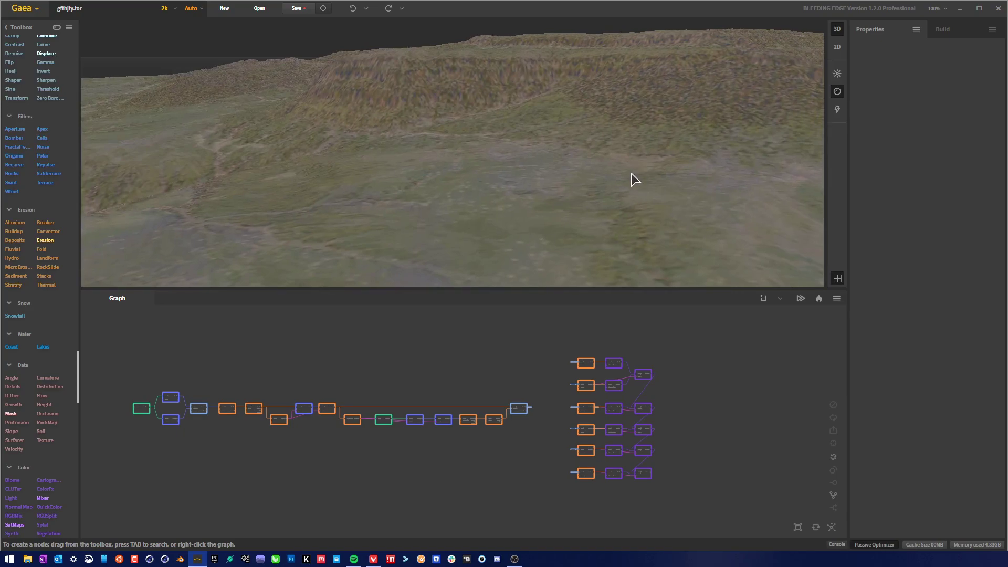
scroll(633, 184, down, 4)
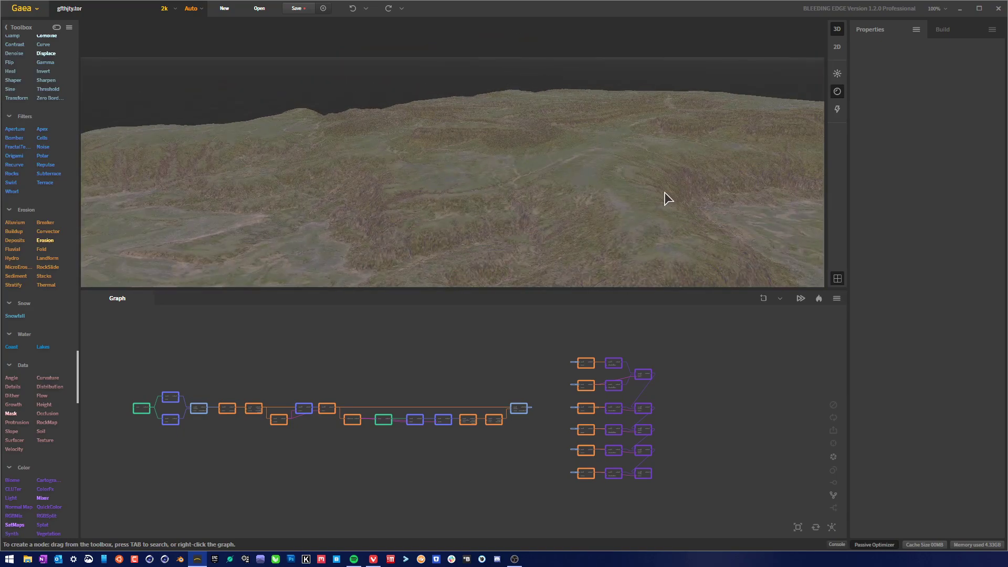
drag(376, 162, 611, 240)
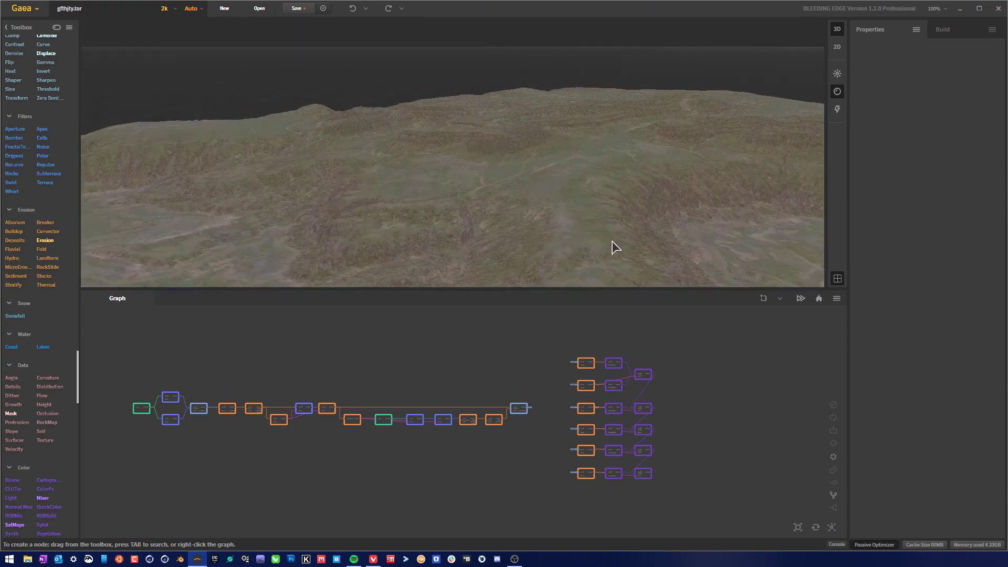
drag(549, 237, 606, 175)
scroll(593, 231, down, 3)
Add a Normal Map node below the Curvature node and feed its input from the Combine output portal.
scroll(645, 474, up, 3)
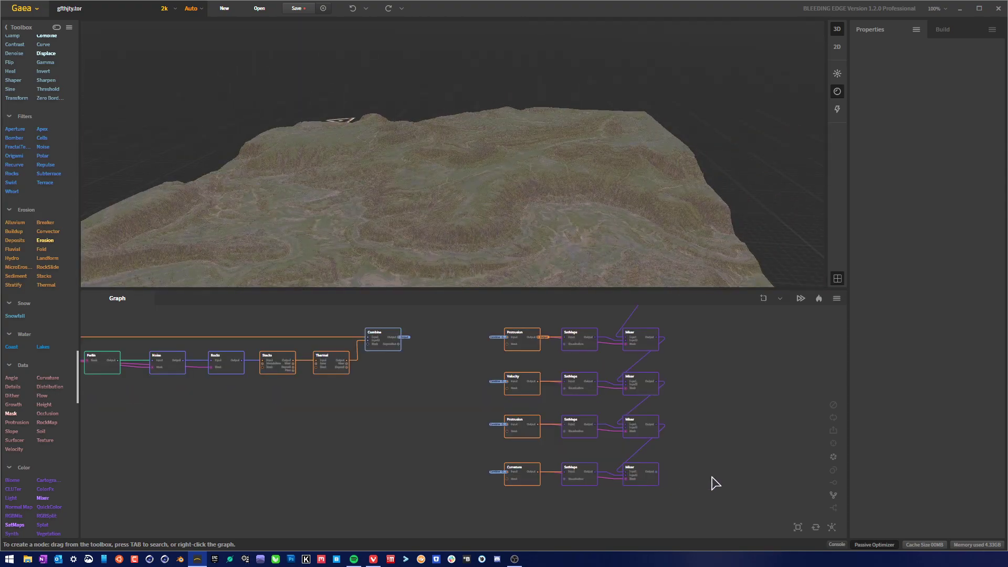
right_click(604, 514)
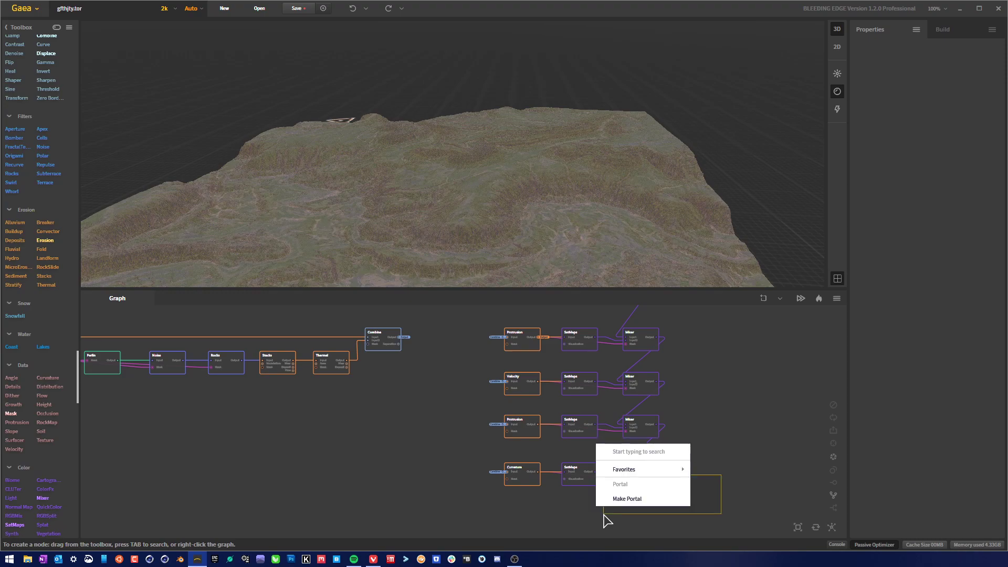
text(norm)
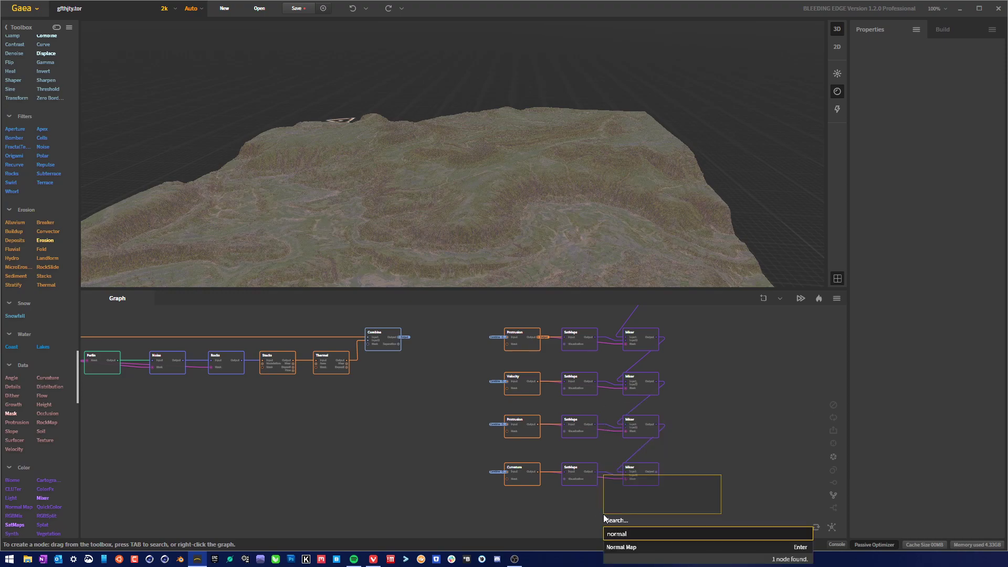
text(al)
click(663, 549)
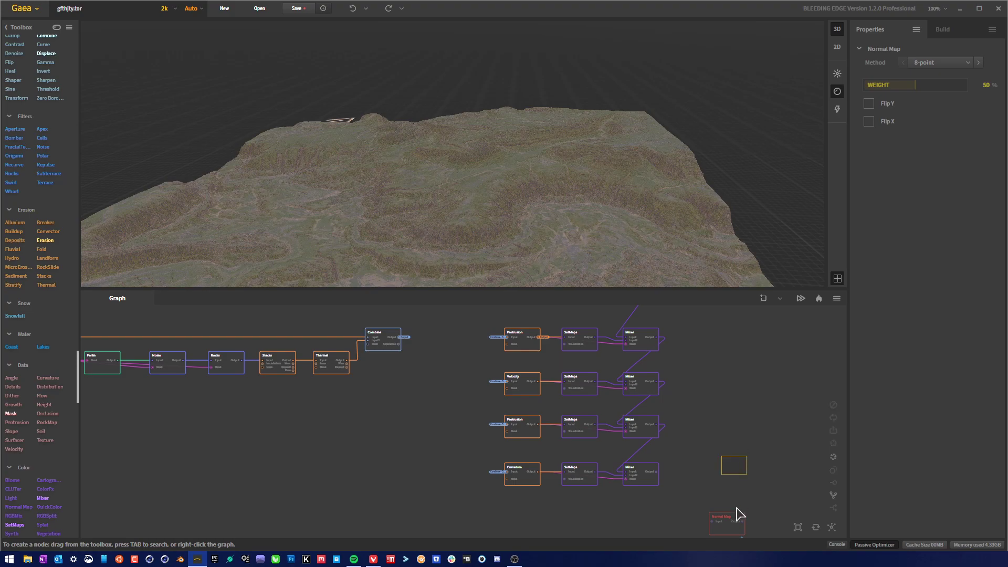
drag(728, 534, 399, 338)
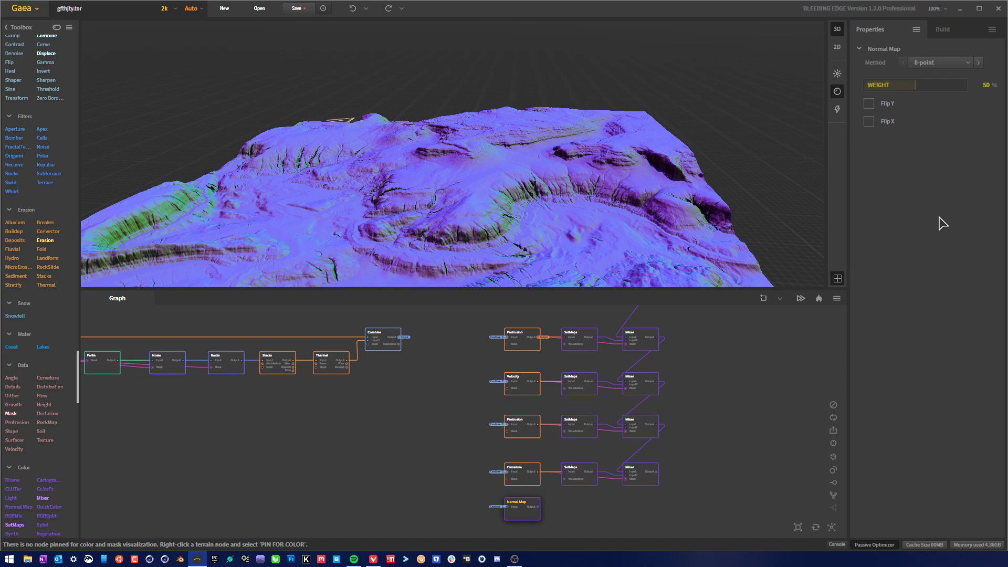
Try the 4-point method on the Normal Map node, compare the shading, and switch back to 8-point.
click(947, 66)
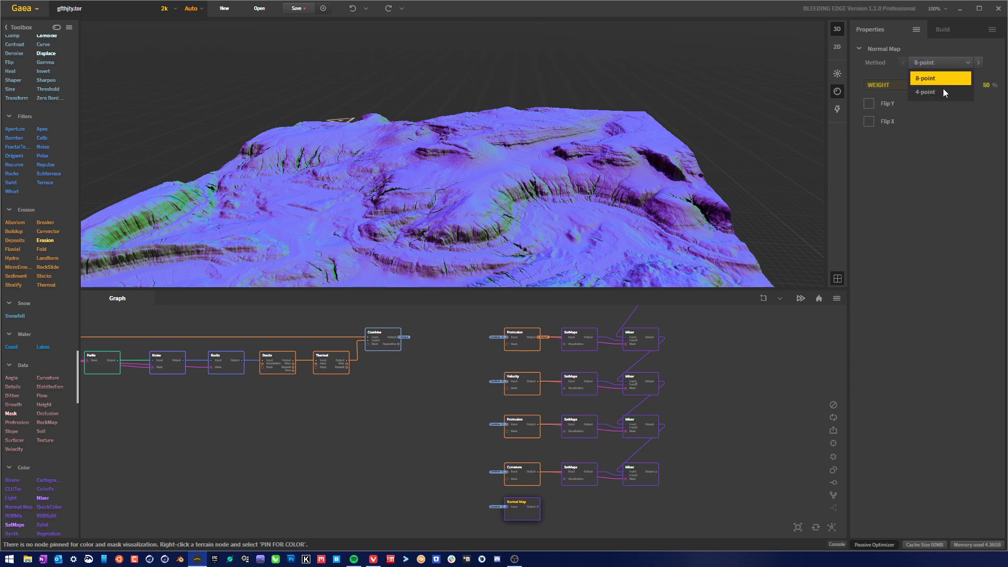
click(937, 93)
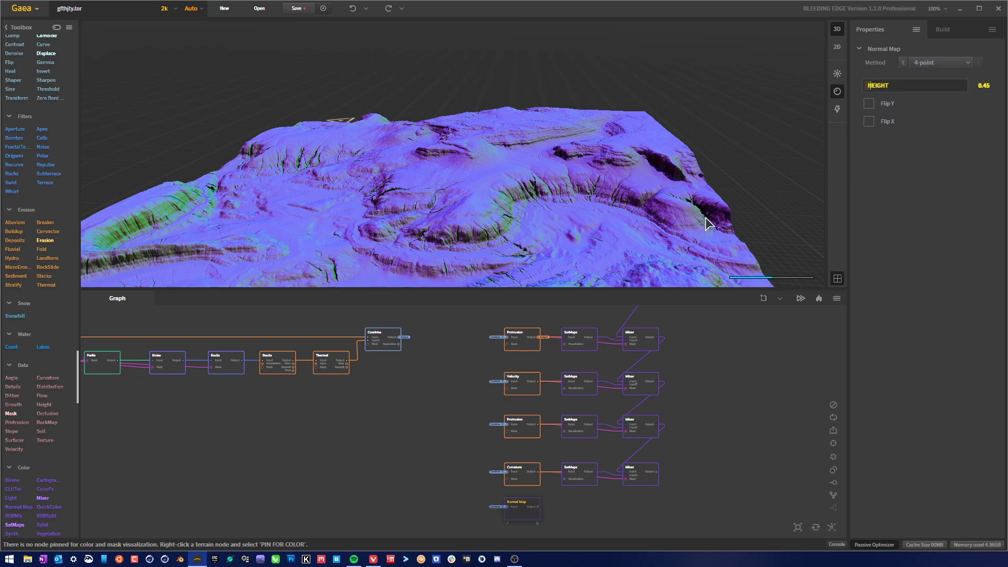
drag(534, 226, 508, 225)
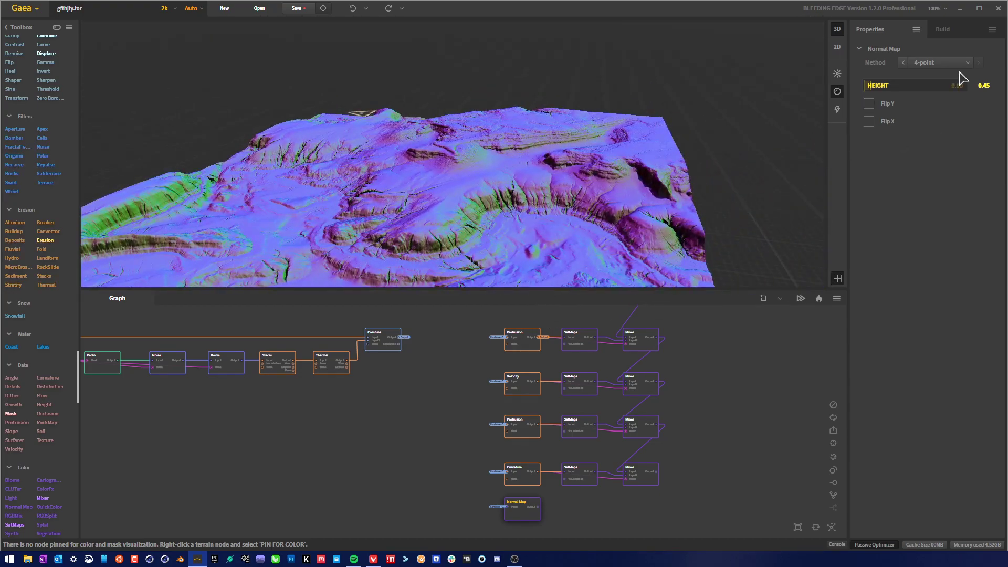
click(968, 62)
click(935, 77)
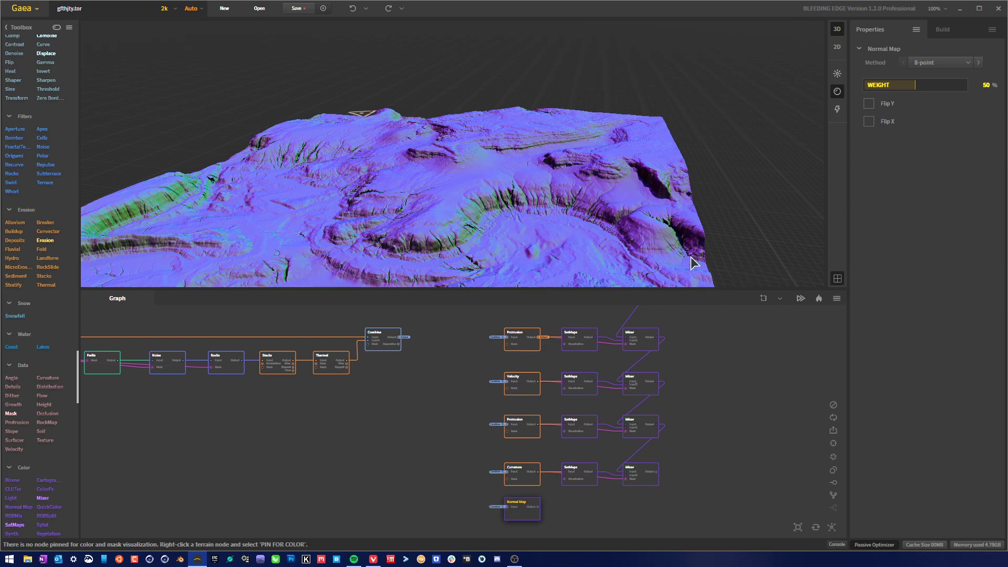
Inspect the normal map on the terrain and try its weight at 100%.
drag(554, 203, 850, 128)
scroll(479, 203, up, 5)
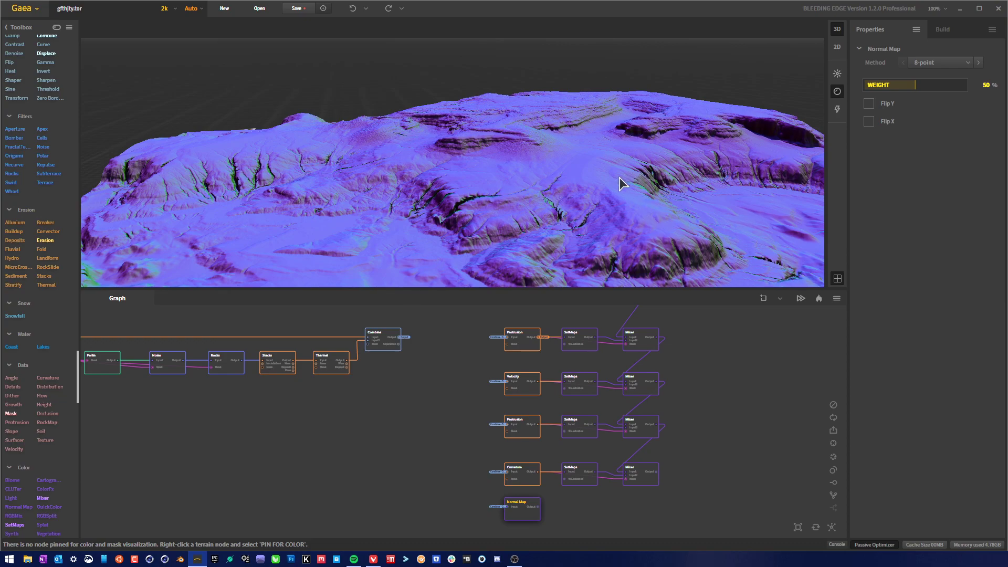
drag(619, 183, 938, 94)
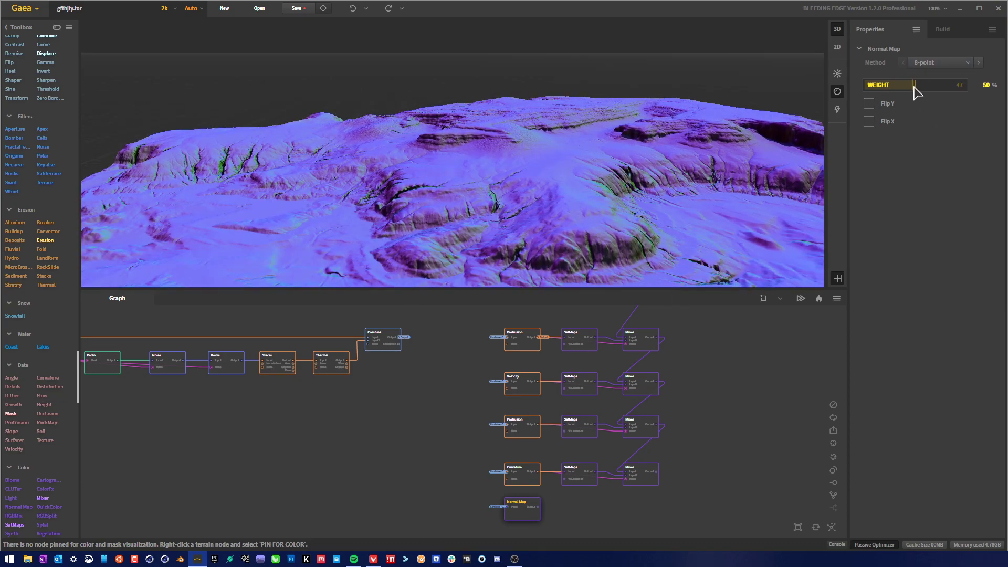
drag(914, 84, 965, 85)
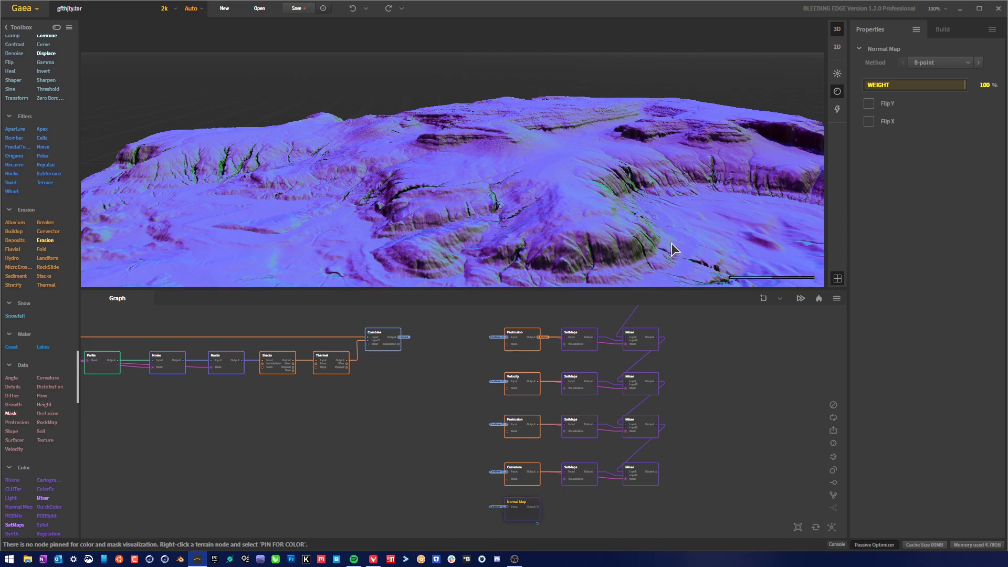
drag(611, 176, 511, 140)
scroll(581, 189, down, 3)
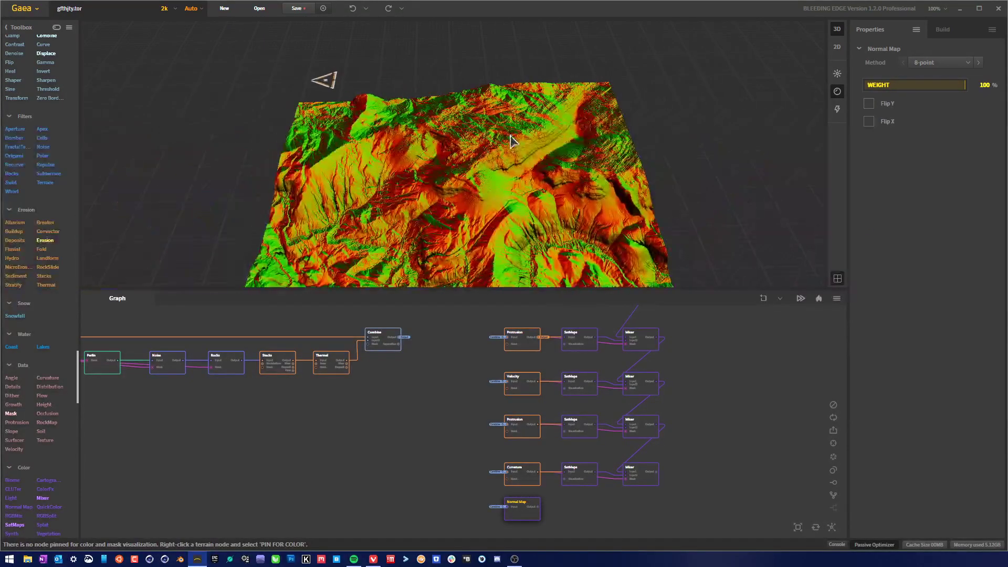
Reduce the Normal Map weight to 60% and check the result on the terrain.
click(913, 84)
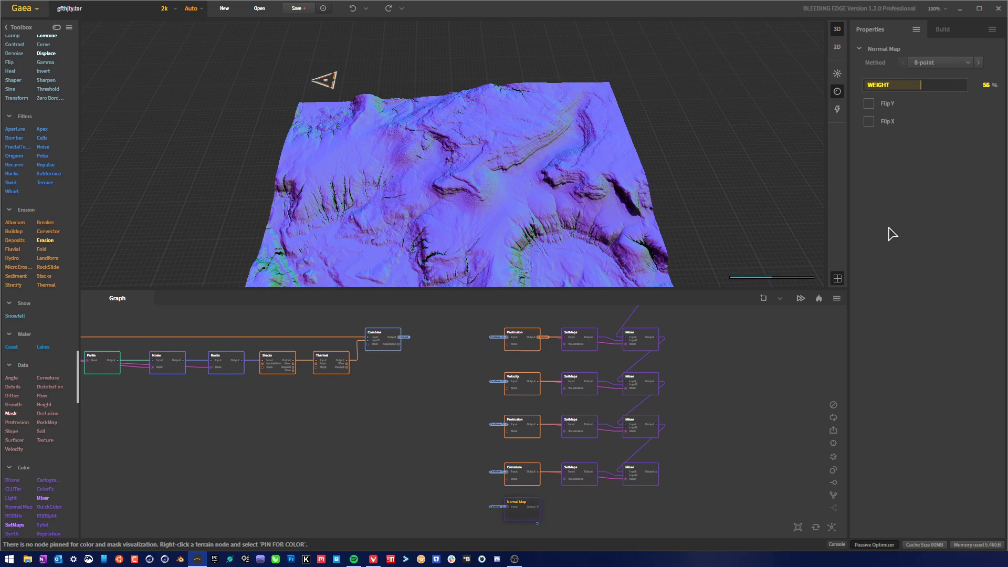
drag(586, 213, 559, 209)
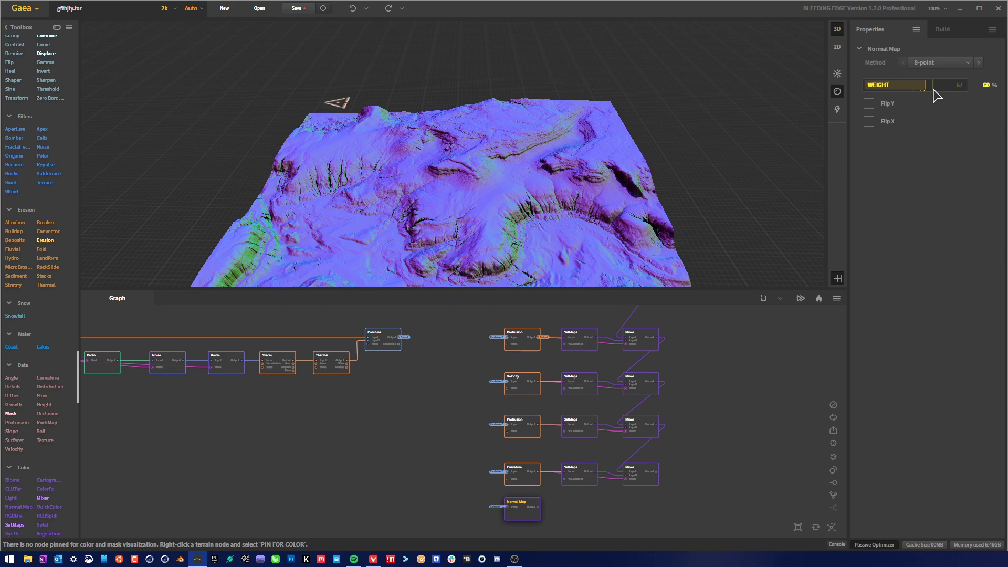
mouse_move(929, 92)
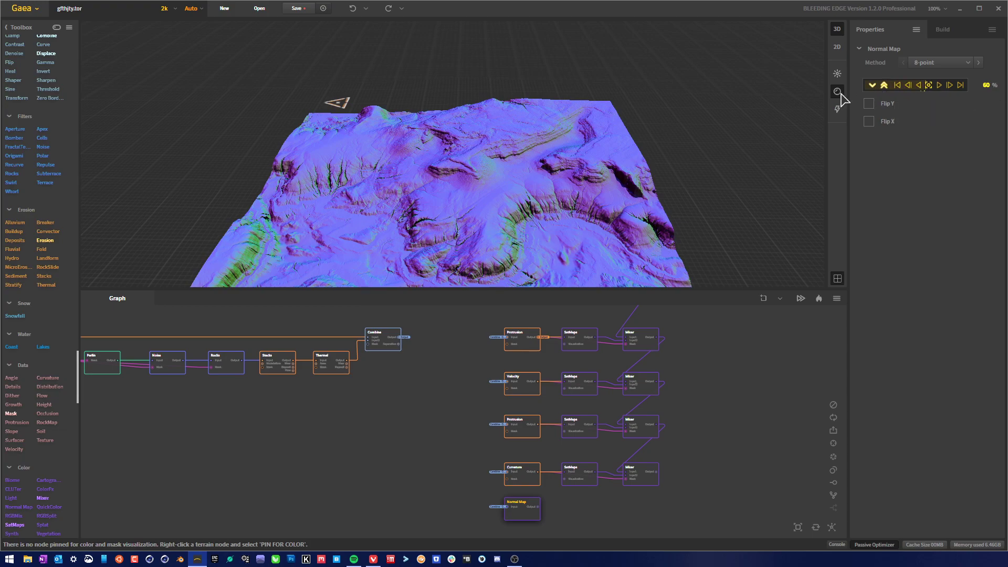
mouse_move(882, 96)
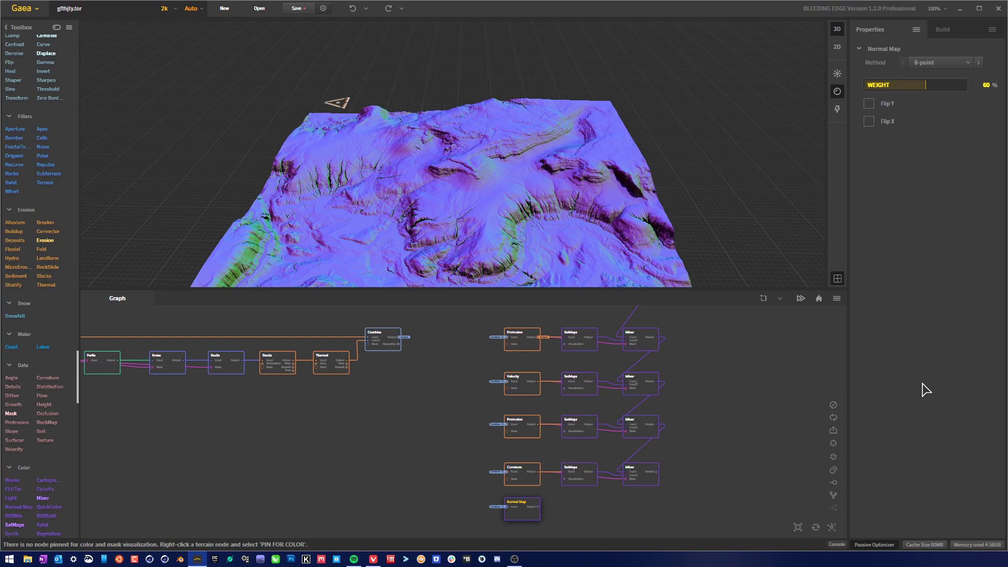
Add a Mesher node to the graph beside the Normal Map node.
click(621, 520)
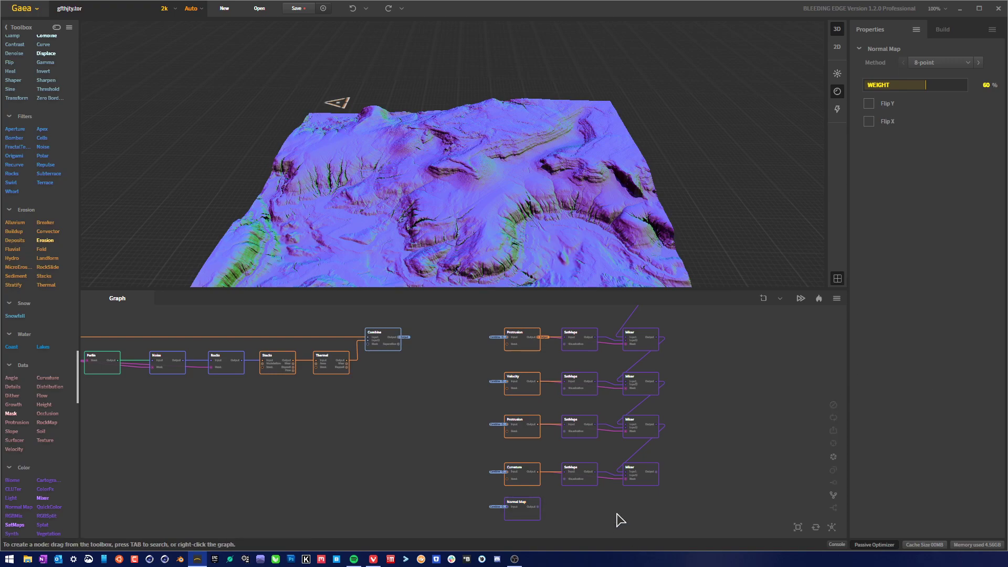
right_click(620, 519)
click(612, 524)
right_click(611, 518)
text(mesher)
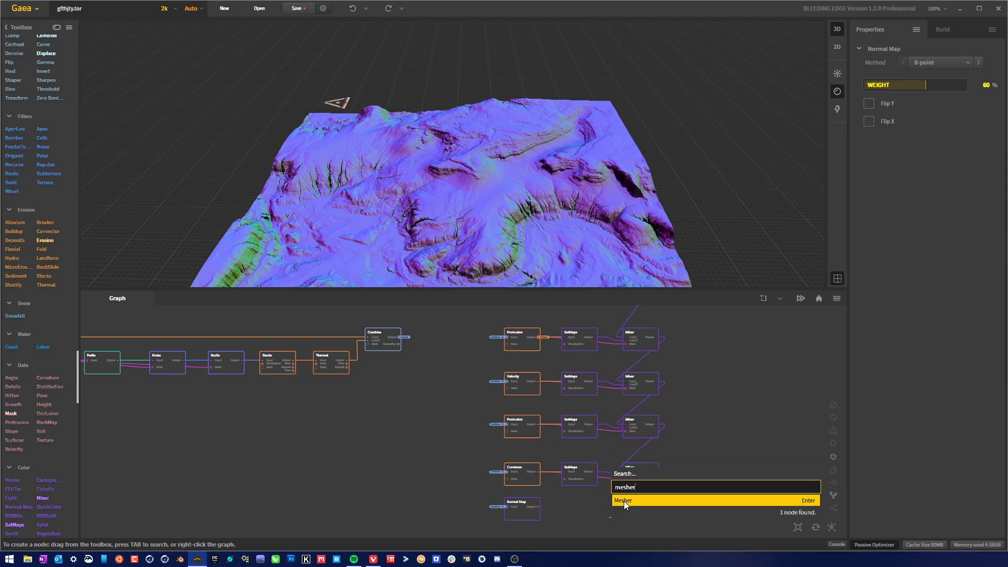
click(623, 501)
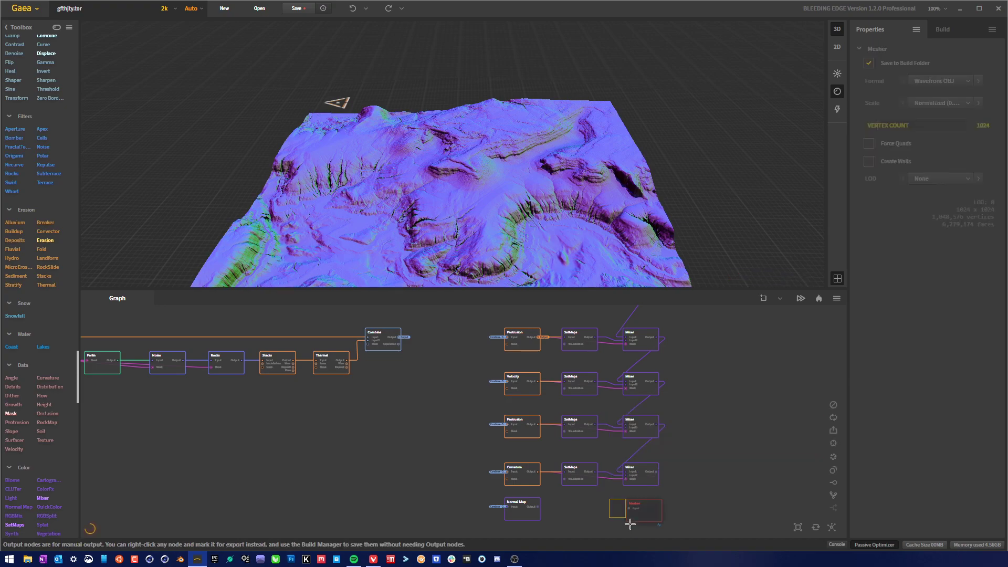
Feed the Mesher's input from the Combine output portal and place the node below the Normal Map node.
scroll(630, 517, up, 1)
drag(605, 517, 566, 512)
scroll(590, 538, down, 3)
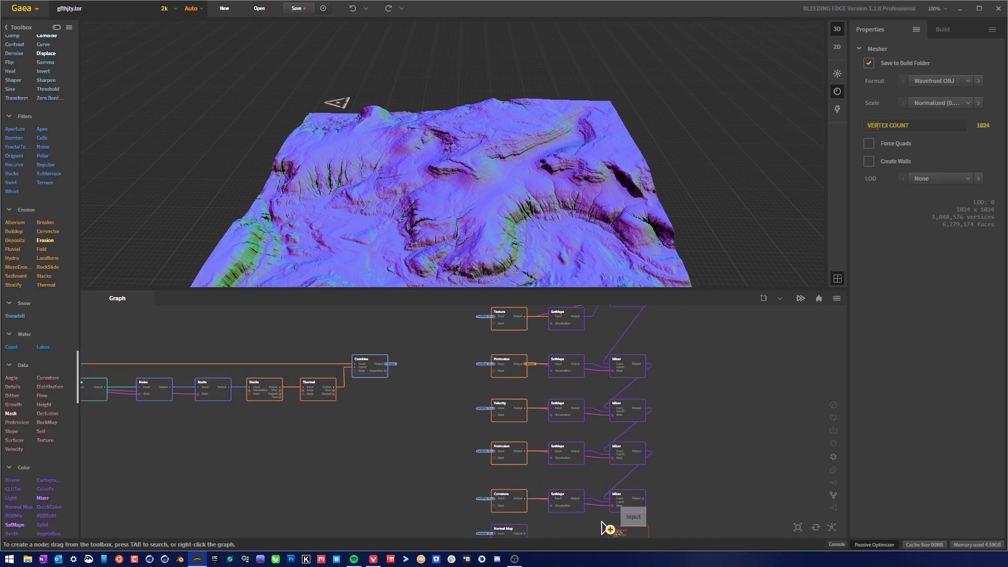
mouse_move(615, 534)
mouse_down()
mouse_move(443, 375)
mouse_move(386, 364)
mouse_up()
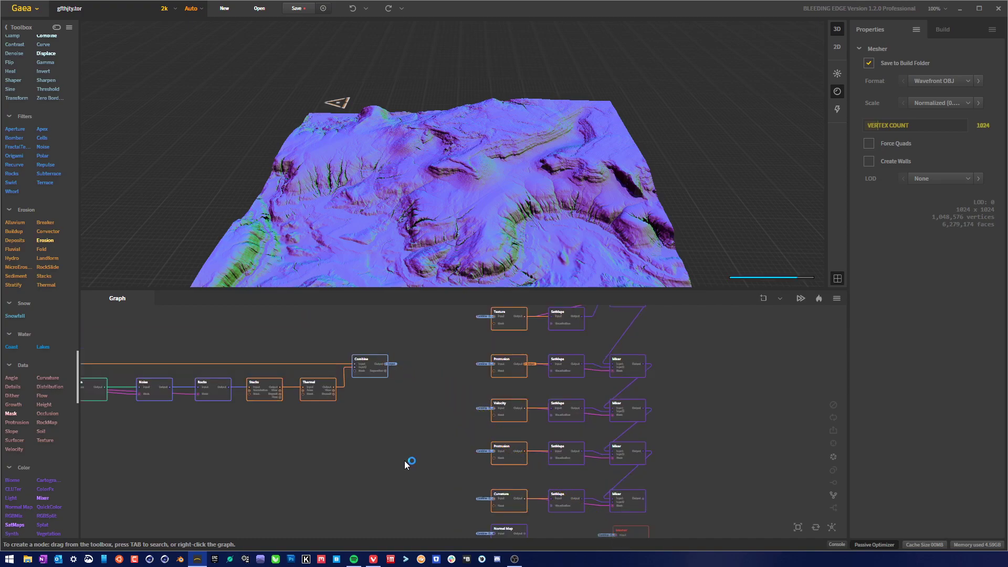
middle_drag(404, 461, 416, 389)
mouse_move(643, 467)
mouse_down()
mouse_move(504, 507)
mouse_move(523, 505)
mouse_up()
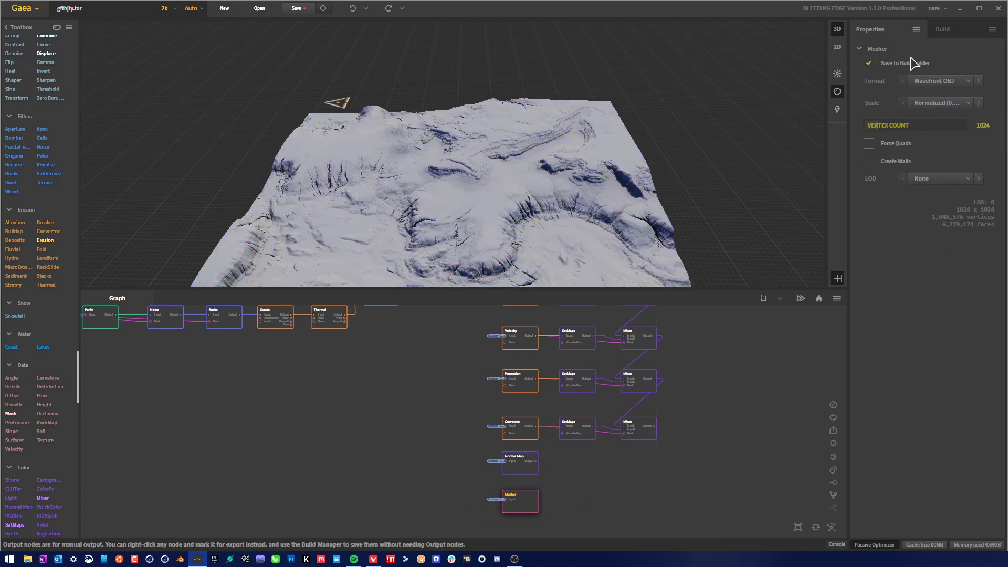
Turn on Force Quads for the Mesher and look through its export format and scale options.
click(892, 147)
click(967, 82)
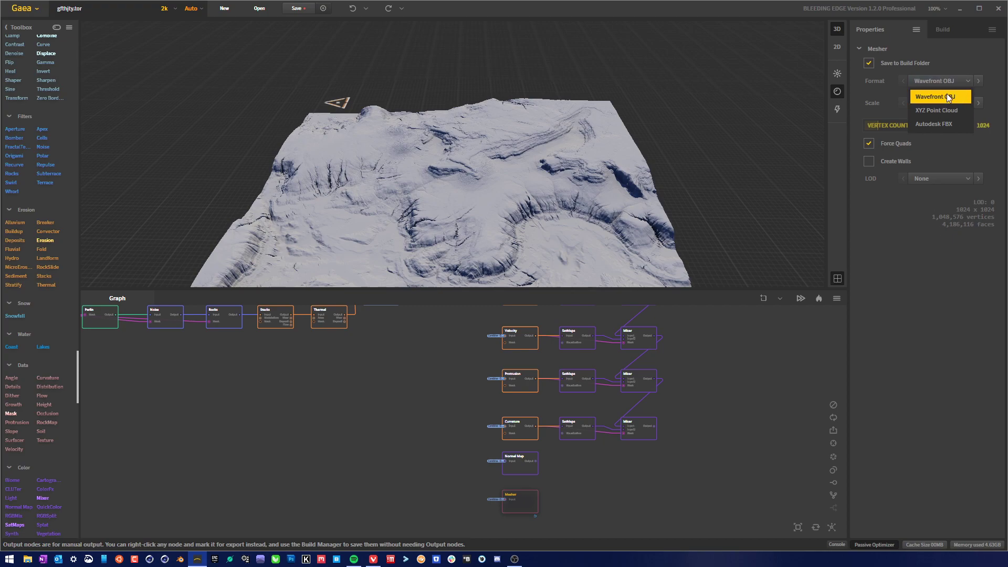
click(924, 321)
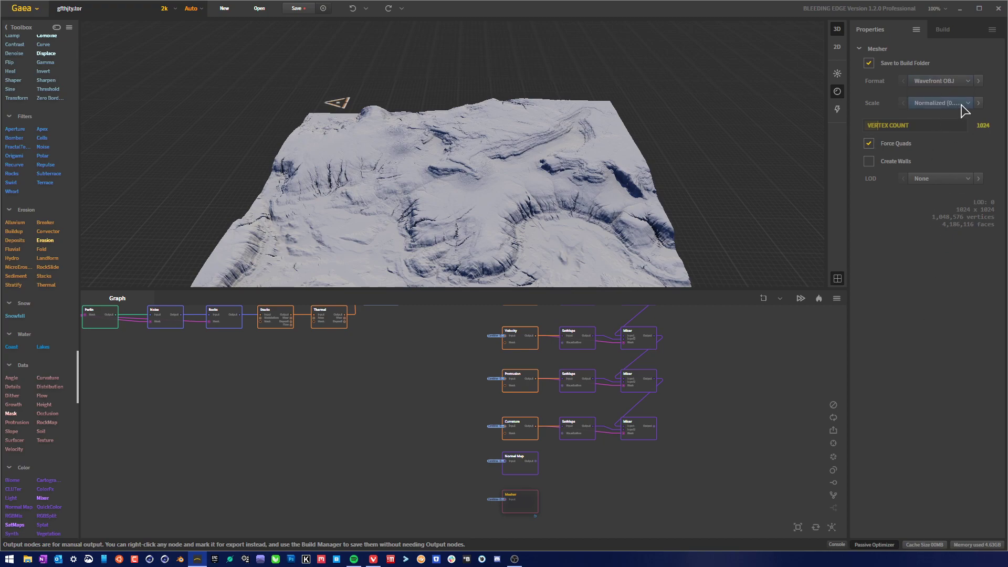
click(963, 106)
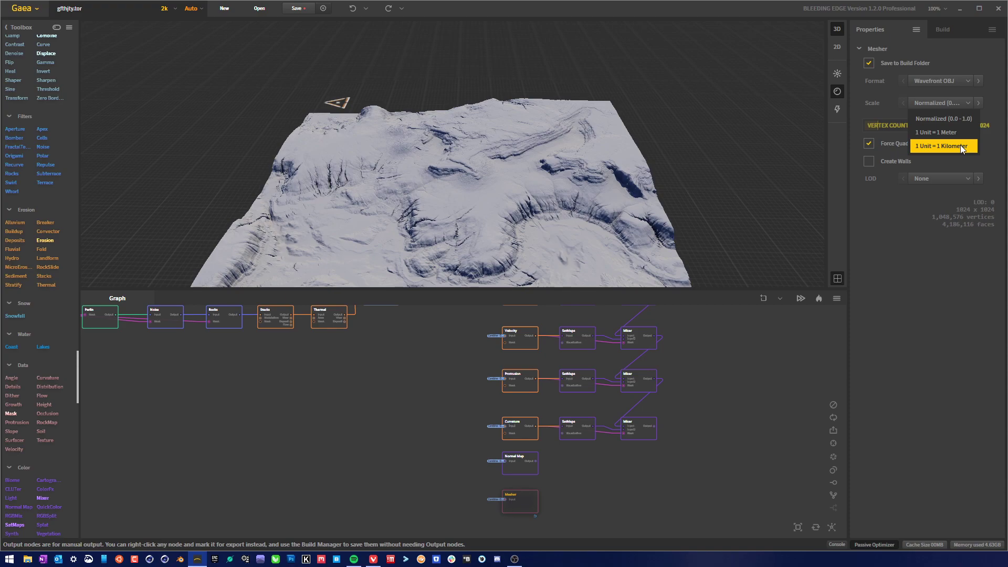
click(918, 307)
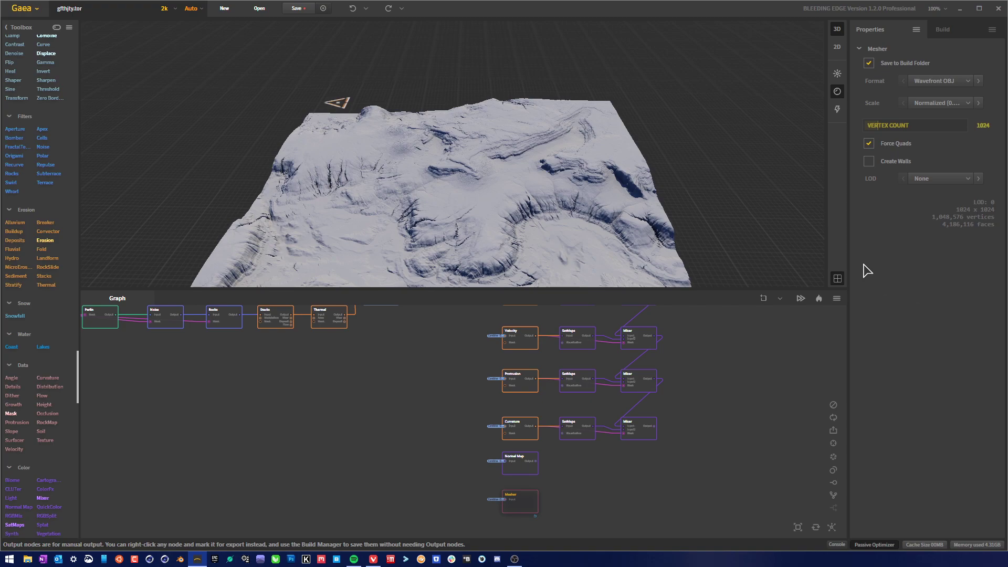
Turn on Create Walls for the Mesher and look at the terrain's outer edges.
click(868, 162)
drag(549, 210, 290, 222)
drag(813, 223, 585, 153)
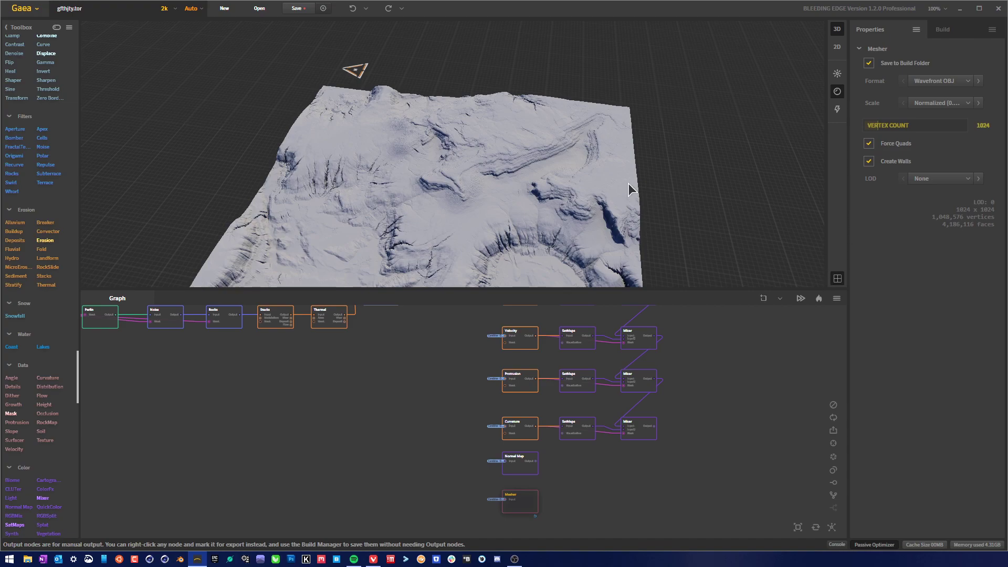
Turn off Create Walls for the Mesher and set its LOD option to LOD 4.
drag(628, 184, 507, 191)
drag(477, 142, 599, 172)
right_drag(599, 165, 601, 165)
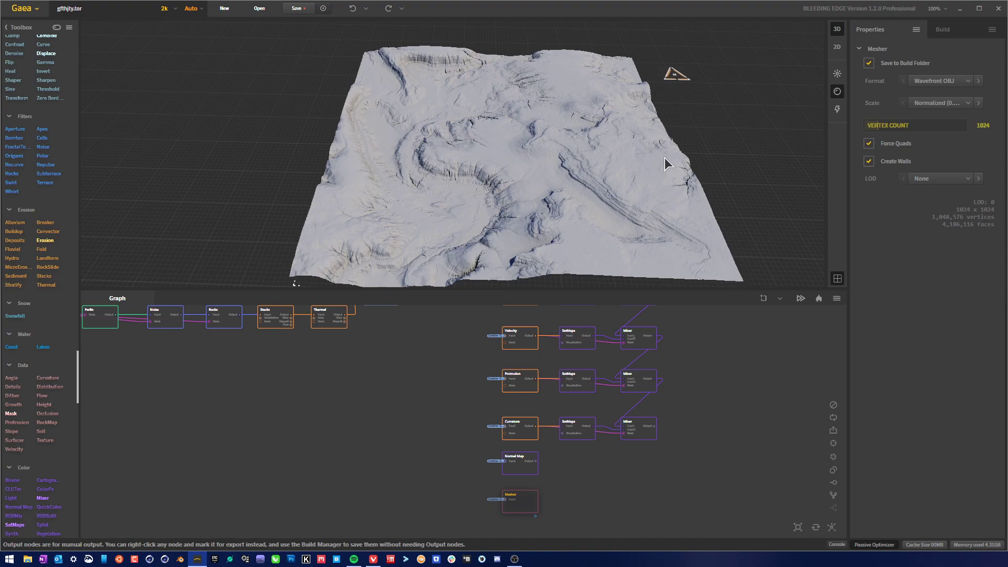
click(869, 161)
click(971, 179)
click(969, 181)
click(967, 176)
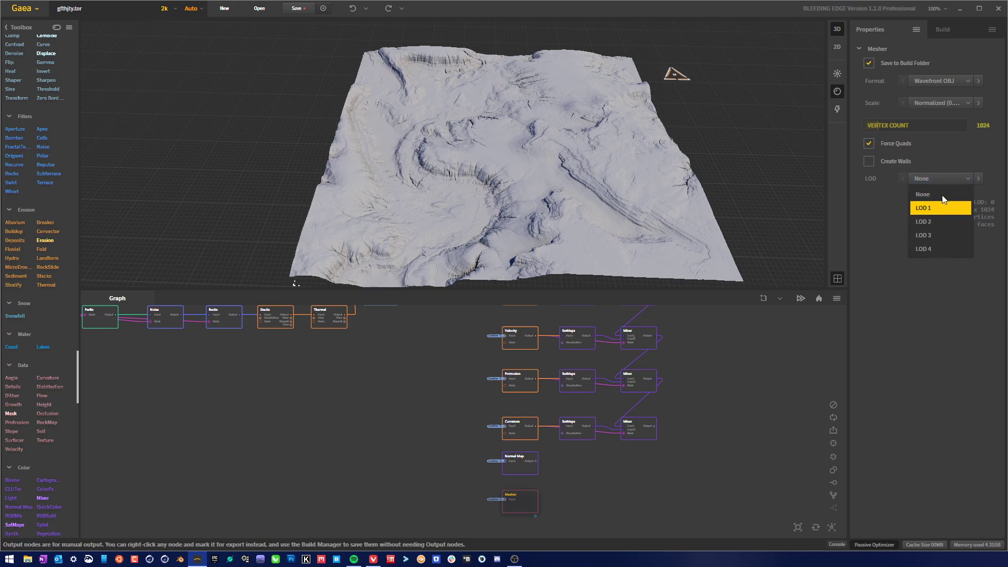
click(930, 249)
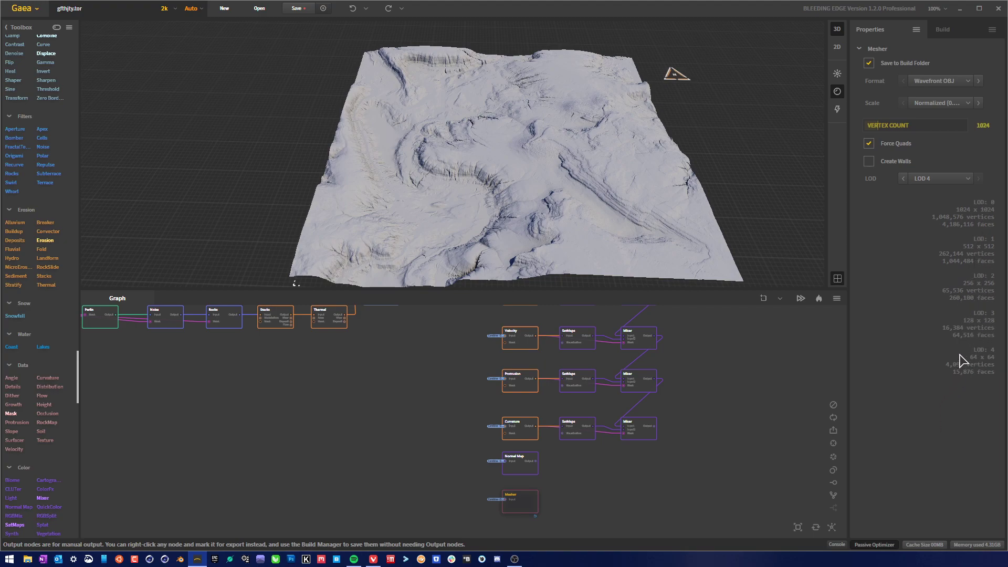
Try Mesher vertex counts of 2048 and 8192 and compare the mesh sizes listed for each LOD level.
click(981, 128)
text(2048)
click(910, 359)
click(982, 129)
text(8192)
key(Return)
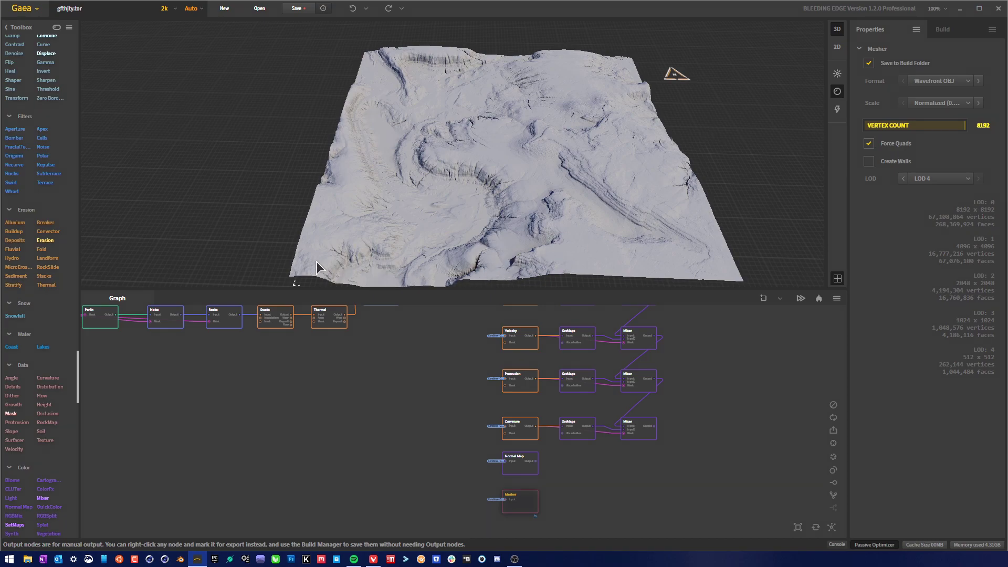
drag(365, 268, 391, 279)
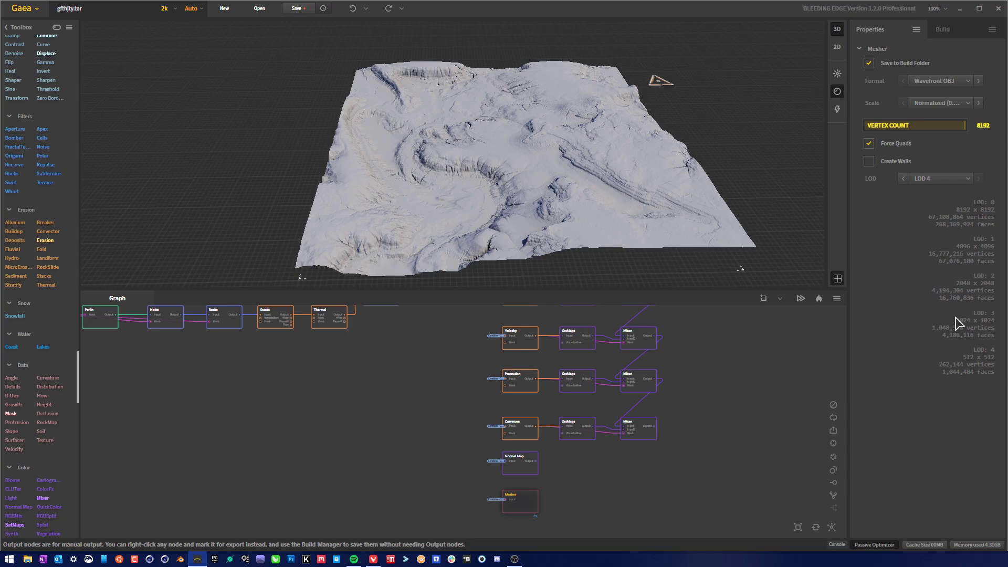
drag(650, 183, 649, 172)
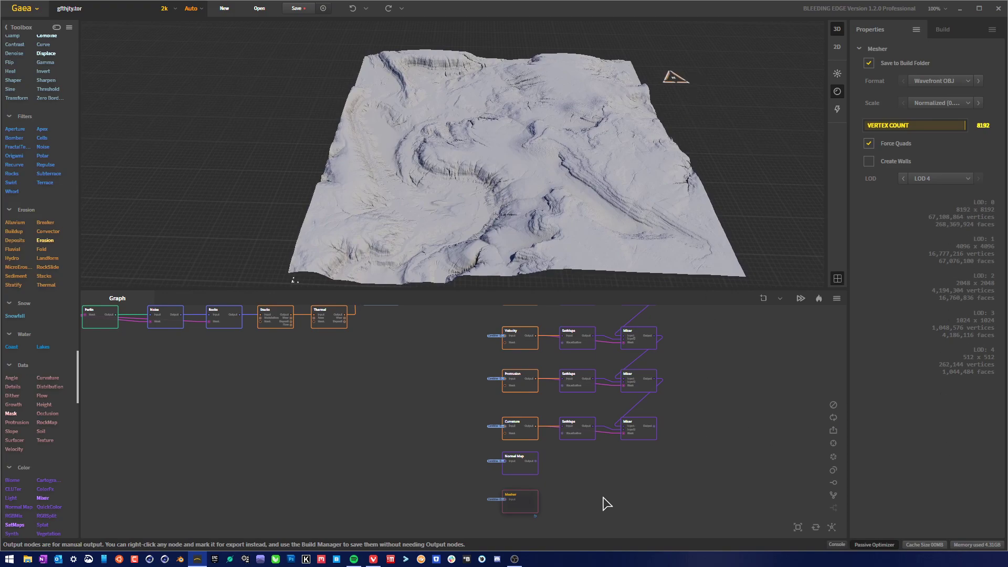
Delete the Mesher node below the Normal Map node.
click(536, 515)
click(533, 508)
key(Delete)
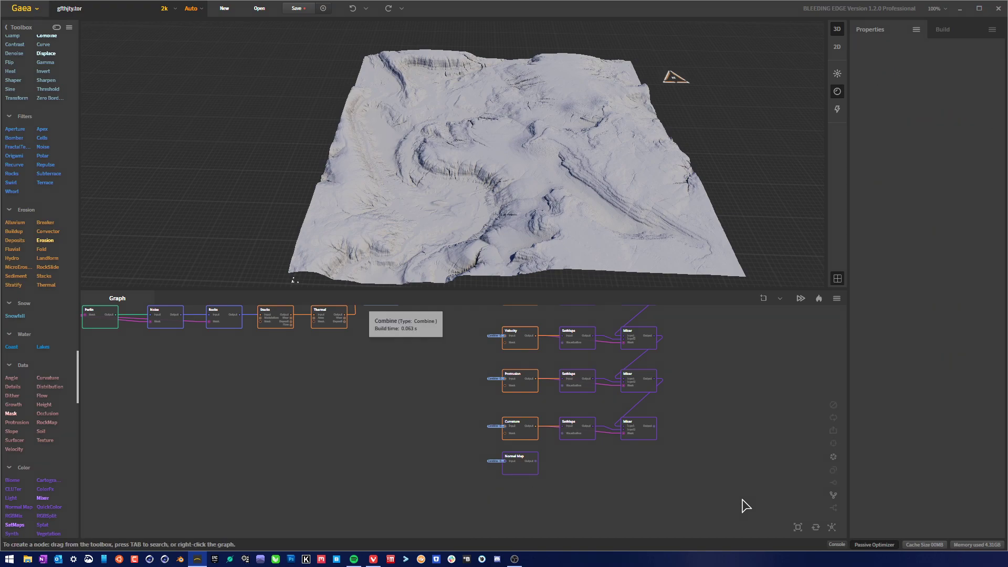
Mark the Normal Map node for export.
mouse_move(725, 394)
middle_down()
mouse_move(726, 463)
mouse_move(724, 374)
middle_up()
click(509, 520)
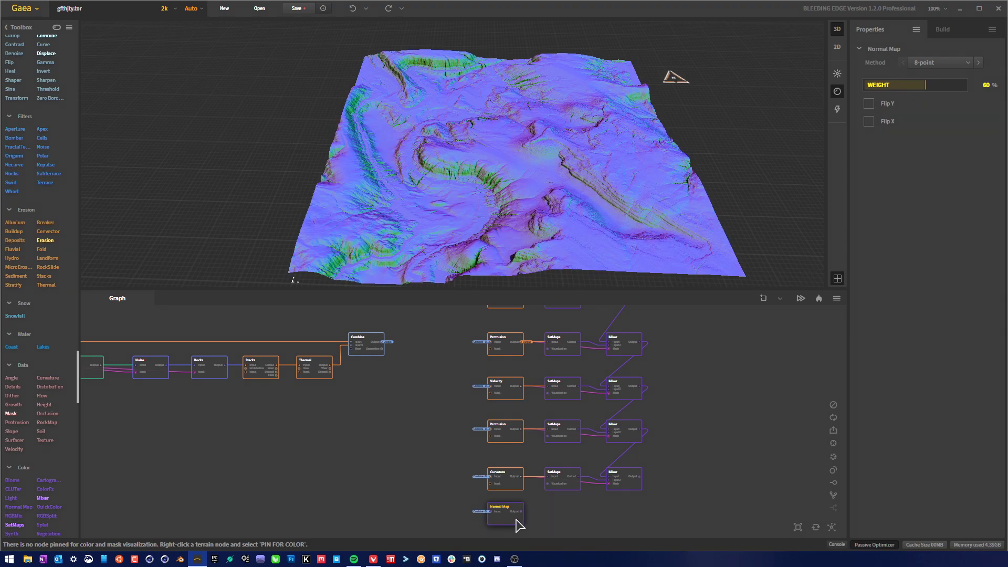
right_click(519, 525)
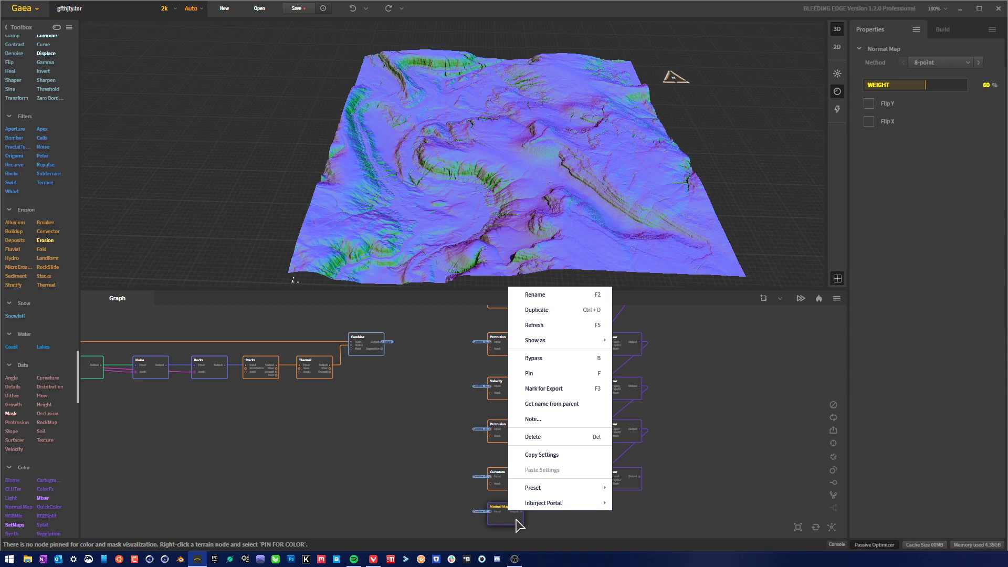
click(564, 389)
click(665, 531)
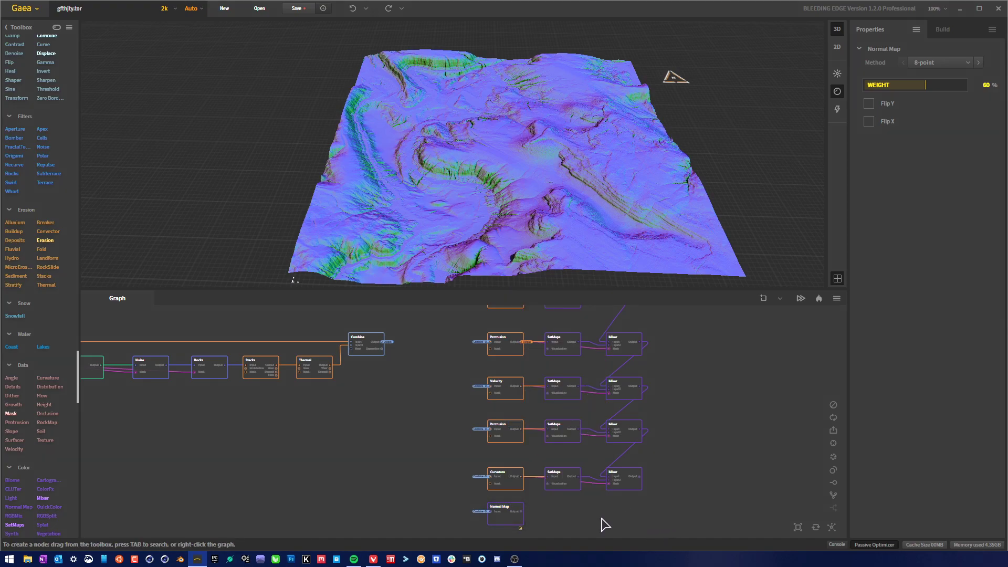
Mark the final Combine node at the end of the terrain chain for export.
click(370, 351)
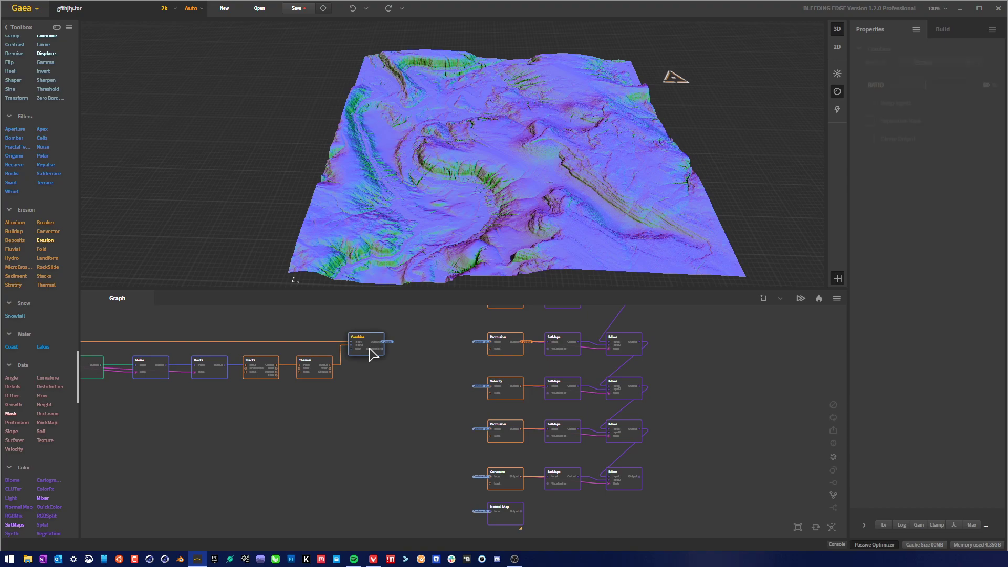
right_click(371, 350)
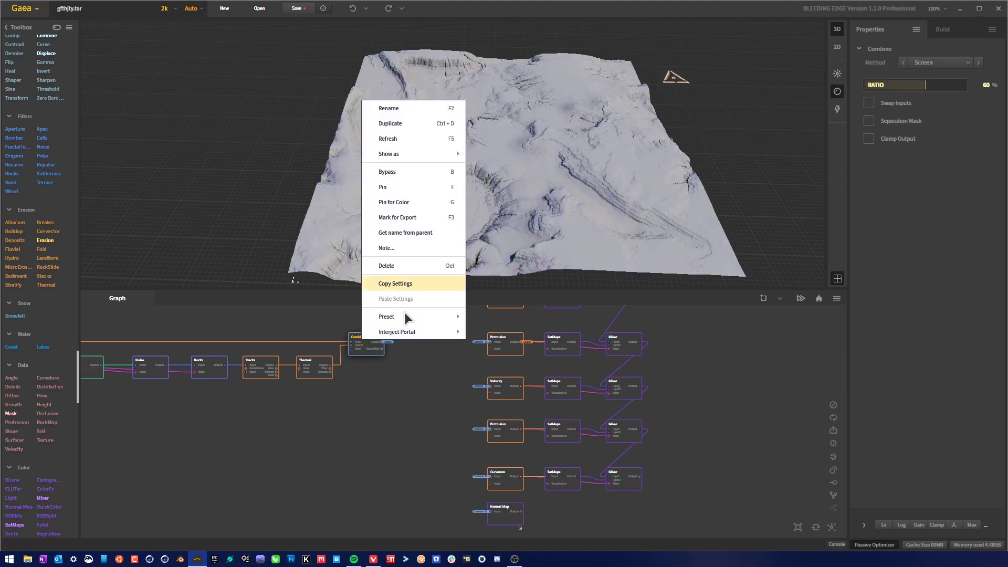
click(416, 218)
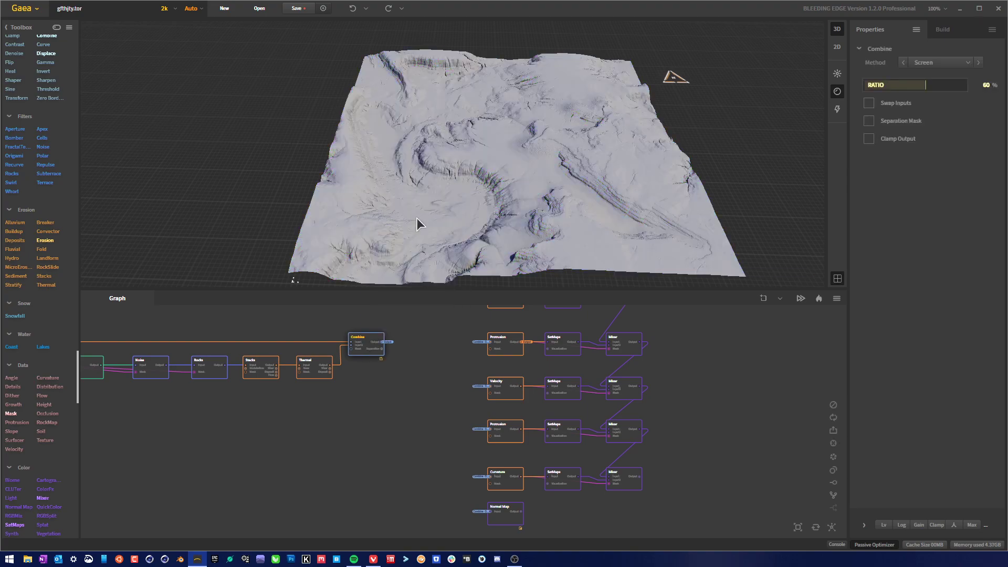
Mark the last Mixer node, in the Curvature row, for export.
drag(393, 409, 387, 400)
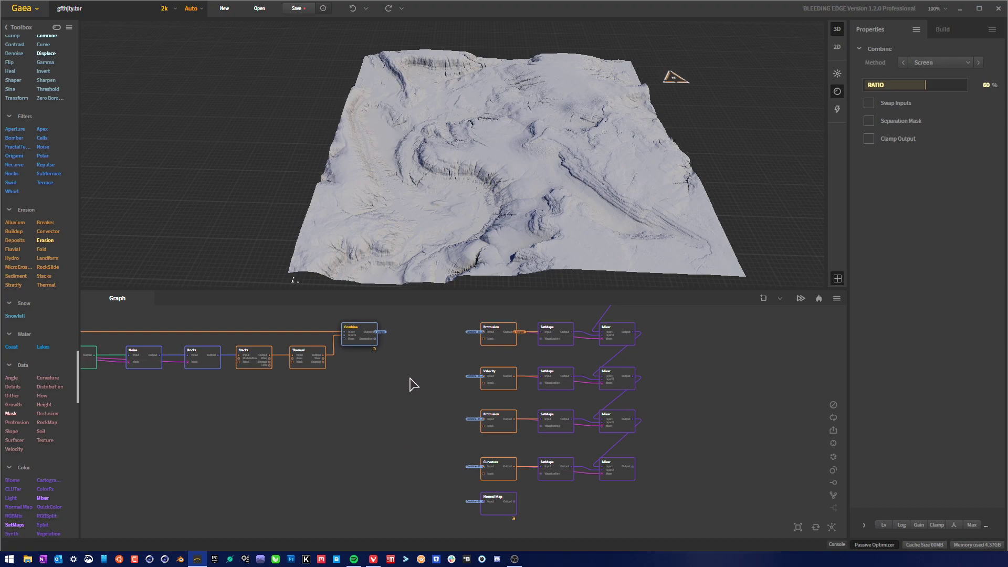
drag(414, 384, 408, 411)
scroll(408, 410, down, 2)
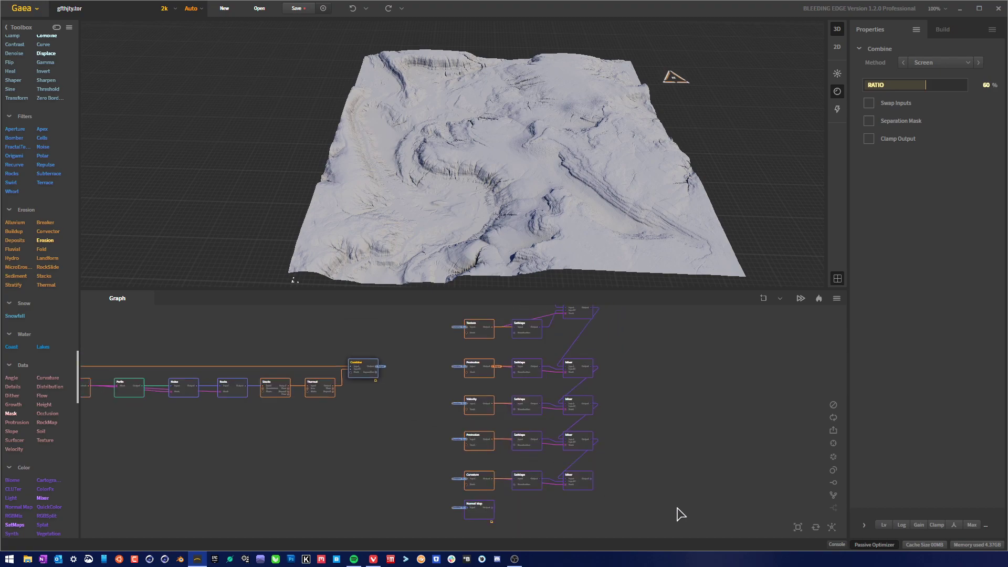
click(589, 489)
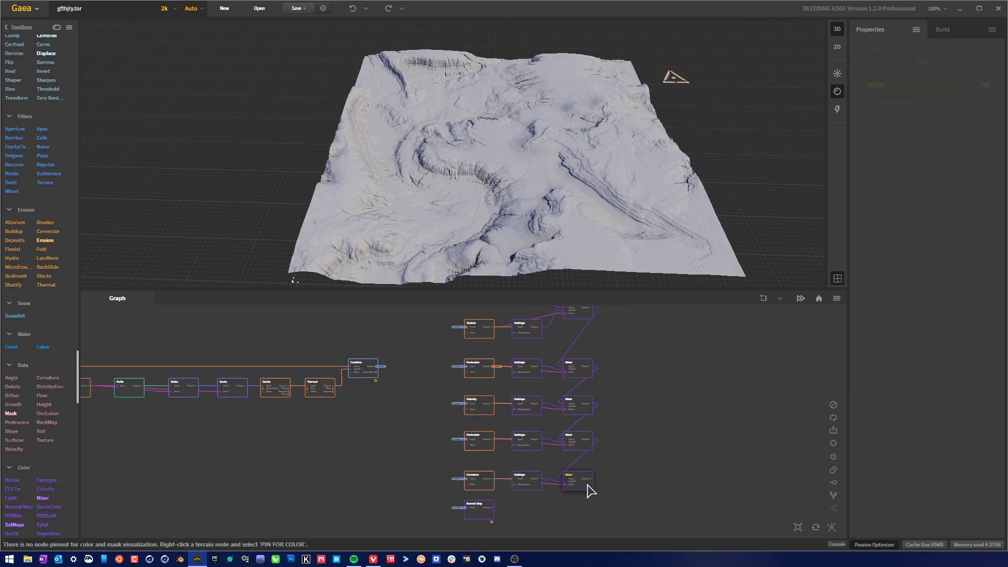
right_click(590, 490)
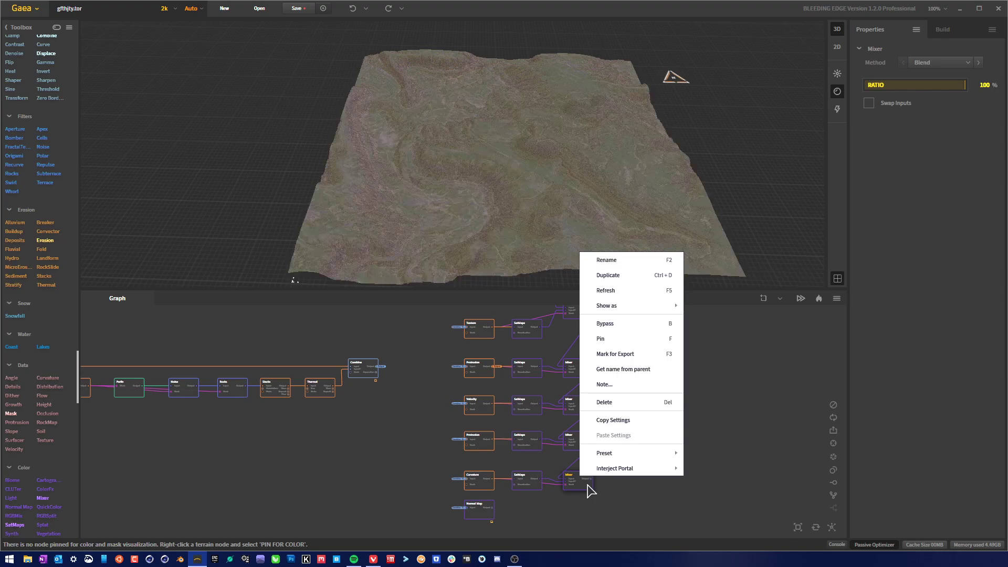
click(637, 354)
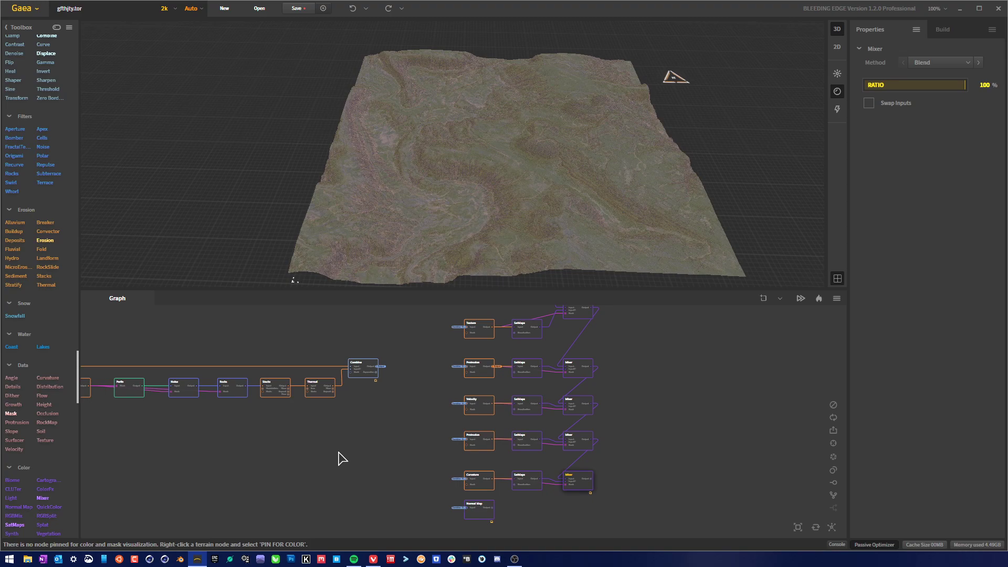
Preview the Protrusion node above the Curvature row and look at its export option without marking it.
middle_drag(337, 450, 506, 449)
scroll(624, 397, up, 2)
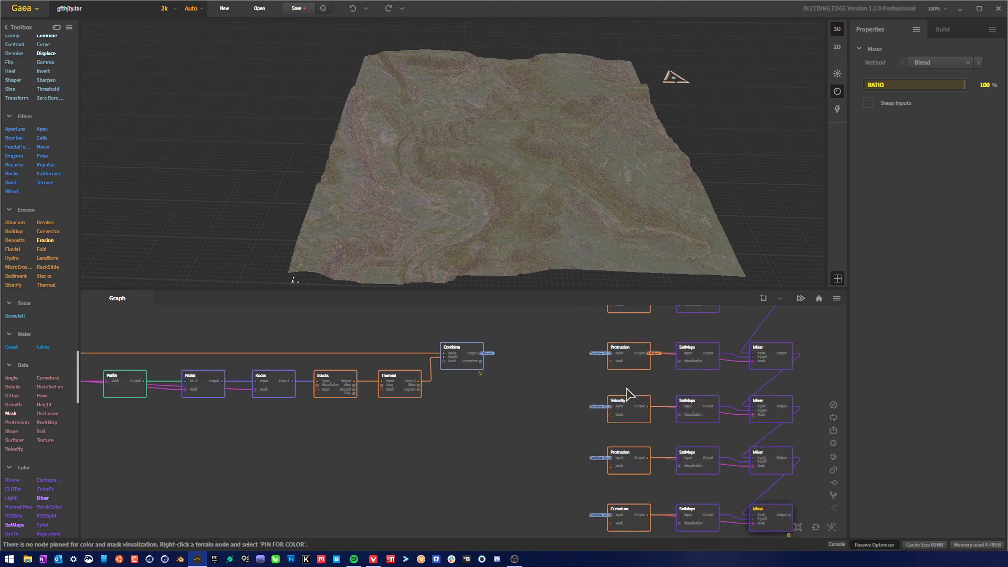
middle_drag(635, 358, 636, 322)
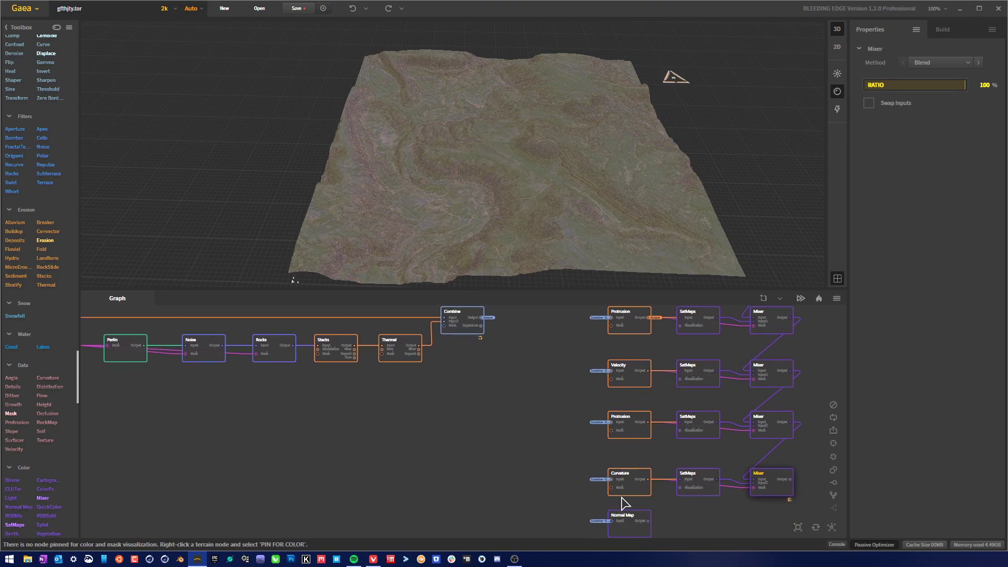
click(638, 432)
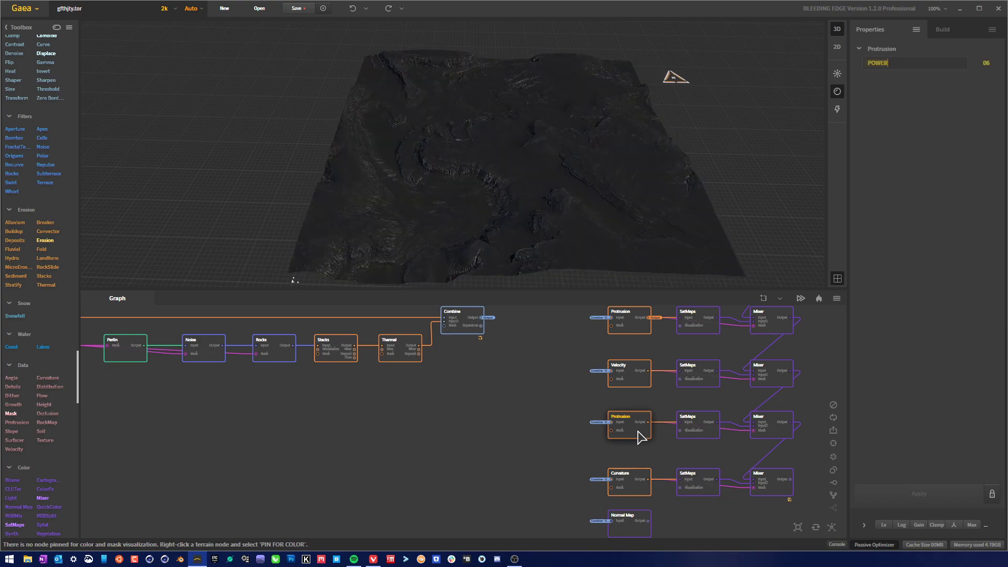
right_click(639, 436)
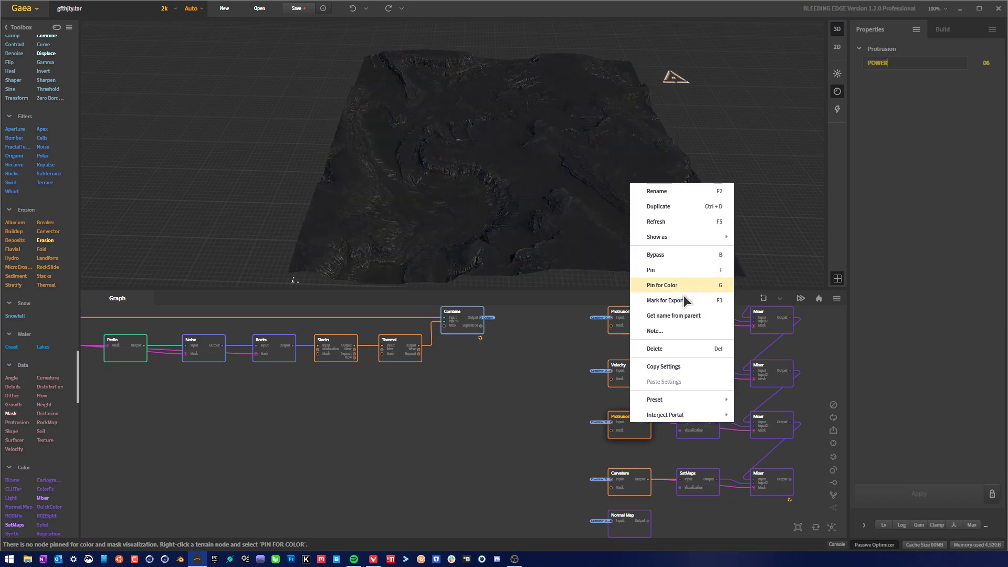
click(499, 462)
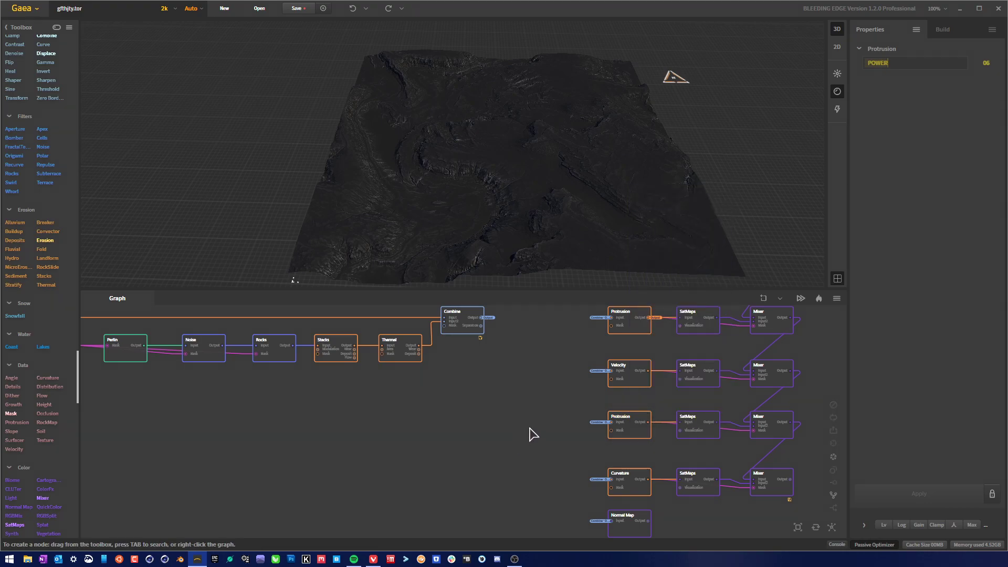
Preview the Erosion node near the start of the terrain chain and look at its node options without changing them.
scroll(528, 412, down, 2)
scroll(530, 424, down, 1)
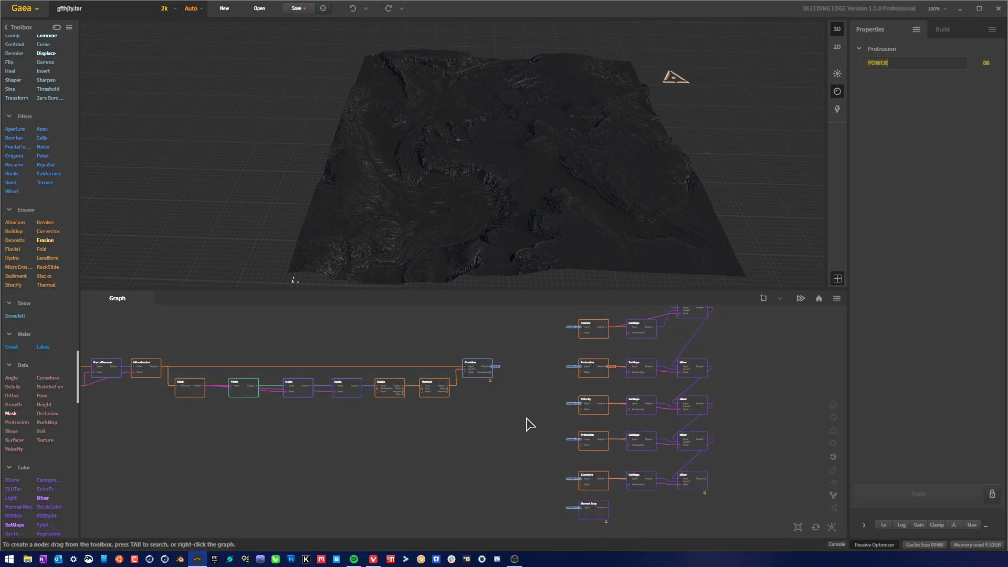
scroll(547, 383, down, 3)
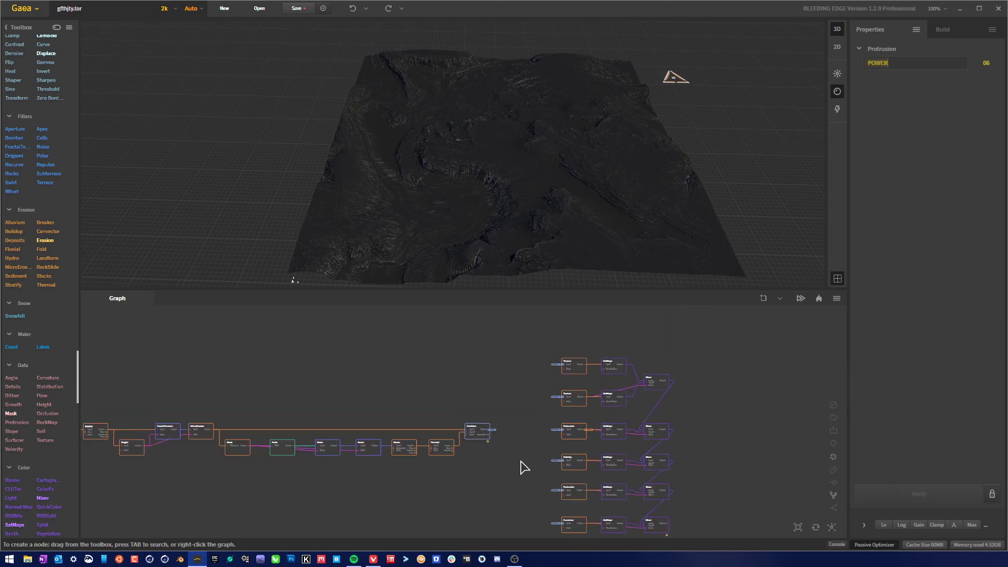
scroll(528, 446, up, 5)
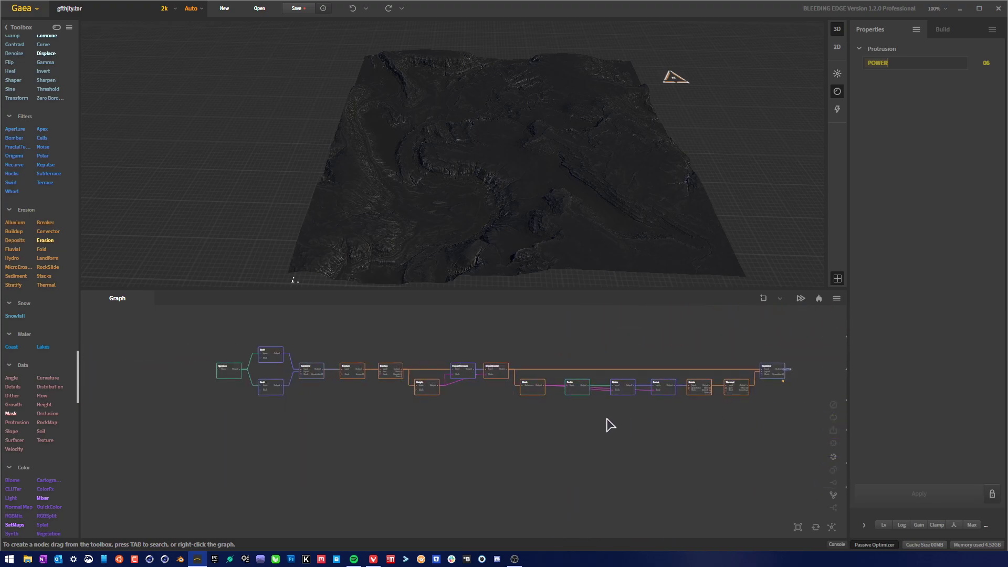
scroll(570, 414, up, 1)
scroll(596, 444, up, 2)
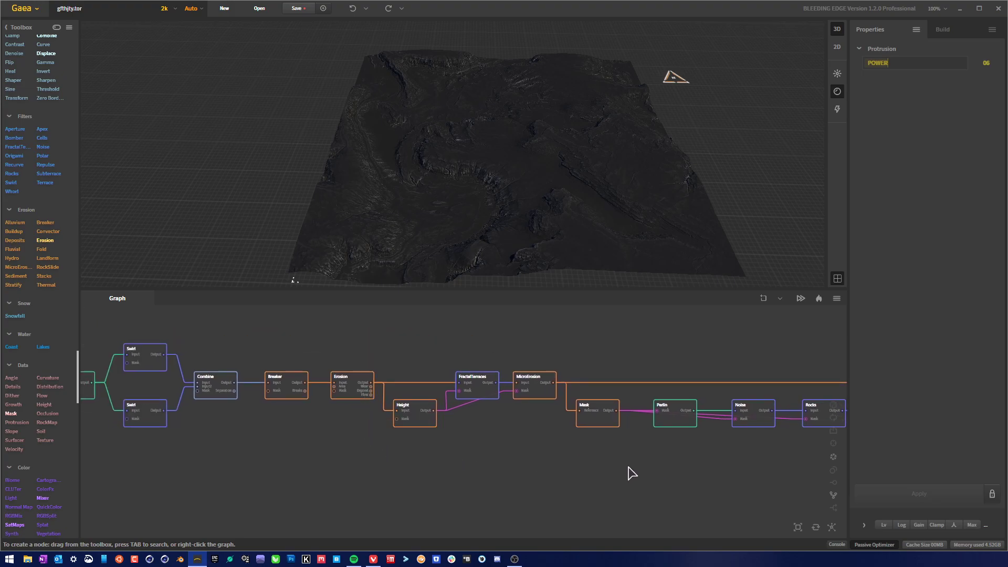
click(362, 391)
right_click(361, 391)
click(525, 453)
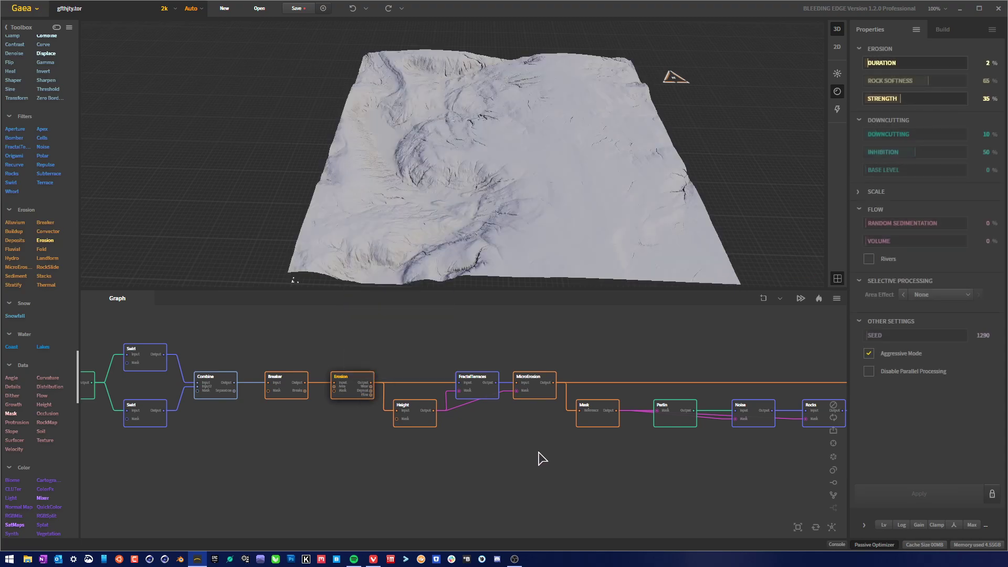
Rename the export-marked Combine node at the end of the terrain chain to "Final Height" and apply that name to its output file.
middle_drag(700, 454, 434, 458)
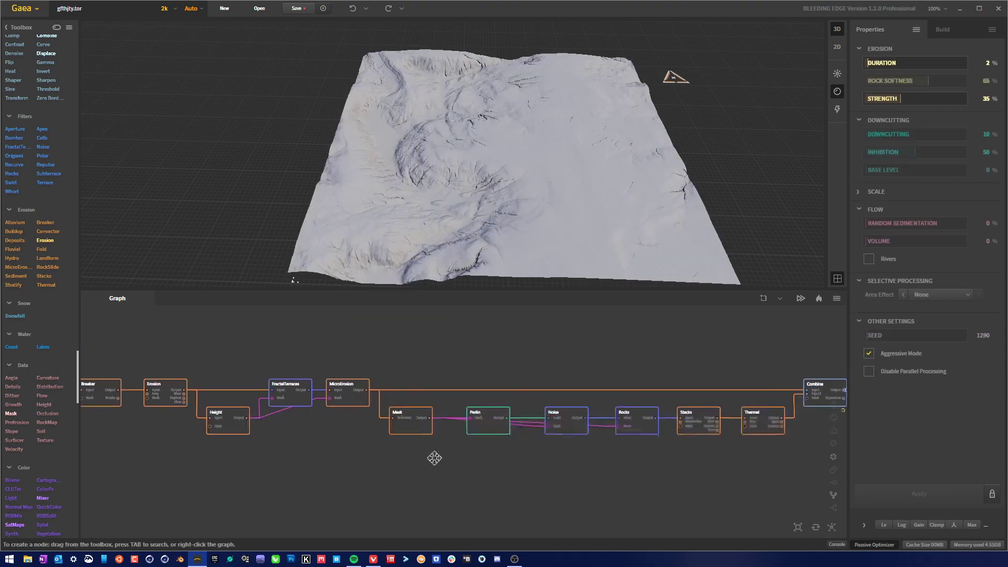
middle_drag(663, 472, 535, 432)
scroll(552, 448, down, 1)
middle_drag(767, 499, 772, 454)
middle_drag(787, 346, 719, 377)
scroll(760, 392, down, 1)
scroll(755, 383, down, 1)
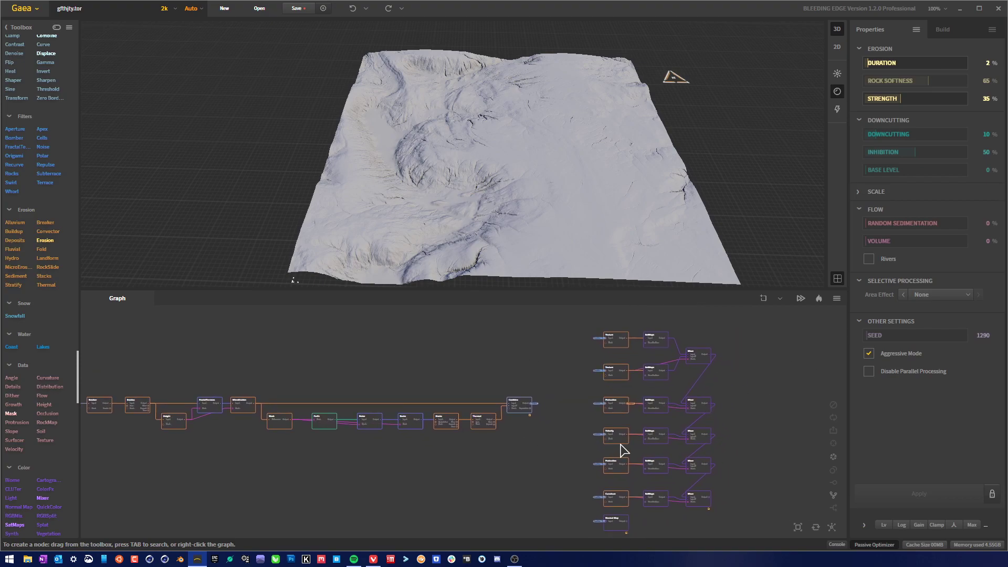
scroll(523, 413, up, 1)
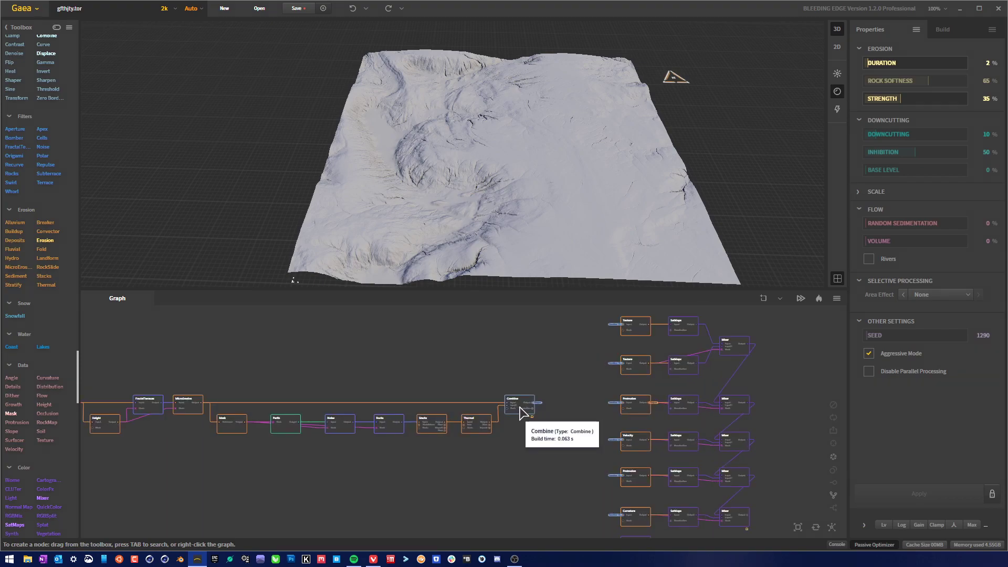
click(549, 415)
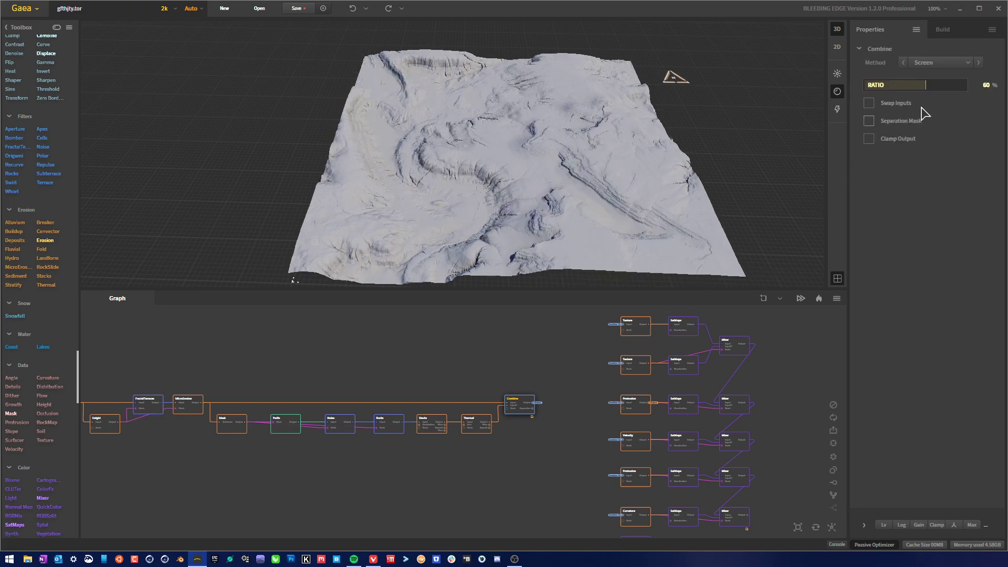
scroll(529, 407, up, 3)
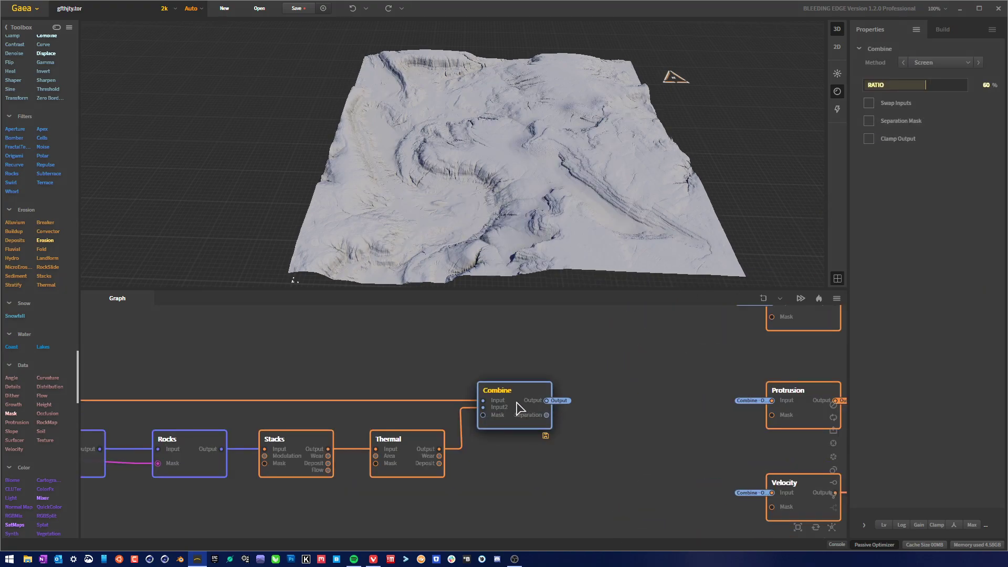
right_click(518, 408)
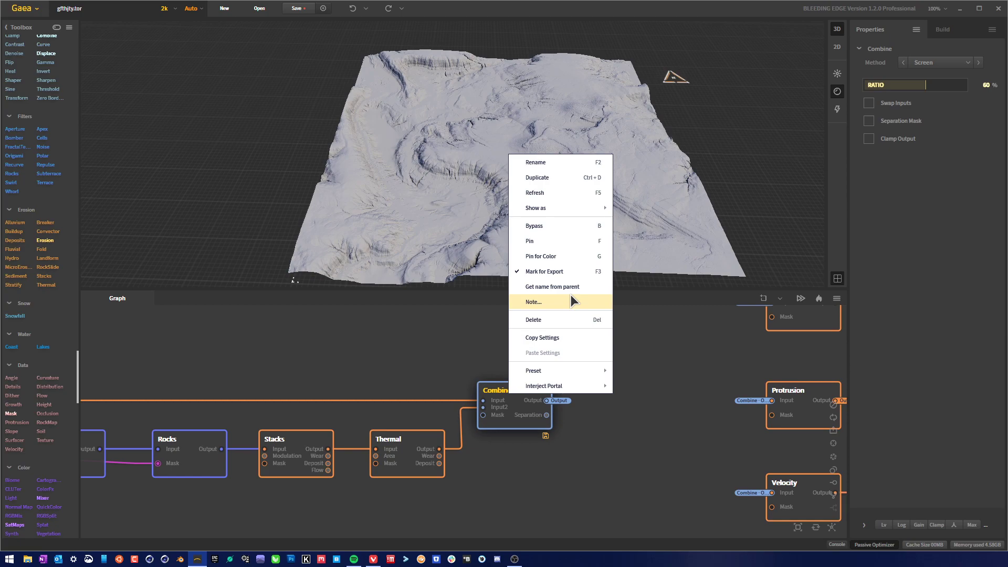
click(572, 160)
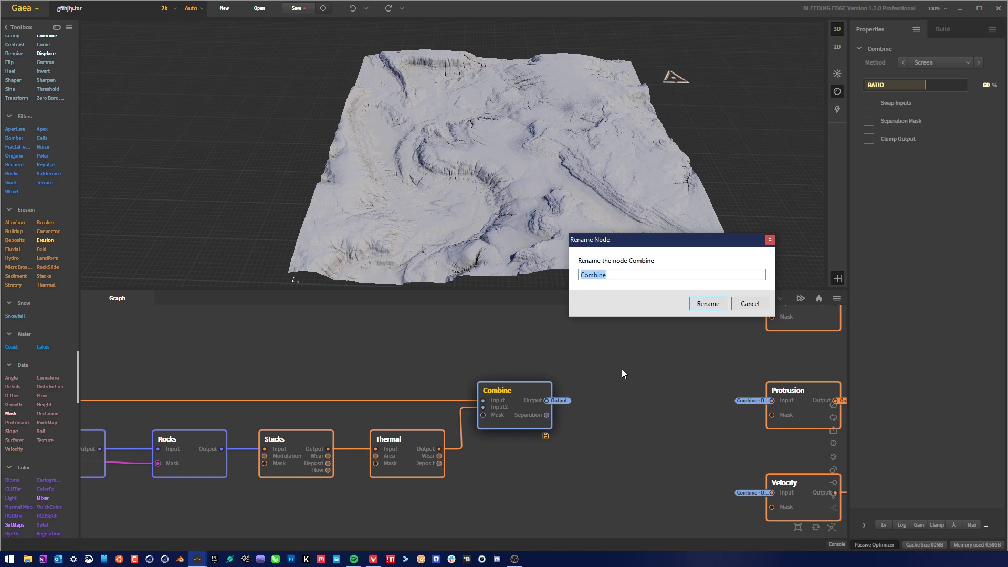
text(FInal Height)
click(712, 303)
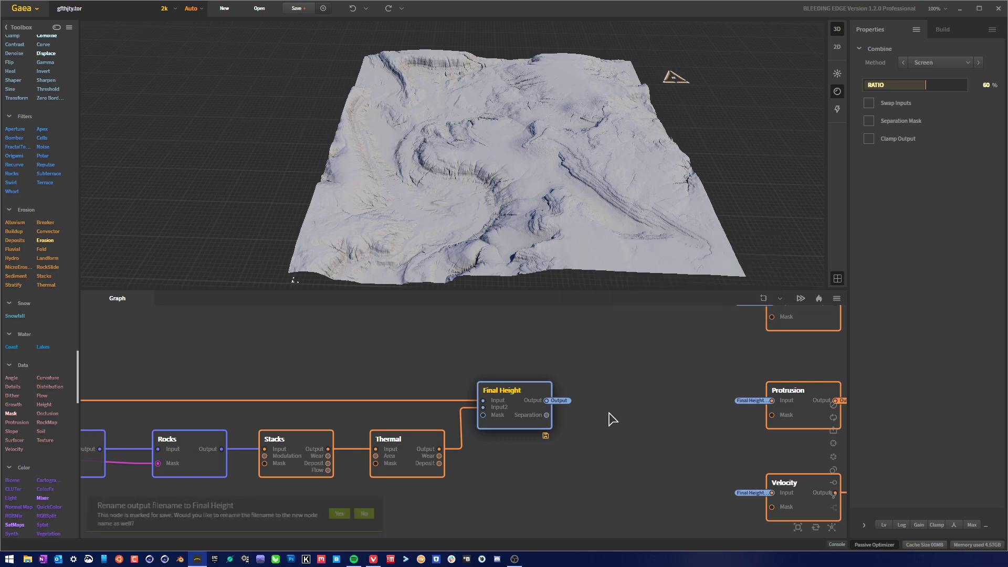
click(340, 515)
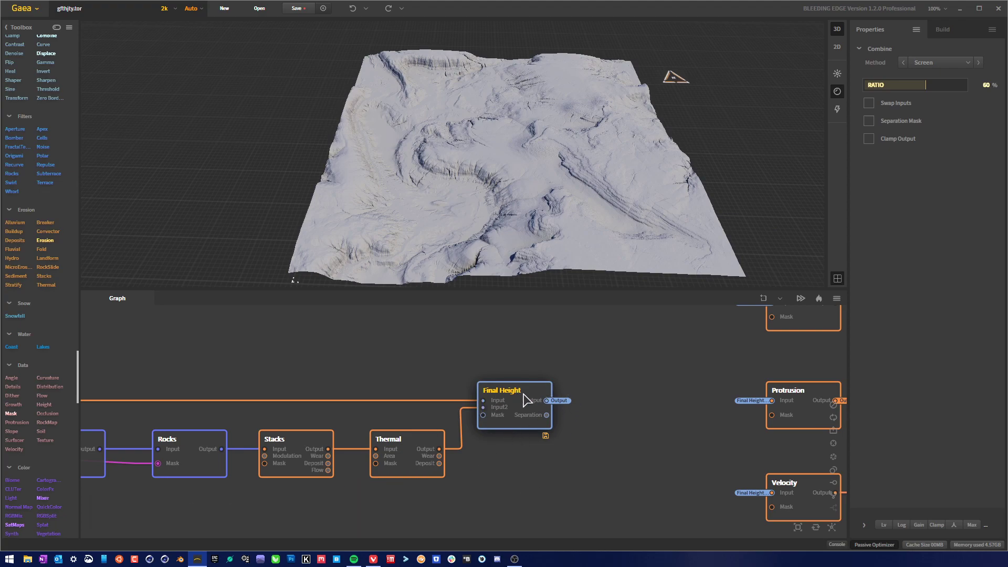
Rename the last Mixer node, in the Curvature row, to "Final Color" and apply that name to its output file.
scroll(656, 430, down, 5)
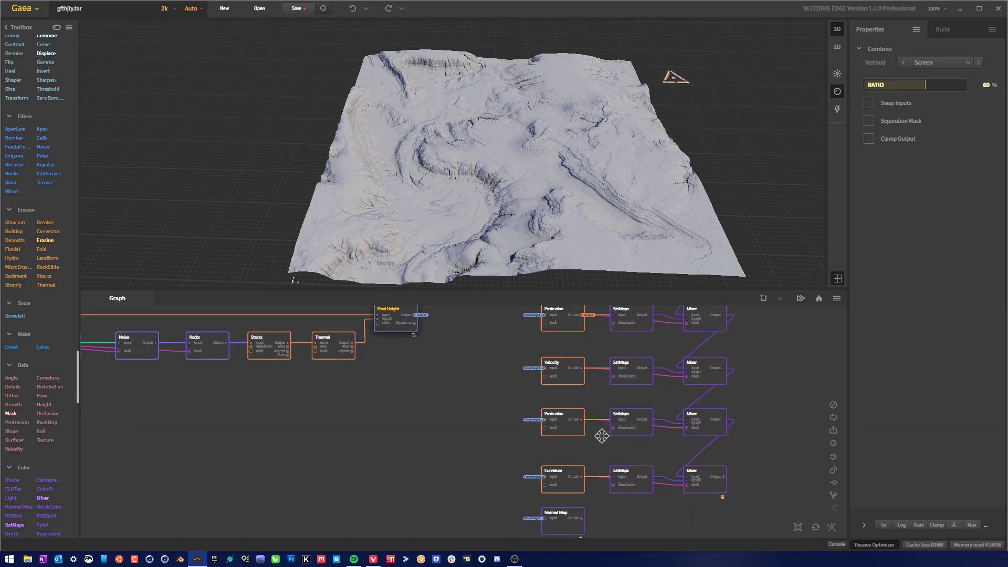
middle_drag(601, 436, 548, 404)
scroll(660, 452, up, 2)
click(670, 467)
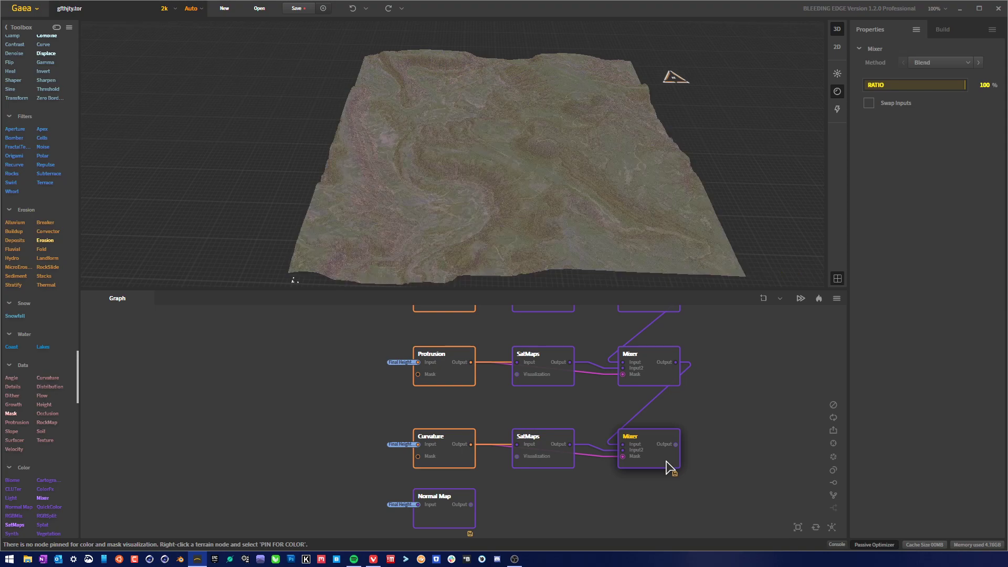
right_click(666, 461)
click(693, 235)
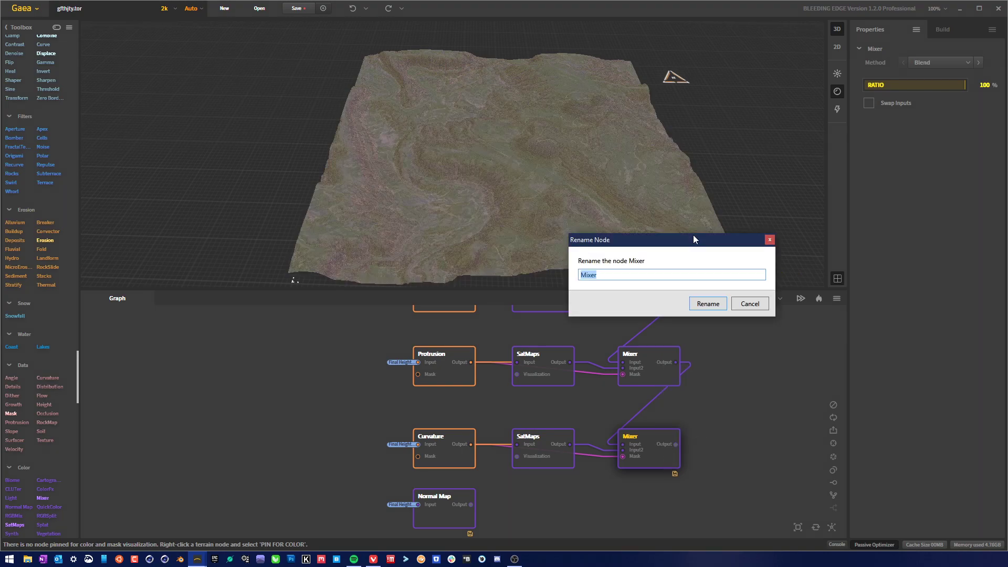
text(Final Color)
click(711, 304)
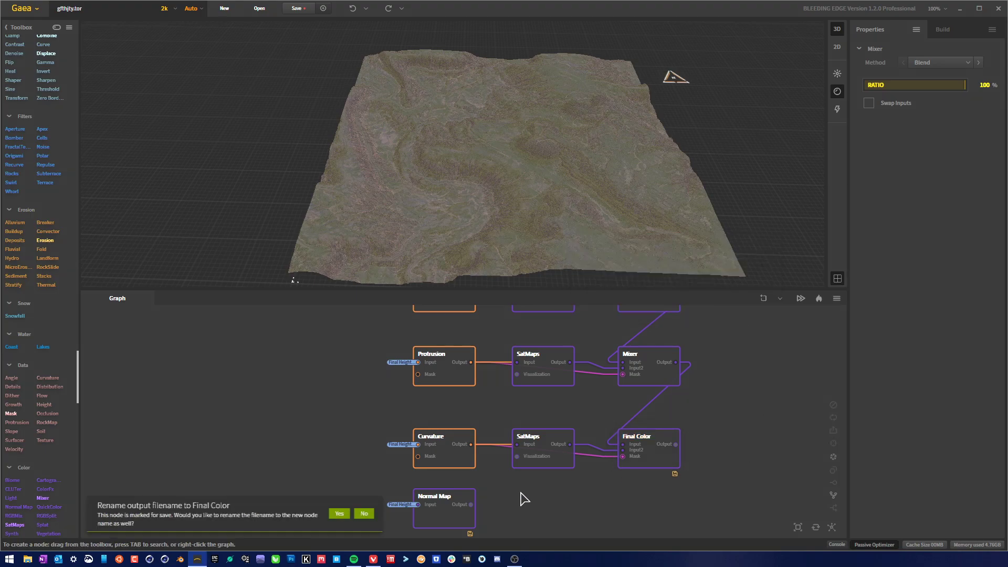
click(339, 513)
Examine the coloured terrain from several angles, both close up and from a distance.
scroll(342, 378, down, 3)
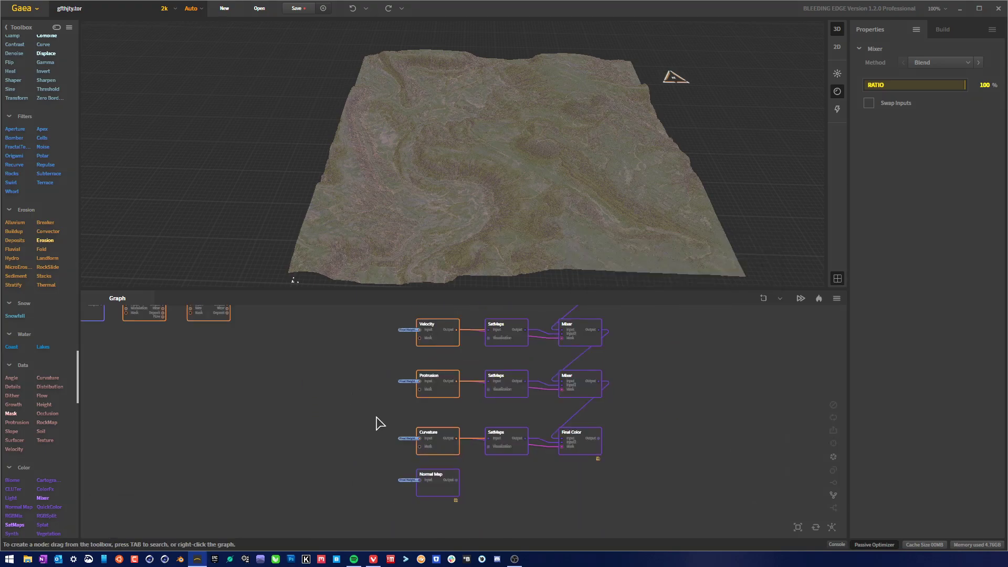
middle_drag(297, 312, 394, 376)
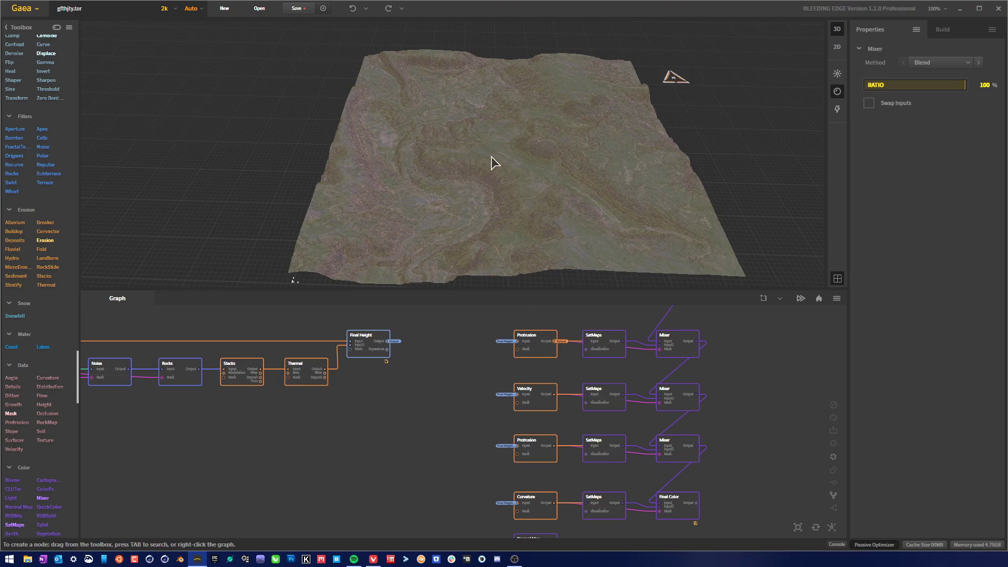
drag(495, 162, 664, 157)
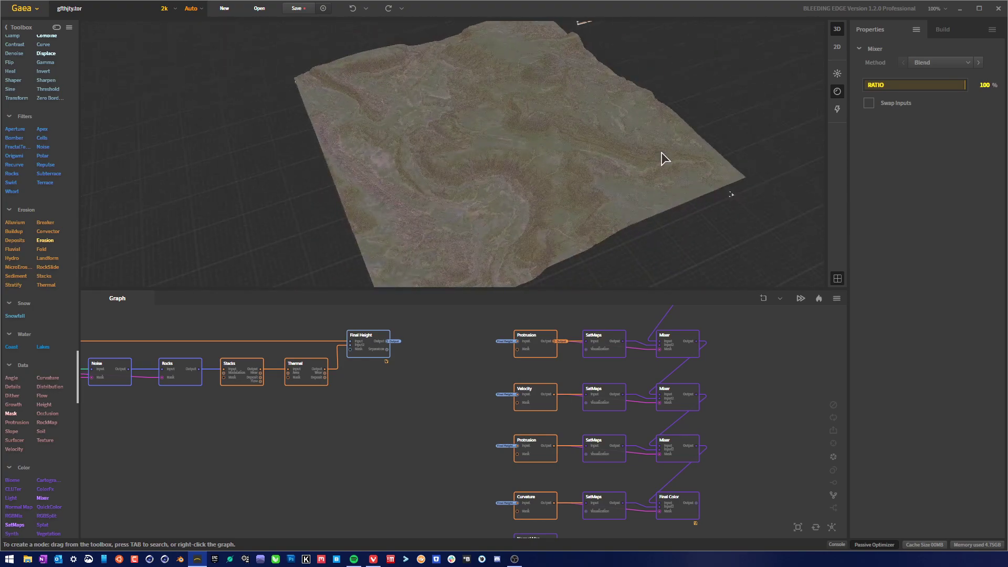
drag(474, 203, 536, 203)
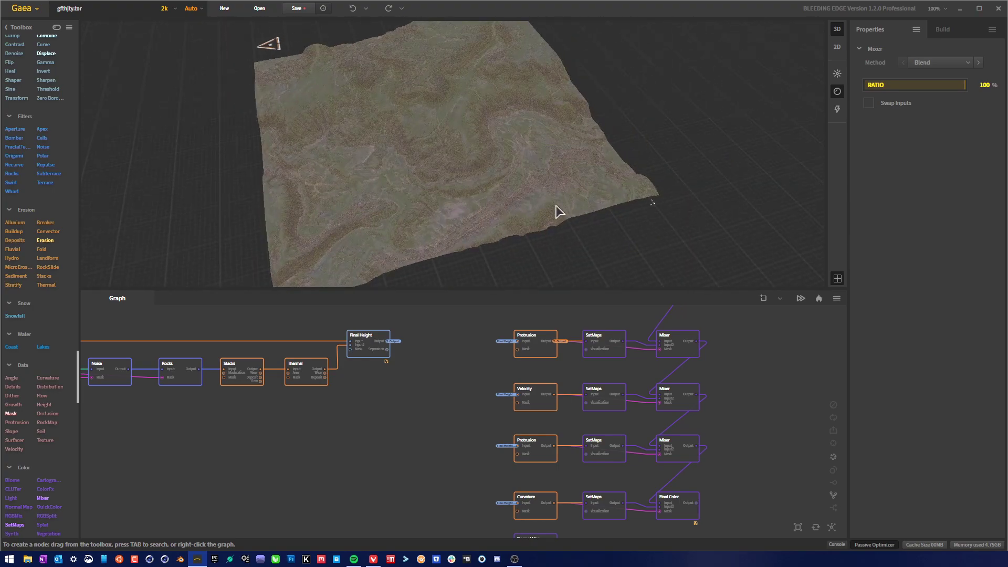
drag(499, 169, 455, 168)
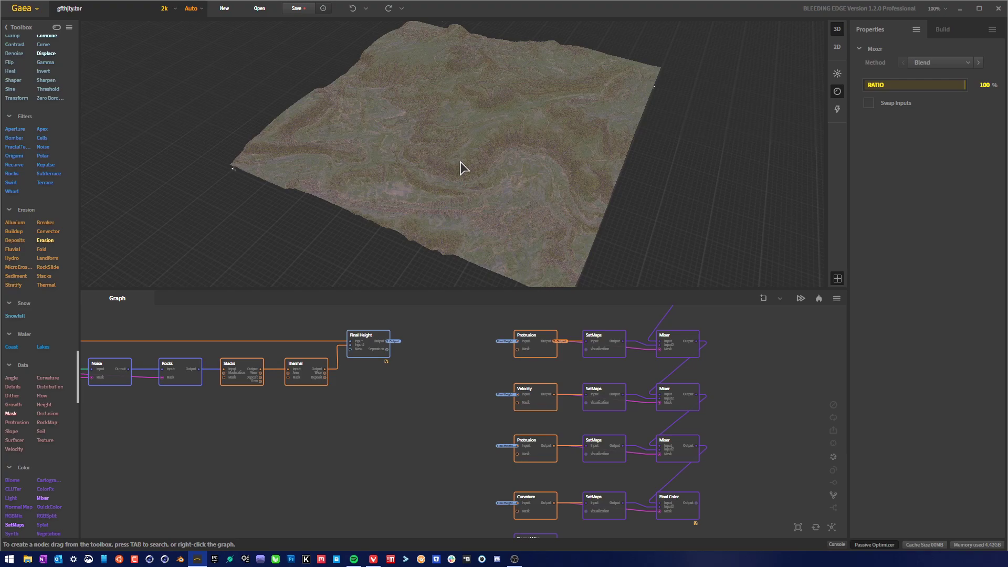
drag(518, 155, 431, 184)
scroll(541, 177, up, 5)
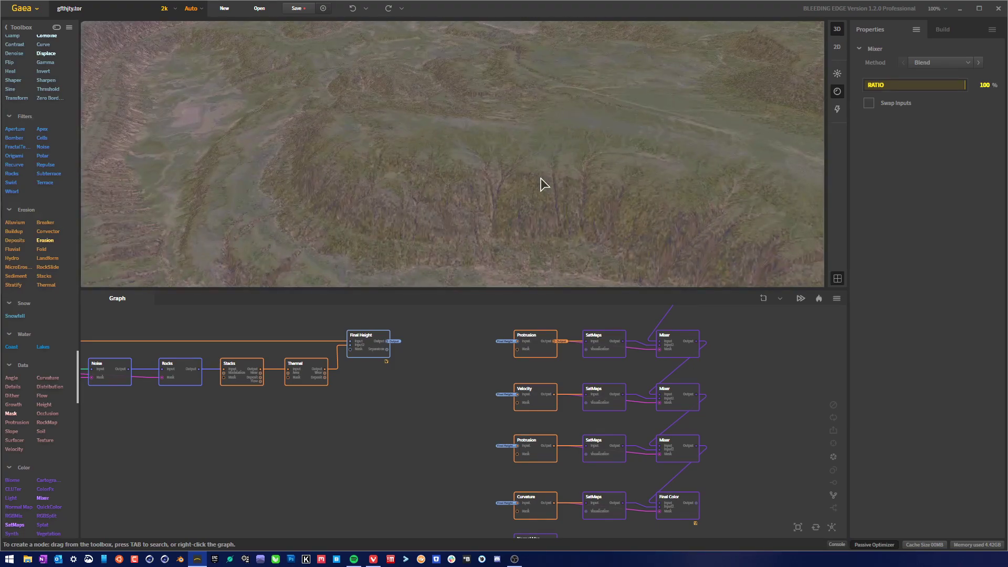
drag(541, 178, 521, 198)
drag(662, 236, 651, 164)
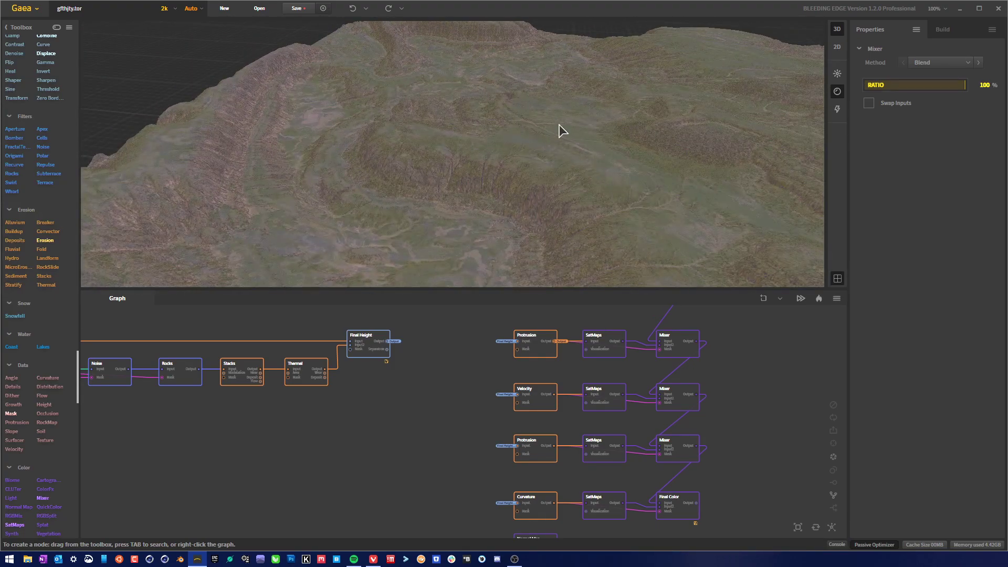
drag(706, 205, 481, 223)
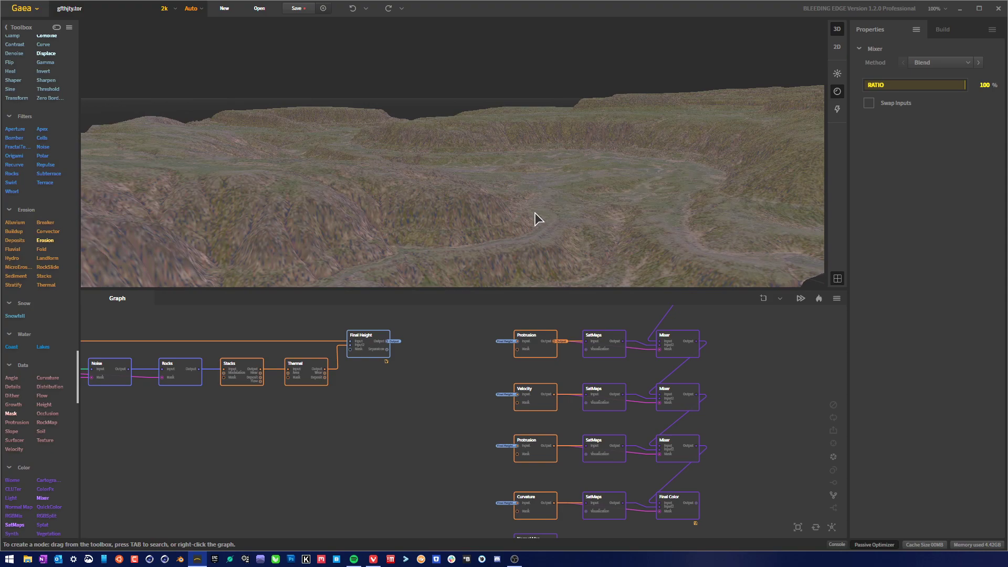
scroll(598, 203, down, 5)
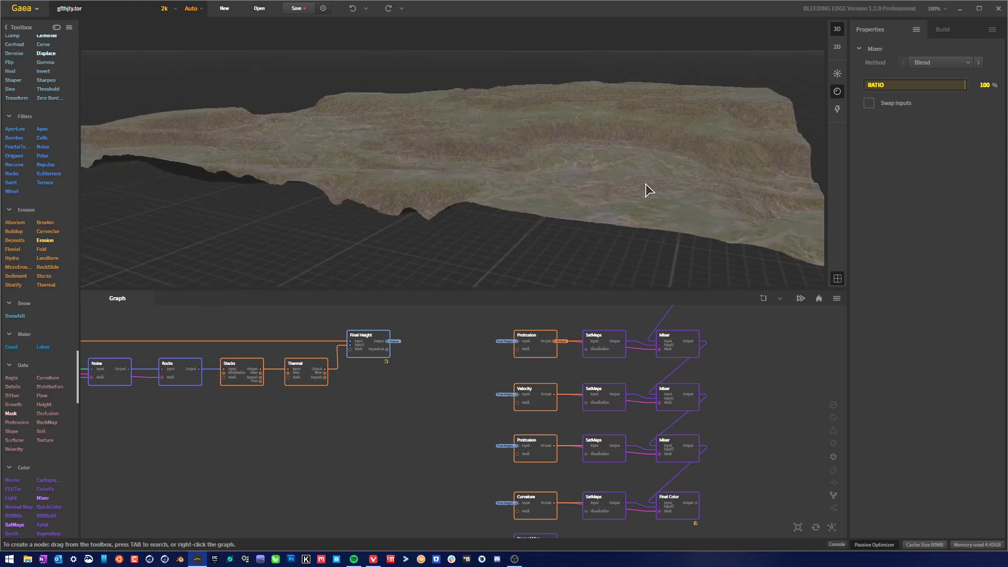
Set the build file format to TIFF (16-bit) and apply the change to all nodes.
scroll(717, 402, down, 2)
scroll(362, 420, down, 2)
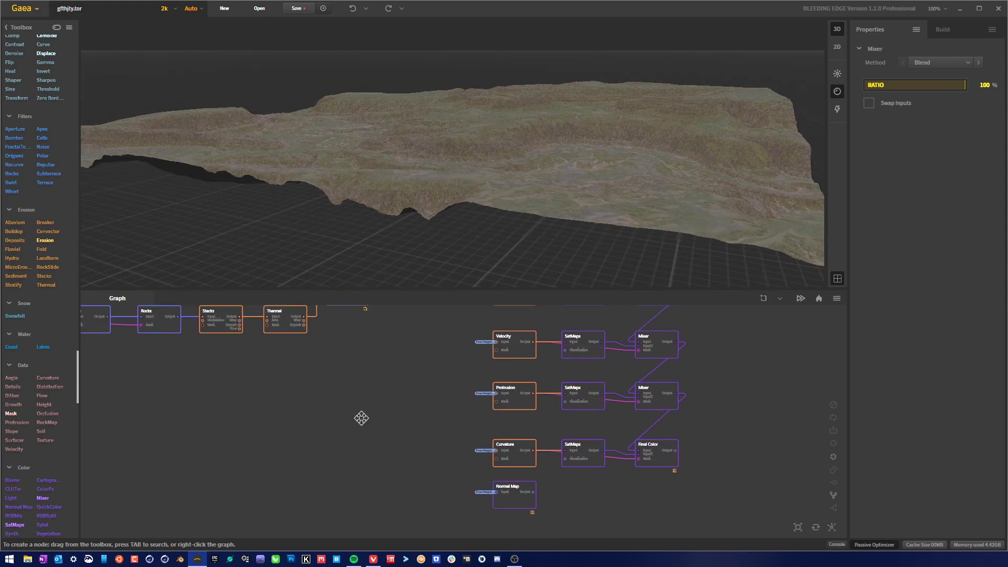
scroll(366, 424, down, 2)
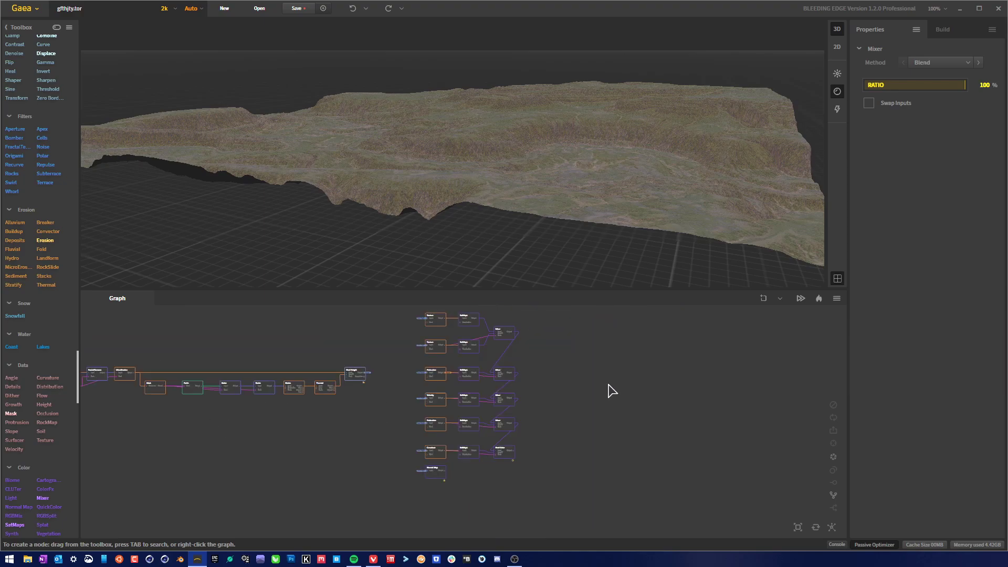
click(942, 30)
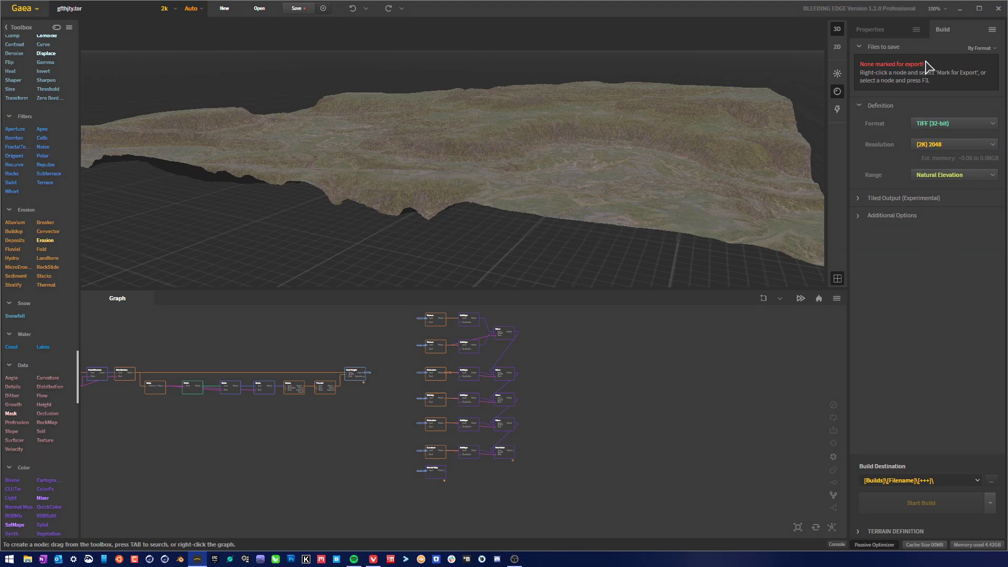
click(965, 125)
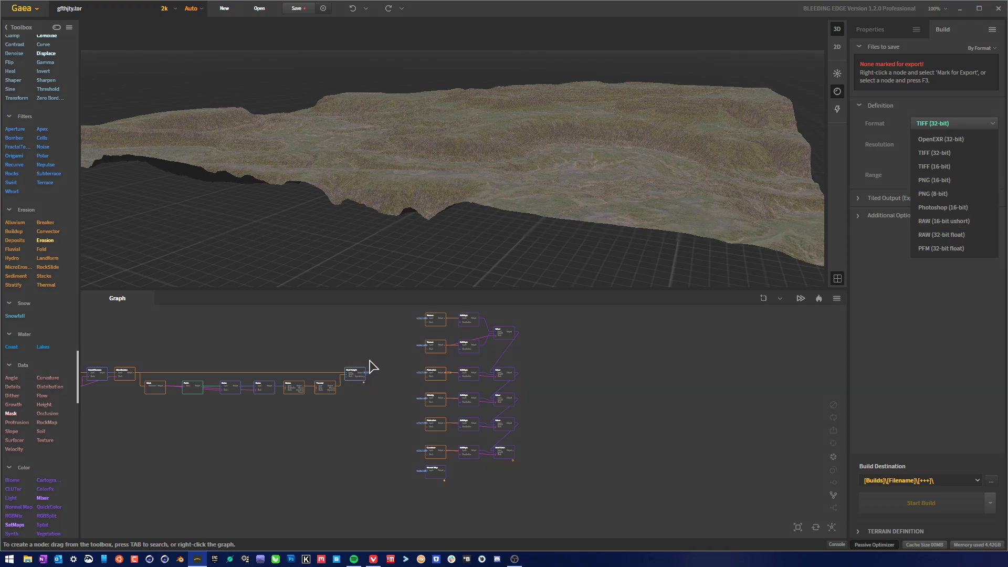
click(948, 166)
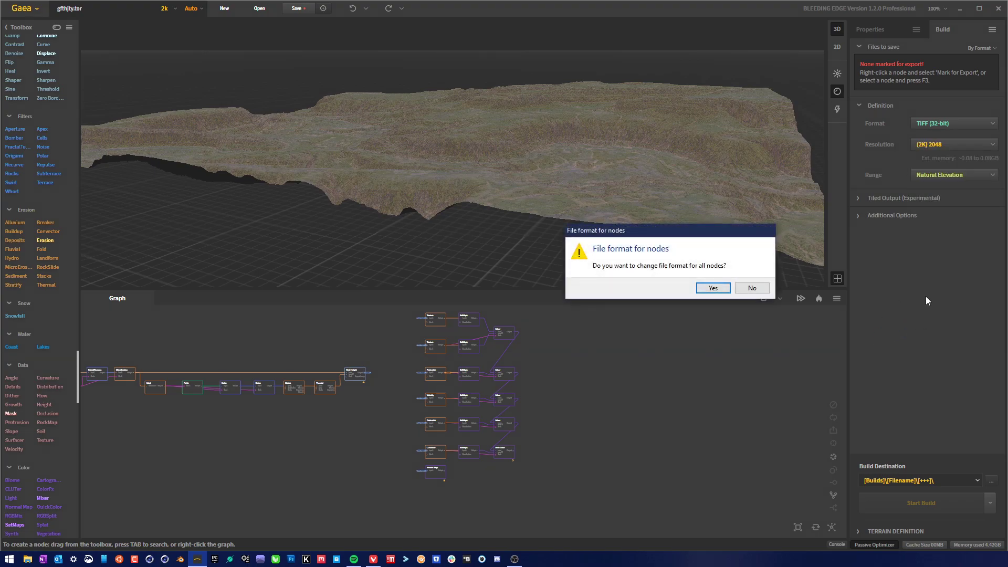
click(714, 290)
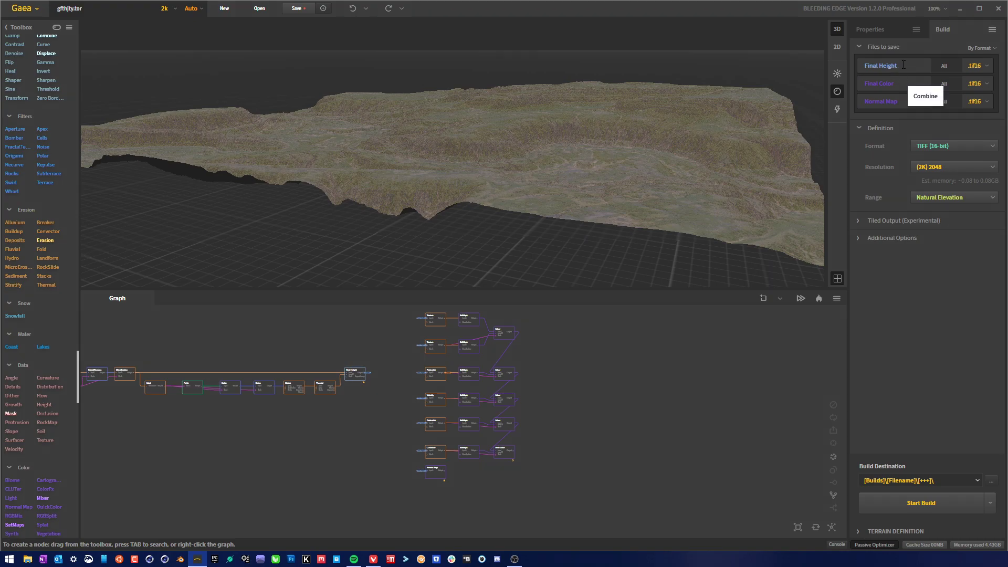
Set the individual export format of the Final Color and Normal Map files to .png8.
click(975, 85)
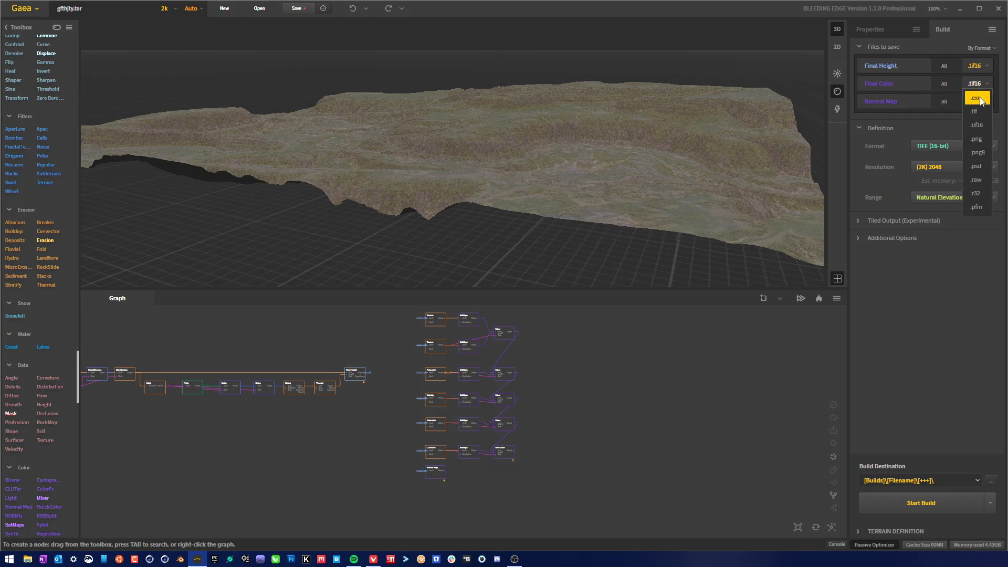
click(981, 158)
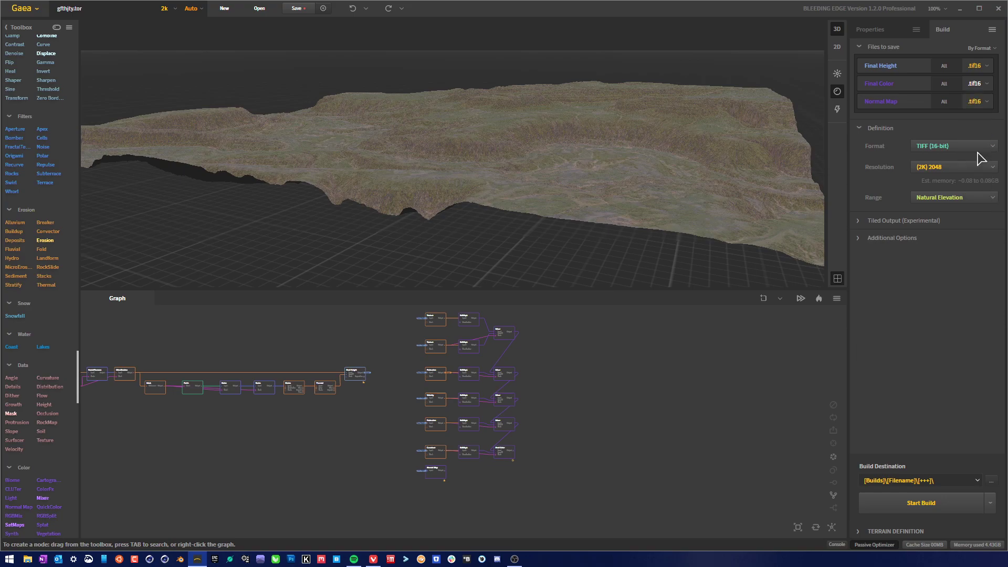
click(977, 102)
click(978, 170)
Preview the Mask node in the terrain chain and inspect its masked area on the terrain up close.
middle_drag(310, 409, 564, 420)
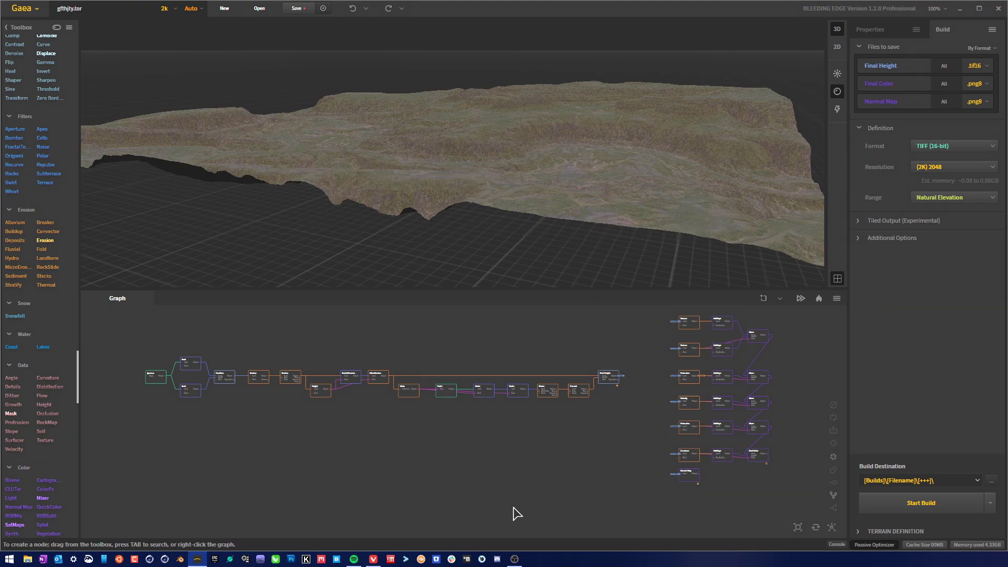
scroll(439, 440, up, 4)
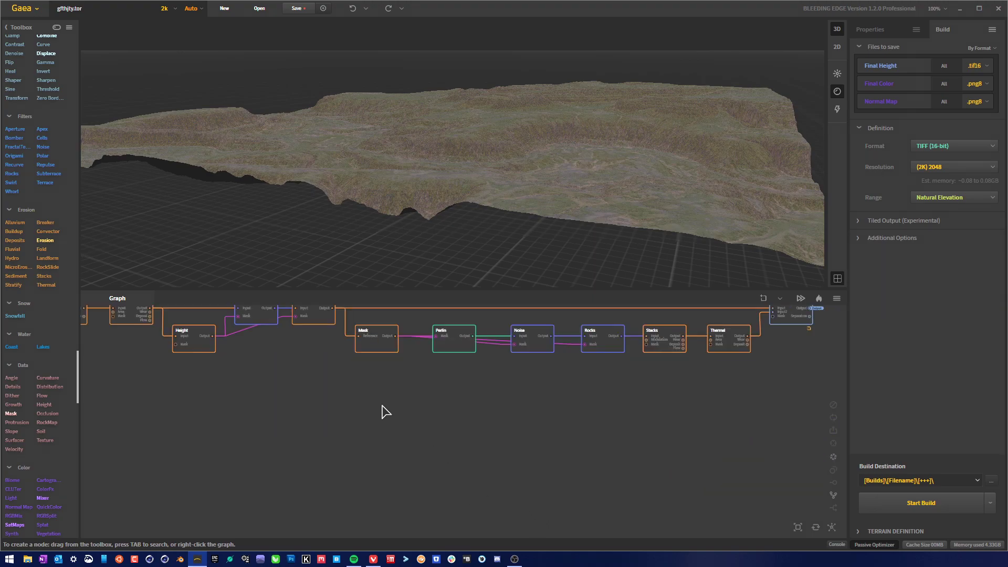
middle_drag(382, 377, 392, 439)
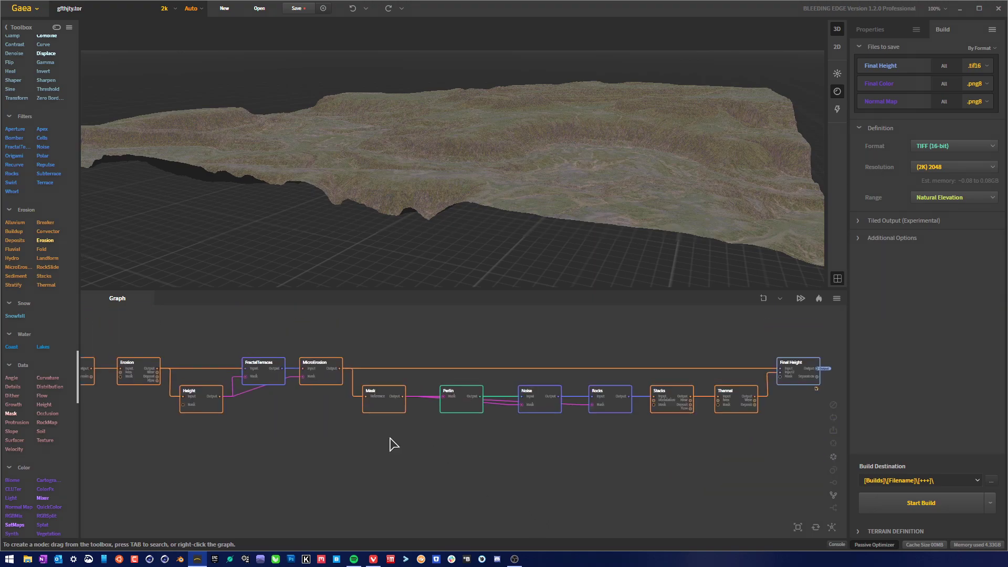
click(387, 411)
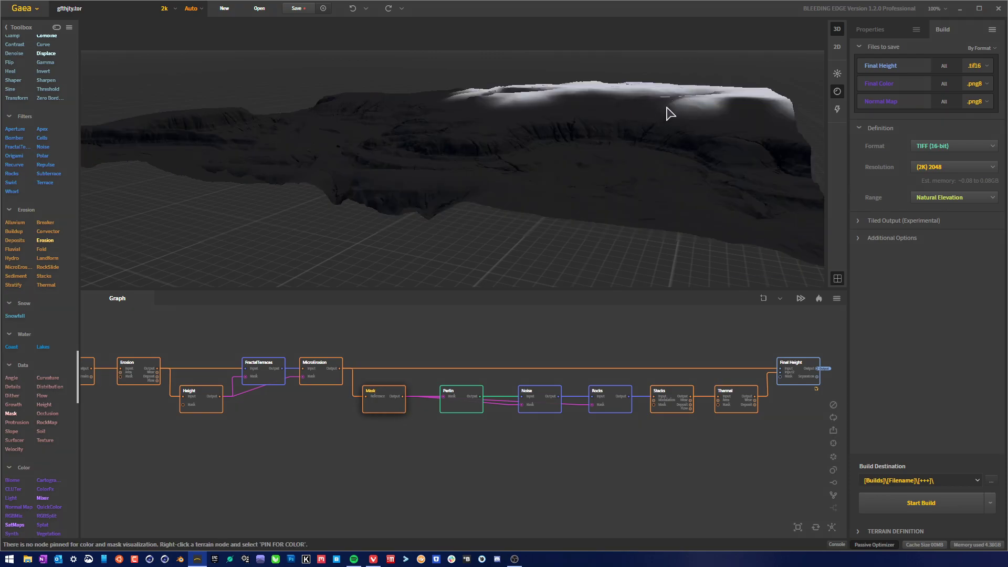
mouse_move(668, 117)
mouse_down()
mouse_move(677, 66)
mouse_move(666, 105)
mouse_move(560, 83)
mouse_up()
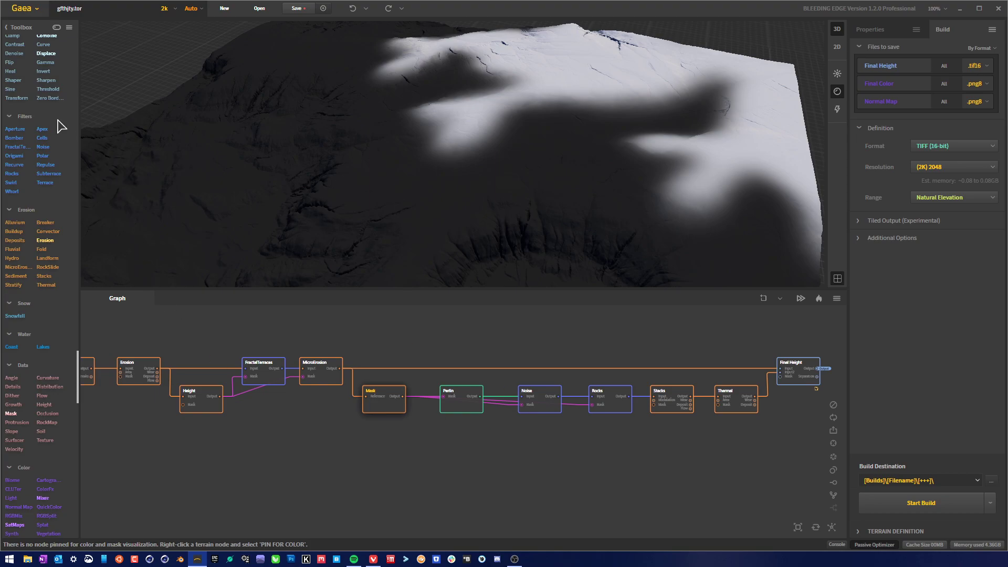
Review the toolbox's node categories and survey the whole graph, from the terrain chain to the SatMaps, Mixer and Normal Map nodes.
scroll(42, 189, up, 6)
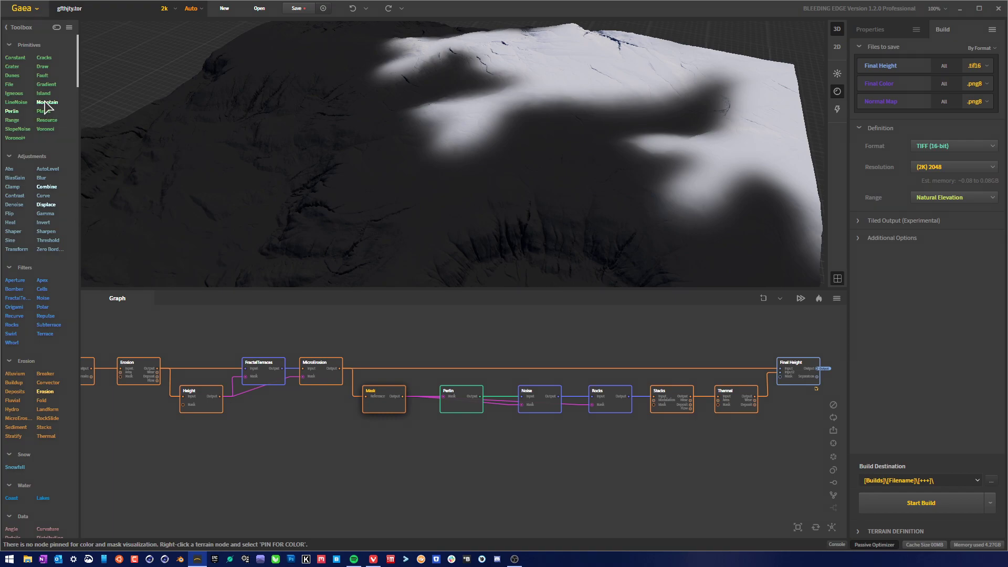
mouse_move(47, 106)
drag(348, 483, 728, 383)
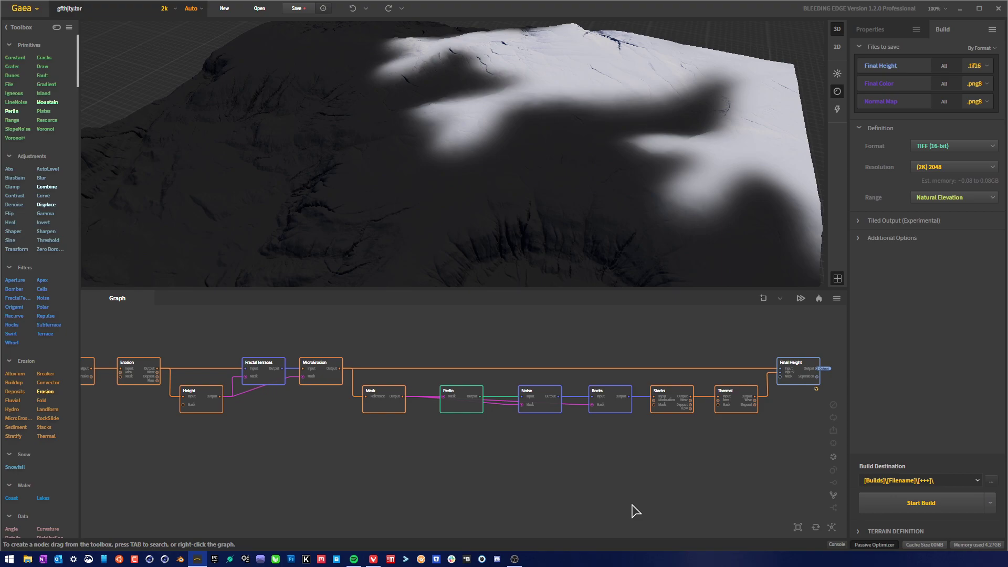
middle_drag(690, 470, 387, 427)
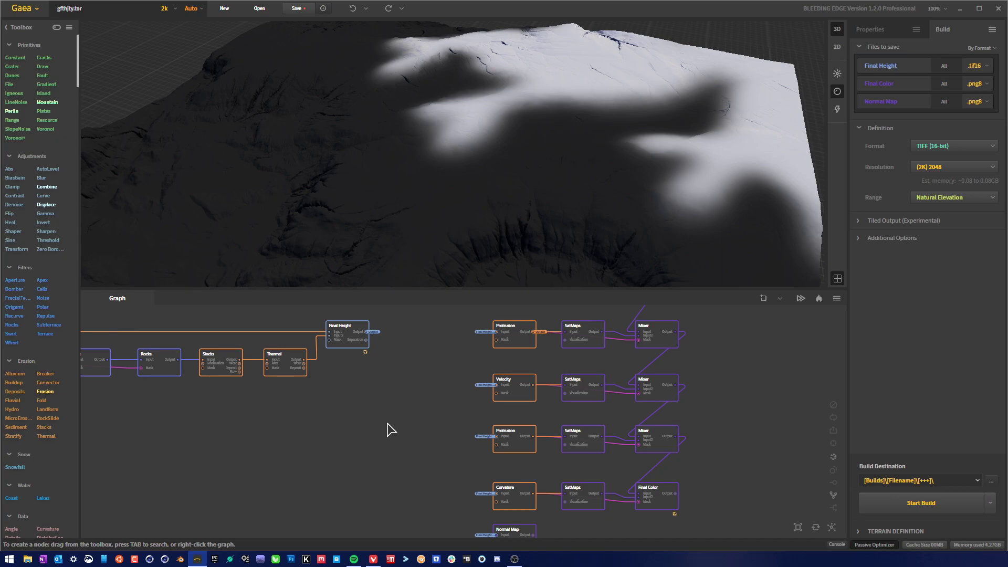
scroll(371, 423, down, 2)
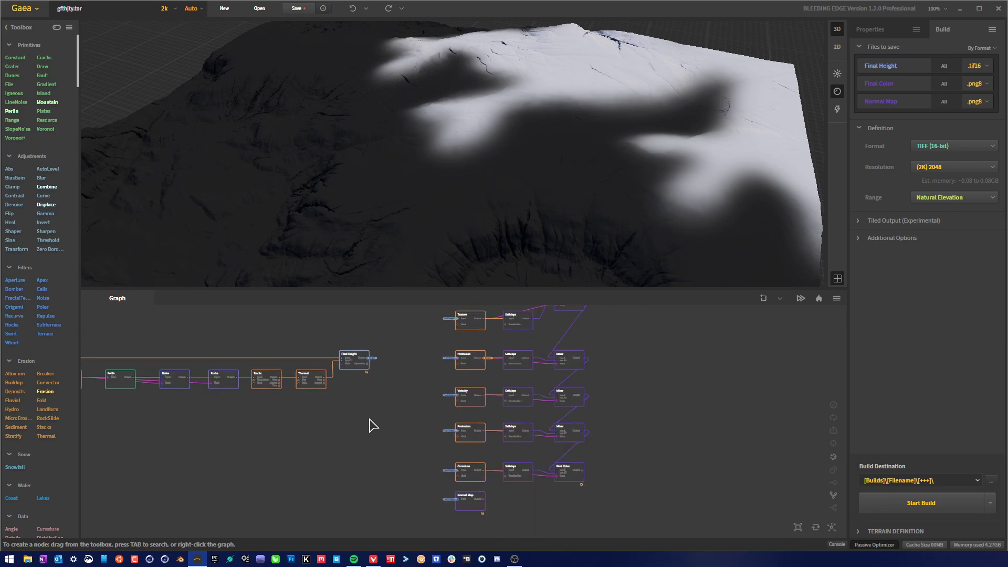
scroll(400, 425, down, 2)
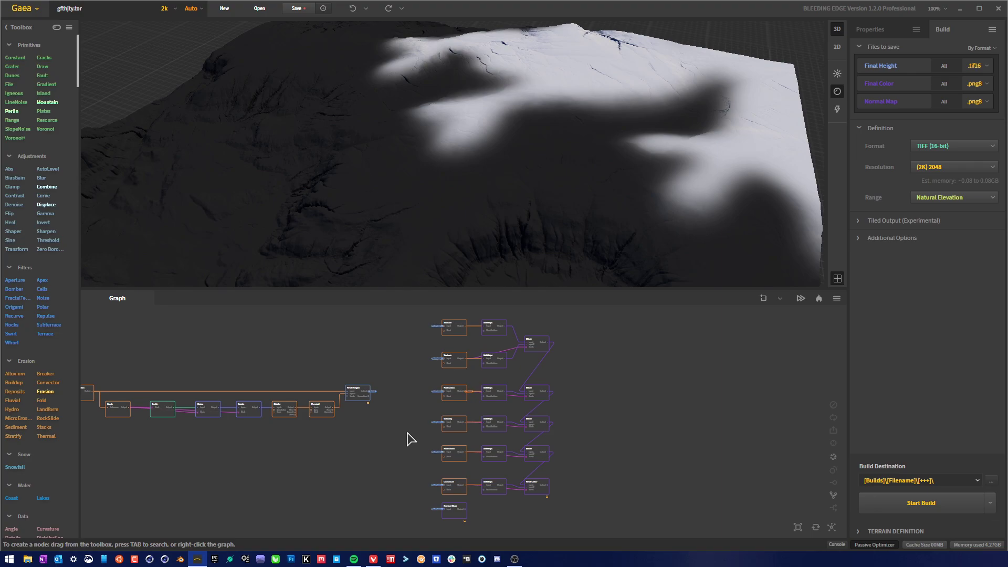
middle_drag(279, 461, 540, 459)
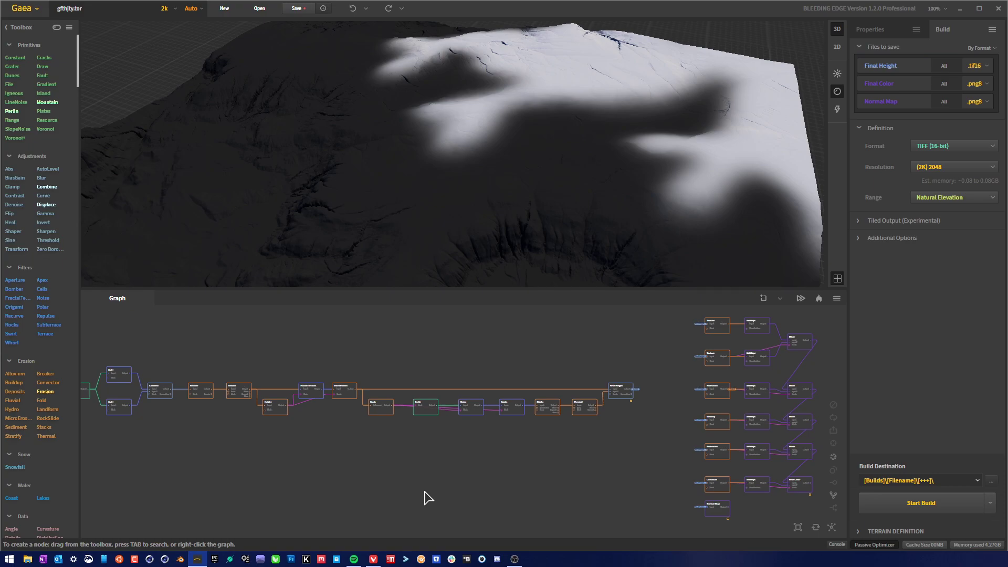
Set the build resolution to (4K) 4096.
scroll(674, 449, up, 2)
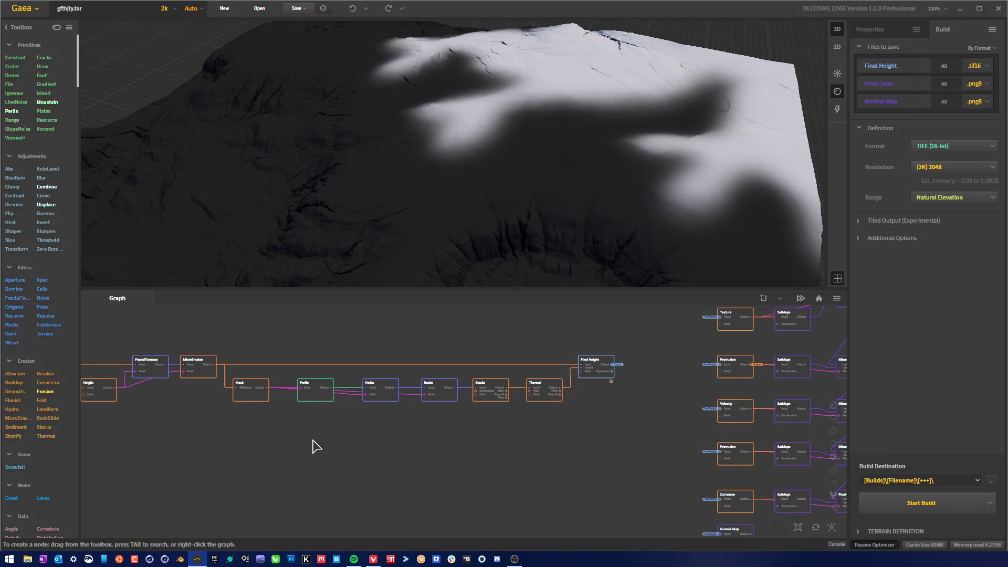
drag(288, 426, 344, 438)
middle_drag(686, 418, 499, 426)
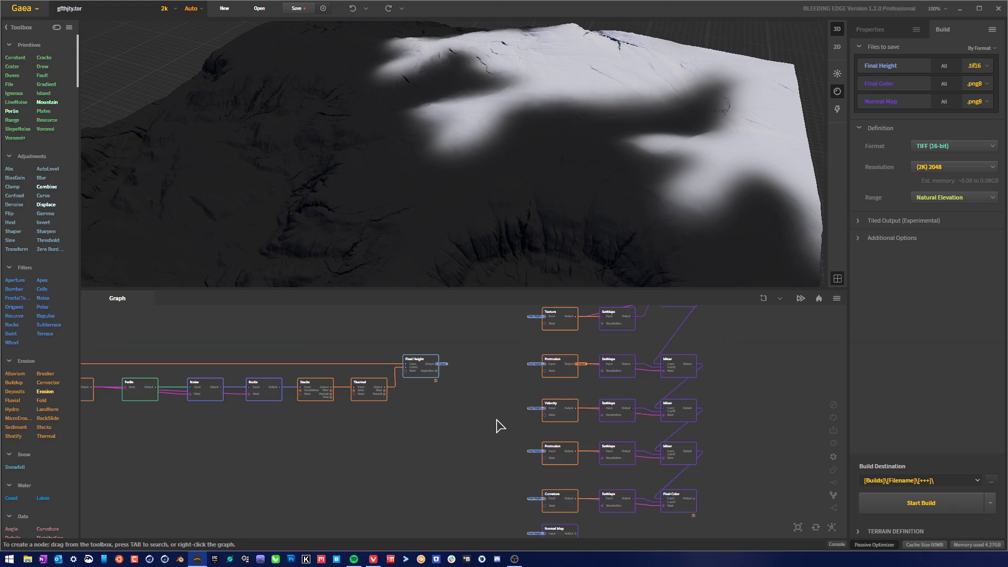
scroll(663, 416, down, 3)
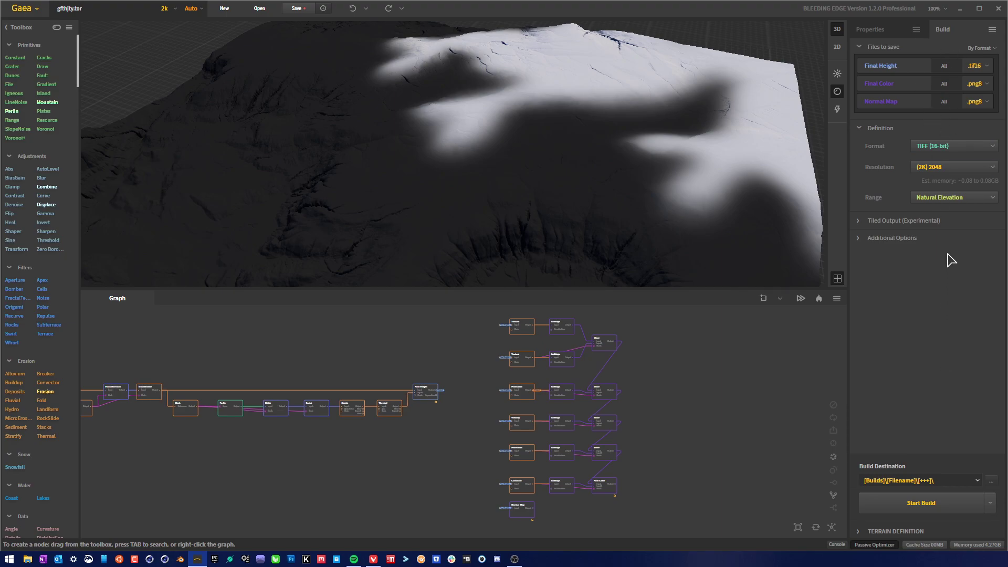
click(935, 168)
click(943, 210)
Examine the tiled output settings and the additional build options, including the available resample sizes.
click(889, 221)
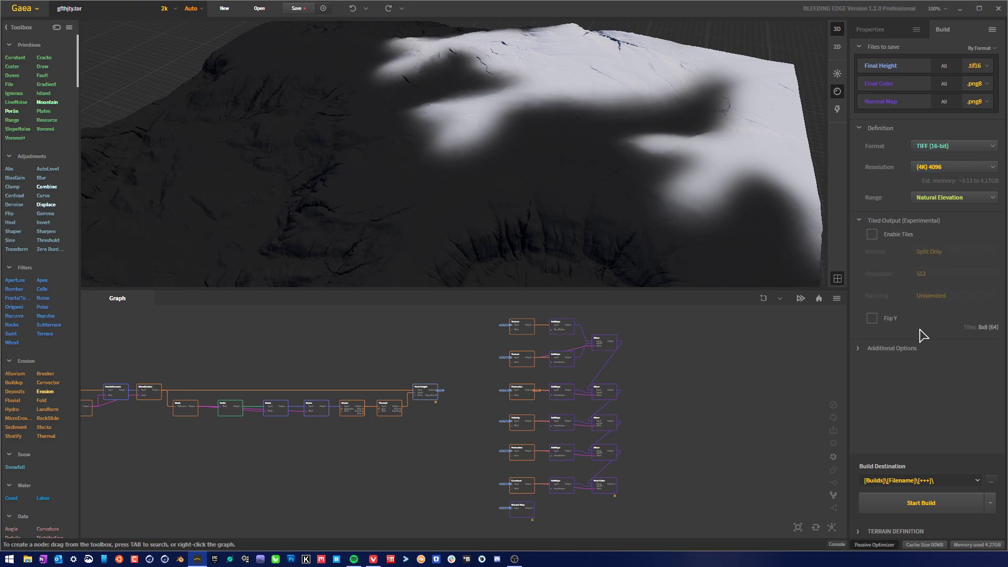
click(887, 221)
click(894, 244)
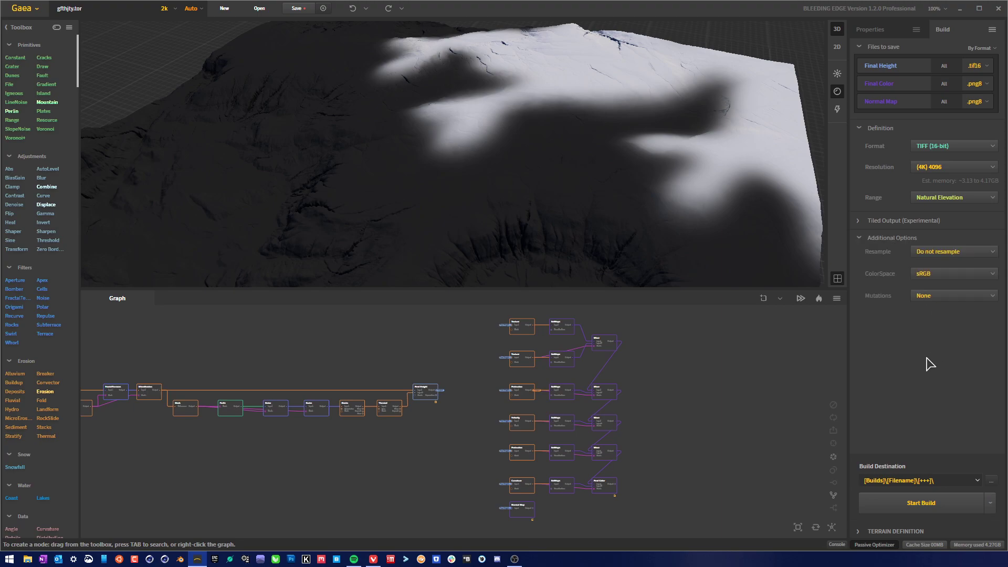
click(960, 253)
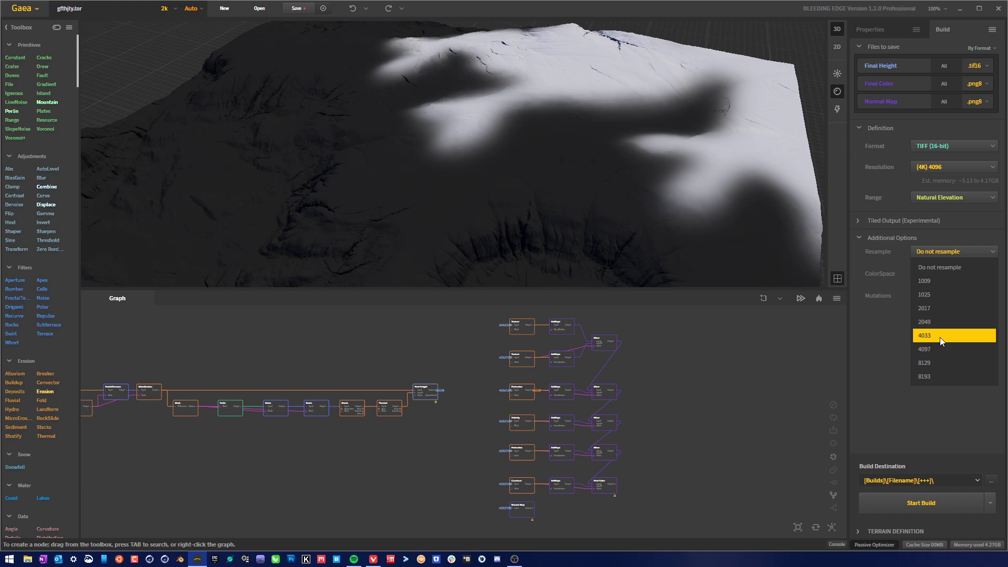
click(922, 400)
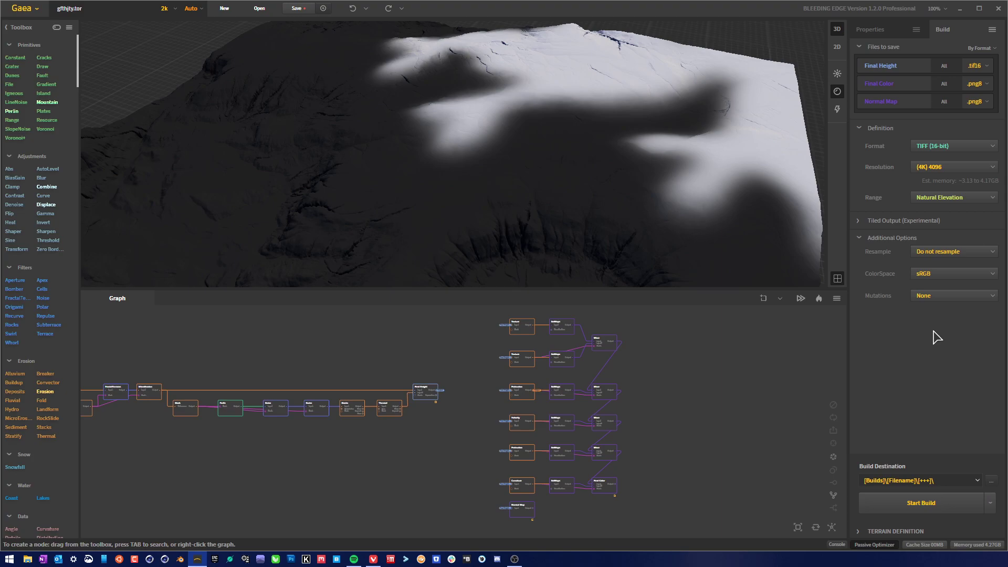
click(859, 239)
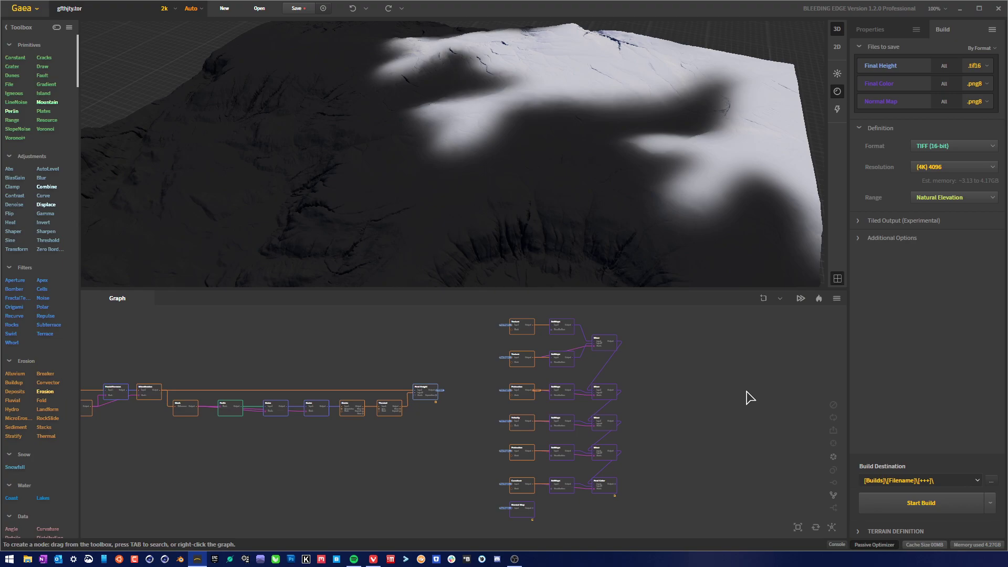
Set the build destination to a newly created folder on the Desktop and start the build.
right_click(746, 397)
click(728, 414)
click(991, 481)
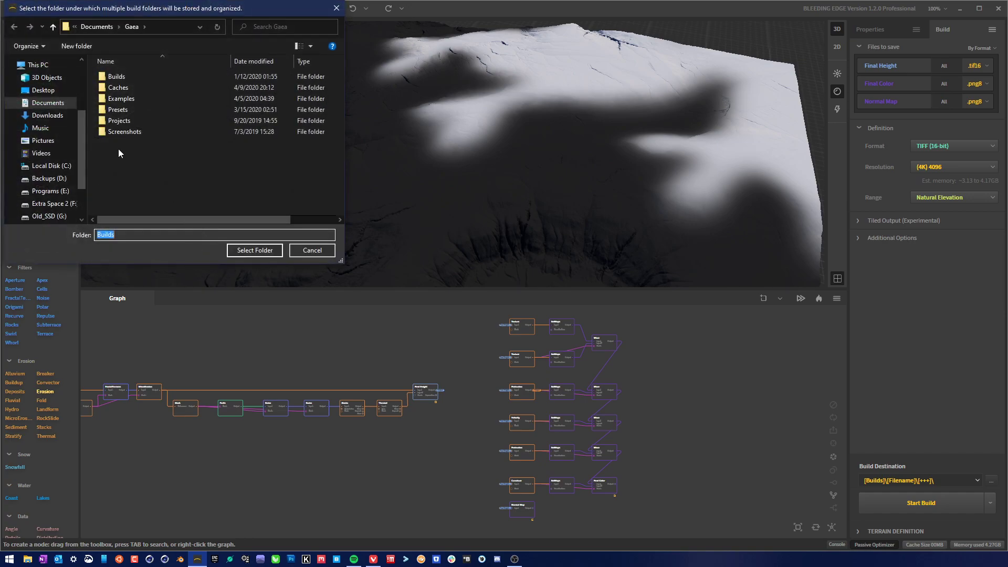
click(43, 89)
right_click(162, 179)
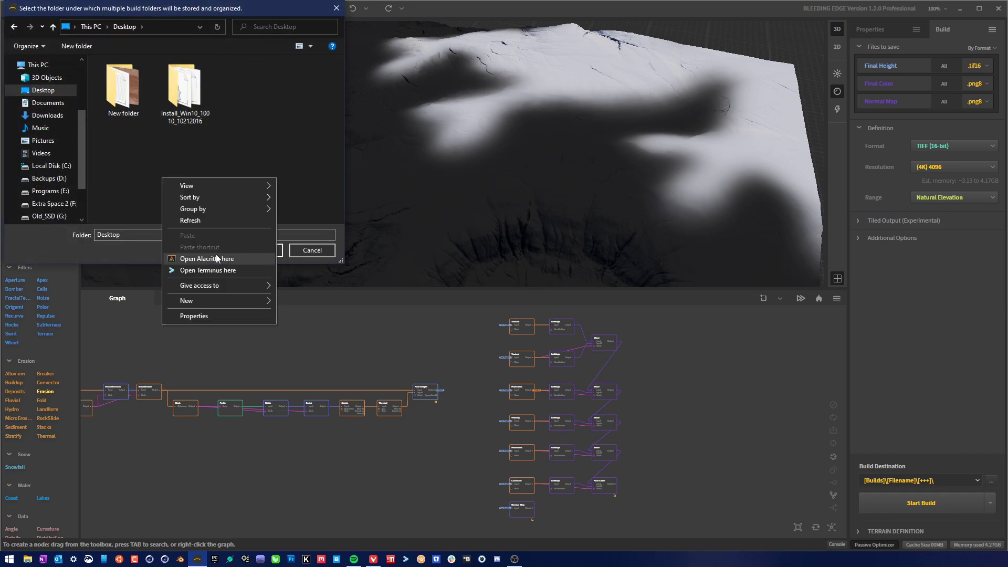
mouse_move(220, 298)
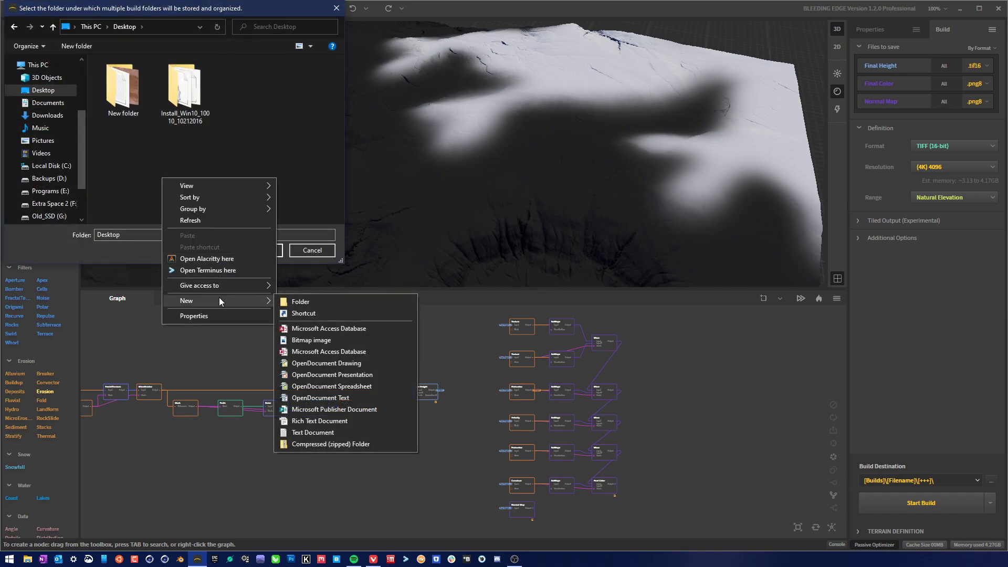
click(326, 303)
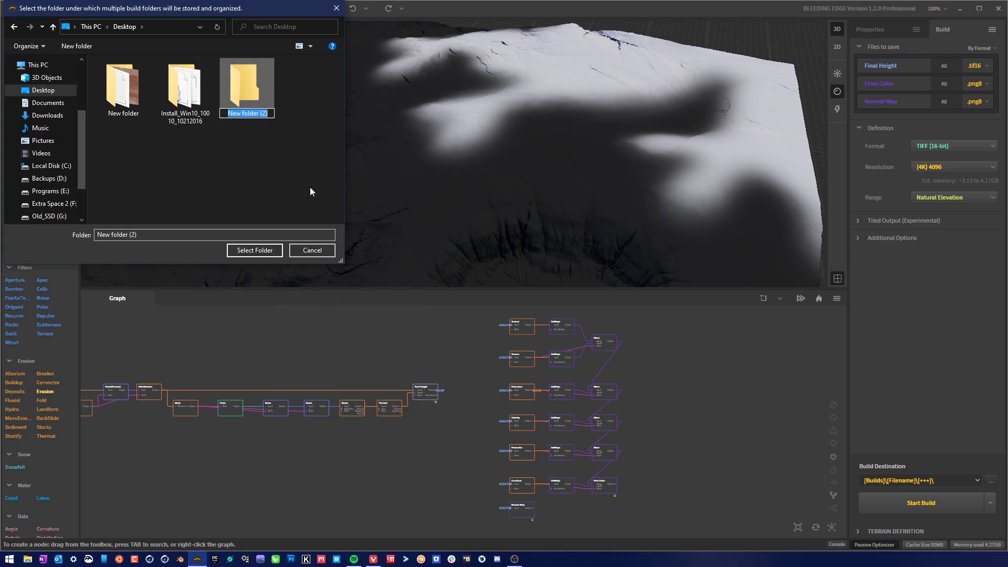
click(271, 108)
click(256, 251)
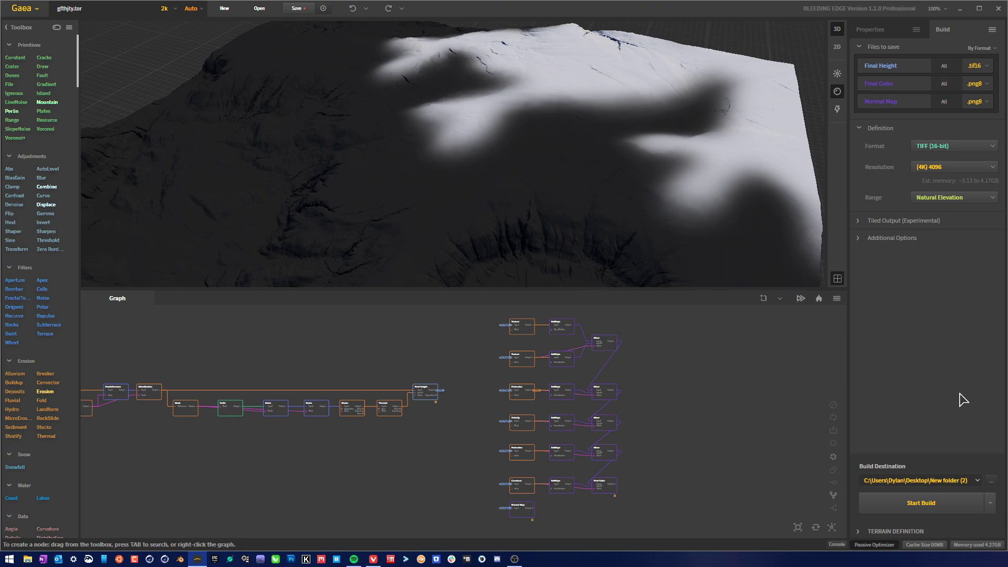
click(947, 512)
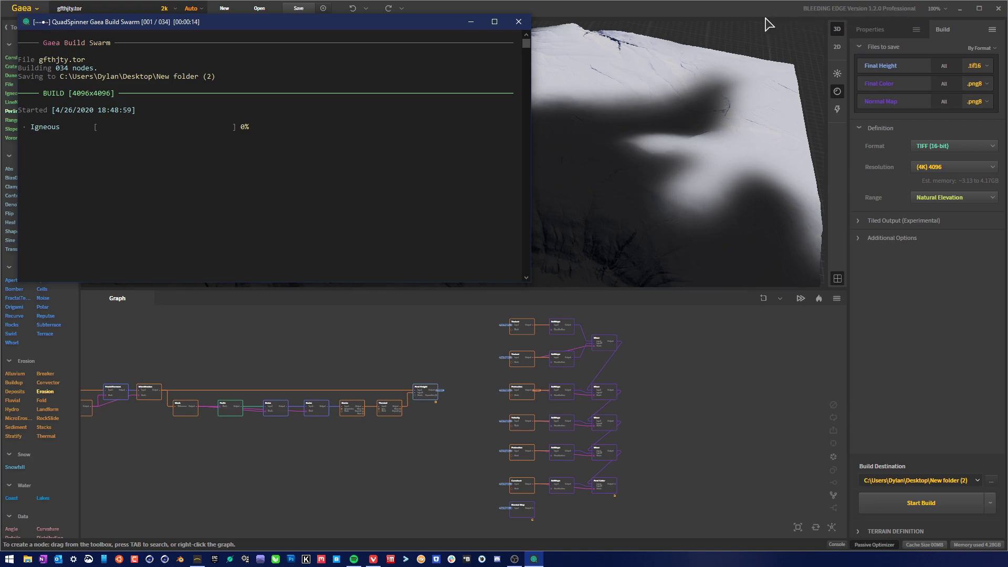
Switch from the build settings to the node properties and select the Final Height node.
click(900, 35)
click(916, 30)
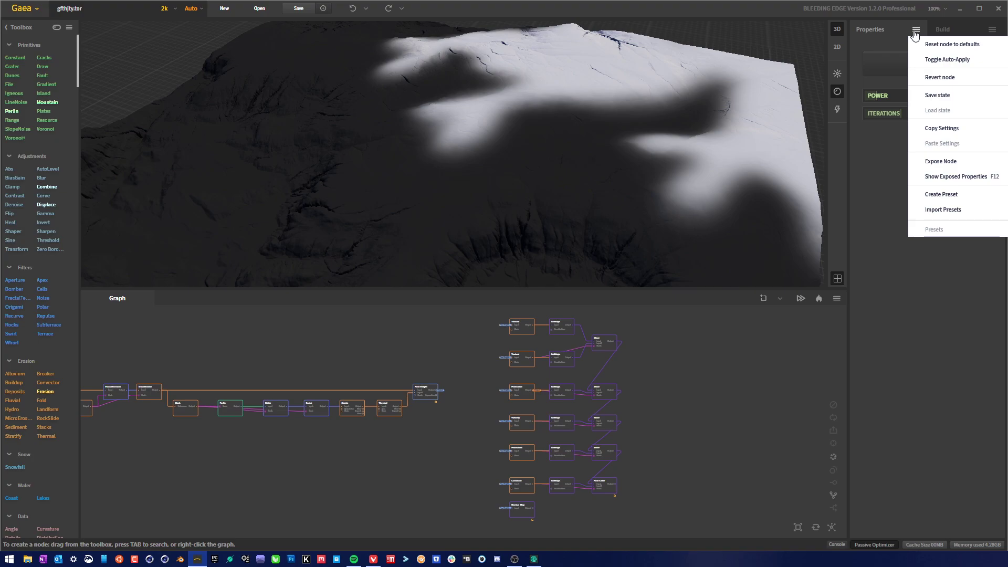
click(915, 31)
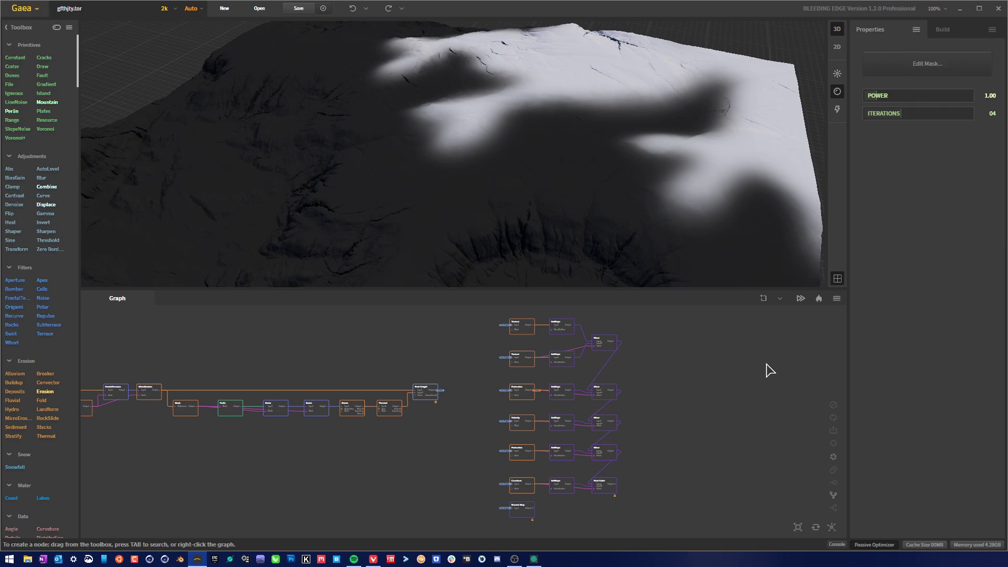
click(438, 449)
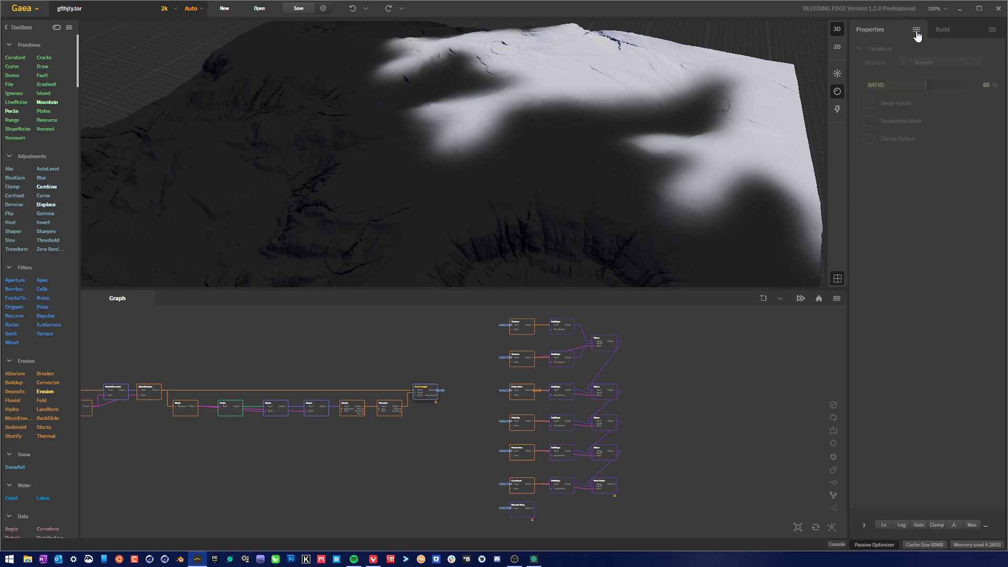
Examine the Final Height node's property commands and presets, the build commands and the node's post-processing modifiers.
click(915, 30)
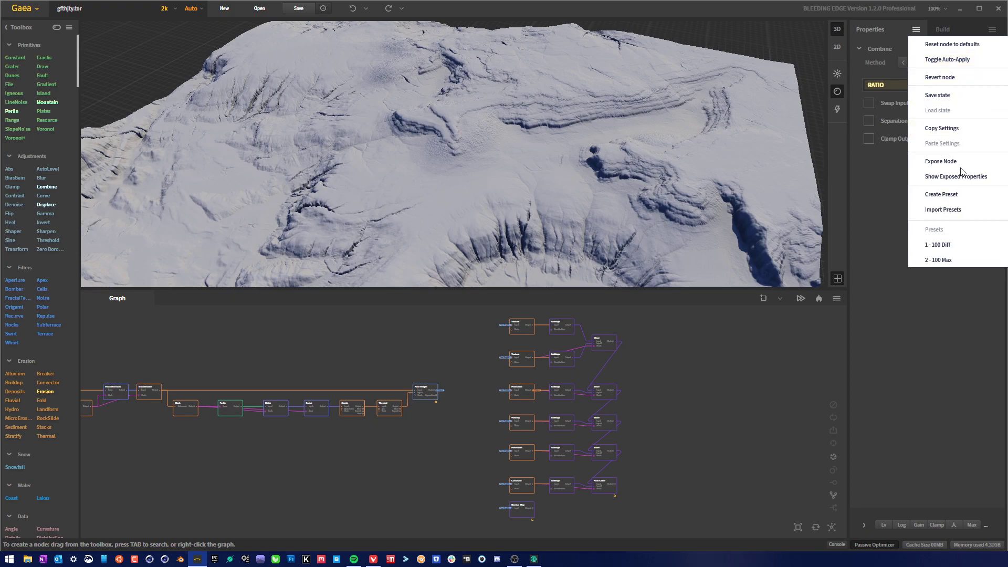
click(940, 260)
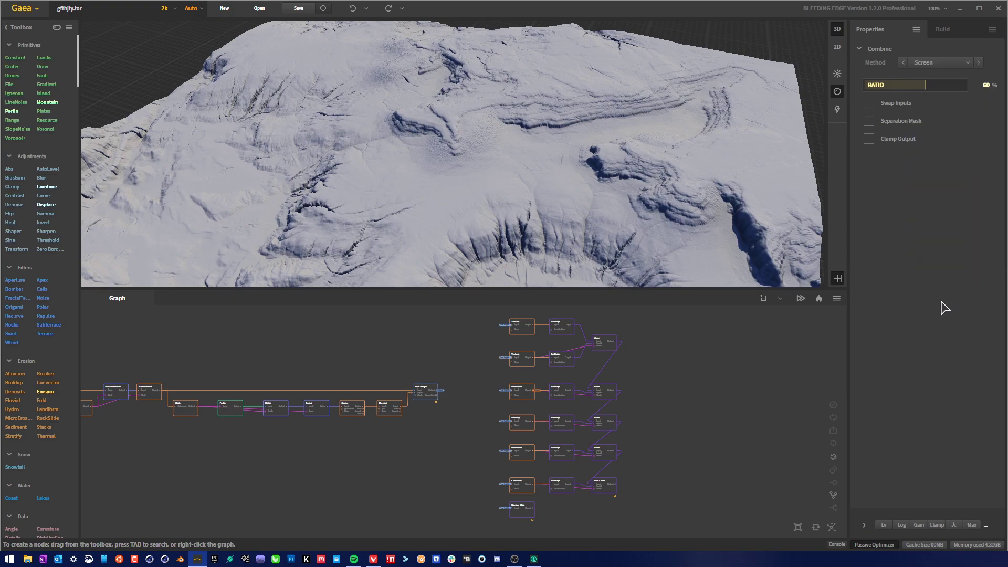
click(991, 29)
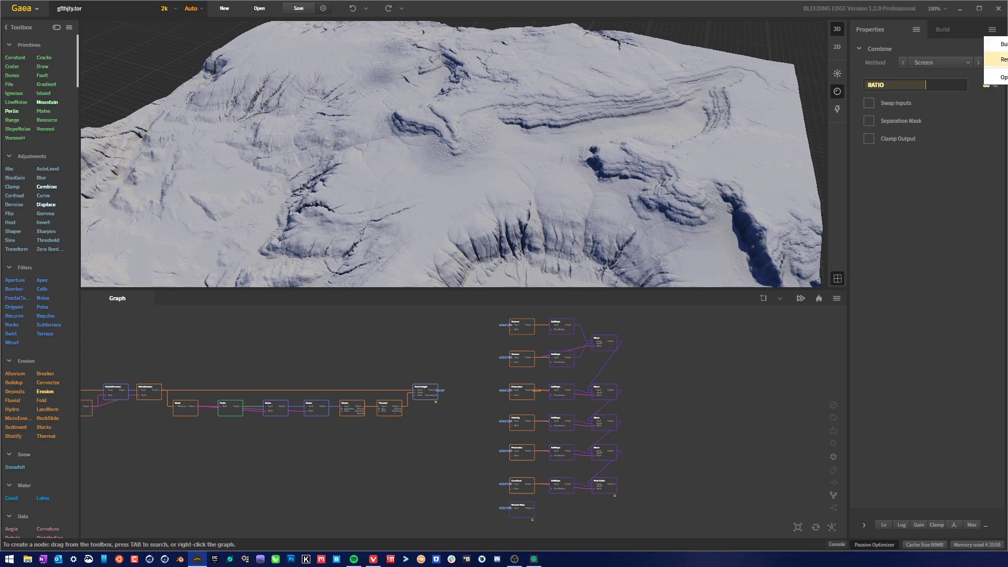
click(925, 244)
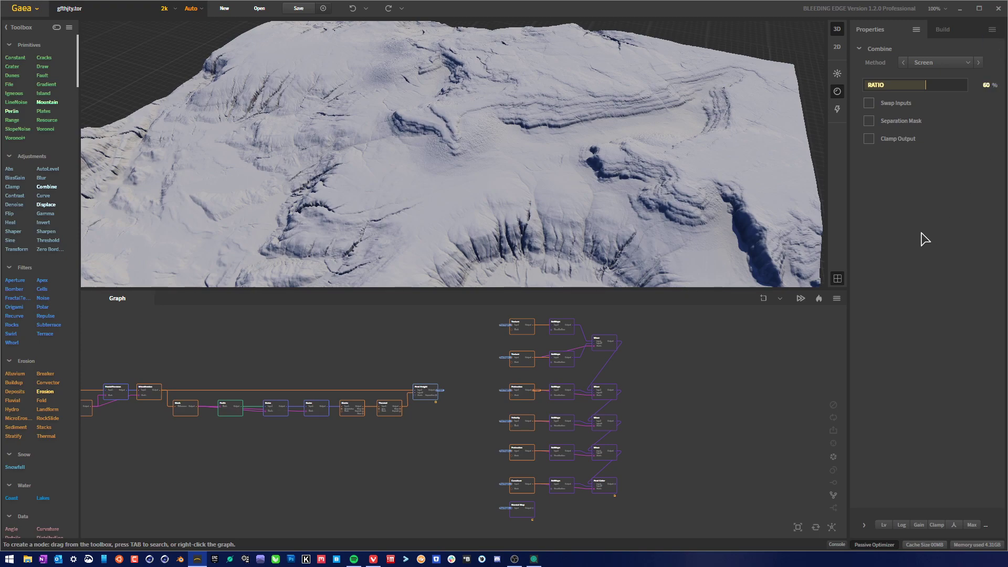
click(985, 525)
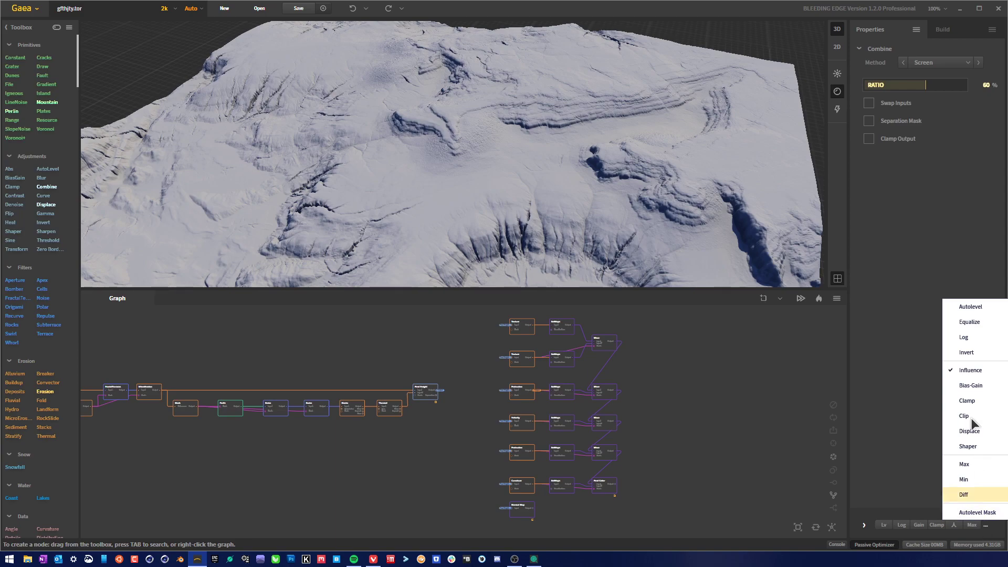
click(927, 240)
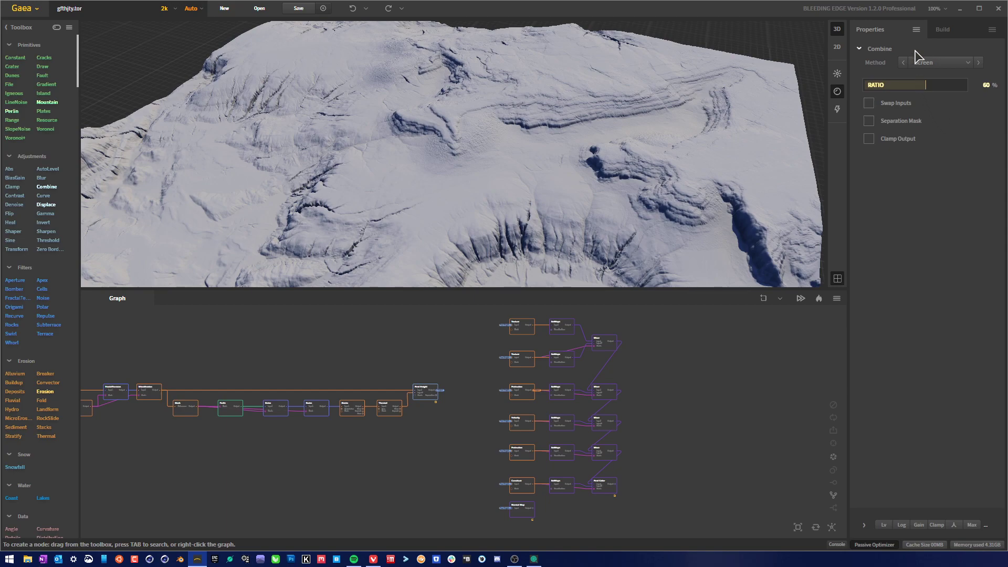
click(918, 30)
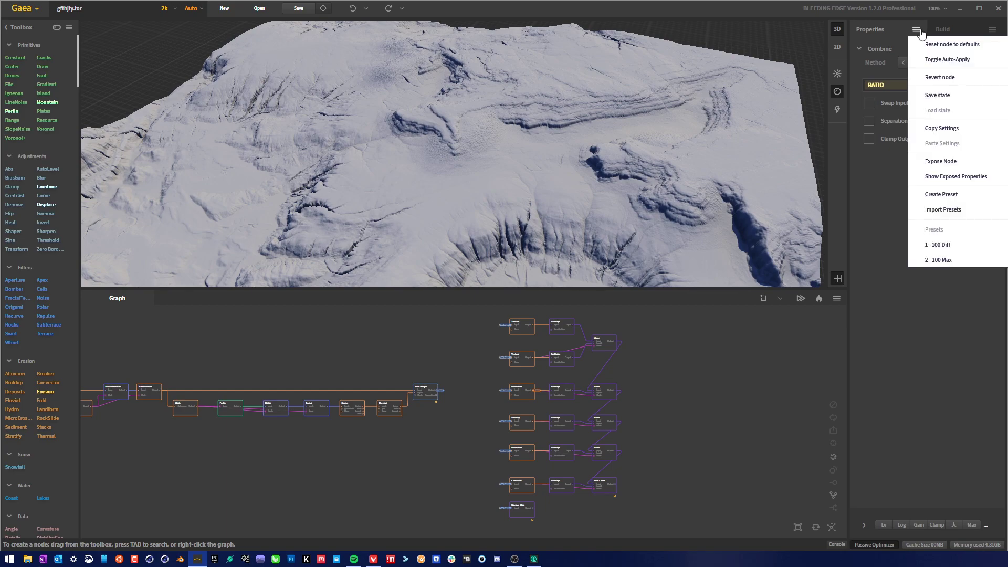
click(918, 30)
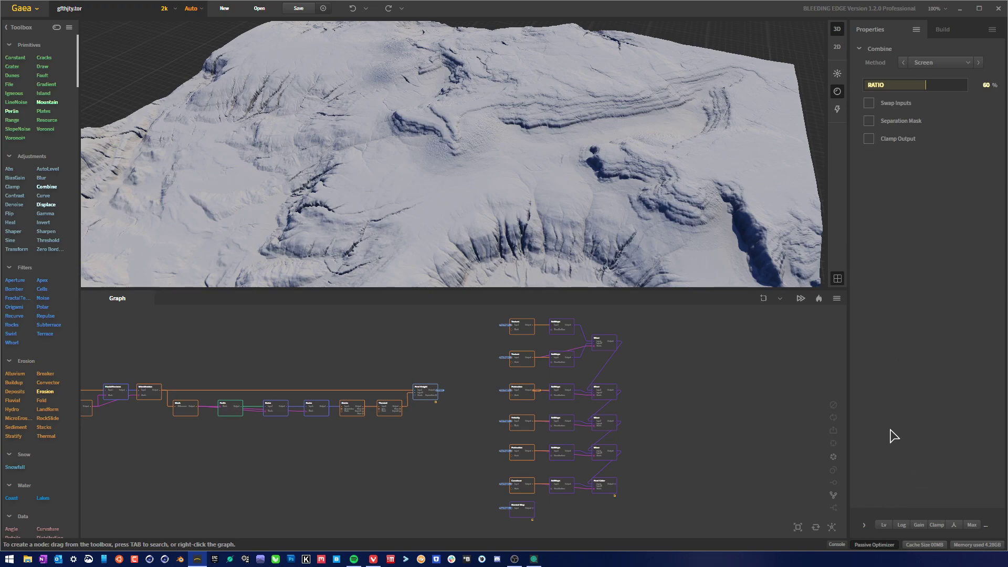
Look through the toolbox and graph display options and collapse the toolbox.
click(69, 28)
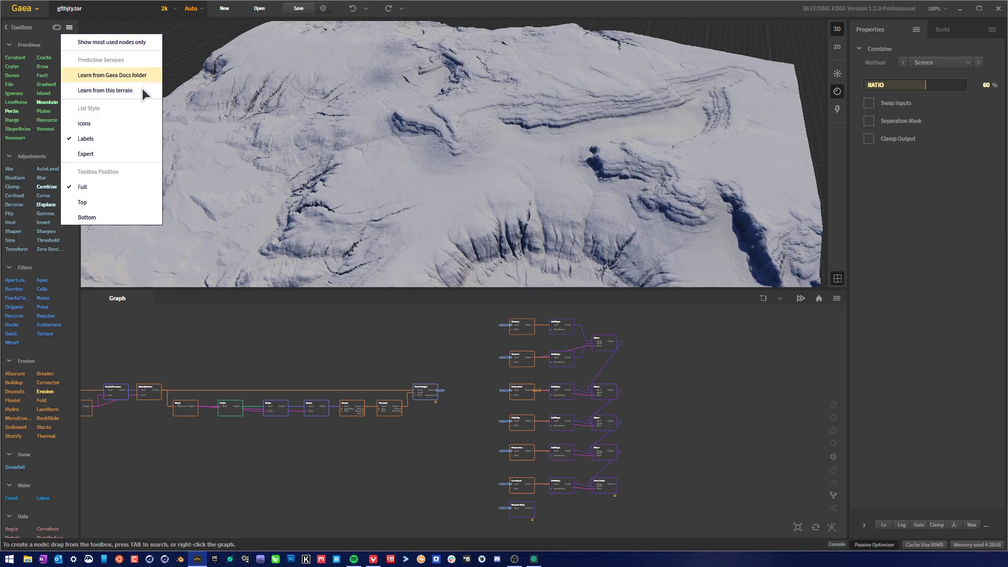
click(27, 31)
click(20, 31)
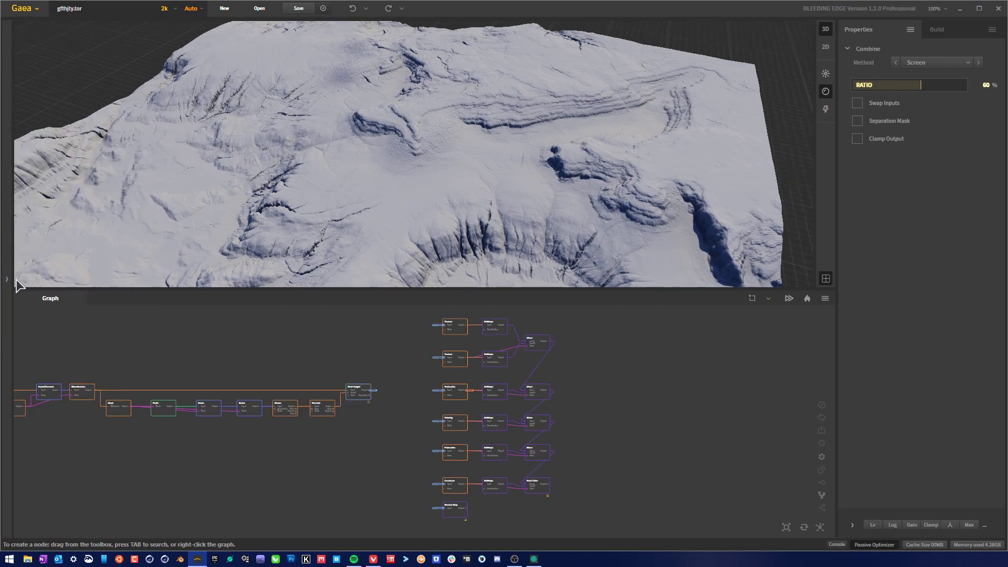
click(824, 299)
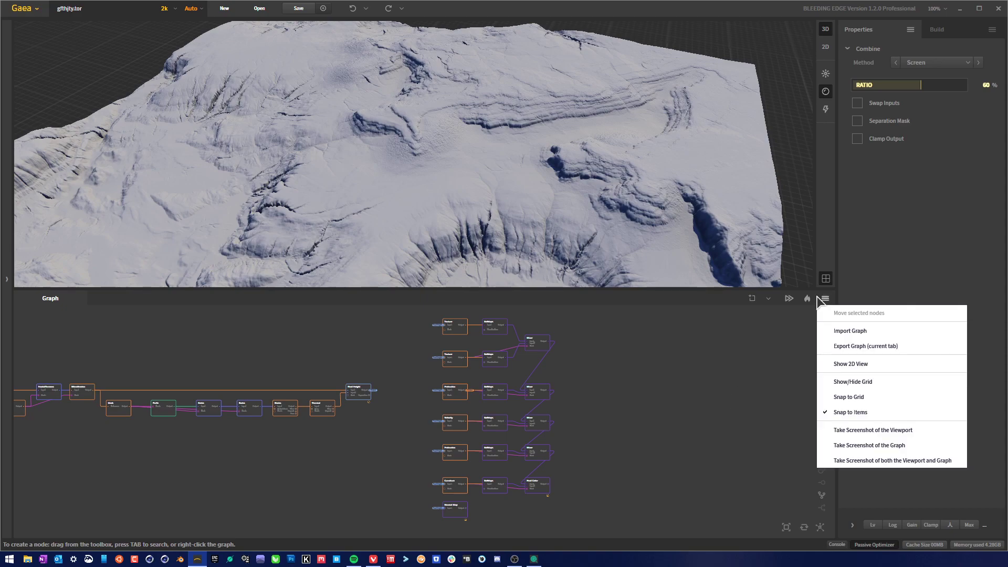
click(818, 299)
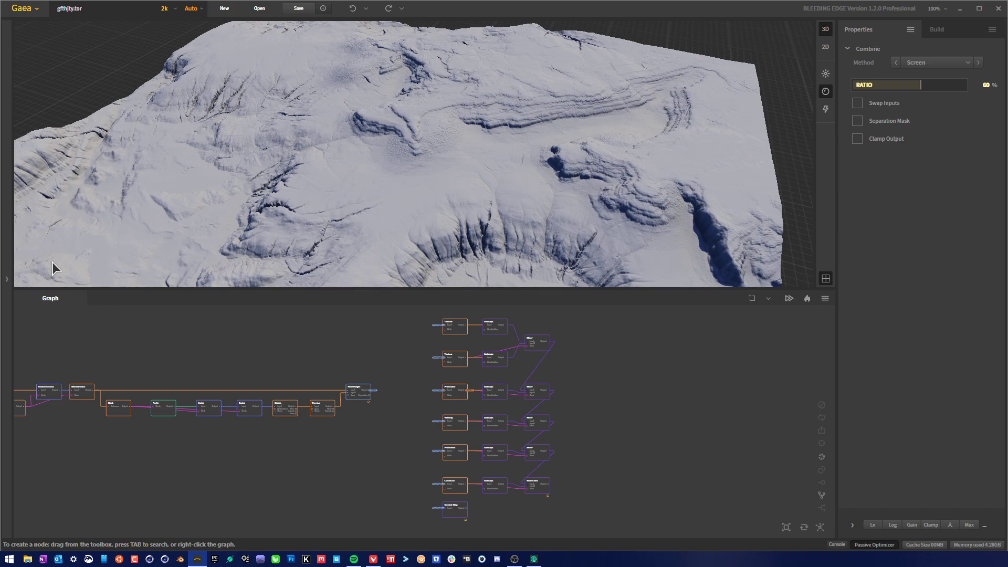
Choose to continue after the crash recovery prompt and check the build progress in the Gaea Build Swarm window.
click(31, 15)
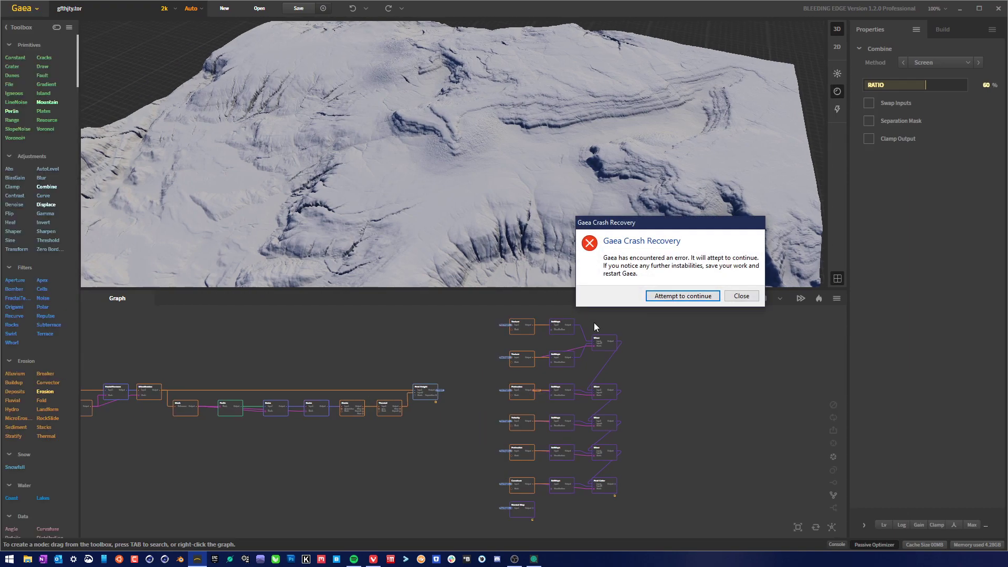
click(691, 296)
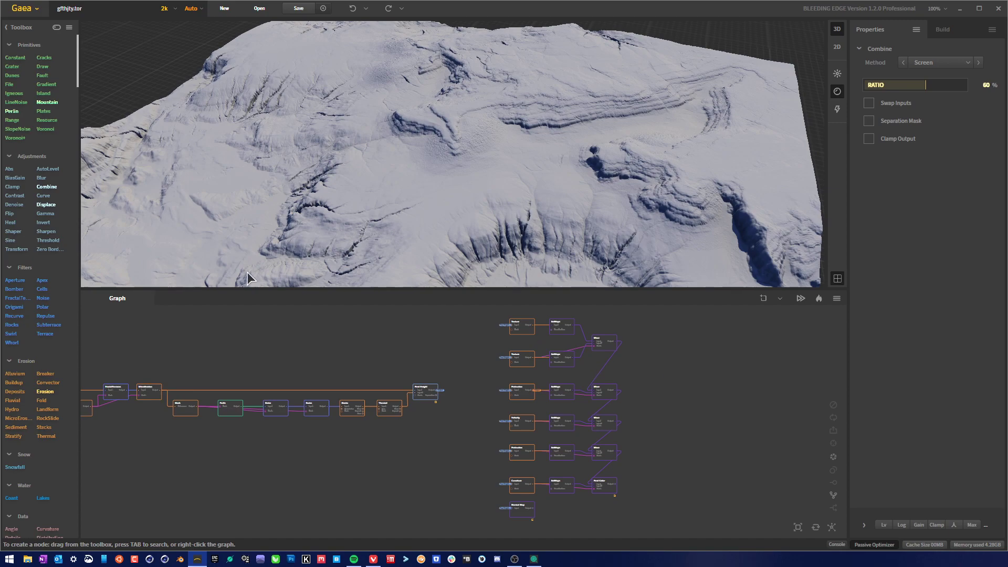
middle_drag(439, 430, 496, 426)
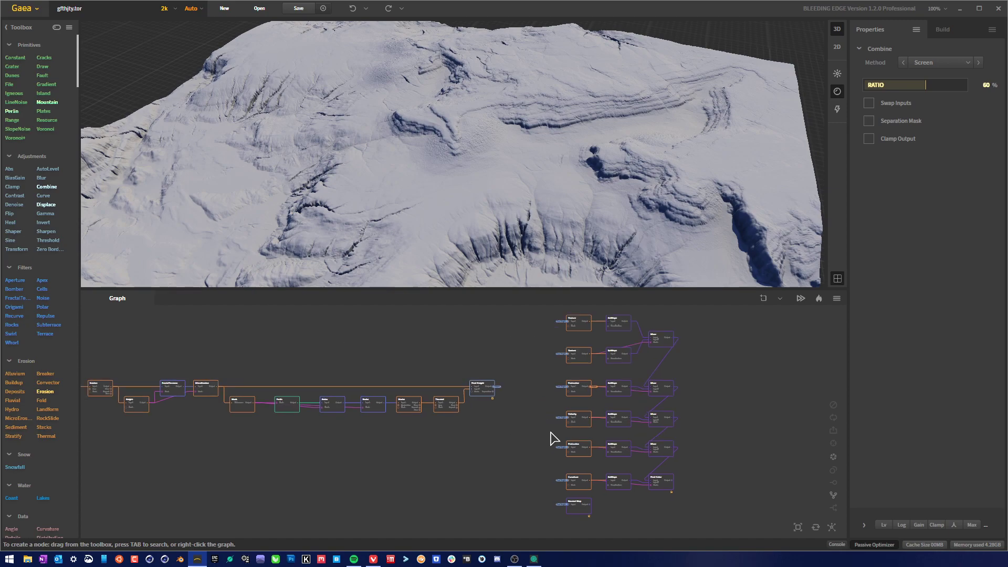
middle_drag(554, 438, 693, 437)
click(534, 559)
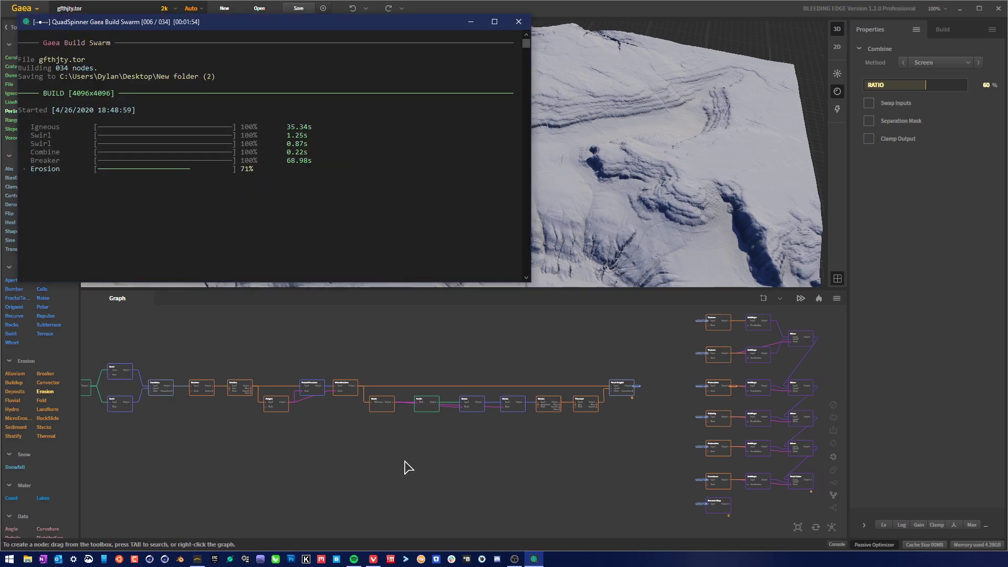
click(461, 466)
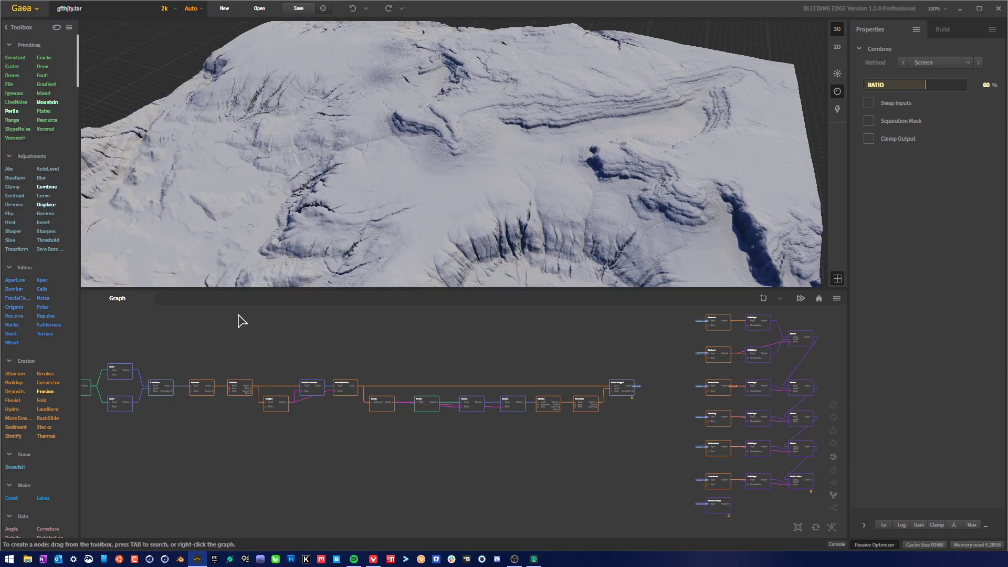
Examine the application preferences for workspace, navigation, viewport and paths, and close them without changes.
click(24, 8)
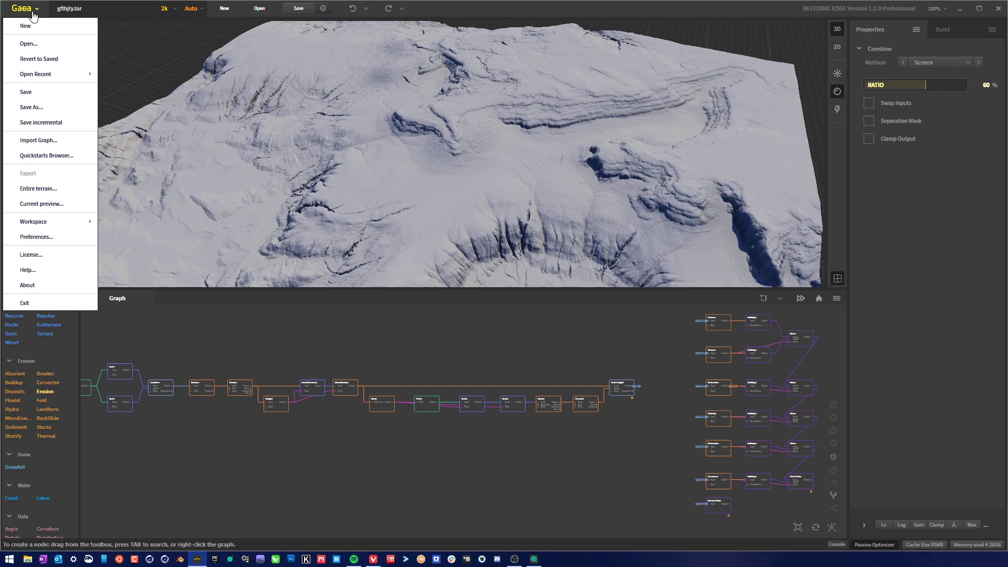
mouse_move(69, 225)
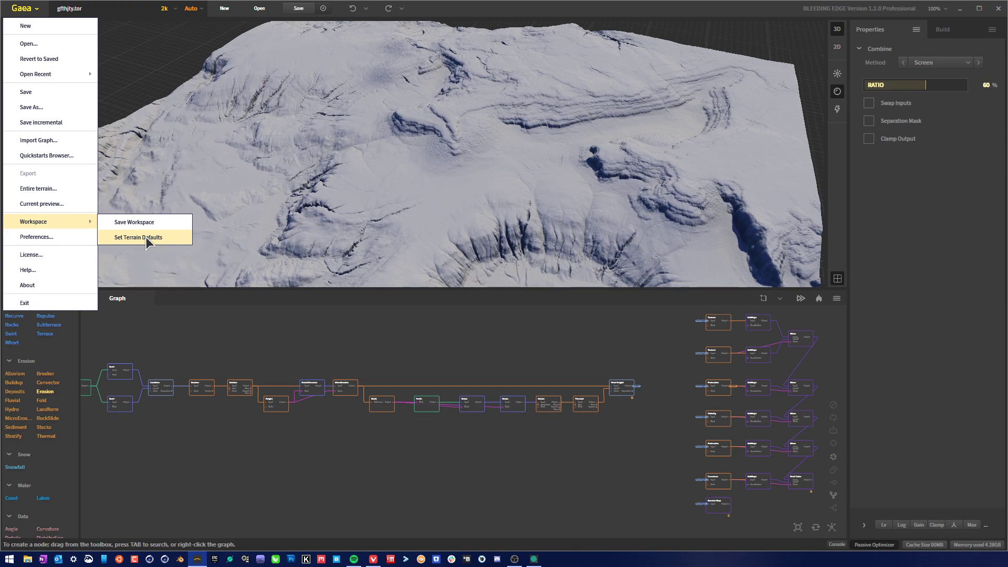
click(62, 236)
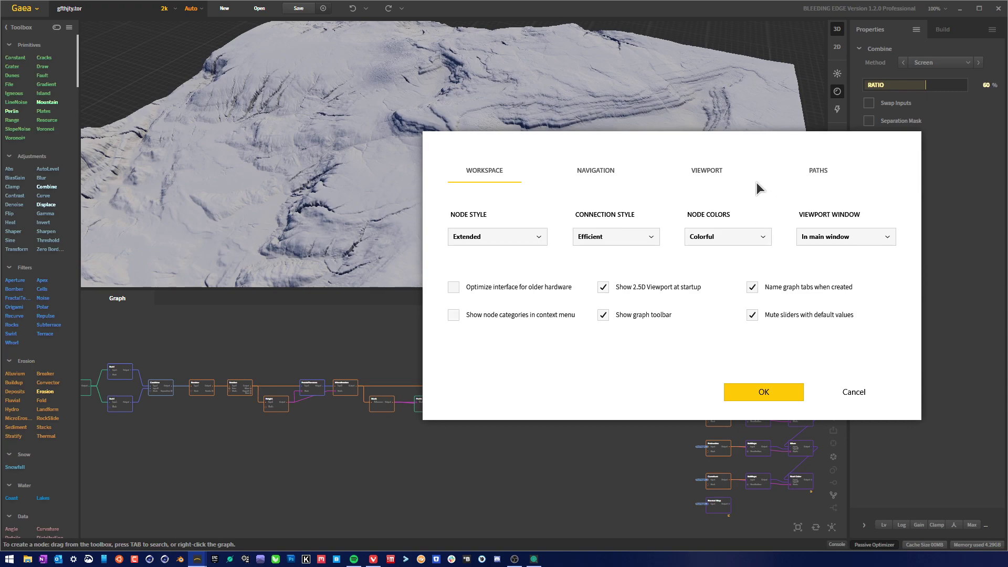
click(612, 169)
click(711, 173)
click(811, 171)
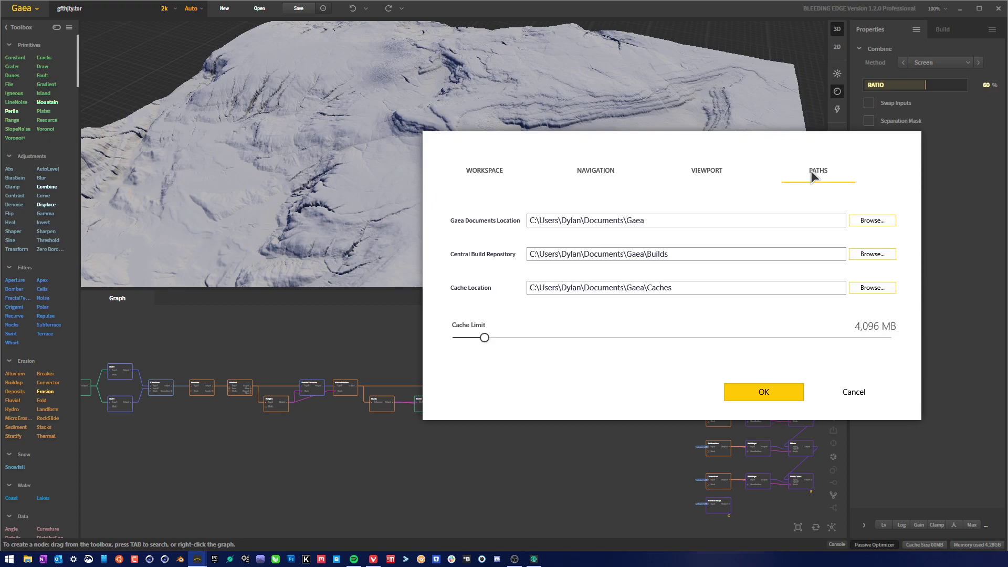
click(853, 392)
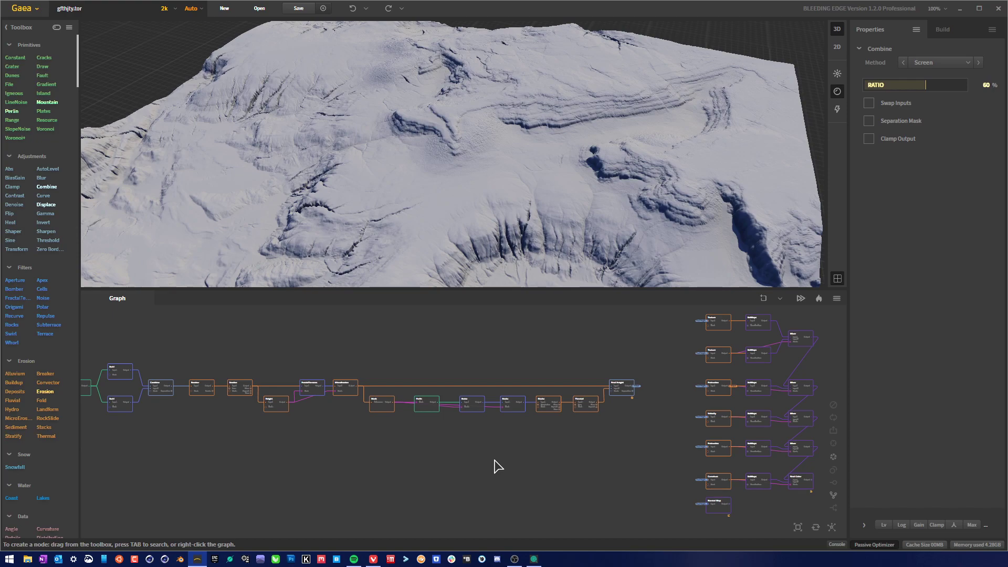
Bring up the Gaea Build Swarm window, move it toward the middle of the screen and check the build progress.
click(533, 559)
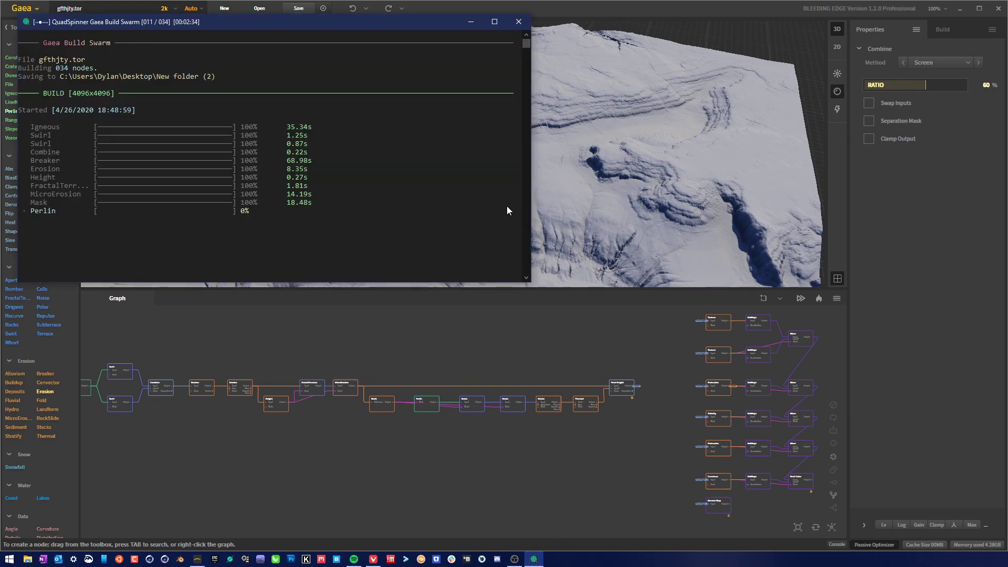
drag(337, 22, 499, 136)
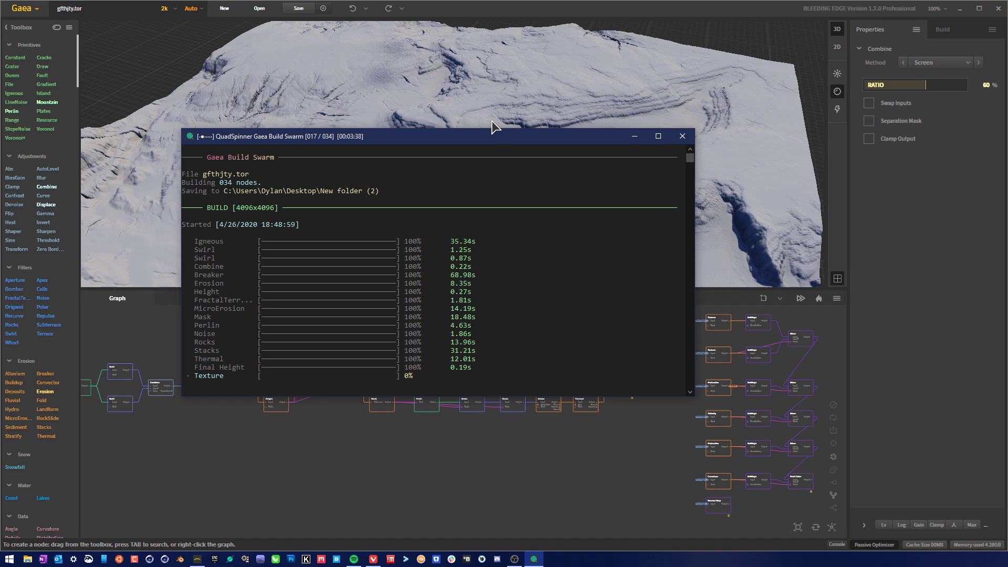
right_click(633, 560)
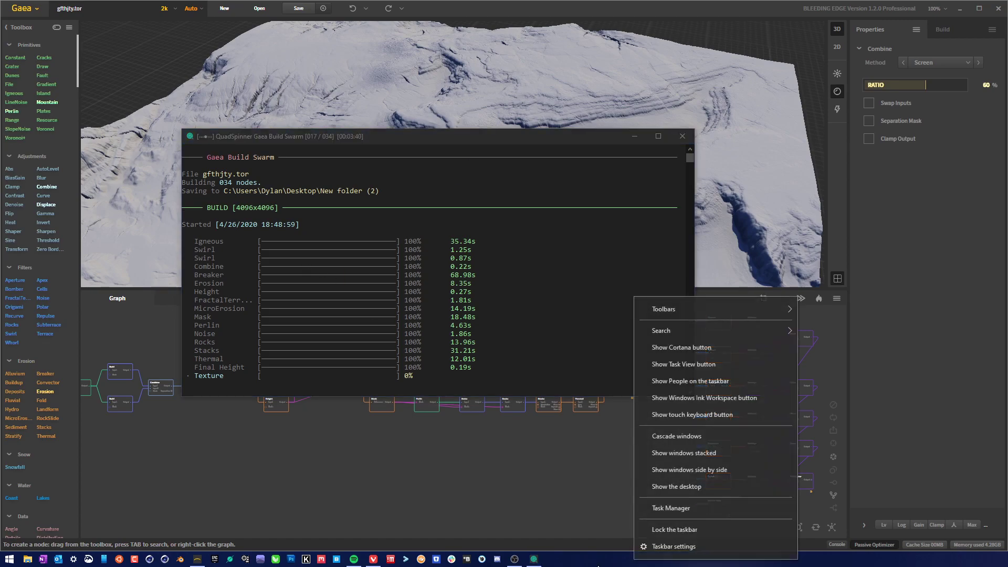
click(595, 566)
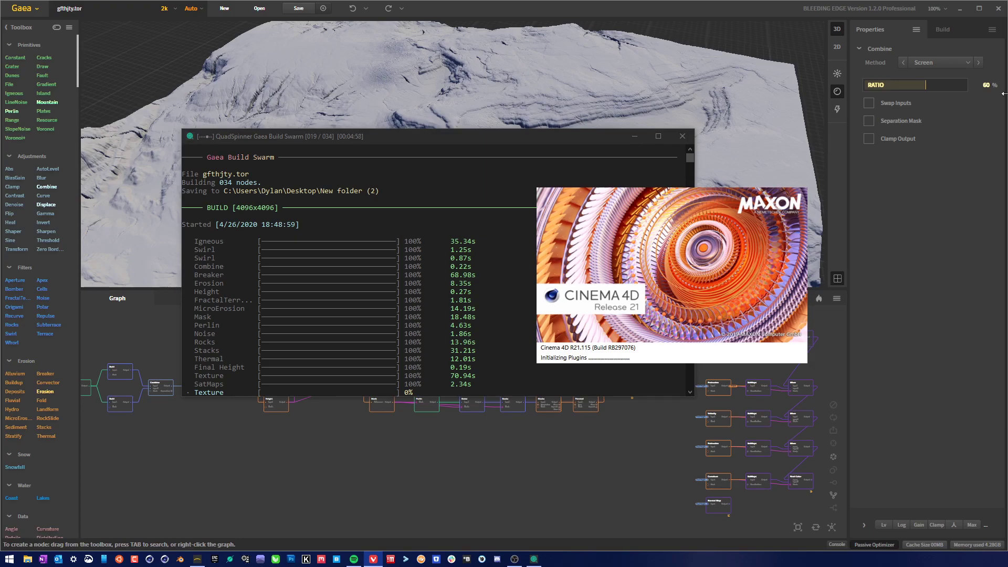
click(866, 203)
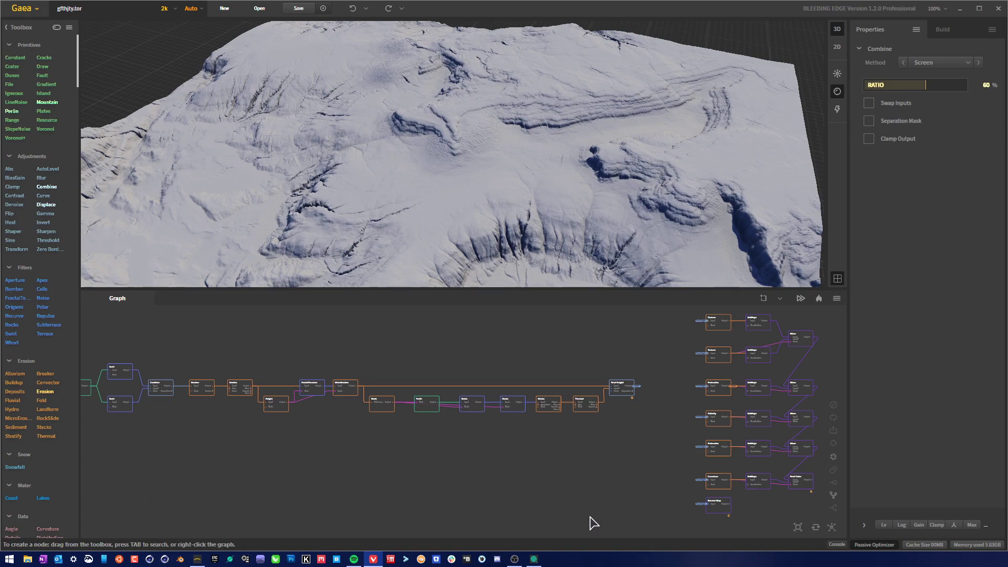
key(alt+Tab)
key(alt+Tab)
key(alt+Tab)
key(alt+Tab)
key(alt+Tab)
key(alt+Tab)
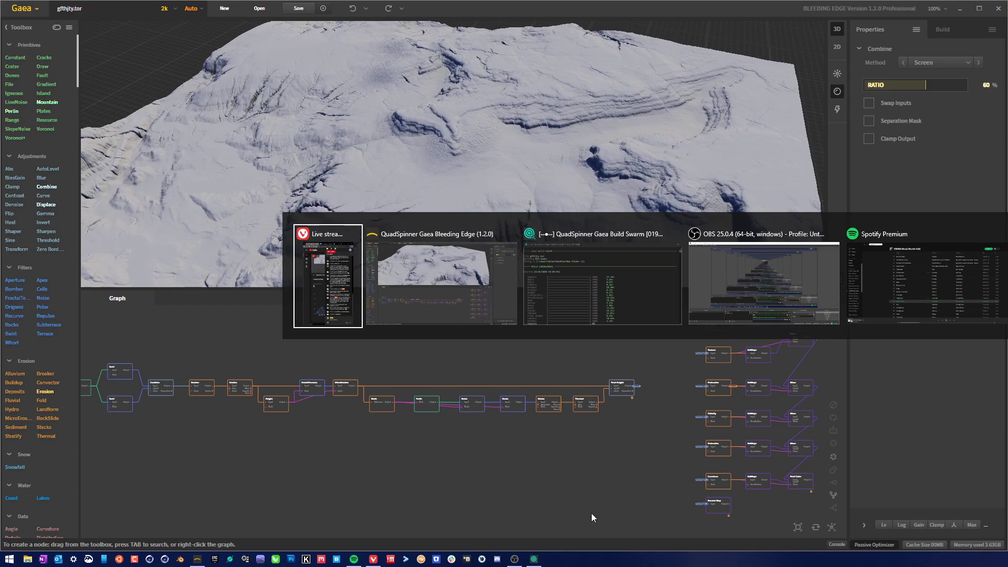
key(alt+Tab)
key(alt+Tab)
key(alt+Tab)
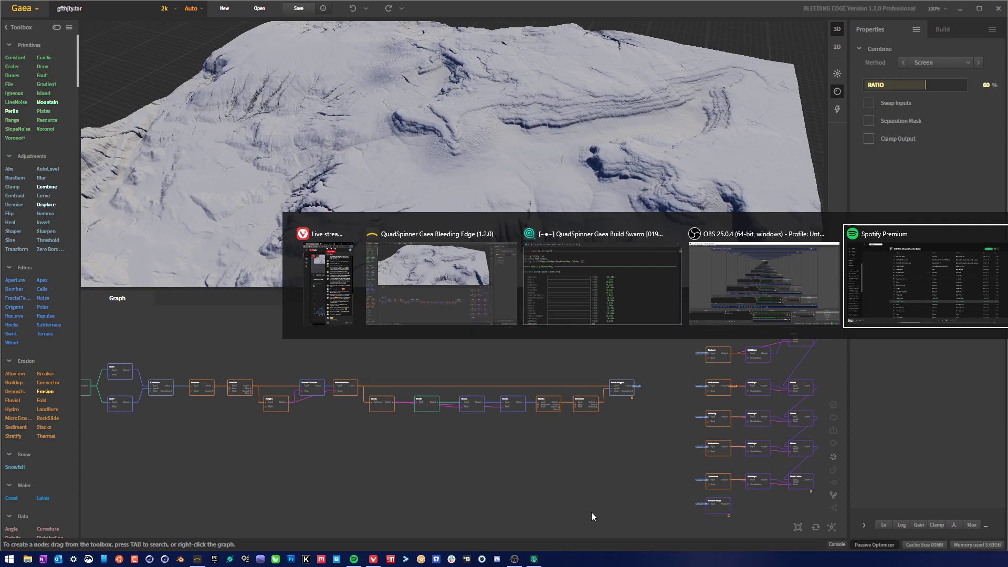
key(alt+Tab)
key(alt+Tab)
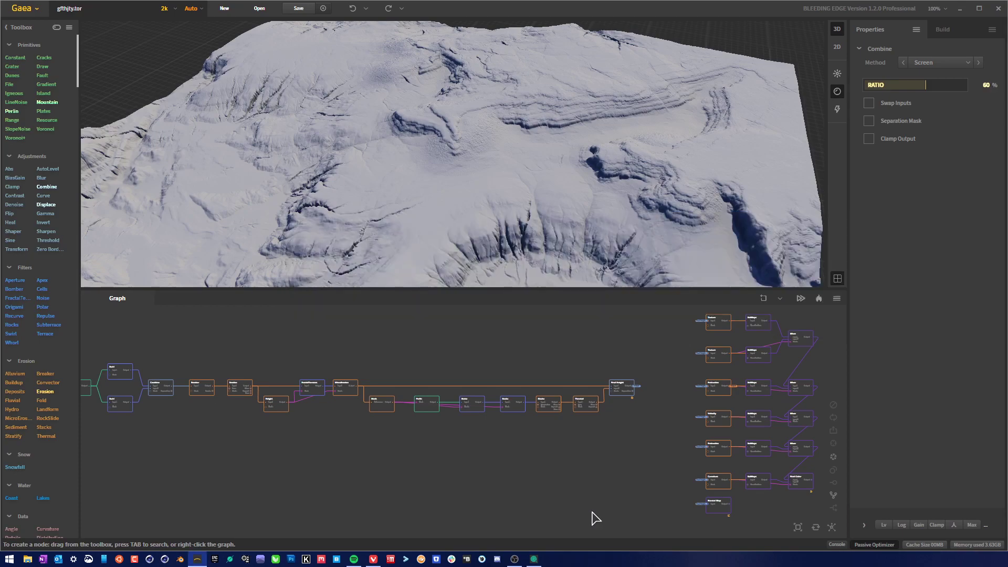
right_drag(591, 511, 531, 511)
click(494, 510)
Check the running build's progress again and look over the node graph from the terrain chain to the output maps.
click(538, 561)
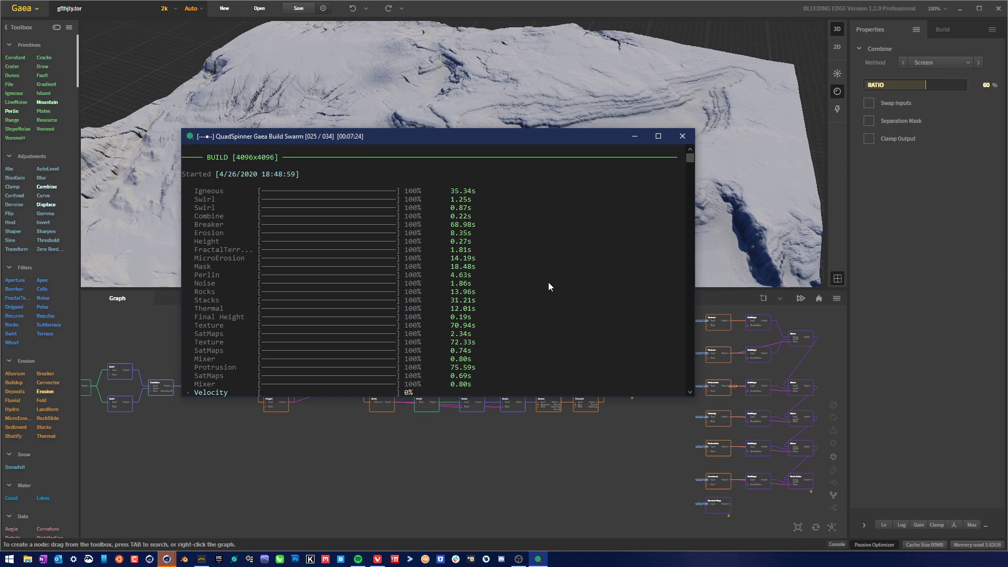
click(491, 484)
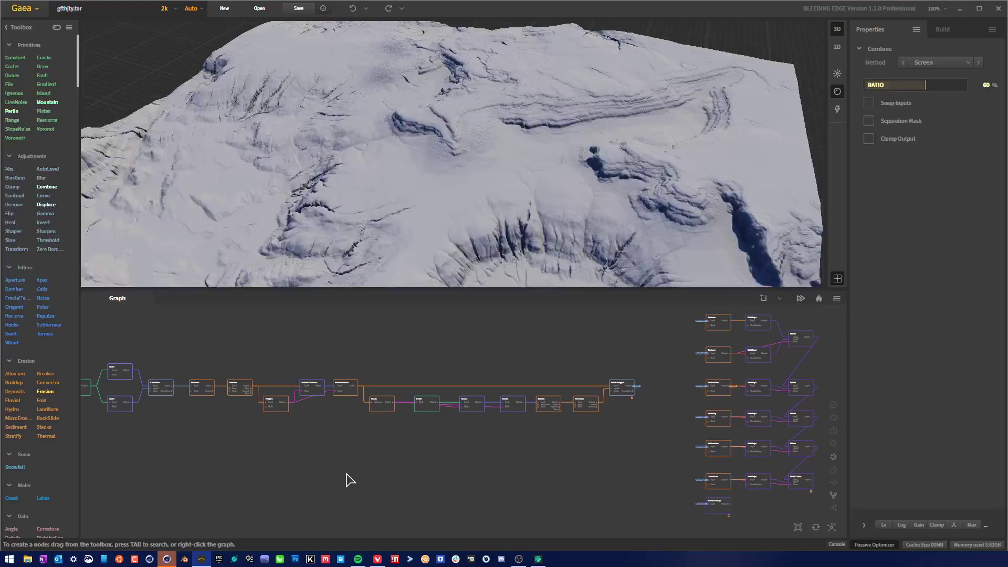
drag(519, 466, 503, 443)
scroll(432, 440, down, 2)
scroll(504, 452, up, 1)
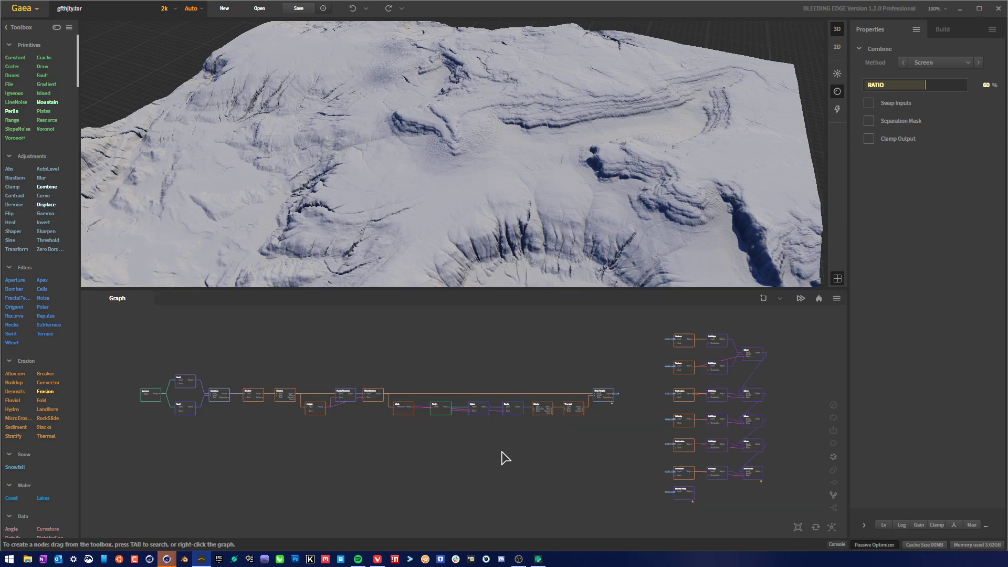
scroll(553, 467, down, 1)
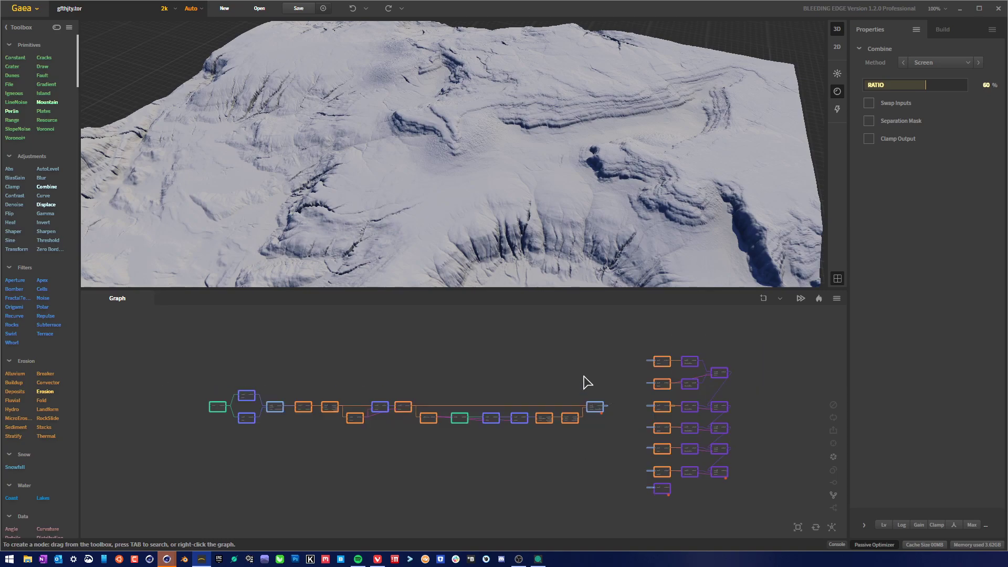
scroll(602, 440, up, 1)
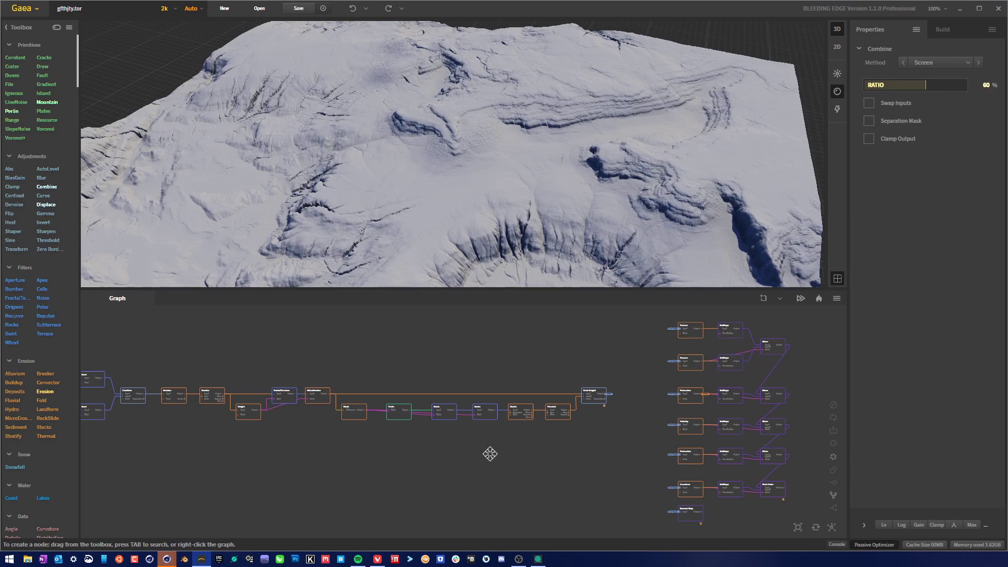
middle_drag(488, 452, 521, 447)
scroll(505, 455, down, 2)
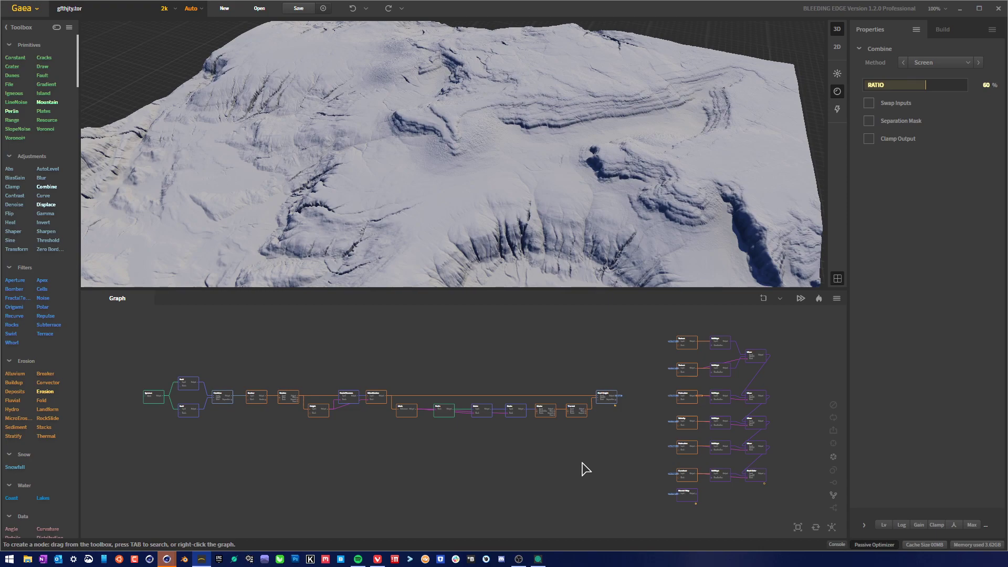
scroll(582, 468, up, 2)
middle_drag(634, 438, 547, 435)
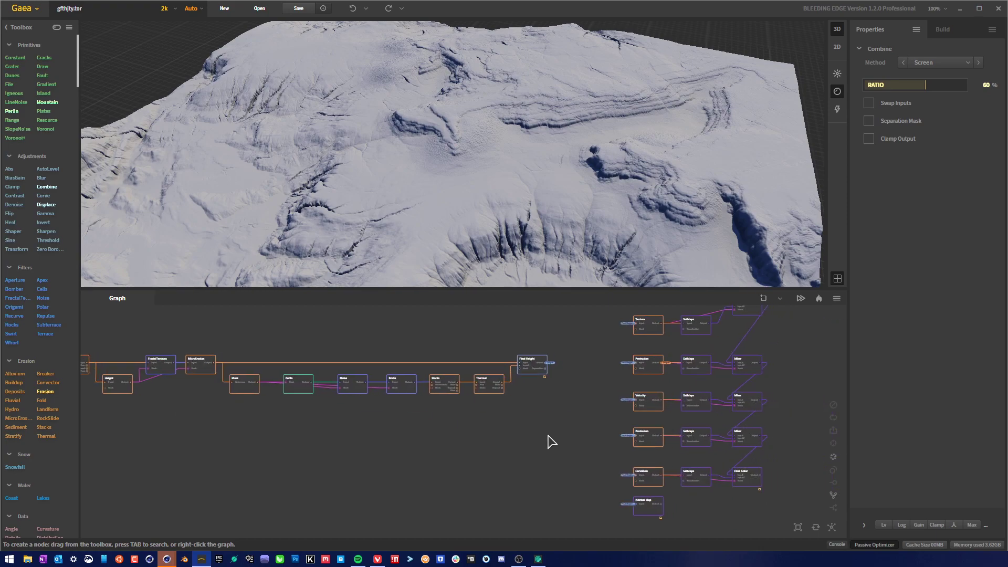
scroll(543, 441, down, 2)
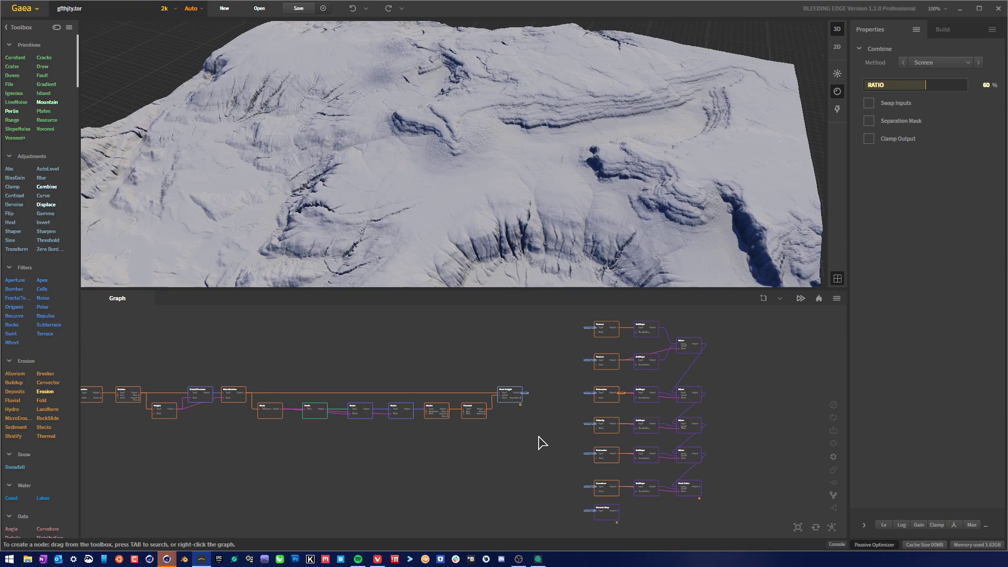
middle_drag(542, 443, 646, 441)
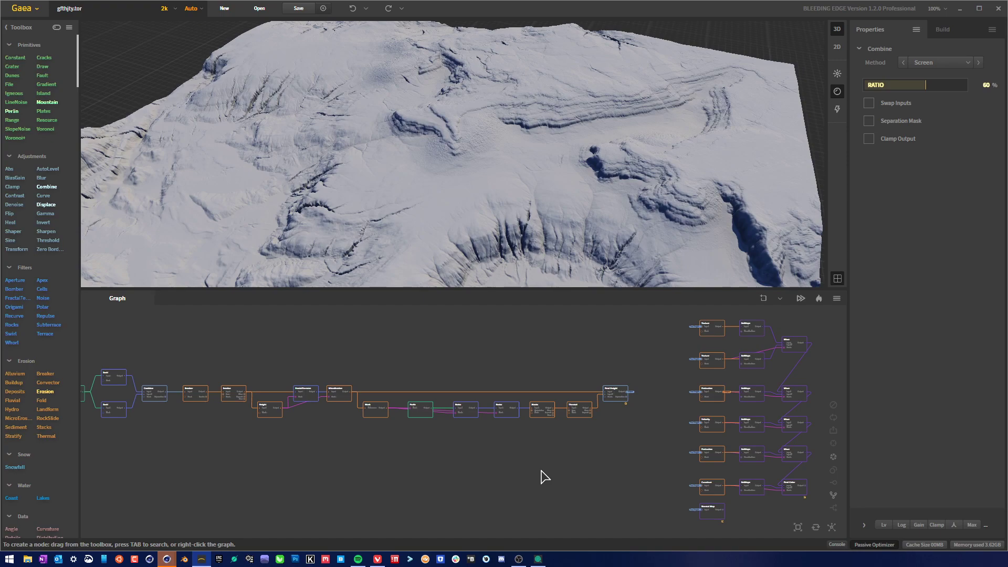
middle_drag(447, 469, 428, 477)
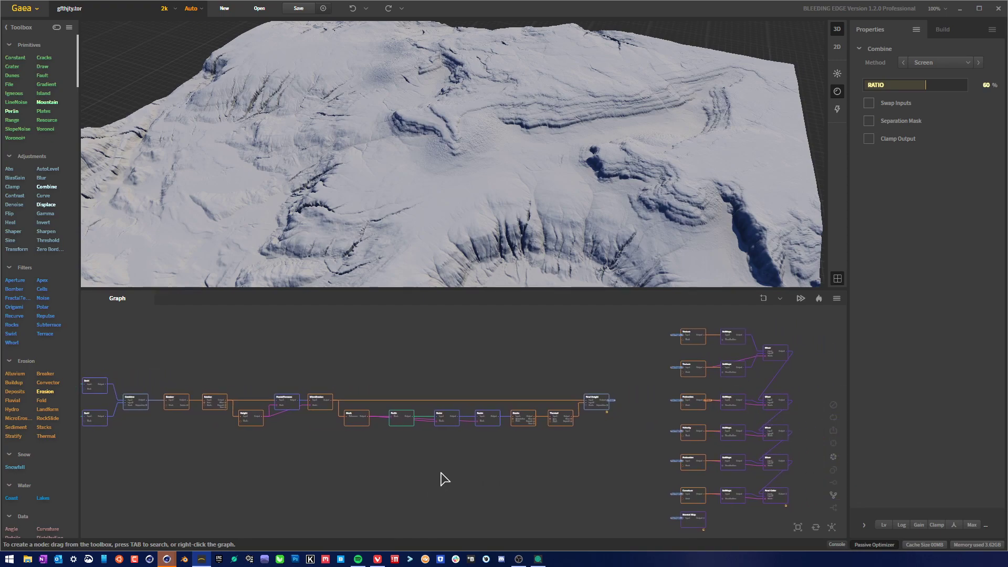
middle_drag(530, 475, 513, 462)
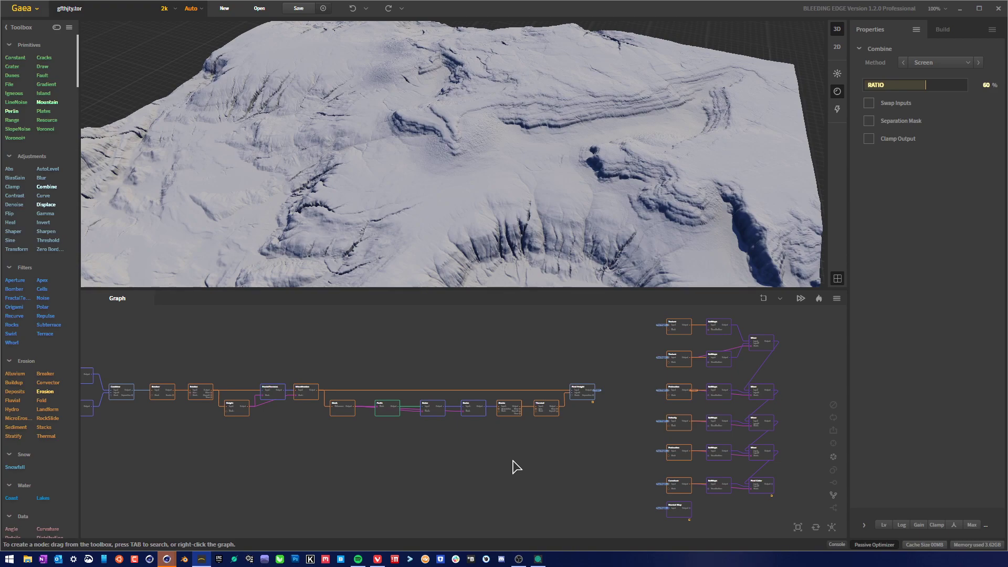
Review the build time of each node in the Gaea Build Swarm window.
click(538, 560)
scroll(394, 353, down, 4)
scroll(510, 340, up, 4)
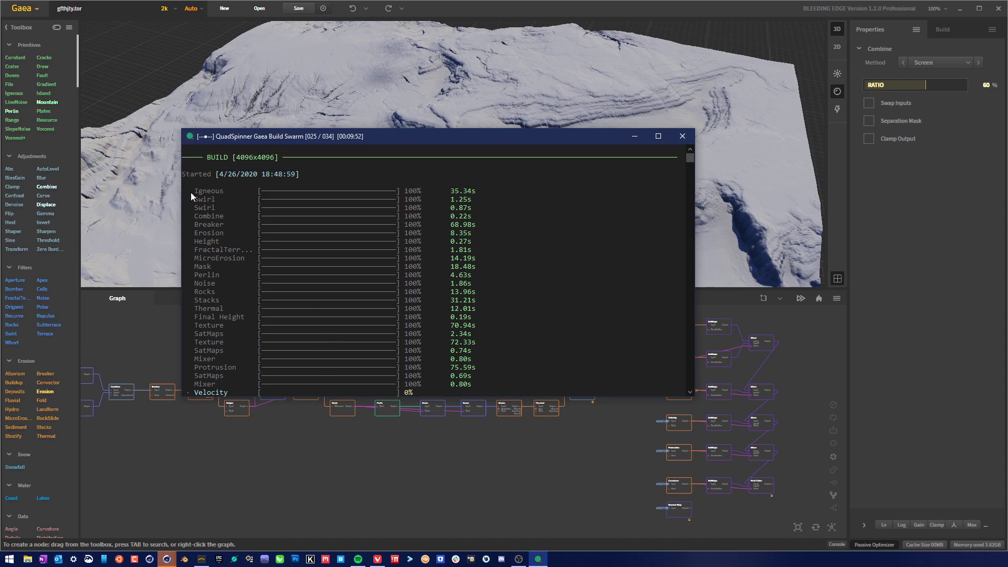
scroll(428, 352, down, 2)
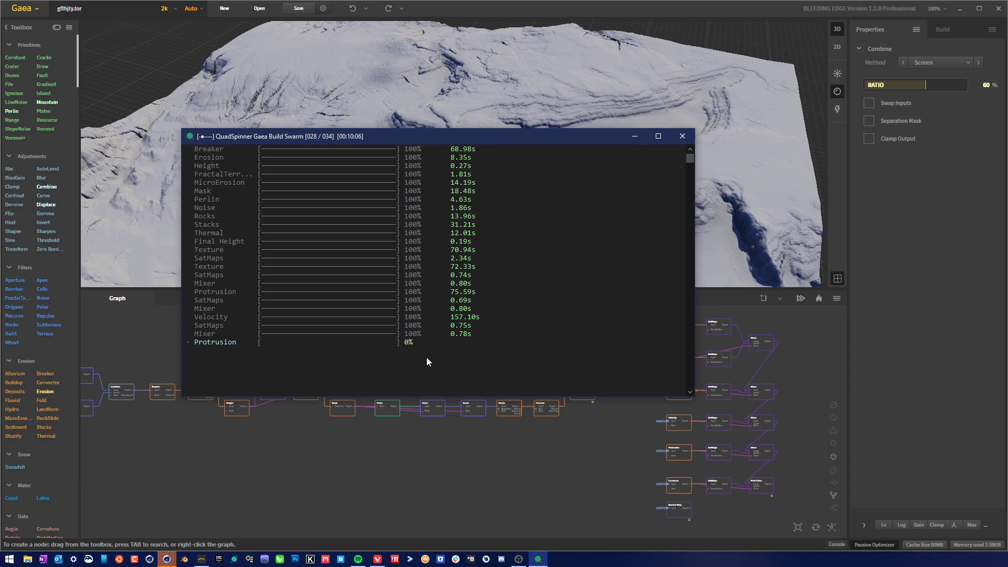
scroll(493, 342, up, 2)
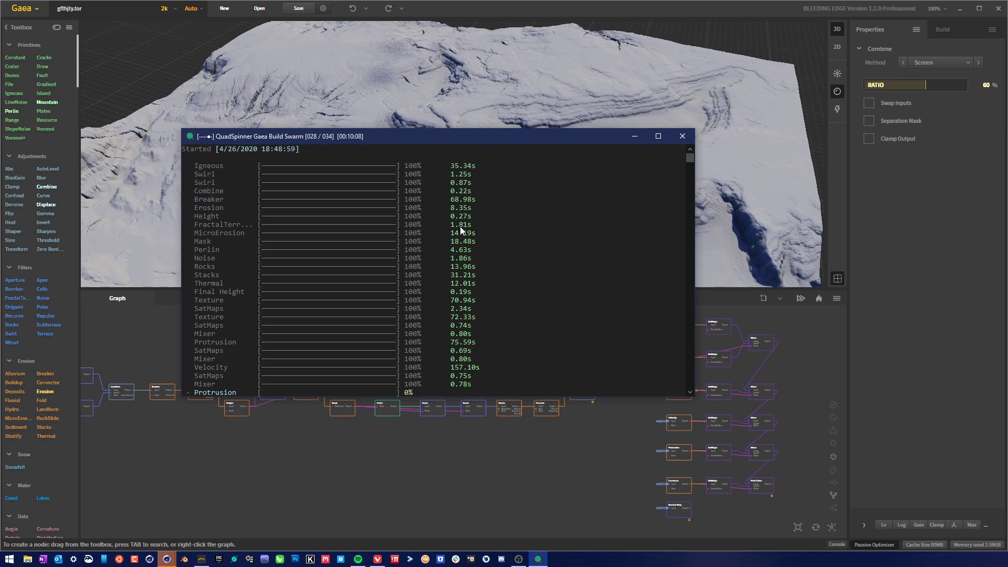
scroll(461, 239, down, 1)
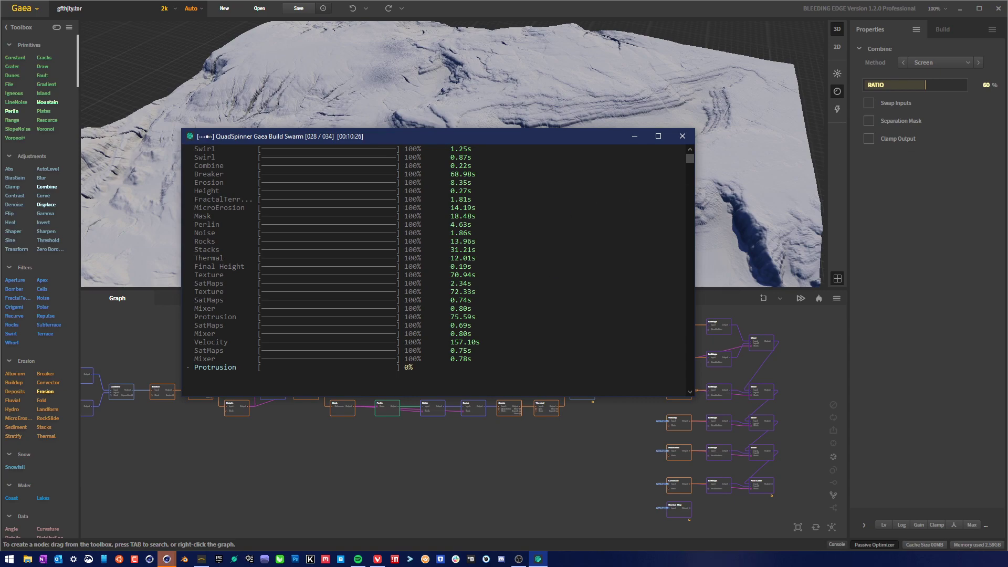
Switch to File Explorer and view the exported map files in New folder (2) on the Desktop.
key(alt+Tab)
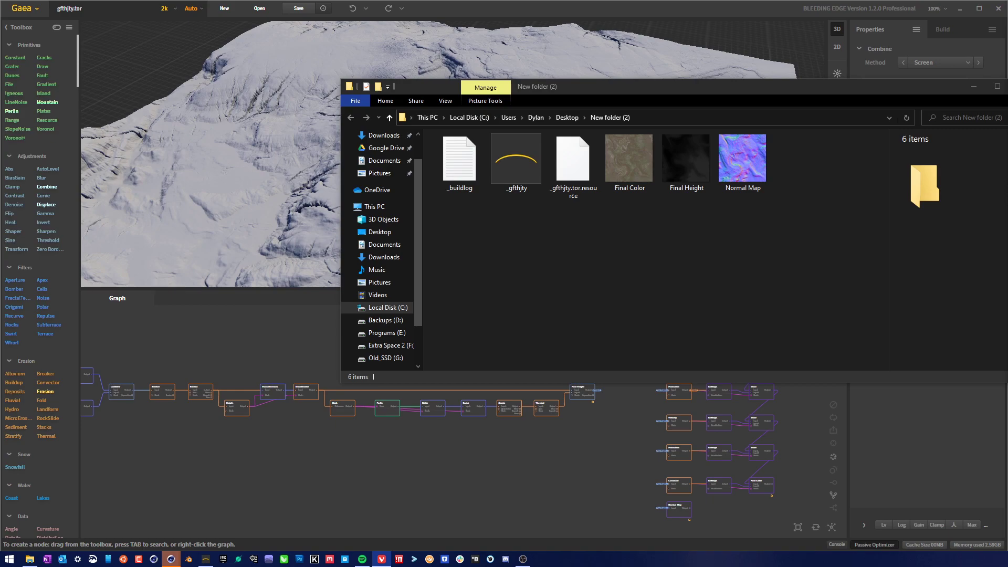
click(723, 298)
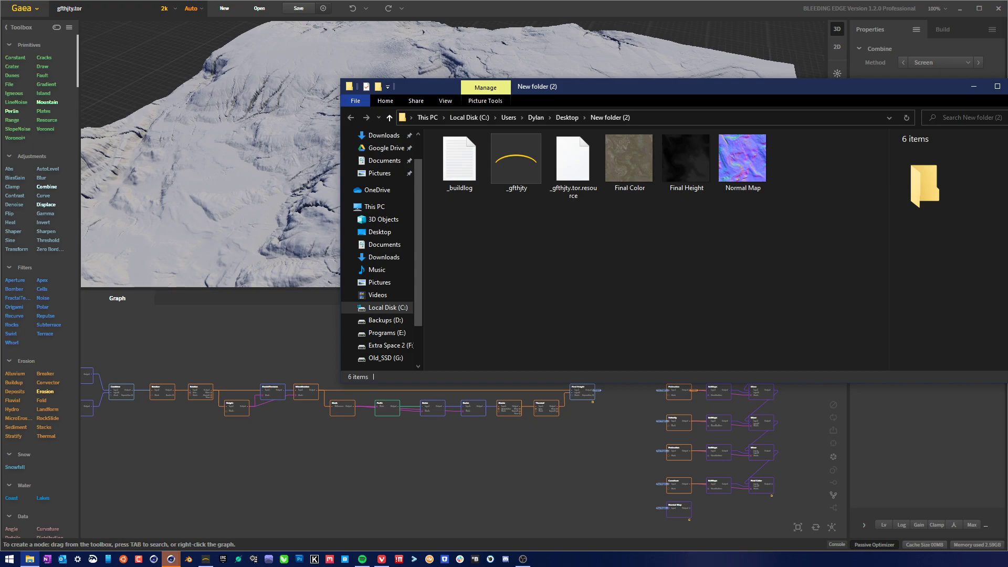
right_click(826, 252)
click(737, 261)
right_click(738, 261)
click(694, 264)
right_click(695, 264)
right_click(645, 269)
click(644, 269)
right_click(782, 288)
right_click(704, 284)
right_click(670, 282)
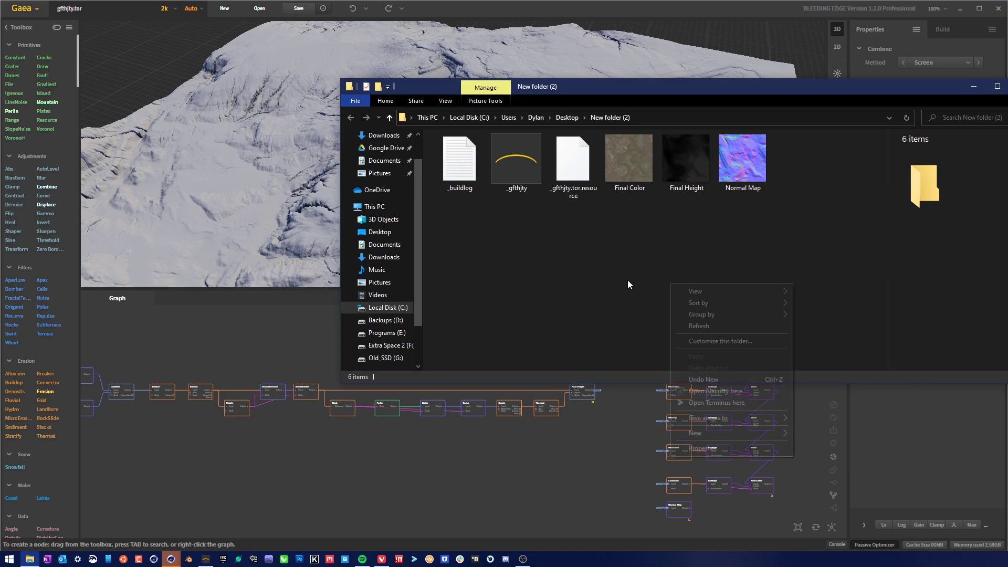
right_click(625, 279)
click(624, 279)
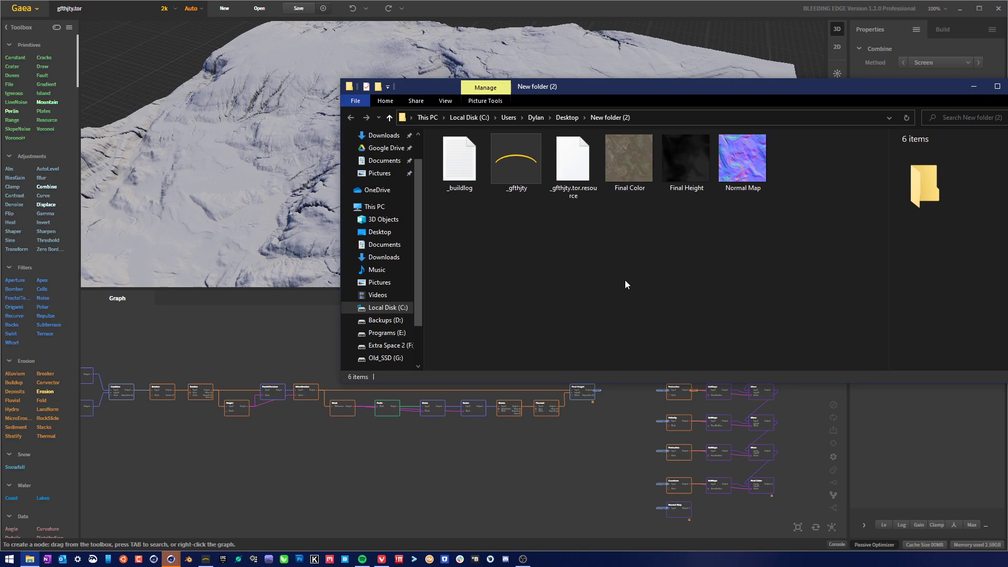
right_click(624, 279)
right_click(598, 270)
click(572, 264)
Close the Maxon Online Updater window and switch to the untitled Cinema 4D project.
click(171, 558)
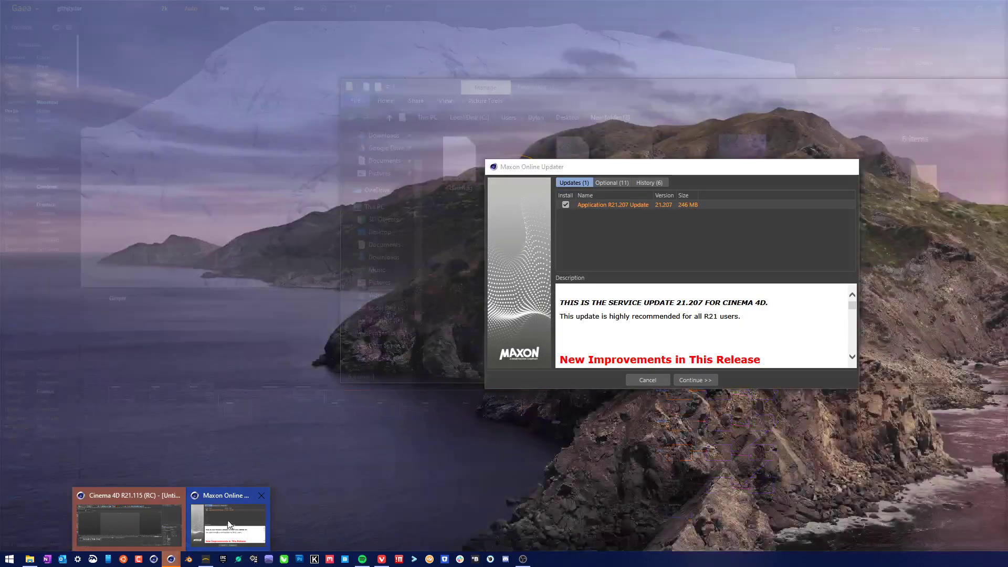
click(261, 495)
click(177, 524)
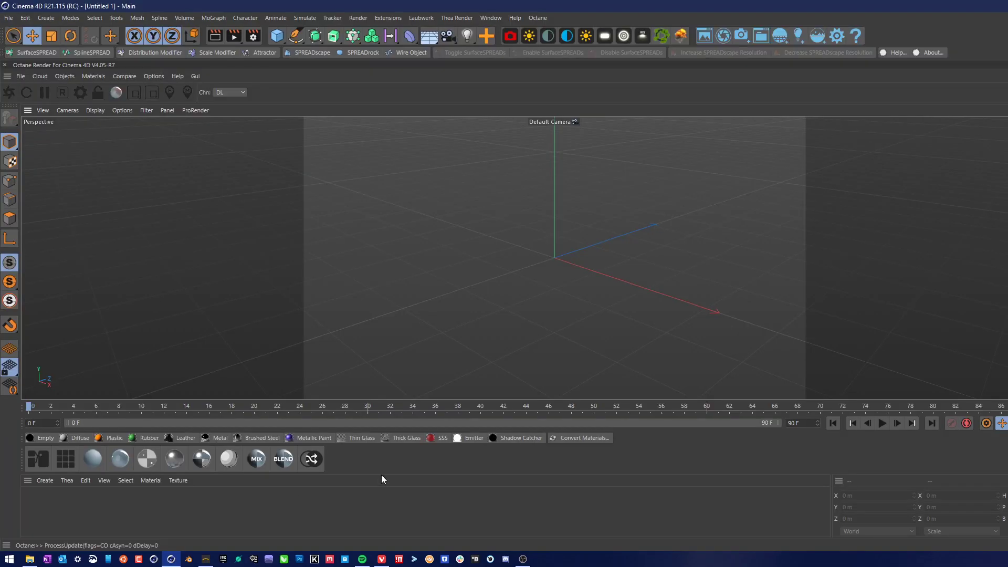
mouse_move(167, 563)
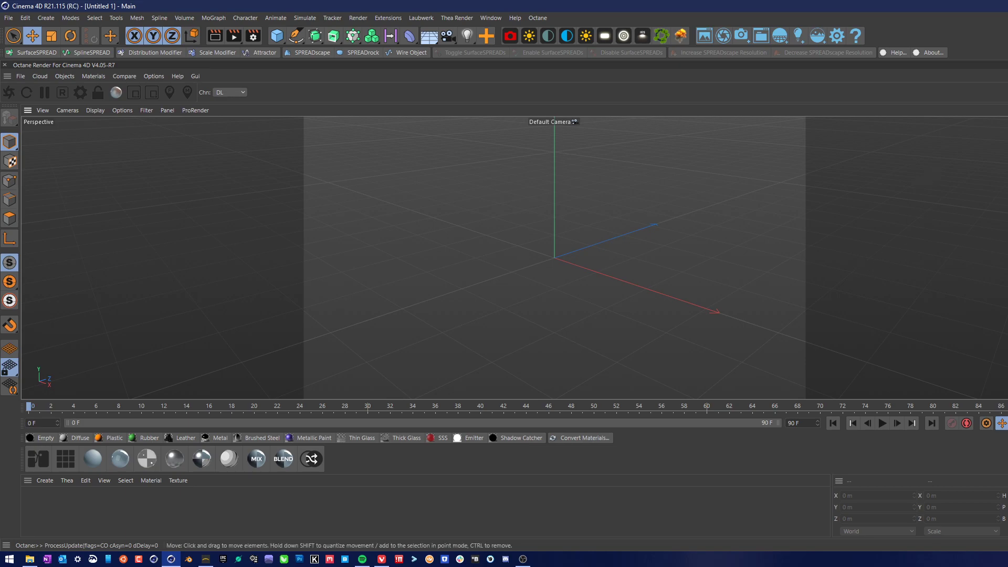
Widen the object and attribute managers beside the viewport and look over the Octane render options.
drag(1005, 219, 953, 220)
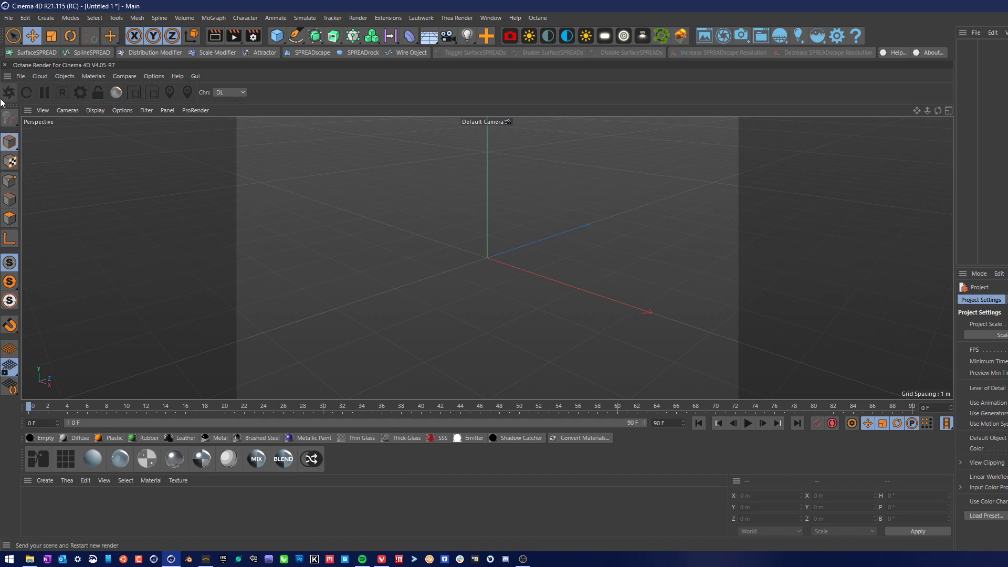
click(162, 78)
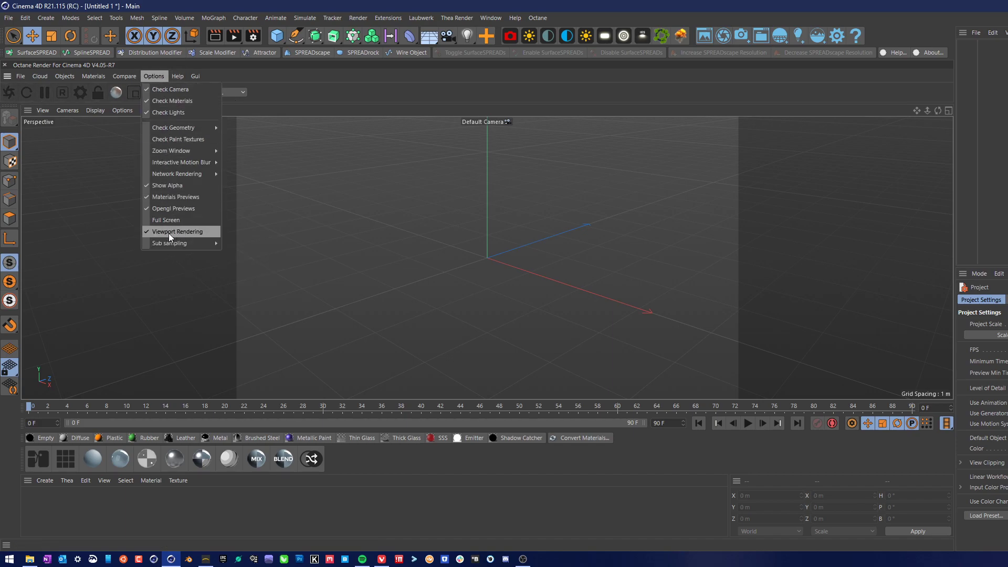
click(402, 304)
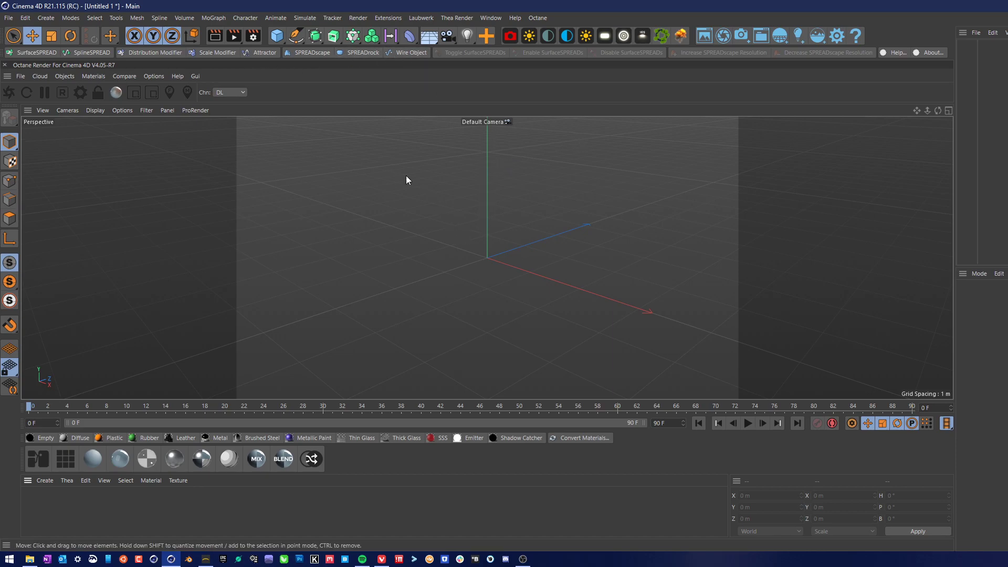
right_click(386, 68)
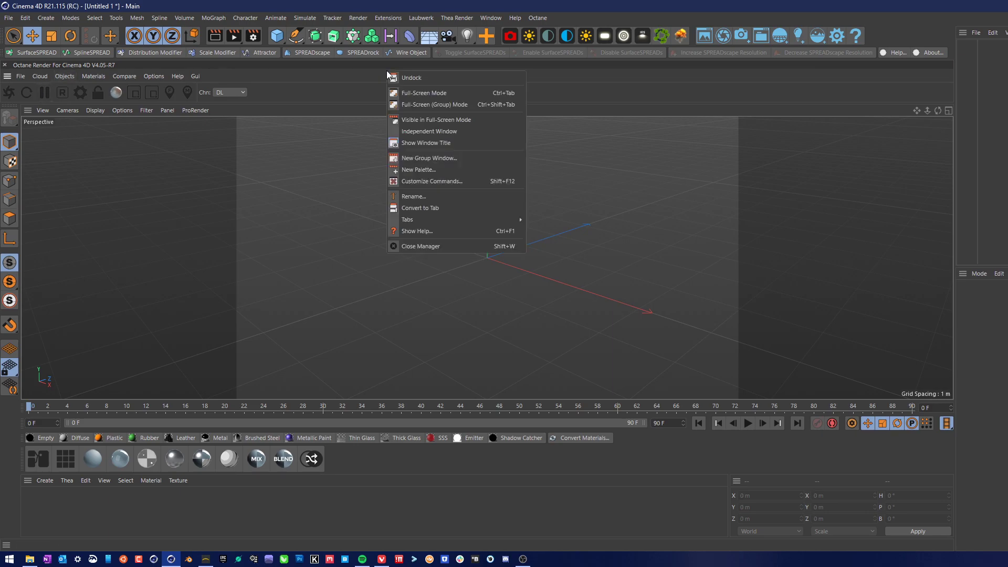
click(346, 80)
right_click(605, 15)
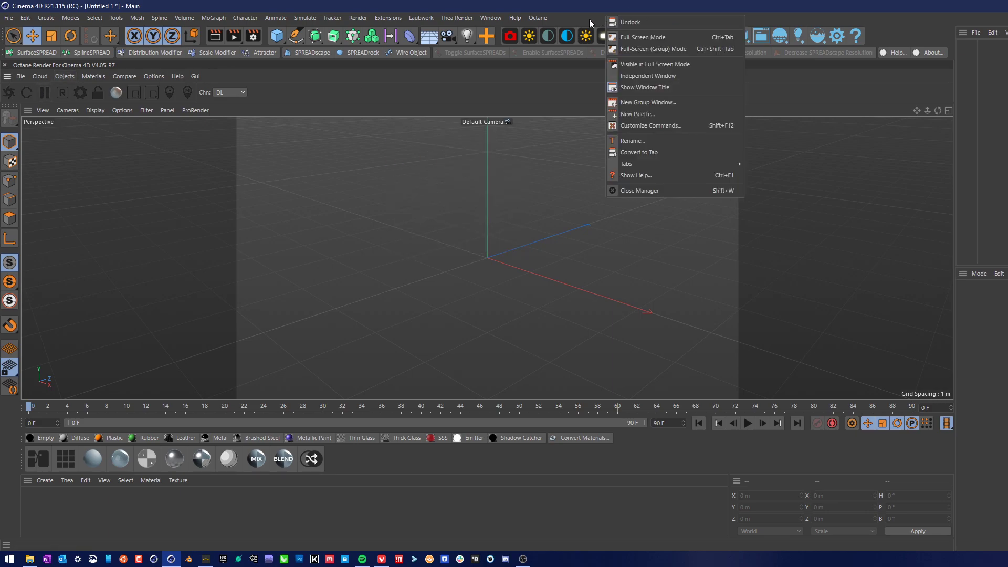
click(590, 19)
right_click(894, 21)
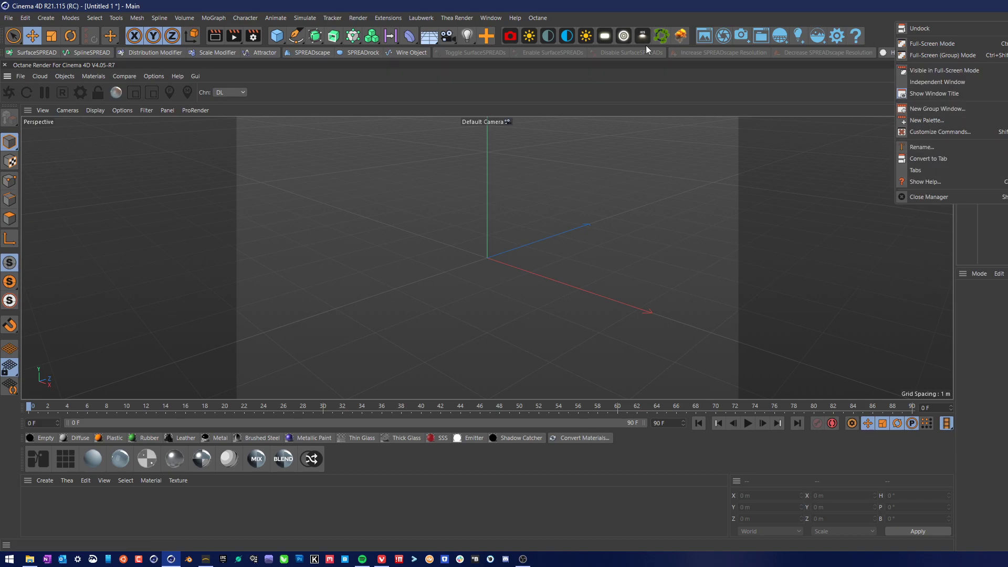
click(754, 4)
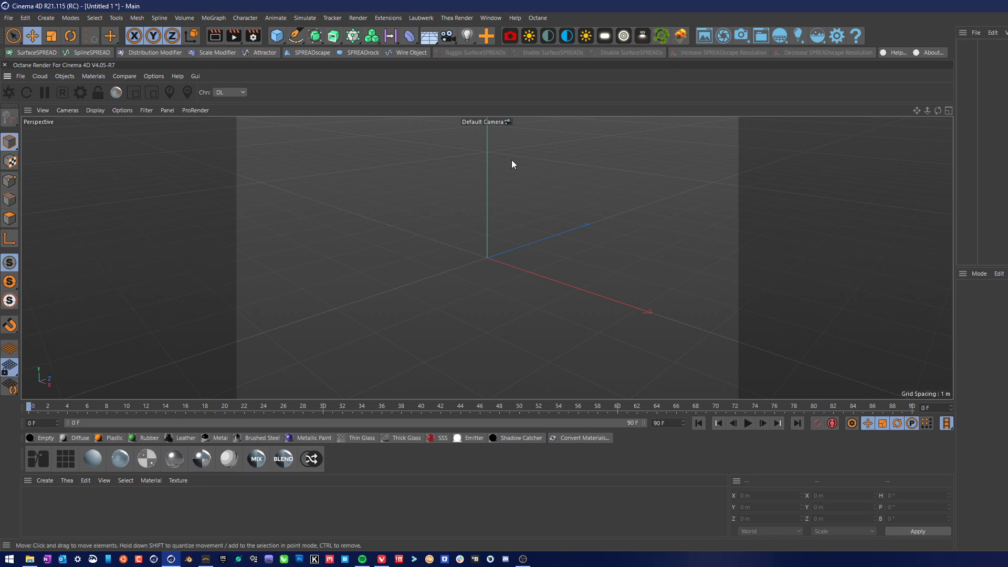
Add a Plane primitive and place it near the world origin, at about 0.013 m in X and Z.
click(275, 45)
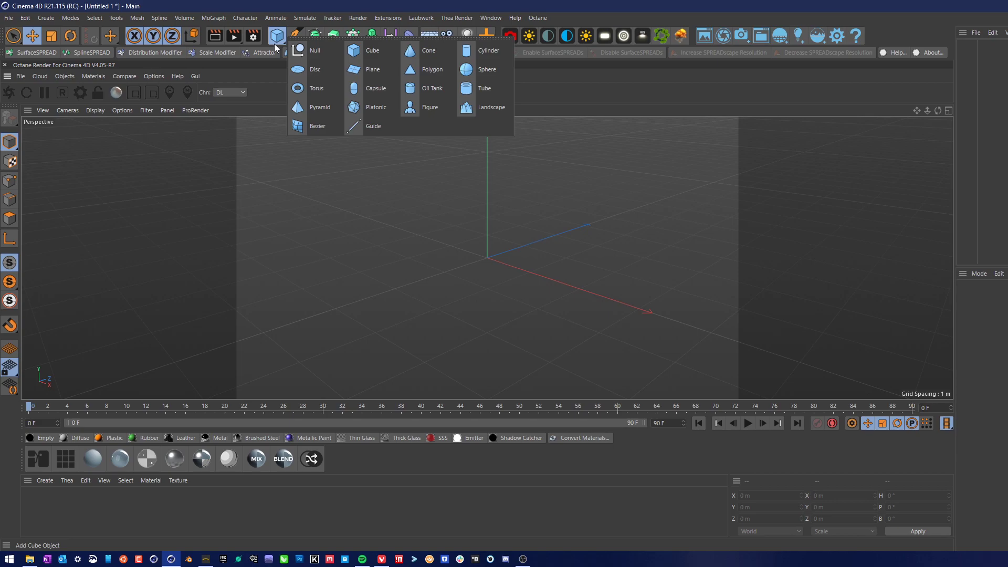
click(372, 69)
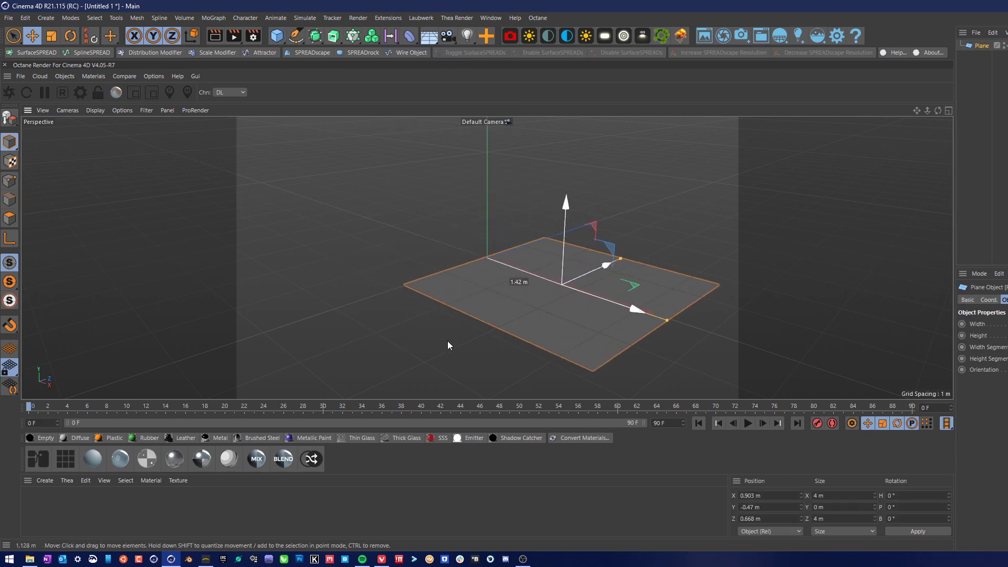
drag(448, 345, 368, 315)
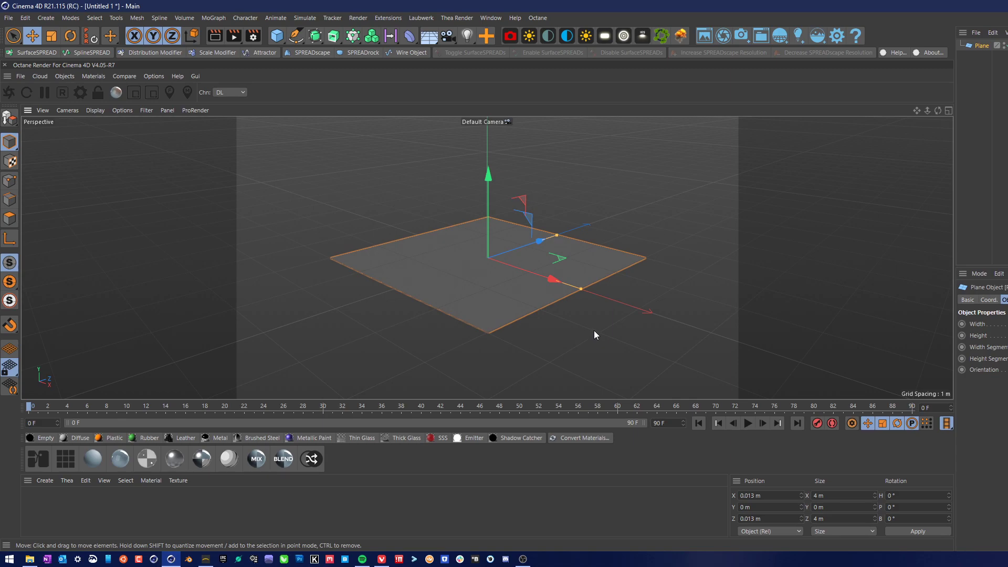
Set the plane's size to 2000 m in both X and Z.
alt+drag(592, 331, 624, 367)
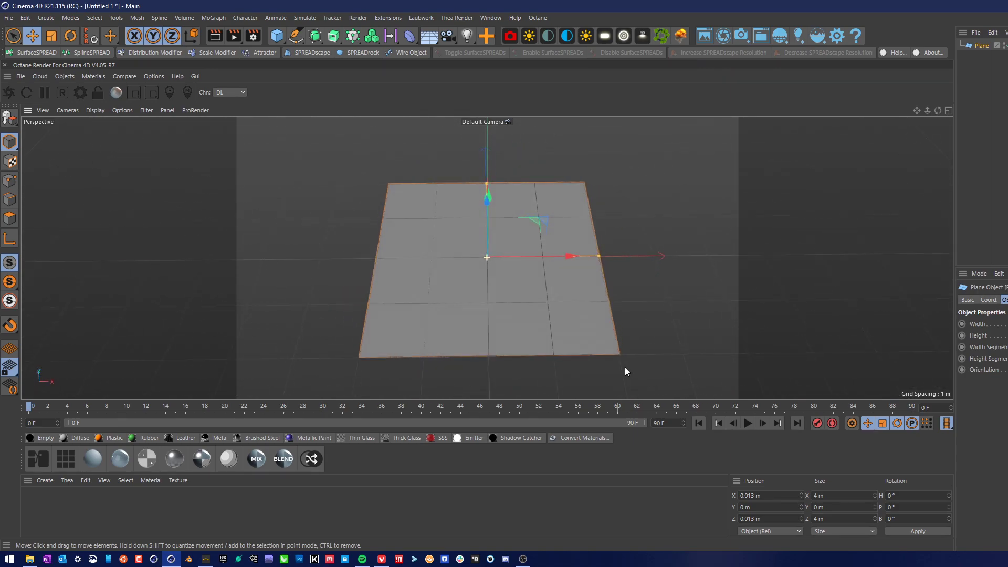
alt+drag(669, 302, 723, 308)
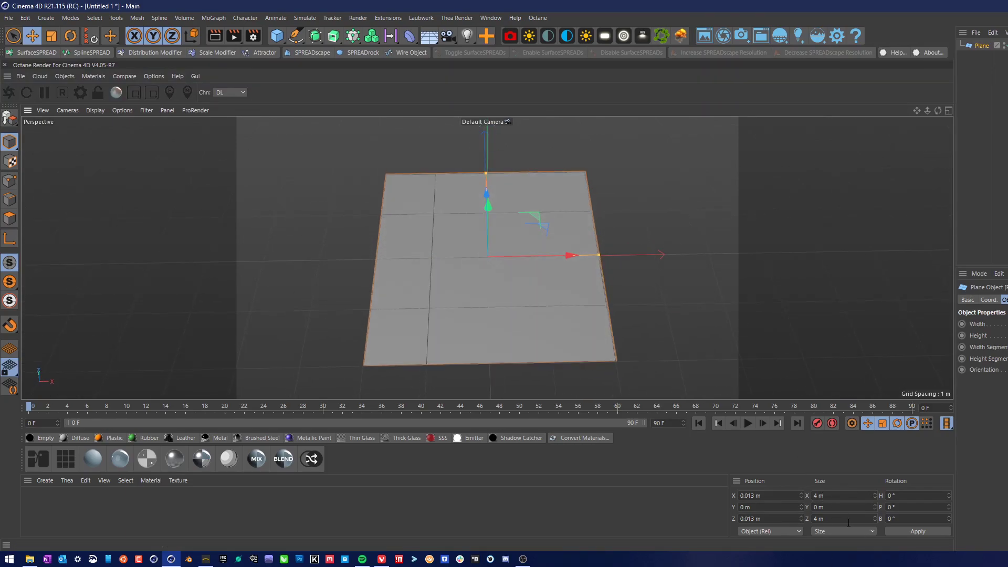
alt+drag(676, 296, 649, 248)
scroll(550, 298, up, 4)
scroll(551, 294, up, 5)
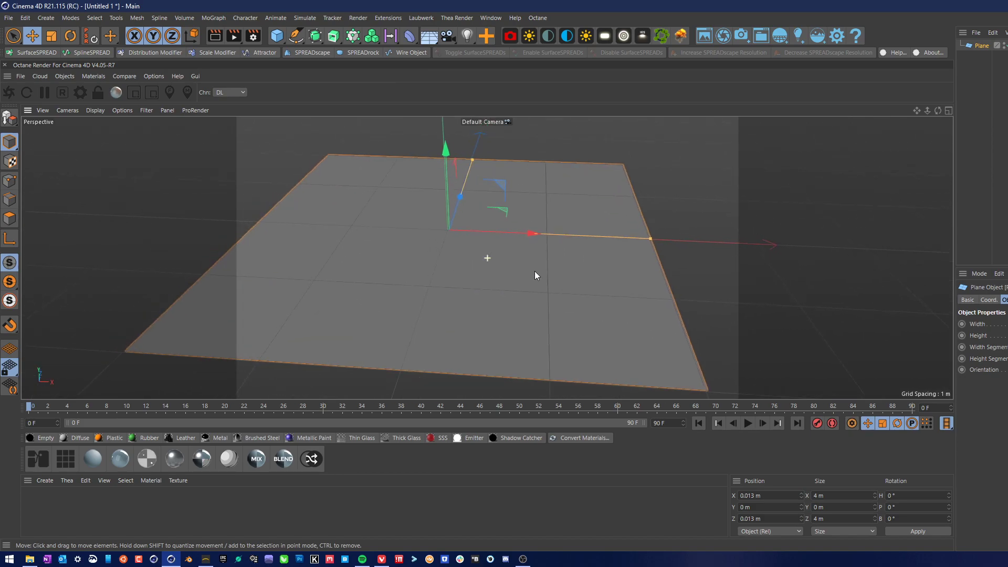
alt+drag(557, 300, 597, 282)
alt+middle_drag(575, 322, 587, 321)
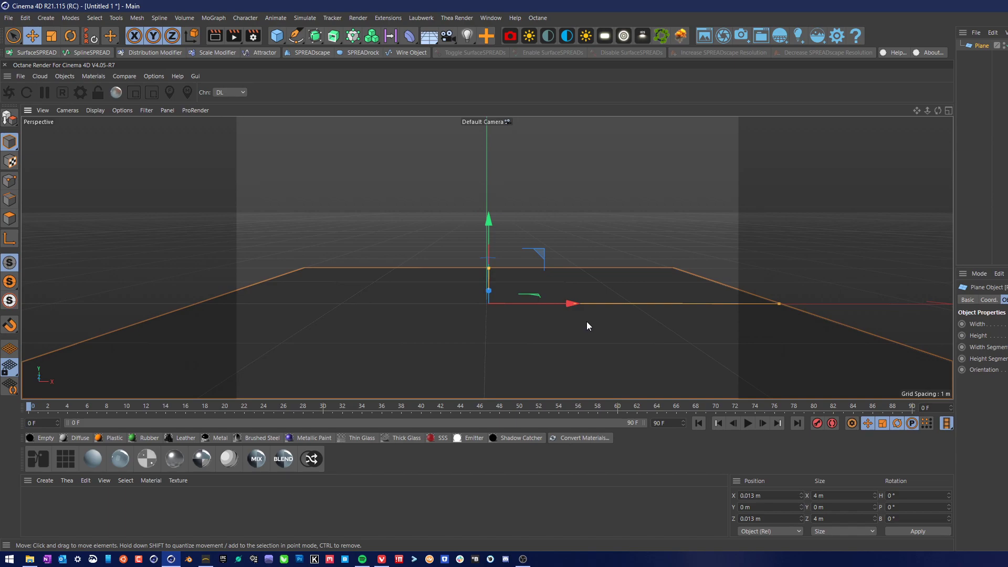
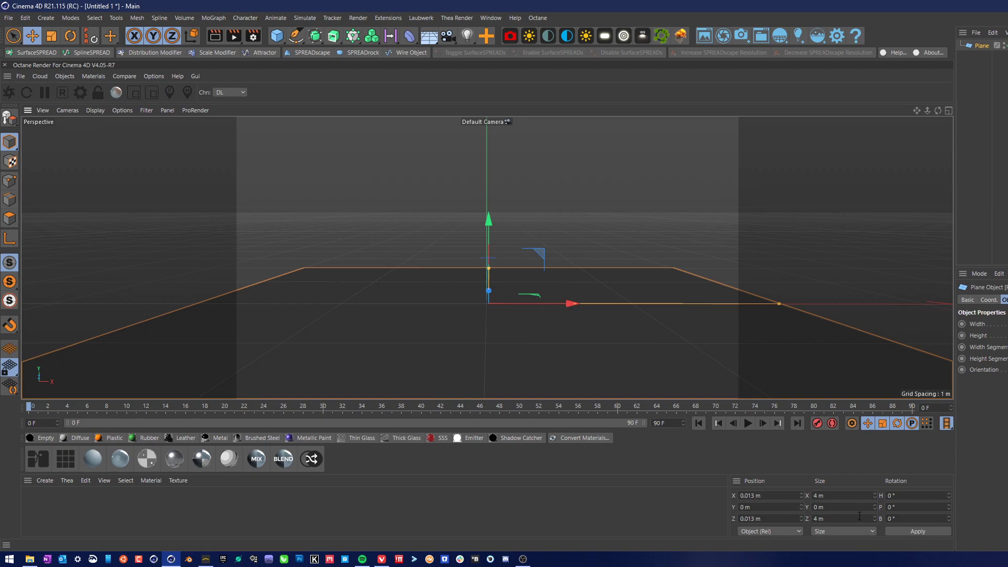
click(841, 496)
text(2000)
click(838, 519)
text(000)
click(909, 531)
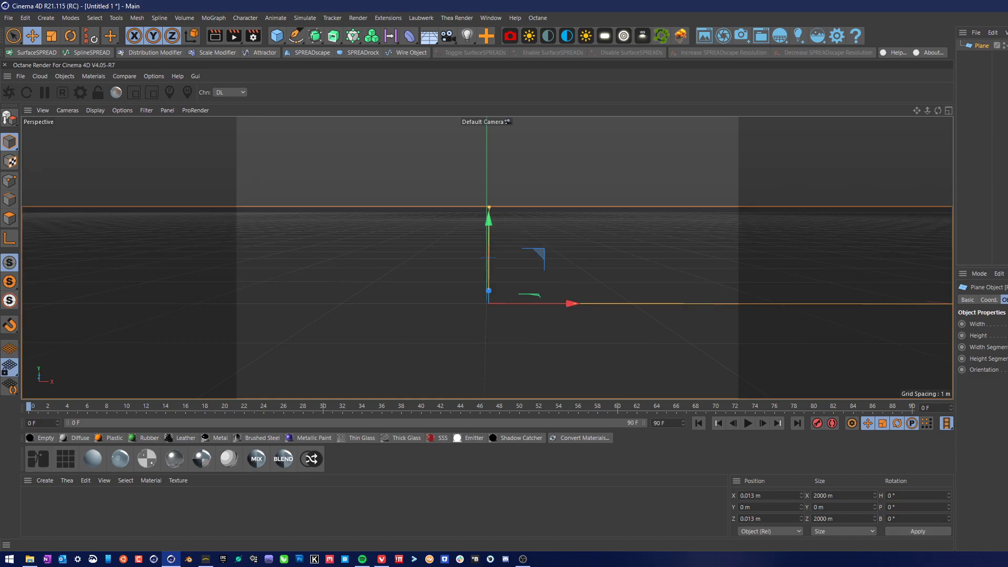
Open the project settings and frame the whole enlarged plane in the perspective view, leaving nothing selected.
drag(927, 111, 671, 169)
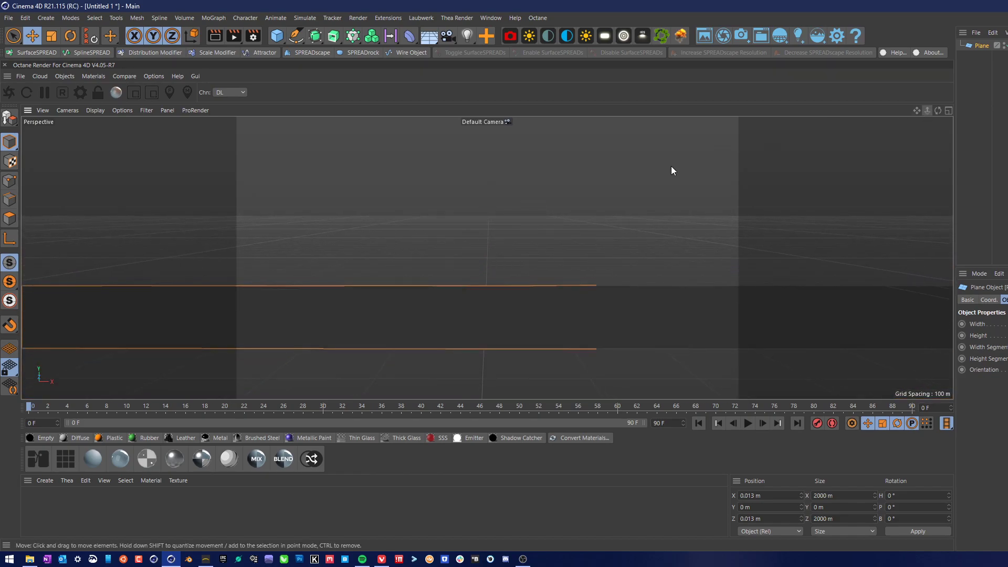
click(975, 273)
click(989, 325)
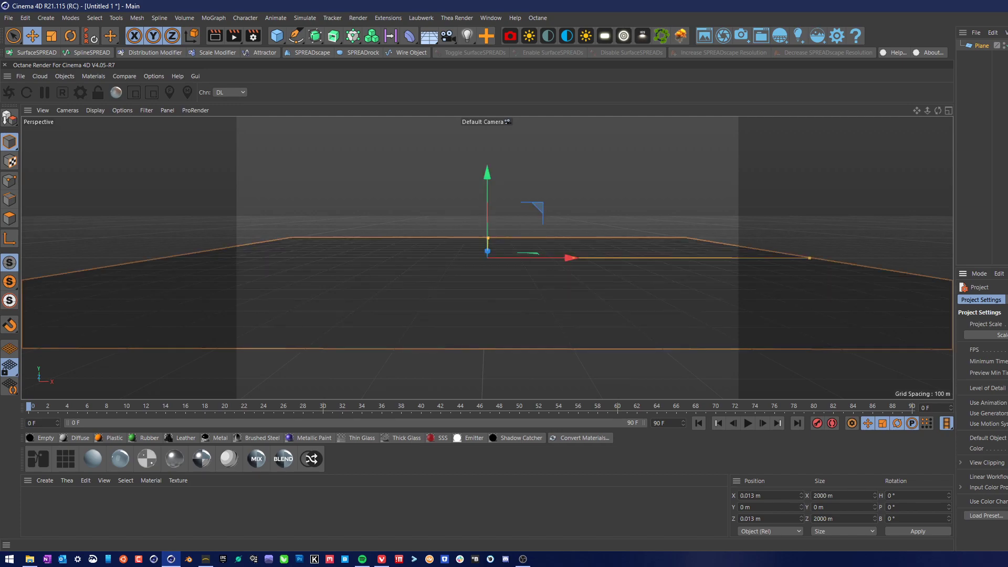
mouse_move(917, 110)
mouse_down()
mouse_move(939, 137)
mouse_move(936, 115)
mouse_up()
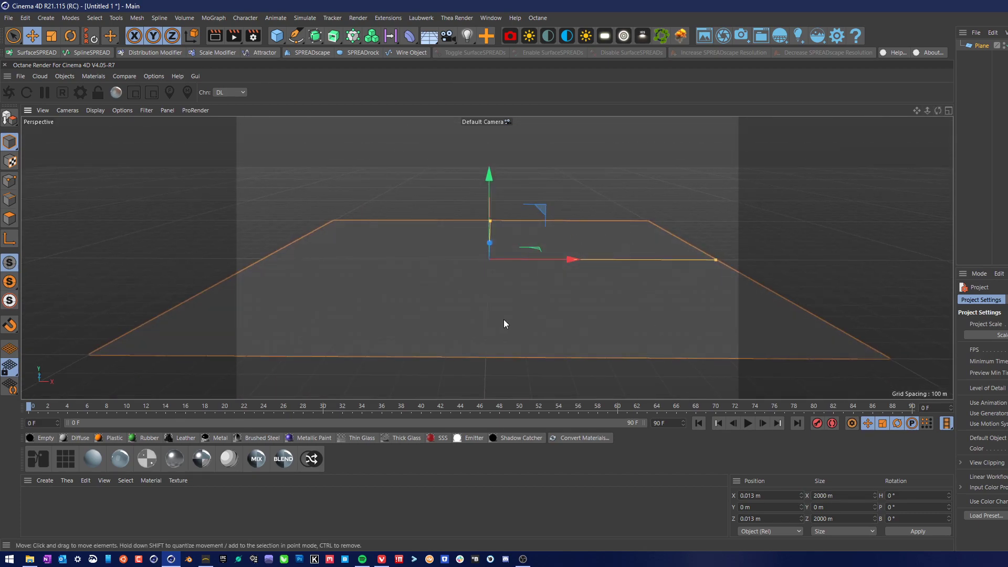
click(970, 92)
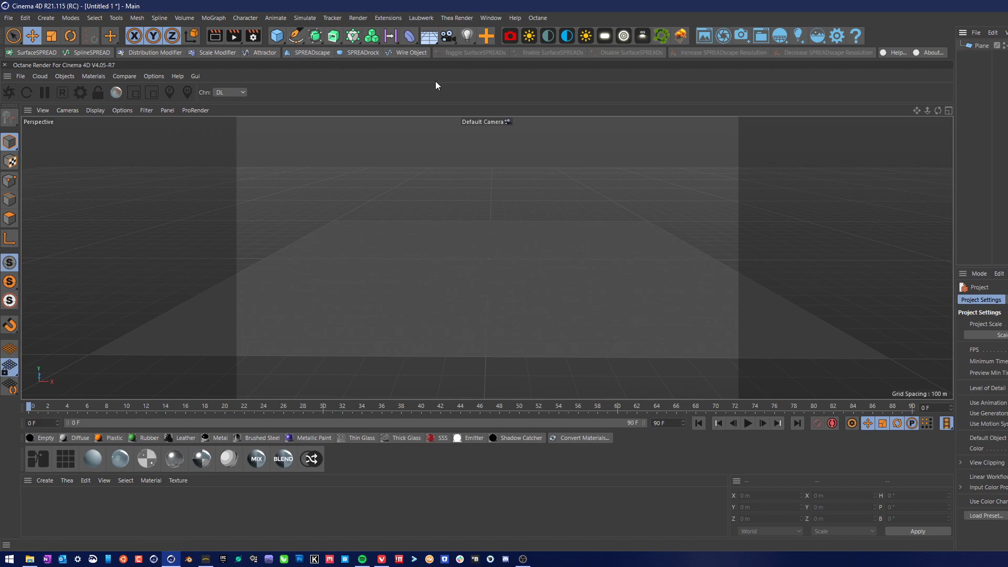
click(409, 36)
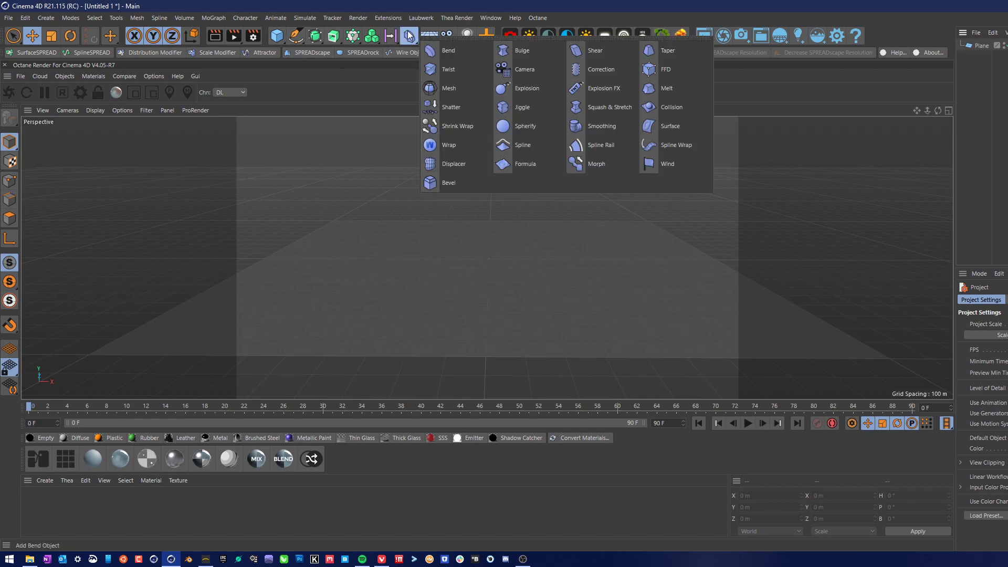
click(408, 35)
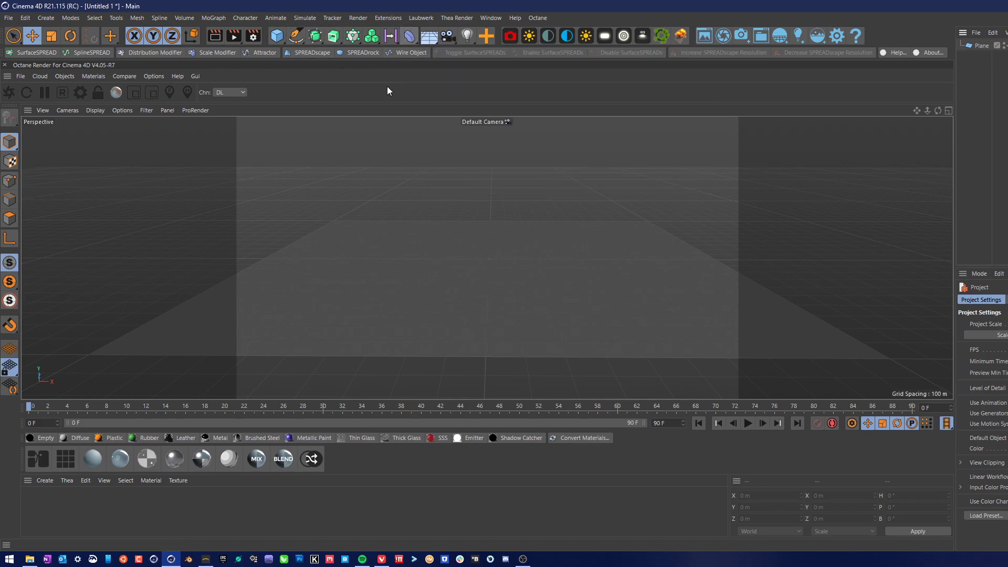
click(409, 35)
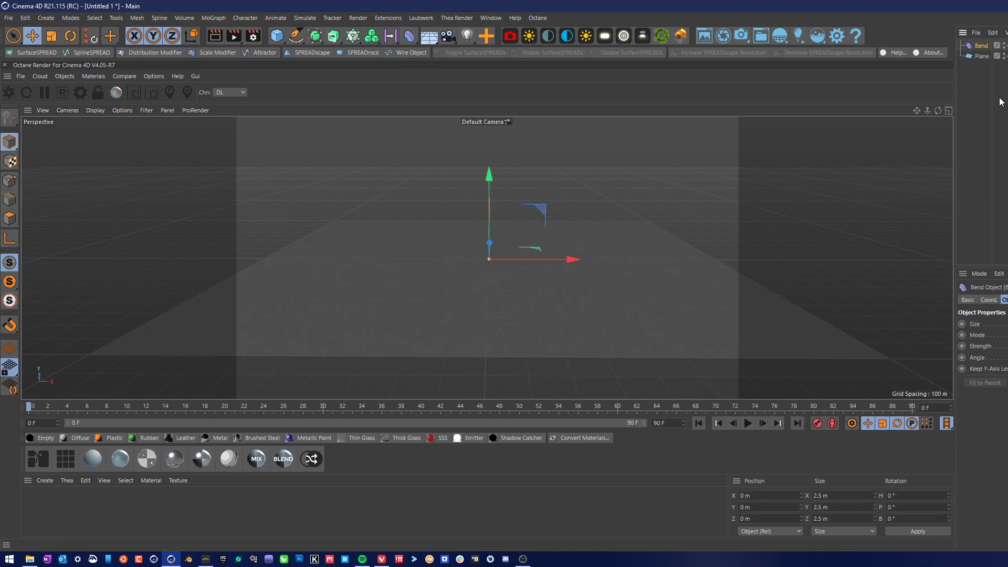
click(988, 70)
click(981, 47)
key(Delete)
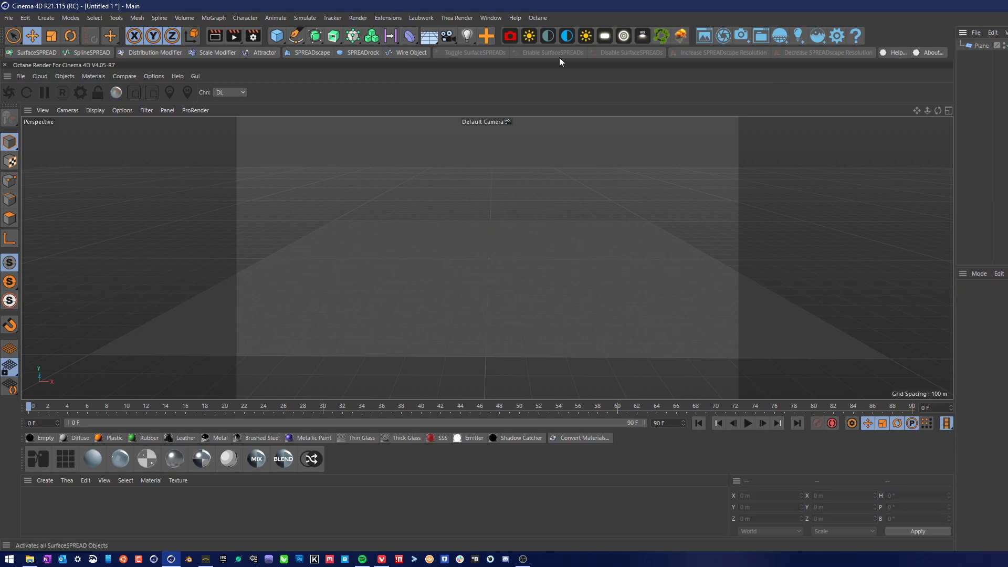
Add a Displacer deformer and make it a child of the plane.
drag(402, 36, 447, 163)
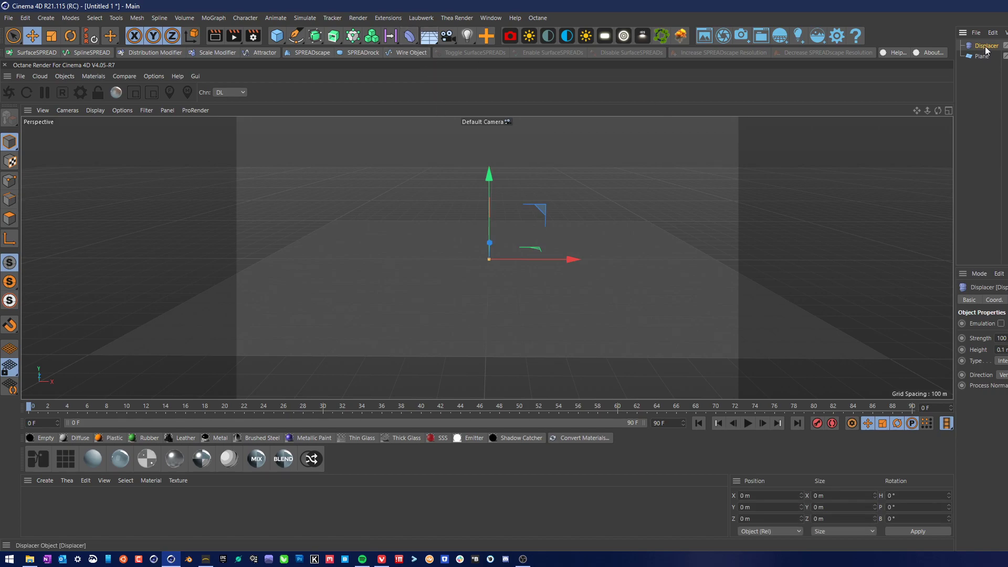
mouse_move(987, 50)
mouse_down()
mouse_move(991, 58)
mouse_move(990, 47)
mouse_up()
click(993, 65)
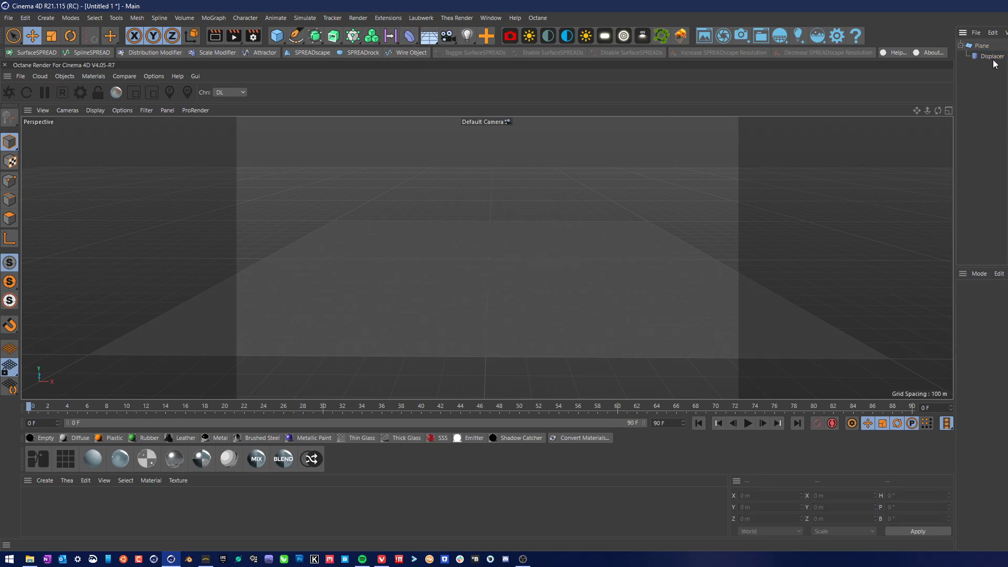
Turn off tiling in the mapping of the Displacer's shading settings.
click(991, 56)
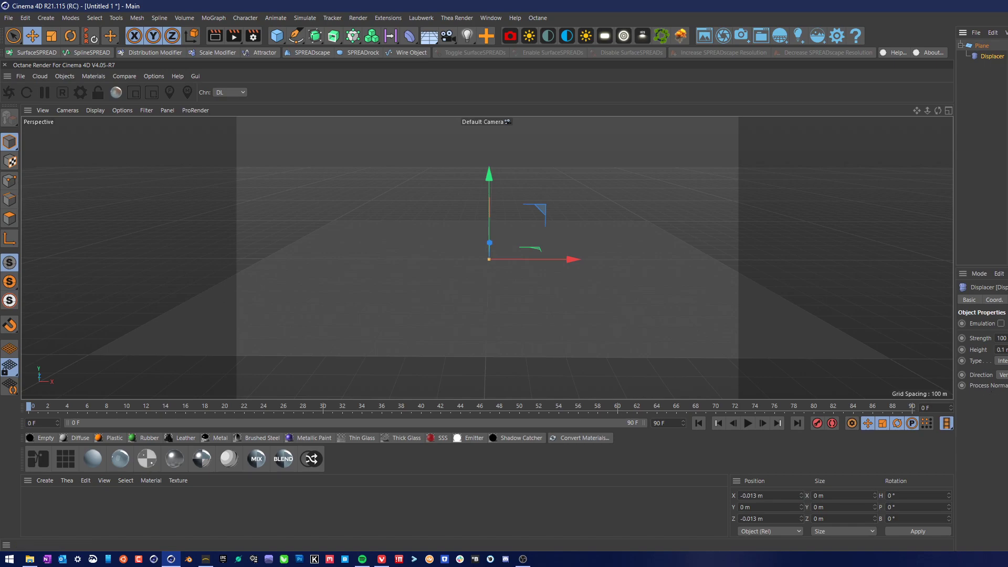
click(1007, 300)
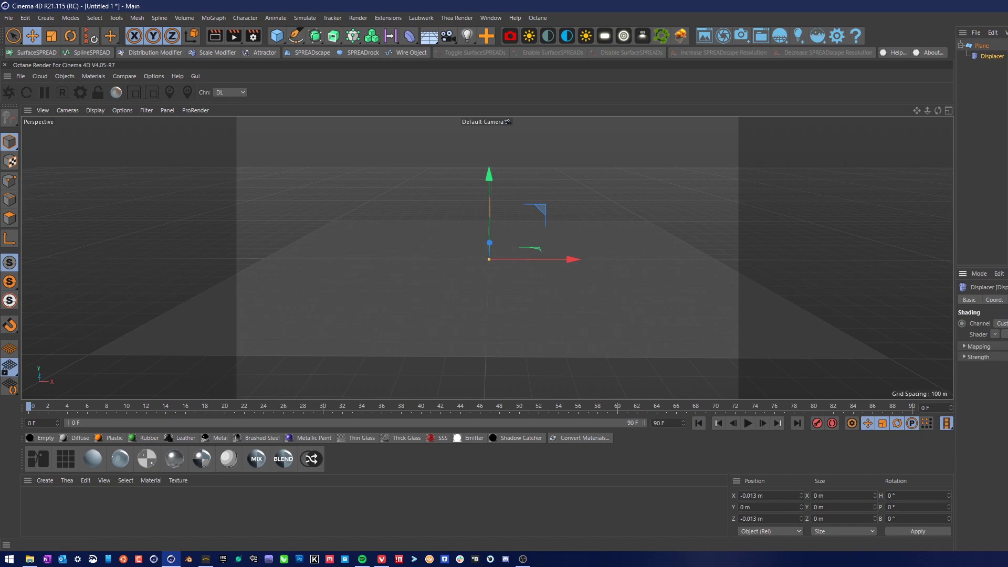
click(964, 346)
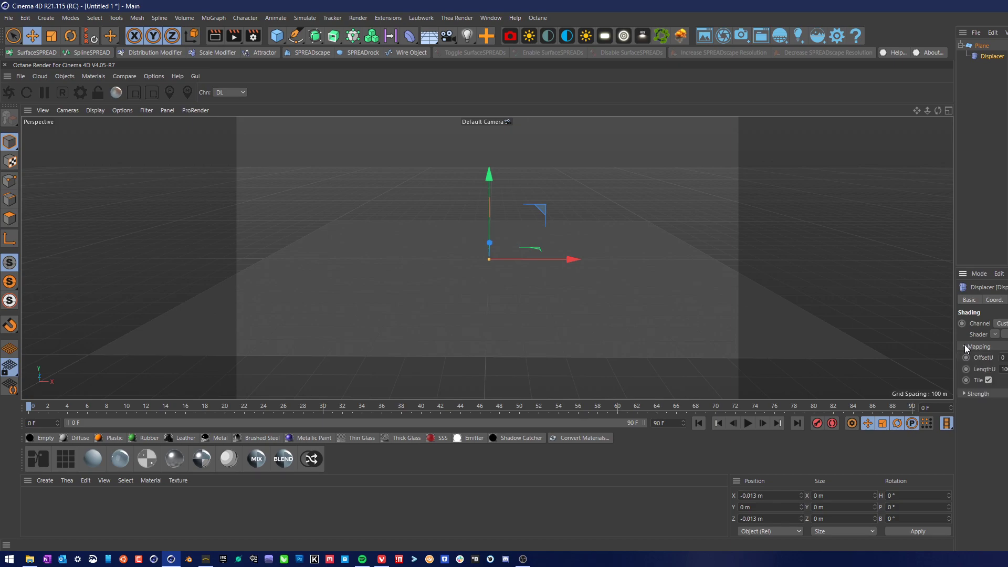
click(988, 380)
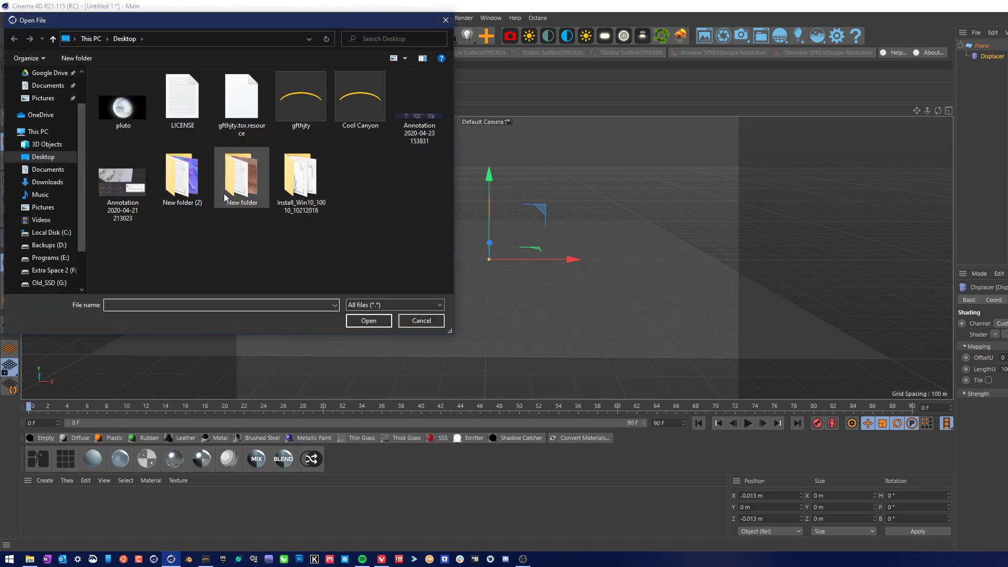
Load the Final Height TIFF from New folder (2) as the Displacer's shader image without copying it to the project location.
double_click(182, 181)
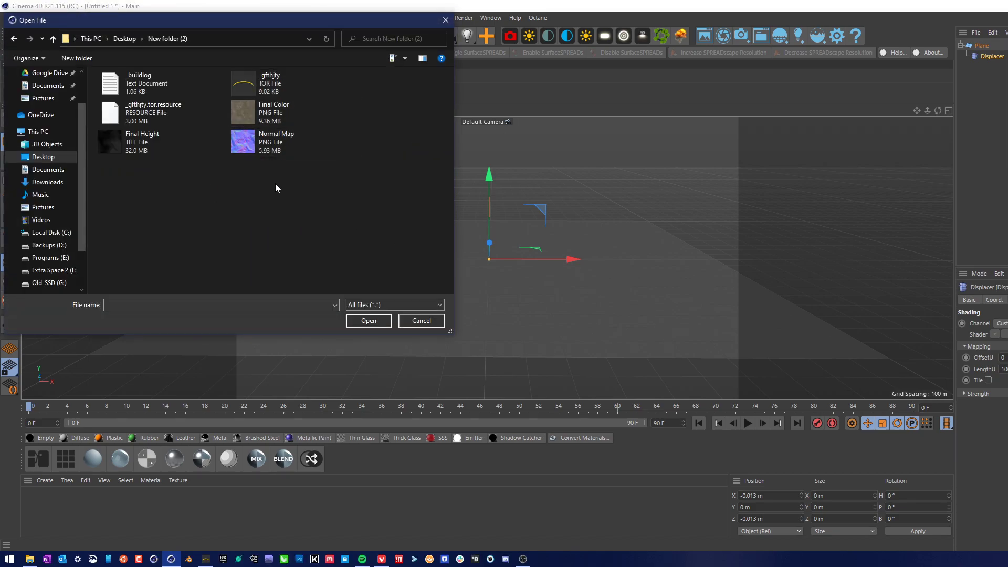
click(161, 151)
click(368, 321)
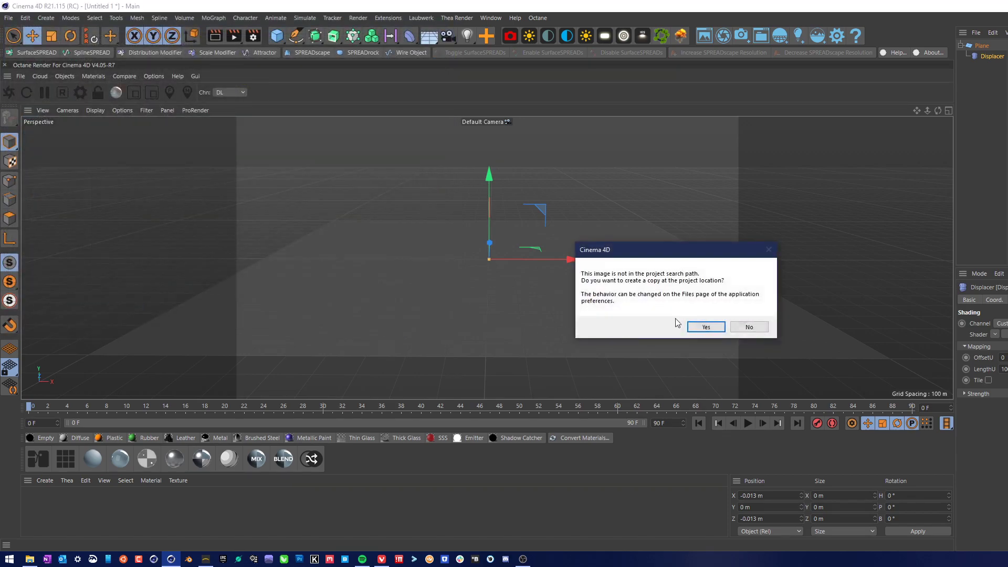
click(745, 327)
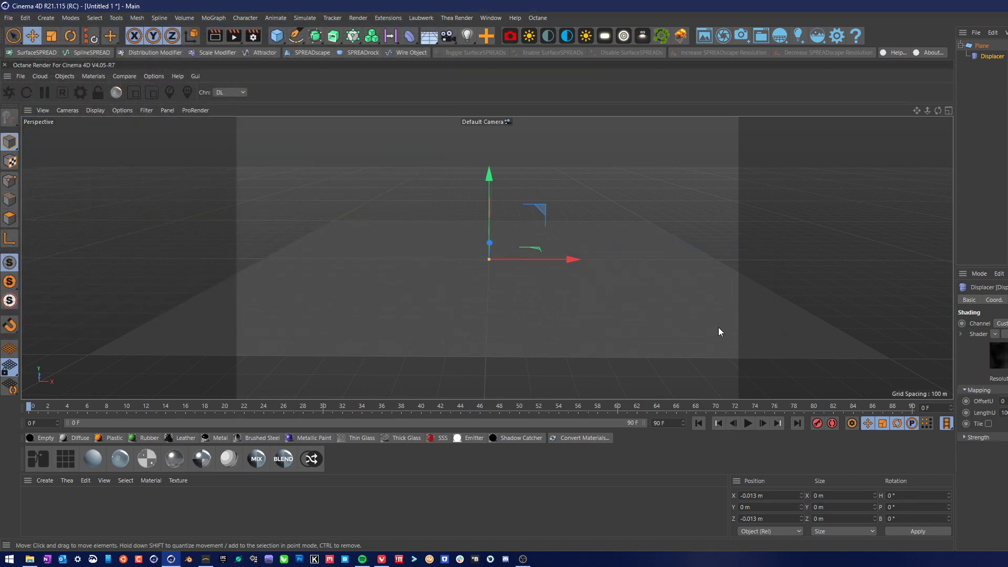
click(980, 45)
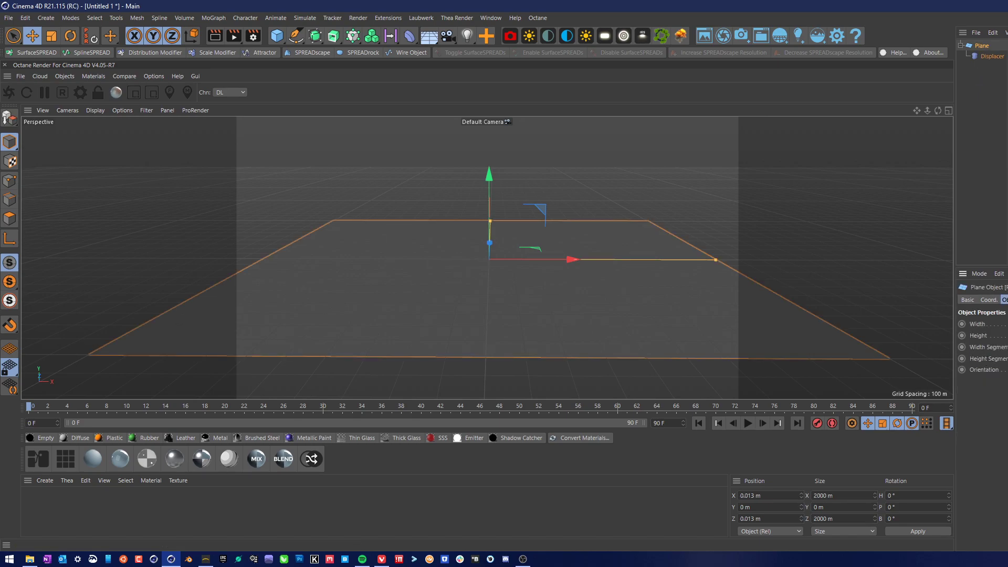
click(991, 96)
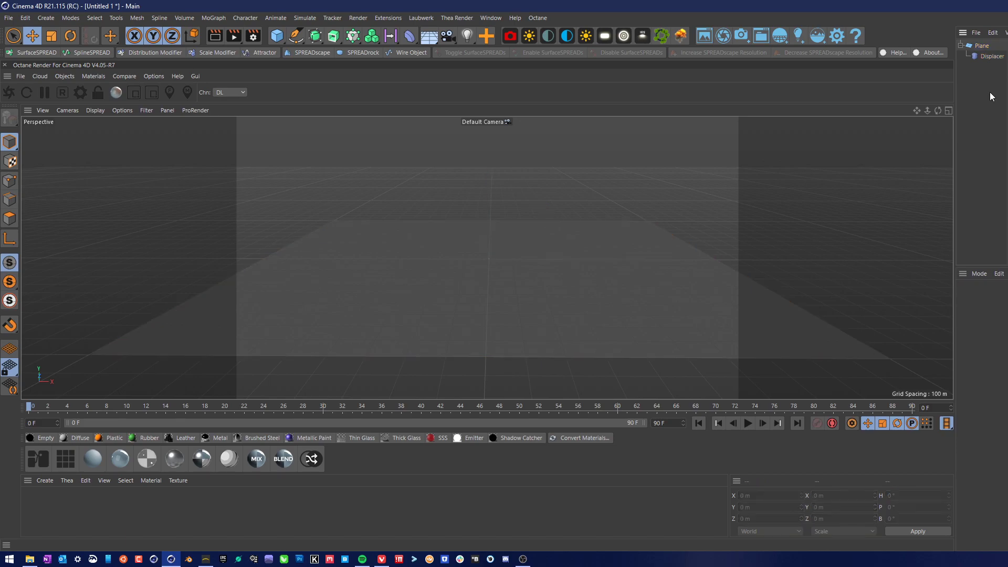
Set the Displacer's height to 500 m in its object properties.
click(756, 297)
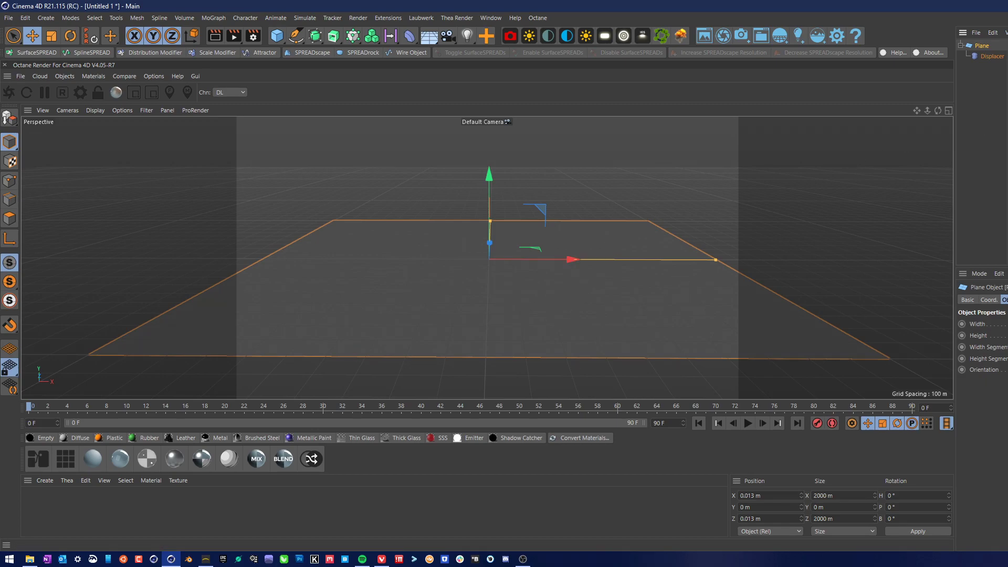
click(991, 56)
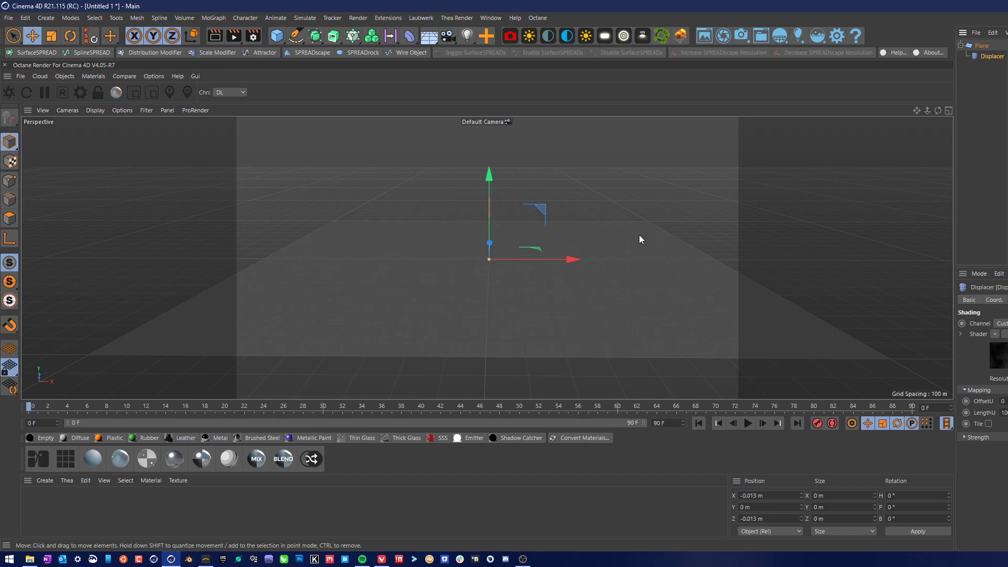
click(982, 46)
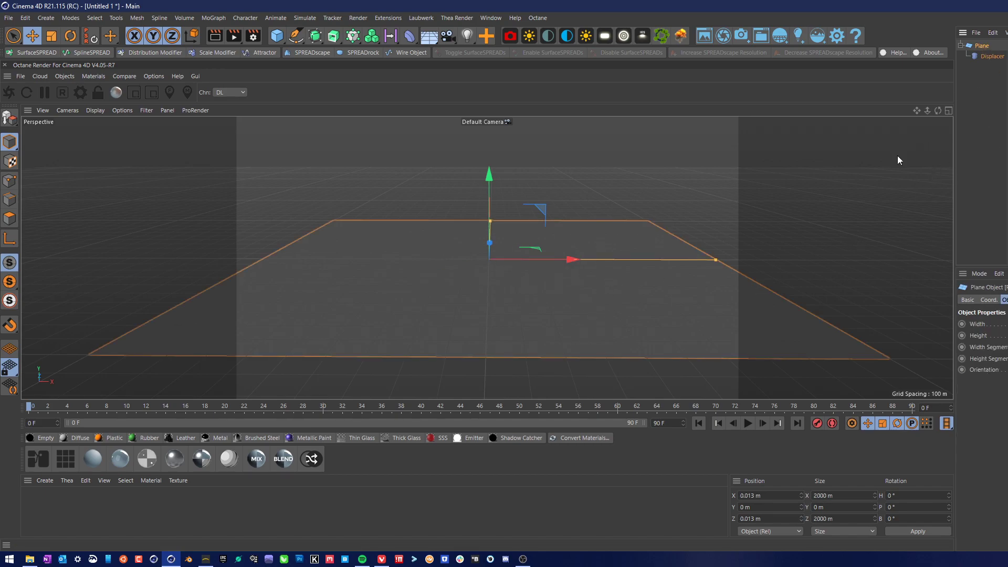
click(992, 56)
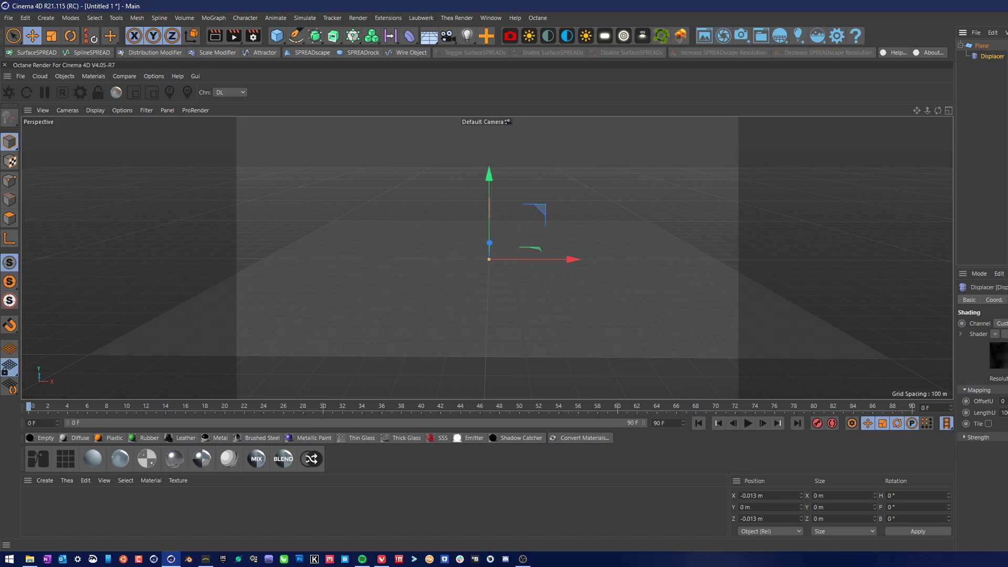
click(1007, 300)
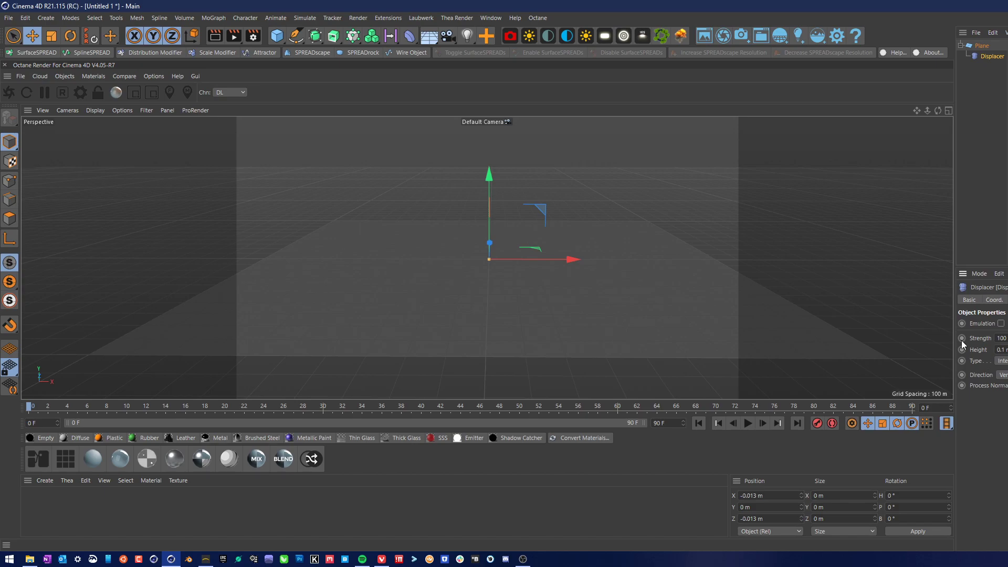
drag(961, 356, 894, 357)
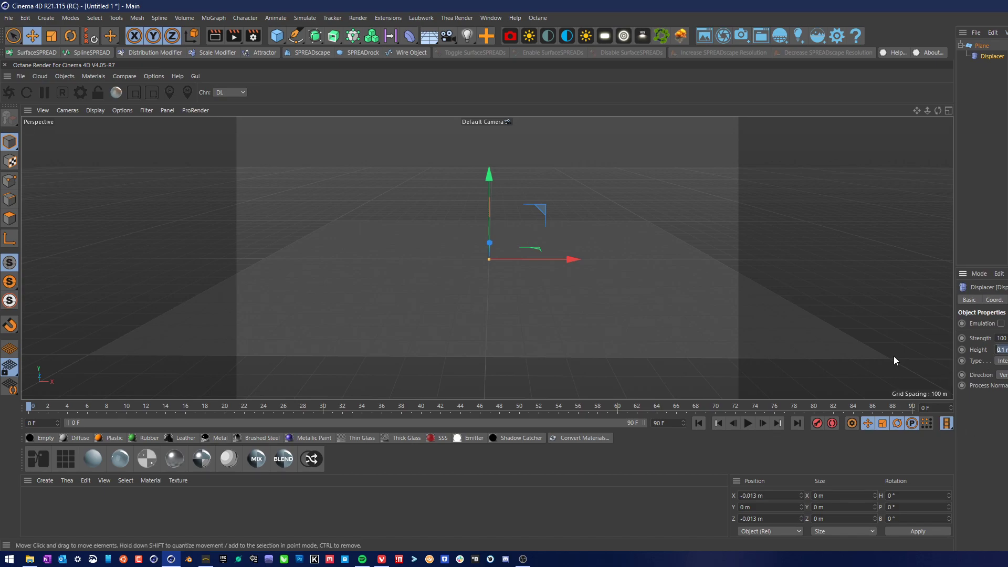
text(500)
key(Return)
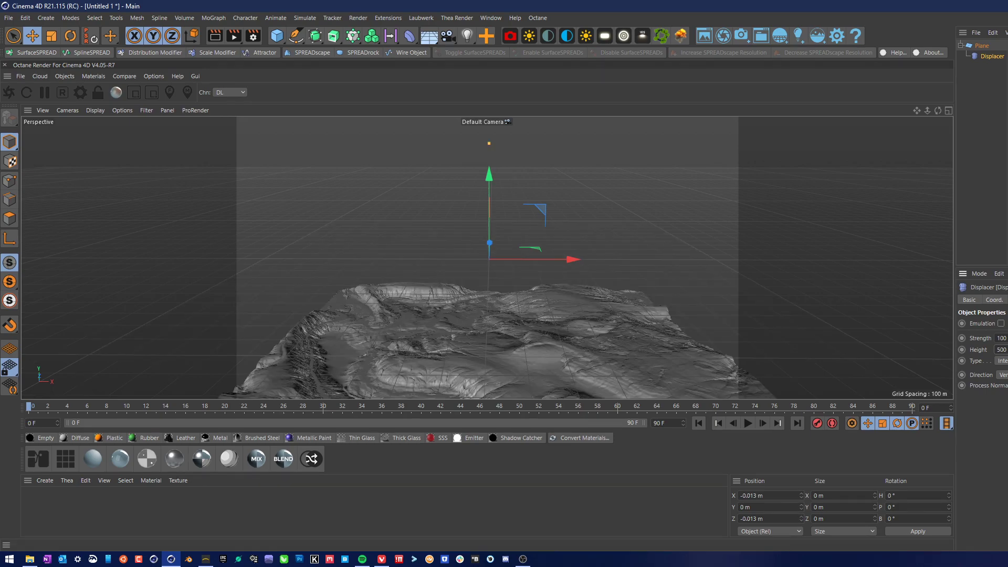
Examine the displaced terrain from a low, close angle and compare it with the original terrain in Gaea.
drag(917, 115, 945, 63)
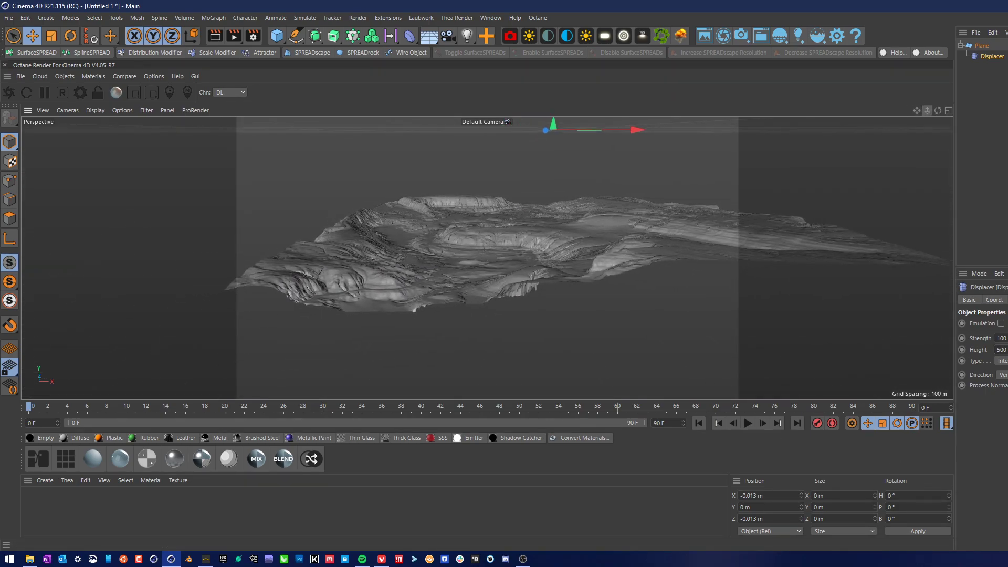
drag(927, 111, 1003, 150)
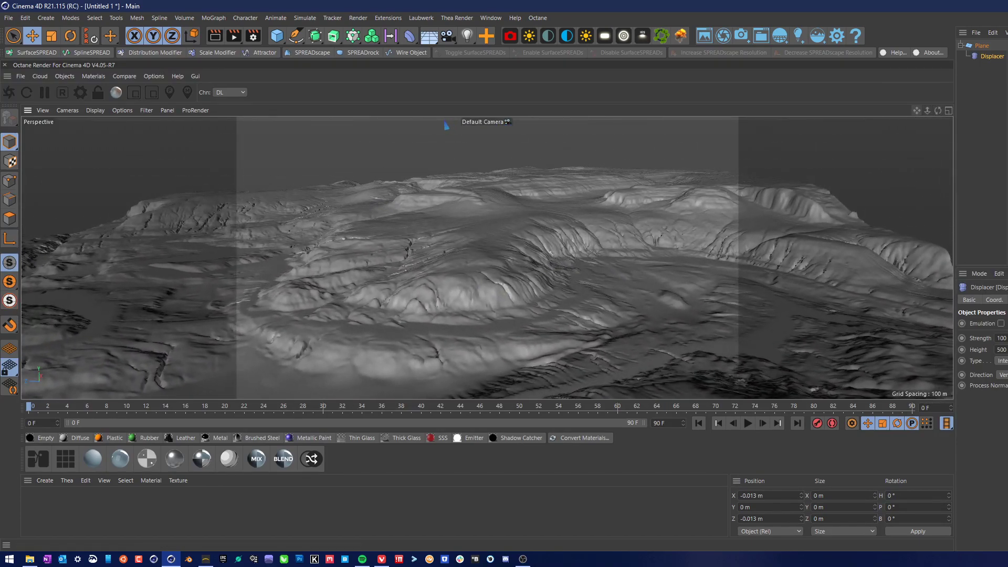
click(206, 560)
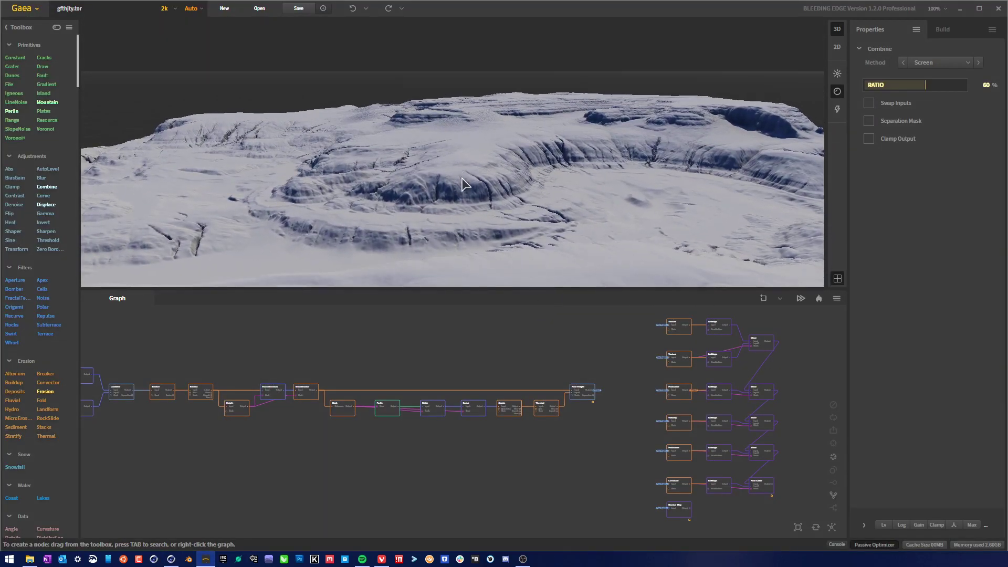
click(172, 561)
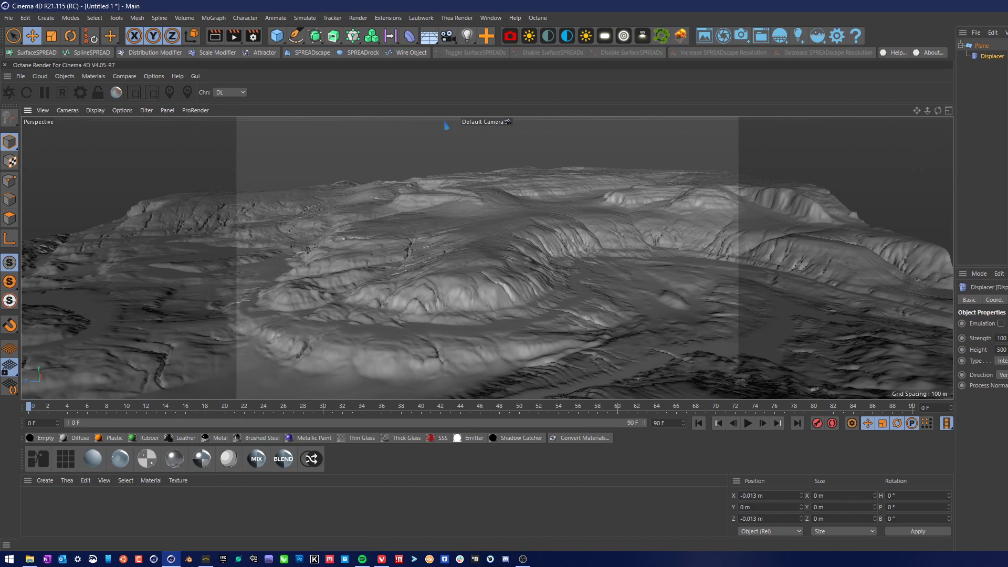
Increase the Displacer's height to 550 m.
drag(1007, 350, 951, 353)
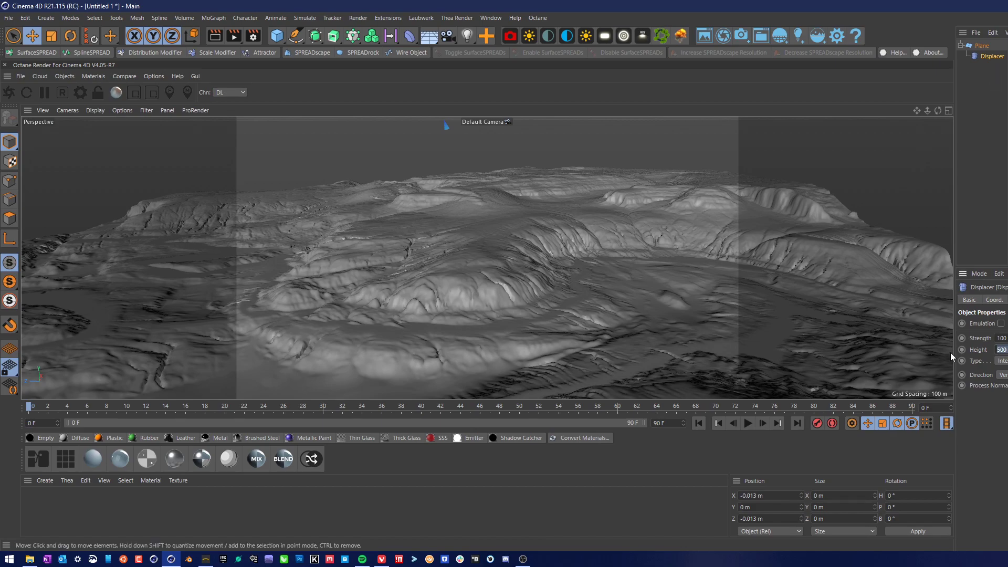
text(550)
key(Return)
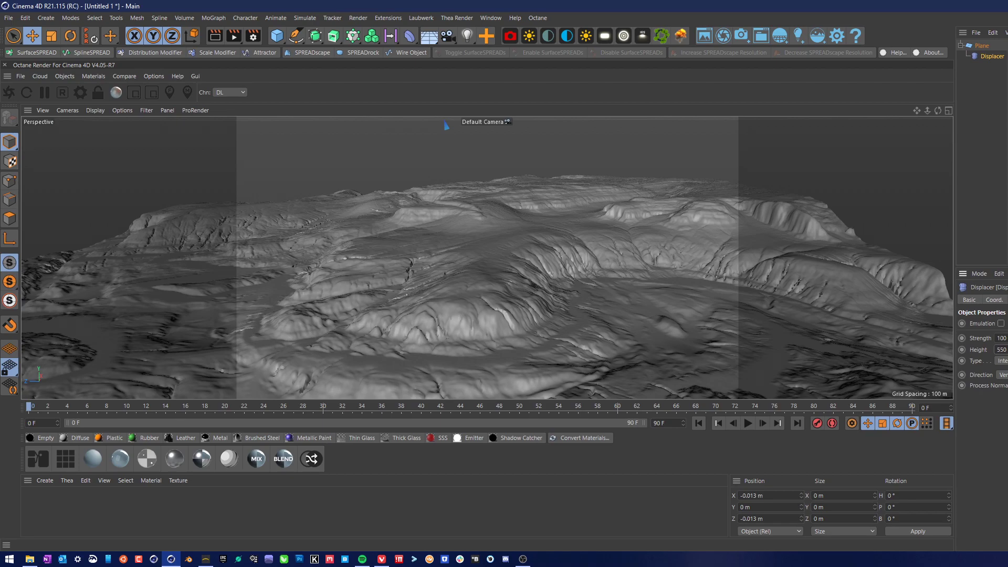
mouse_move(574, 232)
mouse_down()
mouse_move(568, 260)
mouse_move(578, 201)
mouse_move(524, 310)
mouse_up()
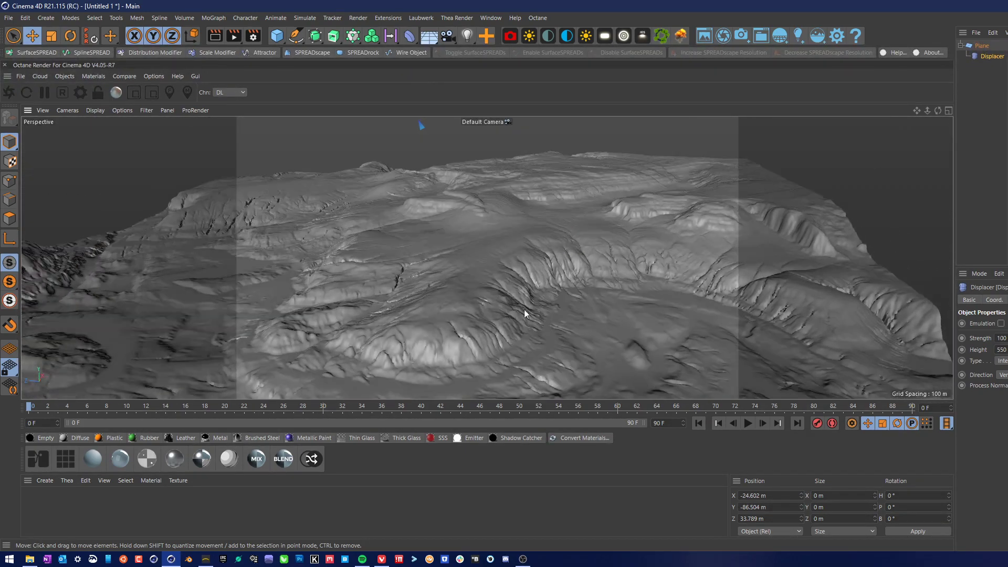
Create an Octane diffuse material and open it for editing.
click(228, 515)
click(44, 480)
click(130, 508)
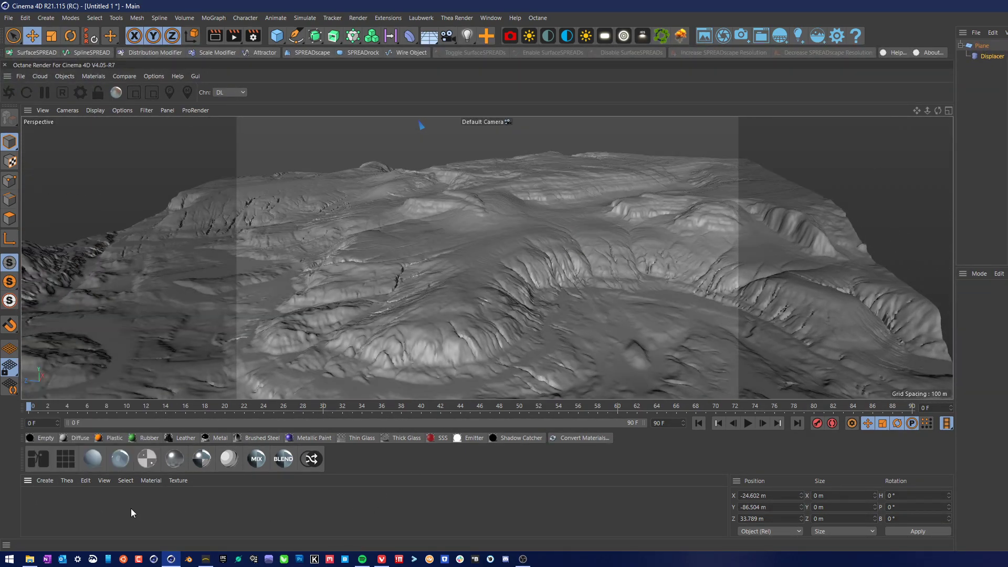
click(95, 462)
double_click(39, 498)
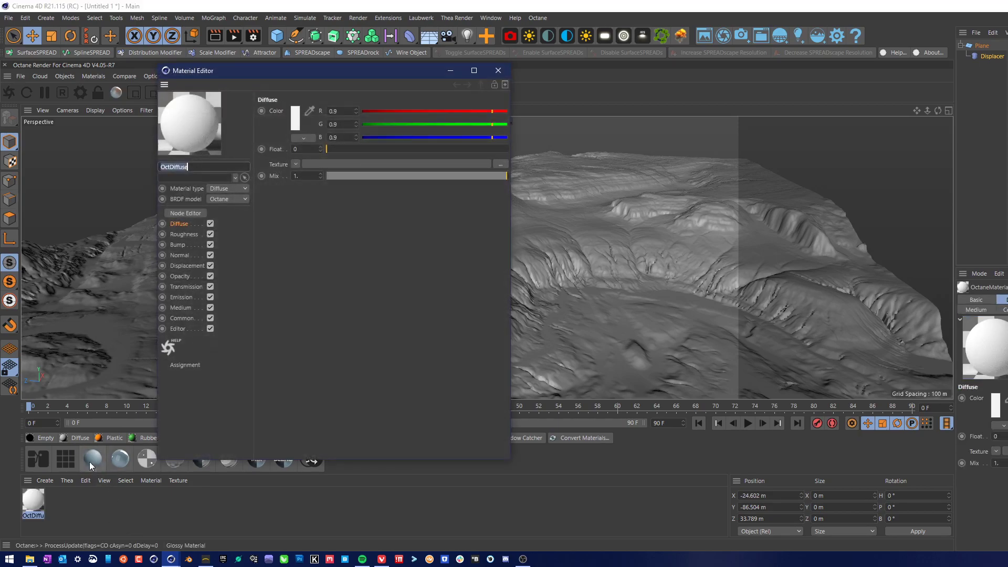
Load the Final Color PNG from New folder (2) as the material's diffuse texture without copying it to the project location.
click(500, 164)
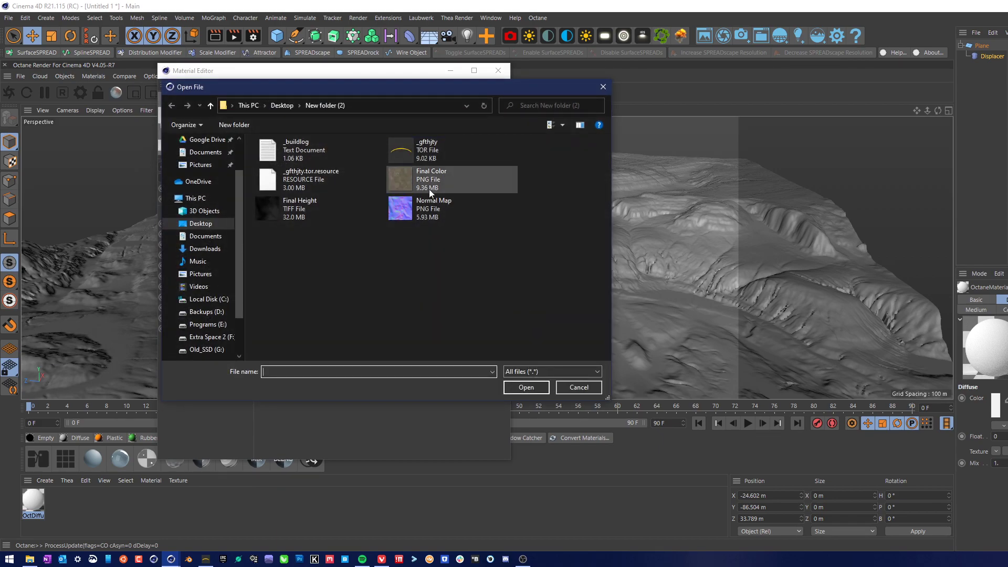
click(429, 189)
click(516, 387)
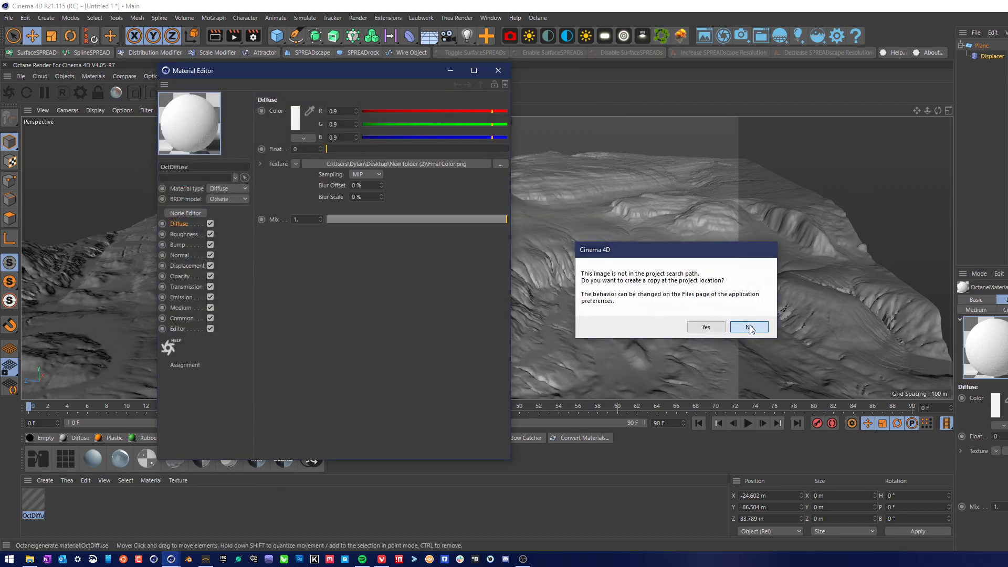
click(749, 328)
Apply the OctDiffuse material to the plane and fit the whole program window on the screen.
drag(334, 75, 516, 91)
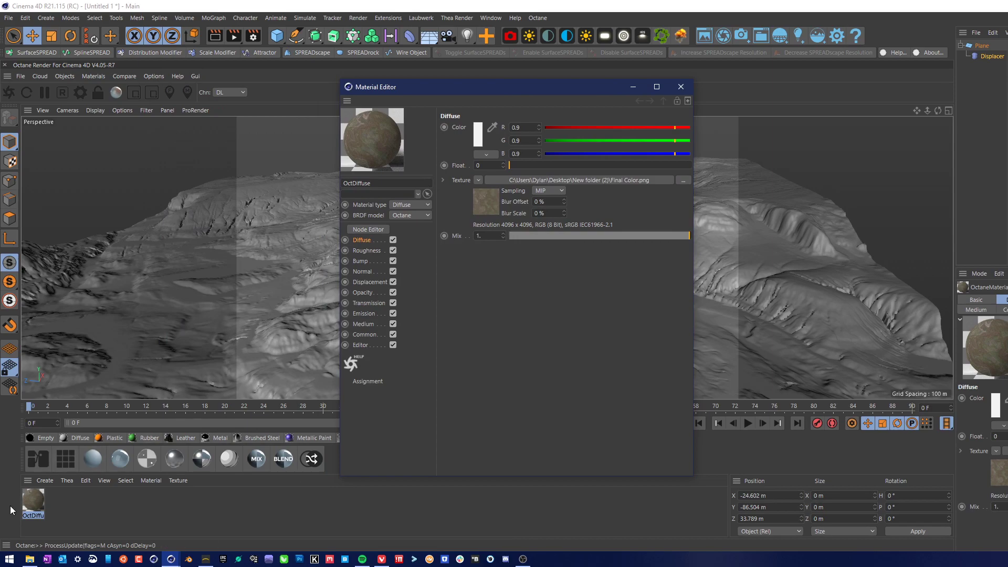
drag(33, 501, 988, 51)
drag(558, 90, 862, 88)
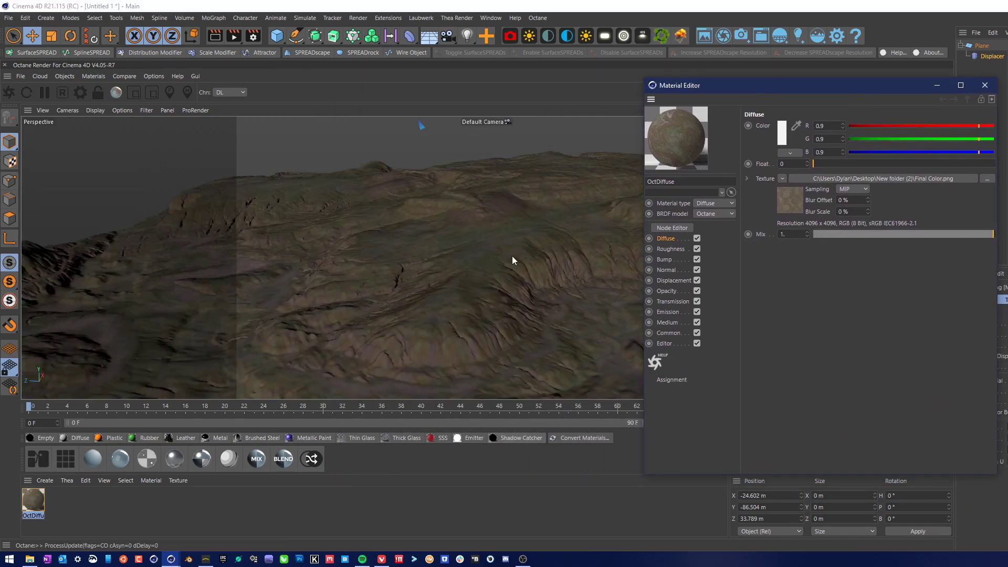
drag(512, 6, 976, 527)
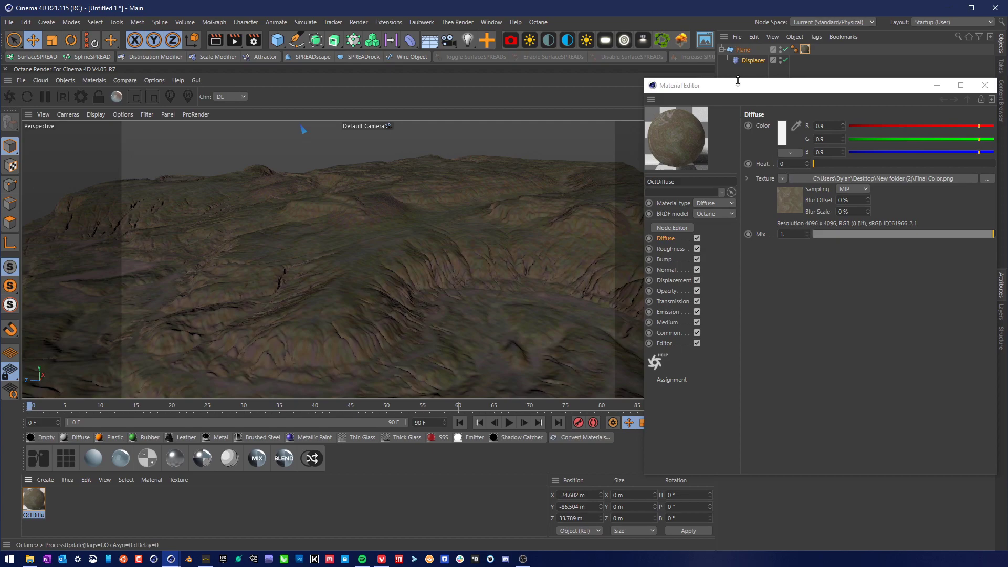
Move the Material Editor clear of the object properties and open the OctDiffuse material's Normal channel.
drag(742, 89, 359, 120)
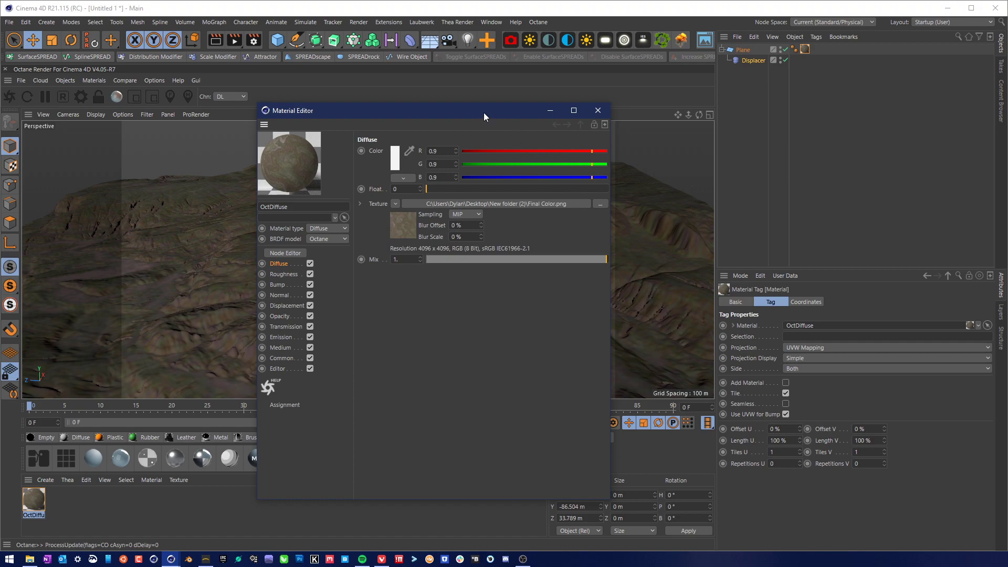
drag(484, 112, 408, 97)
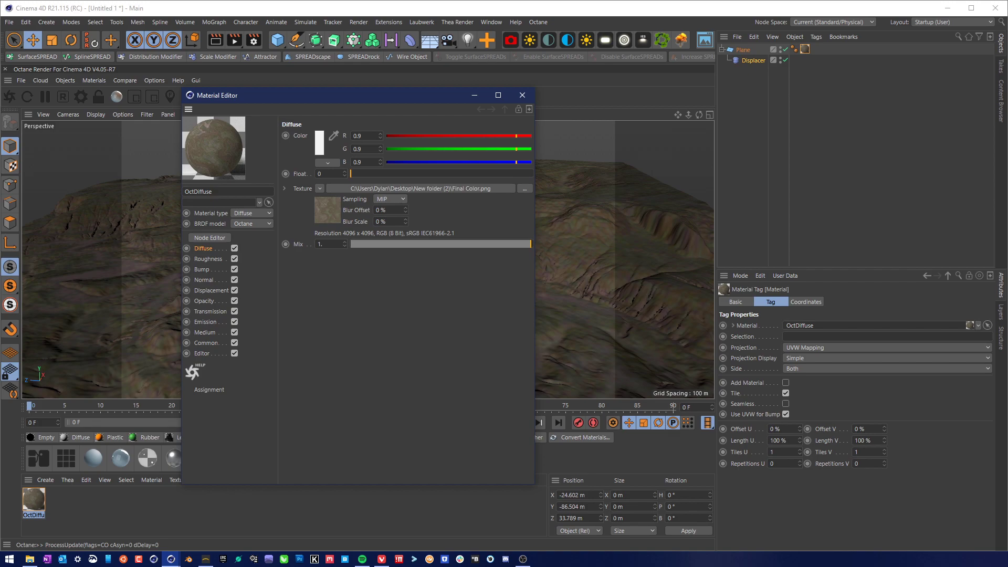
drag(384, 107, 514, 87)
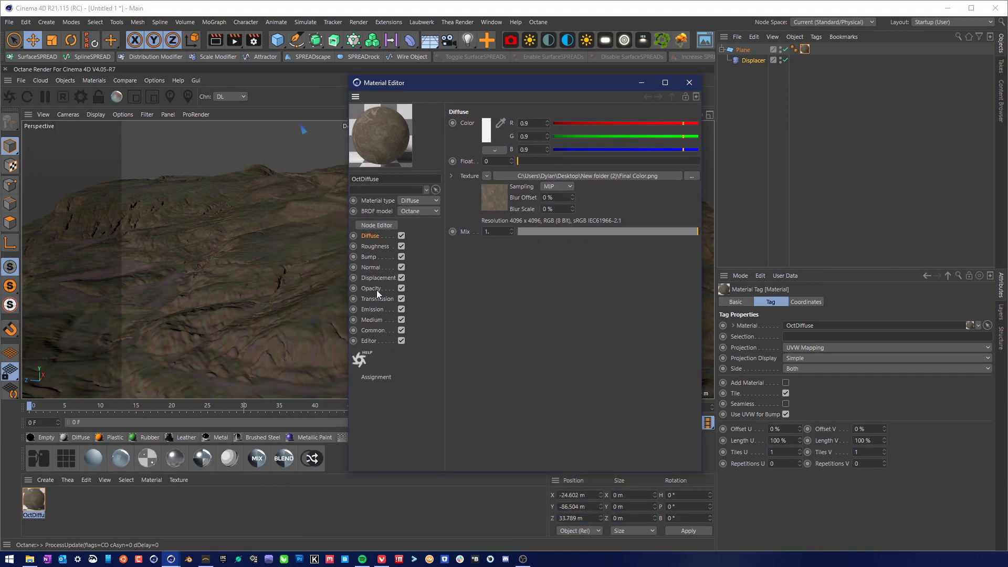
click(371, 268)
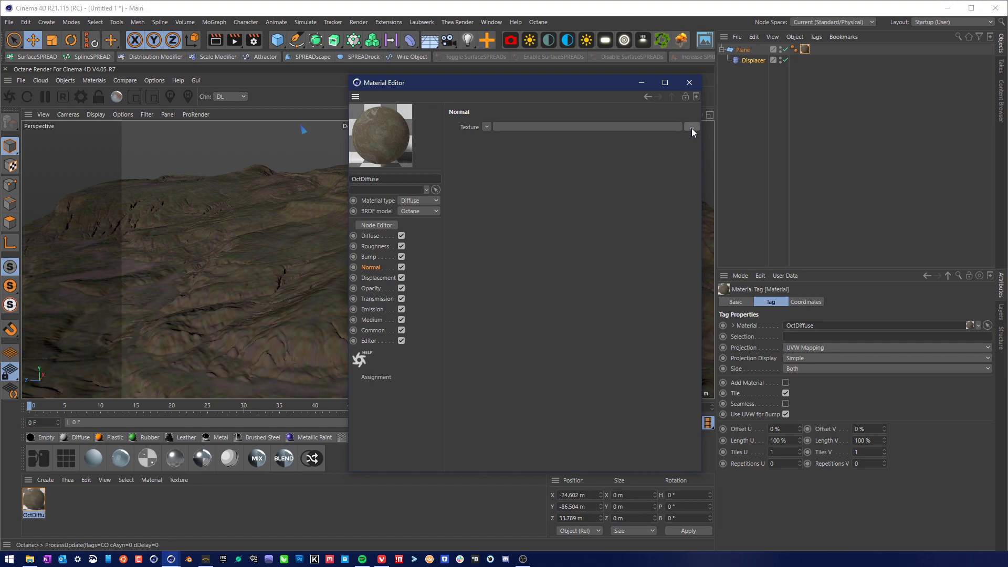
Add an Octane daylight and move it to about X -144 m, Y -511 m, Z -248 m, over the visible terrain.
drag(504, 87, 770, 342)
click(530, 42)
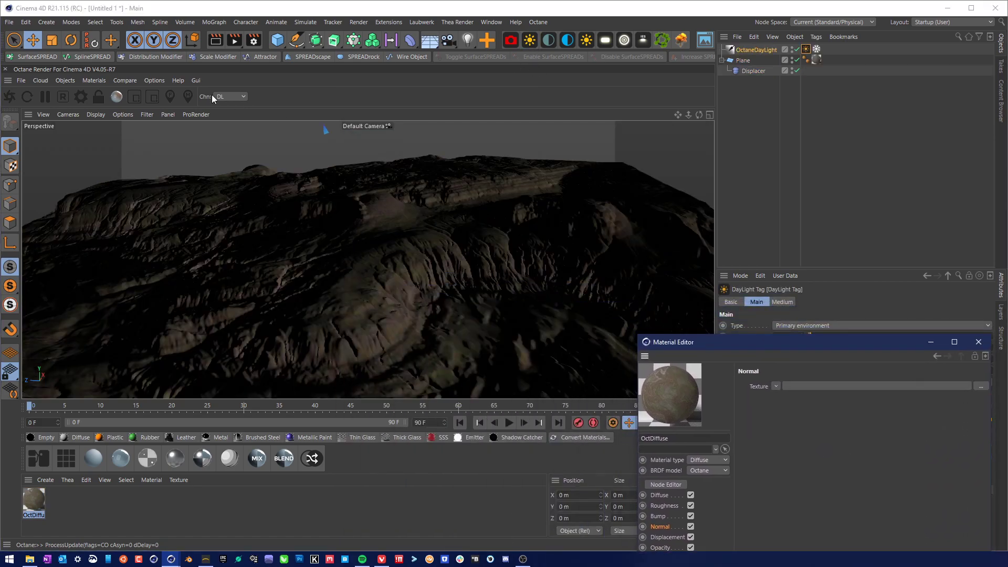
click(33, 41)
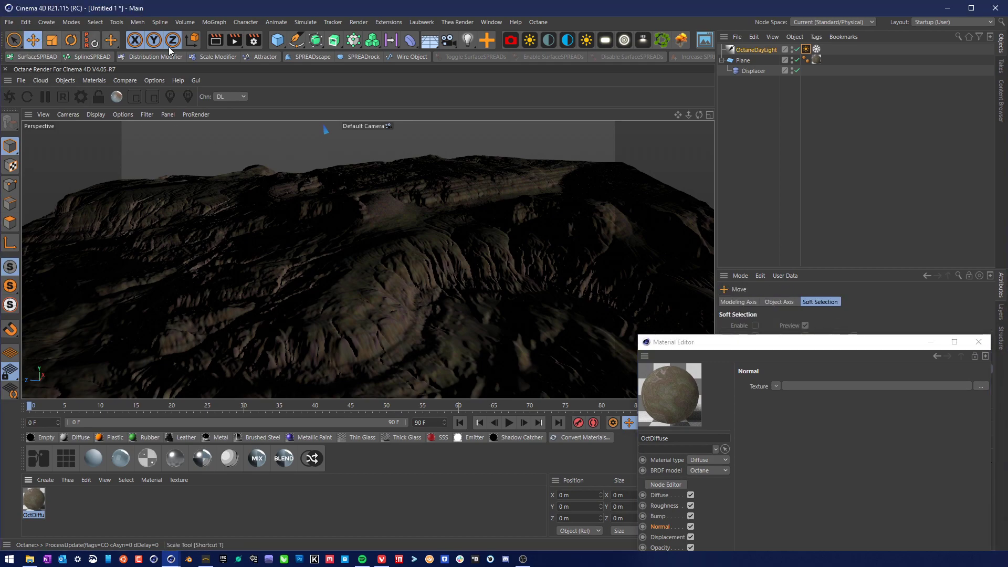
drag(395, 221, 440, 289)
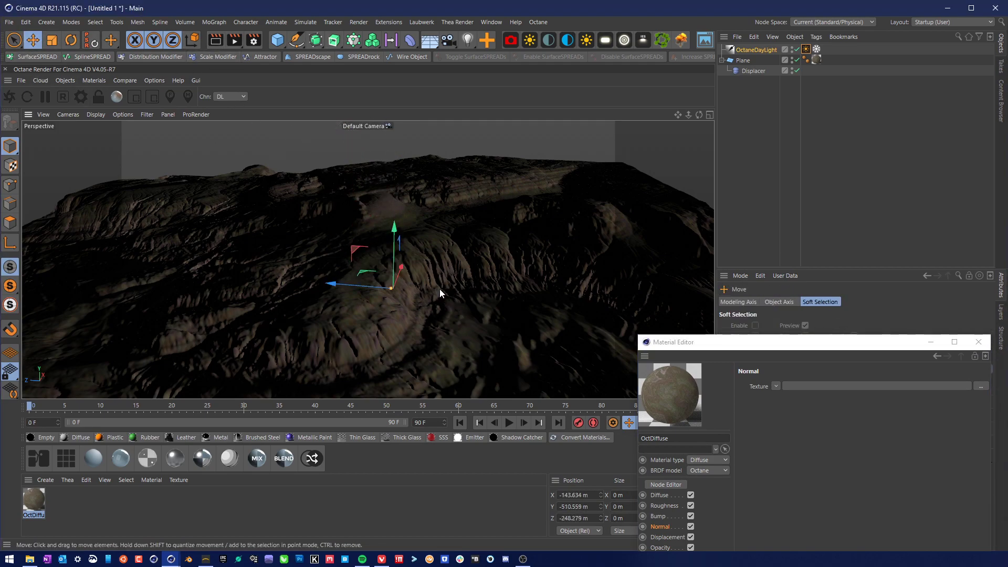
Rotate the daylight in world coordinates to about H -166°, P -23°, B -3° to light the terrain.
click(65, 44)
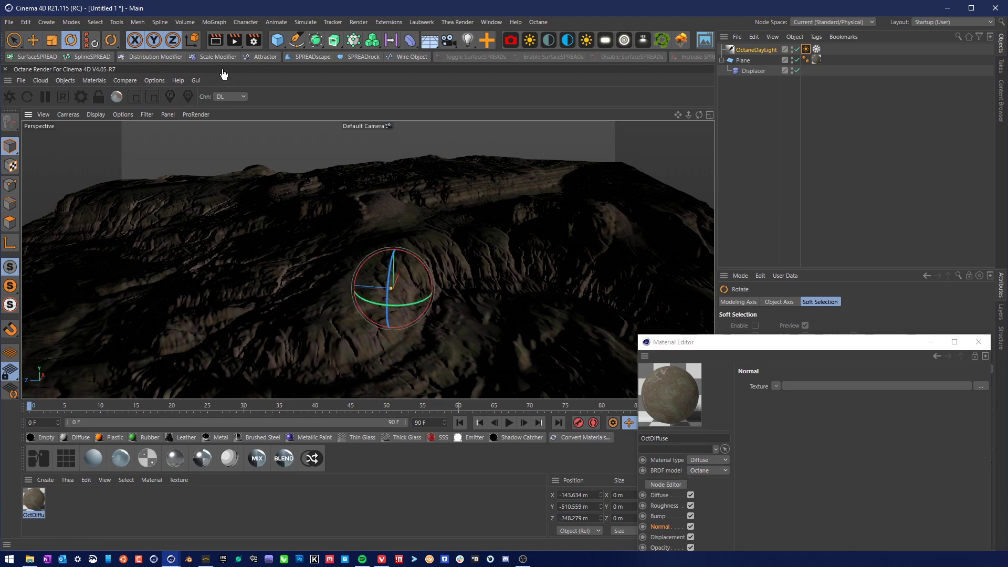
click(194, 41)
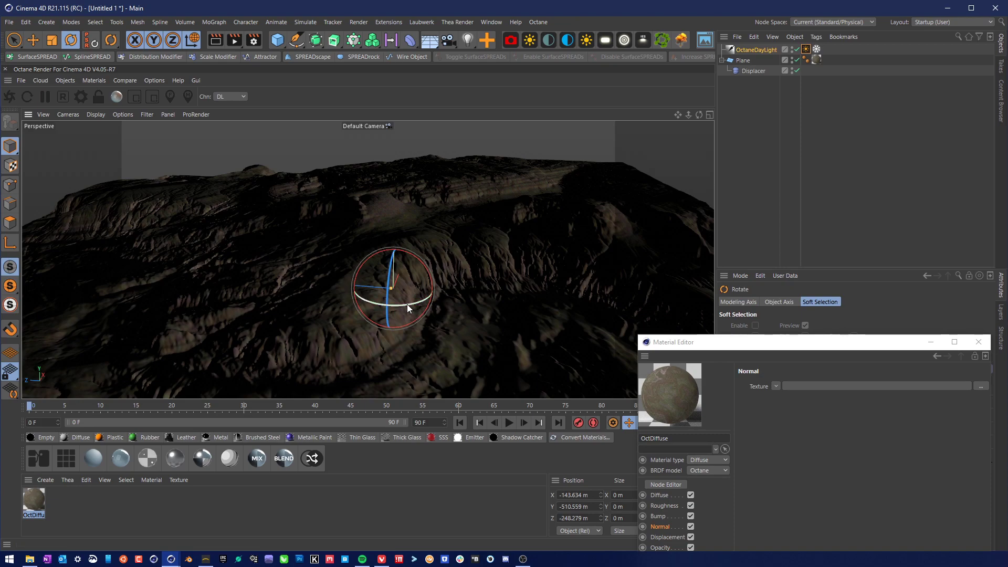
drag(407, 304, 377, 311)
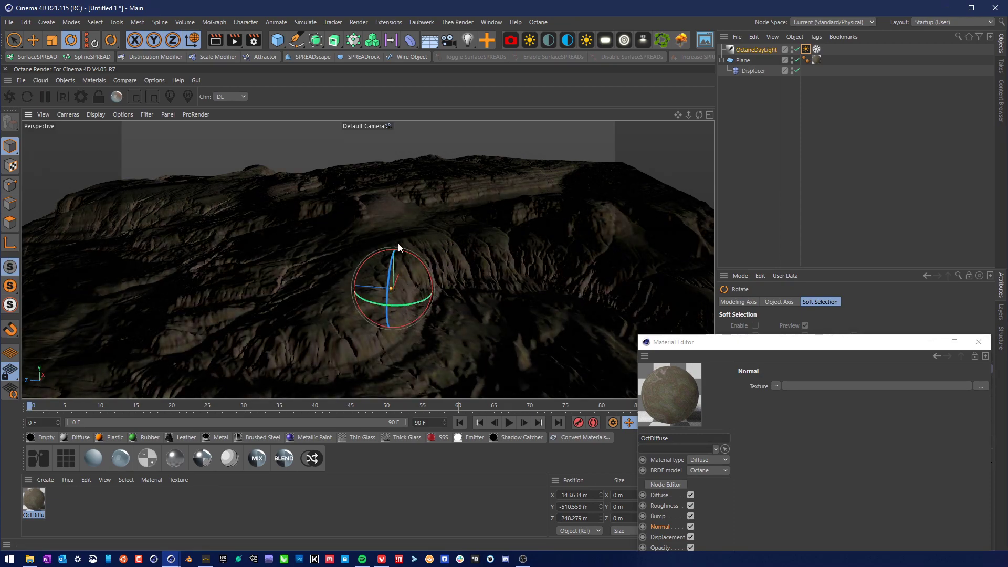
drag(426, 266, 401, 260)
drag(402, 307, 342, 267)
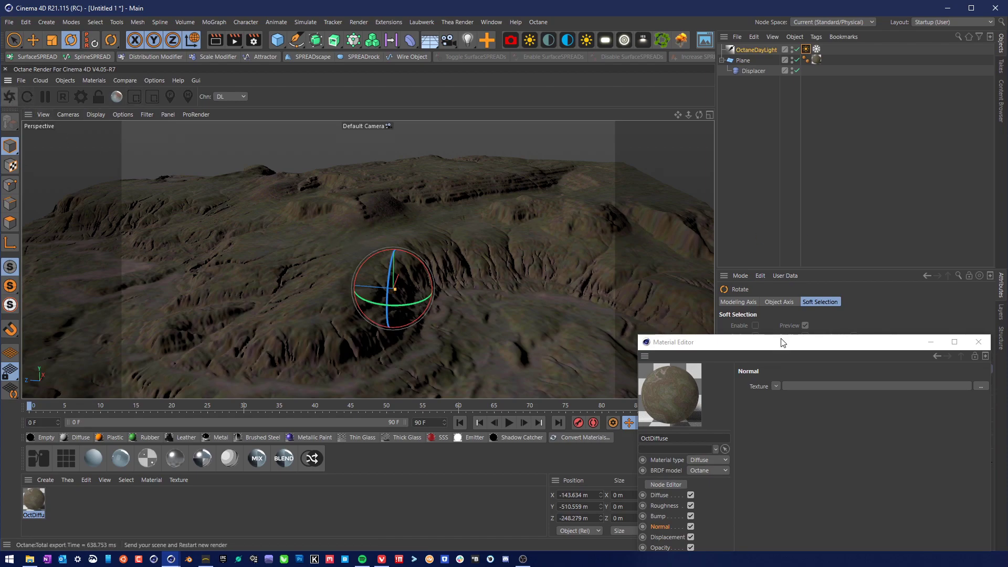
Start the Octane live render and frame a closer view of the hill in the middle of the terrain.
drag(779, 342, 787, 143)
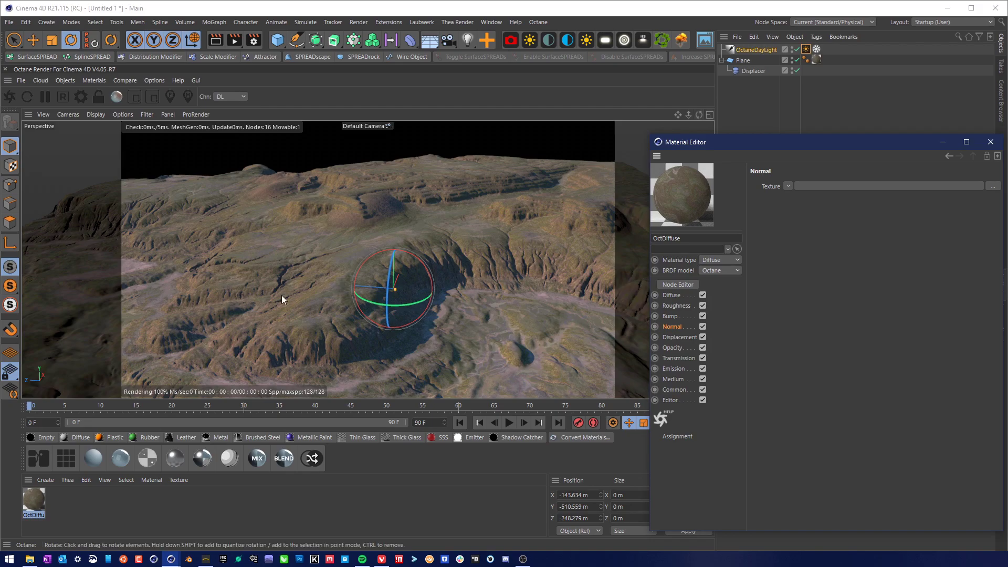
drag(698, 115, 367, 260)
mouse_move(699, 114)
mouse_down()
mouse_move(672, 142)
mouse_move(703, 126)
mouse_up()
drag(367, 258, 368, 259)
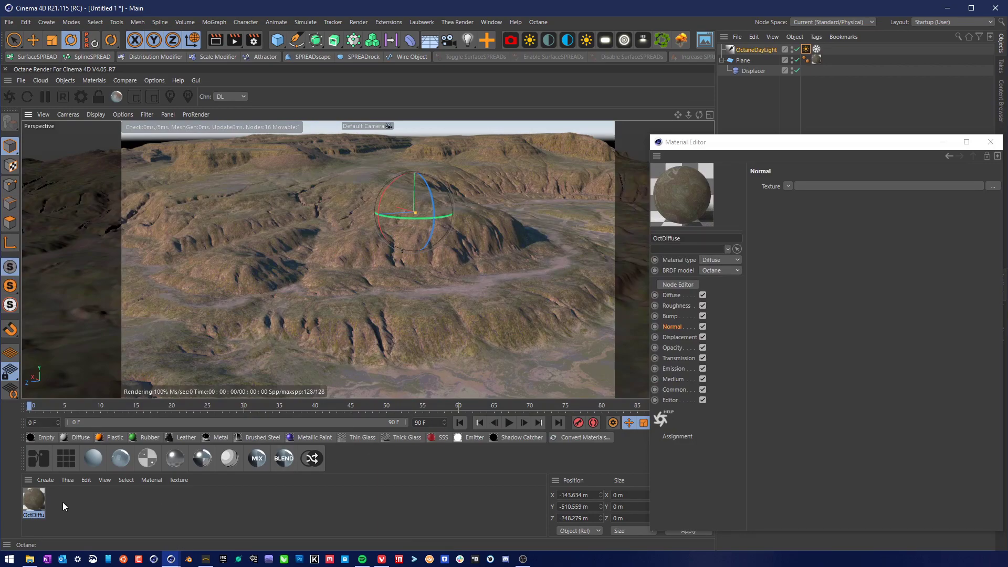
Load Normal Map.png into the OctDiffuse material's Normal channel without copying the image to the project location.
click(779, 232)
drag(786, 143, 783, 105)
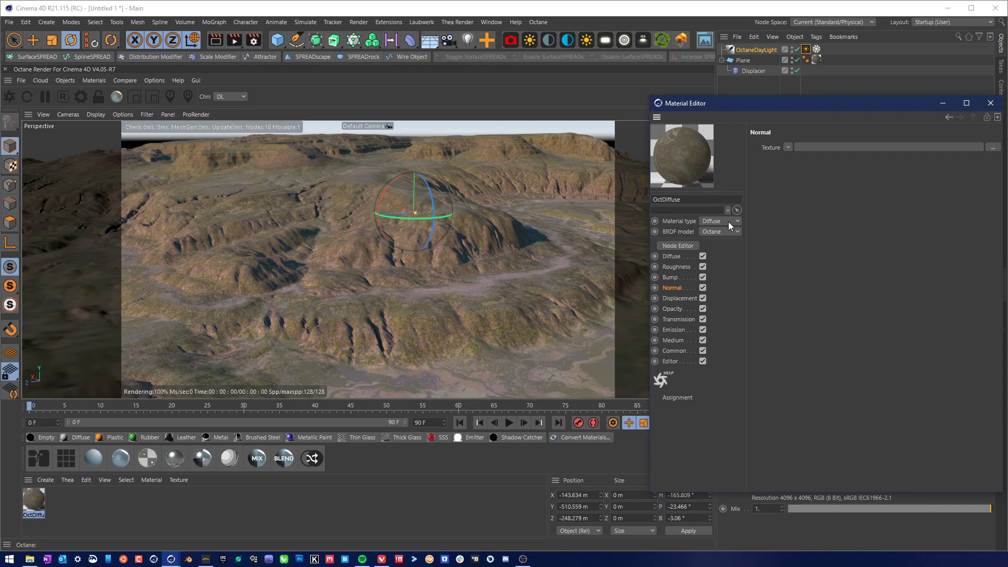
click(992, 148)
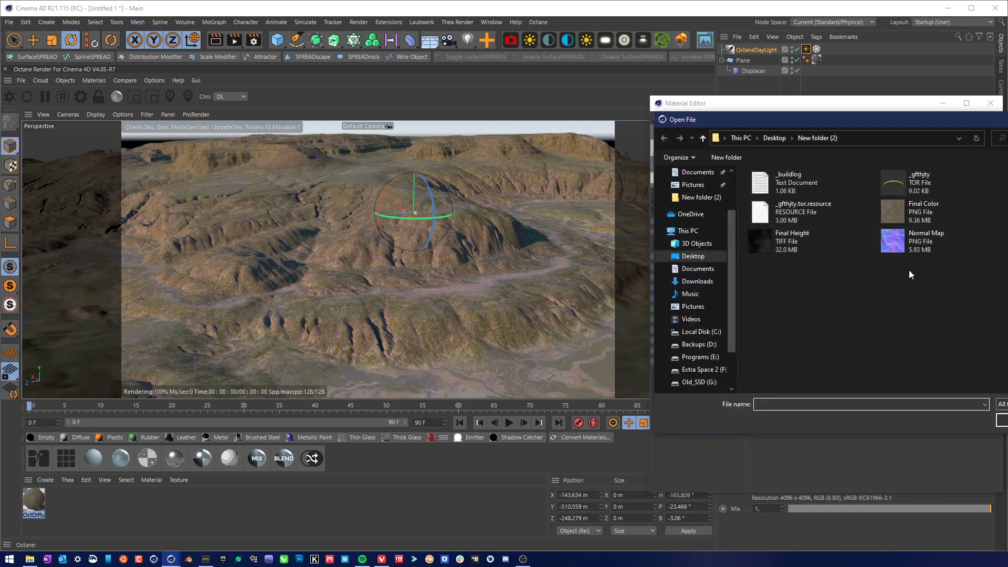
click(924, 241)
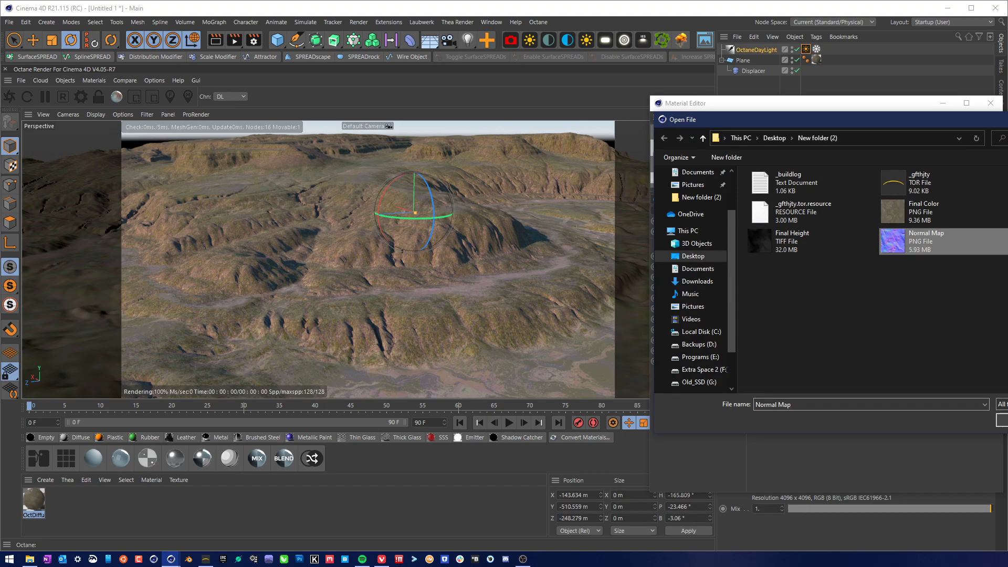
click(1002, 420)
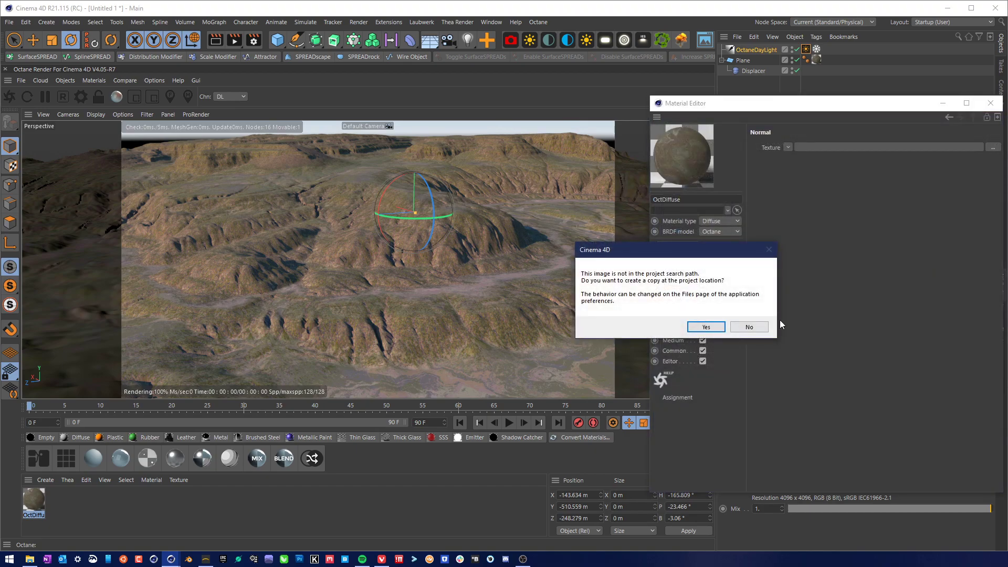
click(749, 326)
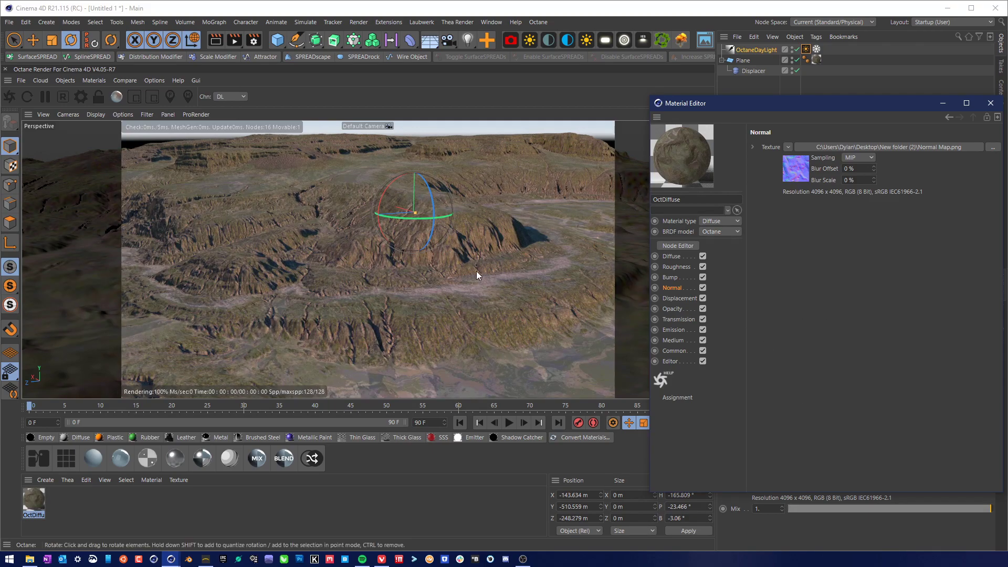
Examine the normal-mapped terrain in the live render from several angles, ending with a low view across to the horizon.
alt+drag(450, 248, 512, 266)
alt+drag(425, 269, 368, 259)
alt+right_drag(368, 260, 558, 70)
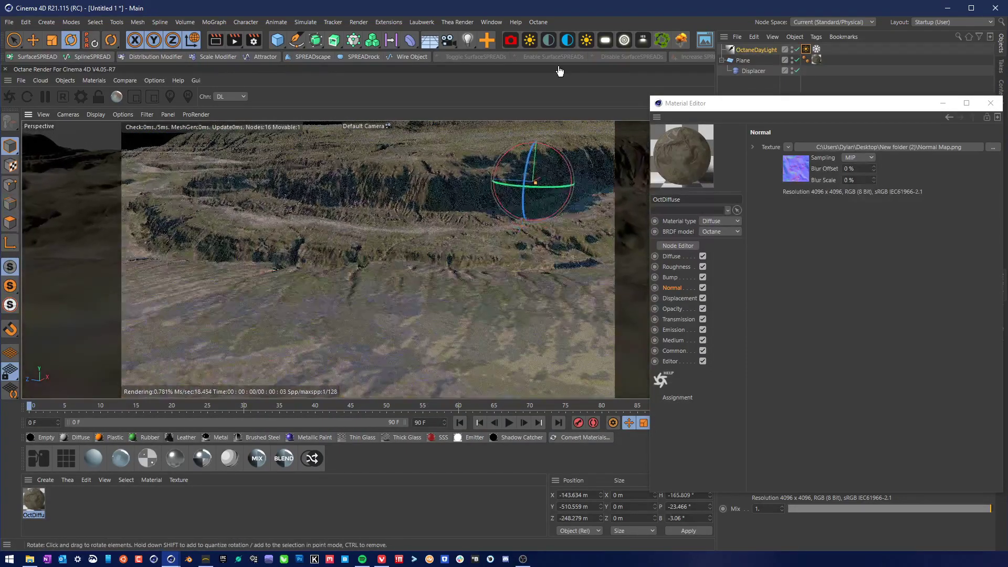
alt+drag(421, 174, 425, 131)
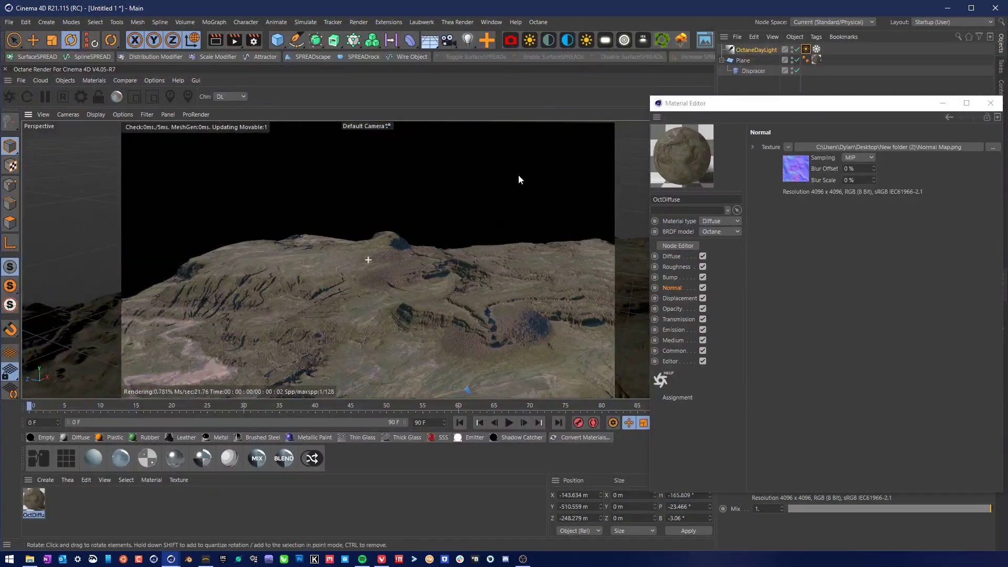
alt+drag(519, 178, 353, 364)
alt+drag(400, 292, 294, 308)
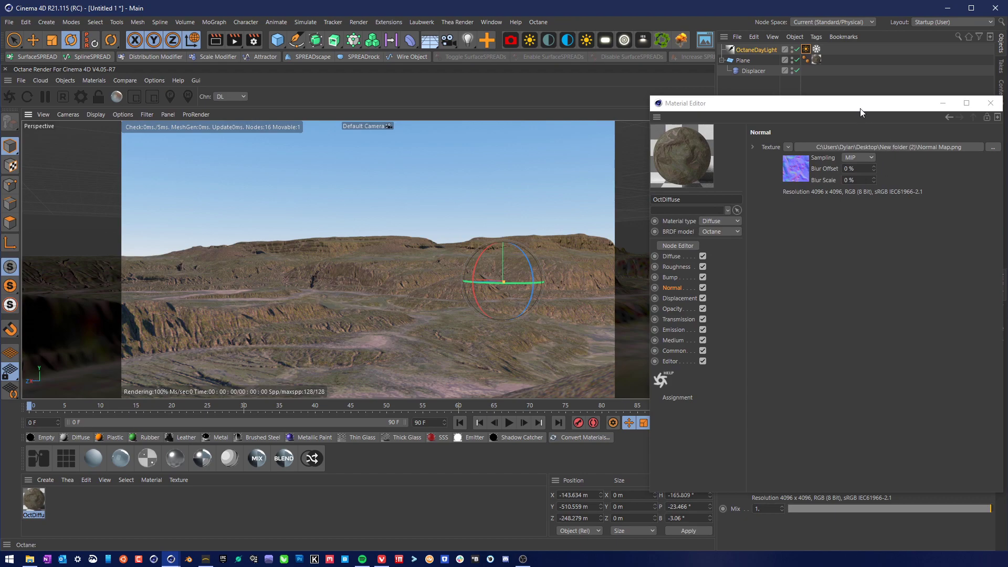
Assign an Octane Noise texture to the OctDiffuse material's Bump channel.
drag(859, 109, 844, 110)
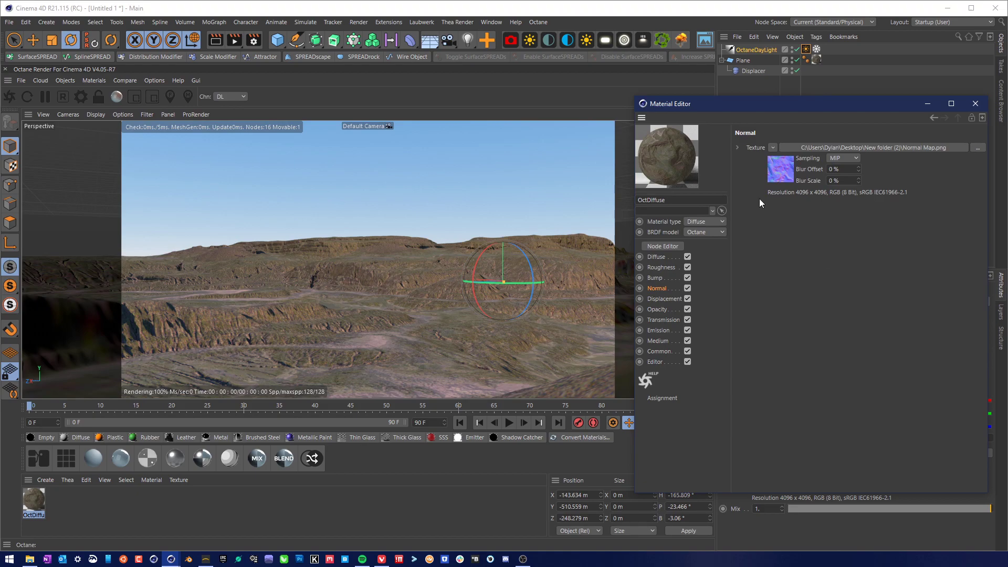
drag(775, 105, 783, 134)
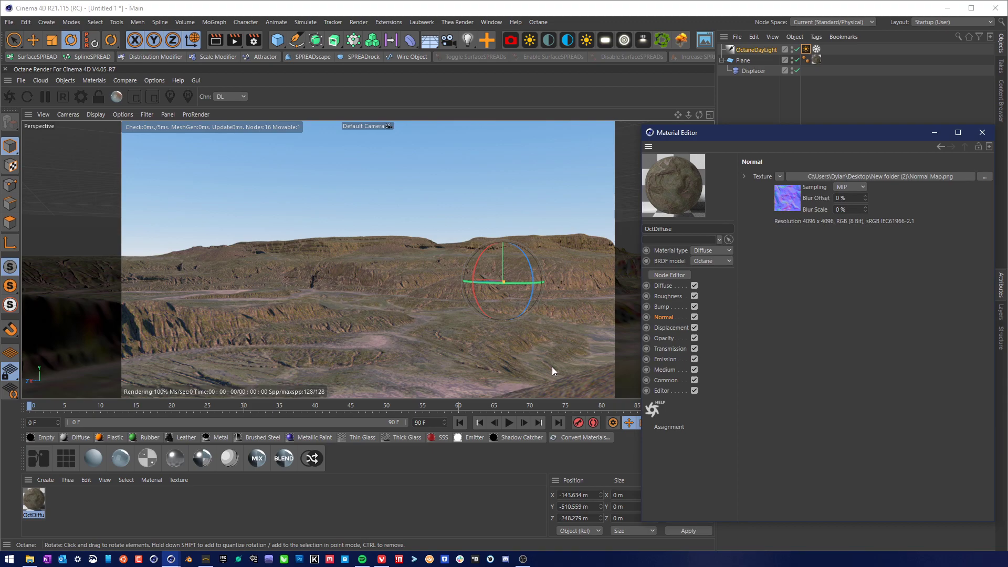
click(662, 306)
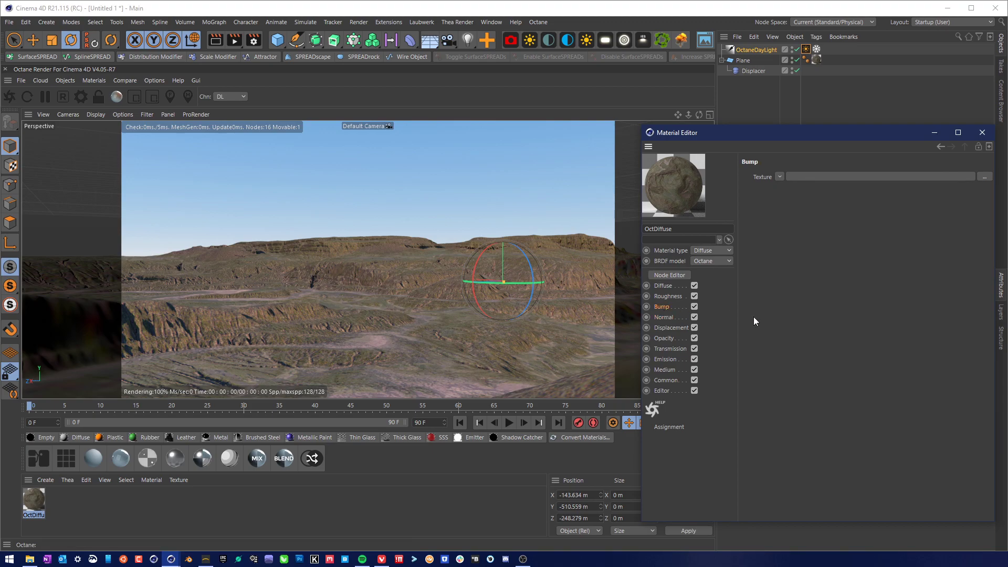
click(779, 177)
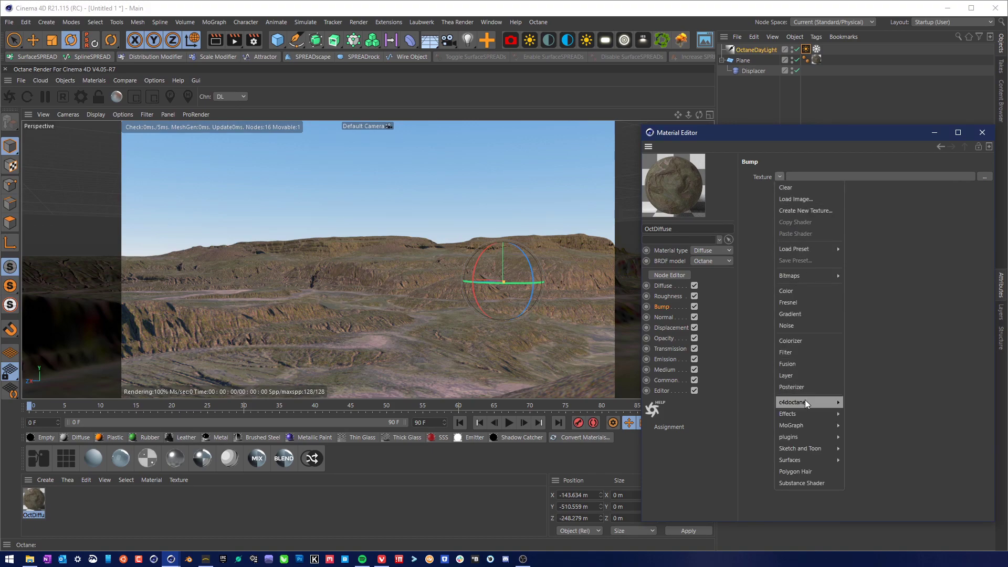
mouse_move(805, 401)
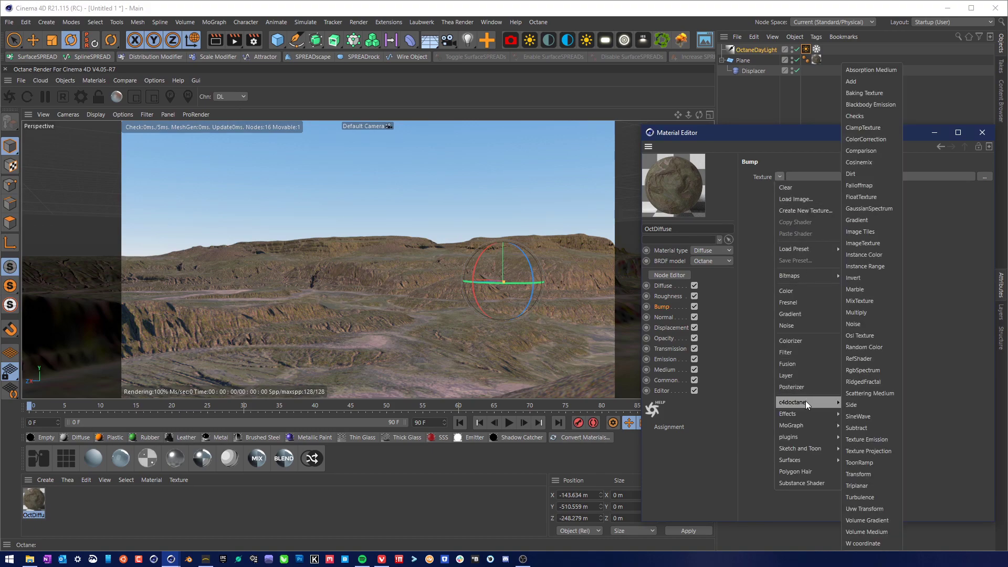
click(868, 325)
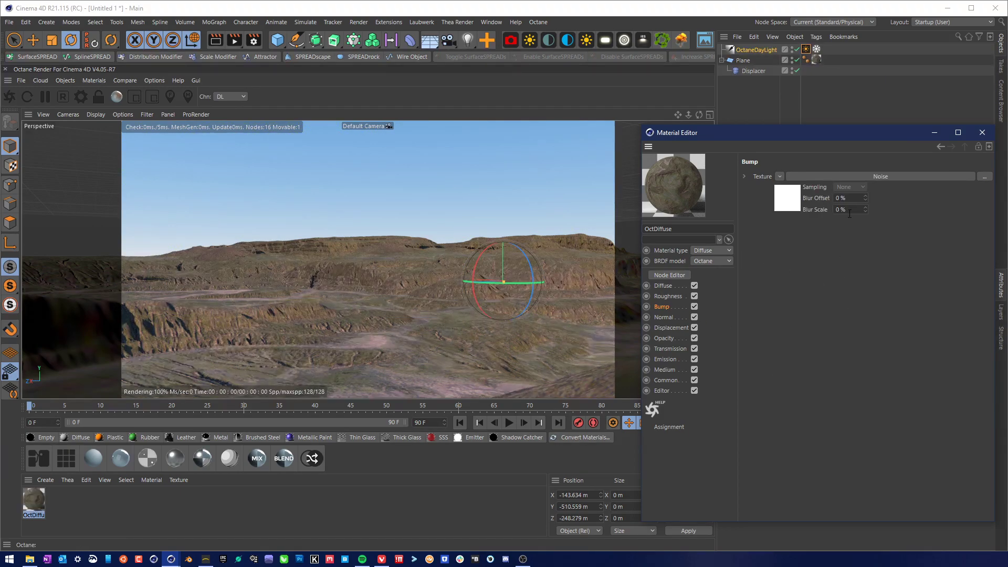
Open the bump noise shader and set its Octaves to 12 and Omega to about 0.81.
click(886, 179)
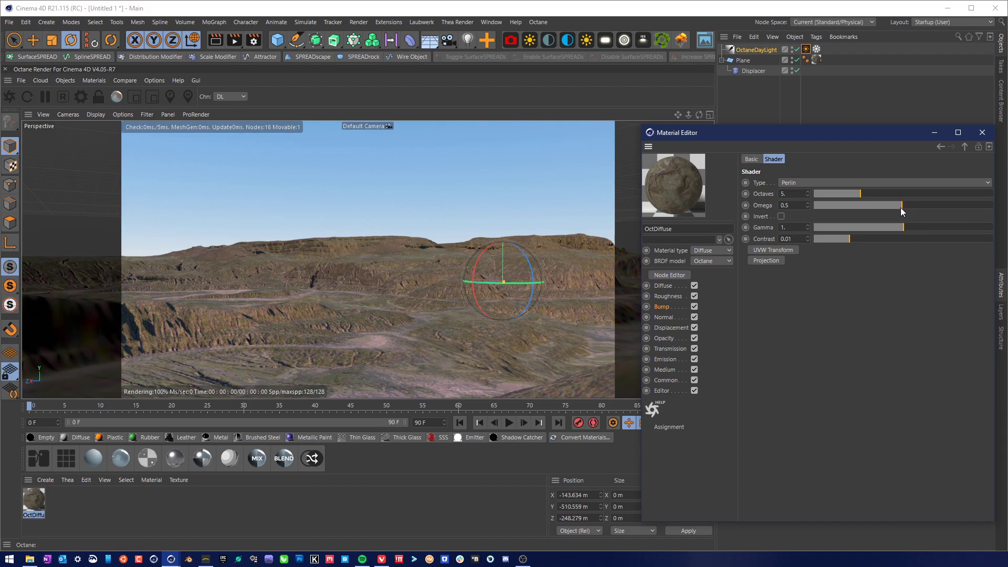
drag(900, 209, 974, 205)
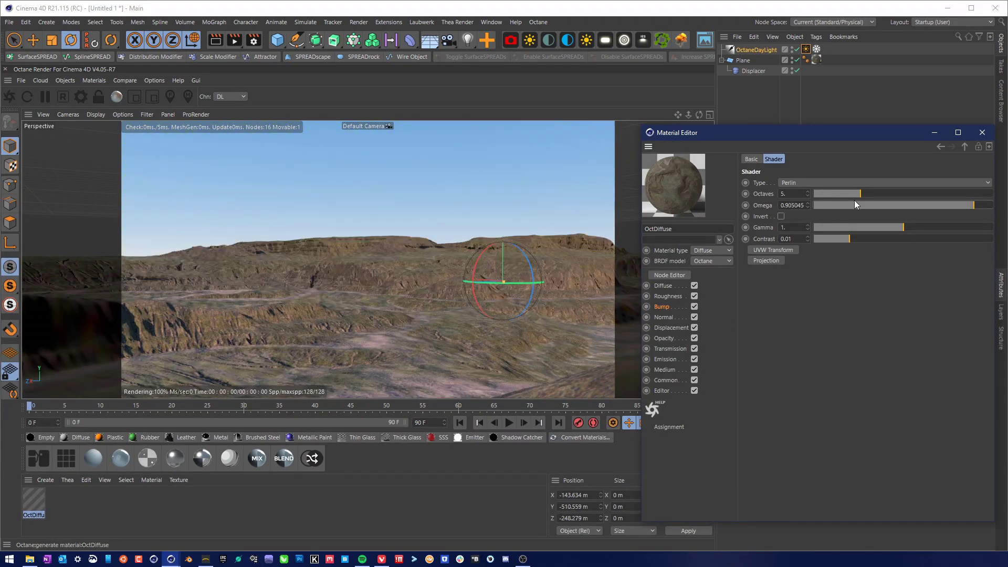
drag(859, 193, 908, 194)
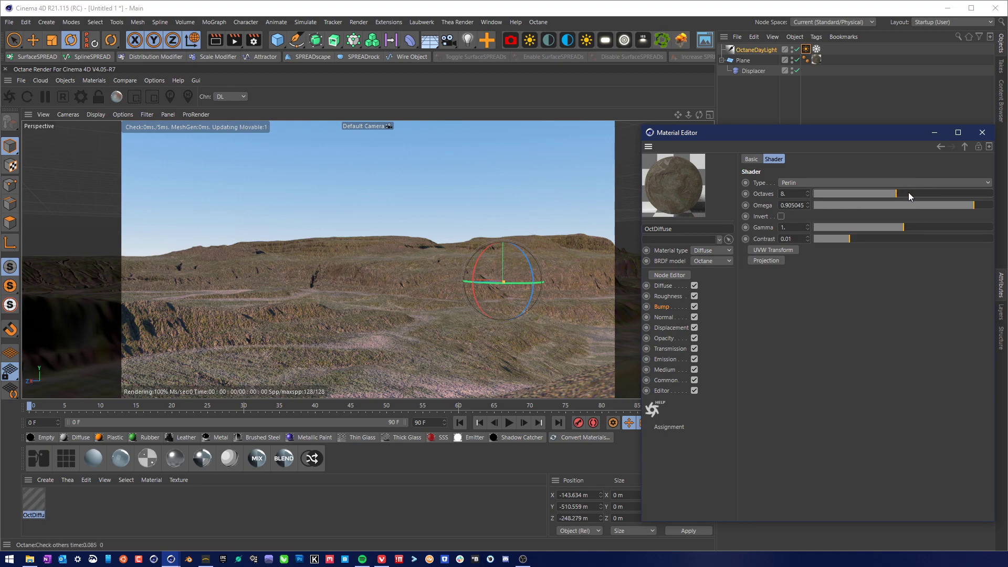
drag(908, 192, 921, 193)
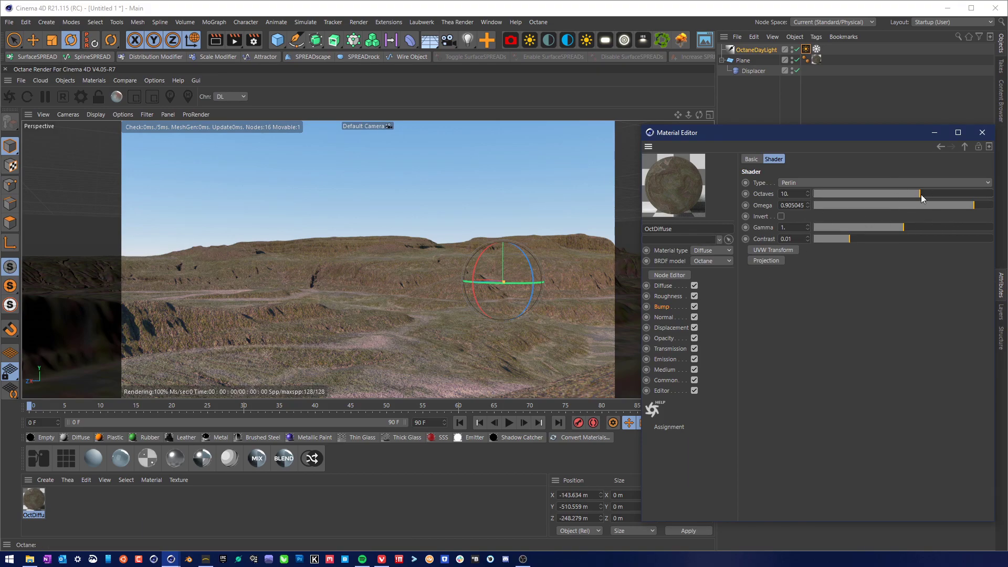
drag(921, 195, 946, 194)
drag(973, 206, 948, 207)
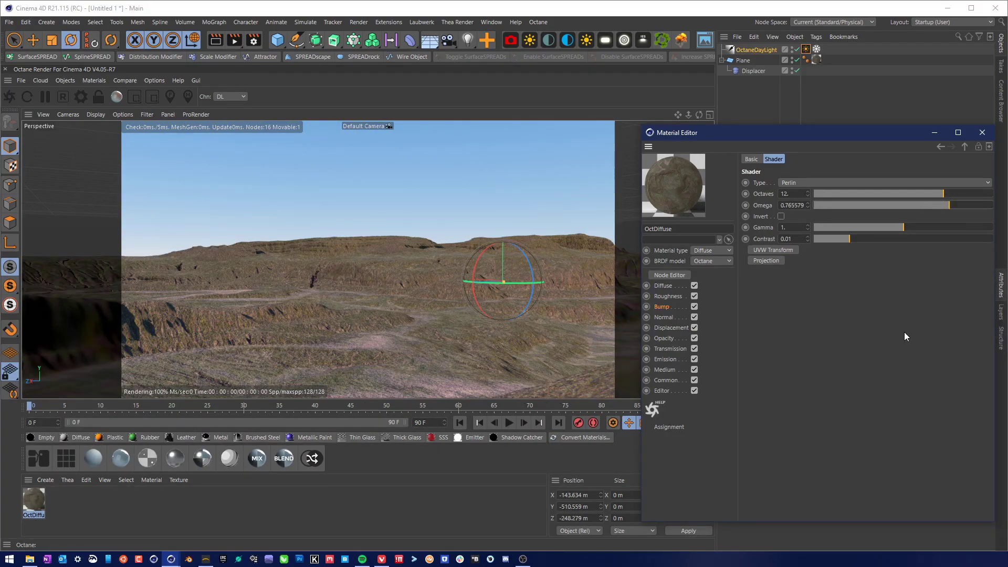
drag(949, 210, 956, 209)
click(956, 208)
Set the bump noise's Gamma to about 0.73 and Contrast to about 1.29.
drag(850, 241, 913, 246)
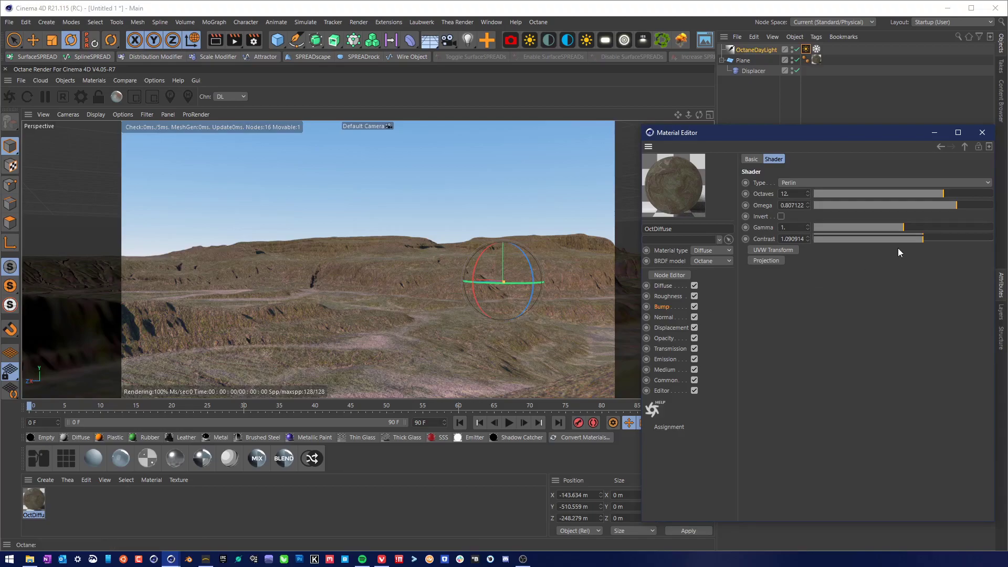
drag(903, 227, 870, 236)
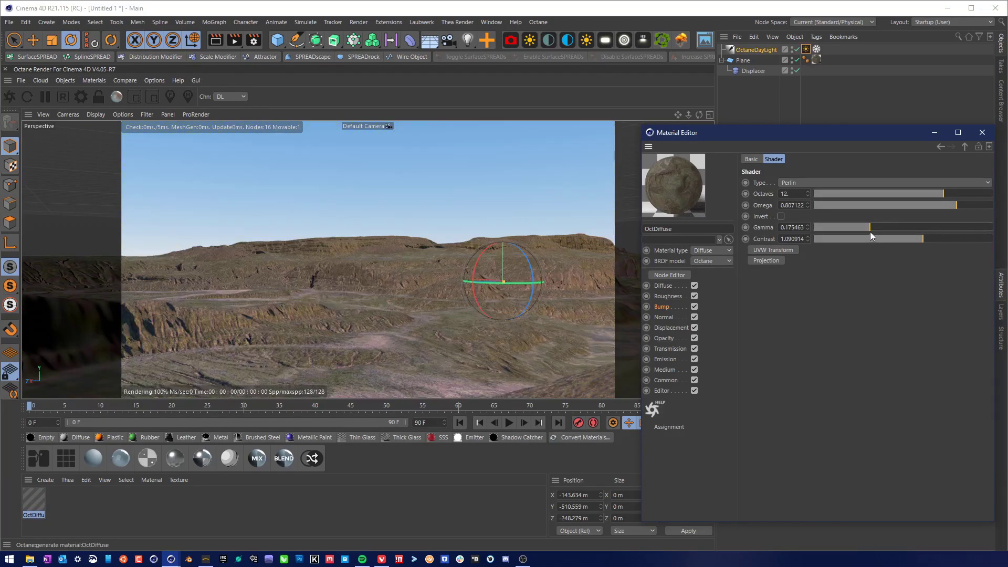
drag(871, 227, 885, 227)
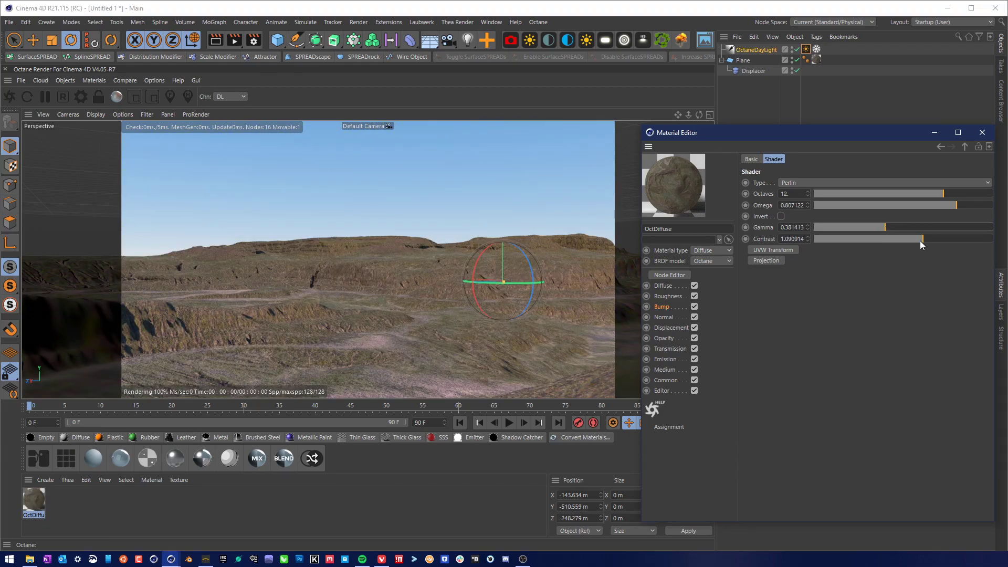
drag(922, 239, 897, 228)
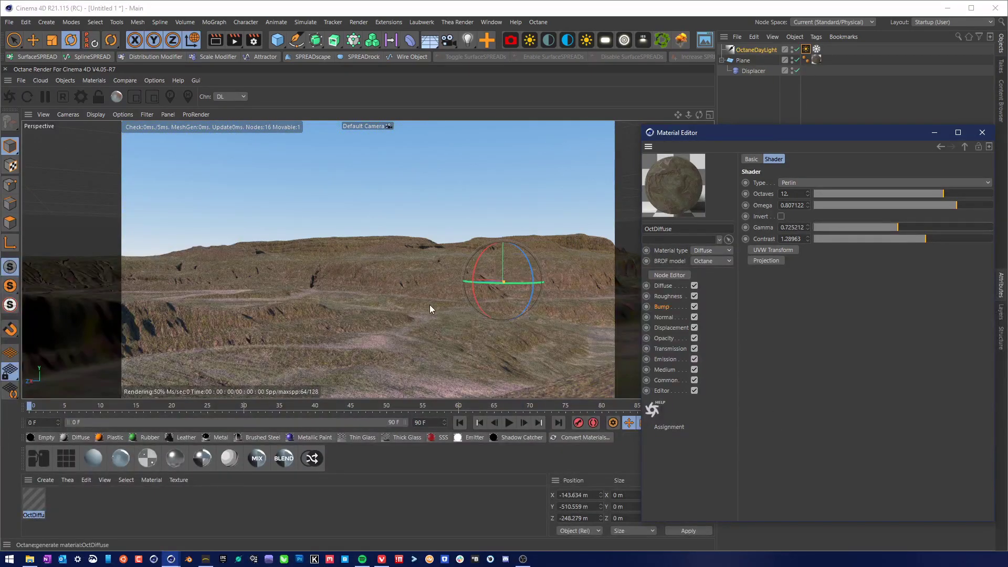
Rotate the daylight horizontally to a heading of about -267° over the terrain and close the Material Editor.
alt+drag(463, 252, 637, 277)
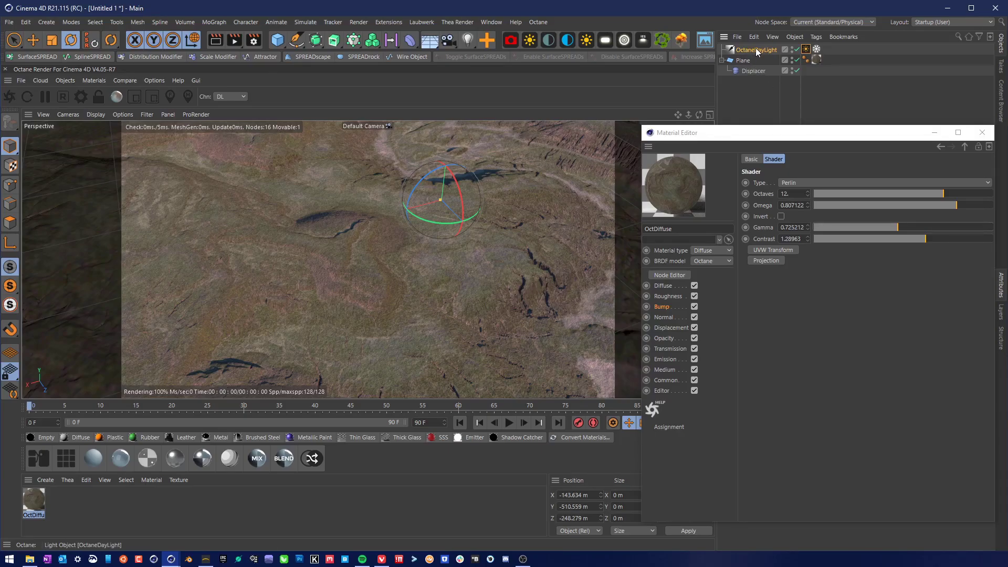
drag(436, 223, 385, 179)
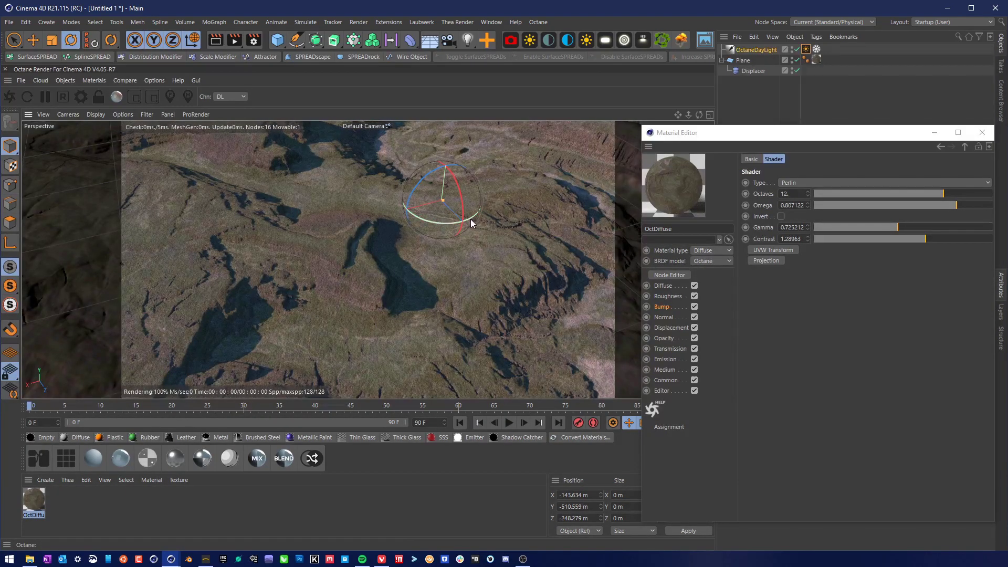
drag(470, 223, 471, 234)
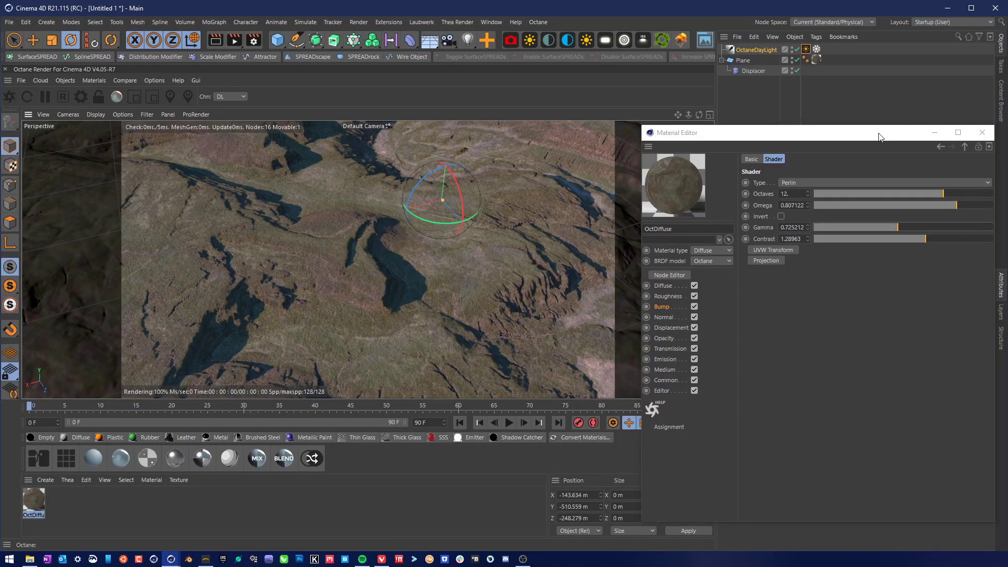
drag(880, 137, 700, 146)
click(800, 142)
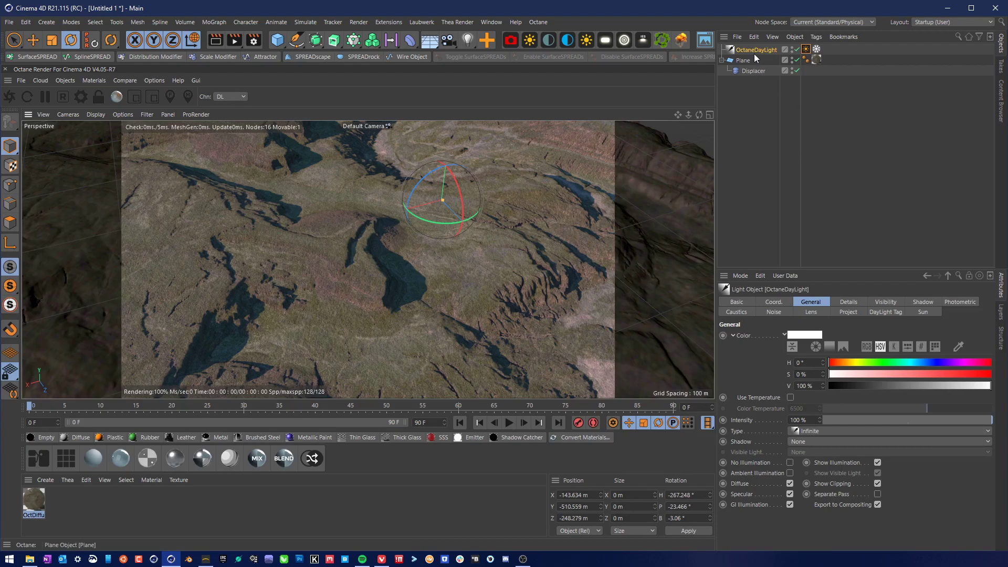
Rotate the daylight to about H -278°, P -22°, B -29° and set its sun size to about 2.6.
click(805, 49)
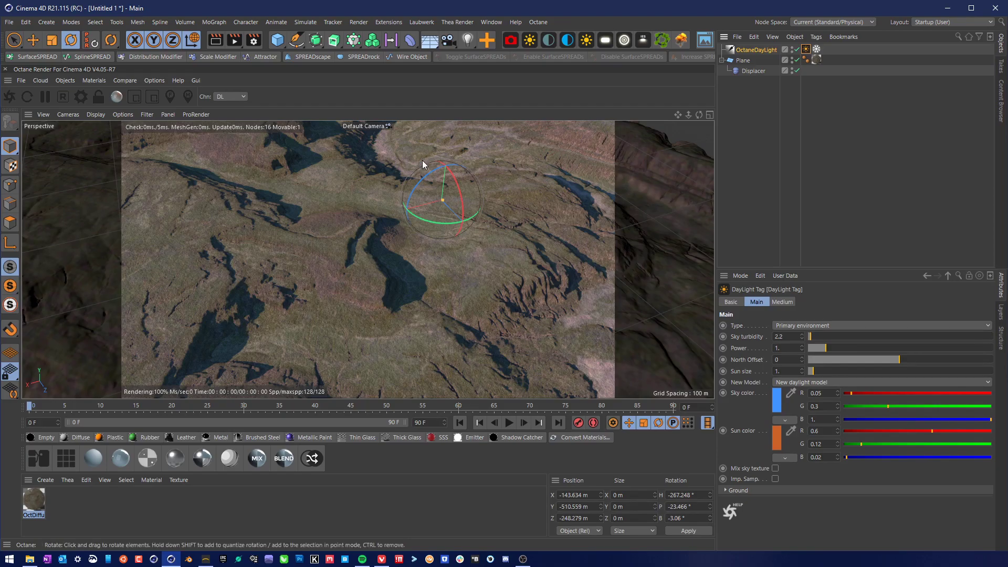
drag(452, 180, 434, 154)
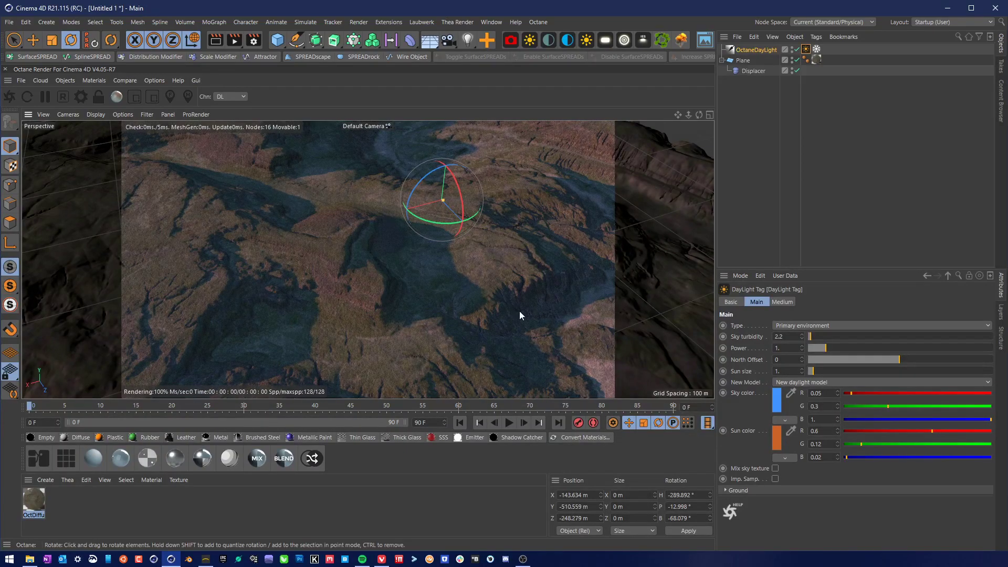
drag(461, 190, 468, 215)
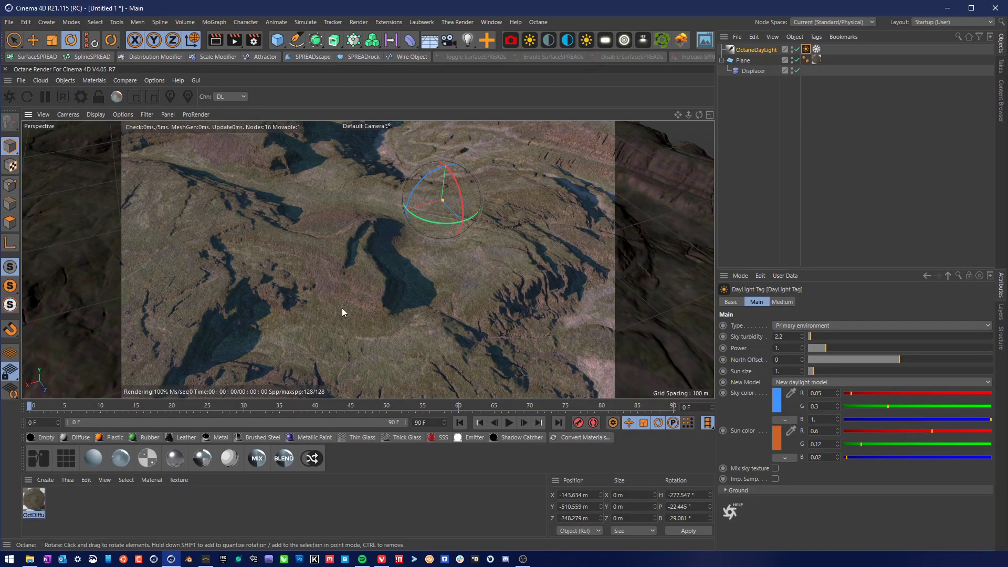
click(826, 371)
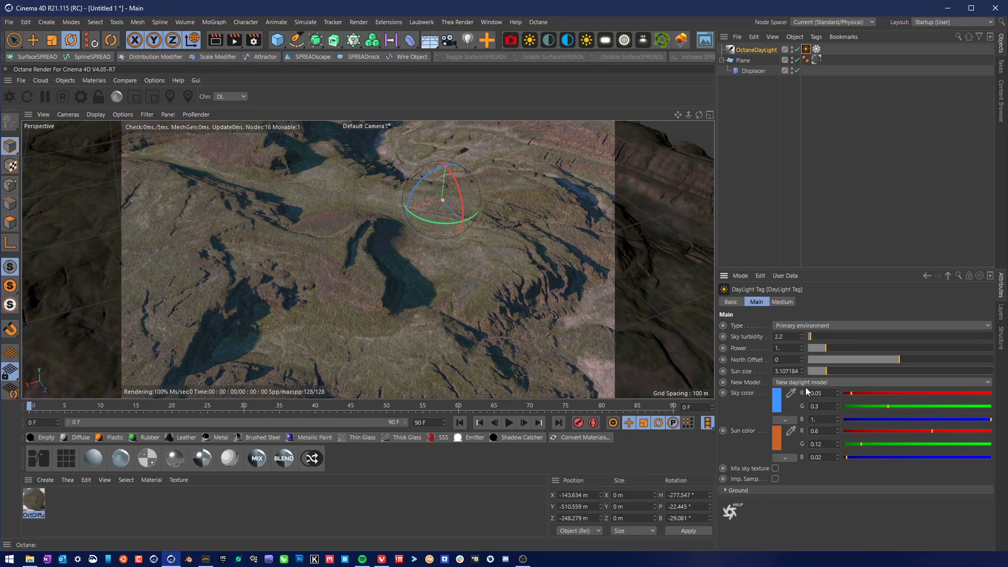
drag(826, 372, 822, 372)
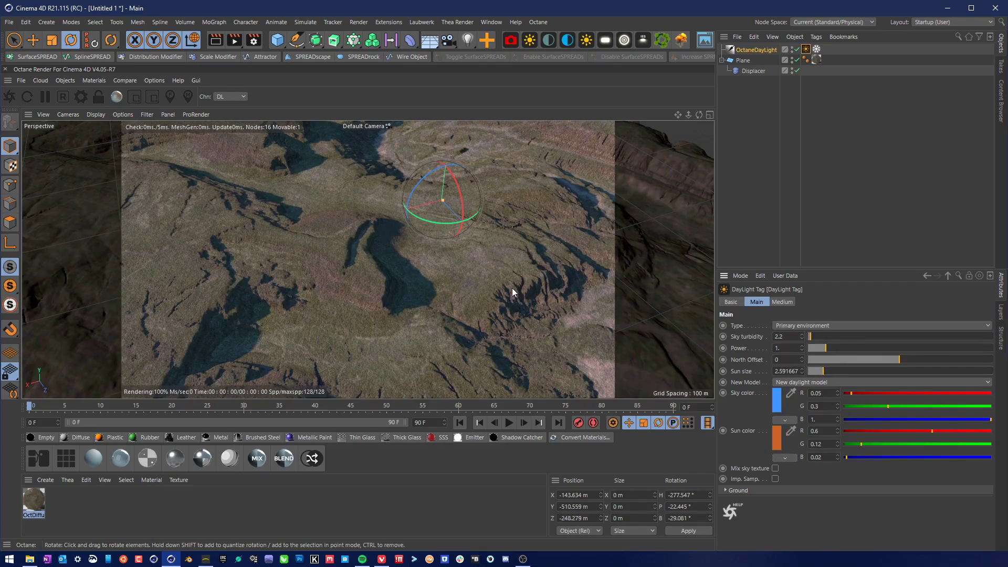
Set the daylight's ground start angle and ground blend angle to 90.
alt+drag(507, 286, 411, 290)
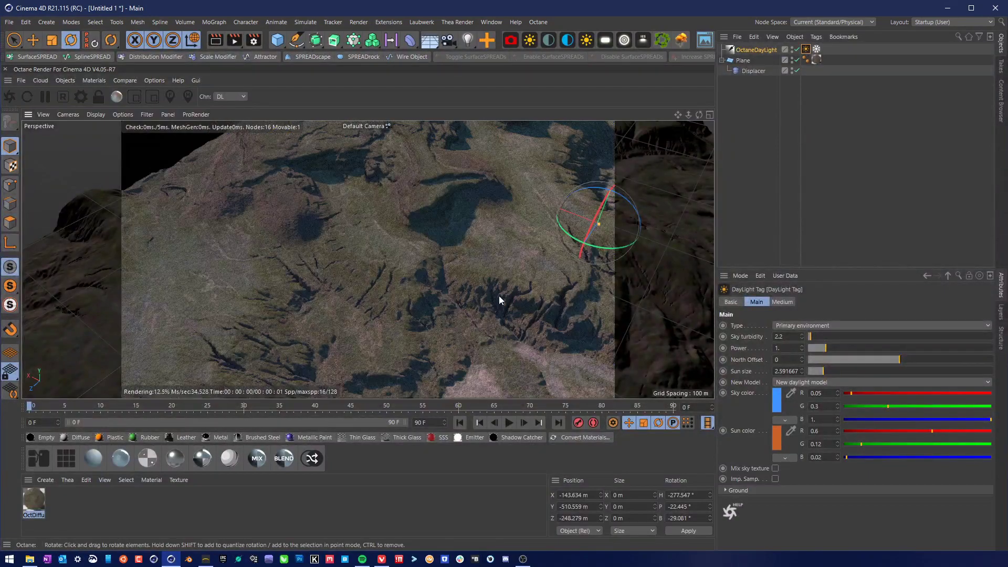
alt+drag(513, 289, 391, 293)
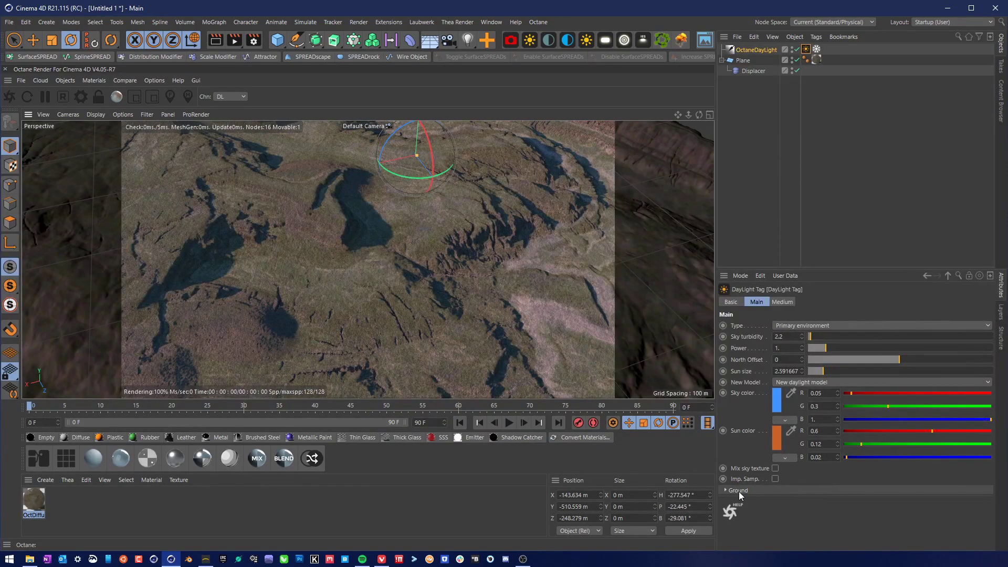
click(725, 490)
scroll(757, 525, down, 1)
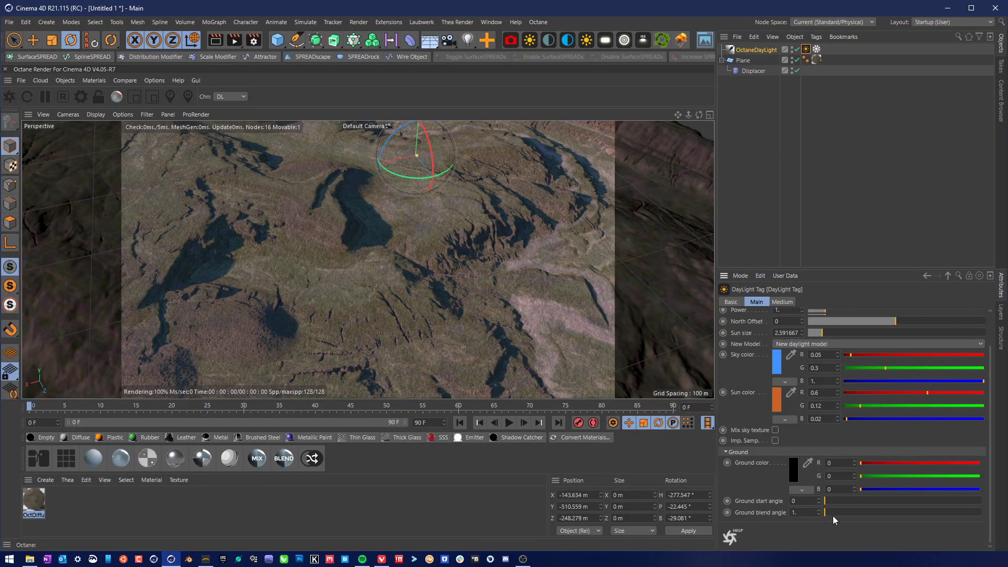
drag(825, 500, 980, 505)
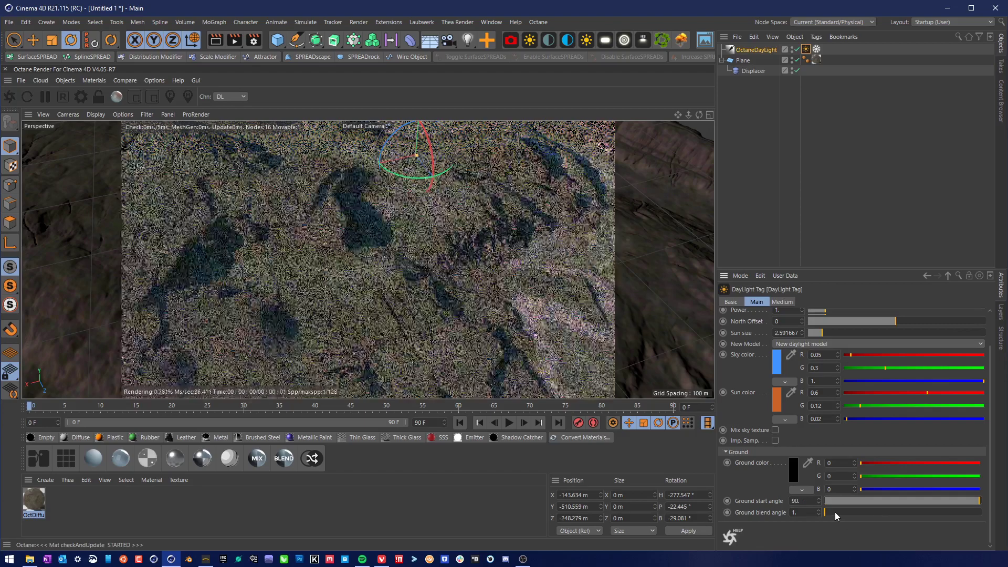
drag(834, 512, 980, 513)
Move the daylight object to about X -197 m, Y -760 m, Z -40 m over the terrain.
alt+drag(473, 247, 557, 223)
alt+drag(437, 185, 403, 265)
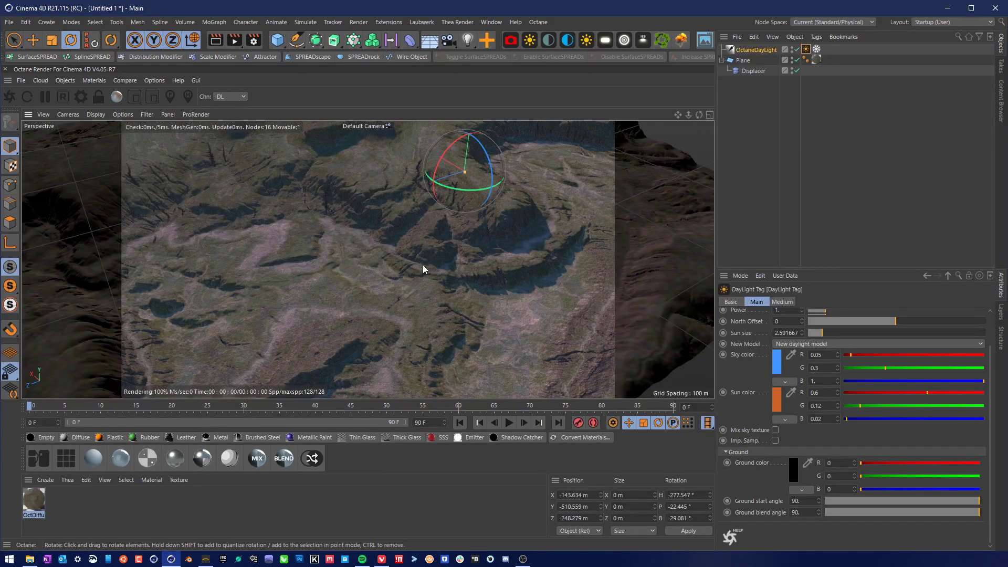
alt+drag(423, 269, 436, 298)
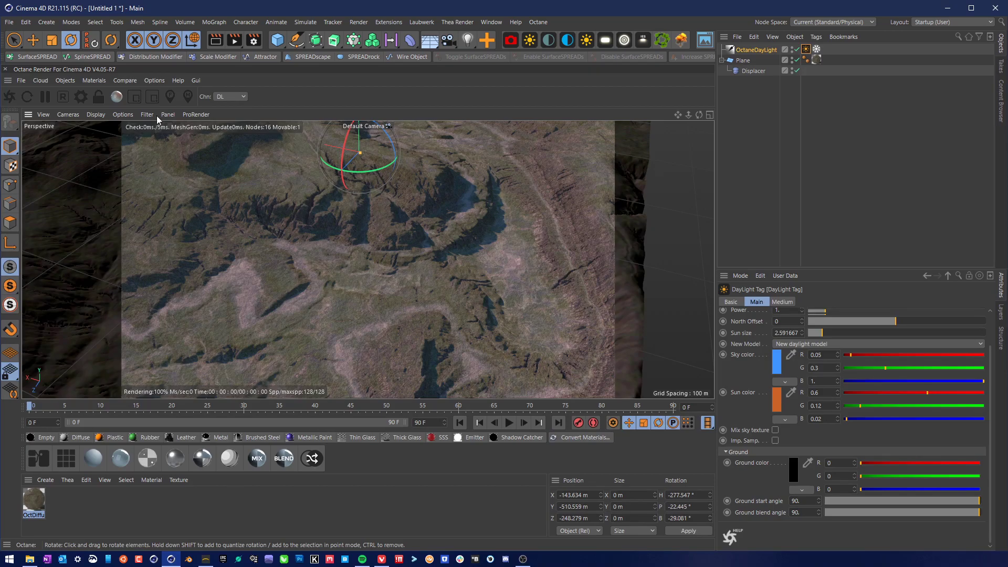
click(39, 44)
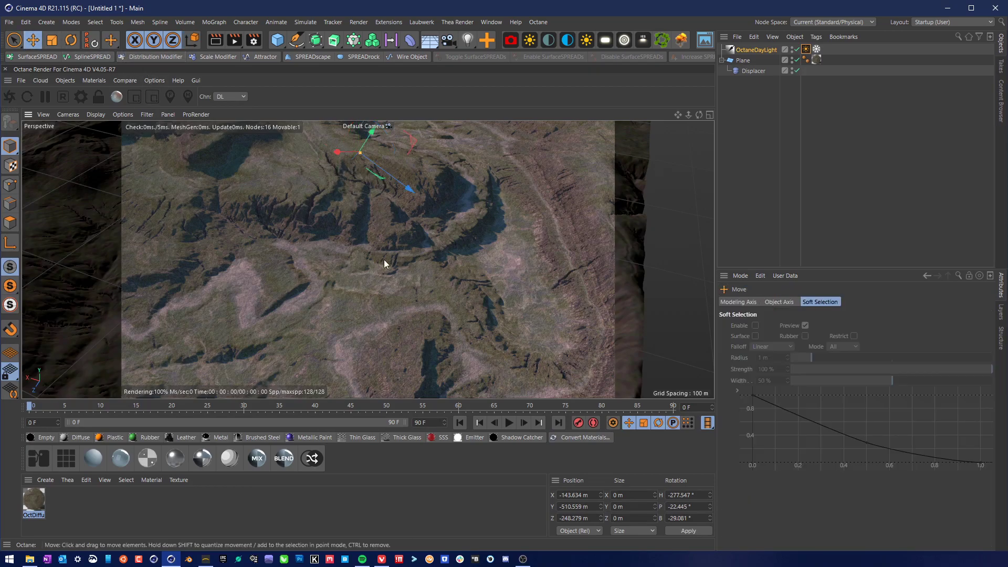
drag(384, 260, 371, 328)
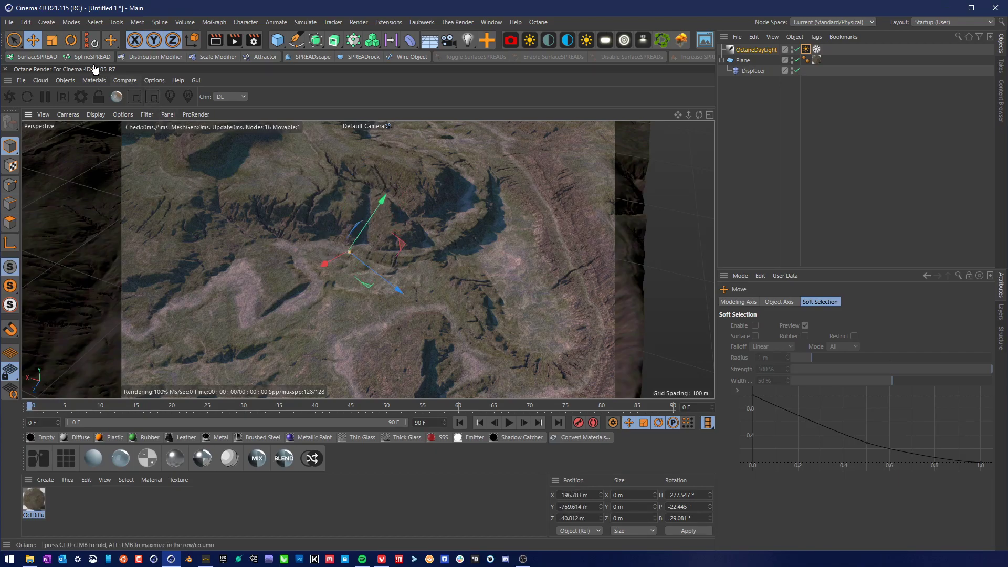
Rotate the daylight to about H -297°, P -25°, B -24° to adjust the shadows across the cliffs.
key(r)
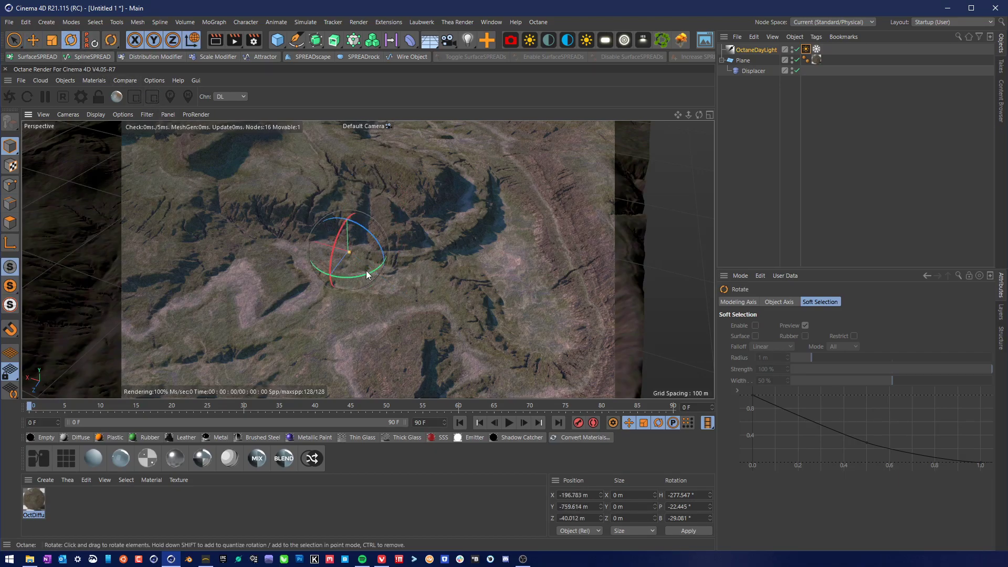
drag(363, 275, 339, 242)
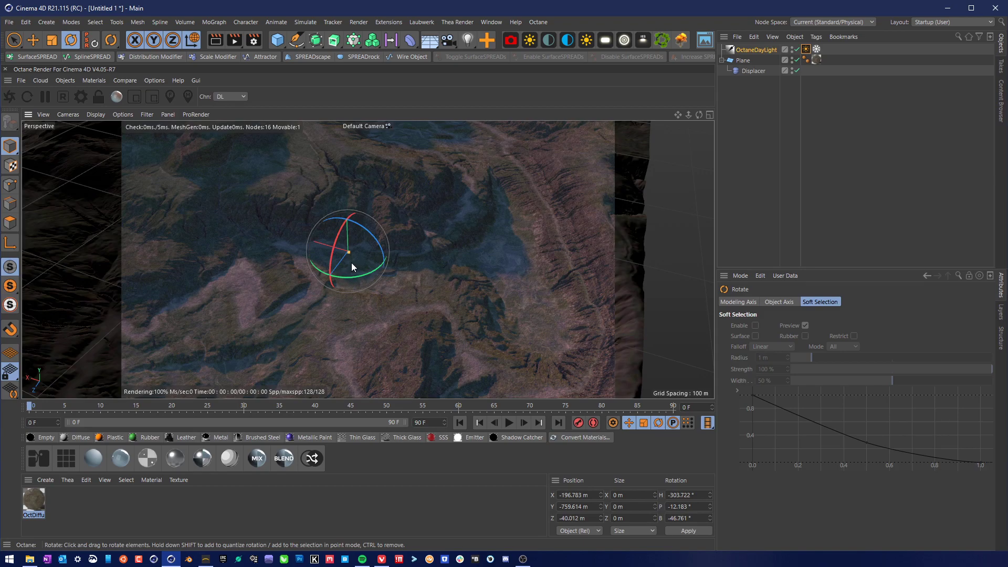
drag(335, 263, 333, 256)
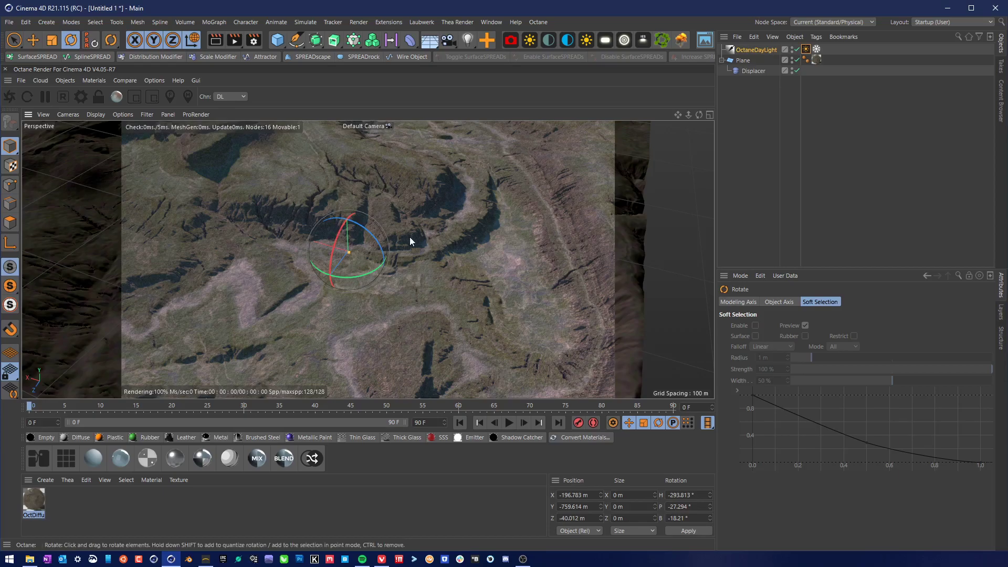
drag(332, 255, 332, 258)
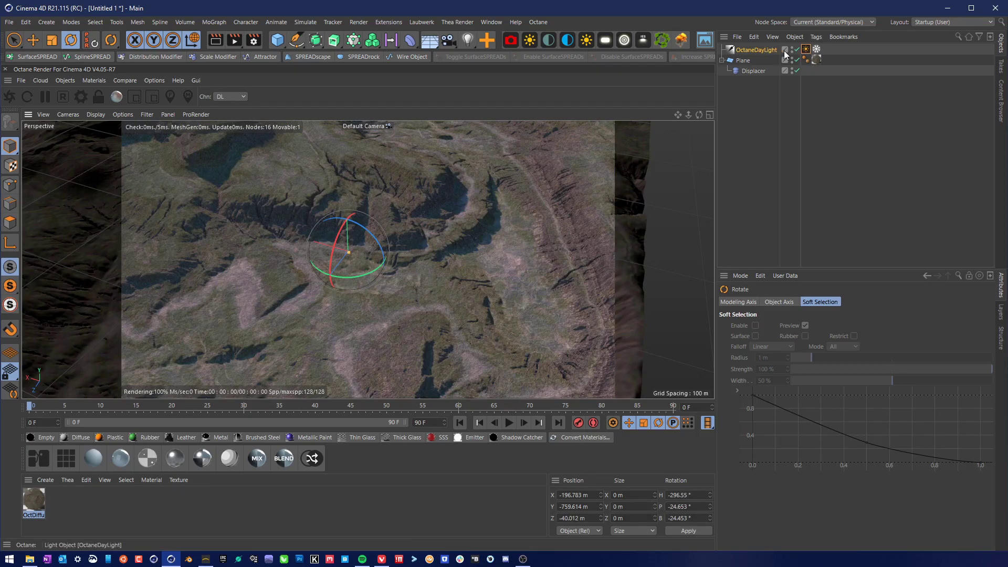
Open the daylight tag's settings and raise its power to 1.5.
click(805, 49)
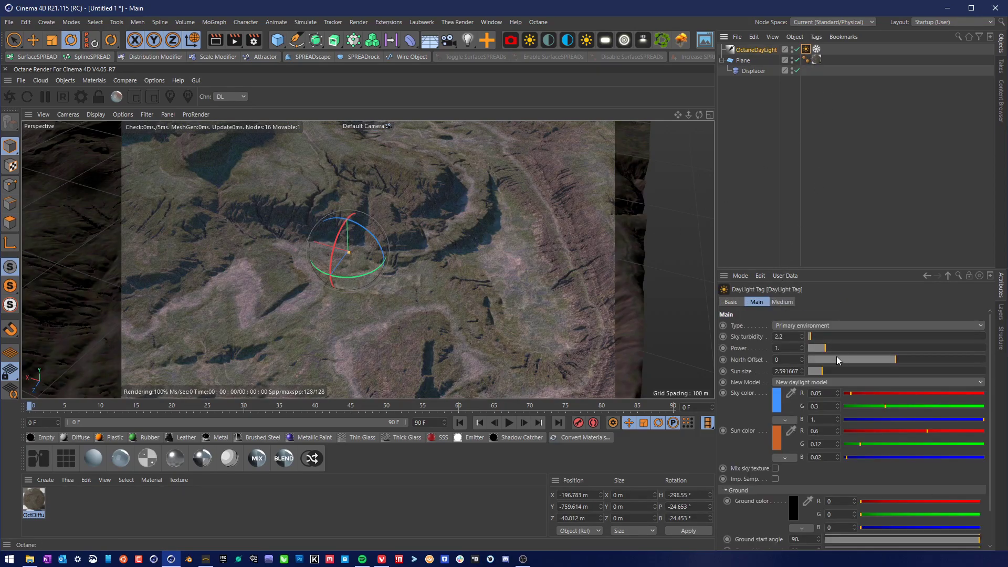
drag(788, 349, 738, 351)
click(776, 361)
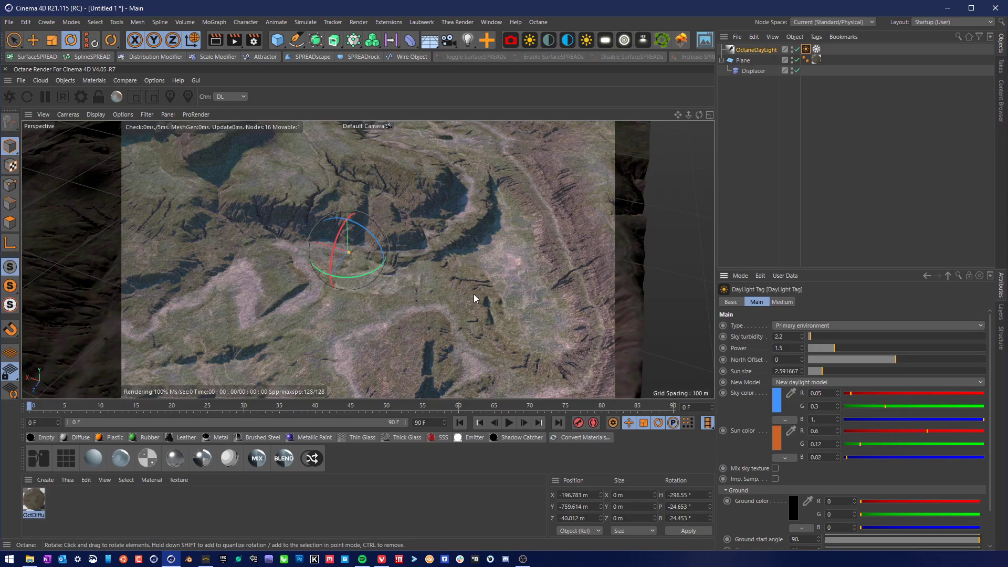
Switch the Octane render from direct lighting to path tracing (PT) and frame the terrain at a low angle against the sky.
alt+drag(473, 294, 478, 297)
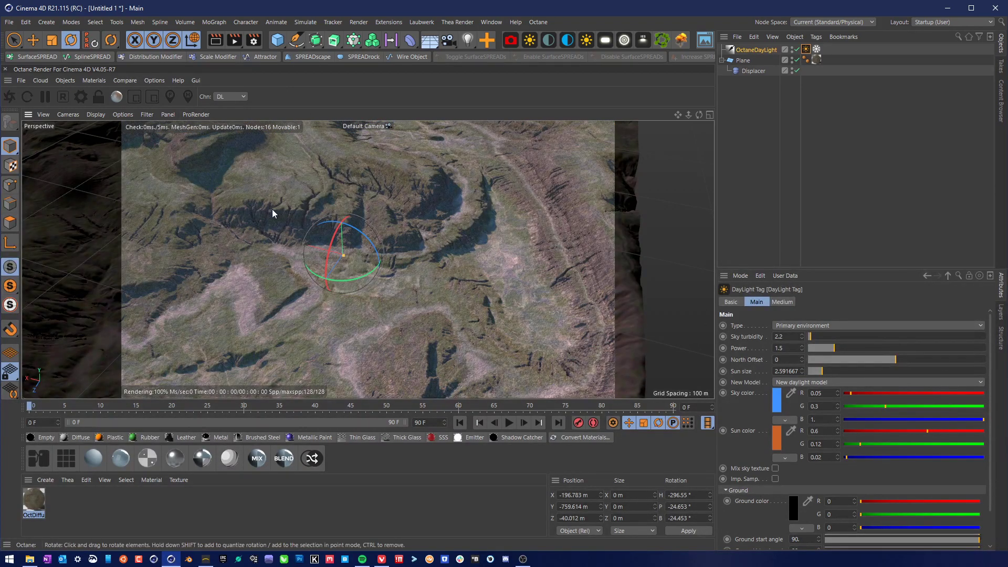
click(229, 97)
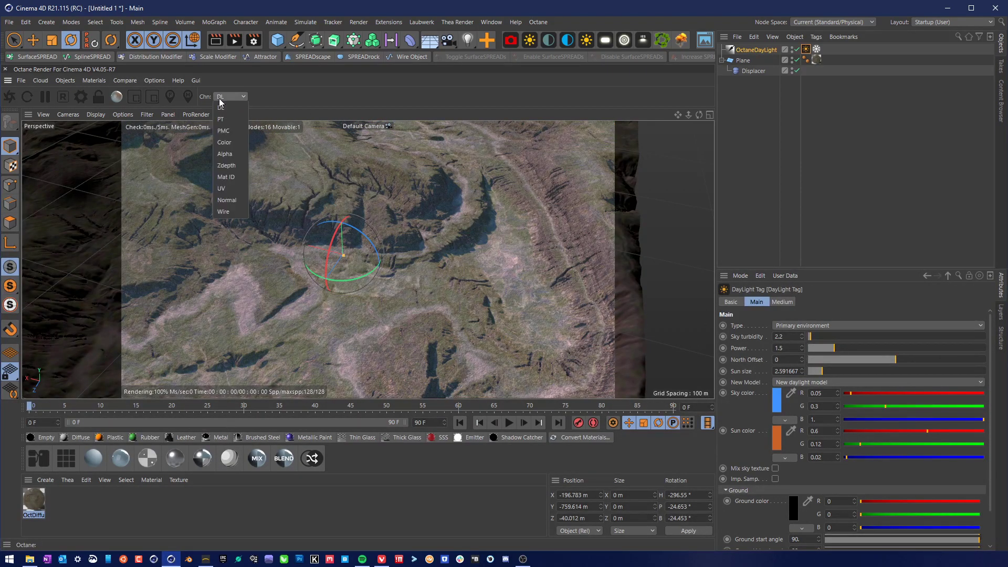
click(228, 121)
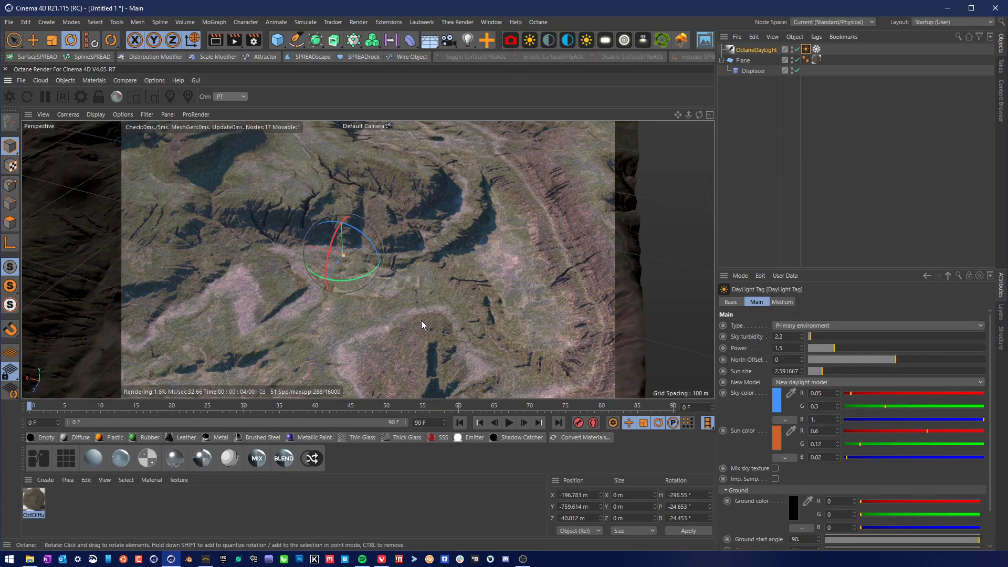
alt+drag(470, 294, 435, 268)
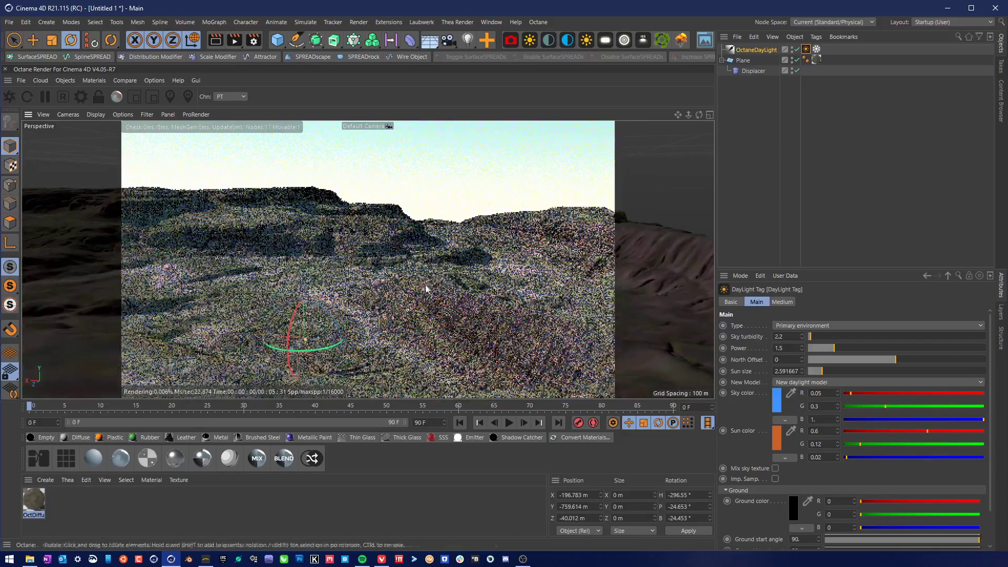
alt+drag(414, 302, 385, 303)
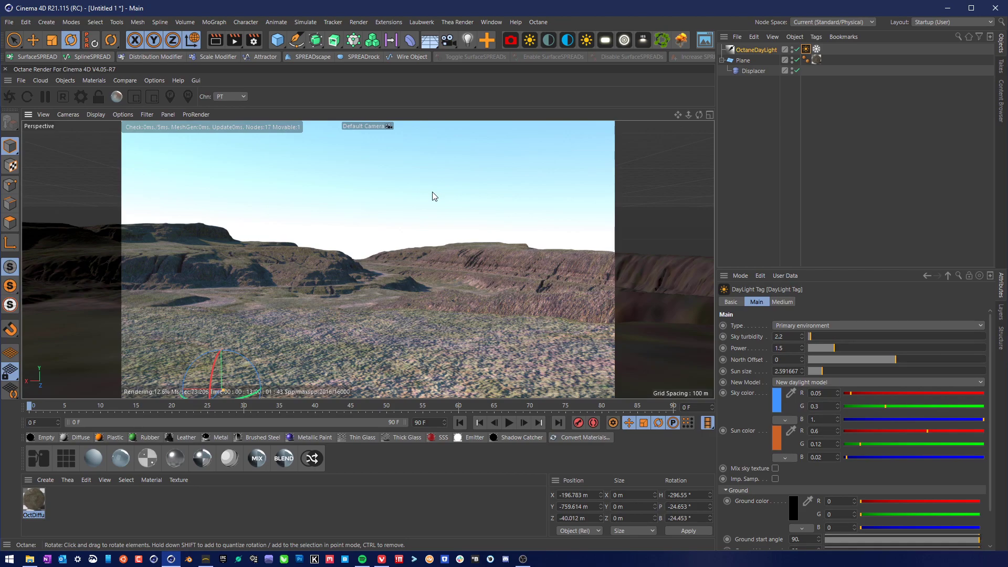
Look through the plant models in the Laubwerk Browser for vegetation that suits the terrain, and close the browser.
click(421, 21)
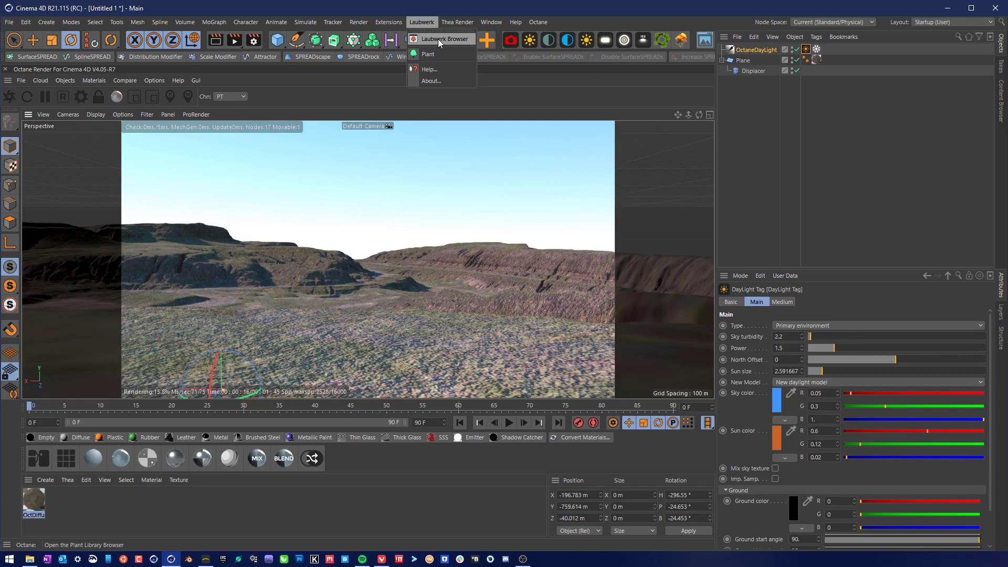
click(438, 39)
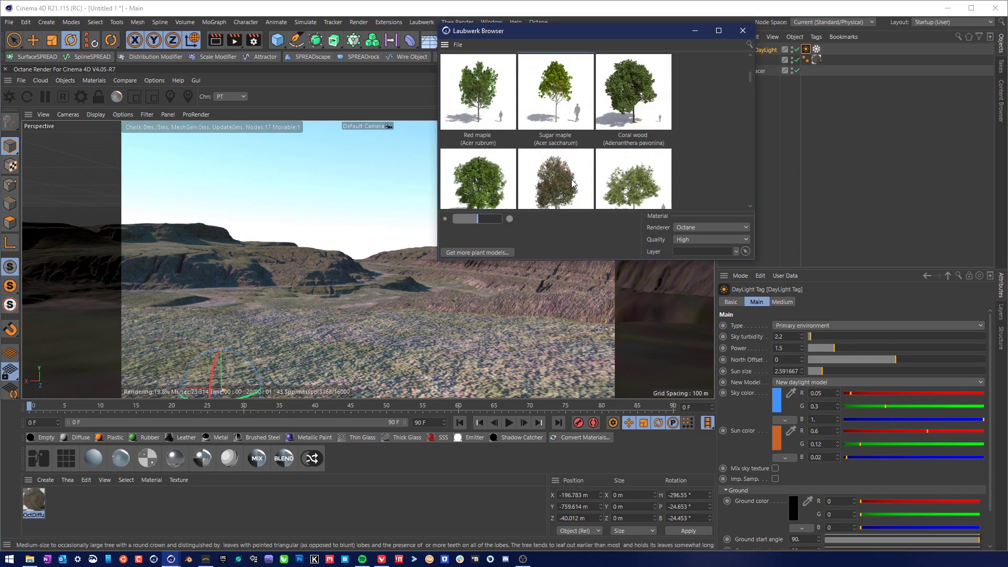
scroll(573, 183, down, 10)
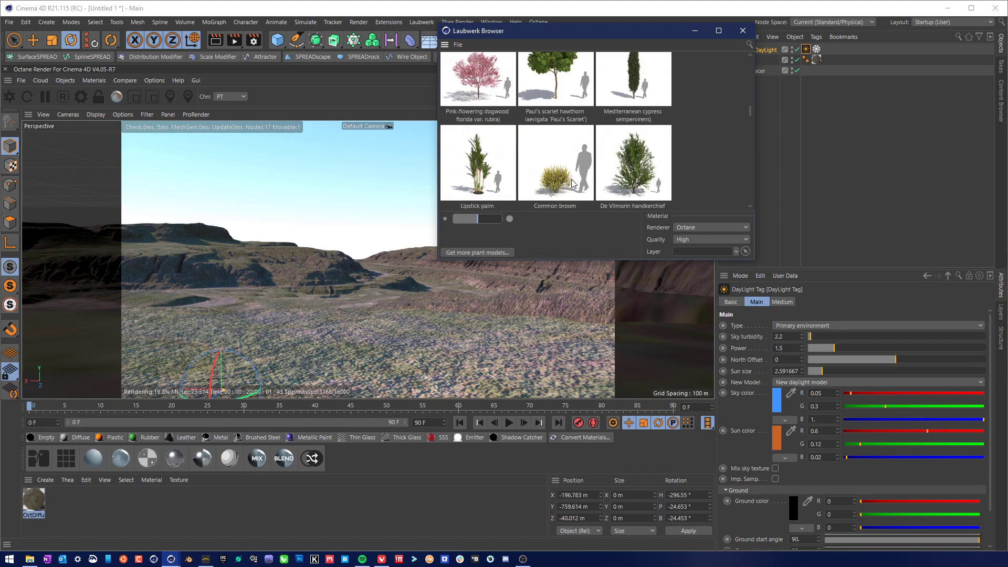
scroll(573, 184, down, 4)
scroll(573, 183, up, 2)
drag(577, 134, 549, 244)
scroll(553, 191, down, 1)
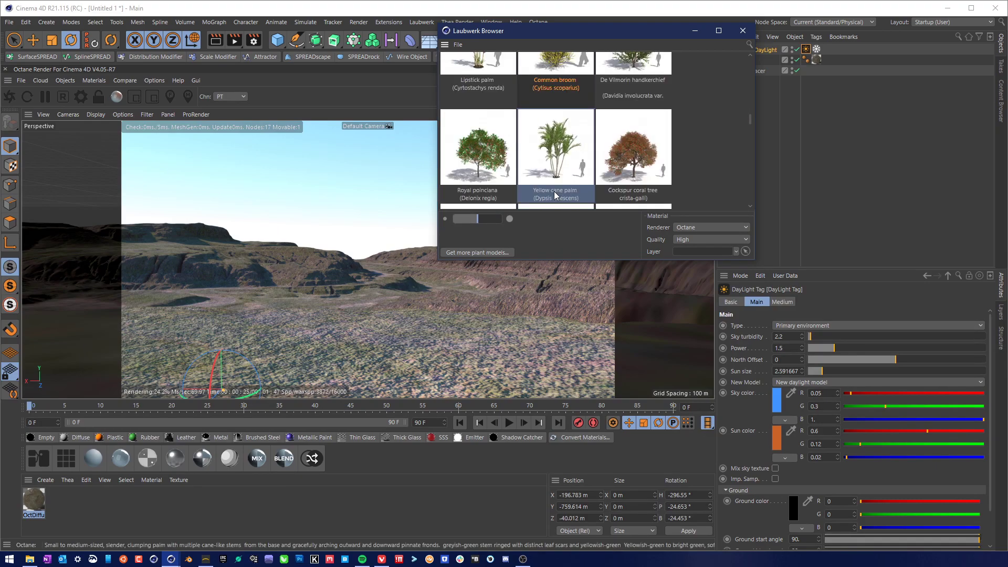
scroll(553, 191, down, 5)
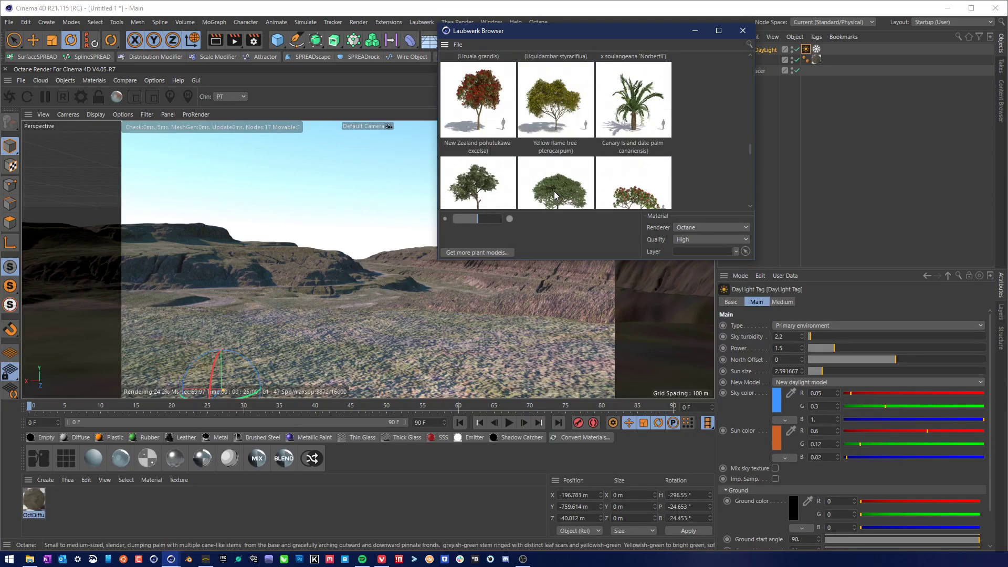
scroll(554, 195, down, 8)
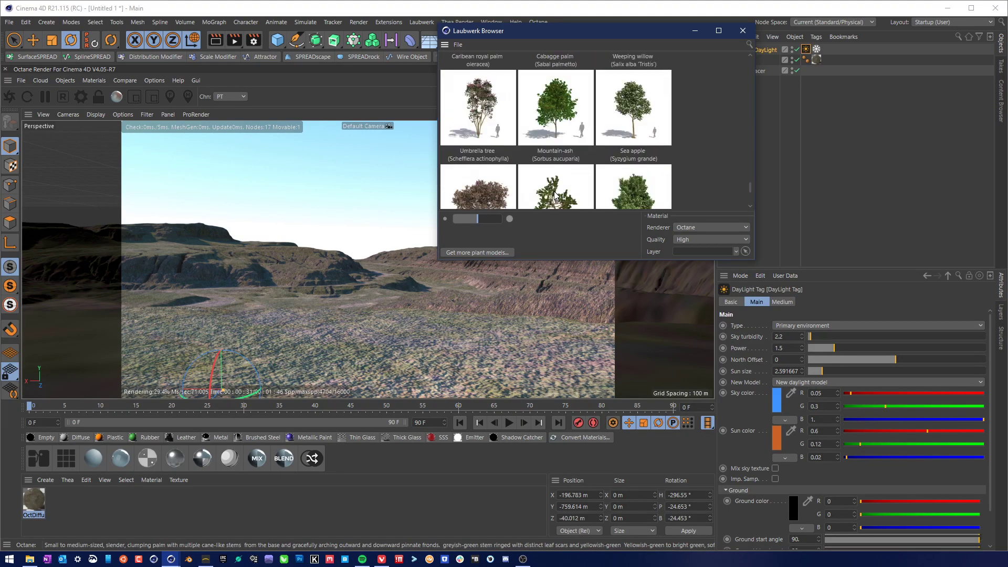
scroll(555, 195, down, 3)
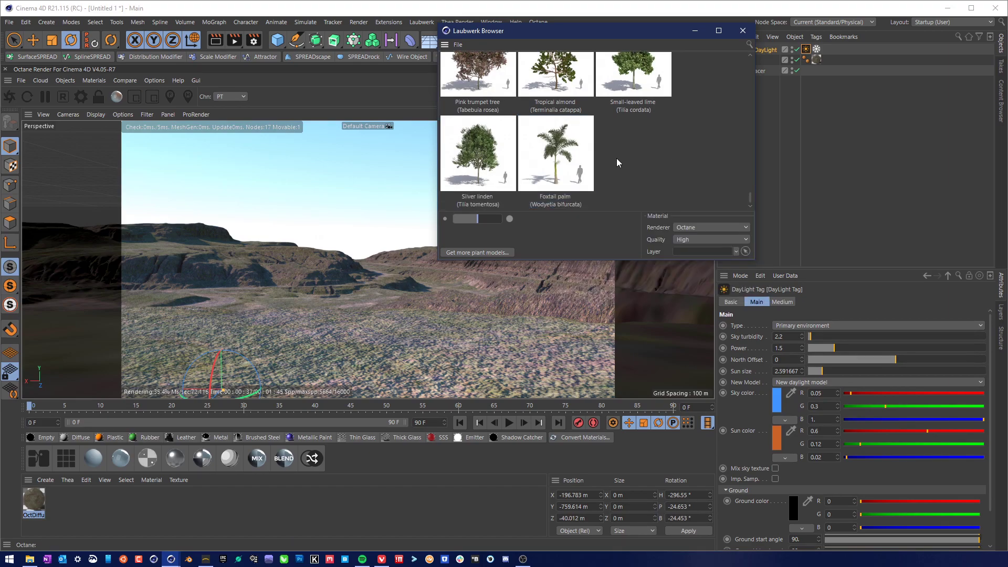
scroll(641, 178, up, 6)
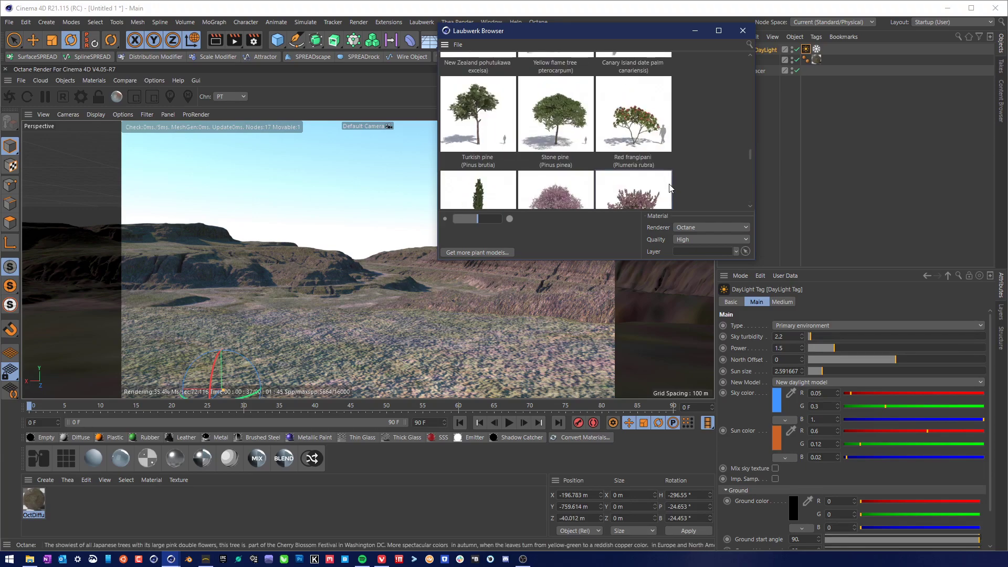
scroll(669, 188, up, 5)
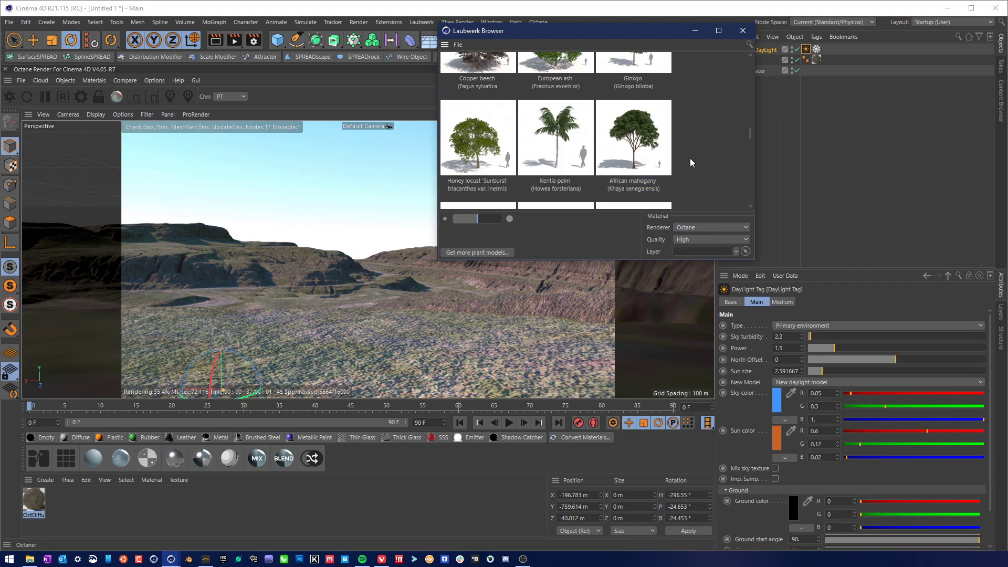
scroll(689, 159, up, 3)
scroll(702, 163, up, 3)
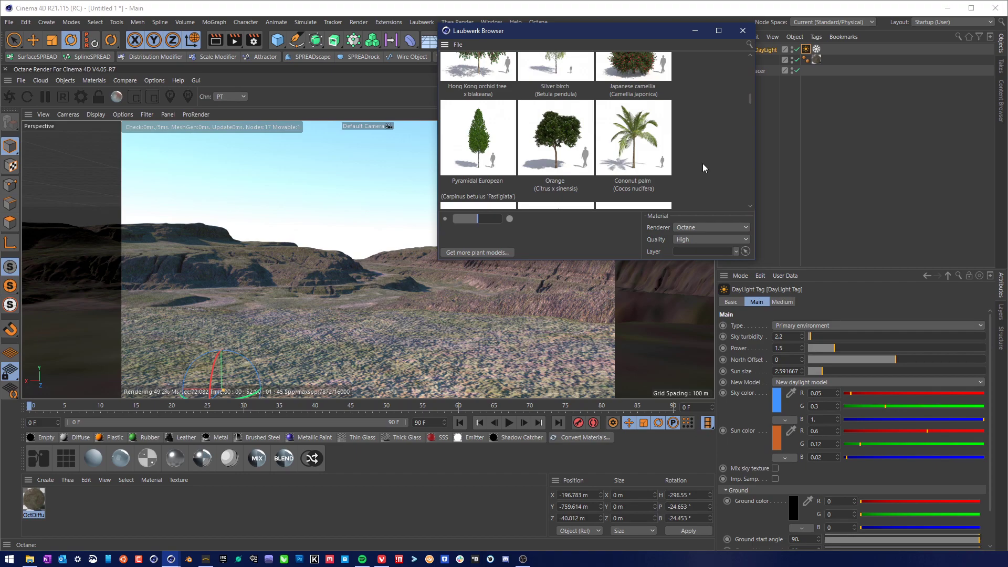
scroll(702, 163, up, 8)
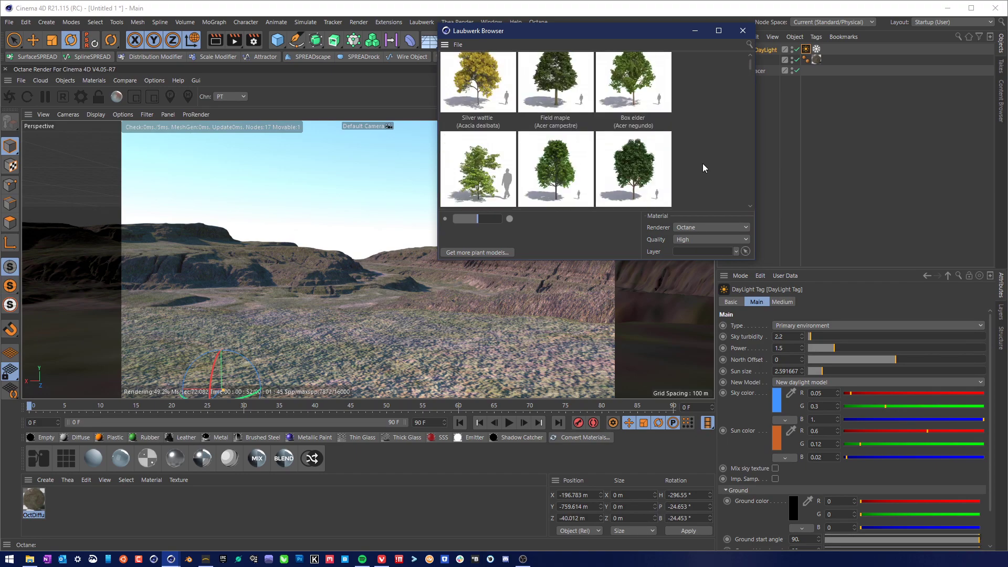
scroll(702, 162, up, 1)
click(742, 30)
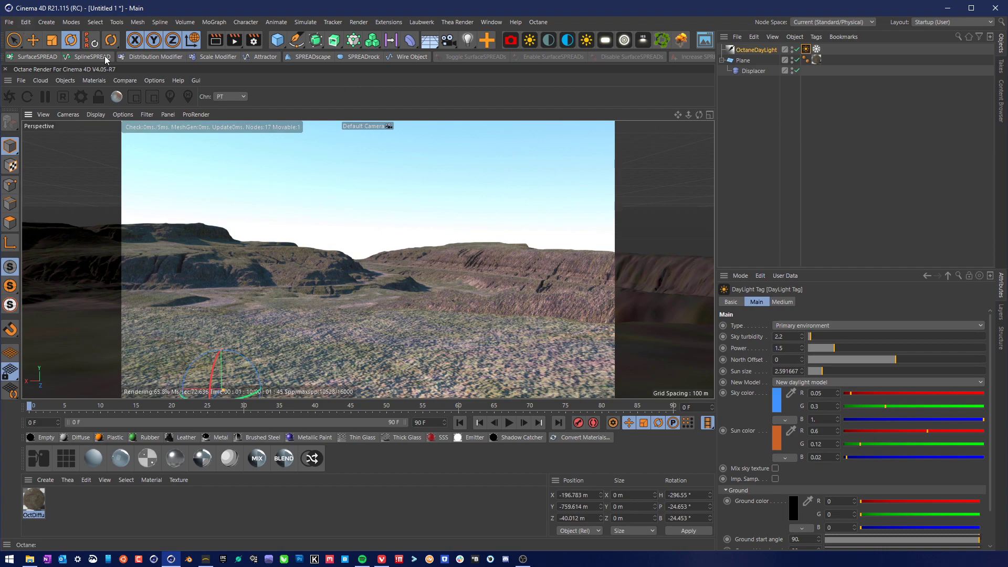
Switch to File Explorer with the export folder New folder (2) and fit its narrowed window over the scene.
click(29, 558)
drag(615, 90, 812, 175)
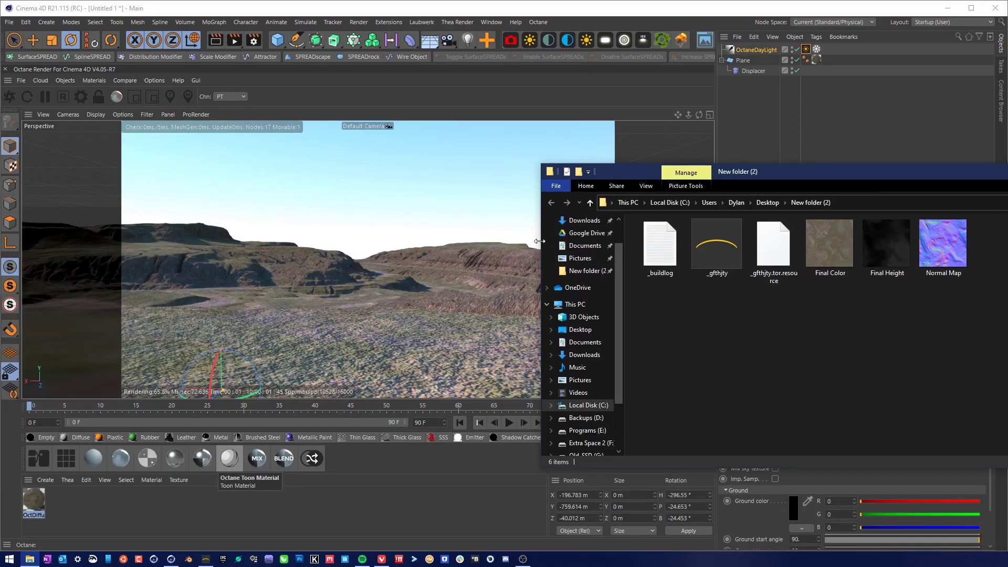
drag(624, 172, 1007, 34)
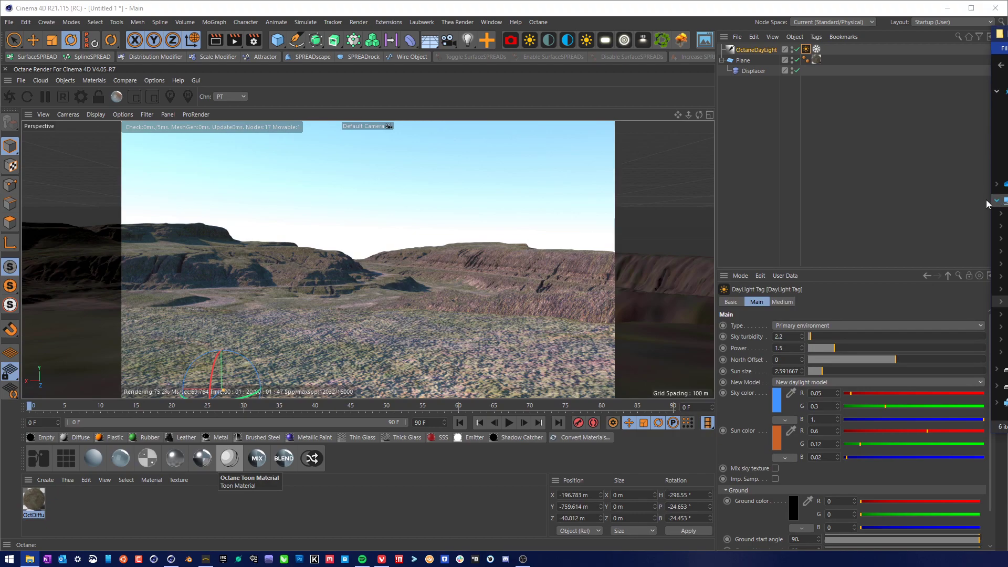
drag(992, 199, 1007, 199)
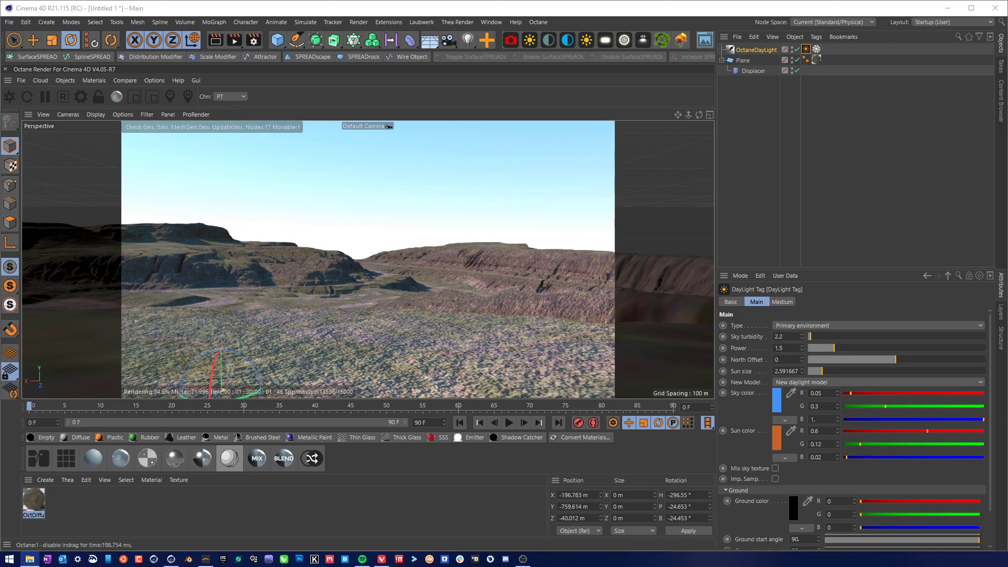
drag(1007, 284, 554, 177)
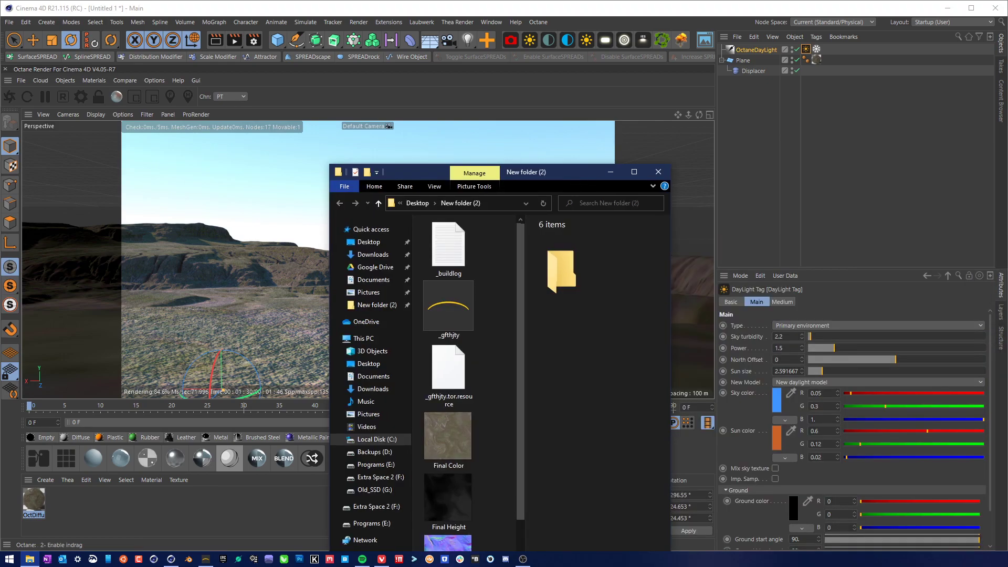
Import Grass MWVizwork.obj as a separate project and switch back to the terrain project Untitled 1.
key(alt+Tab)
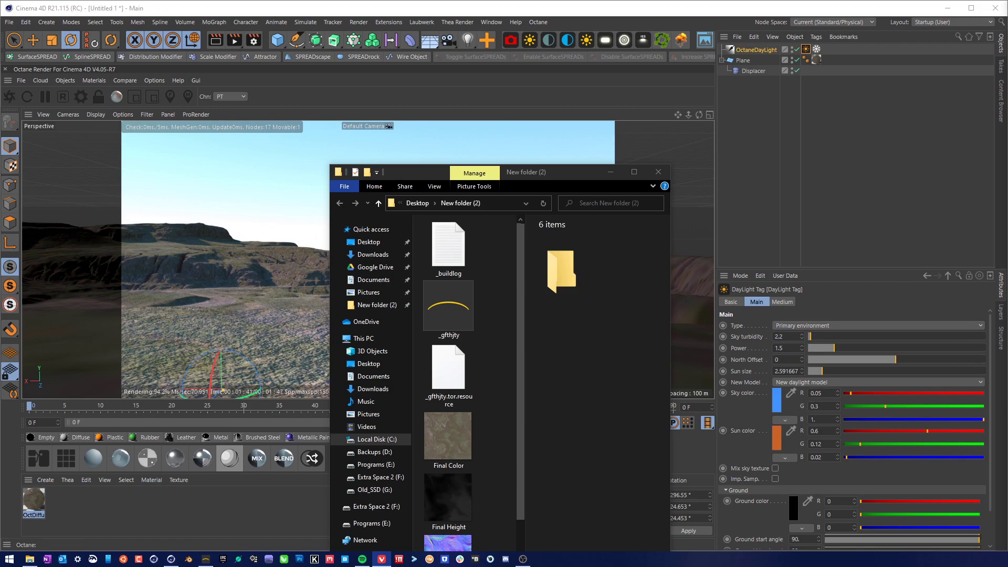
drag(534, 174, 1007, 89)
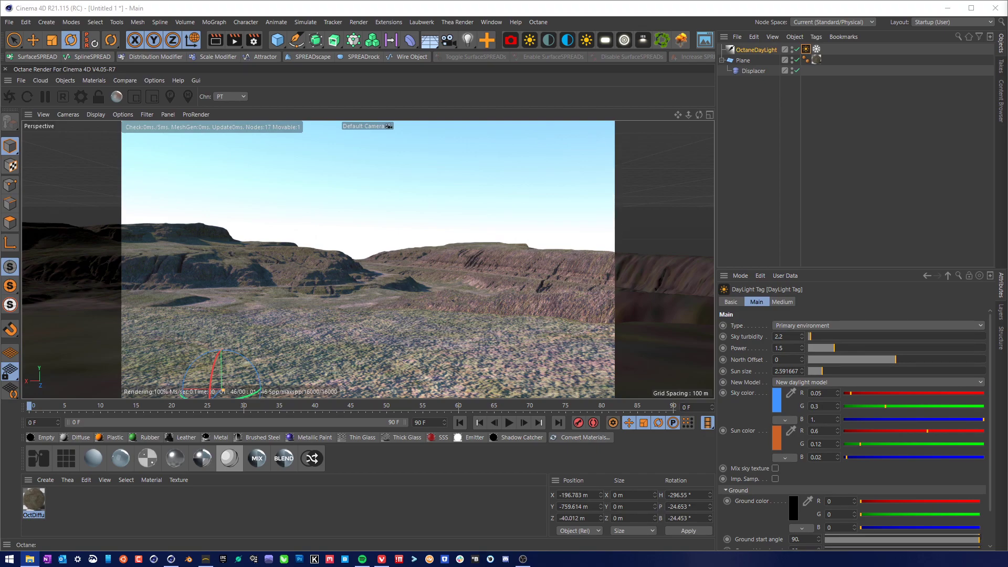
drag(561, 335, 411, 333)
click(367, 445)
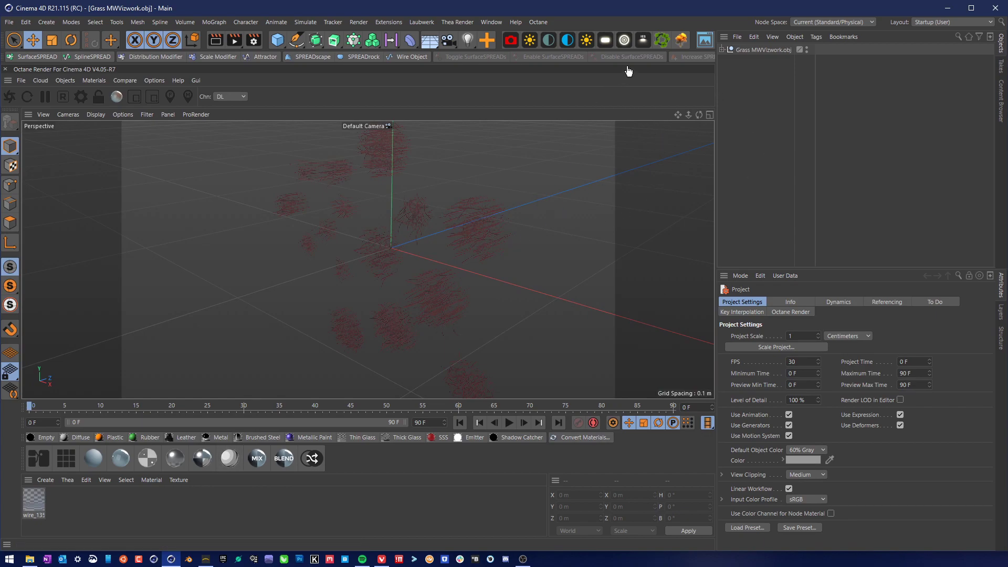
click(492, 23)
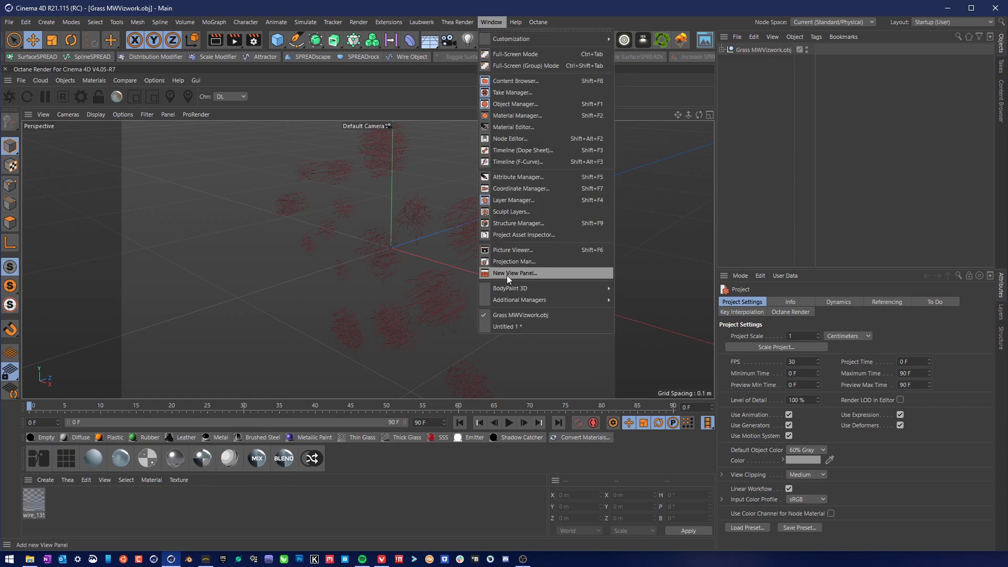
click(512, 325)
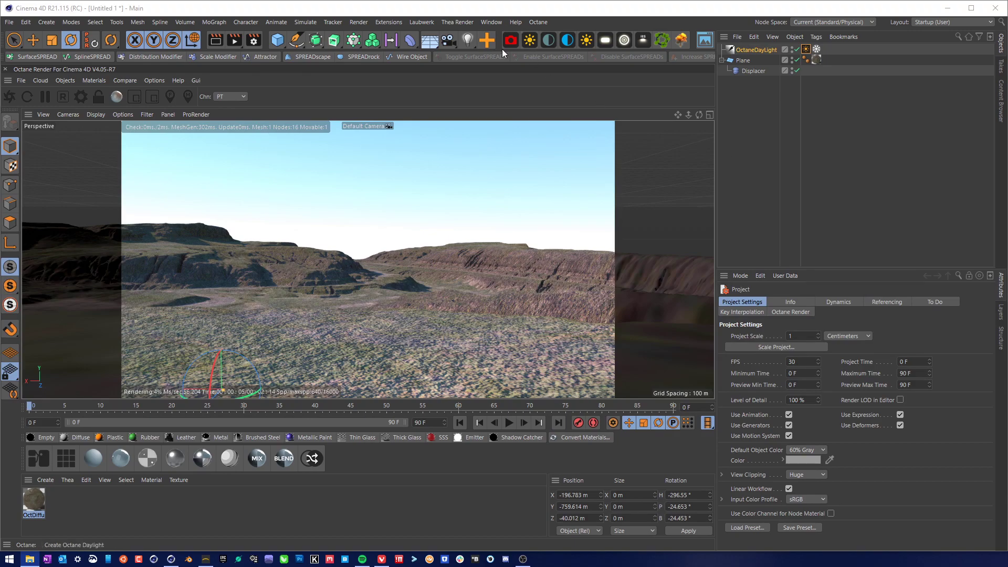
click(491, 22)
click(12, 24)
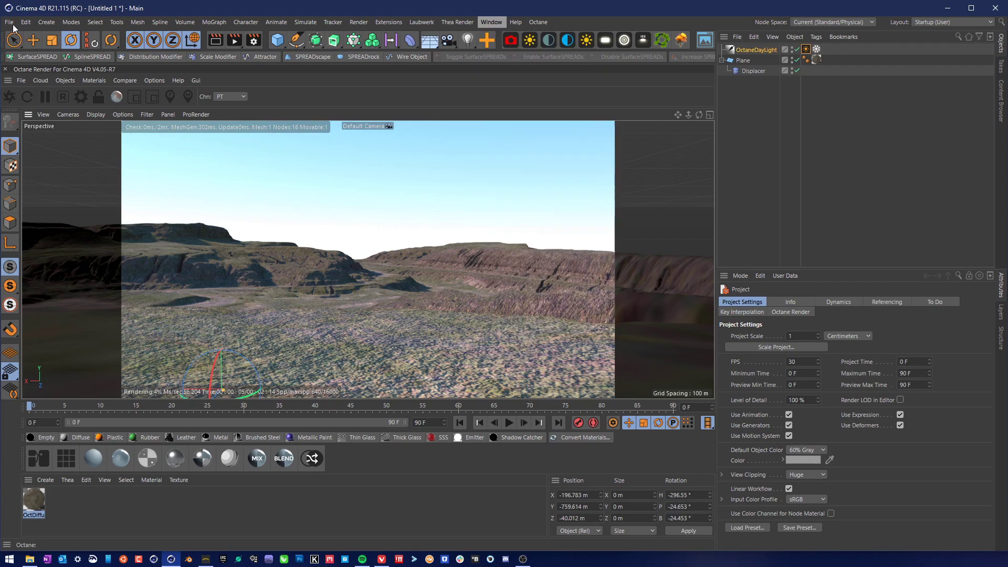
click(12, 24)
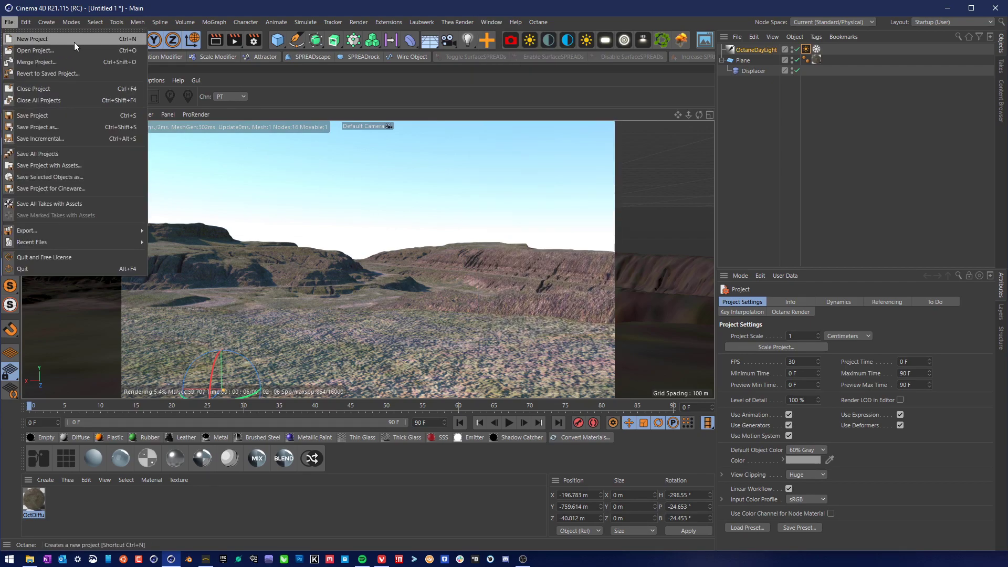
click(71, 59)
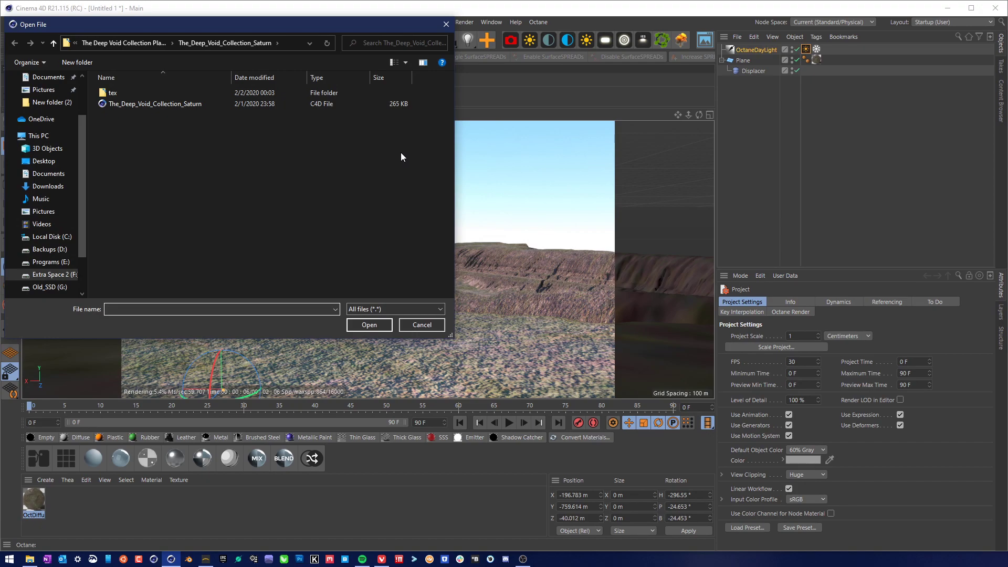
click(419, 323)
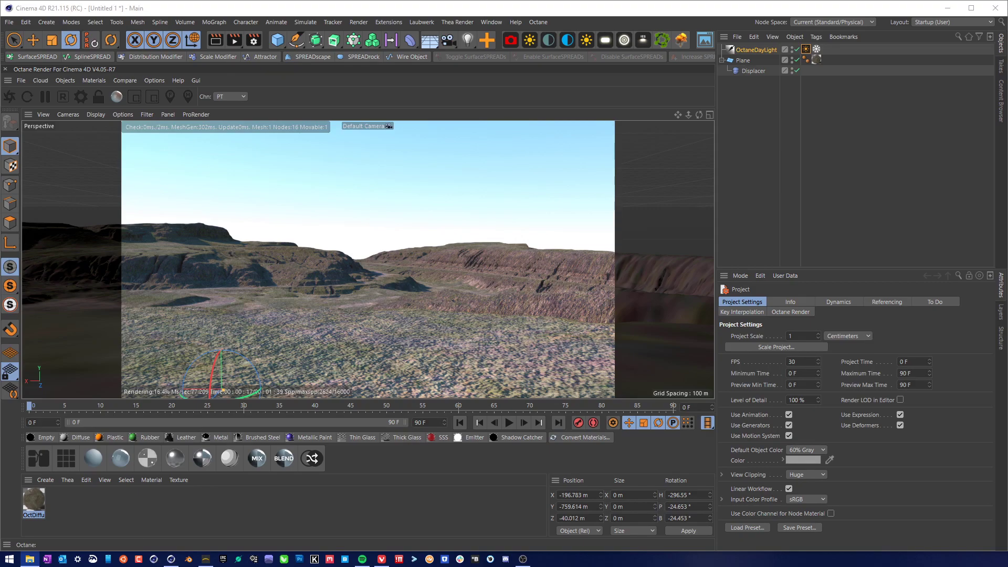
Merge Grass MWVizwork.obj from the OBJ subfolder of High Resolution Grass into the terrain project, accepting the import settings.
click(10, 22)
click(43, 59)
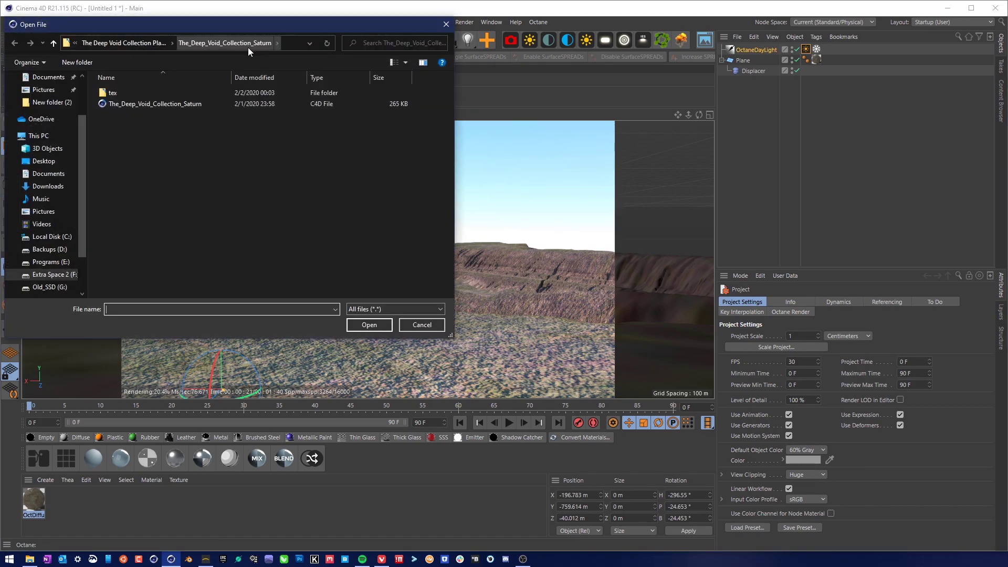
click(282, 43)
key(ctrl+v)
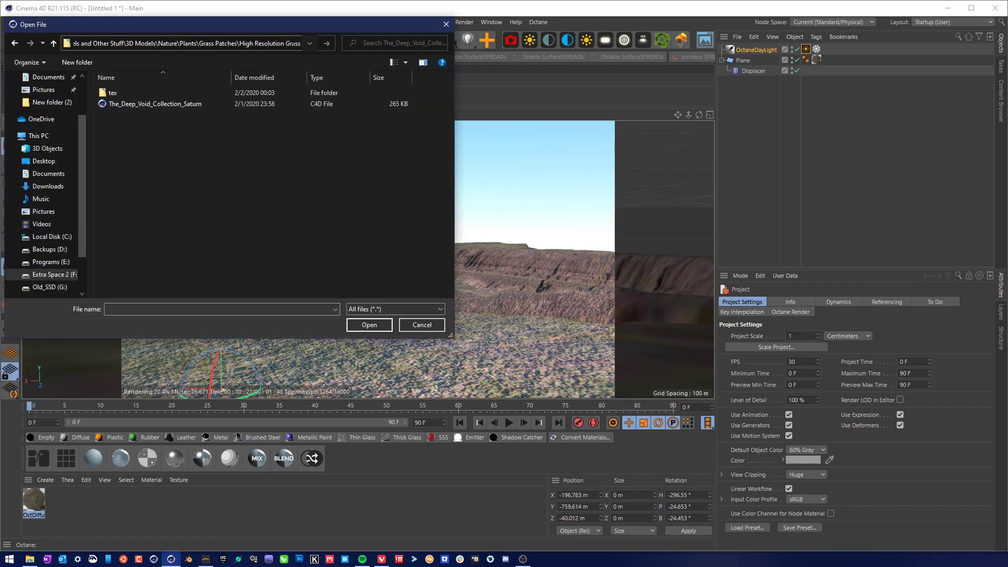
key(Return)
double_click(115, 103)
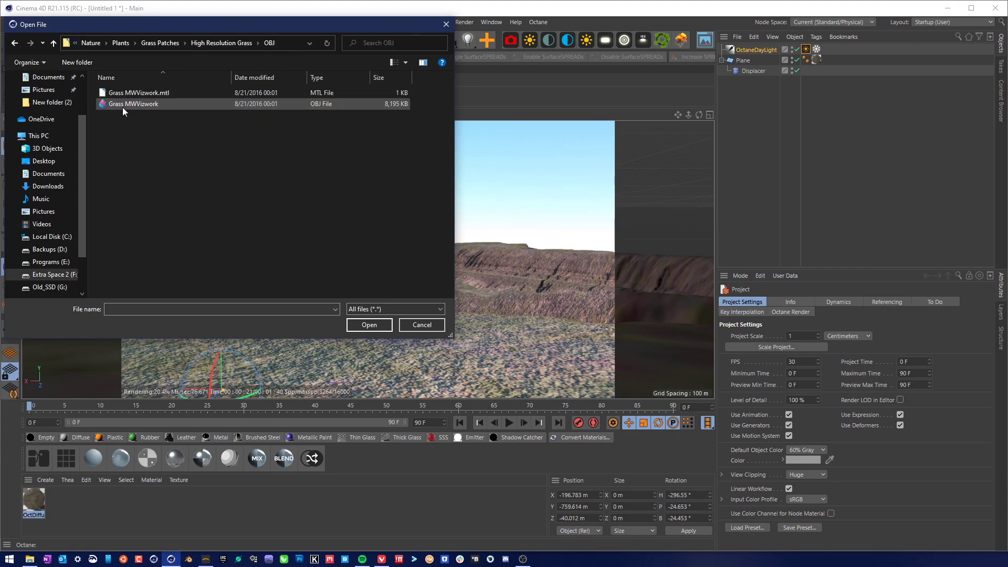
click(124, 104)
click(370, 325)
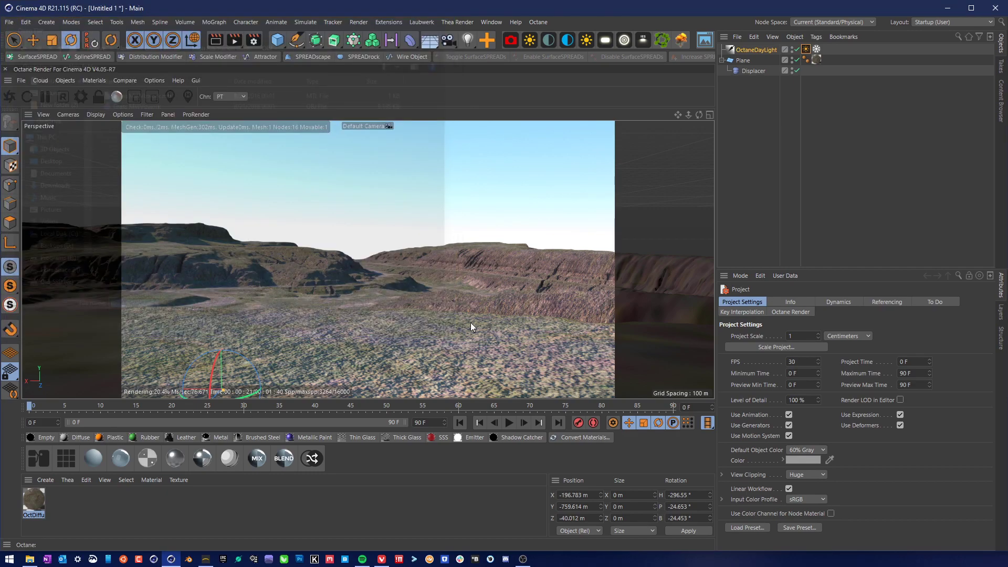
click(102, 249)
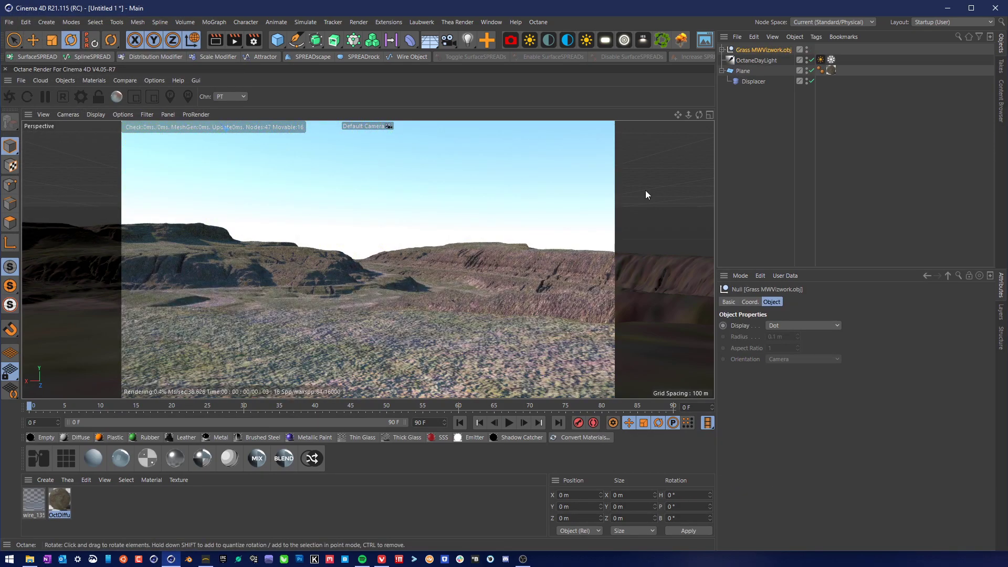
Add an Octane camera that stores the current low-angle view of the terrain.
click(760, 131)
click(761, 46)
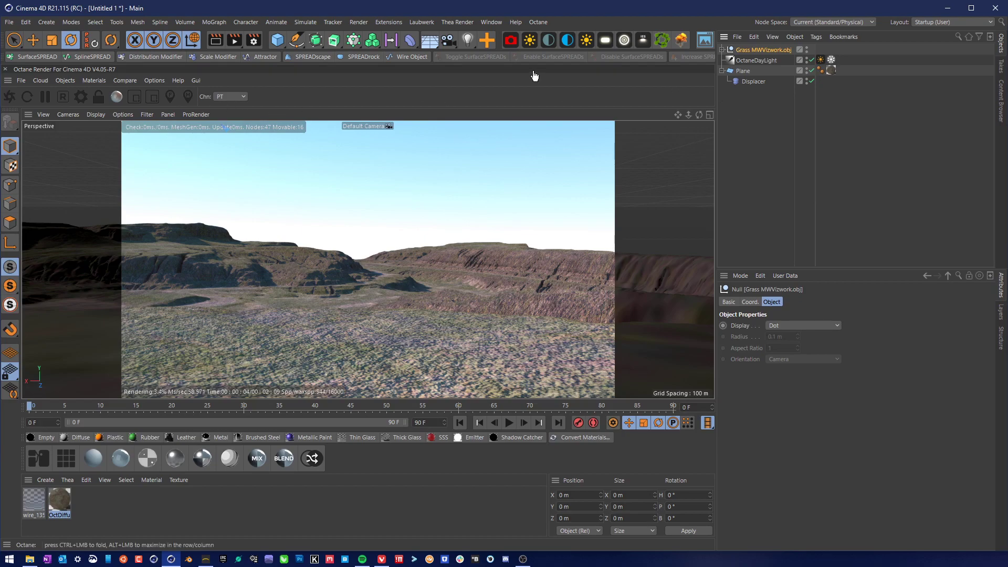
click(510, 40)
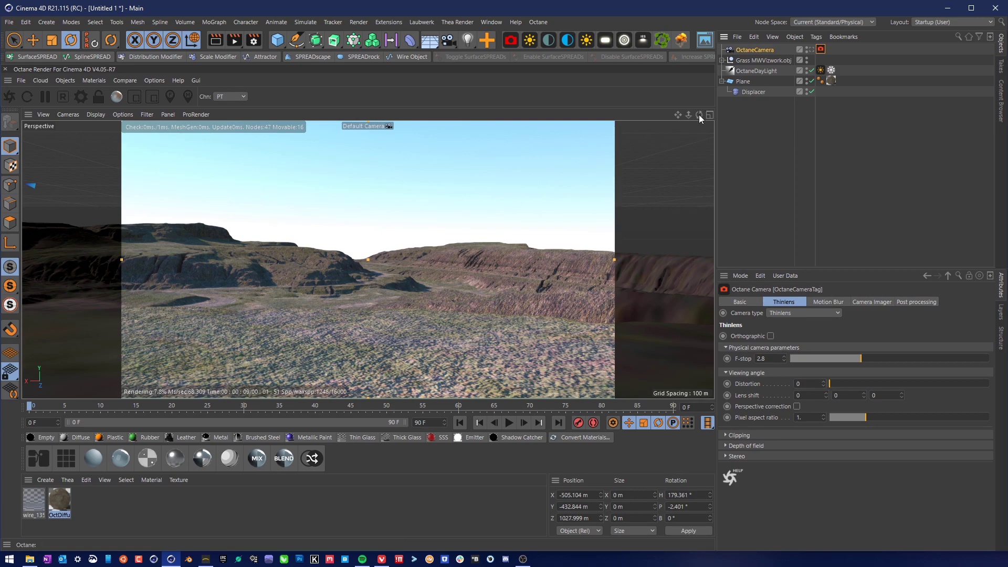
Look through the Octane camera, return to the default camera and frame the terrain's hills from higher up.
drag(698, 115, 735, 122)
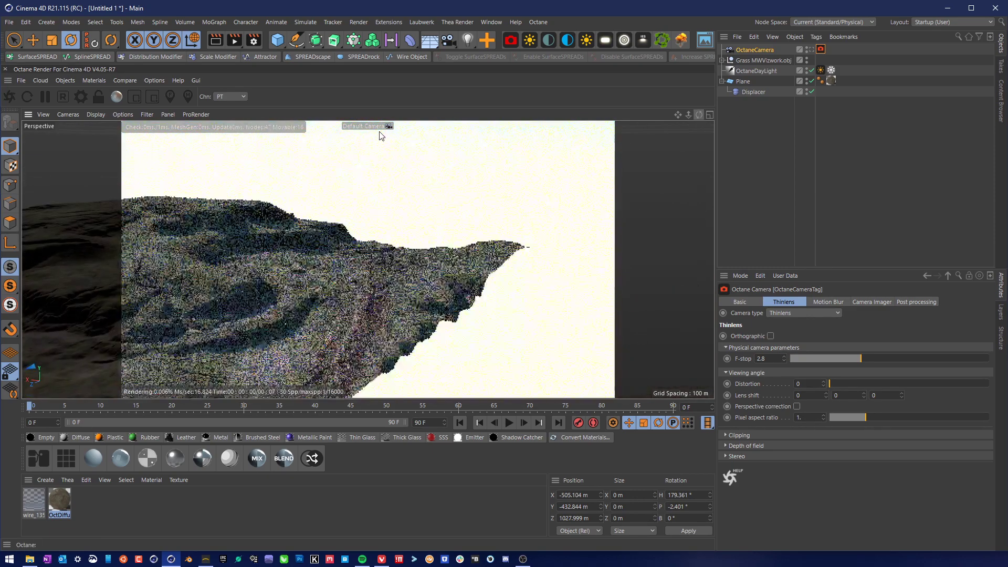
click(379, 125)
click(402, 147)
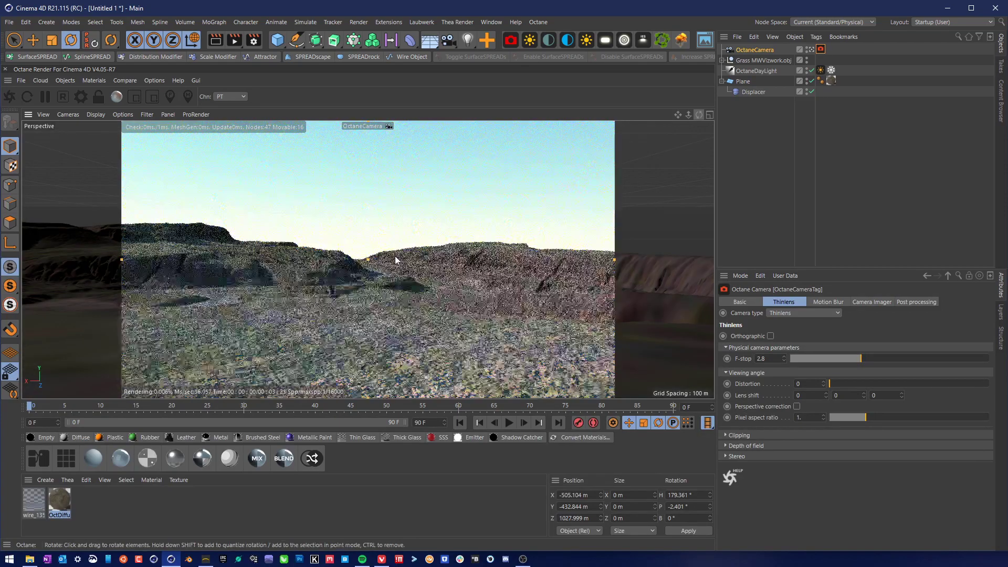
click(372, 130)
click(398, 136)
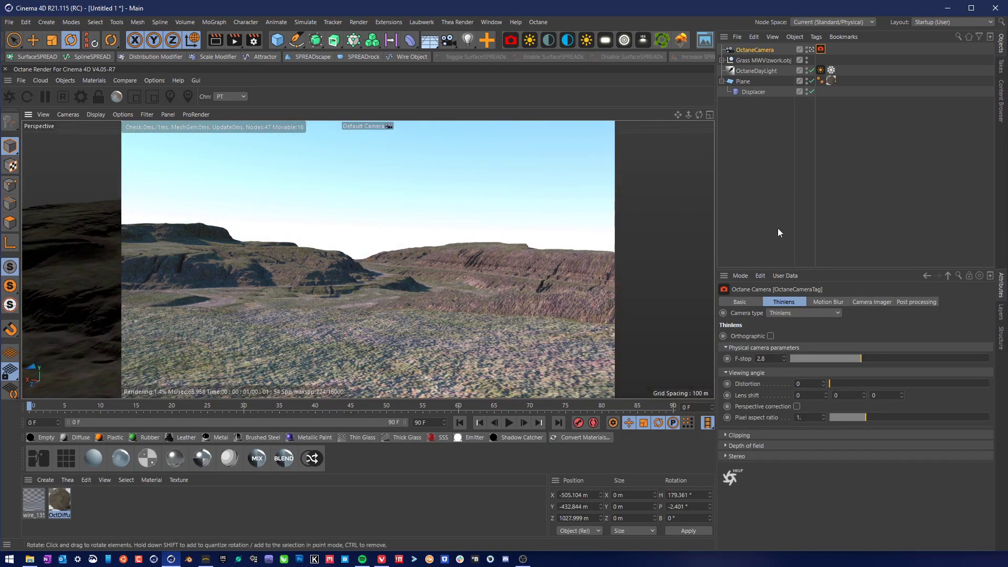
drag(678, 115, 678, 179)
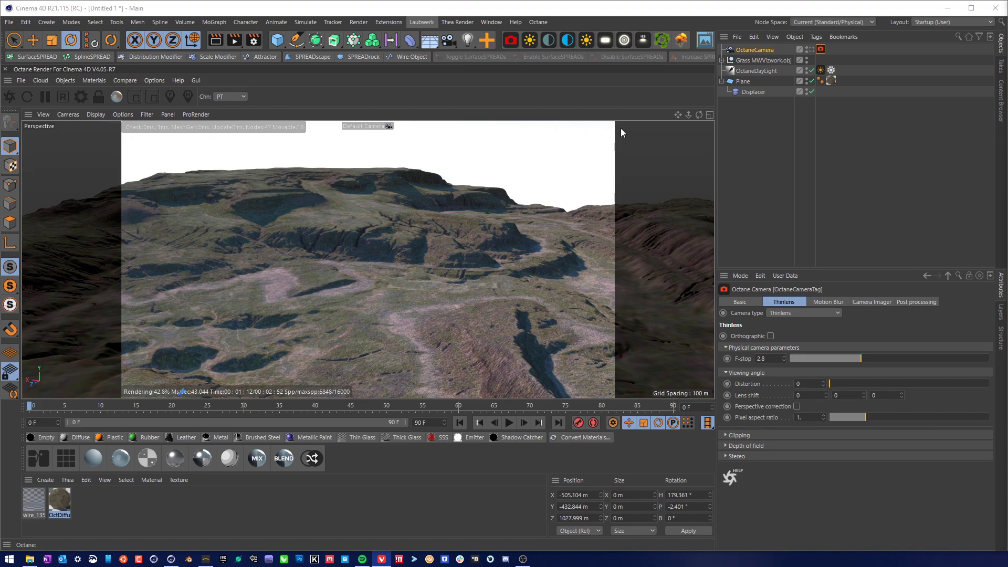
Delete the merged Grass MWVizwork.obj object from the terrain scene.
click(874, 190)
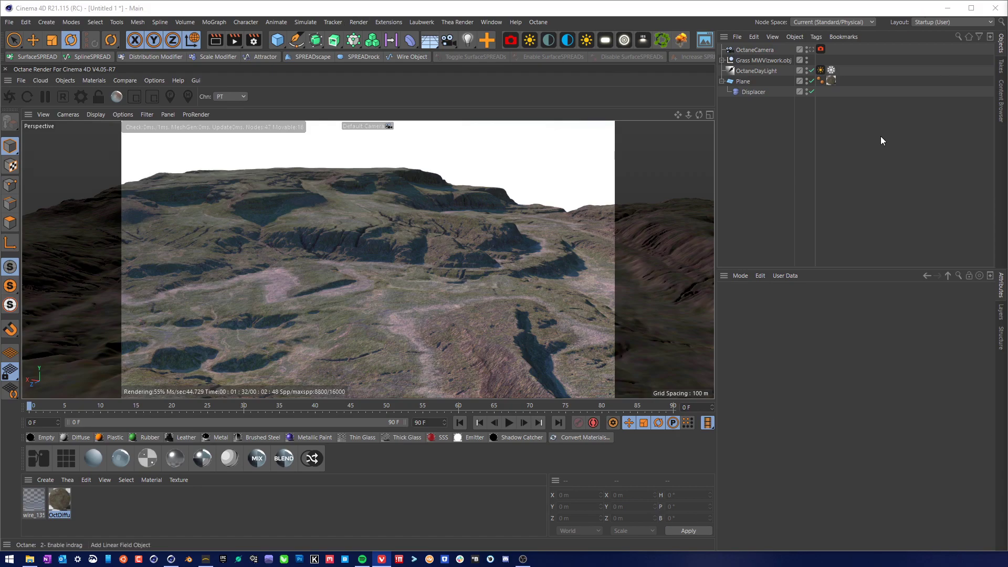
click(759, 62)
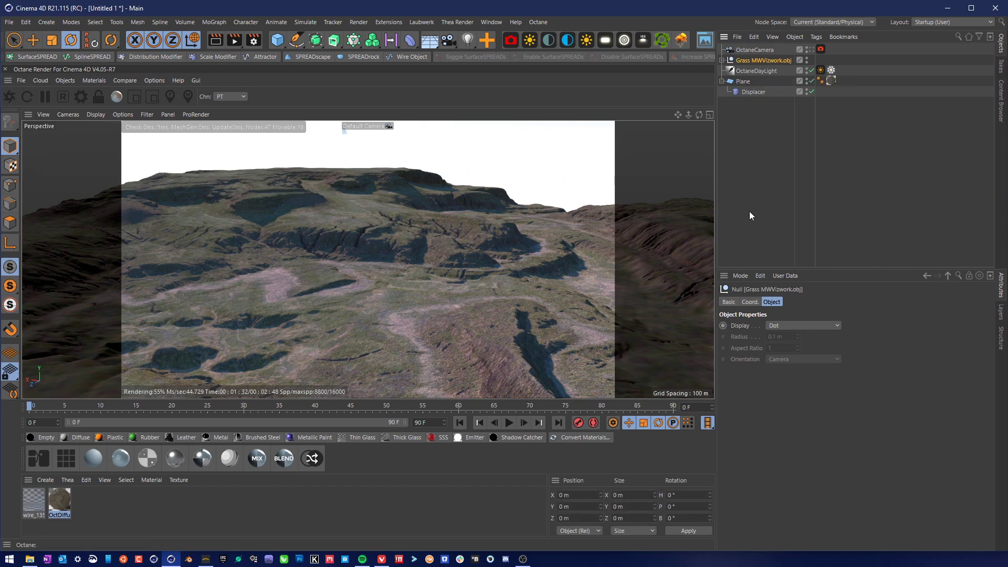
key(Delete)
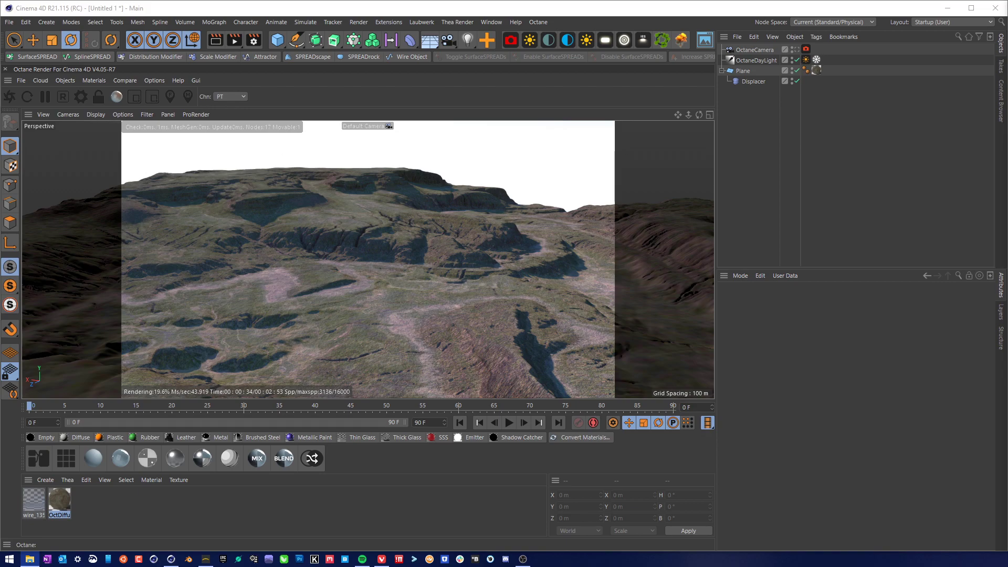
Start merging another model and browse to the OBJ folder in HyperGrass_01_WildGreen's geometry_patches.
click(9, 22)
mouse_move(25, 22)
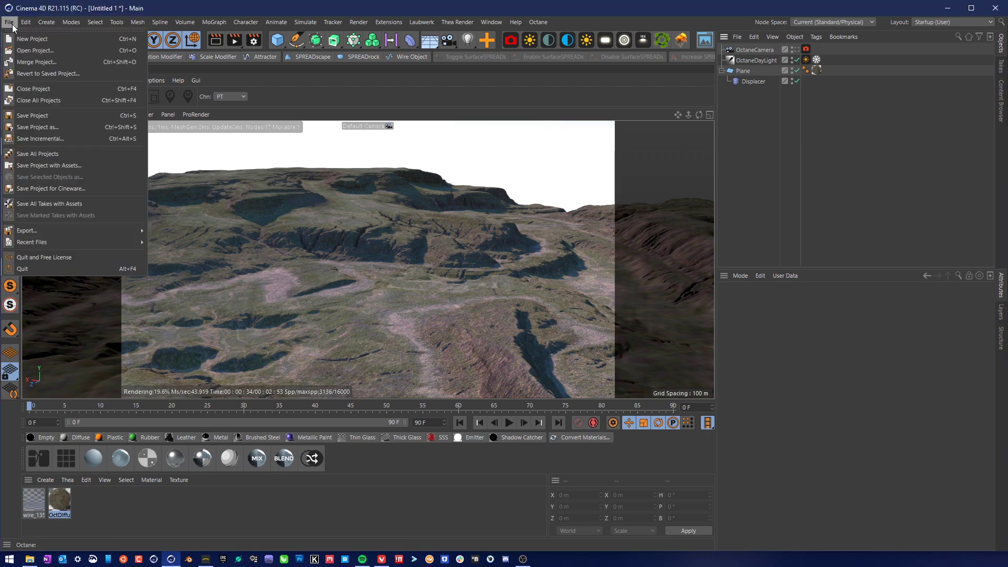
click(40, 61)
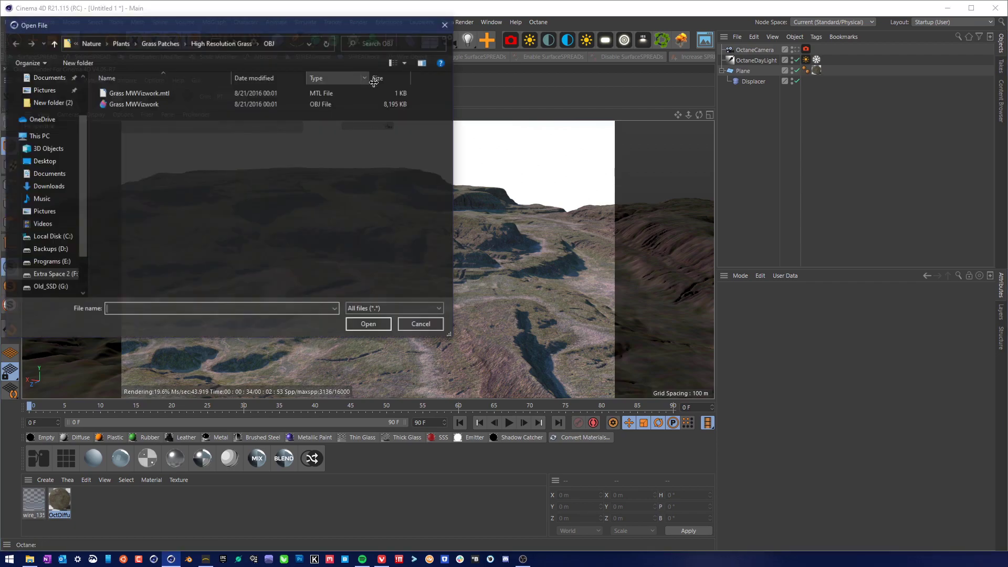
click(289, 42)
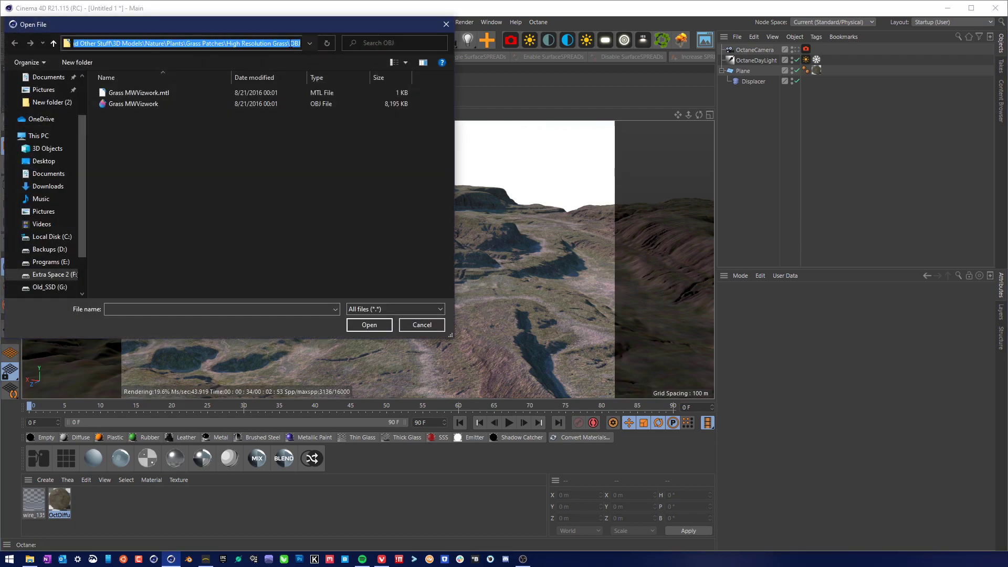
key(ctrl+v)
key(Return)
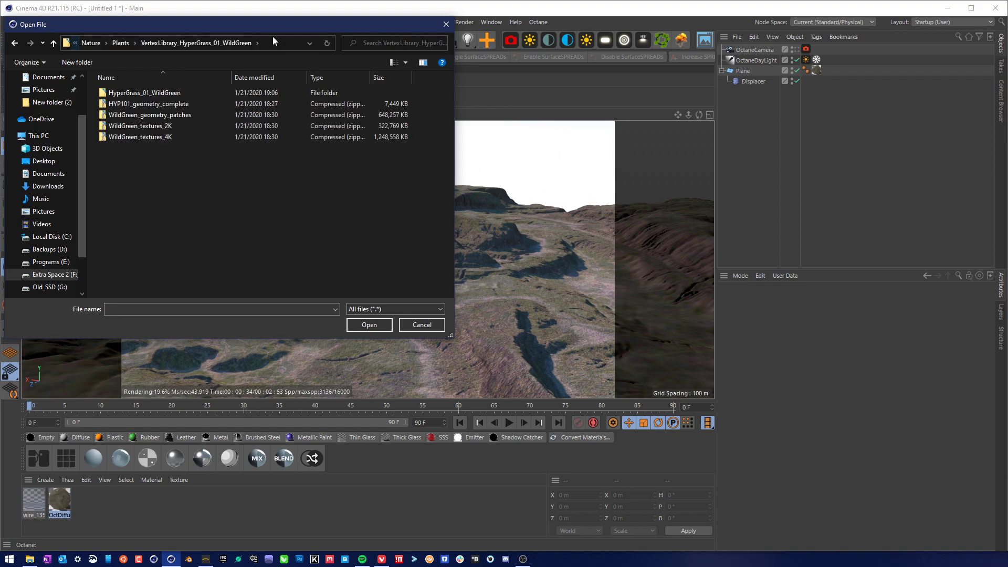
double_click(134, 96)
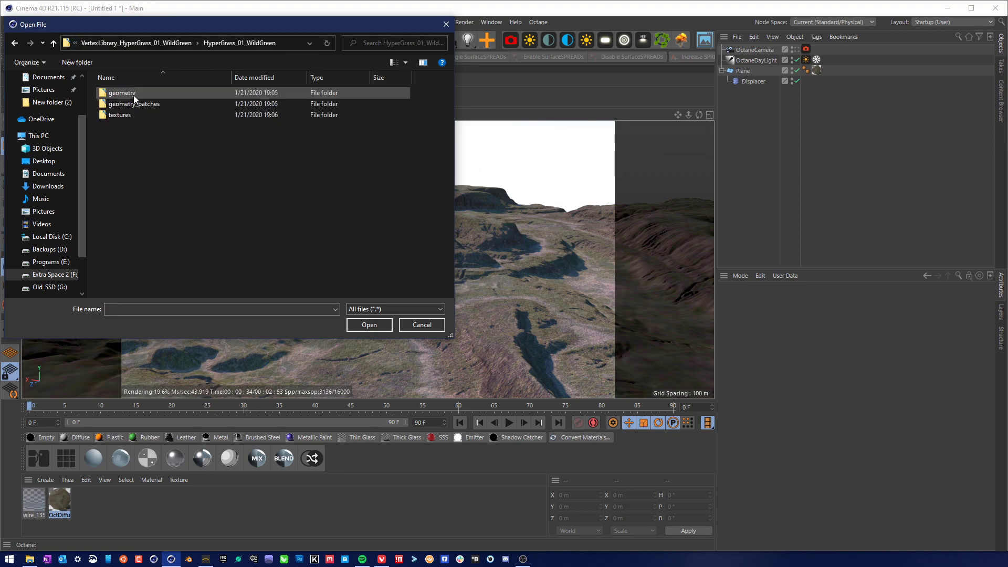
double_click(168, 103)
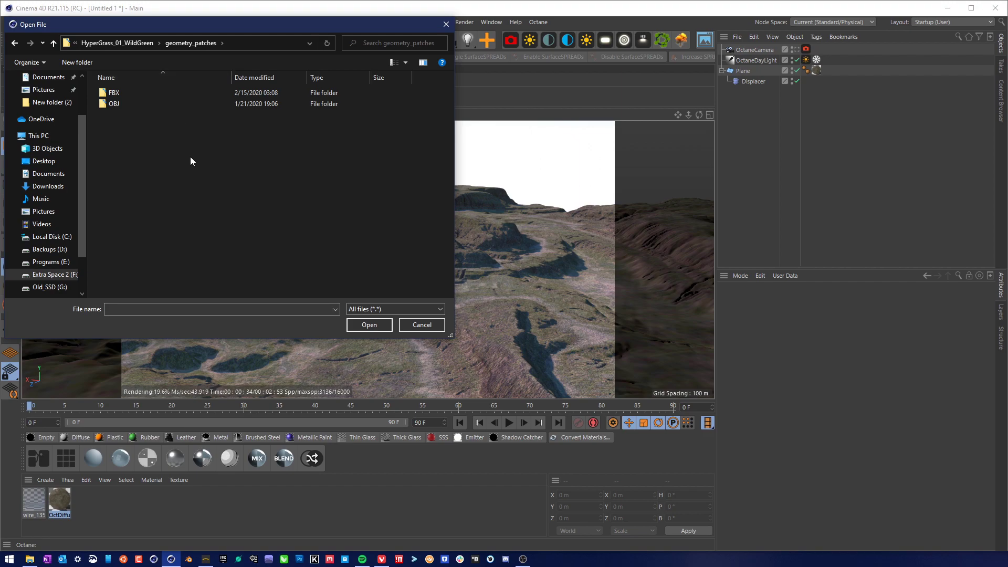
double_click(140, 103)
Look through the wildGreen grass patch OBJ files, choose wildGreen_patch_round_medium_V01, and dismiss the import.
scroll(159, 204, down, 15)
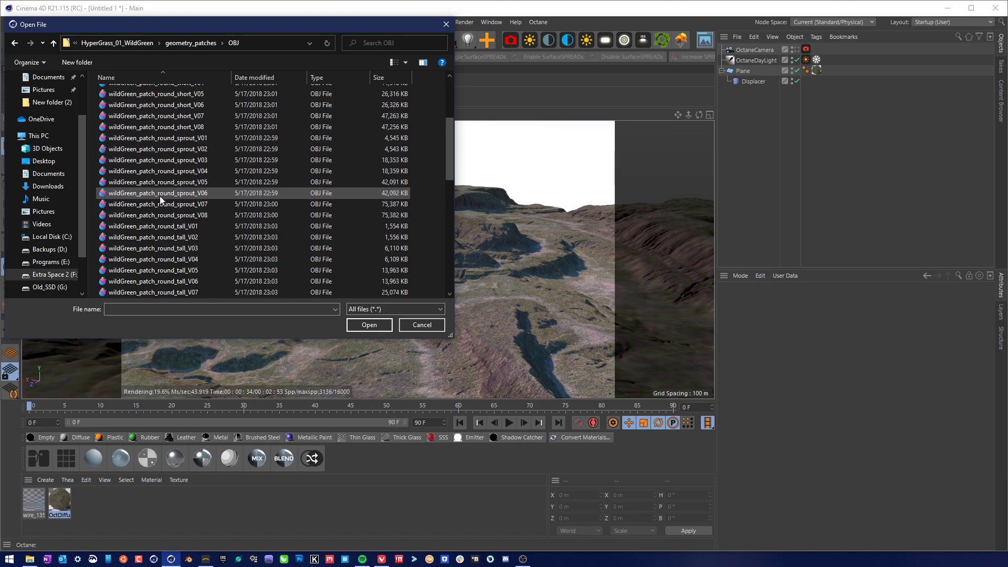
scroll(178, 272, up, 6)
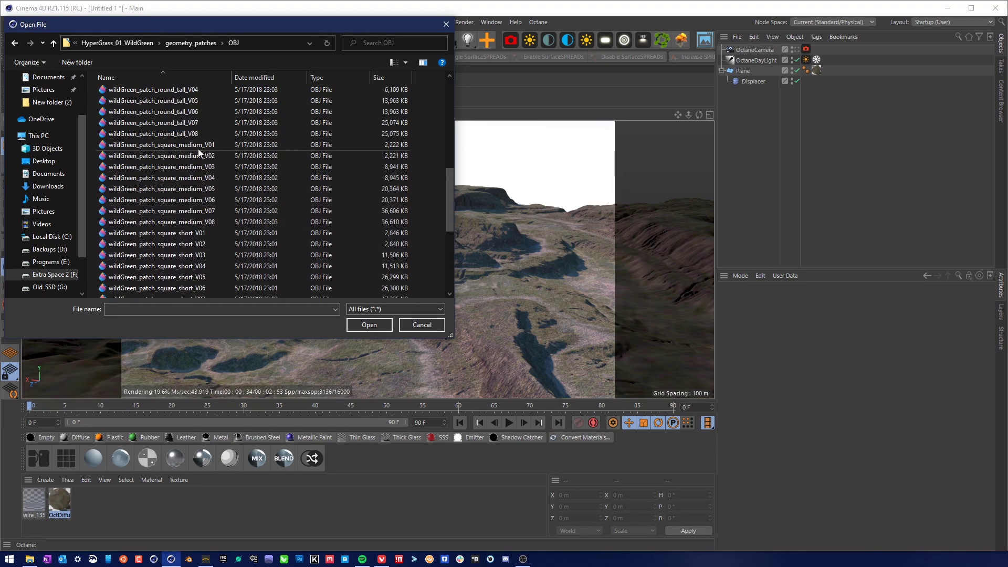
scroll(177, 215, up, 9)
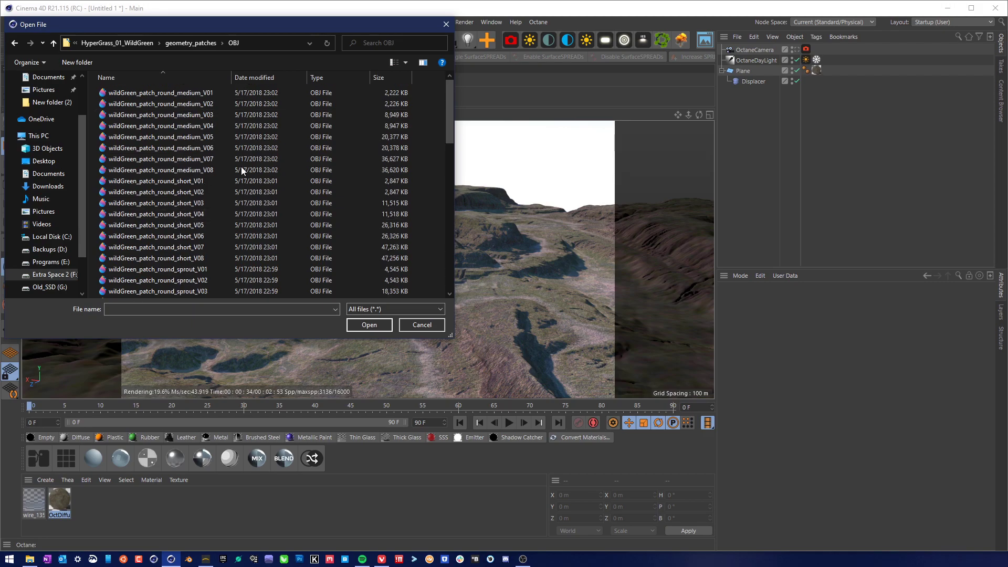
click(200, 92)
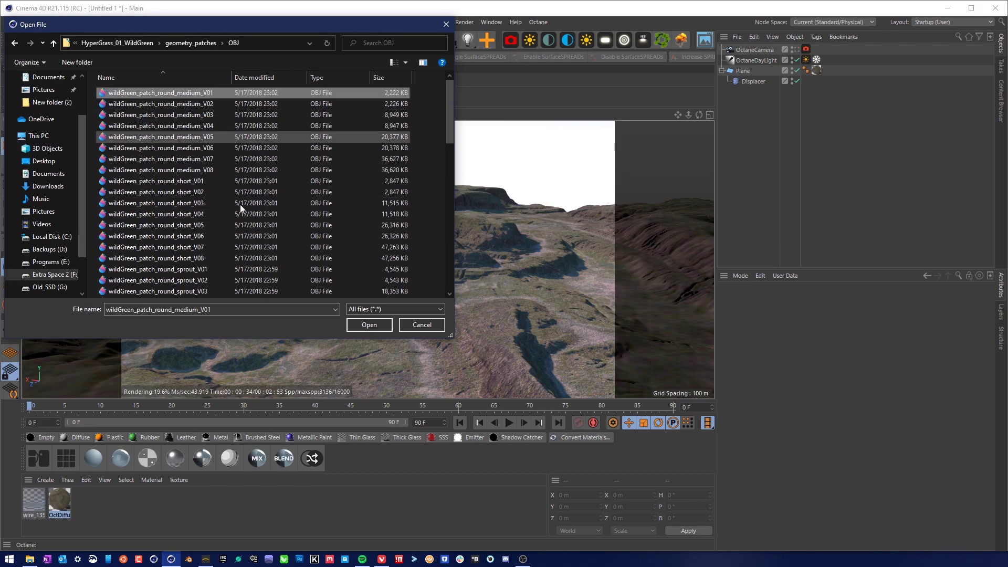
click(203, 180)
click(207, 95)
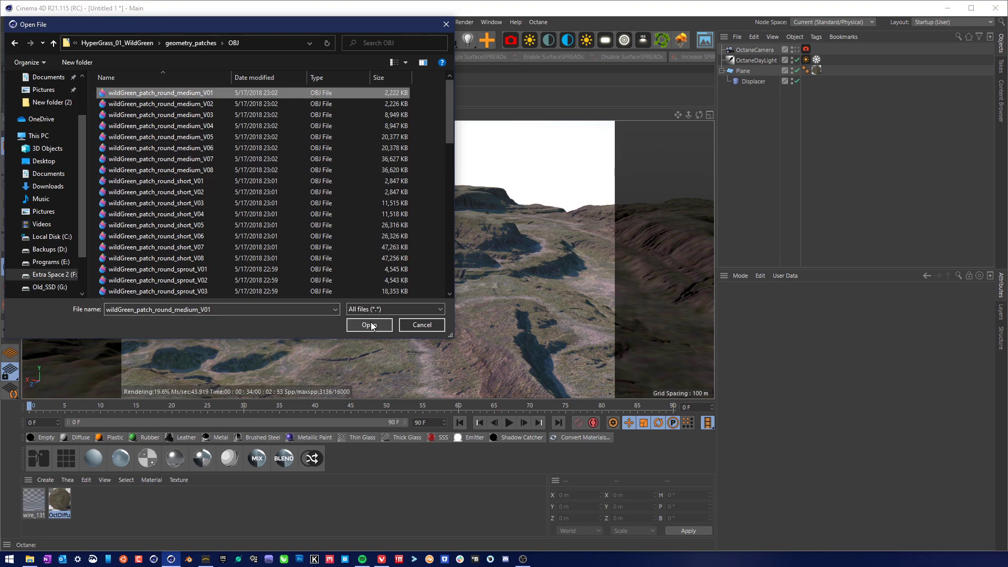
key(Escape)
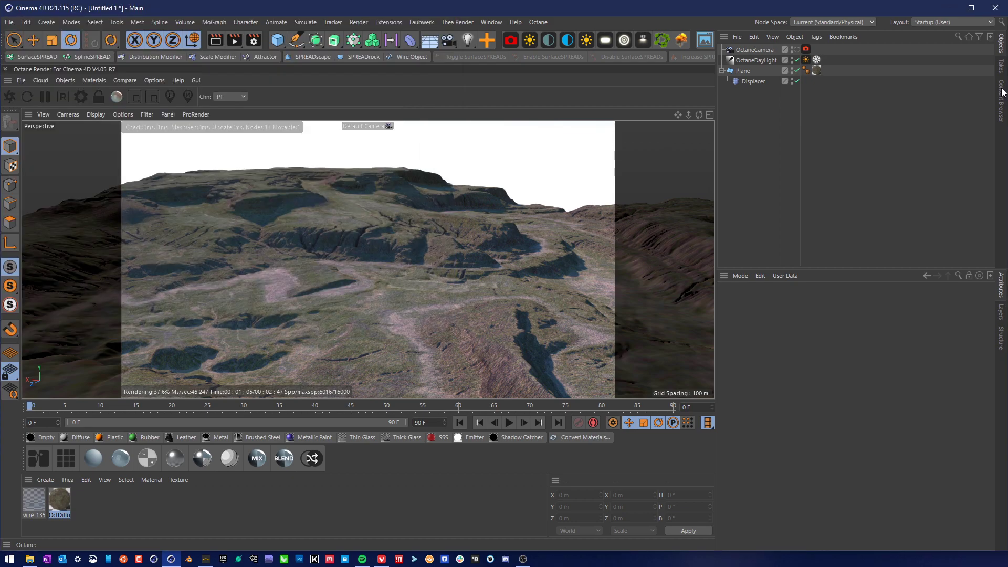
key(shift+F8)
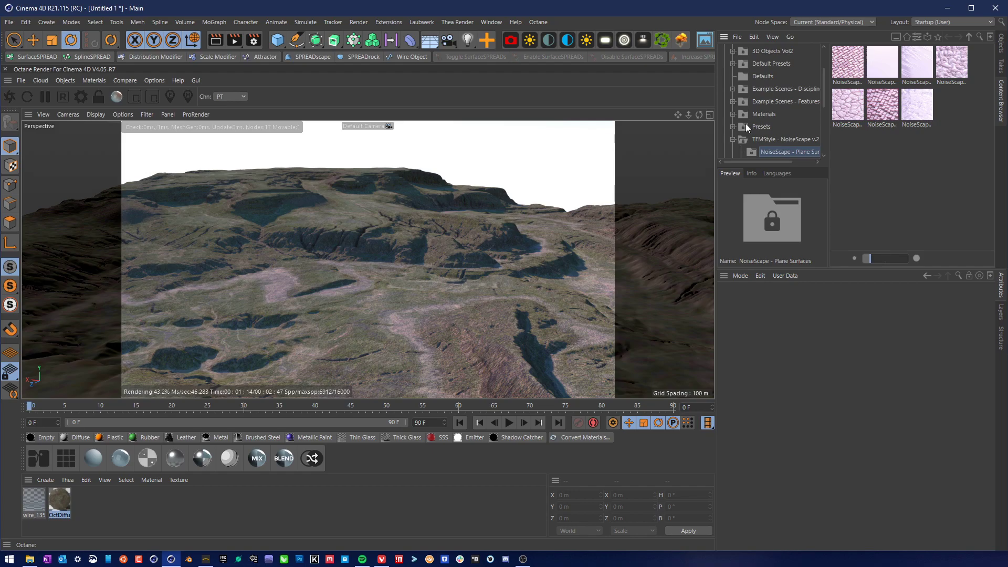
click(1001, 45)
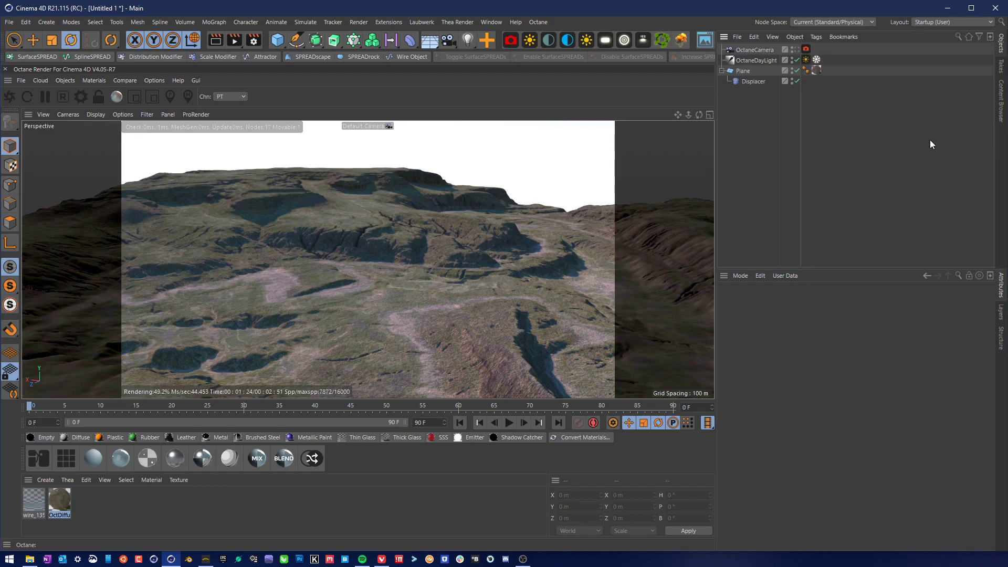
Start merging a model into the terrain scene and browse to HyperGrass_01_WildGreen's geometry_patches OBJ folder.
click(9, 22)
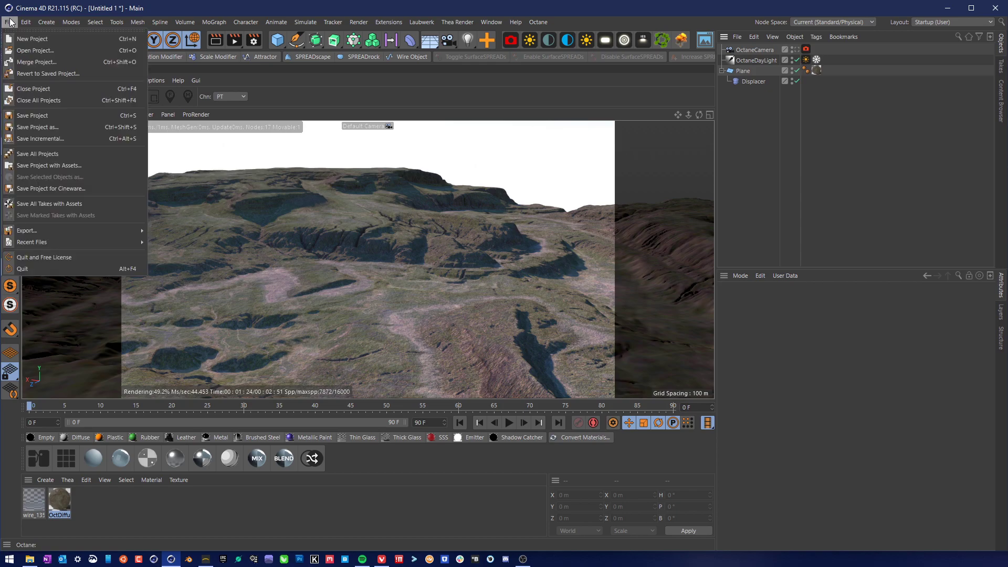
click(46, 62)
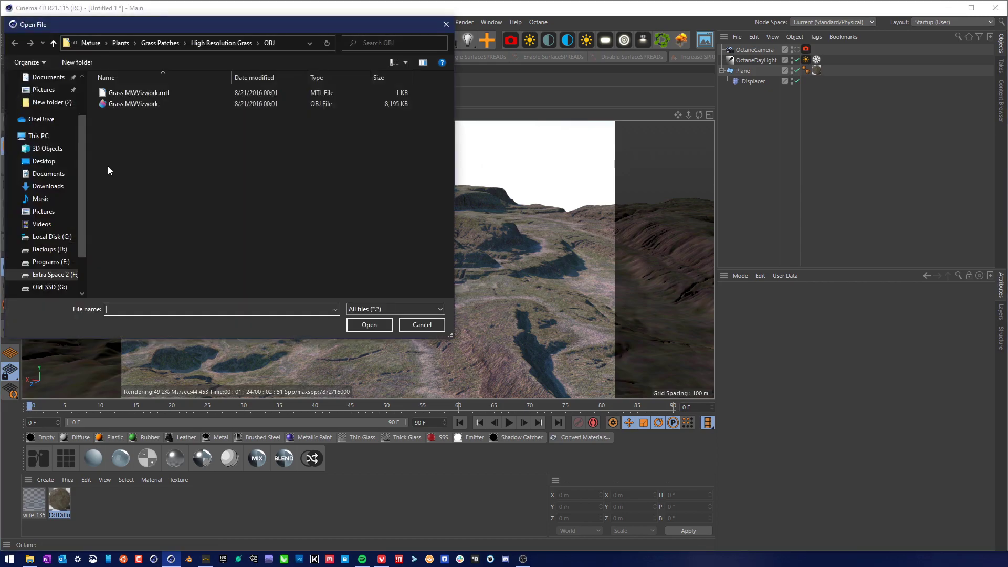
click(291, 45)
key(ctrl+v)
key(Return)
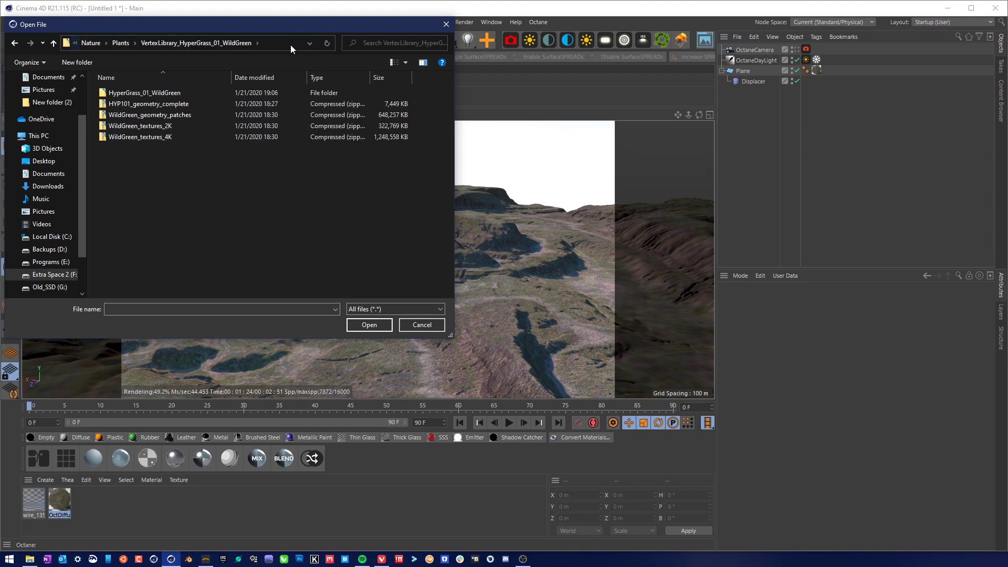
double_click(135, 93)
double_click(150, 106)
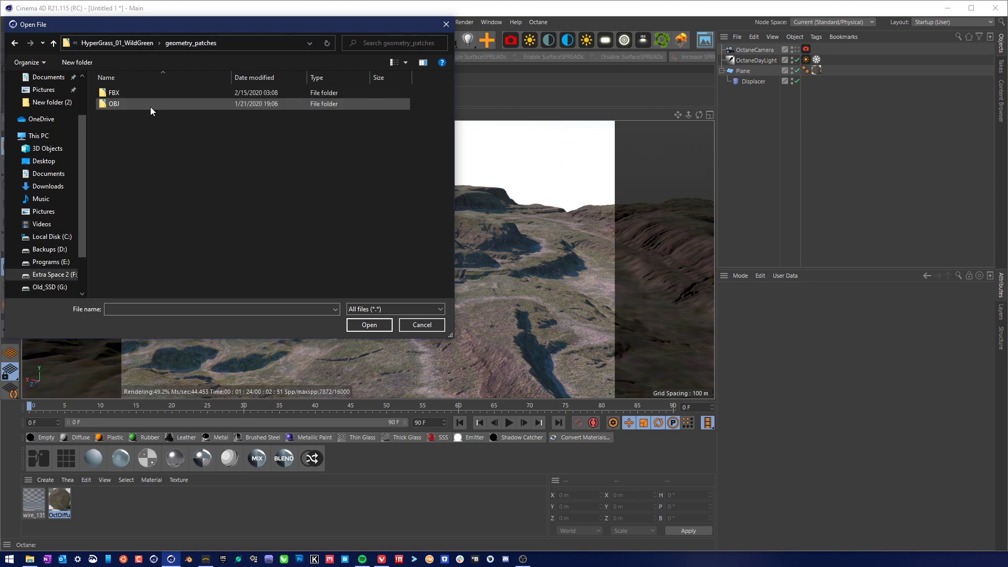
double_click(148, 108)
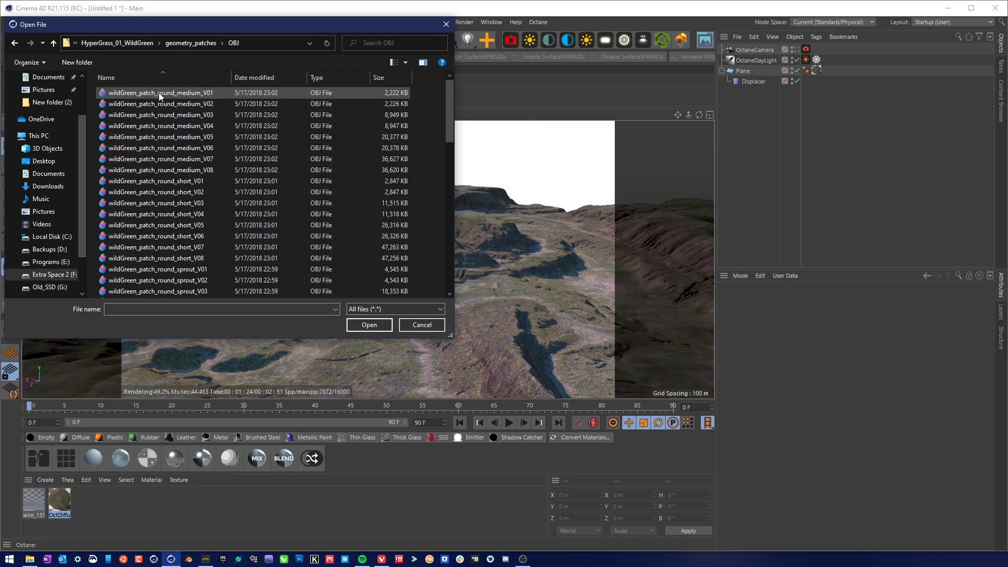
Merge wildGreen_patch_round_medium_V01 into the scene with the default OBJ import settings.
click(159, 92)
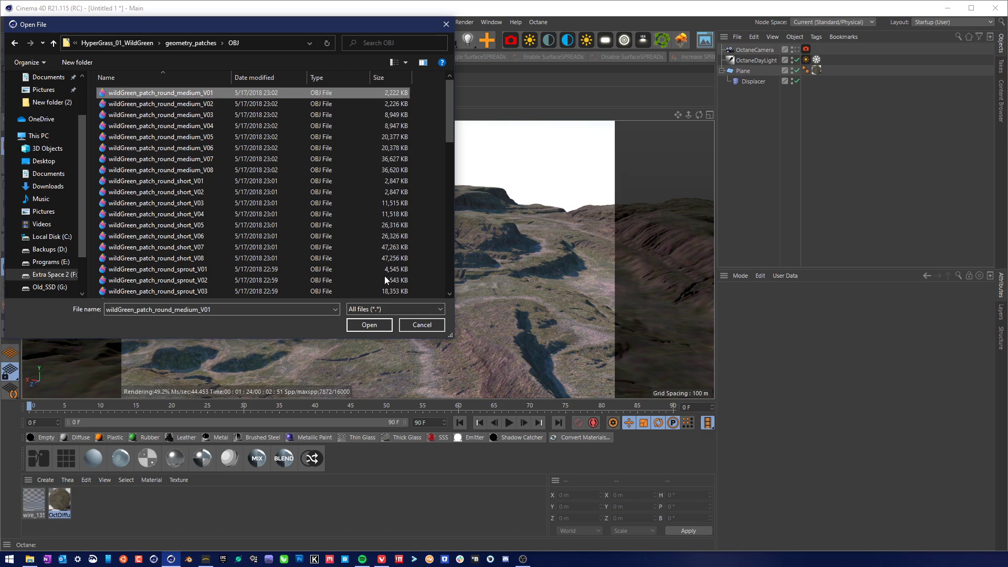
click(373, 325)
click(89, 249)
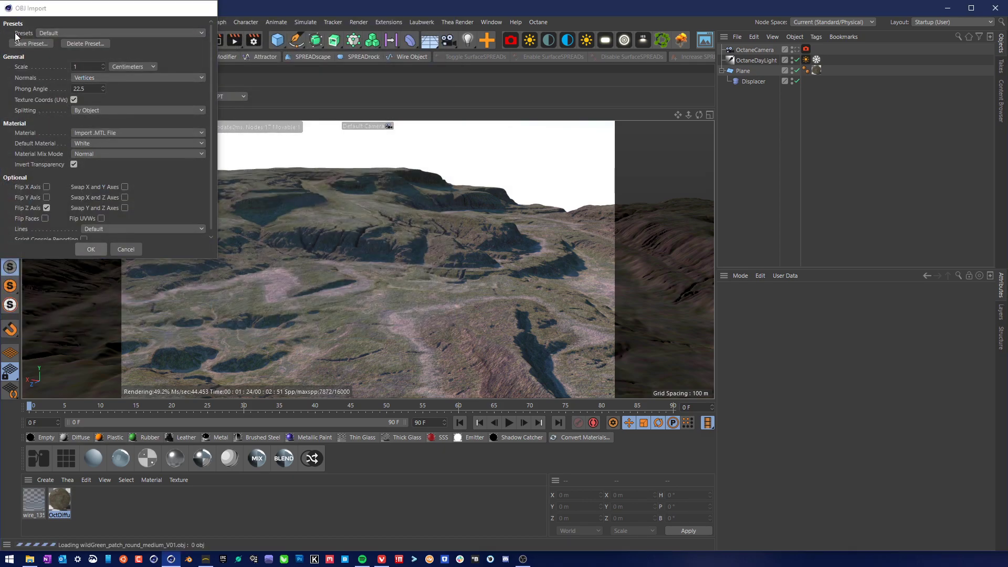
Merge the wildGreen_patch_round_short_V01 grass patch into the scene with the default OBJ import settings.
click(9, 22)
click(37, 61)
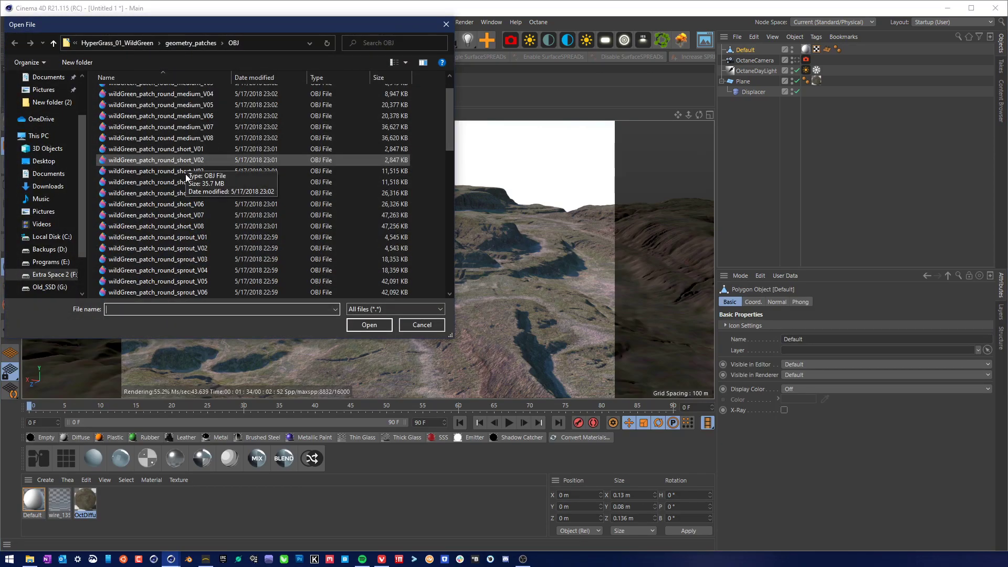
click(193, 150)
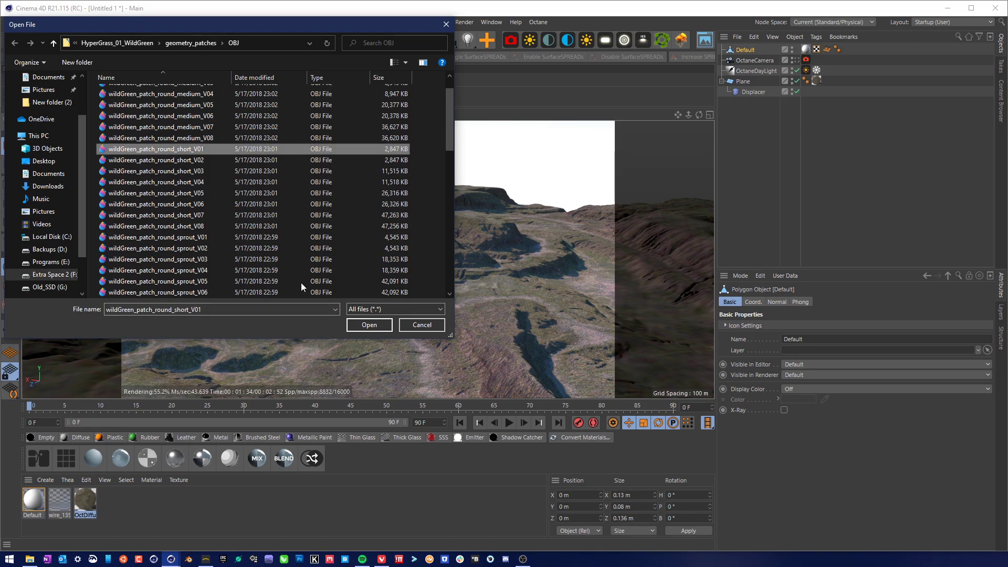
click(368, 325)
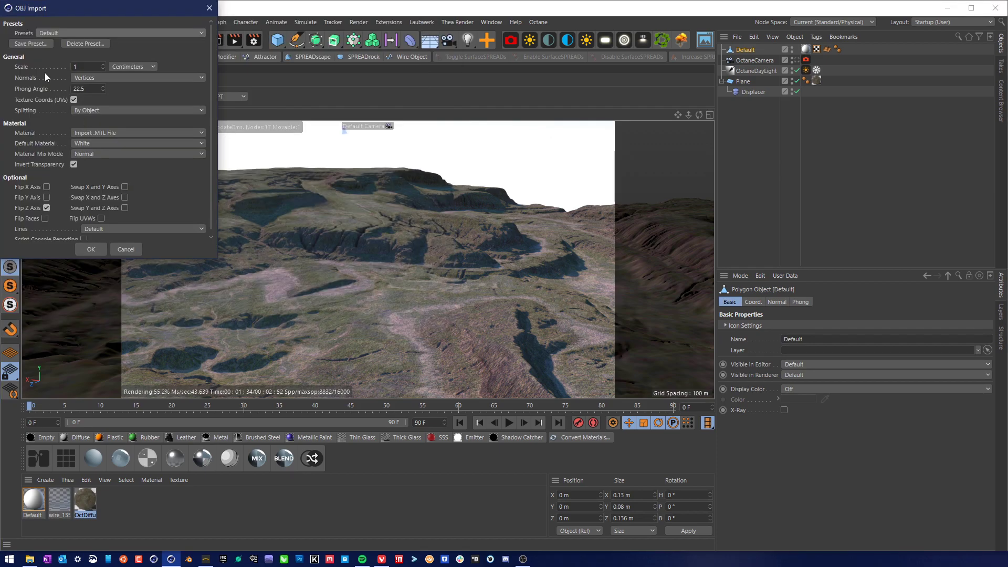
click(91, 249)
Merge the wildGreen_patch_round_sprout_V01 grass patch into the scene, keeping the default OBJ import settings.
click(26, 22)
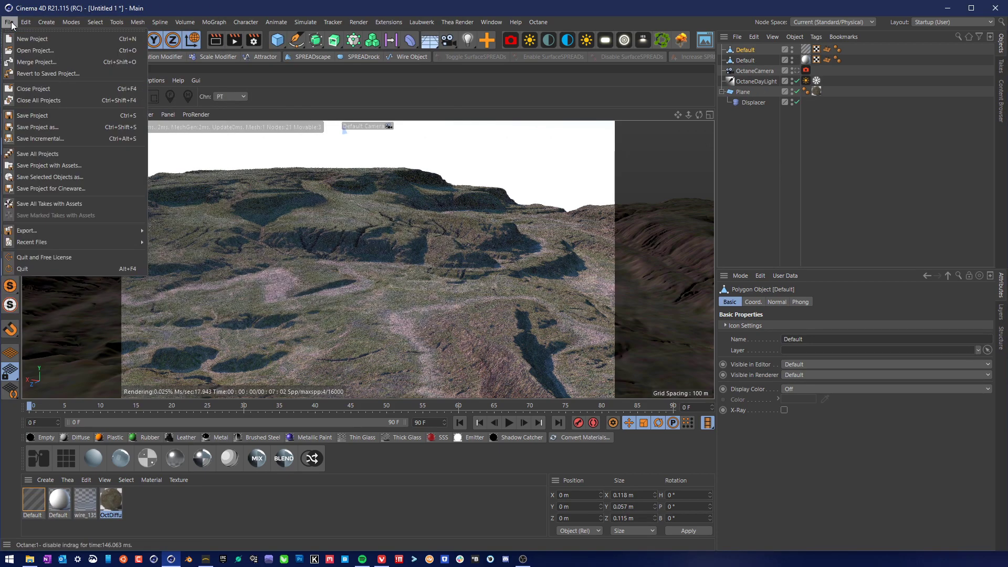
click(26, 22)
click(9, 22)
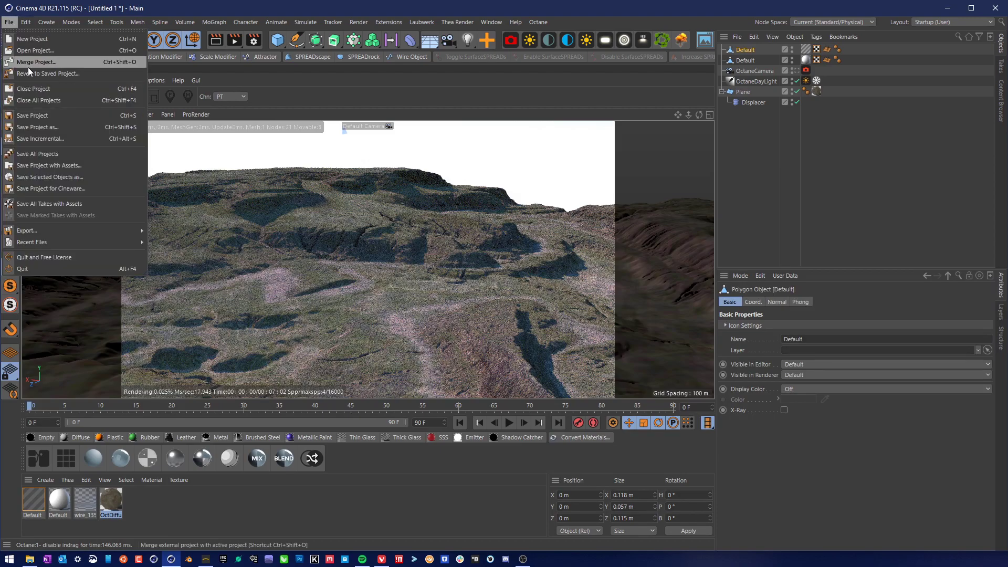
click(36, 51)
scroll(172, 182, down, 3)
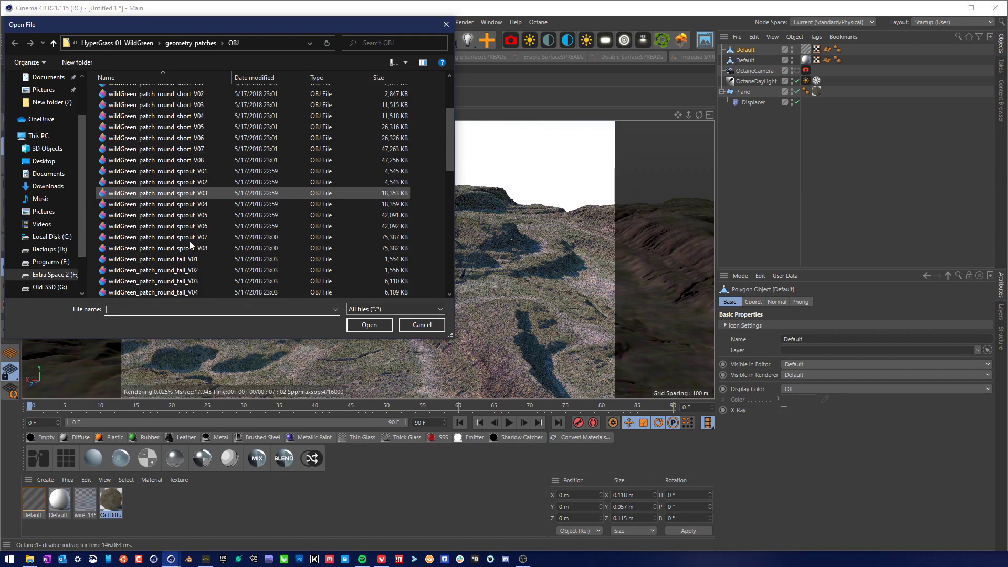
click(187, 174)
click(367, 325)
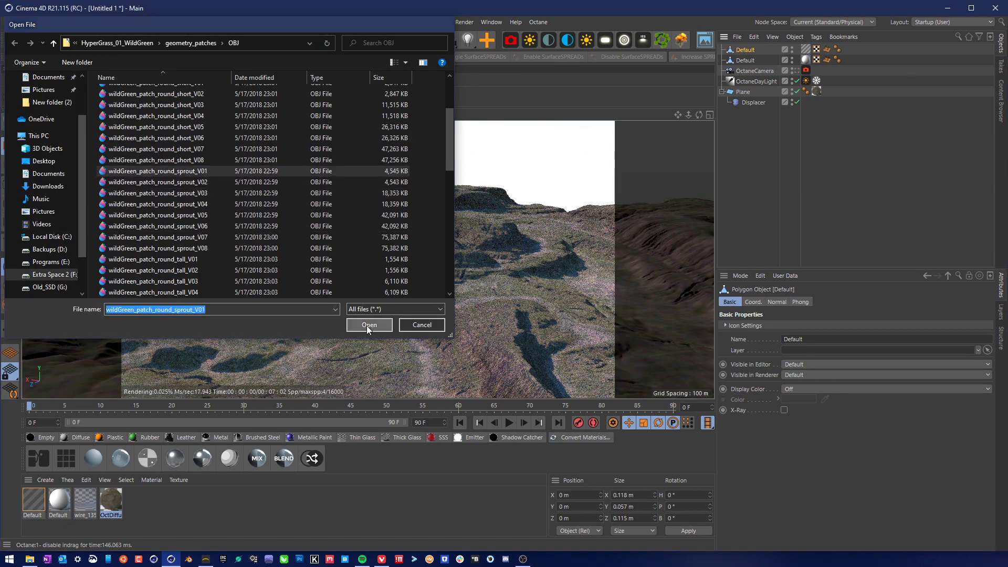
click(90, 247)
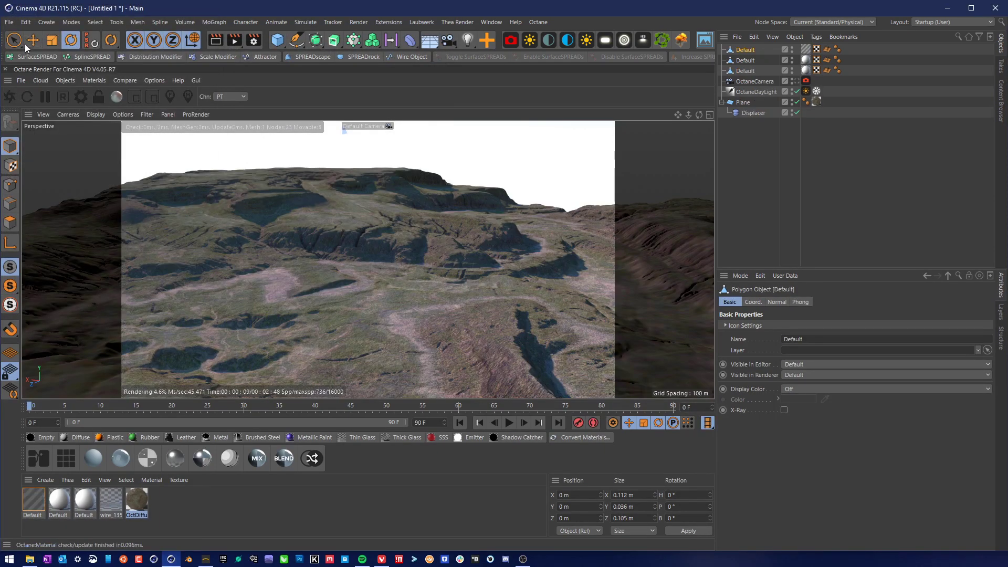
Merge the wildGreen_patch_round_tall_V01 grass patch into the scene with the default OBJ import settings.
click(10, 22)
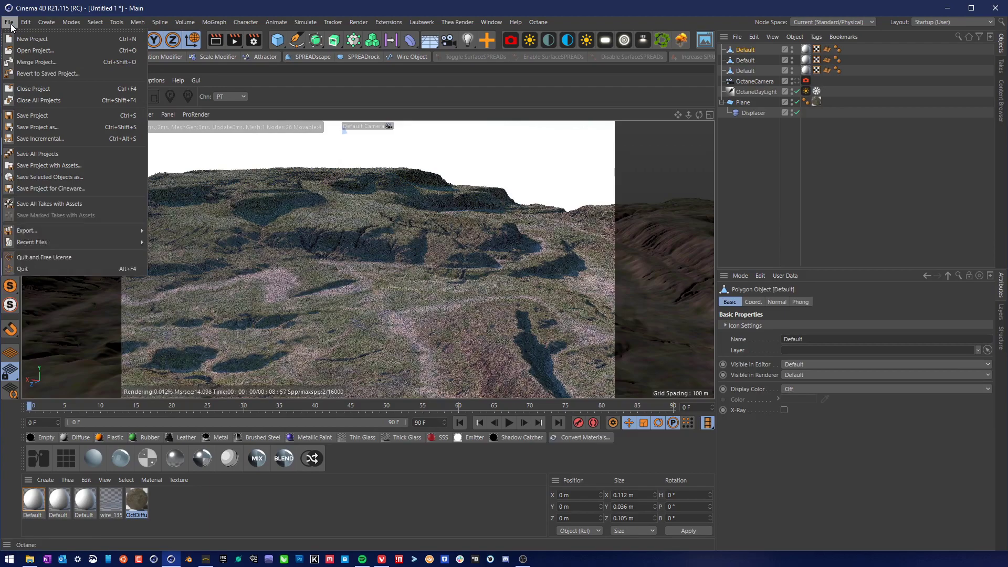
click(43, 62)
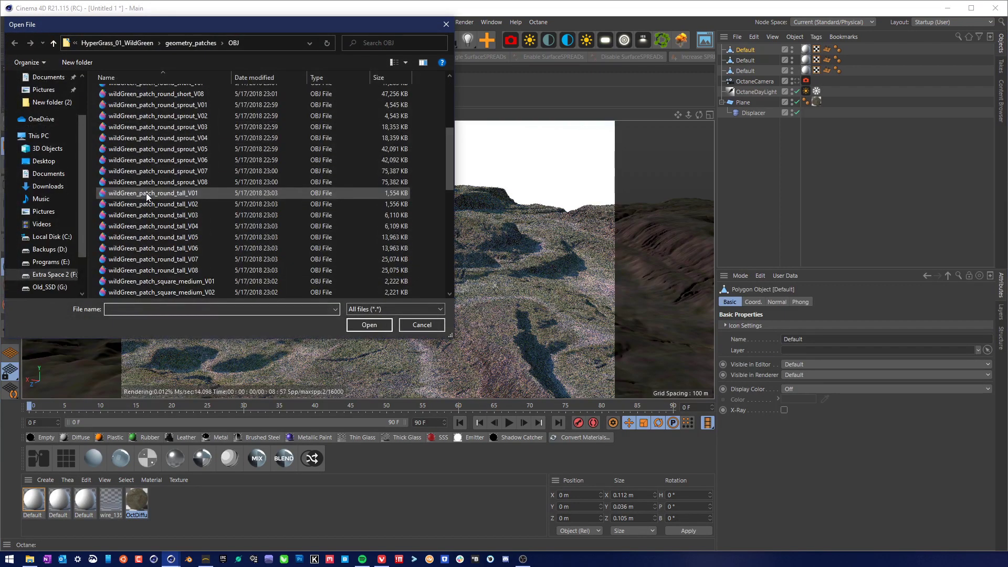
scroll(172, 235, down, 2)
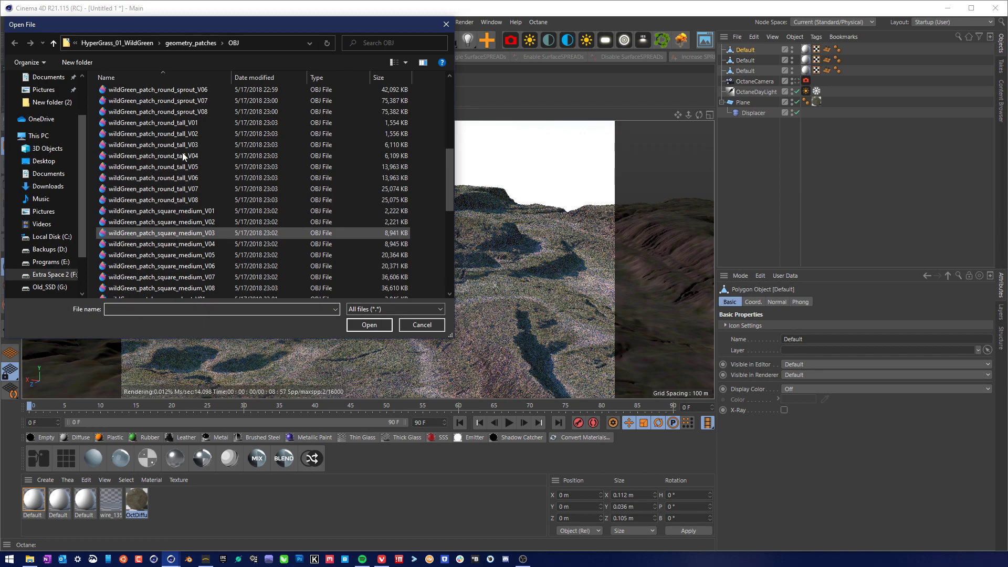
click(186, 123)
click(375, 324)
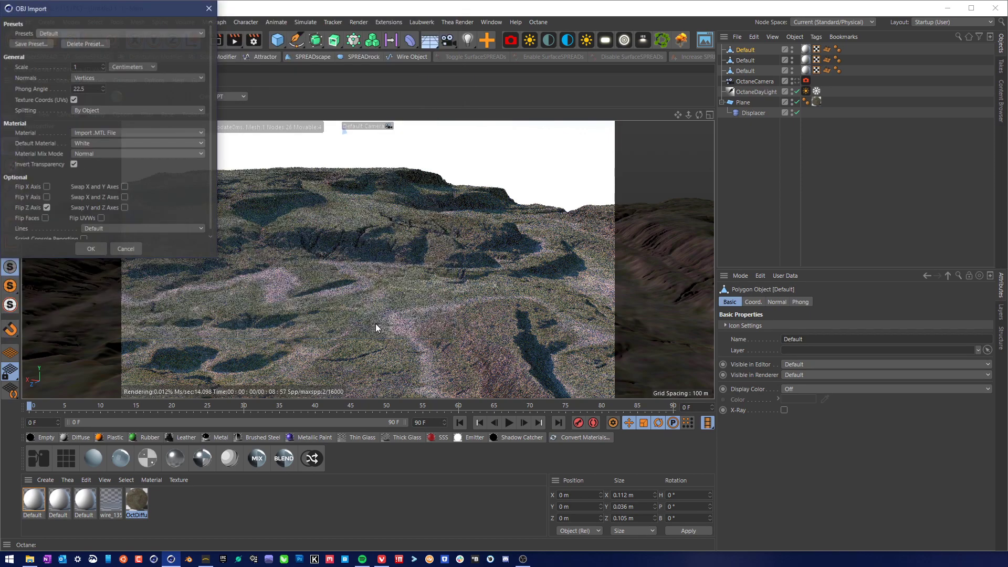
click(87, 249)
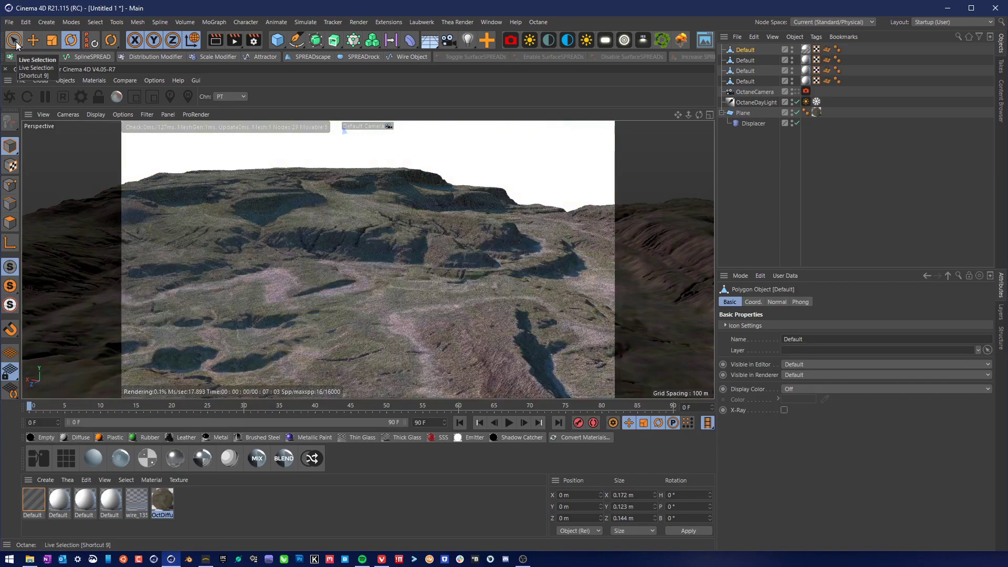
Merge the larger wildGreen_patch_round_tall_V08 grass patch into the scene with the default OBJ import settings.
click(10, 23)
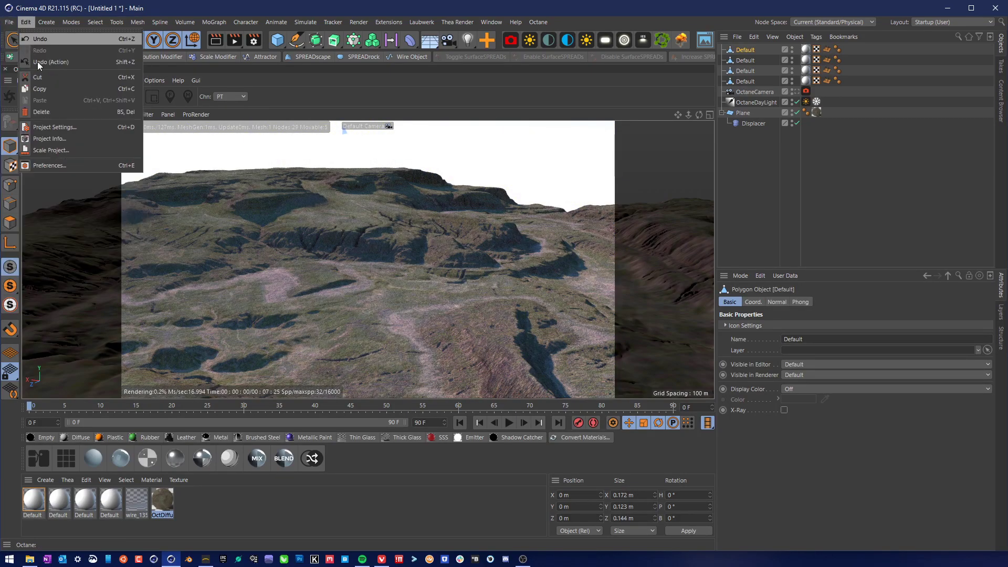
click(23, 23)
click(12, 23)
click(33, 62)
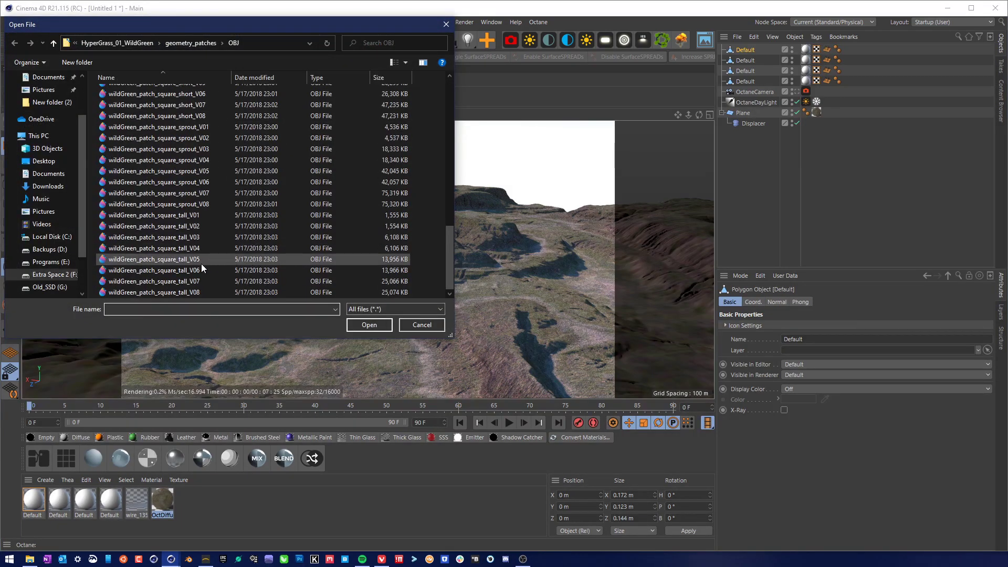
scroll(198, 261, up, 7)
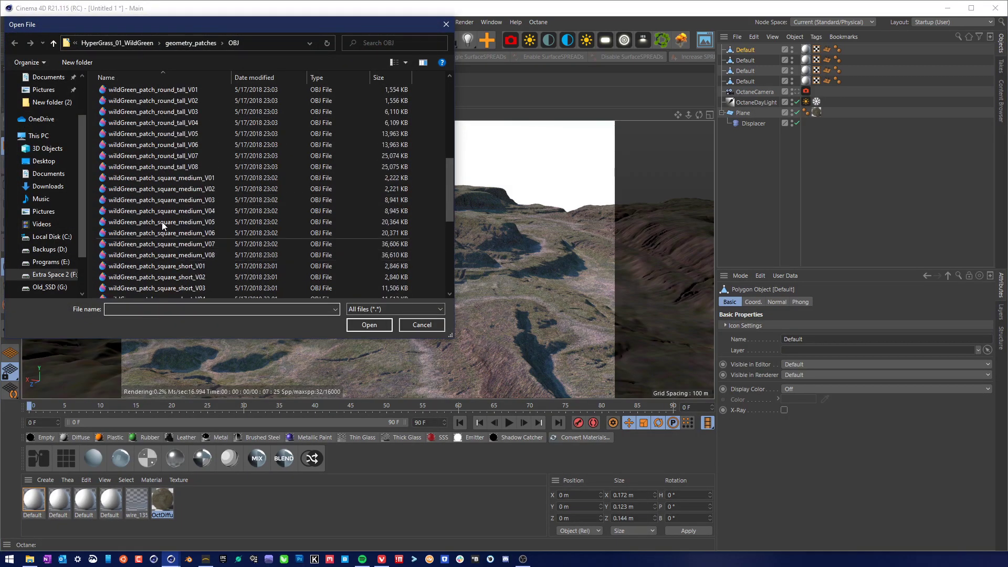
click(198, 165)
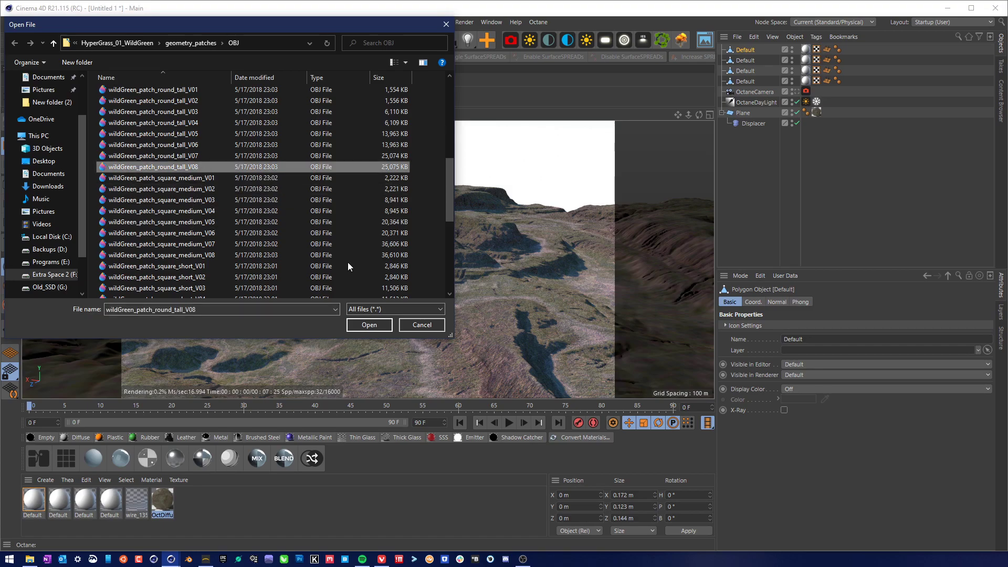
click(369, 325)
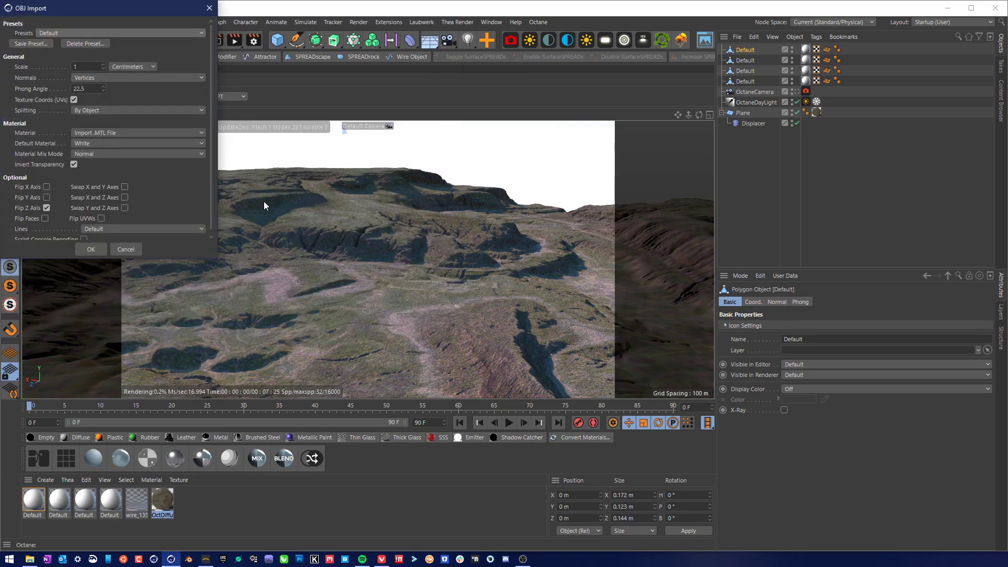
click(87, 250)
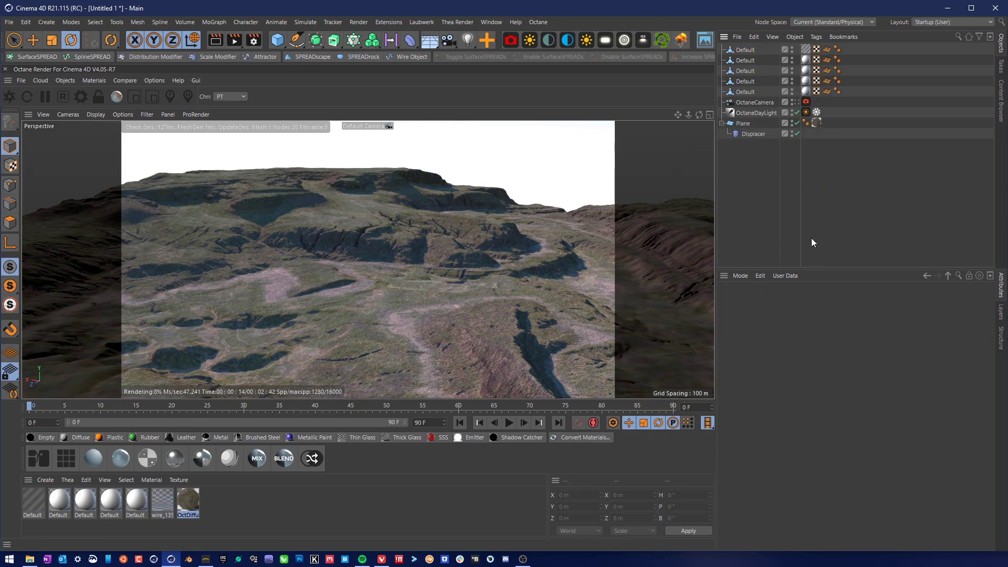
Add an Octane Scatter object to the scene for distributing the grass patches.
click(661, 40)
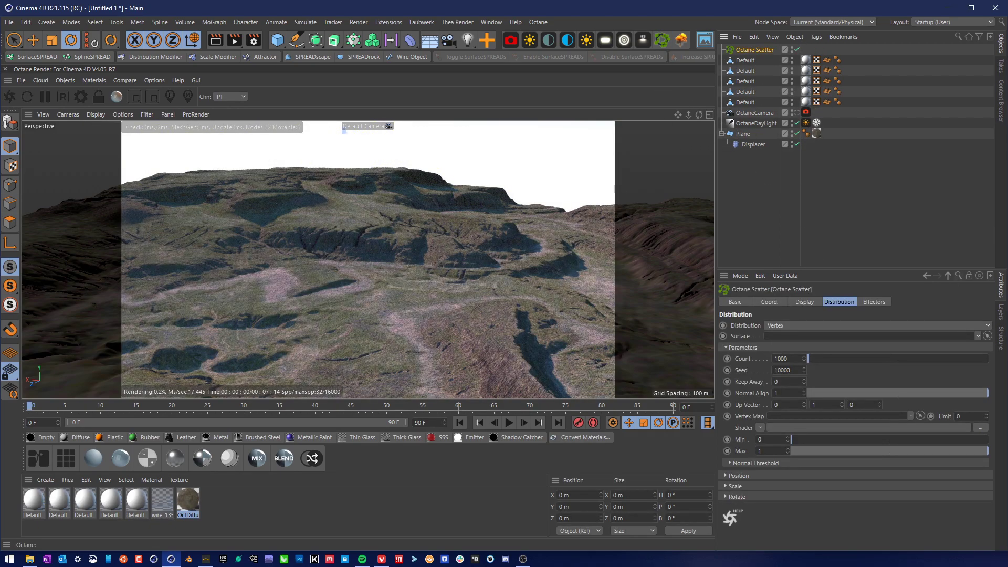
key(alt+Tab)
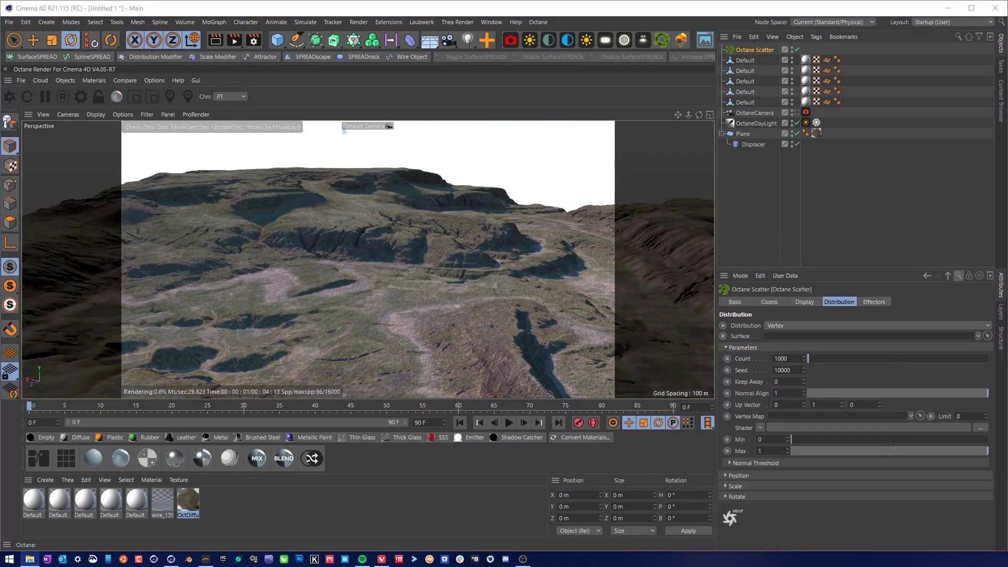
key(alt+Tab)
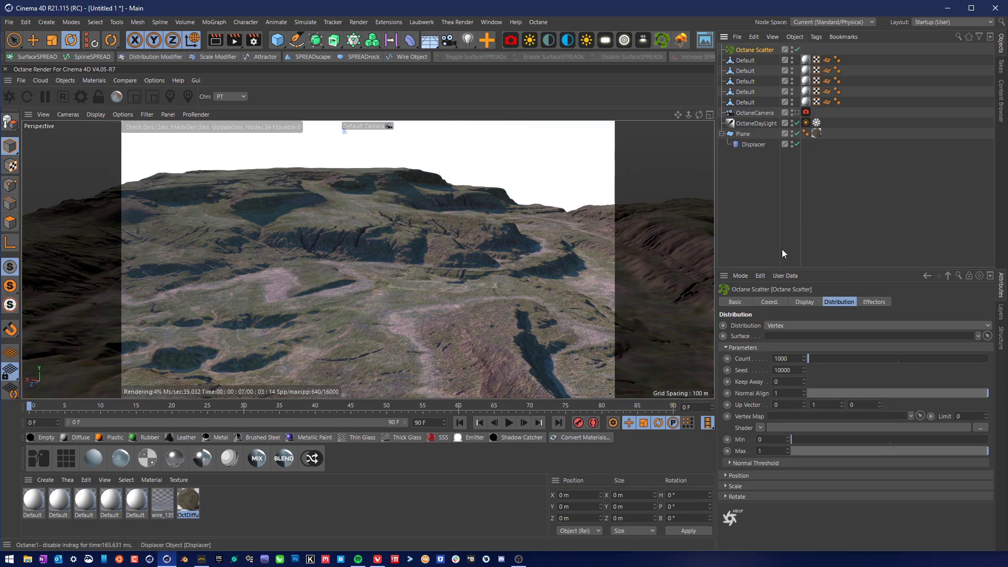
Move the first grass patch over the terrain and switch the viewport to the OctaneCamera.
click(742, 65)
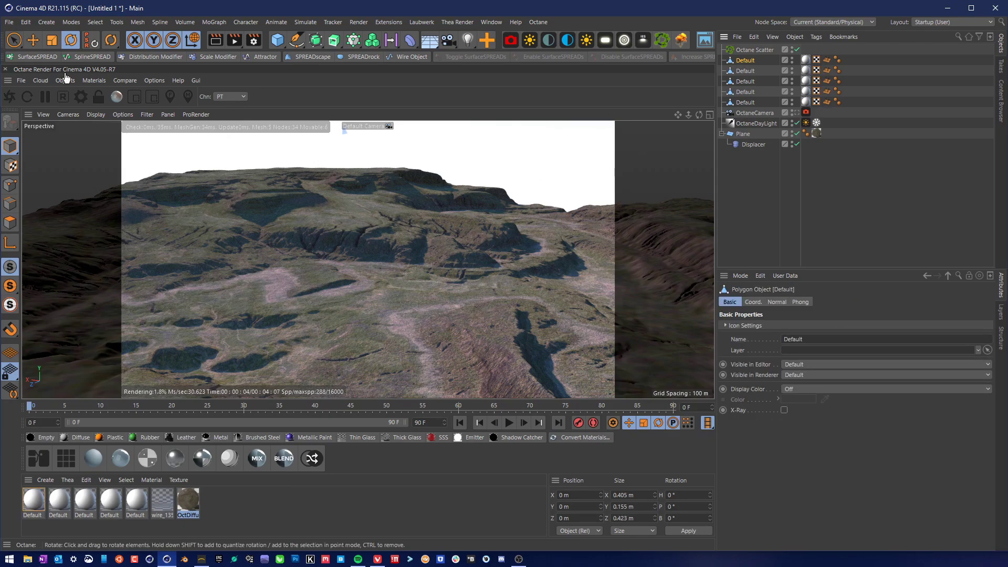
click(32, 39)
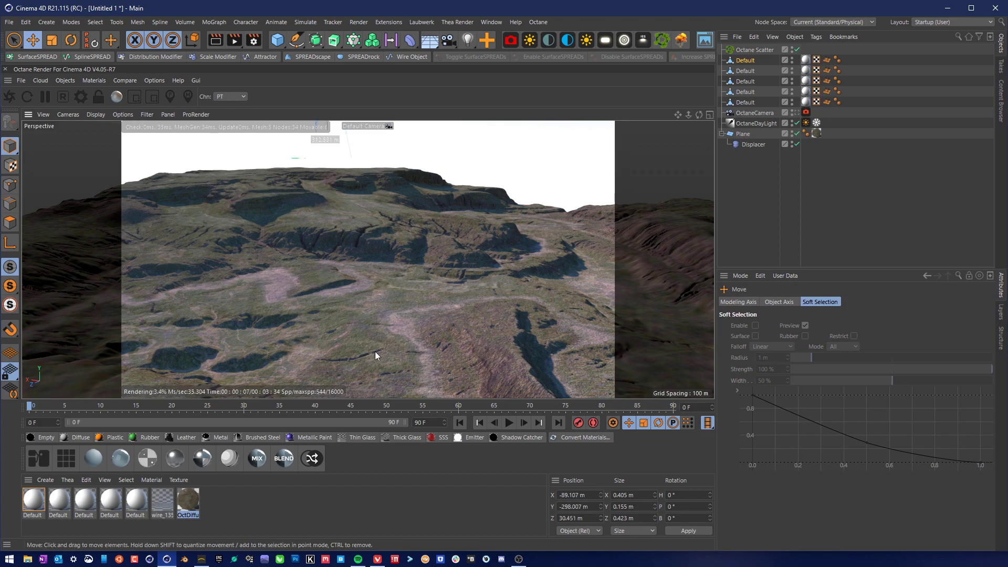
drag(374, 351, 406, 374)
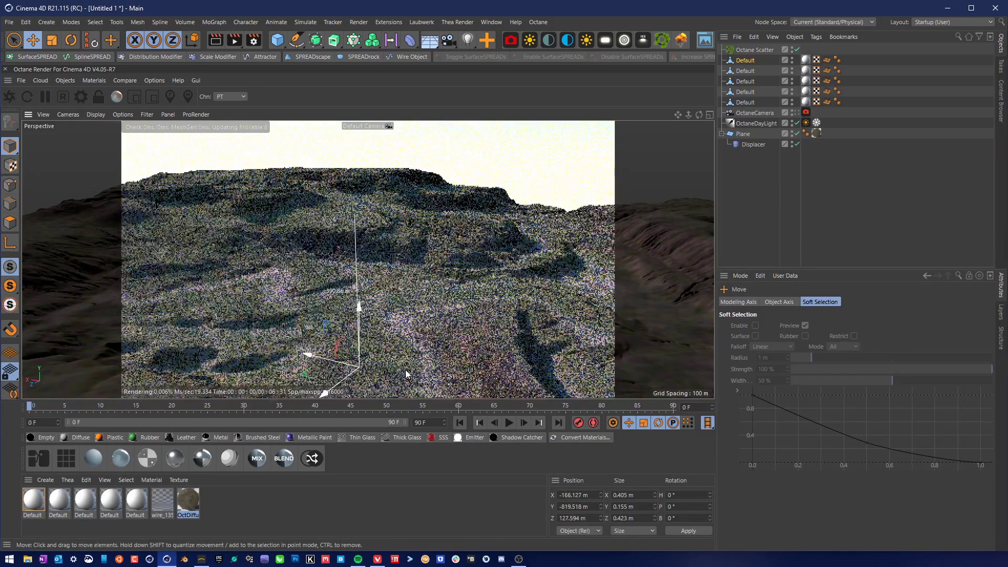
click(378, 127)
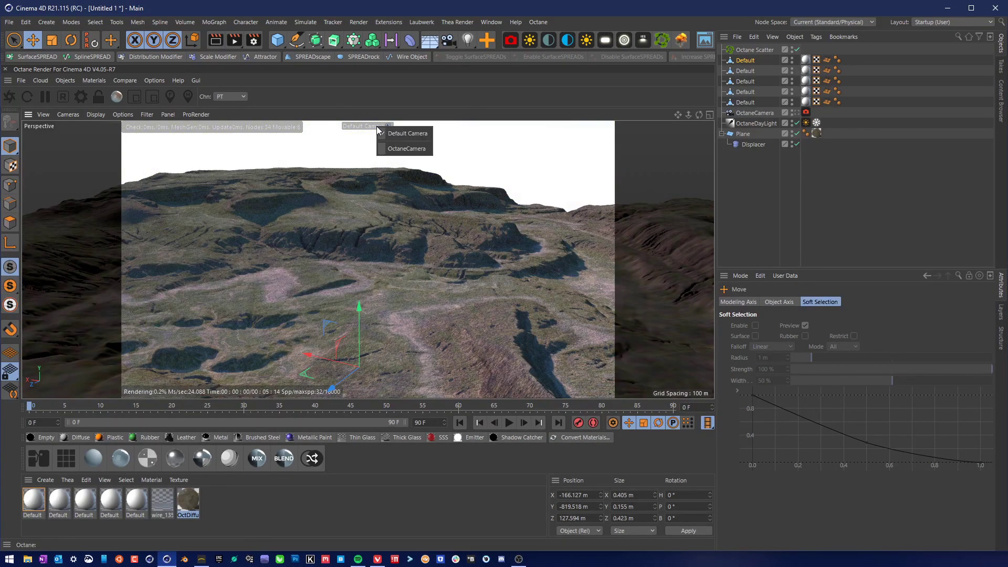
click(405, 148)
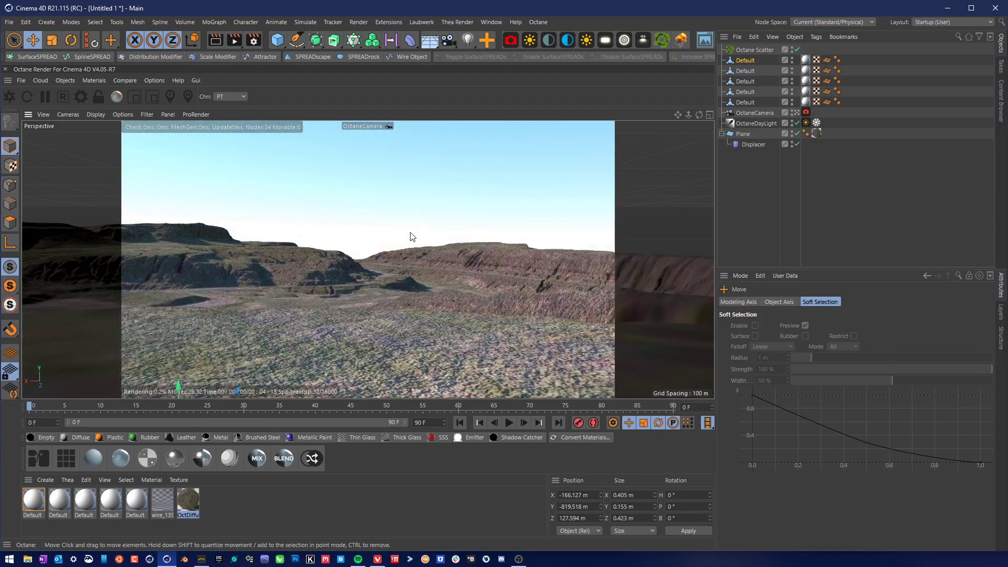
Try to reposition the first grass patch within the OctaneCamera view.
drag(230, 307, 343, 190)
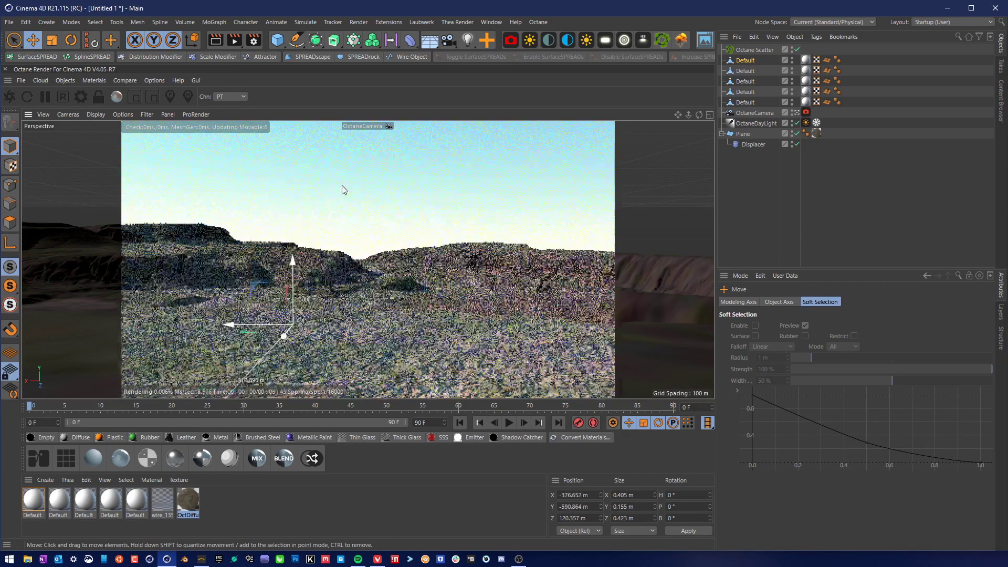
drag(336, 281, 403, 209)
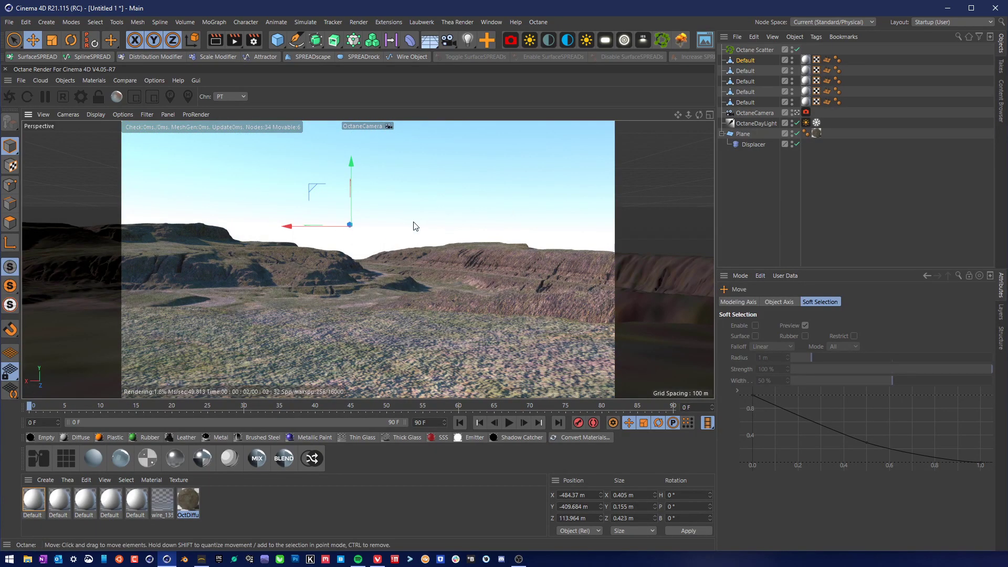
drag(357, 231, 381, 244)
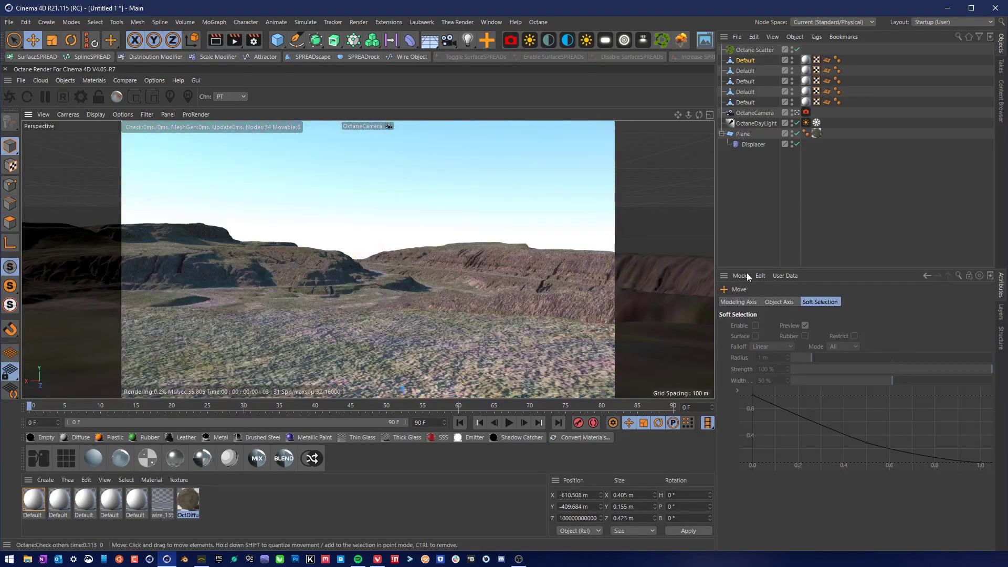
Replace the misplaced first grass patch with a copy of the second patch, placed directly below Octane Scatter in the hierarchy.
click(848, 184)
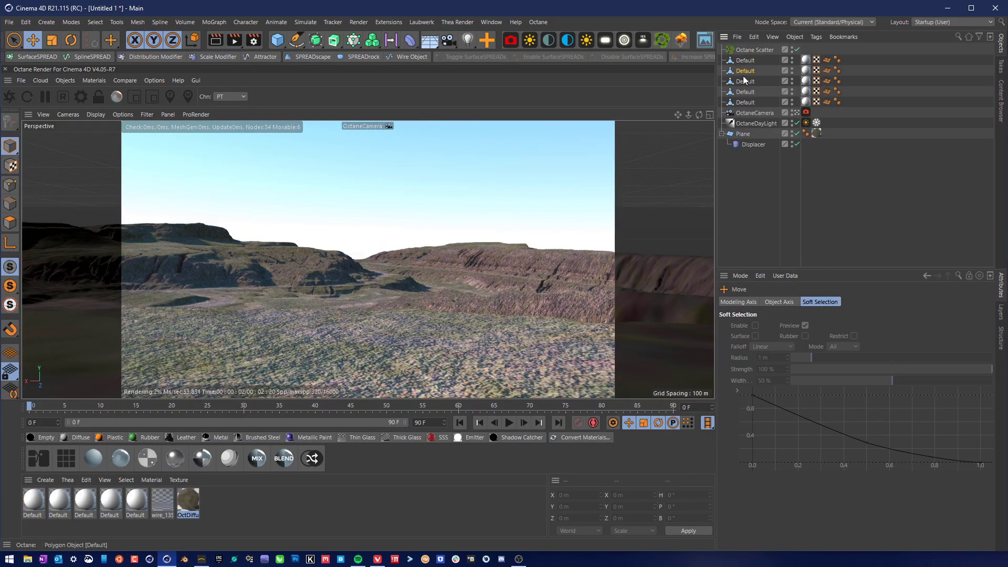
click(743, 75)
key(ctrl+c)
key(ctrl+v)
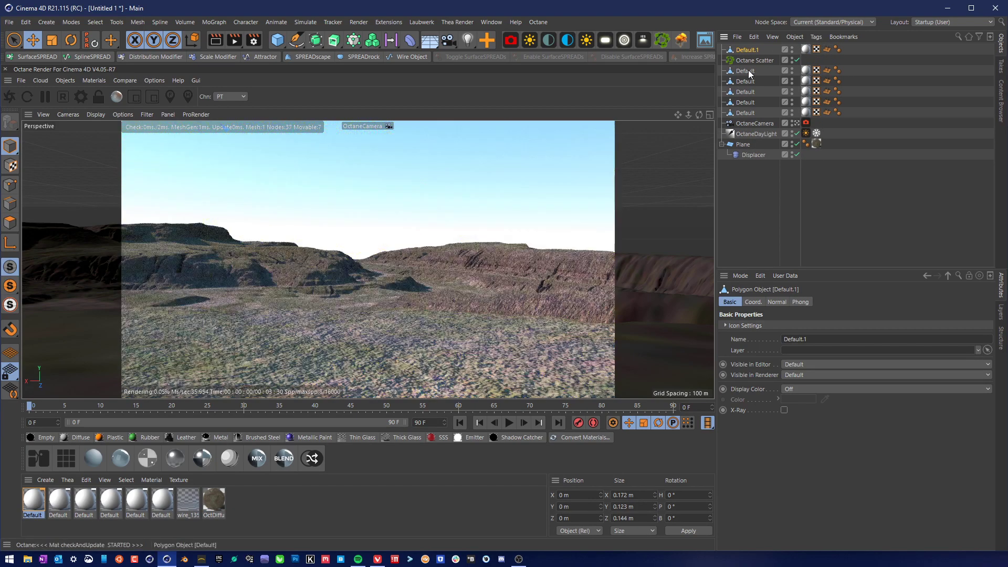
click(748, 71)
key(Delete)
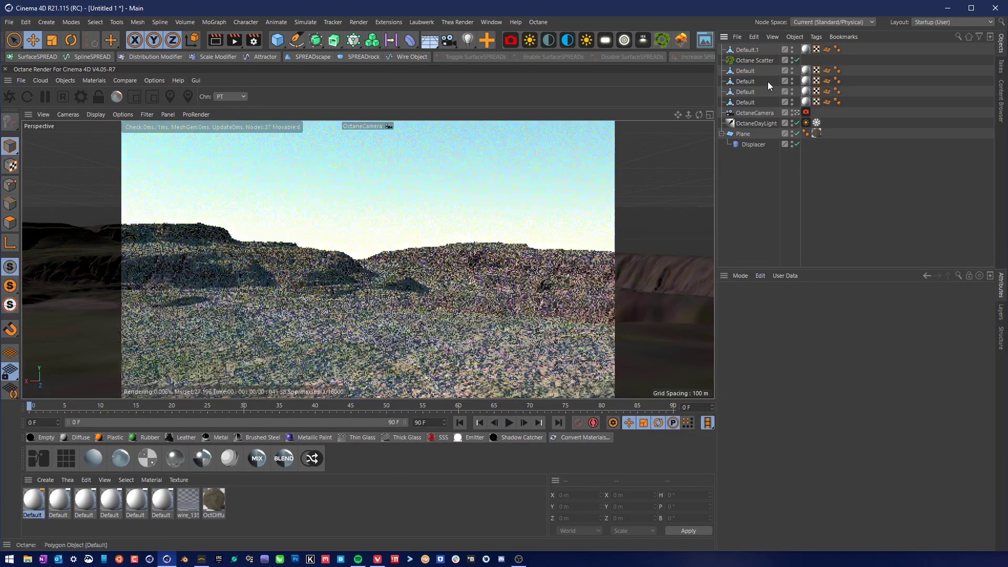
drag(749, 51, 748, 65)
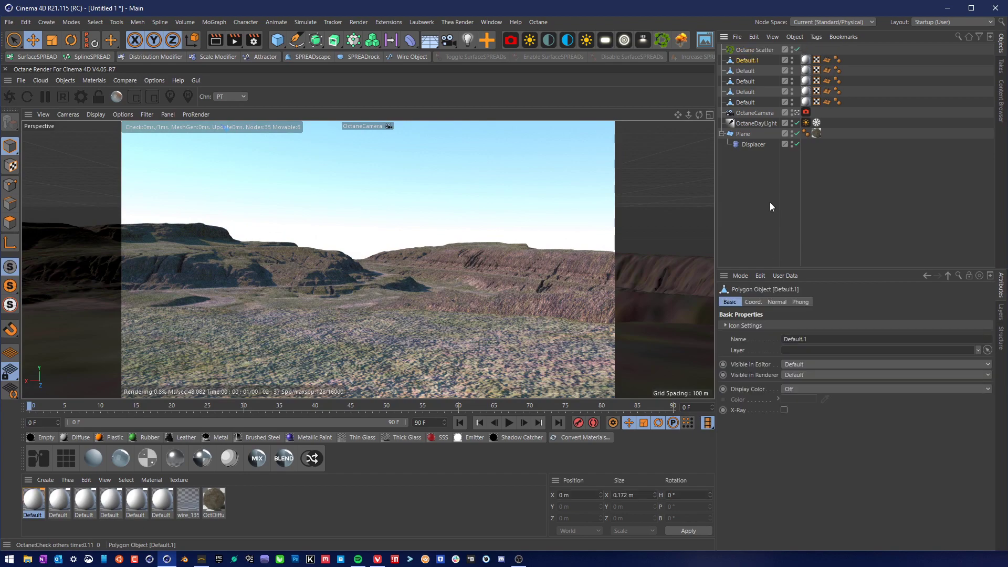
Make all five grass patches children of the Octane Scatter object.
click(747, 71)
shift+click(749, 103)
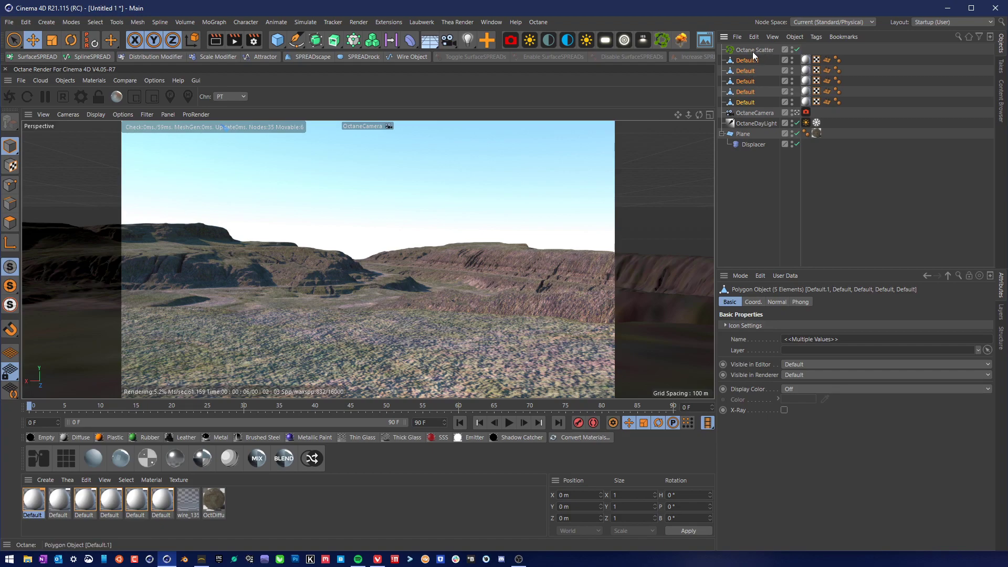
drag(752, 53, 754, 48)
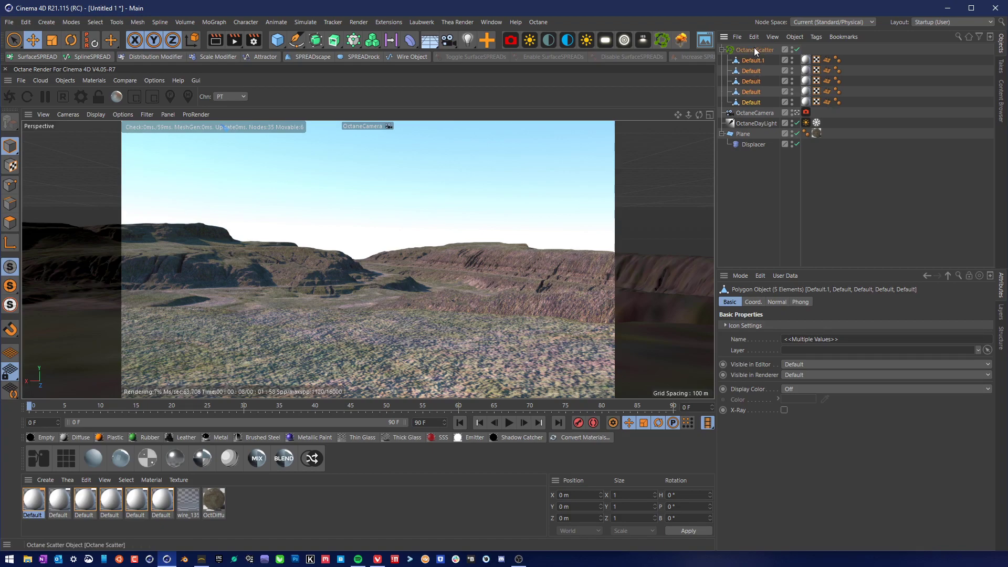
click(771, 201)
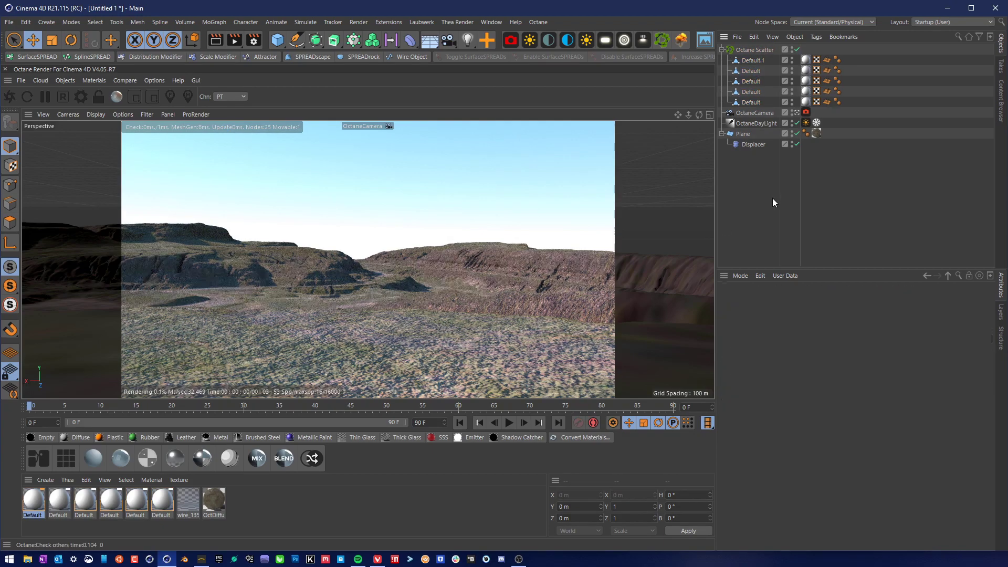
Create a polygon mesh from the displaced Plane with Current State to Object.
click(747, 134)
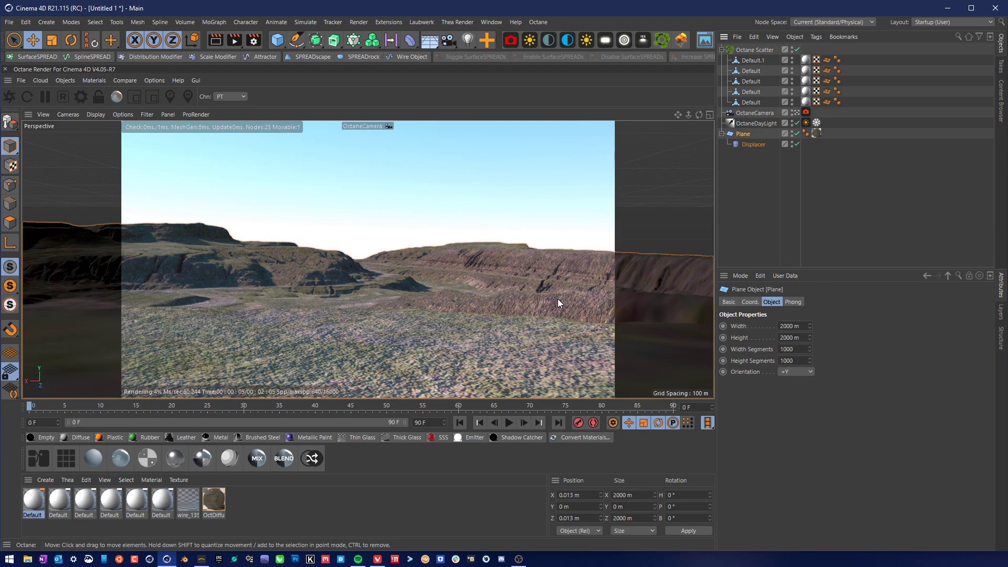
right_click(745, 138)
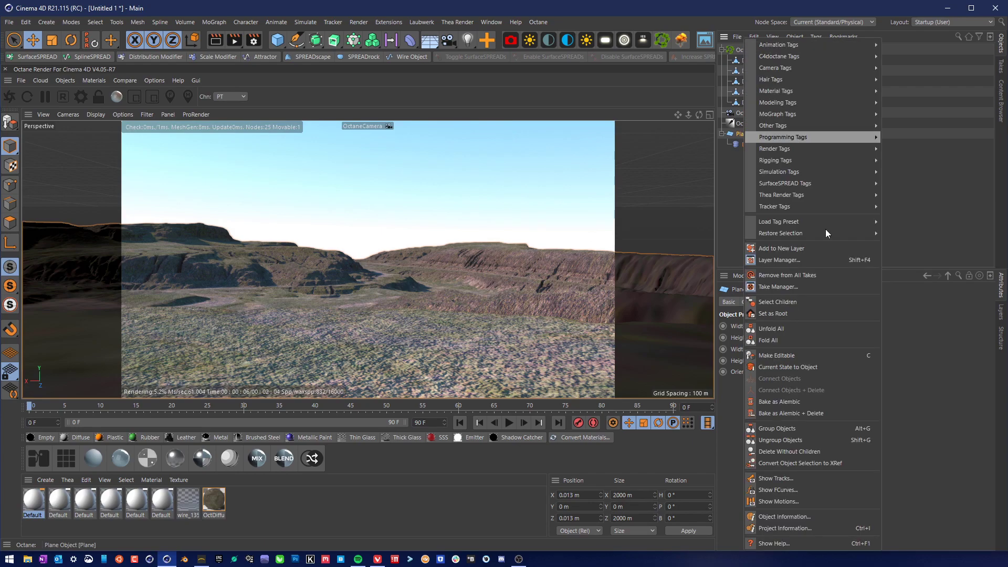
click(810, 367)
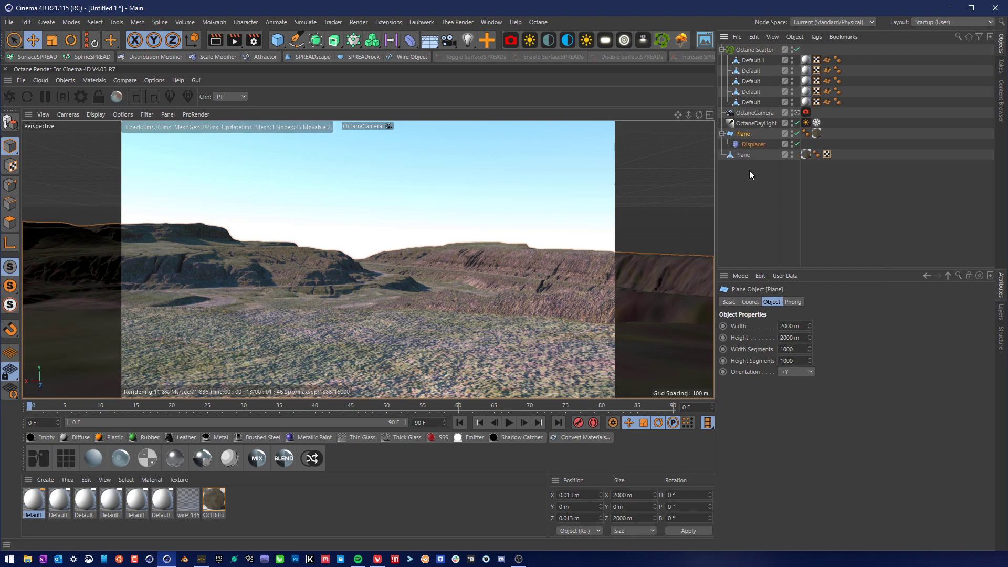
Disable and hide the original parametric Plane, and place the baked Plane mesh above it in the hierarchy.
click(723, 134)
click(795, 135)
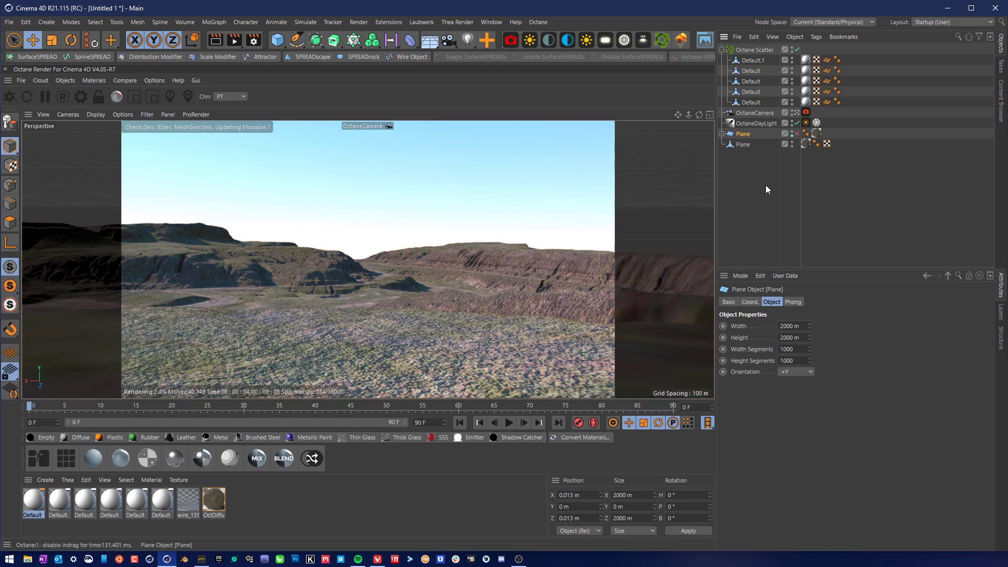
ctrl+click(791, 133)
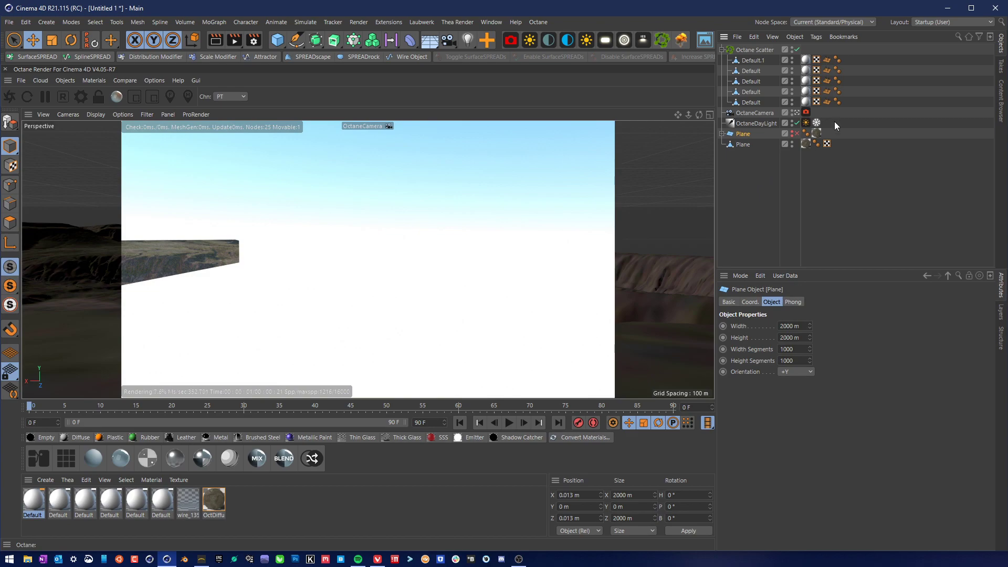
drag(744, 145, 749, 131)
click(755, 135)
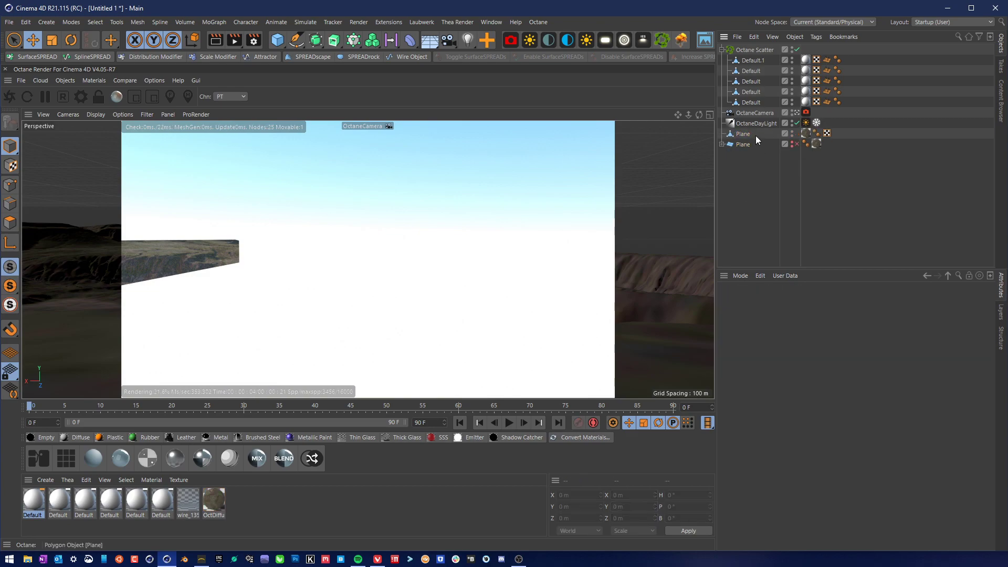
Re-enable the original parametric Plane and restore its default visibility.
click(796, 144)
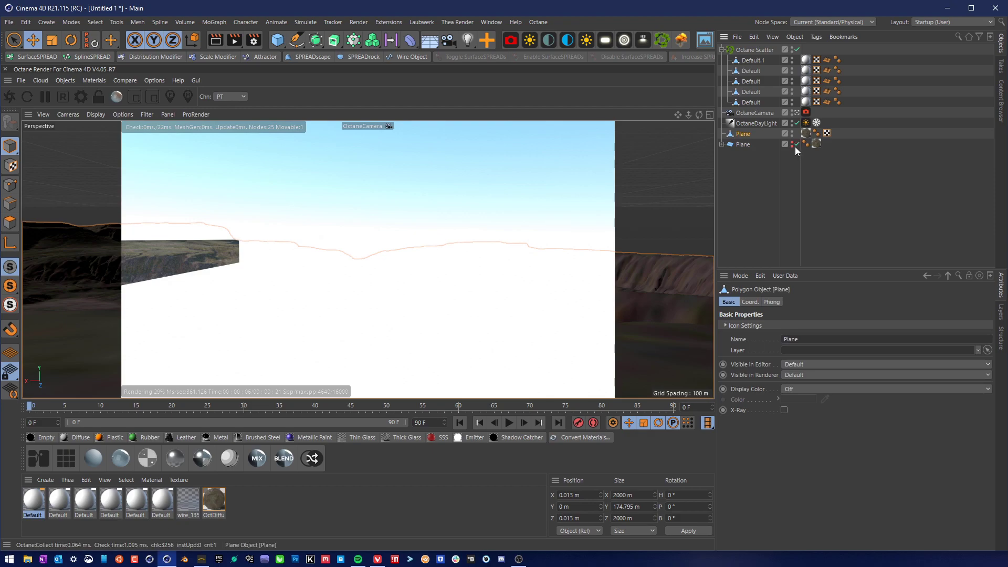
click(792, 142)
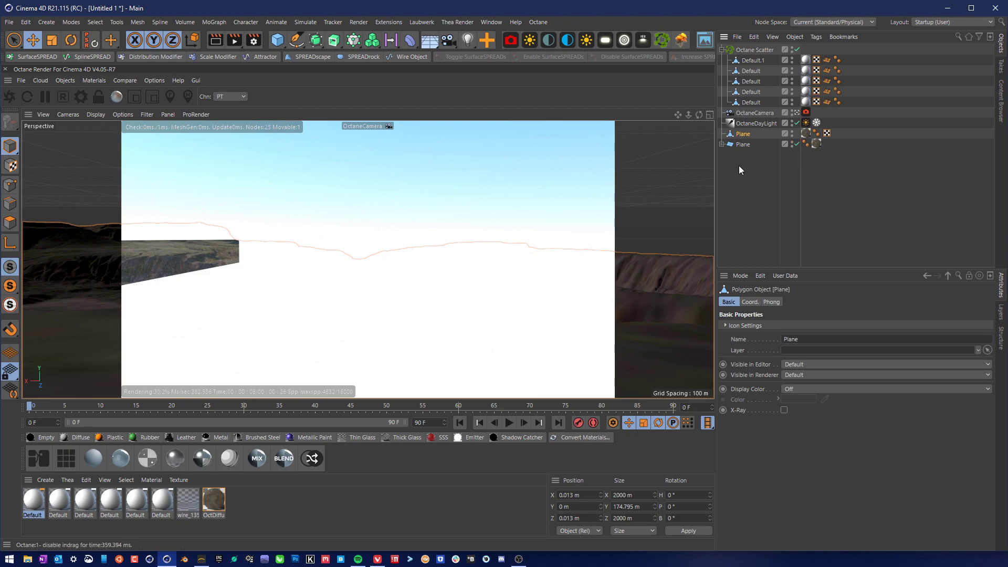
drag(739, 165, 735, 132)
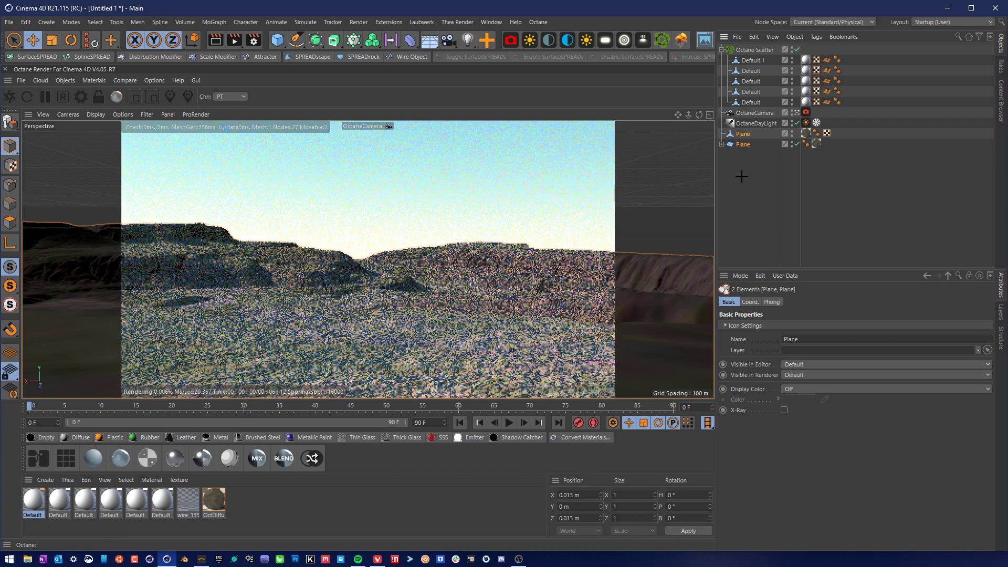
Disable the original Plane's generator while leaving its visibility settings at default.
click(739, 181)
click(745, 135)
click(796, 148)
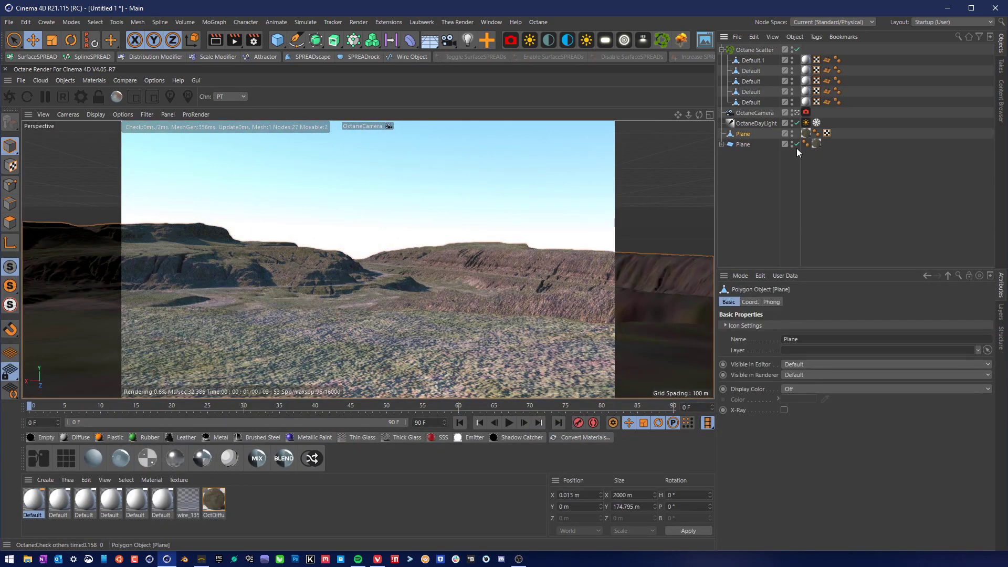
click(756, 197)
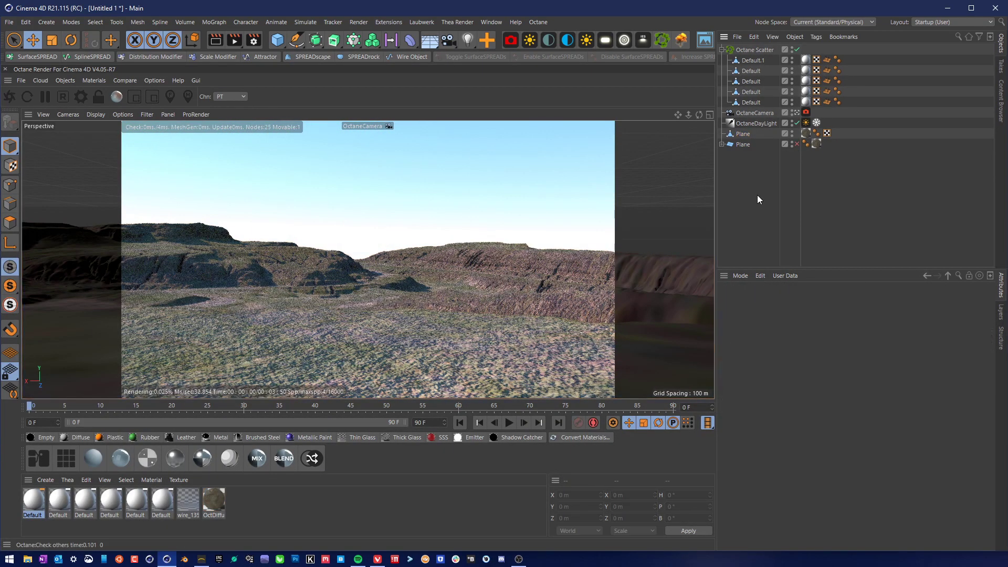
Set the Octane Scatter distribution to Surface and assign the baked Plane mesh as its surface.
click(747, 135)
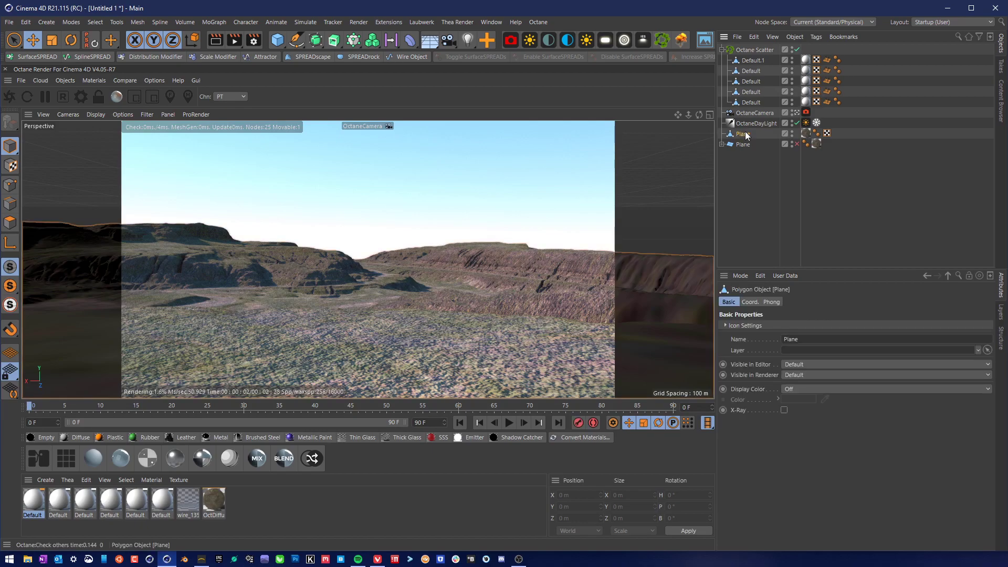
click(761, 49)
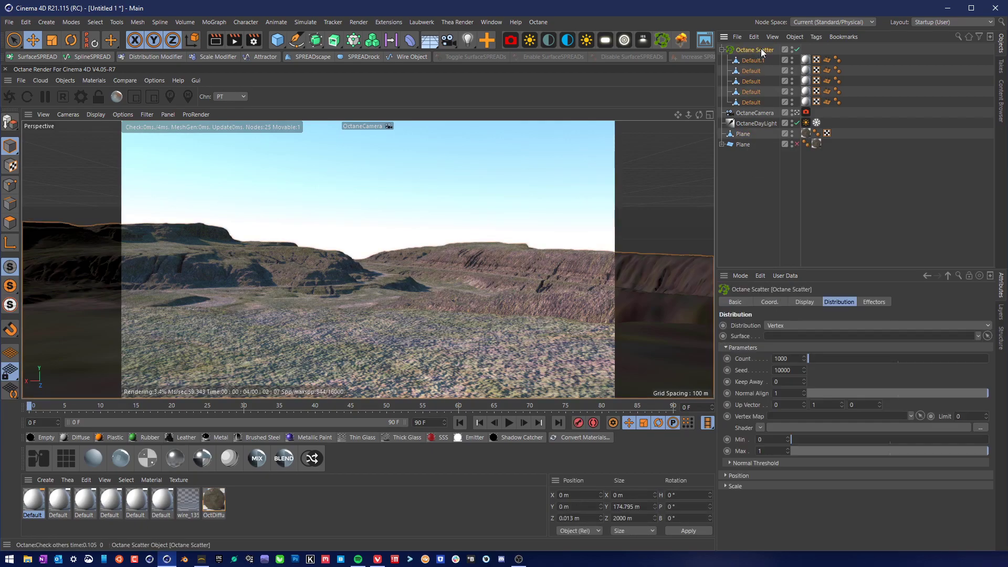
click(791, 325)
click(785, 348)
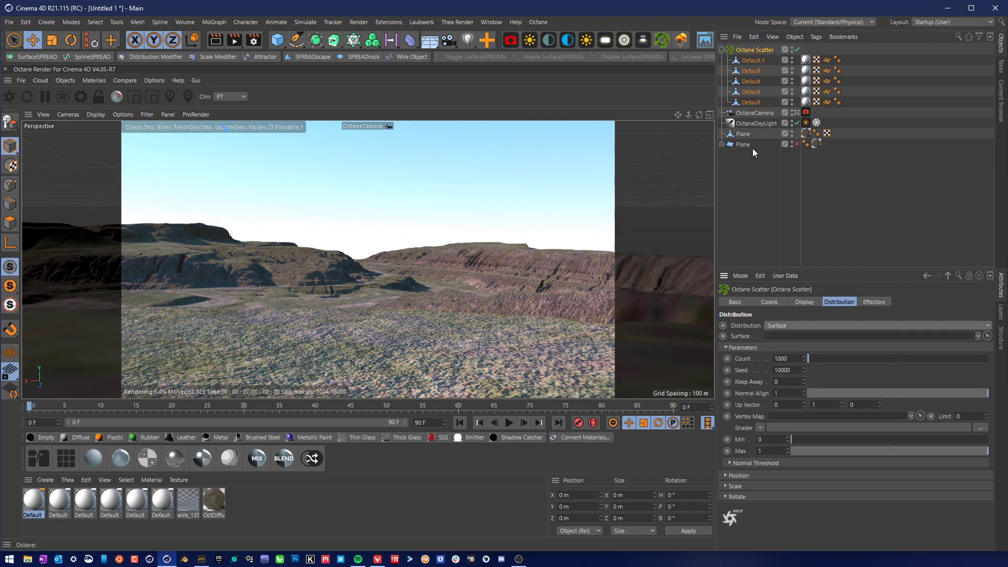
drag(742, 134, 815, 336)
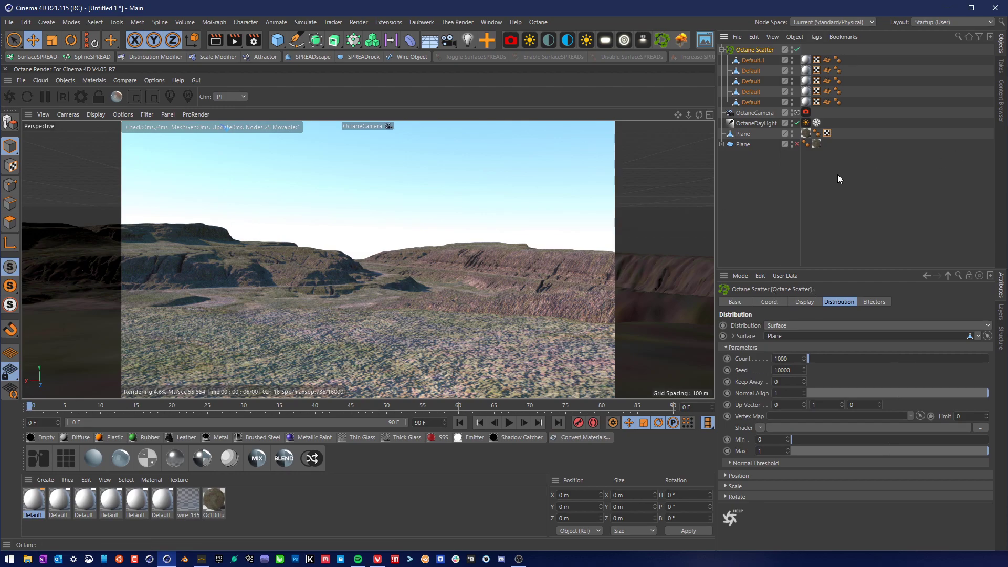
Browse the FBX grass patch files in the HyperGrass_01_WildGreen geometry_patches folder.
click(10, 22)
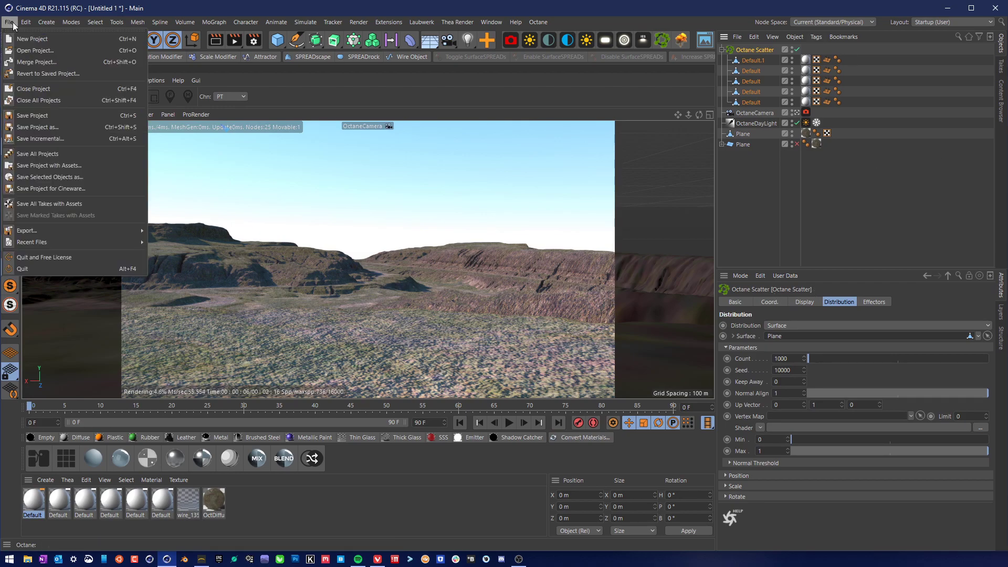
click(36, 65)
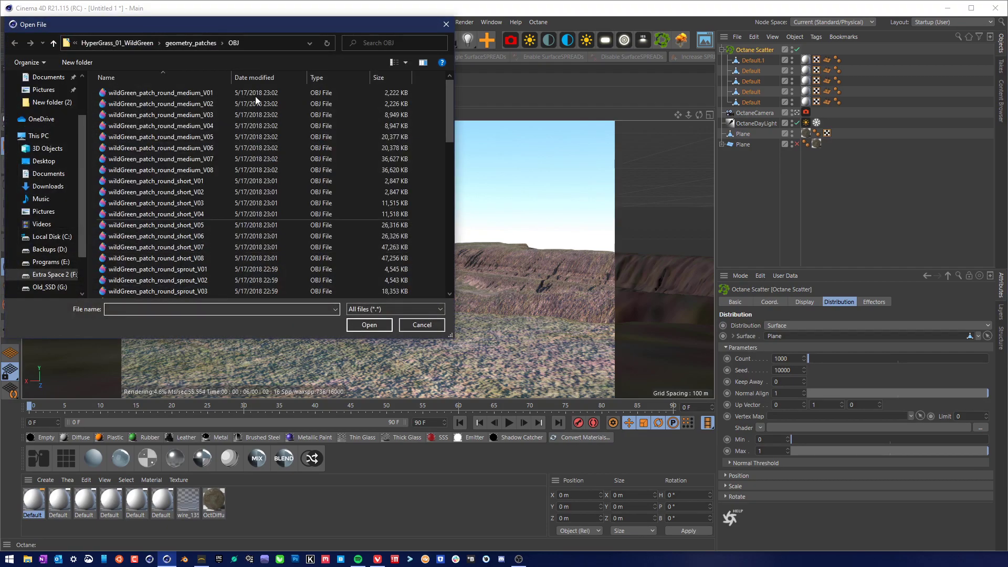
click(189, 41)
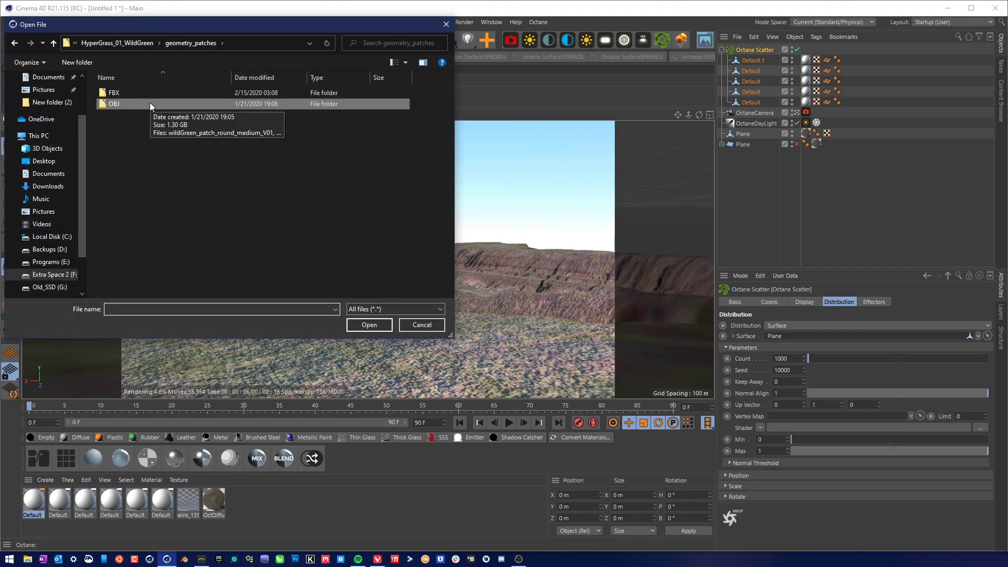
double_click(149, 94)
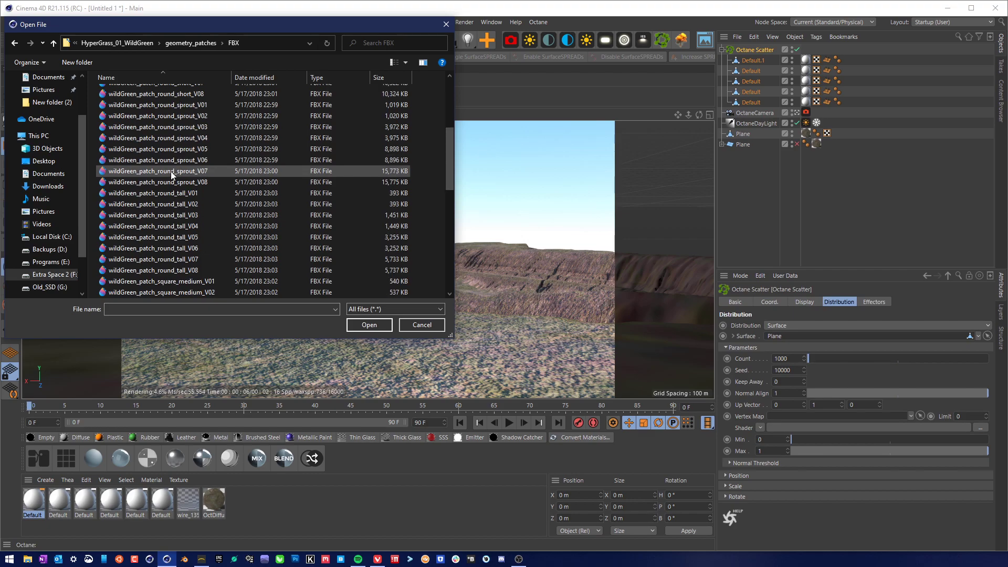
scroll(171, 171, down, 5)
click(198, 43)
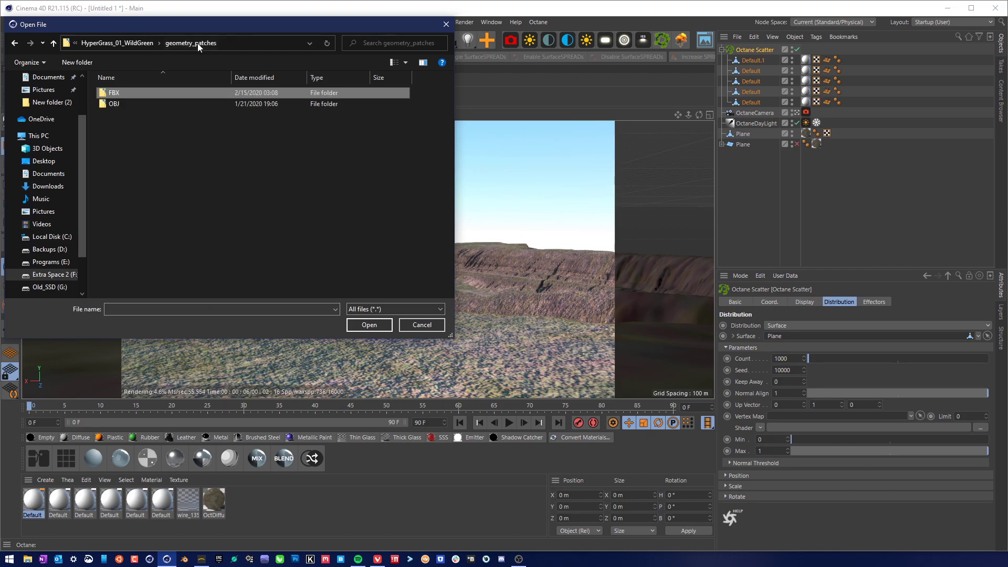
Examine the aged, dead and fresh WildGreen texture maps in the textures folder's 4K_JPEG set, then close the file browser without opening anything.
click(139, 43)
click(147, 118)
double_click(147, 119)
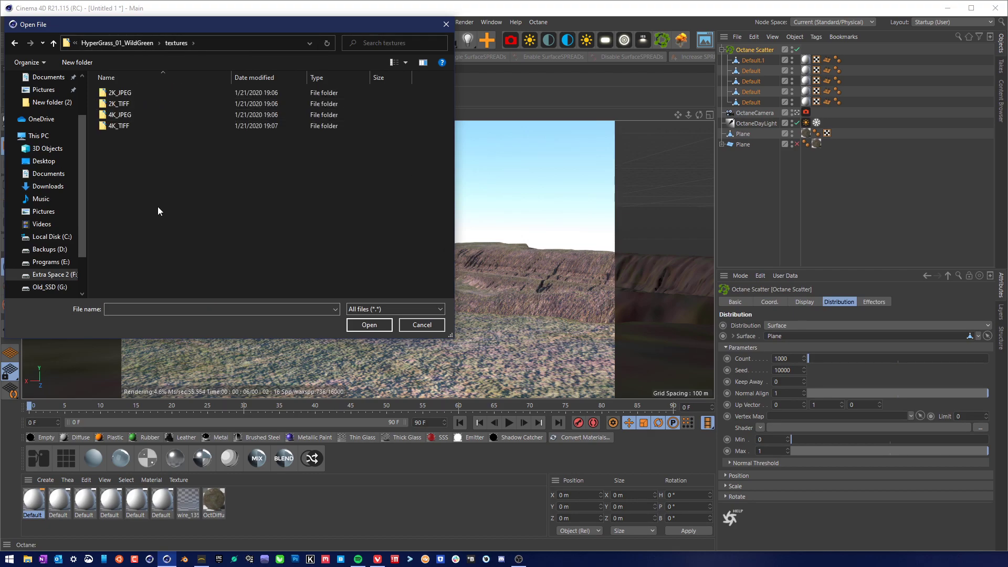
double_click(136, 114)
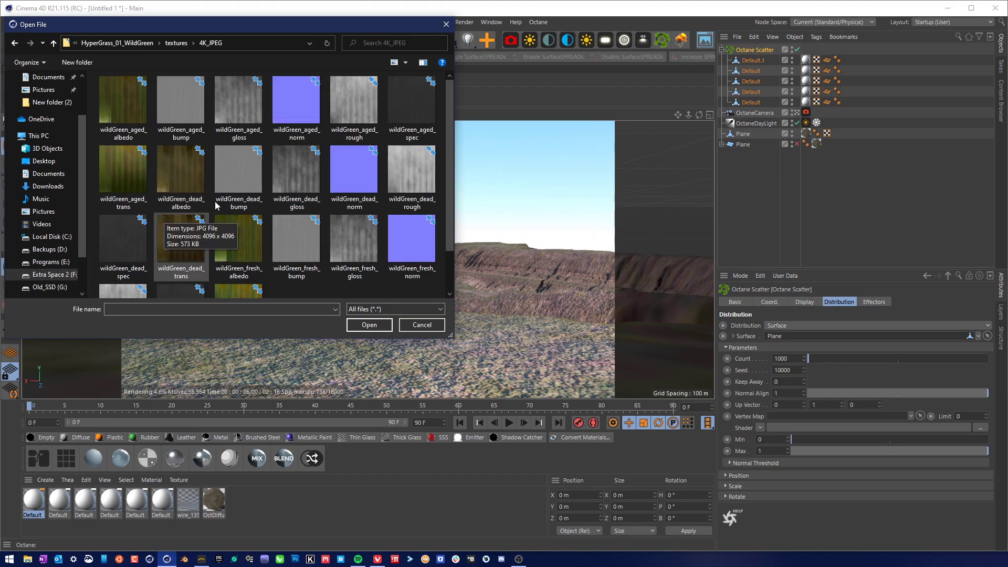
scroll(273, 210, down, 1)
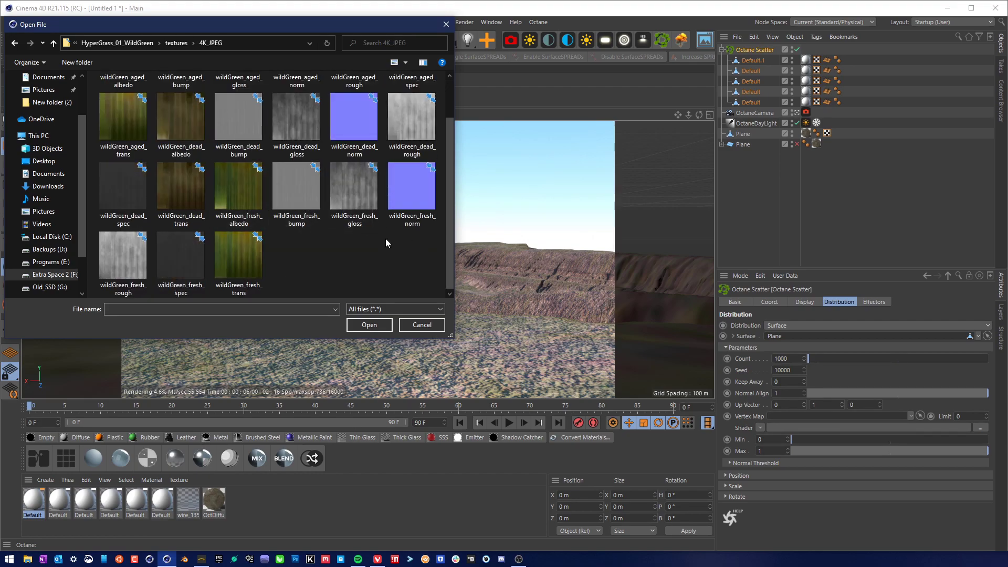
scroll(315, 269, up, 1)
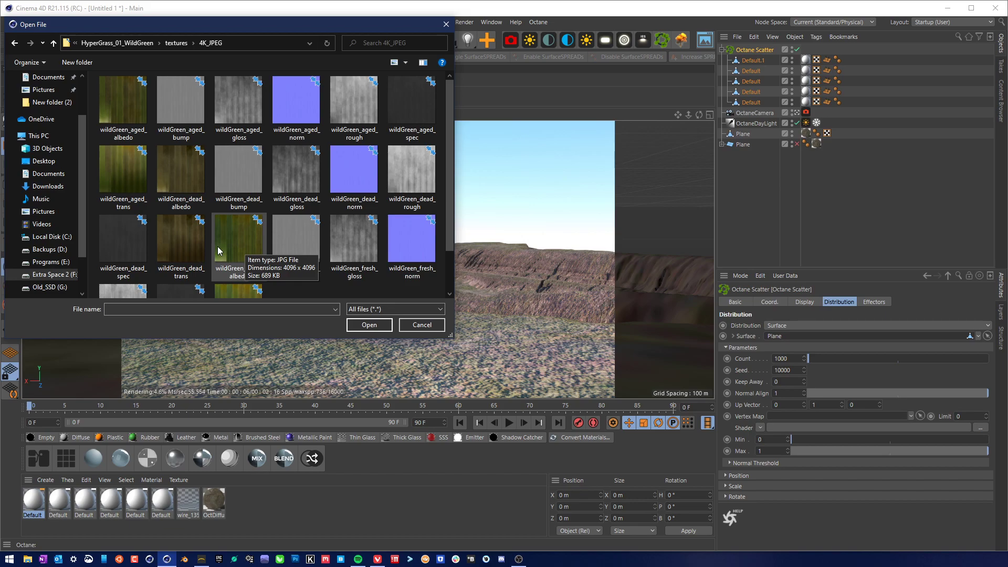
scroll(346, 282, down, 1)
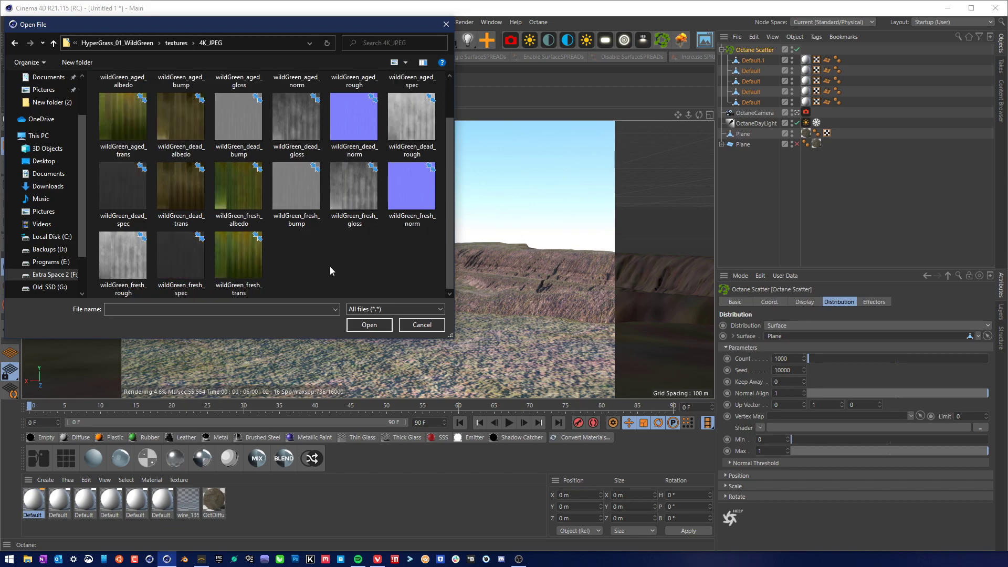
scroll(325, 268, up, 1)
click(181, 173)
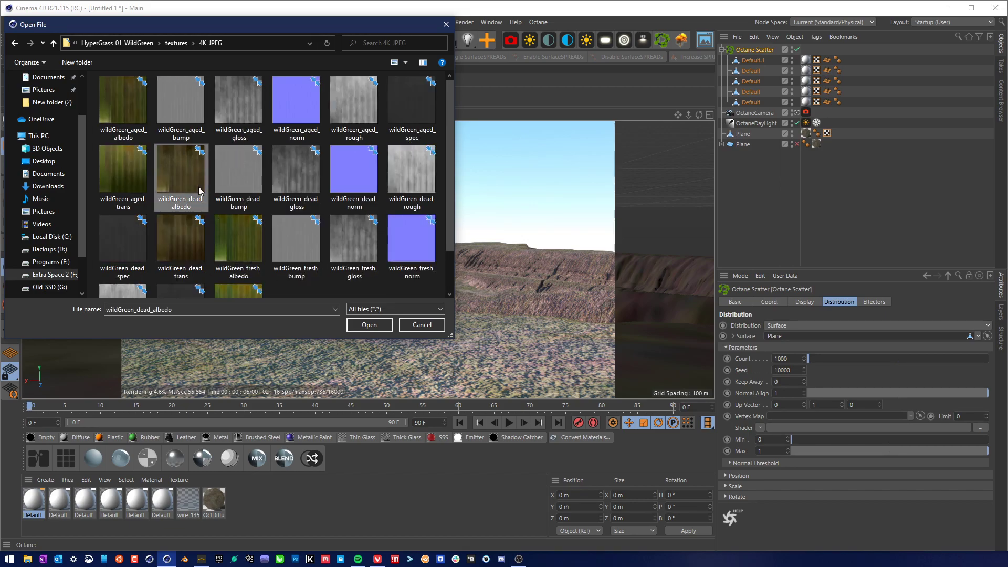
click(123, 102)
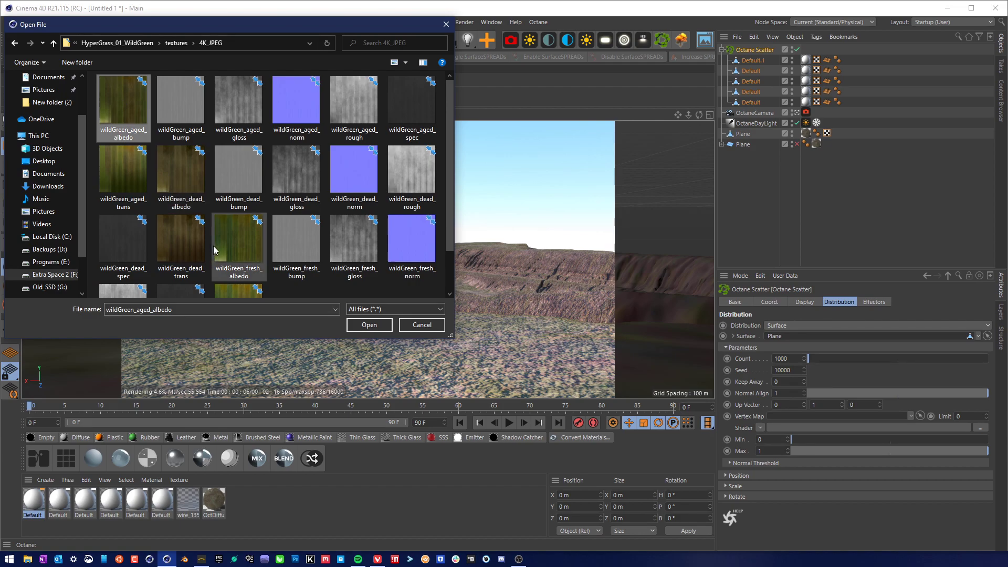
click(407, 323)
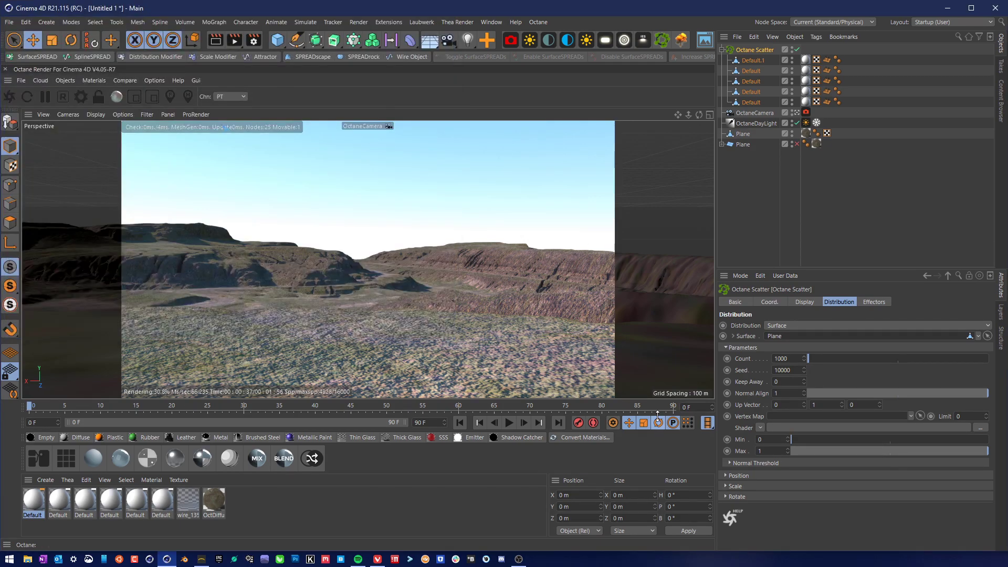
Load a WildGreen albedo image as the first Default material's color texture, without copying it to the project location.
click(26, 560)
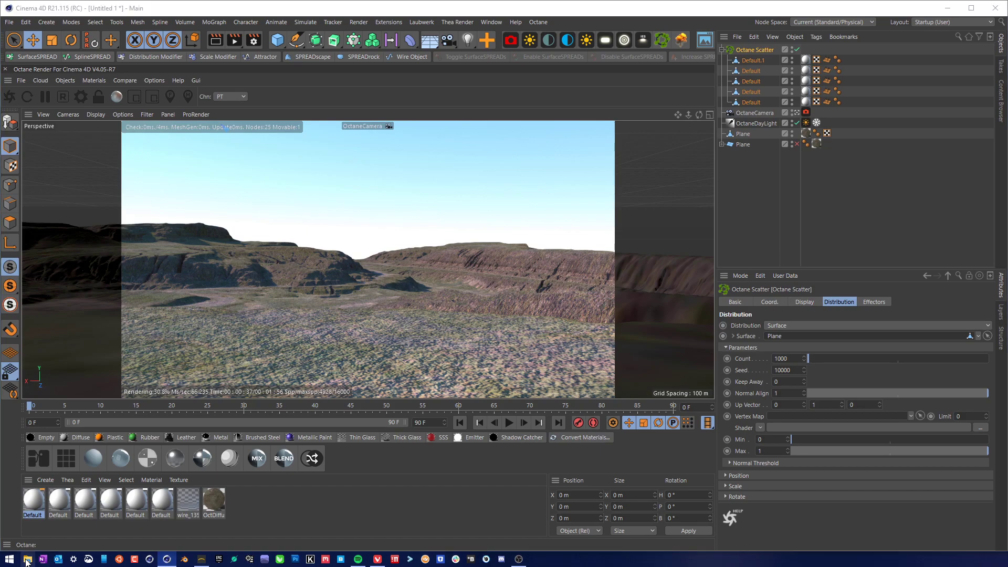
click(27, 559)
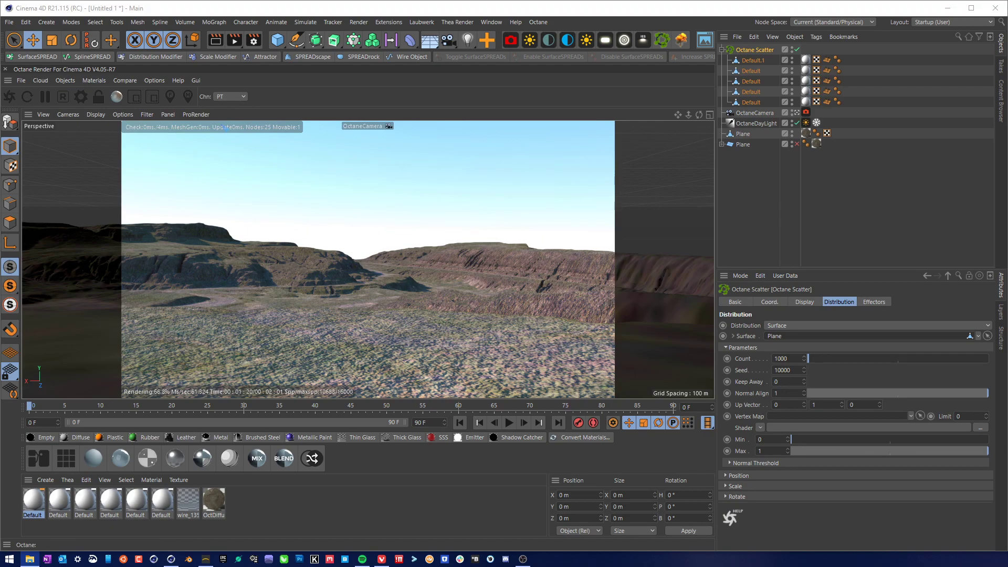
click(42, 507)
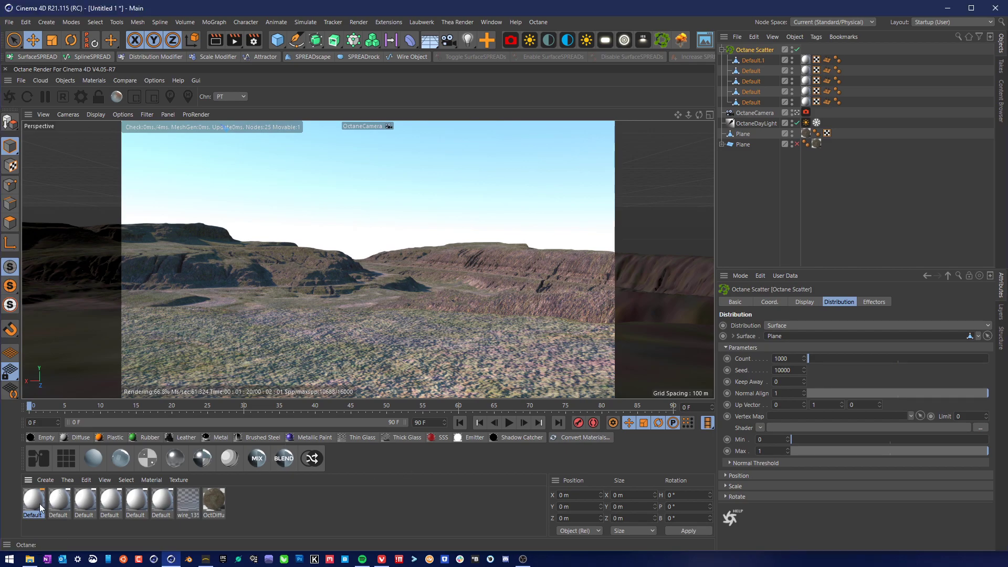
double_click(41, 506)
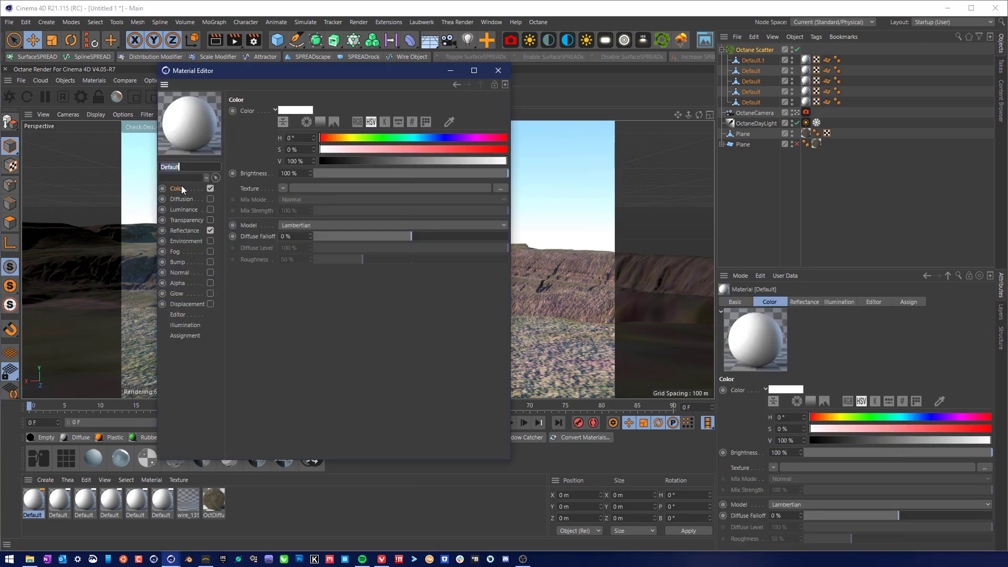
click(500, 189)
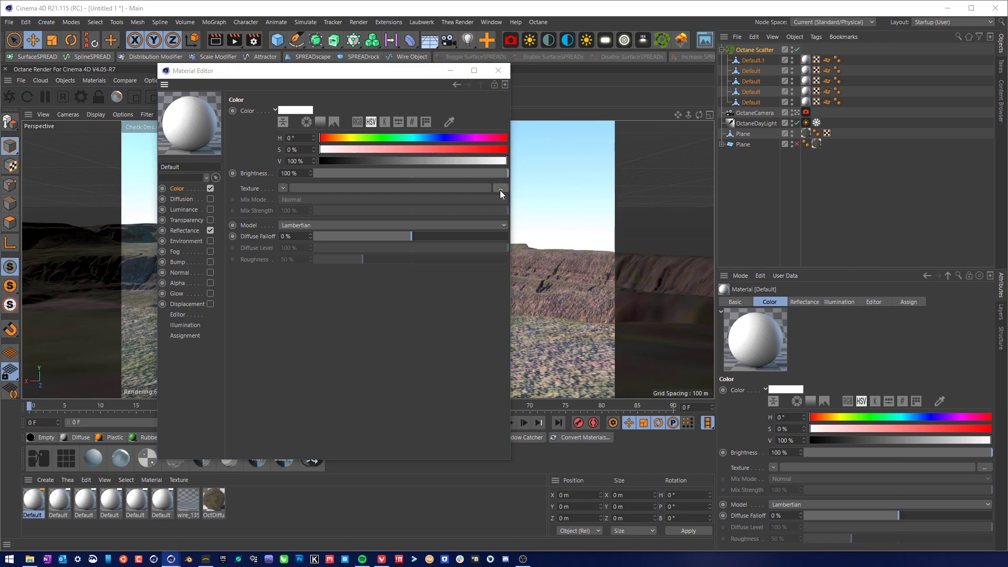
click(586, 389)
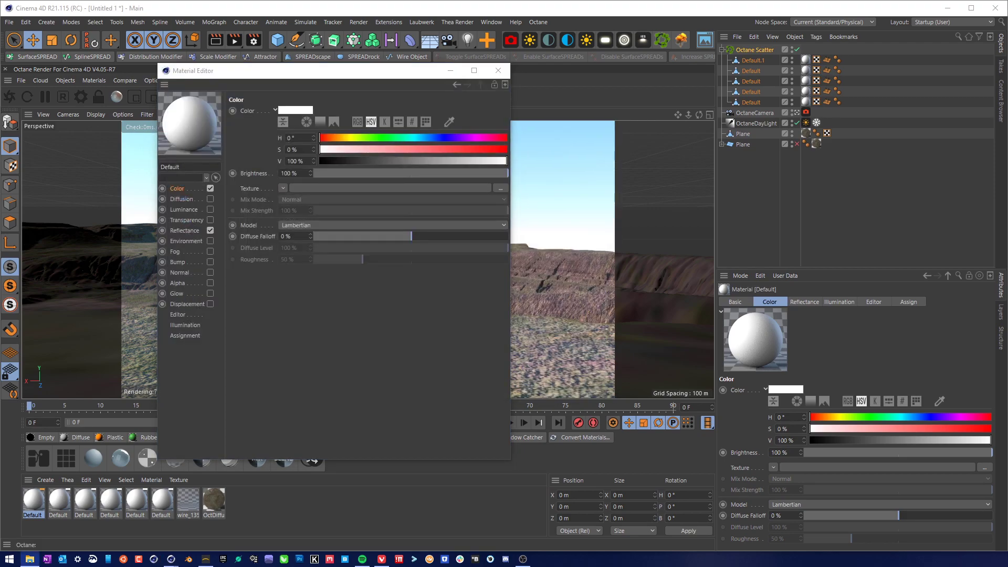
drag(920, 243, 335, 189)
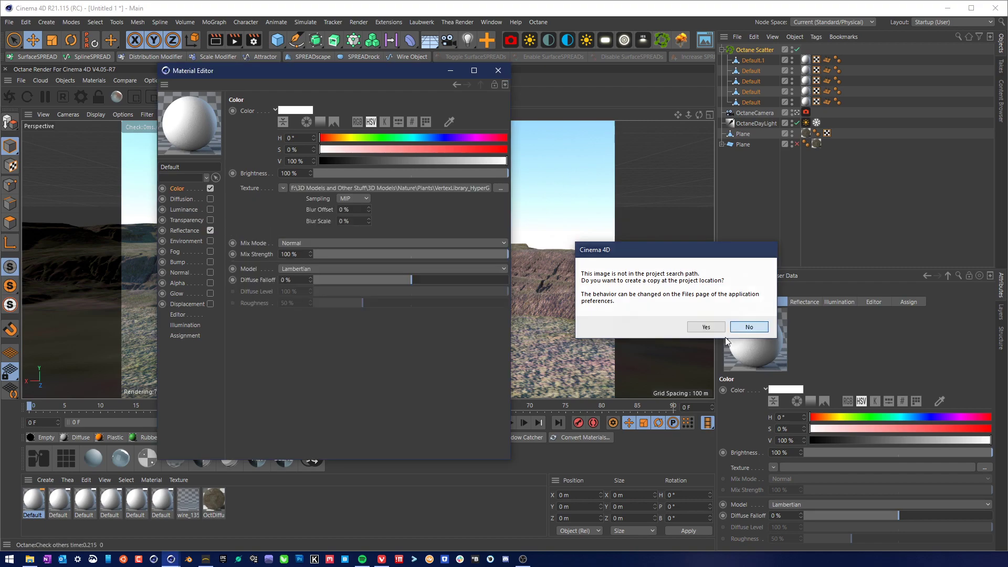
click(749, 327)
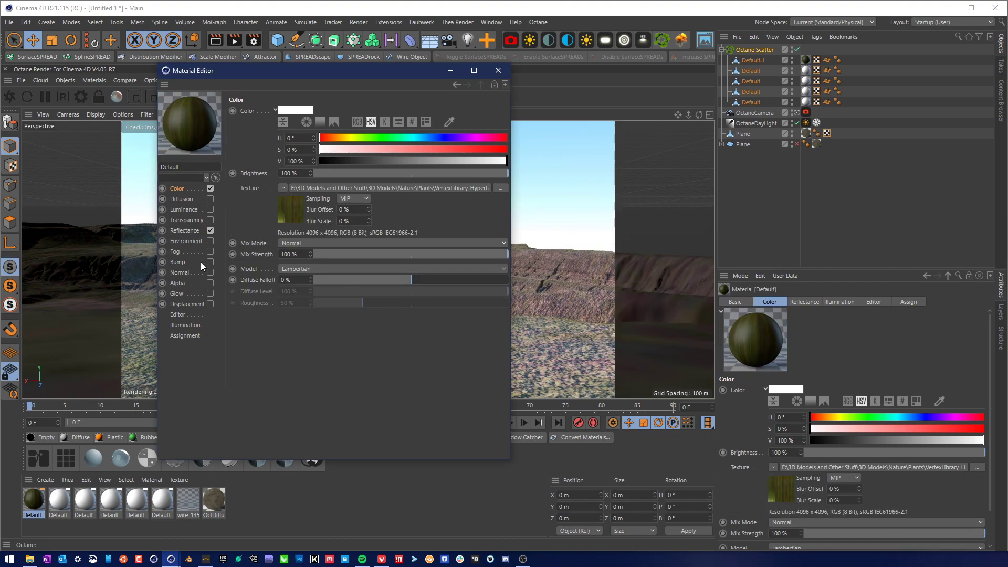
Convert all six Default grass materials to Octane materials.
drag(38, 521, 159, 517)
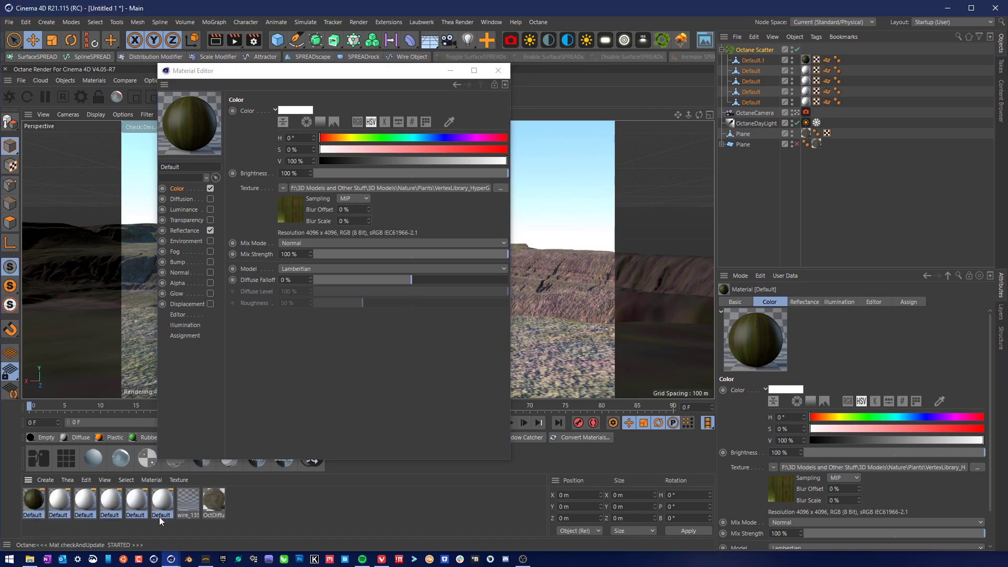
click(152, 480)
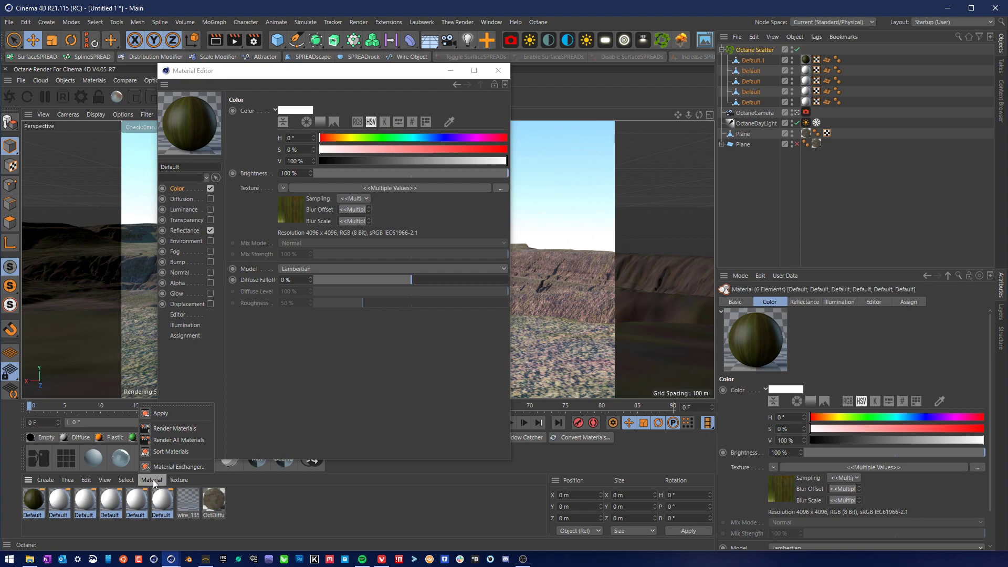
click(345, 504)
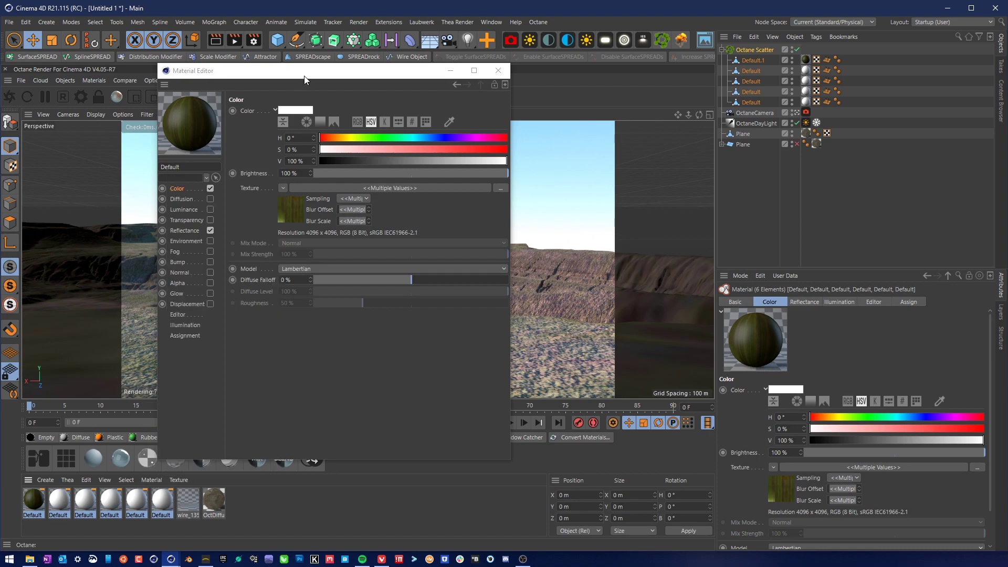
drag(304, 79, 612, 105)
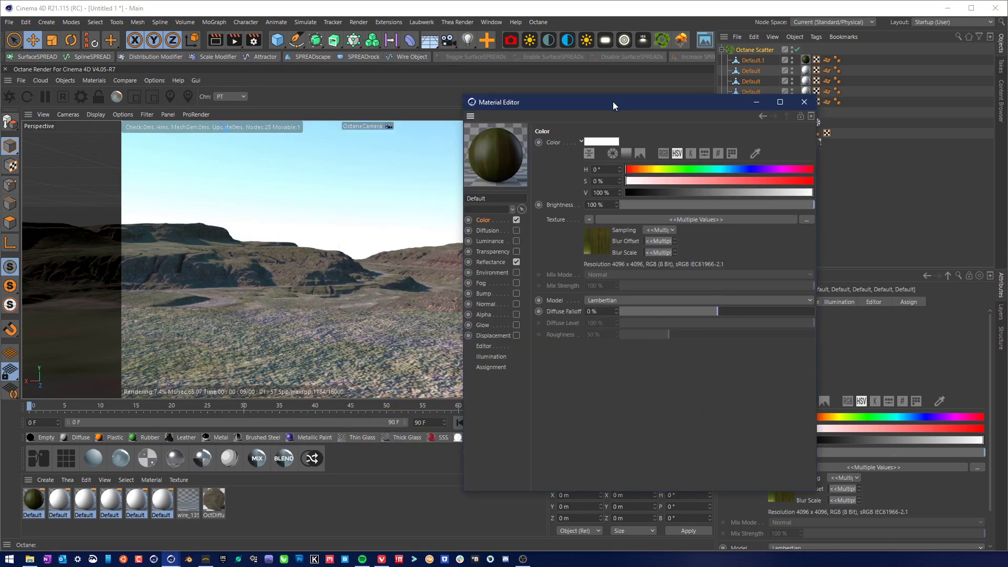
click(320, 462)
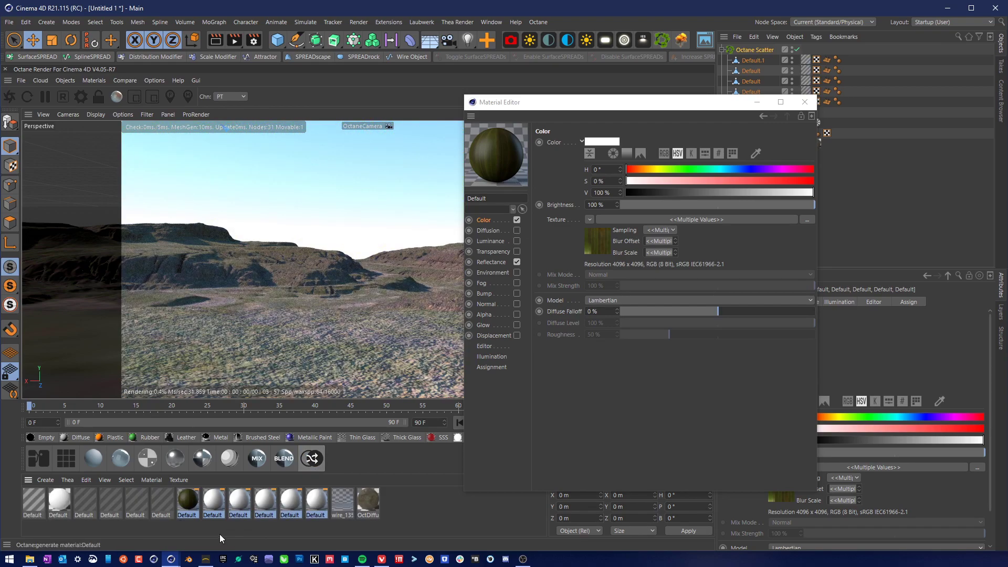
Delete the six original Default materials and the unused wire material, keeping the converted Octane versions.
click(189, 531)
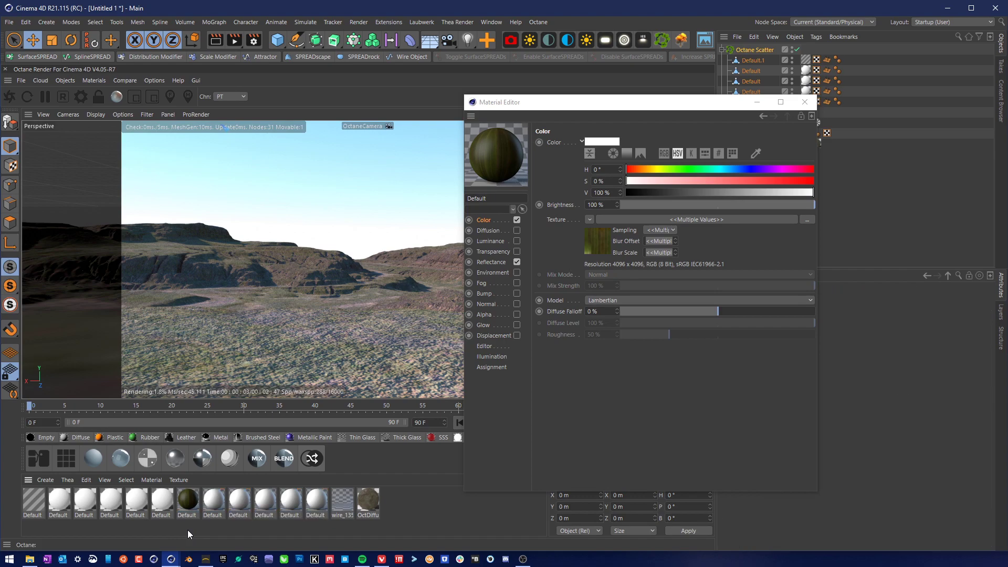
drag(187, 530, 314, 499)
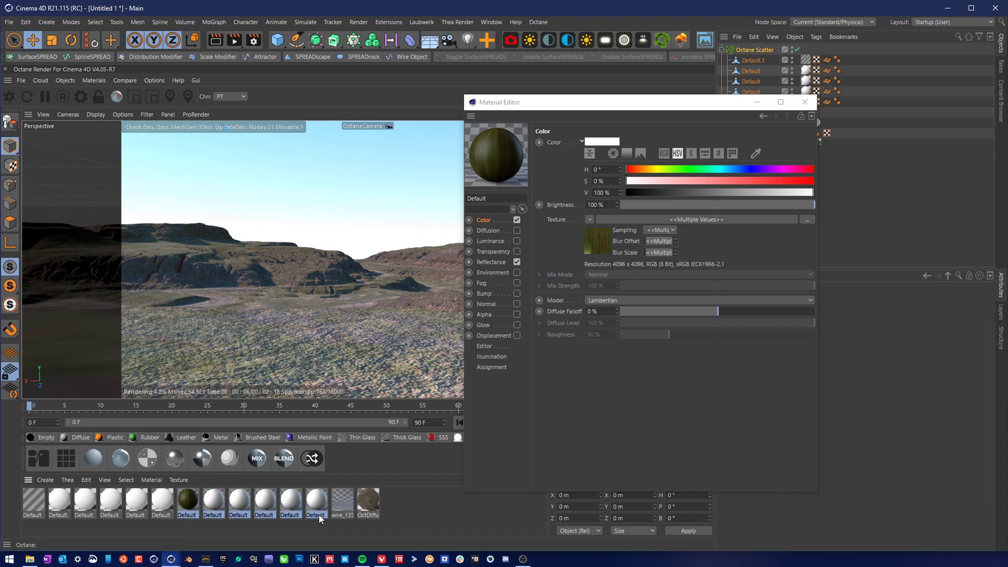
key(Delete)
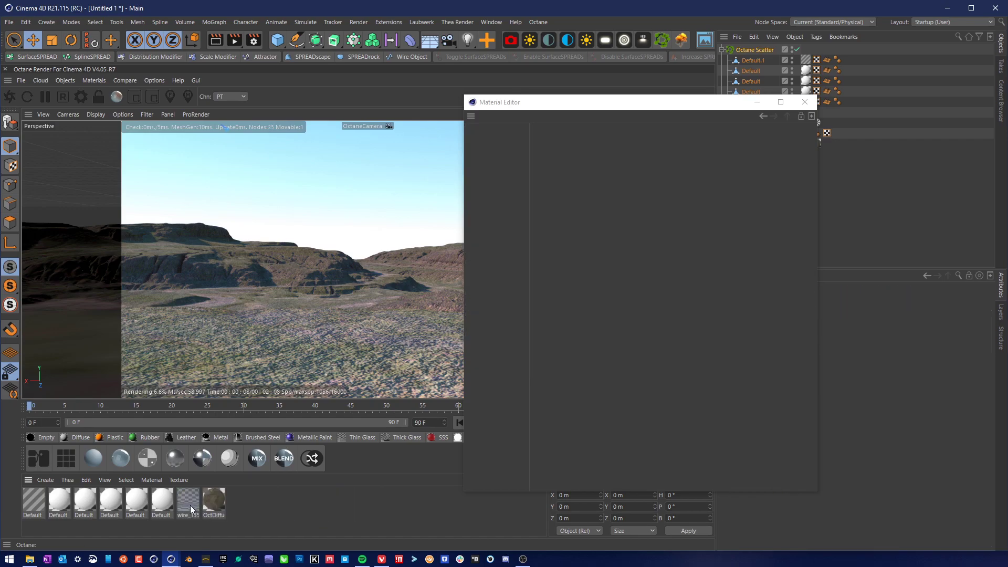
key(Delete)
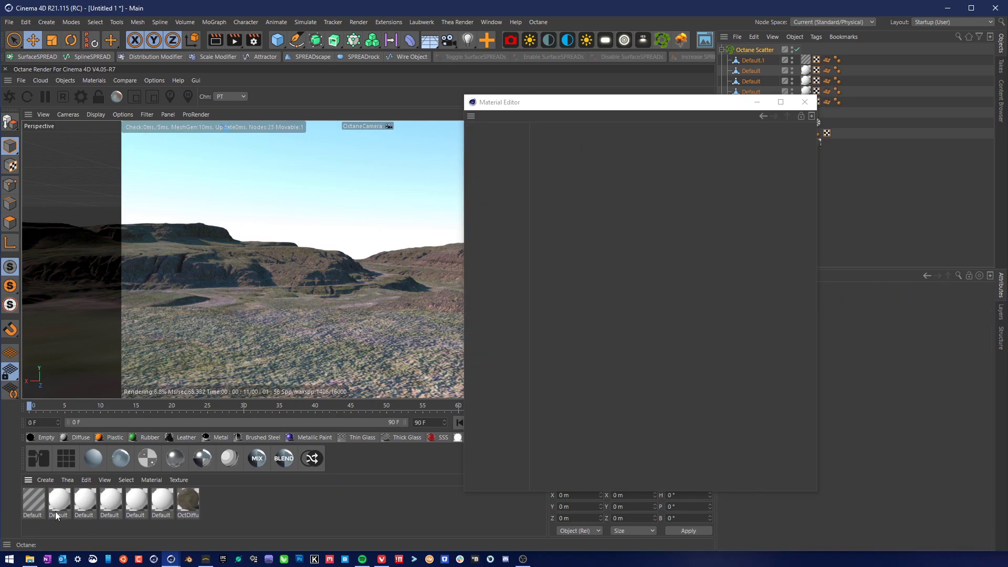
Load a WildGreen bump image into the first converted grass material's Bump channel, without copying it to the project location.
click(33, 500)
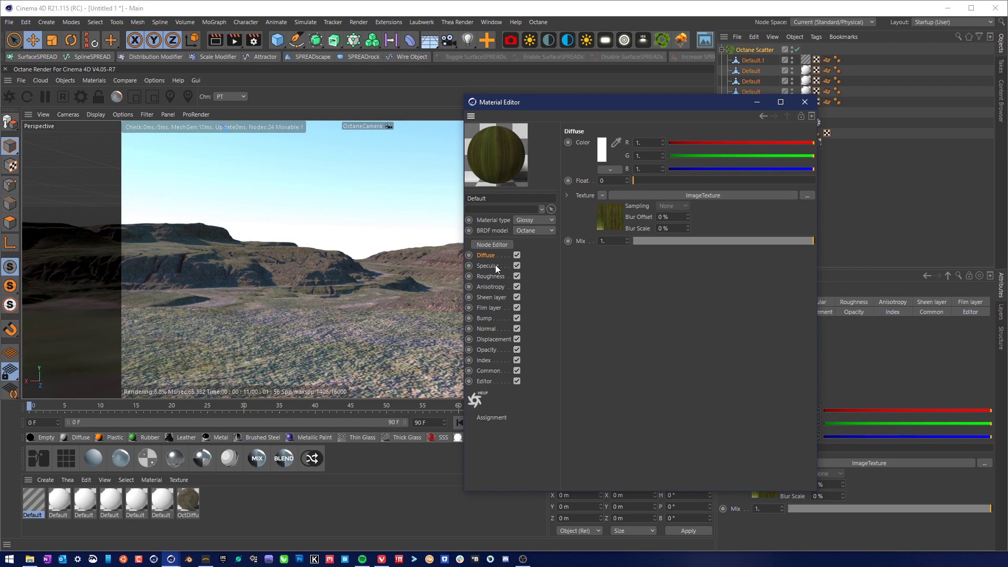
click(487, 265)
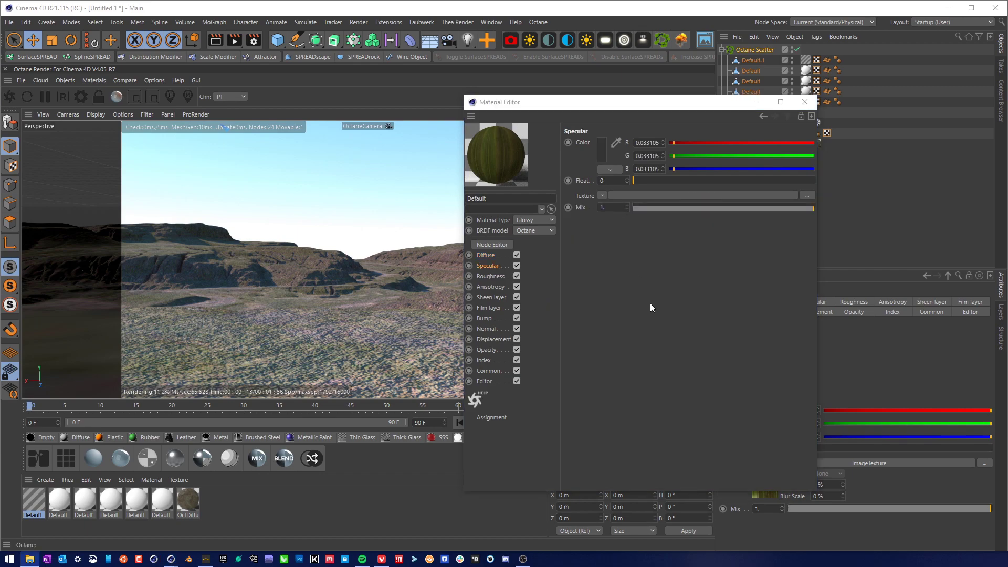
click(484, 318)
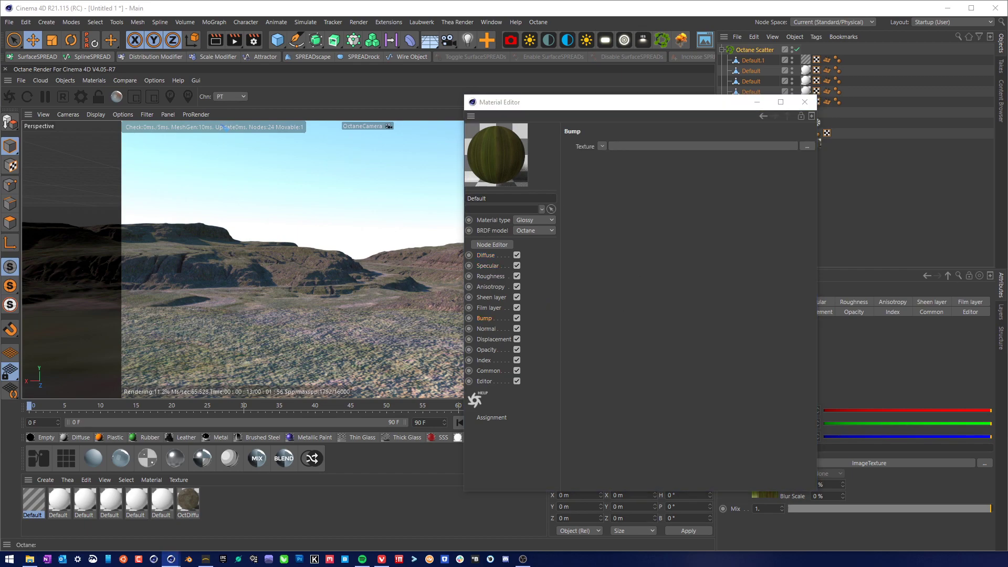
drag(744, 262, 657, 149)
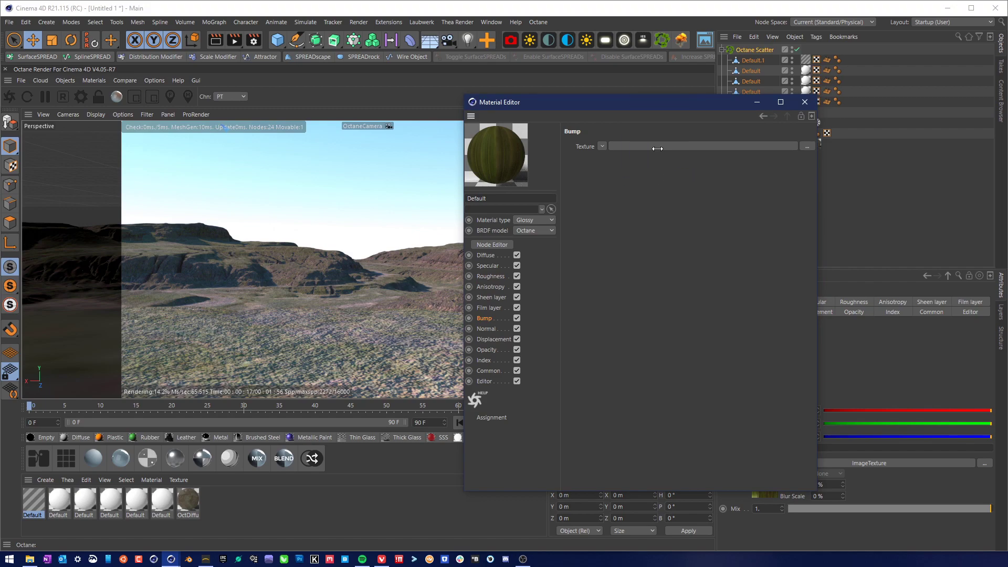
click(744, 330)
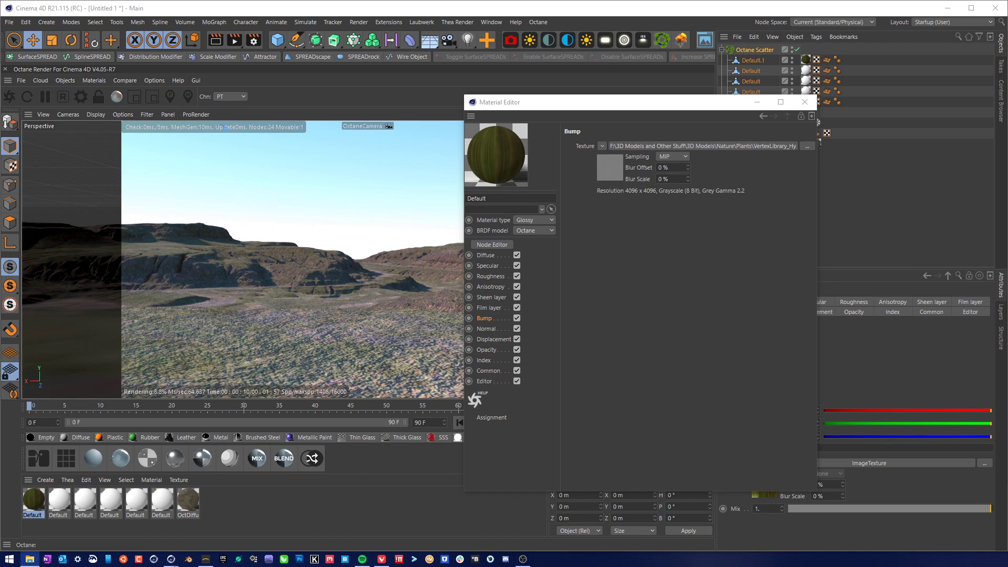
Load the grass normal map into the textured Default material's Normal channel, without copying it to the project location.
click(486, 328)
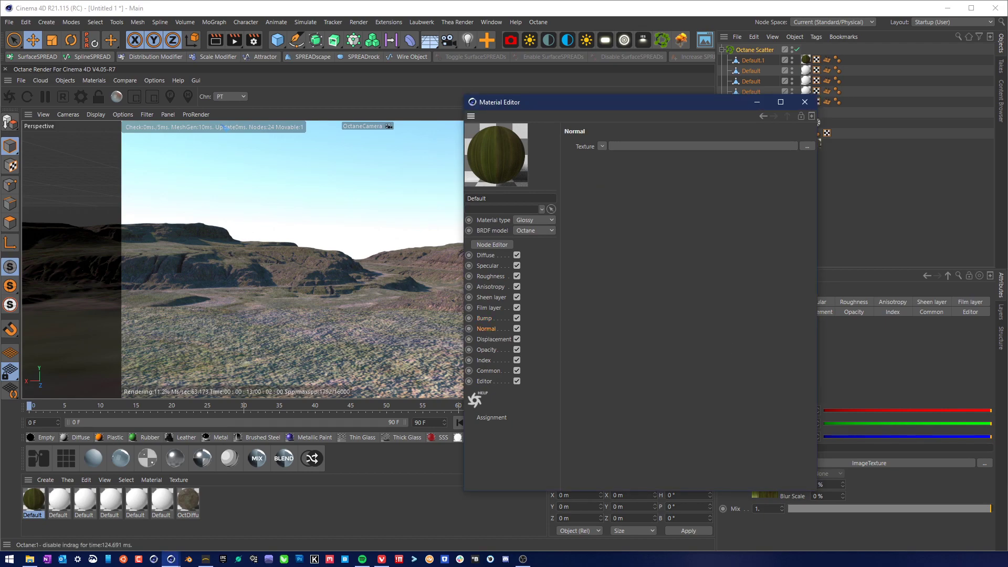
drag(678, 177, 654, 149)
click(749, 328)
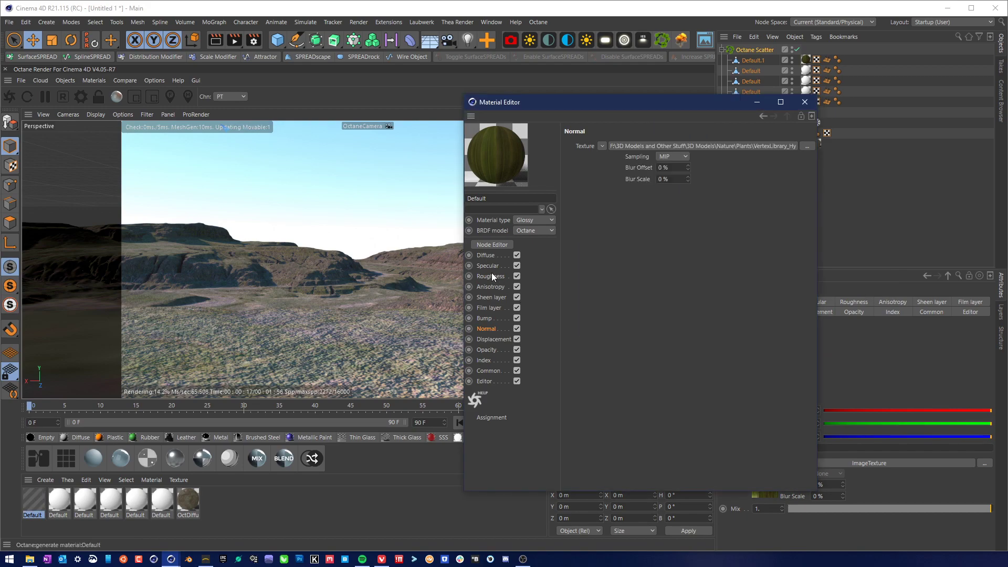
Load a grass texture image into the same material's Specular channel, without copying it to the project location.
click(487, 266)
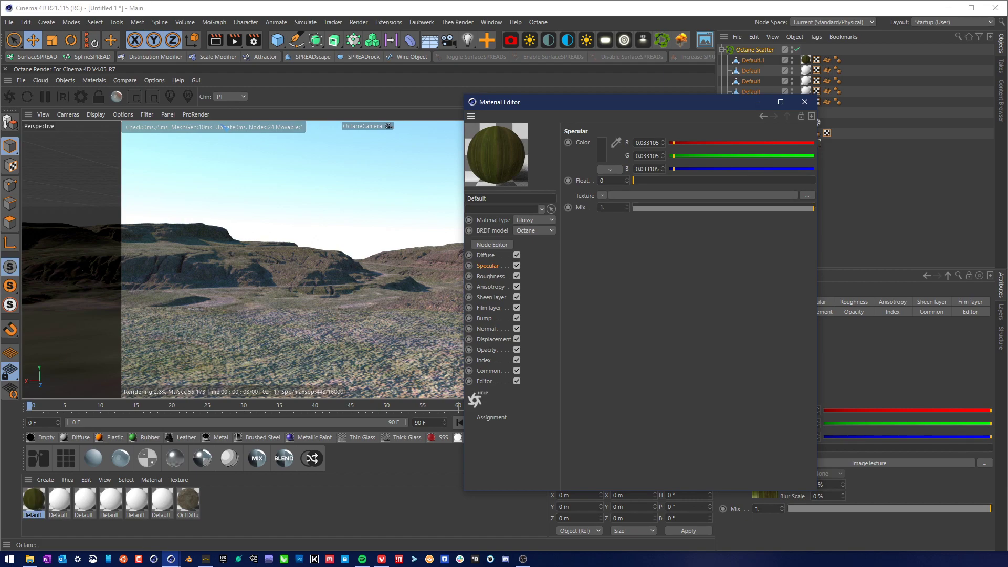
drag(827, 423, 645, 200)
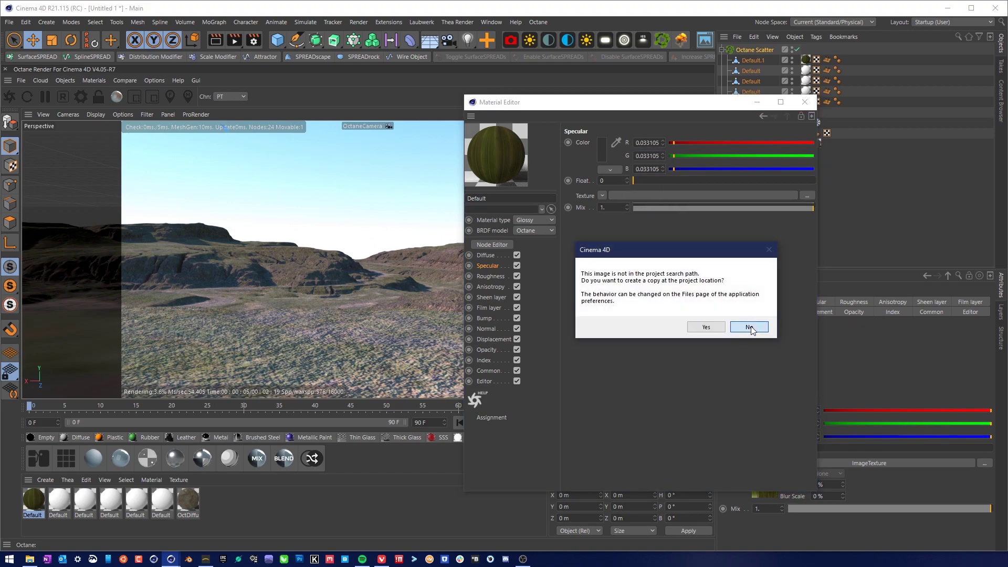
click(749, 328)
Load a grayscale grass image into the material's Roughness channel without copying it to the project, check the assigned channels and close the Material Editor.
click(490, 276)
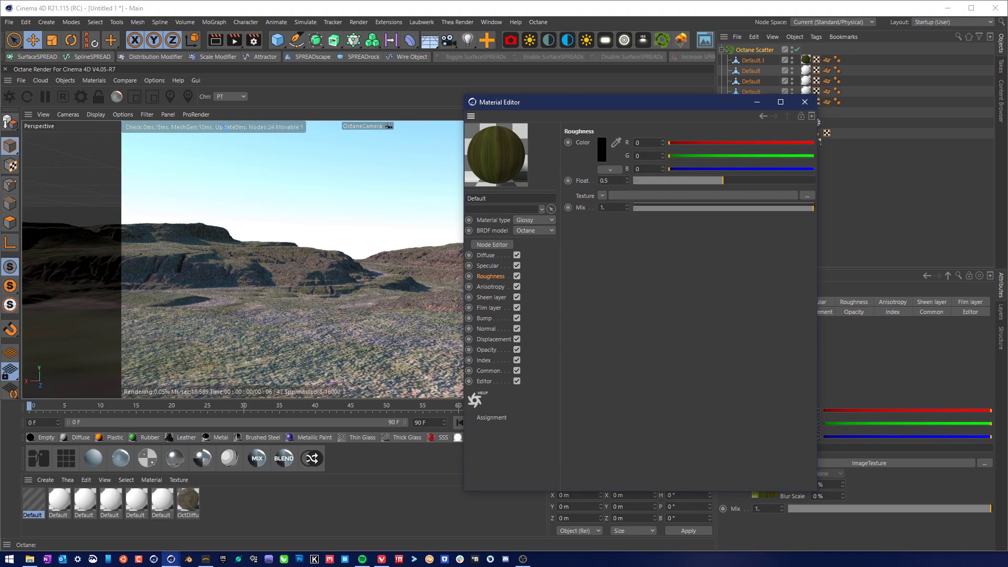
drag(974, 319, 717, 197)
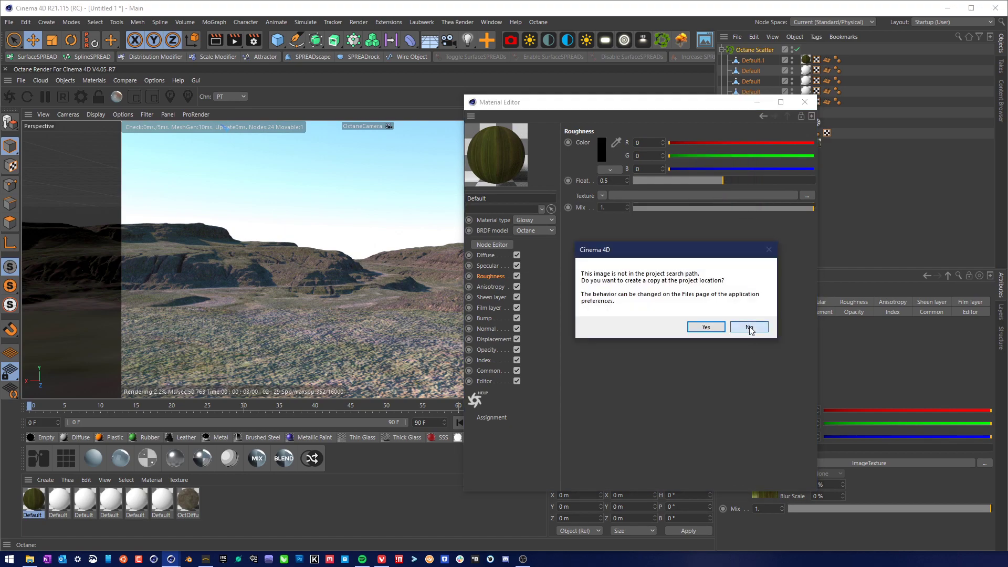
click(749, 327)
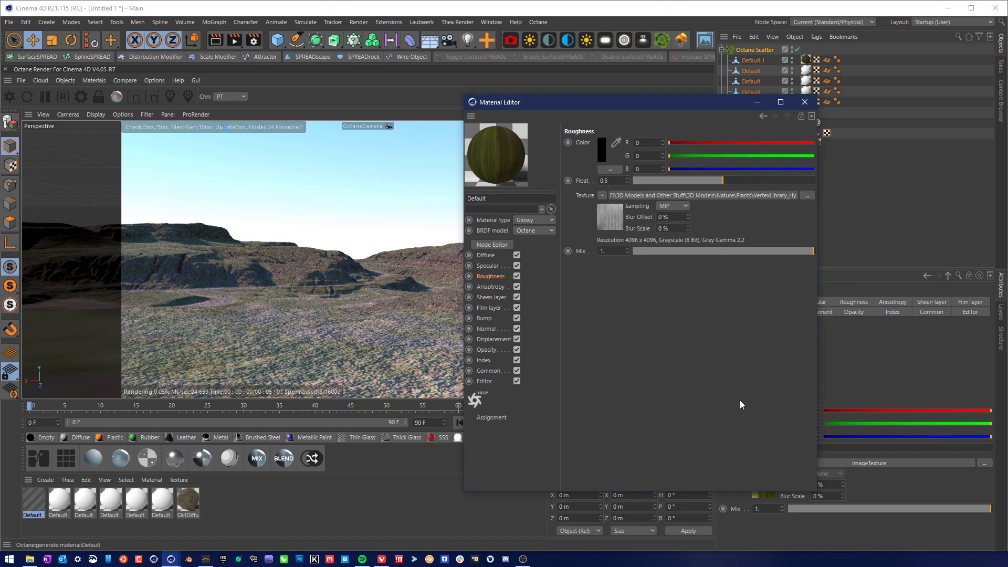
click(495, 266)
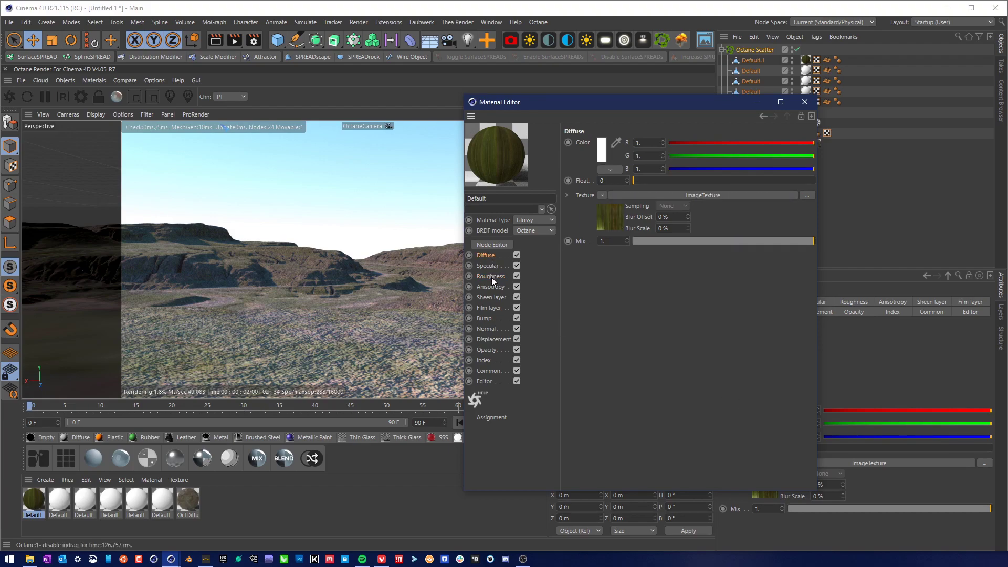
click(483, 319)
click(487, 329)
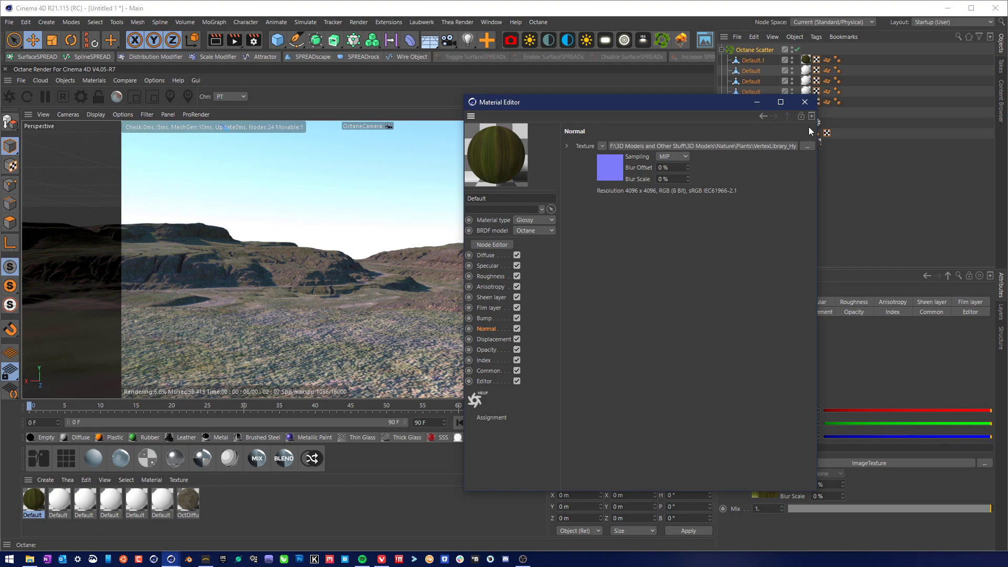
click(804, 102)
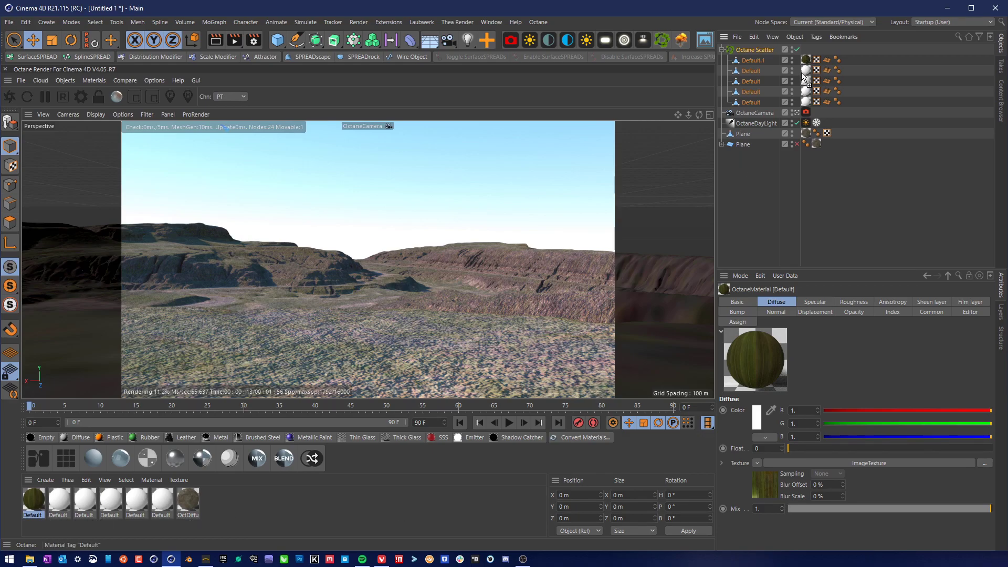
Apply the textured grass material to the other four Default objects under Octane Scatter and delete their white material tags.
drag(803, 77, 805, 102)
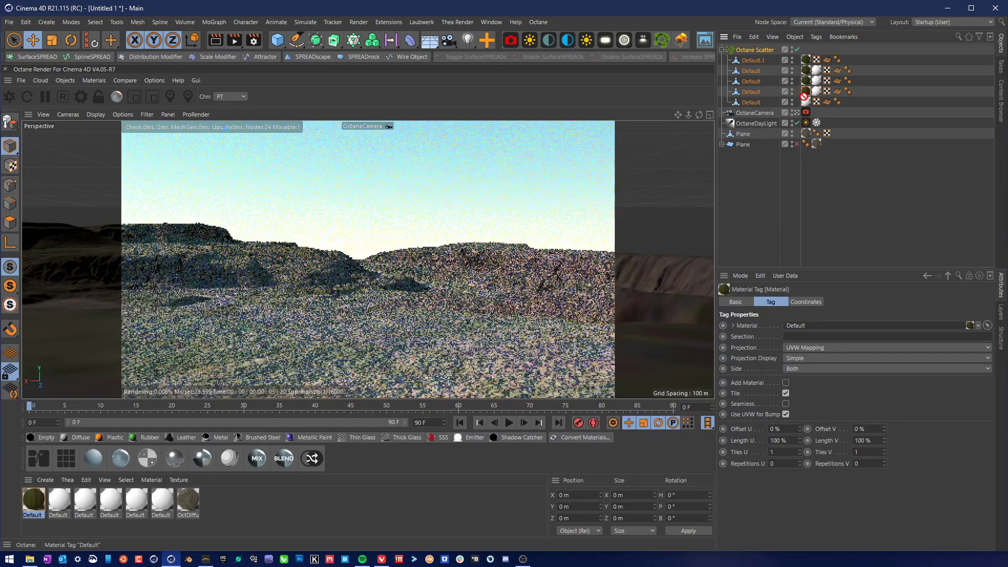
click(816, 71)
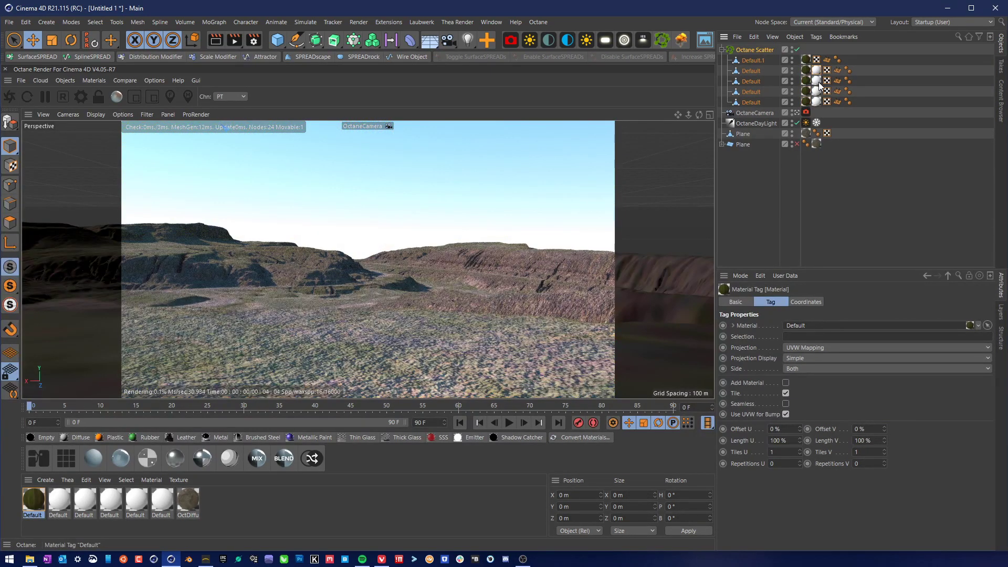
shift+click(817, 101)
key(Delete)
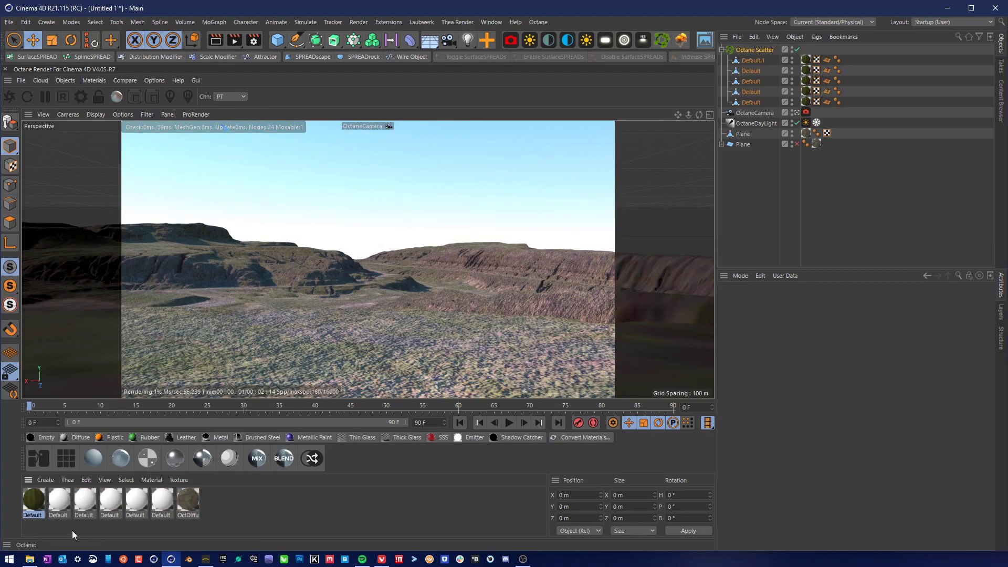
Select the five untextured white Default materials.
drag(52, 526, 163, 496)
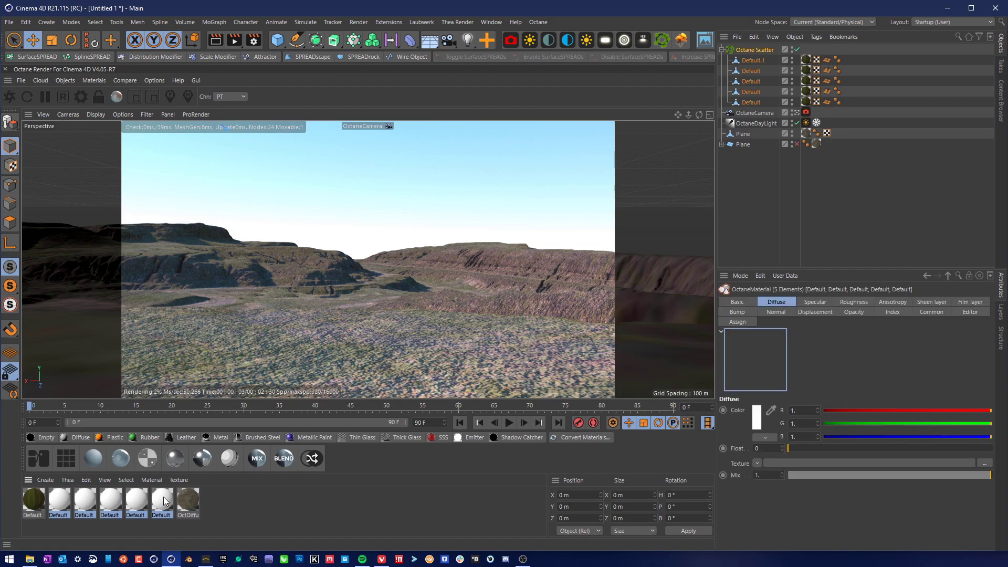
Delete the five selected white Default materials and select the Octane Scatter object.
key(Delete)
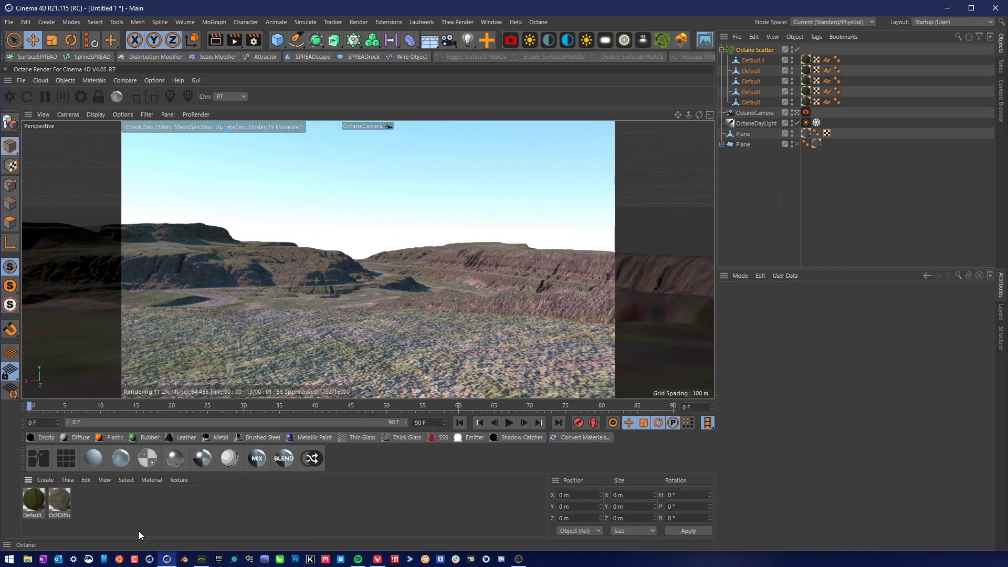
click(770, 51)
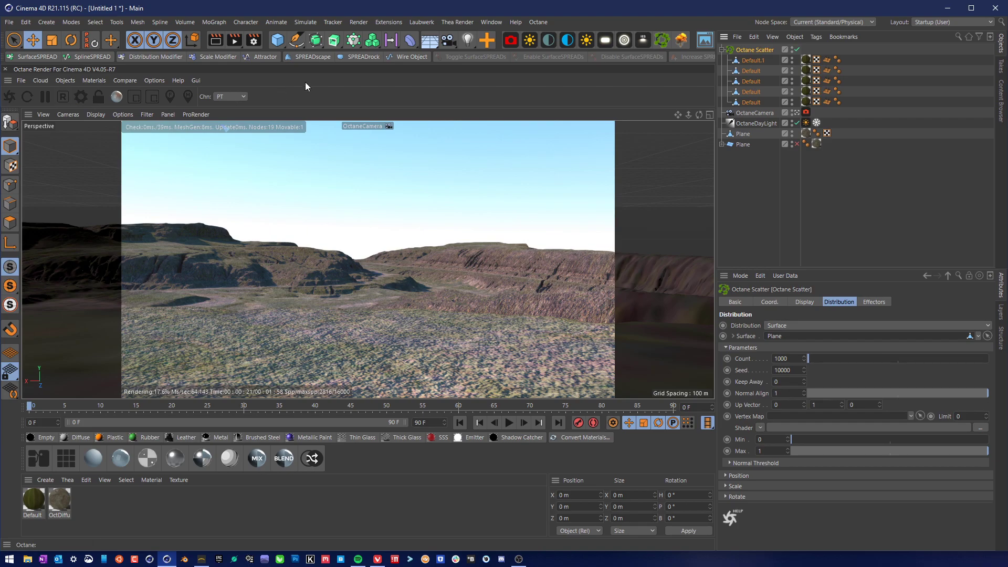
Add a cube and set its X, Y and Z sizes to 1.98 m.
click(277, 40)
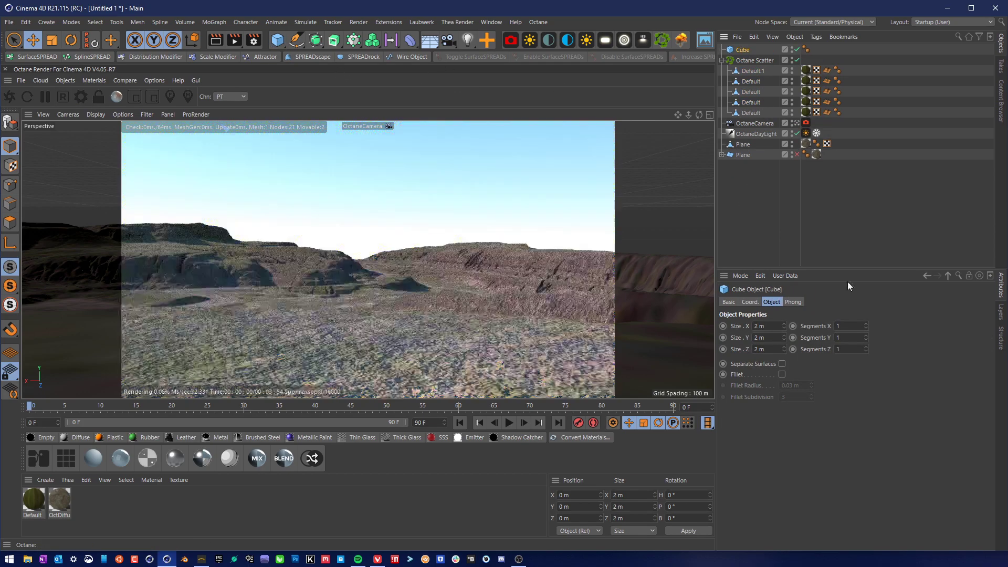
text(1)
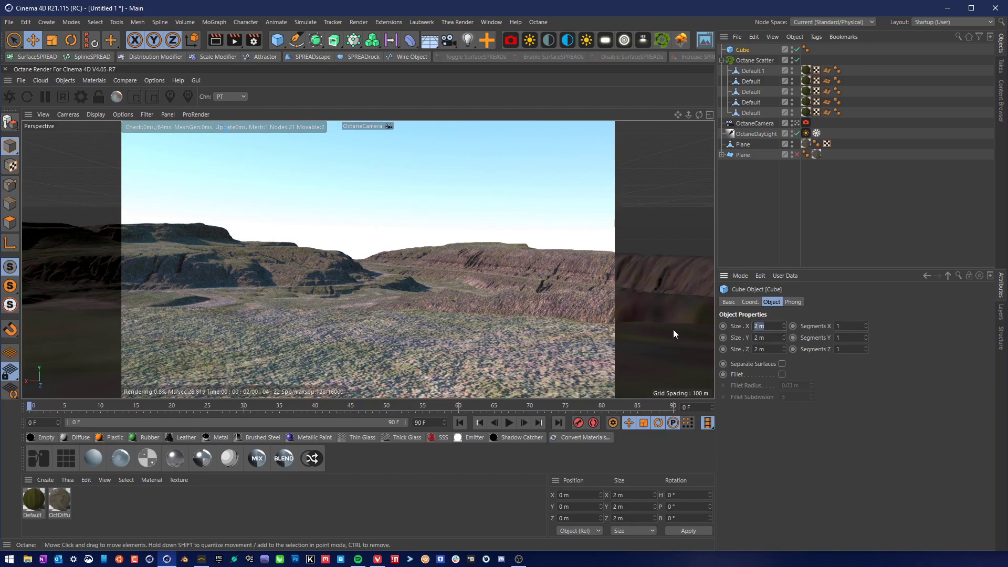
text(.98)
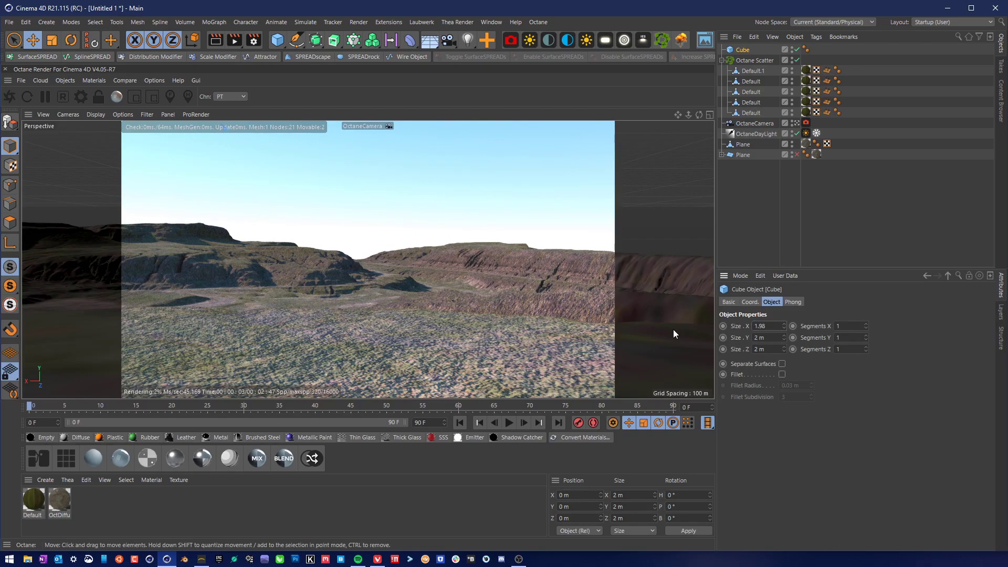
click(762, 338)
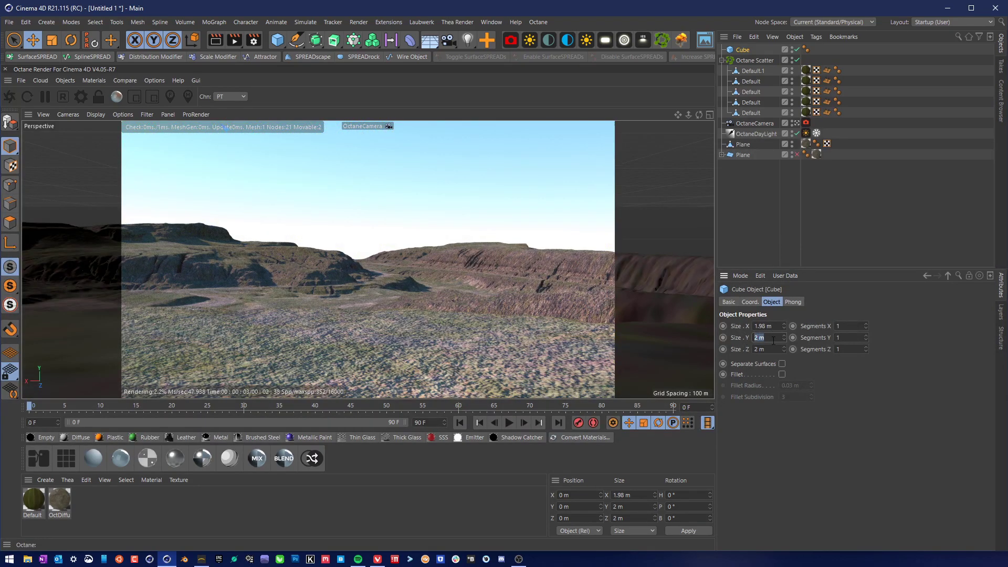
text(1.95)
drag(776, 339, 730, 338)
text(1.98)
key(Tab)
text(1.98)
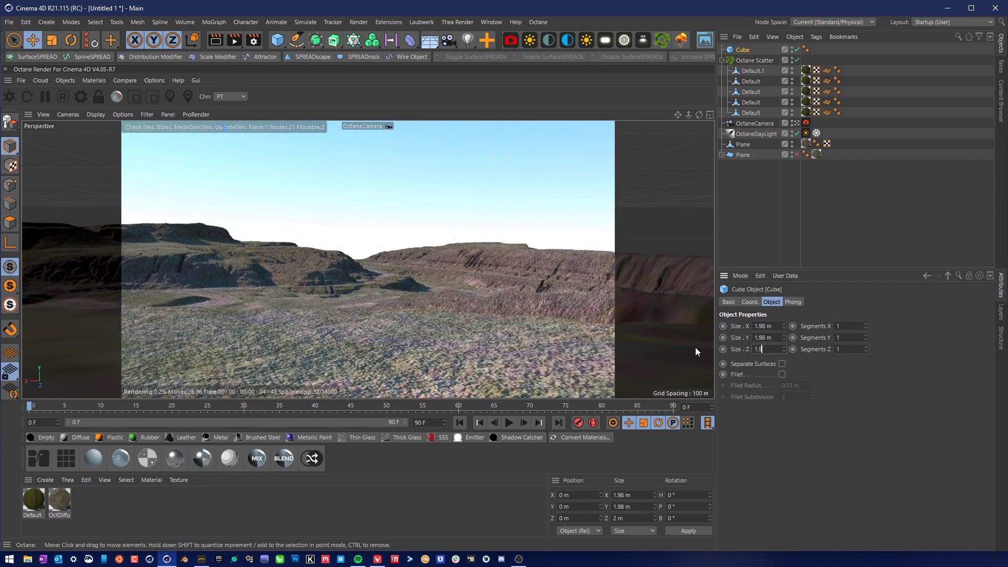
key(Return)
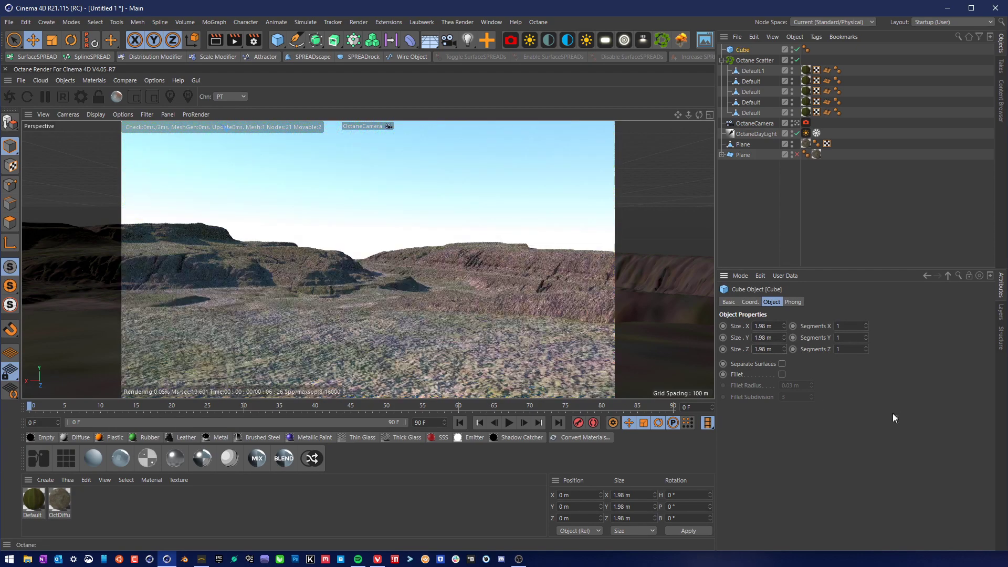
Move the cube onto the terrain in front of the camera, to about X -464 m, Y -465 m, Z 517 m.
click(33, 41)
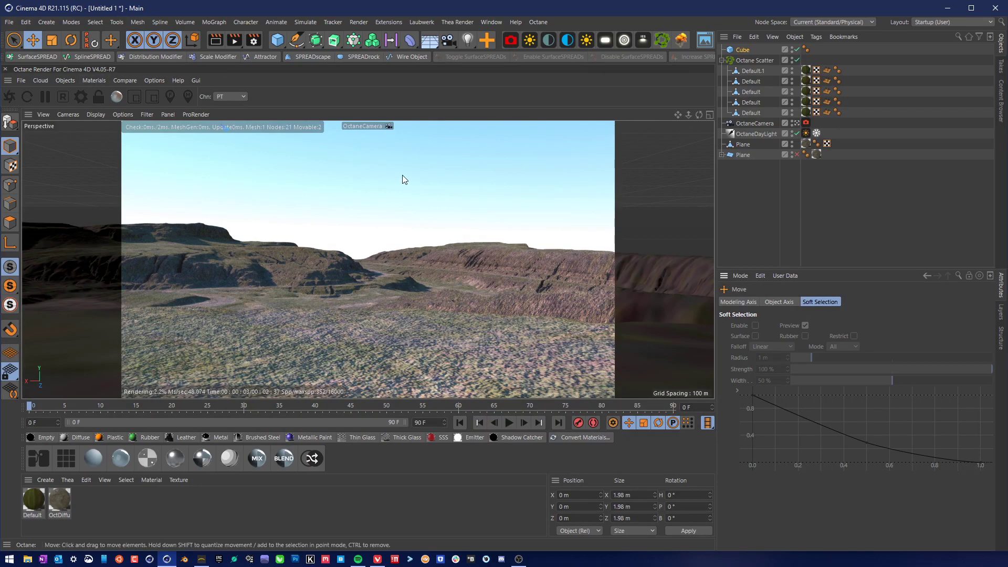
drag(387, 224, 371, 196)
mouse_move(224, 202)
mouse_down()
mouse_move(283, 212)
mouse_move(178, 219)
mouse_move(227, 220)
mouse_up()
drag(283, 197, 226, 207)
drag(165, 270, 262, 273)
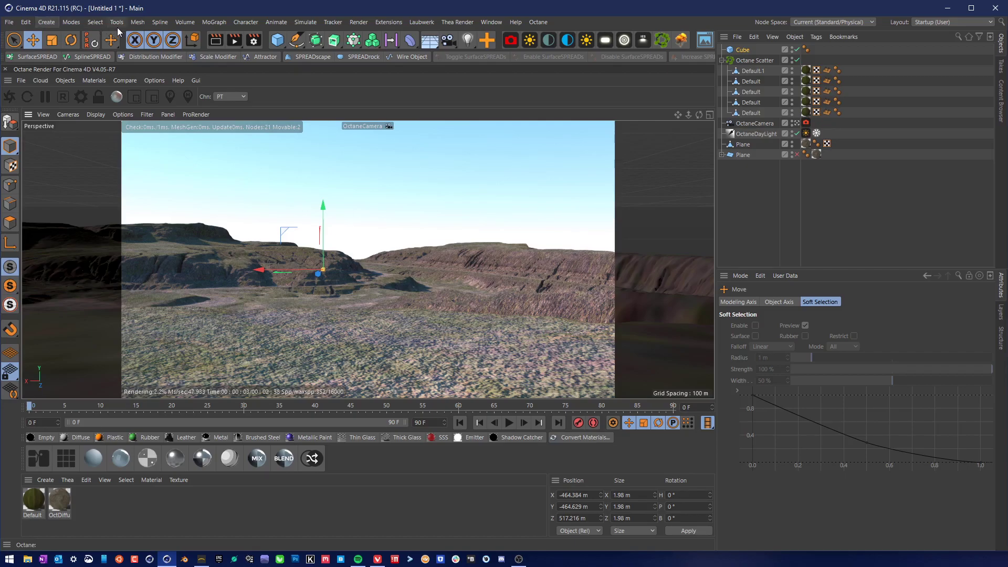
click(140, 25)
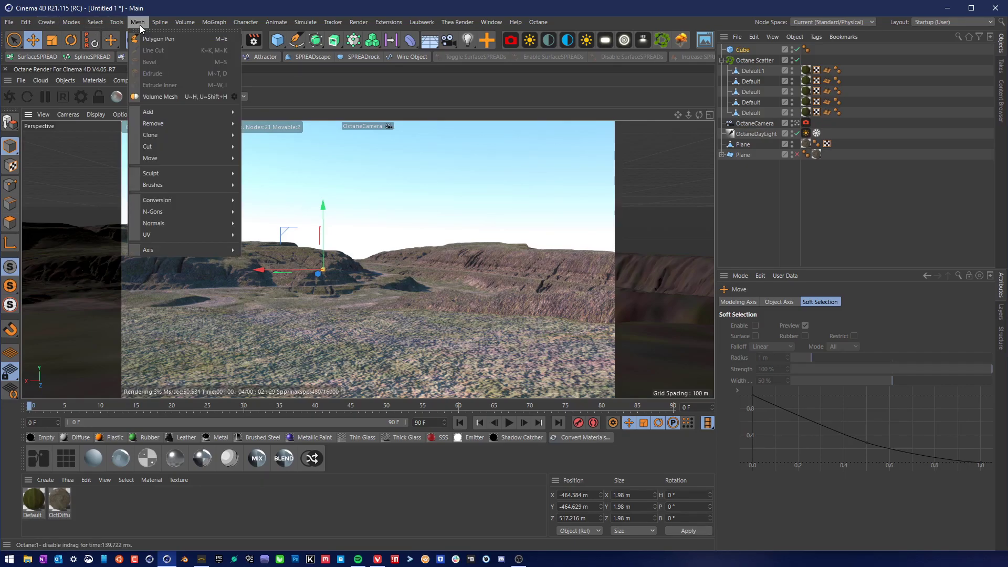
key(Escape)
click(116, 23)
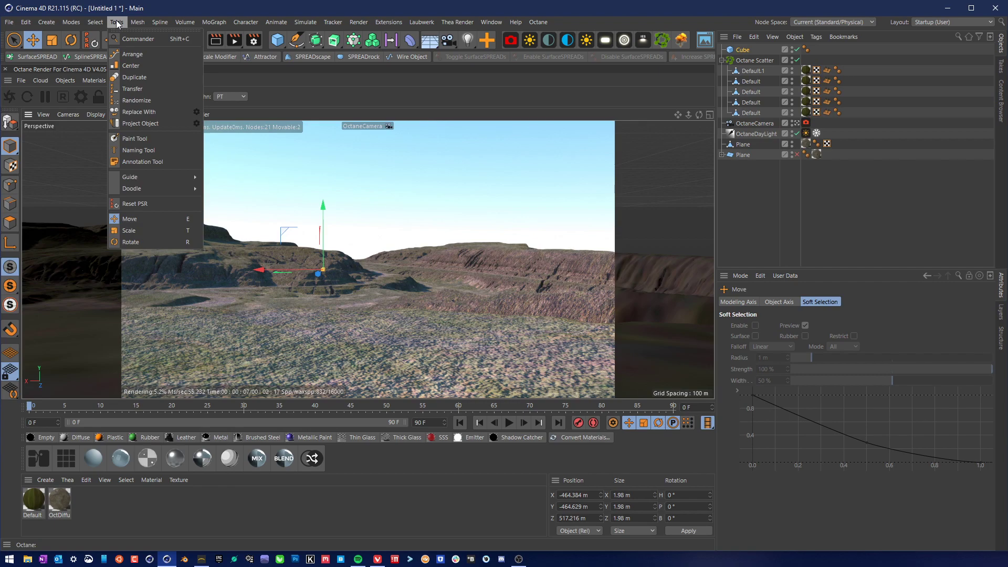
click(117, 23)
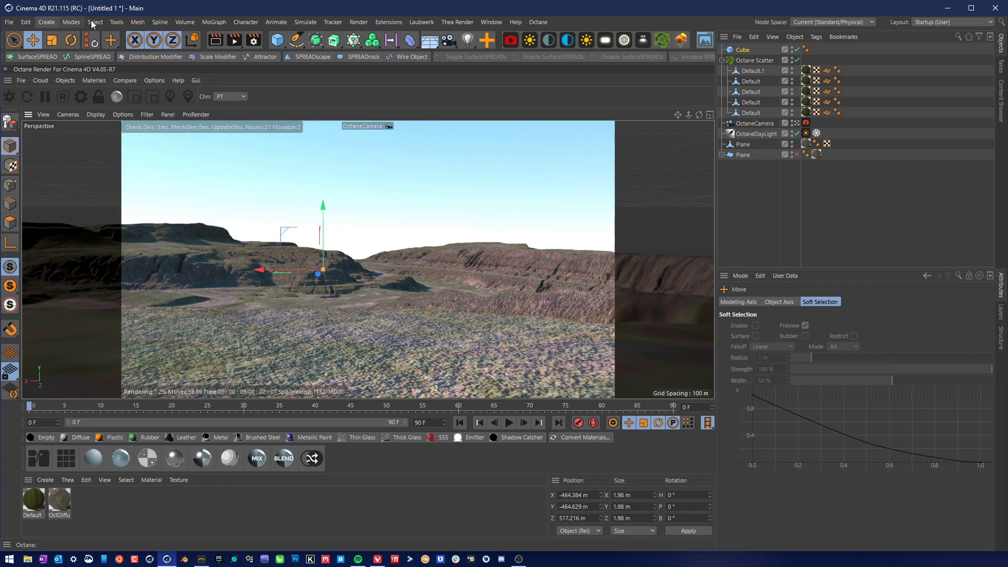
click(94, 23)
click(93, 23)
click(50, 24)
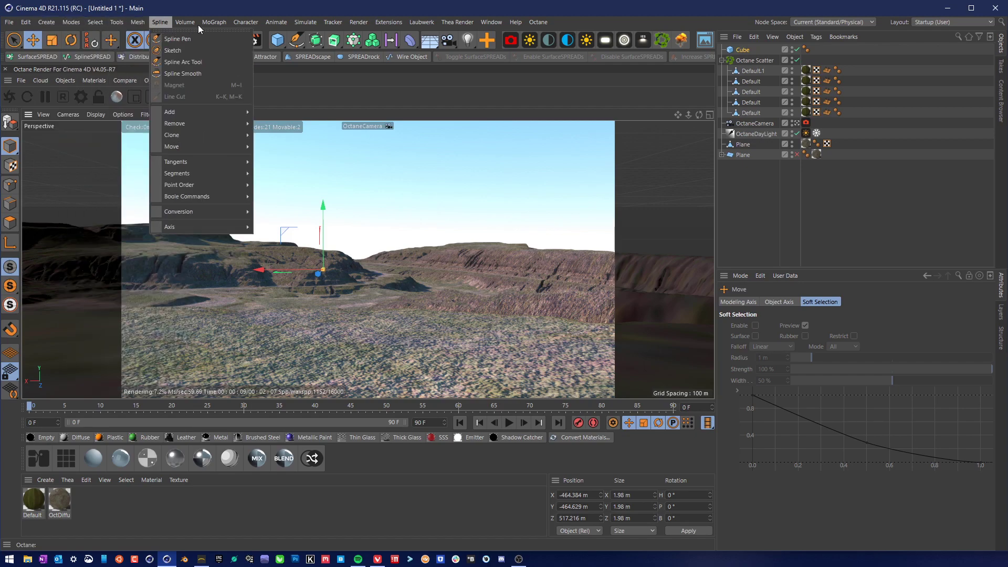
mouse_move(366, 24)
mouse_move(144, 25)
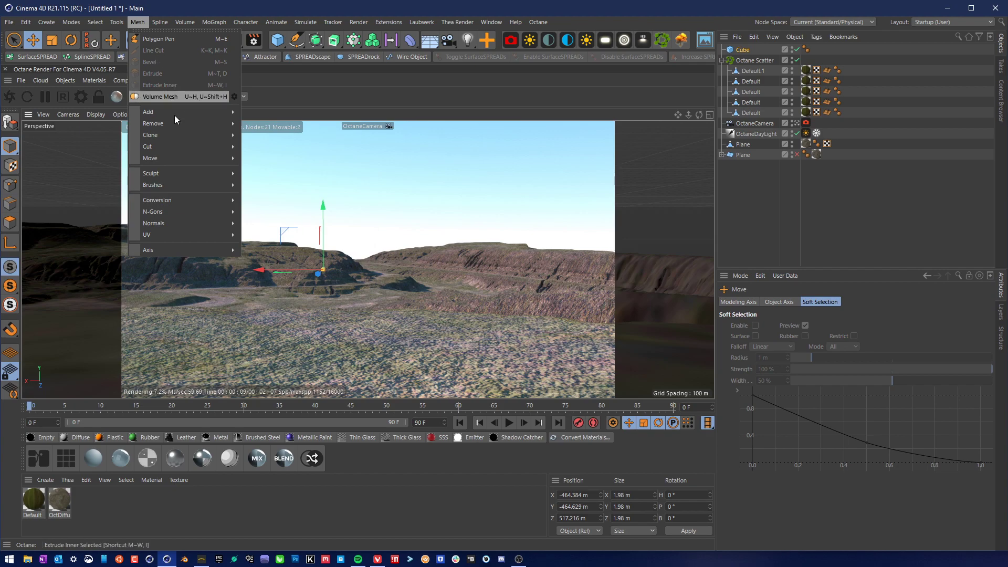
mouse_move(197, 255)
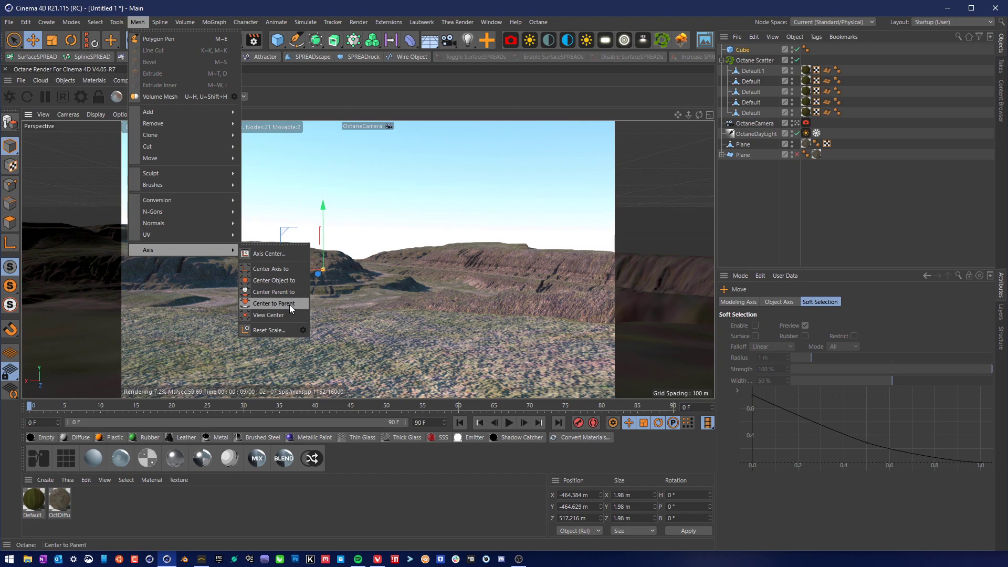
click(779, 188)
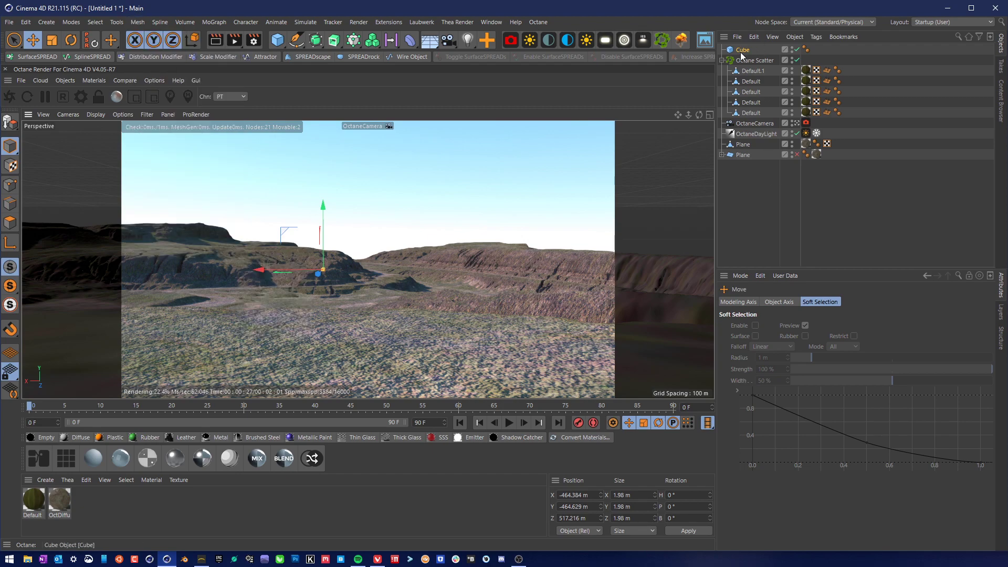
Nest the cube under OctaneCamera and center it to its parent.
drag(745, 51, 757, 126)
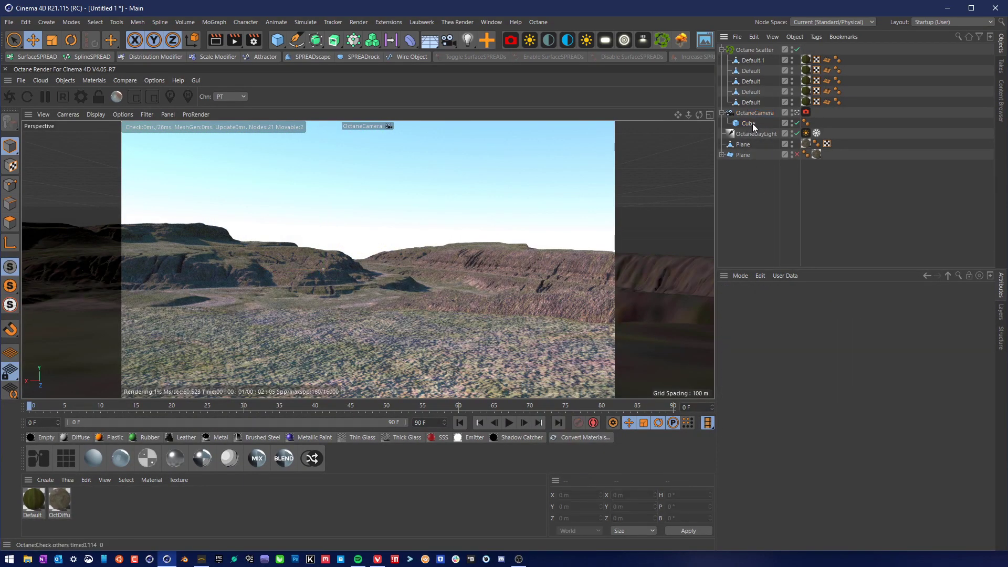
click(138, 22)
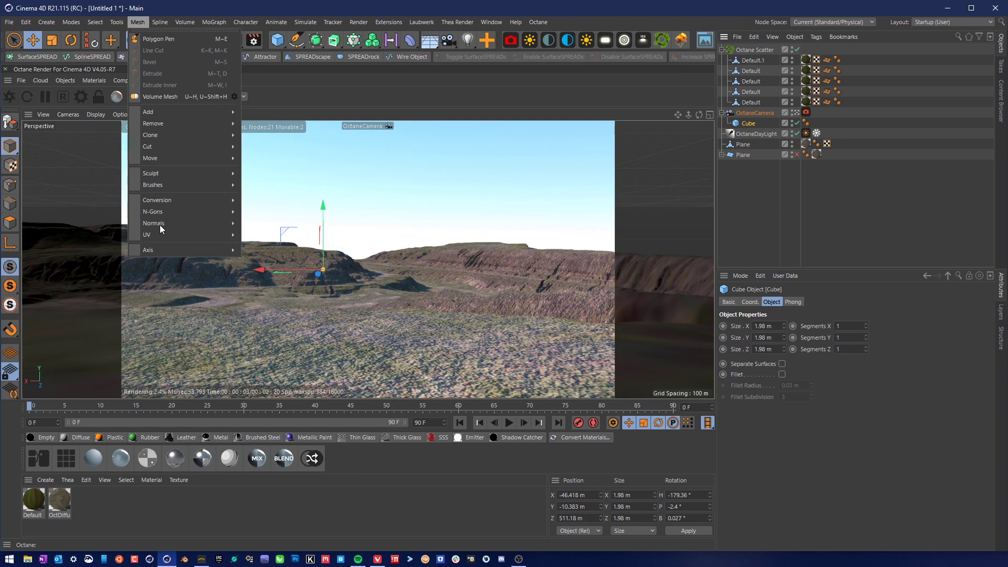
mouse_move(165, 250)
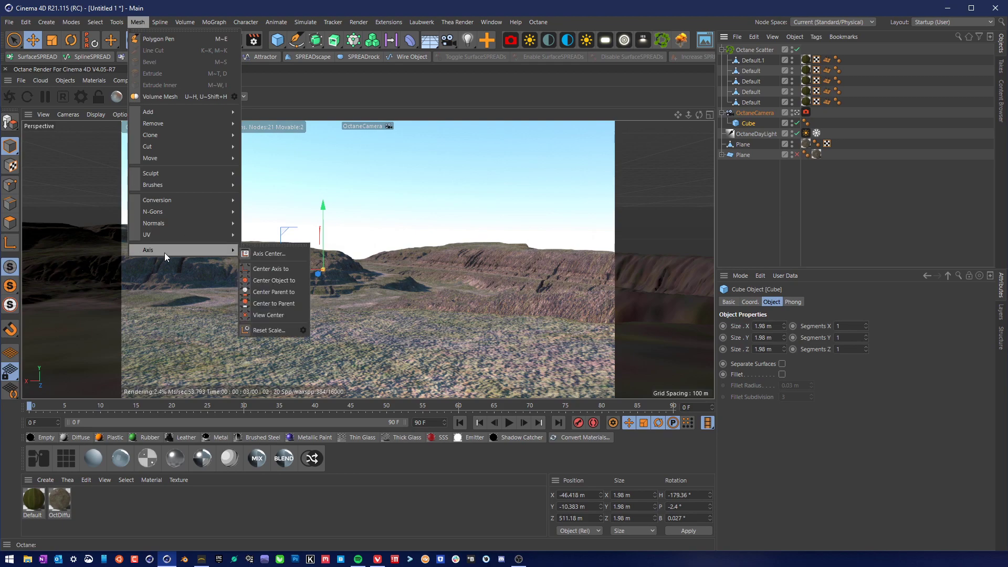
click(292, 304)
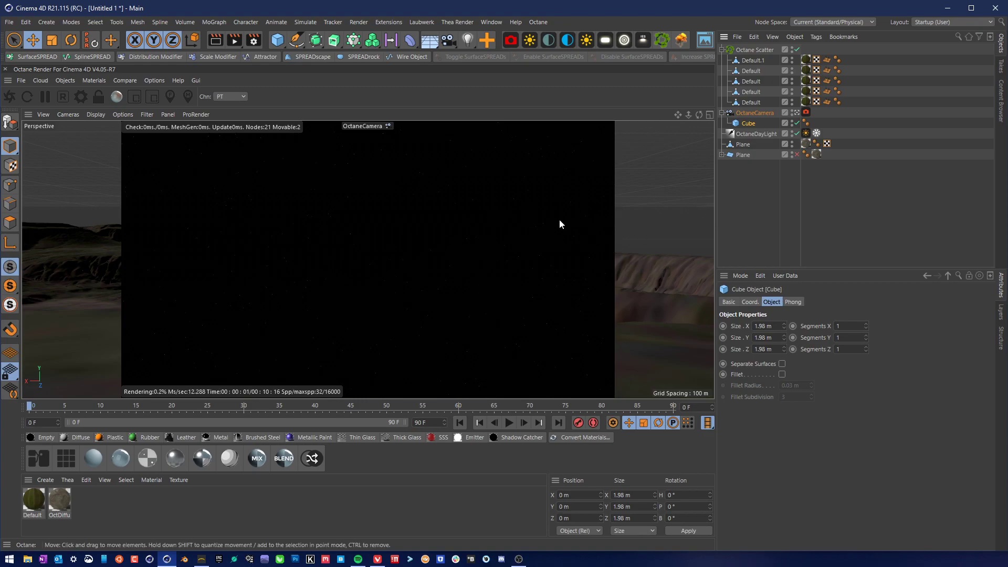
Take the cube out of OctaneCamera and place it at the end of the object hierarchy.
drag(688, 114, 692, 135)
alt+right_drag(368, 260, 318, 260)
drag(688, 114, 709, 117)
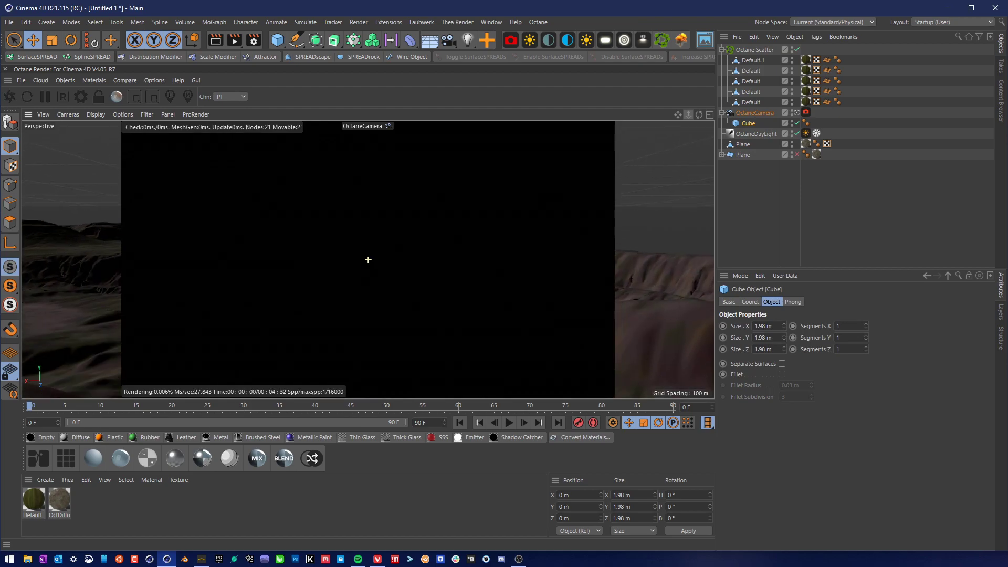
click(744, 210)
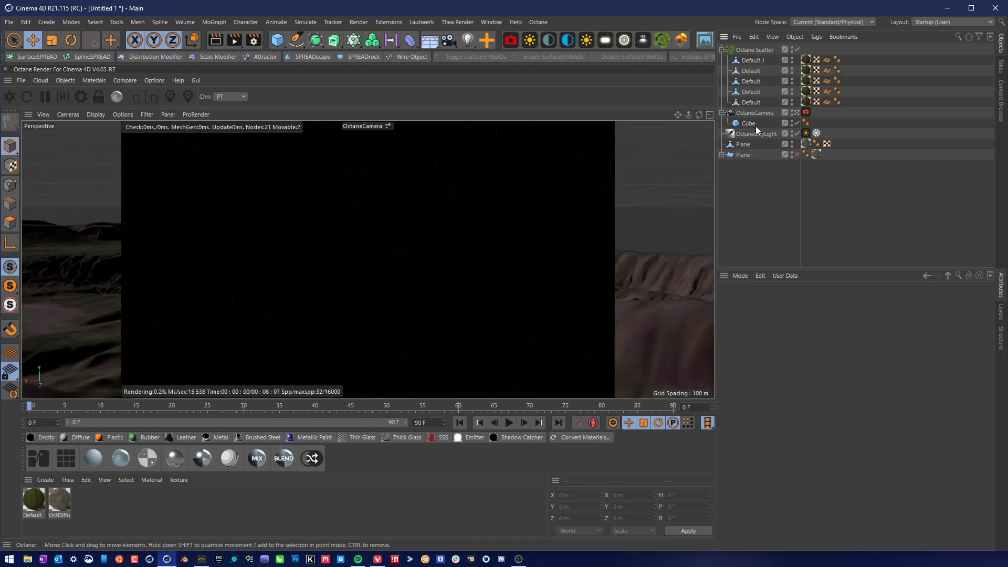
drag(749, 123, 746, 171)
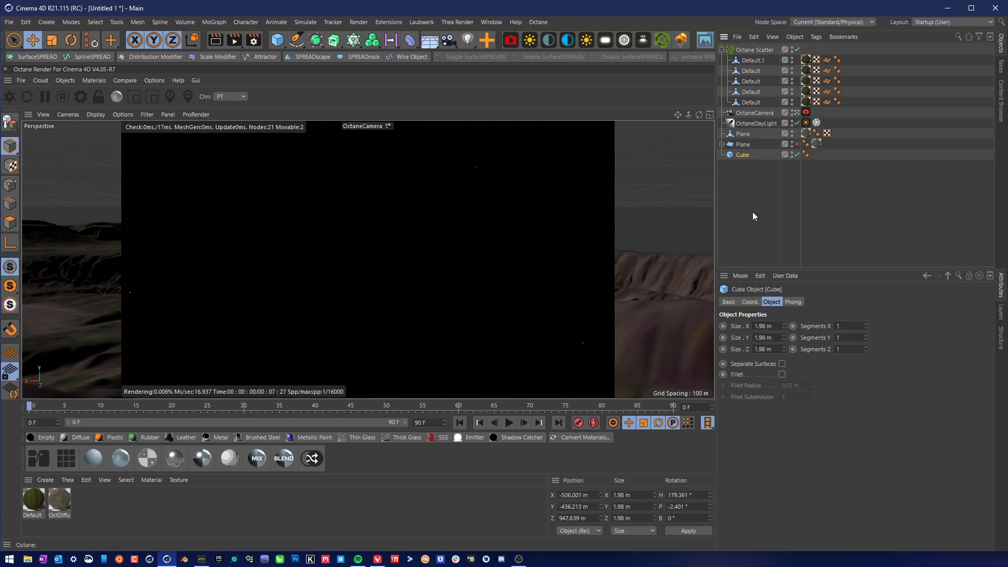
Reposition OctaneCamera so it overlooks the valley with the scattered ground cover in the foreground.
click(751, 211)
mouse_move(699, 115)
mouse_down()
mouse_move(729, 126)
mouse_move(700, 116)
mouse_up()
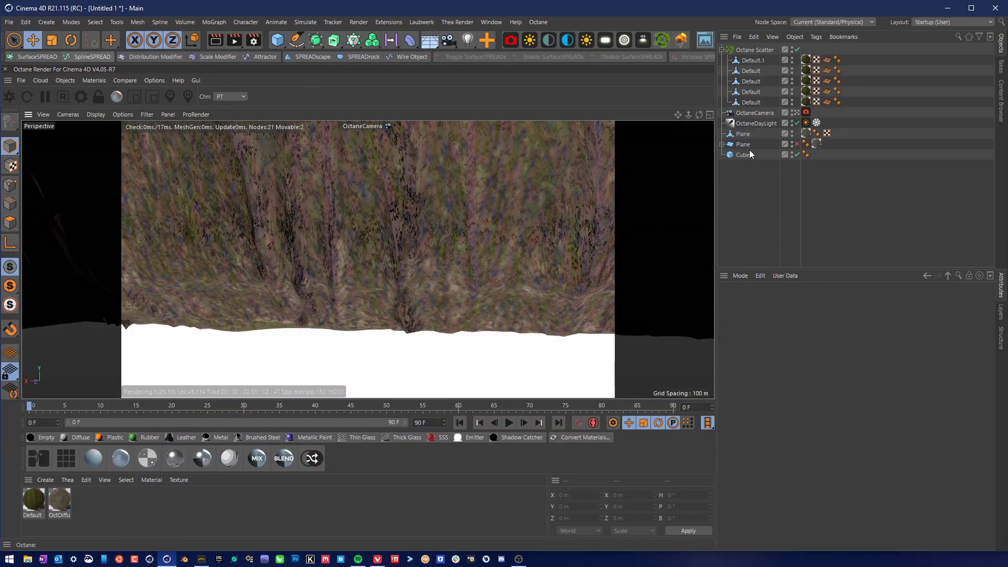
drag(677, 114, 591, 263)
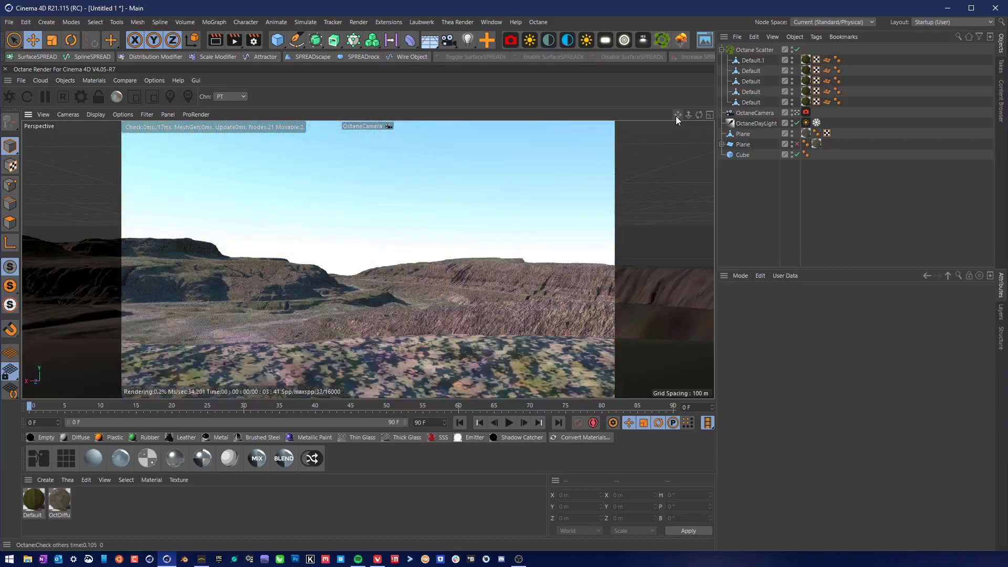
drag(676, 116, 692, 71)
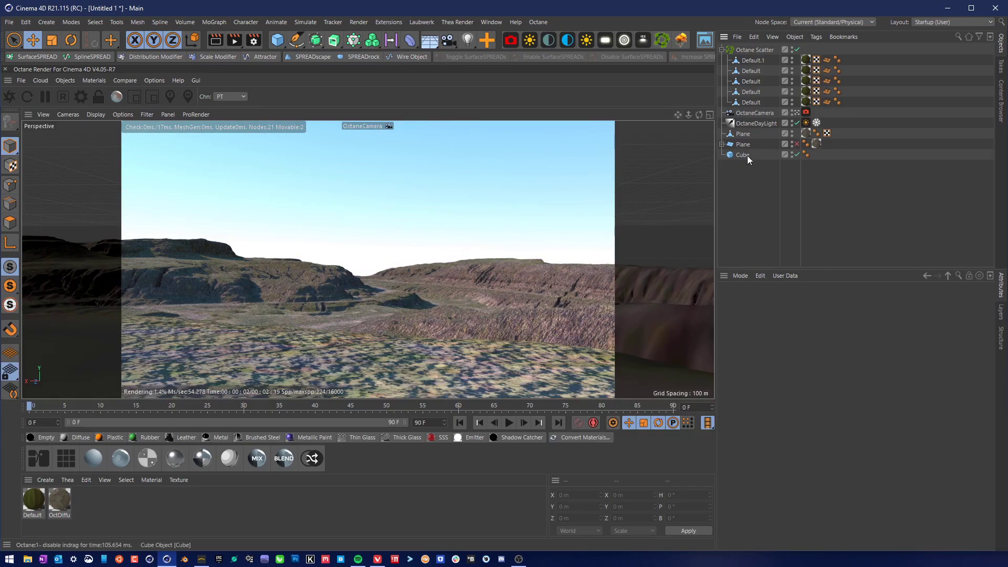
Center the cube on the repositioned OctaneCamera by parenting it temporarily, and return it to the end of the hierarchy.
drag(745, 157, 751, 113)
click(752, 174)
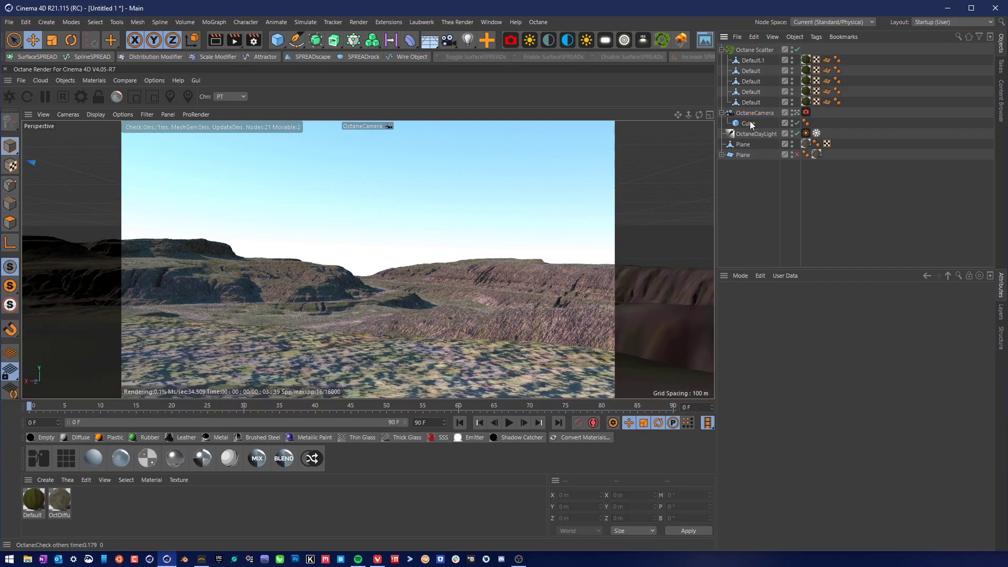
click(749, 121)
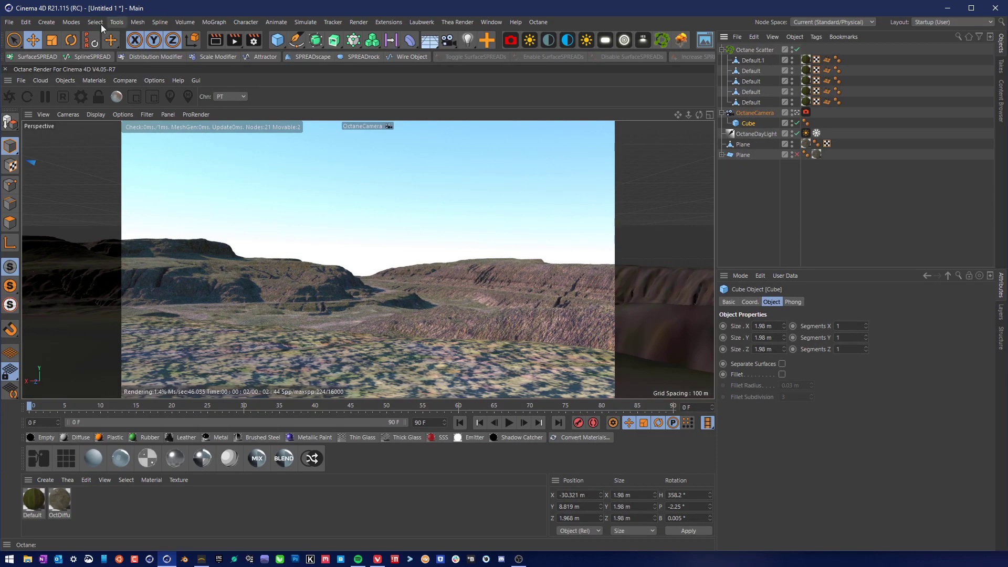
click(140, 24)
mouse_move(206, 250)
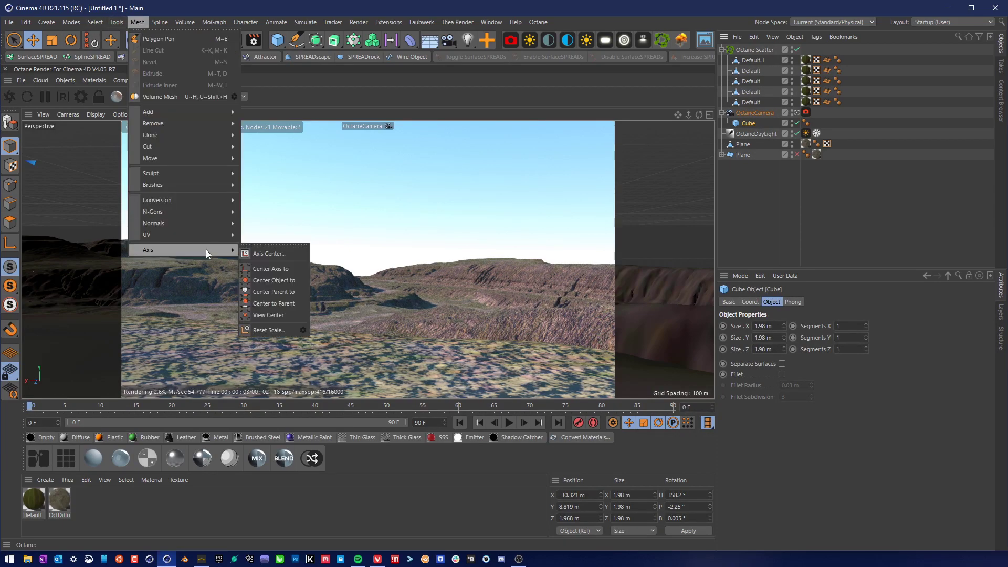
click(290, 304)
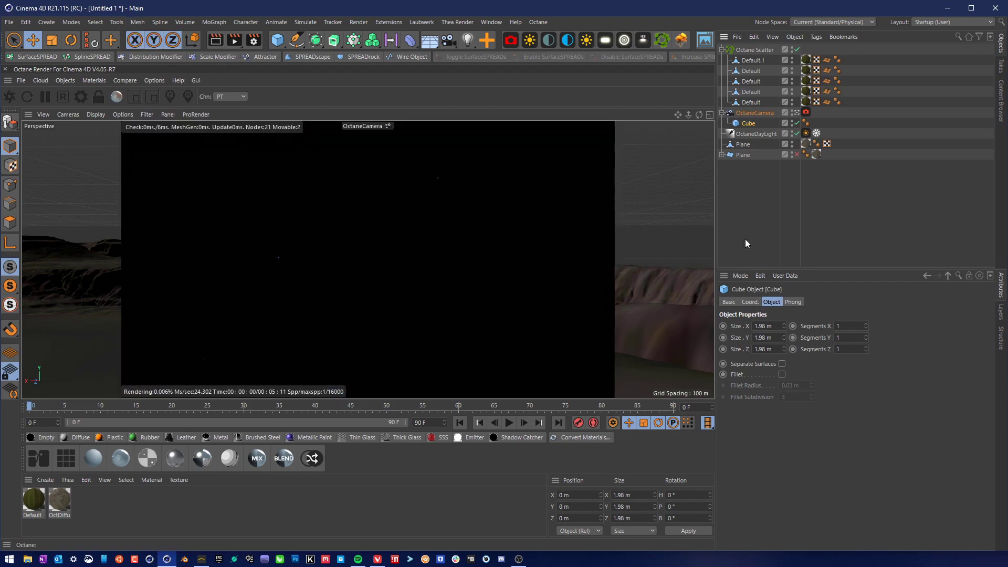
drag(747, 124, 748, 183)
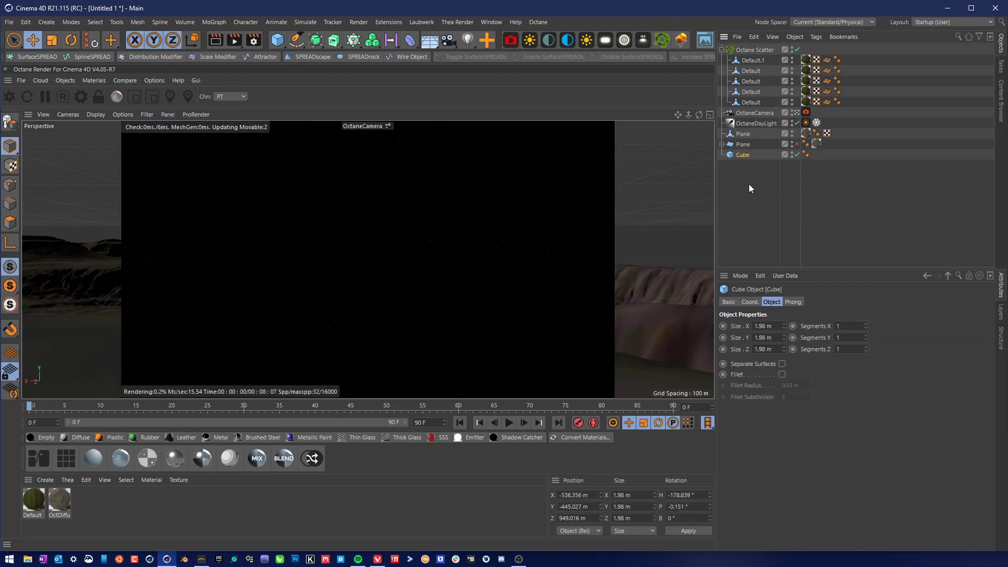
Switch the viewport to the Default Camera and frame the cube above the terrain for moving.
click(33, 40)
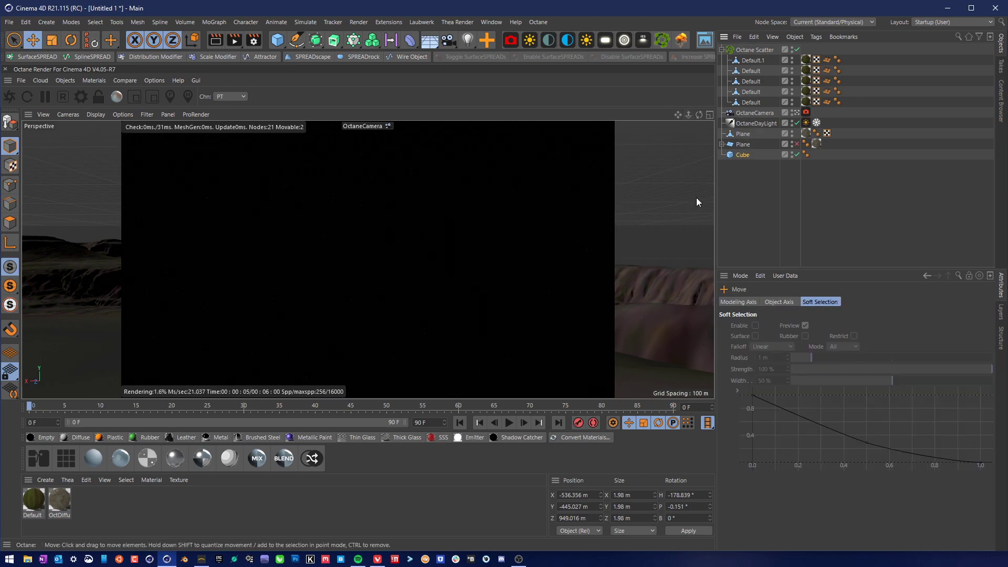
click(375, 127)
click(391, 137)
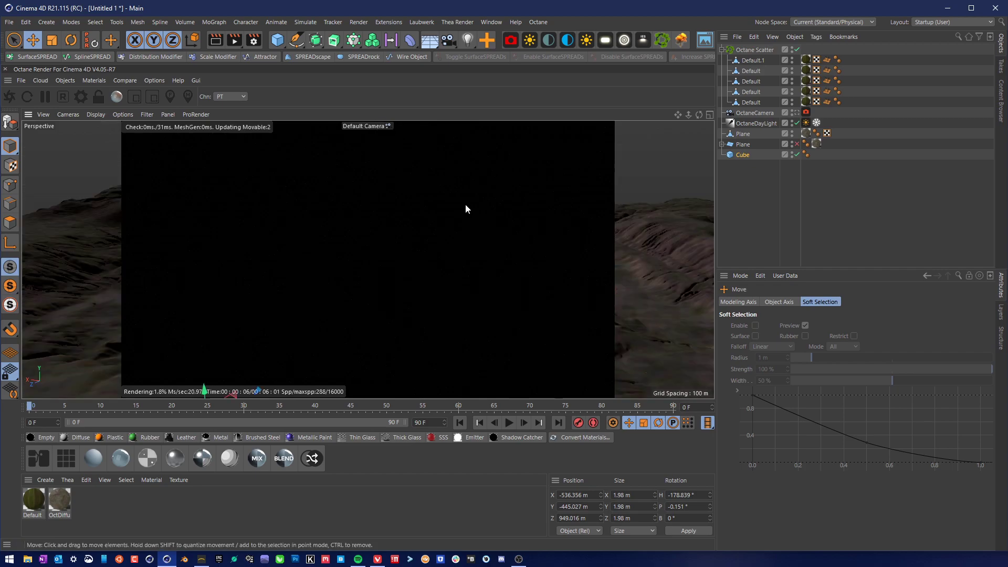
mouse_move(677, 115)
mouse_down()
mouse_move(701, 54)
mouse_move(678, 118)
mouse_move(700, 126)
mouse_move(688, 121)
mouse_move(688, 133)
mouse_move(688, 117)
mouse_up()
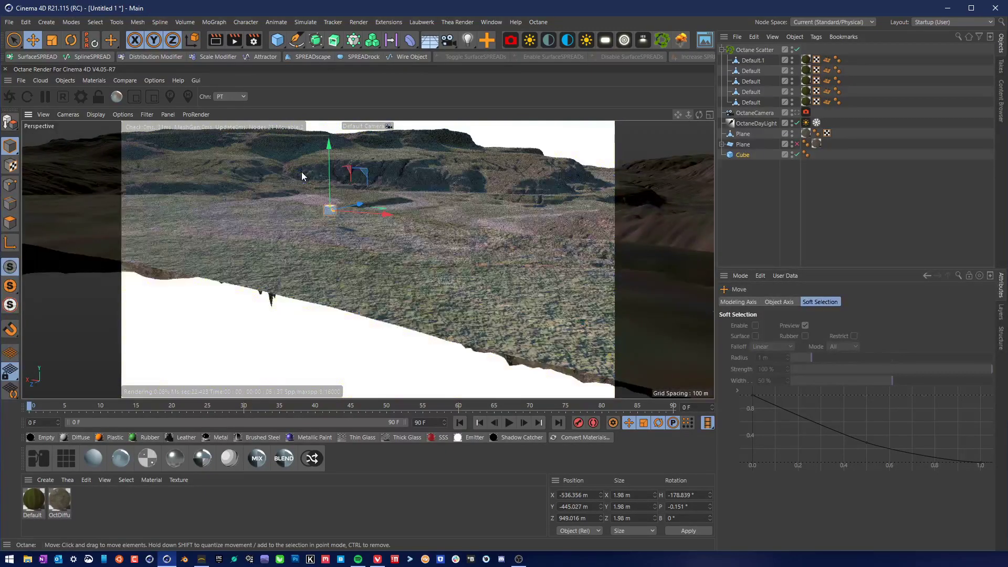
Lower the cube toward the ground cover, setting its height to about Y -447.5 m.
drag(329, 144, 328, 171)
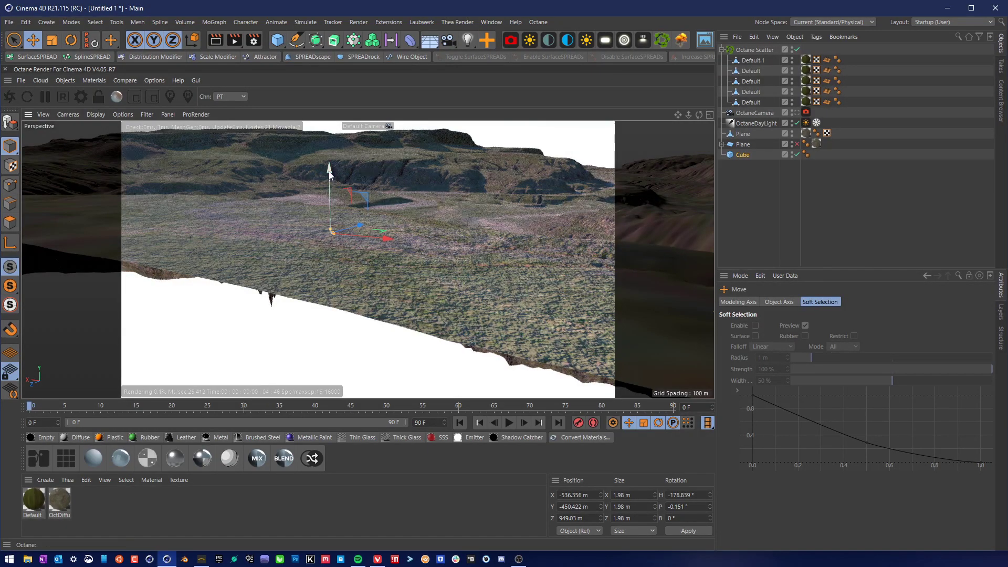
mouse_move(678, 116)
mouse_down()
mouse_move(698, 131)
mouse_move(689, 119)
mouse_up()
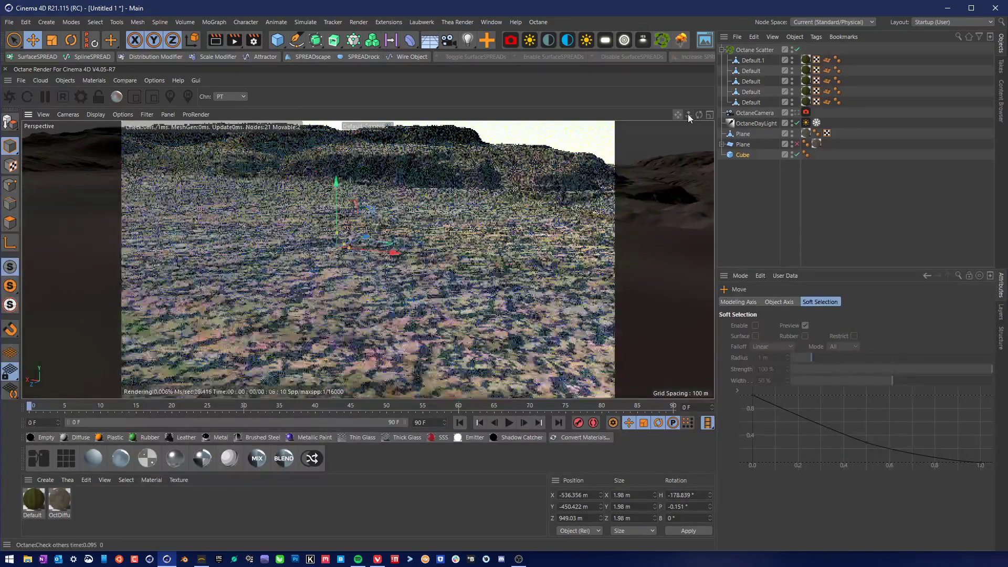
drag(335, 184, 335, 143)
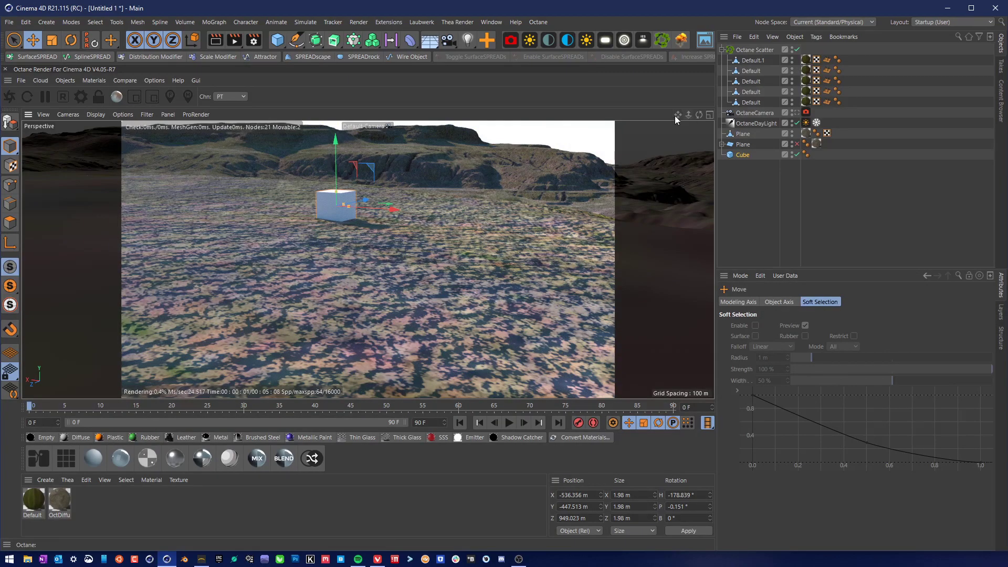
Move the cube along its depth axis to about Z 925.4 m and lower it to about Y -448.2 m onto the vegetation.
mouse_move(676, 115)
mouse_down()
mouse_move(703, 170)
mouse_move(682, 122)
mouse_move(727, 117)
mouse_move(690, 118)
mouse_move(735, 132)
mouse_move(691, 115)
mouse_move(709, 117)
mouse_move(662, 115)
mouse_up()
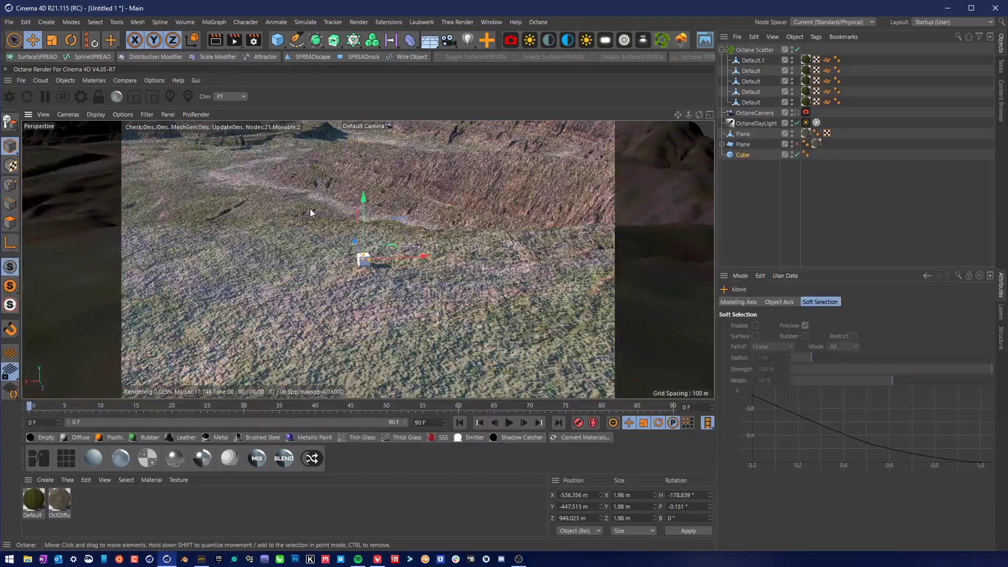
drag(352, 242, 340, 221)
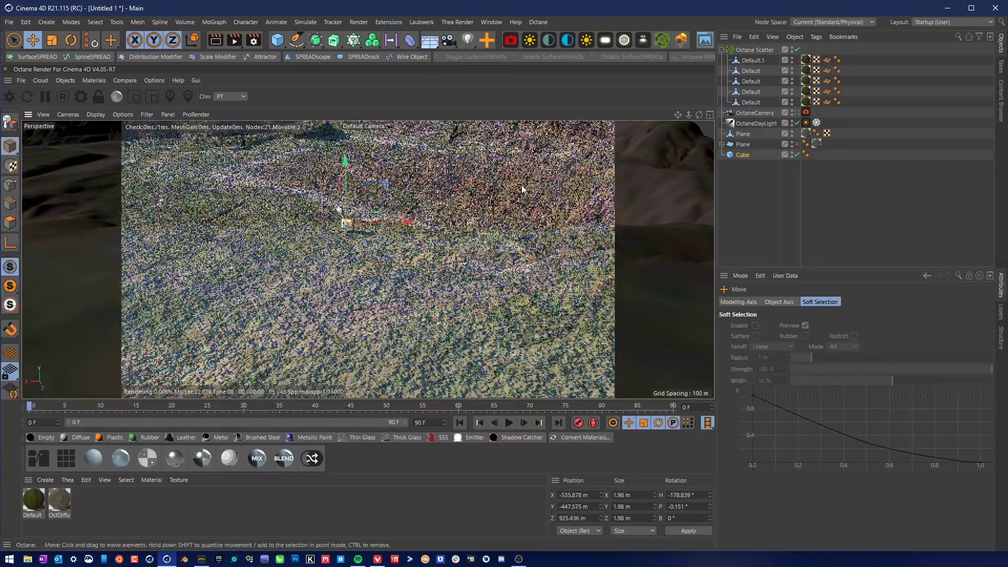
drag(676, 115, 732, 114)
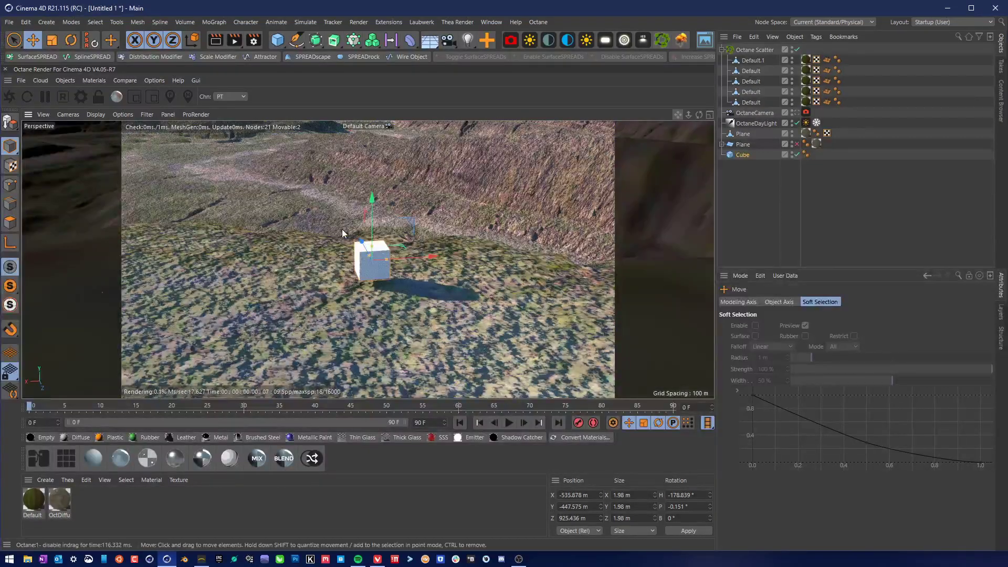
drag(373, 202, 374, 211)
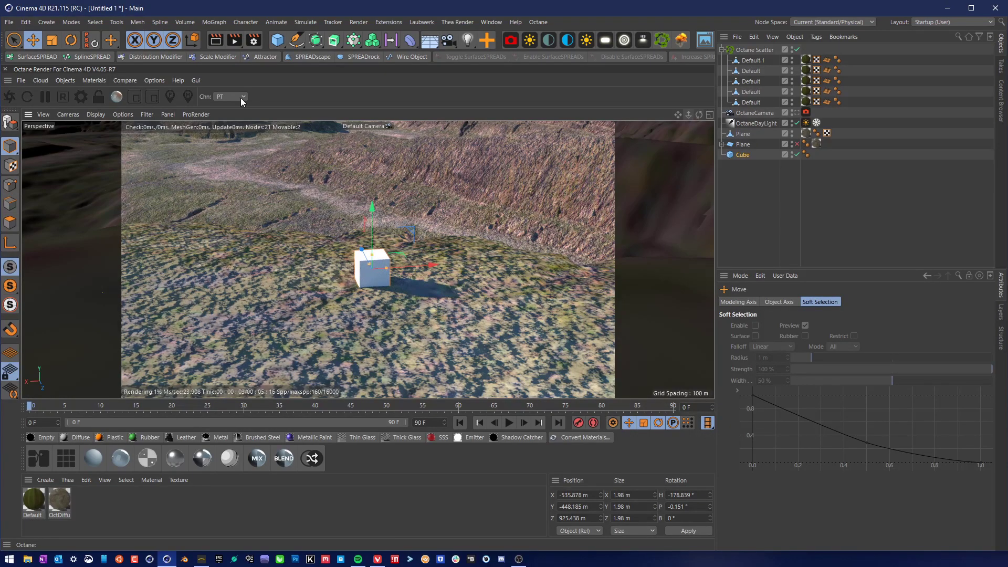
Look through OctaneCamera to dolly it in close to the cube, and disable the cube.
click(374, 126)
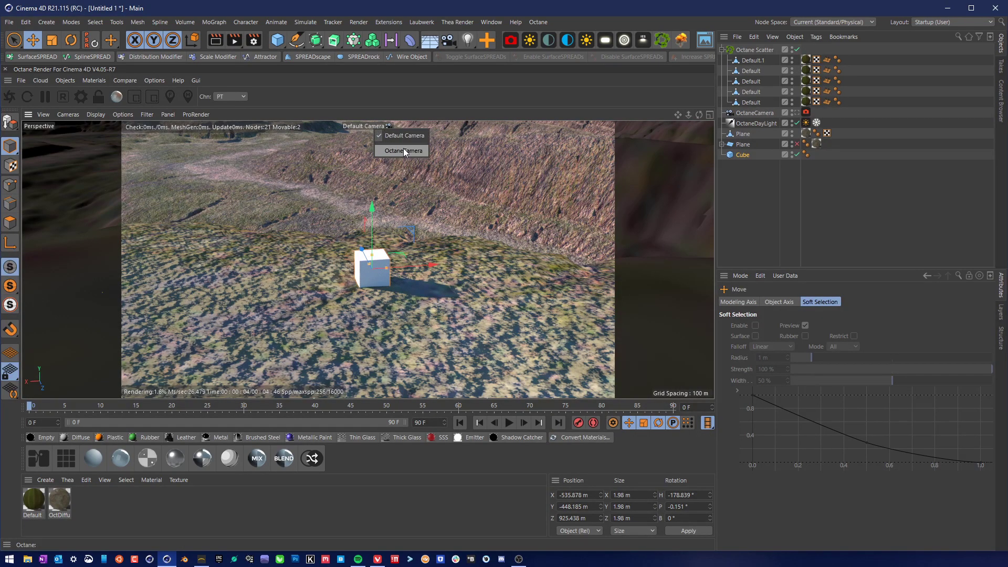
click(403, 151)
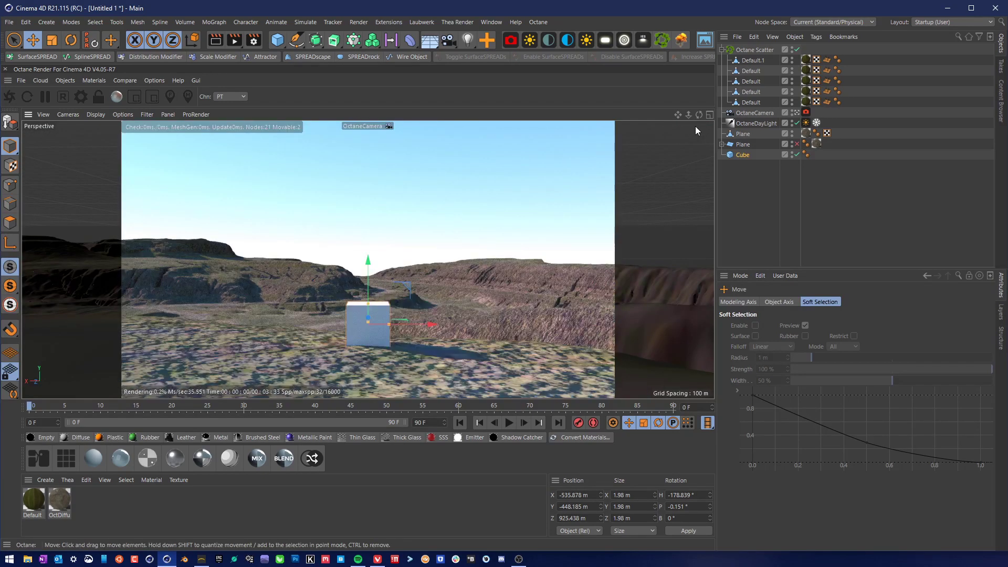
drag(689, 115, 678, 16)
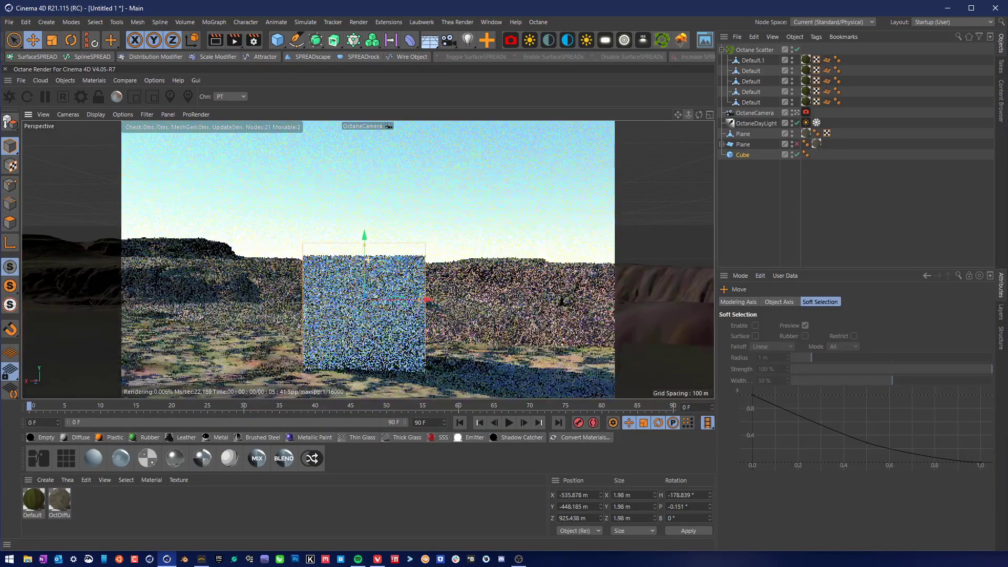
mouse_move(688, 117)
mouse_down()
mouse_move(714, 116)
mouse_move(678, 115)
mouse_move(688, 143)
mouse_move(675, 116)
mouse_up()
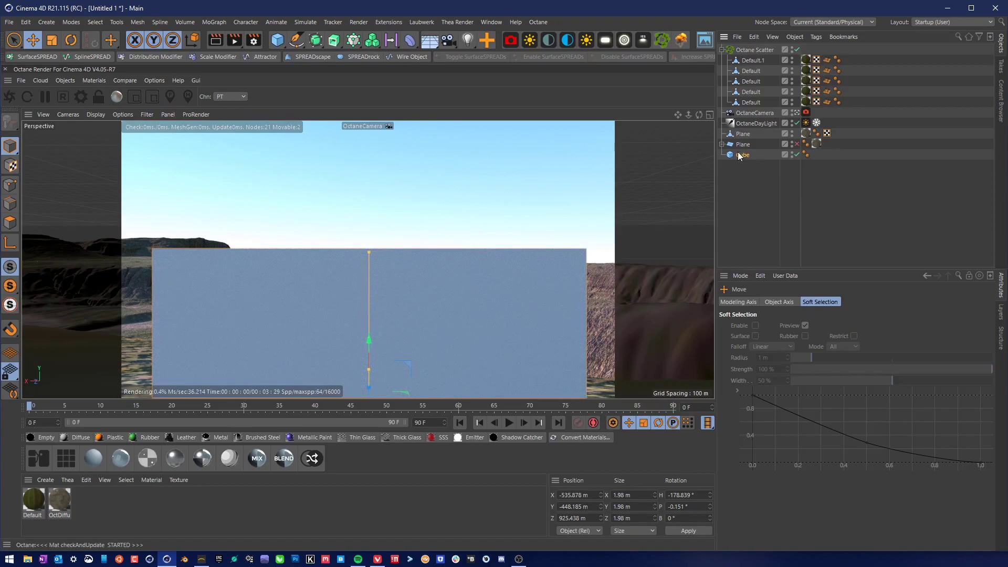
click(796, 154)
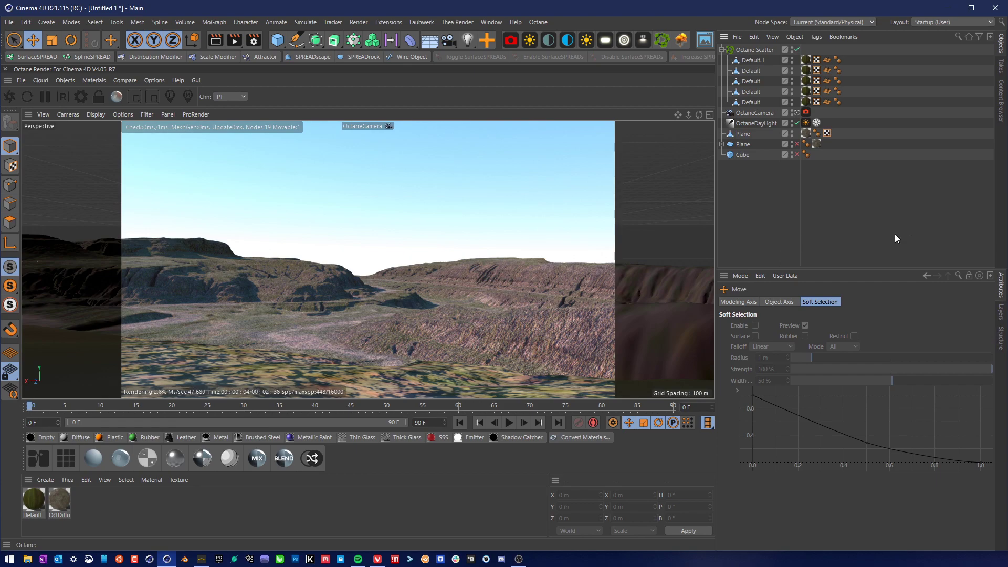
Set the Octane Scatter's distribution count to 1200000 and turn off the Octane render overlay in the viewport.
click(760, 49)
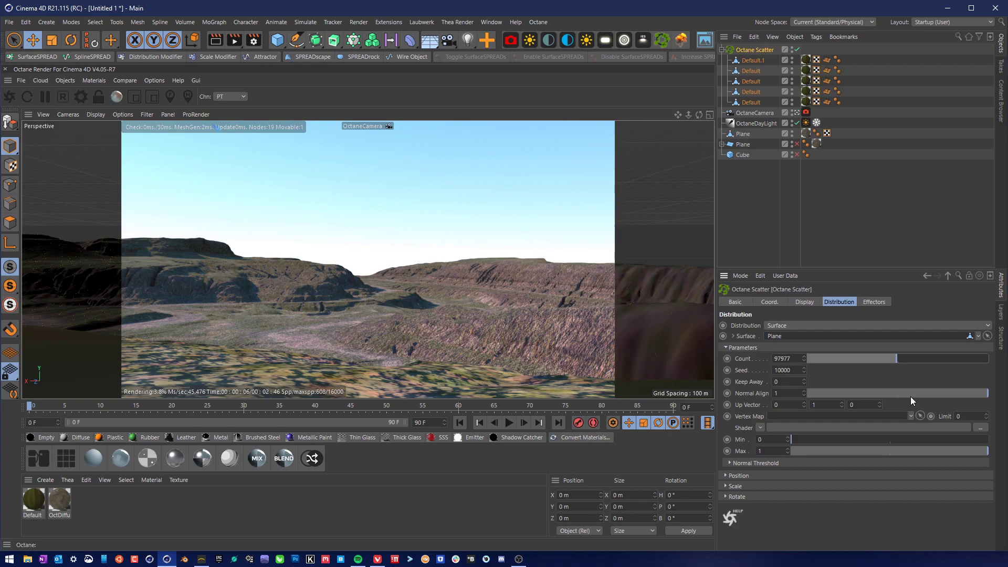
click(982, 357)
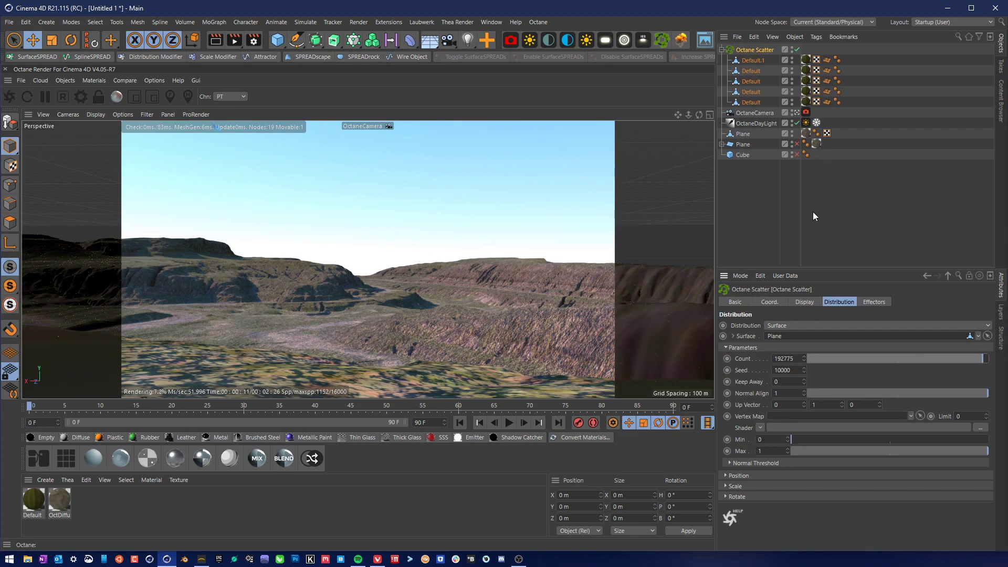
click(986, 358)
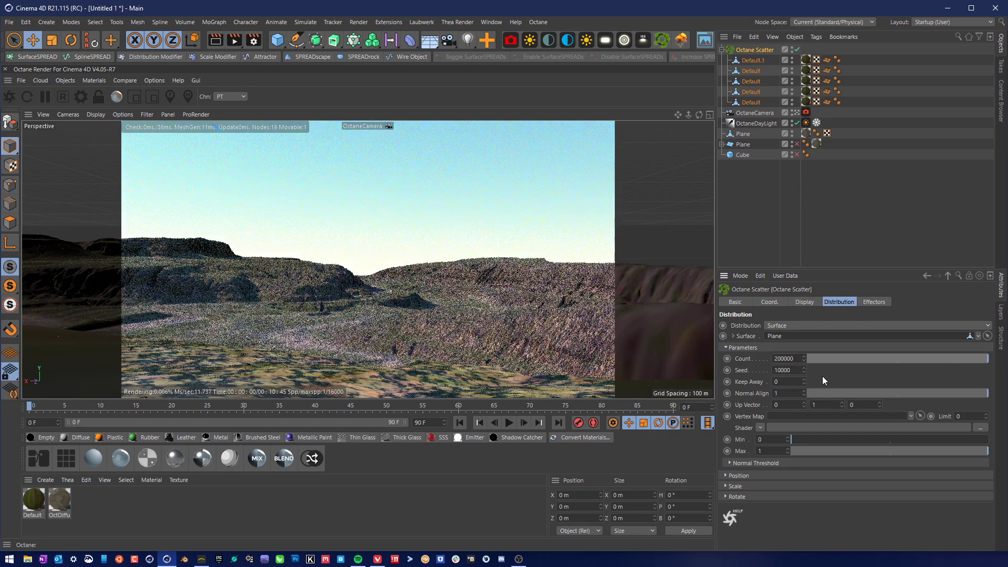
click(775, 358)
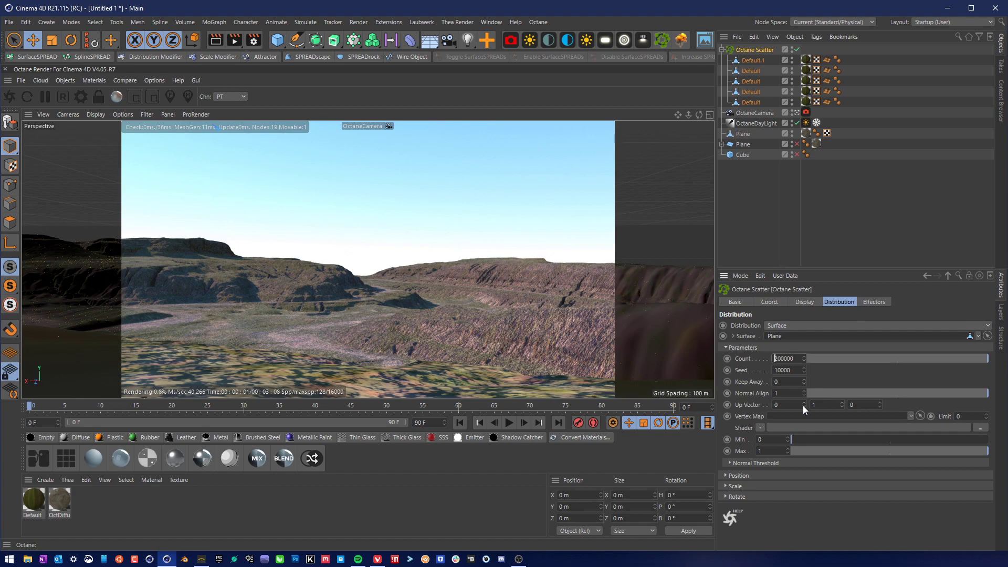
text(1)
key(Return)
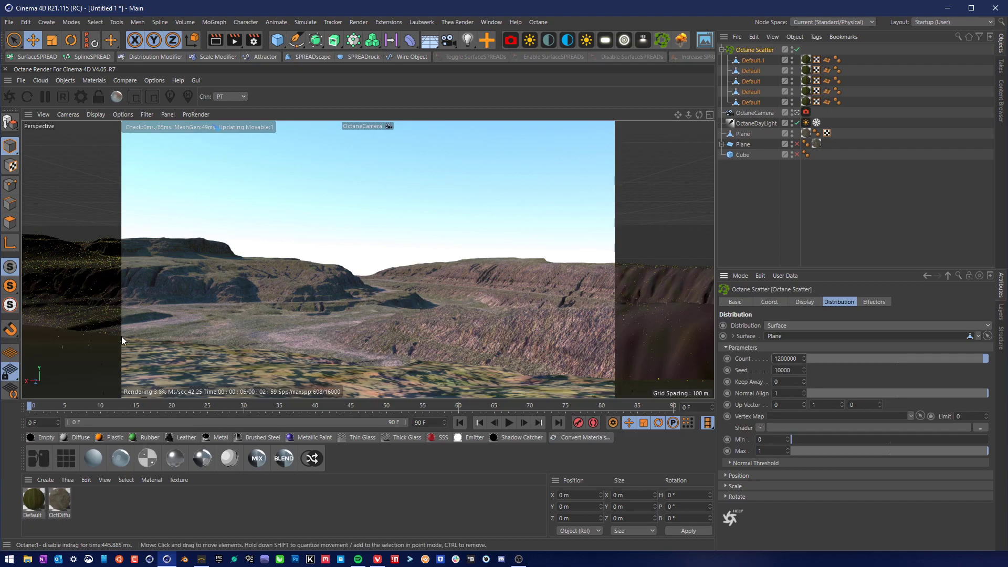
click(157, 80)
click(181, 235)
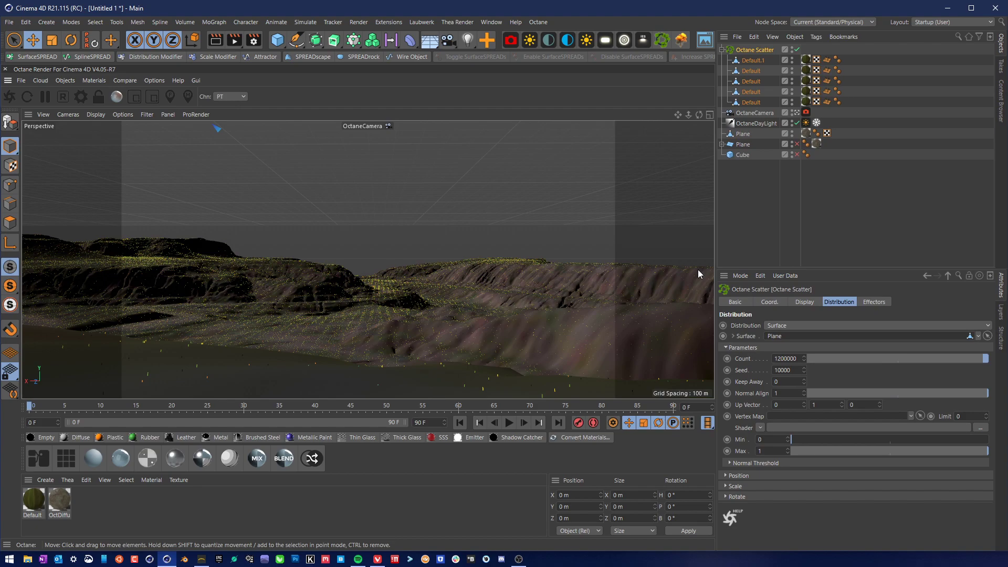
Create an Octane diffuse material and color it pink with R 1, G 0.149091 and B 0.9.
double_click(33, 502)
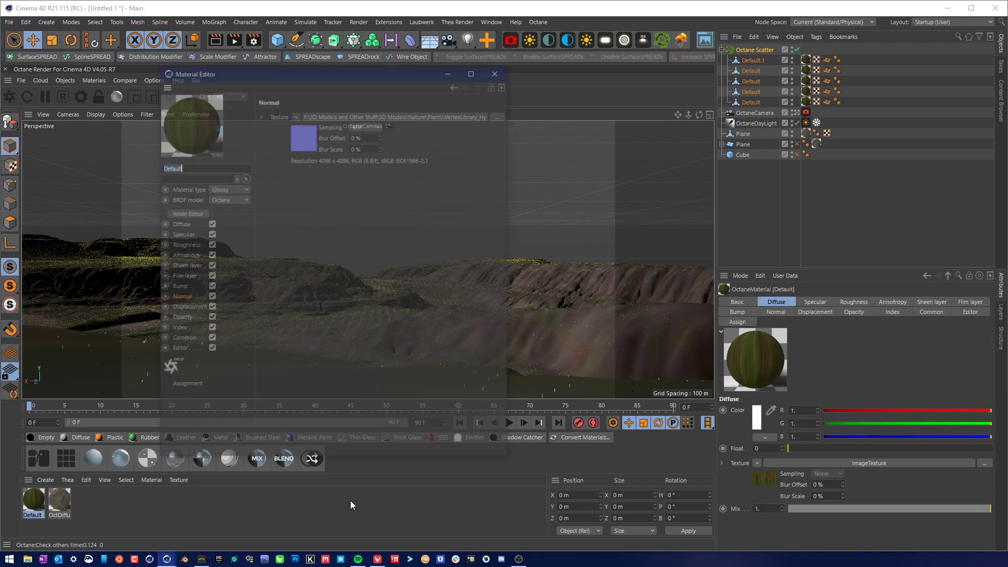
click(499, 70)
click(90, 459)
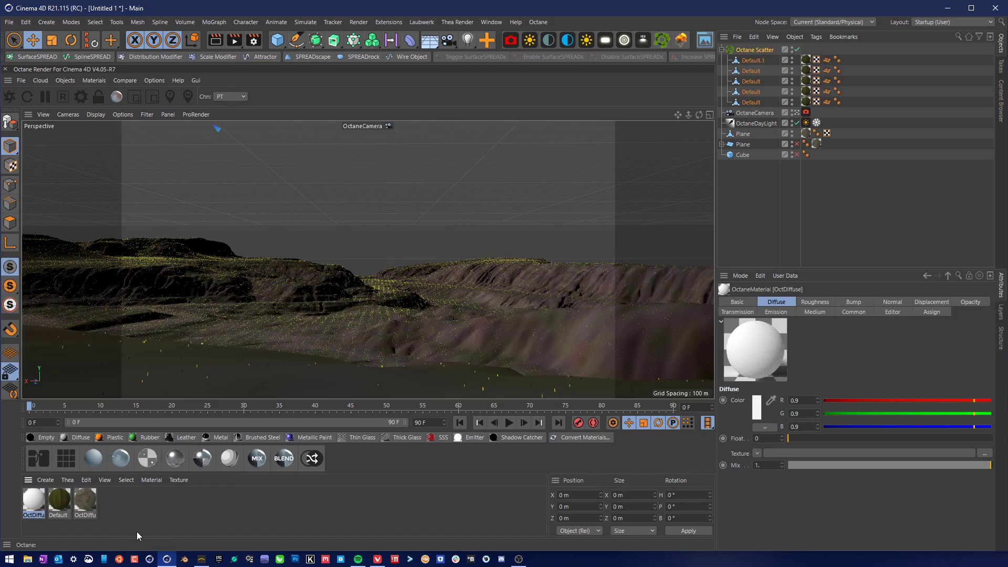
double_click(27, 503)
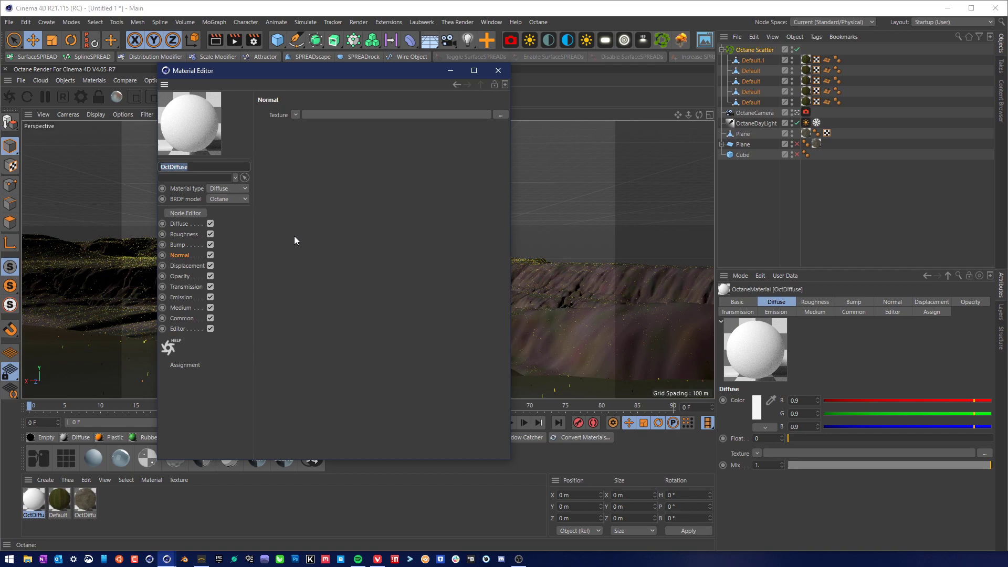
click(179, 224)
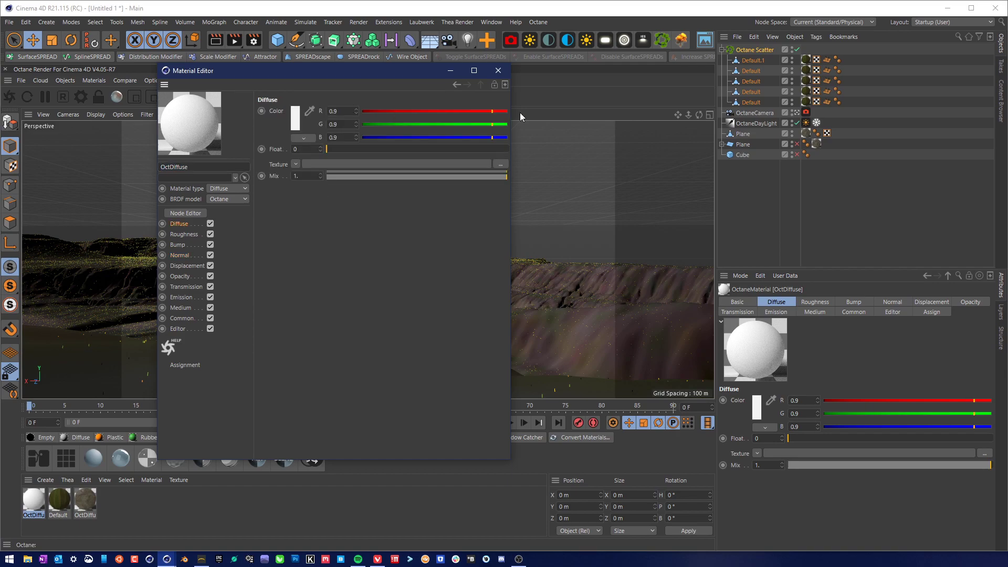
drag(500, 111, 405, 139)
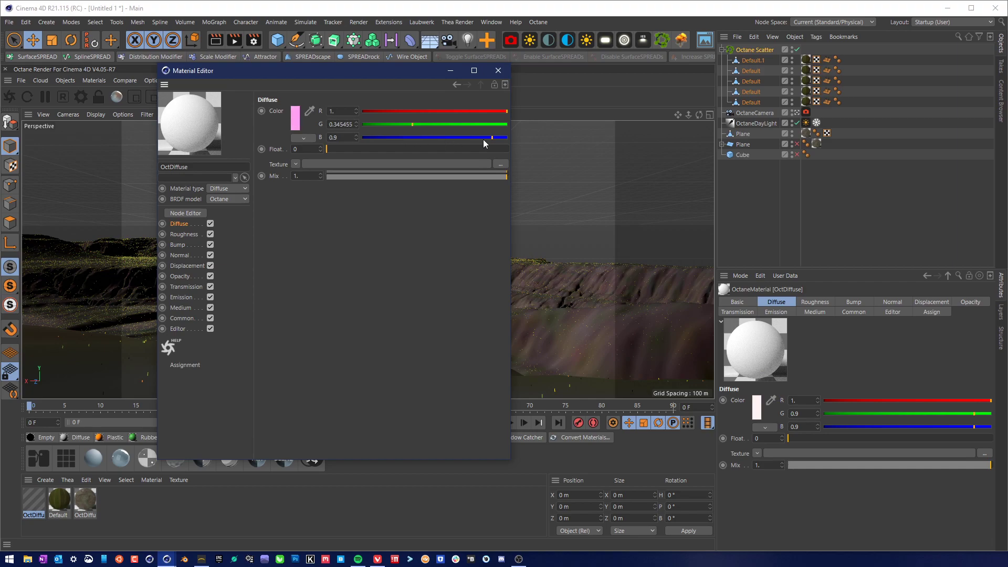
drag(418, 128, 383, 128)
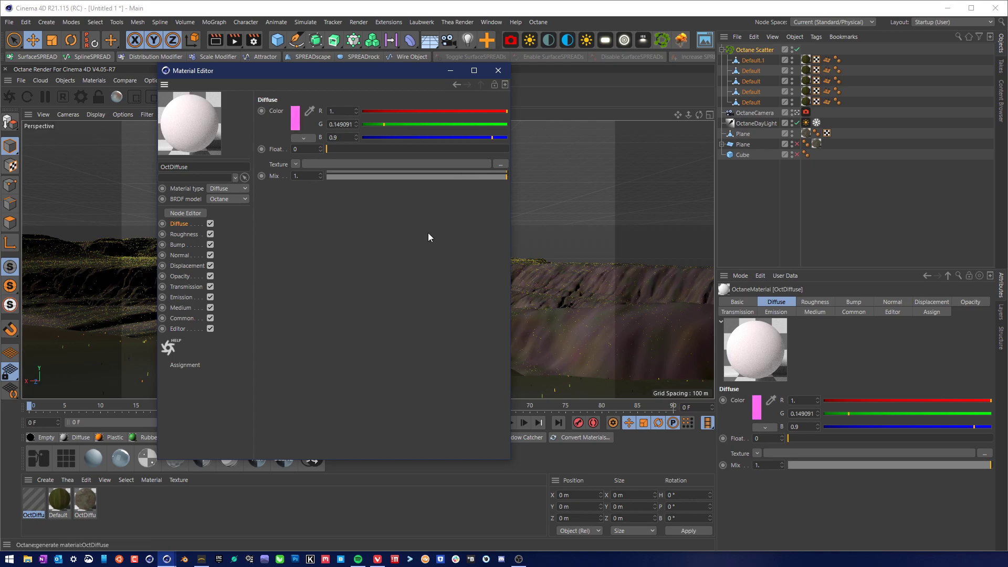
click(498, 70)
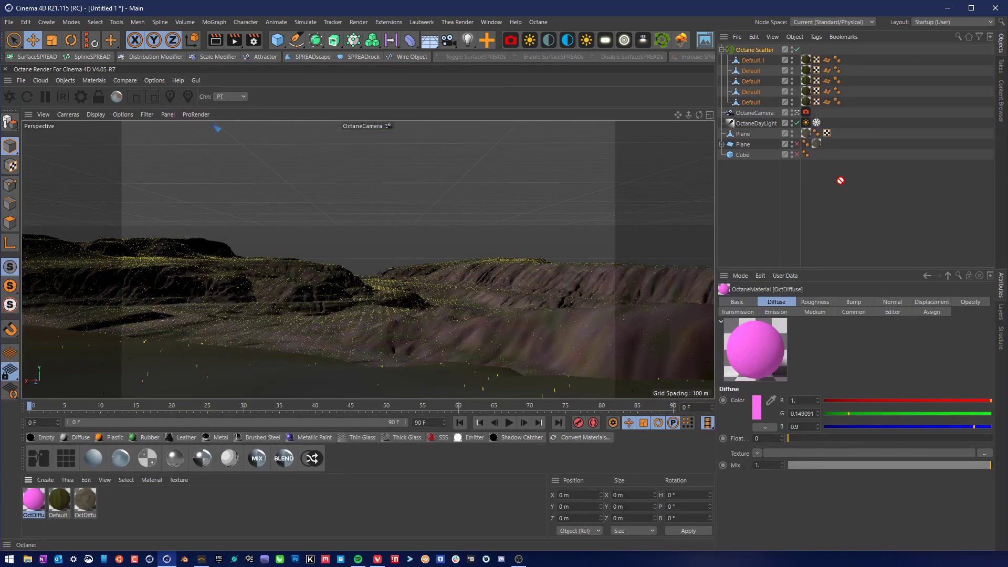
Assign the pink OctDiffuse material to all five plants under Octane Scatter, placing Default.1's original material tag after the pink one.
drag(839, 180, 805, 102)
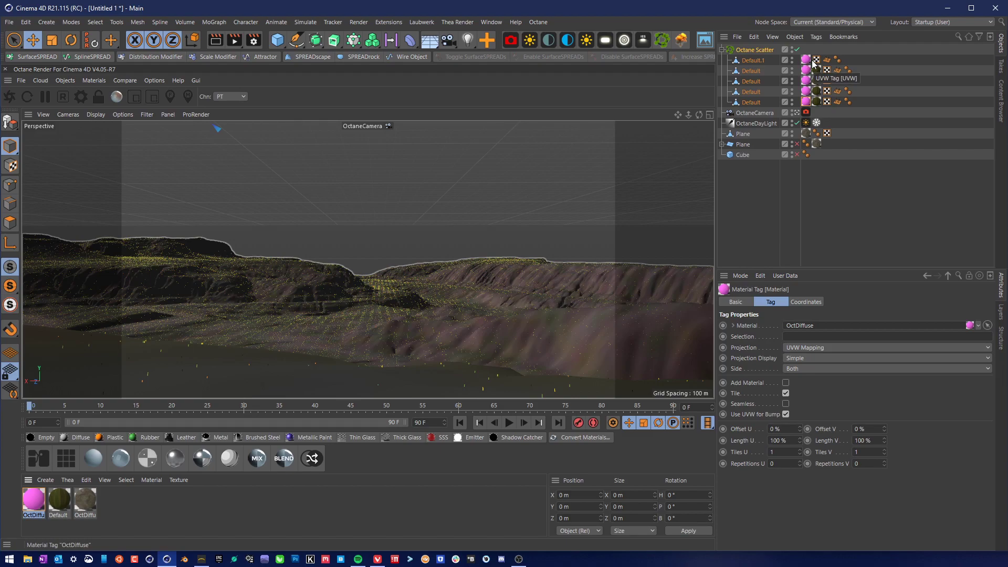
drag(36, 505, 811, 58)
key(ctrl+z)
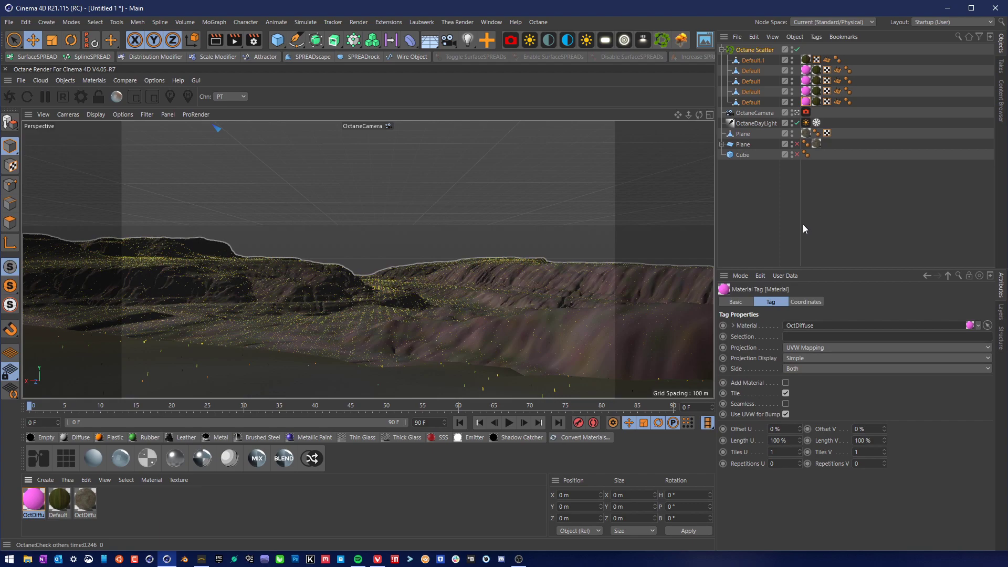
drag(25, 506, 857, 60)
drag(29, 502, 847, 60)
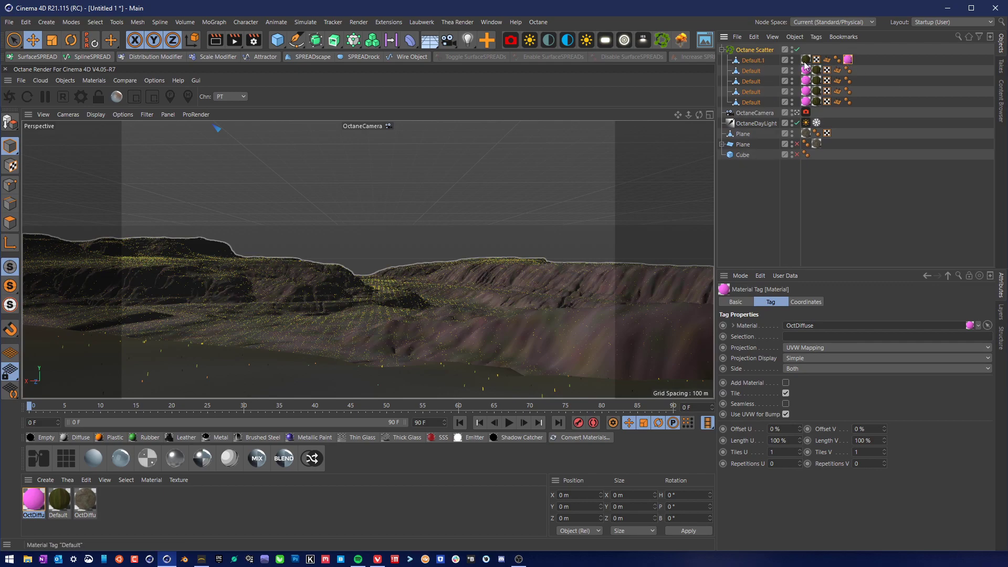
drag(806, 64, 864, 59)
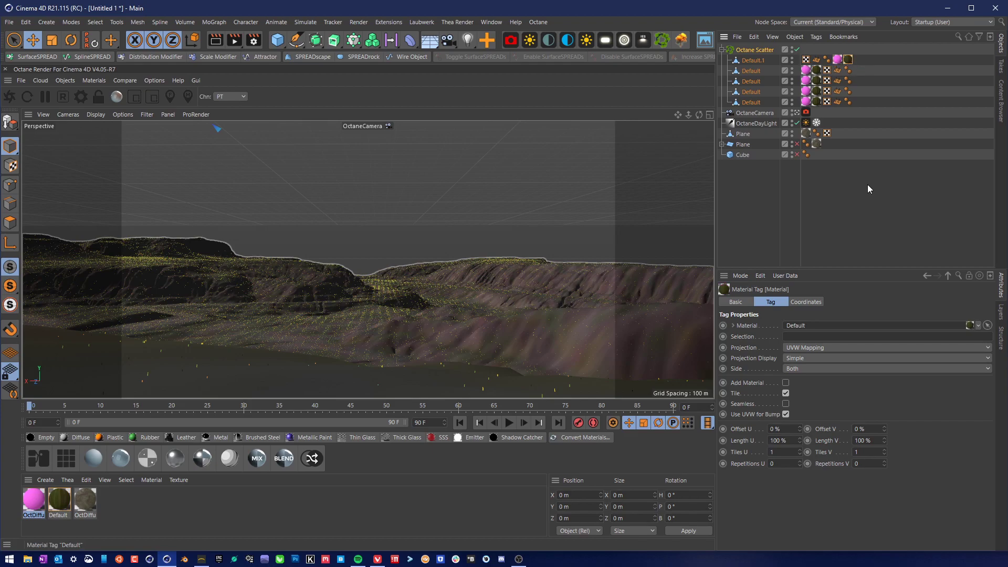
click(852, 237)
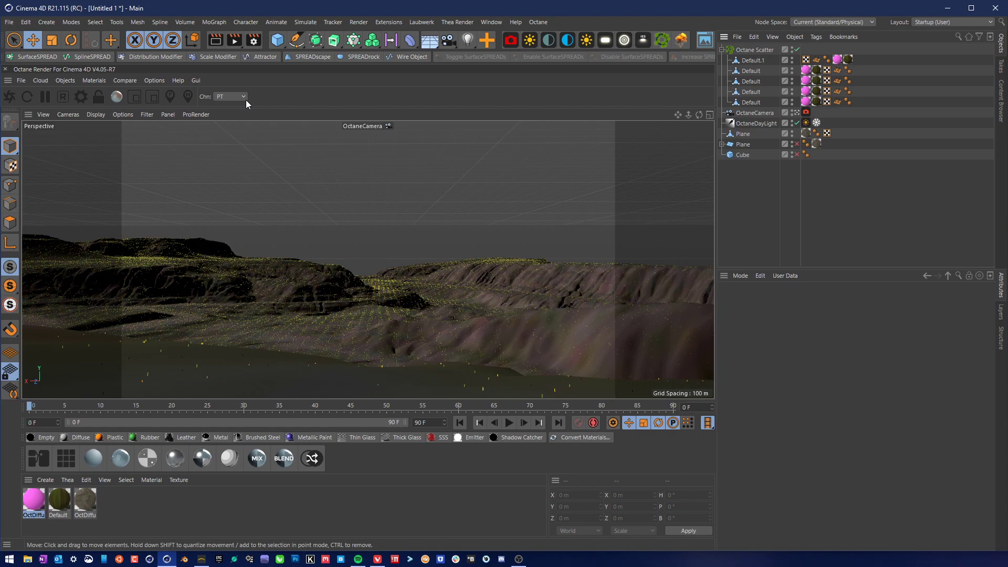
Reduce the Octane Scatter's distribution count to 189306.
click(754, 50)
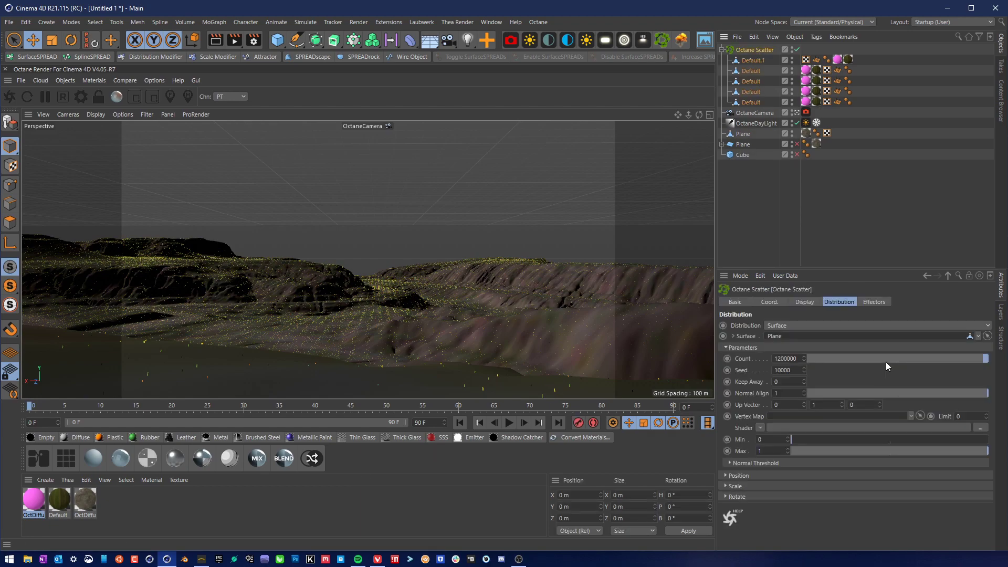
click(978, 358)
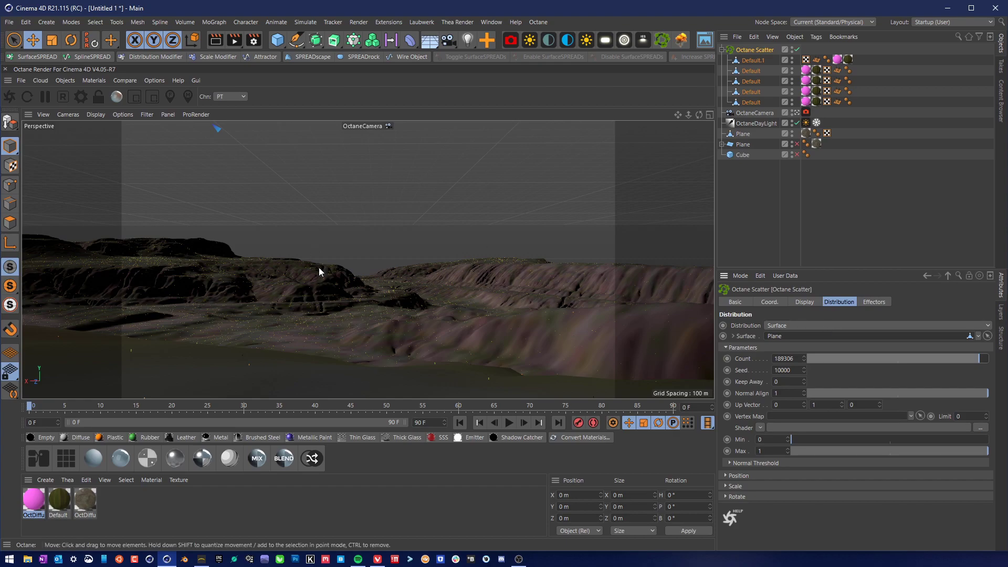
click(753, 222)
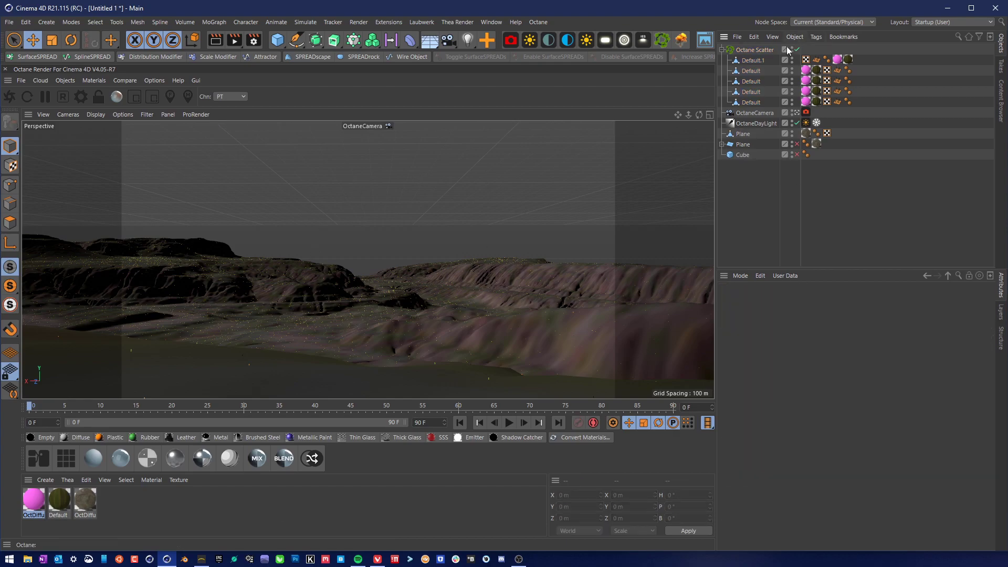
Add a MoGraph Random effector to the scene and assign it to the Octane Scatter's effectors.
click(769, 50)
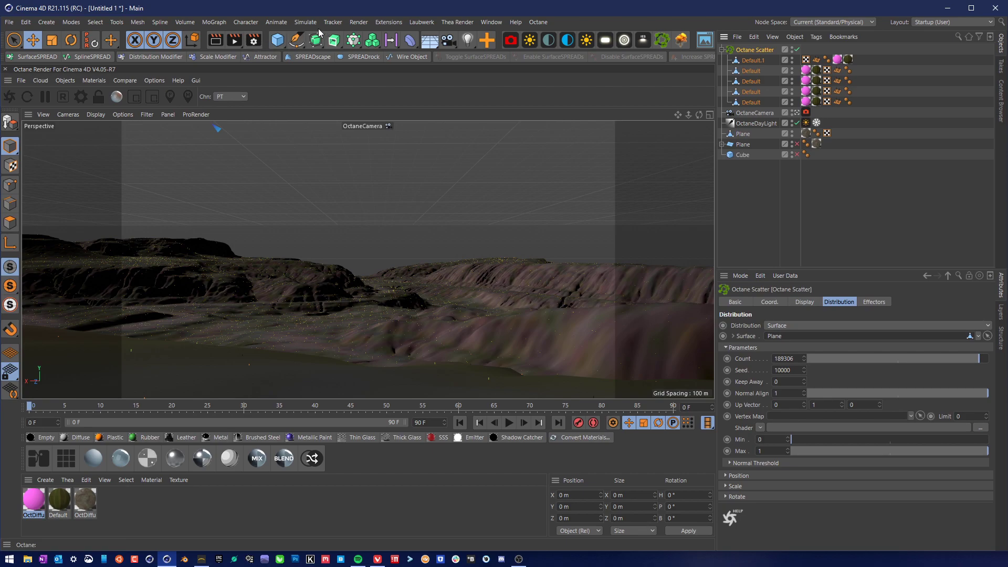
click(216, 22)
mouse_move(241, 42)
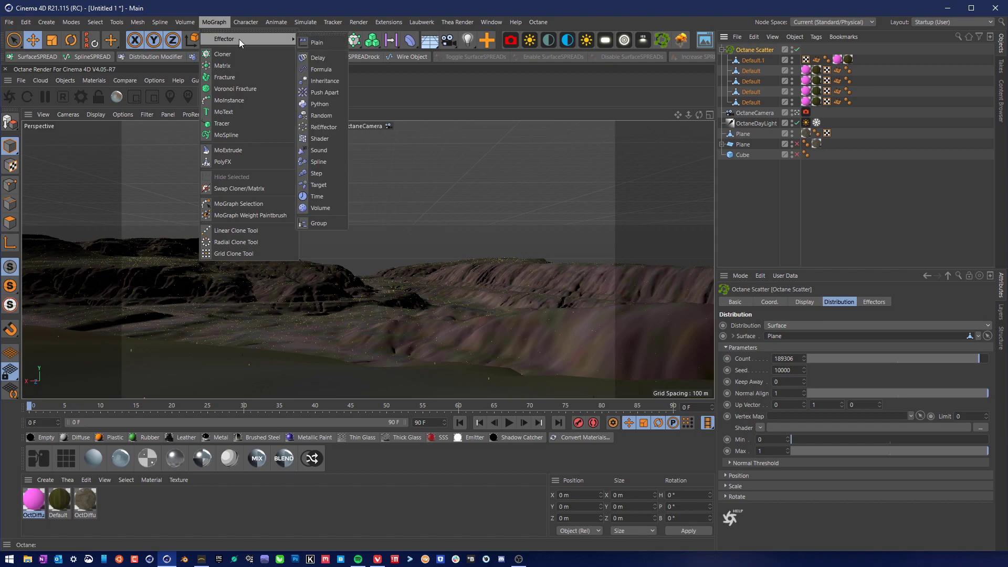
click(329, 114)
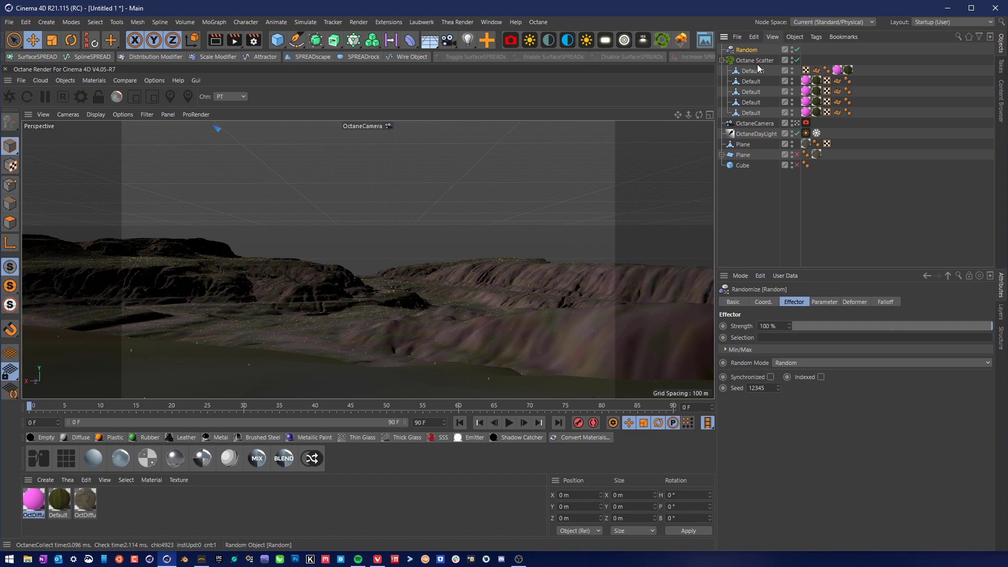
click(760, 60)
click(874, 302)
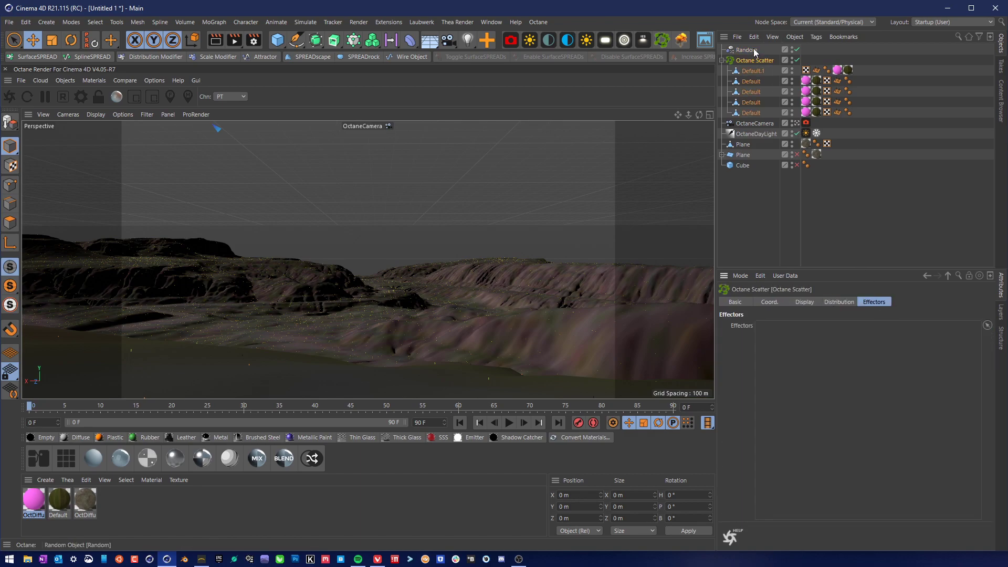
drag(746, 49, 840, 355)
click(767, 333)
Configure the Random effector with Position off and Scale, Uniform Scale and Rotation on.
click(750, 49)
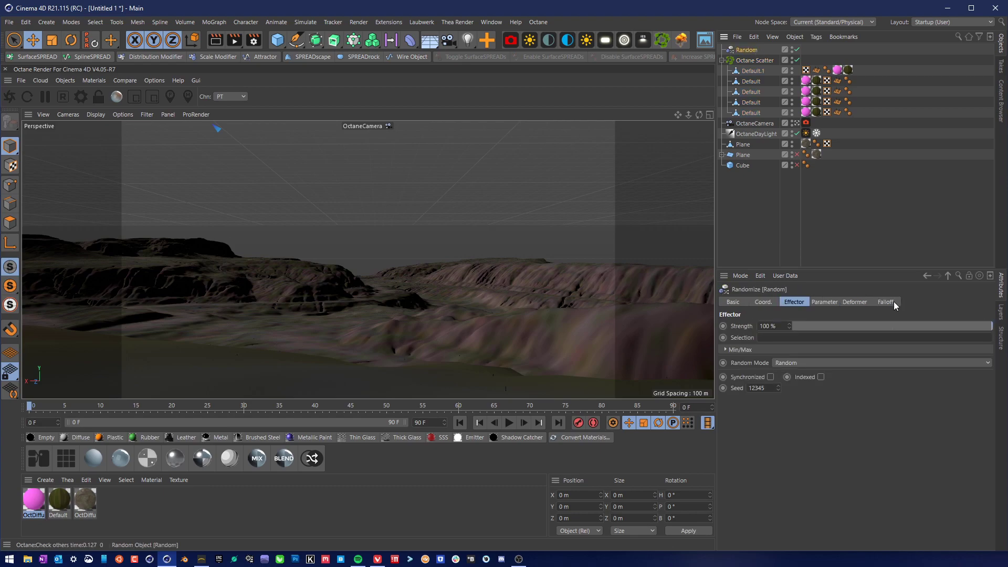
click(831, 303)
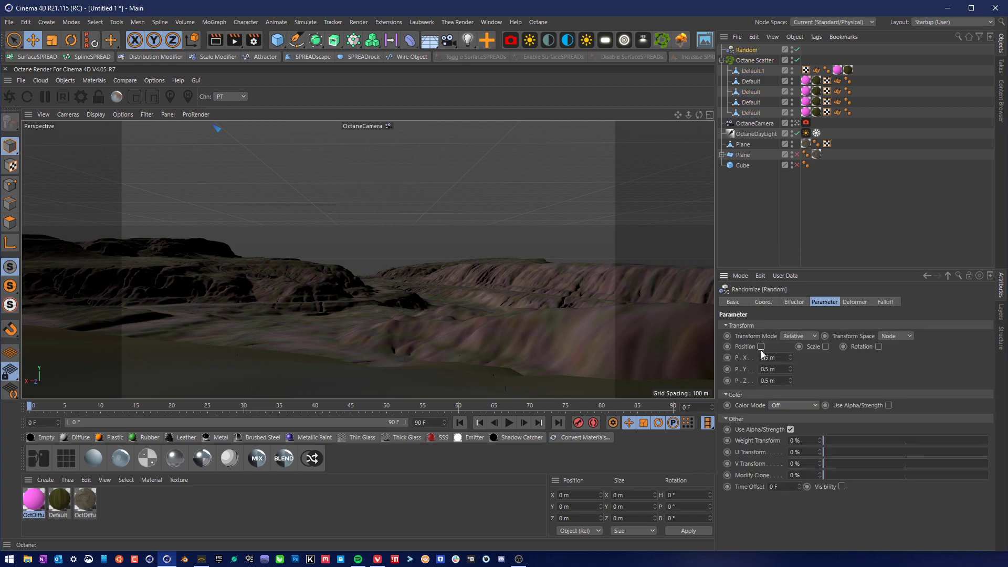
click(761, 347)
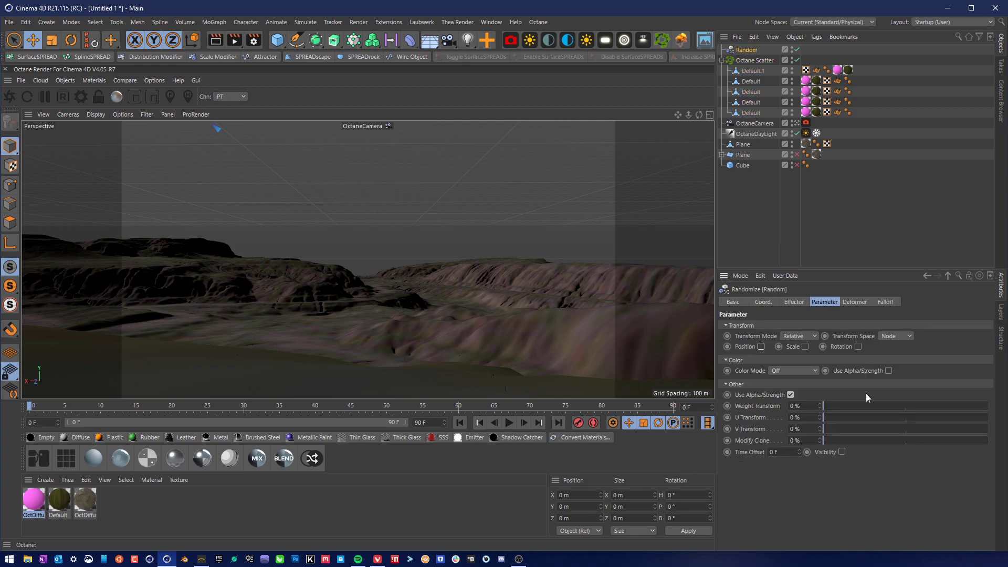
click(805, 347)
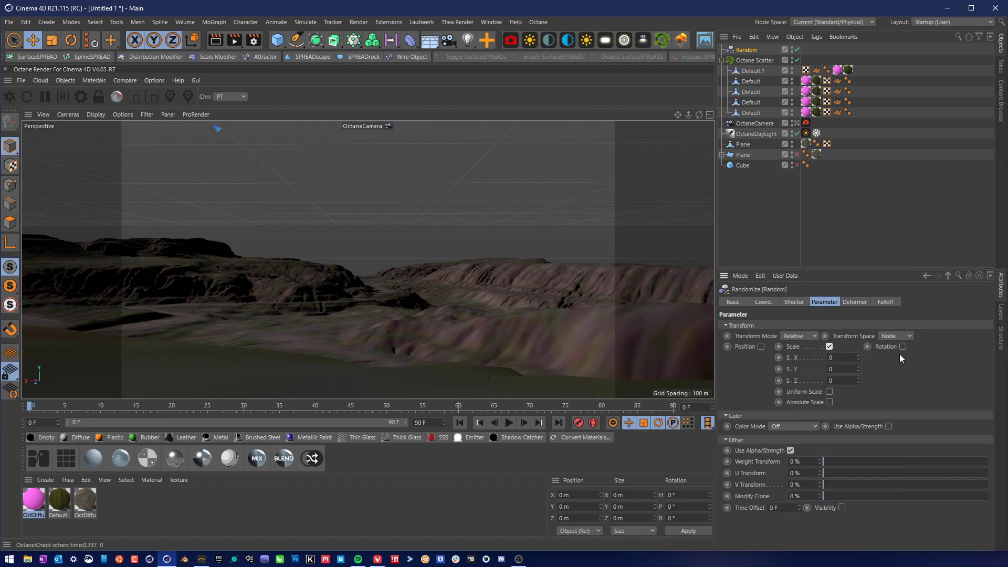
click(903, 347)
click(828, 392)
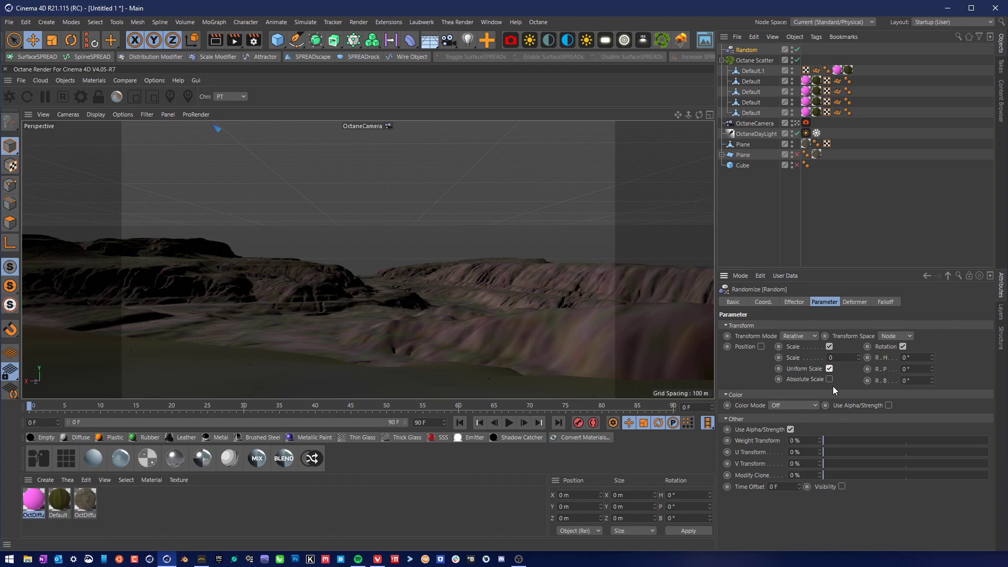
Set the Random effector's uniform scale to 0.5 and its heading rotation (R.H) to 550°.
click(840, 357)
text(.5)
key(Tab)
text(550)
key(Return)
Turn on Octane rendering in the viewport for the scattered terrain.
click(760, 61)
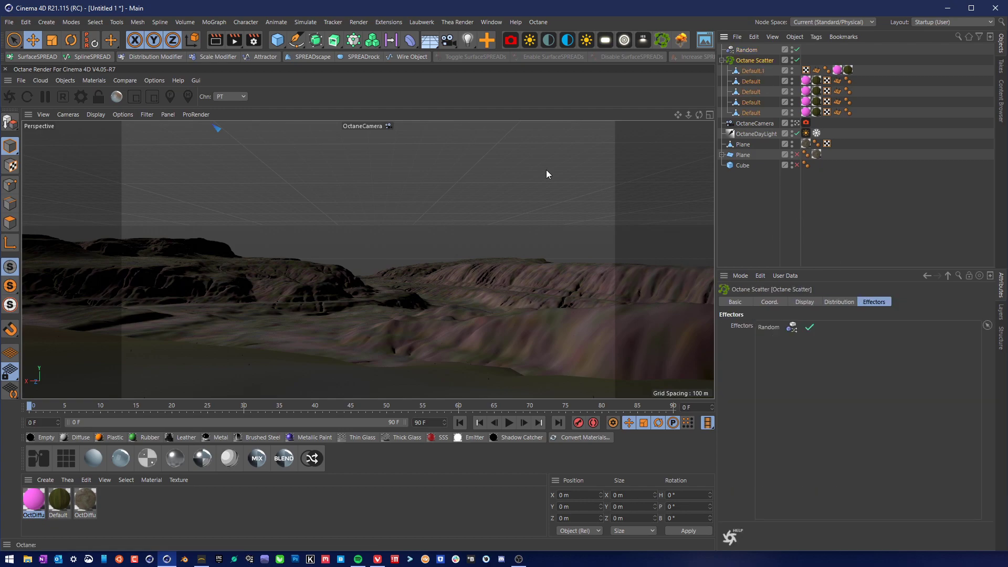
click(158, 81)
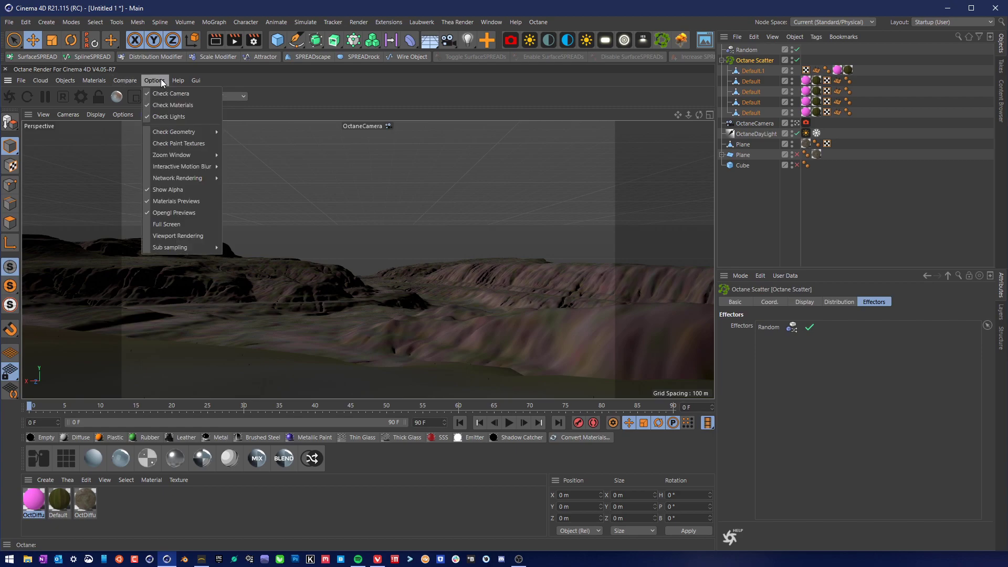
click(168, 236)
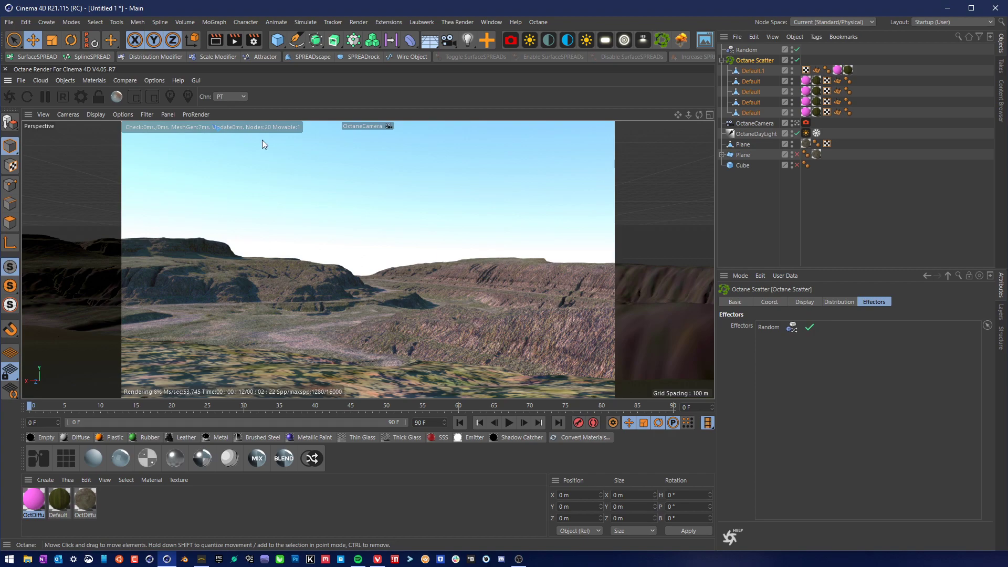
Set the Random effector's uniform scale to 2 and reorder the effector below the Cube in the object hierarchy.
click(746, 49)
drag(840, 357, 771, 360)
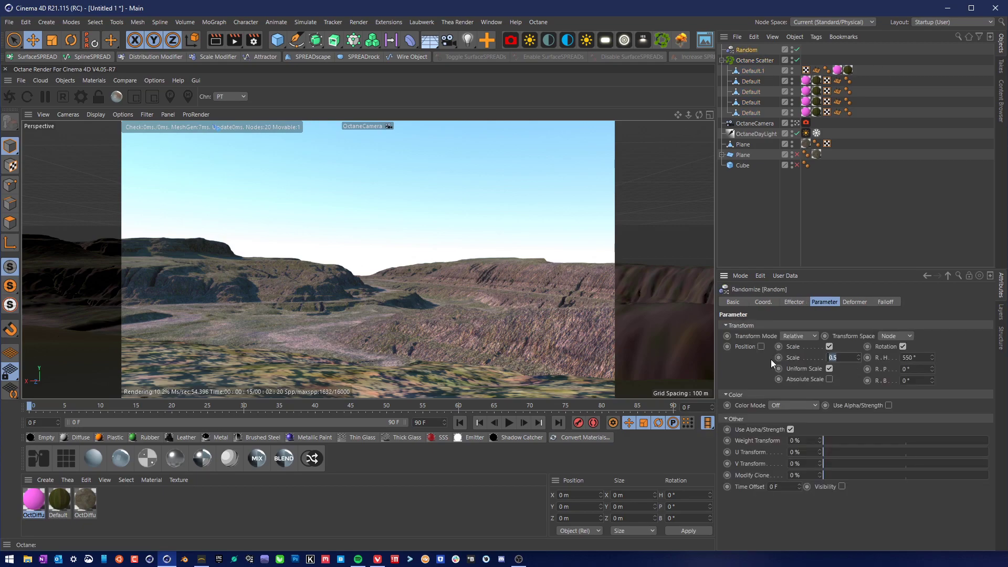
text(2)
key(Return)
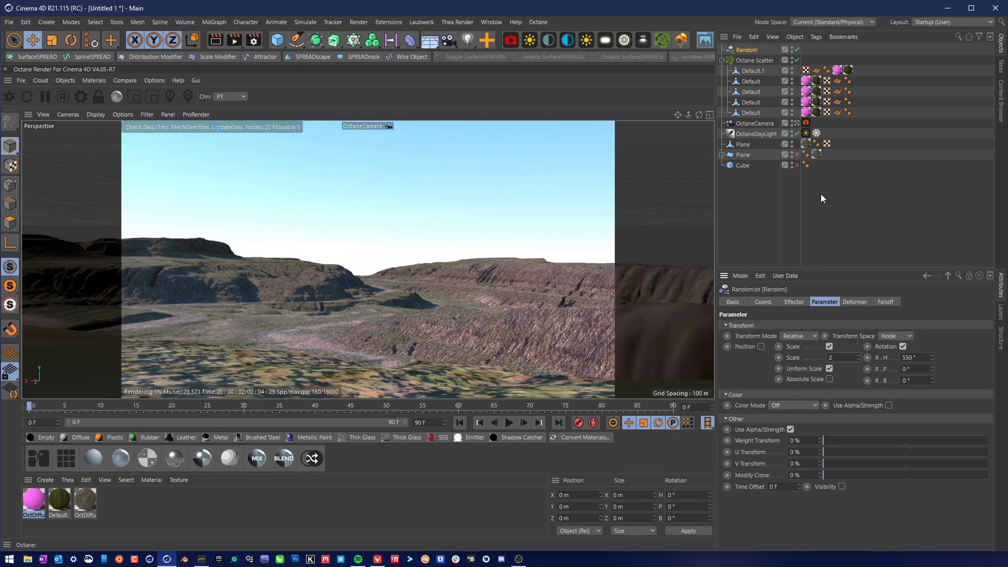
click(757, 59)
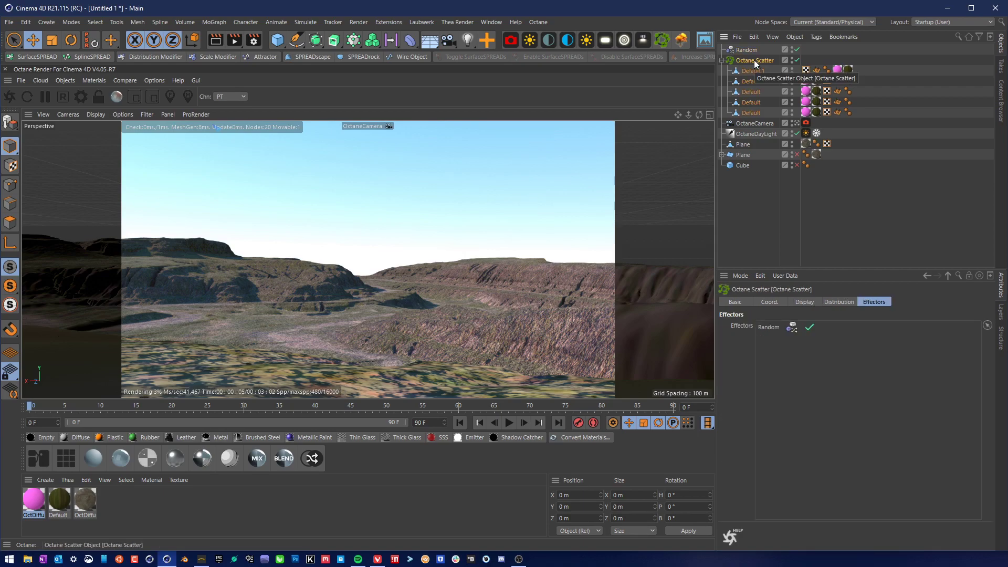
drag(746, 50, 749, 173)
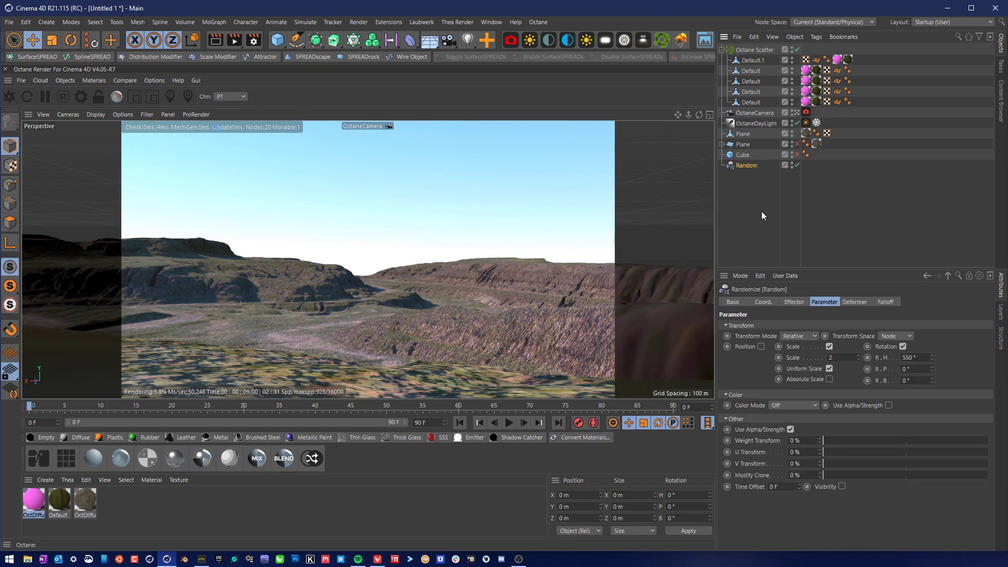
Take all five plants out of the Octane Scatter and scale them up together.
click(752, 61)
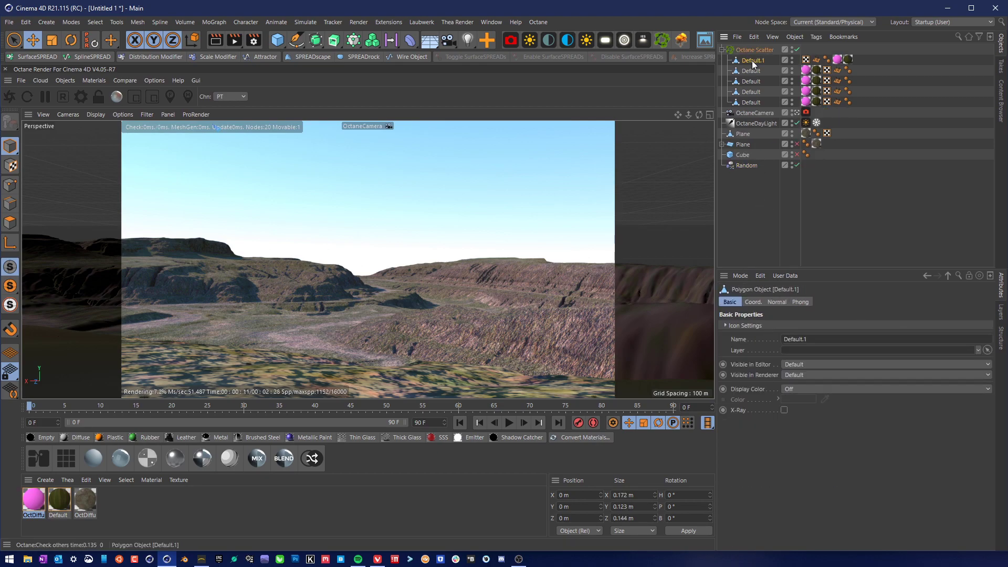
shift+click(750, 102)
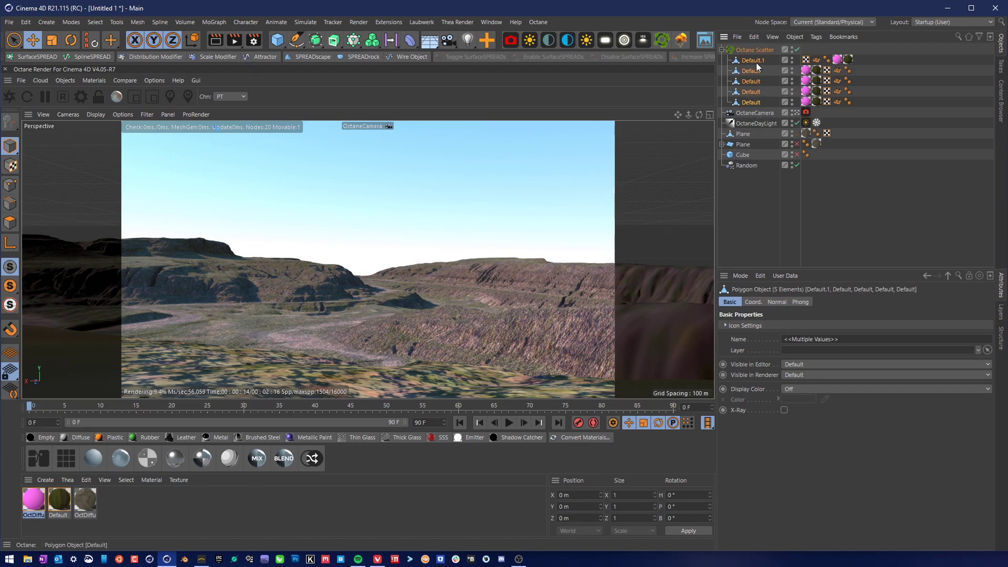
drag(757, 60, 755, 234)
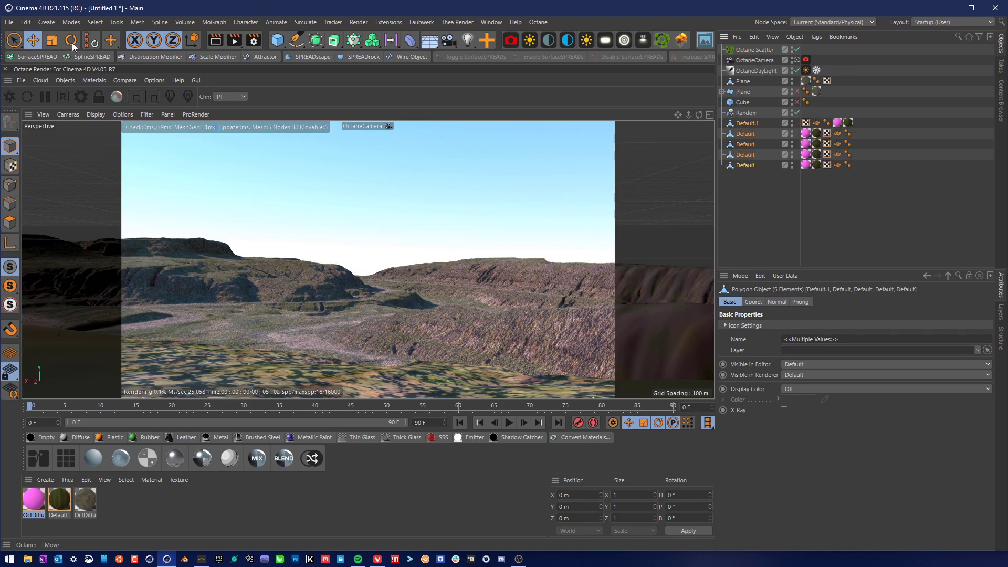
click(51, 40)
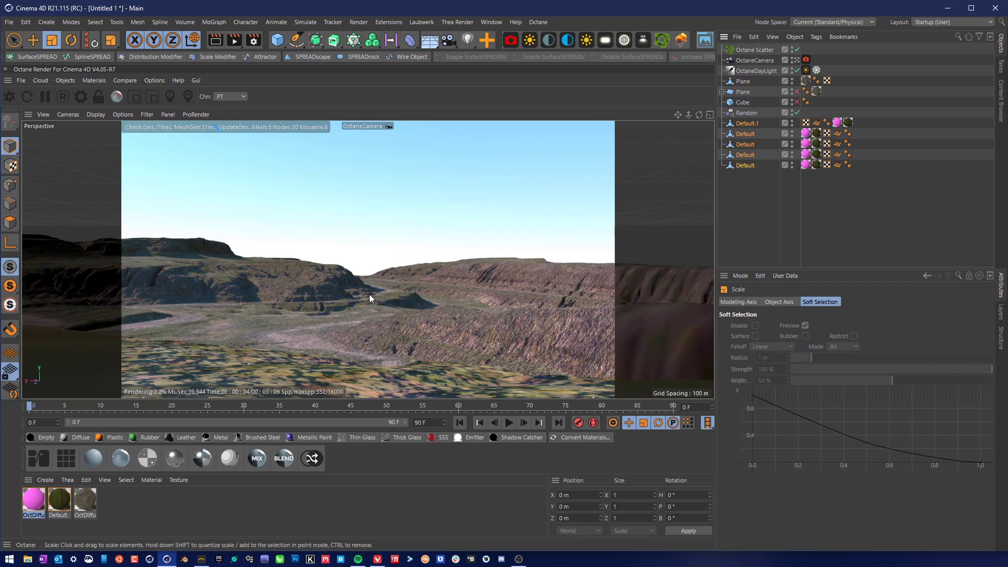
drag(371, 293, 21, 218)
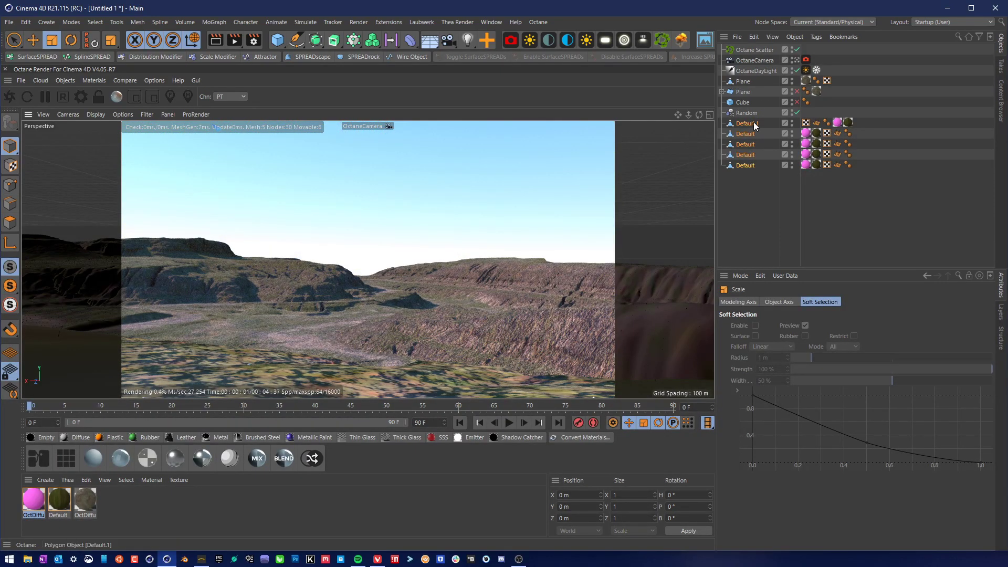
Make the five plants children of the Octane Scatter again and select the scatter object.
click(754, 143)
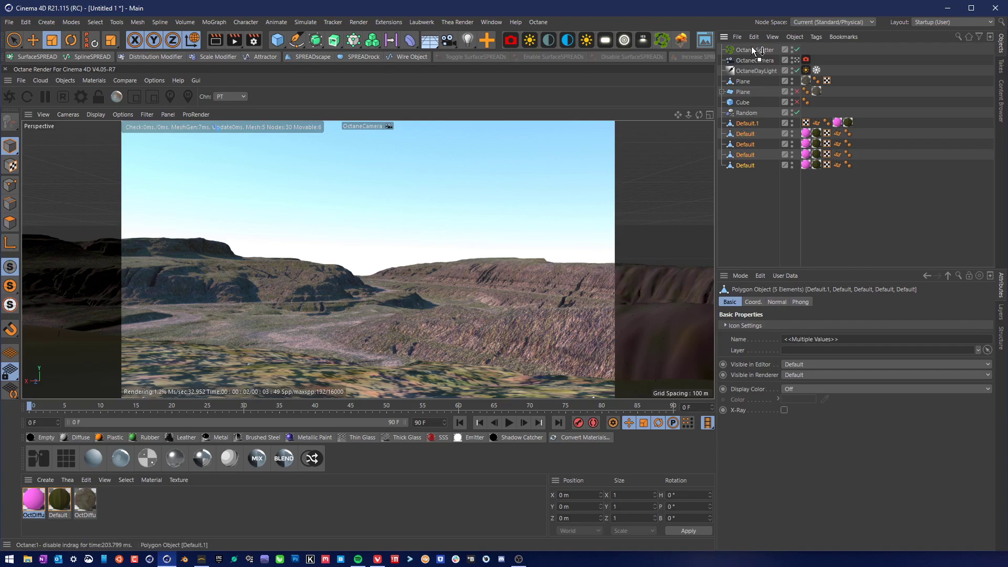
drag(745, 165, 754, 50)
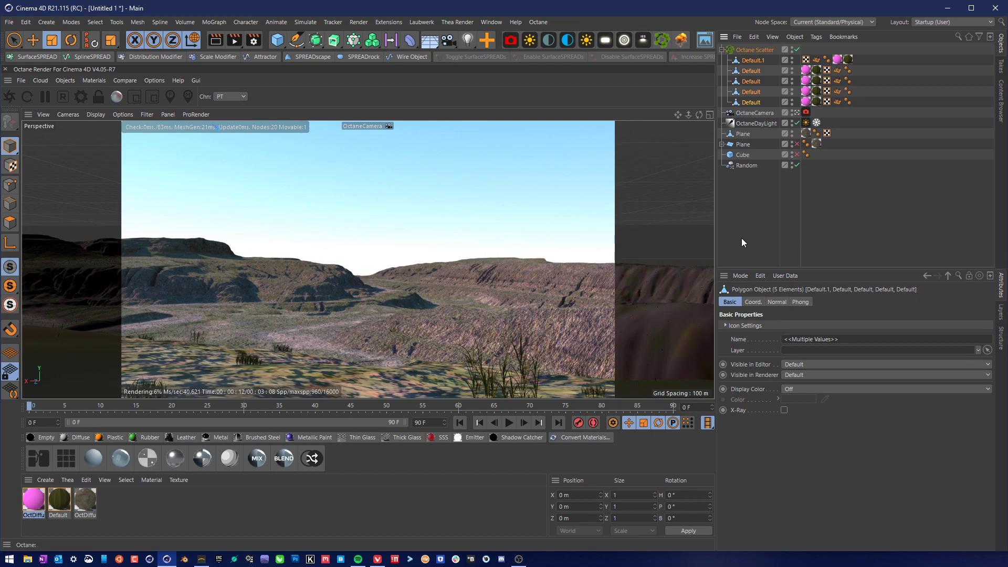
click(764, 50)
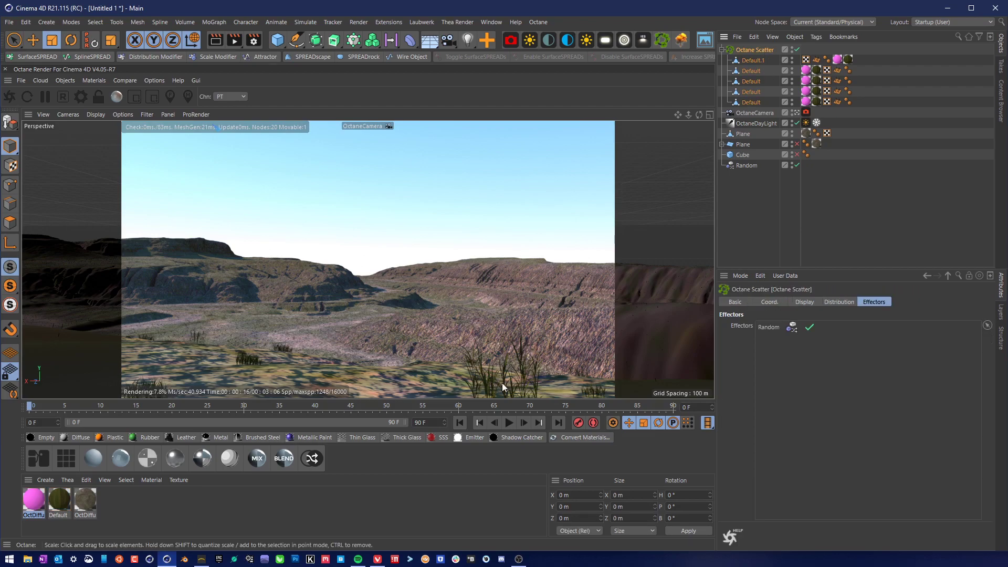
Delete the pink OctDiffuse material tags from the four plants named Default under Octane Scatter.
click(806, 72)
key(Delete)
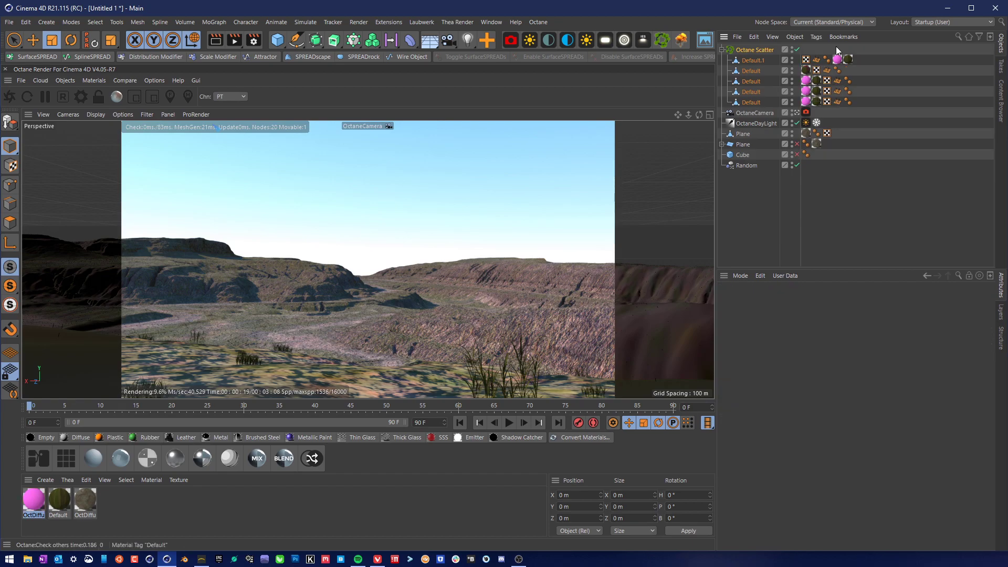
click(806, 82)
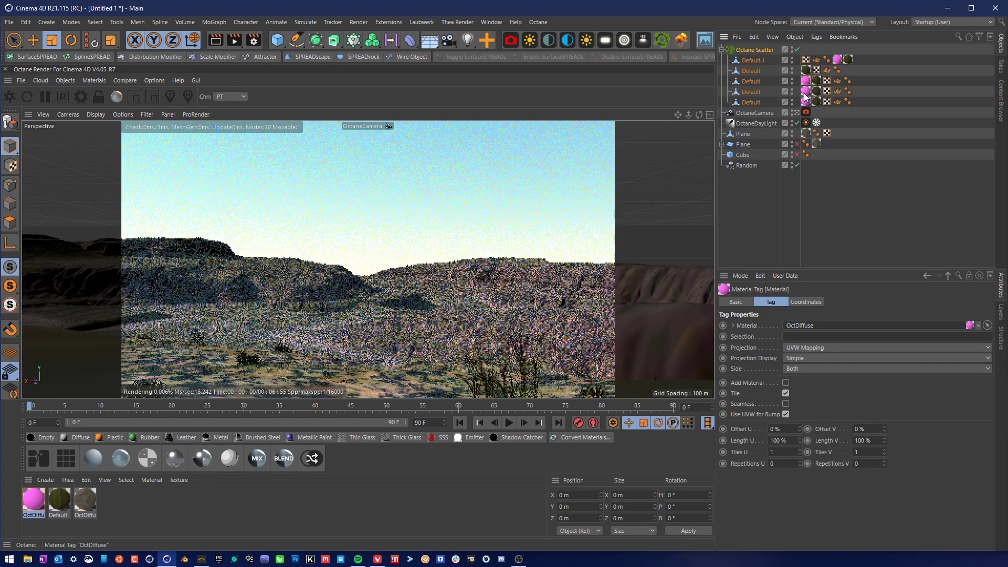
key(Delete)
click(806, 92)
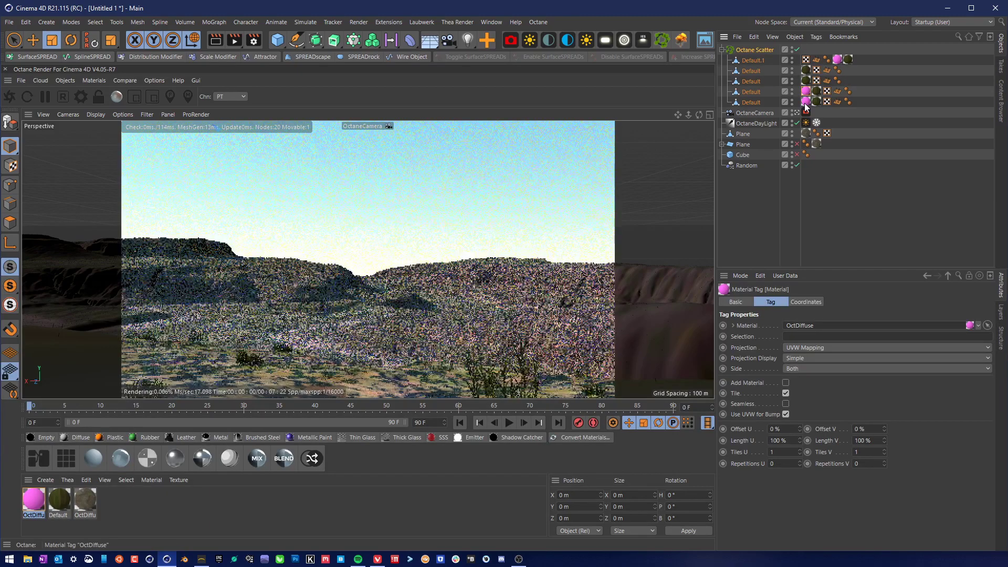
key(Delete)
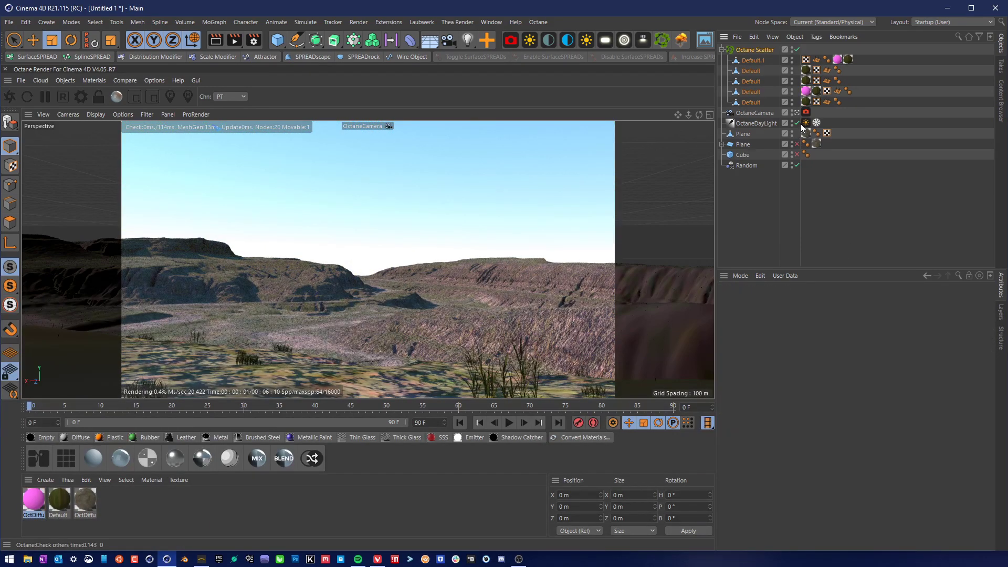
click(805, 91)
key(Delete)
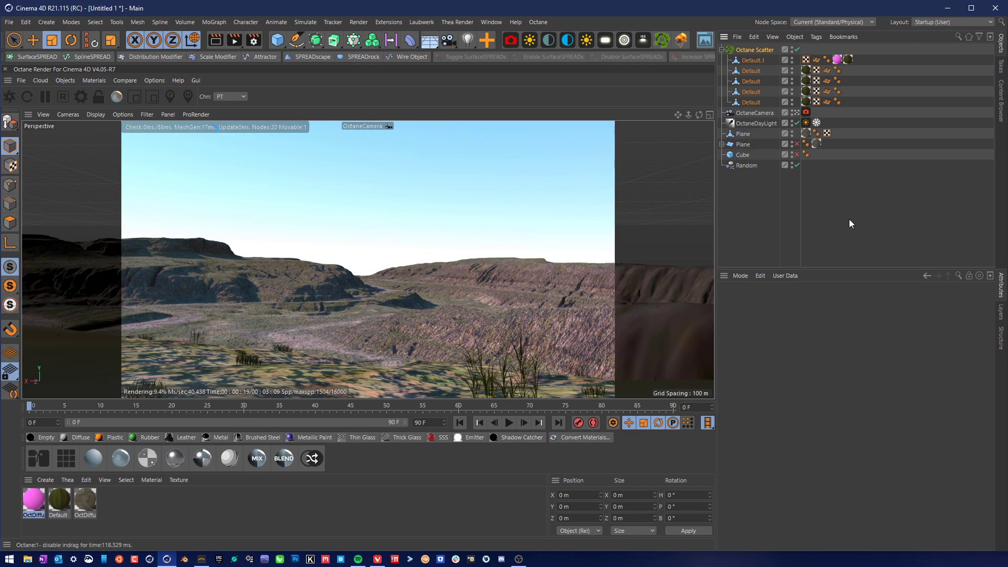
Delete the pink material tag from Default.1 and place its original material tag first among its tags.
click(837, 60)
key(Delete)
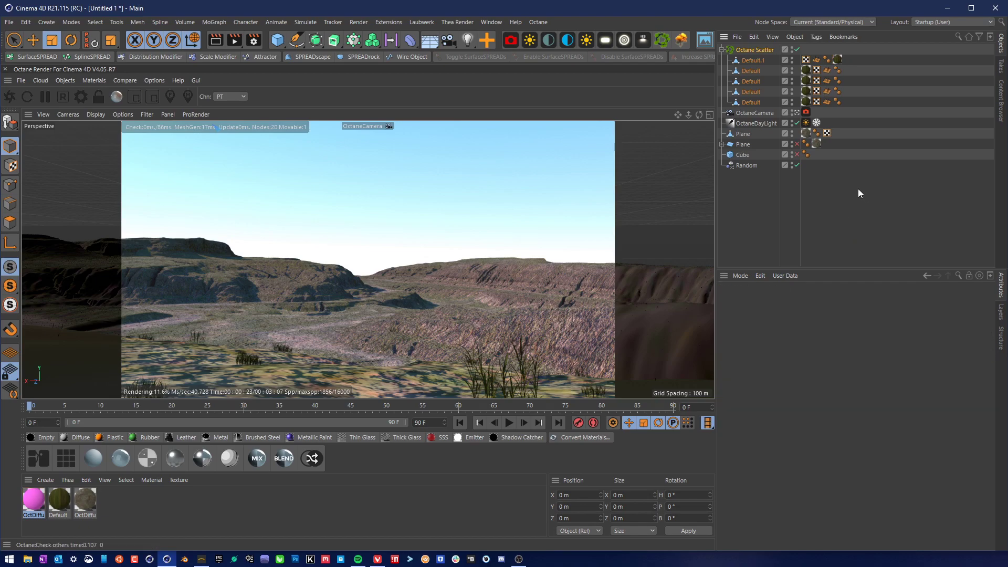
click(806, 59)
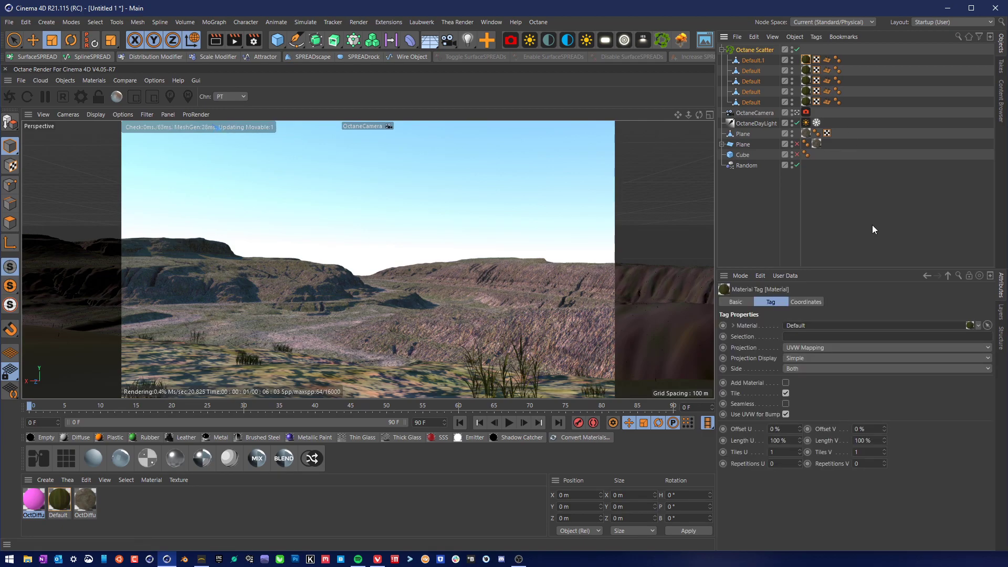
click(842, 220)
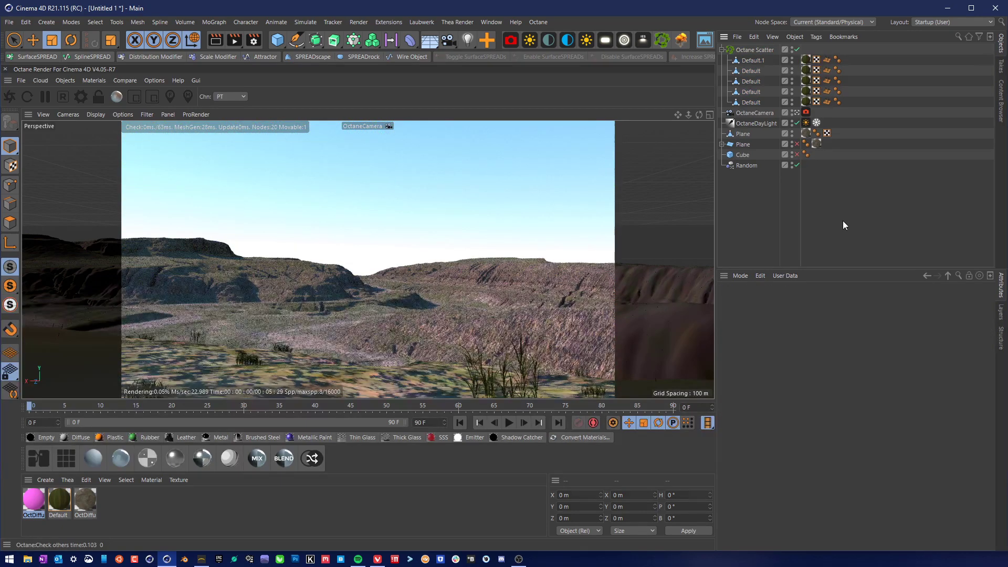
Set the Octane Scatter's distribution count to 1200000.
click(754, 49)
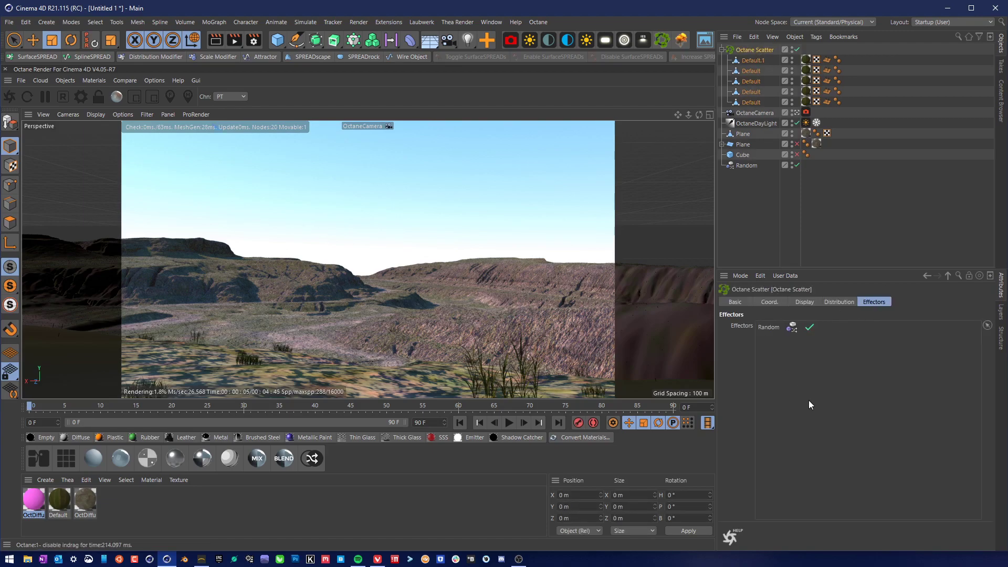
click(839, 302)
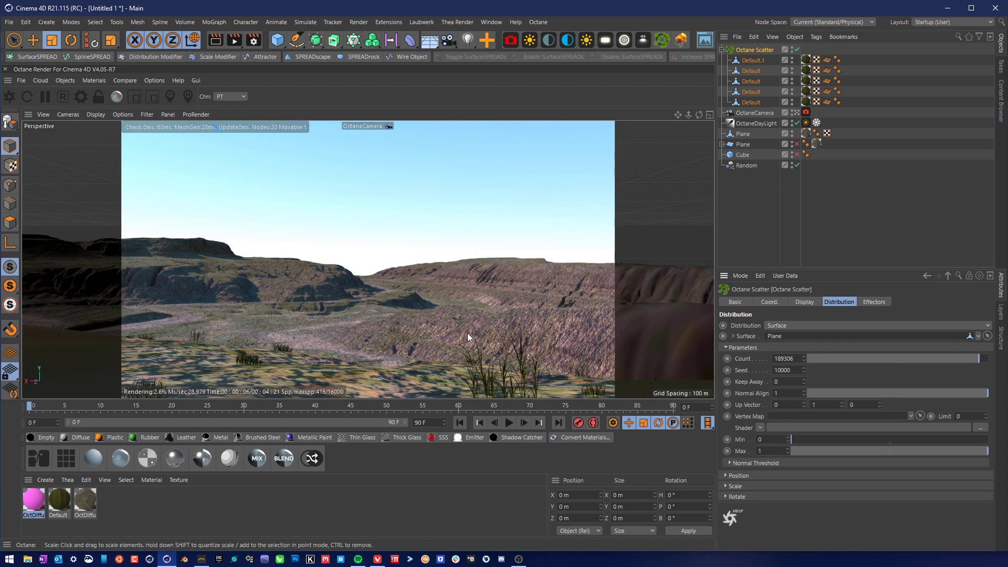
click(797, 359)
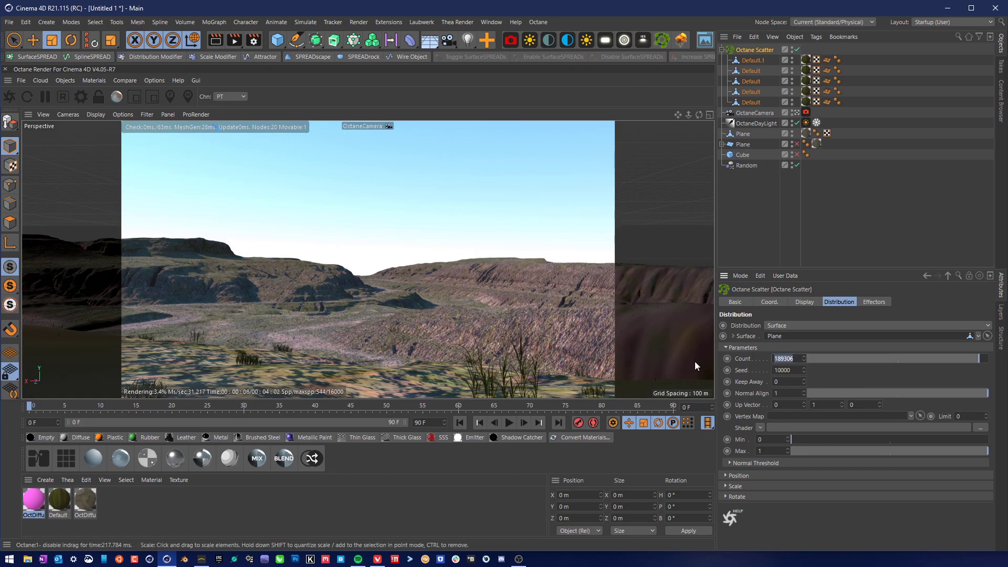
text(1200000)
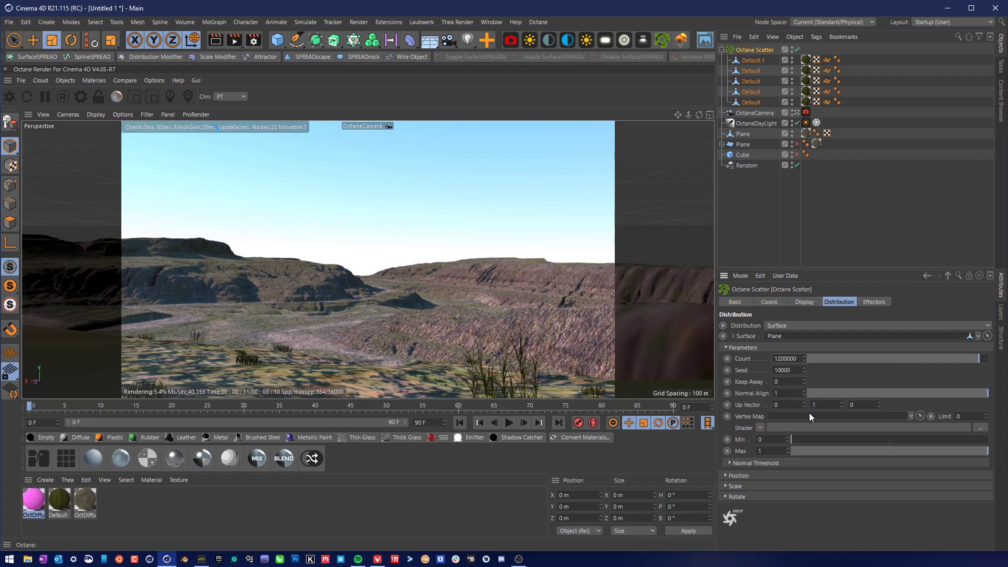
key(Return)
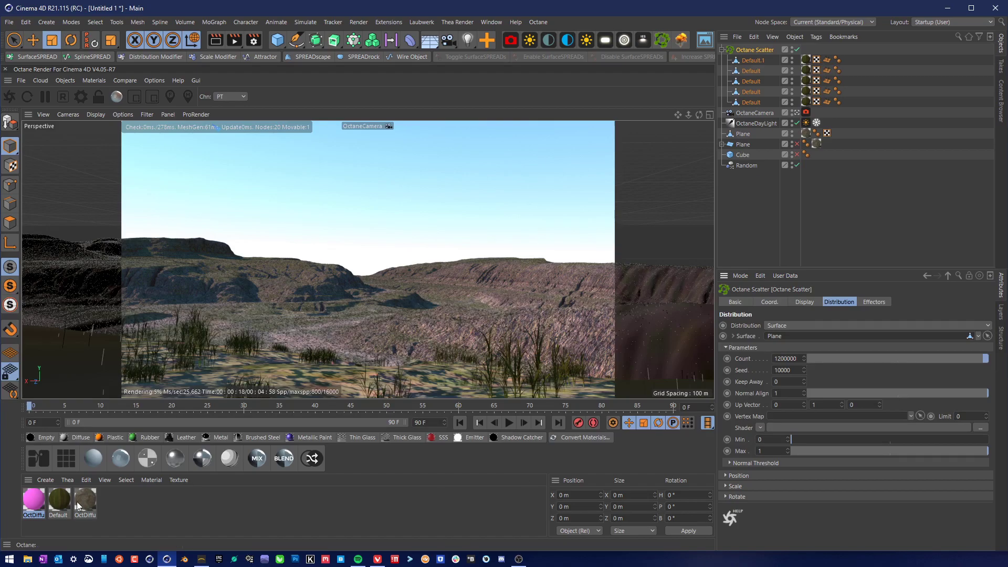
Turn off viewport rendering and set the ground material's bump noise to 13 octaves and about 0.92 omega.
click(288, 508)
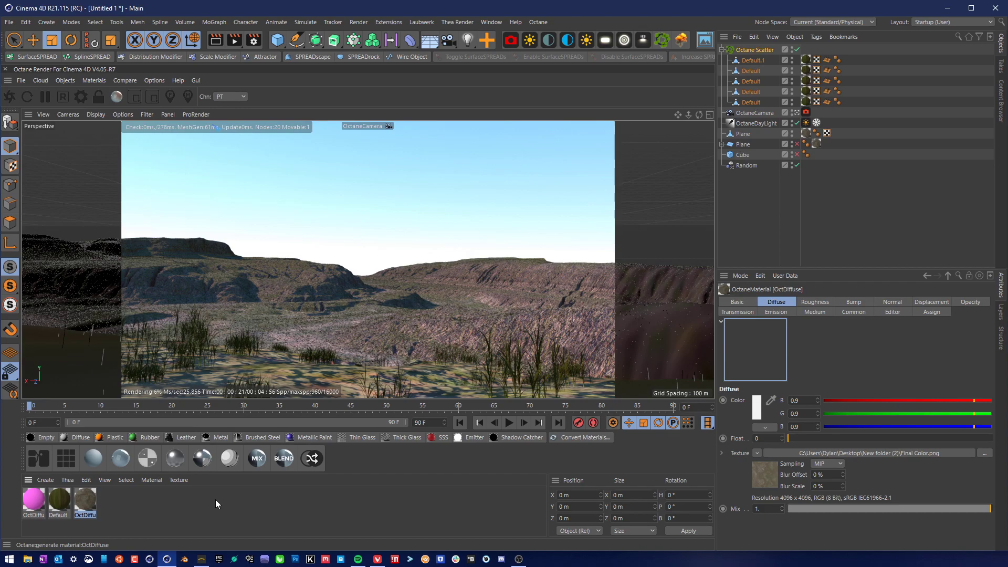
click(155, 81)
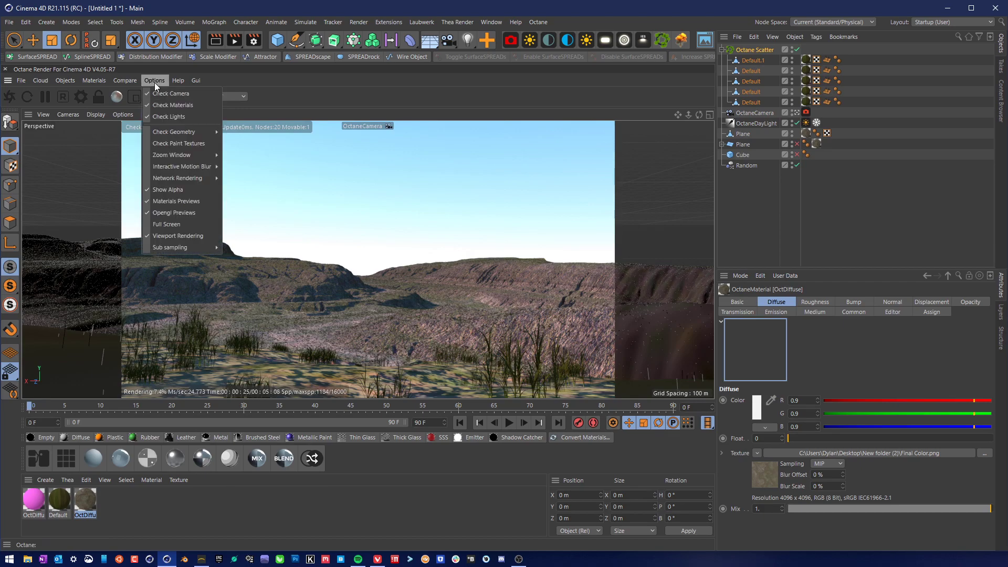
click(178, 237)
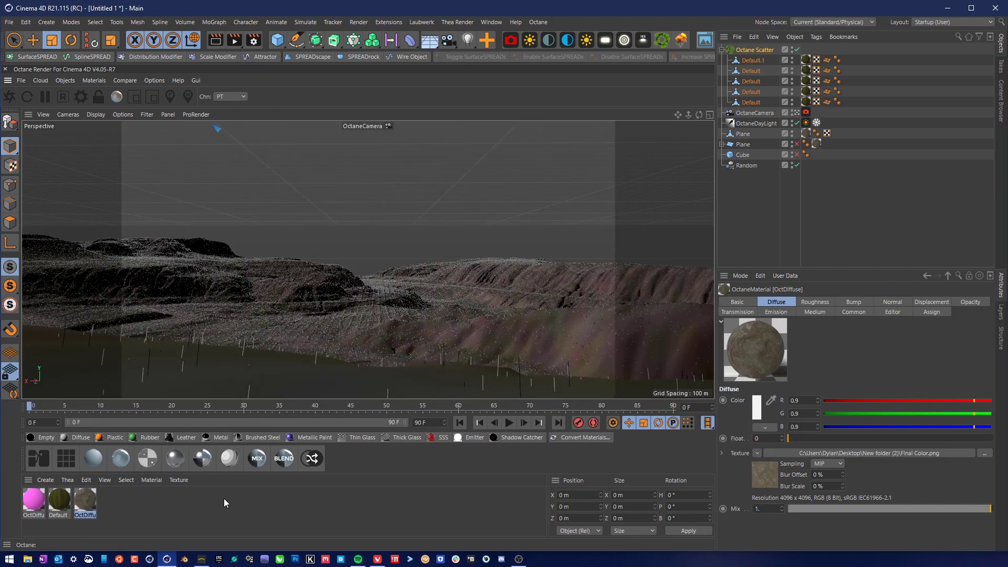
click(852, 303)
click(869, 403)
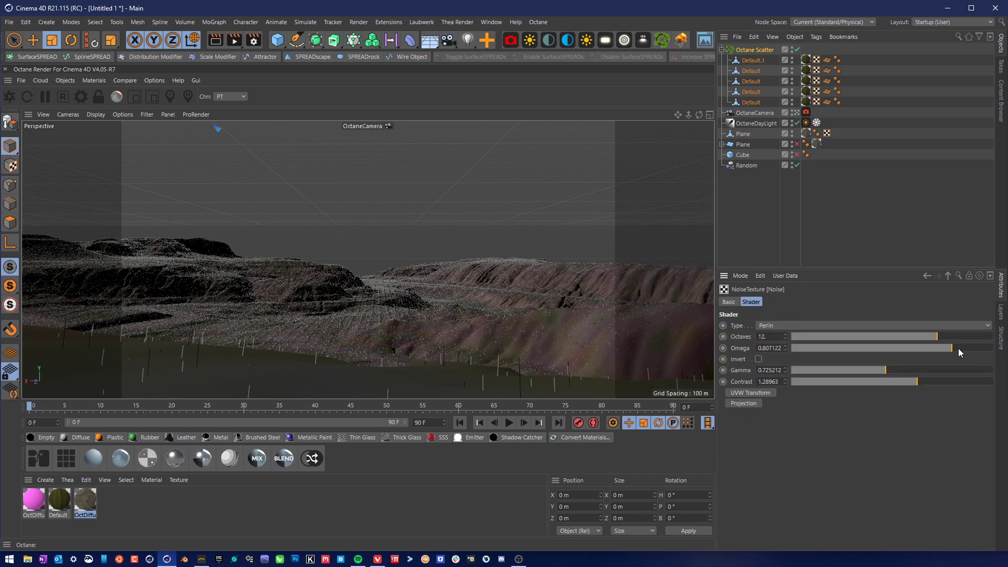
mouse_move(958, 348)
mouse_down()
mouse_move(977, 348)
mouse_move(933, 336)
mouse_move(955, 338)
mouse_up()
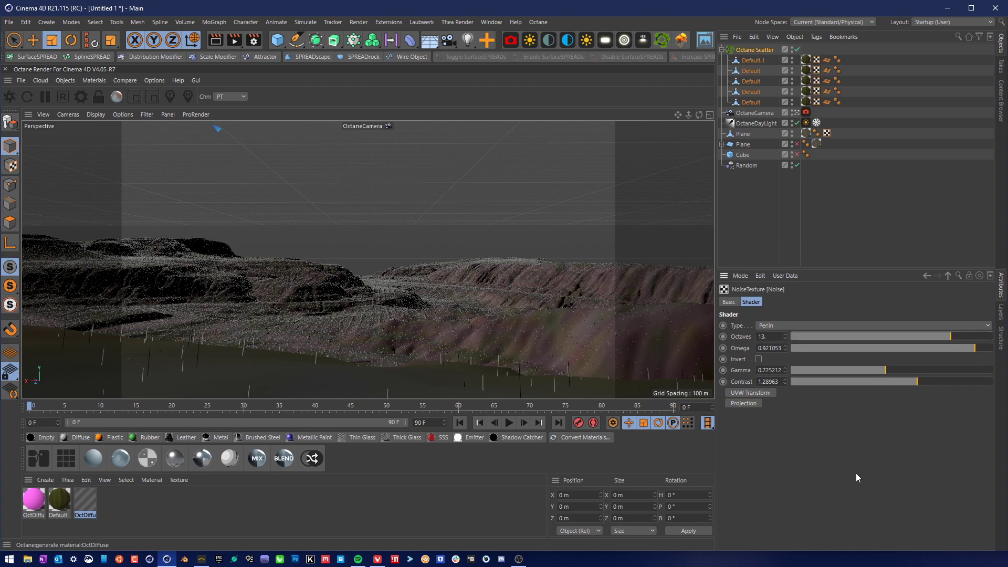
Turn viewport rendering back on and set the bump noise to 14 octaves, about 0.96 omega and about 0.655 contrast.
click(153, 81)
click(187, 237)
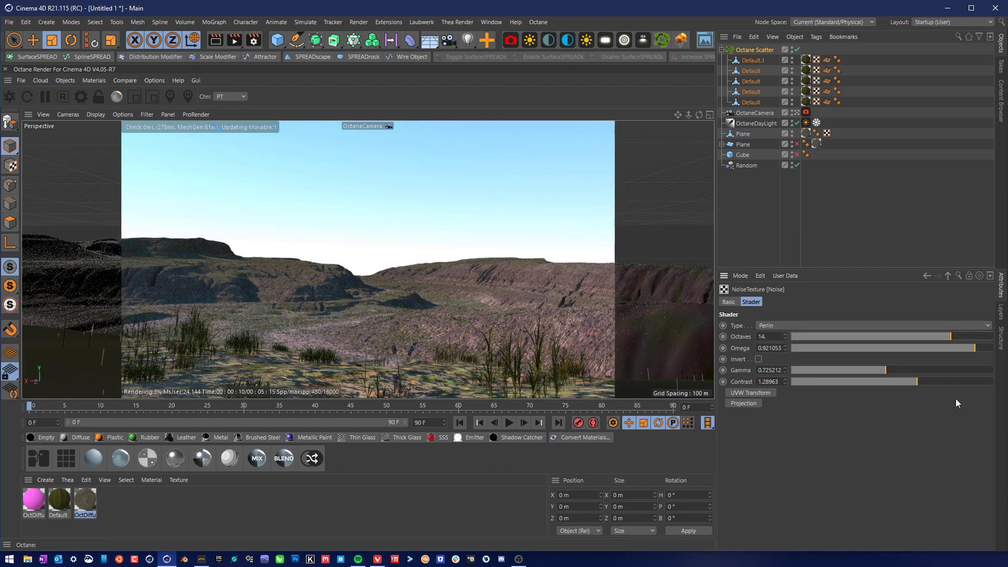
key(ctrl+z)
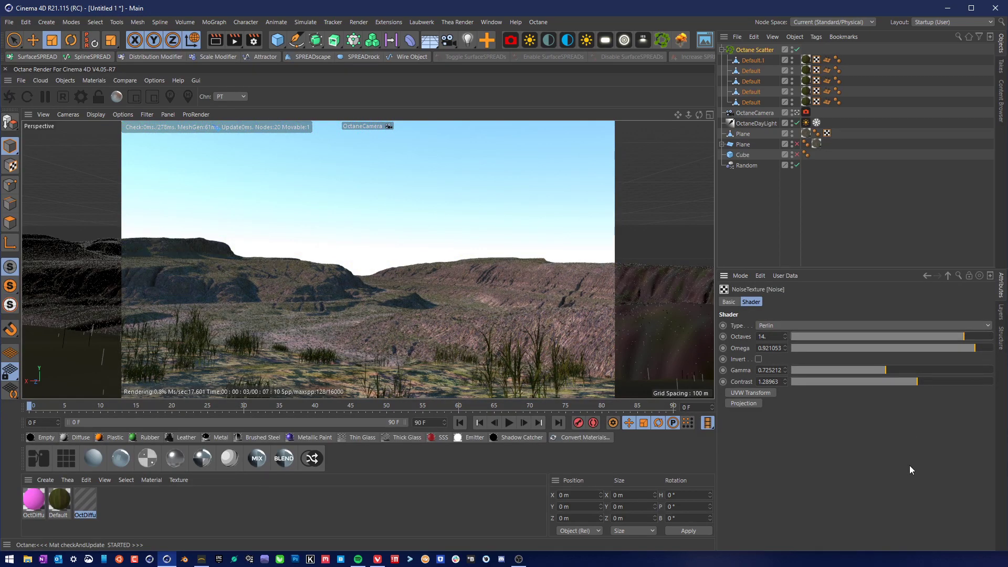
key(ctrl+z)
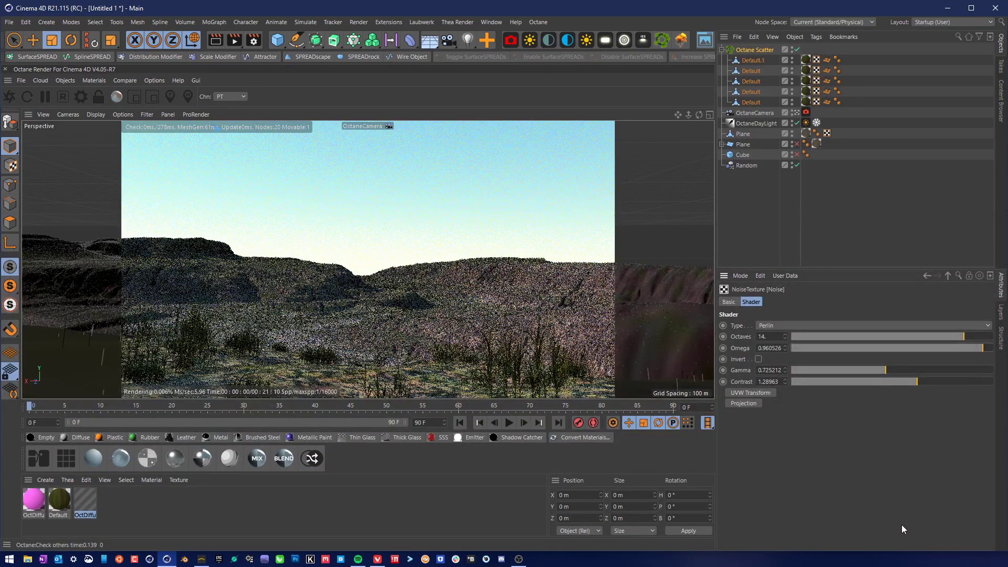
key(ctrl+z)
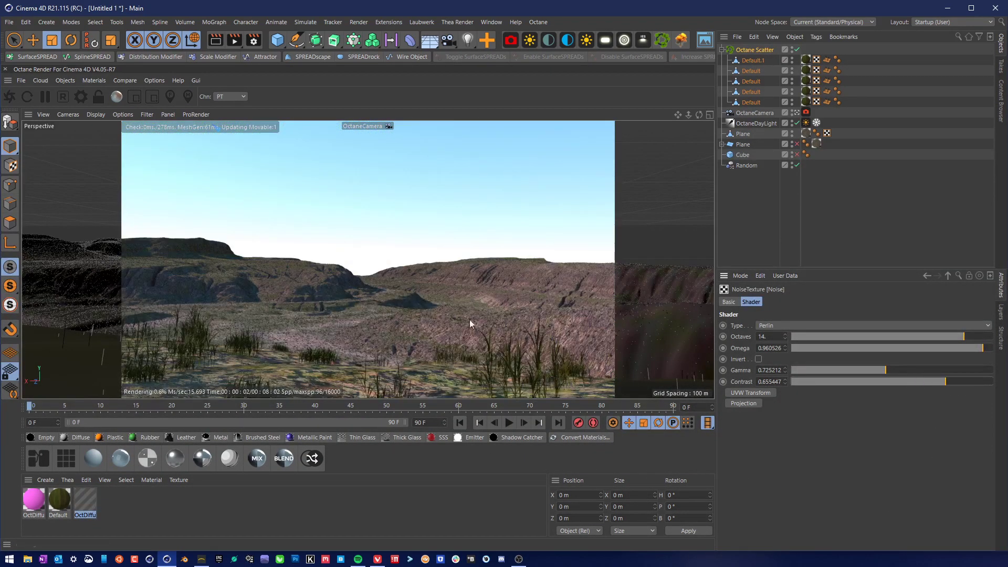
key(ctrl+z)
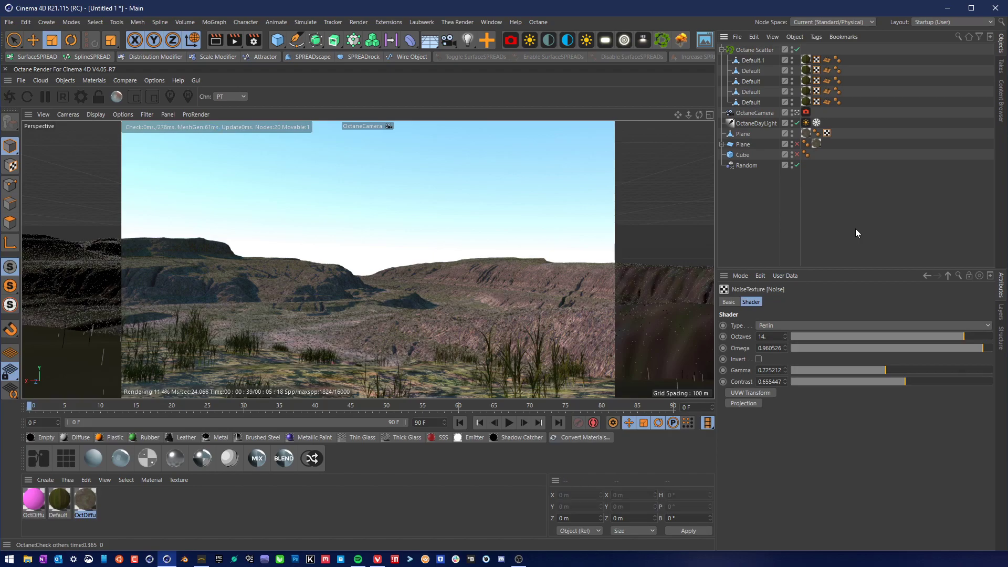
Open the Normal Threshold settings in the Octane Scatter's distribution parameters.
click(756, 54)
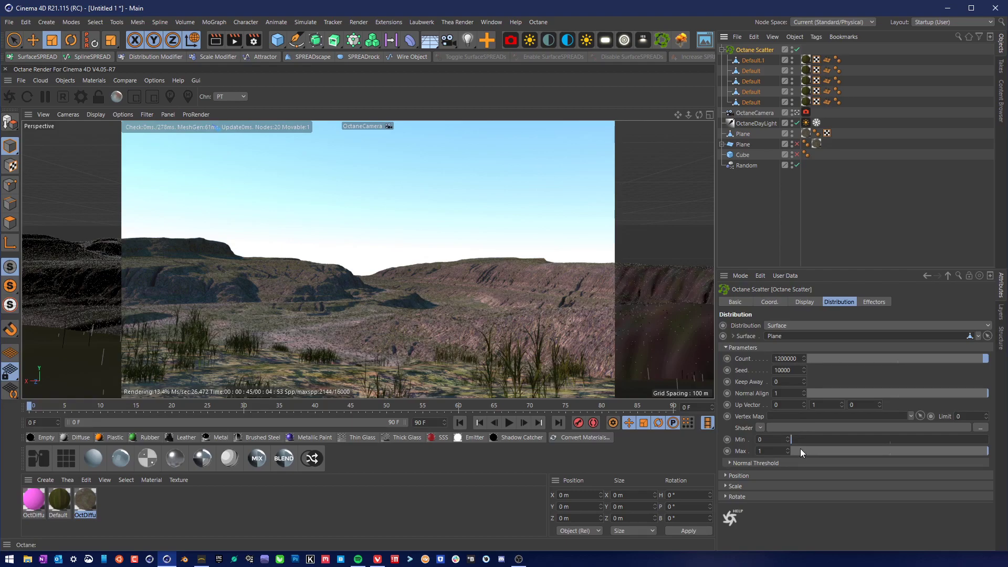
click(732, 463)
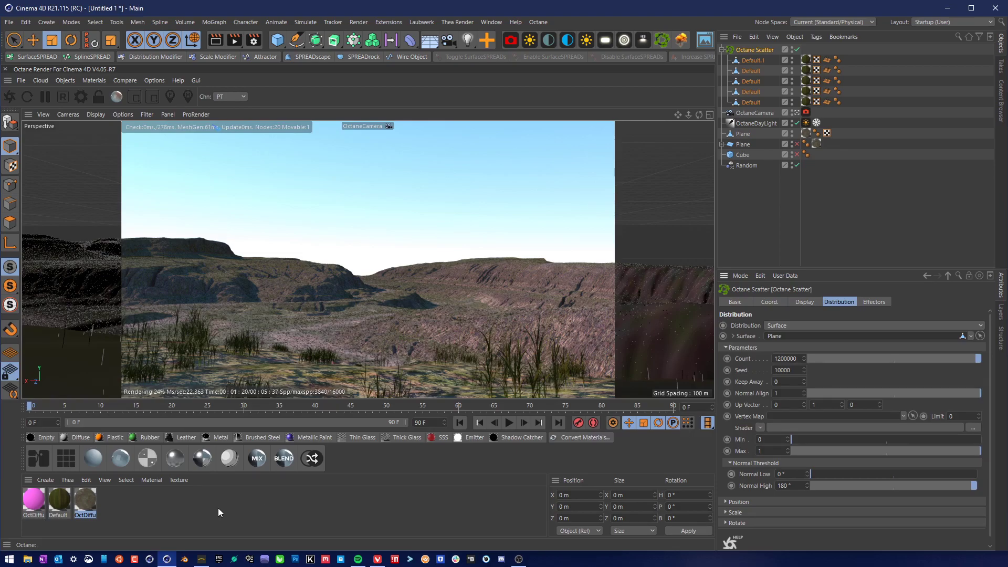
Switch to Gaea and look through the available node types down to the Data nodes.
click(200, 559)
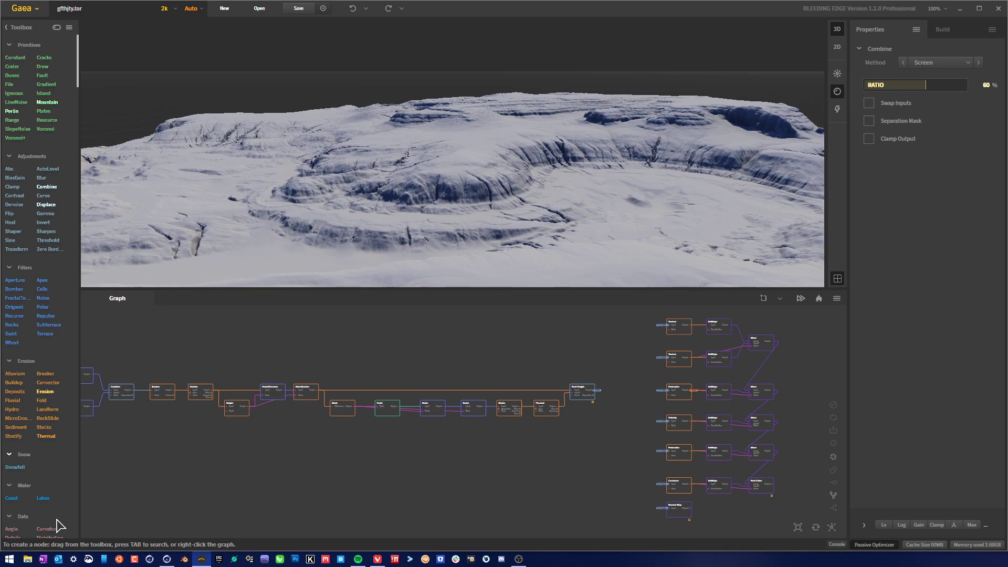
scroll(56, 517, down, 2)
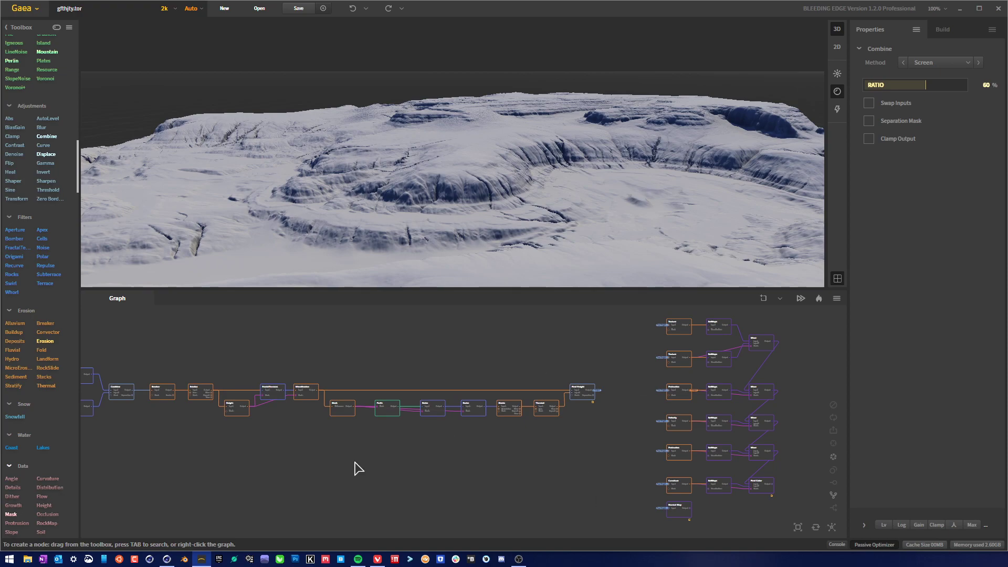
scroll(58, 497, down, 3)
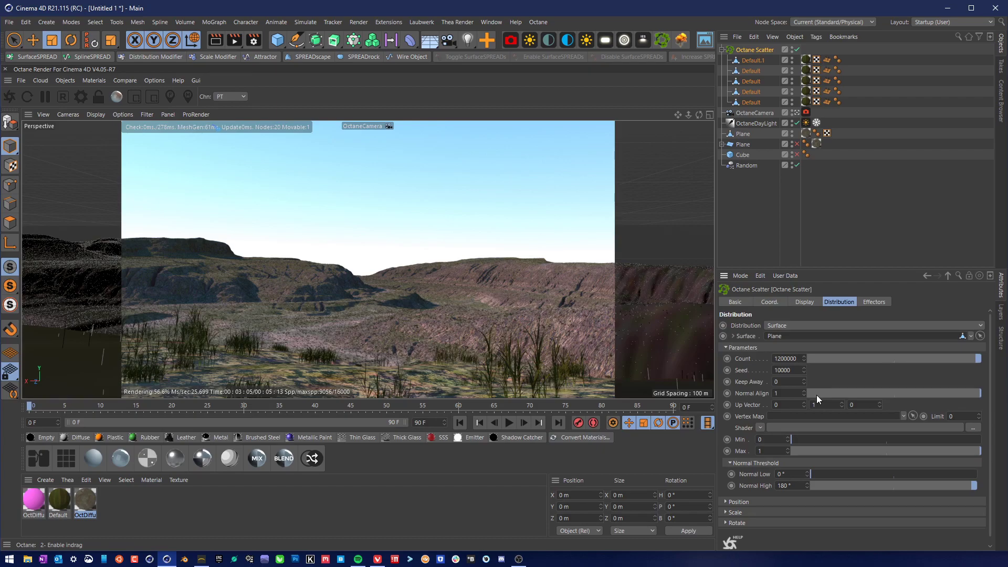
In Cinema 4D, set the Octane Scatter's Normal Align to 0.05 and its count to 2000000.
drag(817, 394, 814, 395)
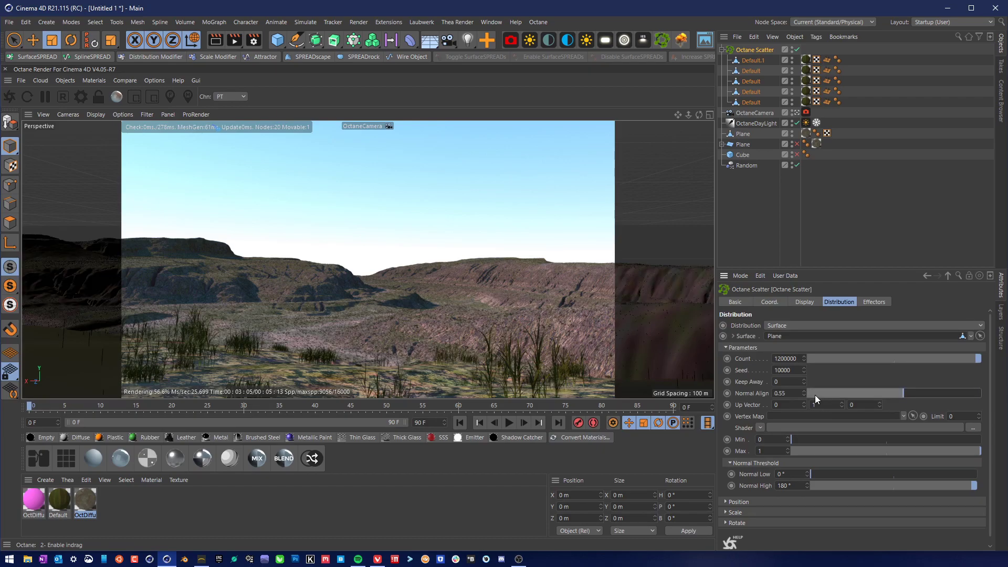
click(814, 394)
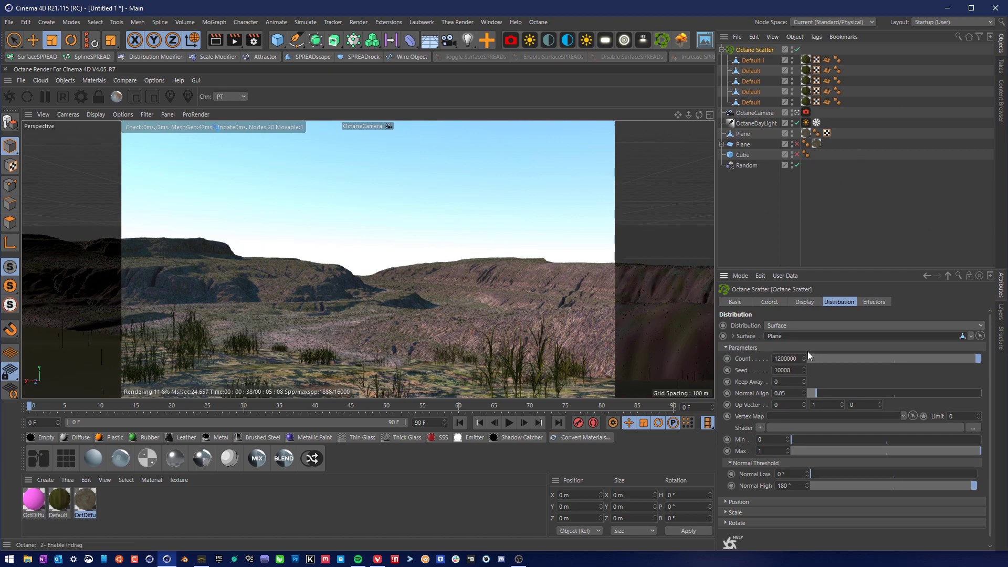
click(781, 358)
key(BackSpace)
key(BackSpace)
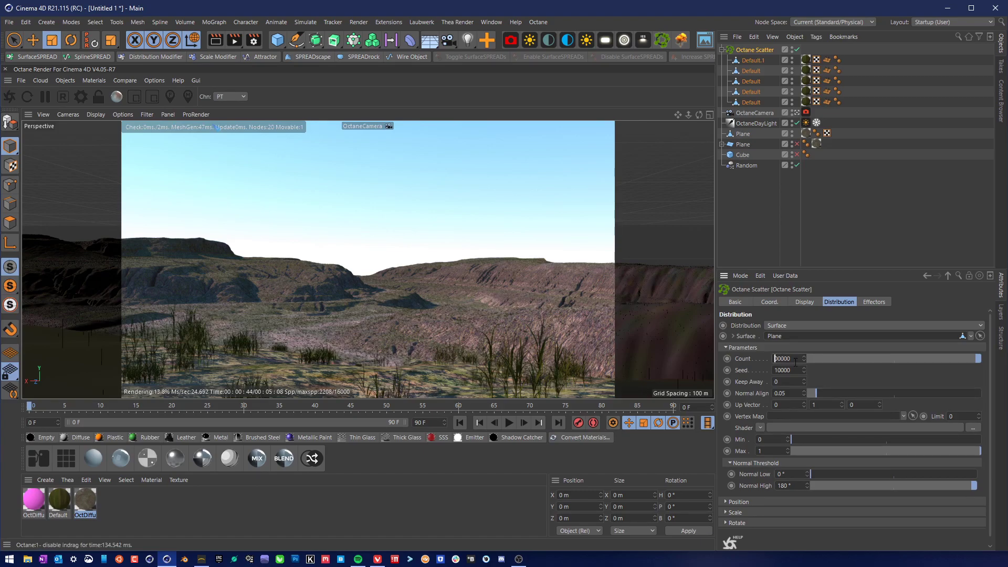
text(20)
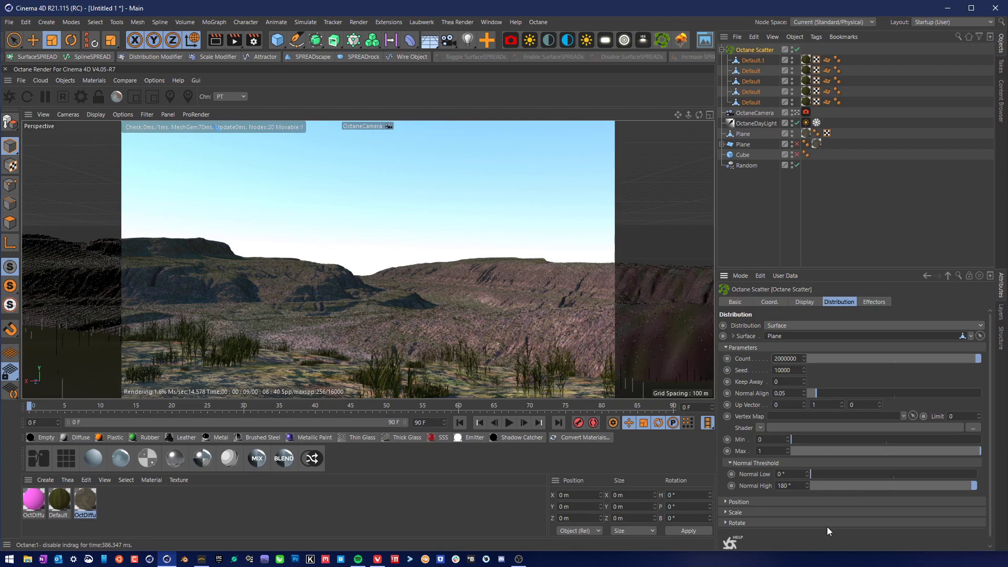
Set the scatter's Normal High threshold to 52° and turn off viewport rendering.
drag(822, 486, 859, 486)
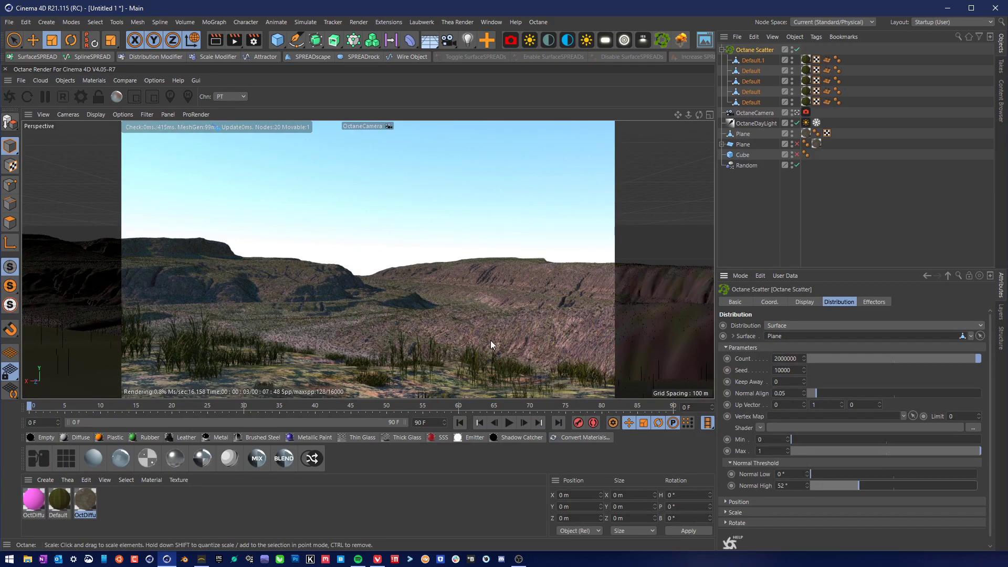
click(160, 79)
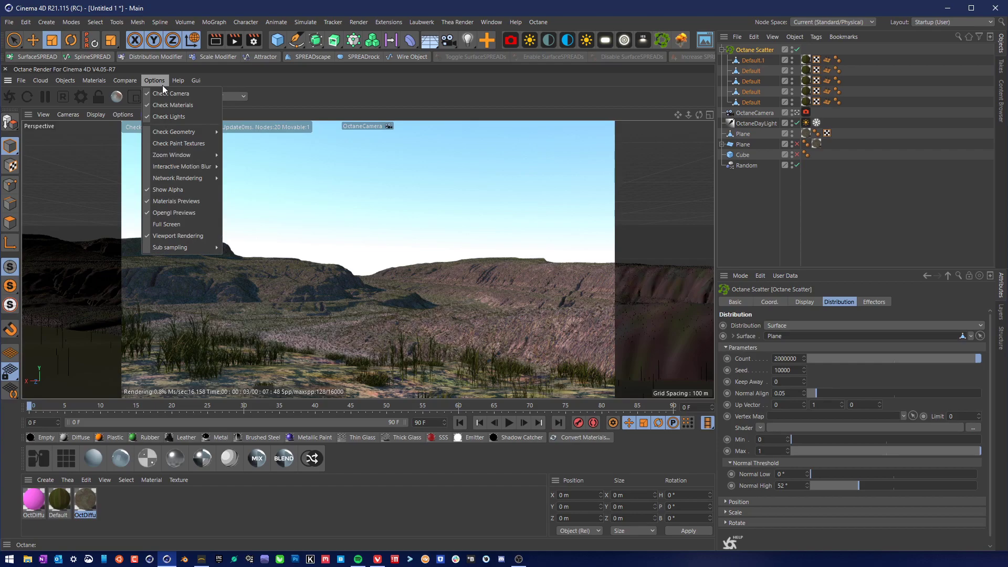
click(181, 235)
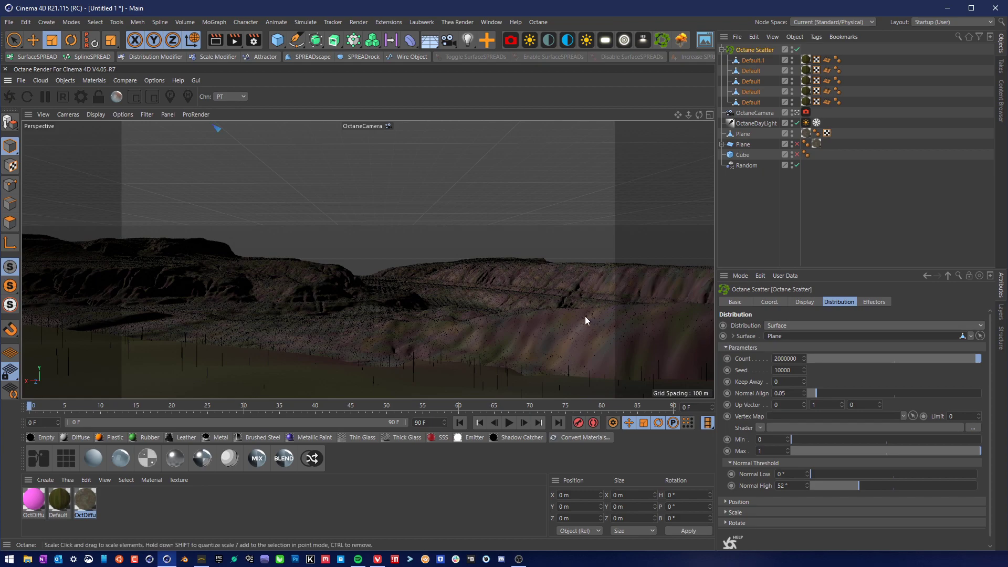
Try Normal High thresholds of 25° and 30°, settle on 35°, and set the scatter count to 5000000.
click(834, 490)
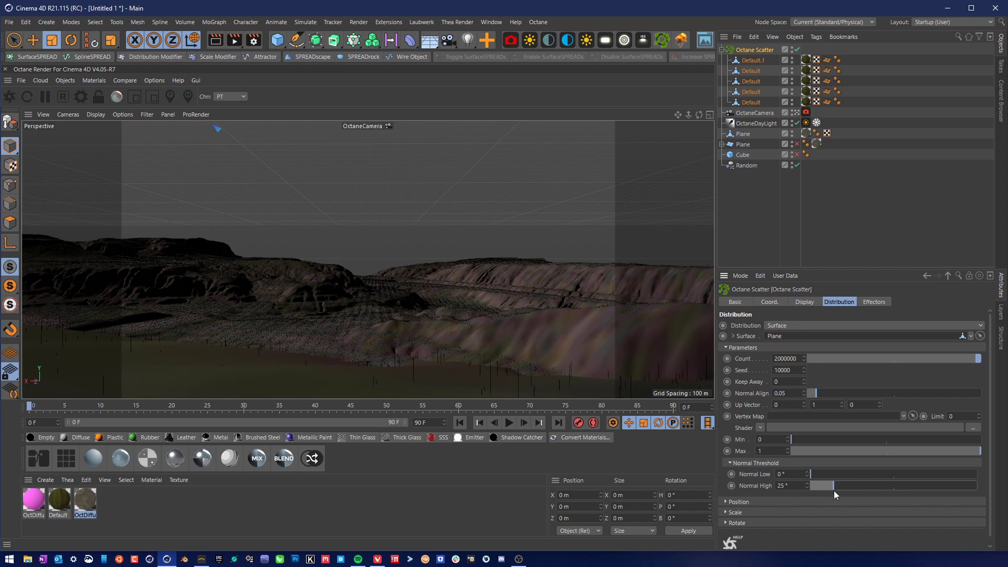
click(799, 485)
text(30)
key(Return)
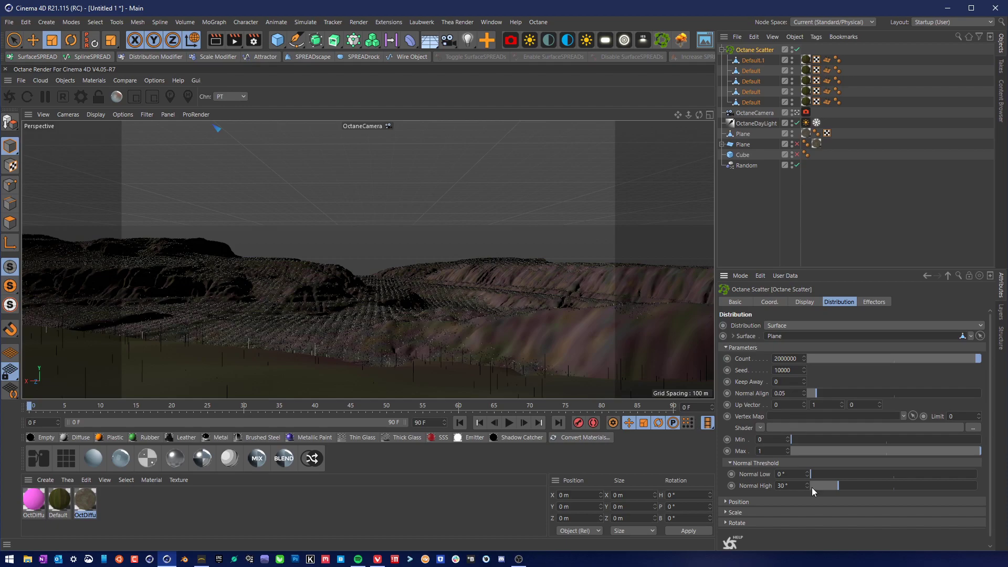
key(Tab)
text(35)
key(Return)
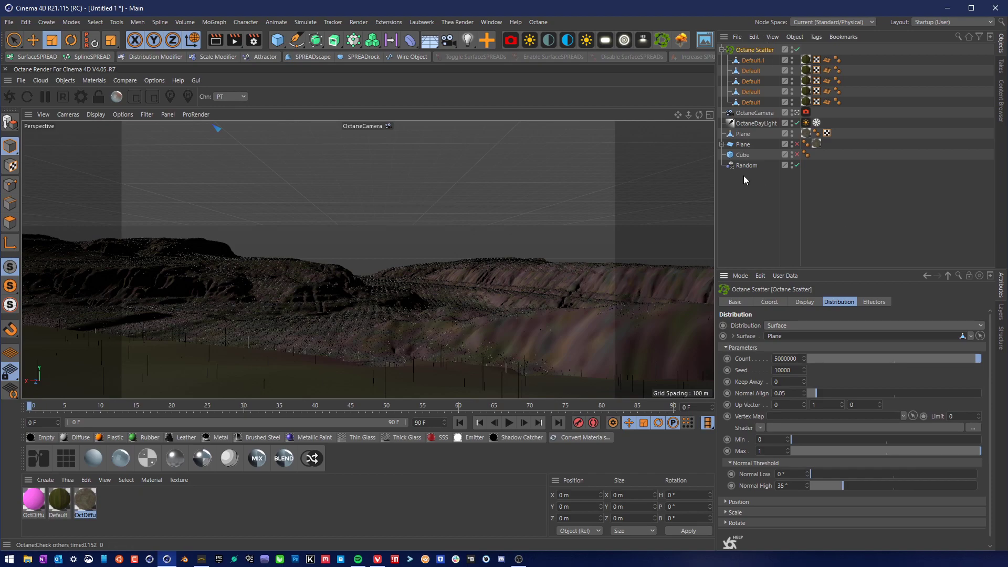
Turn viewport rendering back on to preview the scattered grass and deselect the Octane Scatter.
click(155, 83)
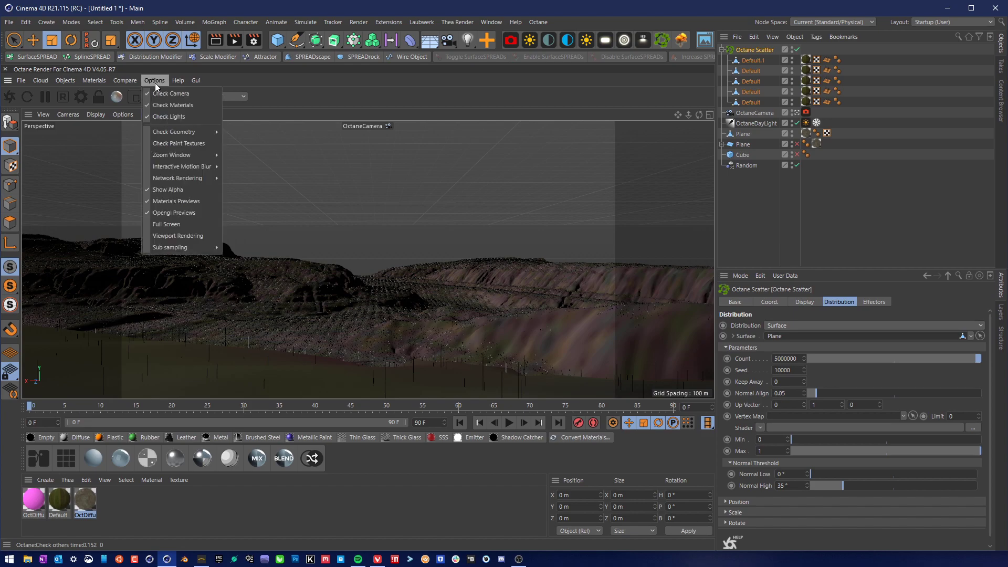
click(171, 236)
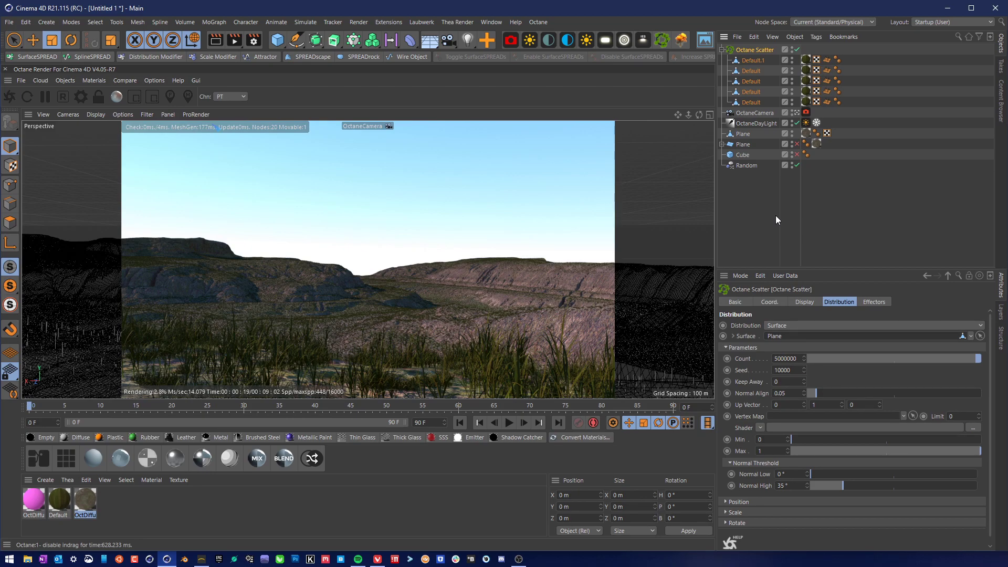
click(776, 216)
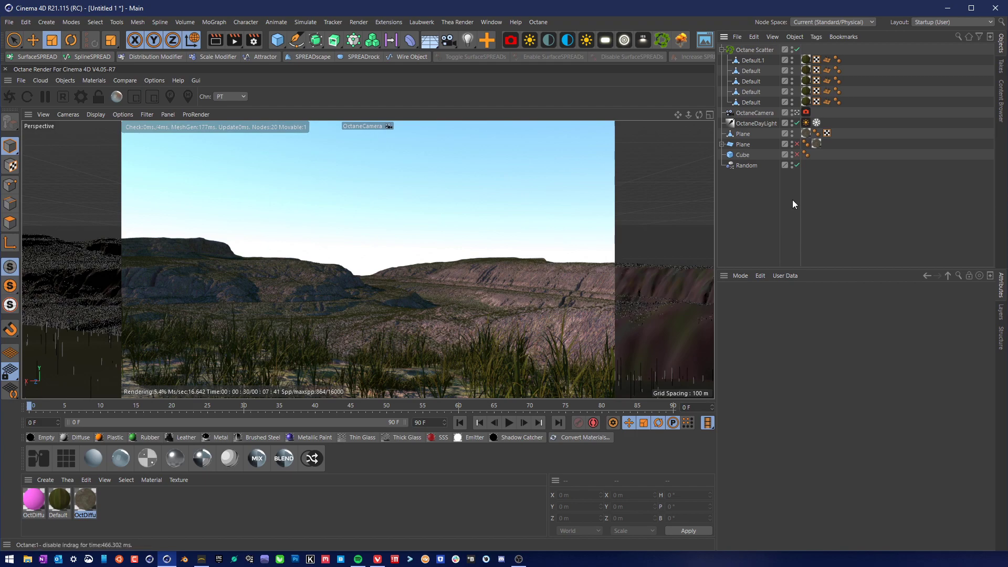
Disable the Octane Scatter and move the OctaneDayLight to about X -530 m, Y -363 m, Z -48 m.
click(797, 49)
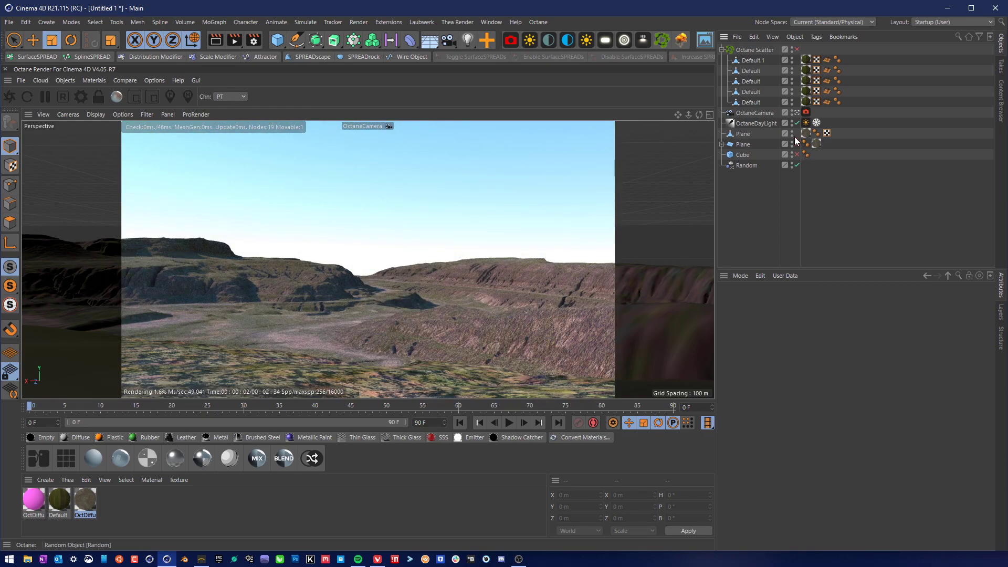
click(759, 124)
click(30, 41)
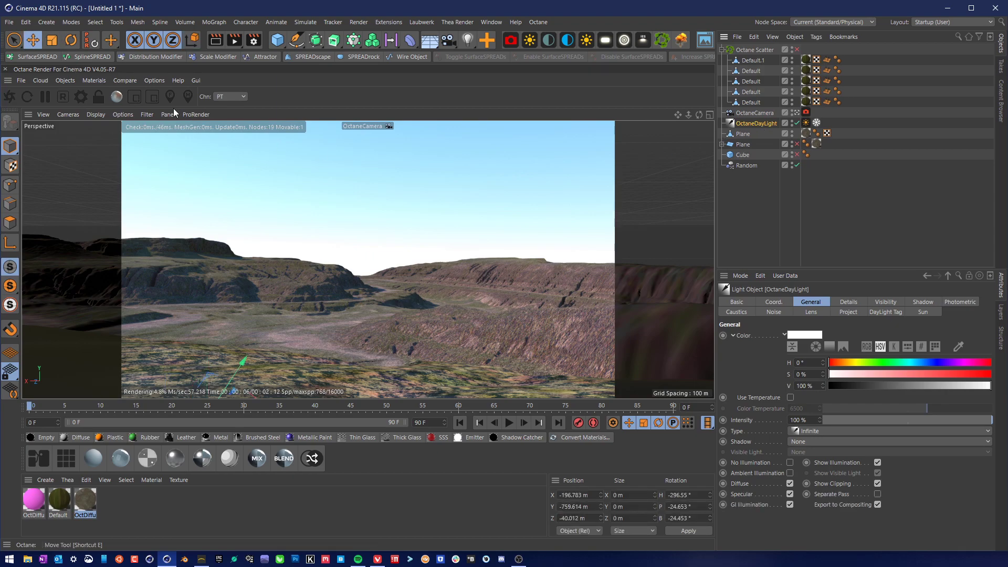
drag(345, 316, 430, 209)
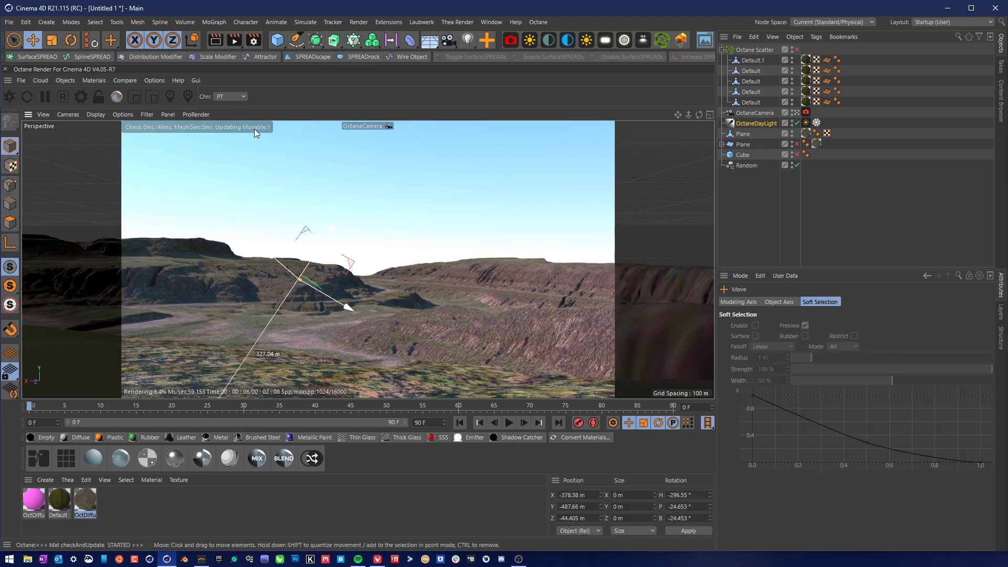
key(w)
drag(379, 259, 455, 195)
Rotate the OctaneDayLight to about H -358°, P -31°, B -28° and deselect it.
key(r)
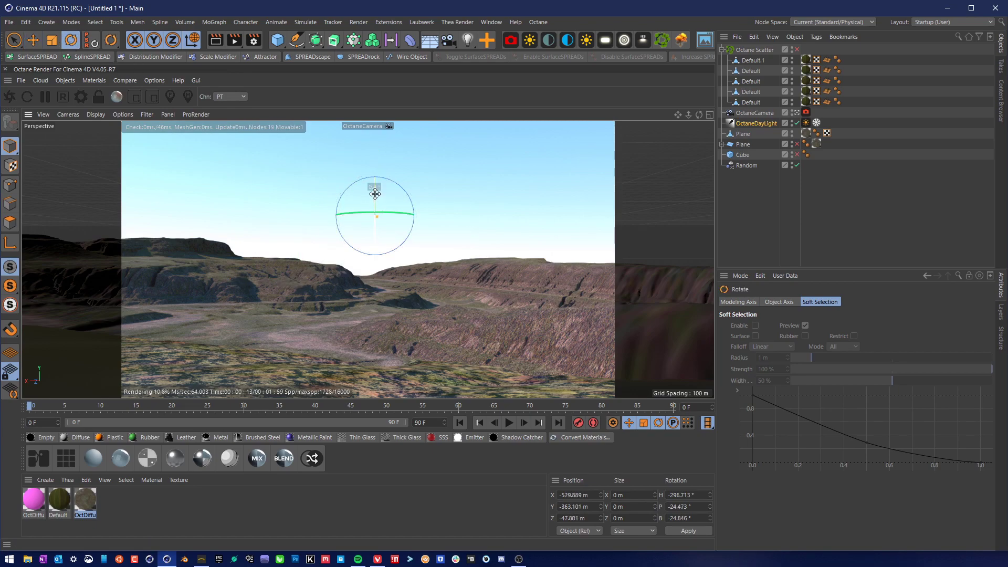
drag(374, 183, 315, 223)
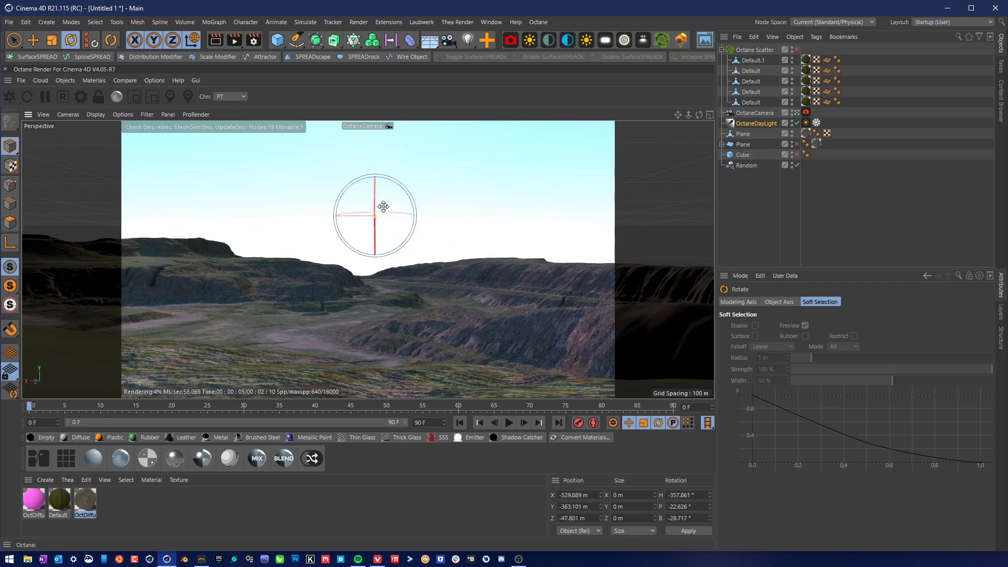
mouse_move(382, 206)
mouse_down()
mouse_move(374, 189)
mouse_move(374, 211)
mouse_move(374, 198)
mouse_up()
drag(374, 194, 375, 190)
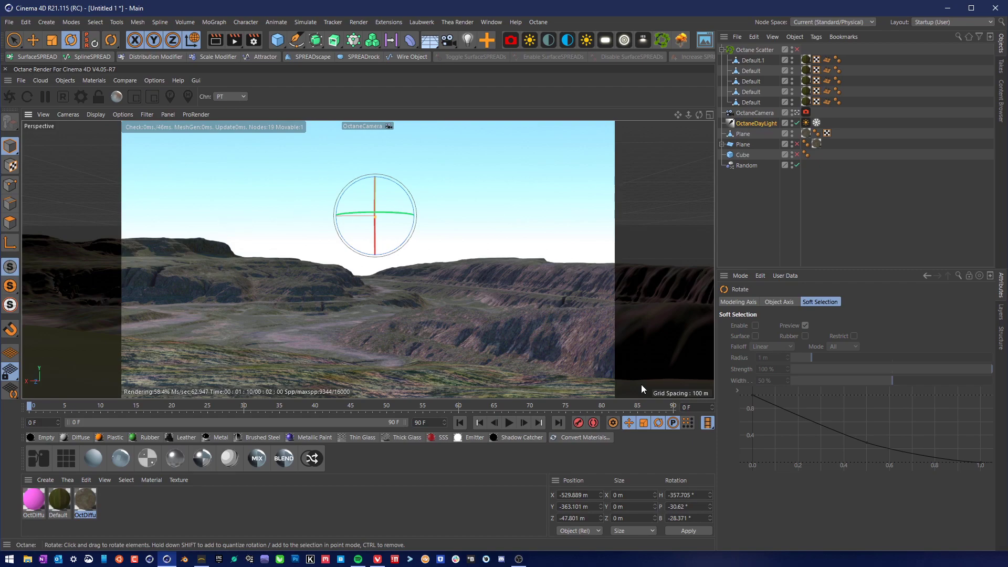
click(904, 219)
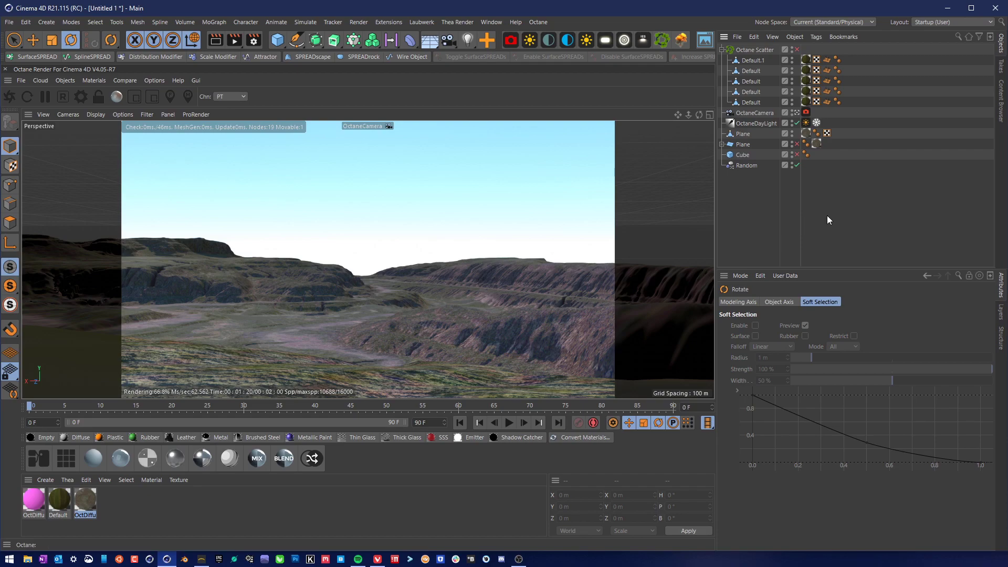
Switch the viewport from the OctaneCamera to the default camera and frame the whole terrain.
click(380, 127)
click(414, 134)
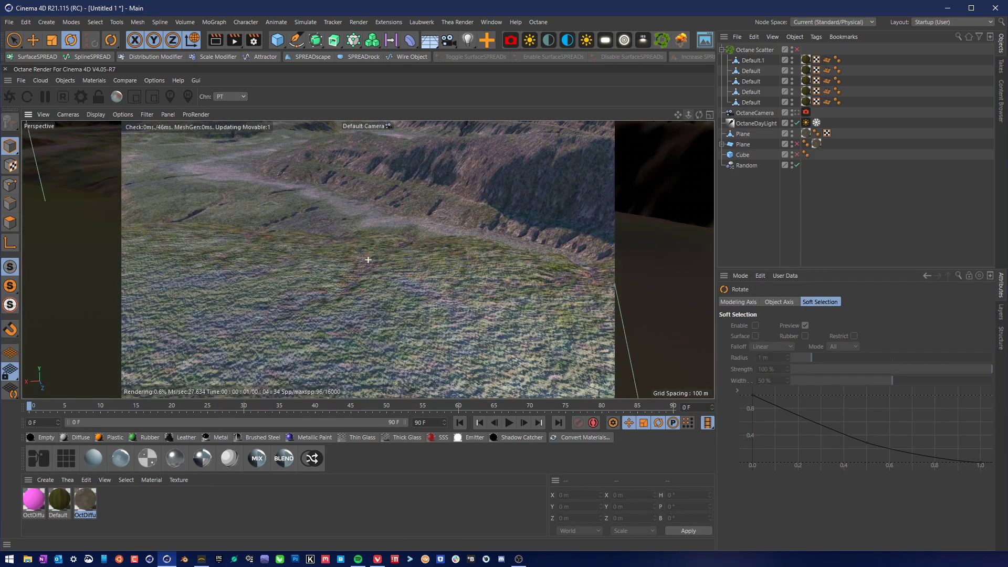
drag(688, 115, 719, 194)
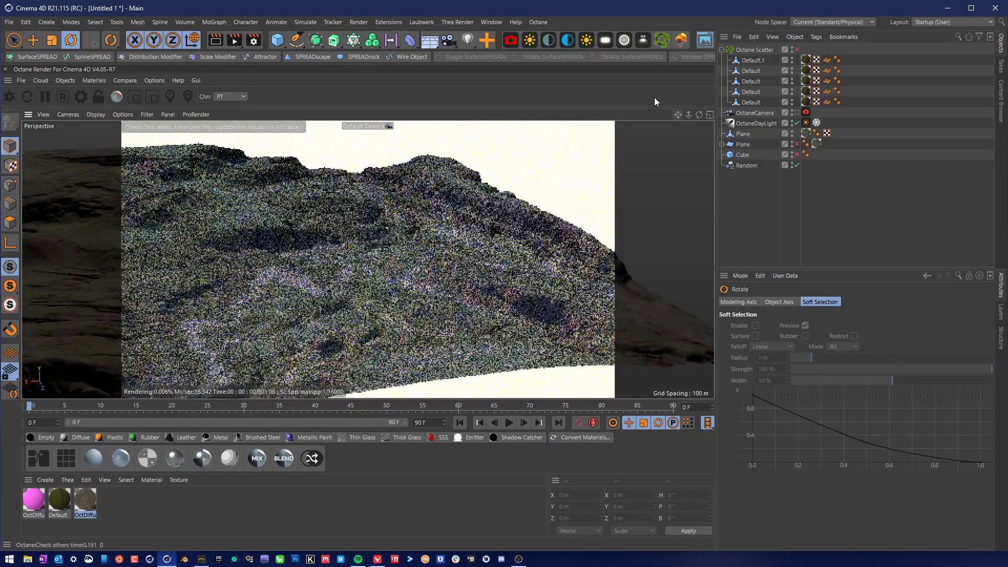
mouse_move(688, 116)
mouse_down()
mouse_move(727, 116)
mouse_move(640, 115)
mouse_move(672, 116)
mouse_up()
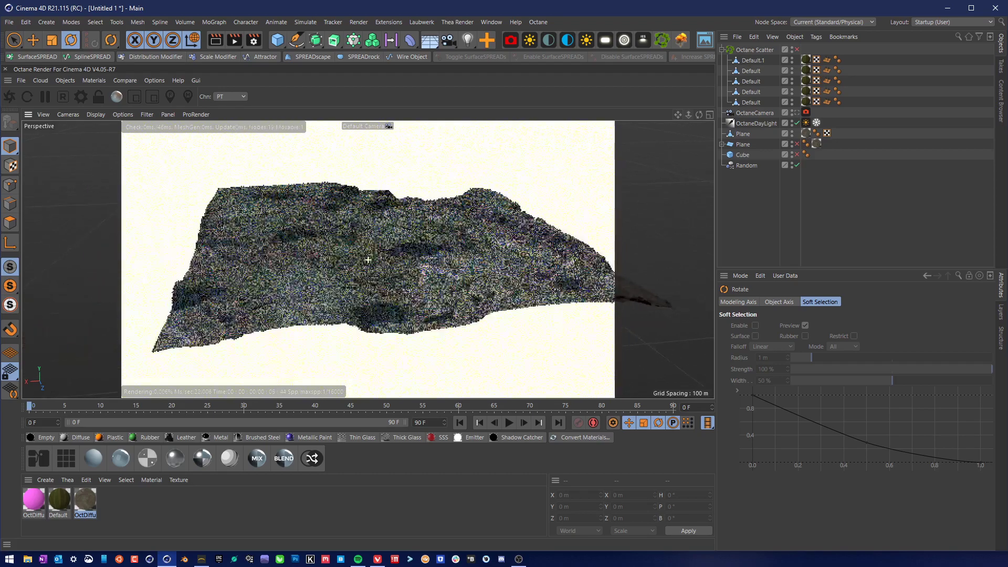
Save the project under the name Untitled 1 in the Desktop folder.
click(12, 23)
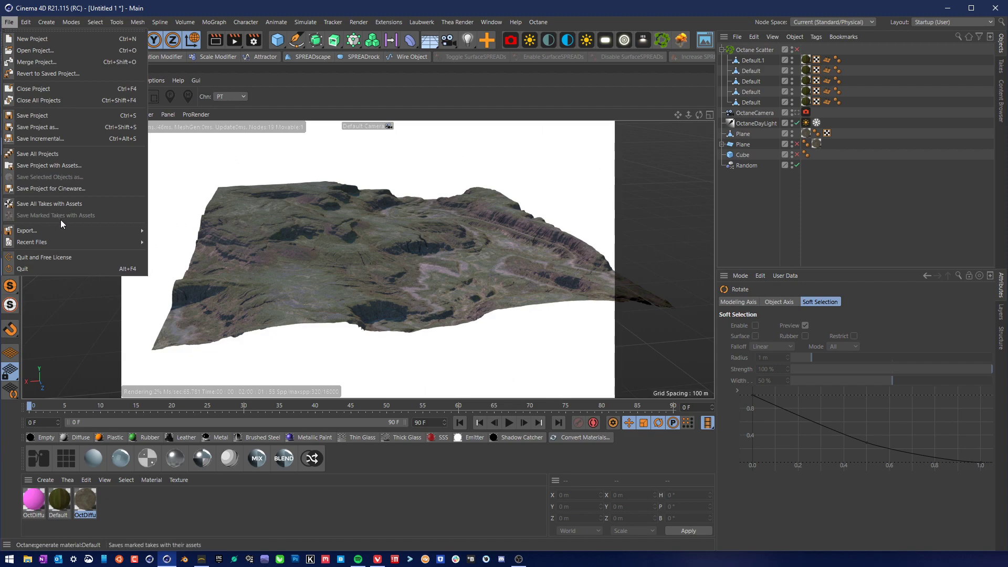
click(68, 128)
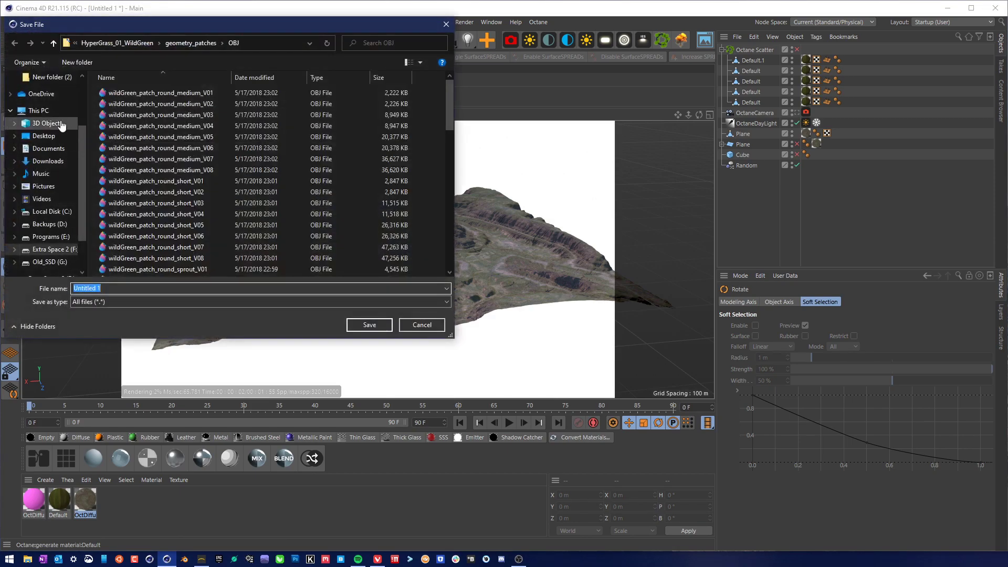
click(48, 136)
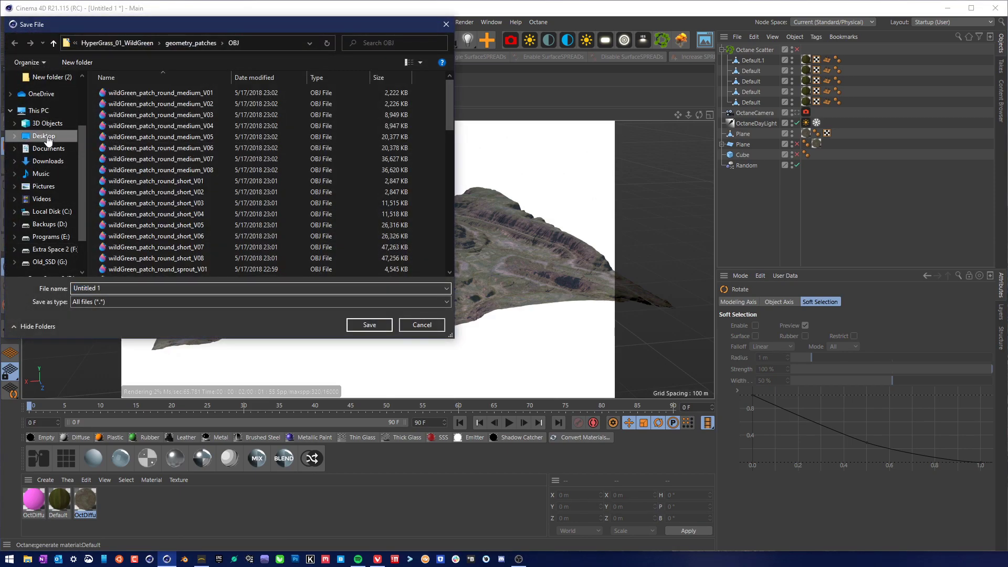
click(371, 324)
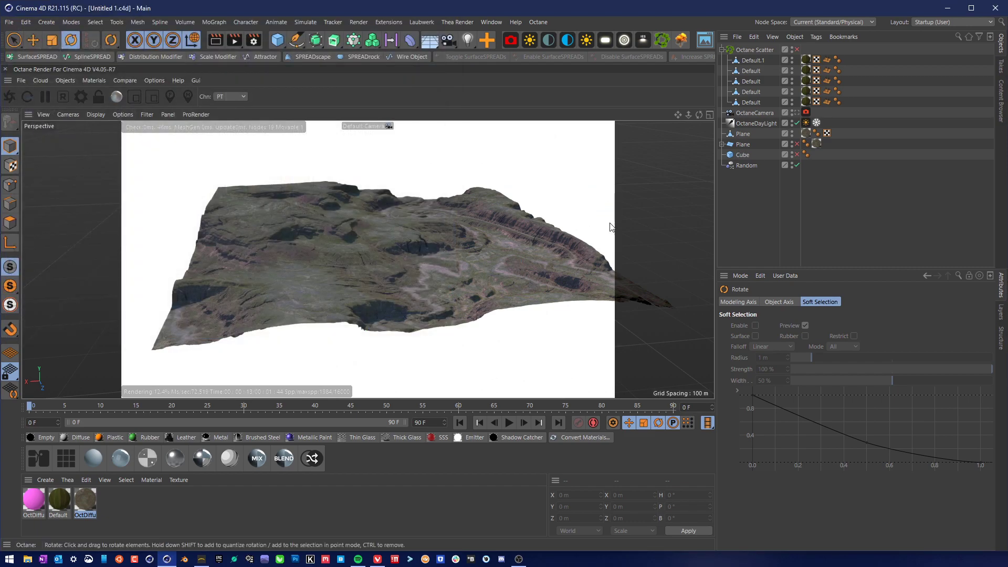
Add an Octane Volume to the scene and set its editor voxel size to 1000.
drag(677, 114, 672, 122)
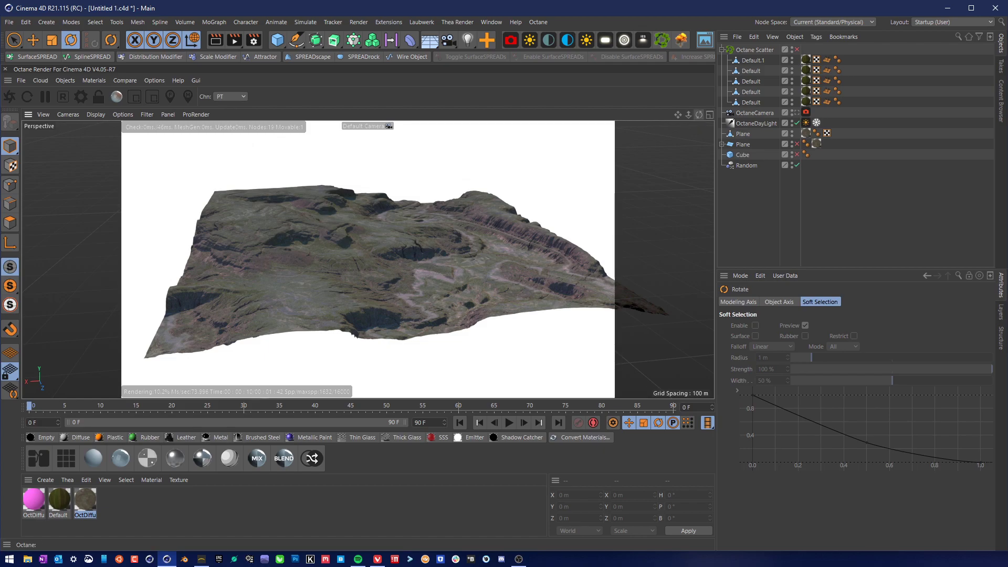
drag(699, 115, 401, 333)
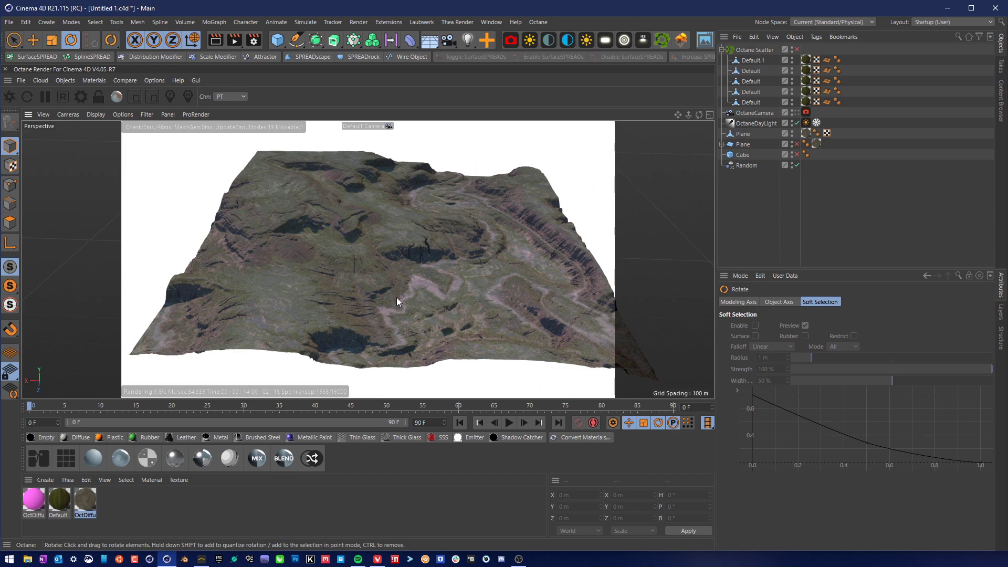
click(682, 40)
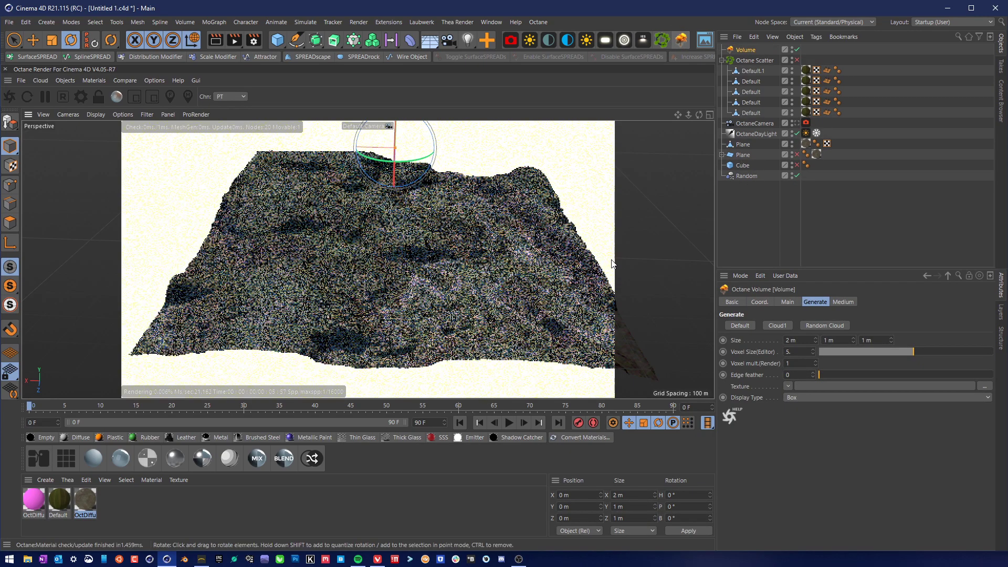
click(754, 124)
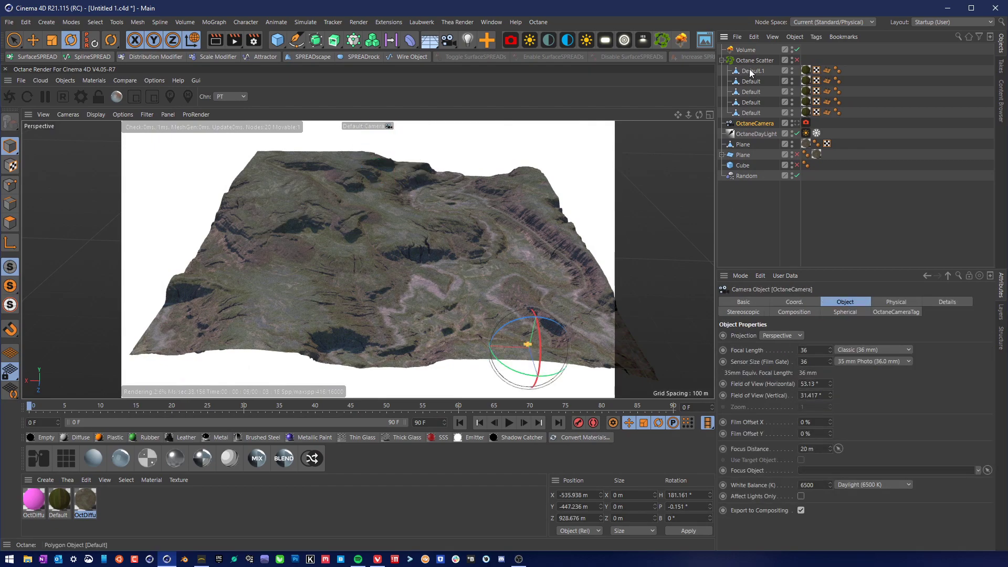
click(750, 49)
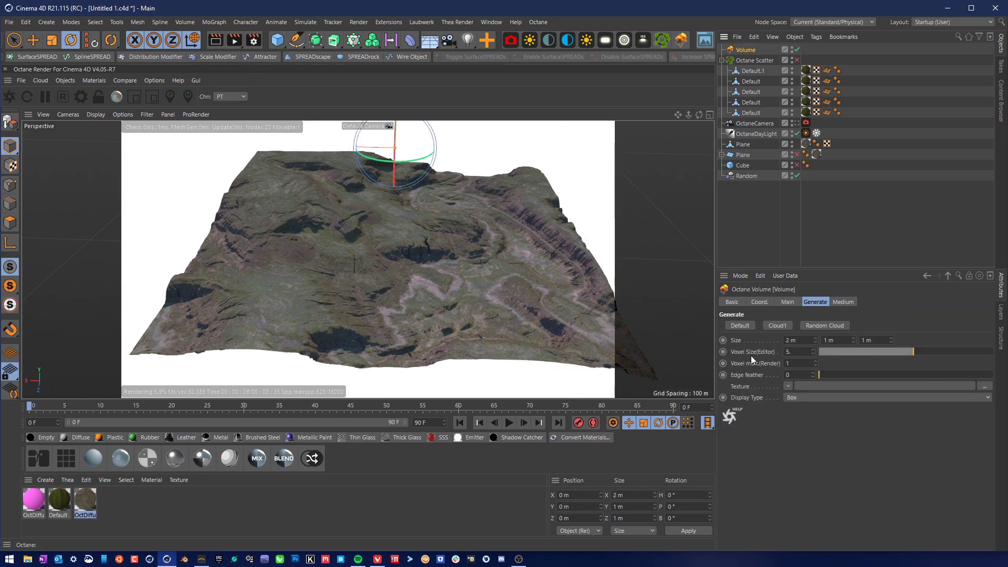
drag(968, 352, 993, 353)
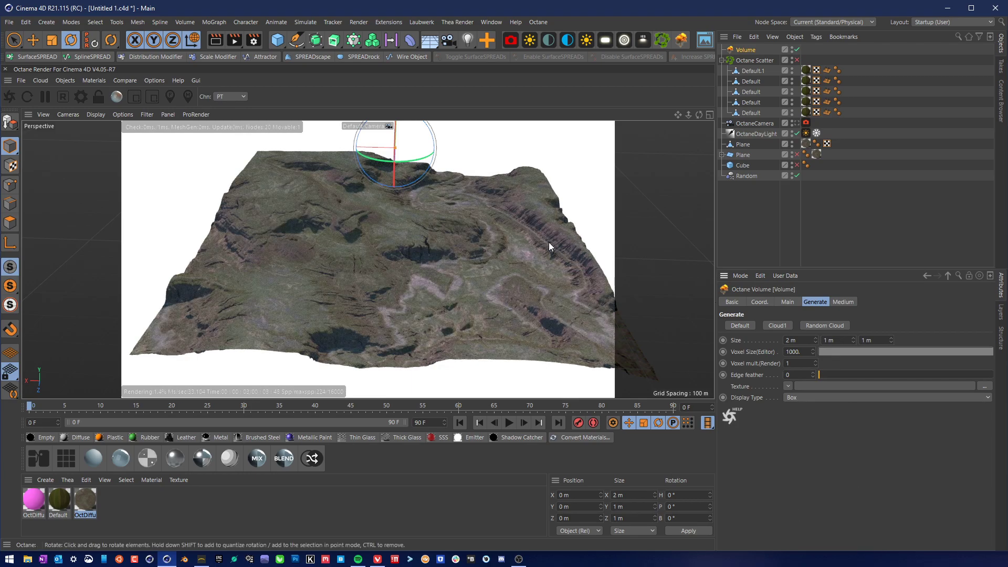
Scale the volume up uniformly to about 37 m high and deep, and stretch its X size to about 1493 m.
click(53, 41)
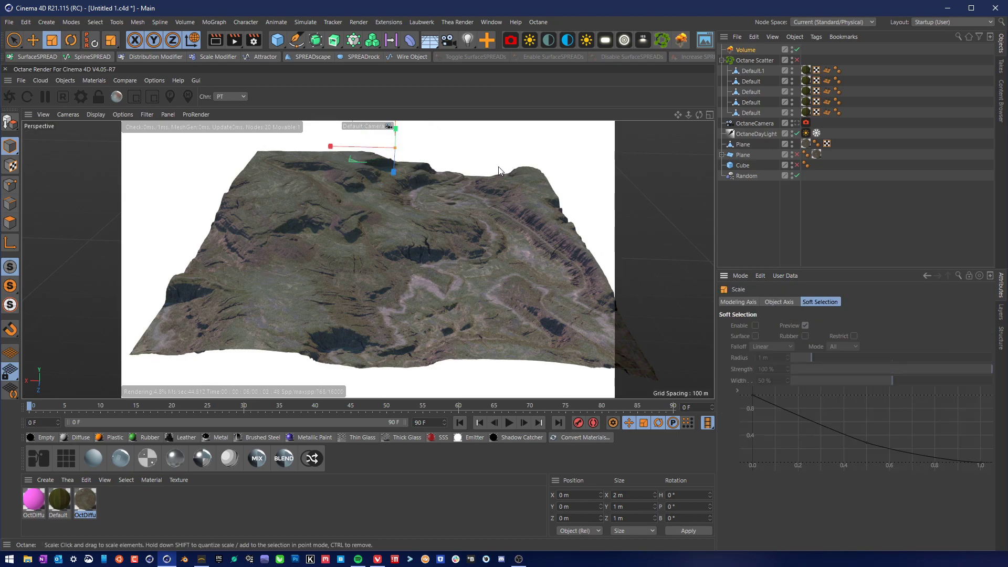
drag(483, 153, 781, 116)
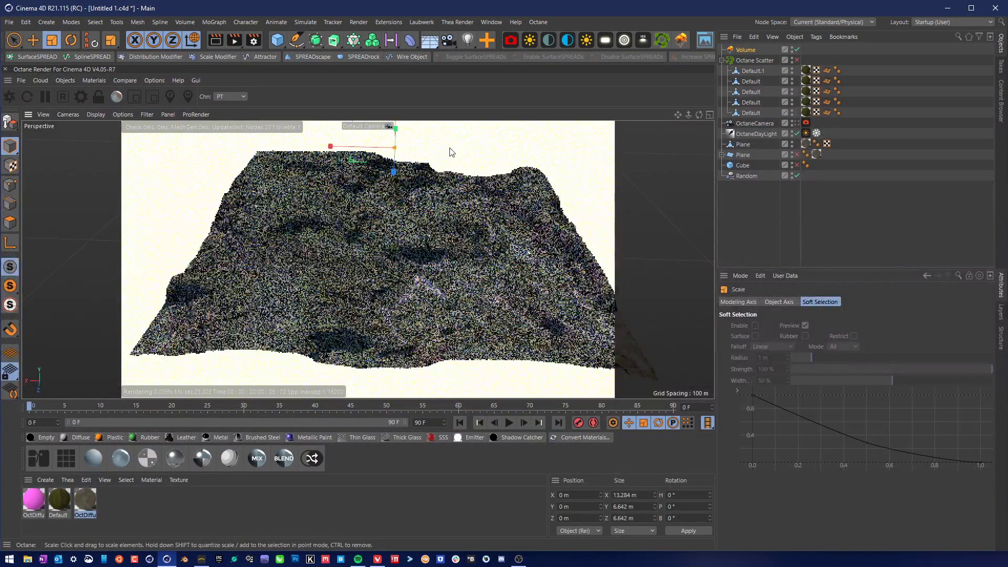
drag(451, 149, 776, 83)
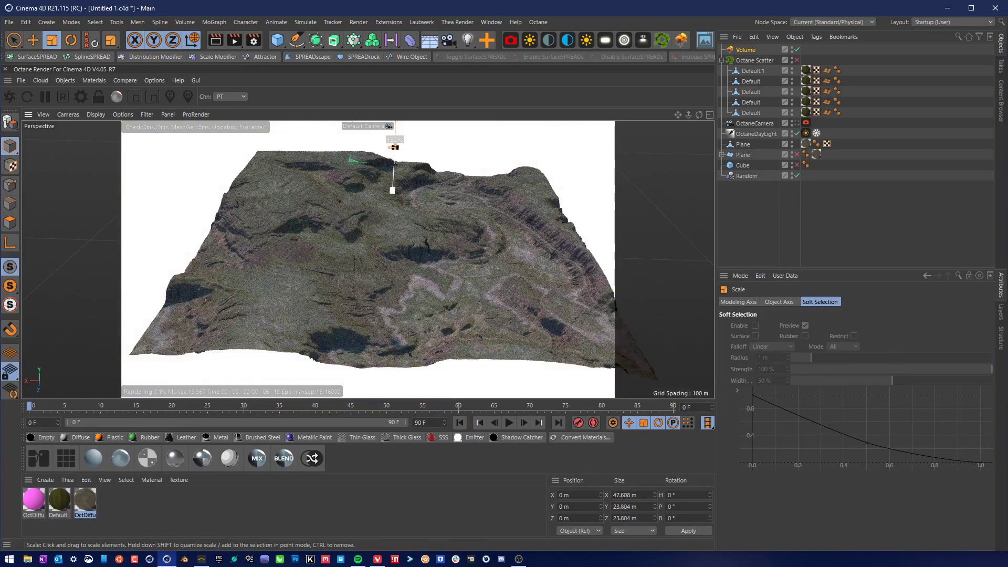
mouse_move(394, 158)
mouse_down()
mouse_move(463, 157)
mouse_move(395, 153)
mouse_up()
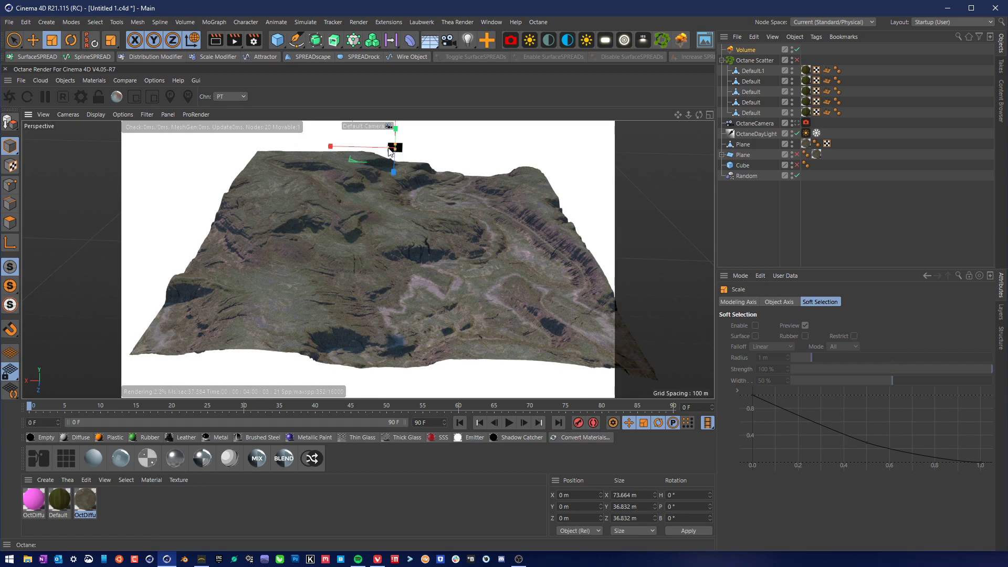
drag(391, 151, 208, 295)
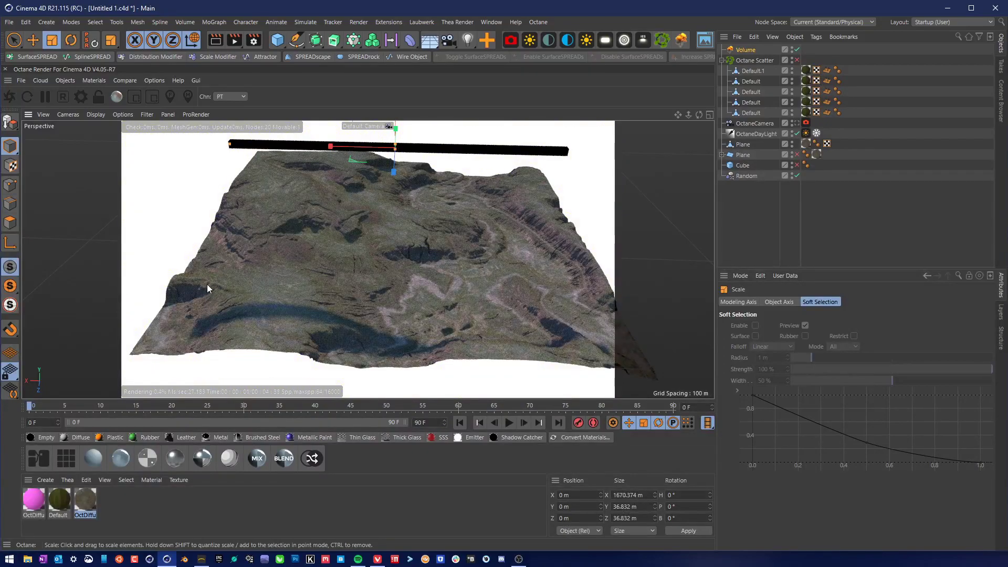
drag(232, 146, 249, 159)
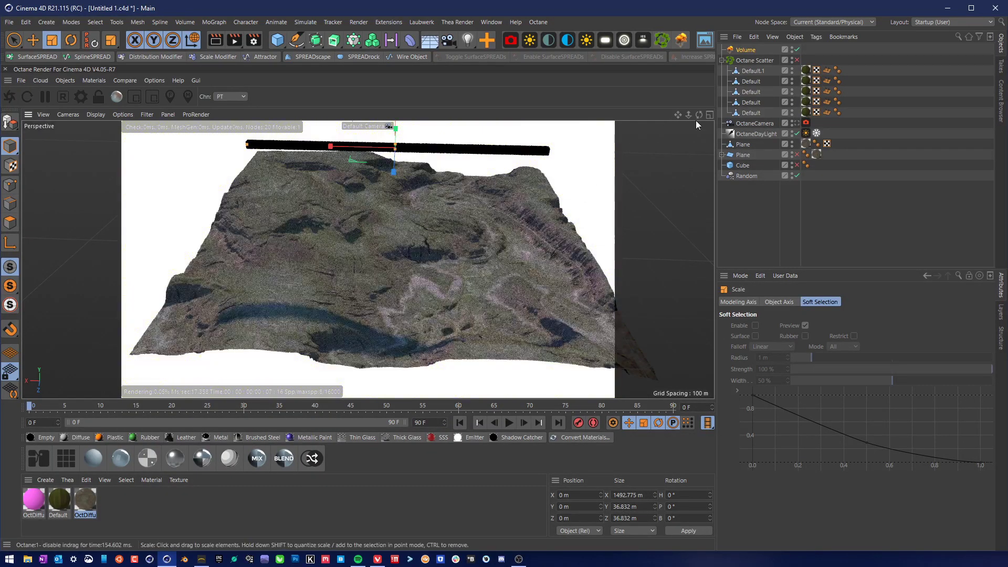
Move the volume forward along Z to about 1287 m and widen it to about 1549 m.
click(33, 40)
drag(394, 169, 404, 344)
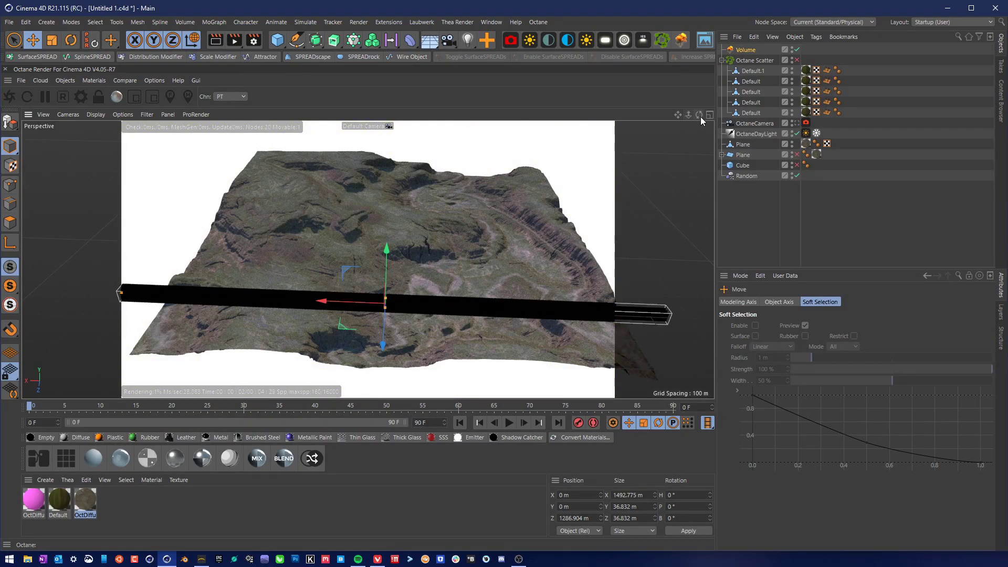
mouse_move(699, 115)
mouse_down()
mouse_move(700, 155)
mouse_move(700, 116)
mouse_up()
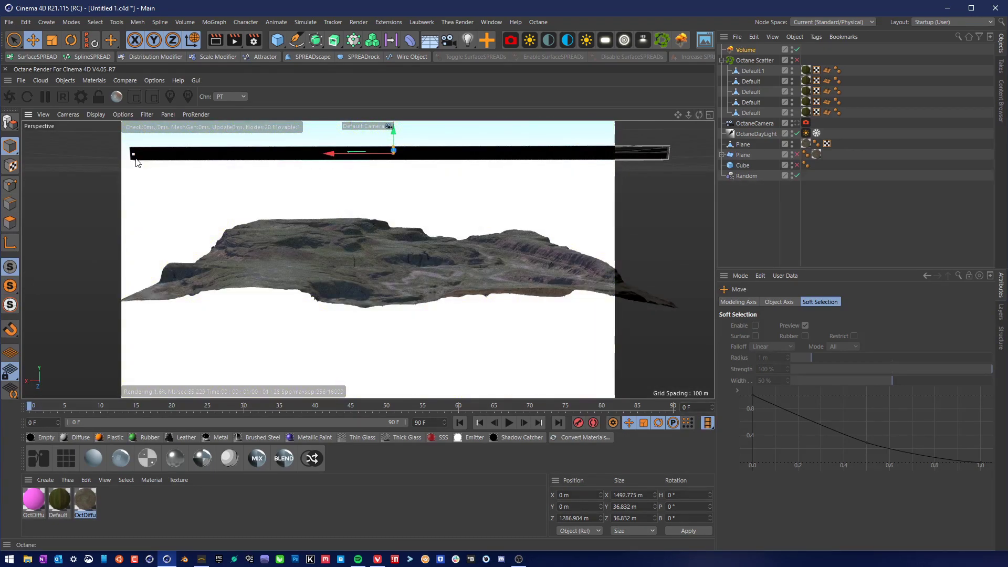
drag(134, 154, 124, 158)
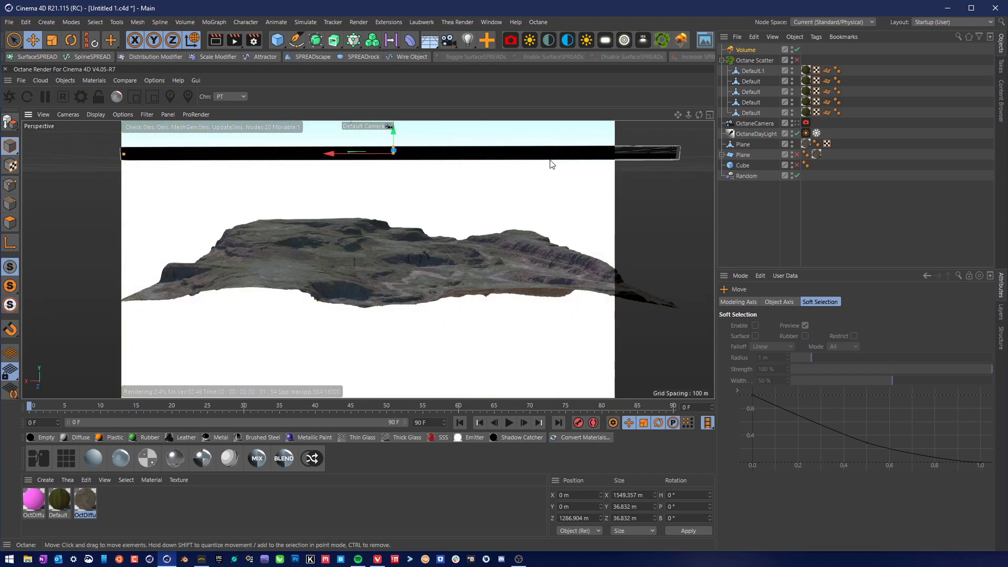
mouse_move(695, 114)
mouse_down()
mouse_move(703, 116)
mouse_move(695, 113)
mouse_up()
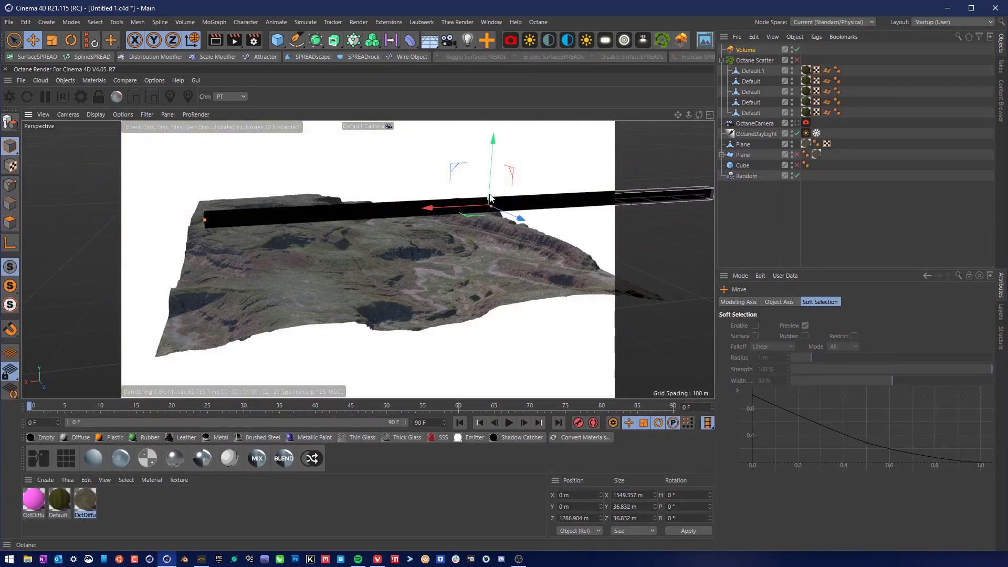
Resize the volume to about 2024 × 269 × 295 m and lower it into the terrain at about Y -406 m, Z 467 m.
drag(489, 199, 511, 227)
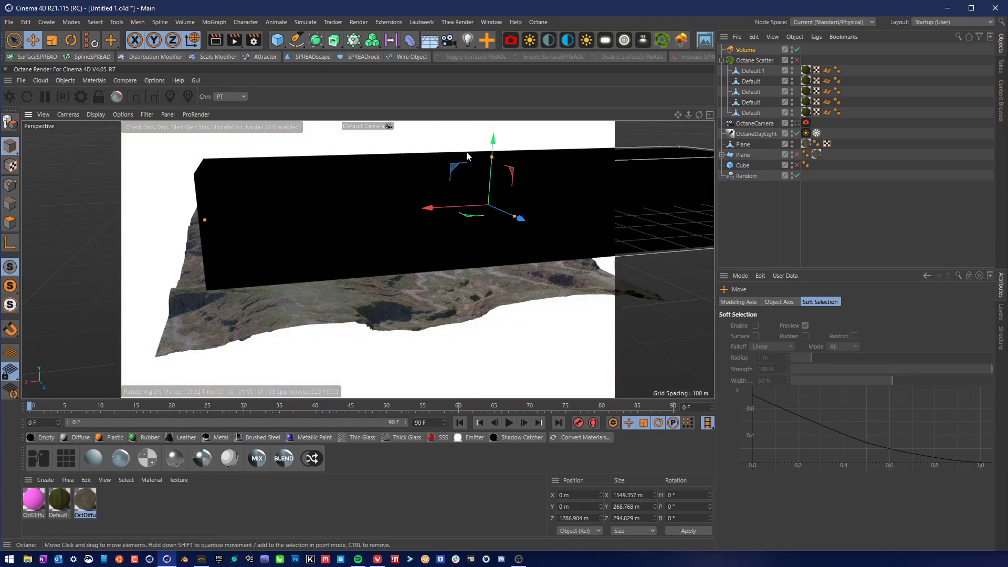
drag(492, 140, 508, 242)
drag(507, 316, 385, 285)
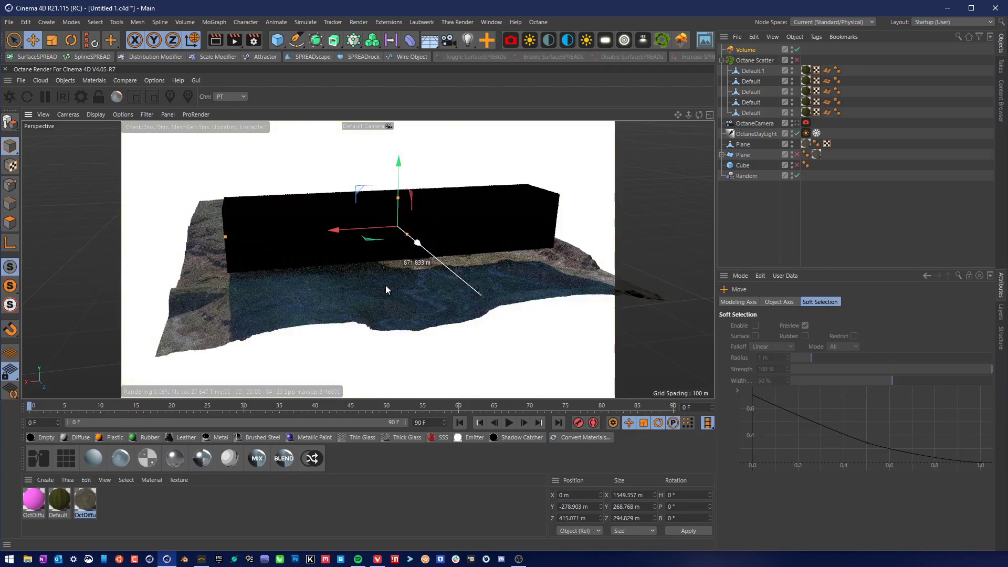
drag(398, 163, 408, 200)
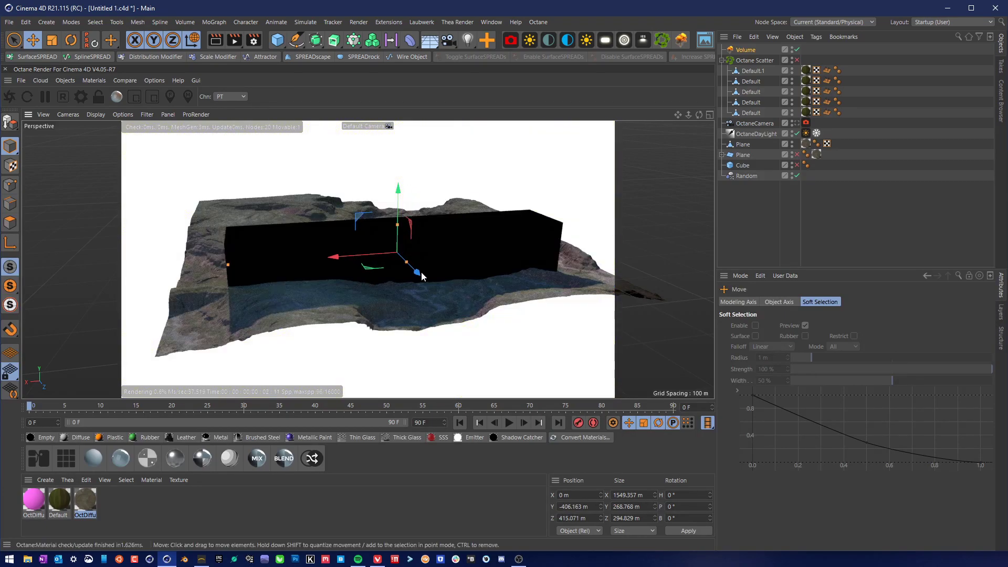
drag(421, 272, 436, 268)
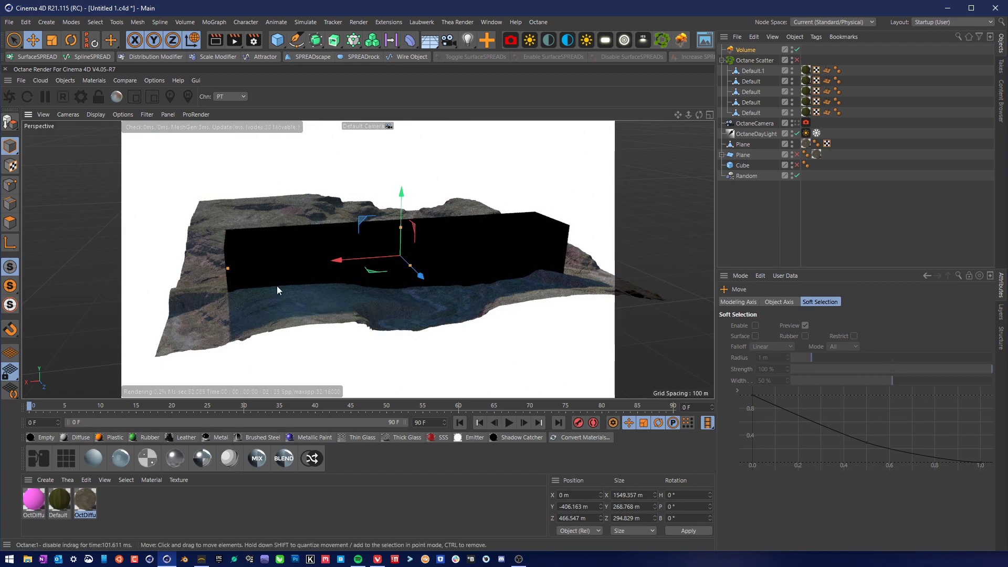
drag(227, 269, 169, 281)
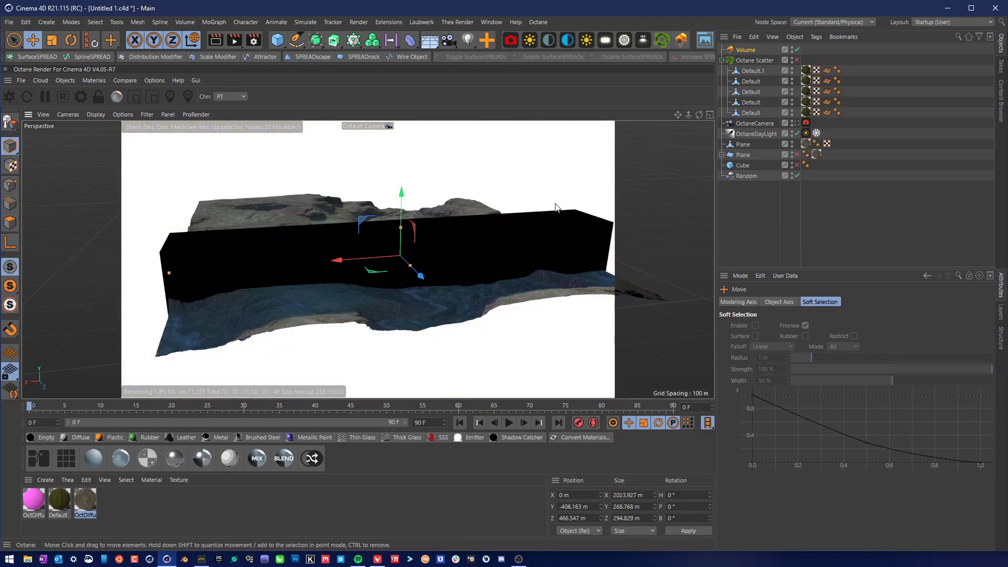
Extend the volume's depth along Z to about 531 m so it covers more of the terrain.
drag(699, 115, 782, 141)
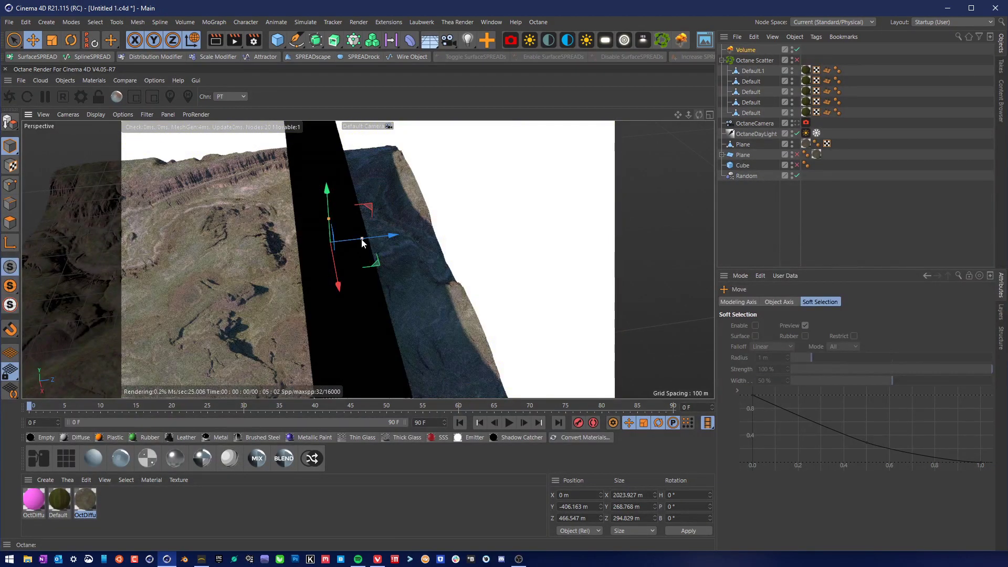
drag(361, 240, 390, 246)
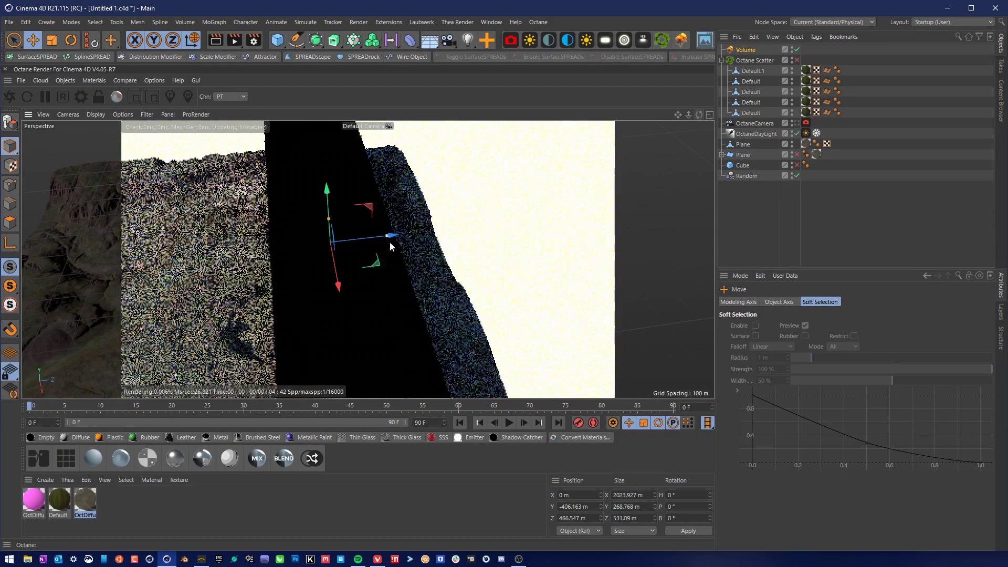
drag(700, 115, 755, 119)
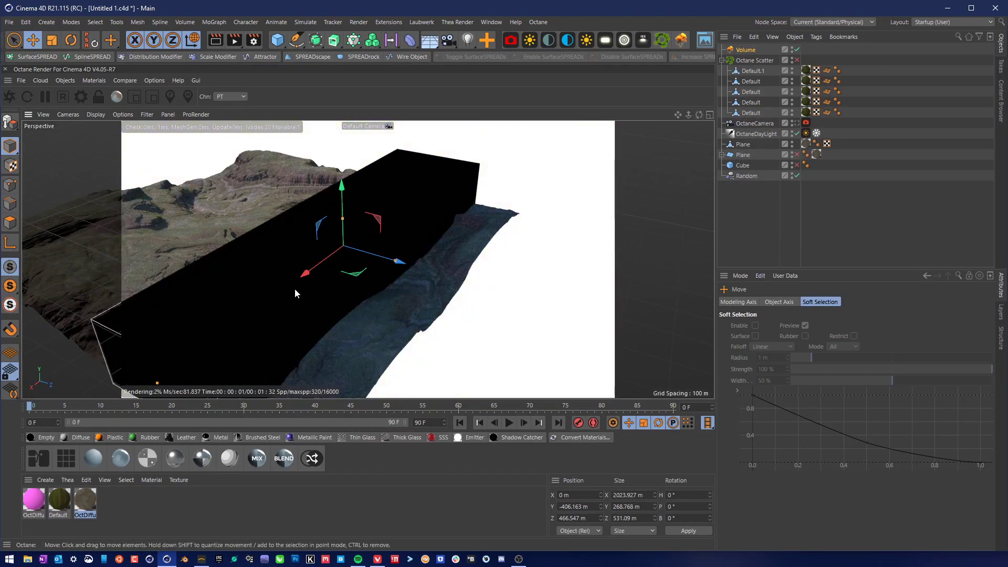
Assign the Fog preset as the Octane Volume's medium.
click(746, 50)
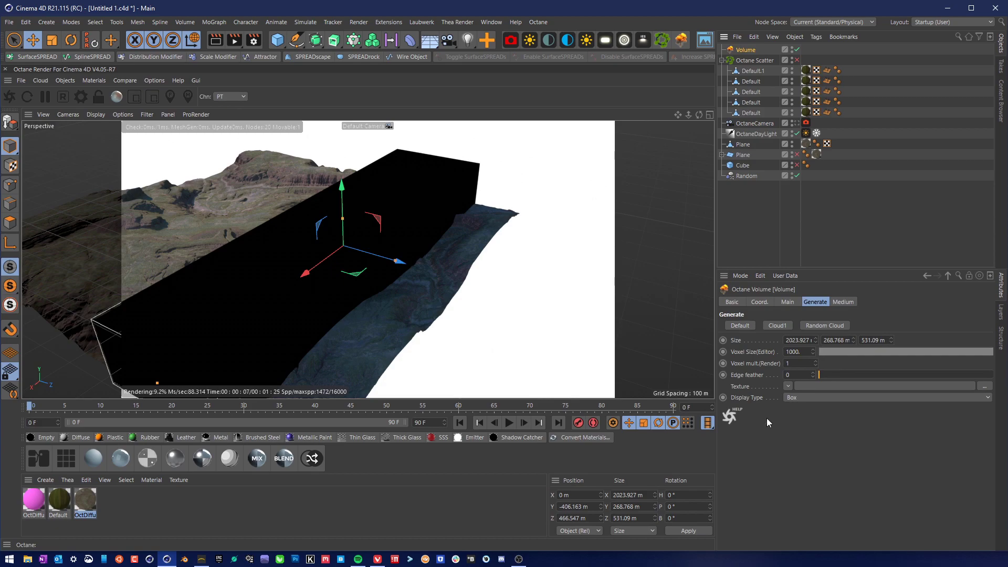
click(843, 302)
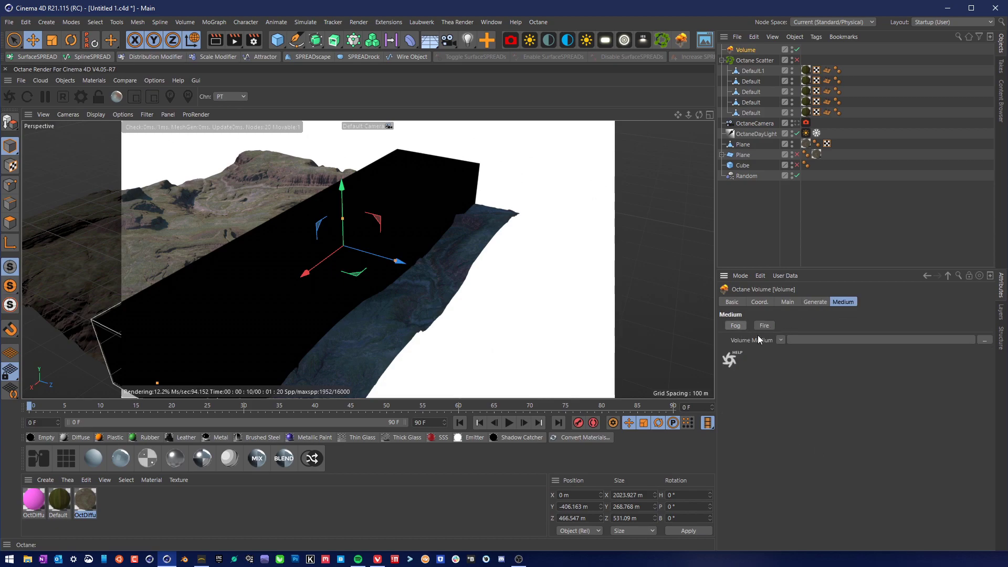
click(736, 326)
Set the absorption colour of the volume's fog medium to white, with R, G and B at 1.
click(825, 338)
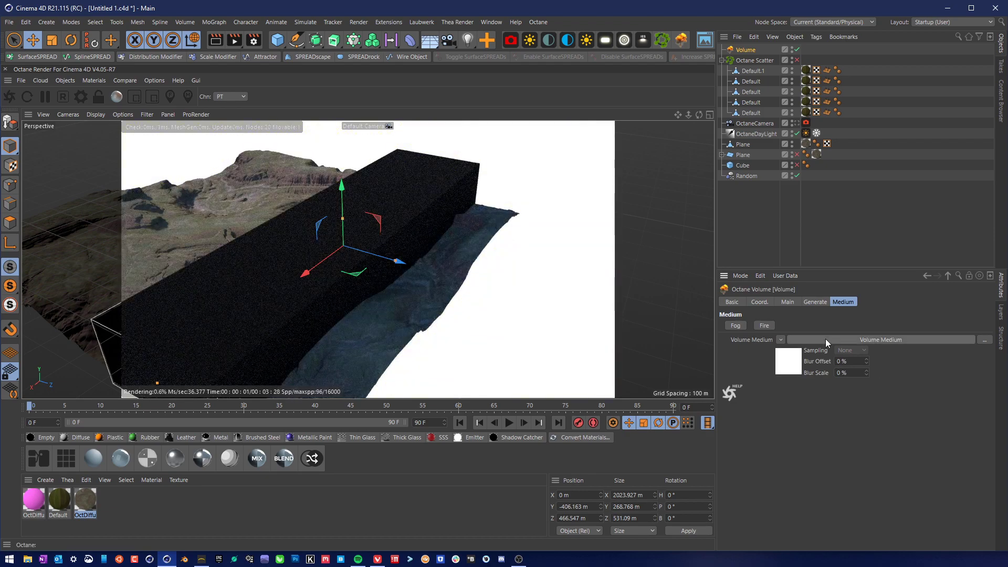
click(724, 327)
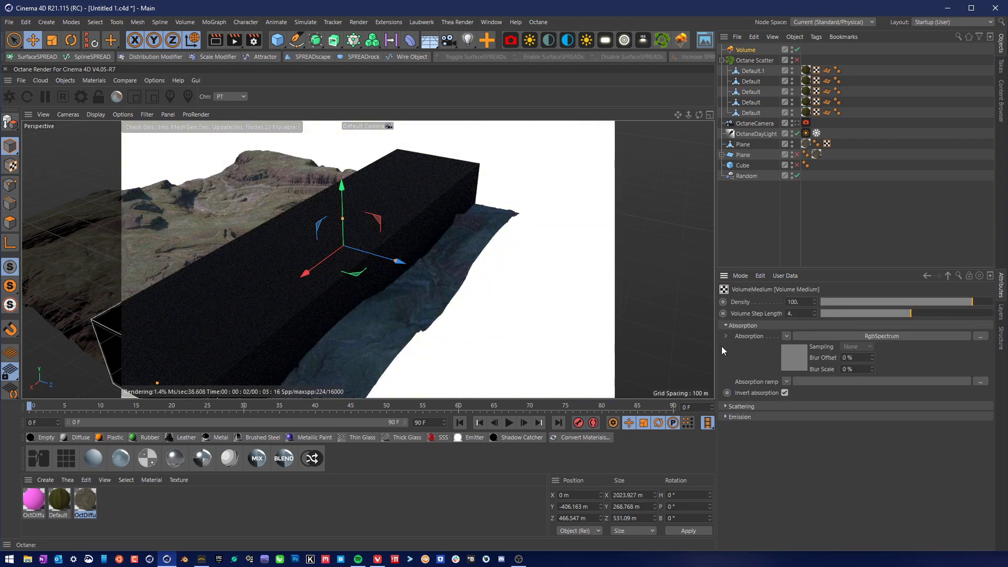
click(724, 406)
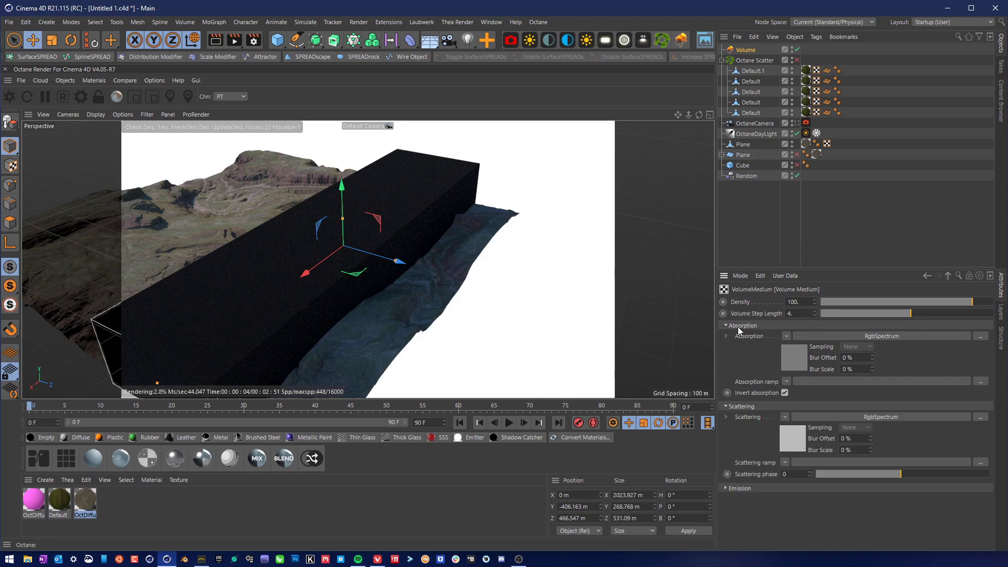
click(799, 358)
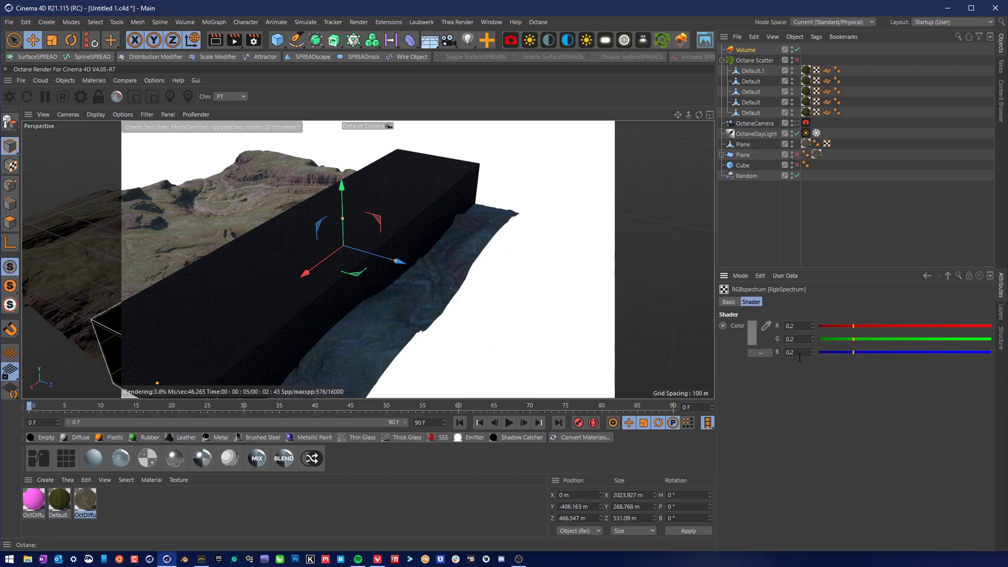
click(752, 338)
drag(721, 358, 874, 358)
click(735, 377)
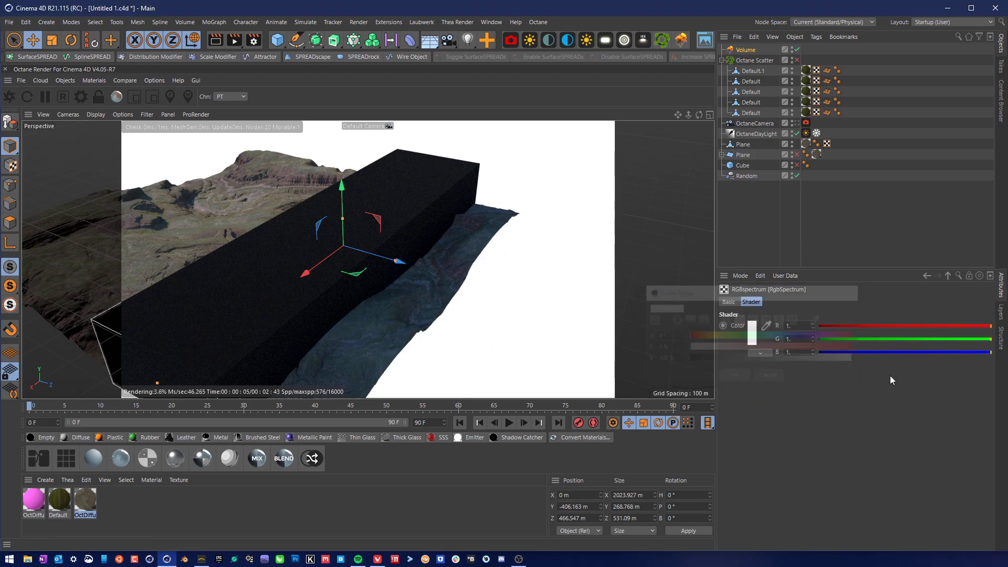
Set the scattering colour of the fog medium to white at 100% value.
click(926, 278)
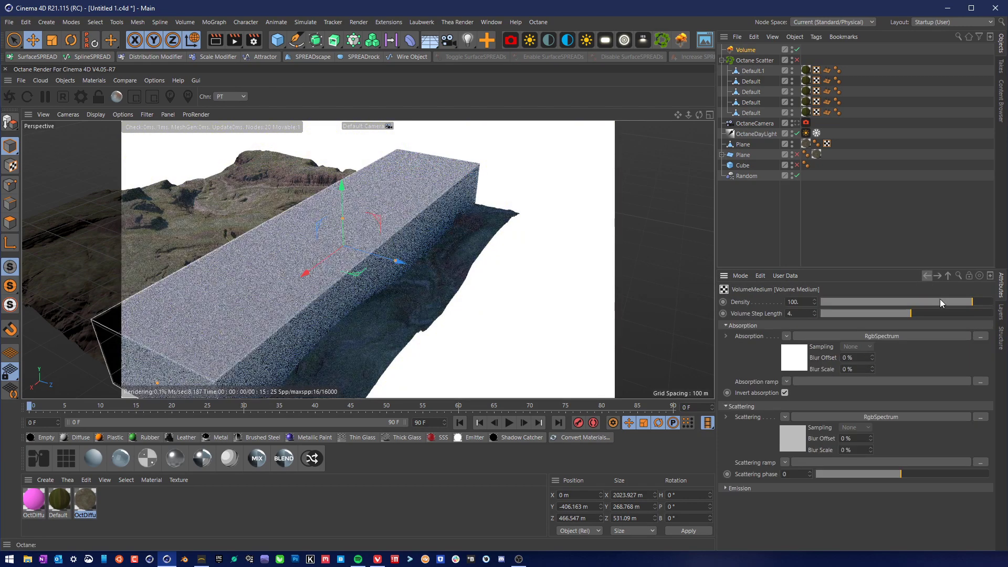
click(792, 442)
click(752, 338)
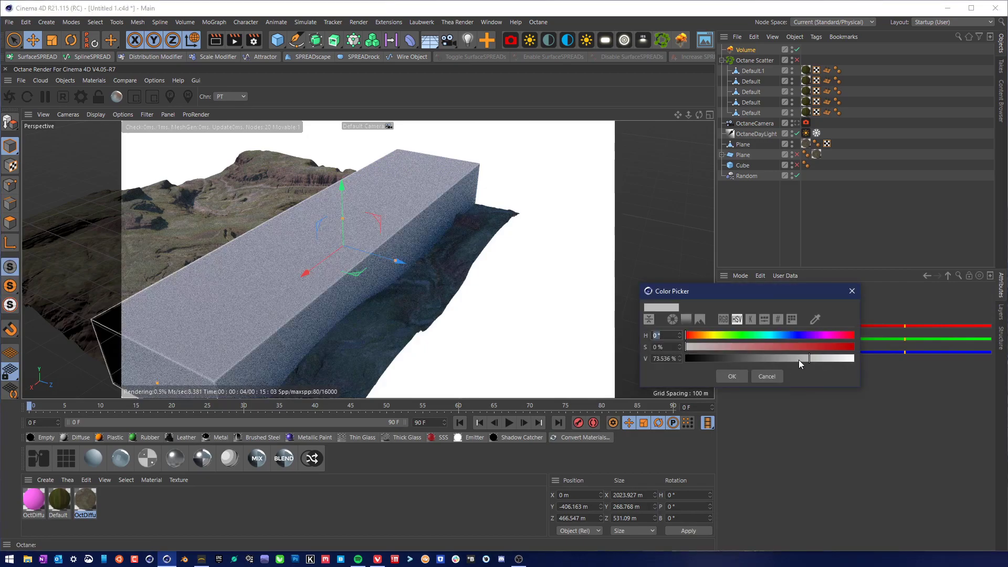
drag(798, 360, 884, 358)
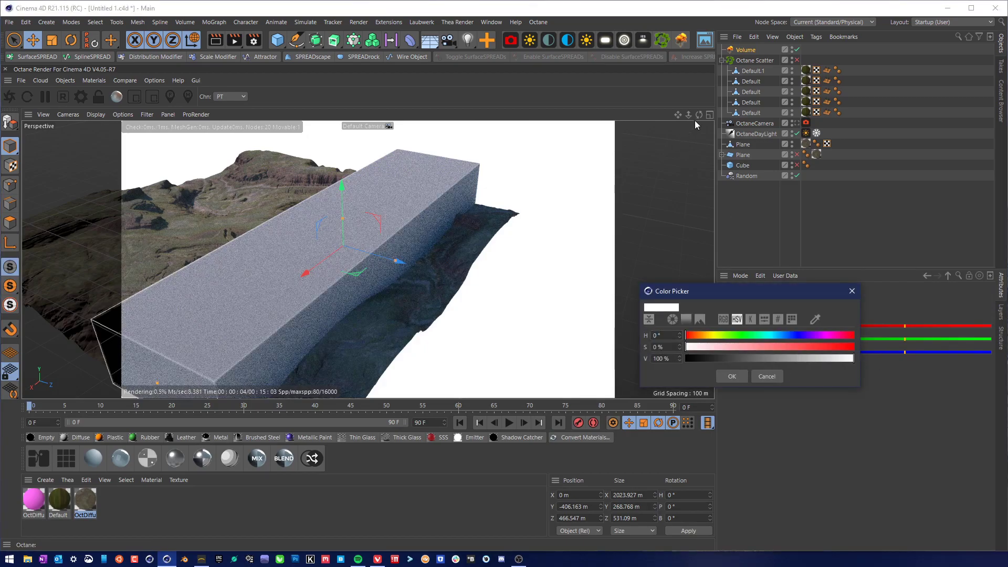
click(739, 379)
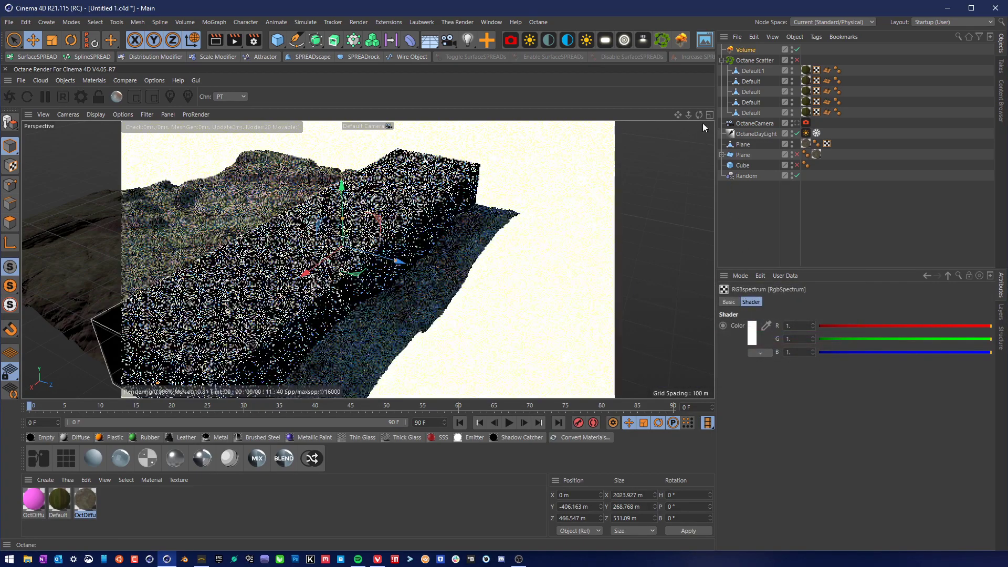
Sample a pale blue from the rendered sky as the scattering colour, with R 0.904661, G 1 and B 1.
mouse_move(699, 115)
mouse_down()
mouse_move(701, 78)
mouse_move(700, 115)
mouse_up()
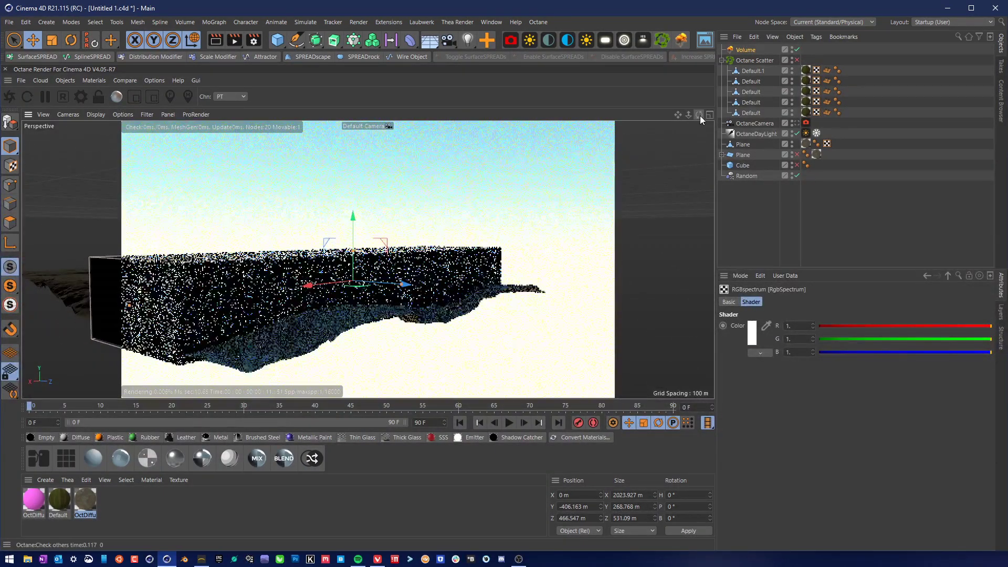
click(765, 325)
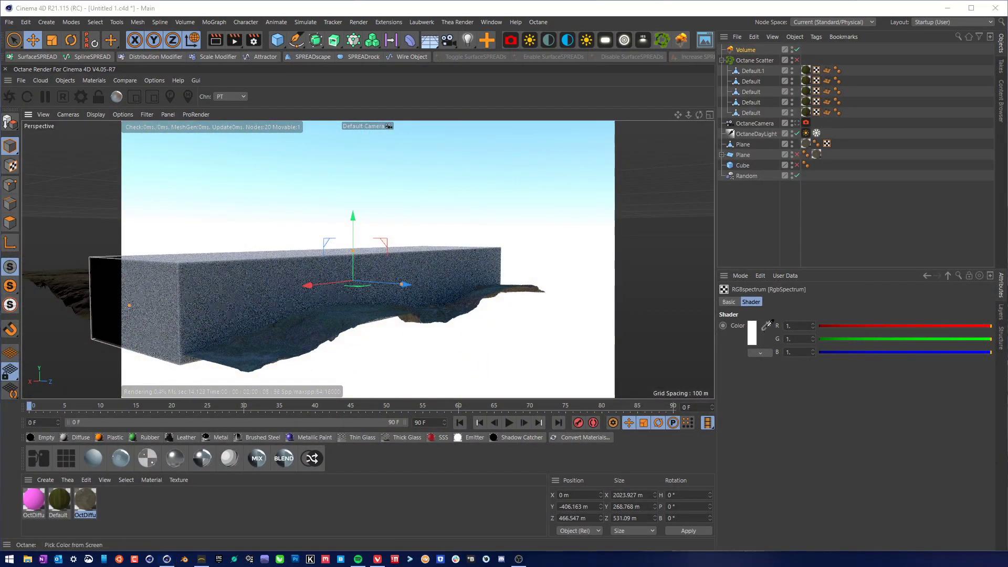
click(550, 219)
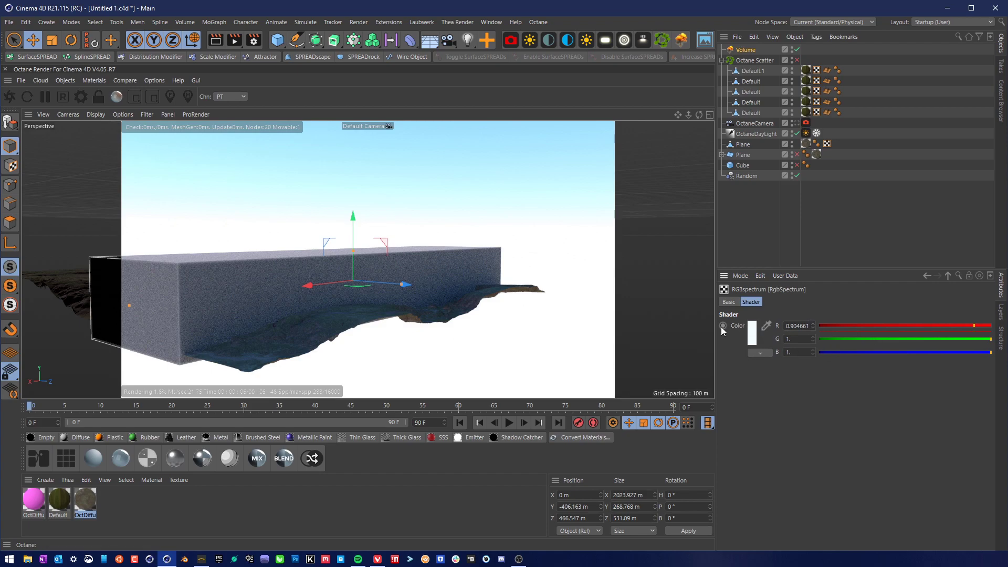
Lower the fog medium's density to about 0.001416 and set its scattering phase to about 0.612.
click(927, 276)
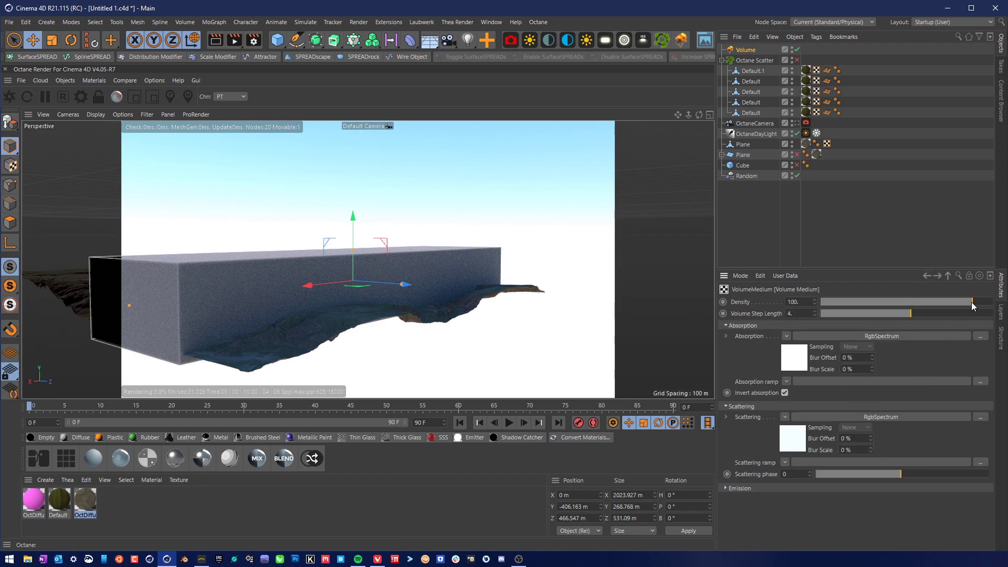
drag(971, 302, 868, 313)
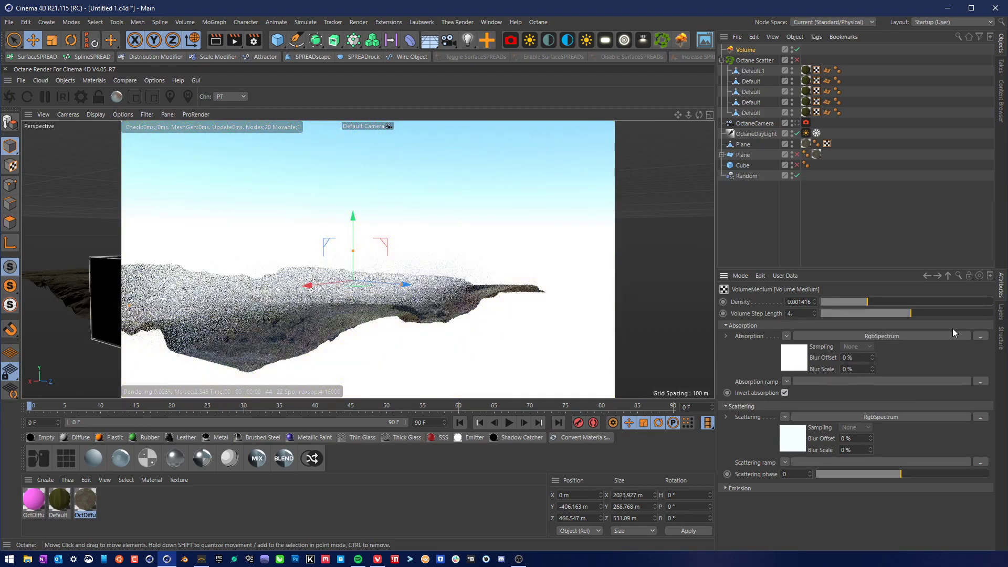
click(953, 474)
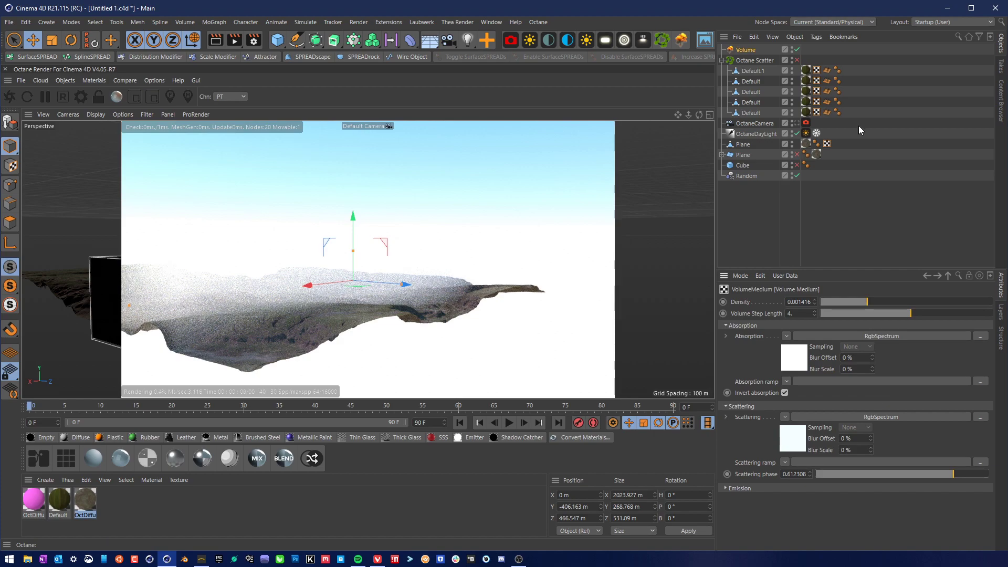
View the scene through OctaneCamera and move the volume to about X -49 m, Y -363 m, Z 465 m.
click(387, 126)
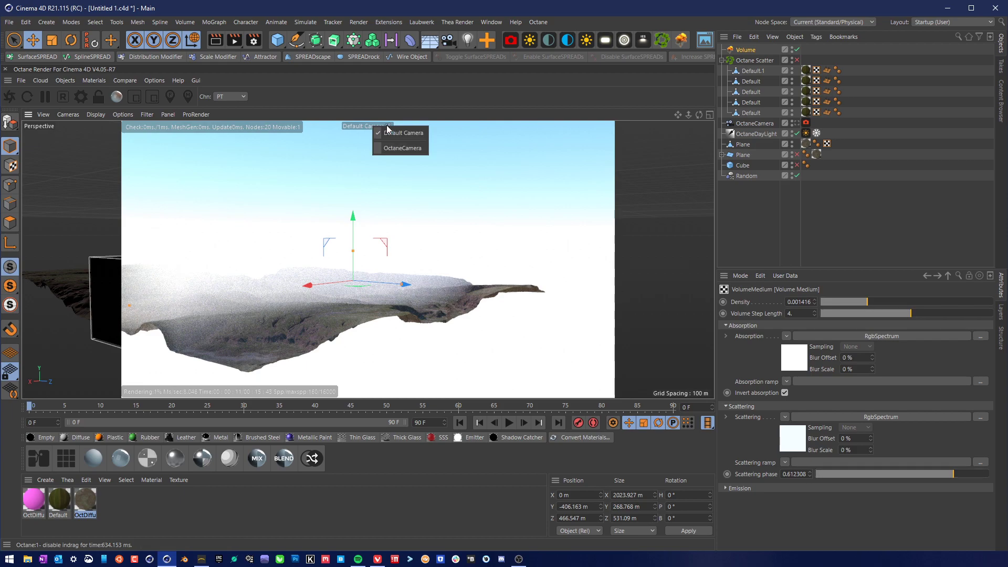
click(386, 149)
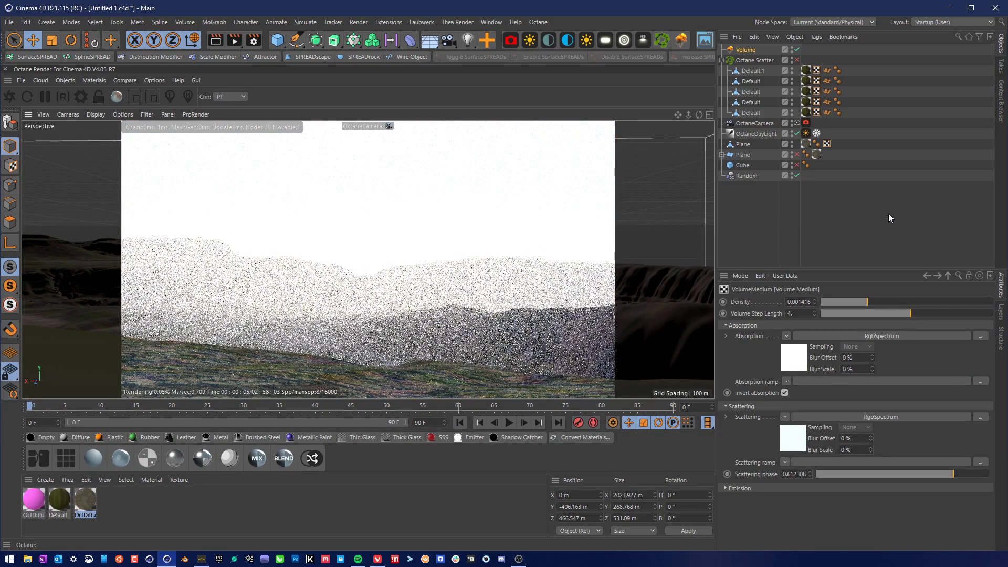
click(745, 50)
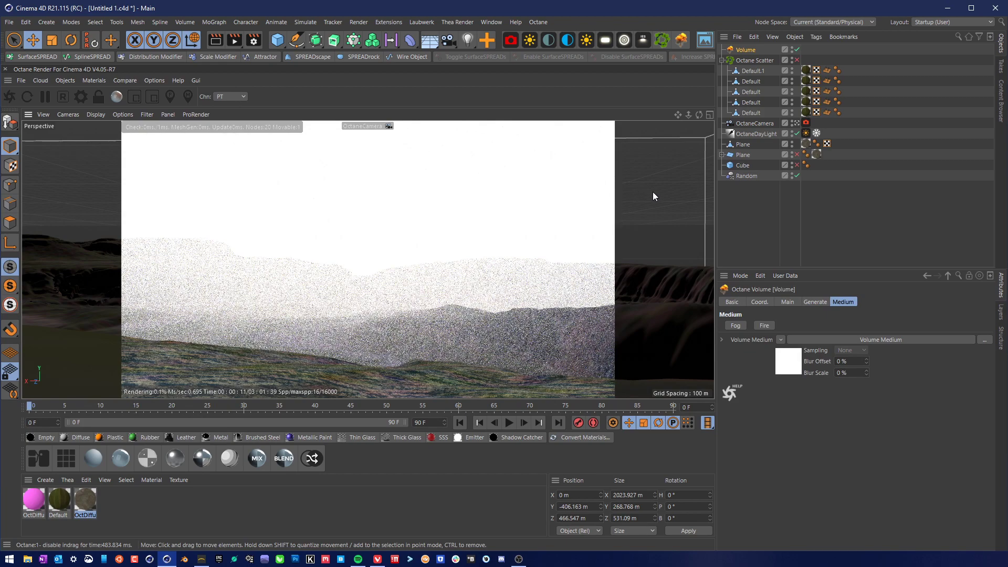
mouse_move(675, 191)
mouse_down()
mouse_move(672, 210)
mouse_move(679, 180)
mouse_up()
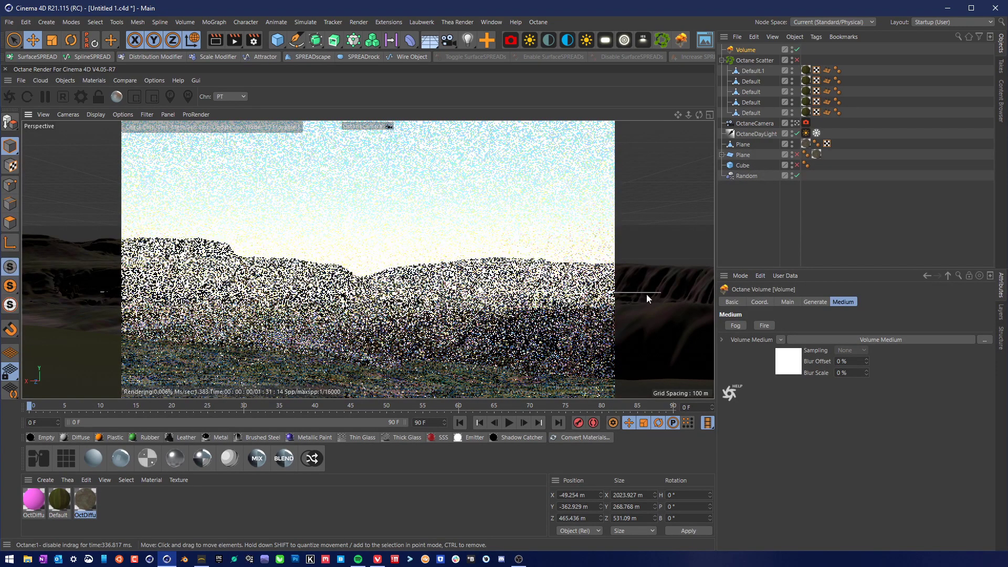
In the default camera view without viewport rendering, increase the volume's height to about 462 m and raise it to about Y -332 m.
click(389, 126)
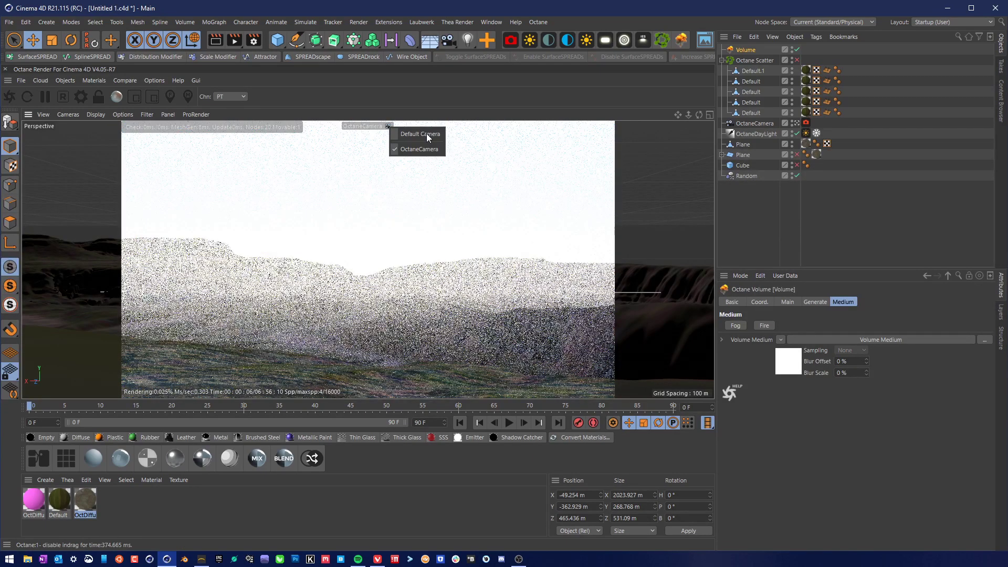
click(426, 134)
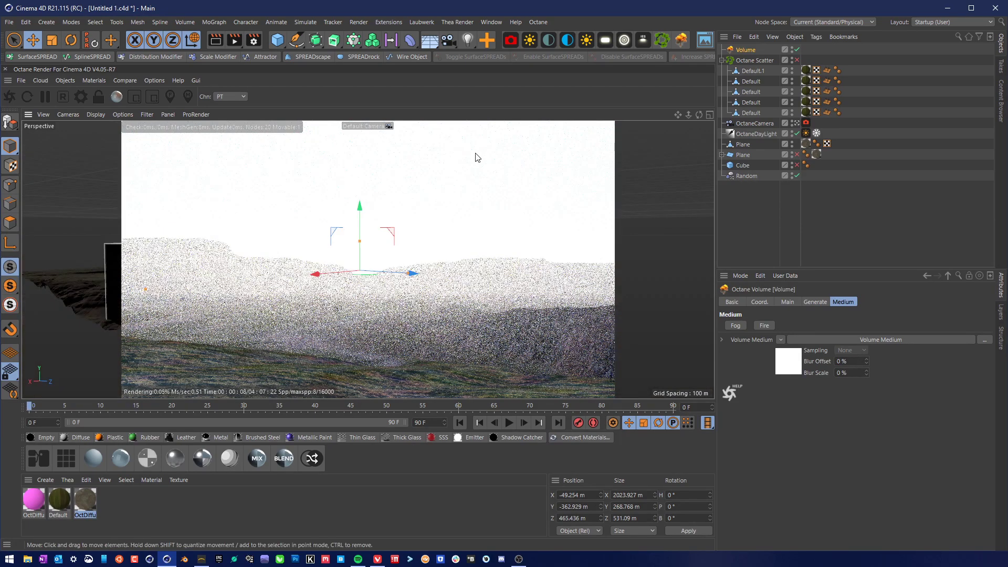
click(154, 80)
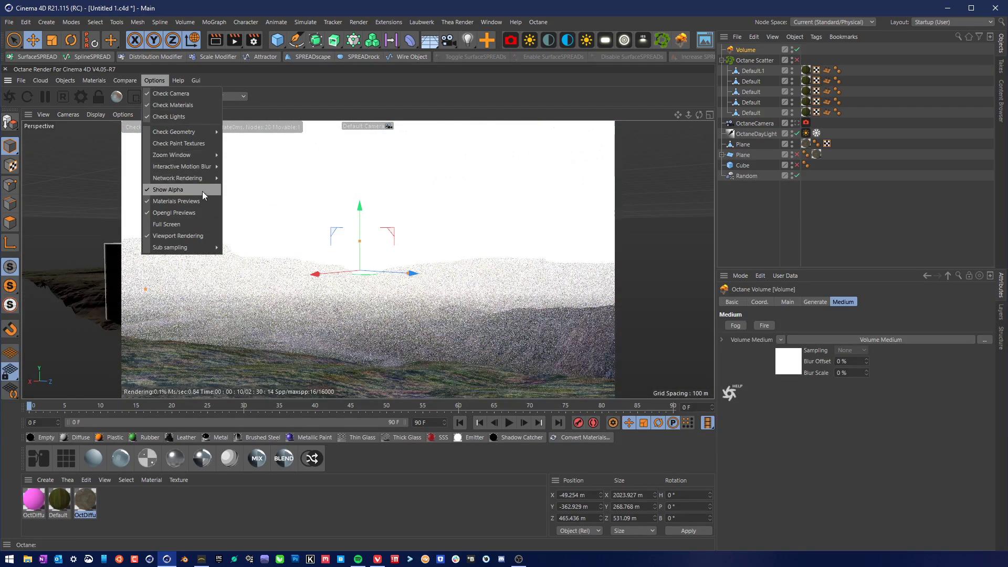
click(658, 234)
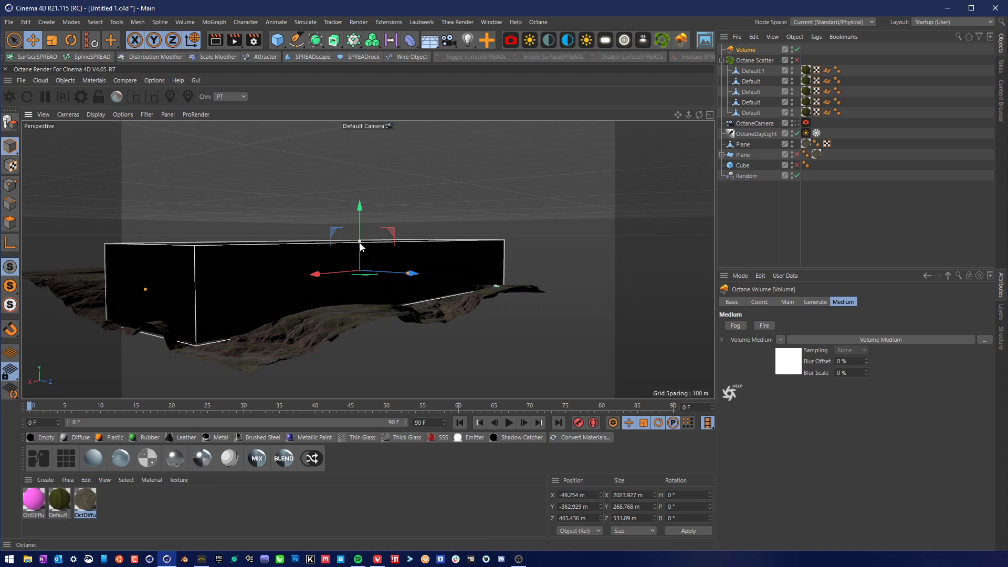
drag(360, 239, 361, 222)
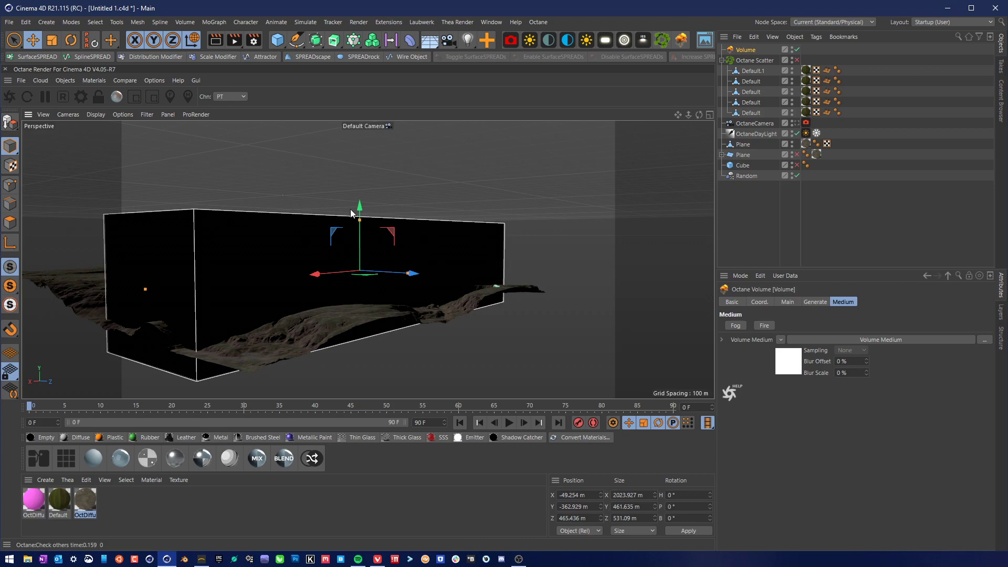
drag(359, 211, 360, 200)
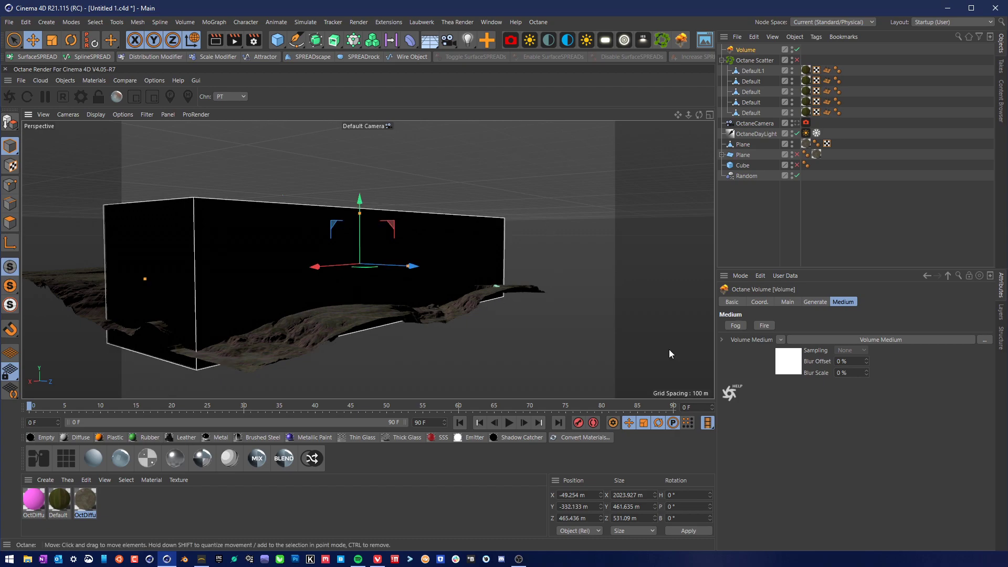
Switch the view back to OctaneCamera and re-enable Octane viewport rendering.
click(388, 126)
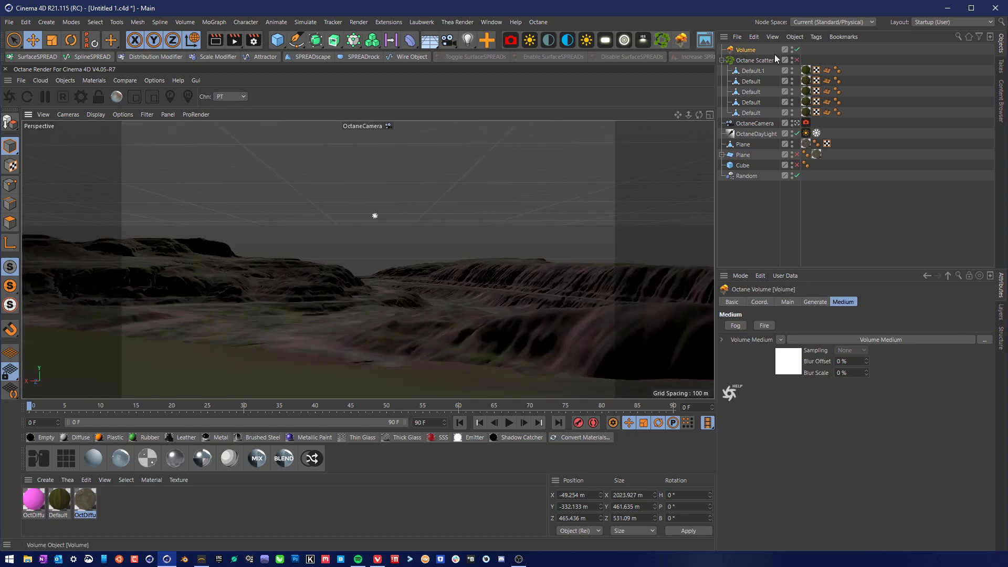
click(155, 81)
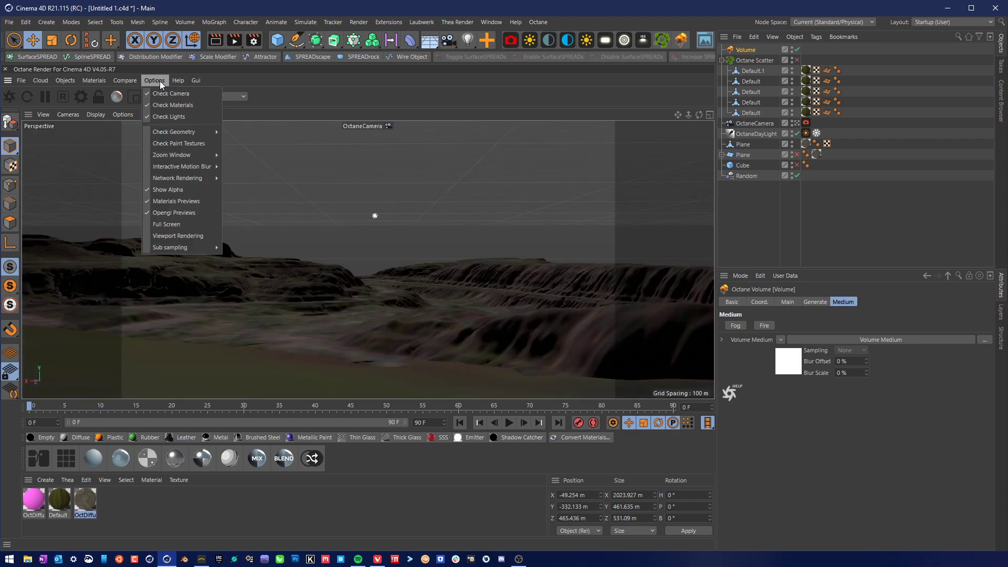
click(191, 235)
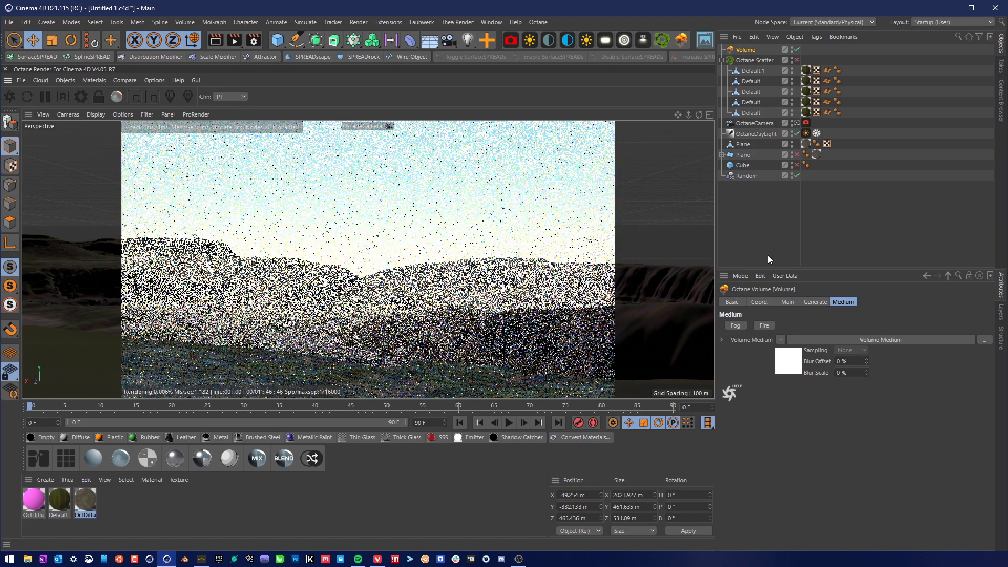
Set the scattering phase of the volume's fog medium to 0.6.
click(880, 340)
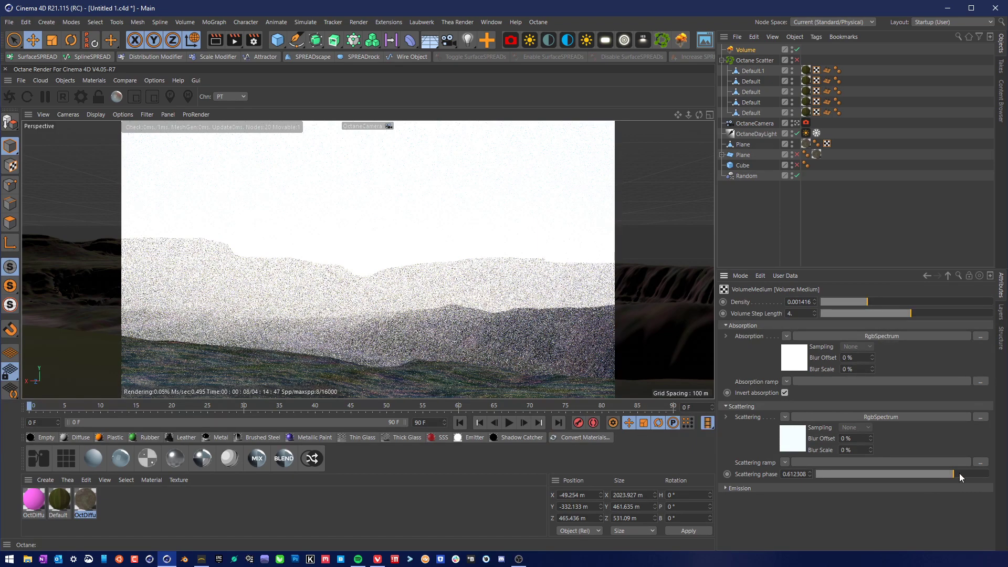
drag(960, 474, 971, 473)
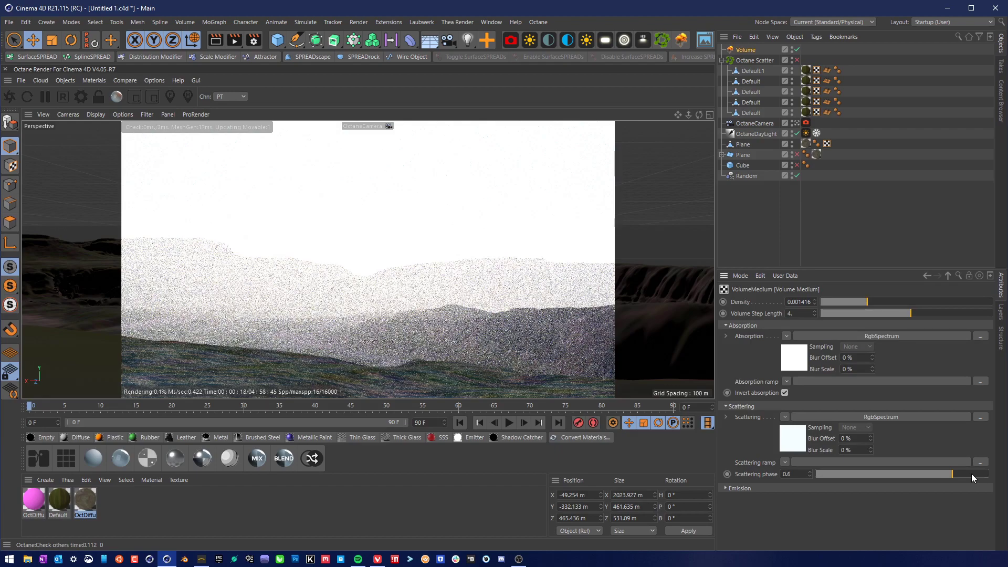
Raise the fog medium's scattering phase to about 0.82 and switch the Octane viewport render channel to DL.
click(970, 473)
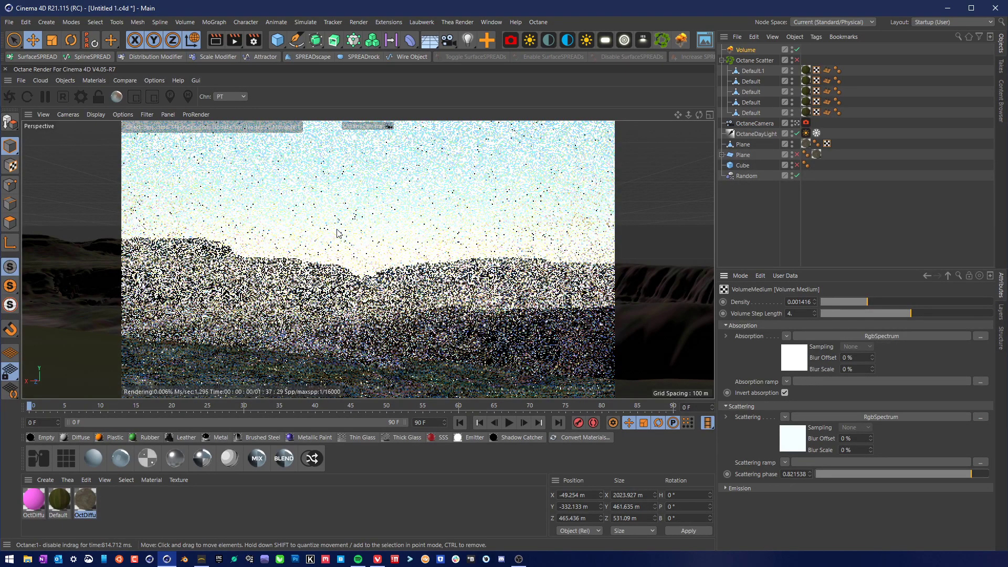
click(243, 97)
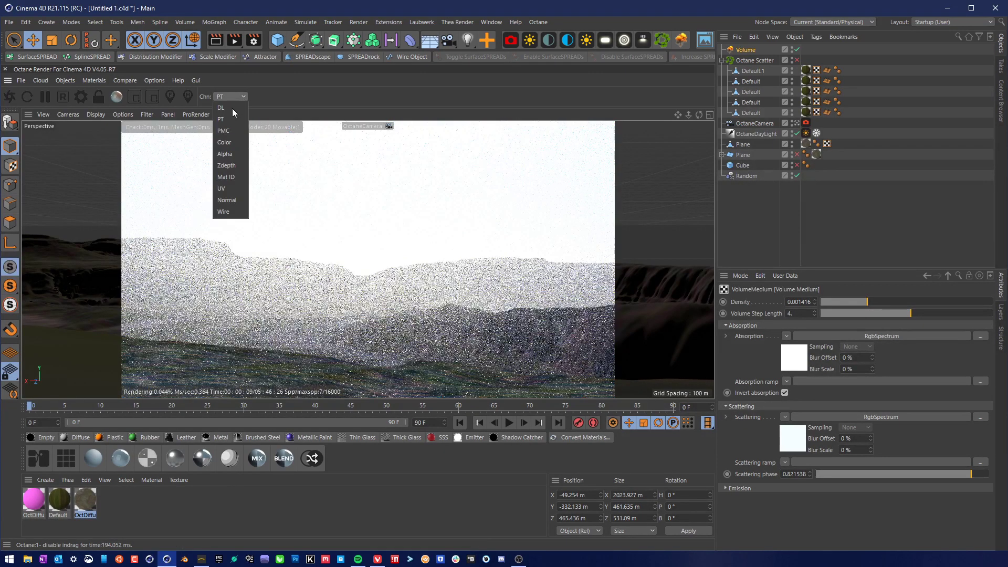
click(232, 108)
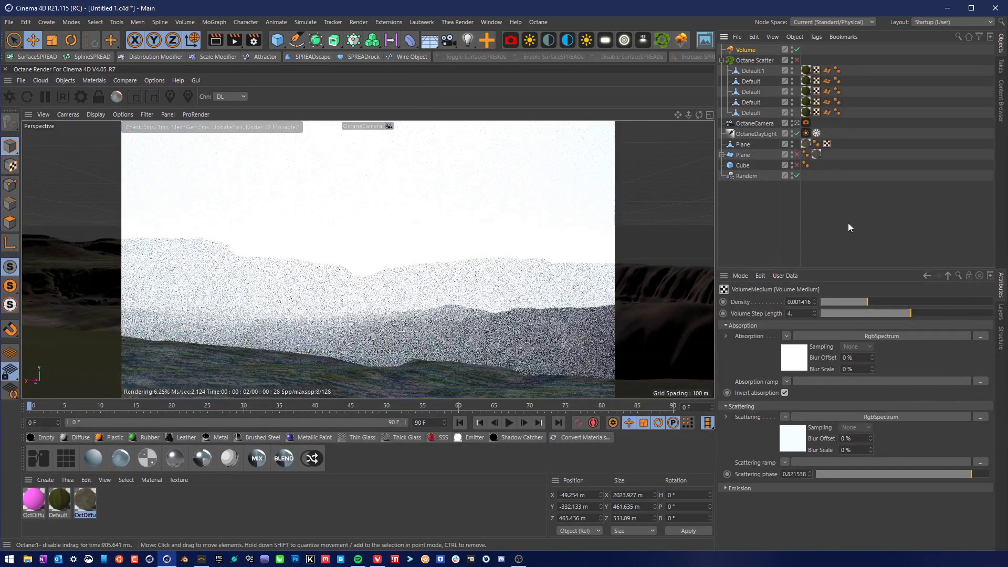
click(827, 227)
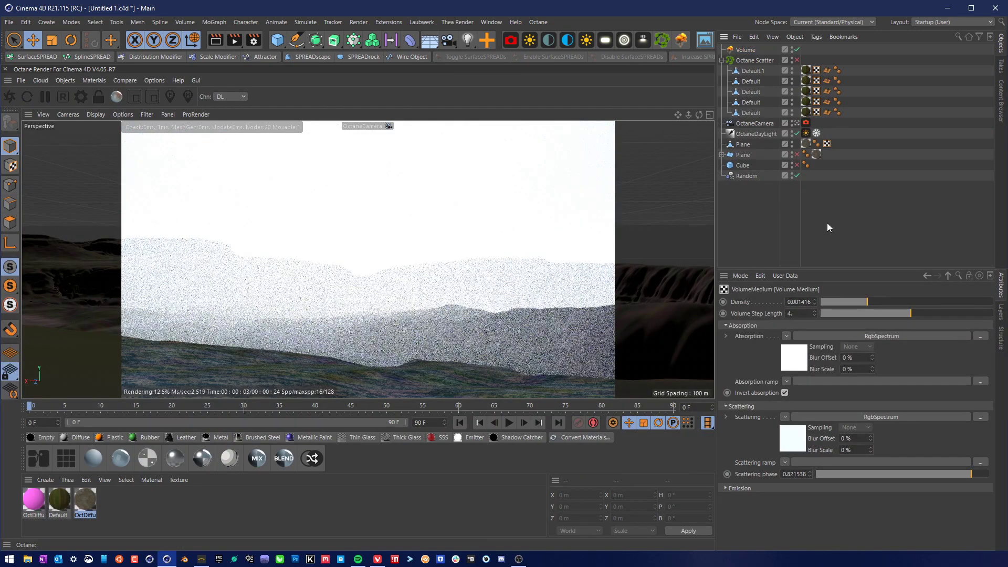
Set the scattering phase of the volume's fog medium to 0.8.
click(796, 474)
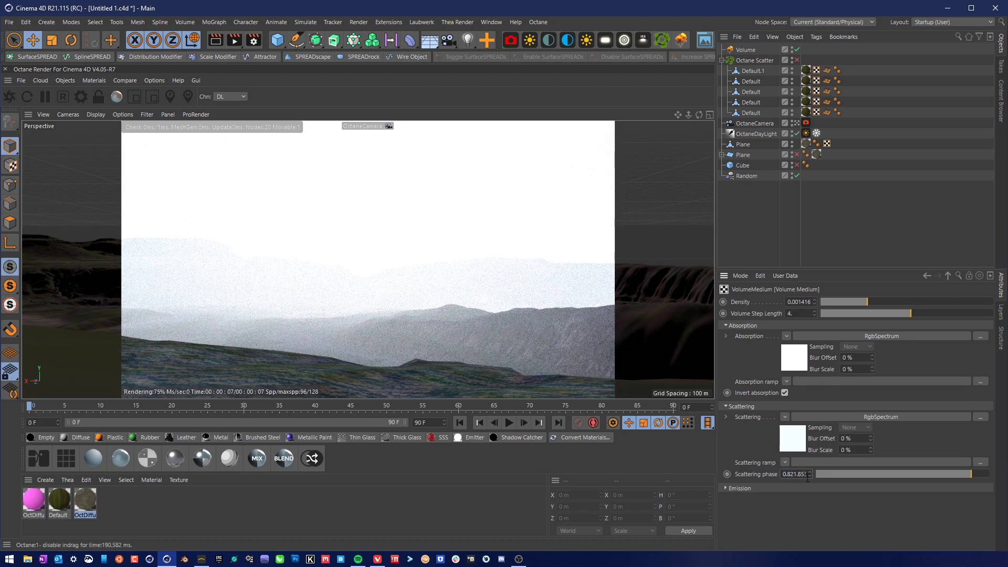
click(807, 478)
key(BackSpace)
key(BackSpace)
key(BackSpace)
key(BackSpace)
key(BackSpace)
key(BackSpace)
key(BackSpace)
key(BackSpace)
key(BackSpace)
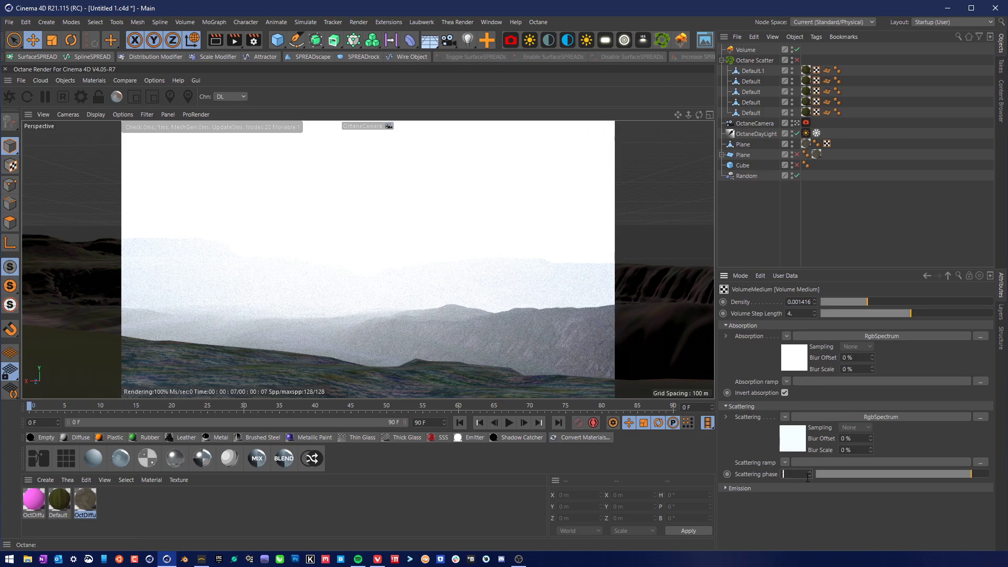
text(0.8)
key(Return)
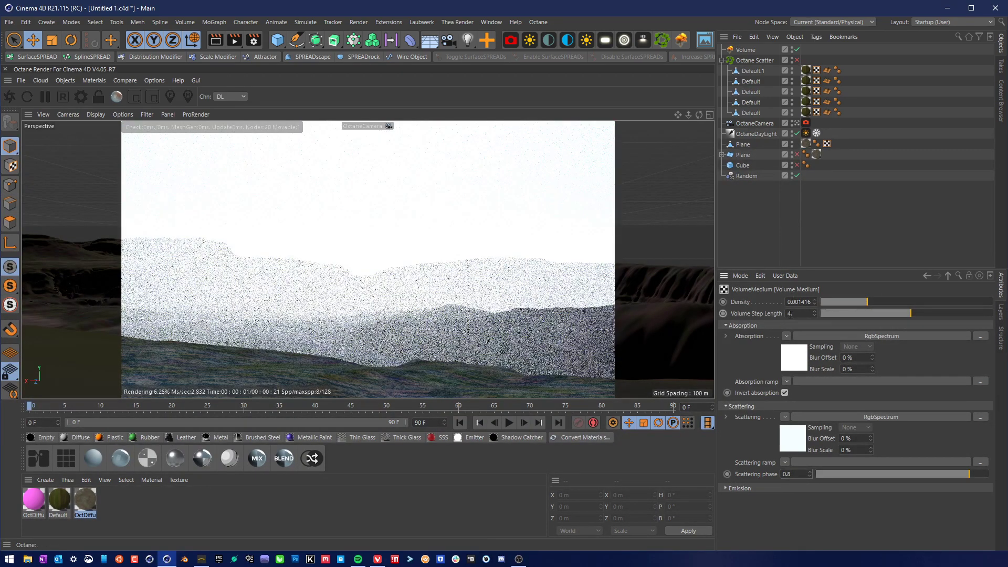
Lower the fog medium's density to about 0.00107.
click(866, 303)
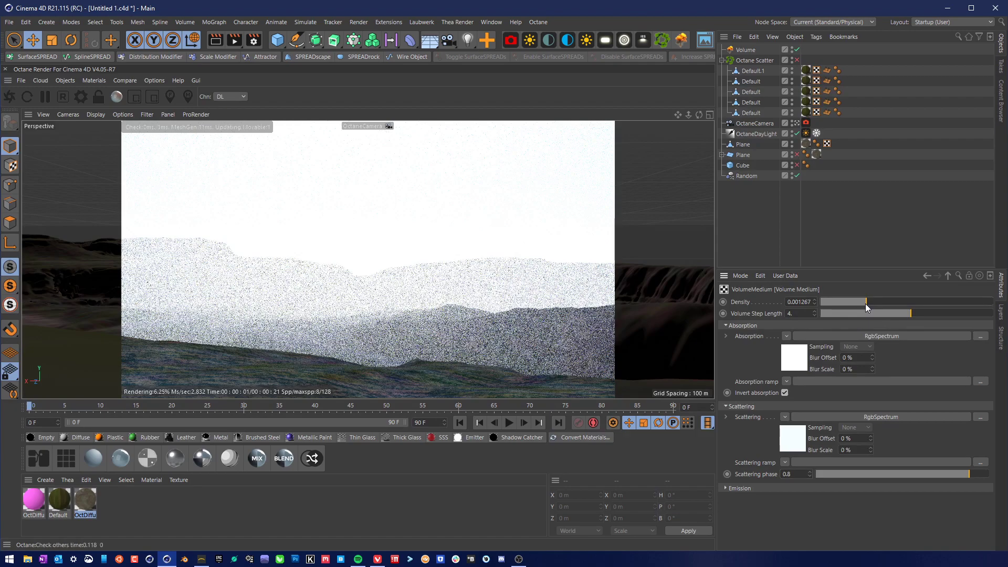
drag(865, 304, 862, 304)
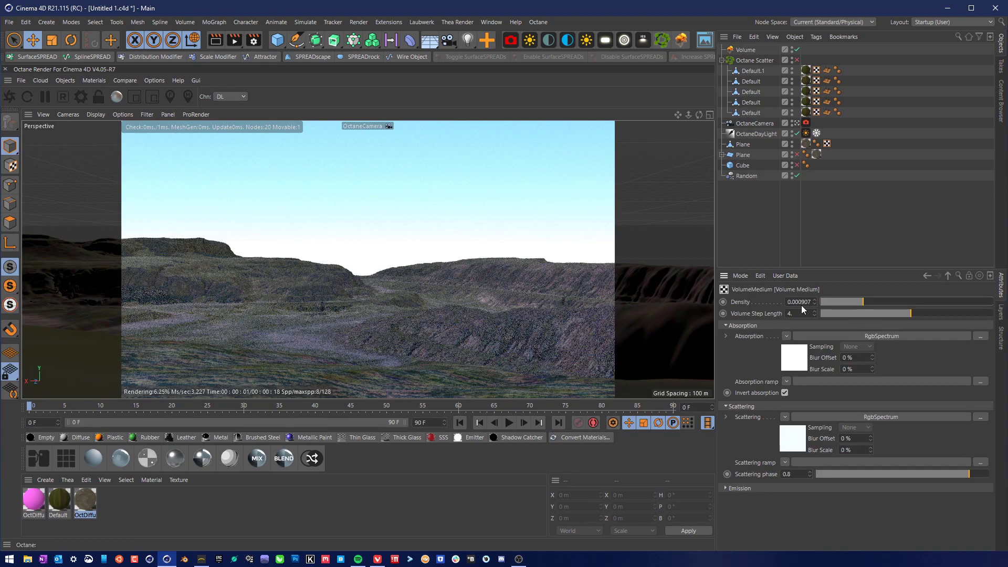
click(864, 303)
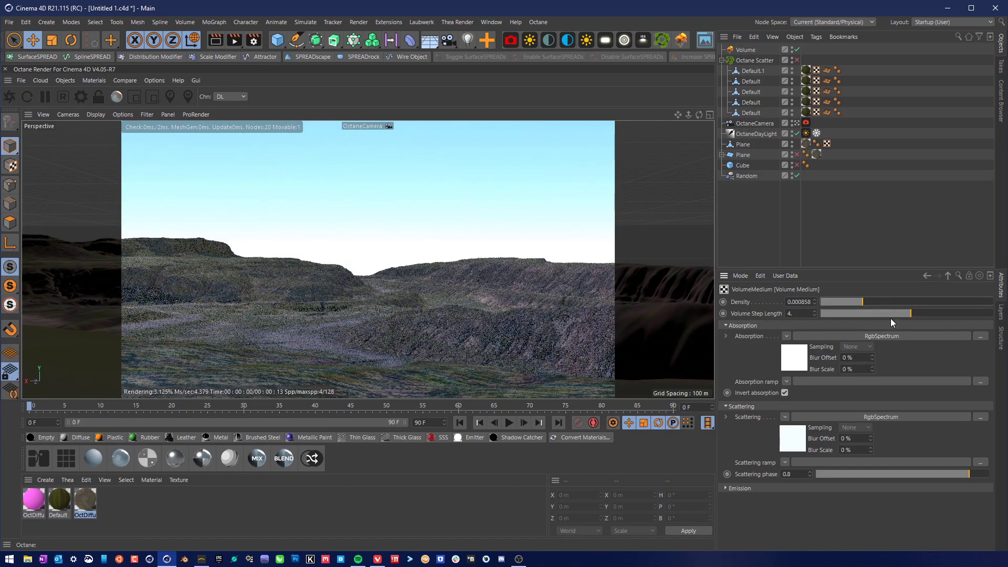
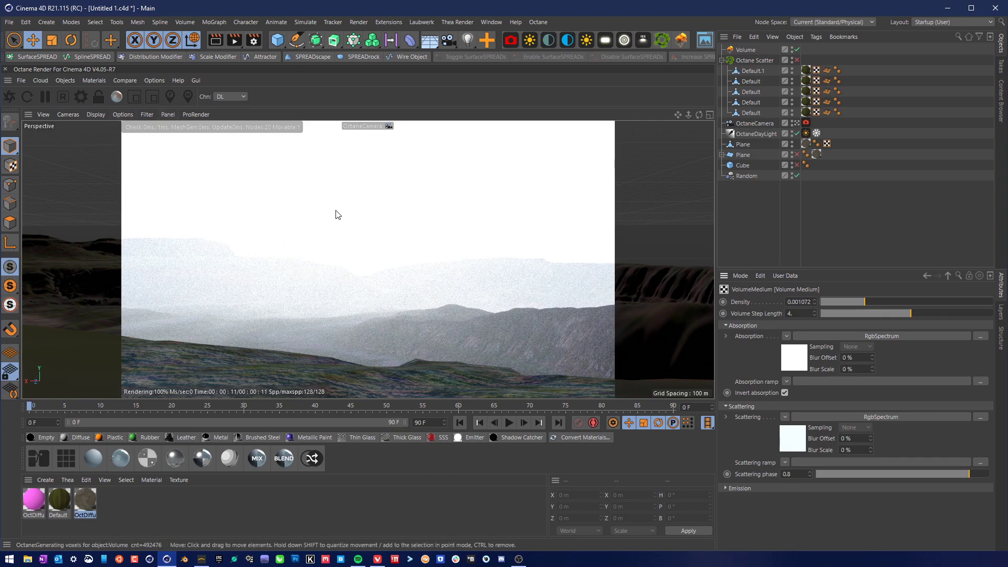
Using the default camera to see the terrain from above, shift the Volume object along X to about -0.3 m.
click(383, 126)
click(405, 133)
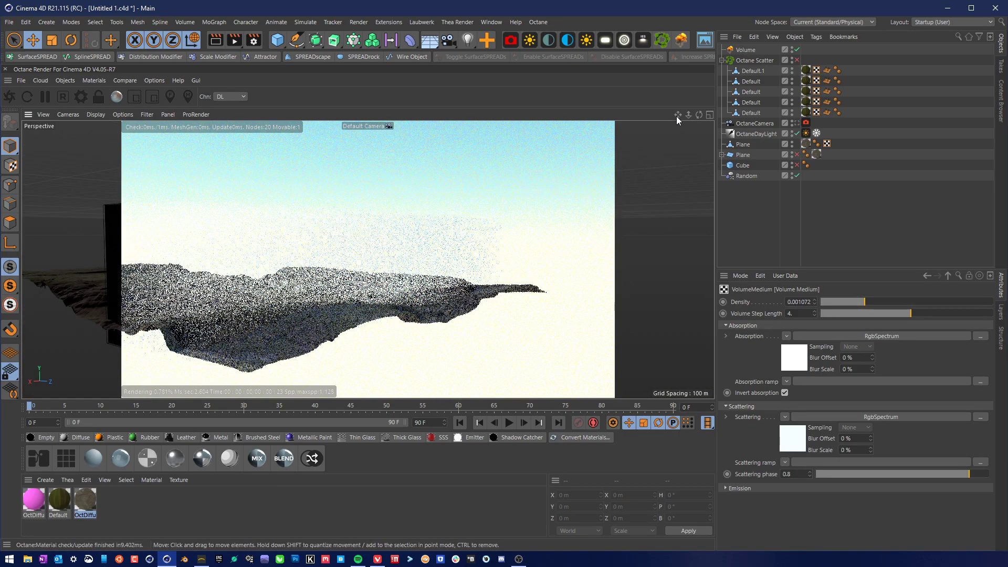
drag(678, 116, 739, 149)
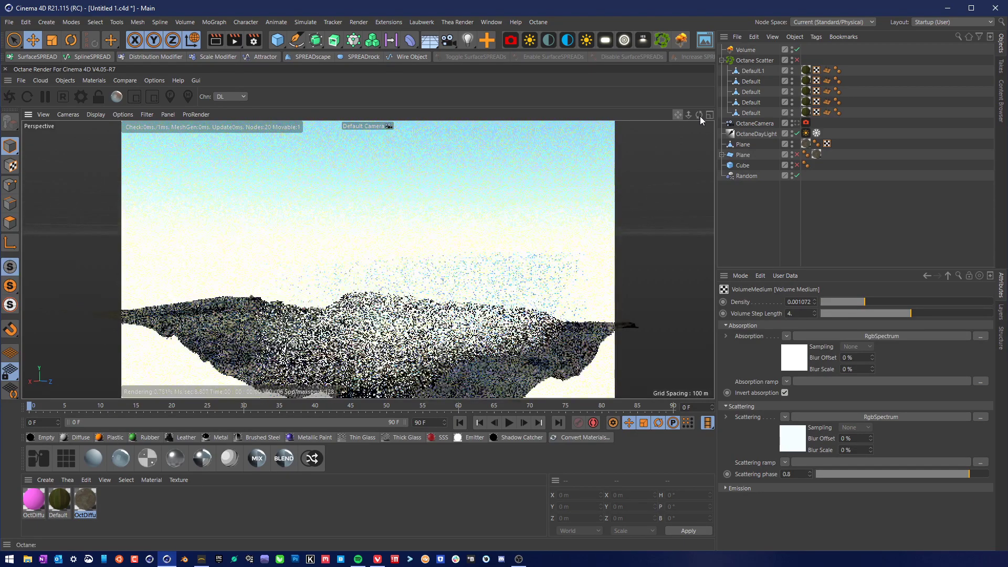
drag(700, 116, 700, 157)
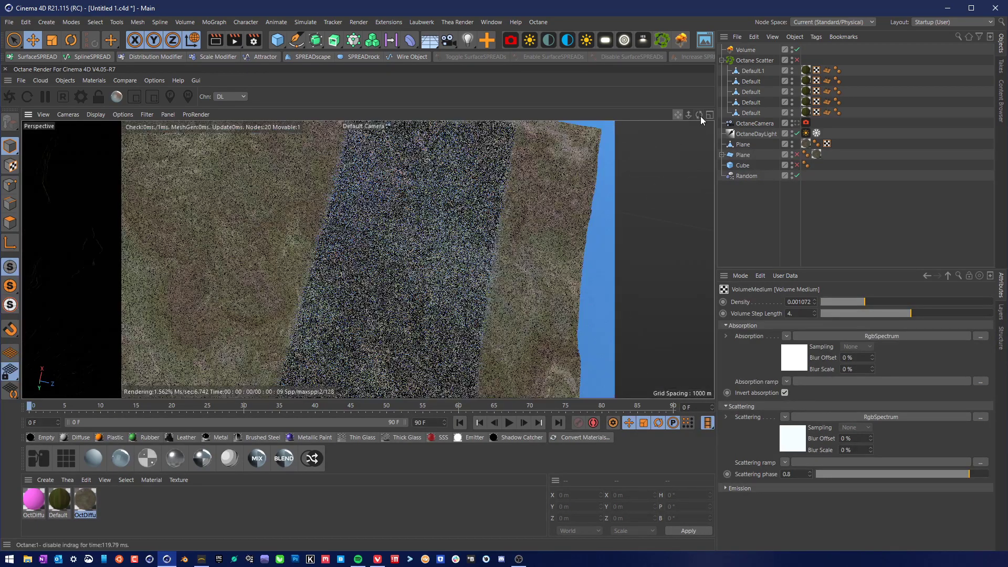
drag(688, 115, 679, 57)
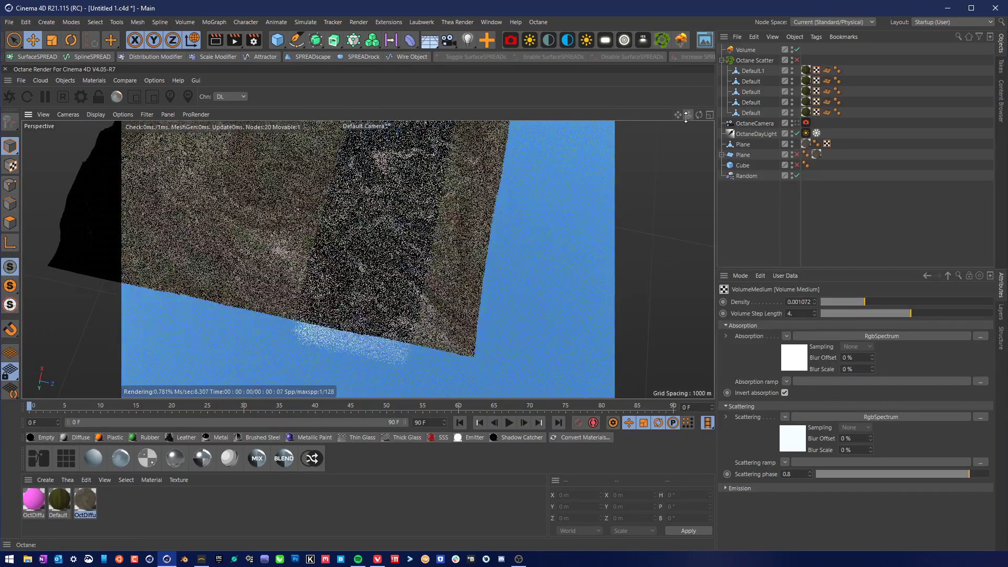
drag(690, 114, 645, 115)
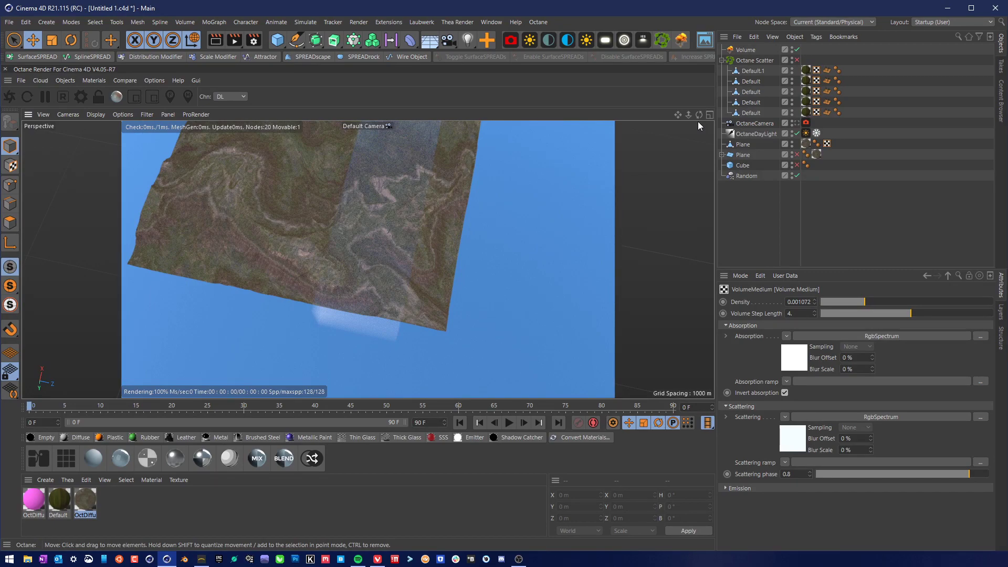
drag(677, 114, 654, 135)
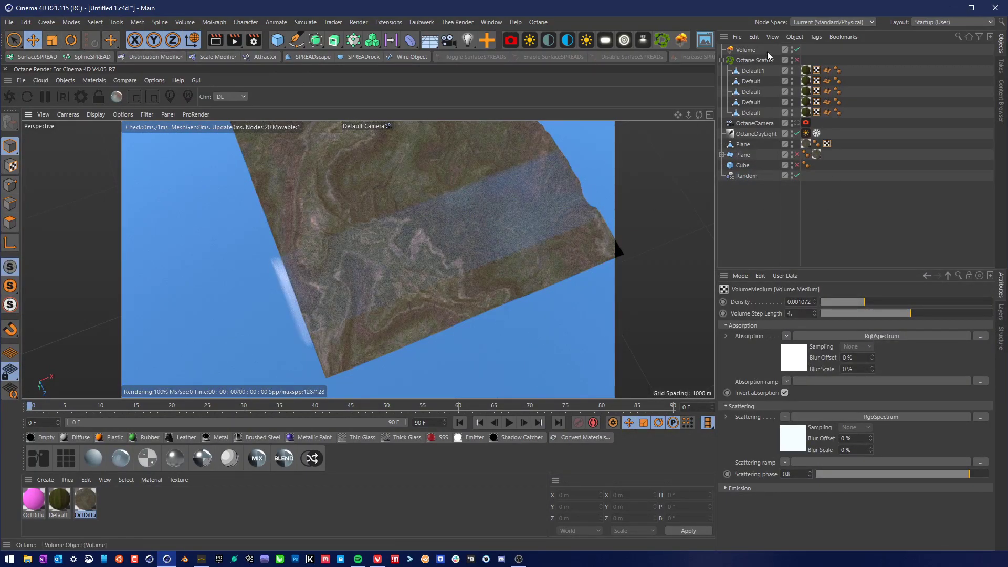
click(752, 51)
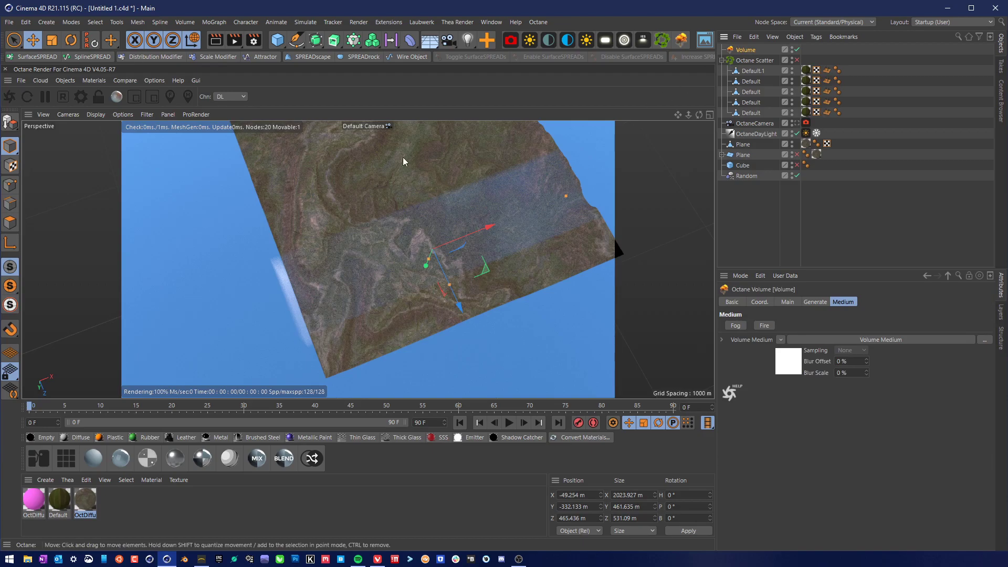
drag(487, 222, 492, 227)
drag(494, 226, 495, 224)
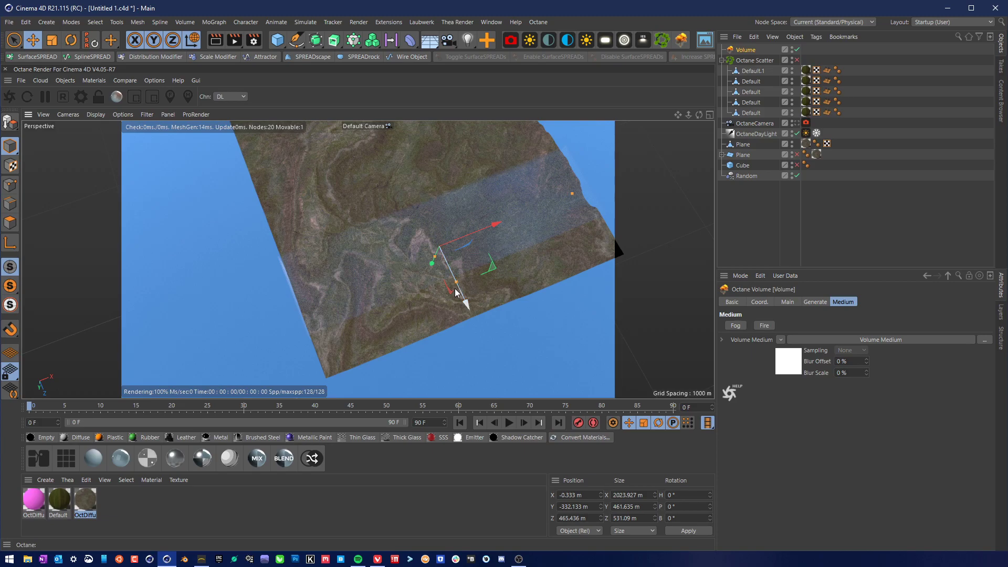
Extend the volume's Z size to about 1902 m and move it to about Z -116 m so it spans the terrain.
drag(456, 292, 514, 362)
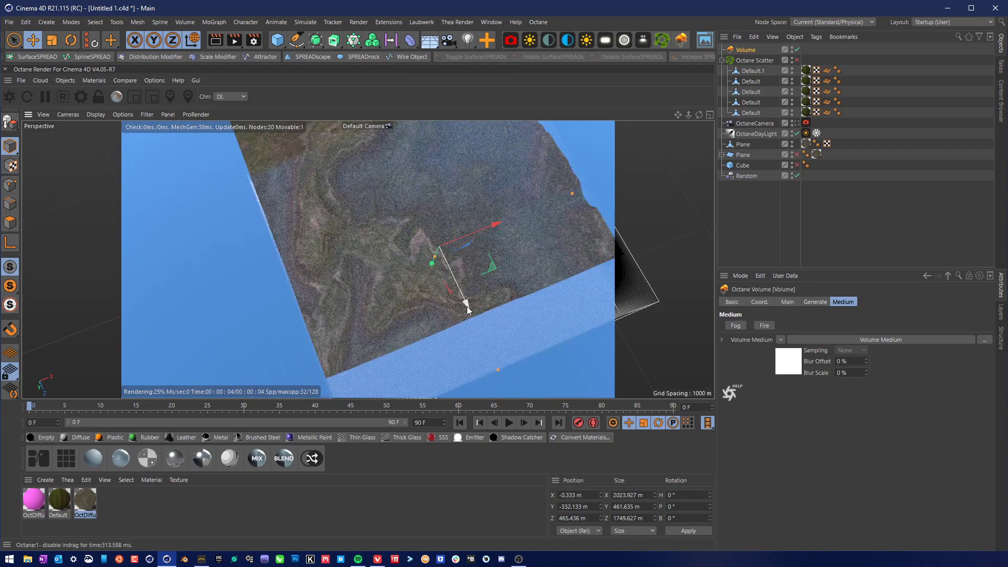
drag(467, 309, 438, 241)
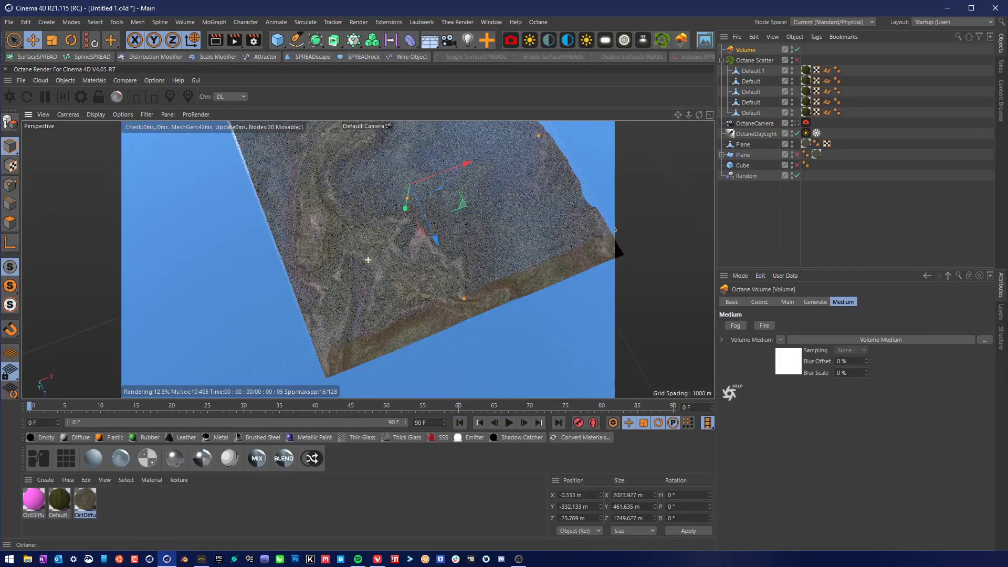
alt+drag(614, 229, 680, 127)
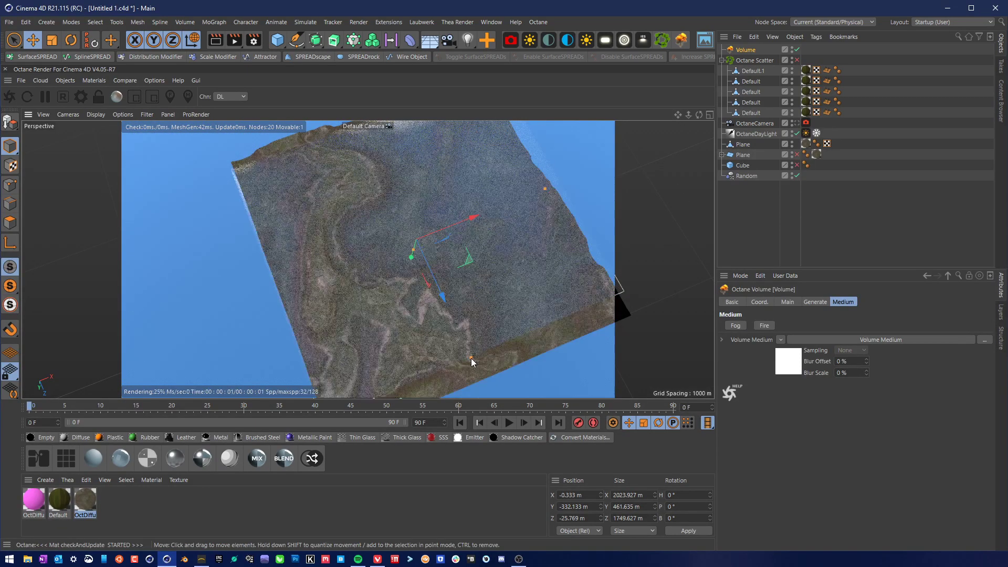
mouse_move(471, 357)
mouse_down()
mouse_move(483, 367)
mouse_move(486, 349)
mouse_up()
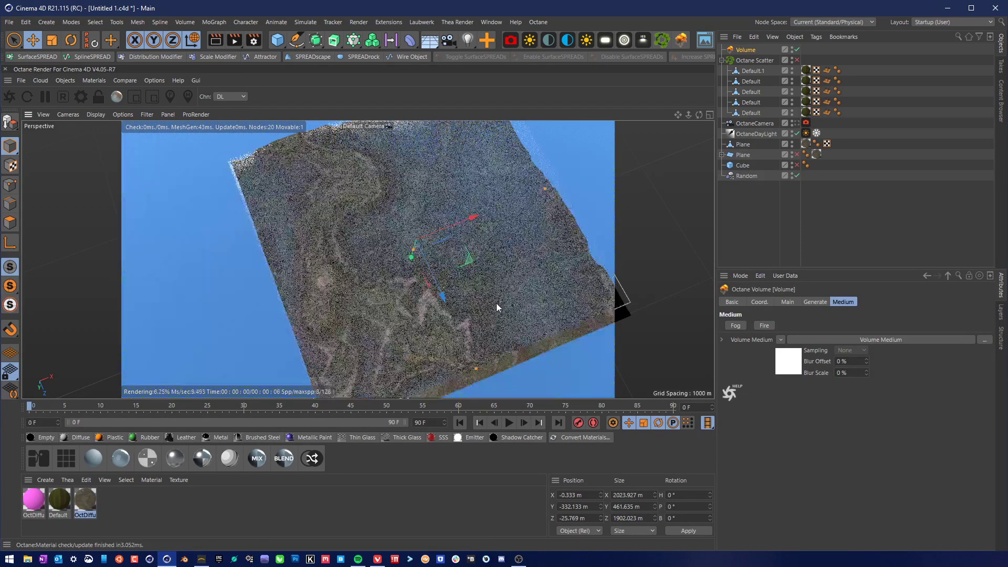
drag(445, 303, 518, 352)
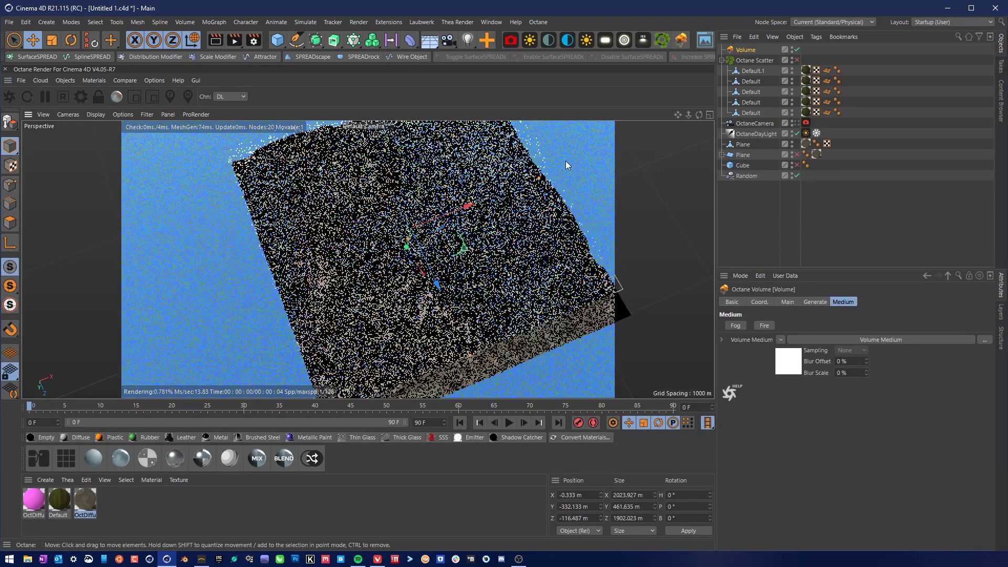
Return to the OctaneCamera view and set the volume medium's density to 0.00108.
click(380, 127)
click(397, 154)
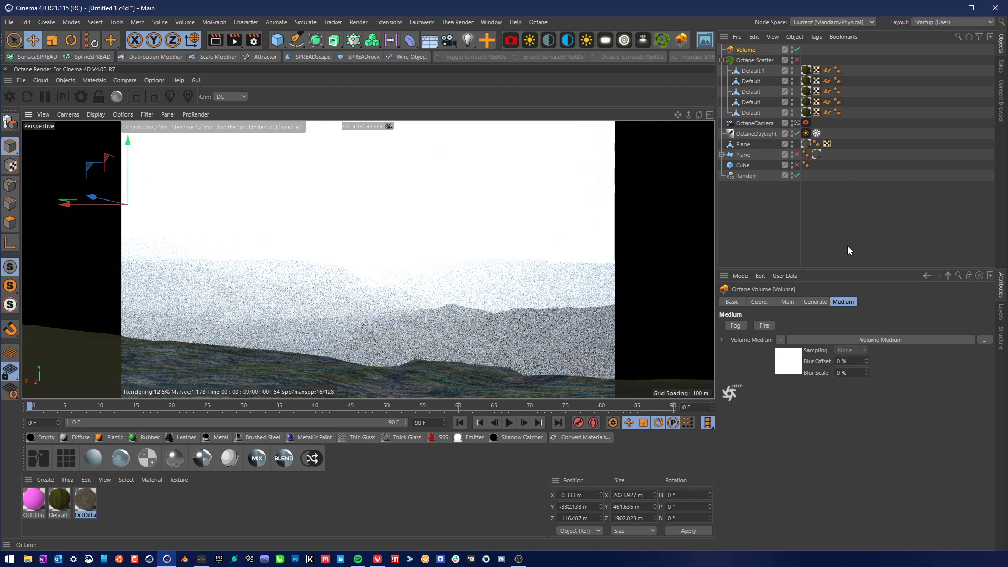
click(878, 341)
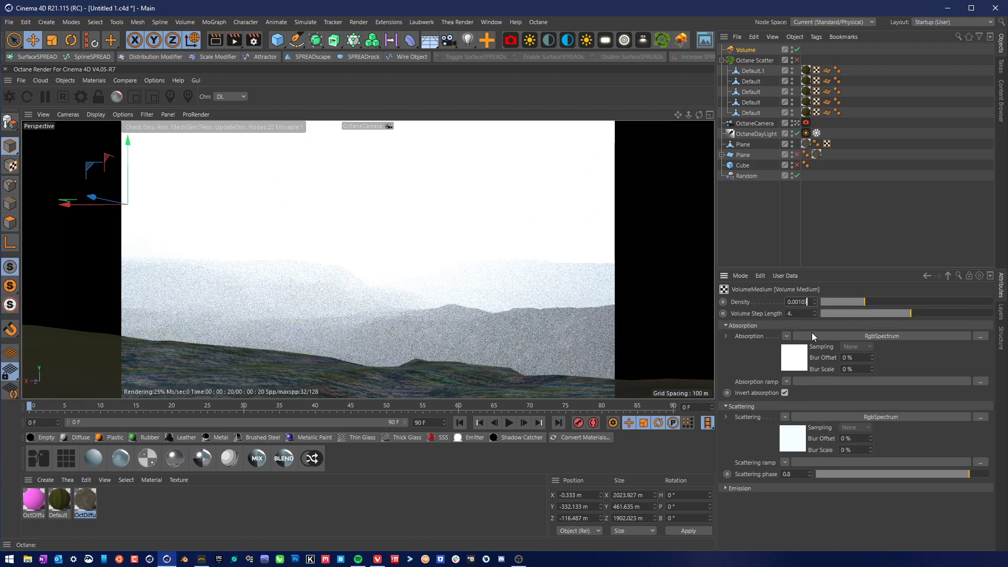
key(BackSpace)
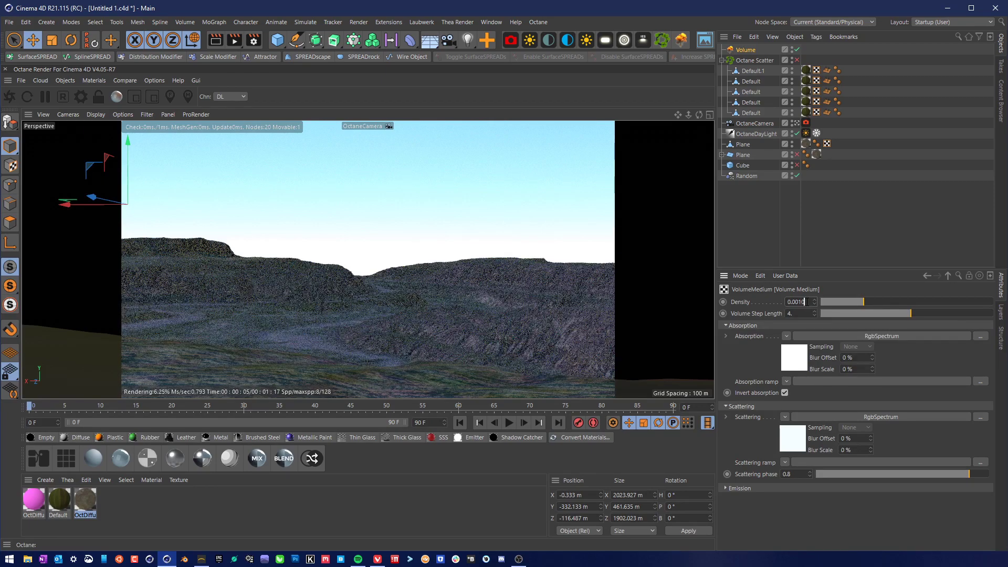
text(1)
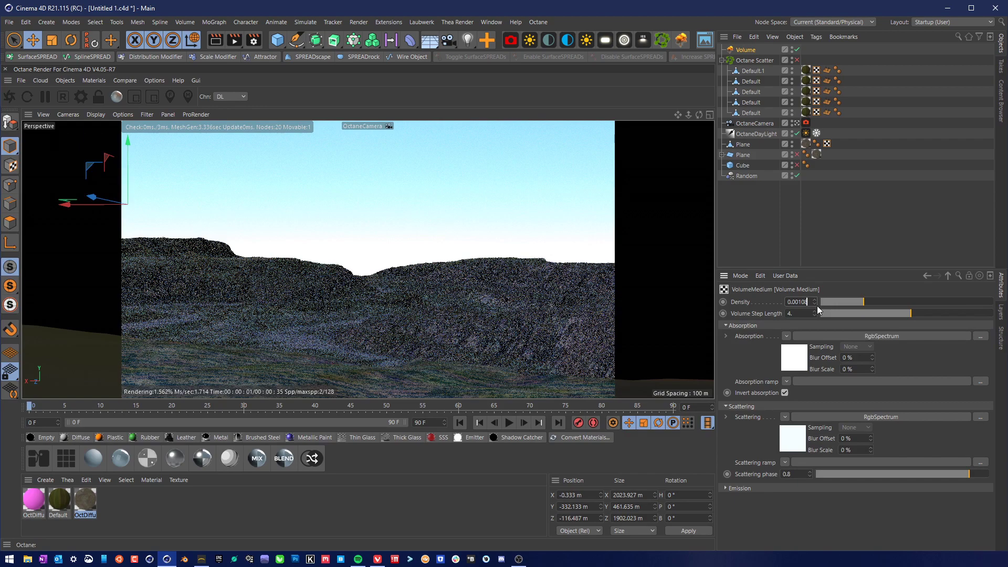
click(824, 513)
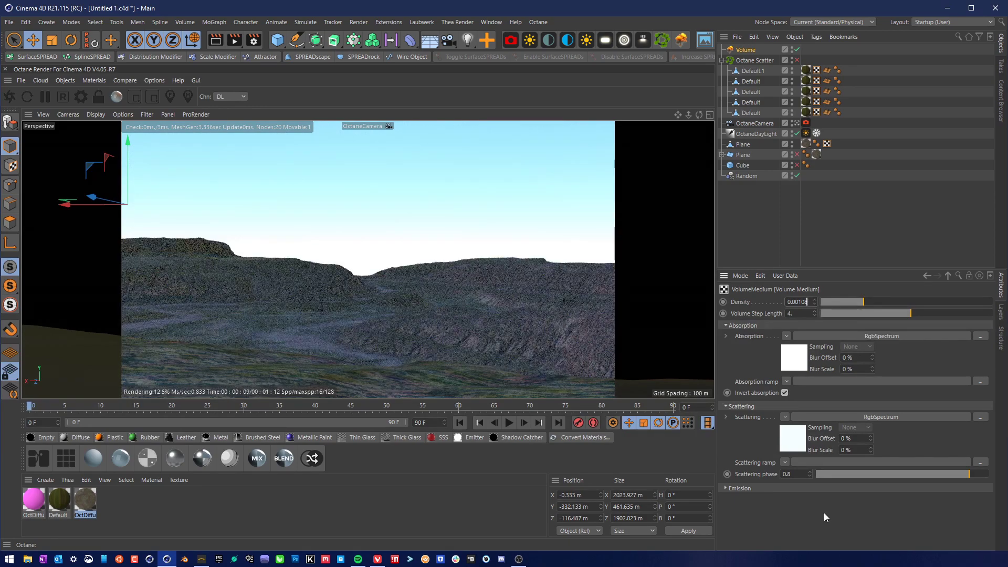
key(Return)
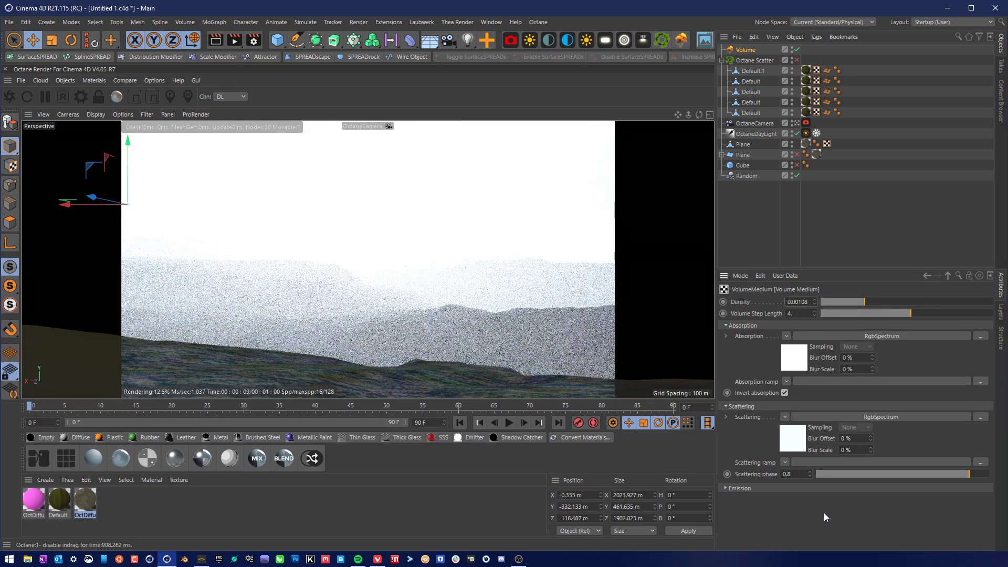
Darken the fog medium's absorption color to a neutral grey with a brightness value of 62%.
click(794, 359)
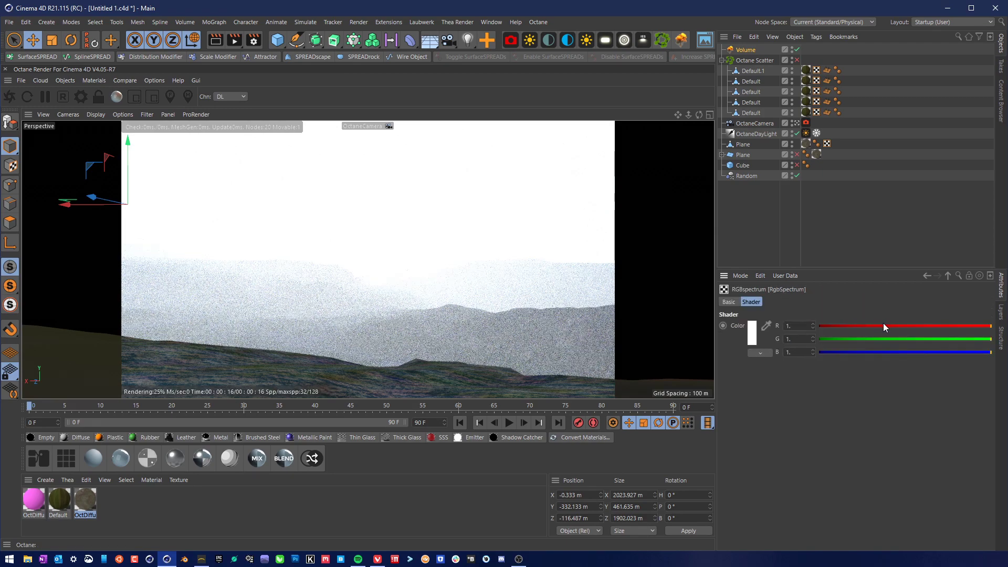
click(752, 334)
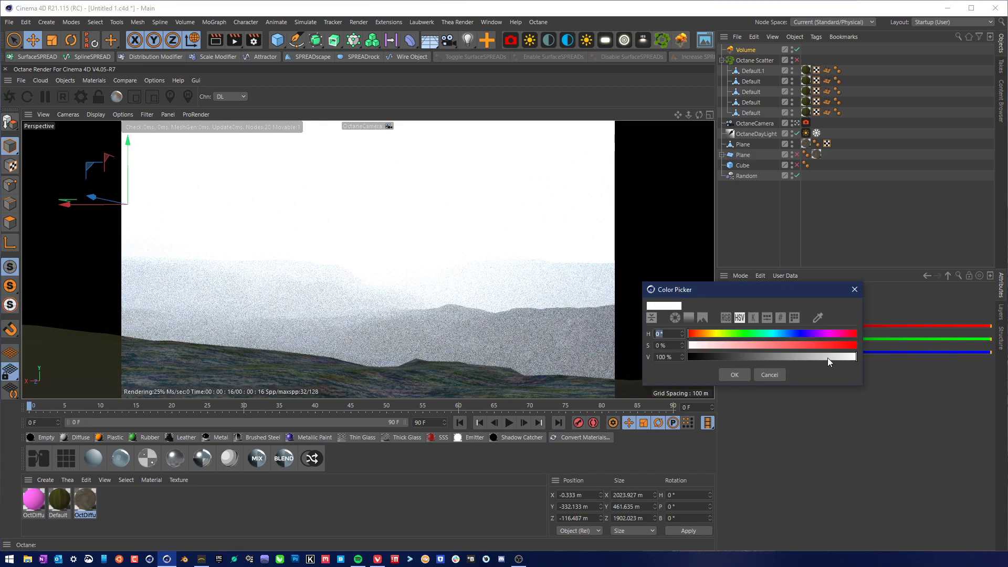
click(792, 357)
click(792, 358)
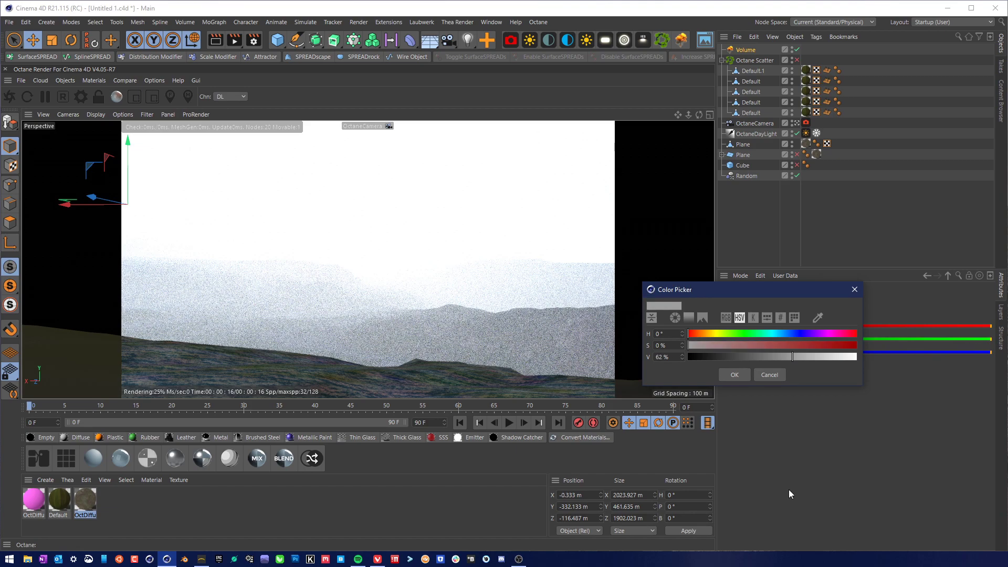
key(Return)
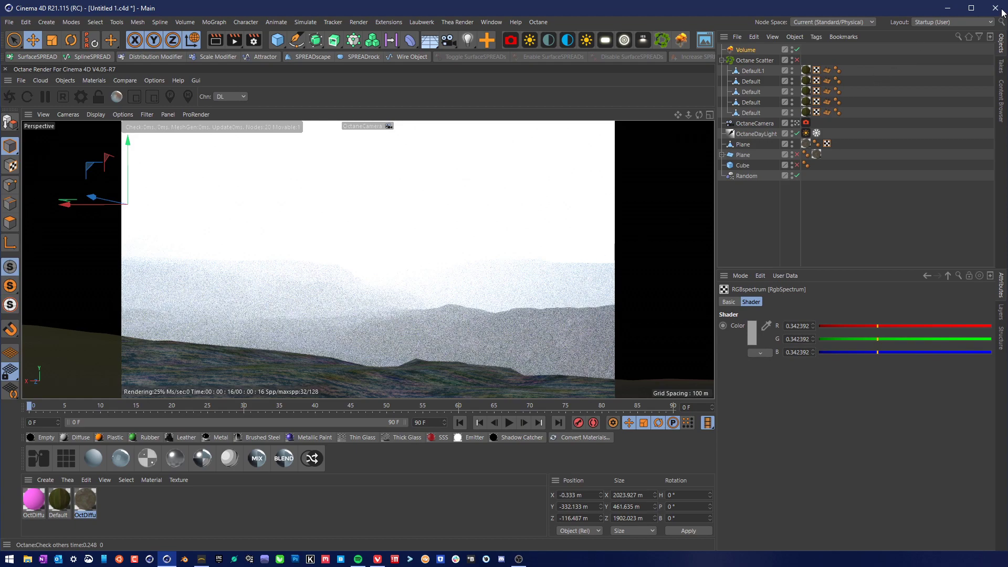
Force Cinema 4D to quit through the Windows Task Manager, and close Task Manager.
right_click(640, 559)
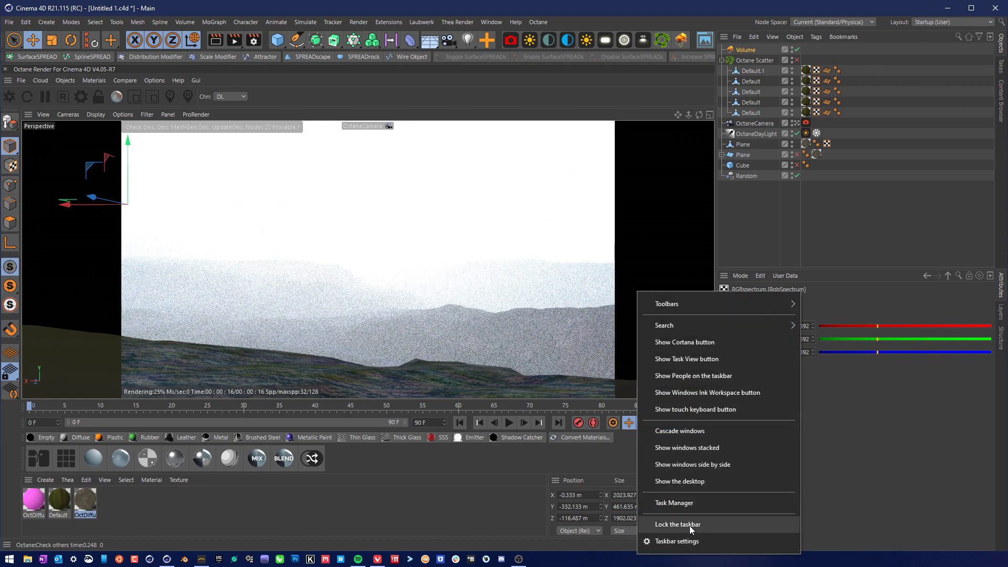
click(689, 505)
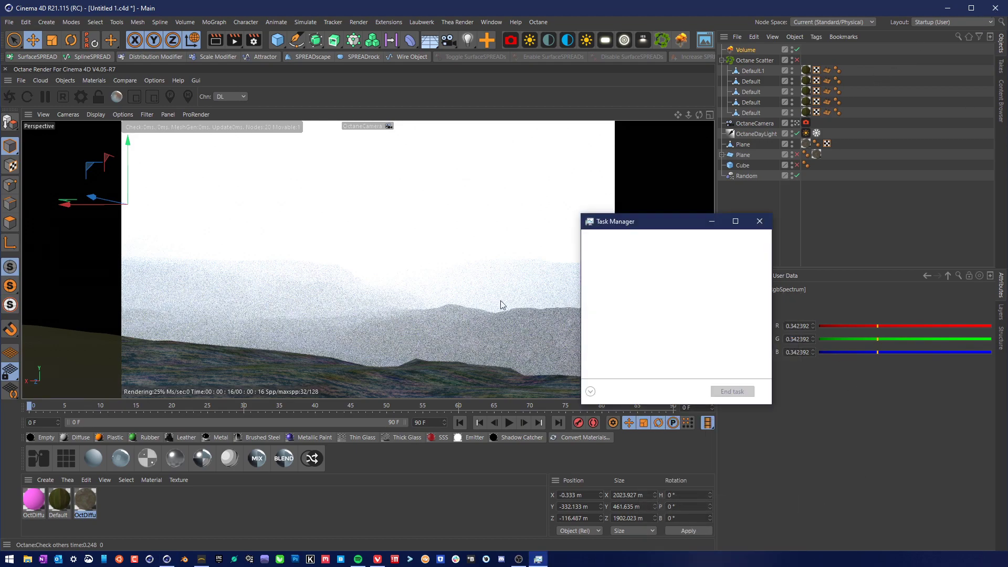
click(632, 254)
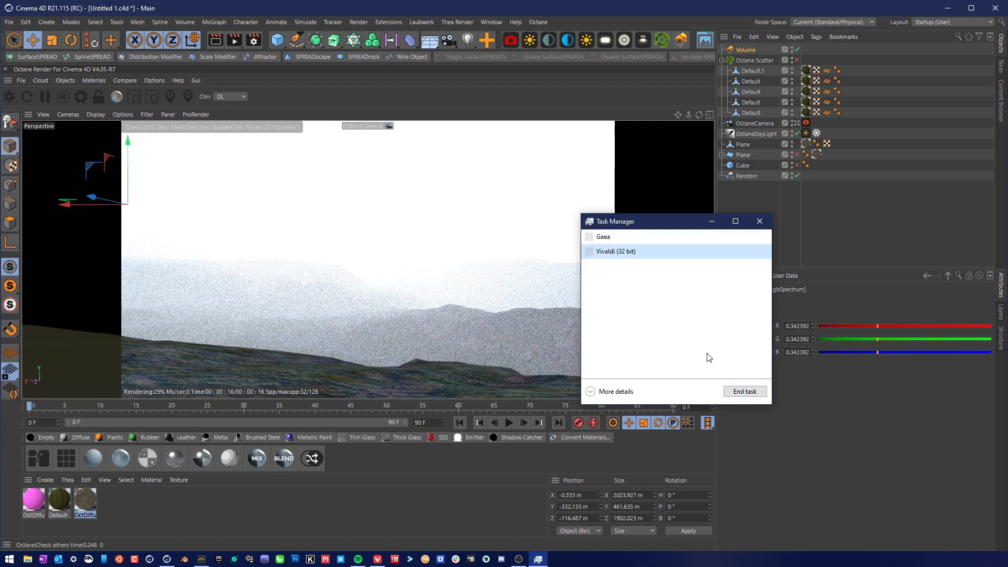
click(630, 237)
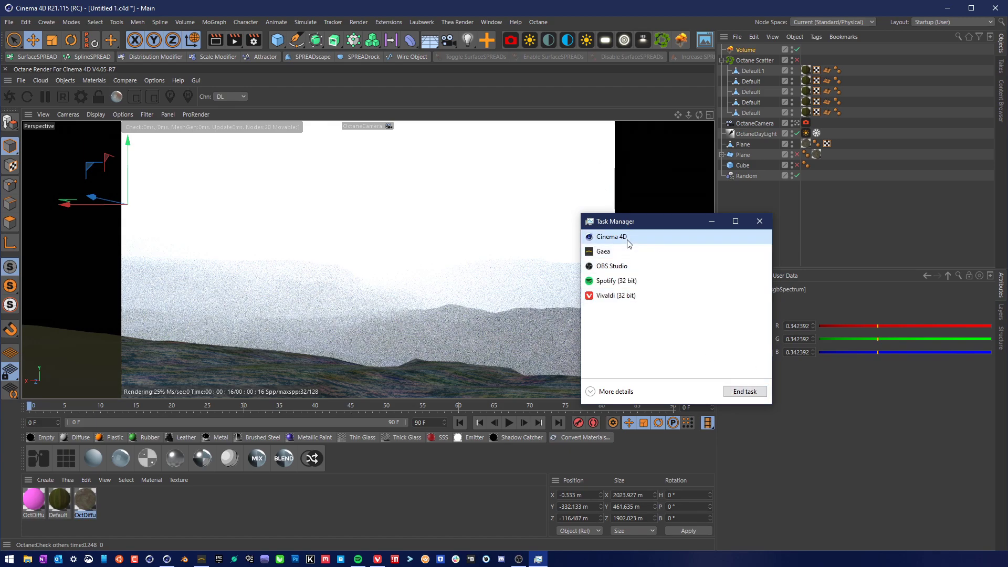
click(748, 393)
click(759, 221)
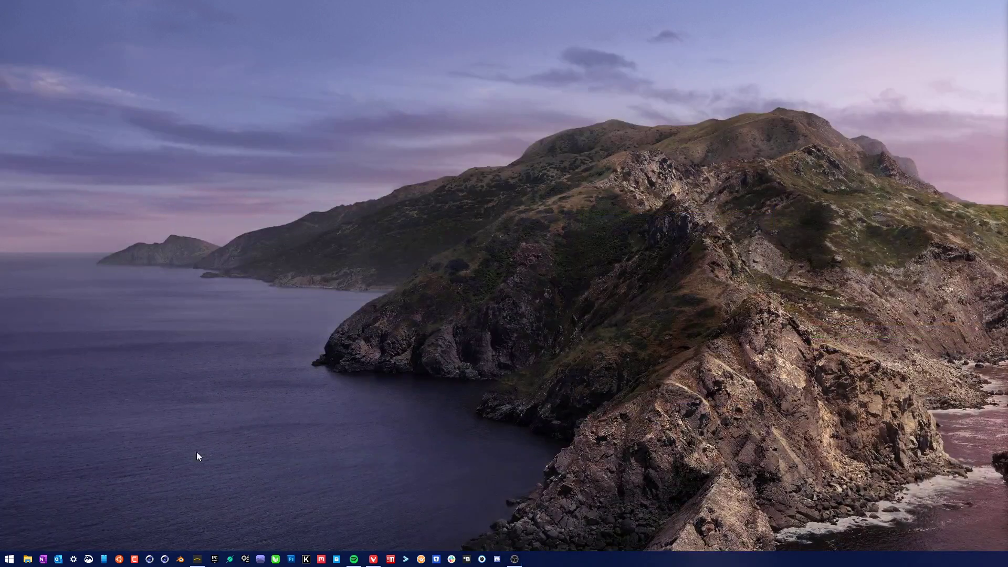
Check the Desktop folder for the saved Untitled 1 project, relaunch Cinema 4D and close the folder window.
click(28, 559)
click(999, 161)
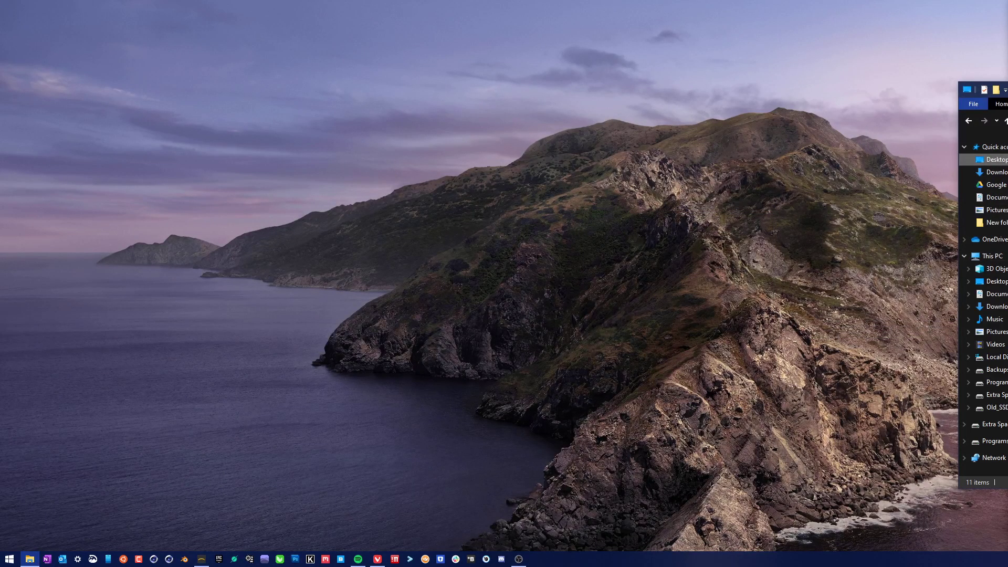
drag(1007, 93, 499, 81)
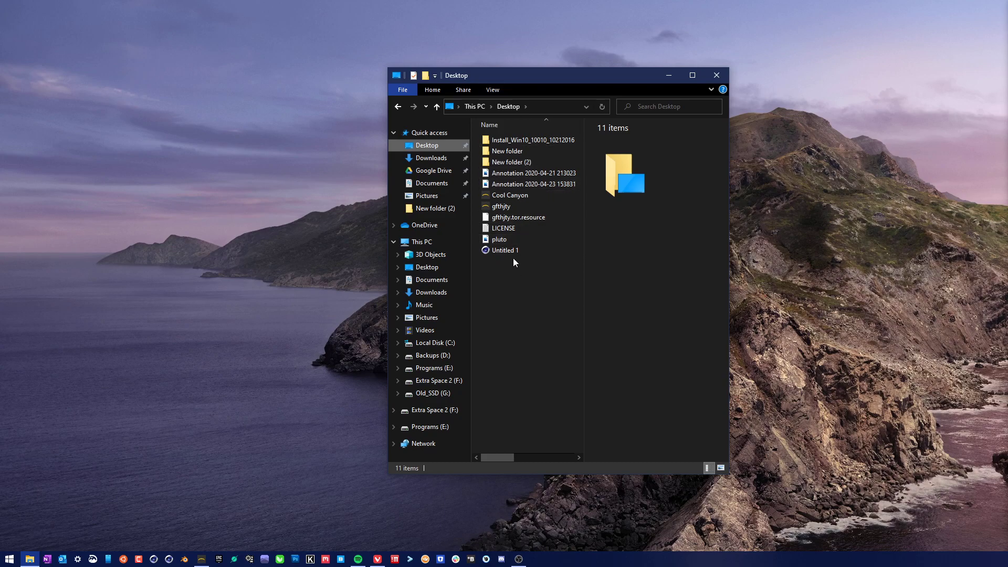
click(172, 560)
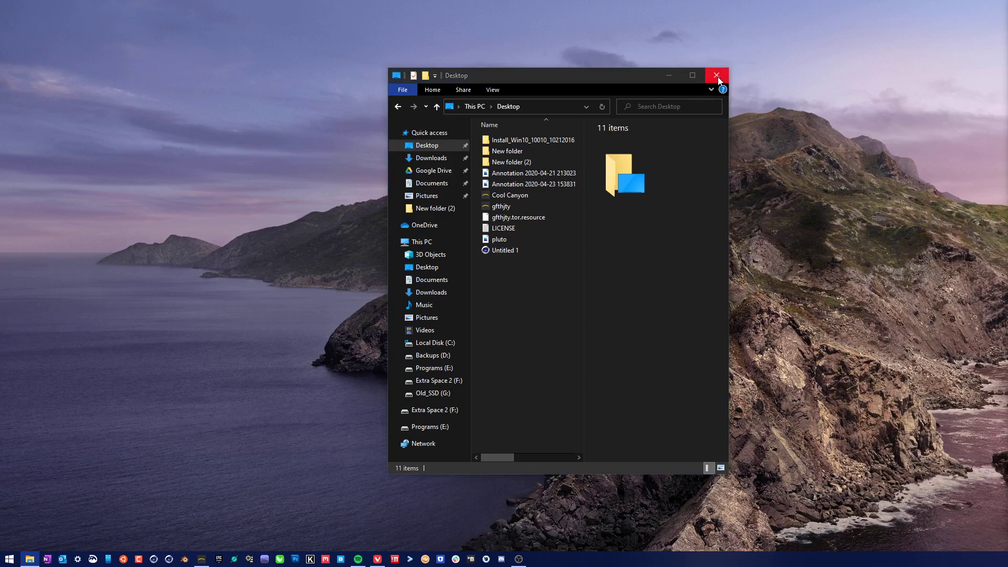
click(717, 77)
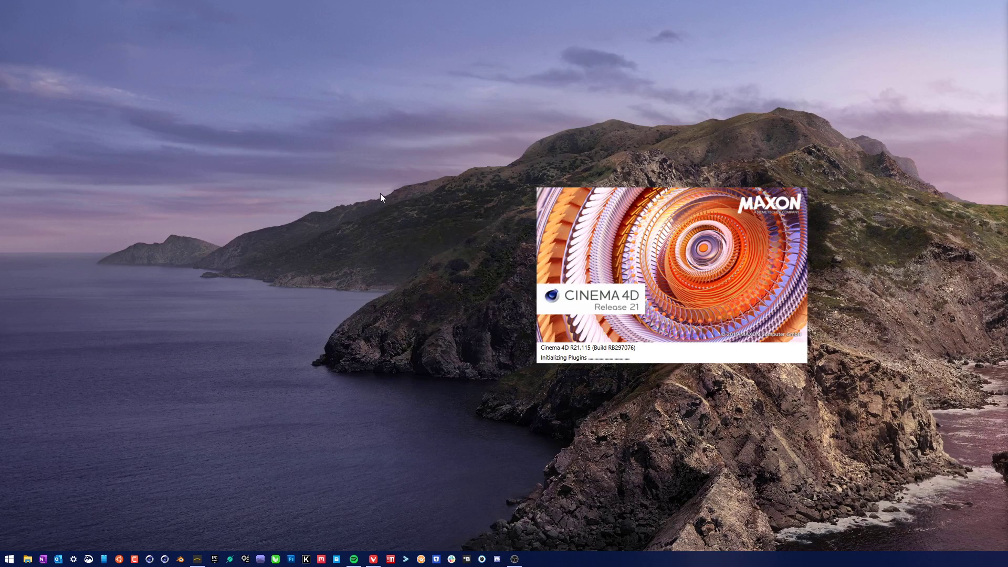
right_click(383, 228)
right_click(405, 193)
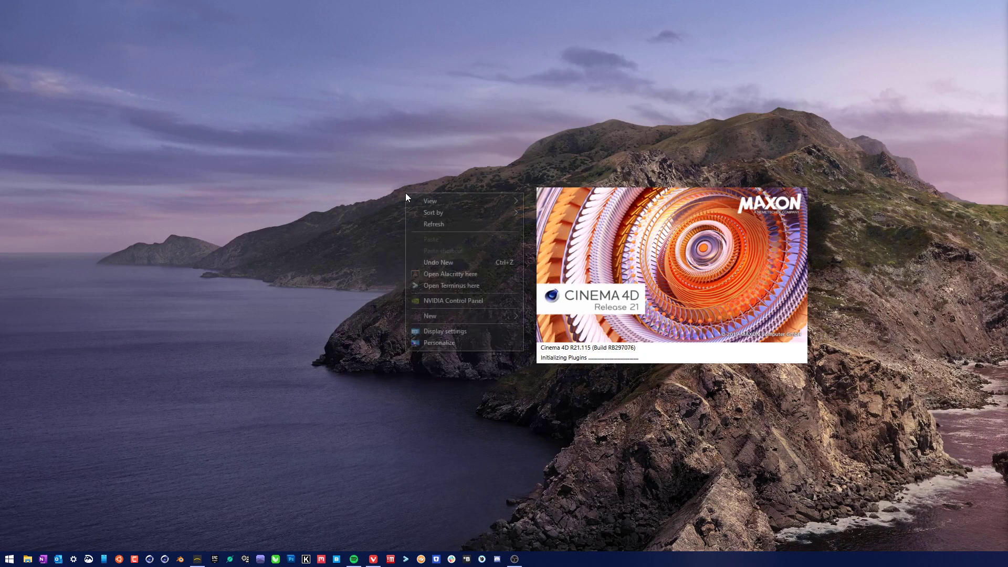
click(397, 176)
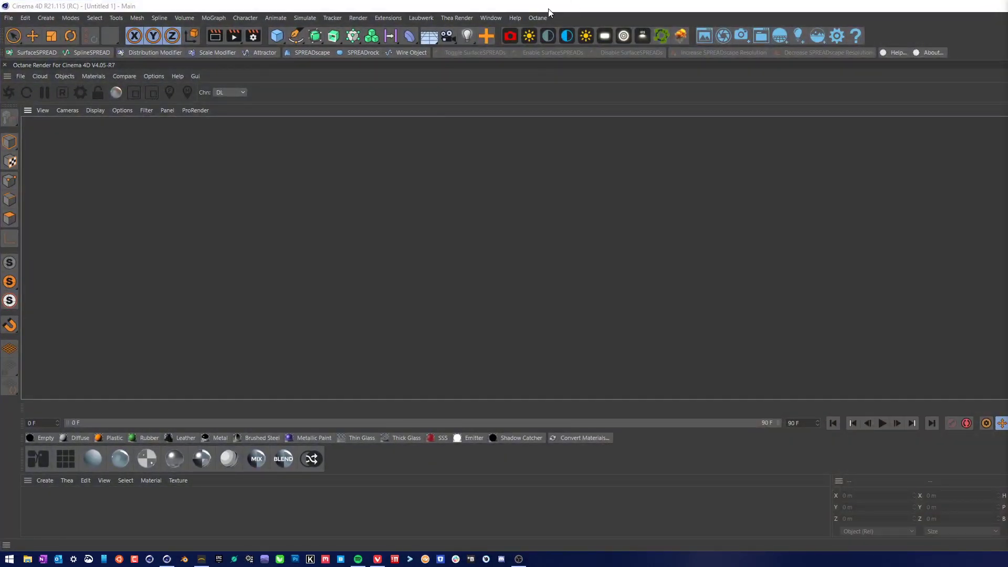
drag(523, 8, 987, 549)
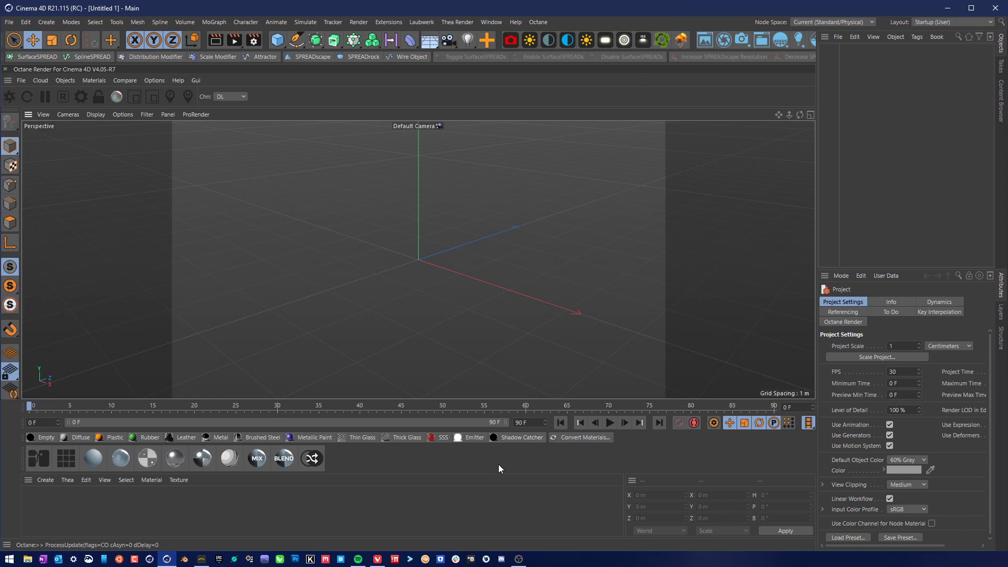
right_click(453, 461)
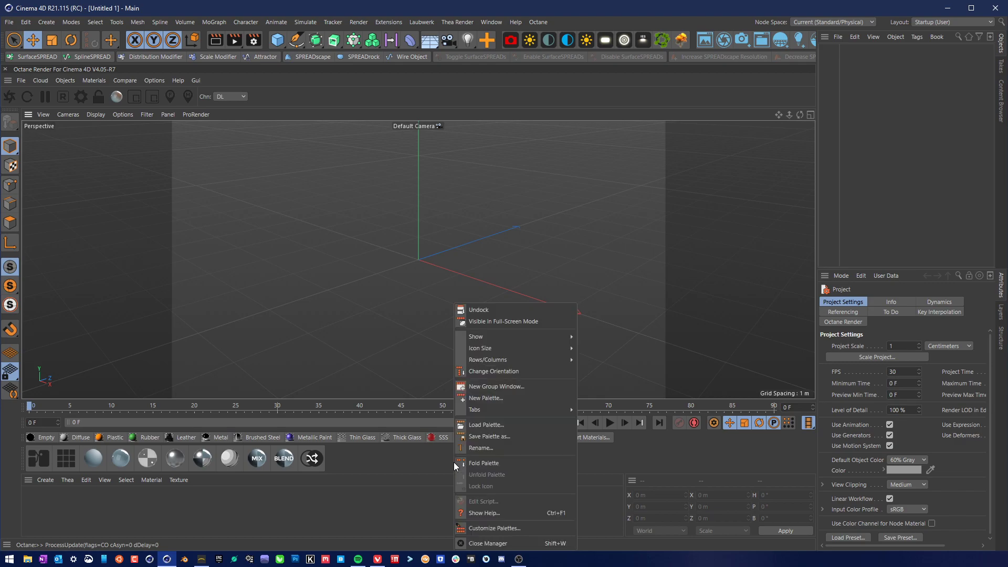
right_click(408, 464)
click(394, 463)
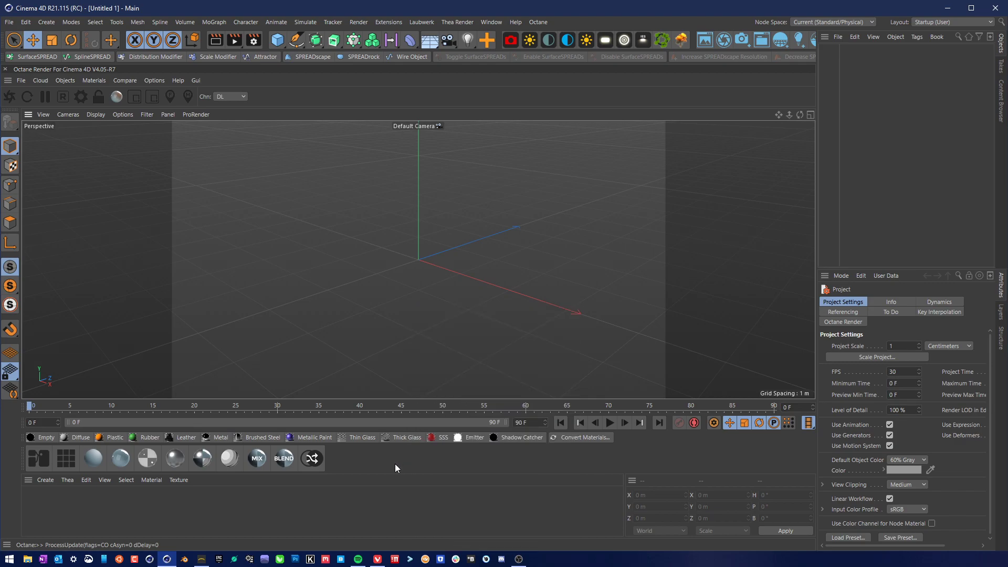
Open the saved Untitled 1 project from the Desktop folder.
click(9, 21)
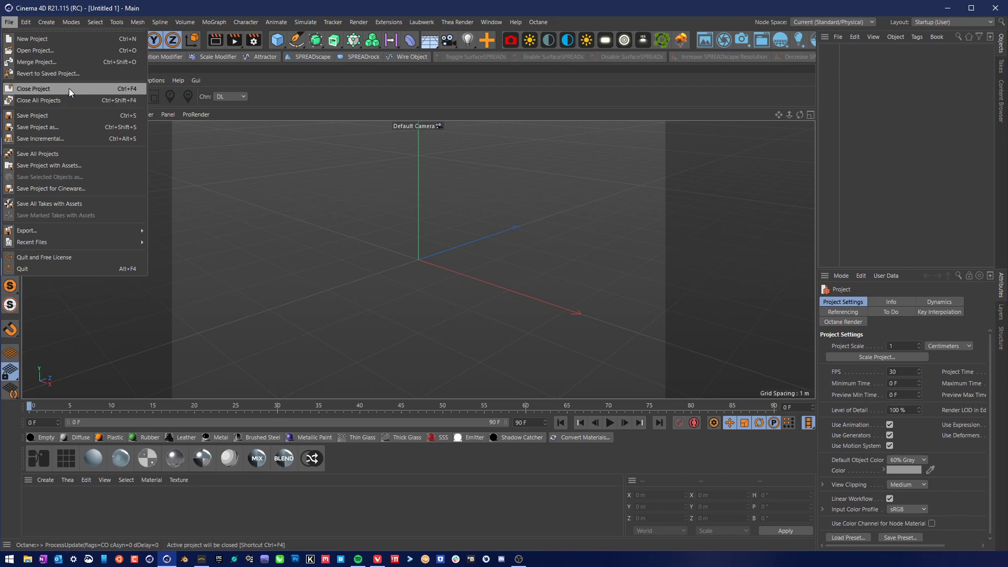
click(58, 50)
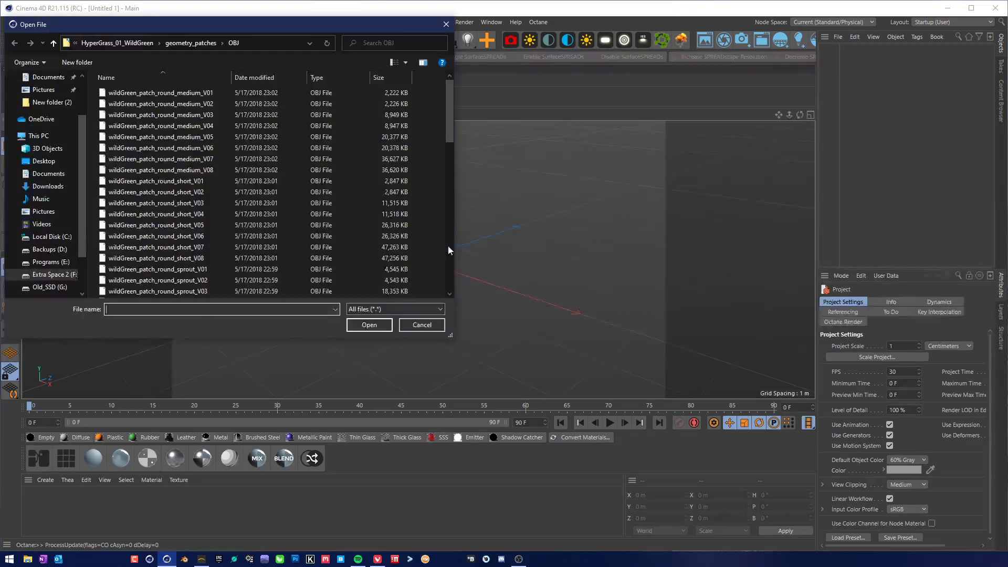
click(47, 161)
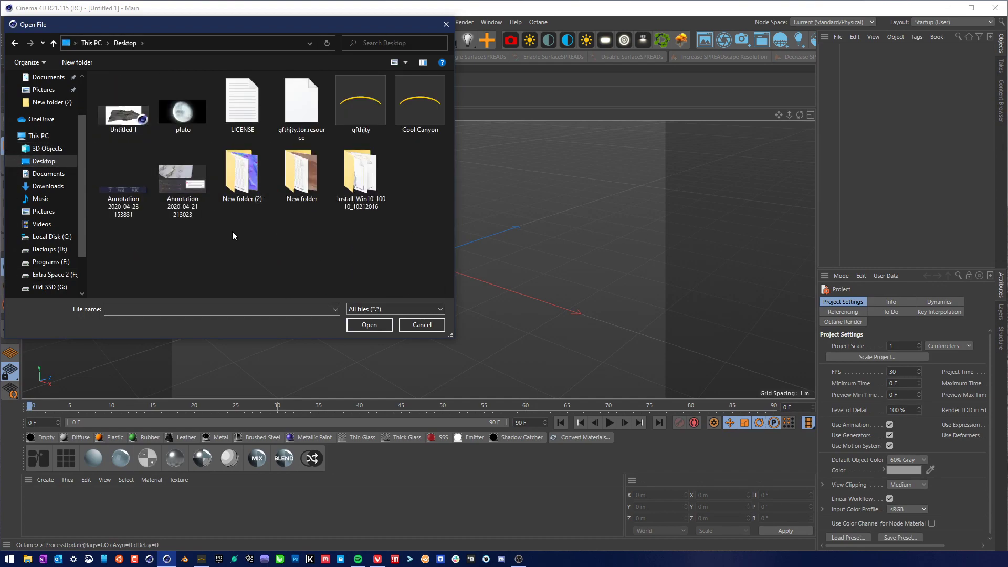
click(124, 111)
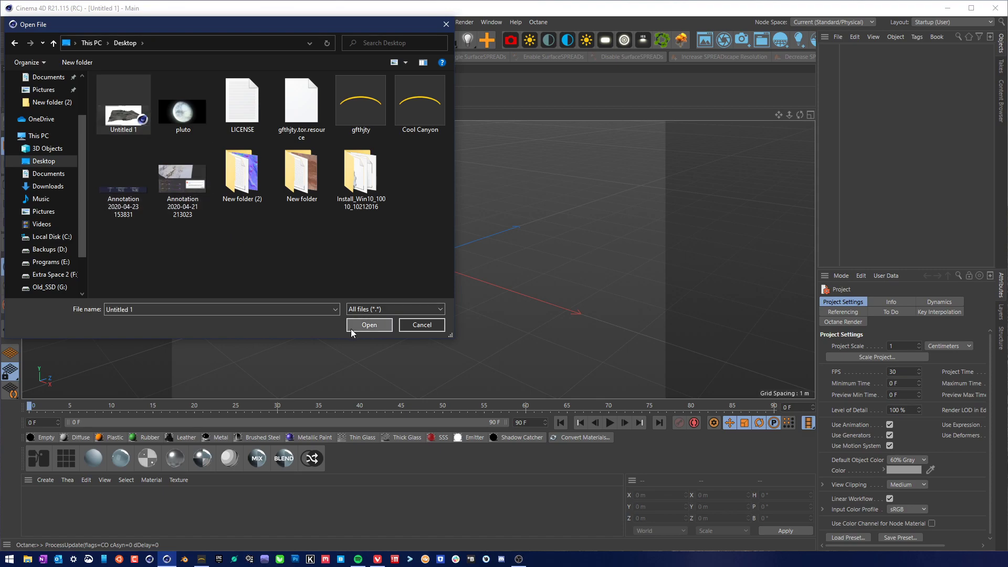
click(368, 325)
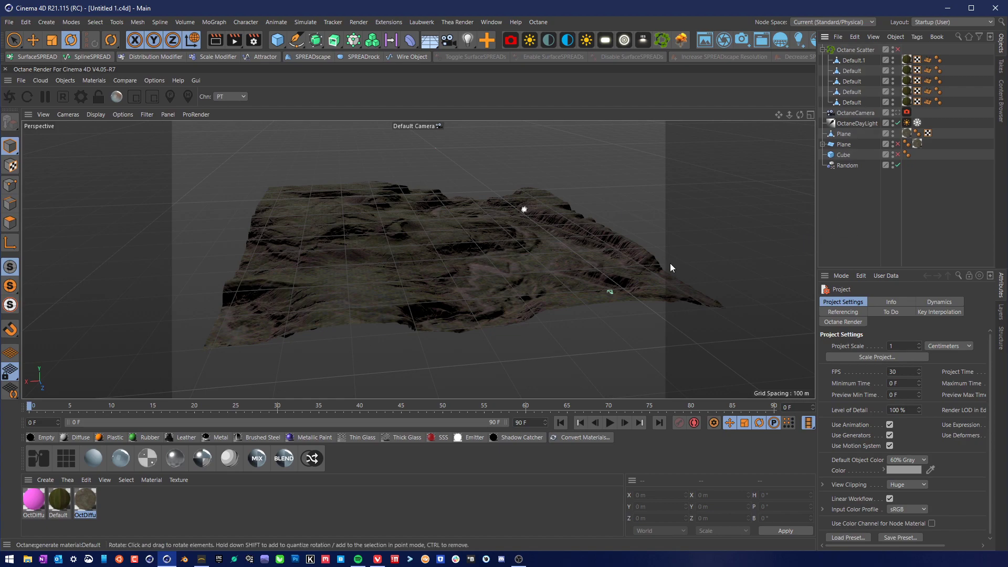
Delete the pink OctDiffuse material and switch the viewport to the OctaneCamera.
click(38, 498)
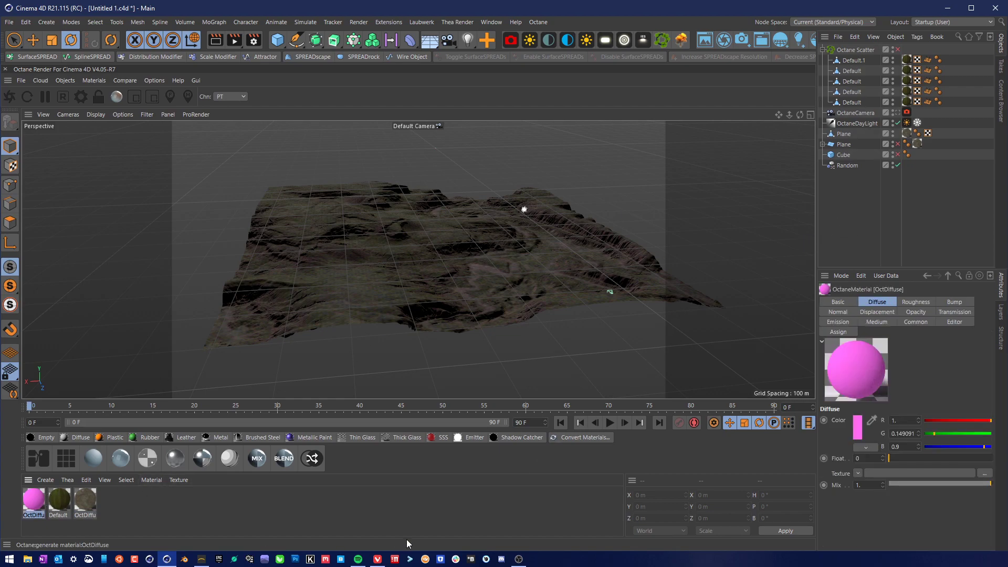
key(Delete)
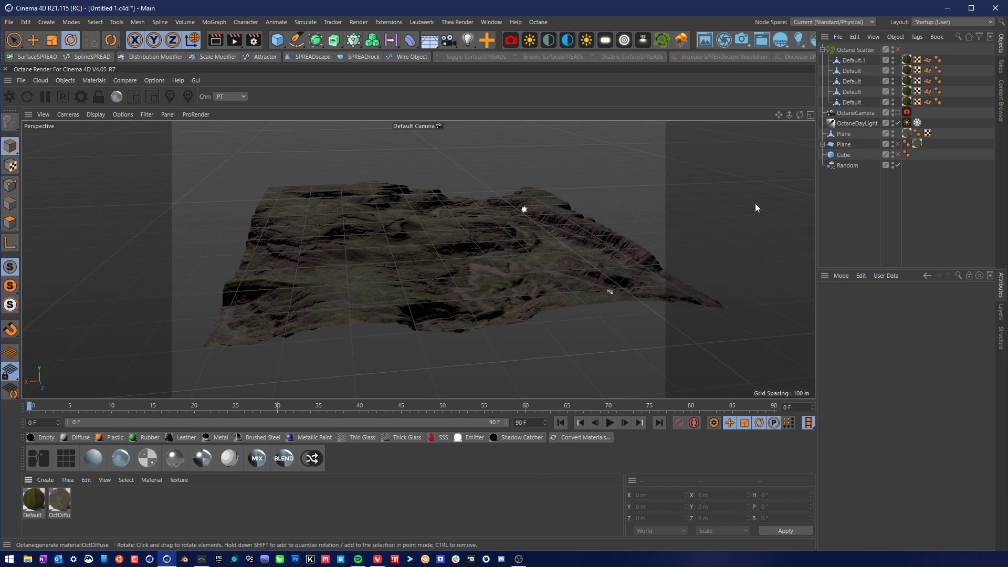
click(431, 127)
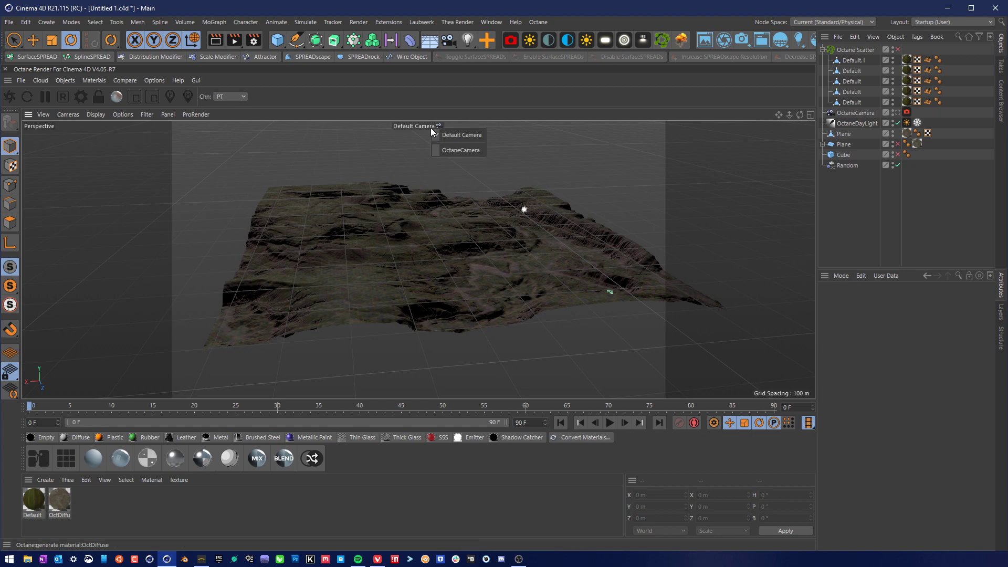
click(442, 153)
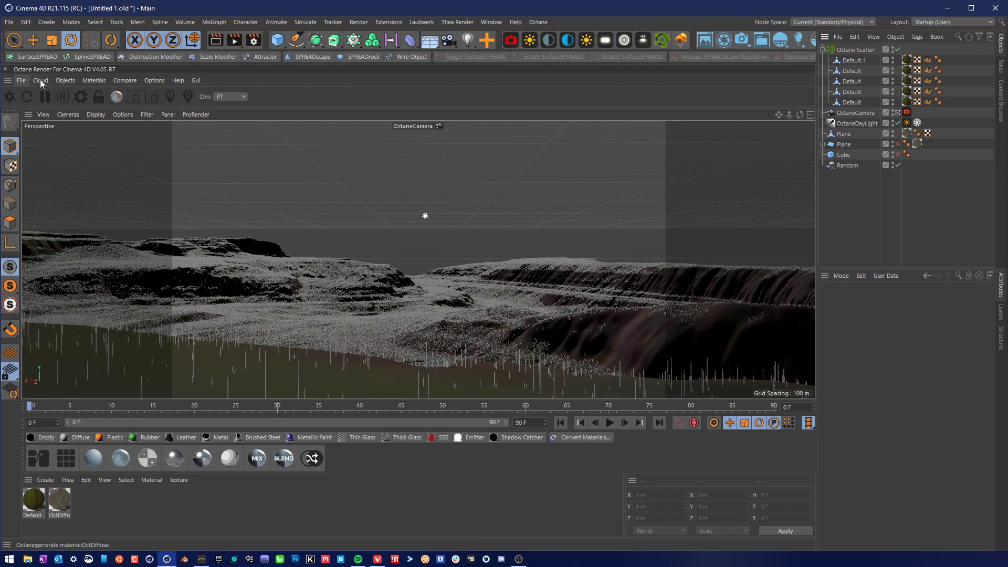
Check whether Viewport Rendering is enabled in the Octane live viewer options.
click(154, 81)
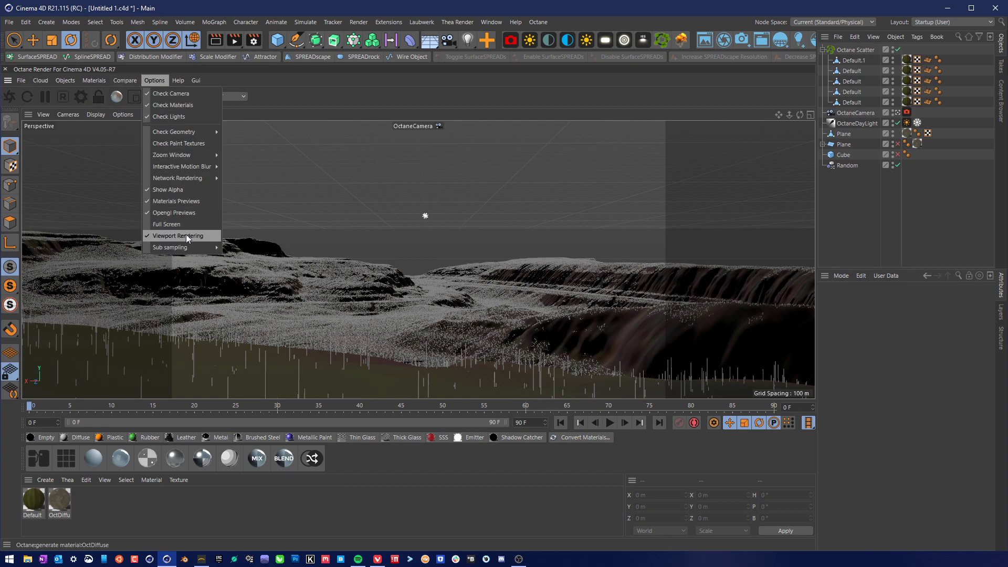
click(374, 223)
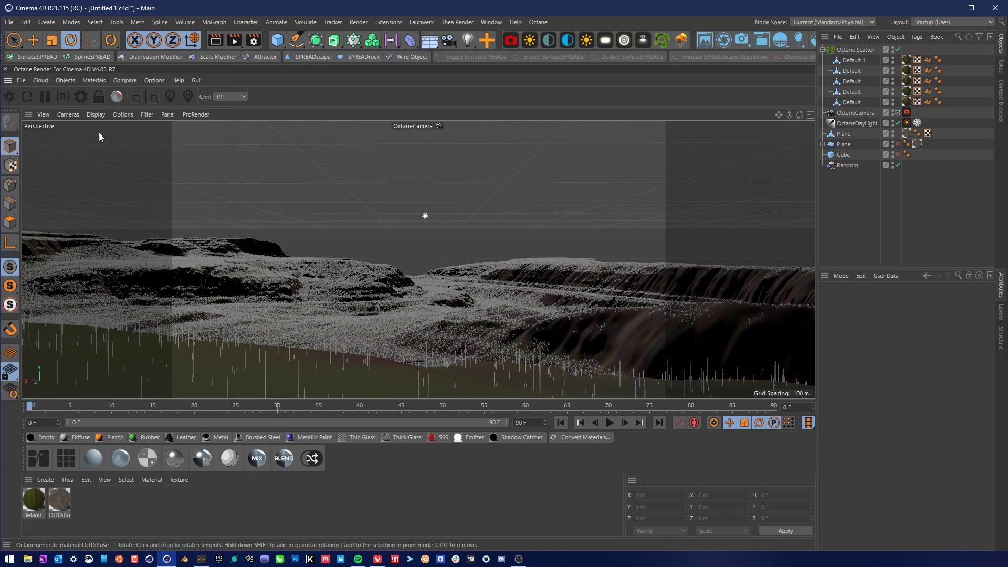
drag(194, 8, 793, 441)
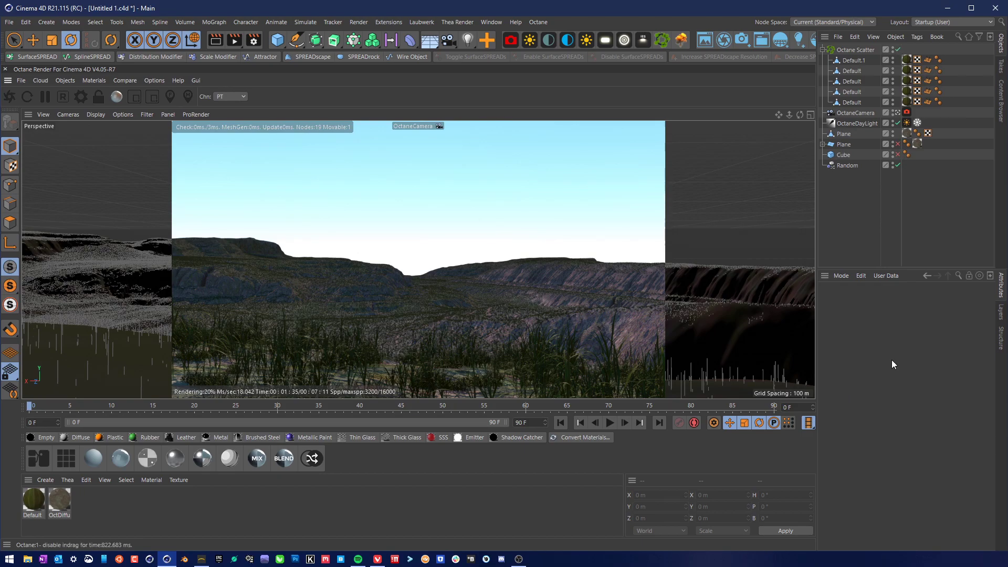
key(alt+Tab)
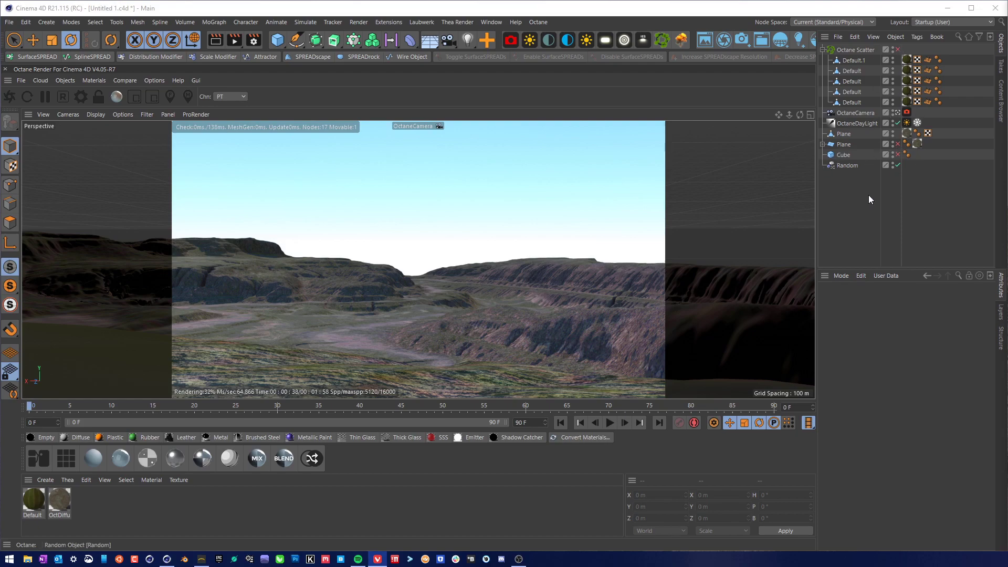
Hide the polygon Plane terrain in the editor and render, and enable the parametric Plane object below it.
double_click(892, 132)
click(893, 136)
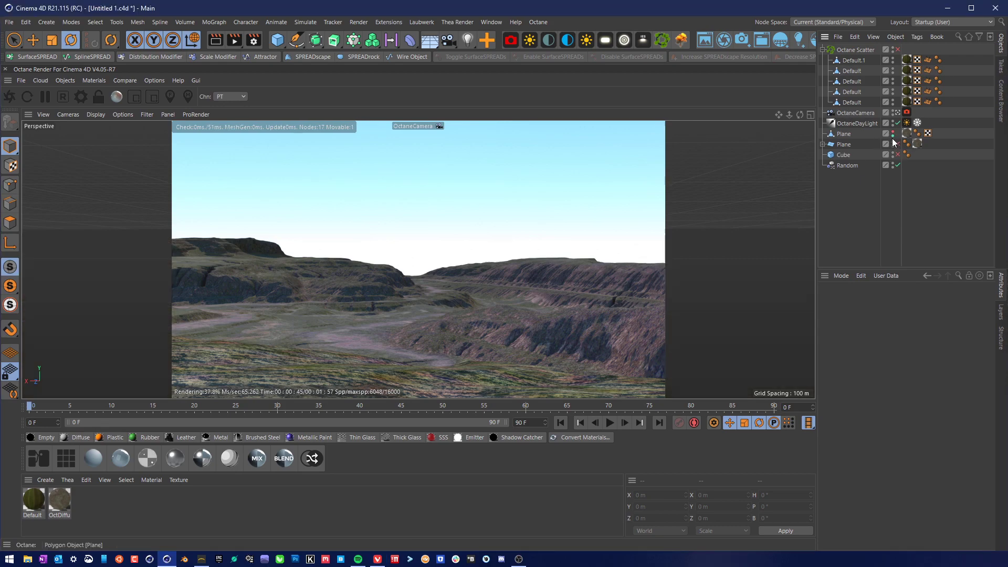
click(897, 144)
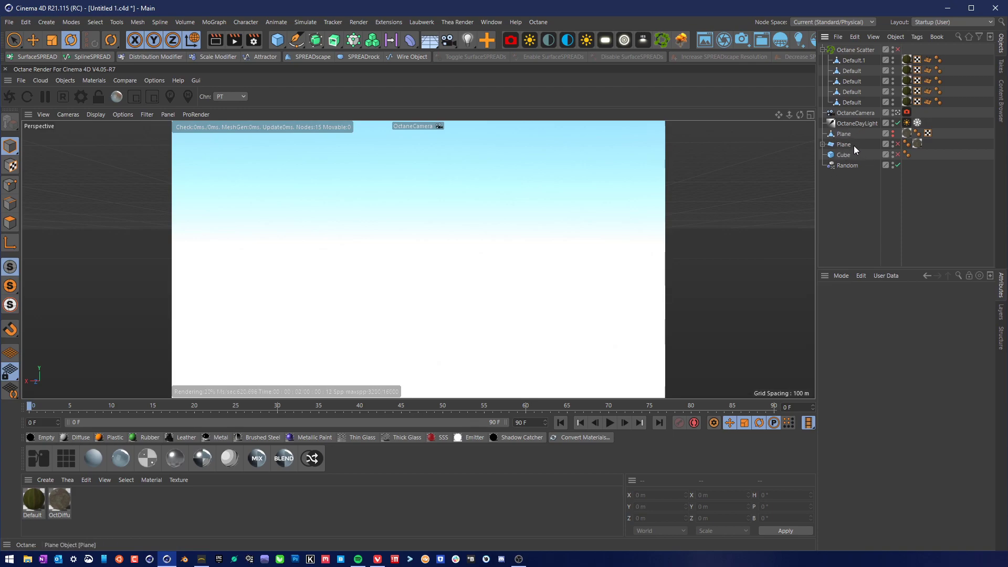
click(898, 144)
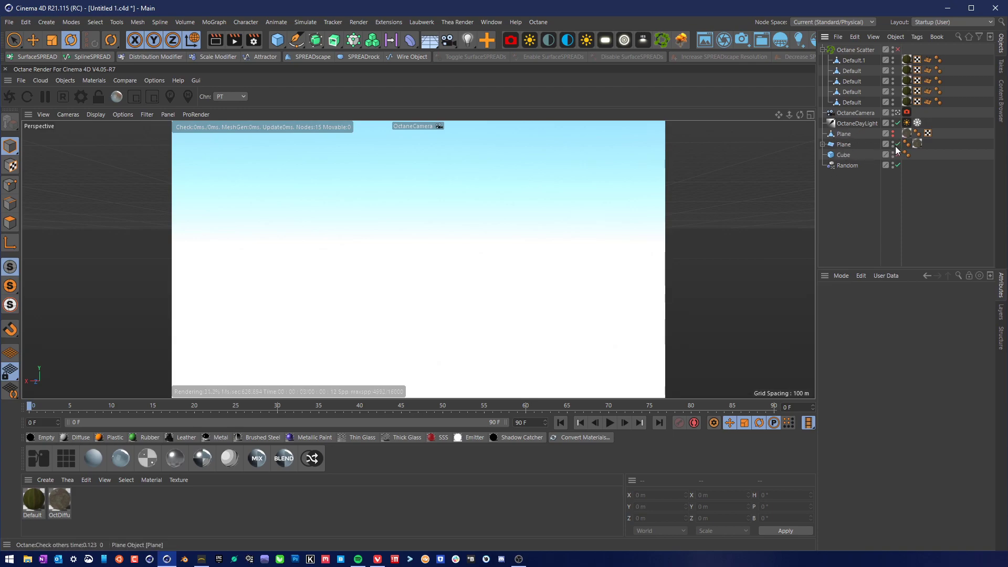
Set both the width segments and height segments of the parametric Plane terrain to 100.
click(843, 145)
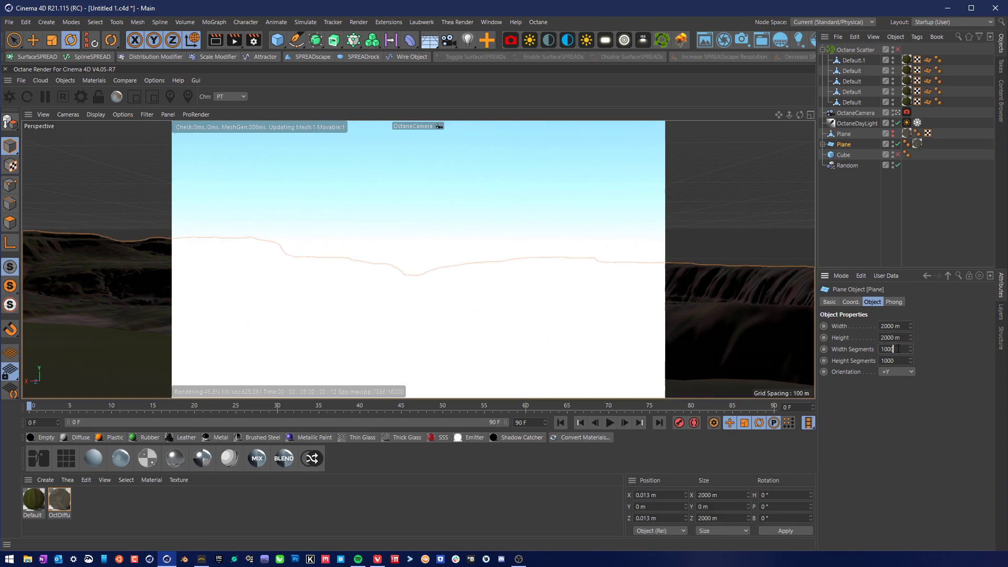
drag(899, 349, 838, 347)
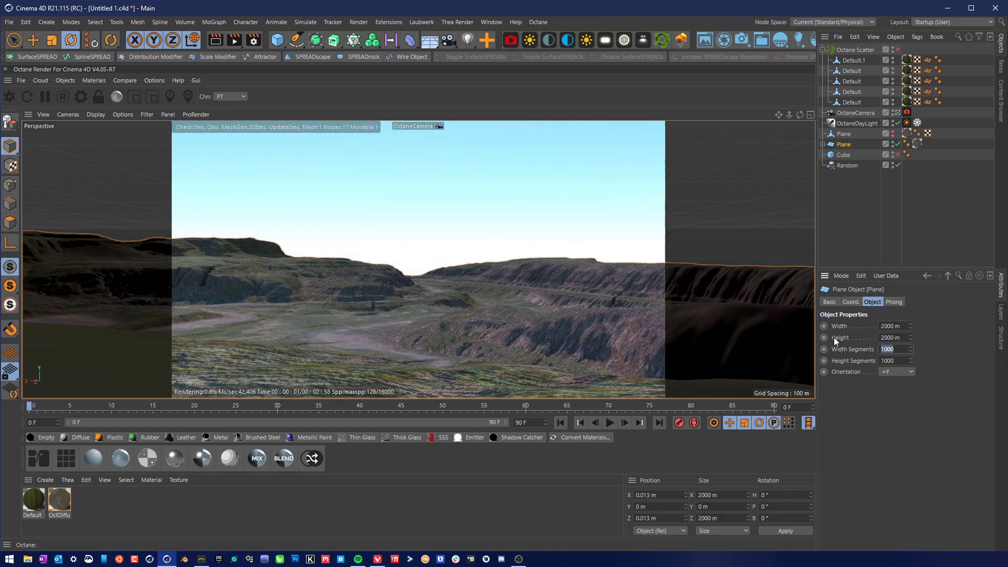
text(100)
key(Tab)
text(100)
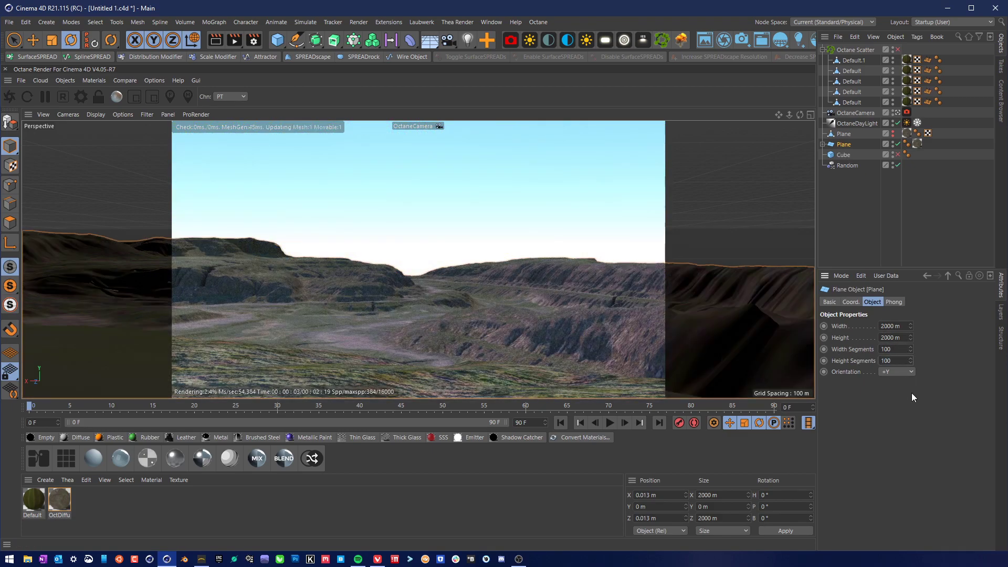
key(Return)
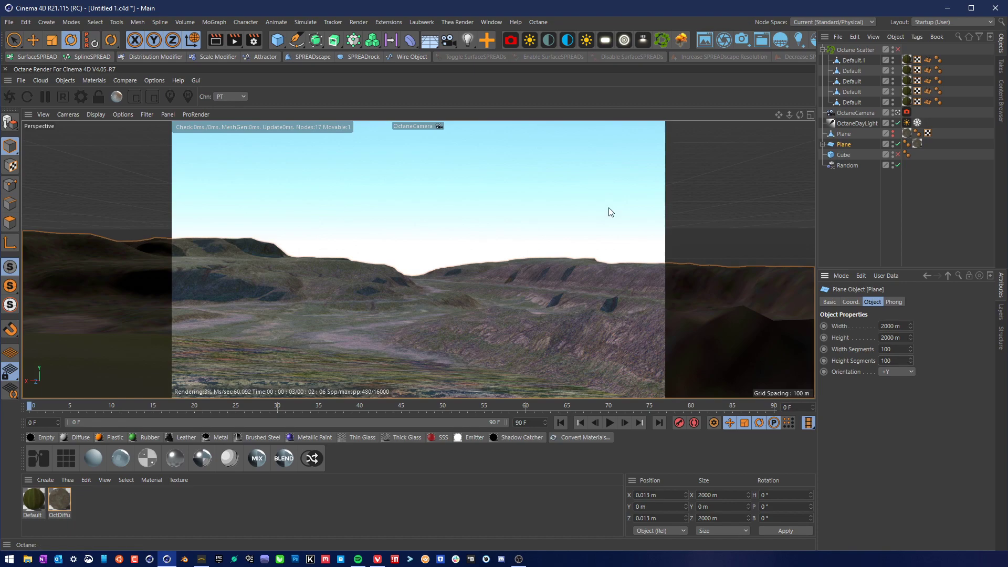
Switch the viewport to the Default Camera, select the OctaneCamera and inspect the rendered terrain close up around it.
click(438, 126)
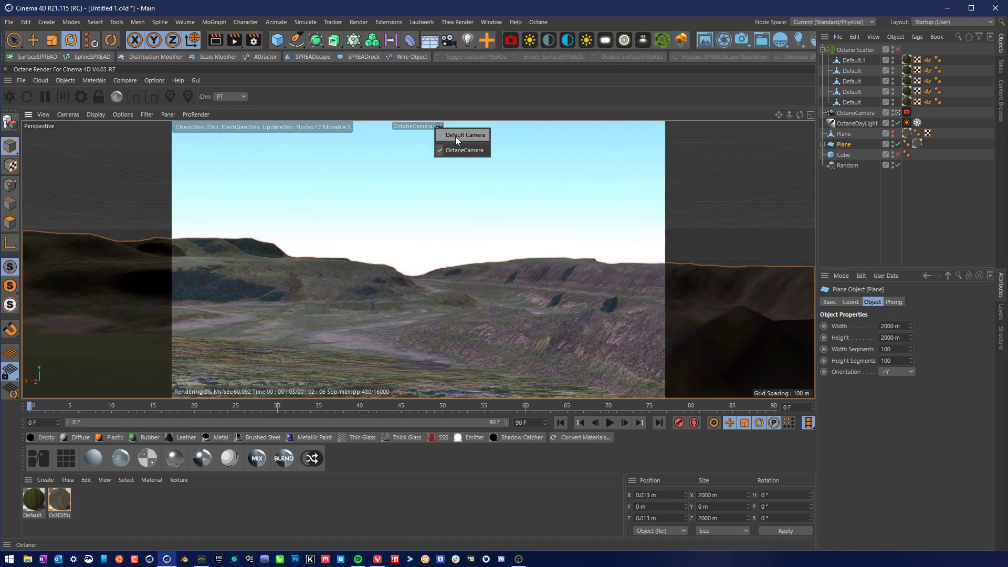
click(455, 136)
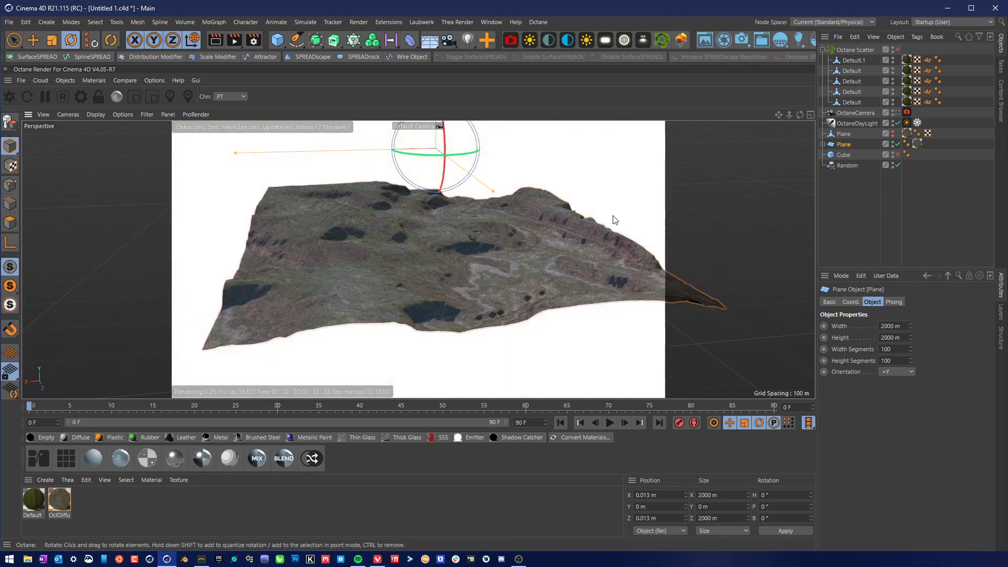
click(855, 210)
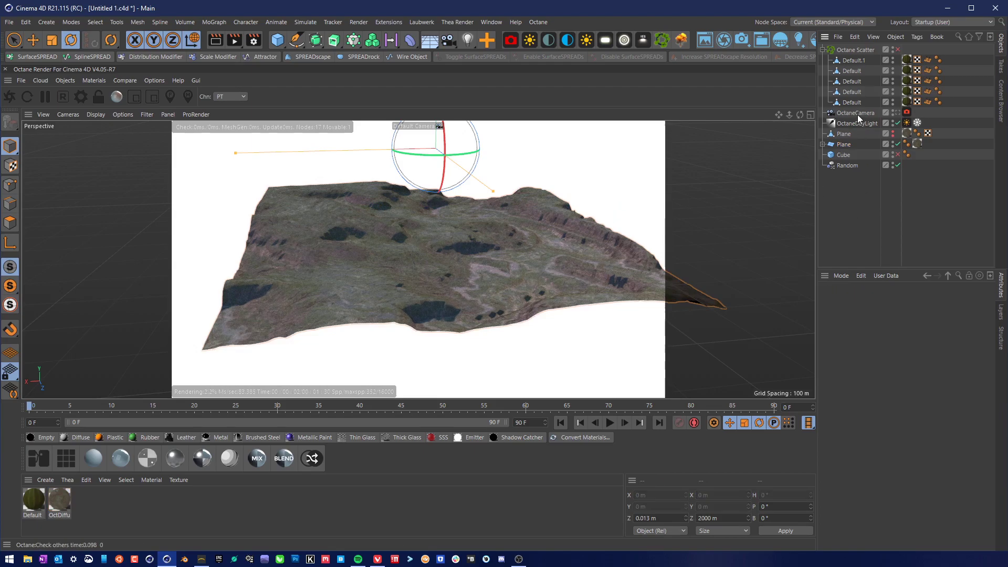
click(857, 114)
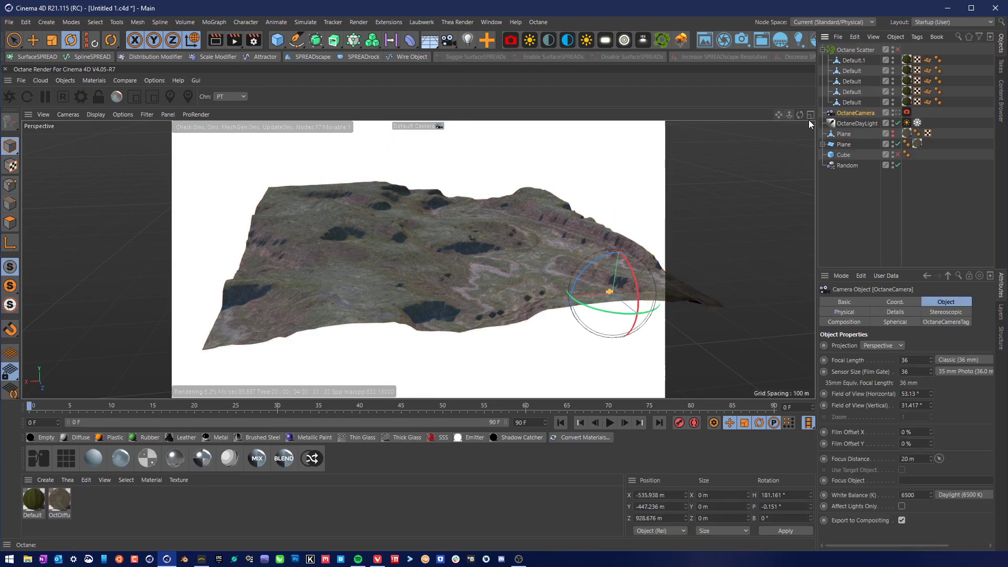
drag(799, 114, 632, 37)
mouse_move(777, 116)
mouse_down()
mouse_move(765, 108)
mouse_move(806, 115)
mouse_move(790, 115)
mouse_up()
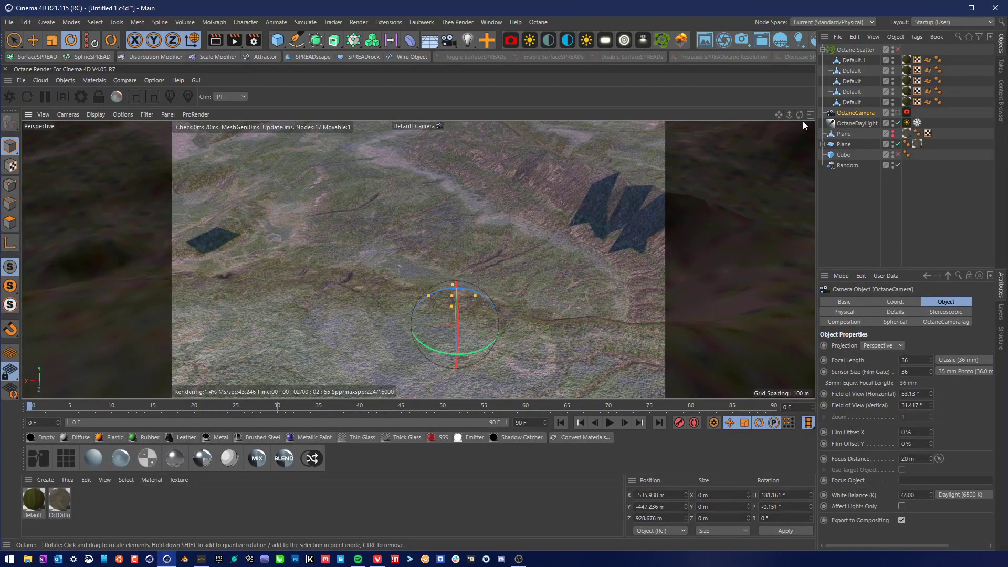
drag(798, 116, 731, 167)
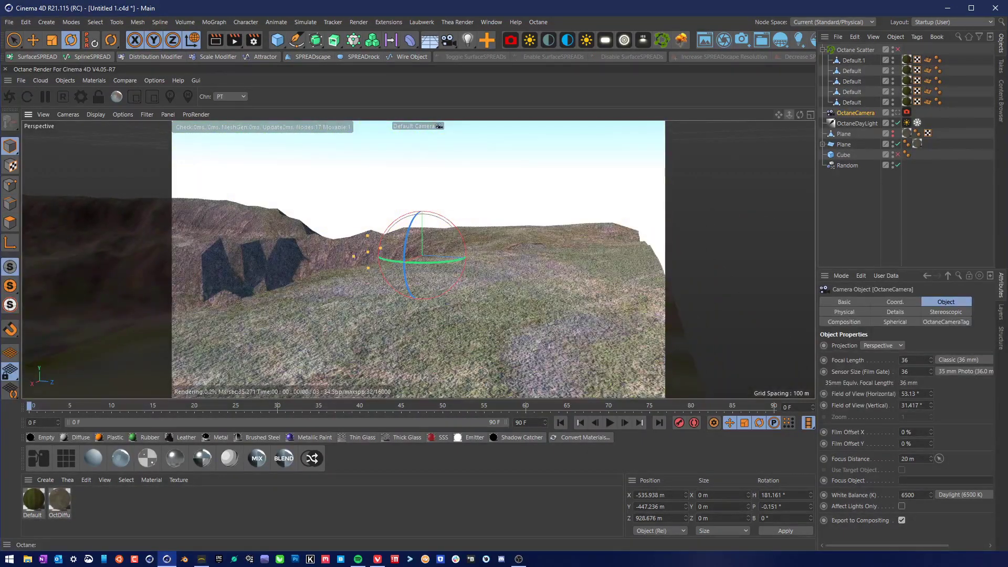
drag(790, 117, 863, 117)
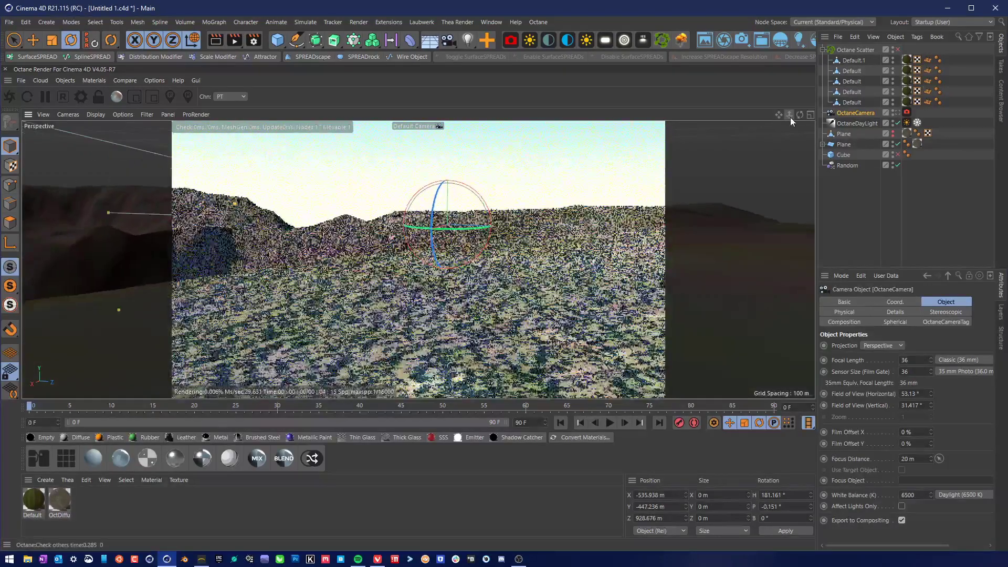
mouse_move(800, 115)
mouse_down()
mouse_move(790, 130)
mouse_move(784, 115)
mouse_move(795, 113)
mouse_move(799, 129)
mouse_move(805, 103)
mouse_up()
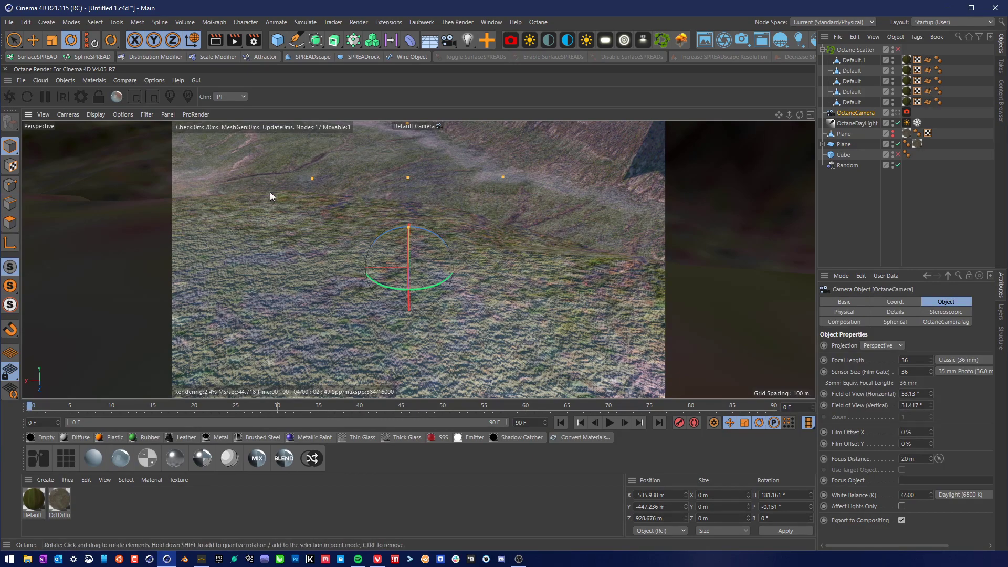
Activate the Weight Tool from the character commands and turn off Viewport Rendering for the Octane live viewer.
click(253, 23)
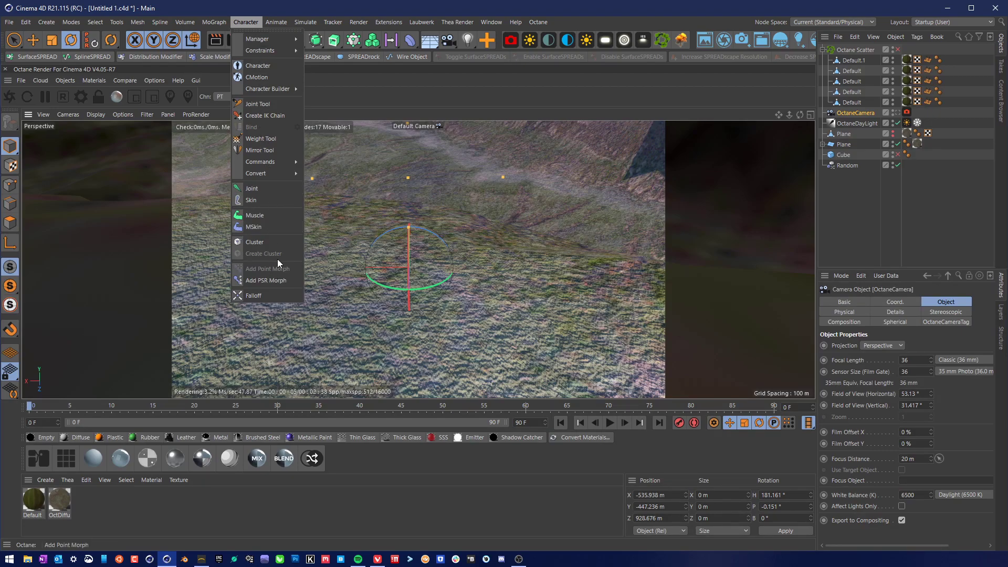
mouse_move(275, 174)
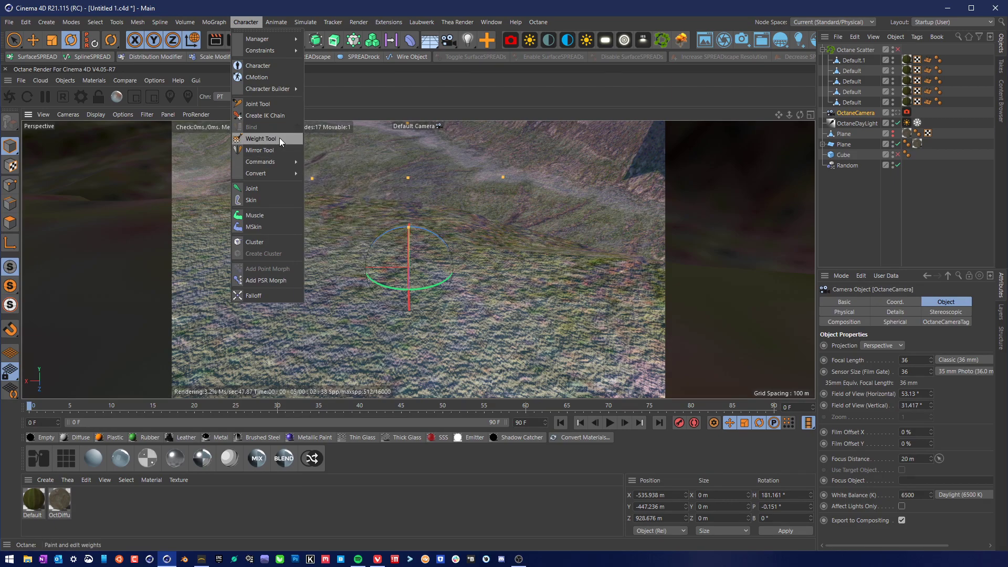
mouse_move(272, 22)
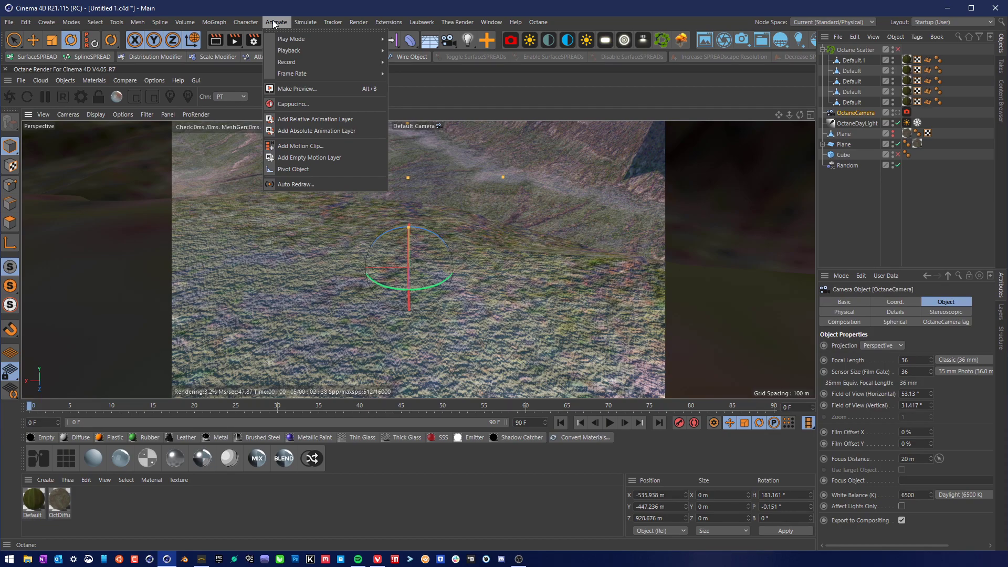
mouse_move(177, 24)
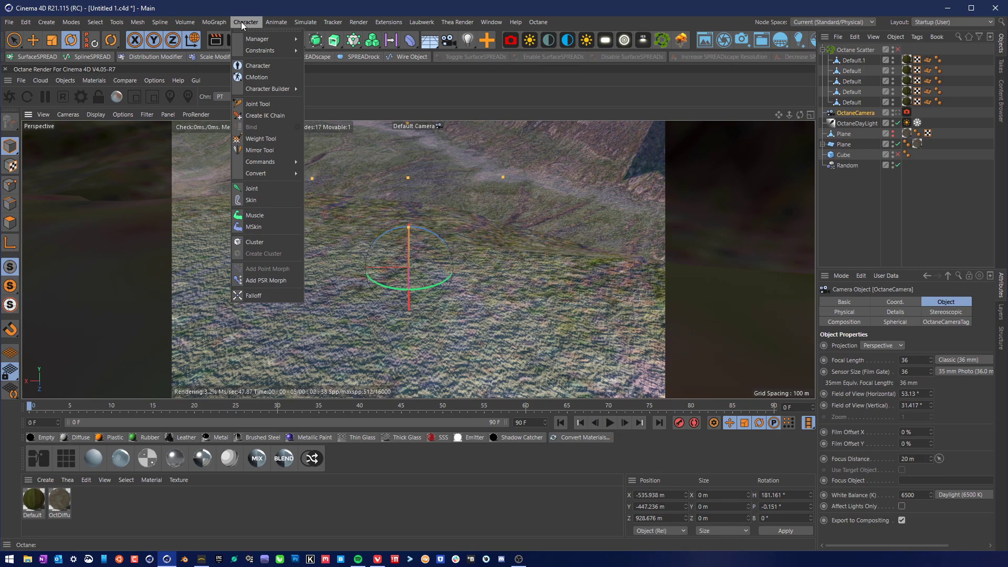
mouse_move(273, 52)
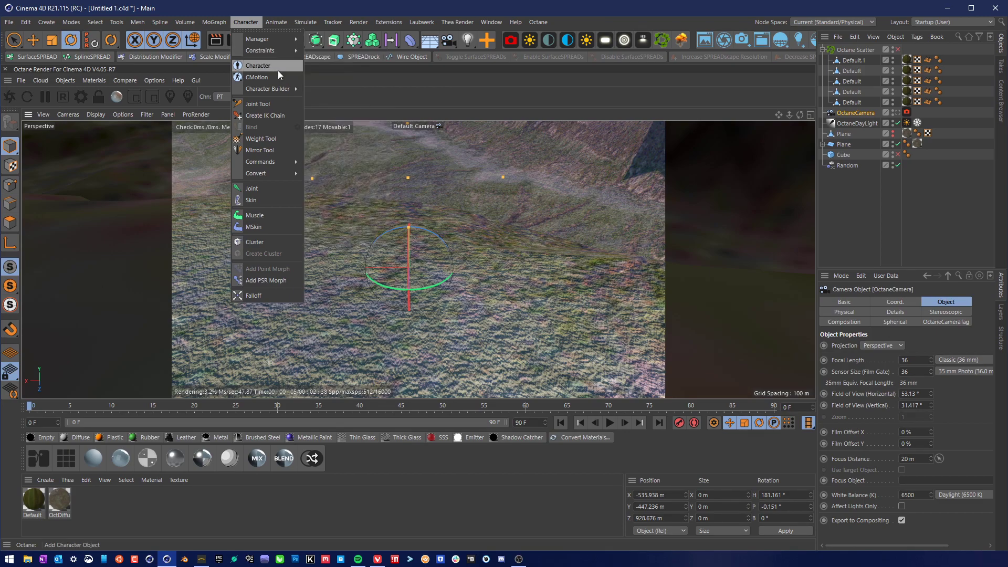
click(267, 138)
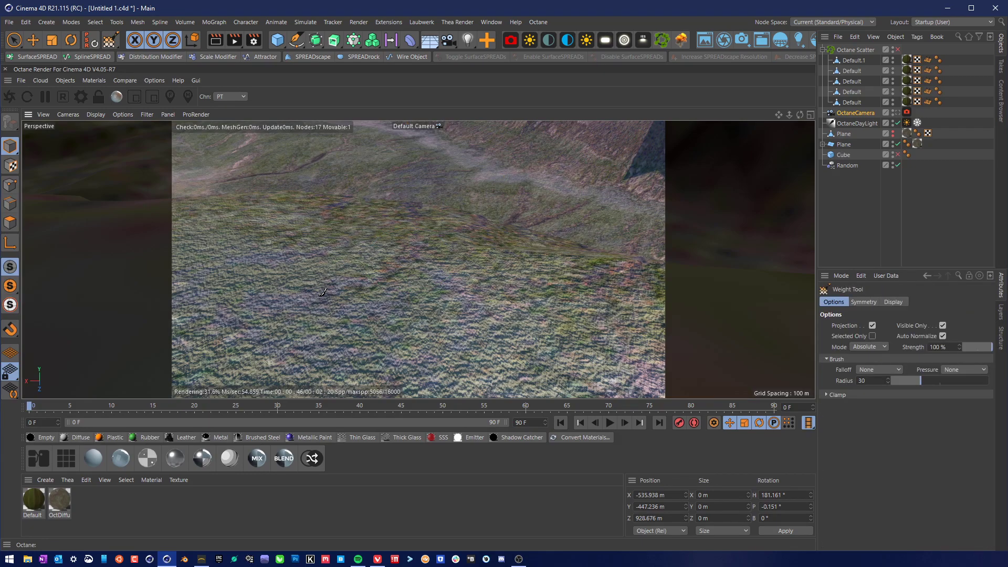
click(153, 81)
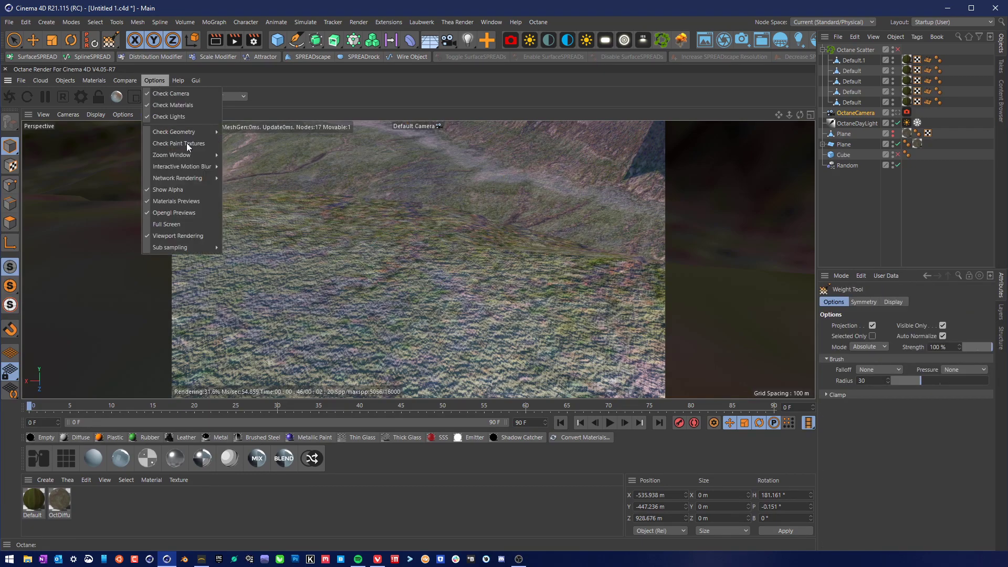
click(171, 236)
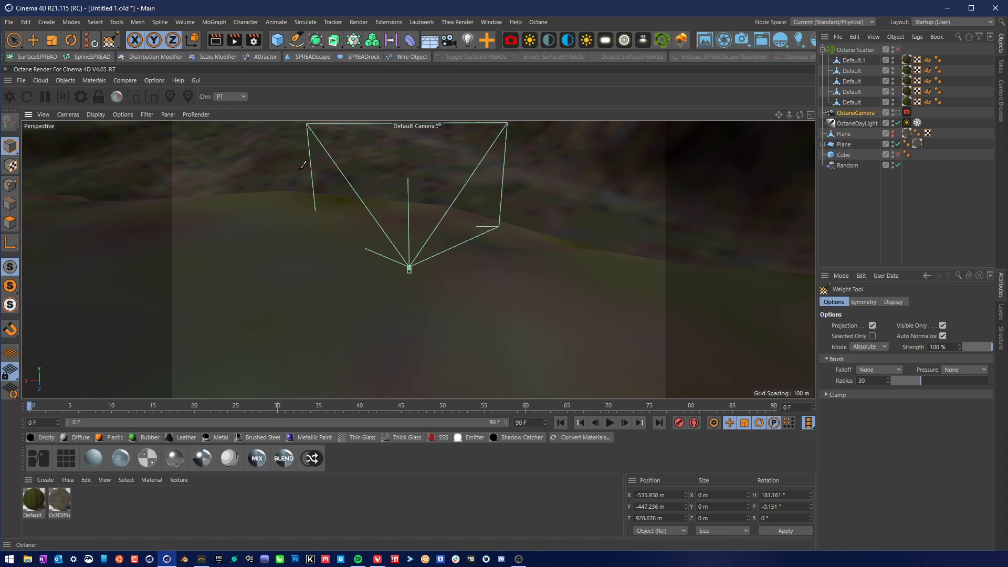
Look through the Volume, Select, Animate, Laubwerk and Character commands for a weight-painting tool and pick the Weight Tool again.
click(225, 23)
mouse_move(250, 25)
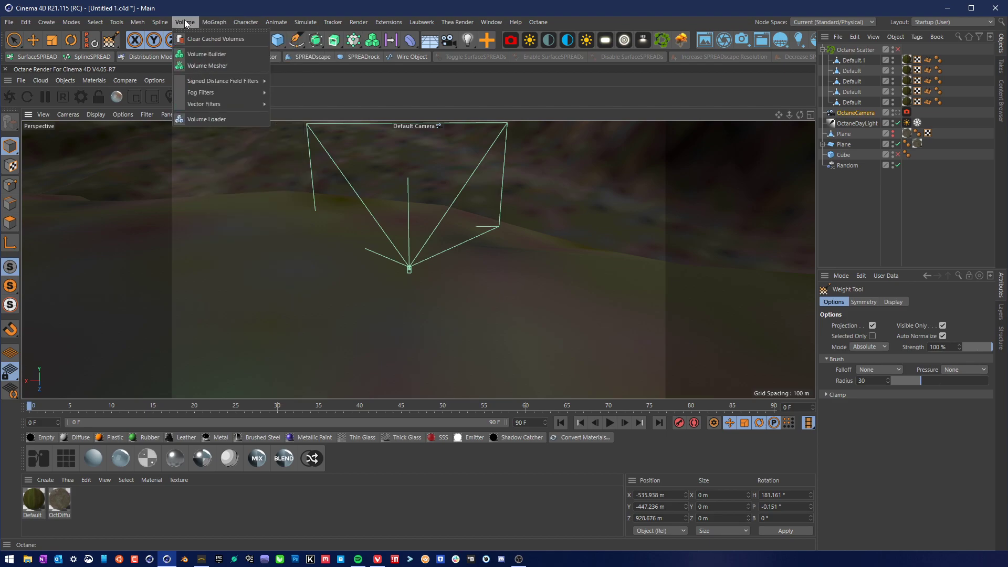
mouse_move(134, 26)
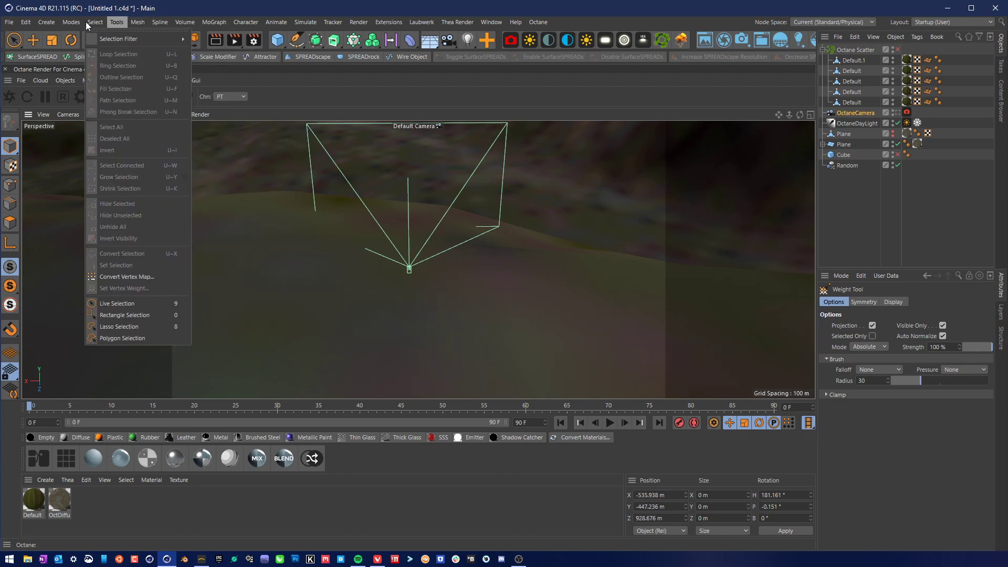
mouse_move(77, 24)
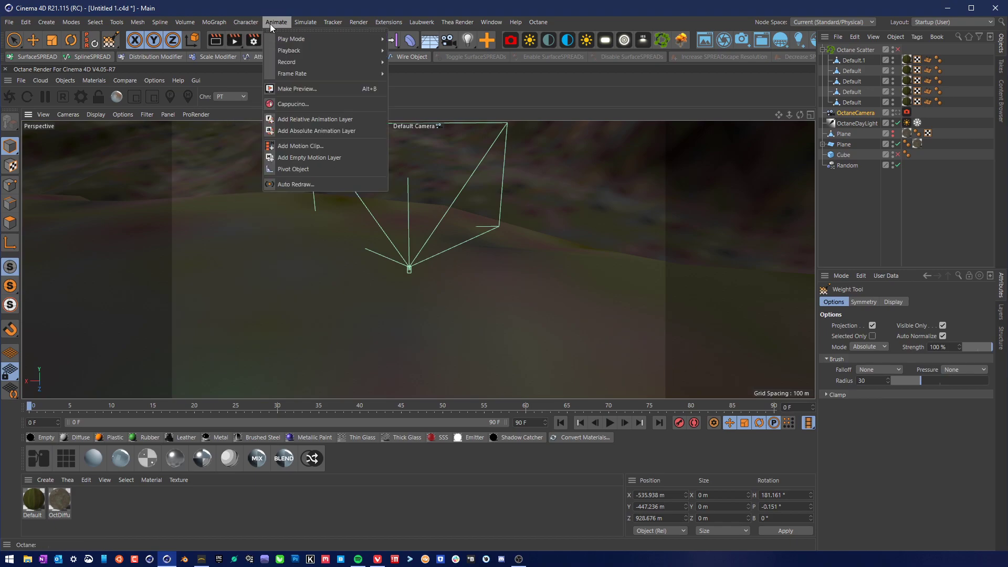
mouse_move(417, 24)
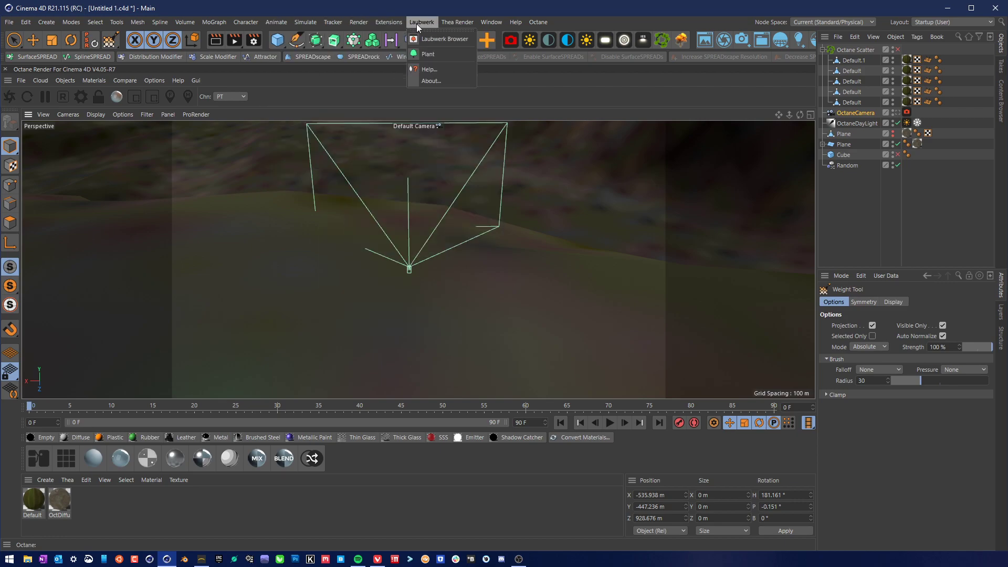
mouse_move(341, 23)
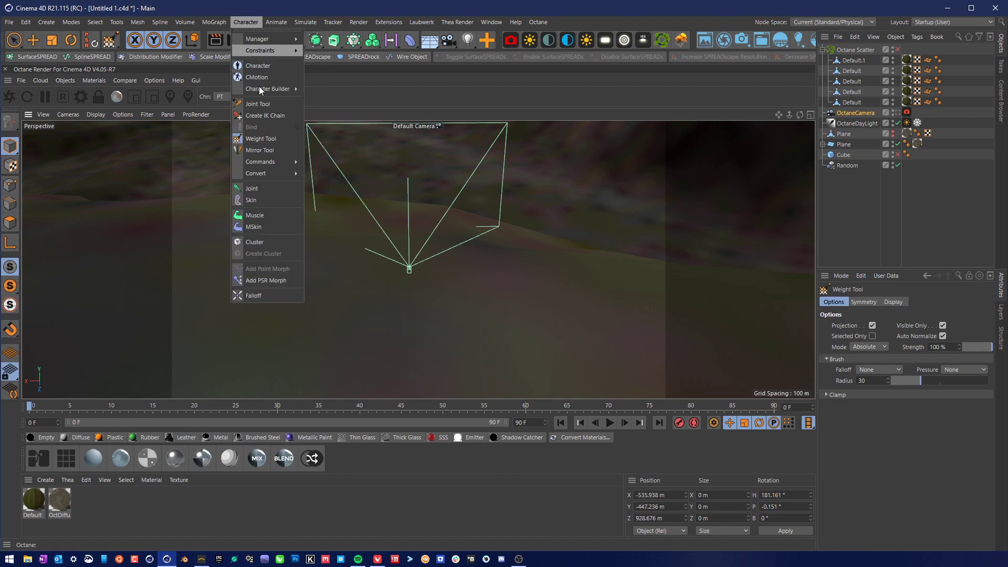
click(264, 140)
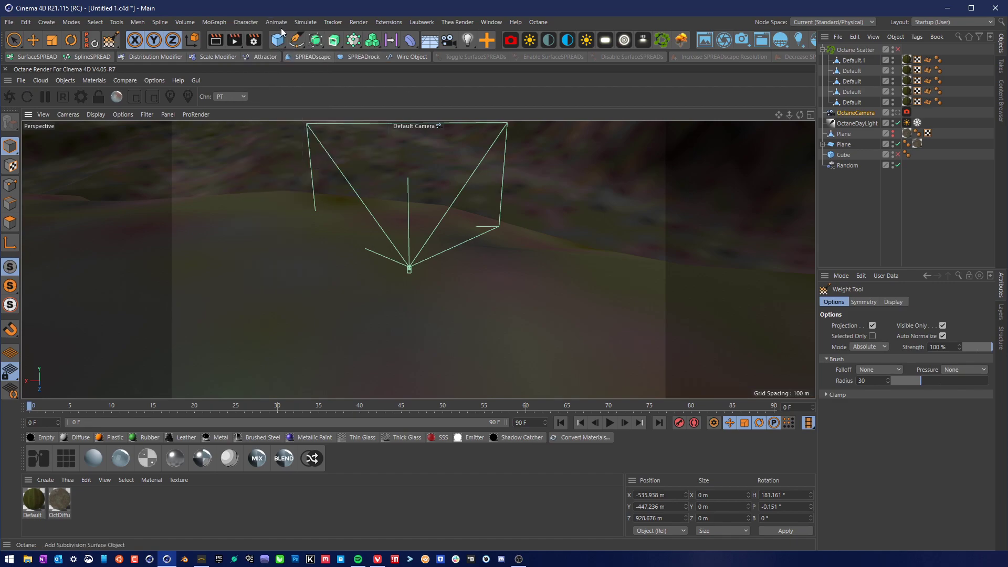
click(251, 23)
click(252, 23)
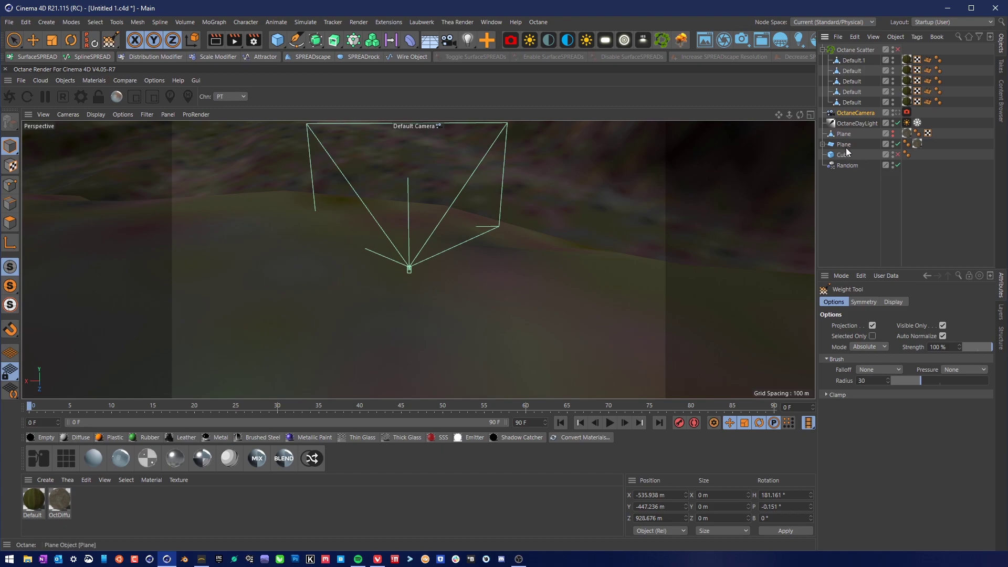
Try to add a vertex tag from the Other Tags group to the parametric Plane.
click(846, 147)
right_click(846, 153)
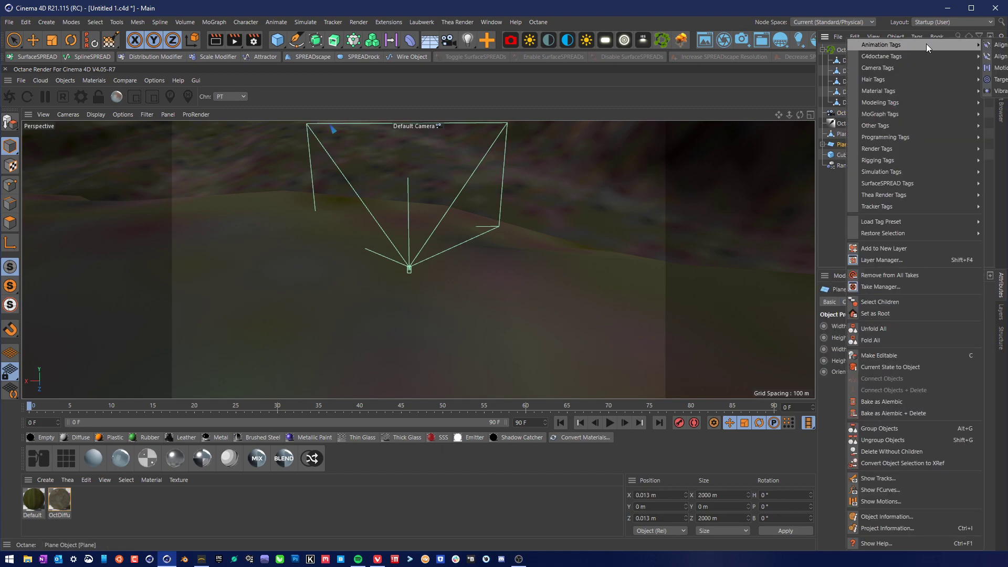
mouse_move(914, 186)
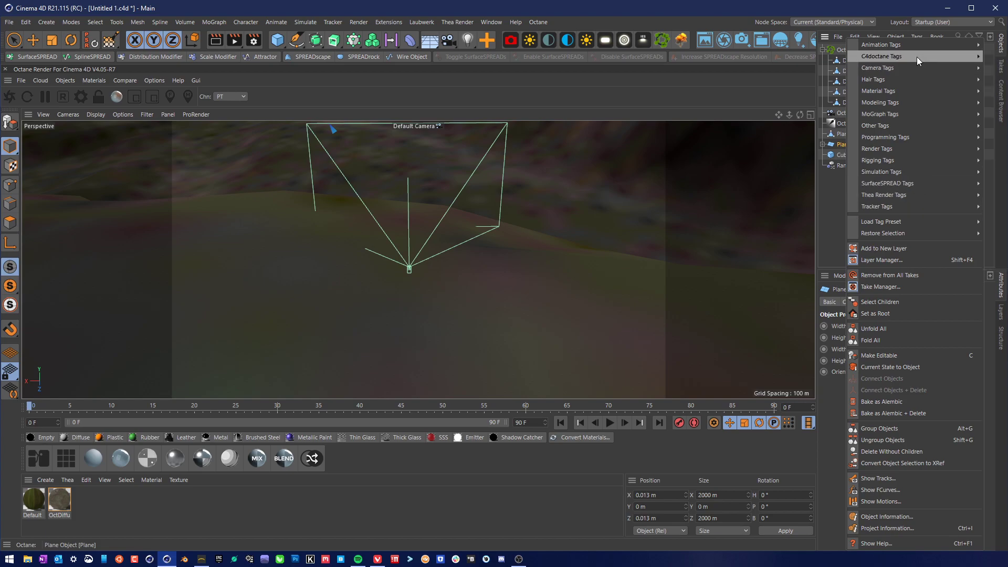
mouse_move(916, 57)
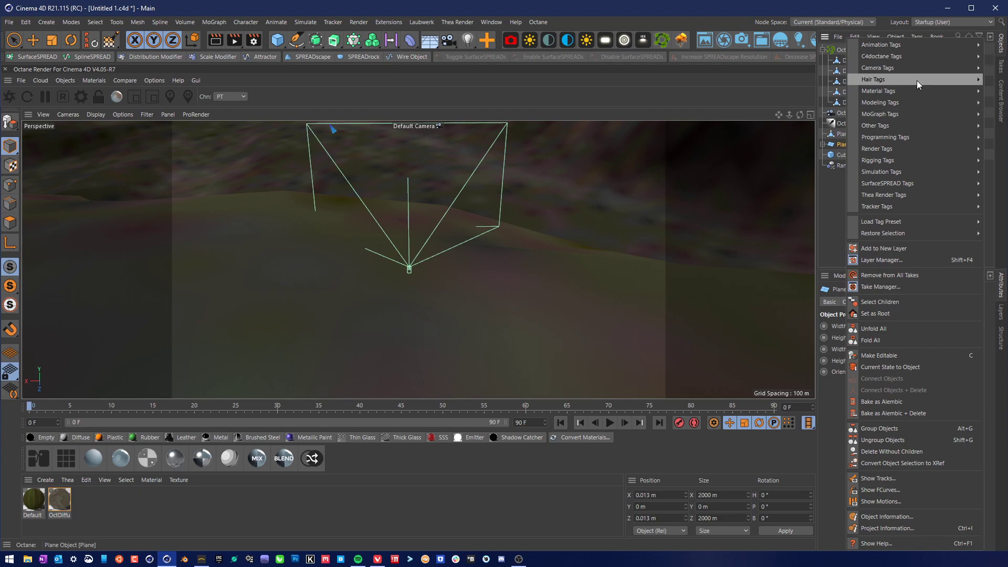
mouse_move(910, 101)
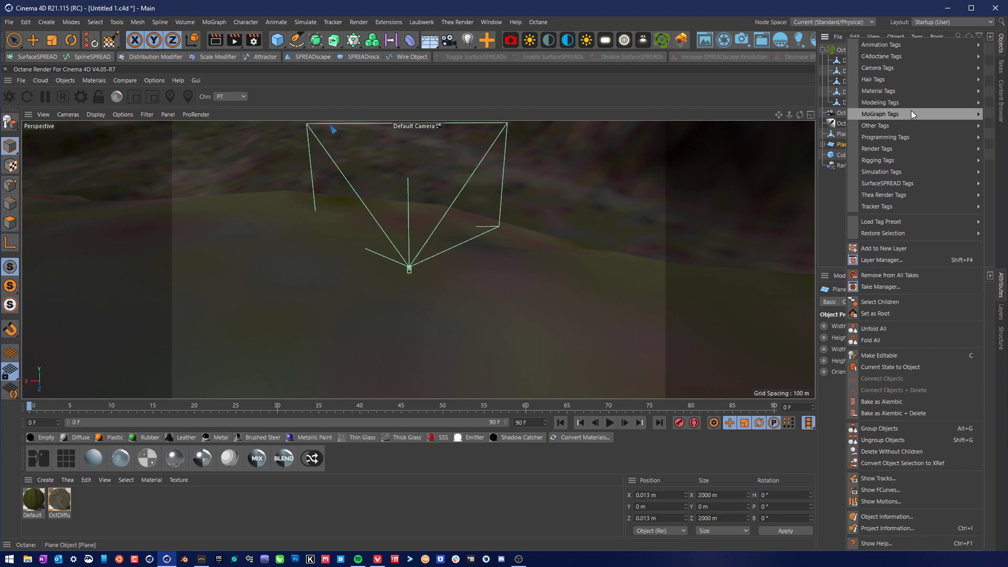
mouse_move(910, 127)
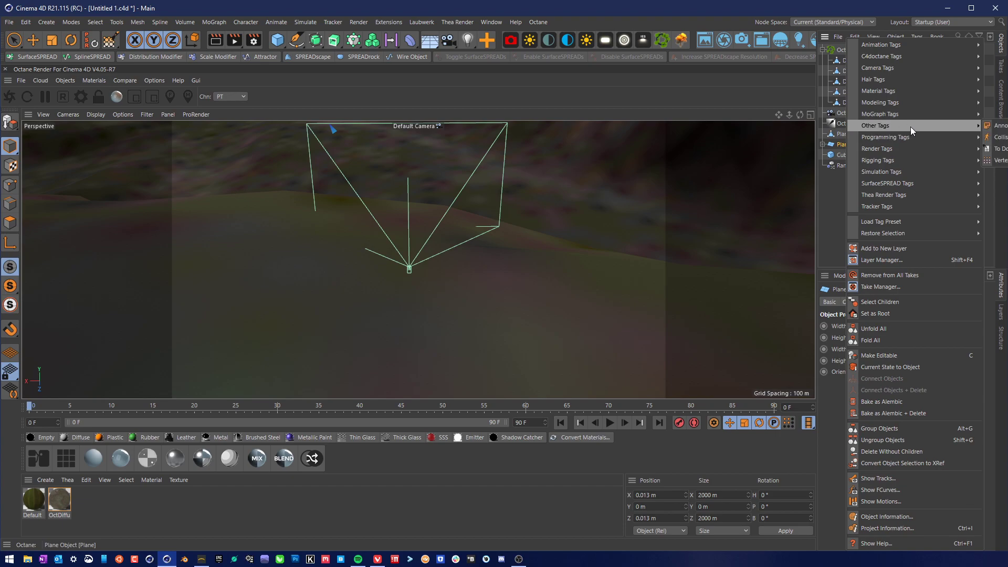
click(999, 160)
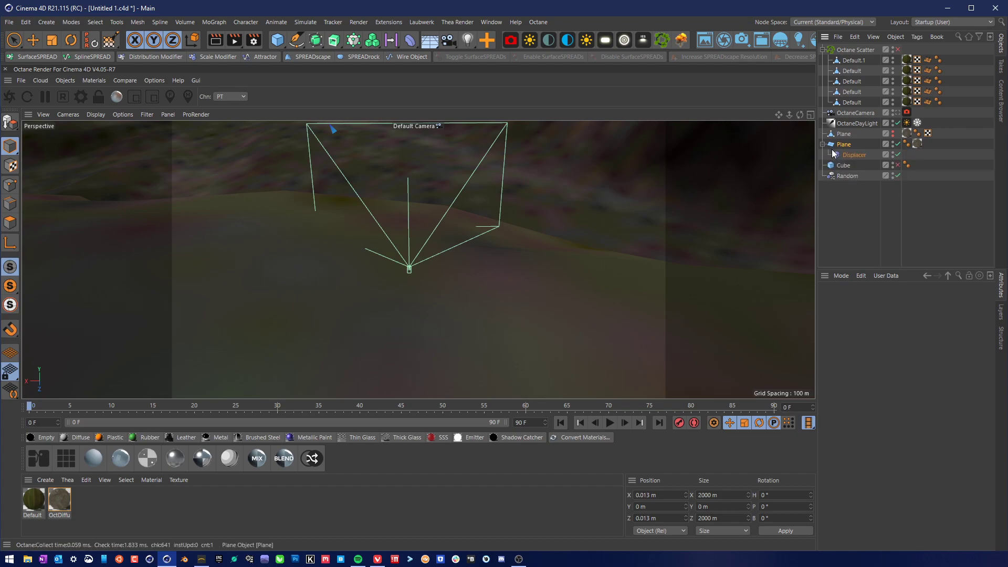
Review the parametric Plane and its Displacer child, and clear the object selection.
click(863, 155)
click(850, 147)
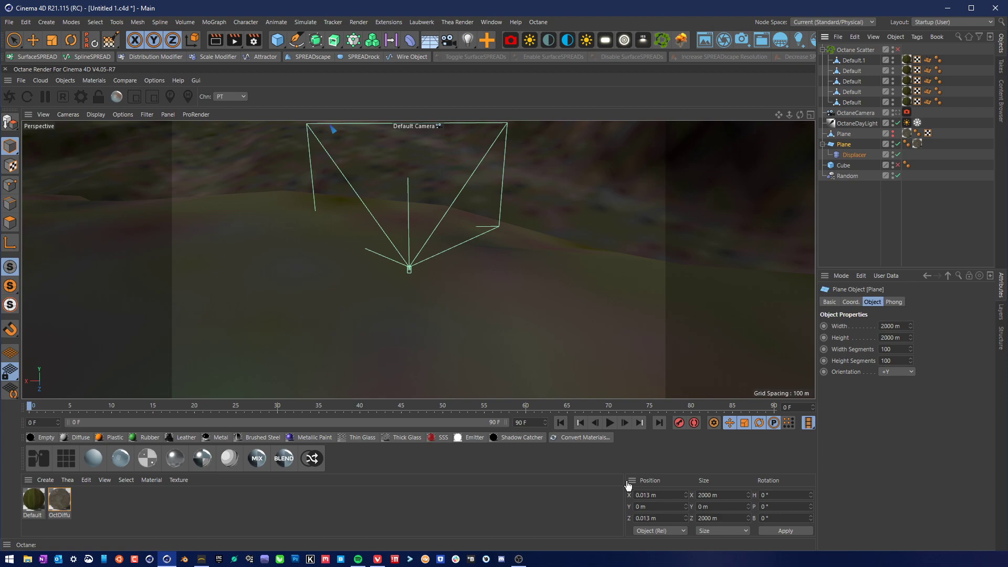
right_click(891, 451)
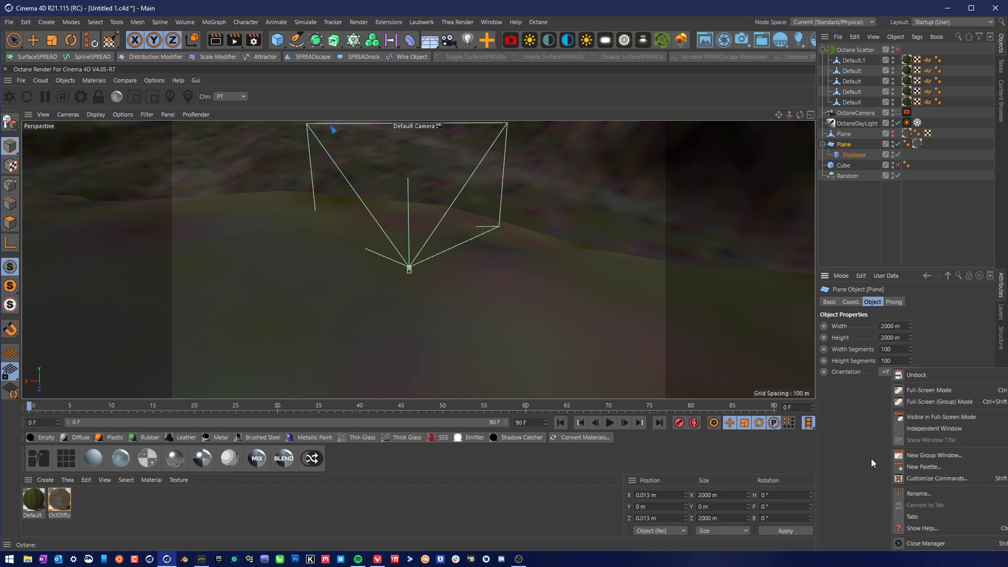
click(871, 458)
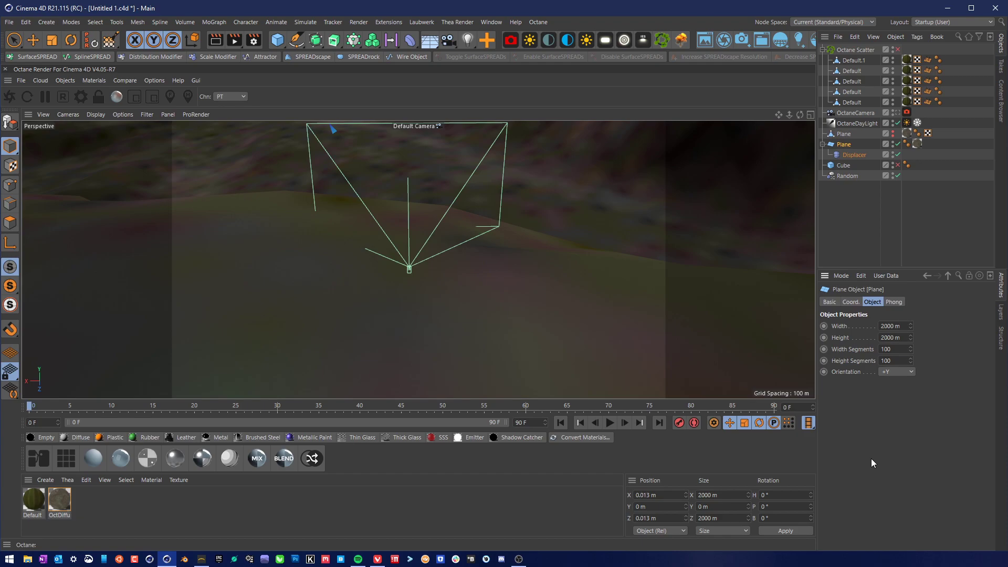
click(931, 225)
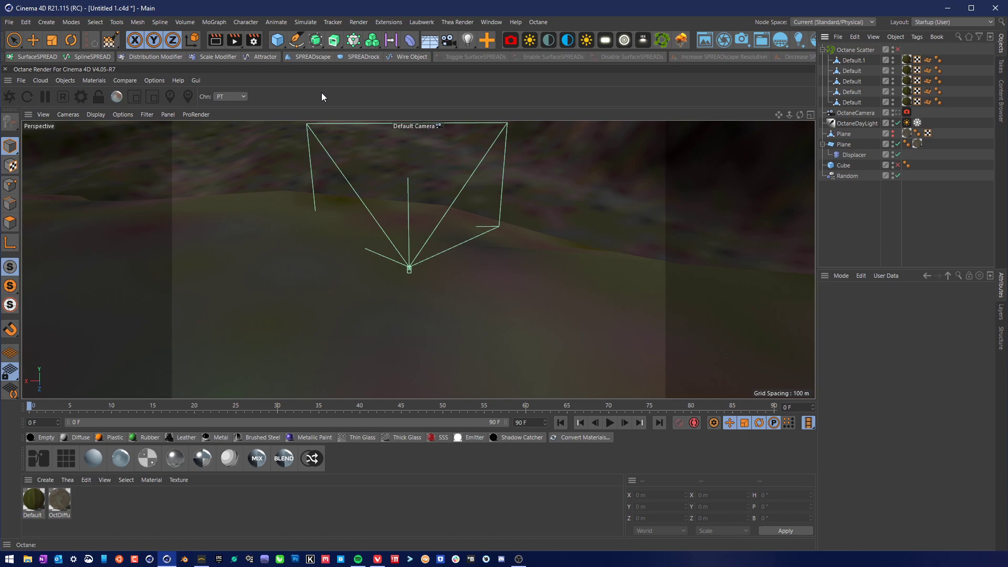
click(271, 23)
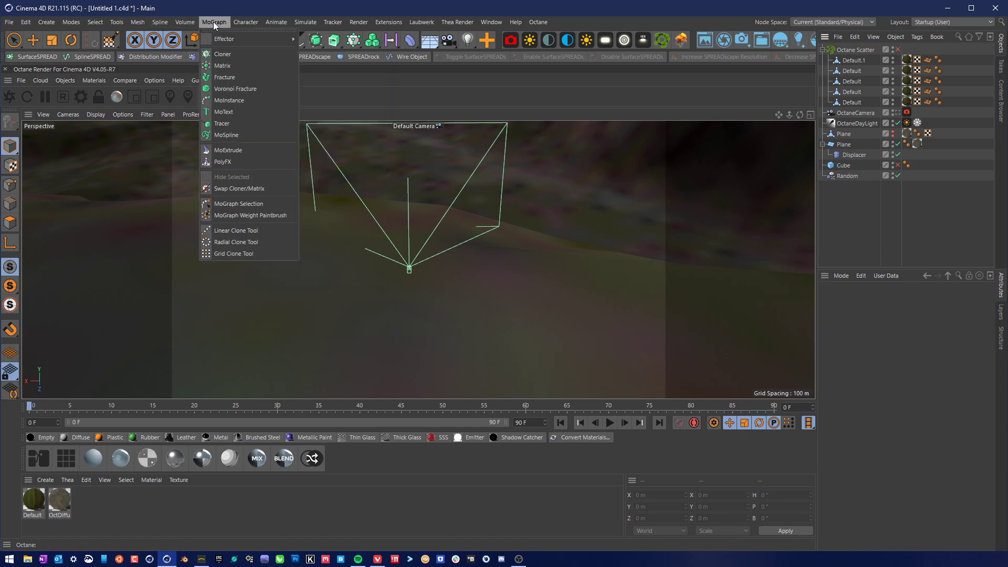
mouse_move(258, 26)
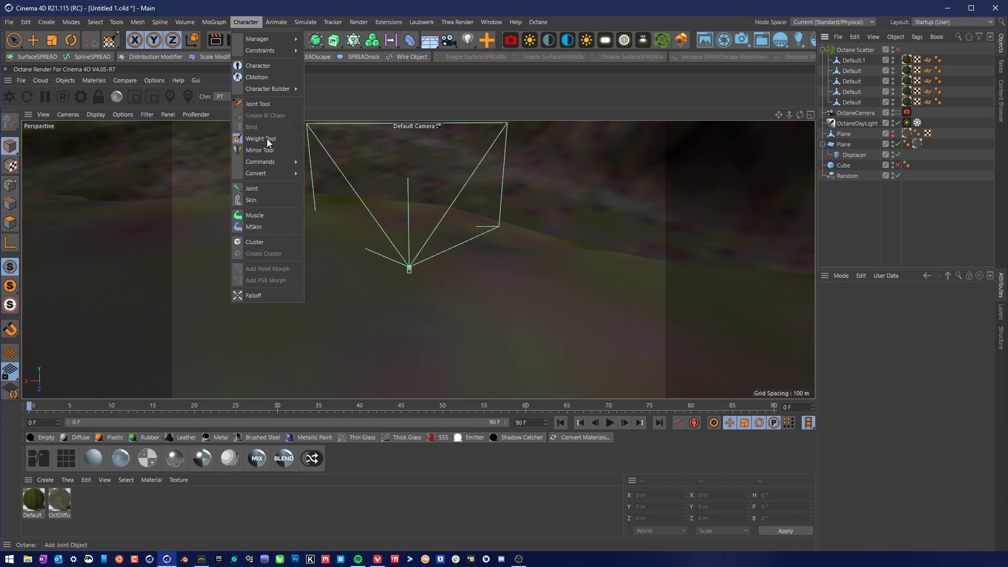
click(861, 228)
Switch the perspective viewport from the Default Camera to the OctaneCamera.
click(430, 125)
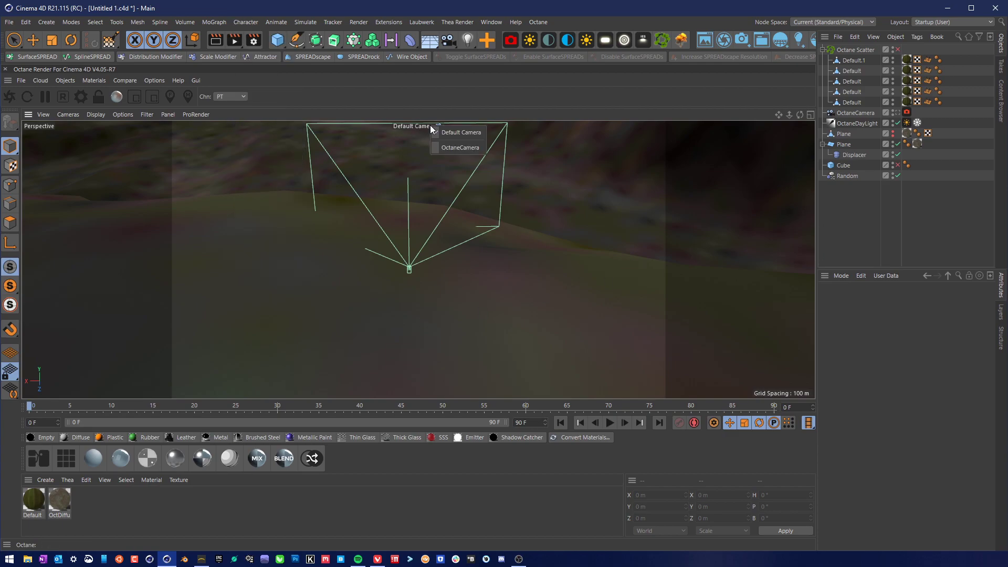
click(461, 146)
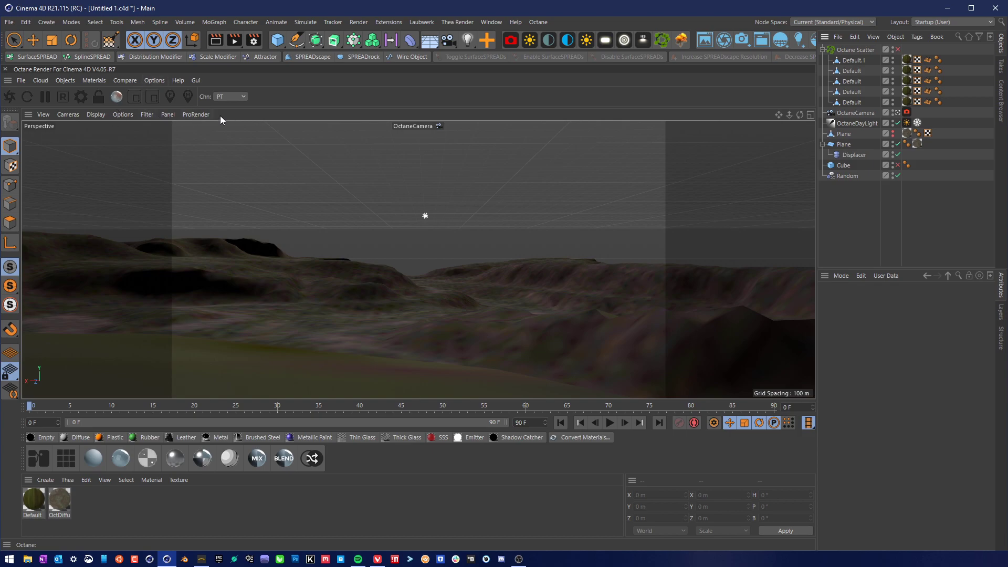
click(168, 115)
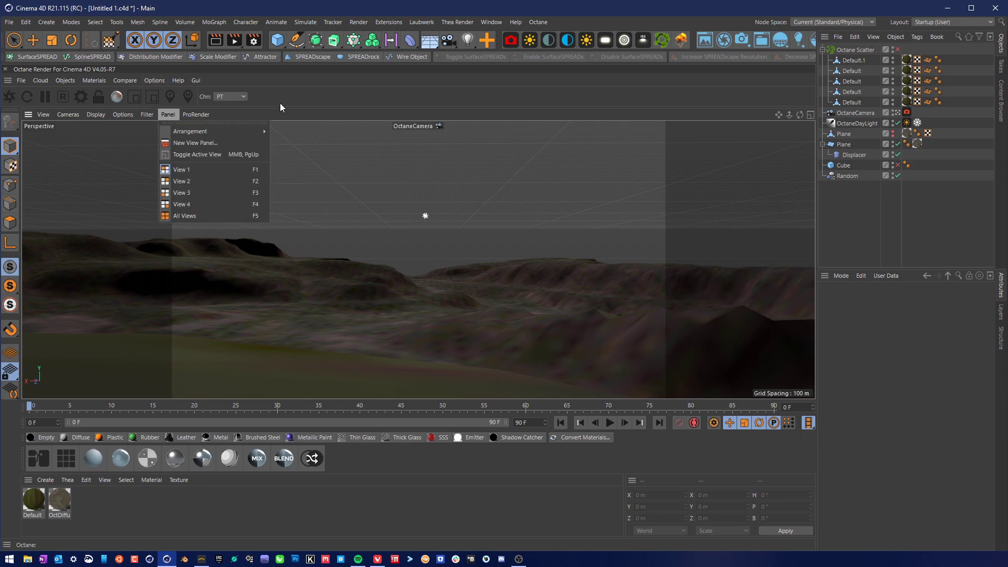
click(321, 83)
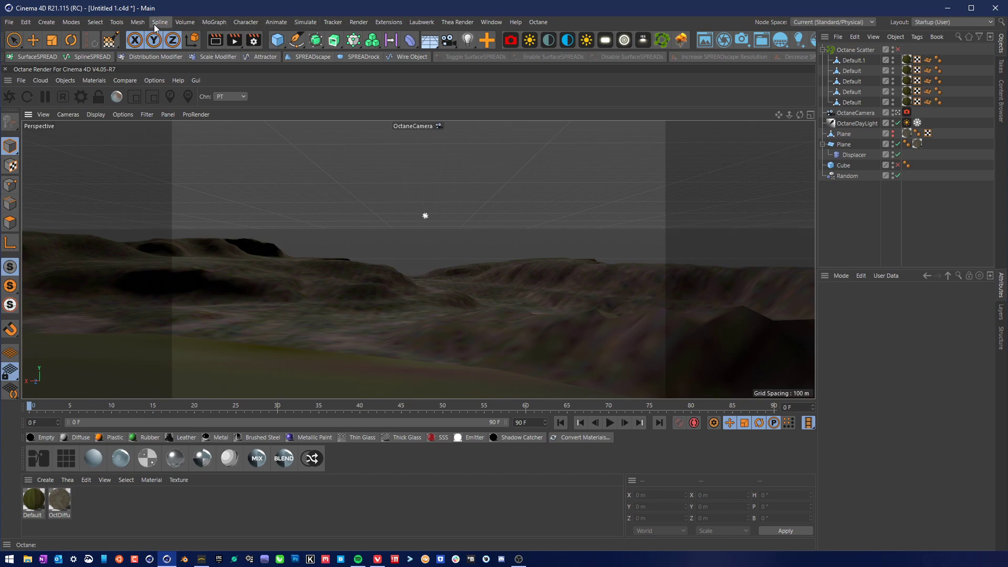
Open the render settings and set the renderer to Octane Renderer.
click(359, 22)
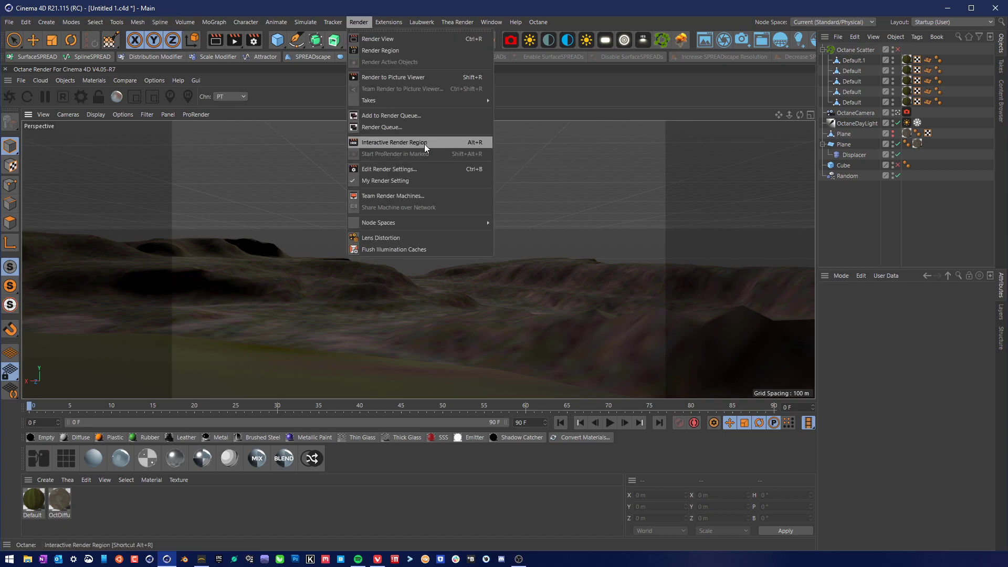
click(424, 169)
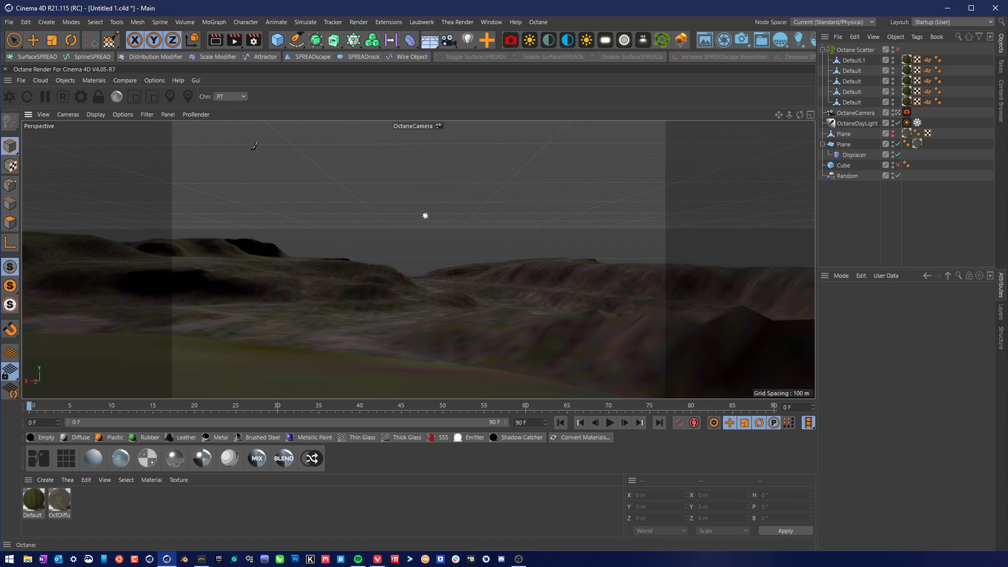
click(493, 188)
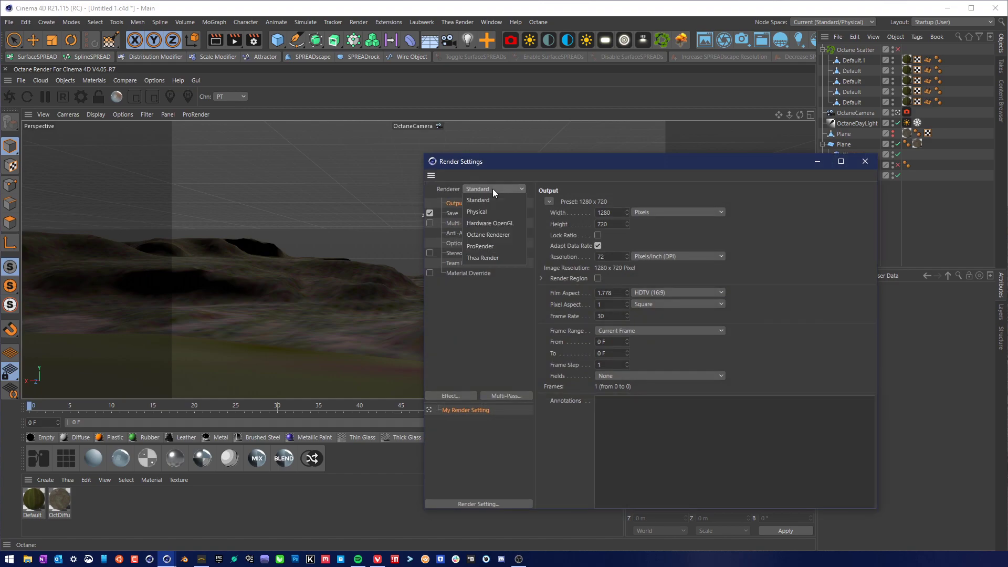
click(485, 237)
Set the render output size to 1920 x 1080 pixels and close the render settings.
click(609, 212)
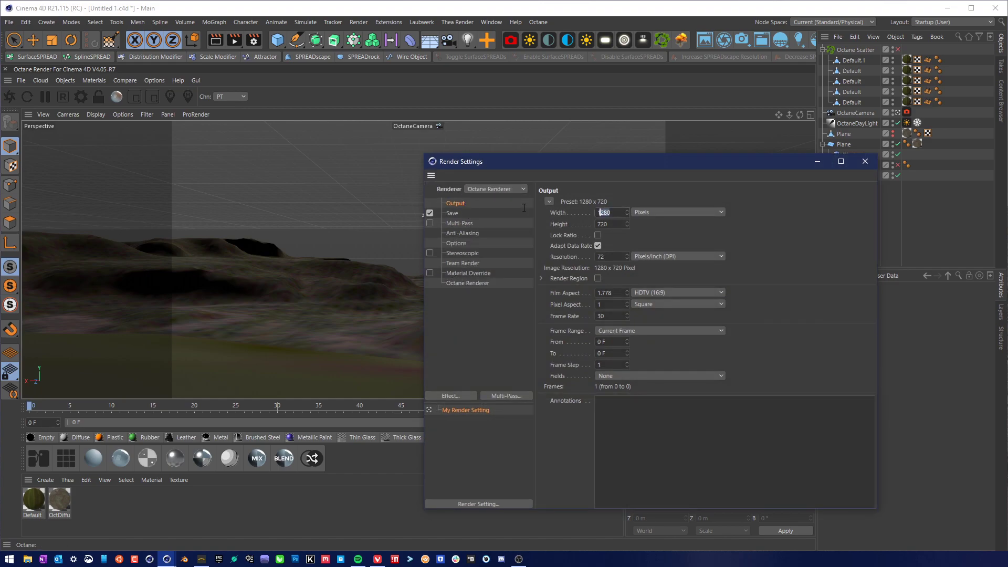
text(1)
text(920108)
text(0)
key(BackSpace)
key(BackSpace)
key(BackSpace)
key(BackSpace)
key(Tab)
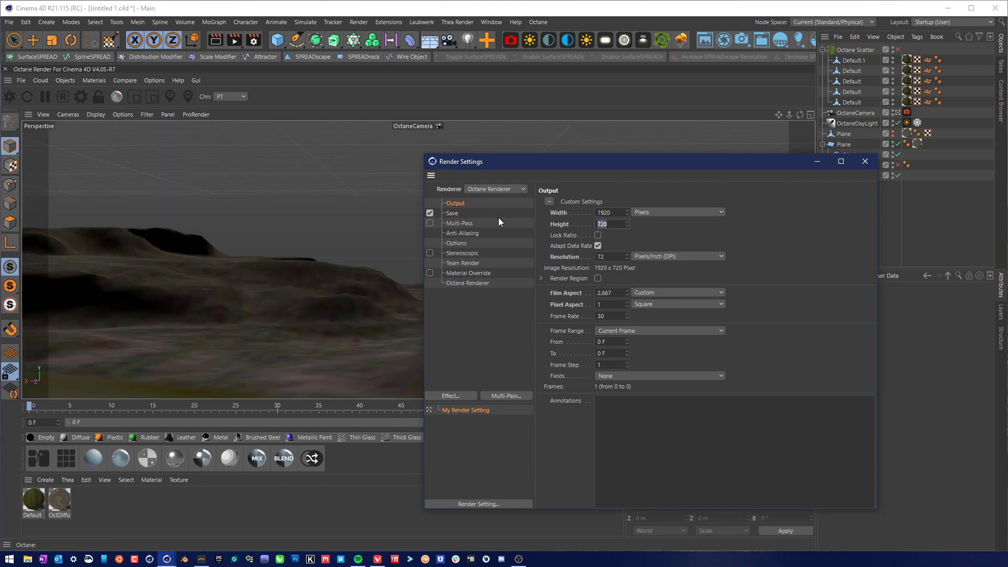
text(1080)
key(Return)
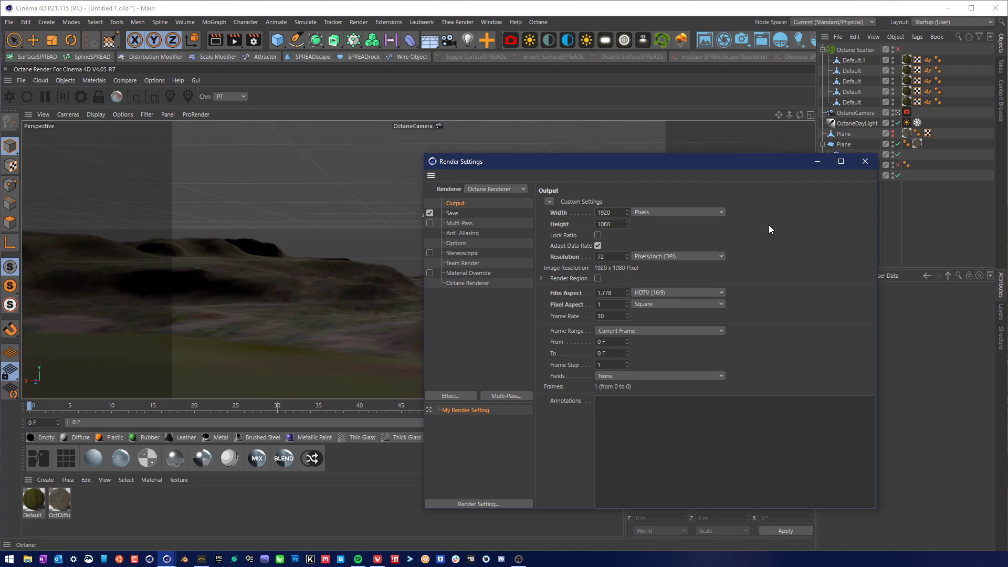
click(864, 163)
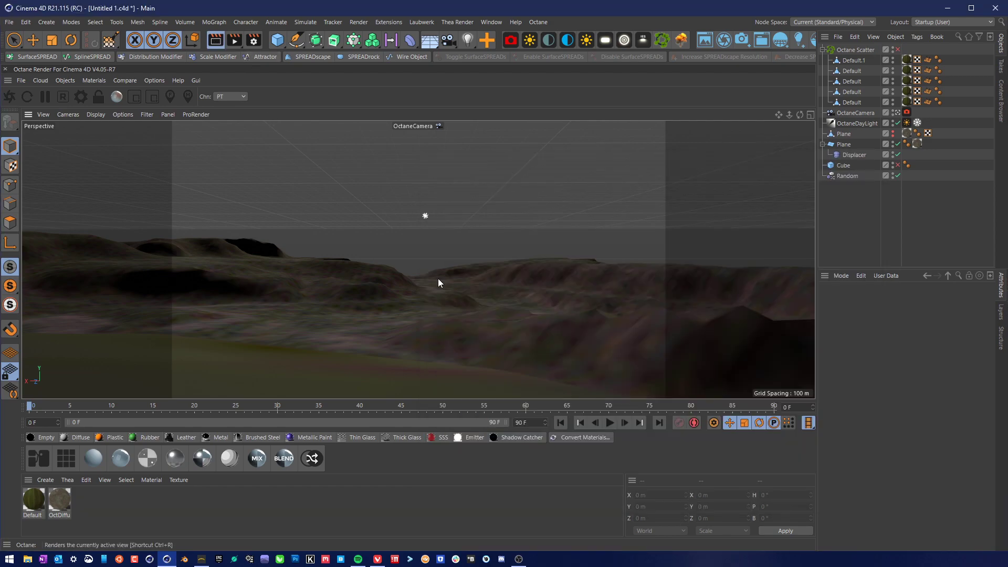
Render the parametric plane terrain in the active view and in the Picture Viewer, and stop the running render.
key(ctrl+r)
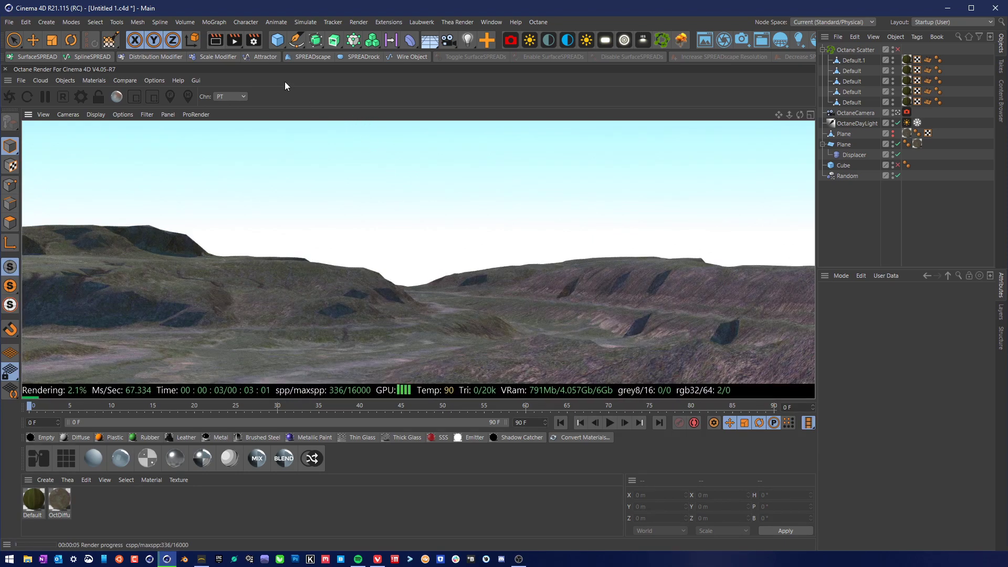
click(353, 23)
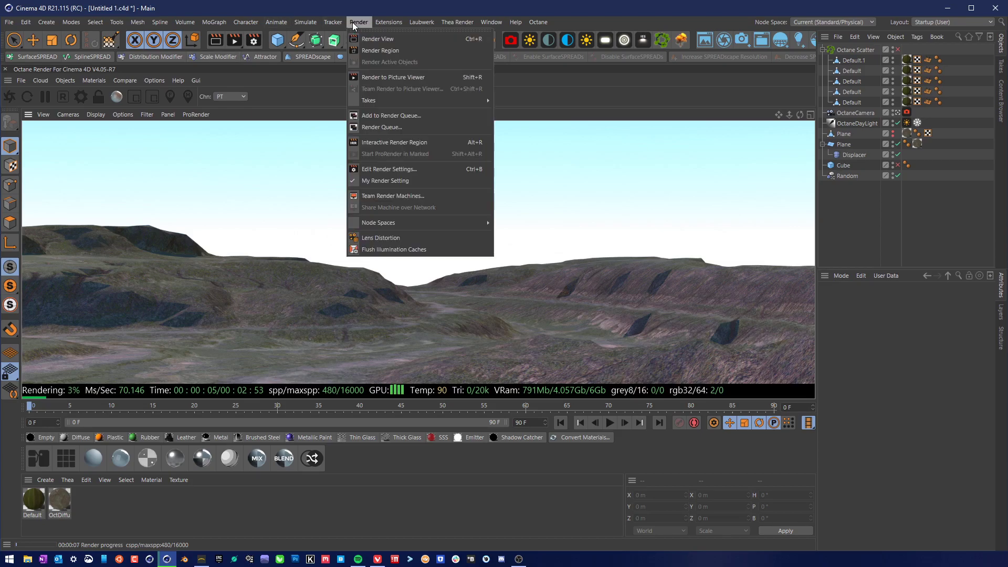
click(414, 77)
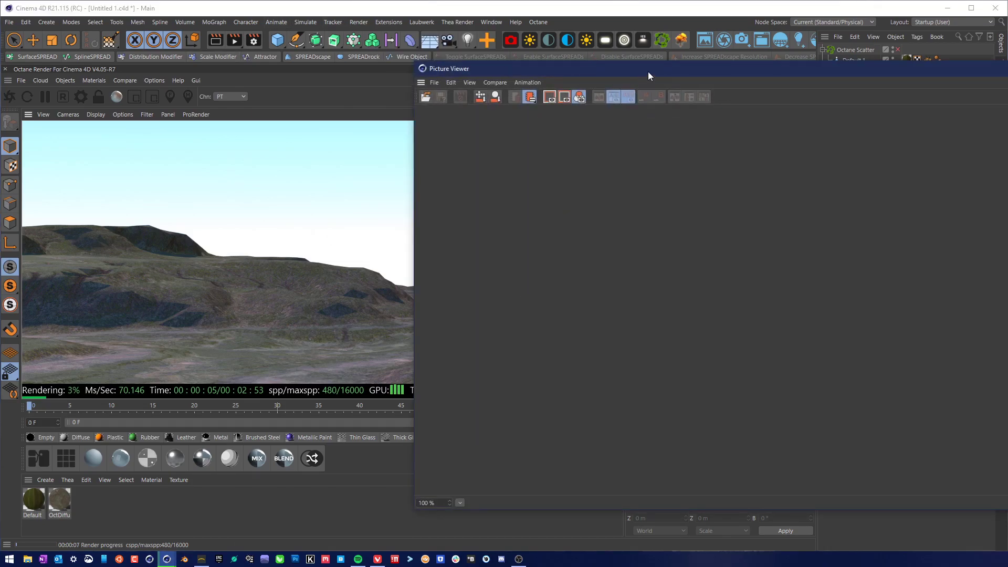
drag(648, 73, 510, 77)
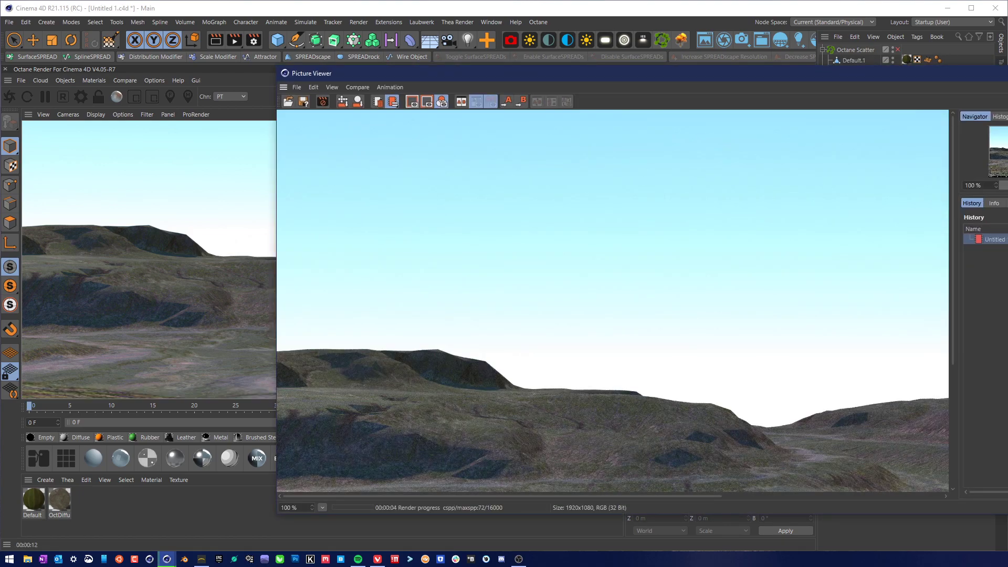
click(686, 320)
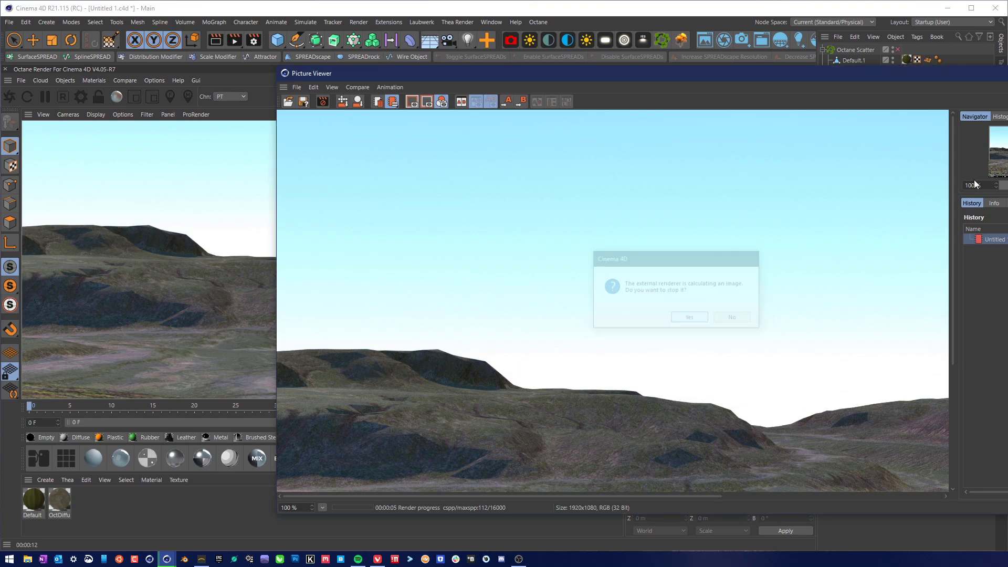
Disable the parametric Plane and make the original polygon Plane visible instead.
click(850, 145)
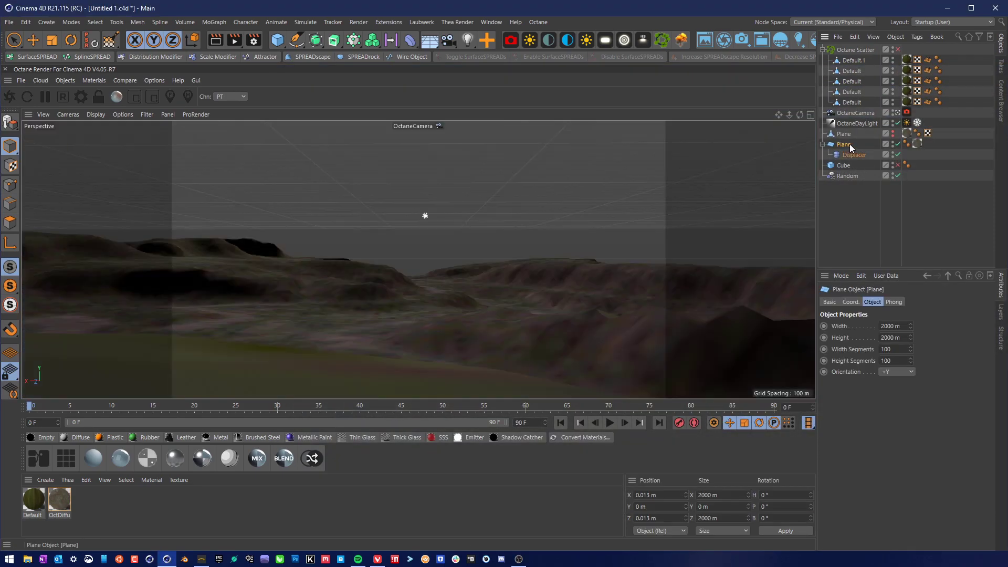
click(898, 144)
click(892, 132)
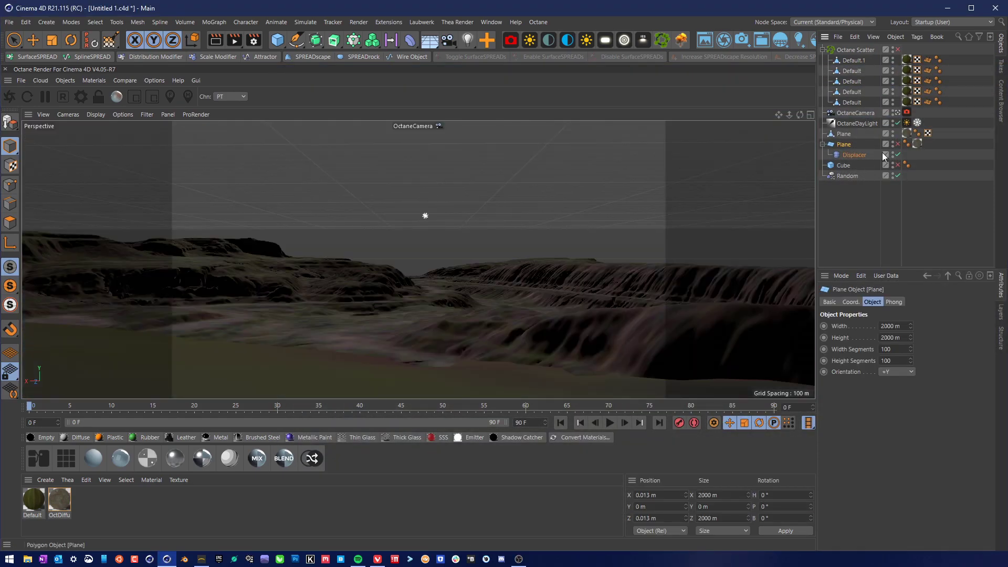
Render the polygon Plane terrain to the Picture Viewer and place the viewer window so its render history shows.
click(359, 22)
click(406, 78)
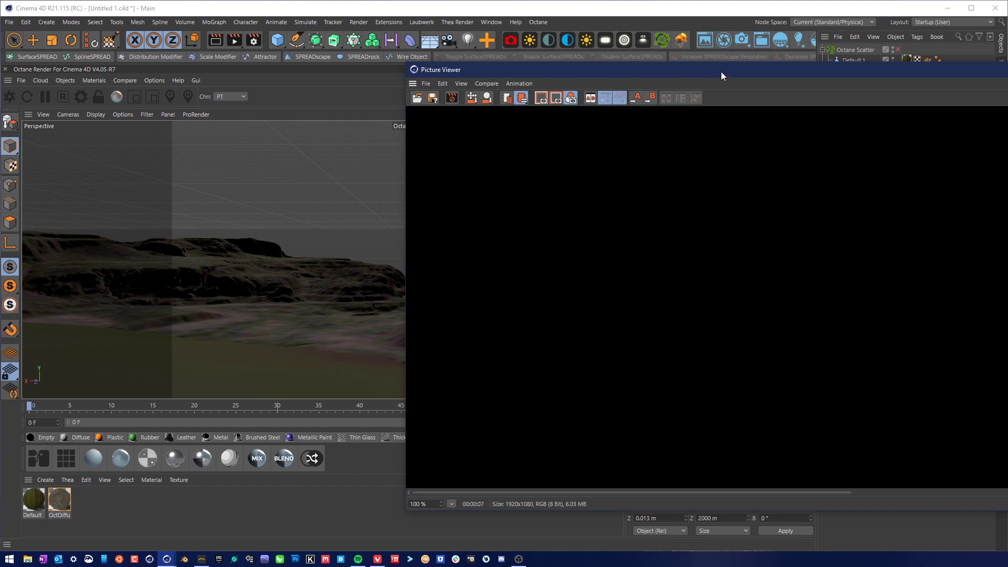
drag(720, 72, 508, 43)
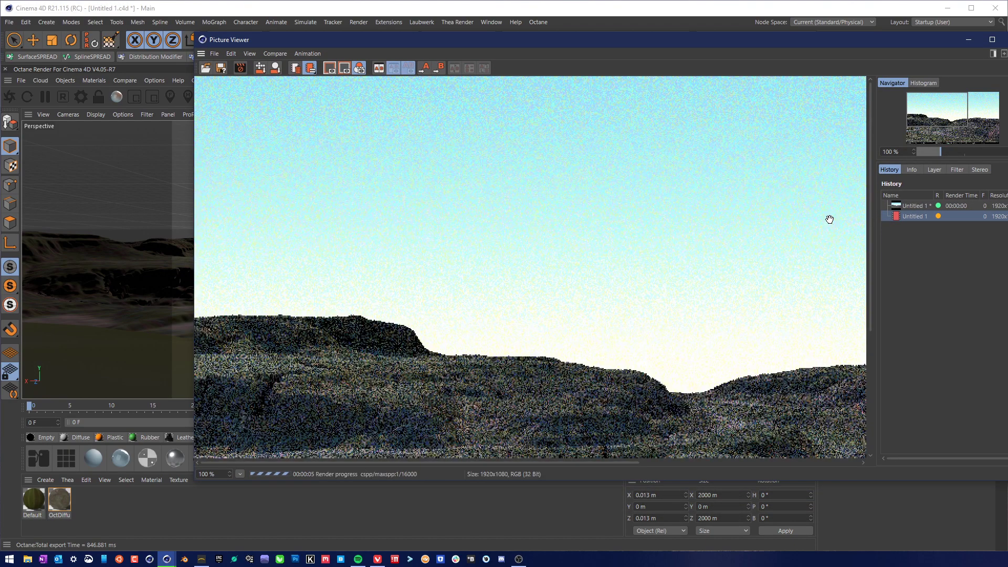
Compare the parametric plane render with the polygon plane render in the Picture Viewer history.
click(914, 205)
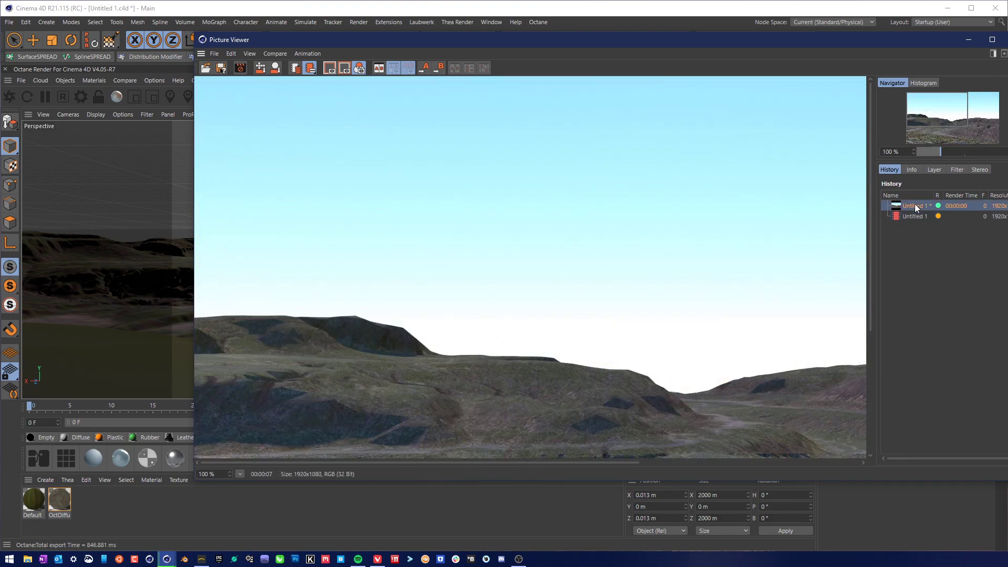
click(917, 216)
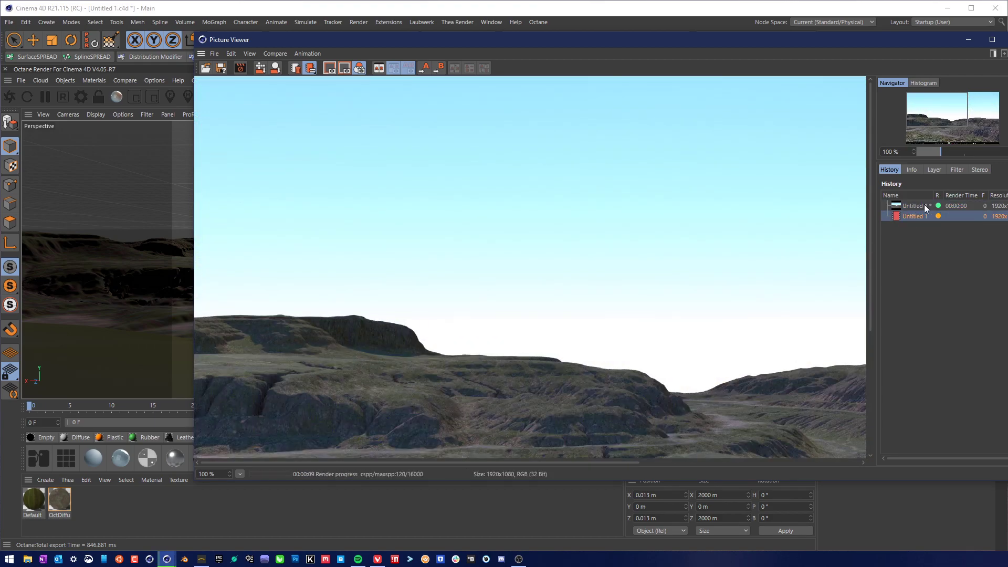
click(923, 205)
click(915, 215)
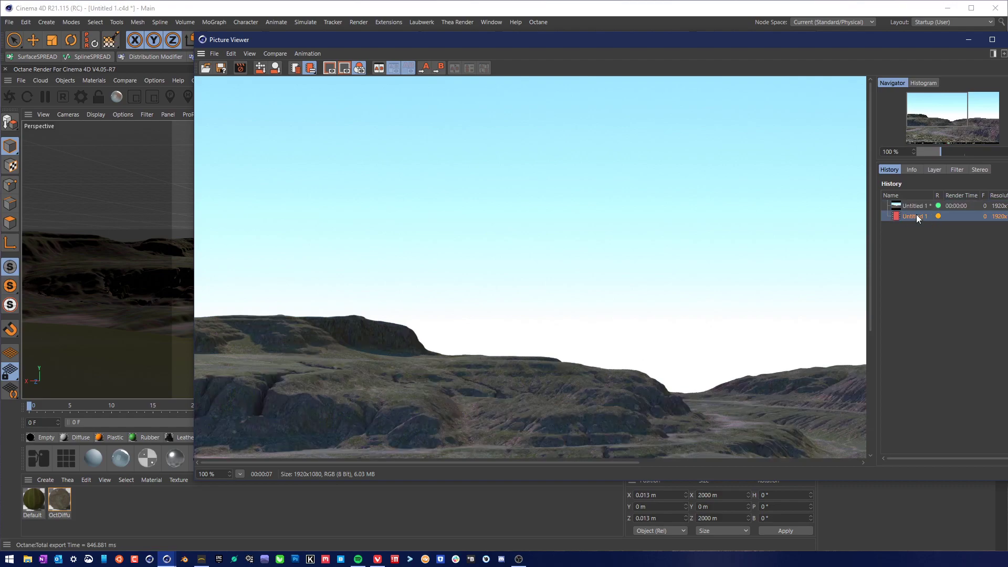
click(915, 207)
click(914, 216)
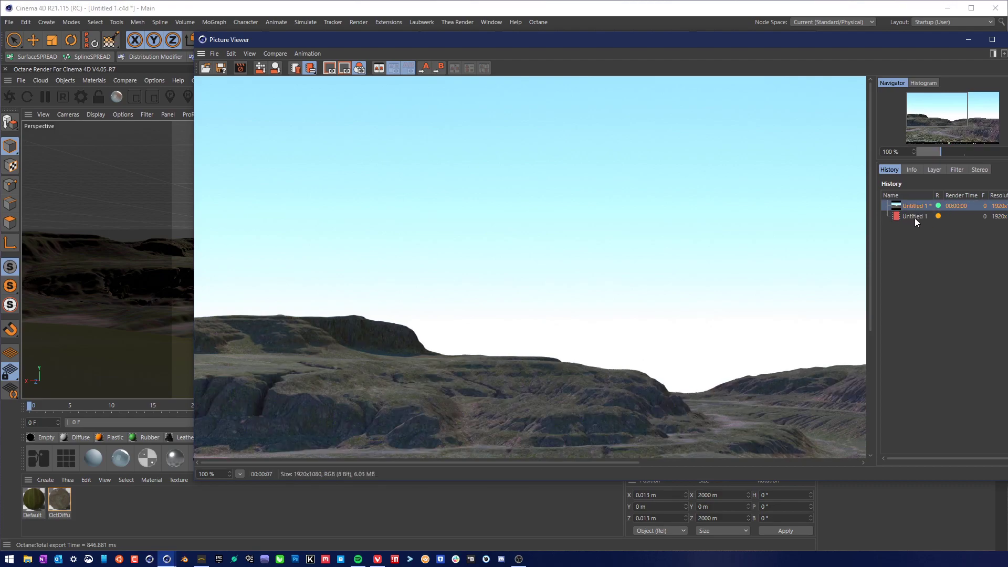
Examine the cliffs, valley and foreground of the polygon plane terrain in the Picture Viewer render.
drag(645, 404, 592, 310)
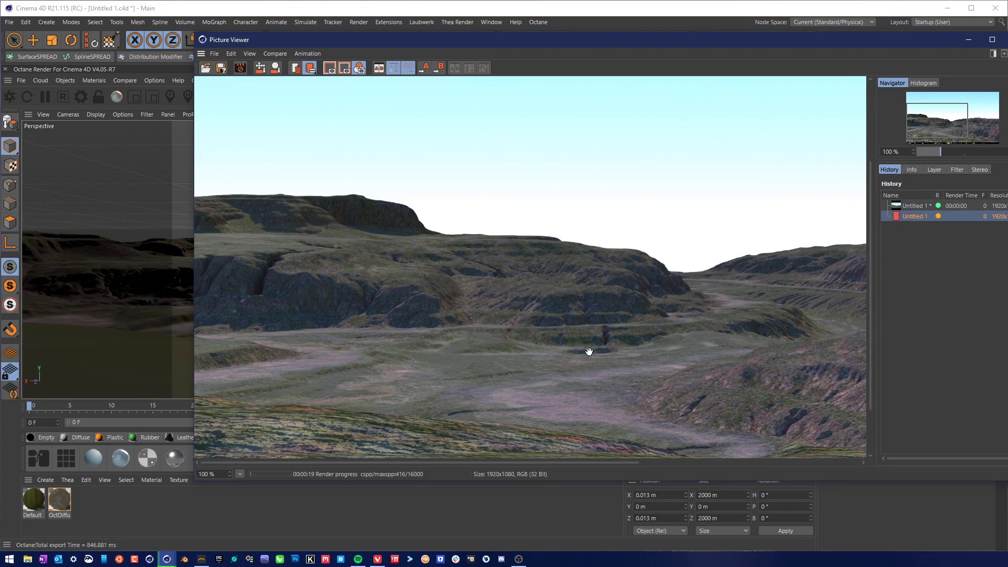
drag(681, 385, 504, 384)
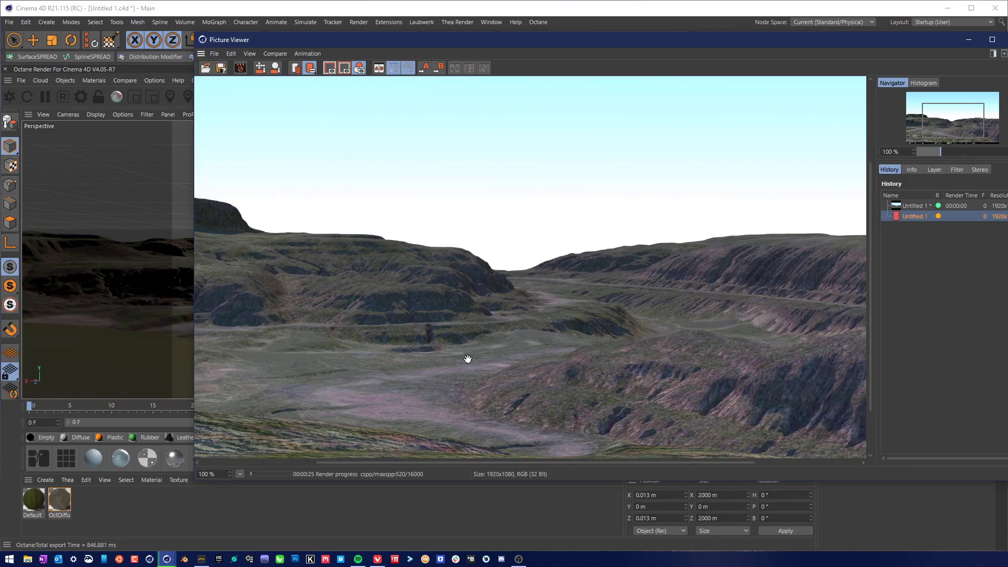
drag(466, 355, 769, 418)
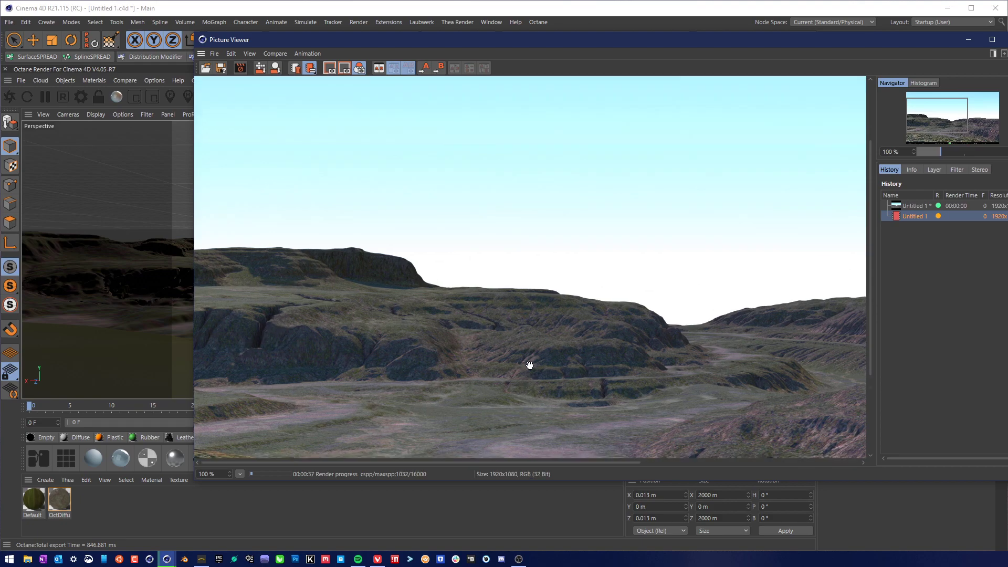
scroll(545, 398, down, 1)
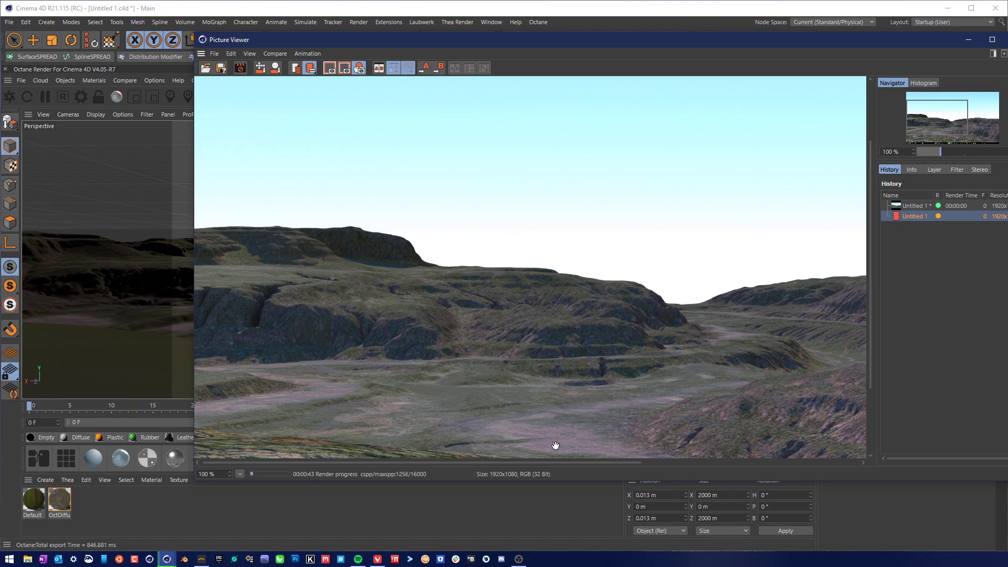
drag(261, 333, 515, 354)
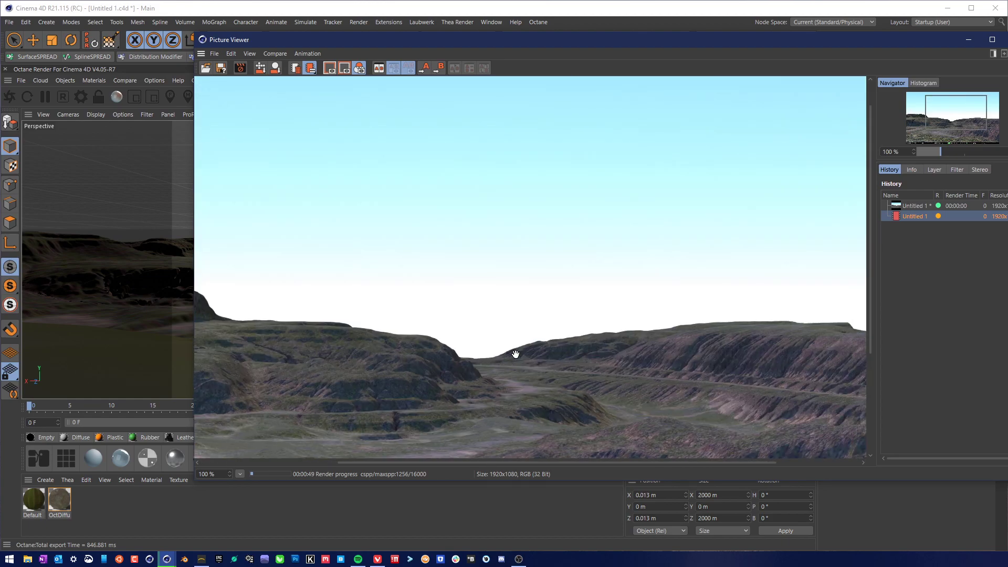
drag(557, 349, 423, 367)
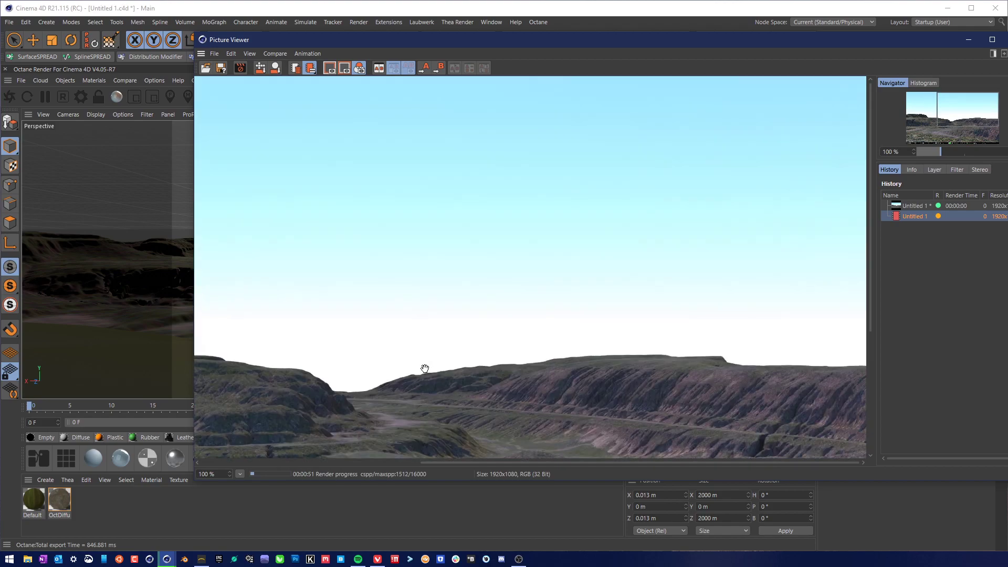
mouse_move(662, 374)
mouse_down()
mouse_move(670, 386)
mouse_move(654, 371)
mouse_up()
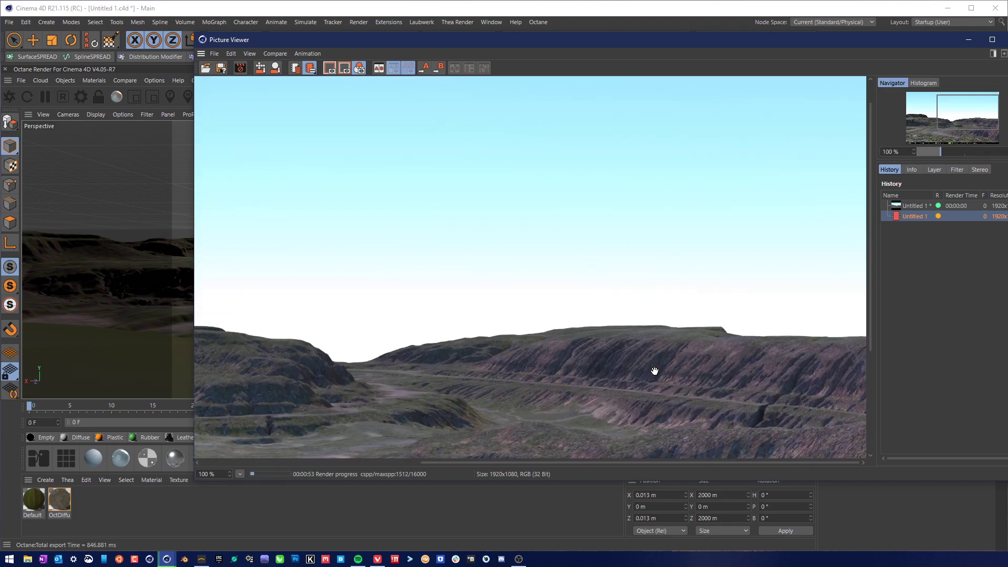
drag(437, 315, 654, 349)
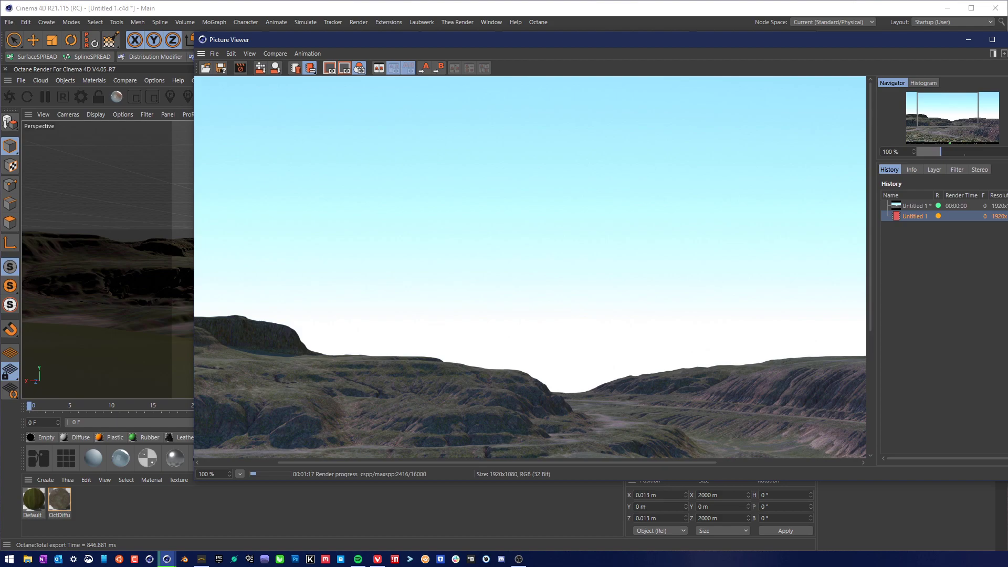
drag(761, 356, 420, 331)
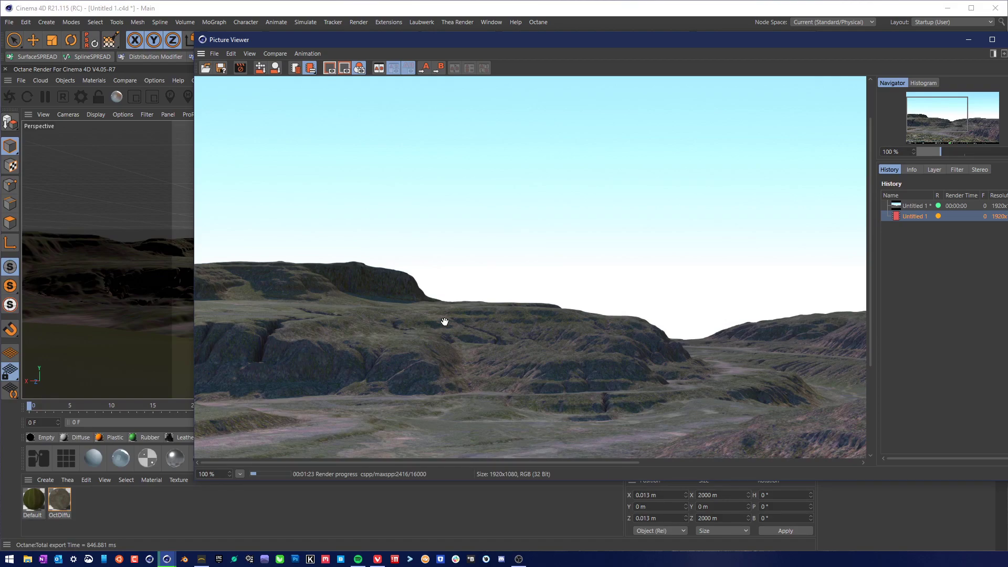
Inspect the middle-distance cliffs and the valley floor of the polygon plane render at 100% while it refines.
drag(443, 322, 441, 345)
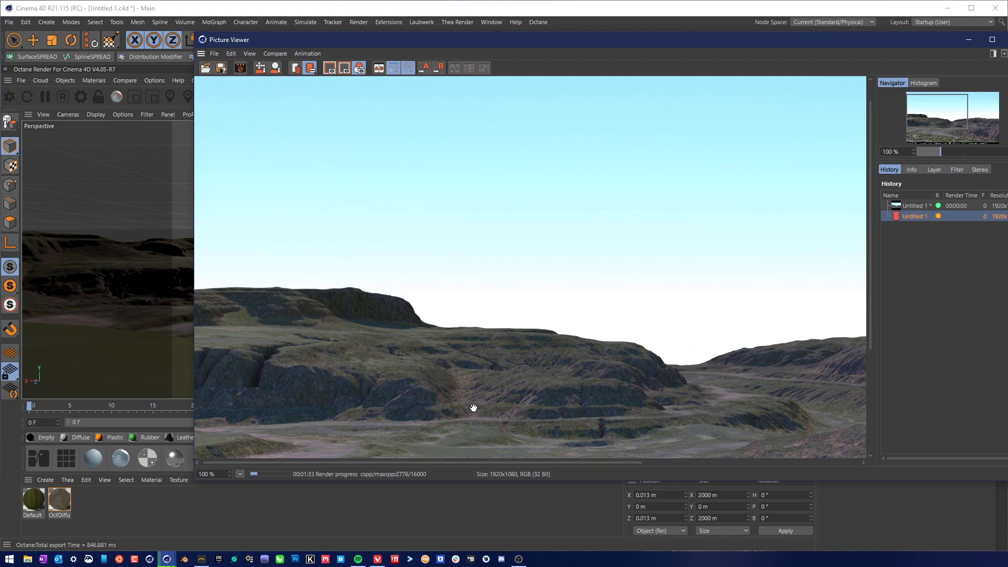
scroll(515, 405, down, 1)
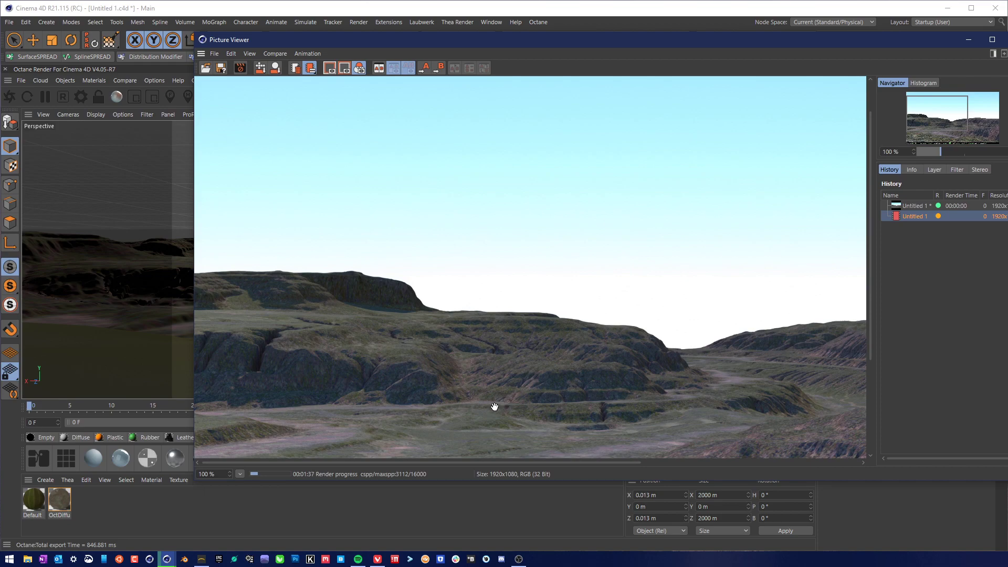
scroll(541, 368, down, 2)
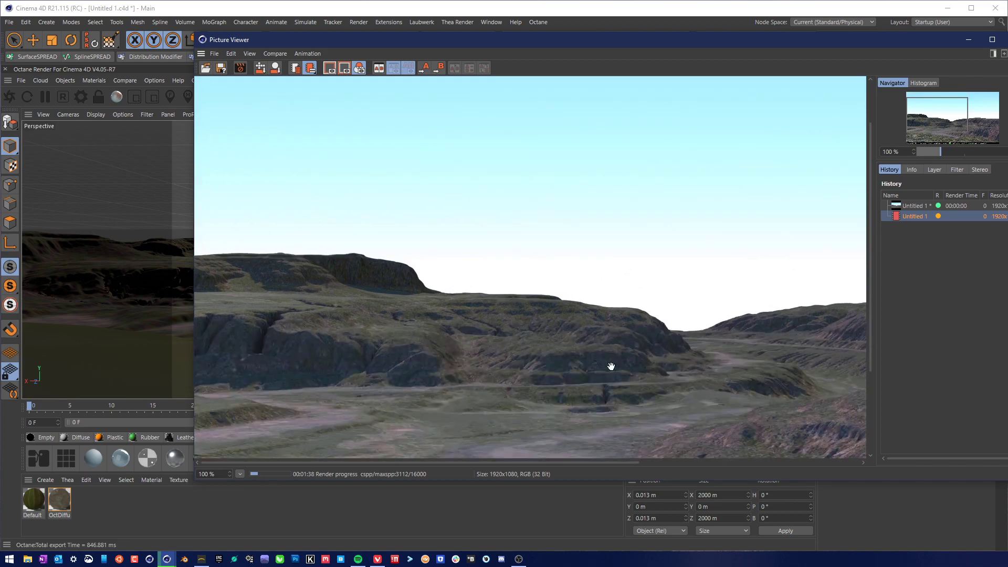
scroll(621, 369, up, 1)
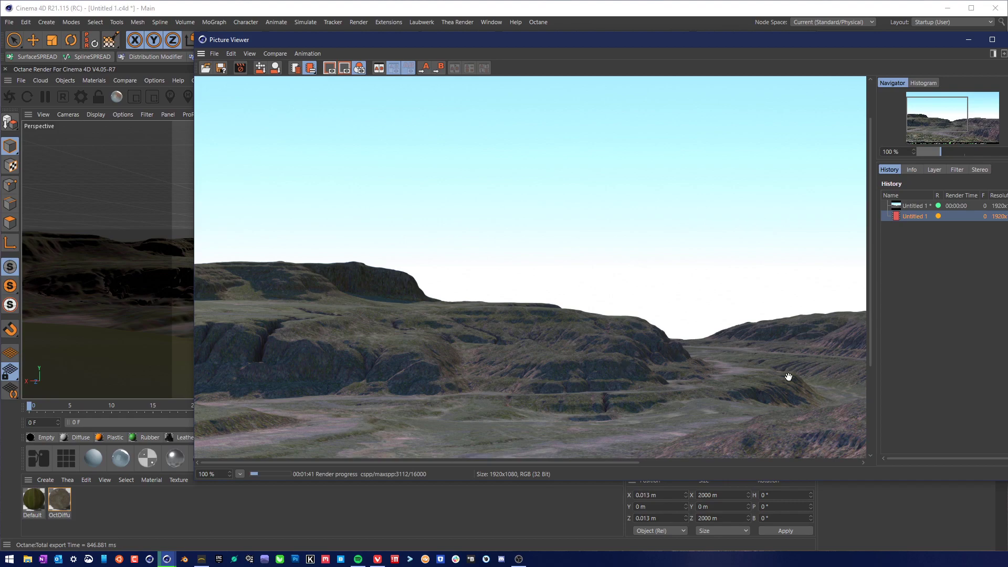
scroll(362, 352, up, 4)
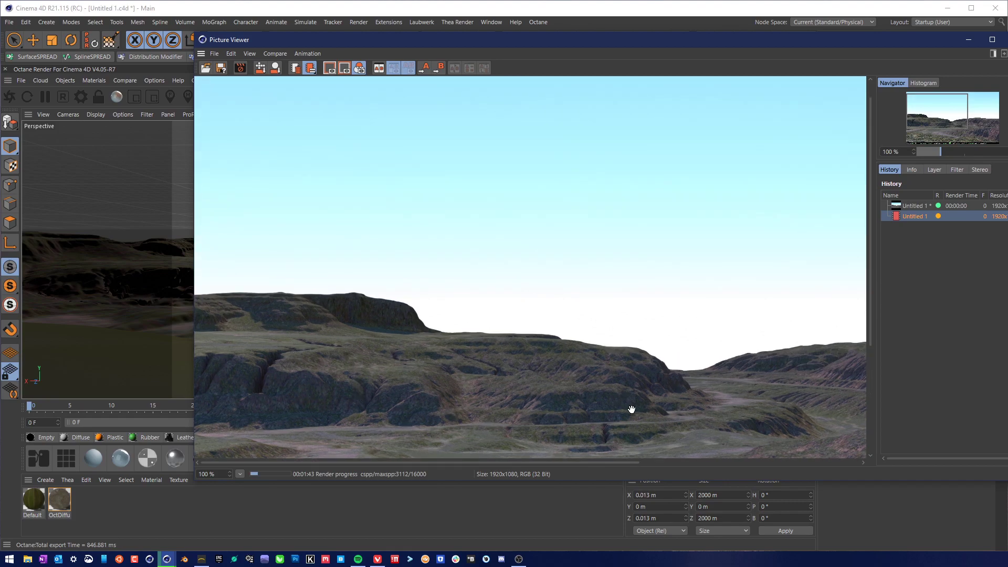
scroll(479, 405, down, 3)
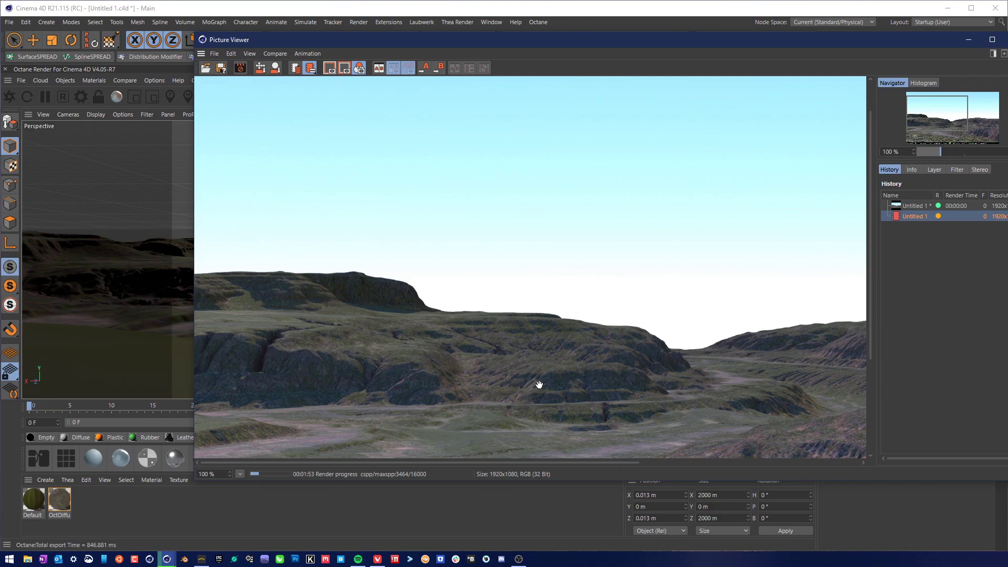
scroll(546, 338, down, 2)
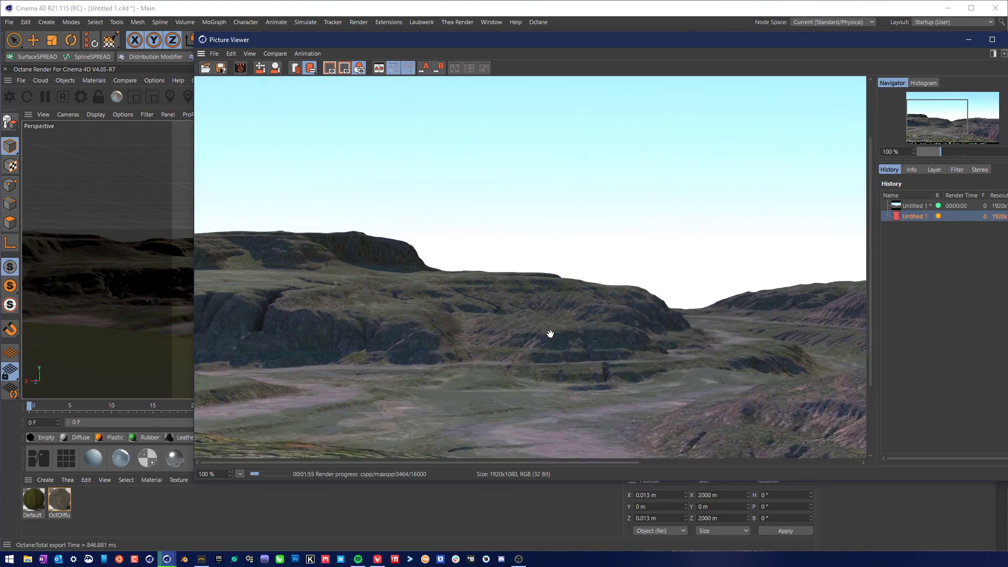
scroll(476, 416, up, 2)
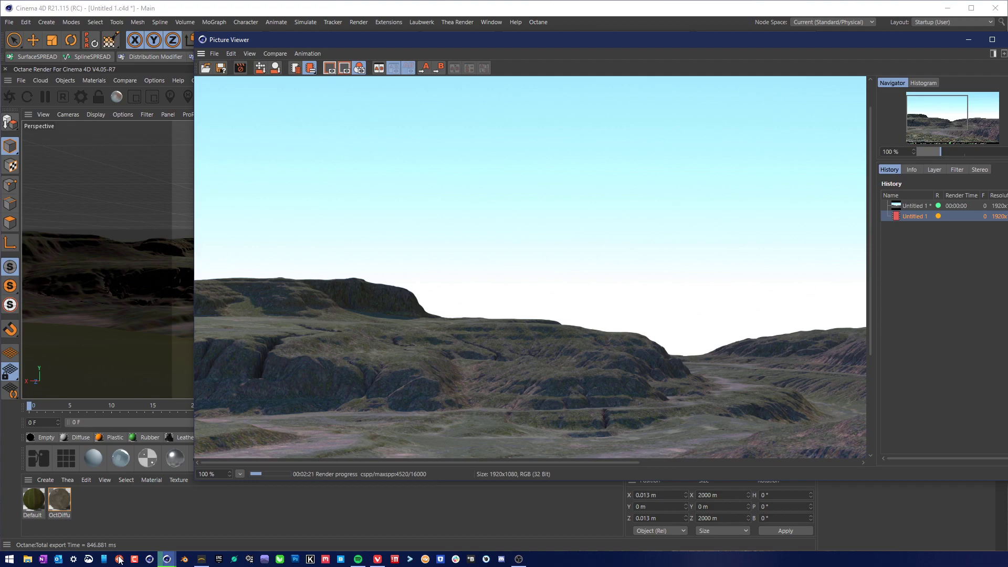
Switch to Gaea and review the terrain's node graph from its starting node to the final height output.
click(201, 562)
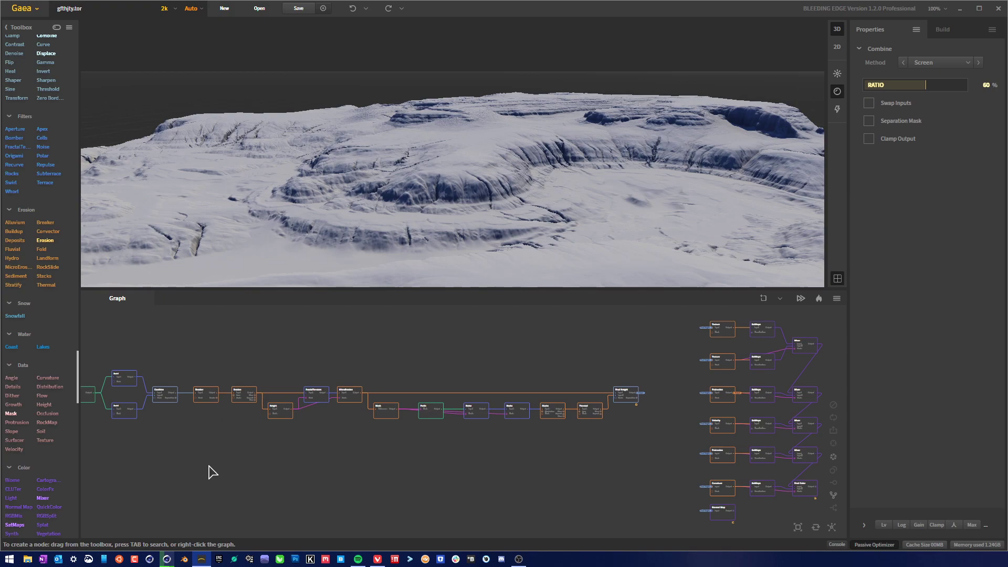
middle_drag(209, 465, 292, 470)
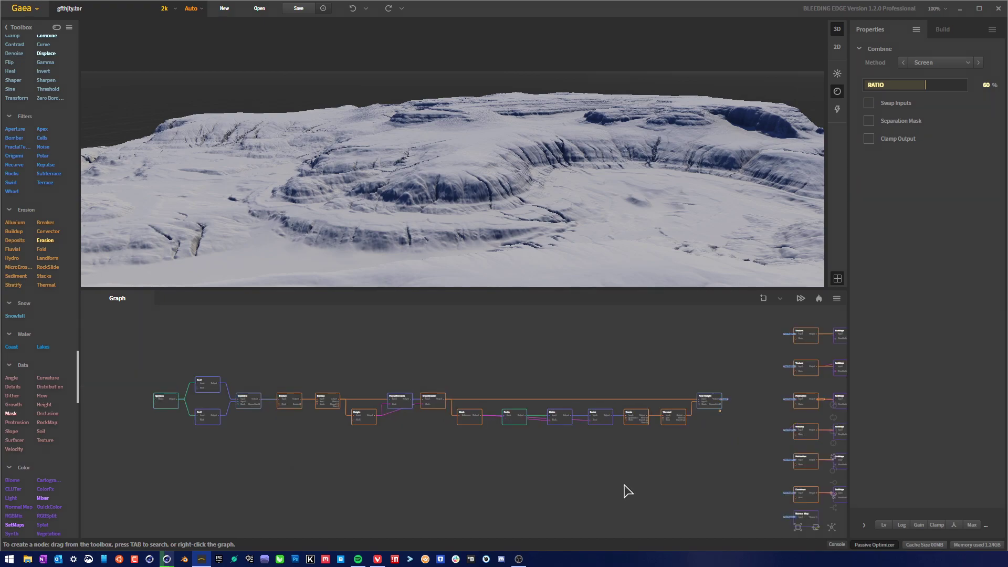